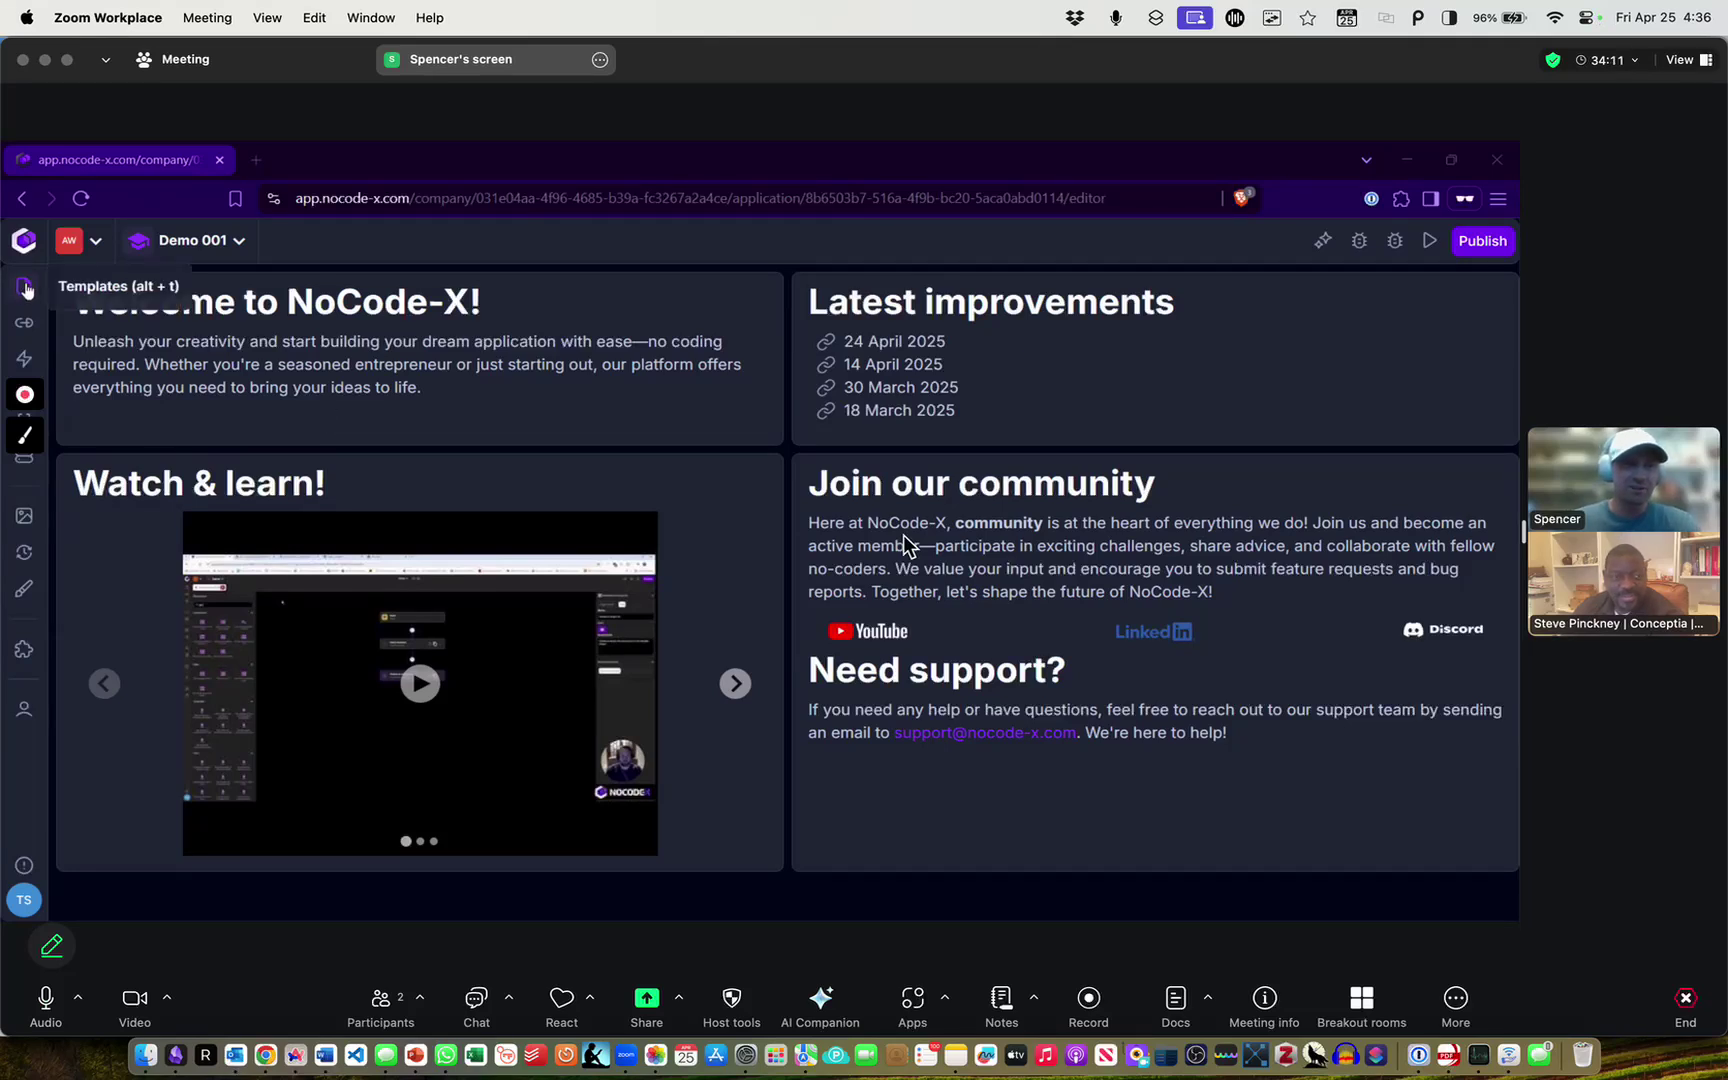
Look through the application's lists of templates and actions
{"action": "left_click", "coordinate": [26, 289]}
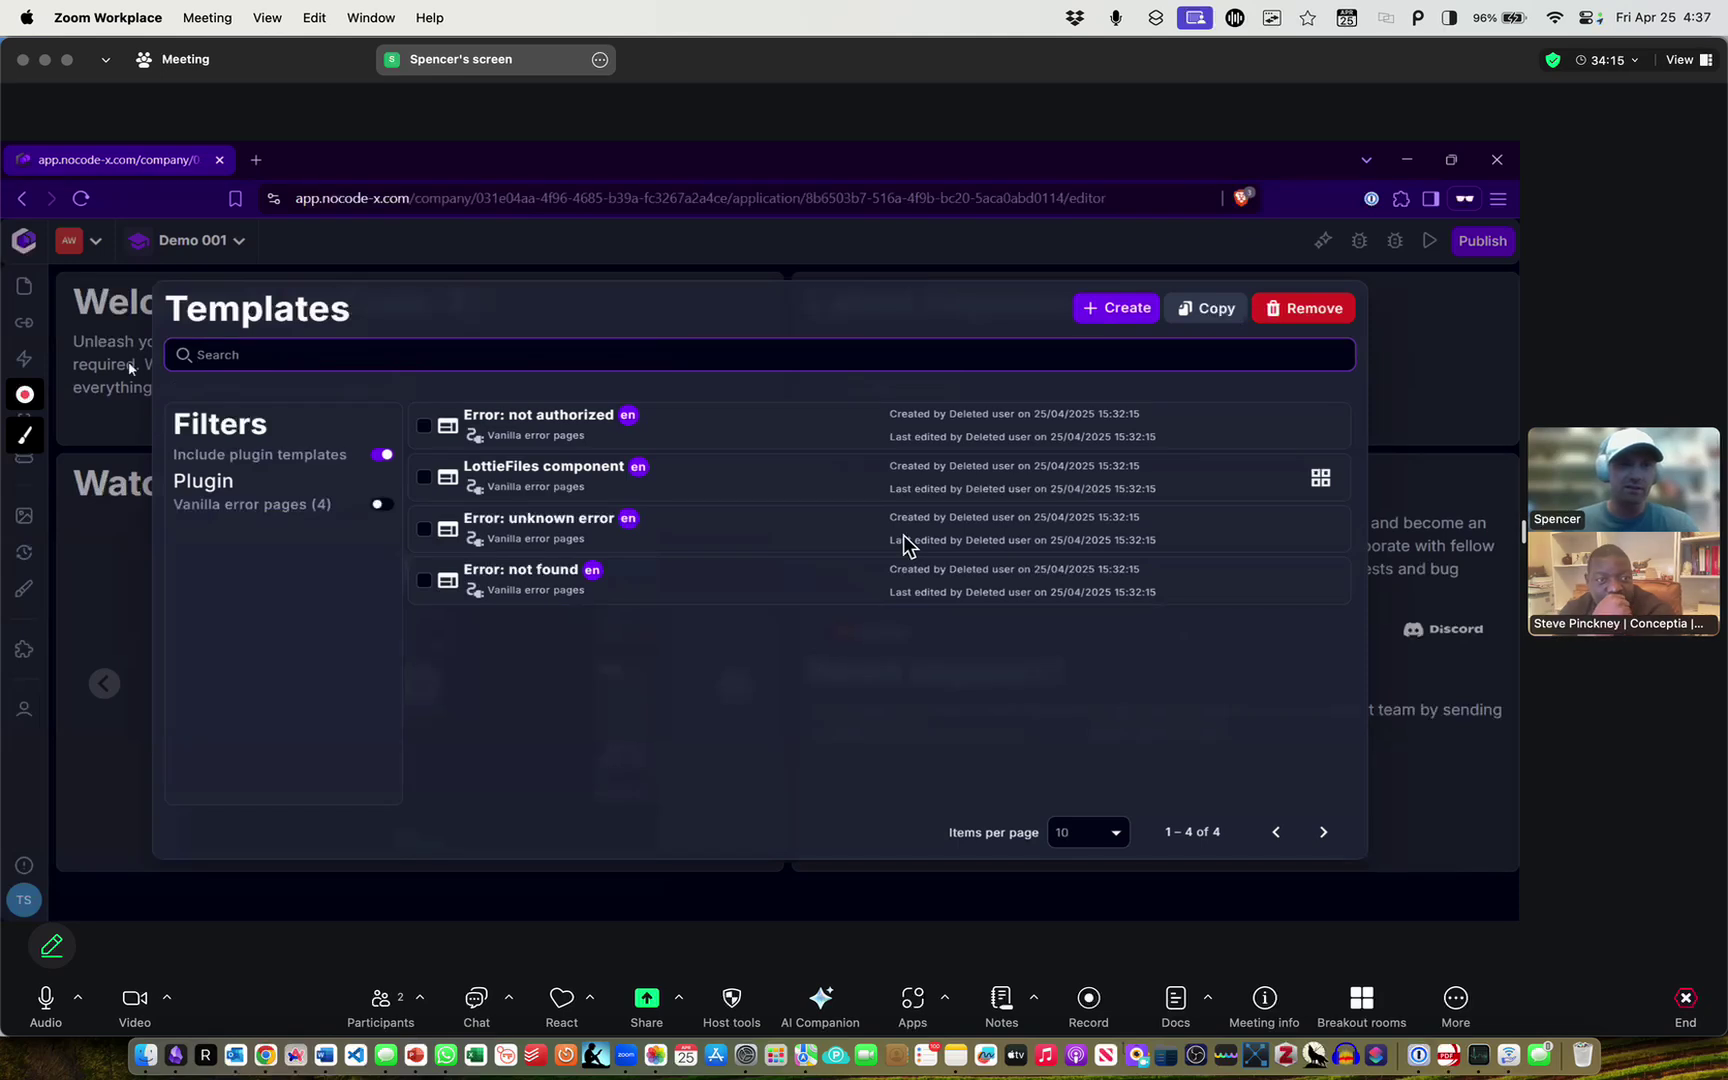
{"action": "left_click", "coordinate": [65, 330]}
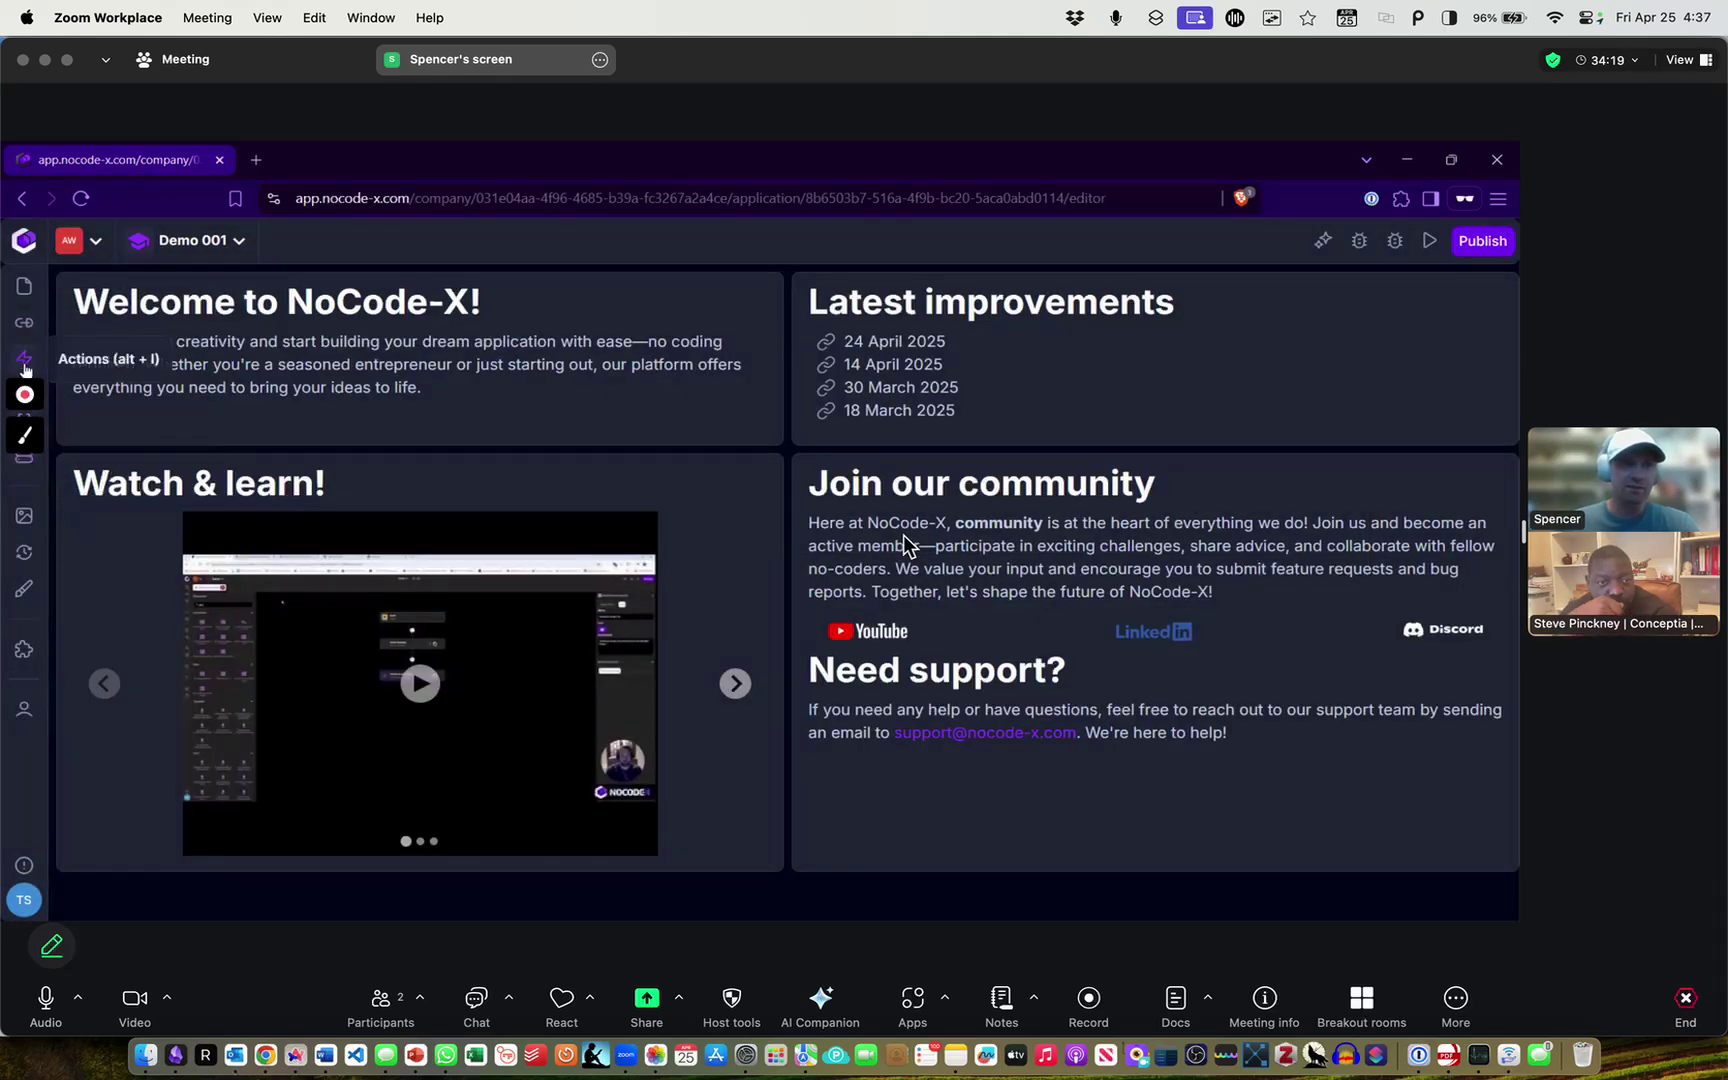
{"action": "left_click", "coordinate": [24, 358]}
{"action": "left_click", "coordinate": [130, 344]}
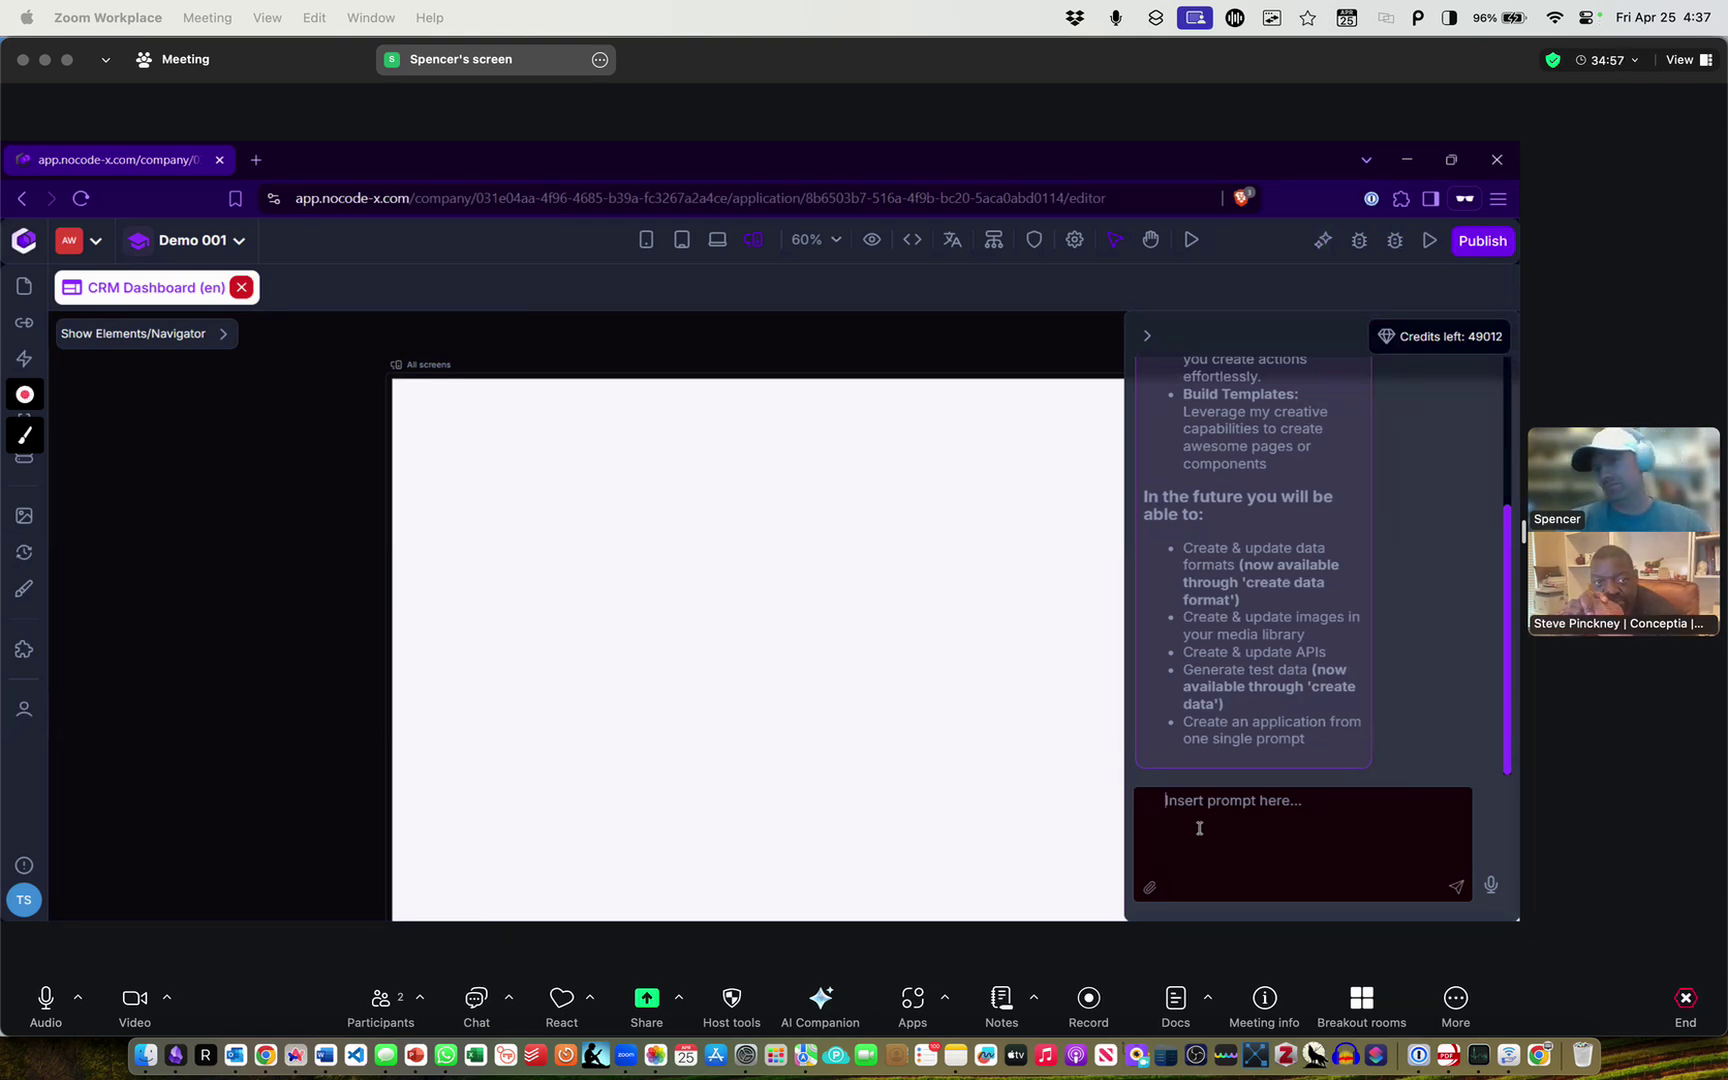
Write the AI assistant prompt "Create a dashboard for a CRM including a datatable for user lookup and"
{"action": "type", "text": "Create "}
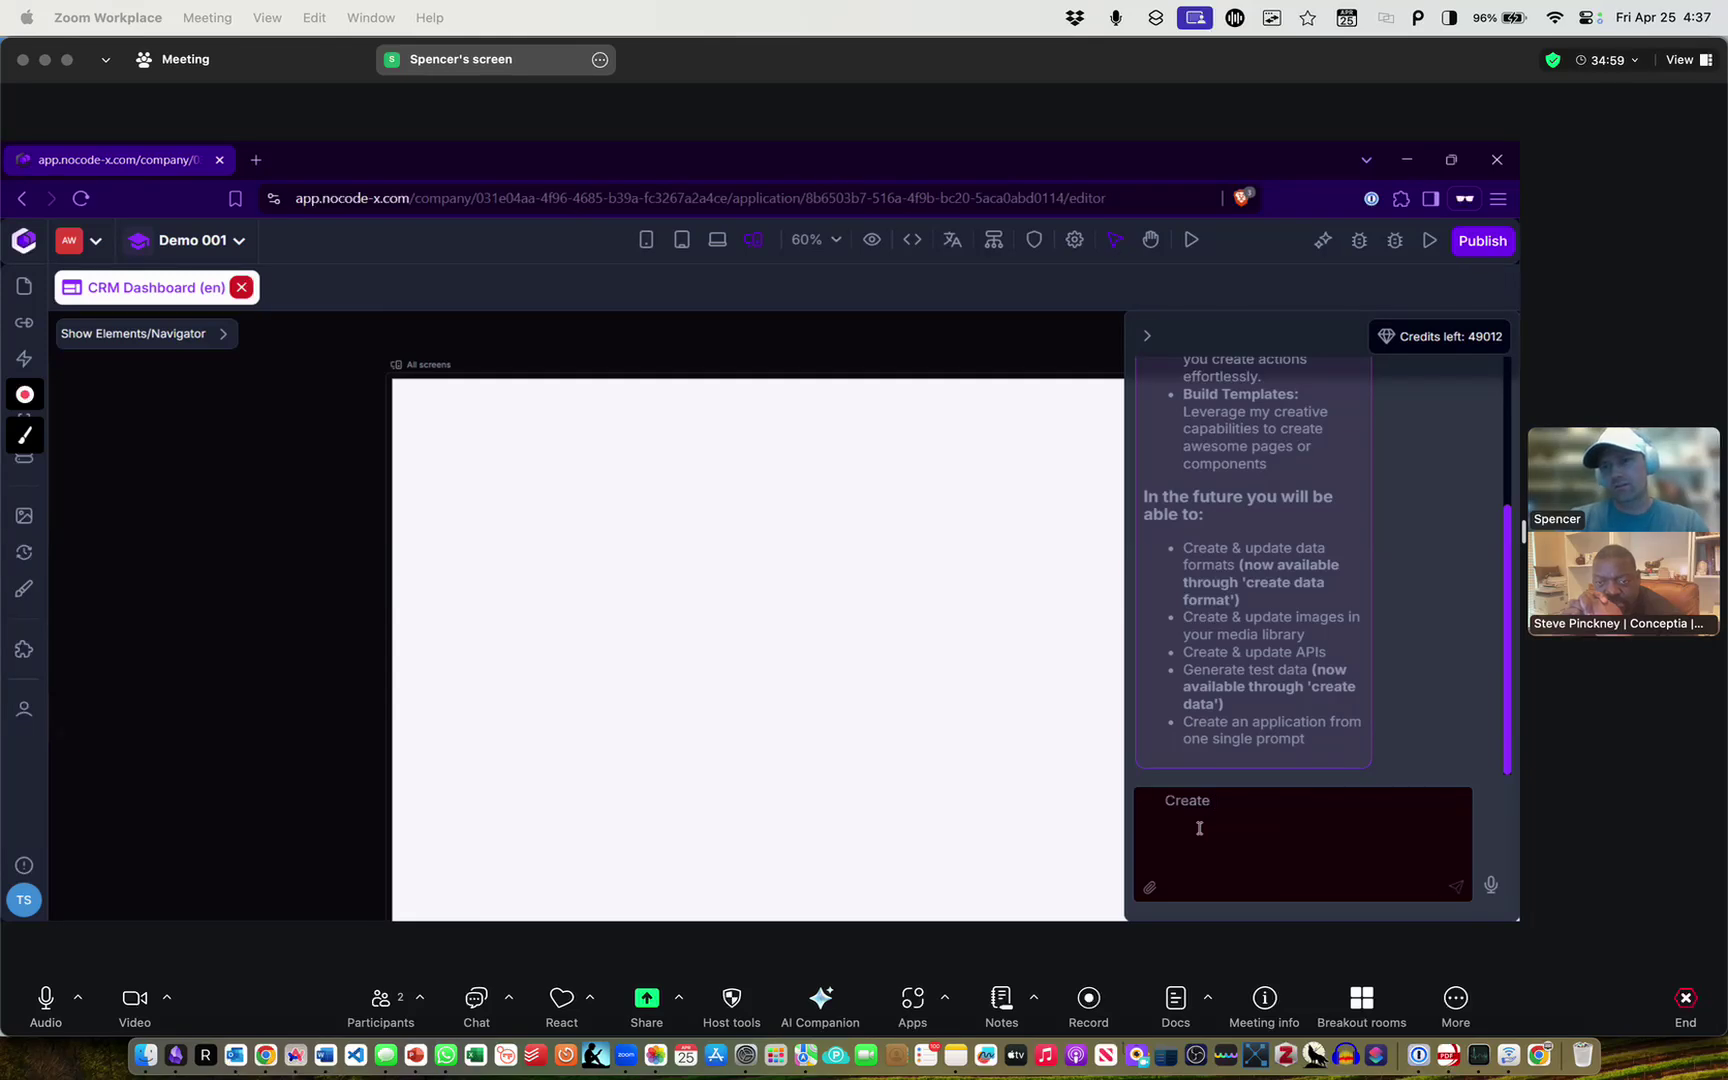
{"action": "type", "text": "a d"}
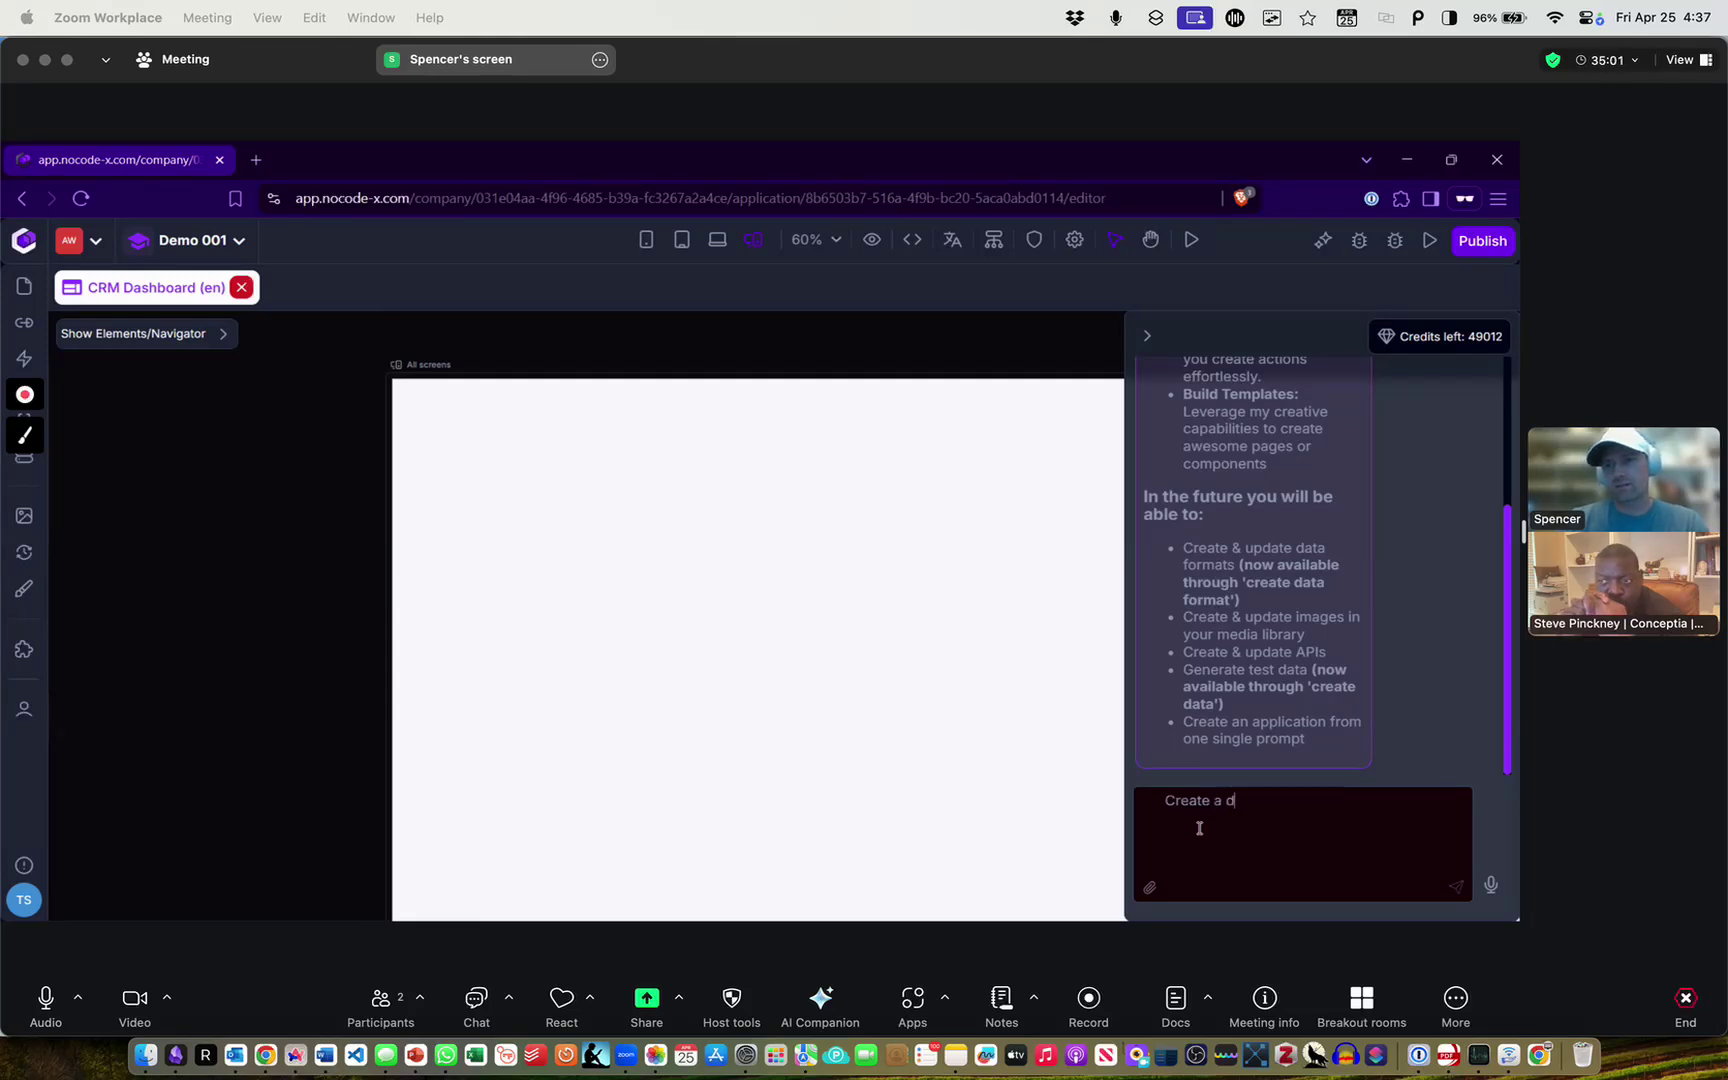
{"action": "type", "text": "ashboard "}
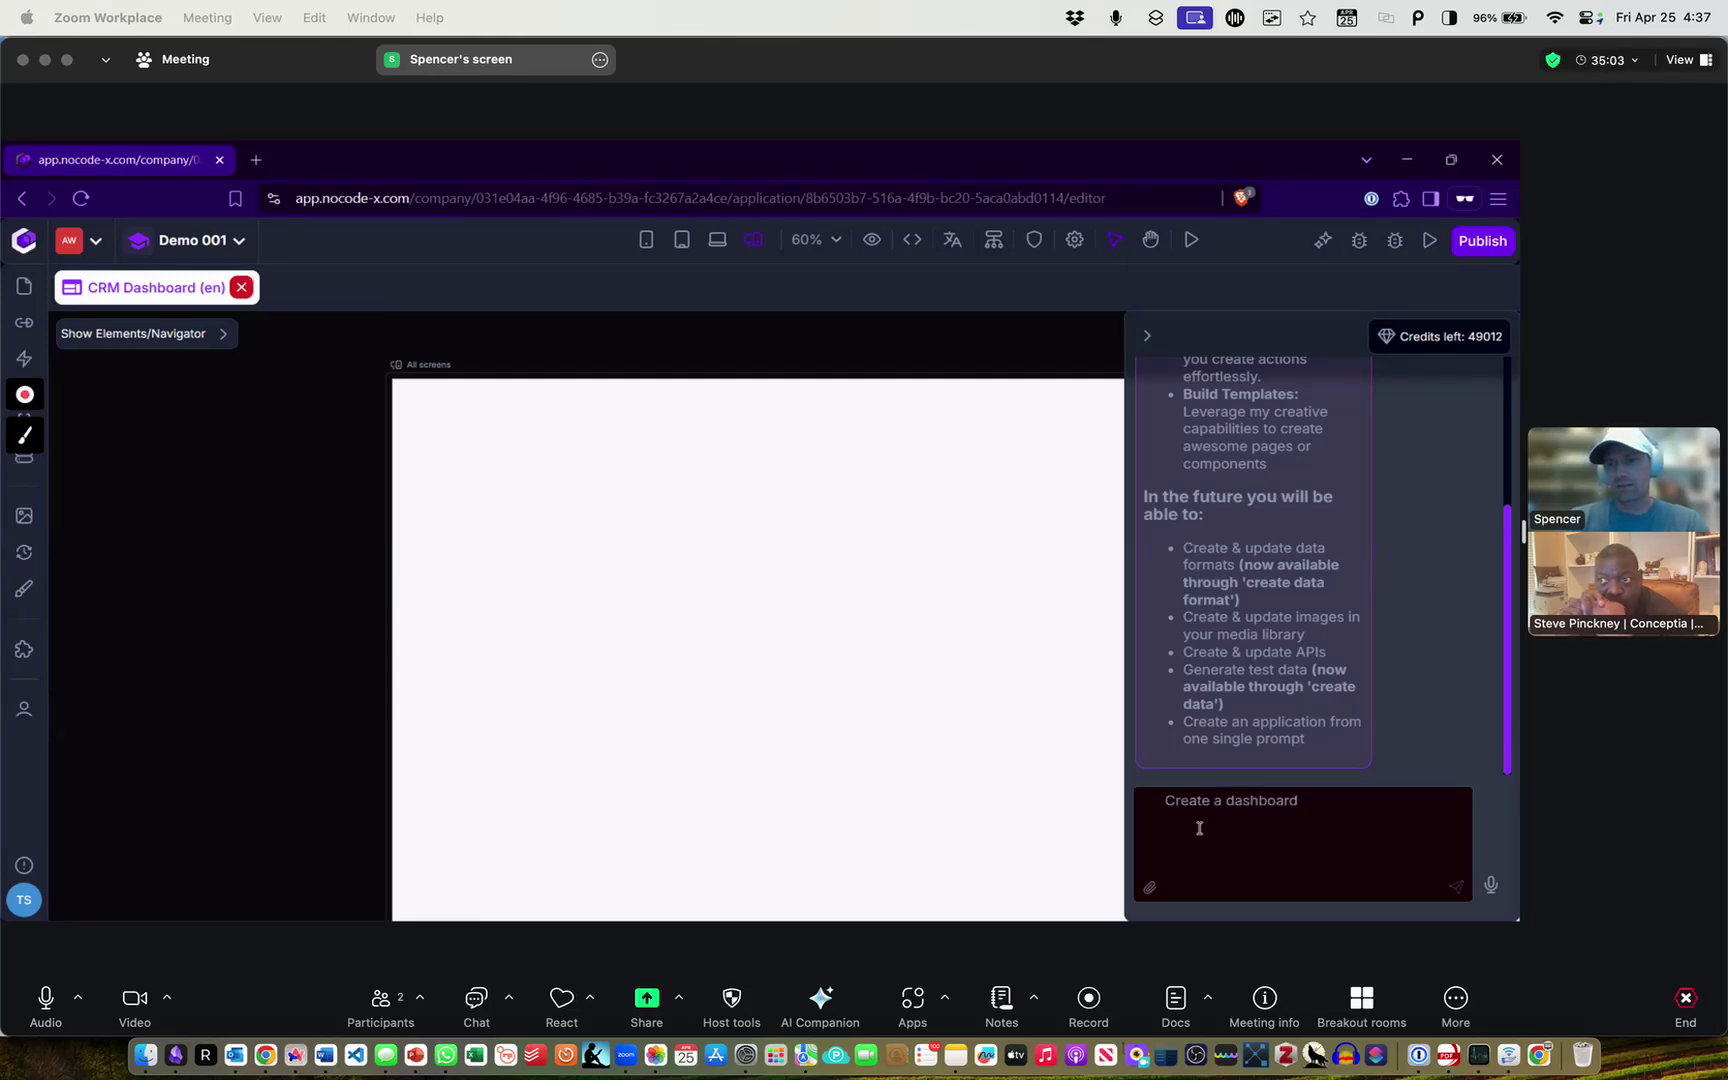
{"action": "type", "text": "for a CRM"}
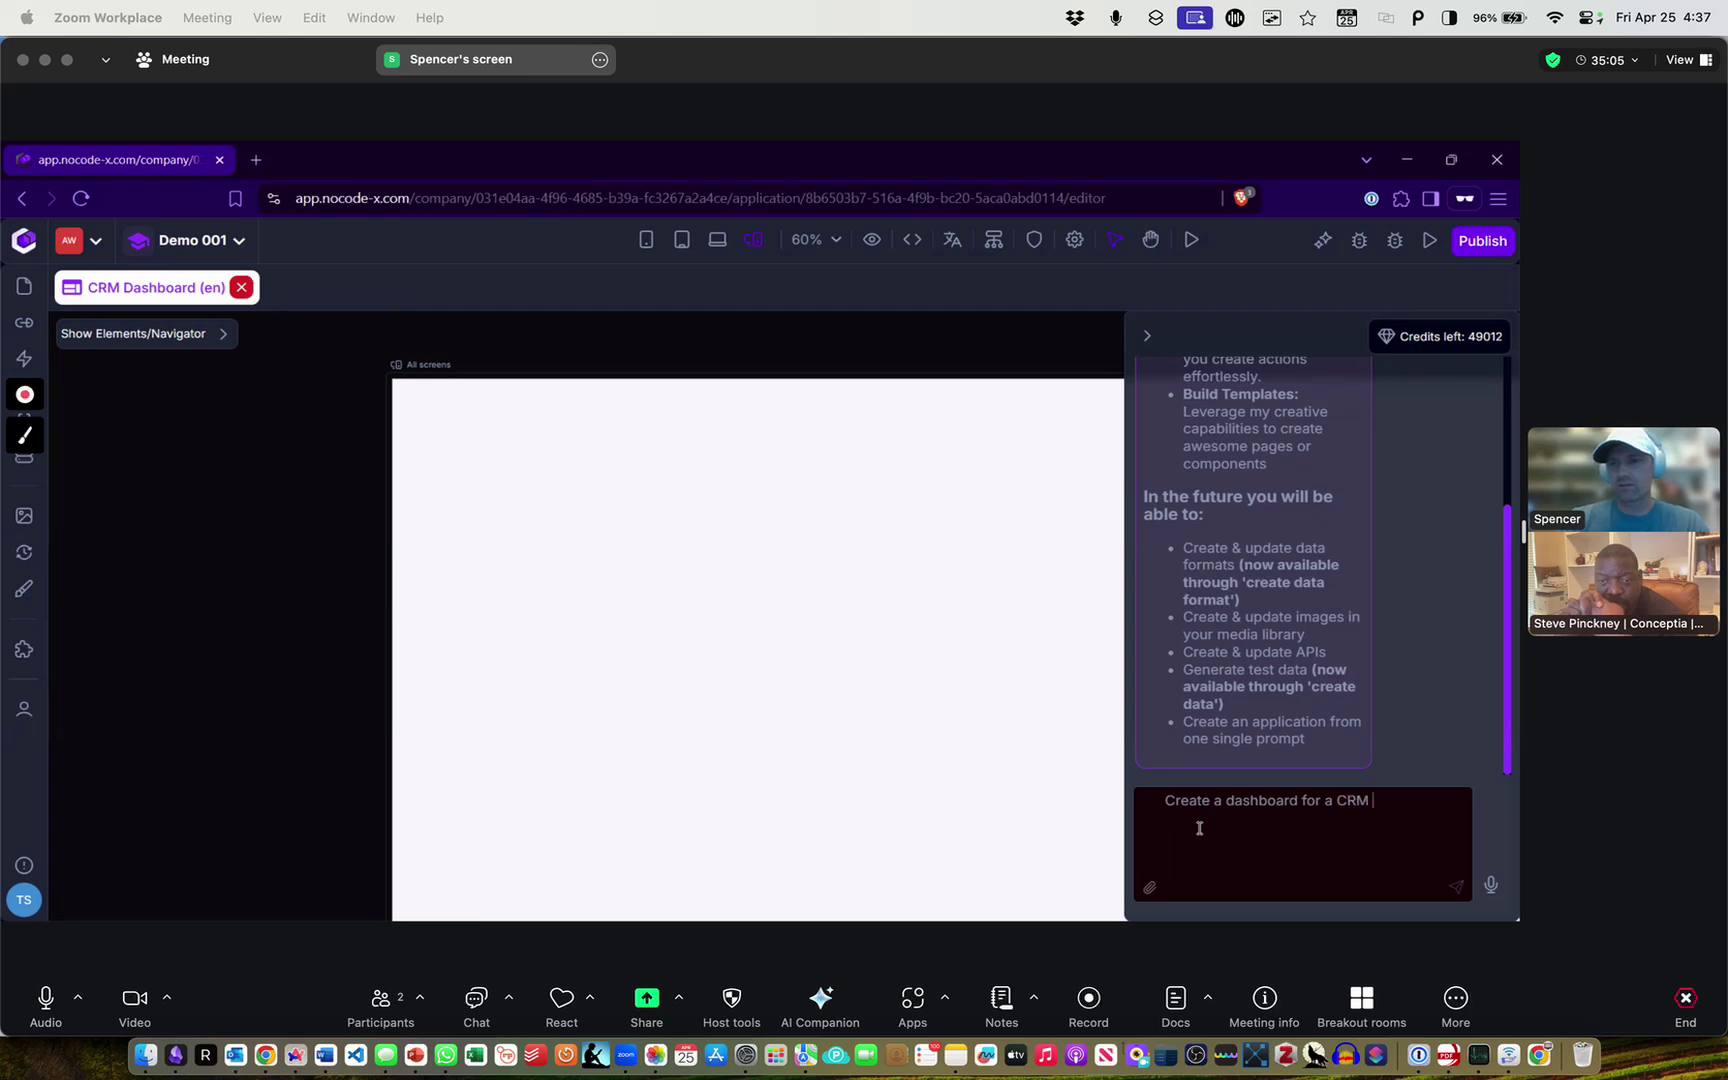
{"action": "type", "text": " including "}
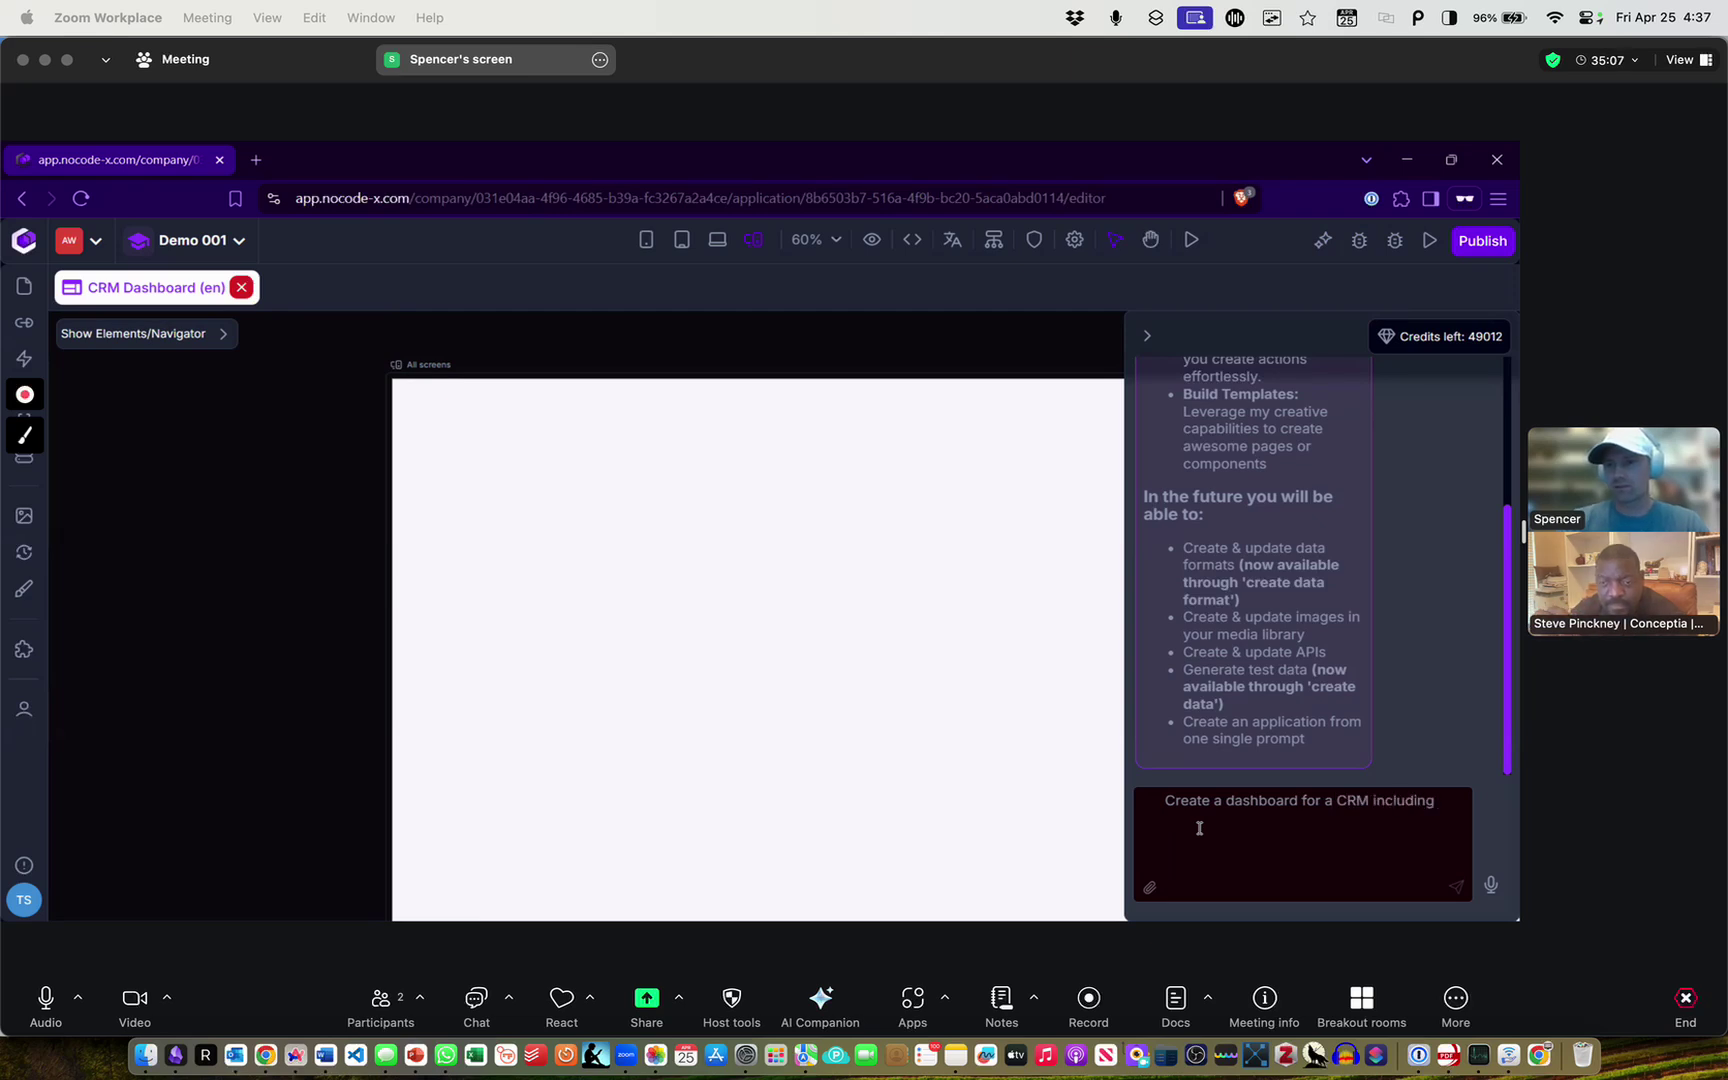
{"action": "type", "text": "d"}
{"action": "key", "text": "BackSpace"}
{"action": "type", "text": "a datatable"}
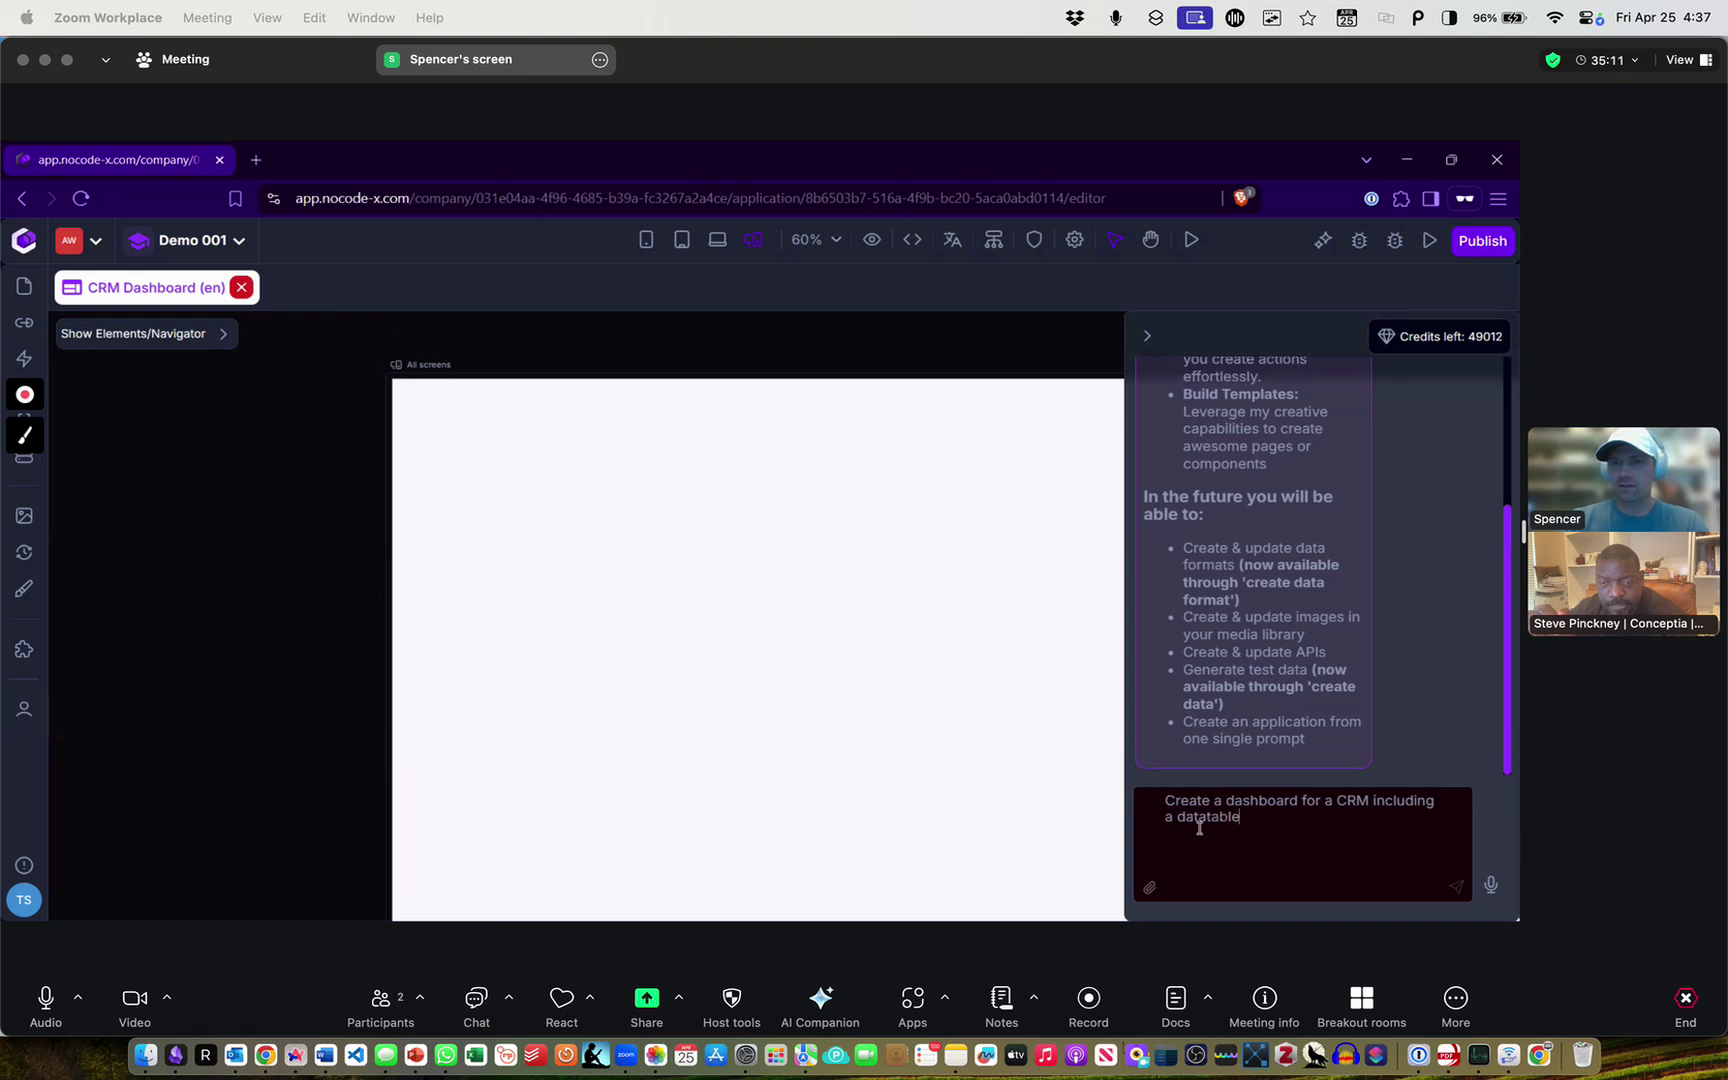
{"action": "type", "text": " for user lookup and "}
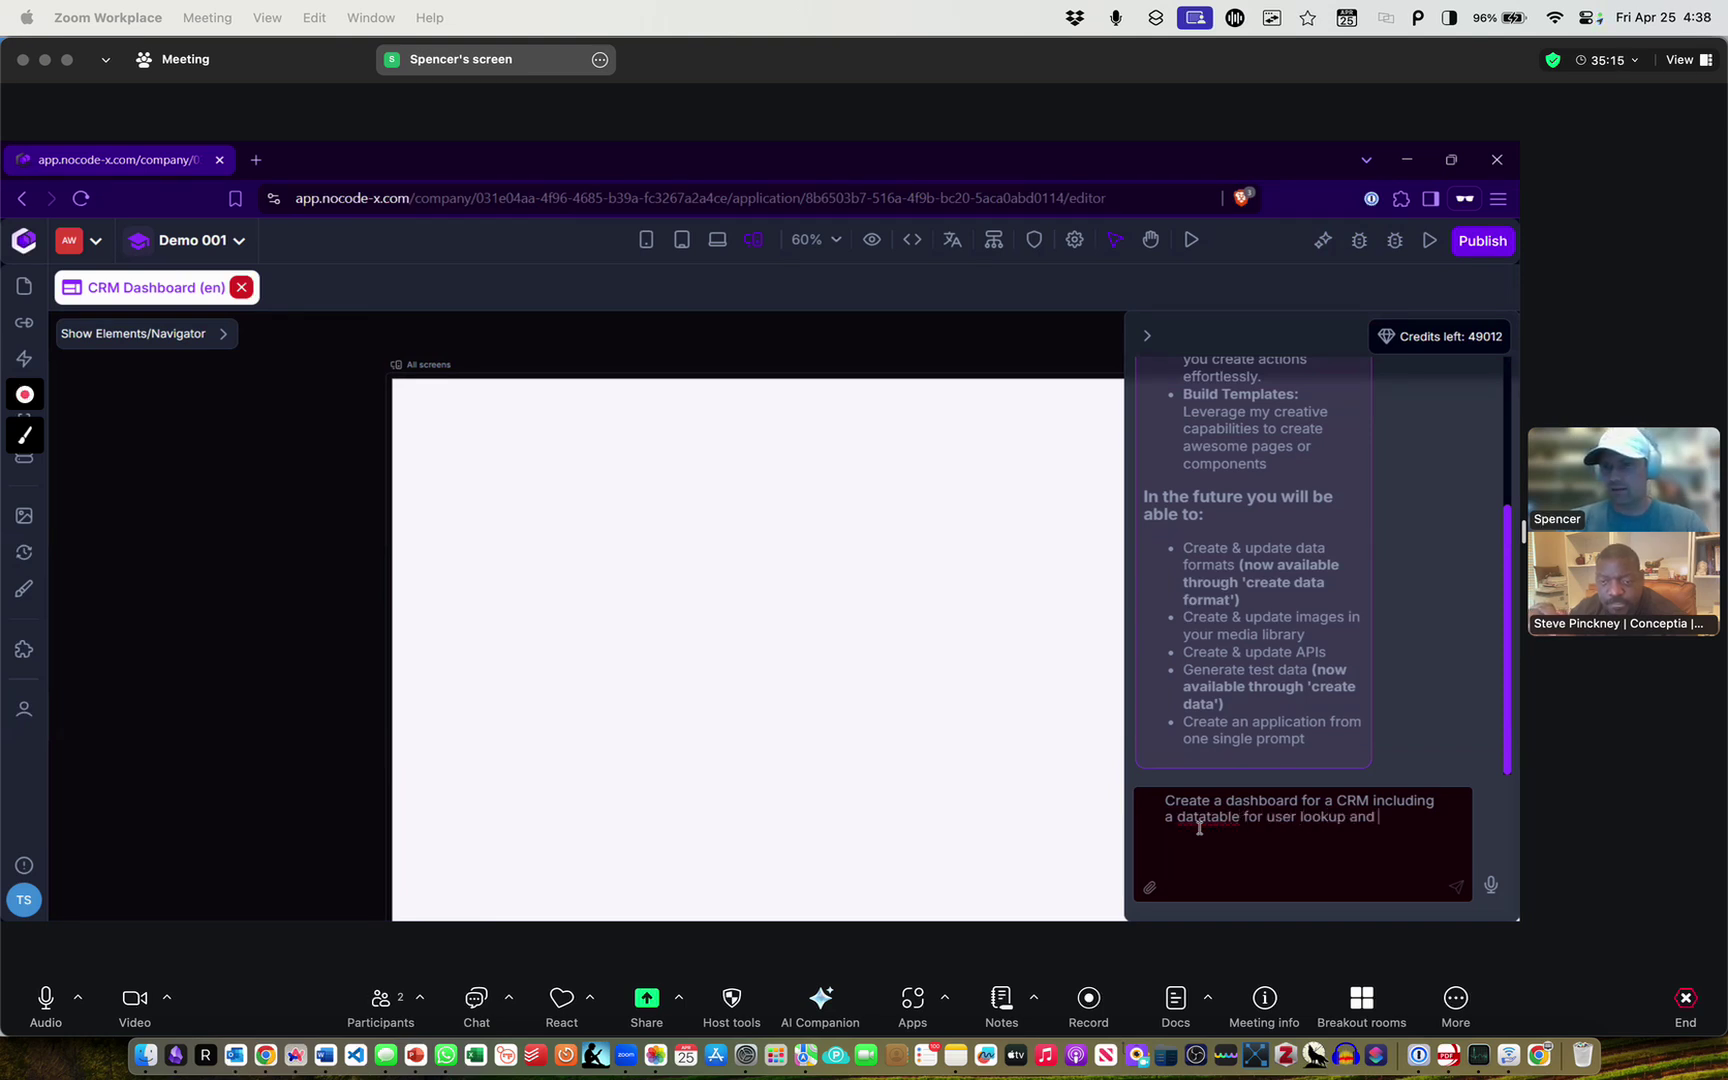
Complete the prompt with "on the right side a window for profile details", copy its full text and send it
{"action": "type", "text": "on the right side"}
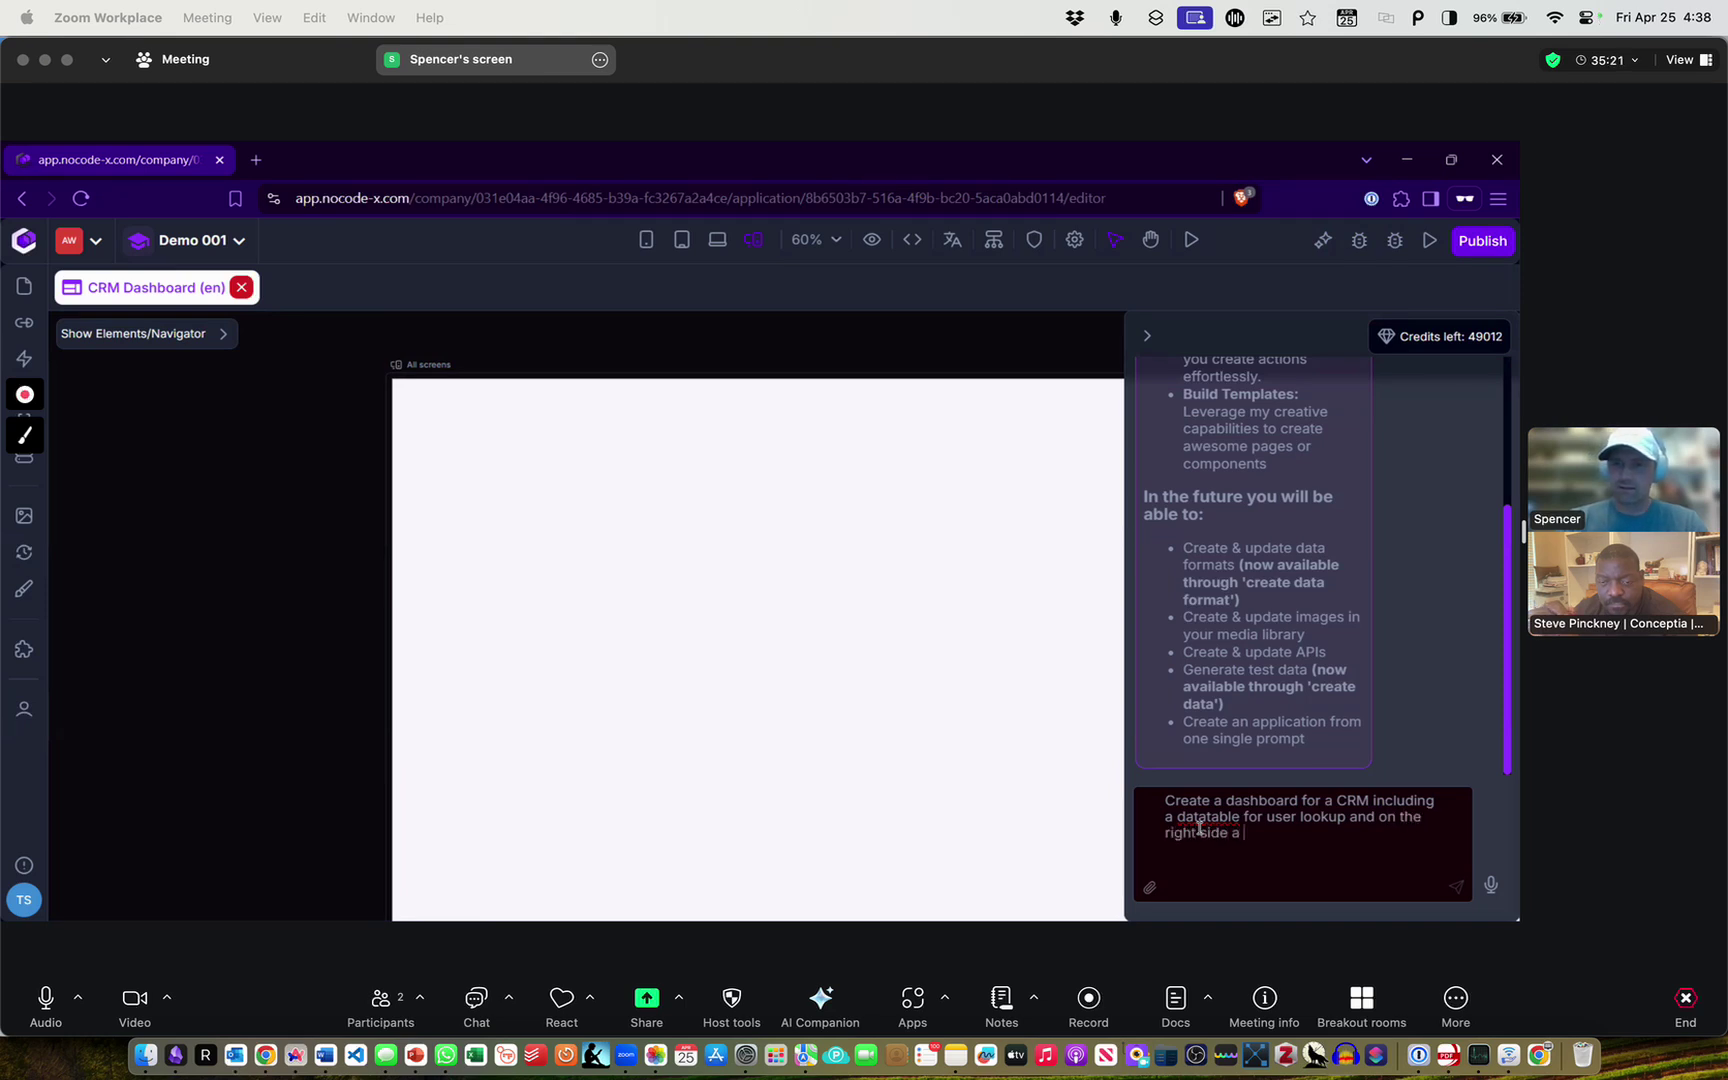
{"action": "type", "text": " a window for "}
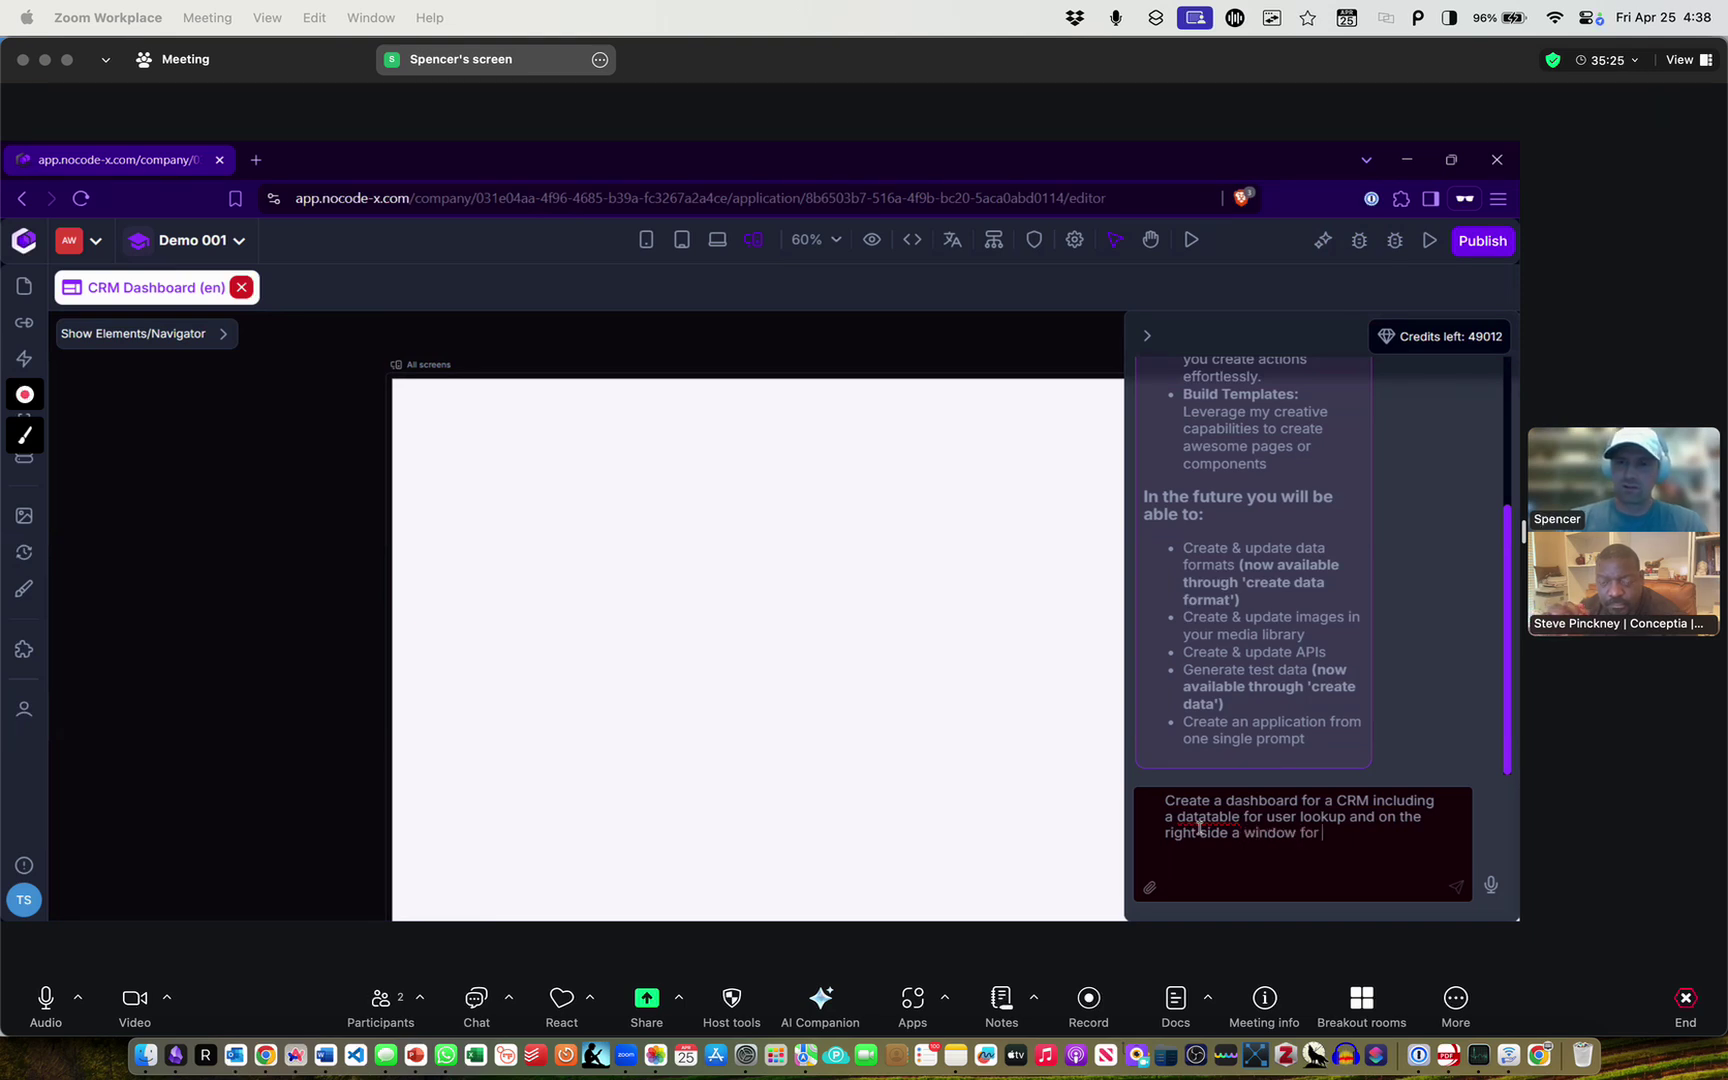
{"action": "type", "text": "profile detiails"}
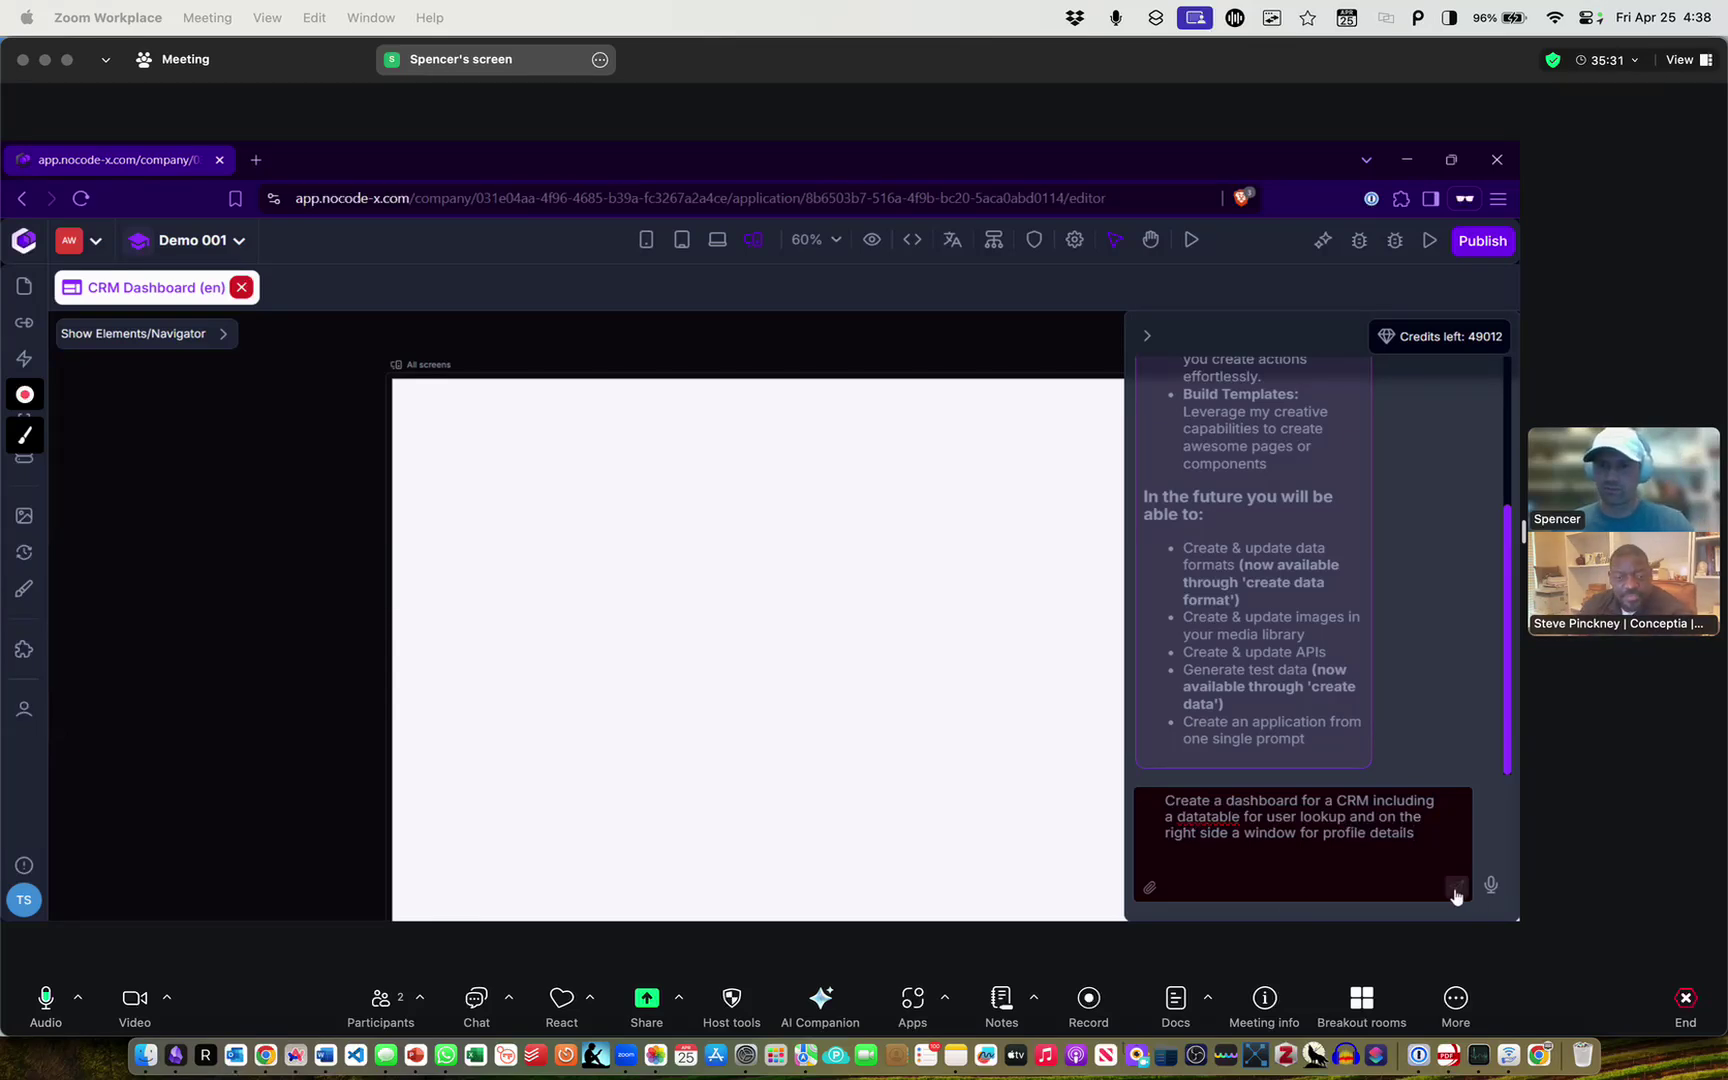
{"action": "key", "text": "ctrl+a"}
{"action": "key", "text": "super+c"}
{"action": "left_click", "coordinate": [1456, 889]}
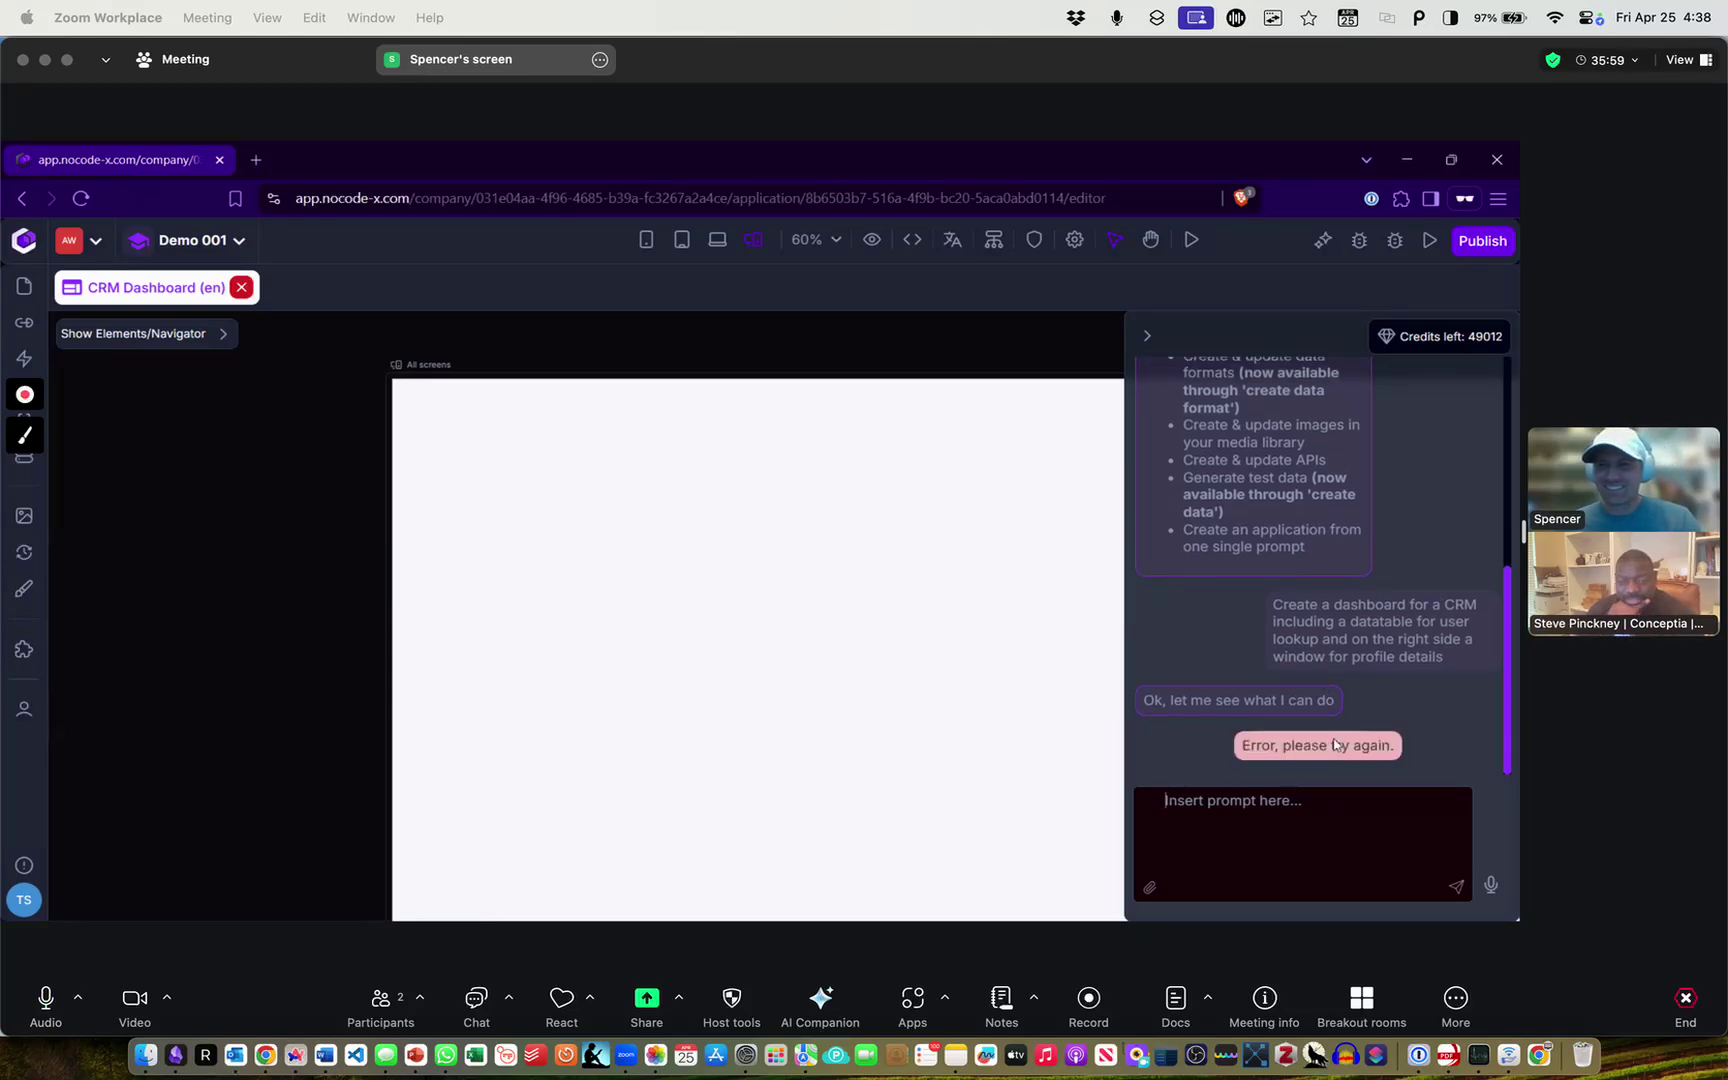
Reuse the copied prompt shortened to "Create a dashboard for a CRM including a datatable for user lookup", copy it and send it
{"action": "left_click", "coordinate": [1270, 822]}
{"action": "key", "text": "super+v"}
{"action": "left_click", "coordinate": [1320, 830]}
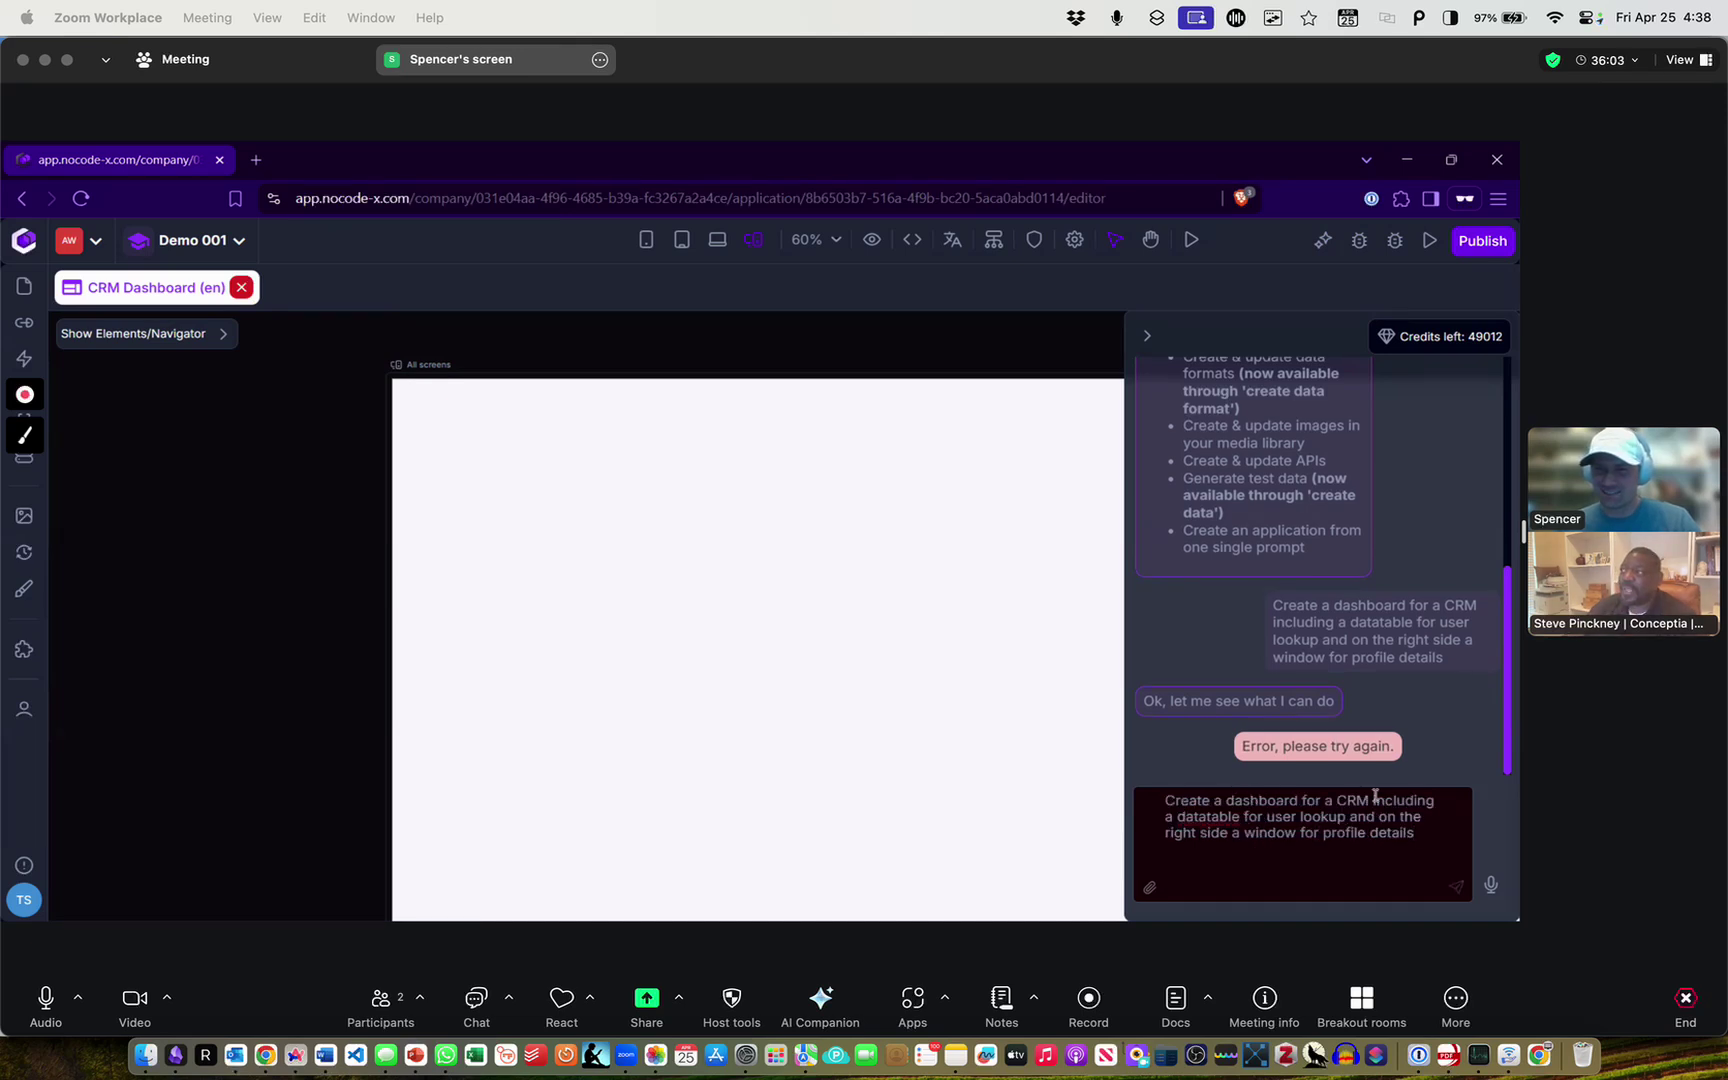
{"action": "left_click_drag", "start_coordinate": [1371, 795], "coordinate": [1434, 842]}
{"action": "key", "text": "BackSpace"}
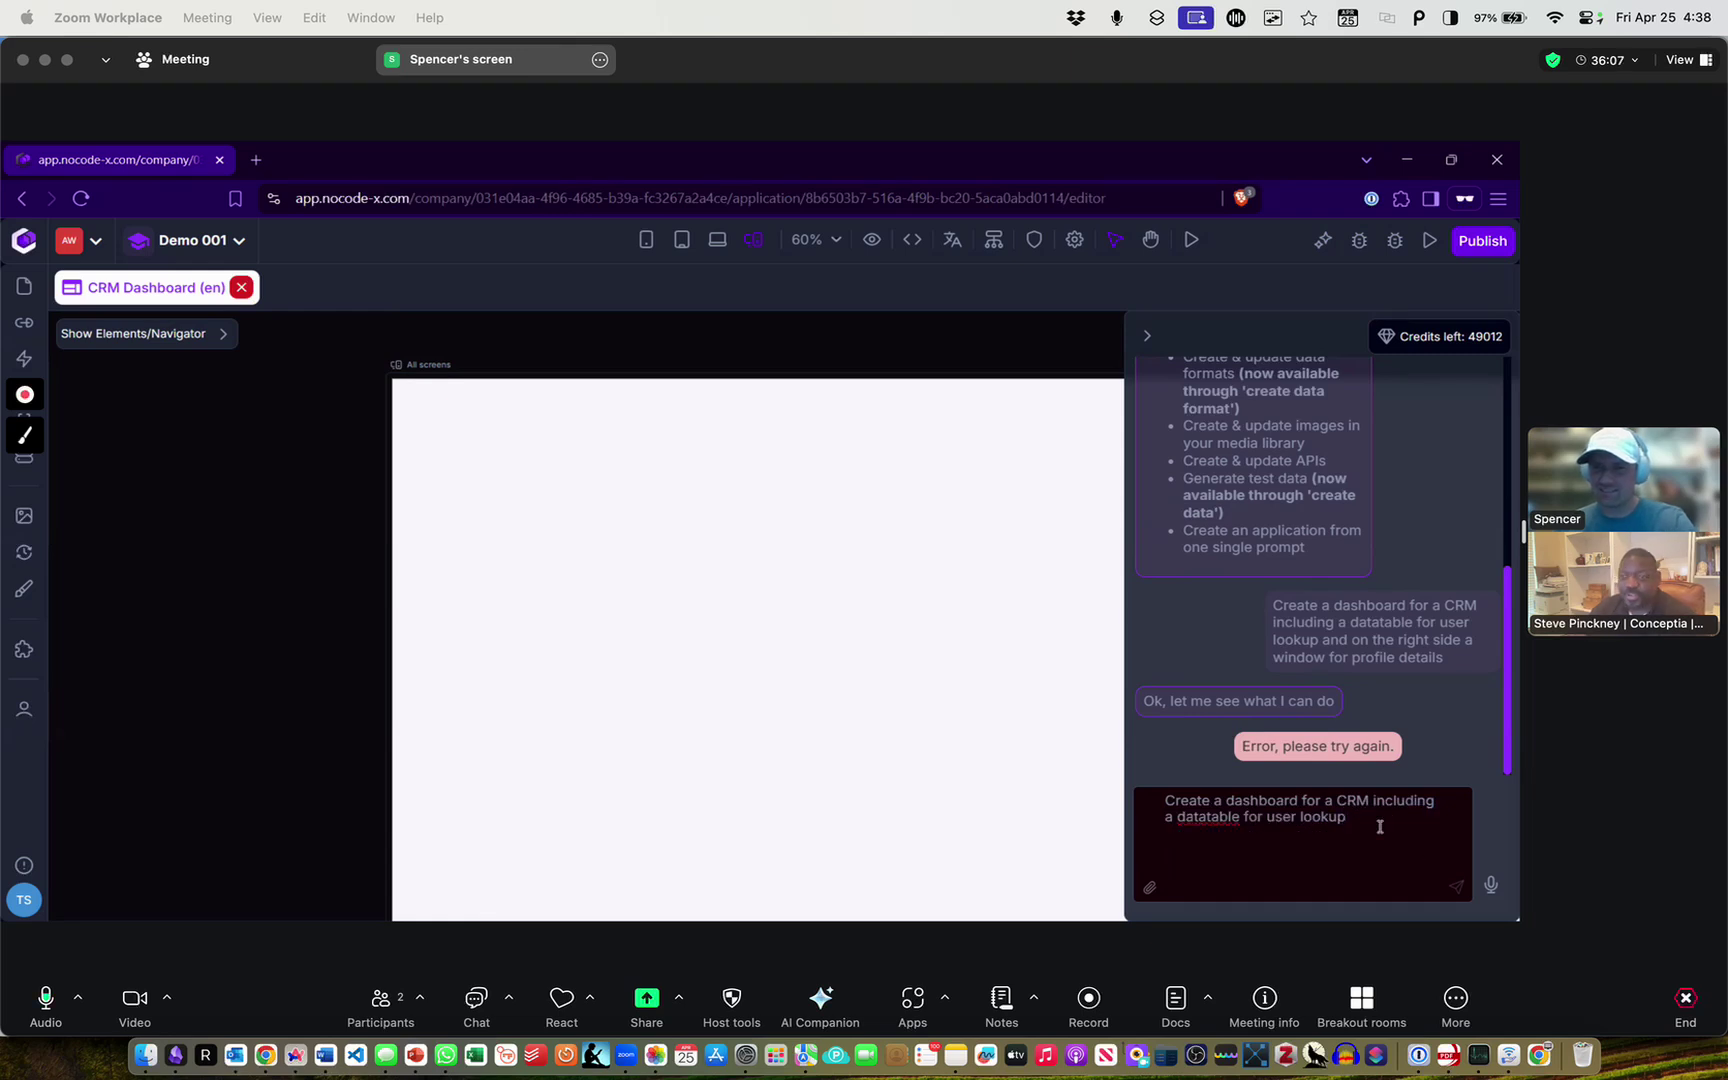
{"action": "key", "text": "super+a"}
{"action": "key", "text": "super+c"}
{"action": "left_click", "coordinate": [1456, 886]}
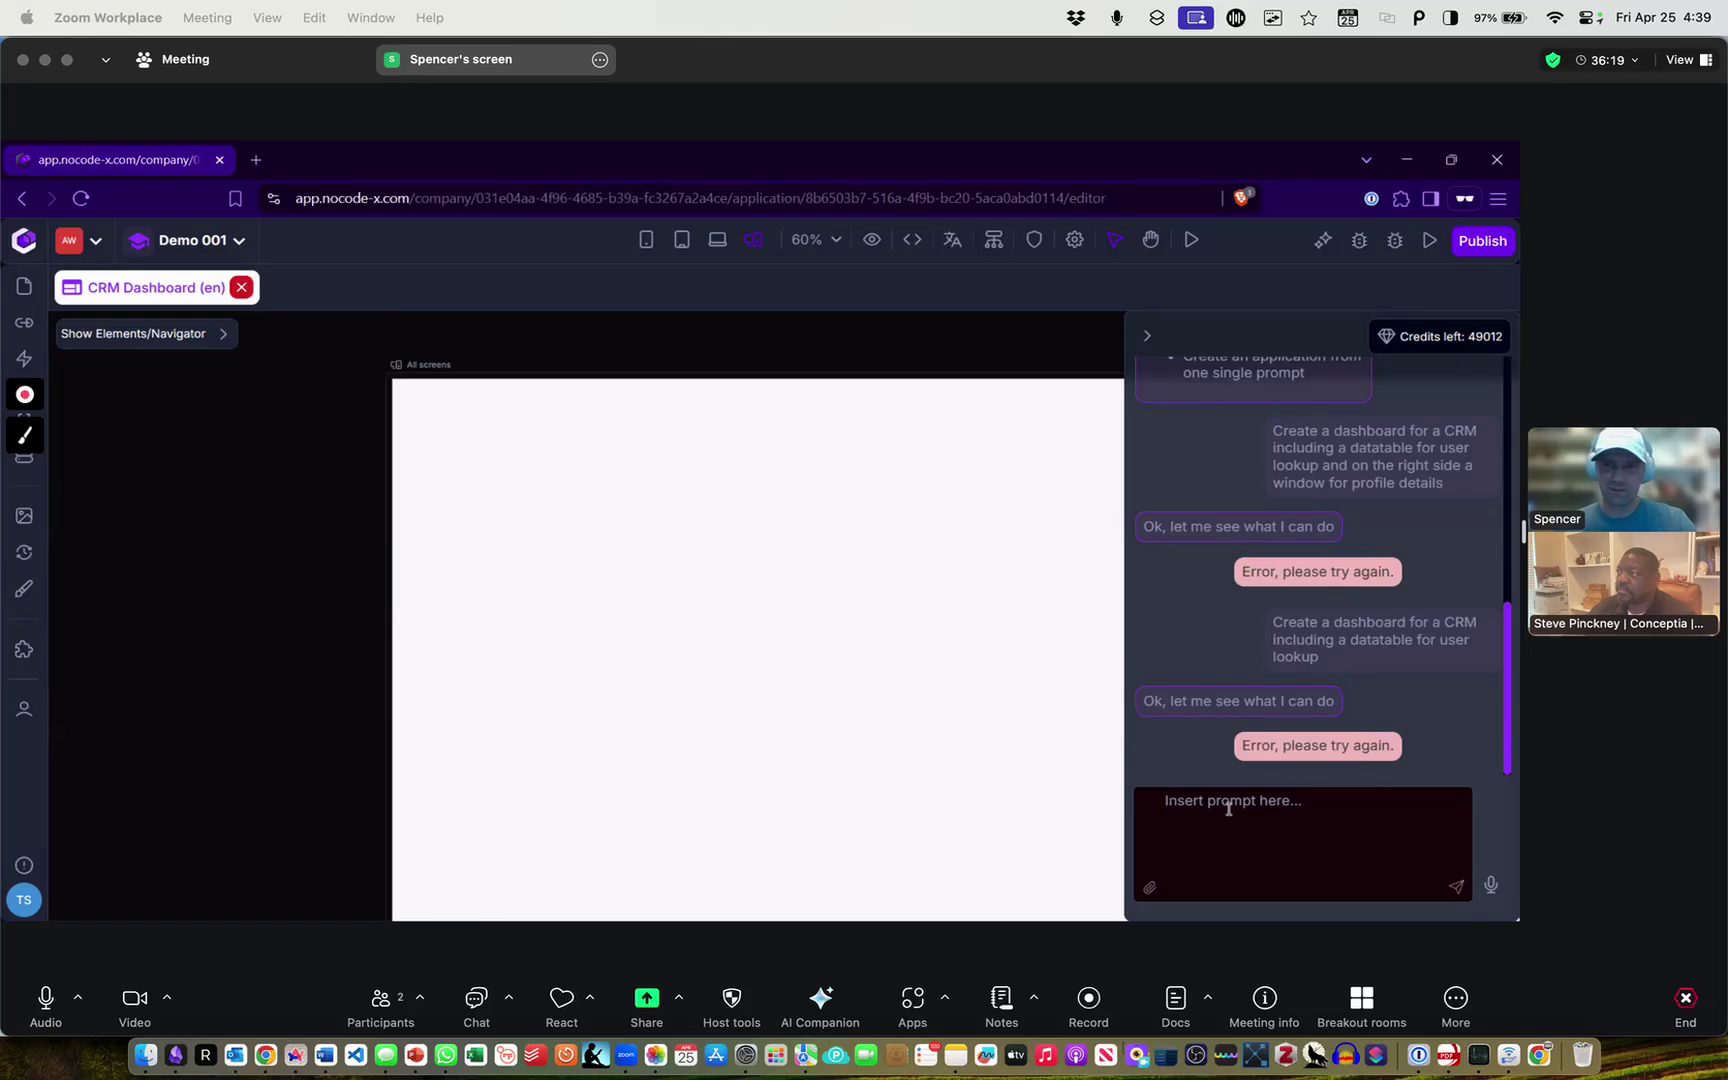
Paste the prompt again and reword it as "Create a website for a user profile dashboard including a datatable for user lookup"
{"action": "key", "text": "super+v"}
{"action": "double_click", "coordinate": [1268, 800]}
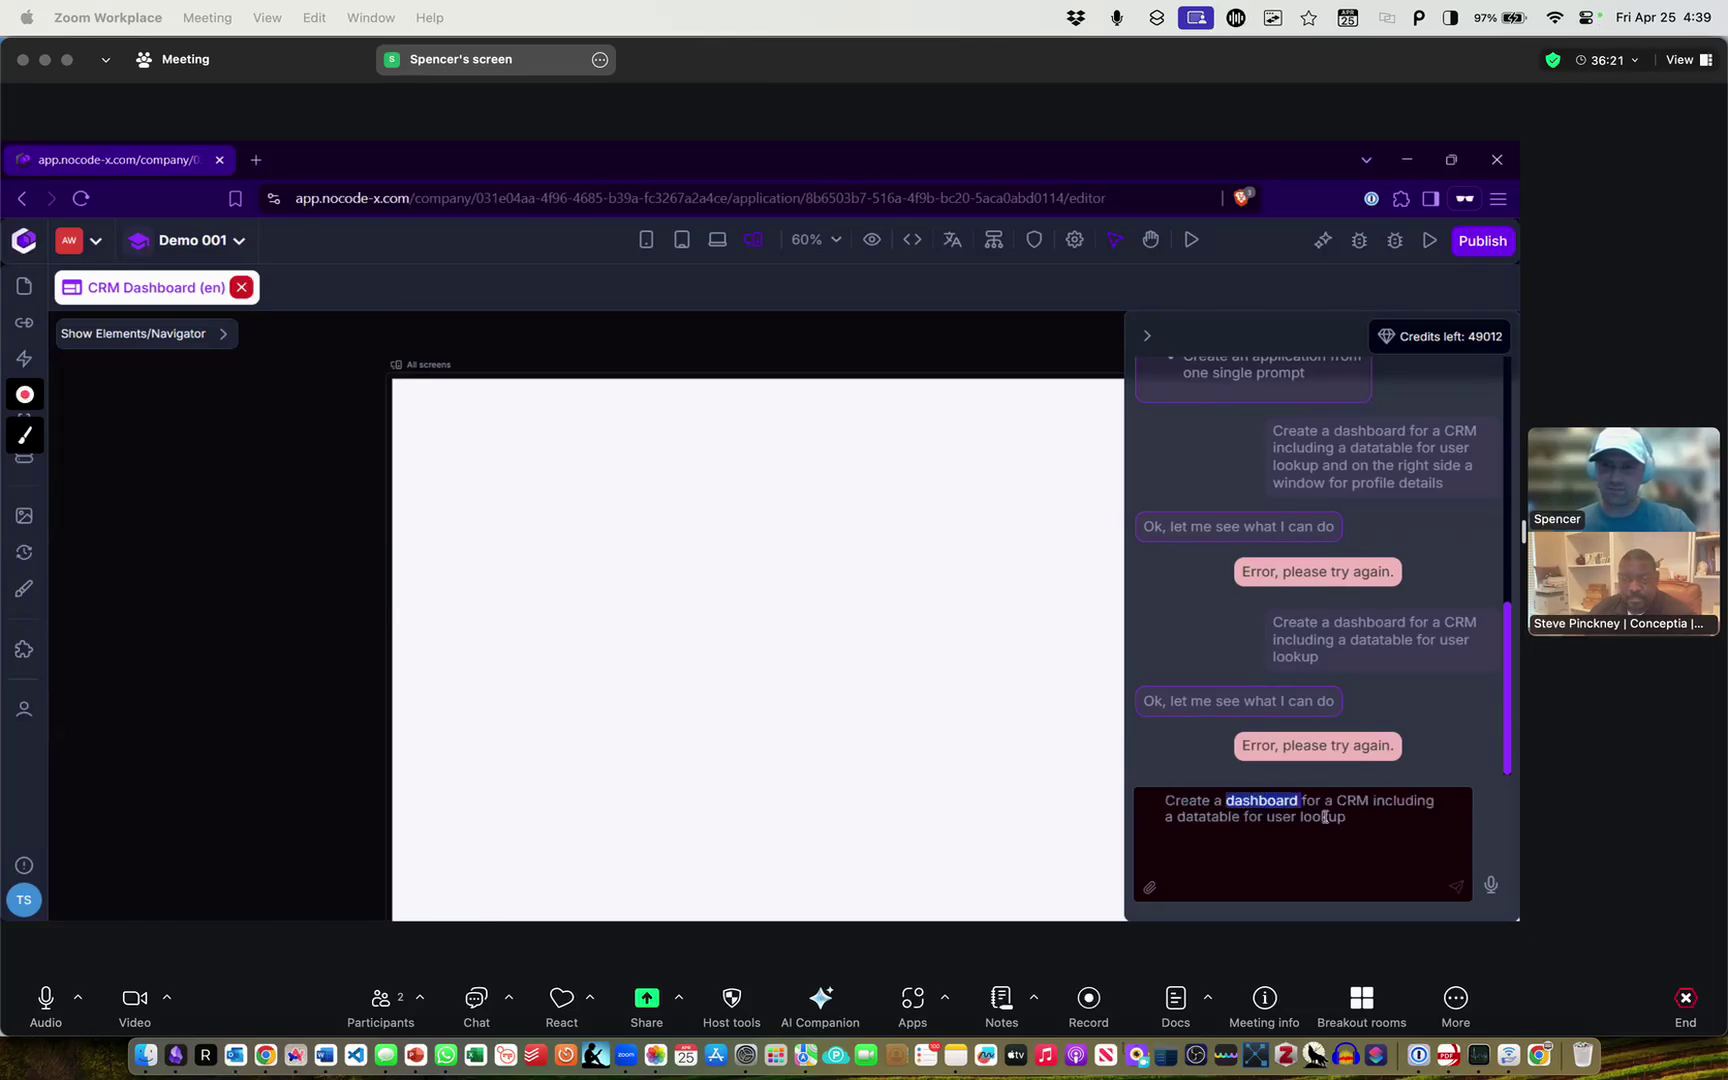
{"action": "type", "text": "website"}
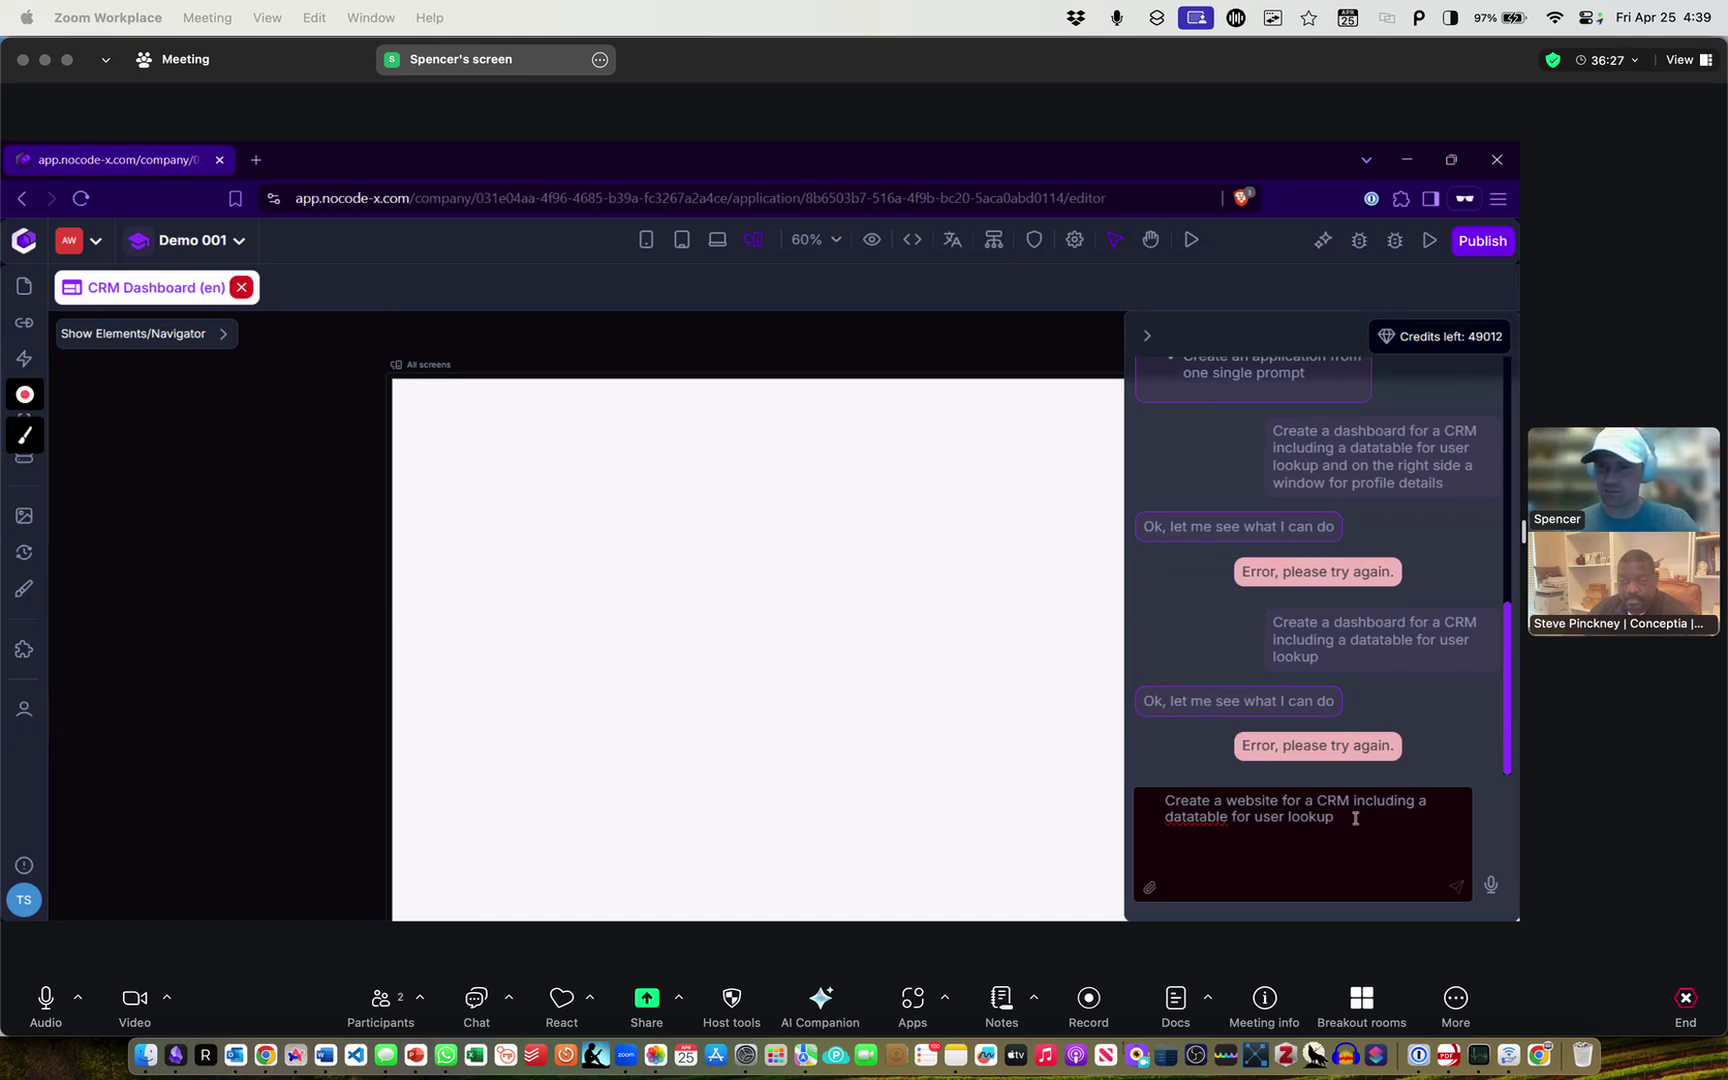
{"action": "double_click", "coordinate": [1334, 801]}
{"action": "key", "text": "BackSpace"}
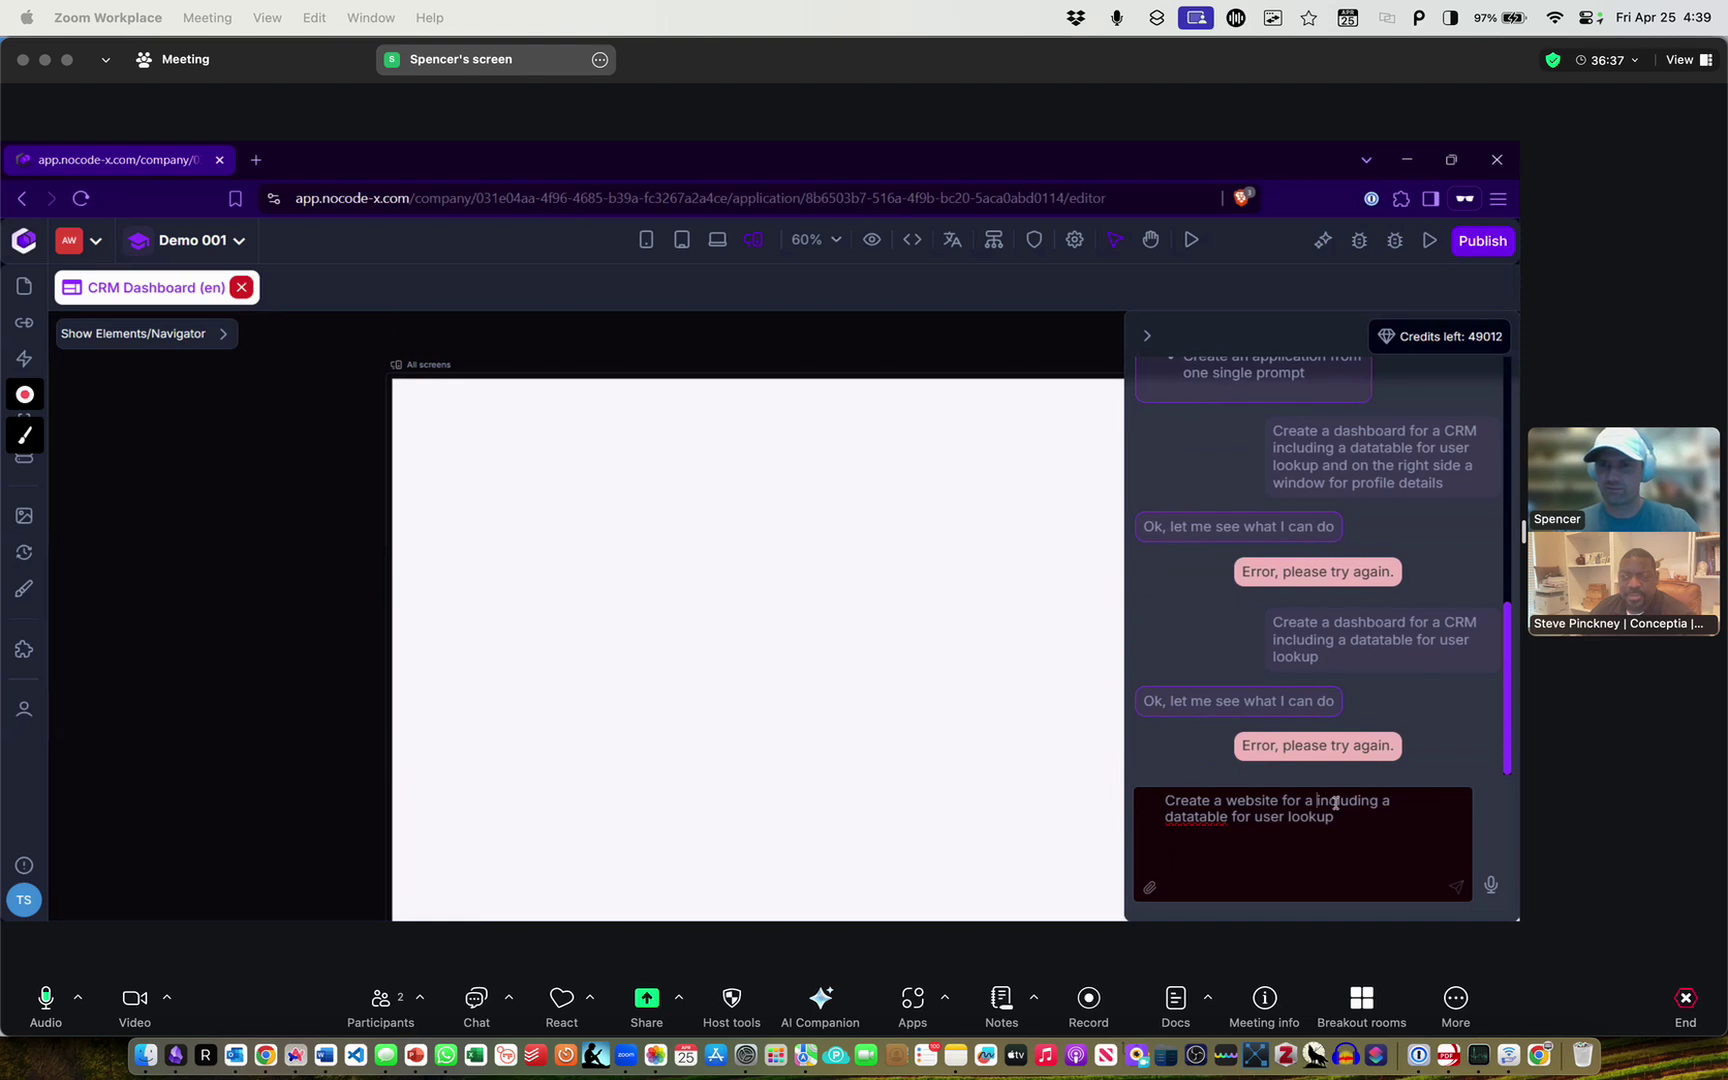
{"action": "type", "text": "user profile "}
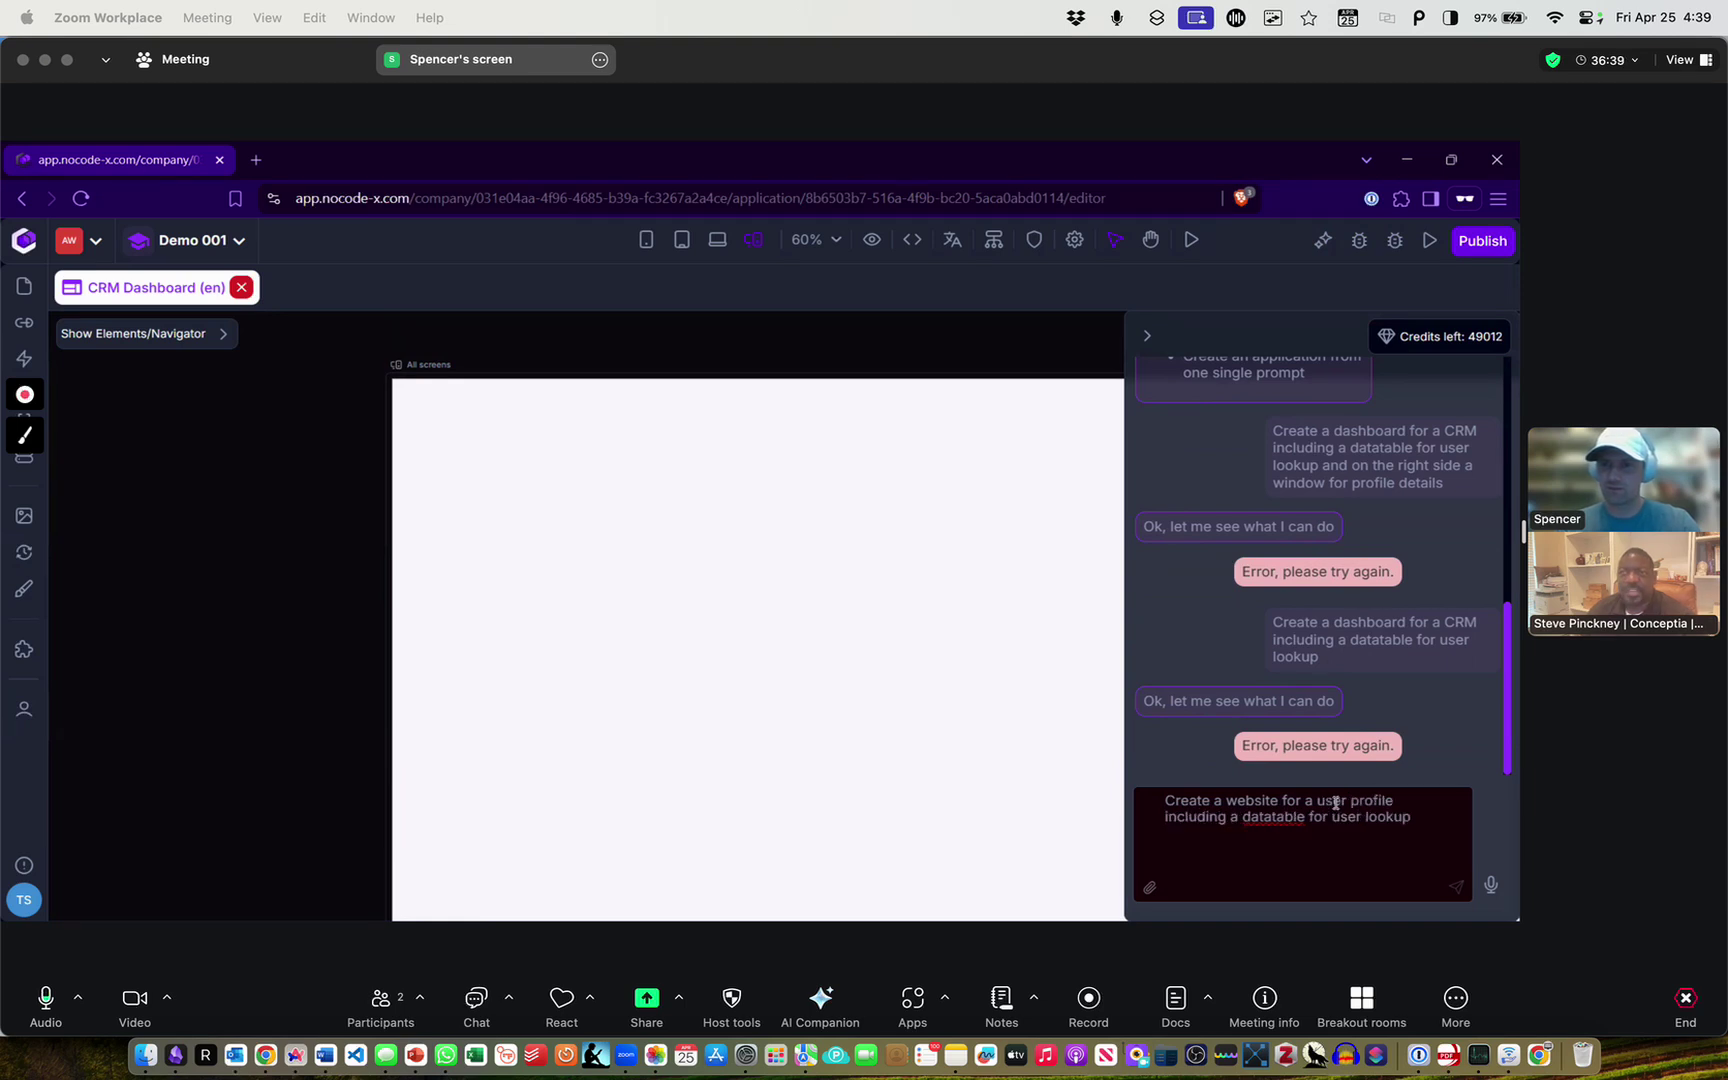
{"action": "type", "text": "dashboard"}
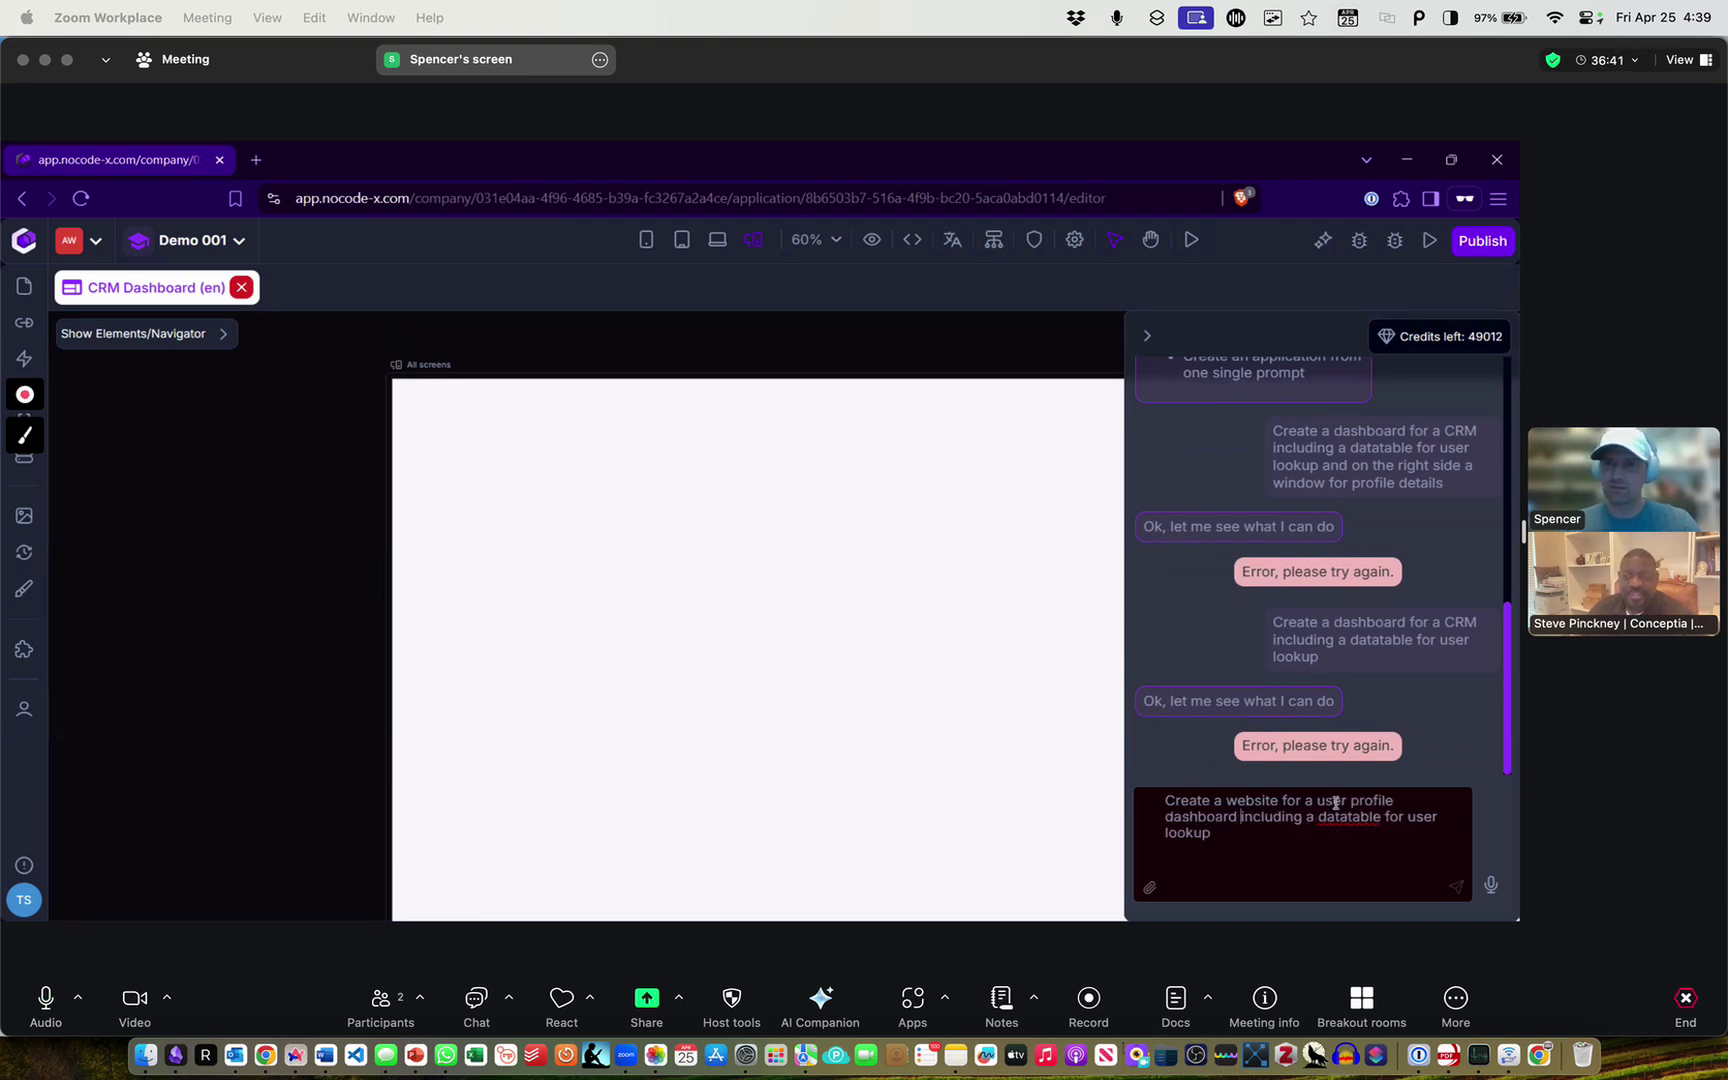
Copy the full text of the website prompt and send it to the AI assistant
{"action": "left_click", "coordinate": [1252, 801]}
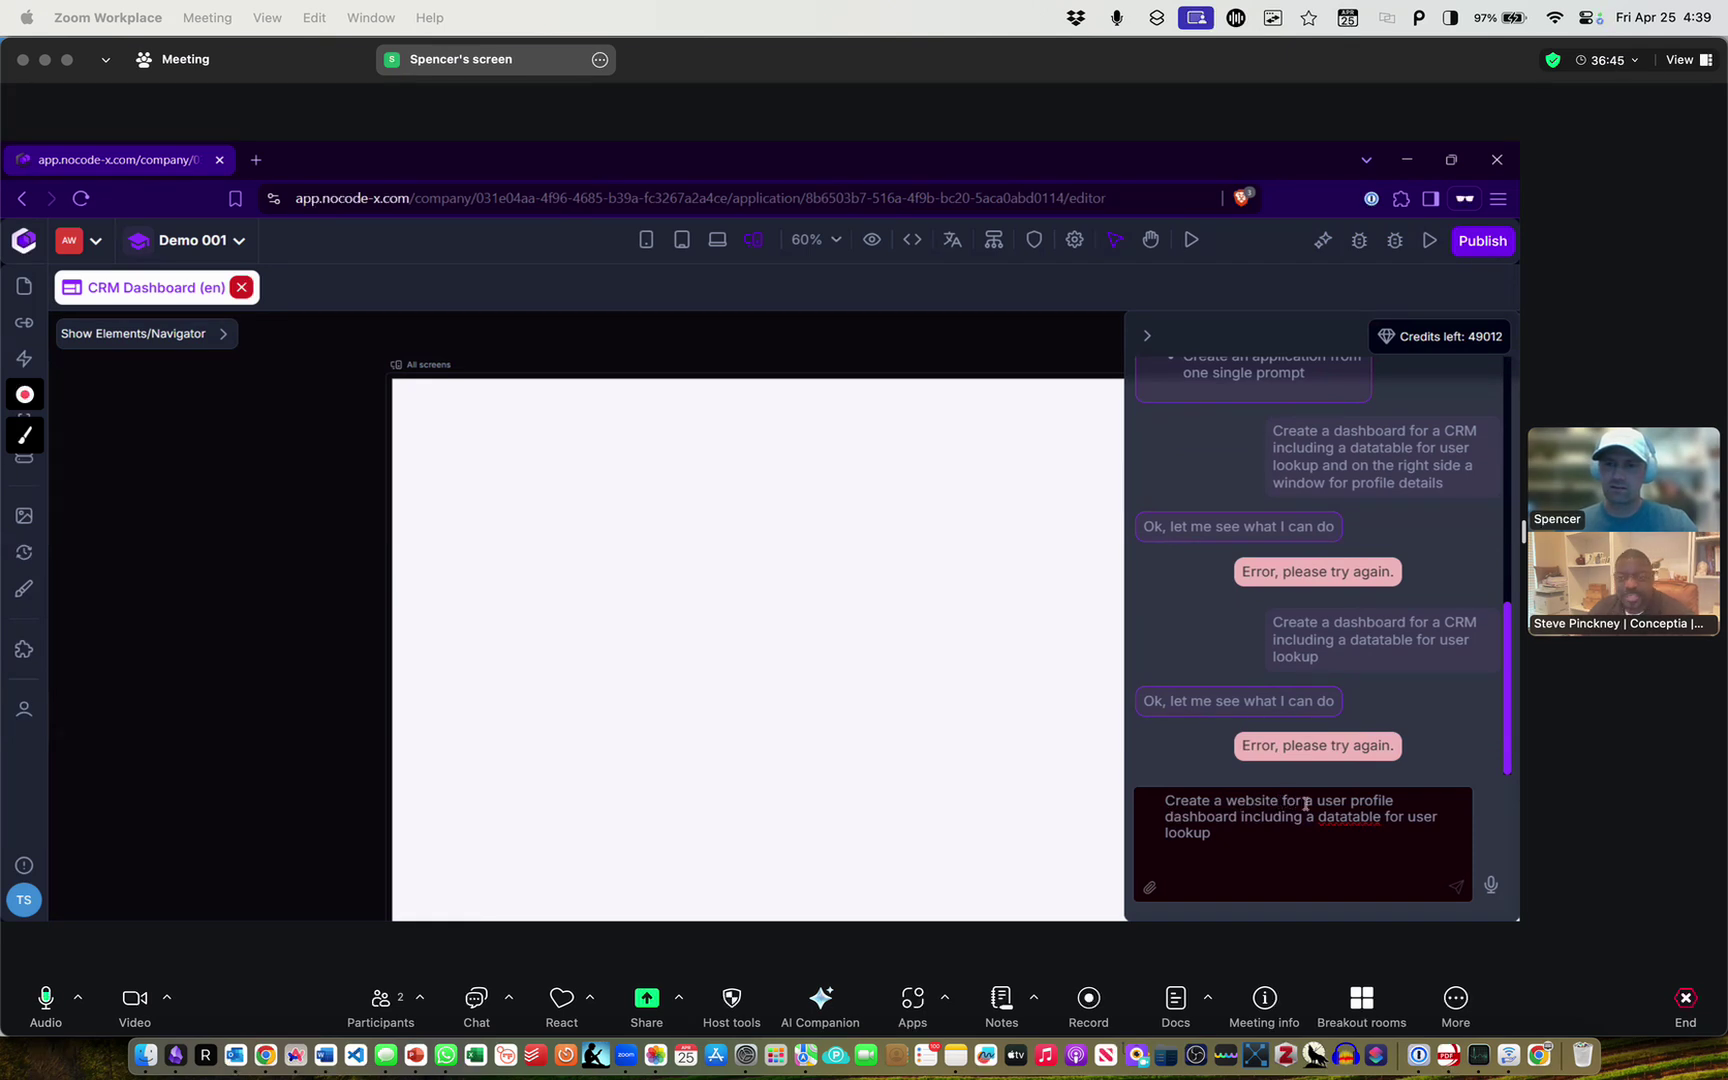
{"action": "key", "text": "super+a"}
{"action": "key", "text": "super+c"}
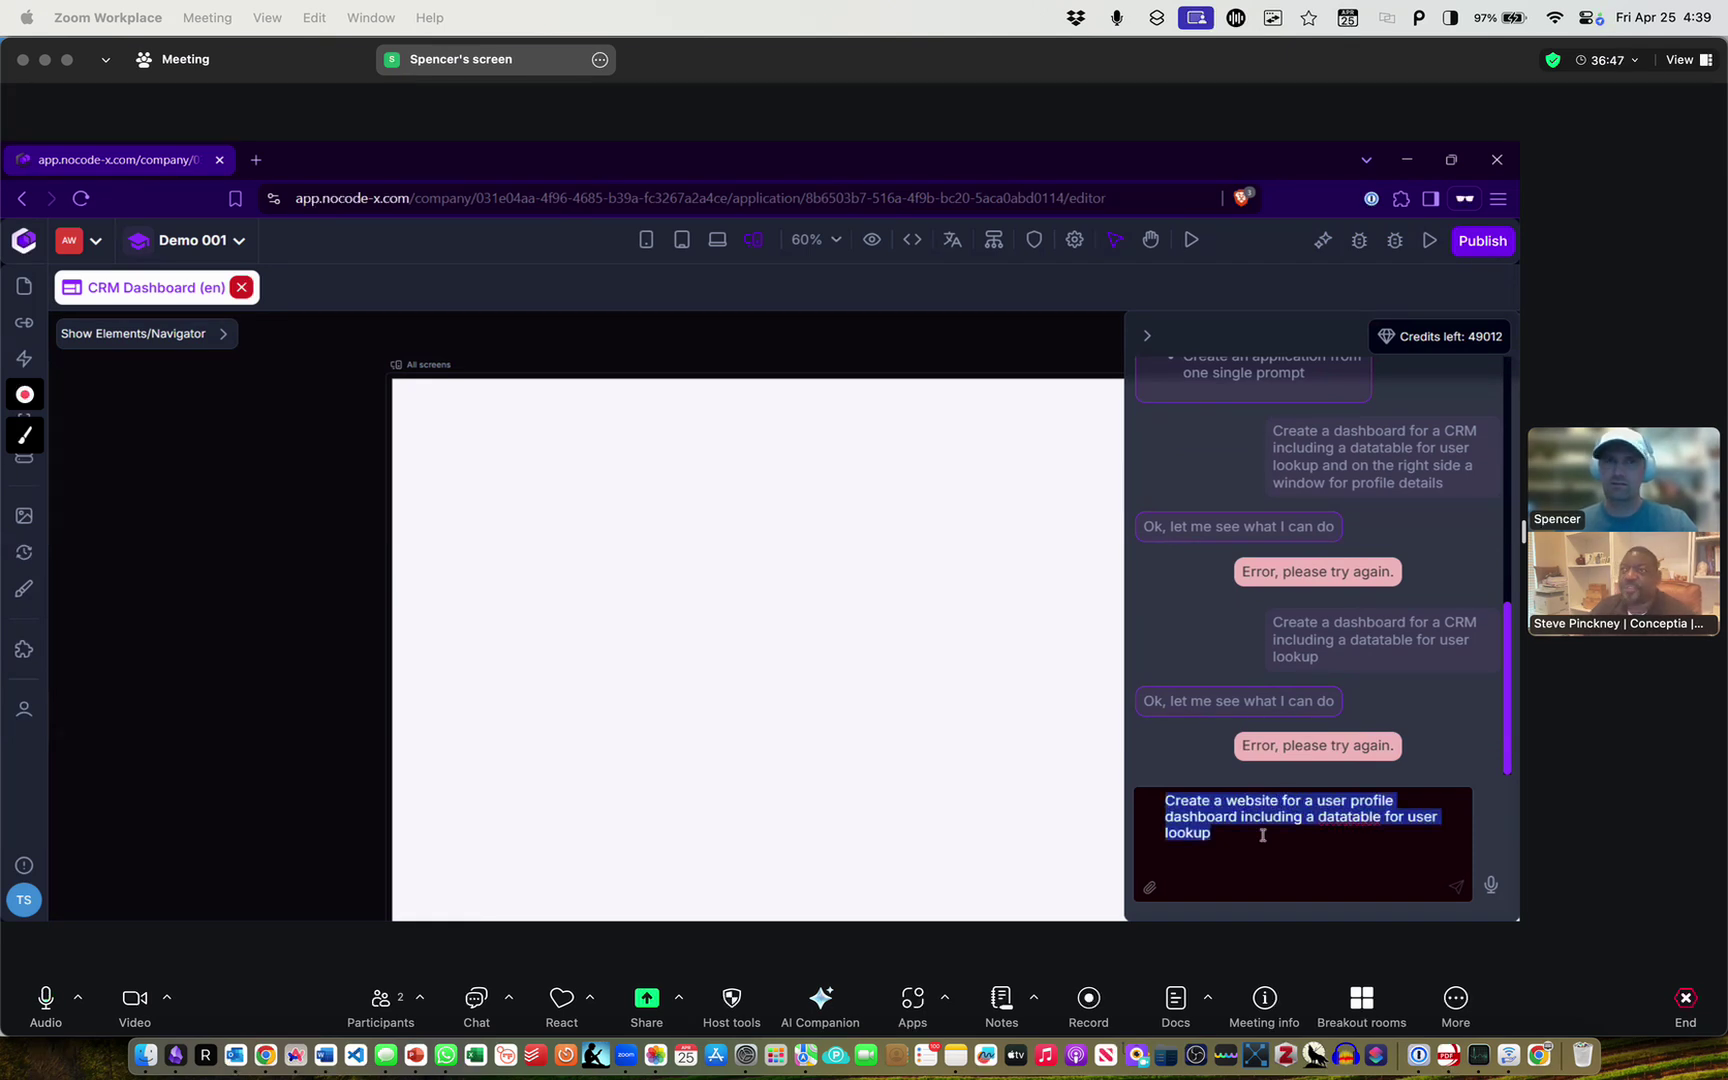
{"action": "left_click", "coordinate": [1300, 850]}
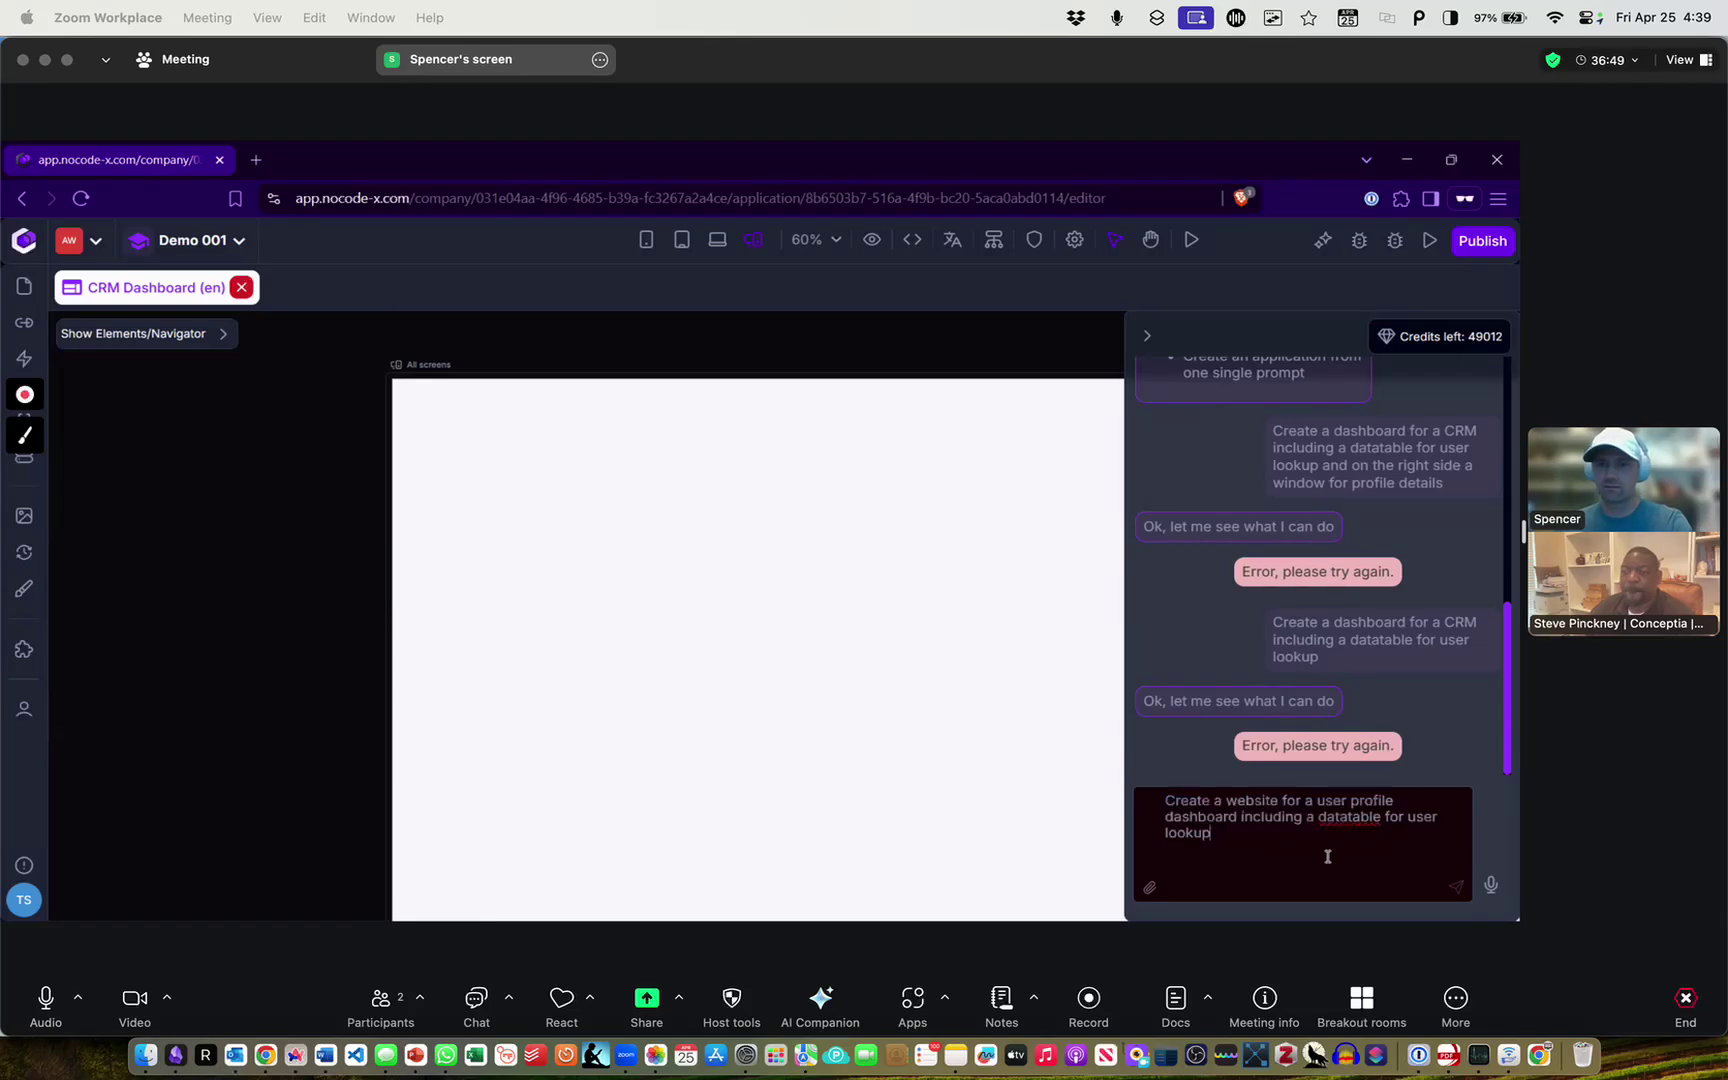
{"action": "left_click", "coordinate": [1456, 887]}
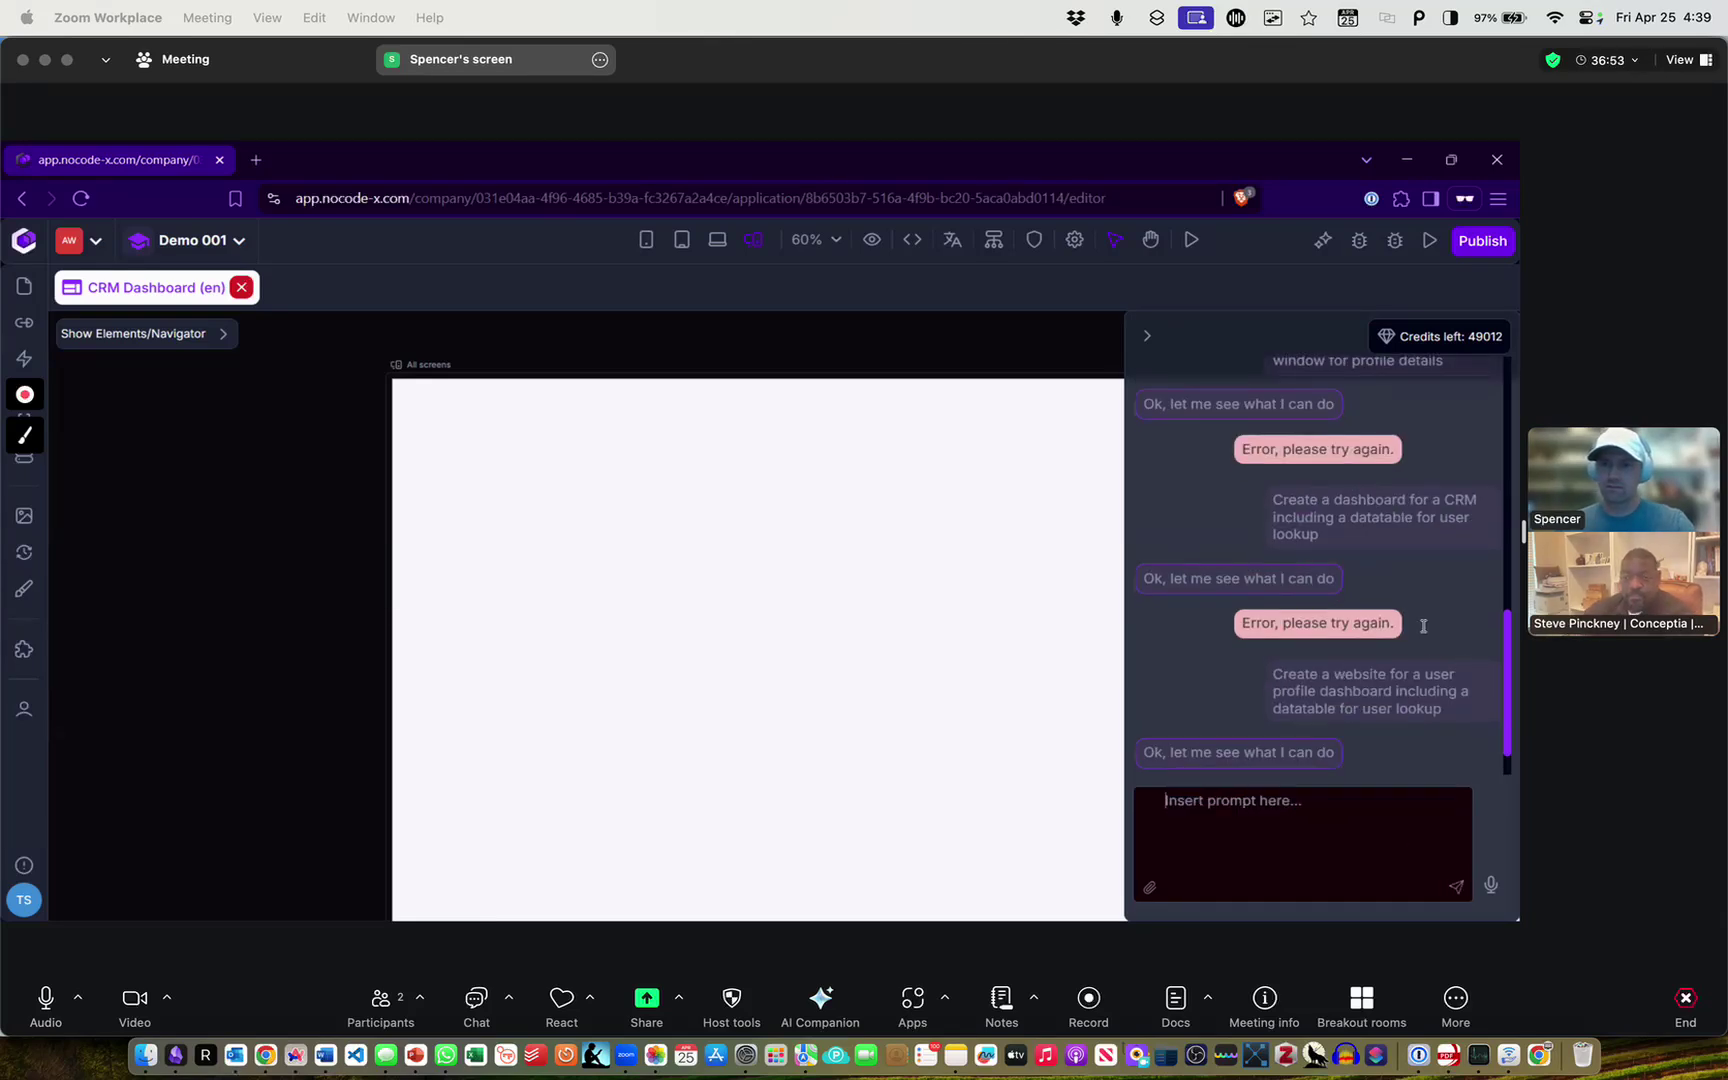
Reuse the prompt reworded as "Change this page to be a user profile dashboard including a datatable for user lookup" and send it
{"action": "key", "text": "super+v"}
{"action": "left_click", "coordinate": [1222, 800]}
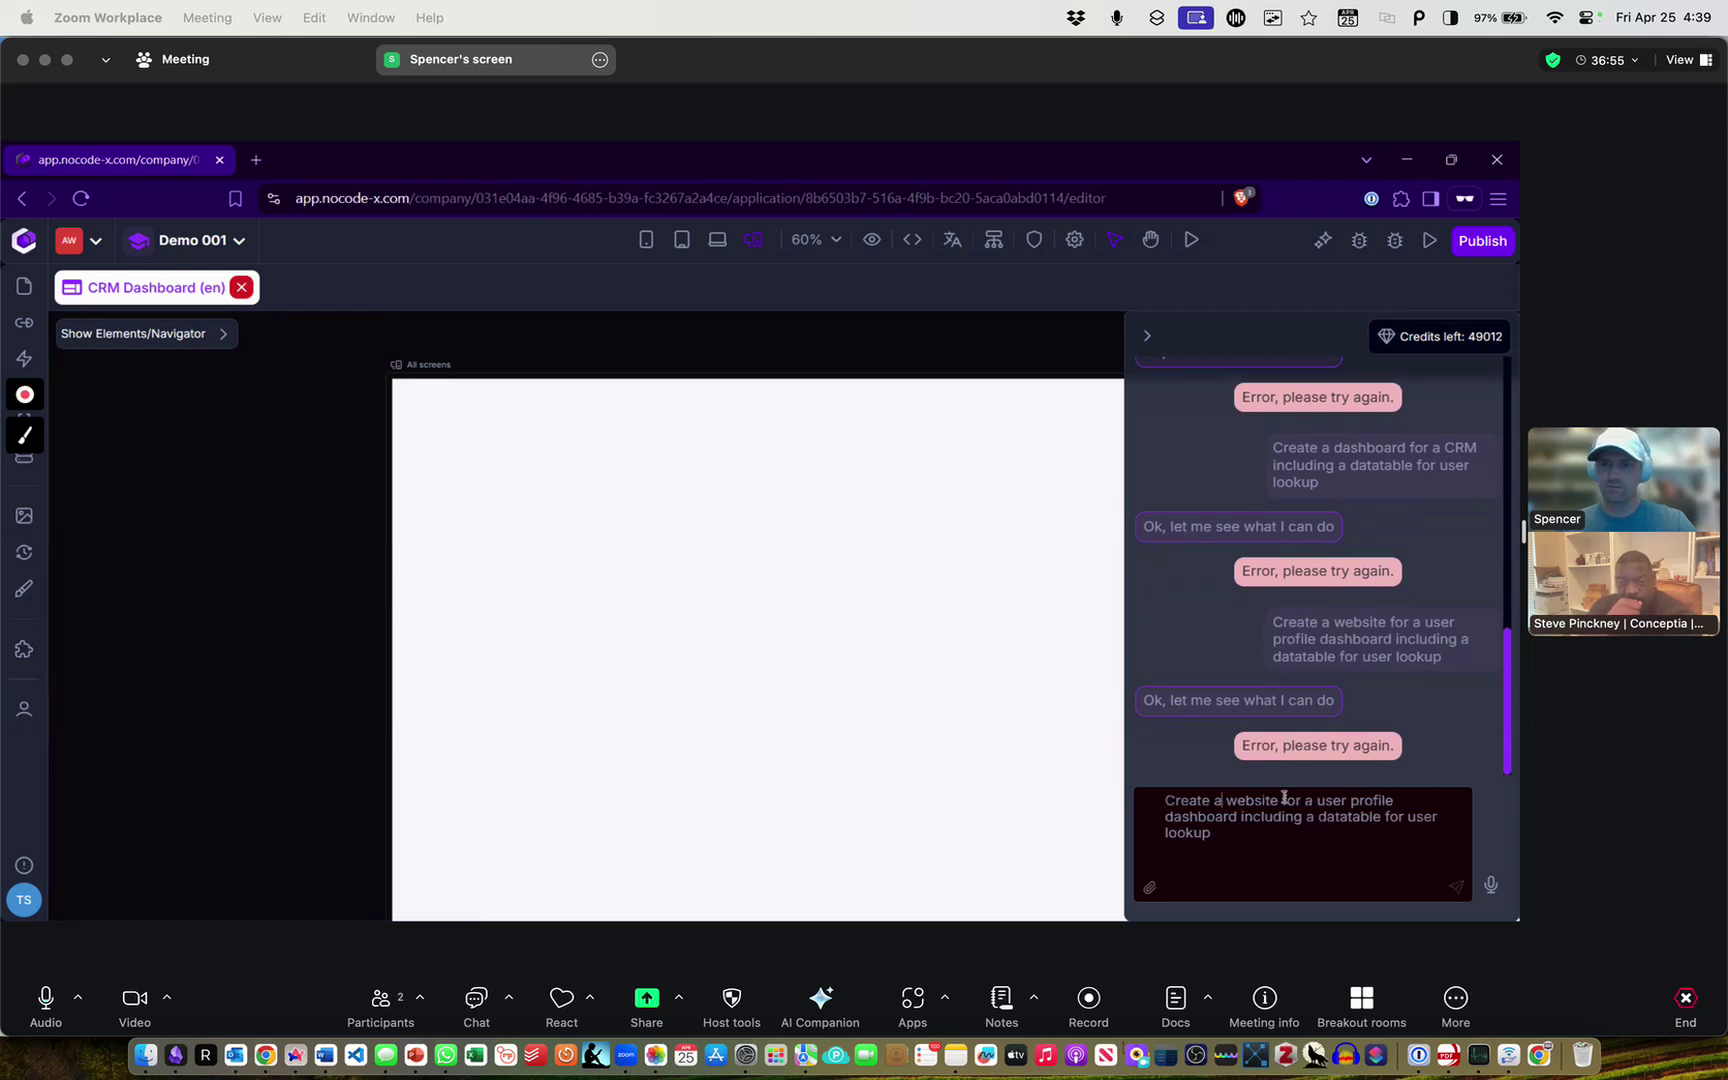
{"action": "left_click_drag", "start_coordinate": [1282, 802], "coordinate": [1144, 787]}
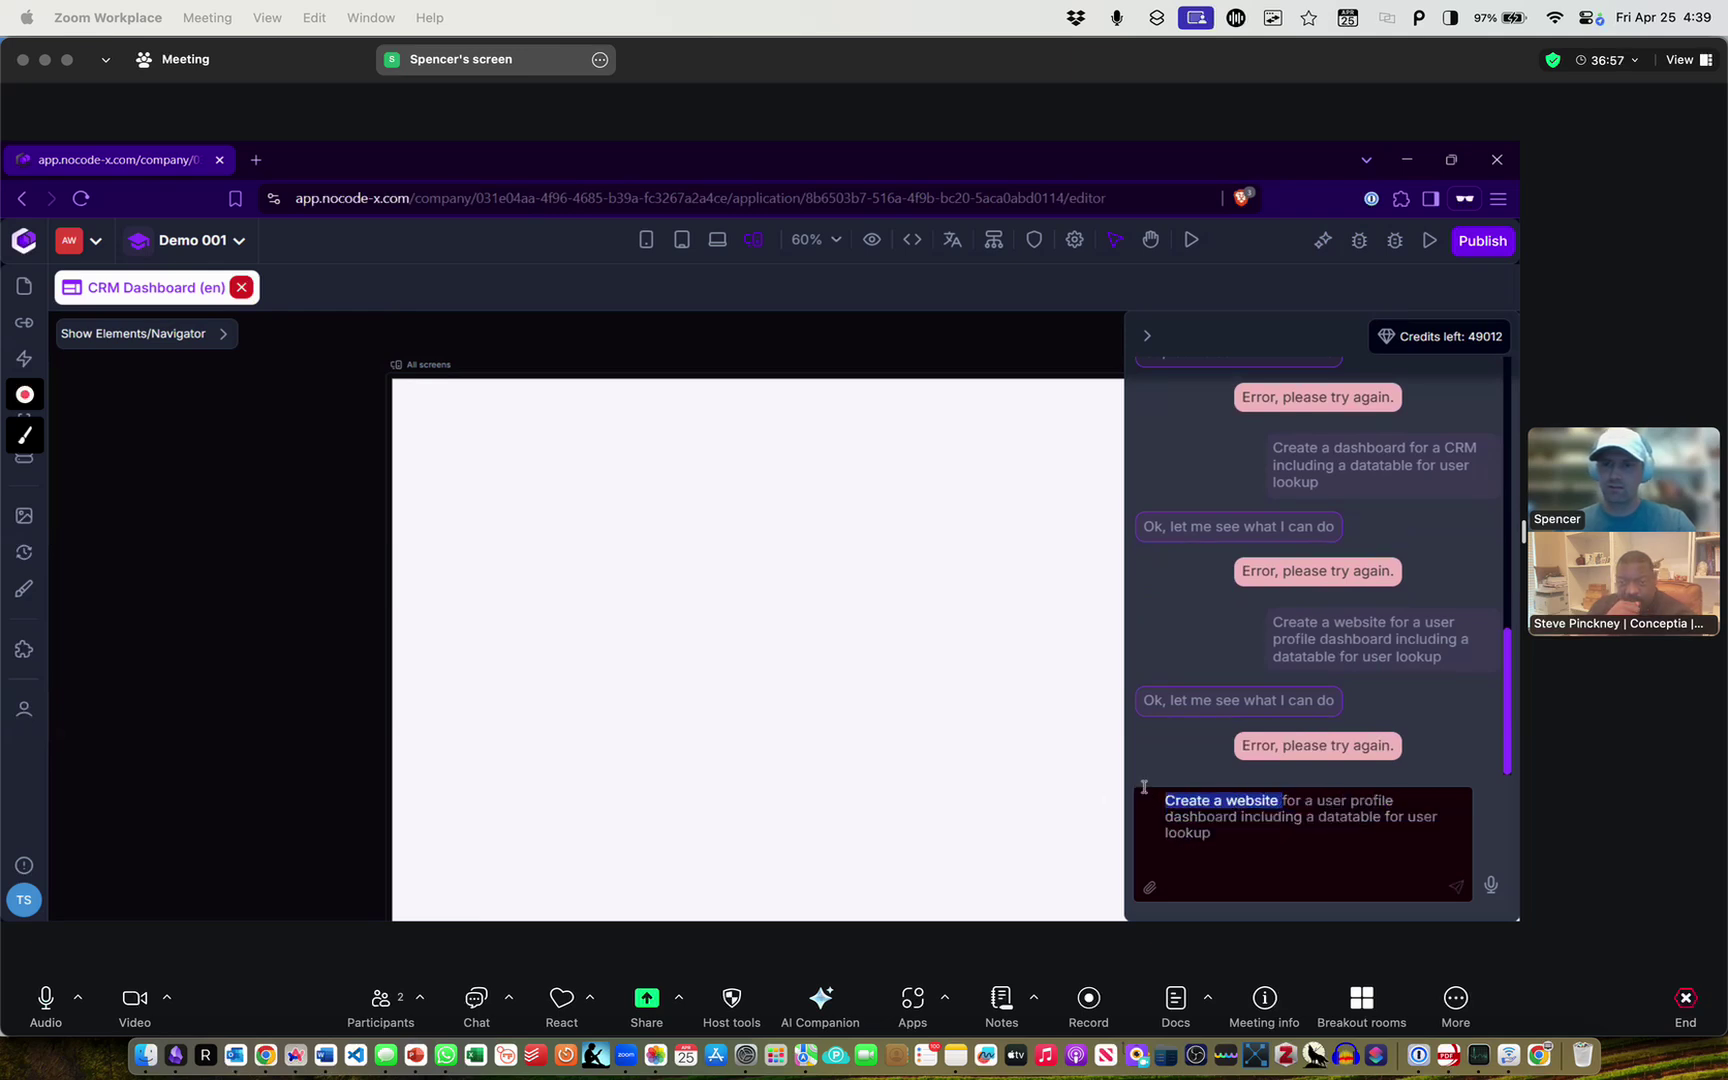
{"action": "type", "text": "Change this page to be"}
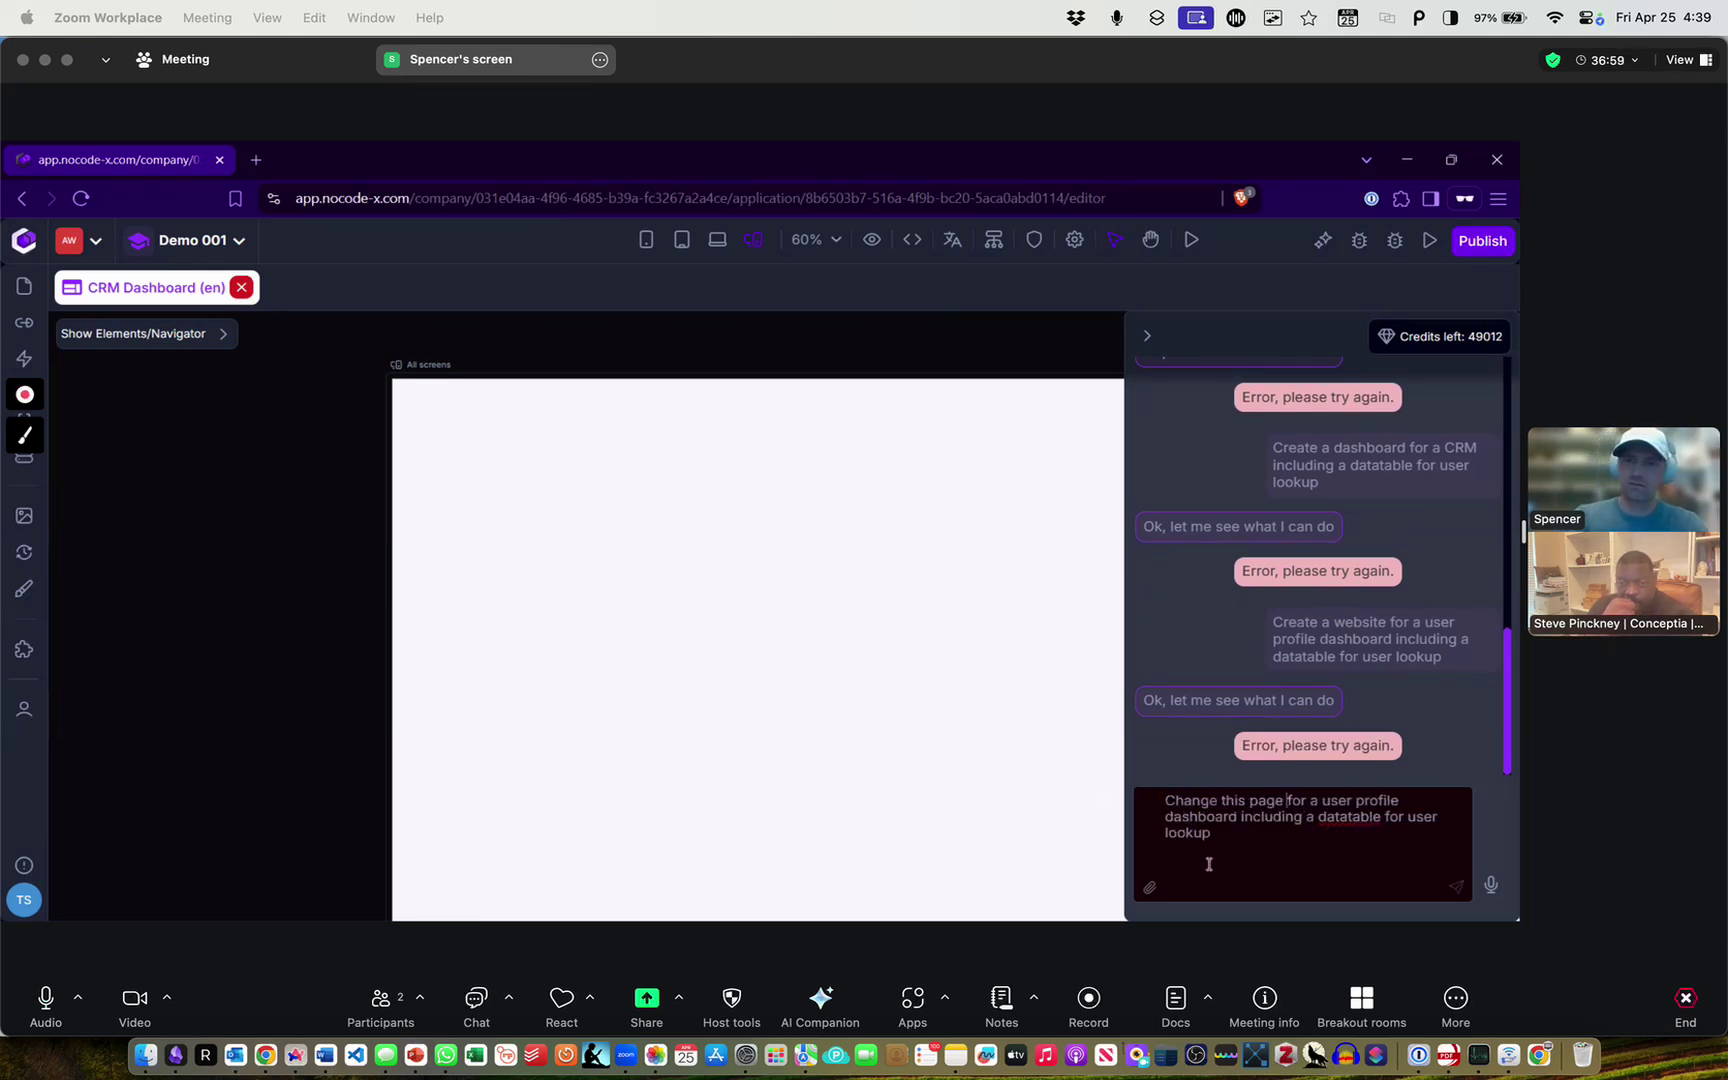
{"action": "key", "text": "Delete"}
{"action": "key", "text": "Delete"}
{"action": "key", "text": "Delete"}
{"action": "key", "text": "Delete"}
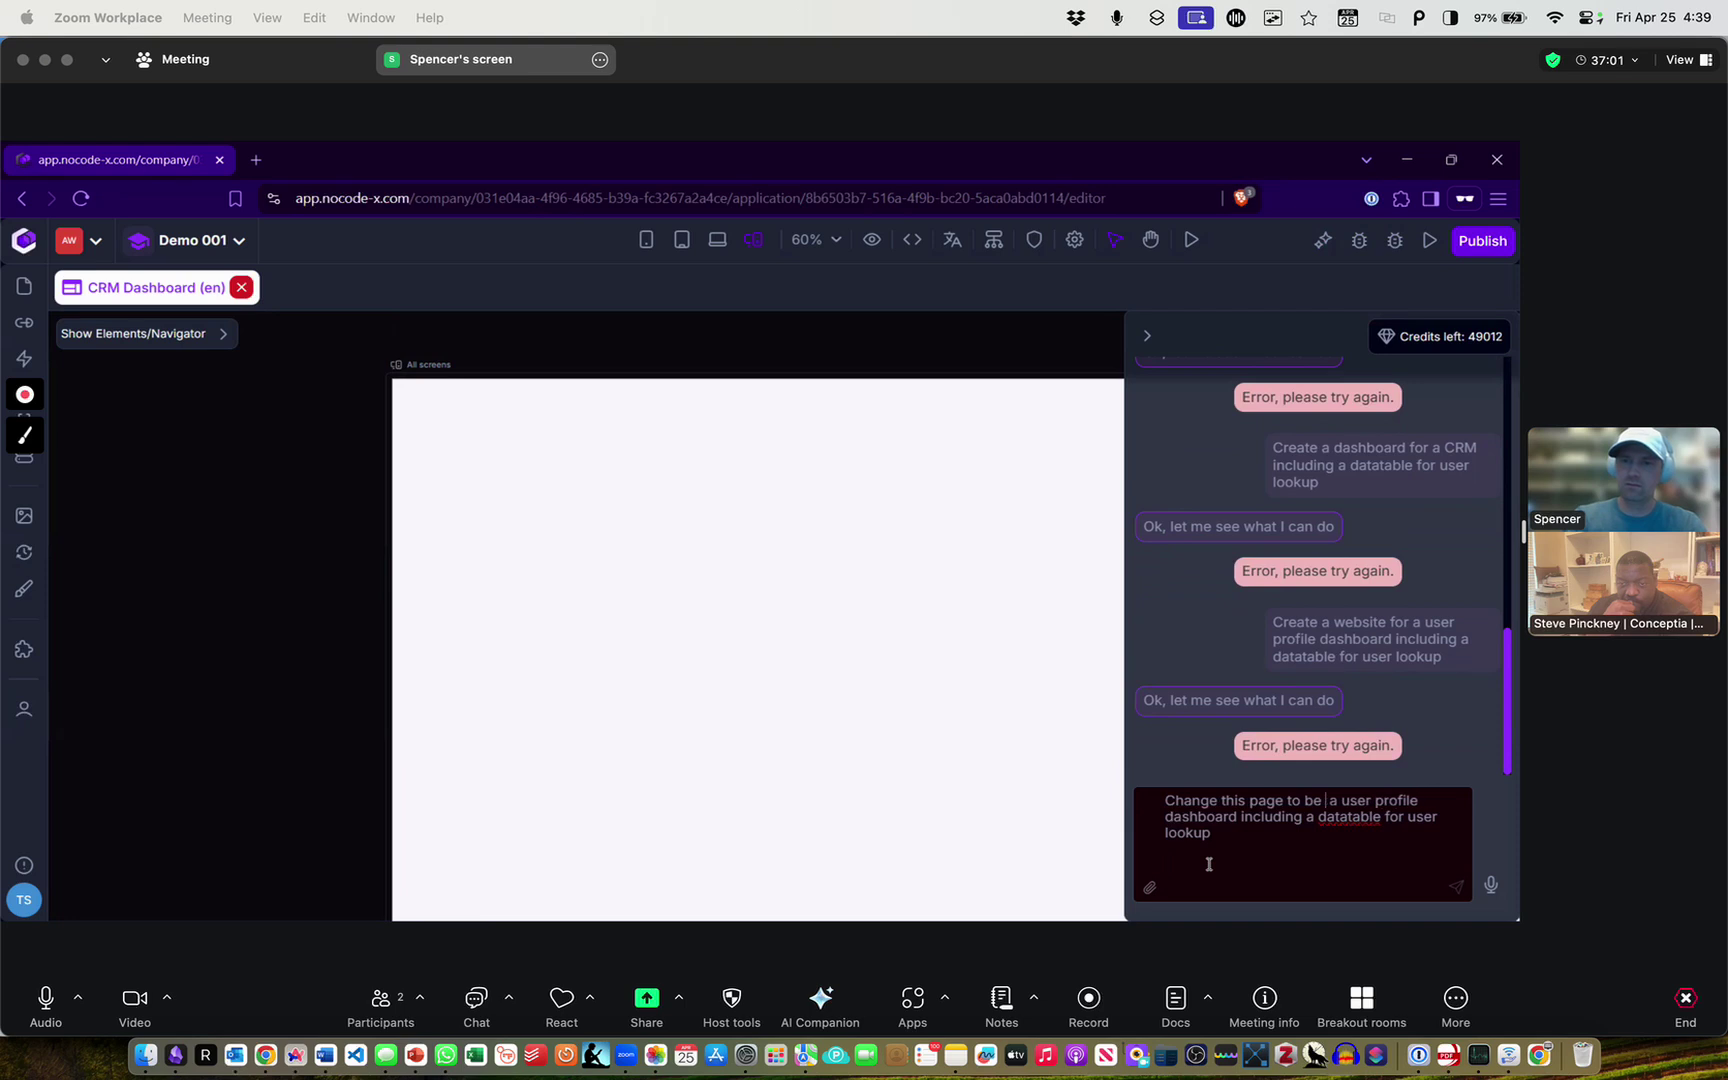
{"action": "key", "text": "super+a"}
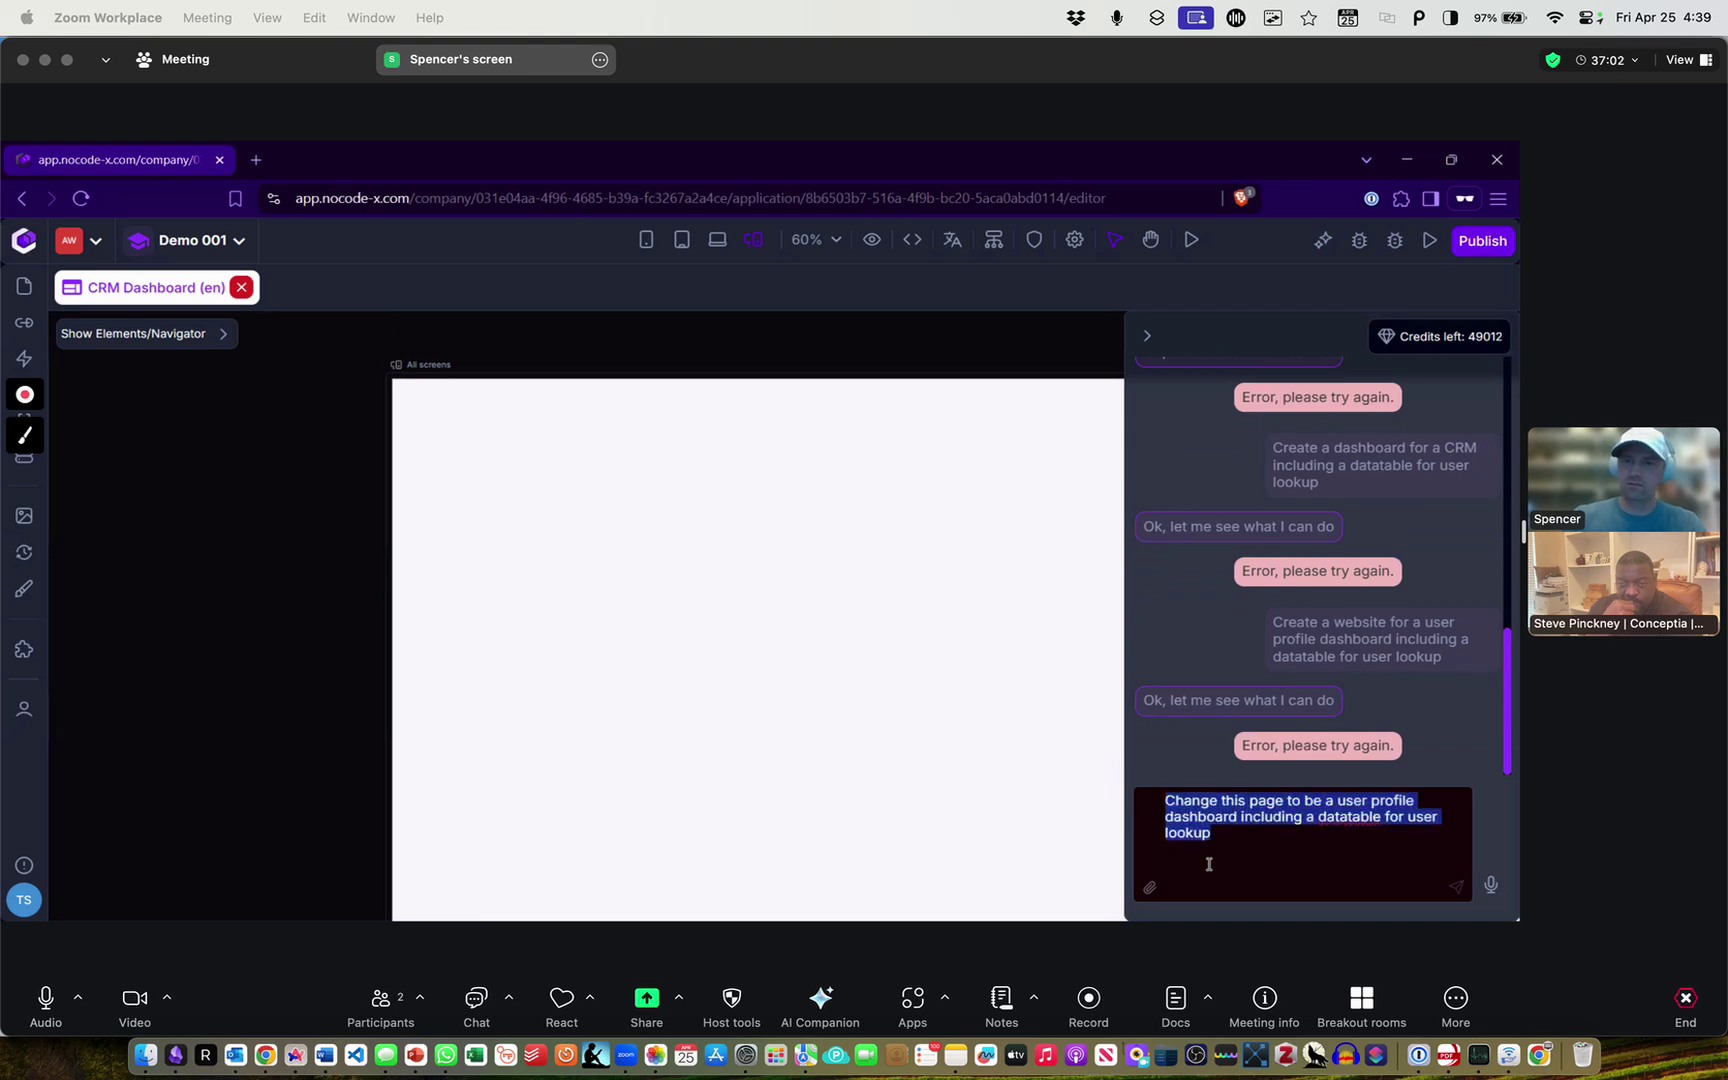
{"action": "left_click", "coordinate": [1457, 886]}
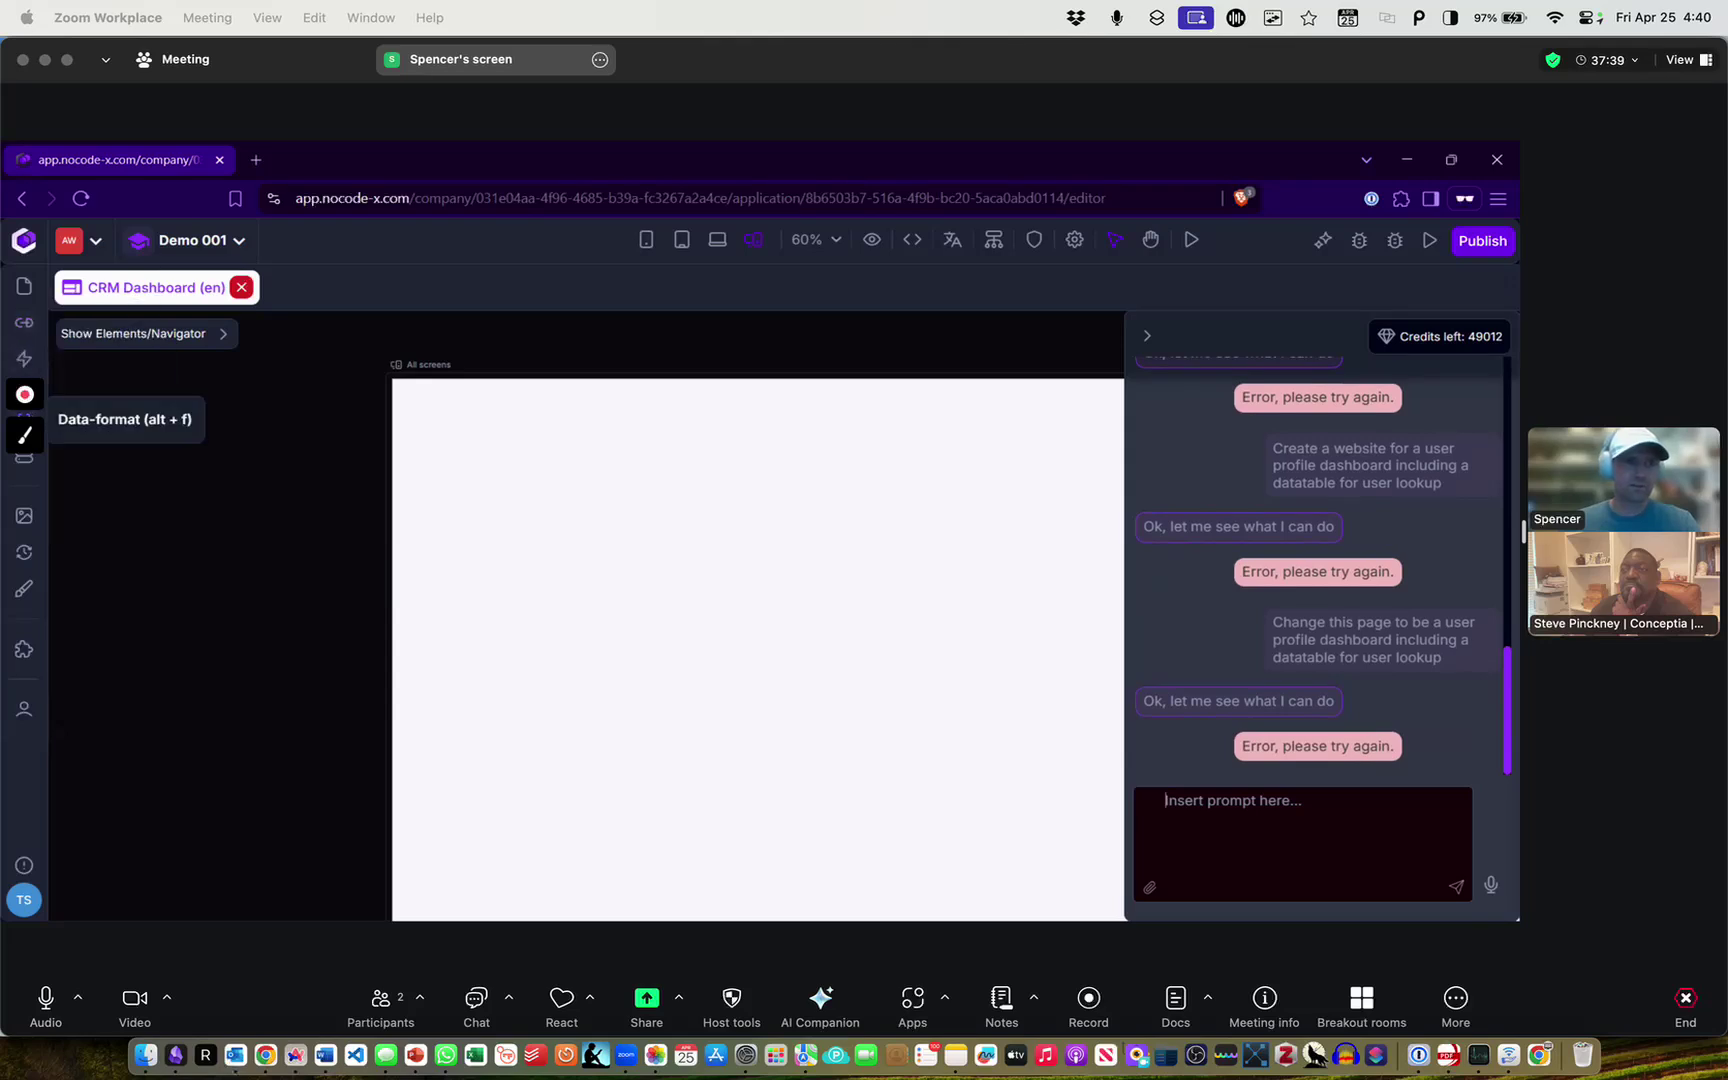
Open the application's data-formats and start creating a new data-format
{"action": "left_click", "coordinate": [24, 435]}
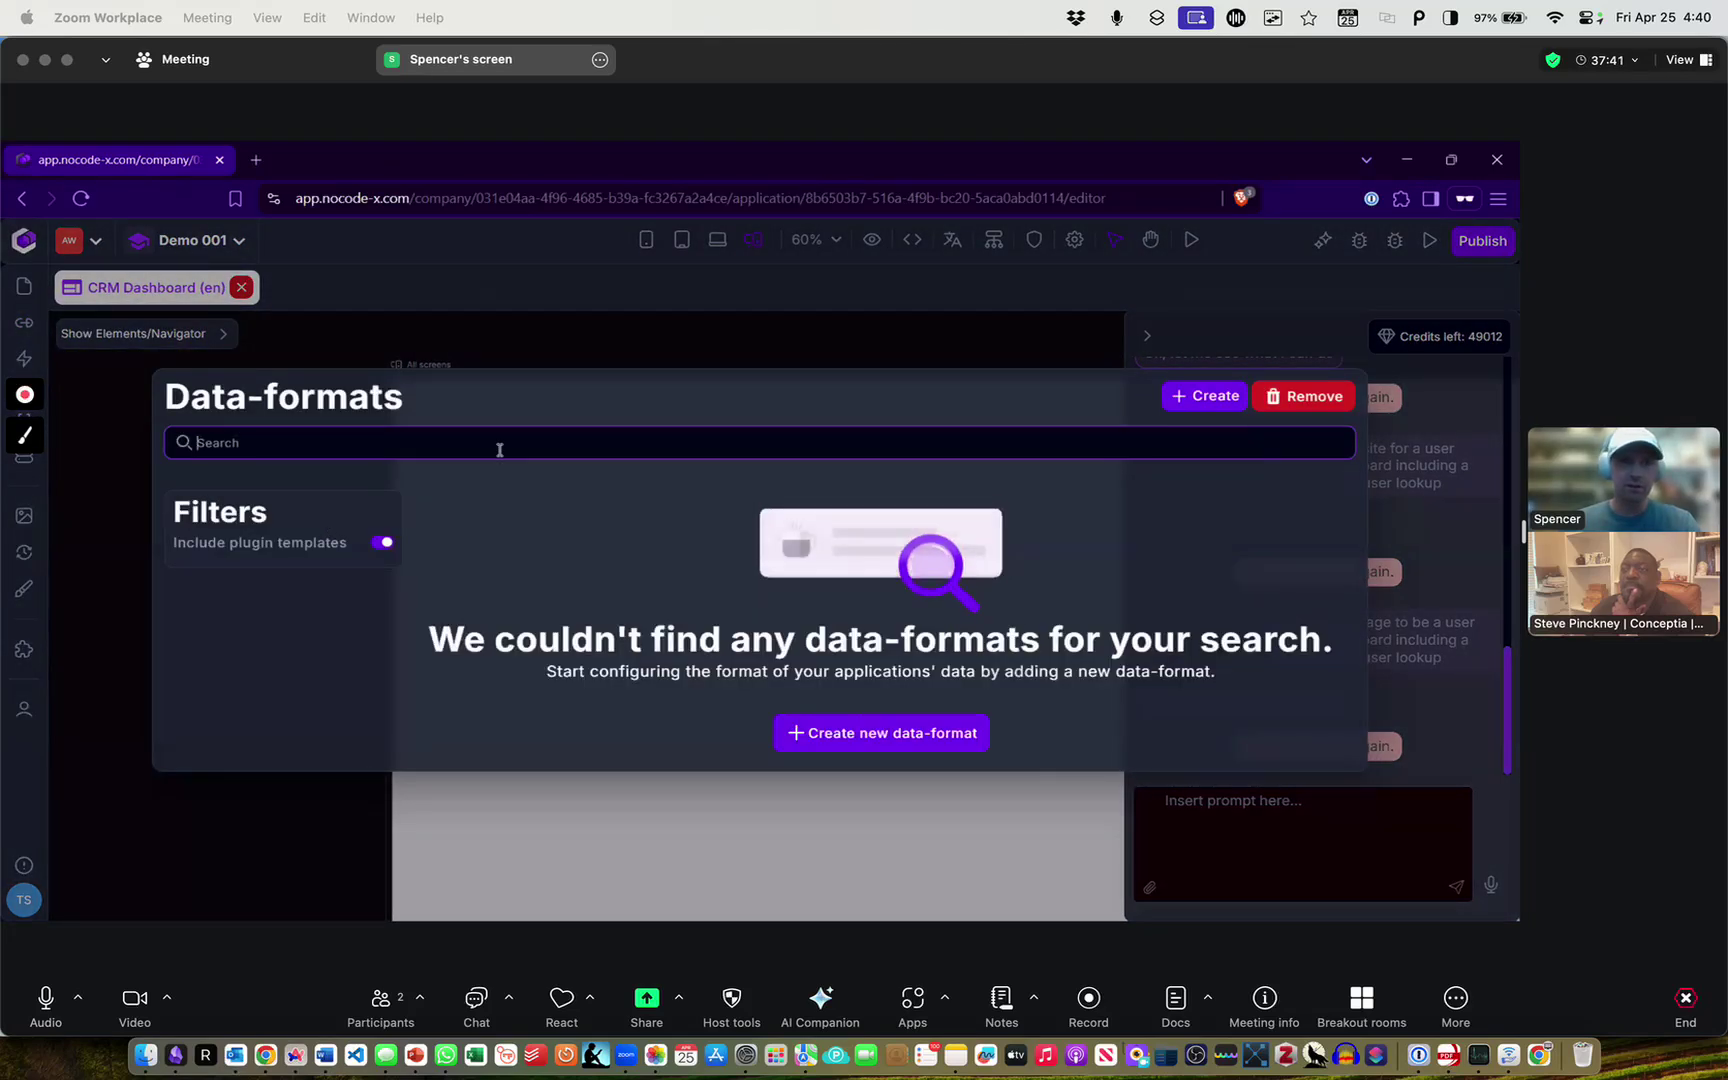
{"action": "left_click", "coordinate": [1201, 398]}
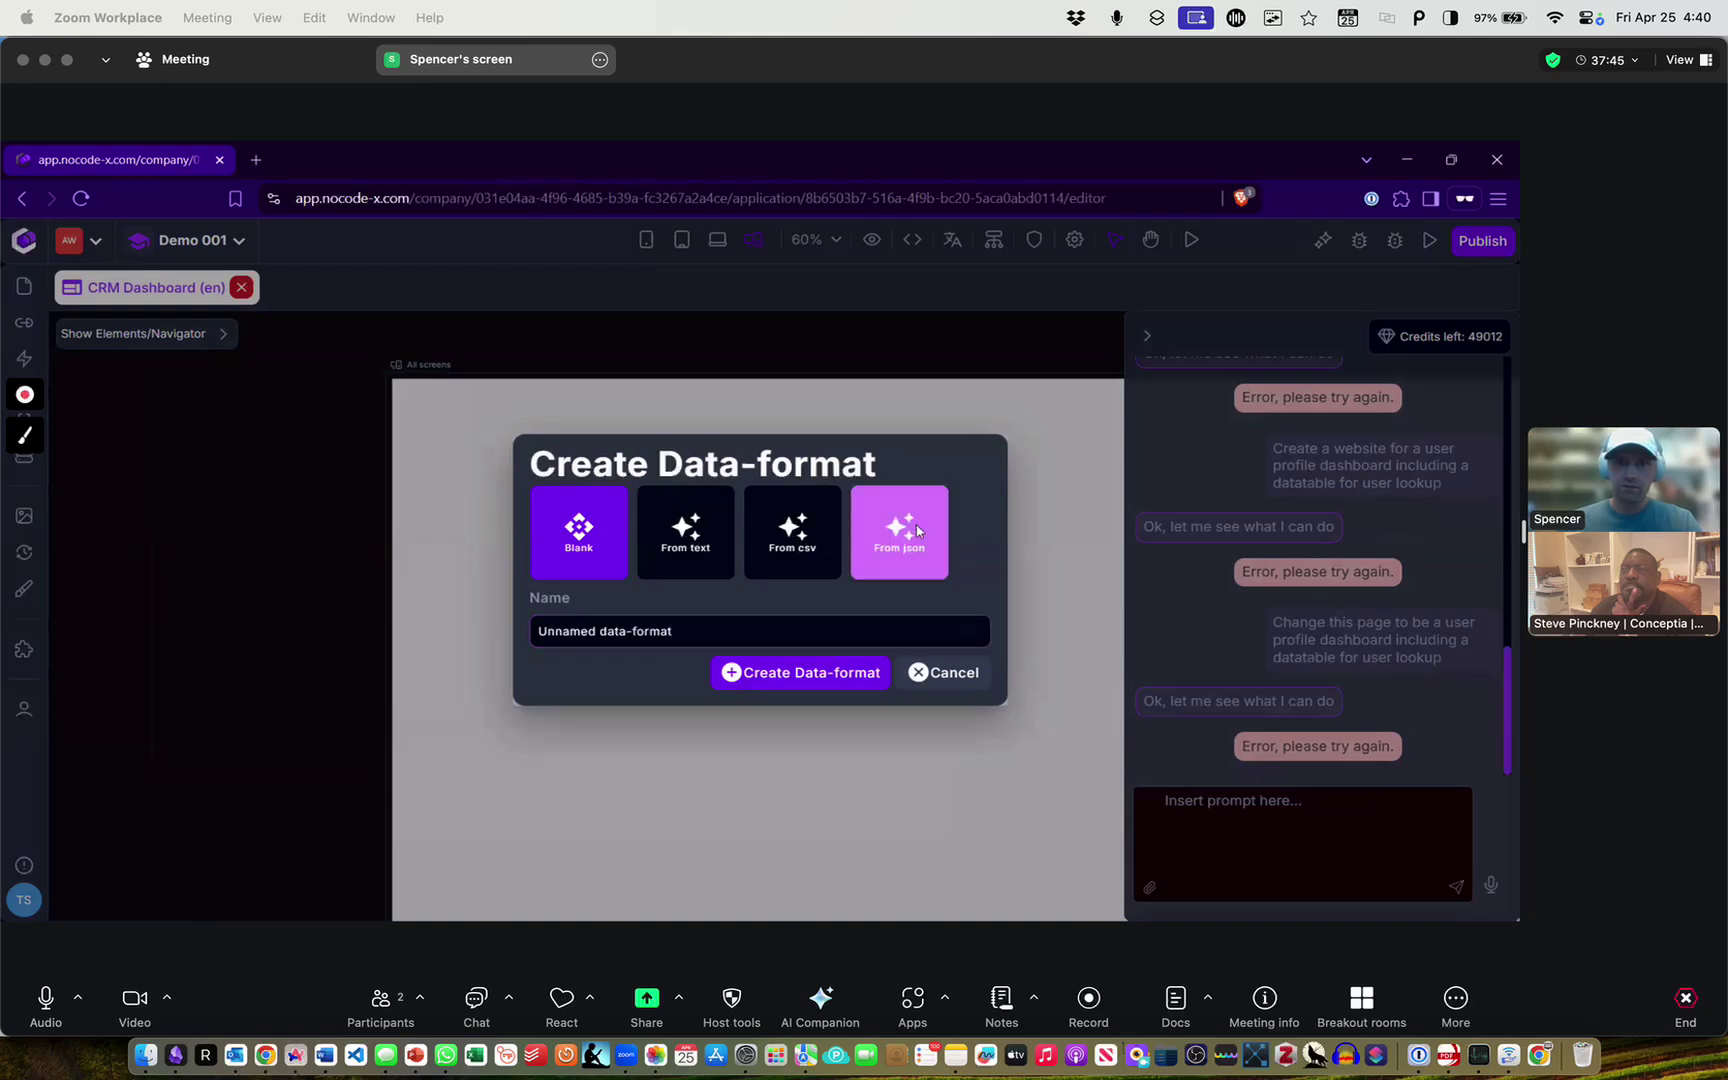
{"action": "left_click", "coordinate": [917, 531]}
{"action": "left_click", "coordinate": [701, 568]}
{"action": "key", "text": "ctrl+a"}
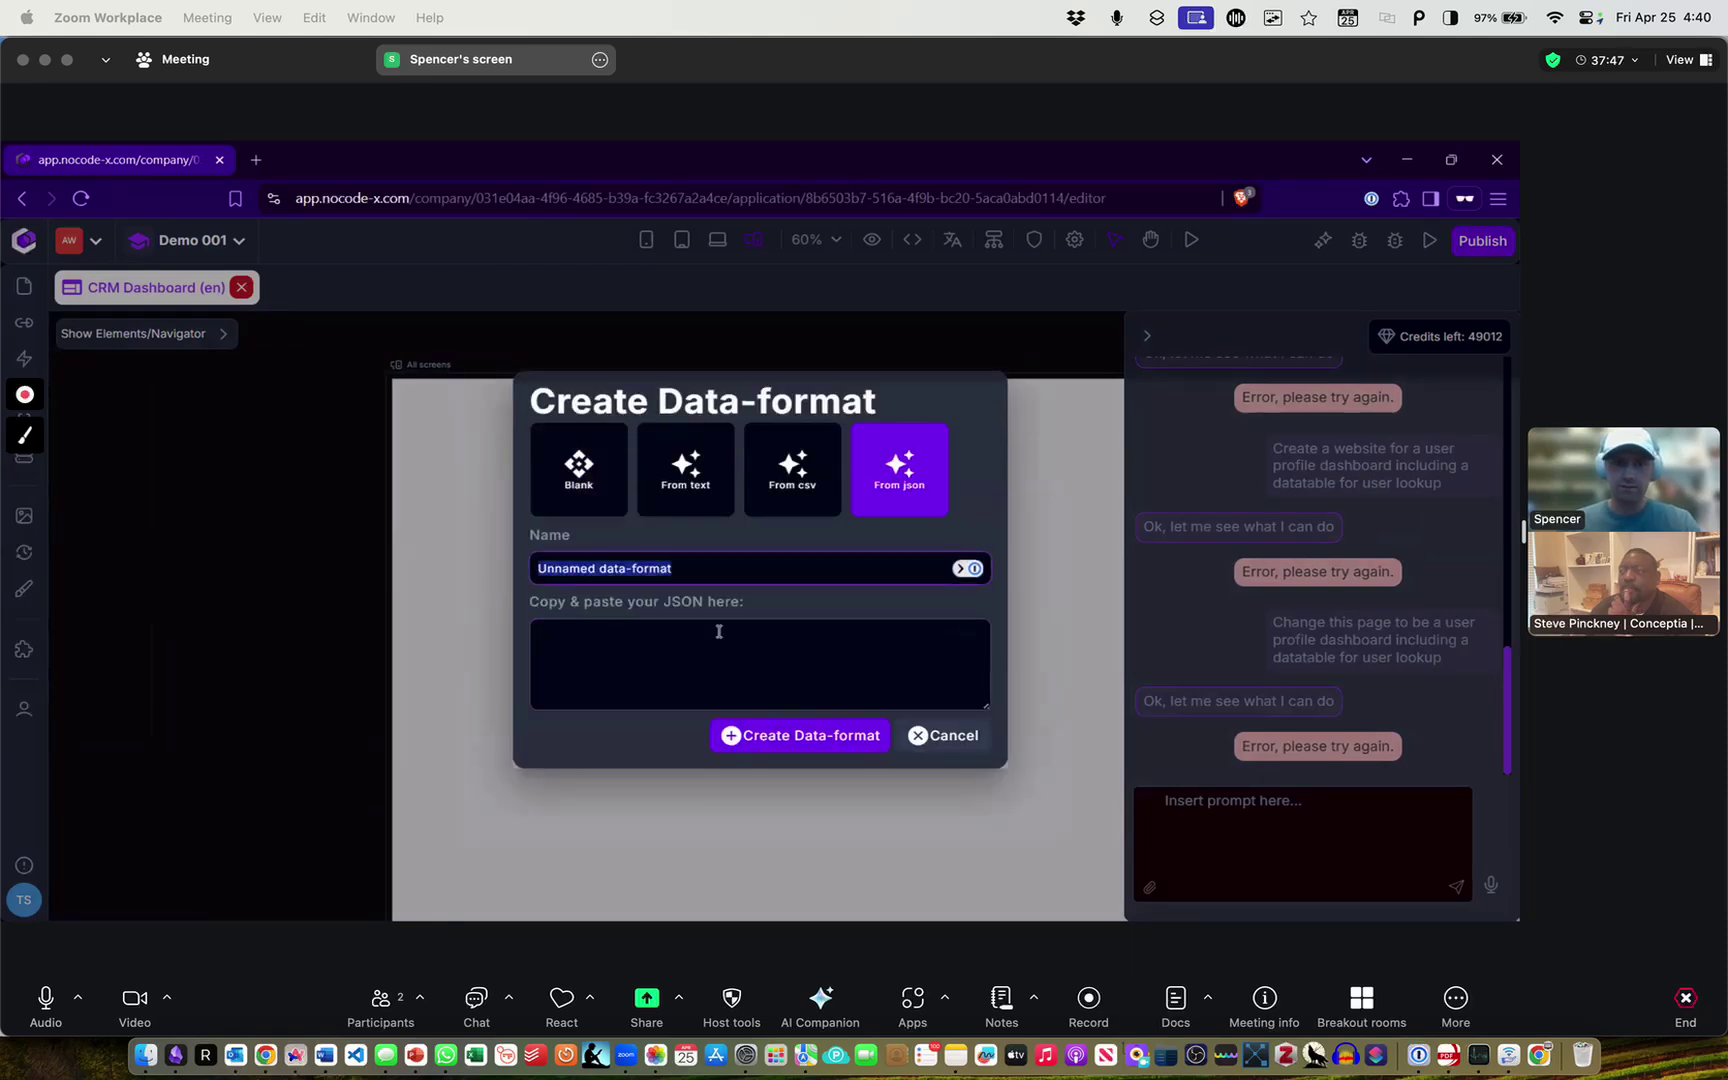
{"action": "type", "text": "User"}
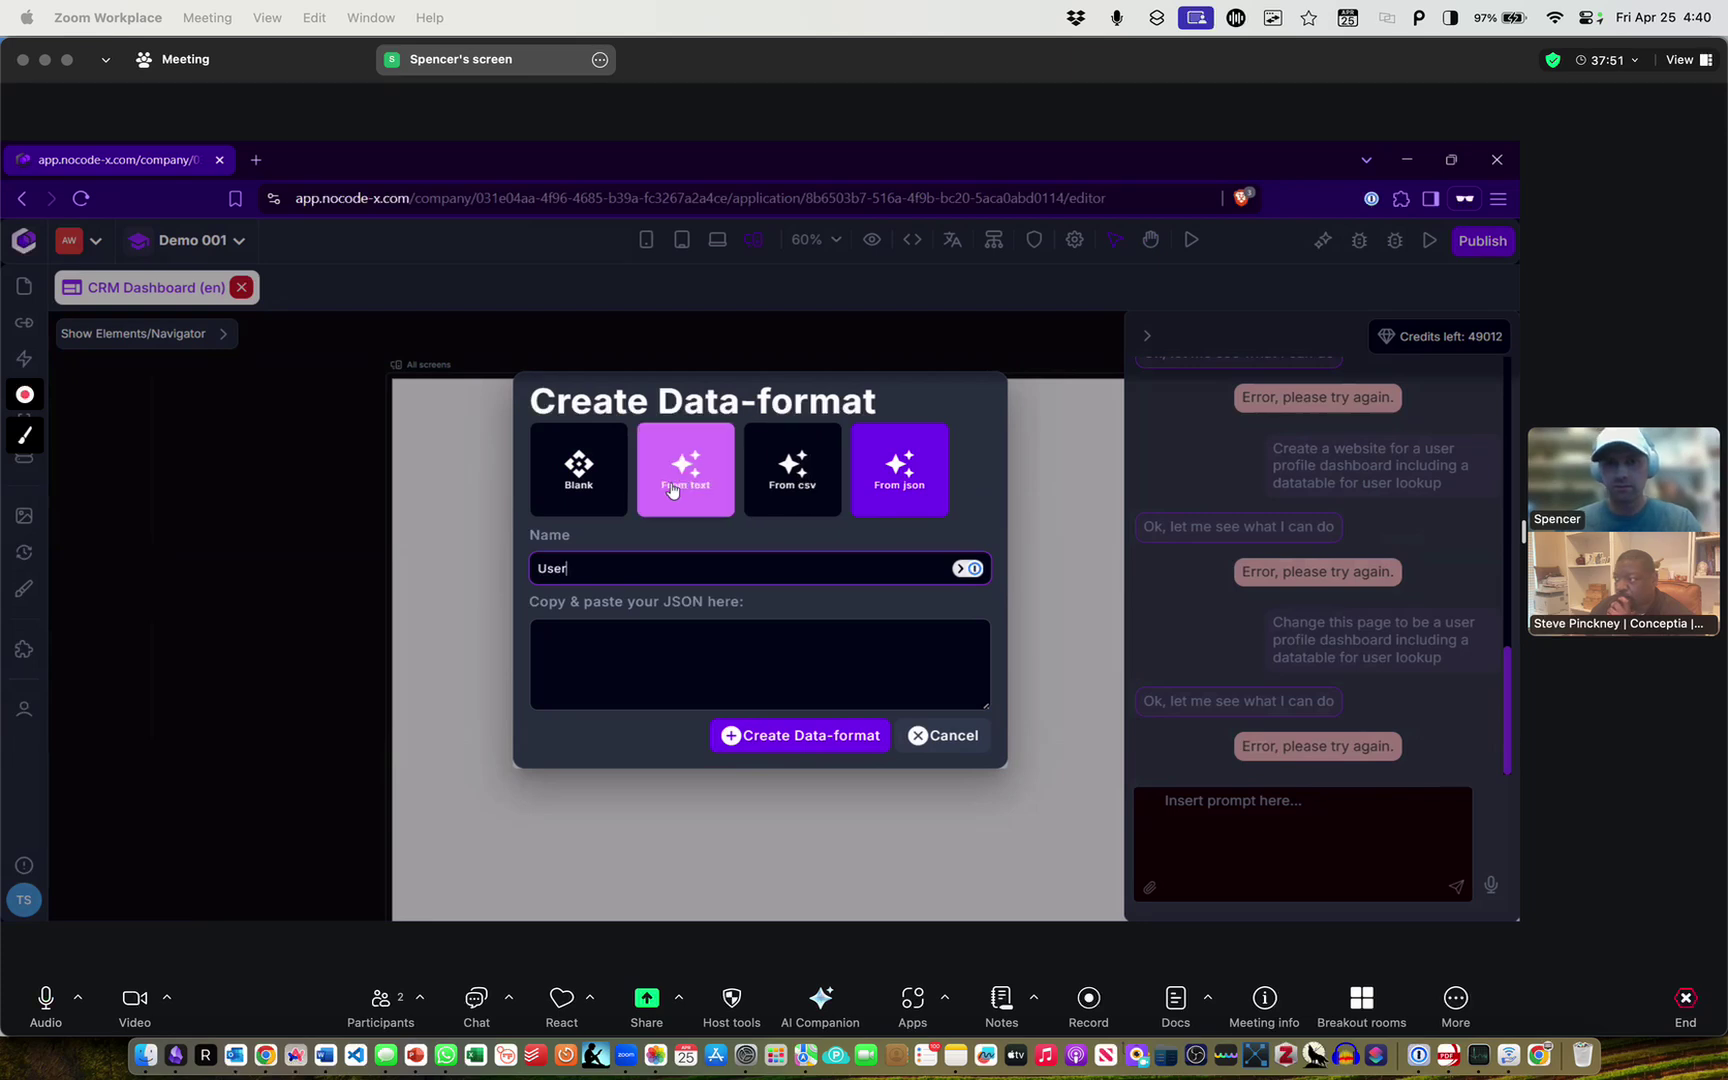
{"action": "double_click", "coordinate": [652, 568]}
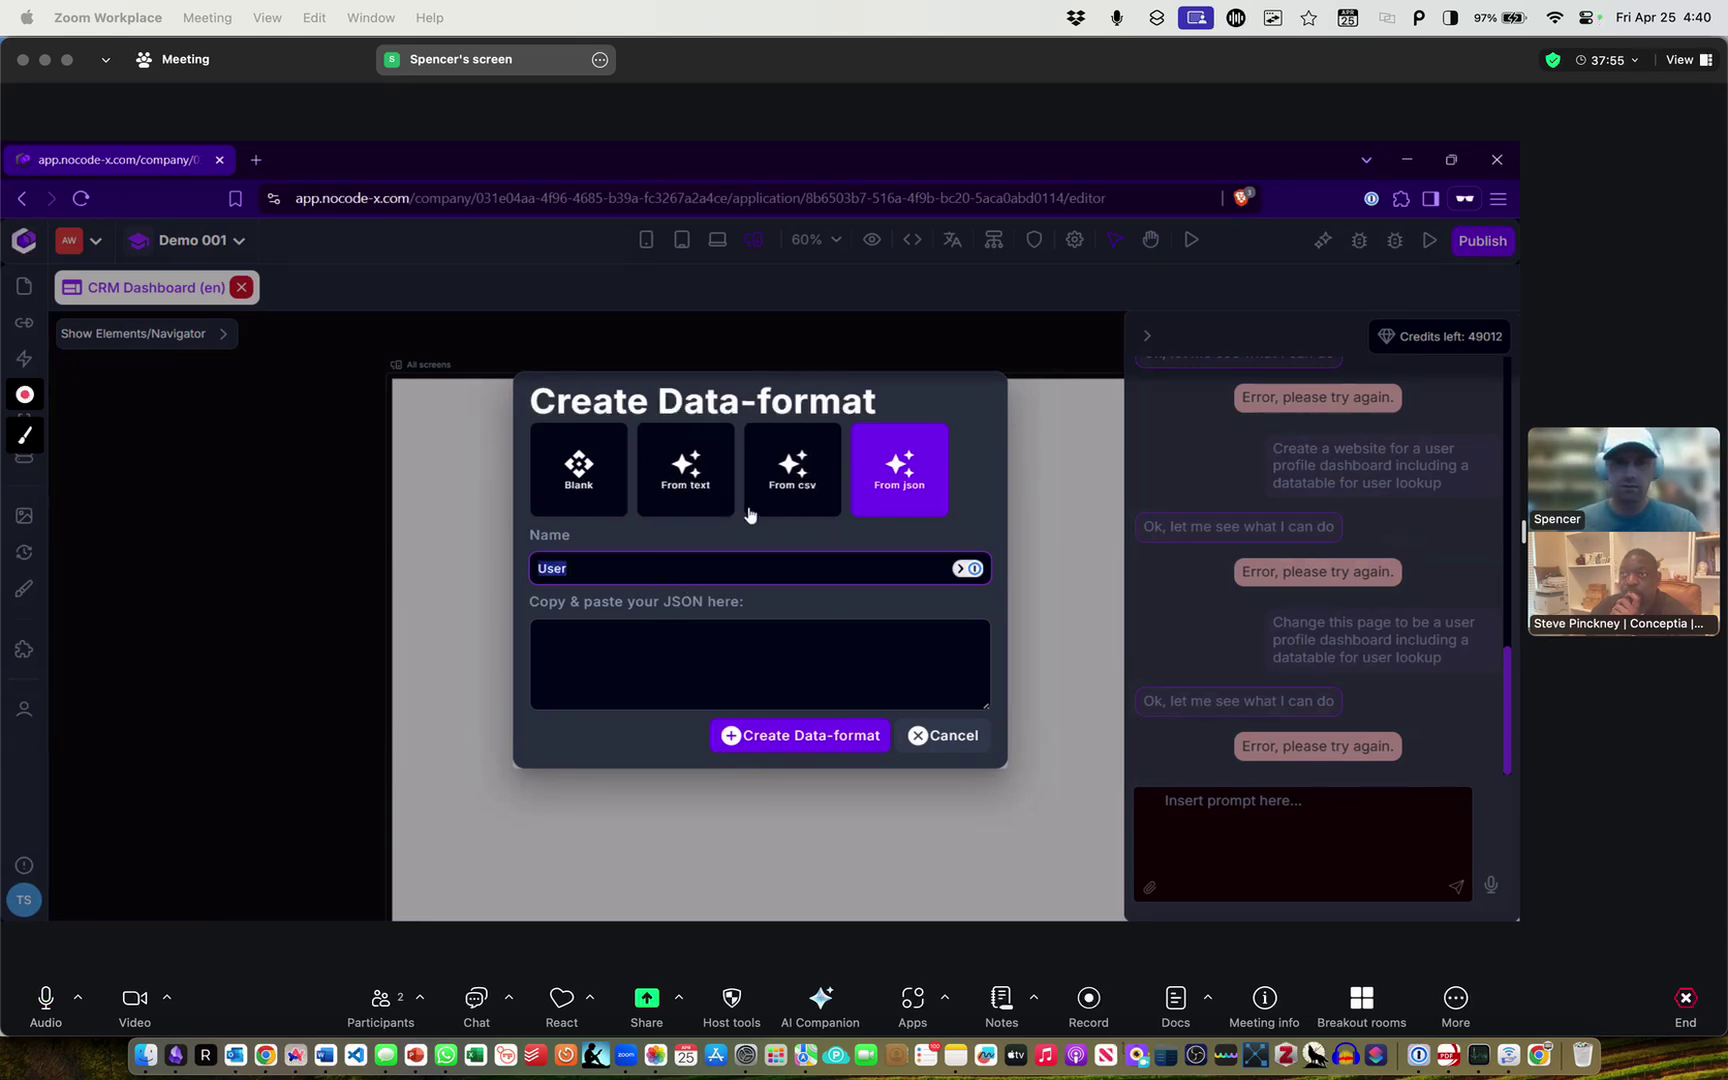
Choose to generate the data-format from text and begin its description with "Create a user data object with properties"
{"action": "left_click", "coordinate": [690, 495]}
{"action": "left_click", "coordinate": [800, 598]}
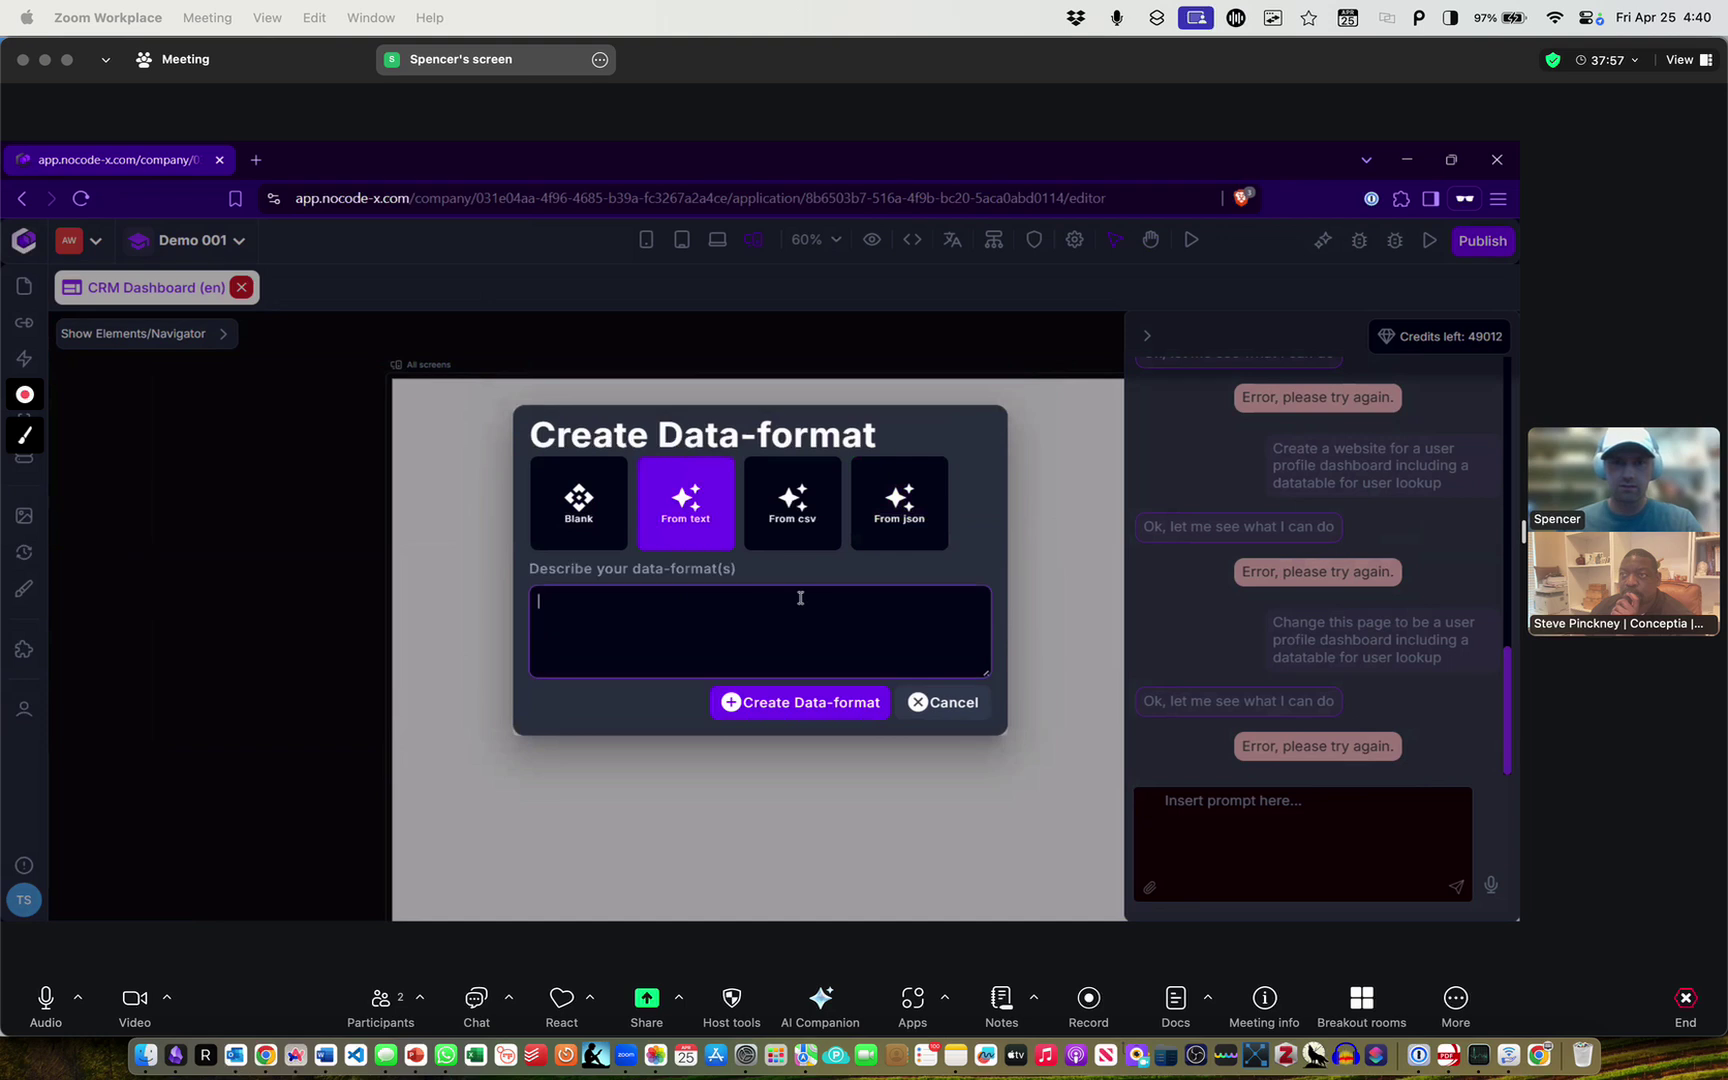
{"action": "type", "text": "Create a user obje"}
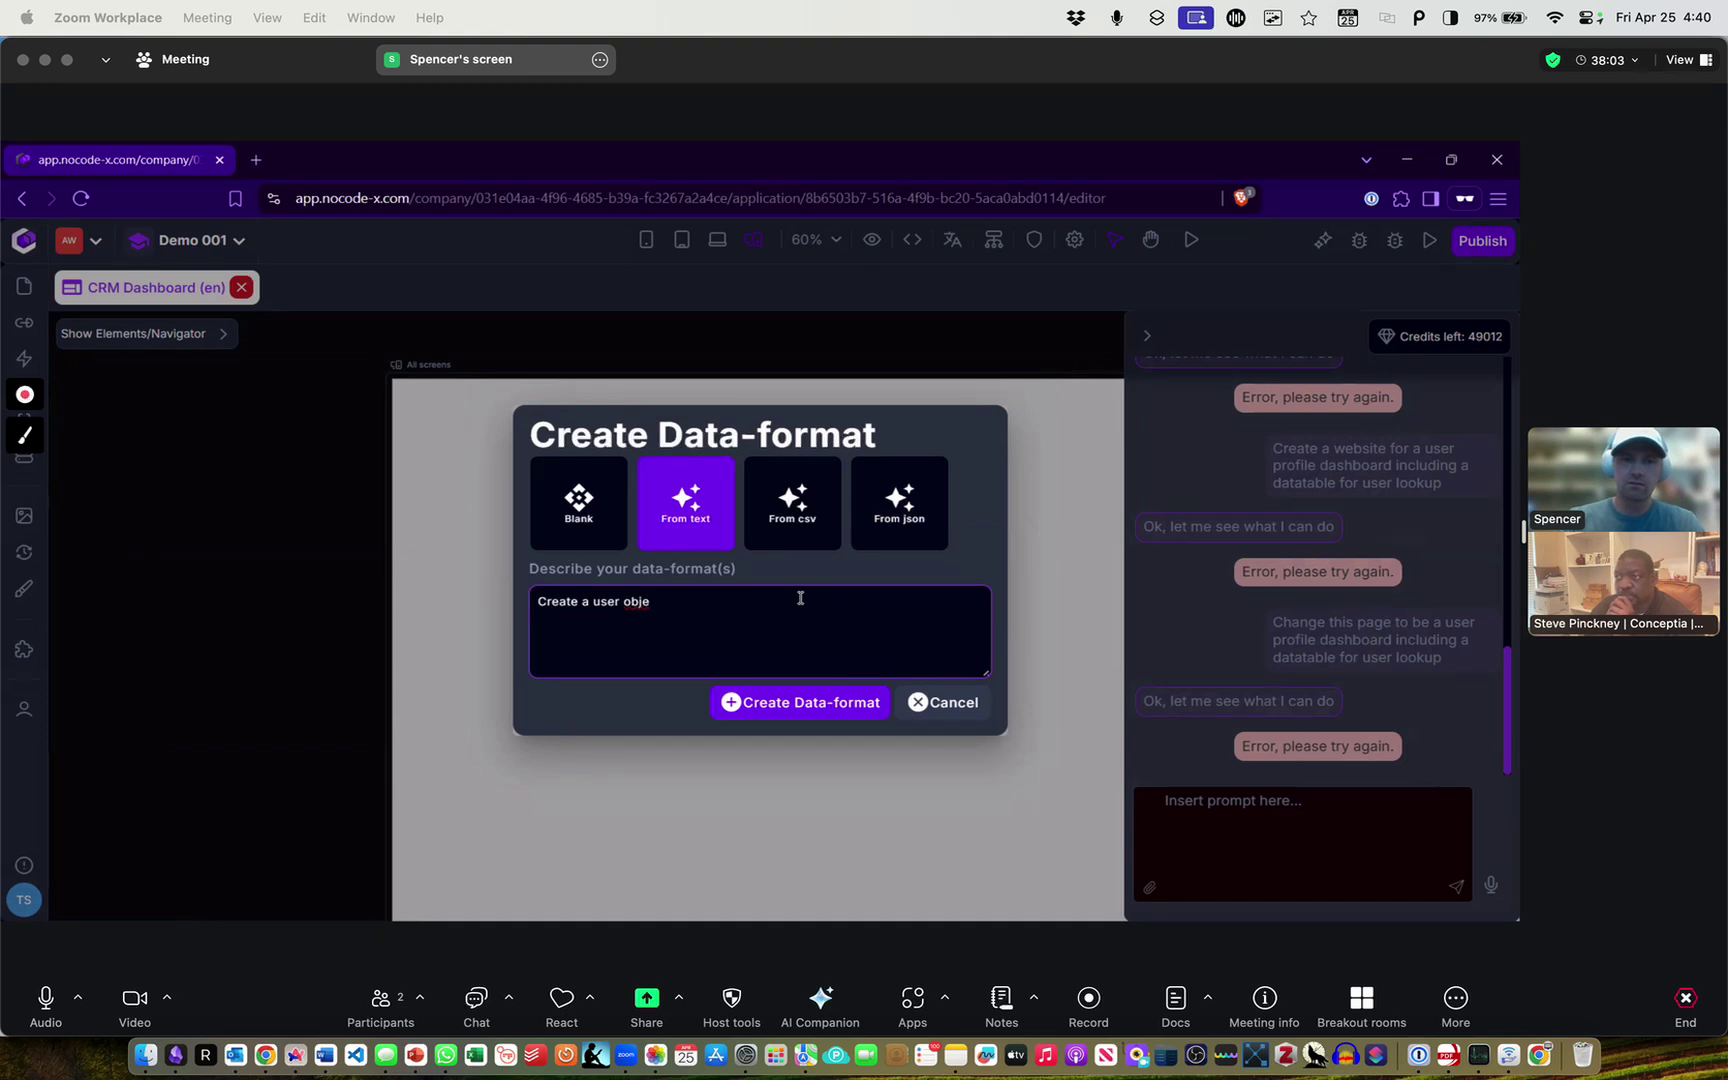
{"action": "key", "text": "BackSpace"}
{"action": "key", "text": "BackSpace"}
{"action": "key", "text": "BackSpace"}
{"action": "key", "text": "BackSpace"}
{"action": "type", "text": "data o"}
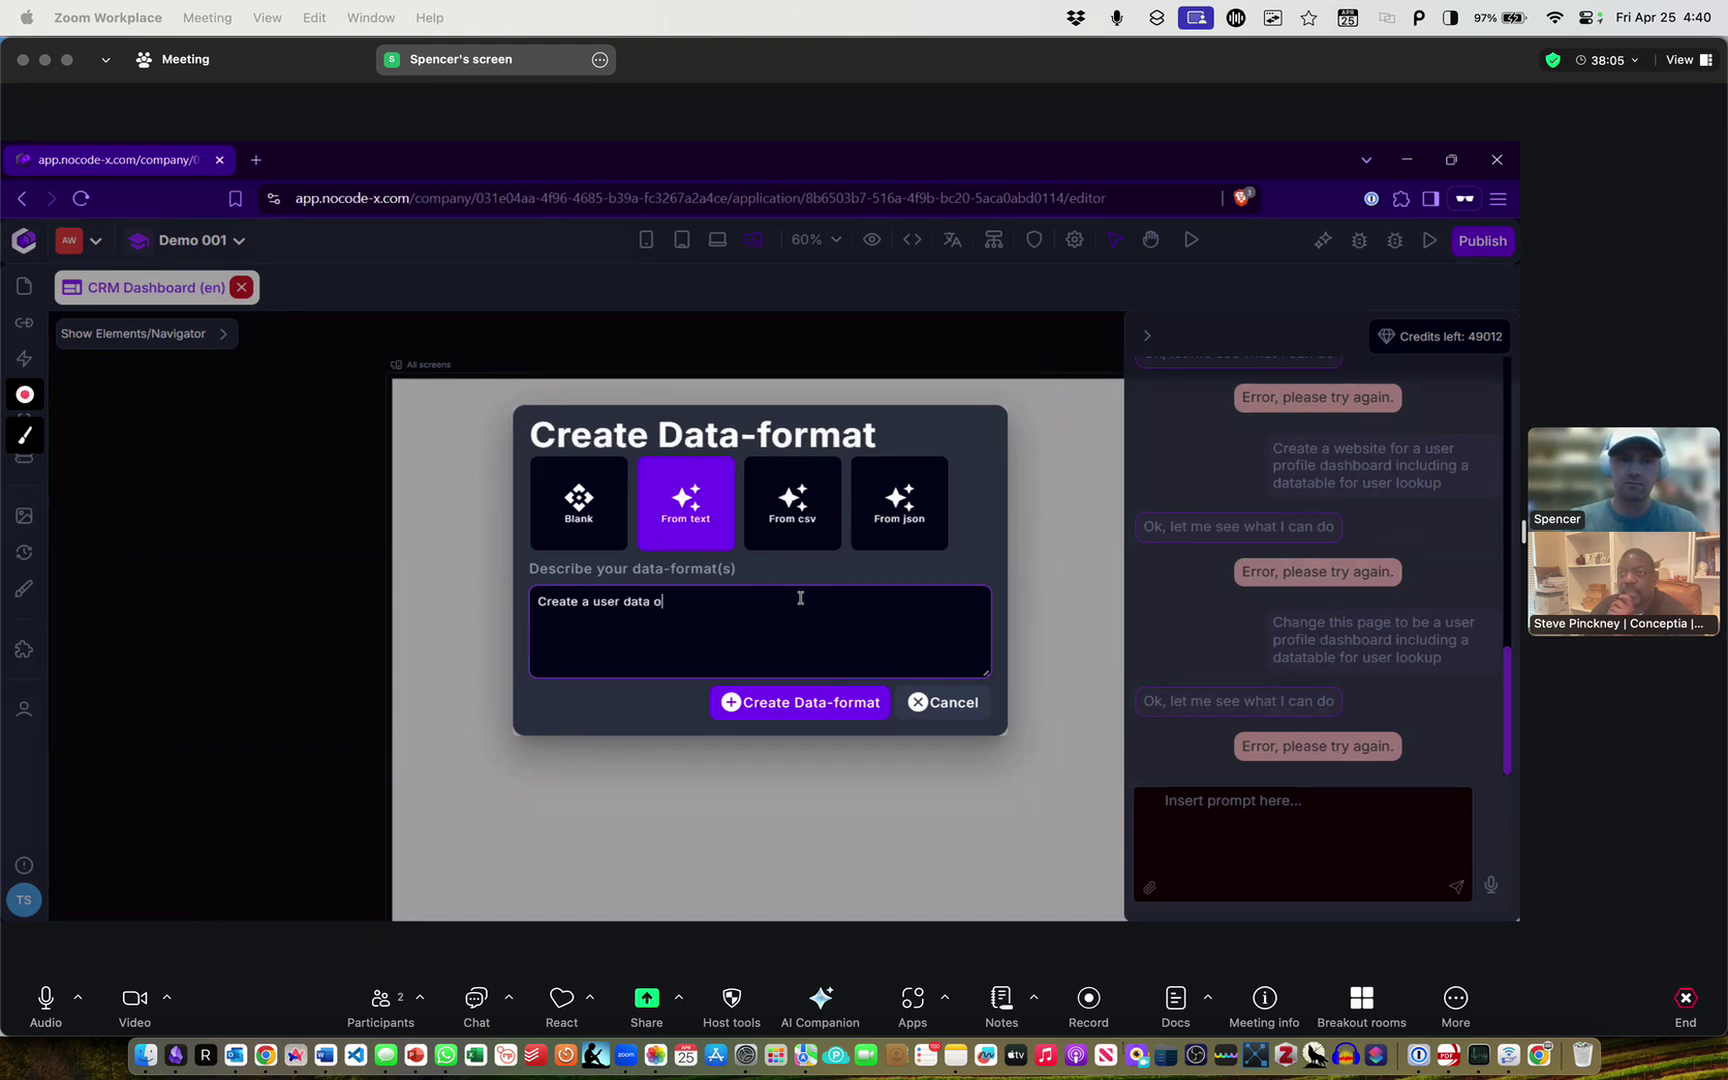
{"action": "type", "text": "bject with properties"}
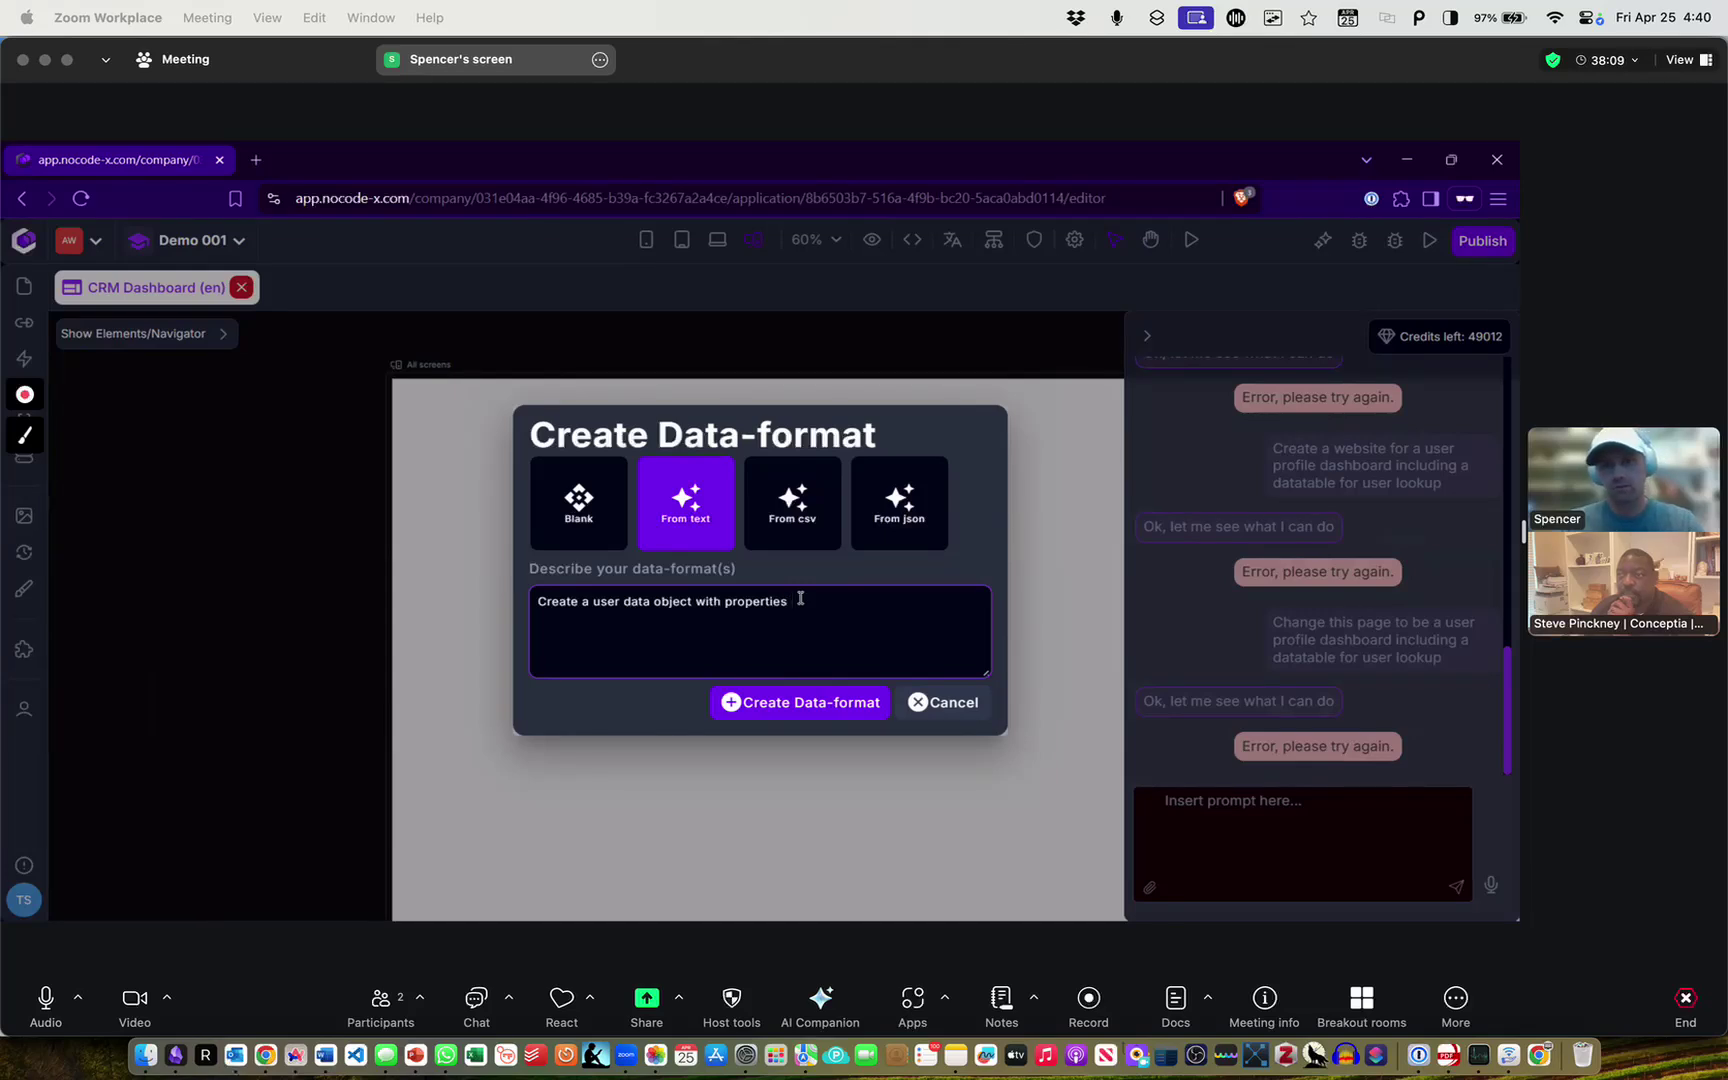
Complete the description with "first name, last name, gender, lead source, profile image, and country" and generate the data-format
{"action": "type", "text": " first"}
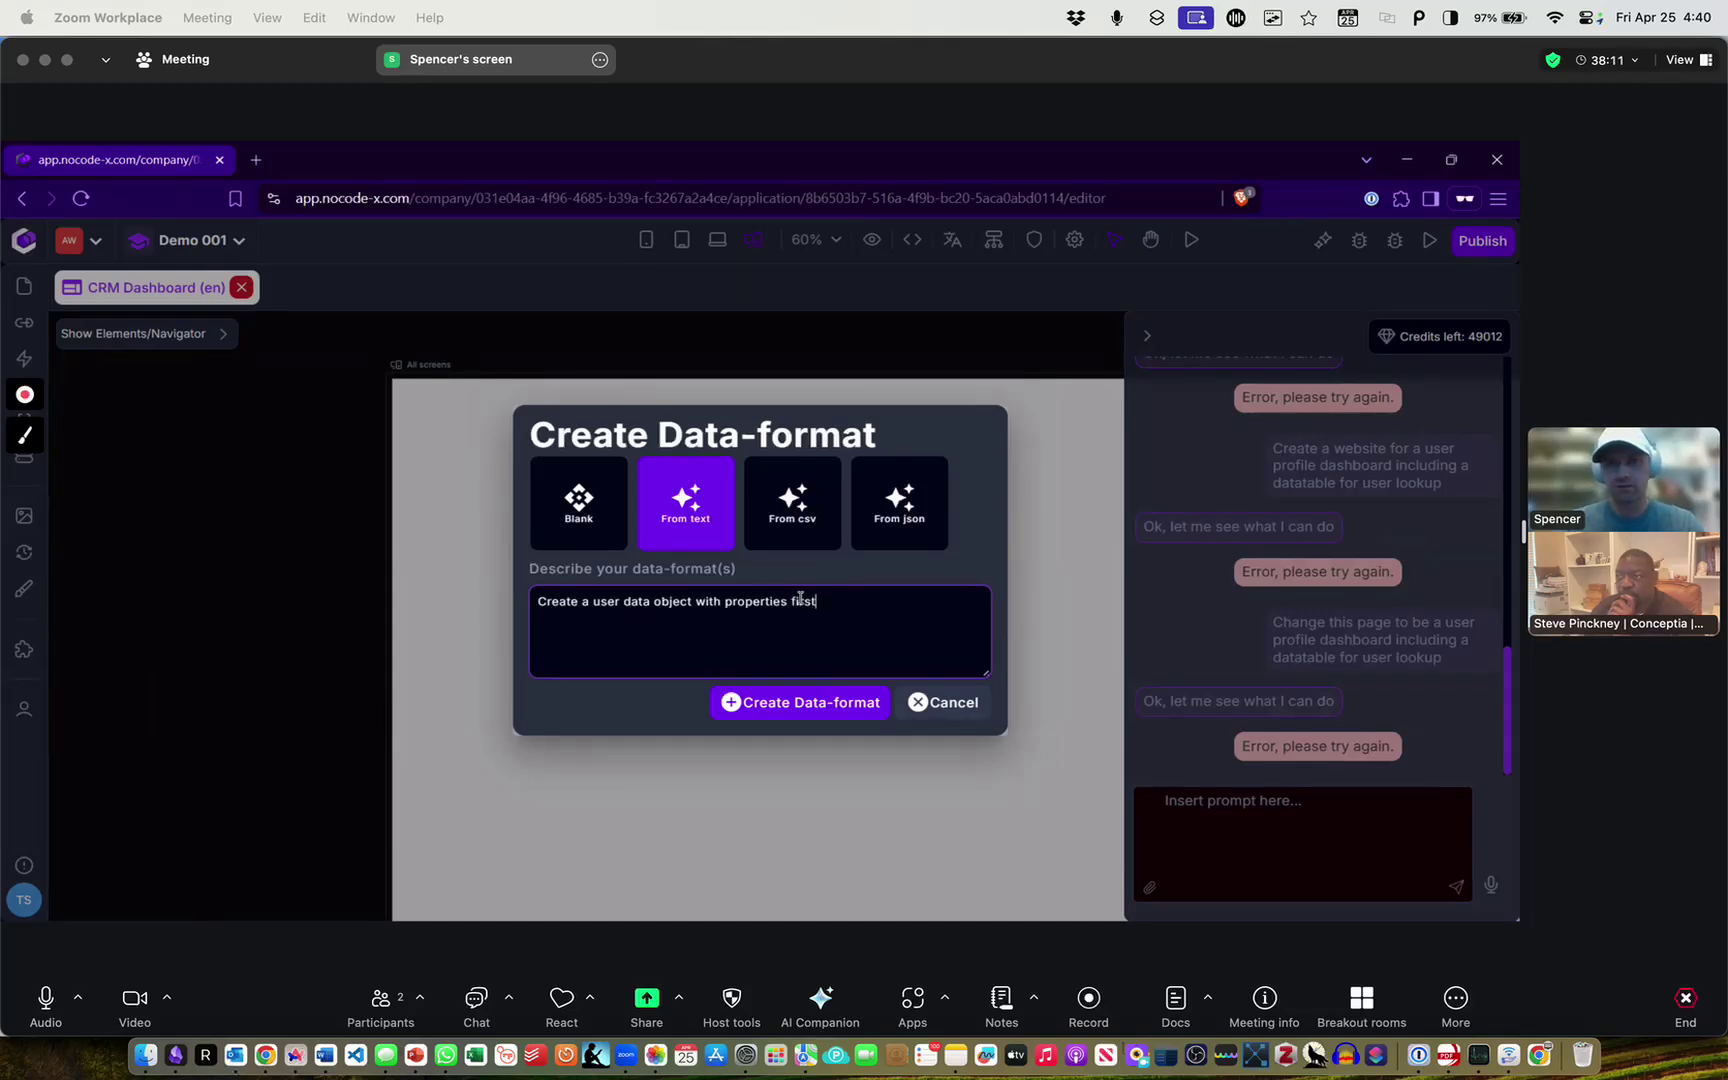
{"action": "type", "text": " name, last name, "}
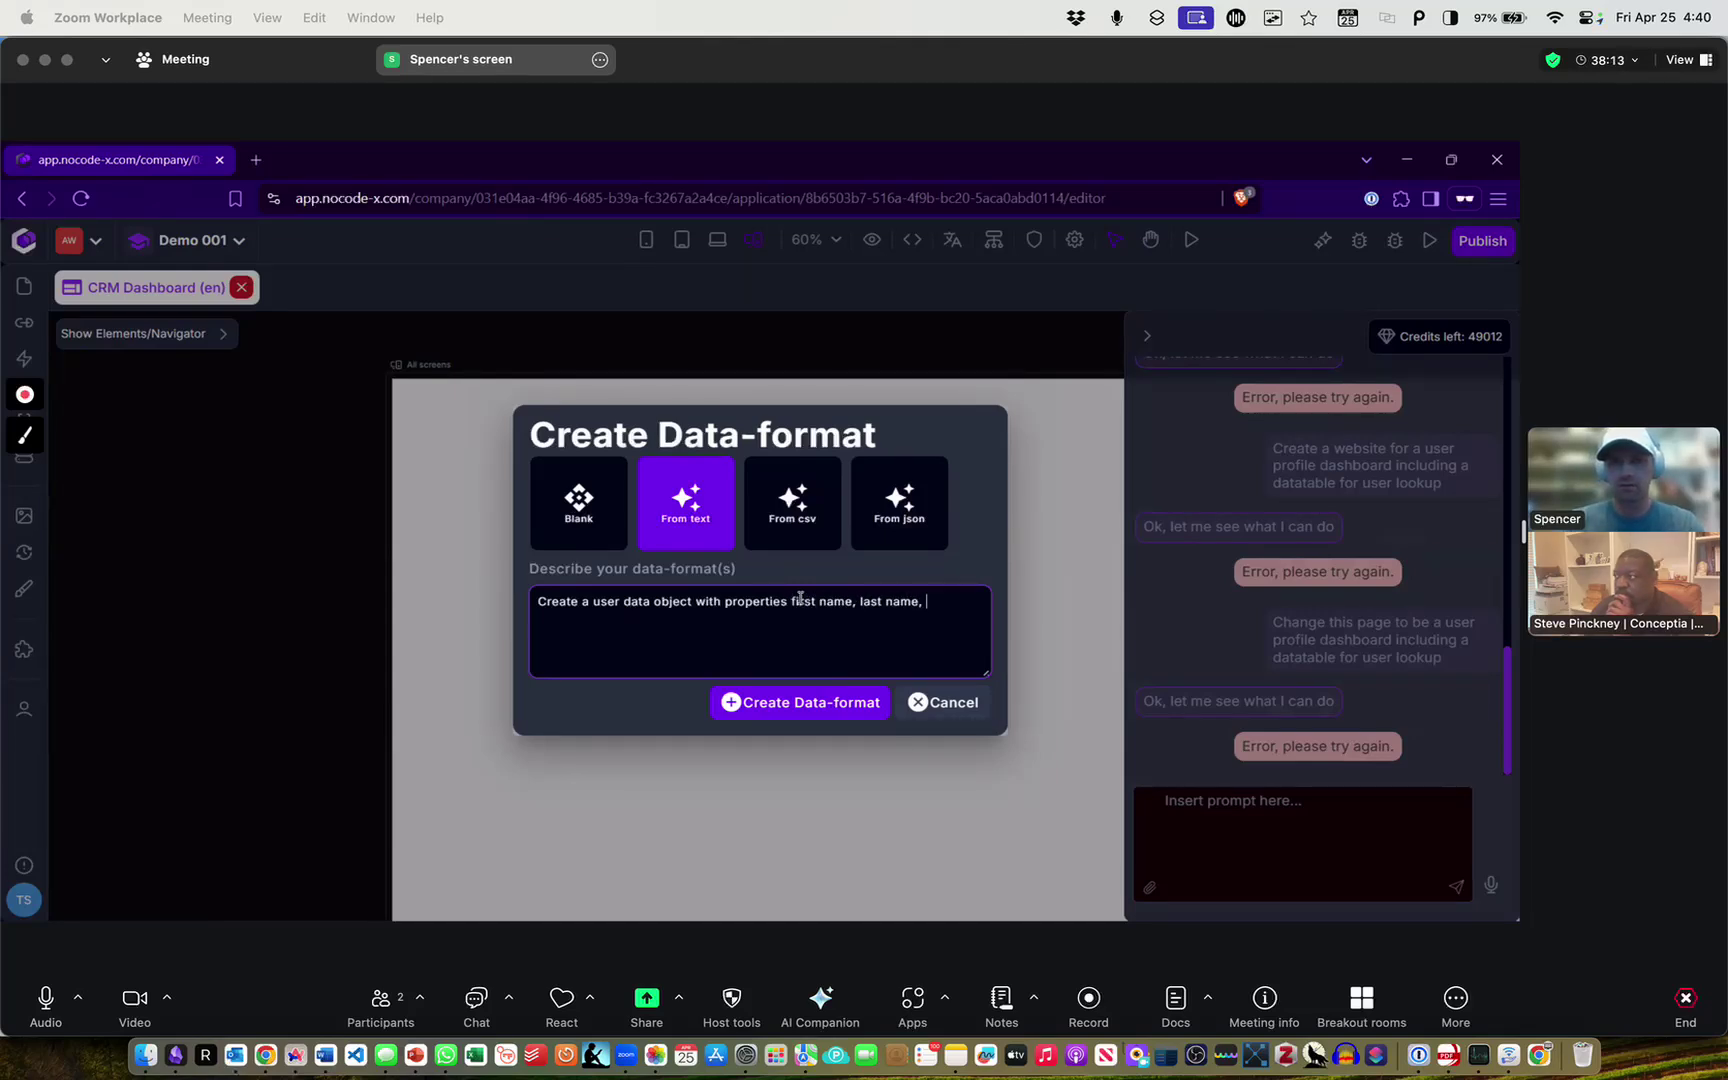
{"action": "type", "text": "gender,"}
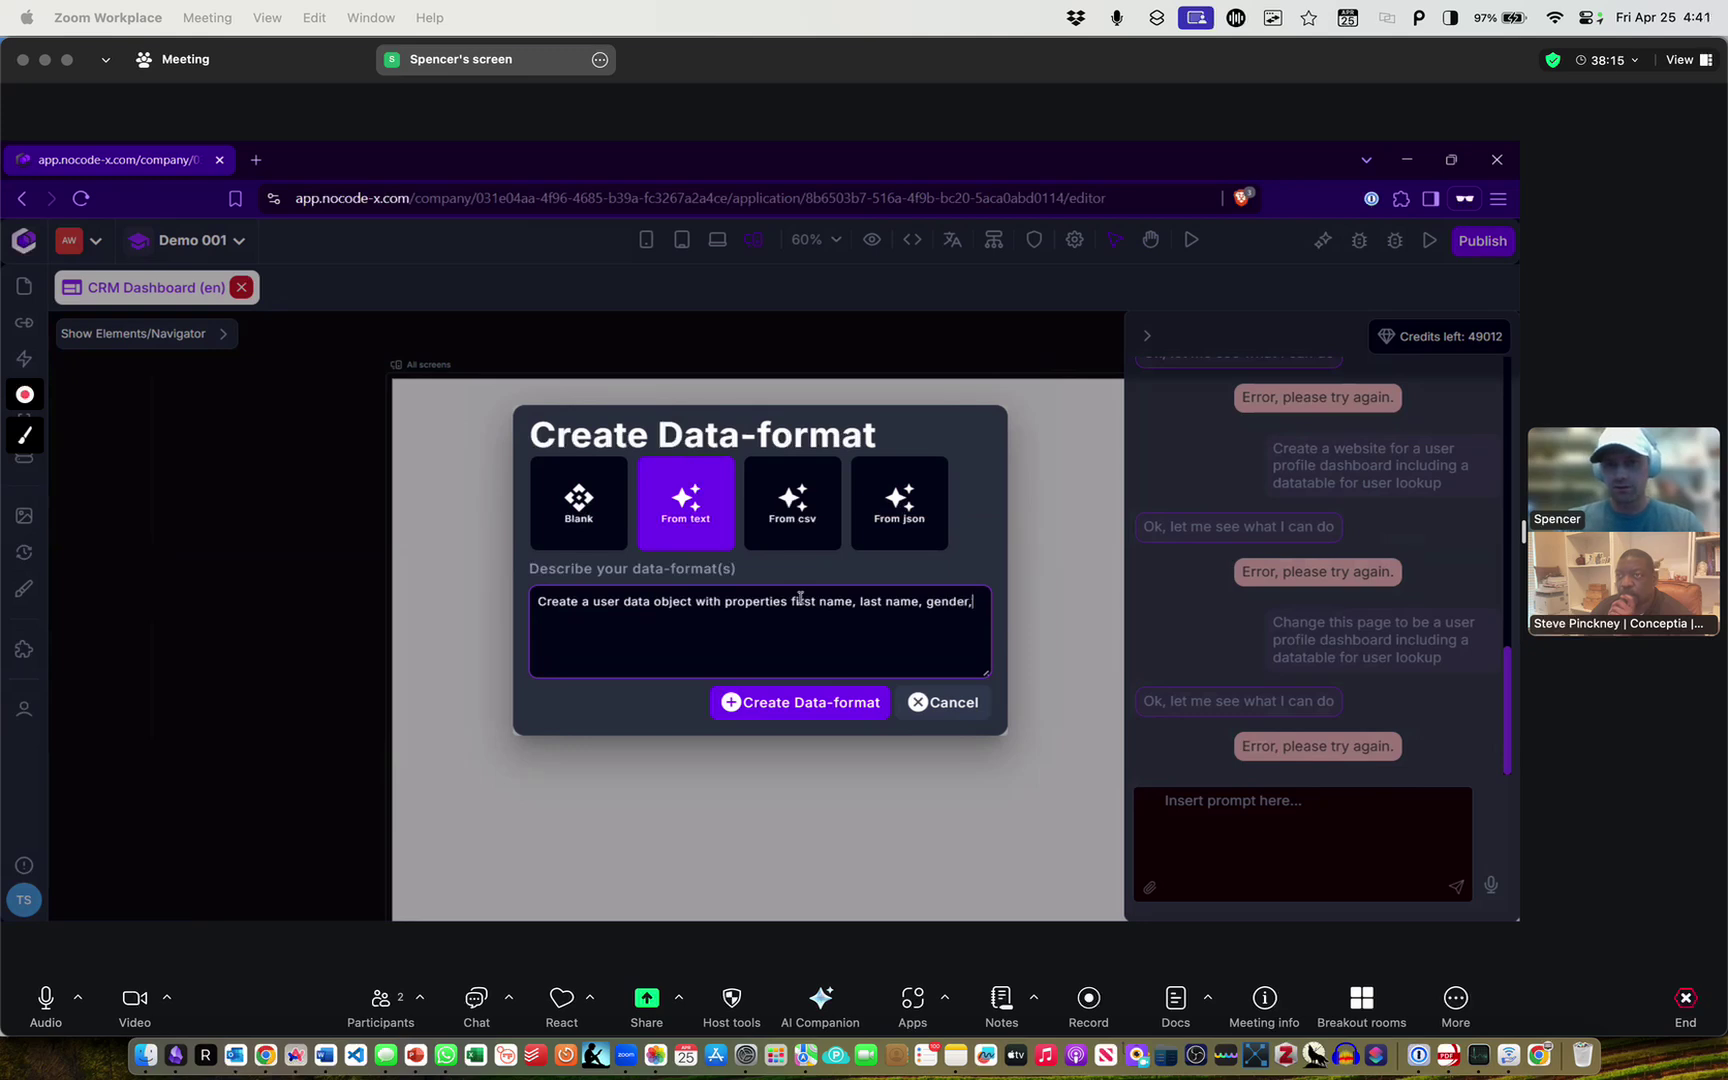
{"action": "type", "text": " lead sourc"}
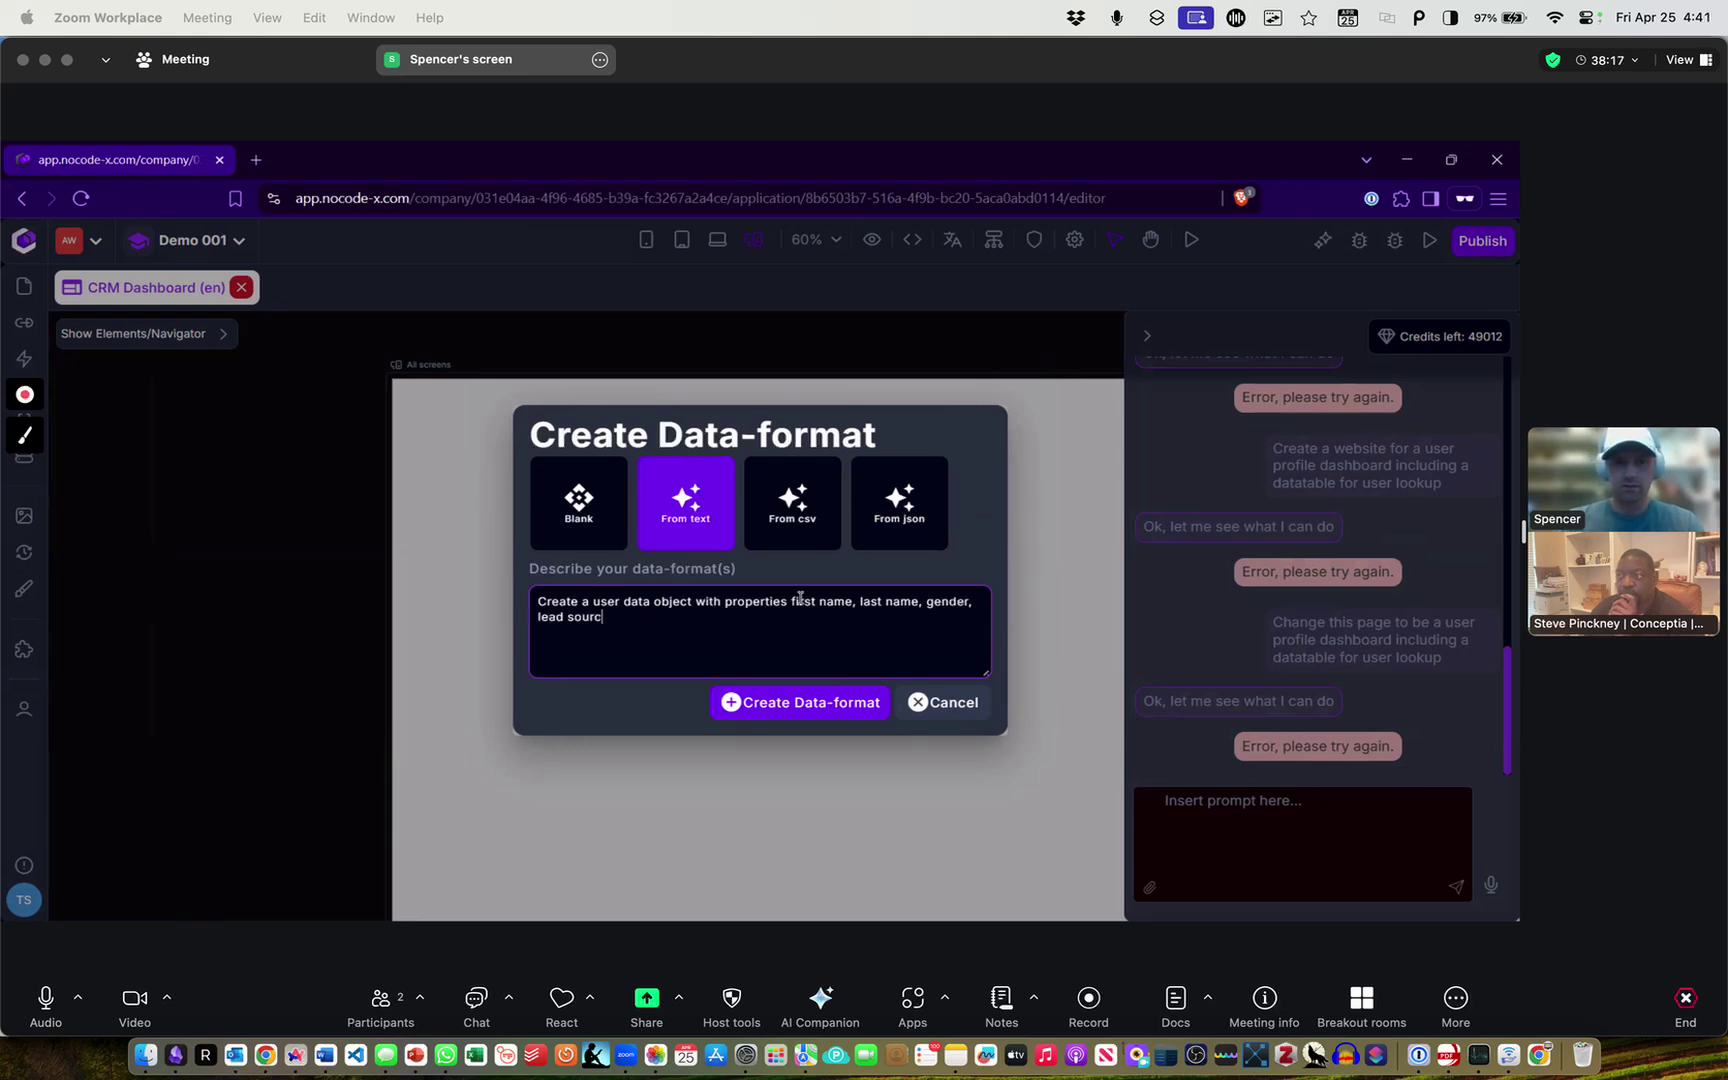
{"action": "type", "text": "e, profile image"}
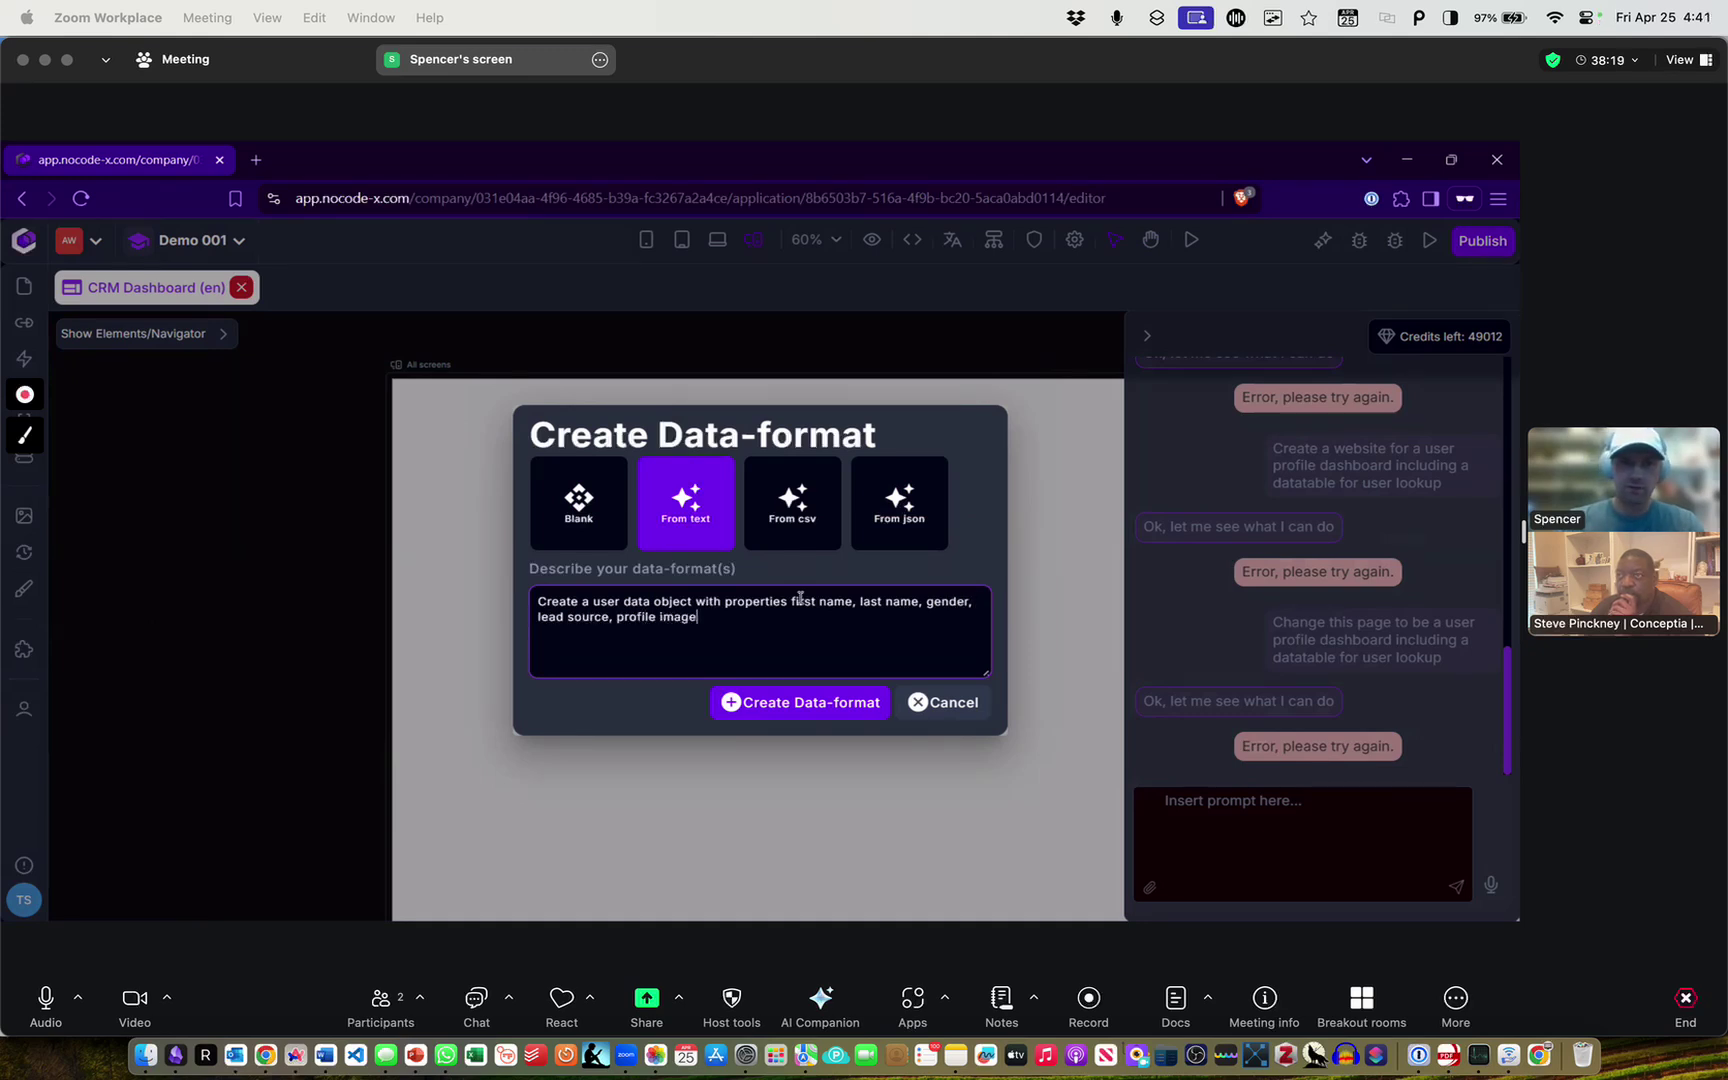
{"action": "type", "text": ", and "}
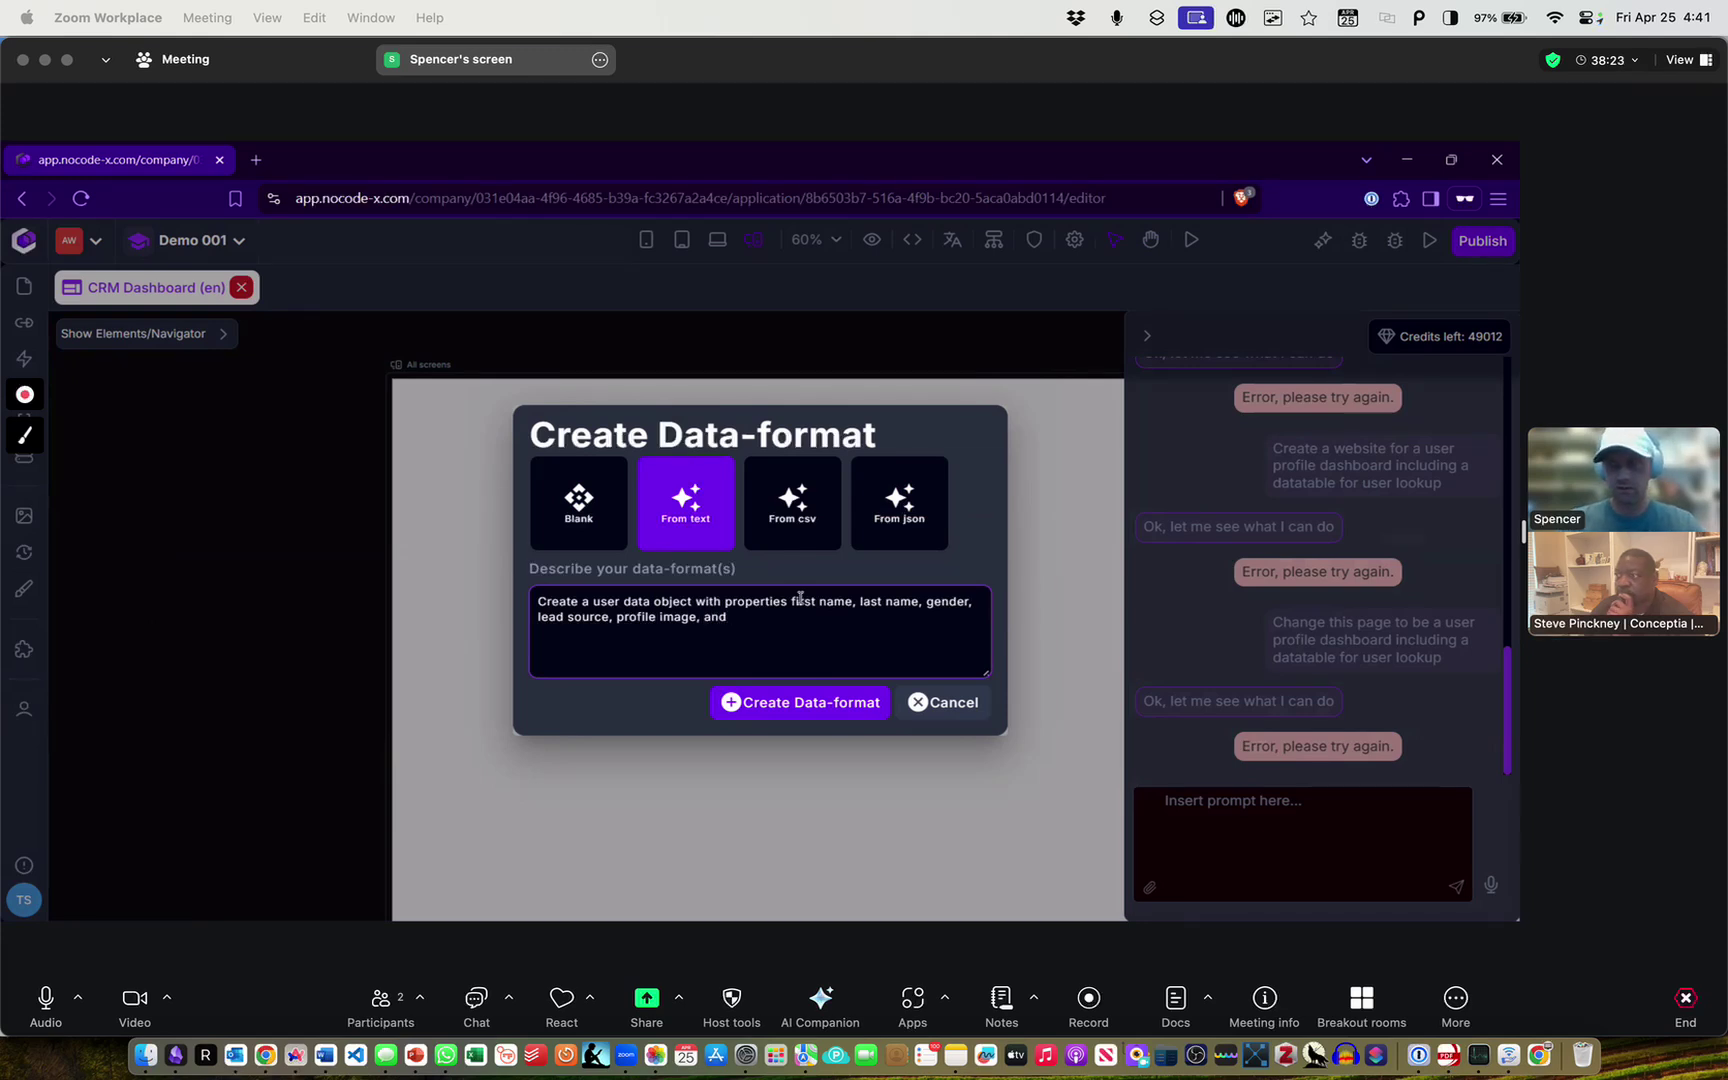
{"action": "type", "text": "country"}
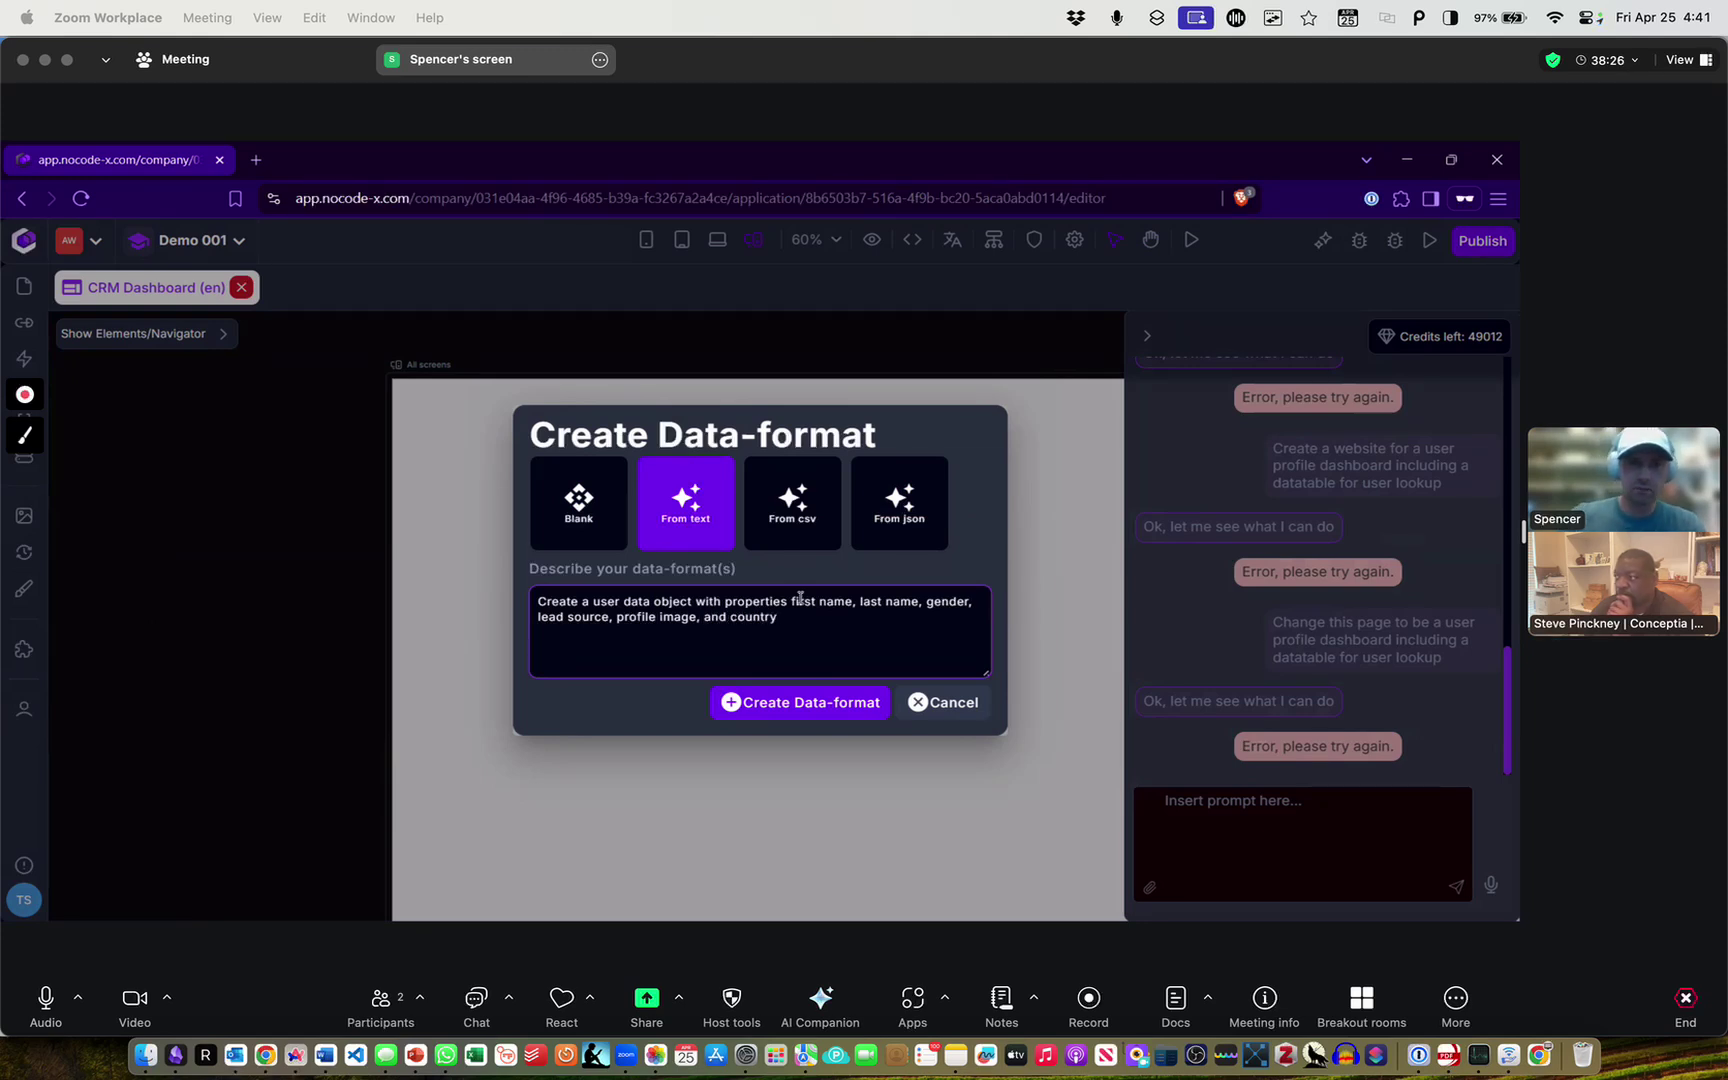
{"action": "key", "text": "ctrl+a"}
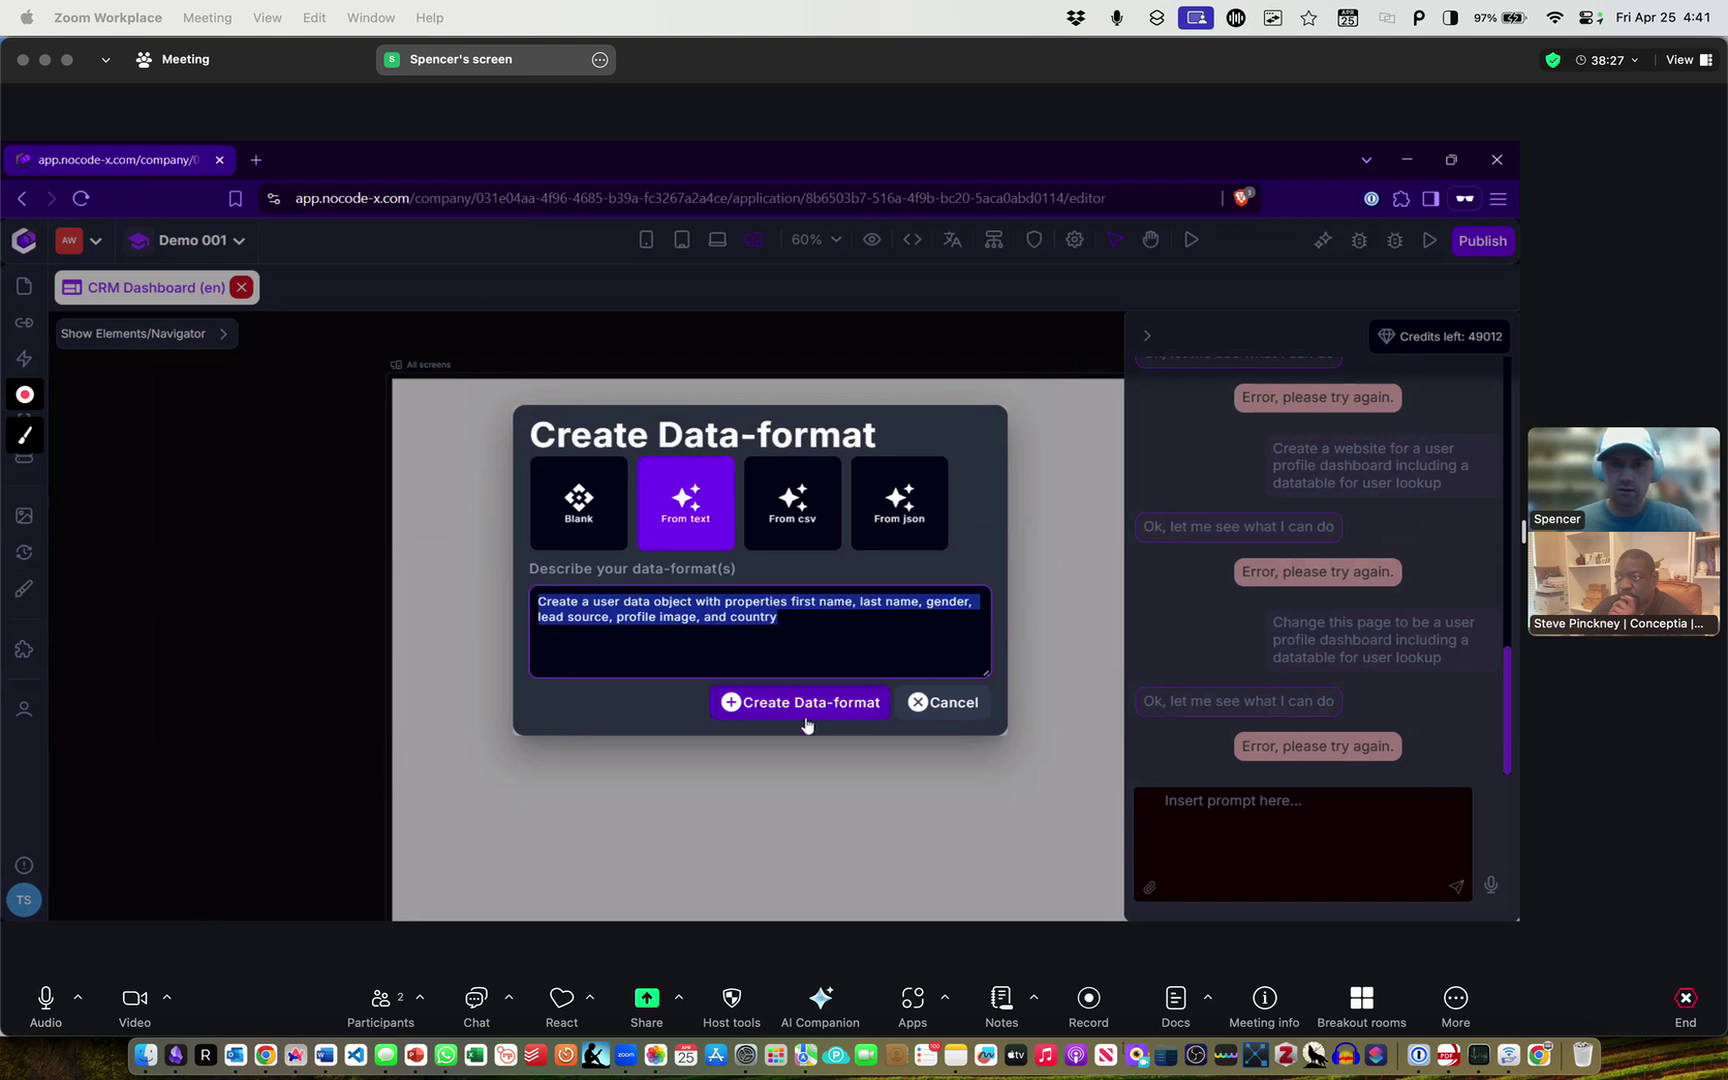
{"action": "left_click", "coordinate": [808, 705]}
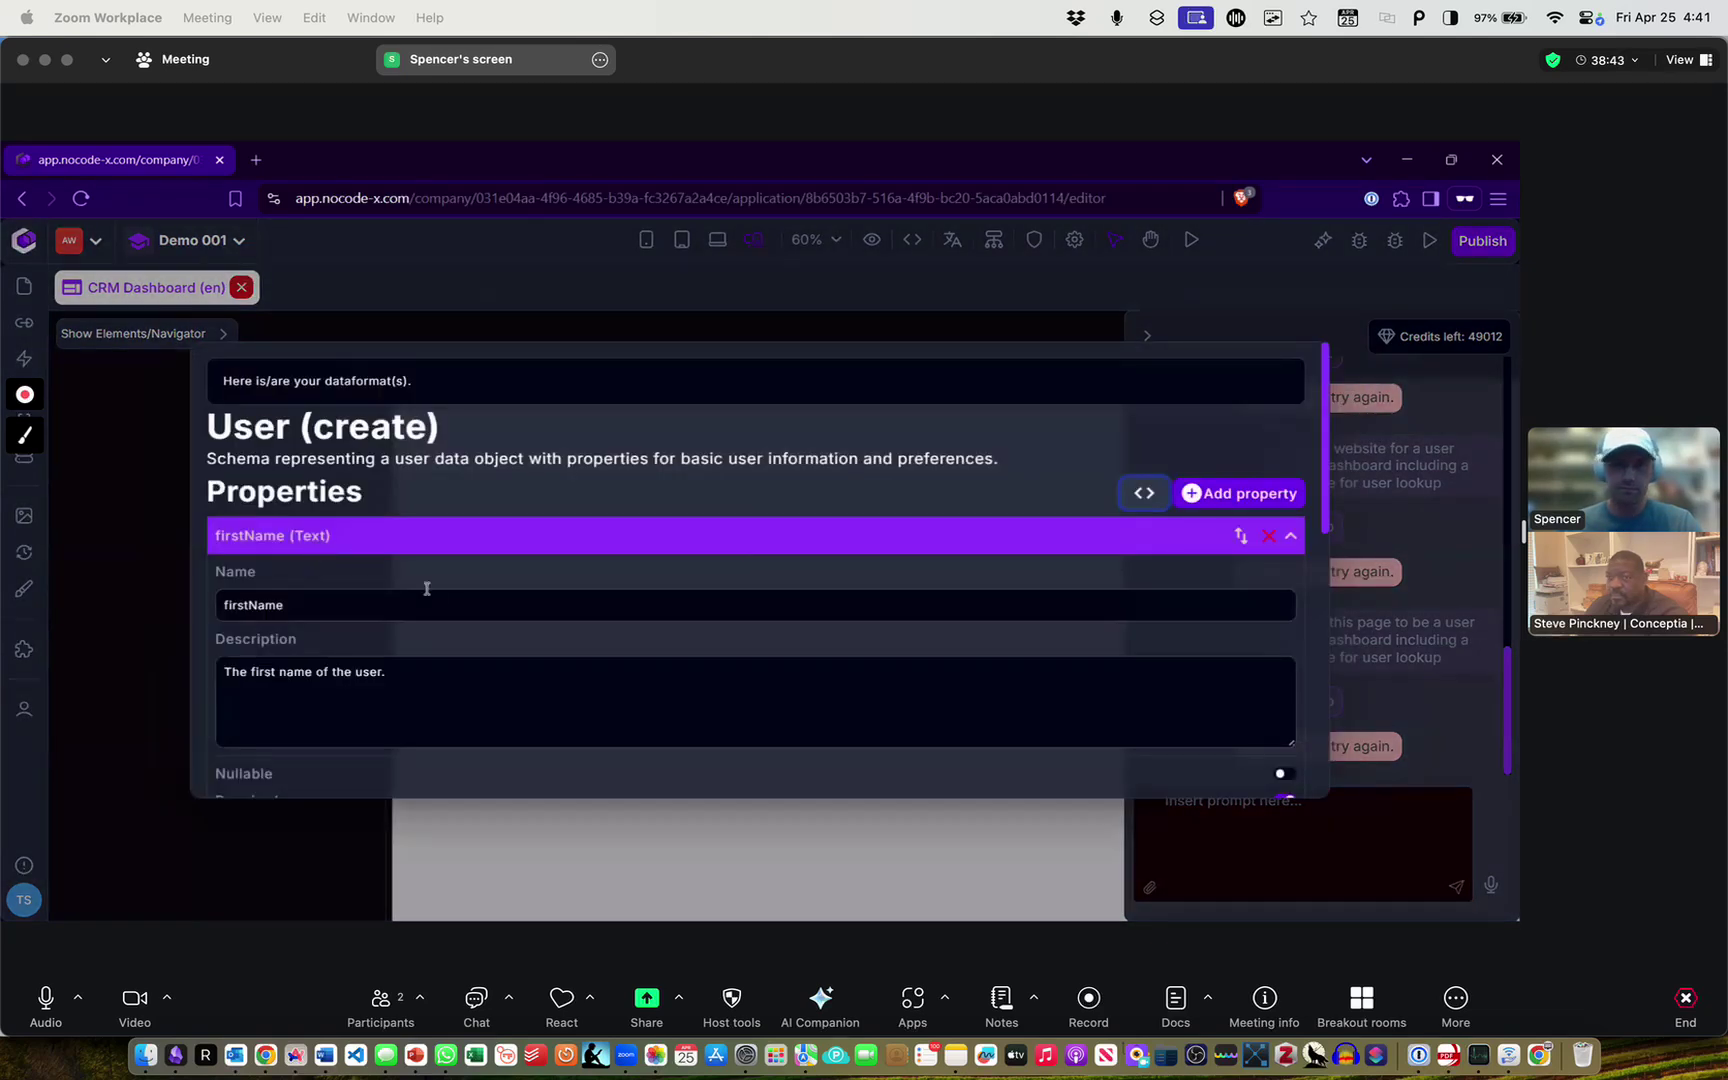
Review the generated User properties, including the gender property's settings and enum values, and save the data-format
{"action": "scroll", "coordinate": [629, 600], "scroll_direction": "down", "scroll_amount": 6}
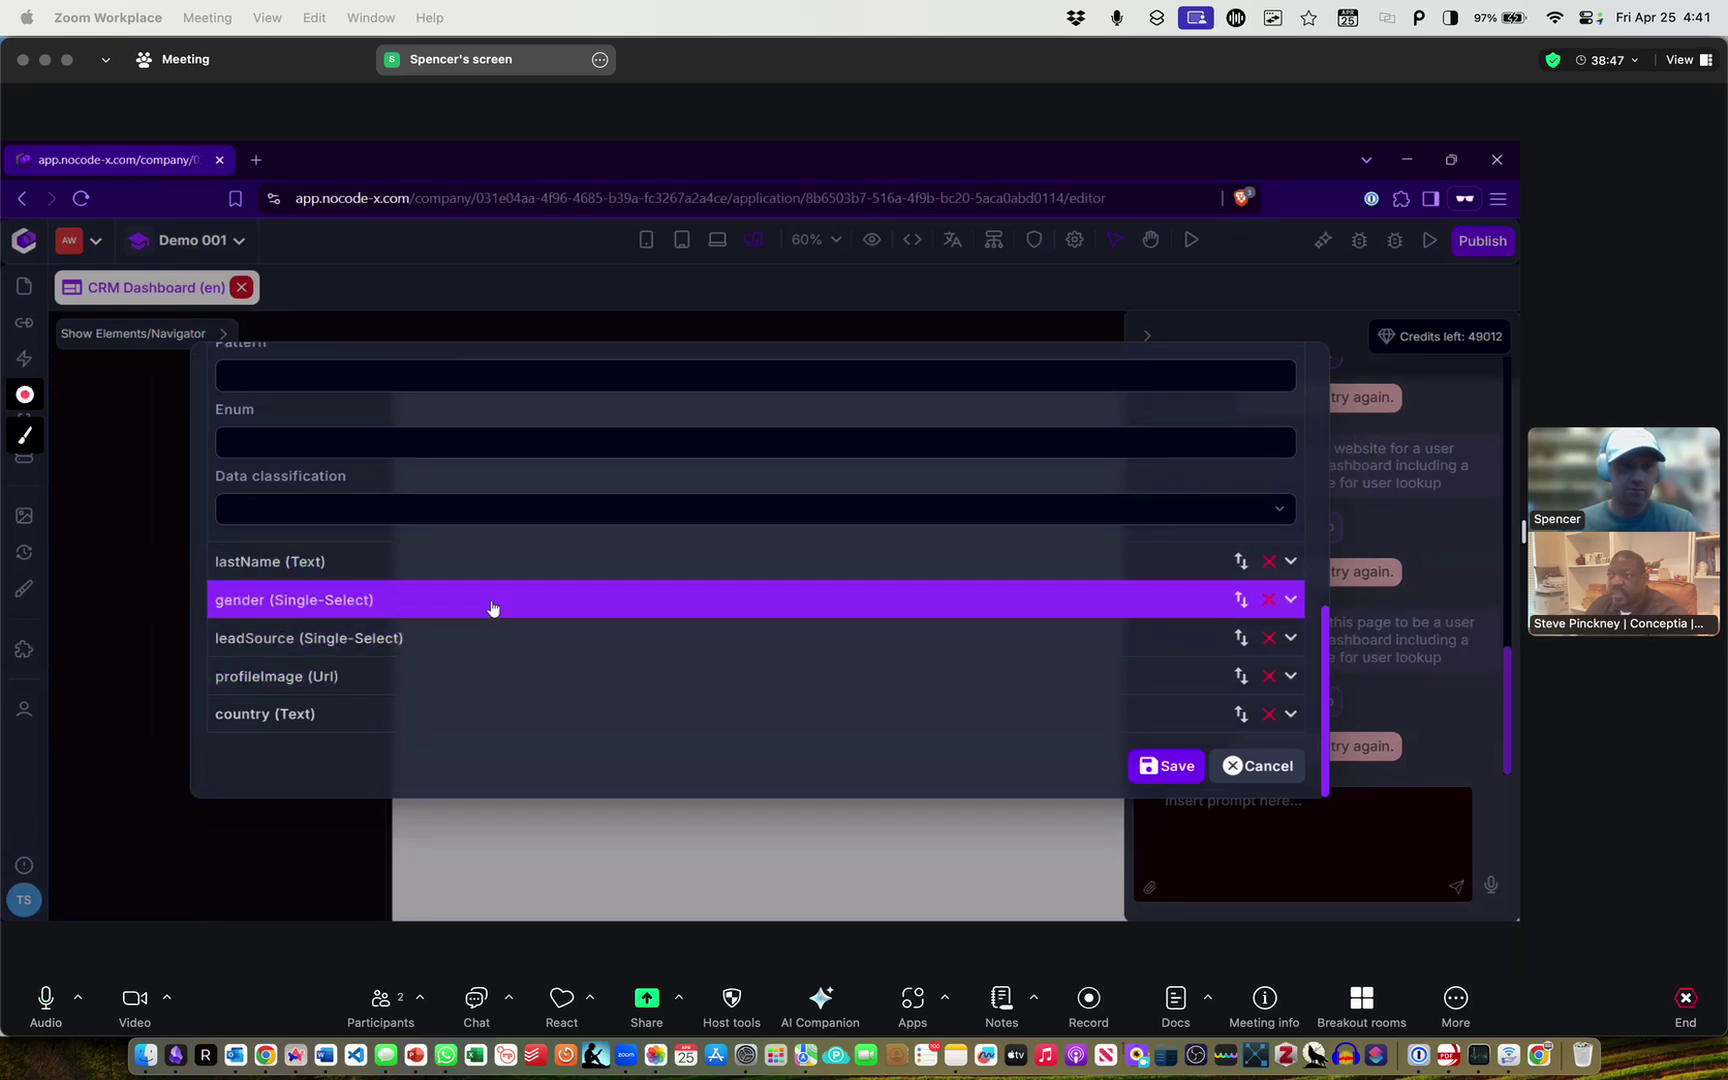
{"action": "scroll", "coordinate": [575, 612], "scroll_direction": "up", "scroll_amount": 8}
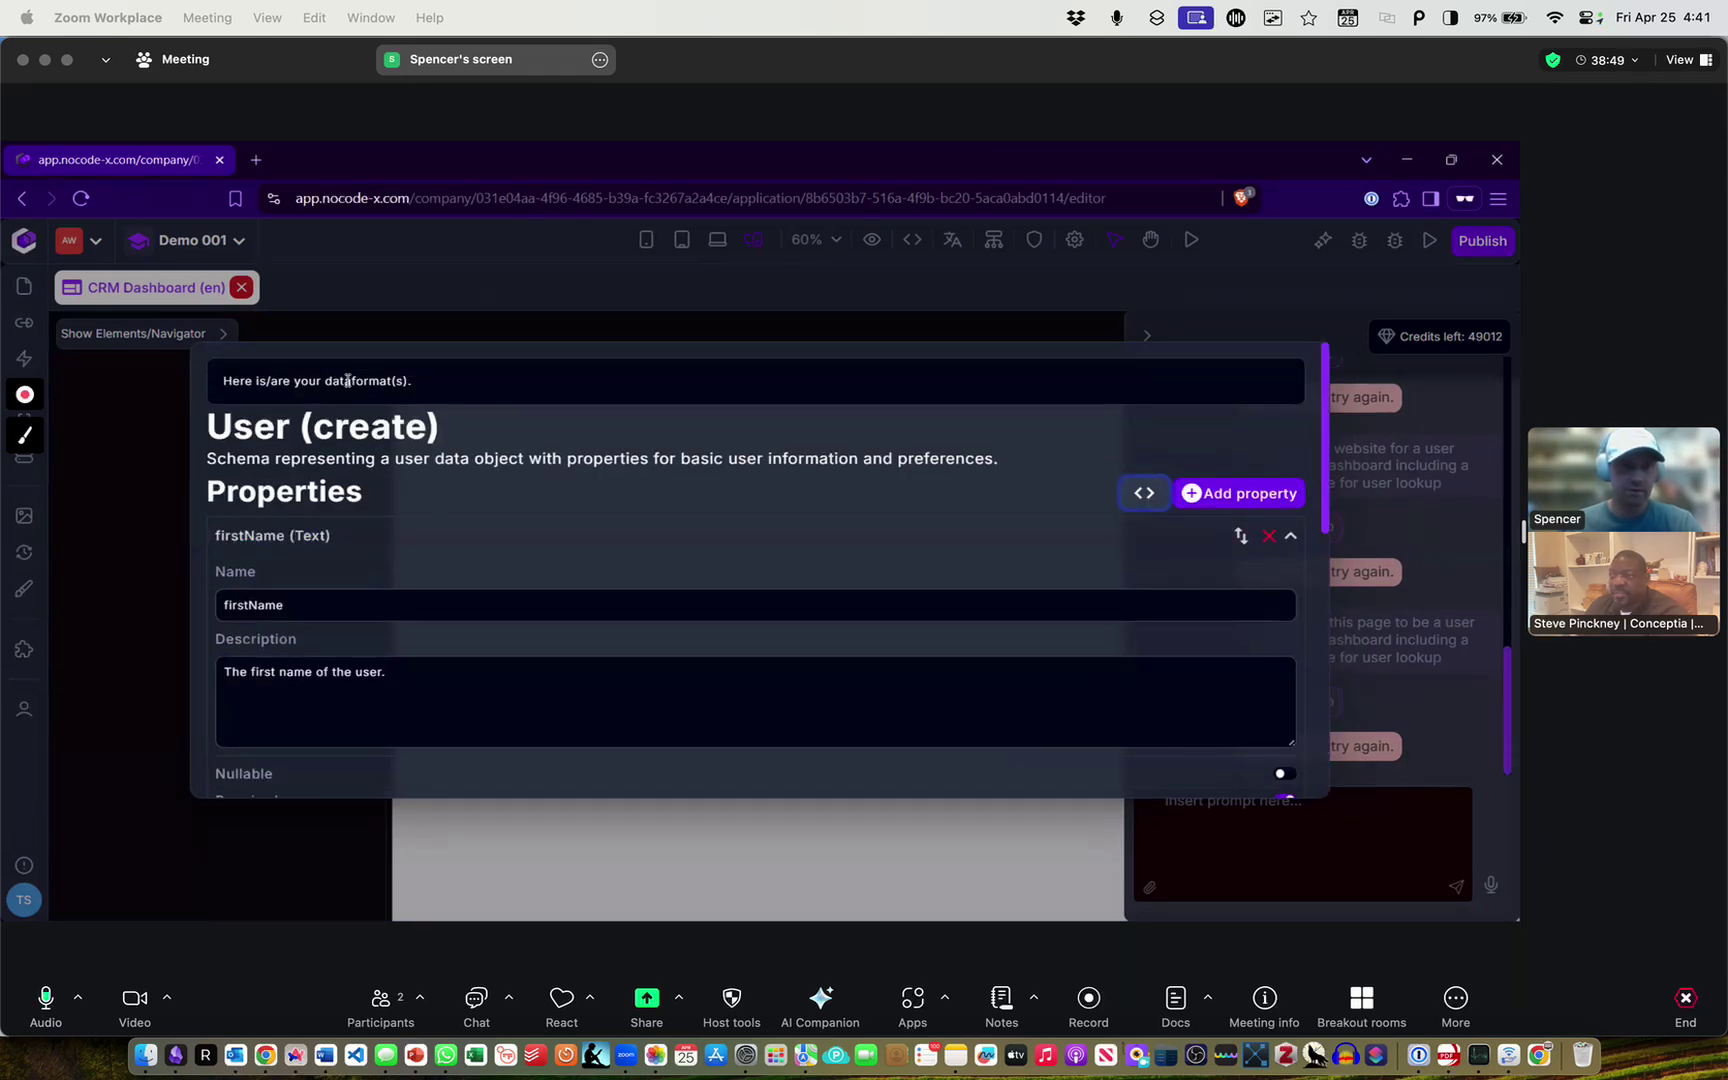
{"action": "scroll", "coordinate": [926, 500], "scroll_direction": "down", "scroll_amount": 6}
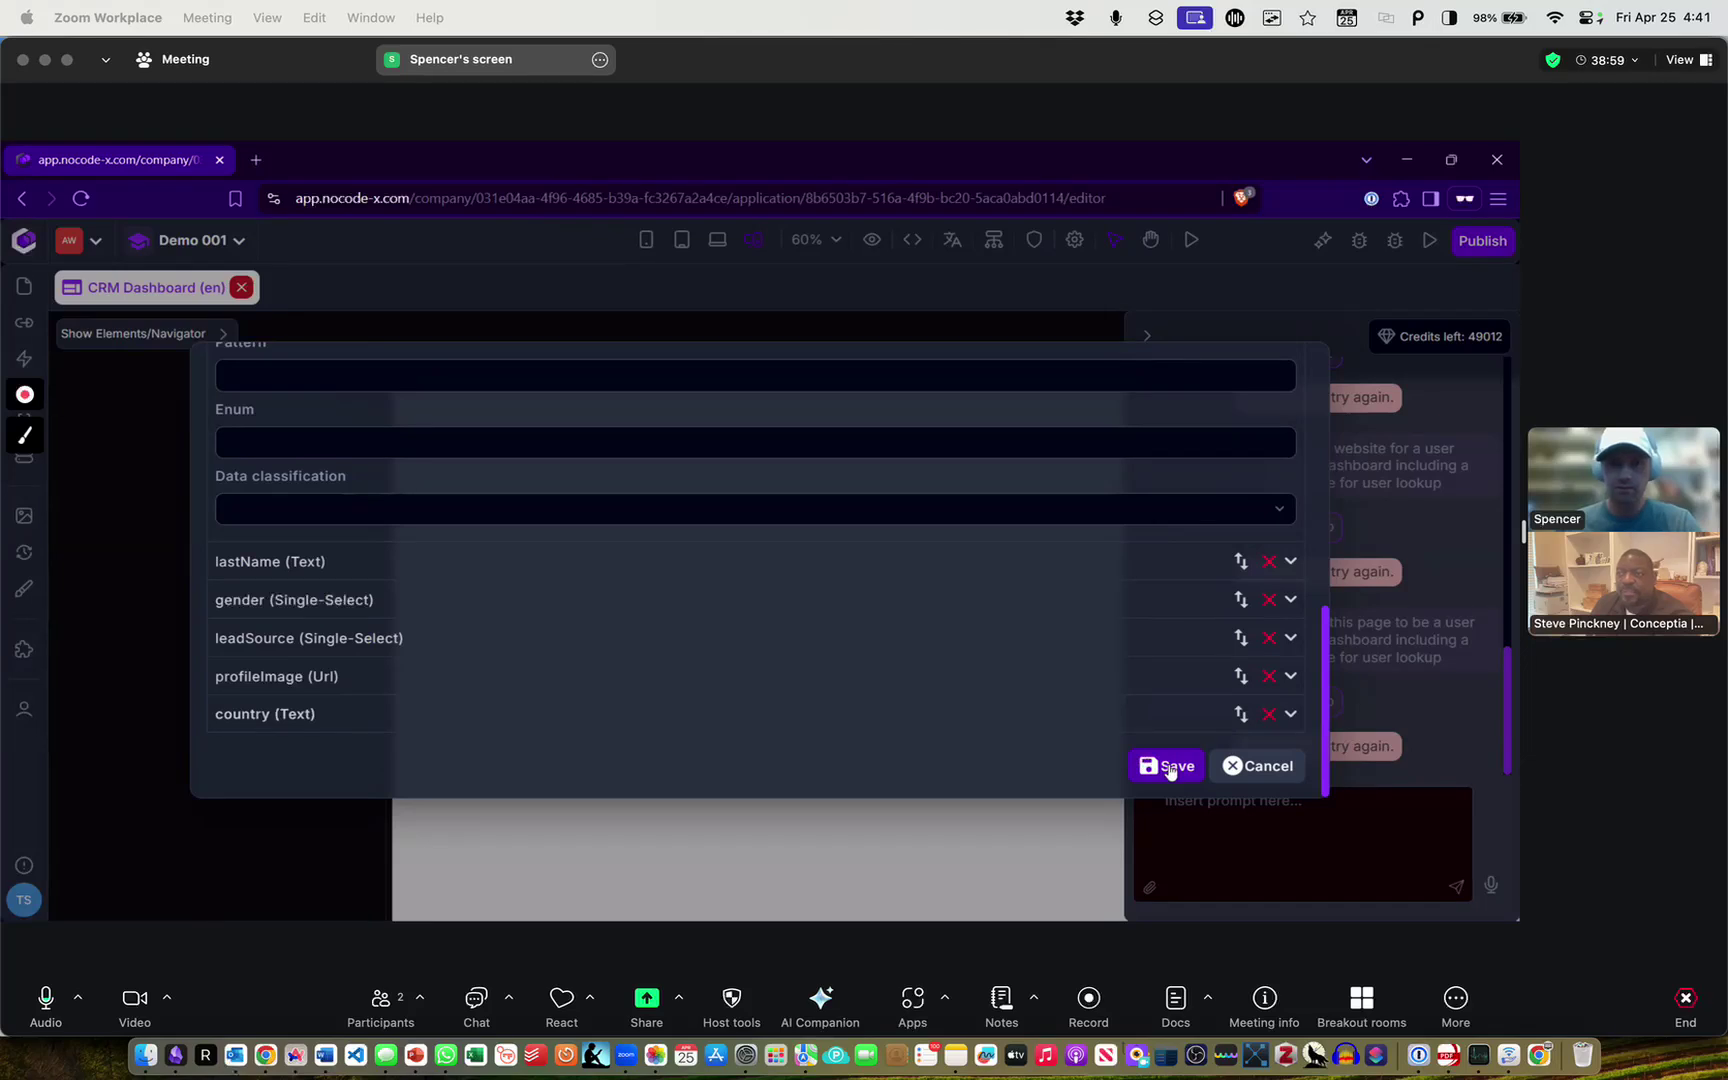
{"action": "left_click", "coordinate": [1197, 605]}
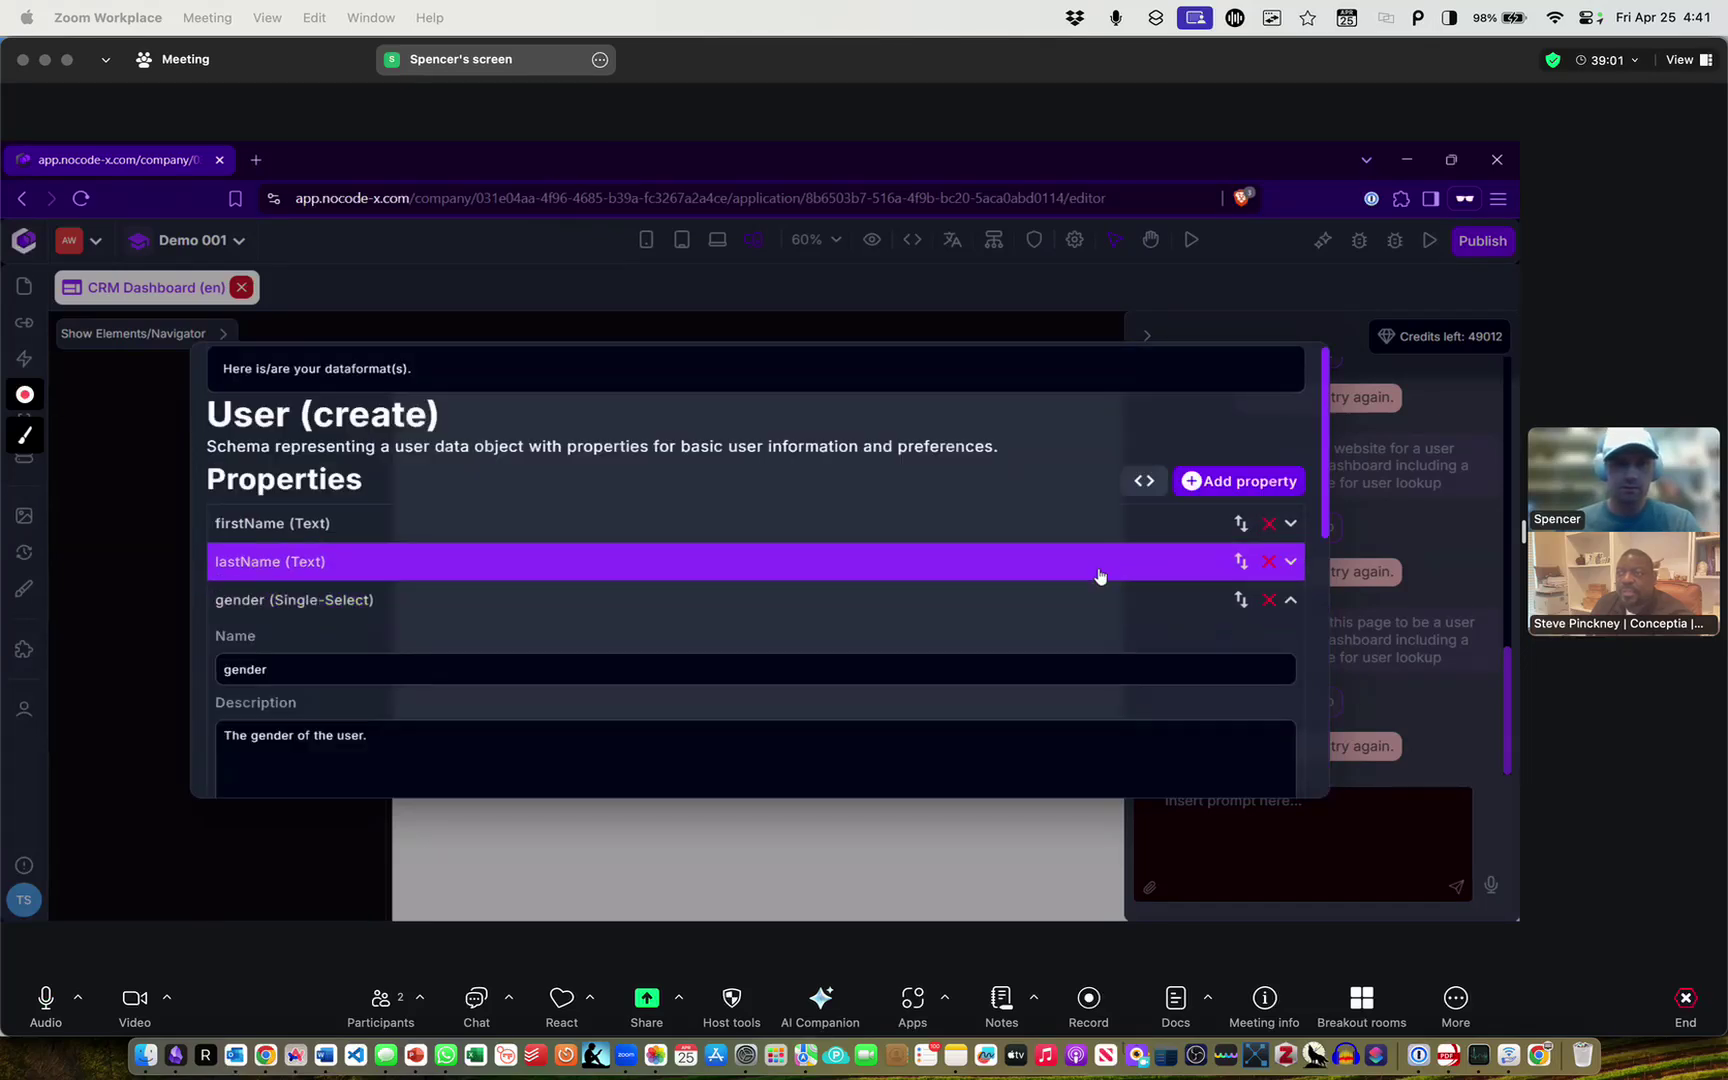
{"action": "scroll", "coordinate": [1061, 629], "scroll_direction": "down", "scroll_amount": 5}
{"action": "scroll", "coordinate": [1049, 586], "scroll_direction": "up", "scroll_amount": 5}
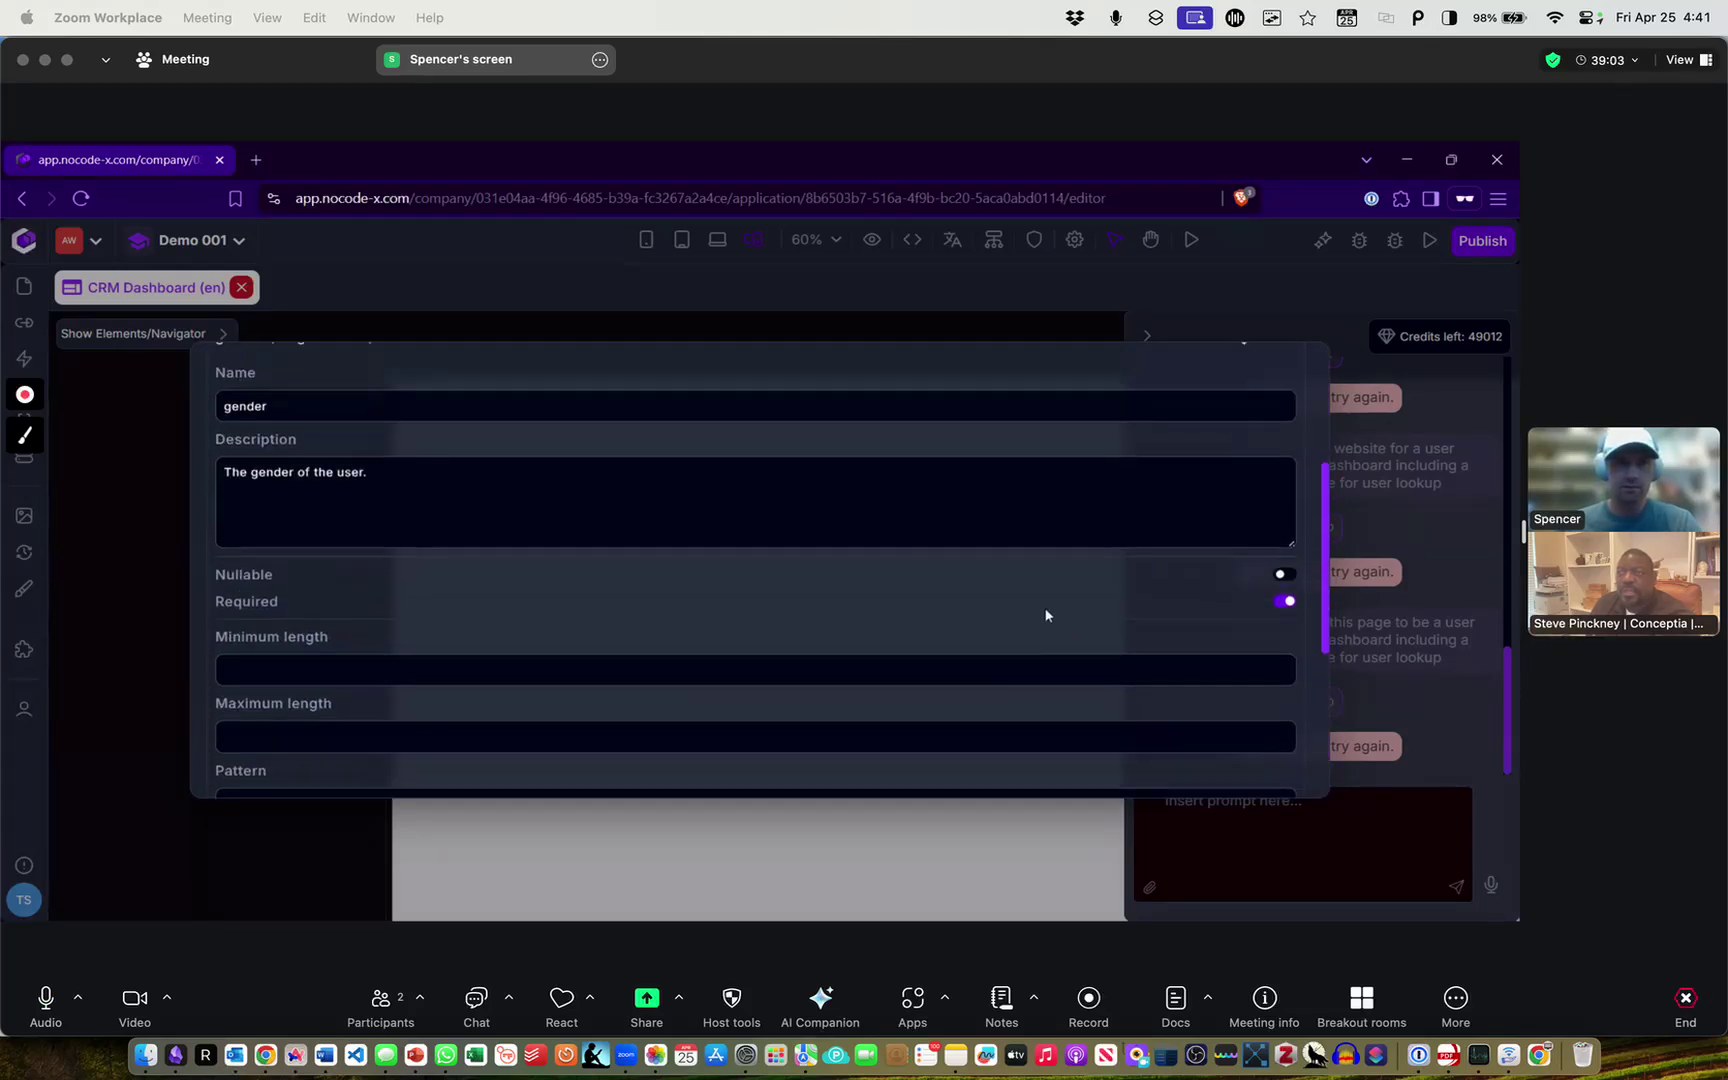
{"action": "scroll", "coordinate": [1061, 630], "scroll_direction": "down", "scroll_amount": 5}
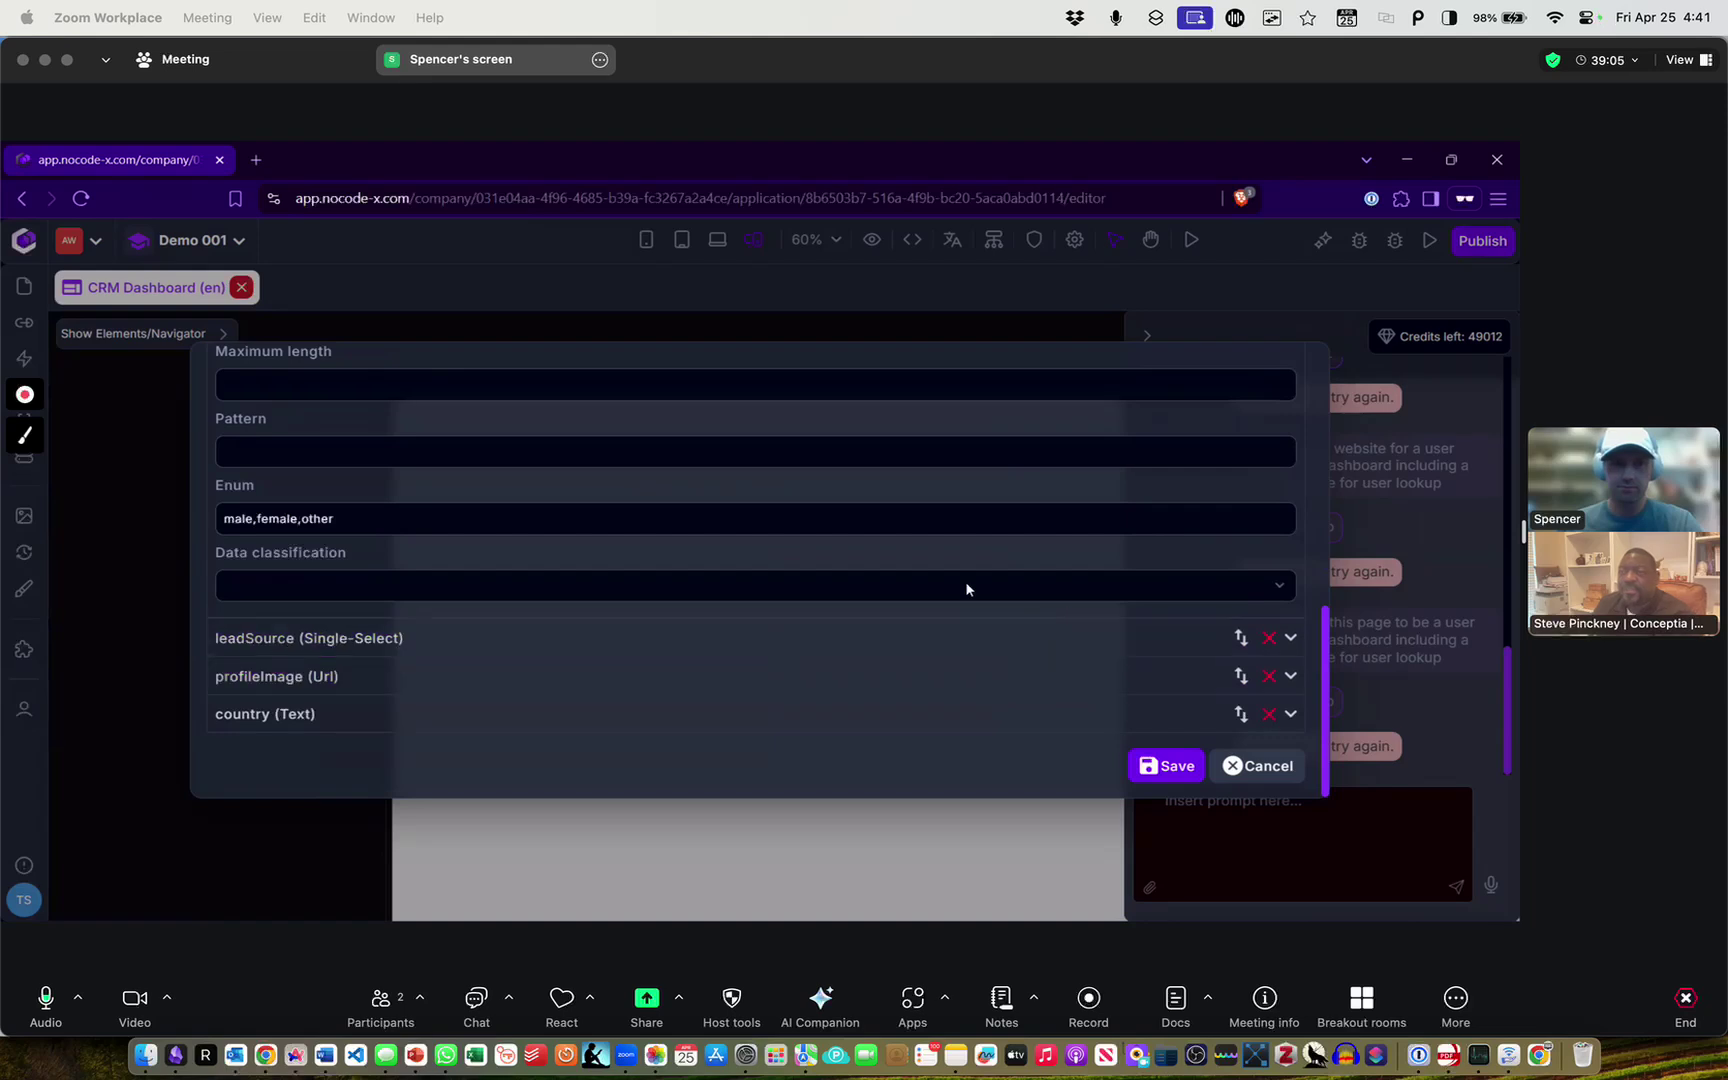
{"action": "scroll", "coordinate": [960, 580], "scroll_direction": "up", "scroll_amount": 2}
{"action": "scroll", "coordinate": [955, 585], "scroll_direction": "down", "scroll_amount": 2}
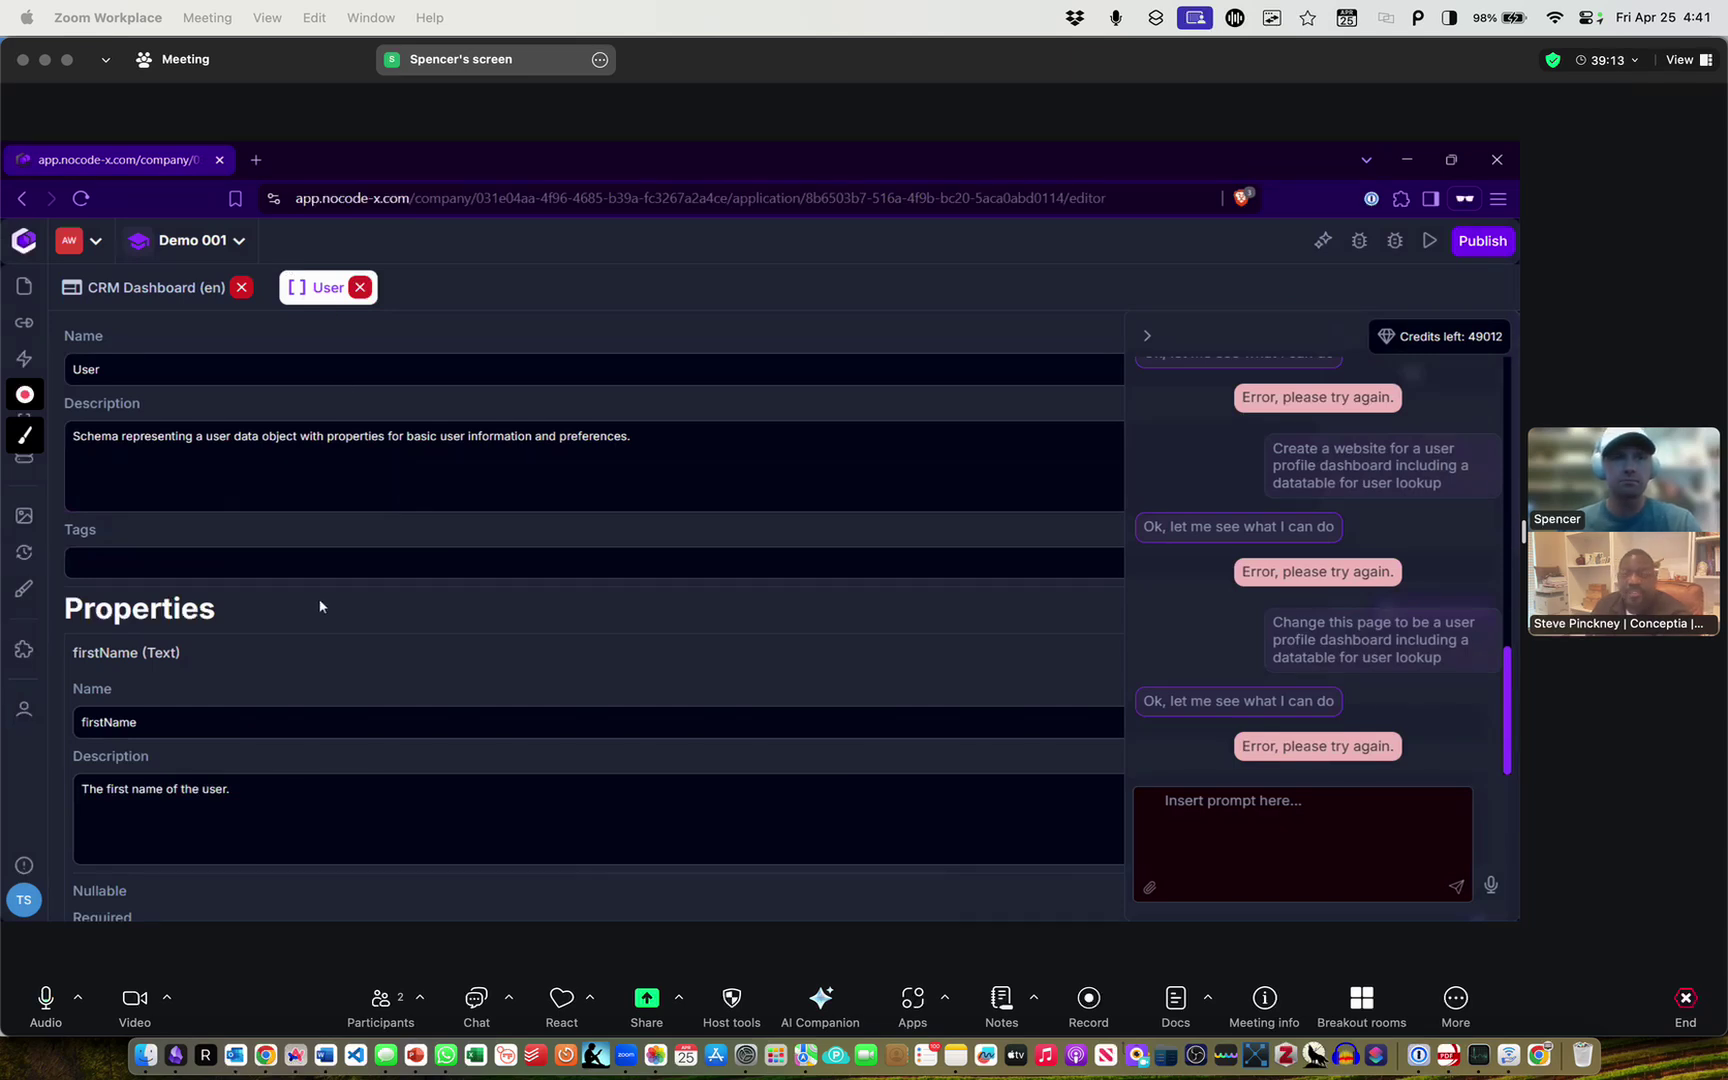
Collapse the AI assistant and examine the leadSource property's settings and enum values in the User data-format
{"action": "mouse_move", "coordinate": [320, 605]}
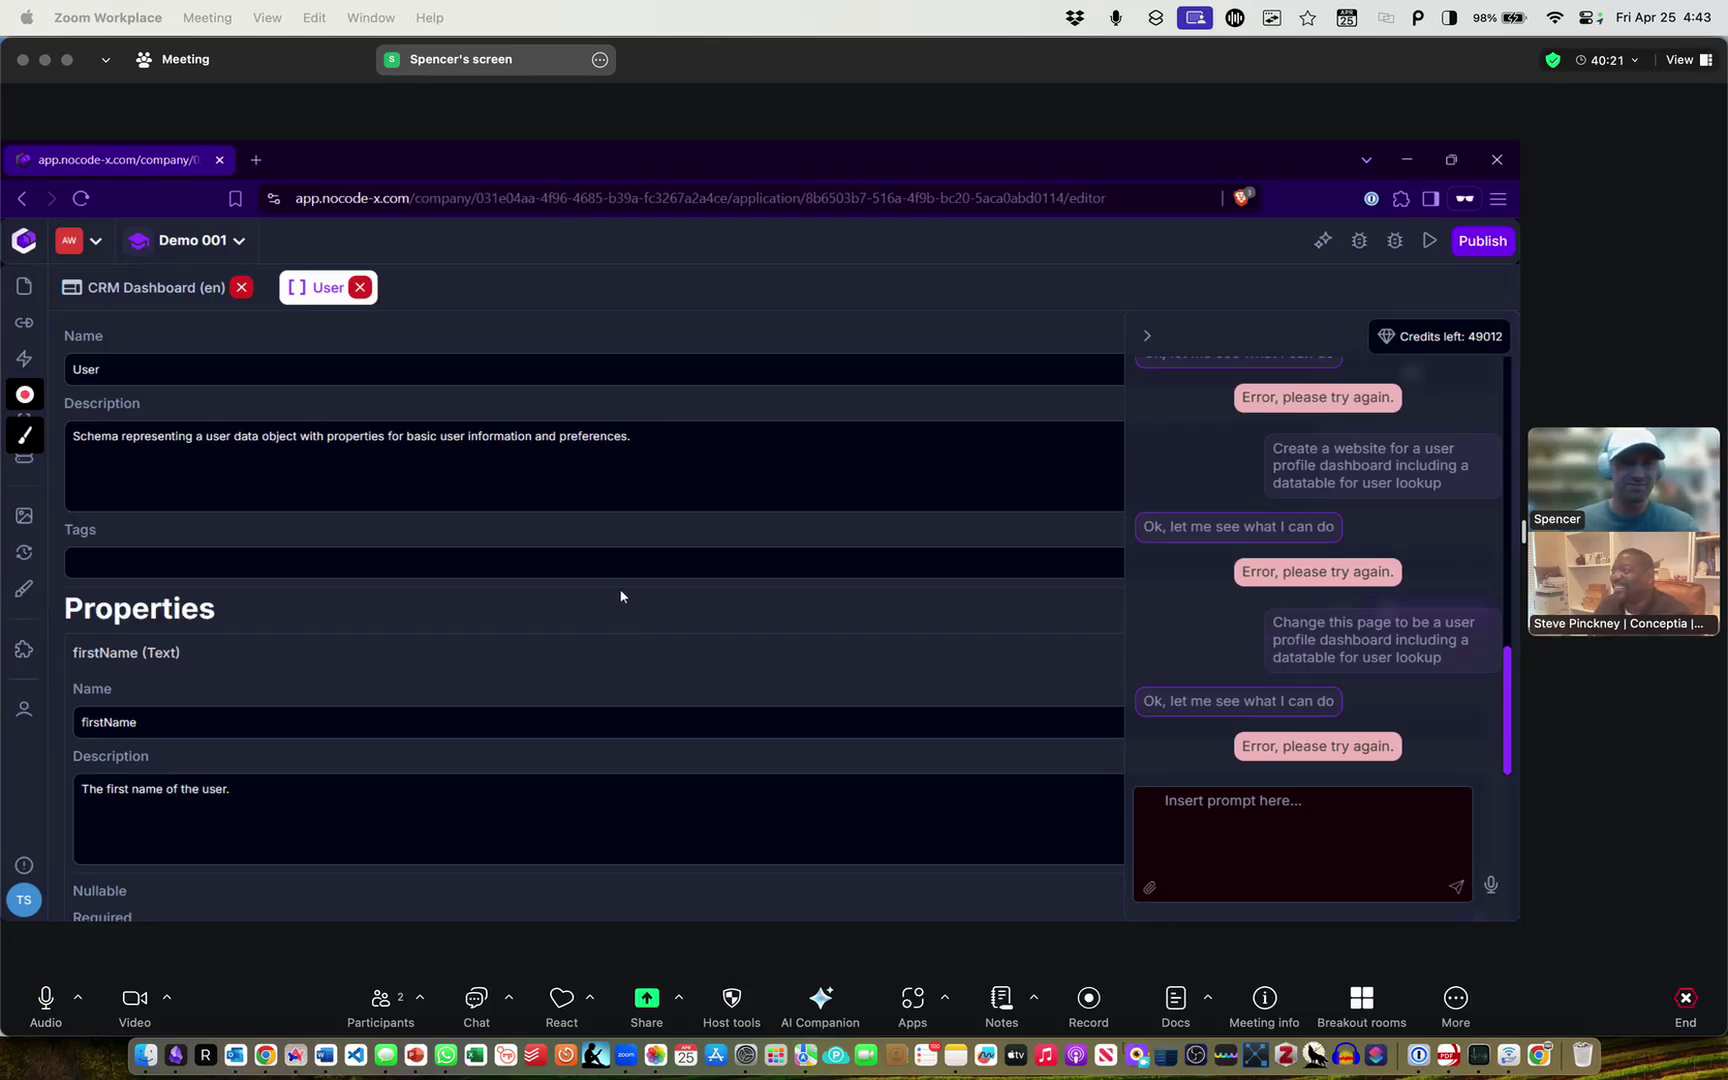
{"action": "left_click", "coordinate": [1148, 336]}
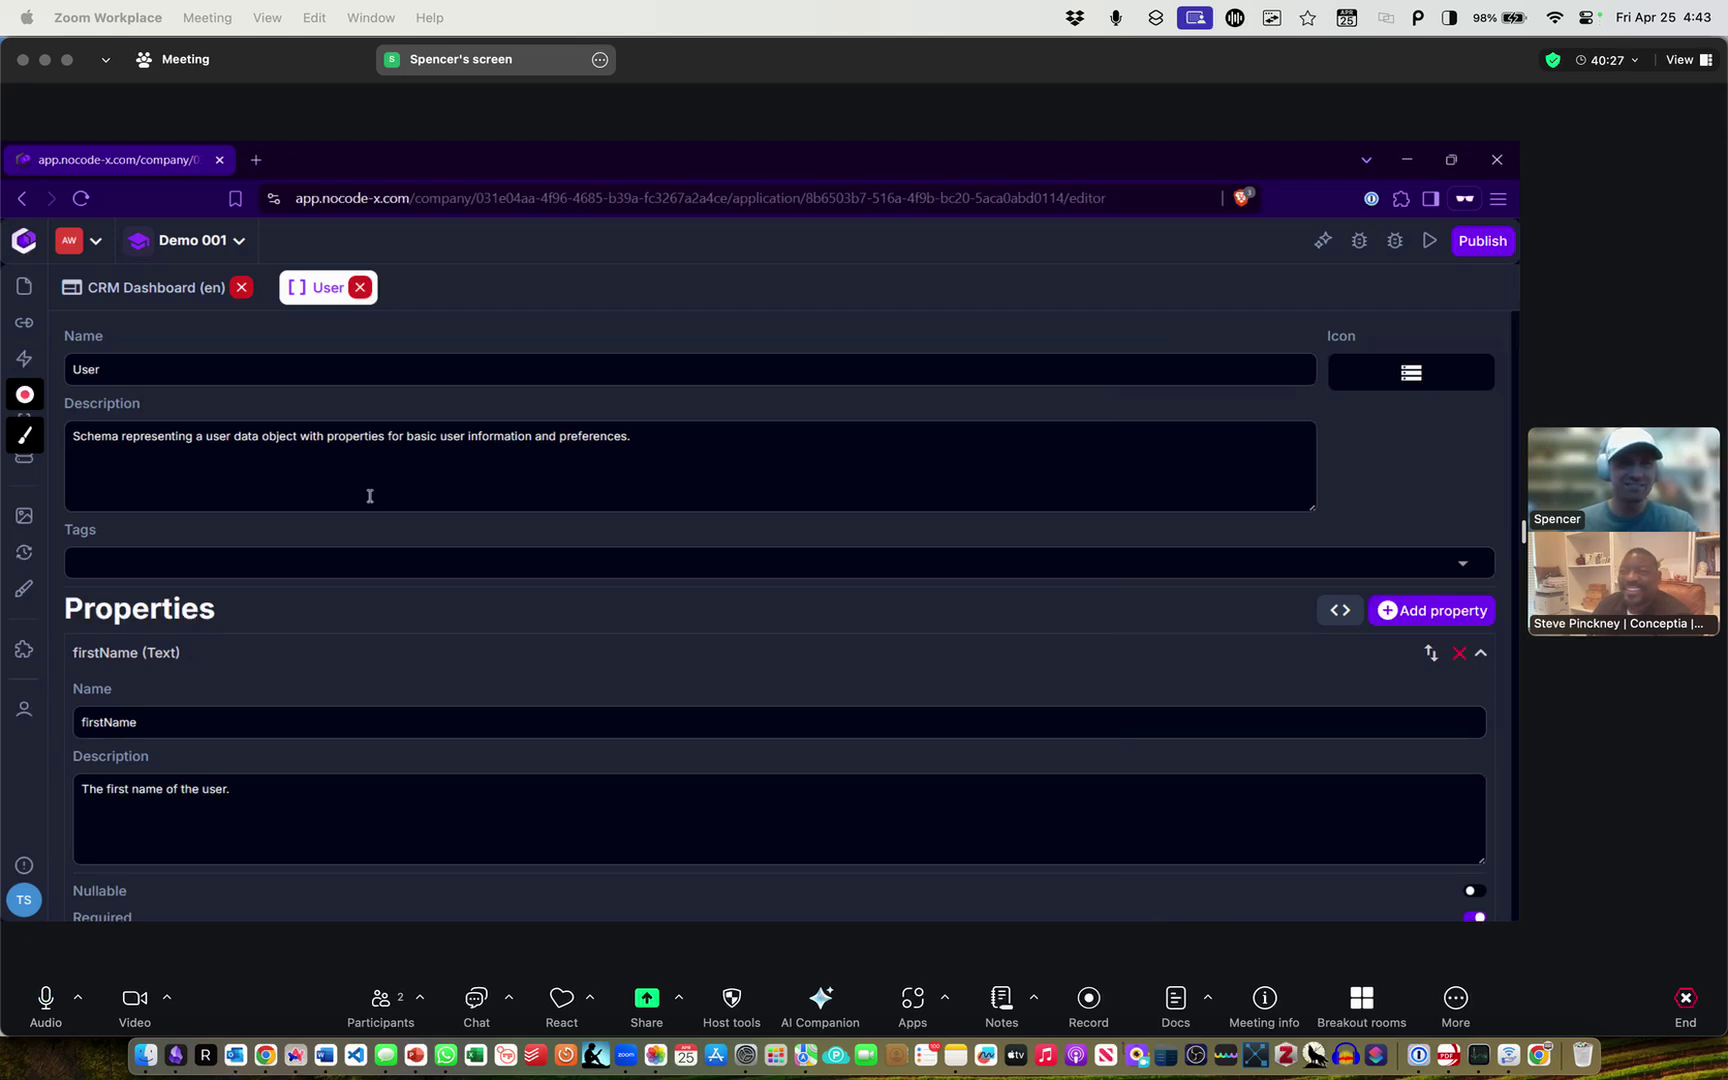
{"action": "scroll", "coordinate": [369, 494], "scroll_direction": "down", "scroll_amount": 15}
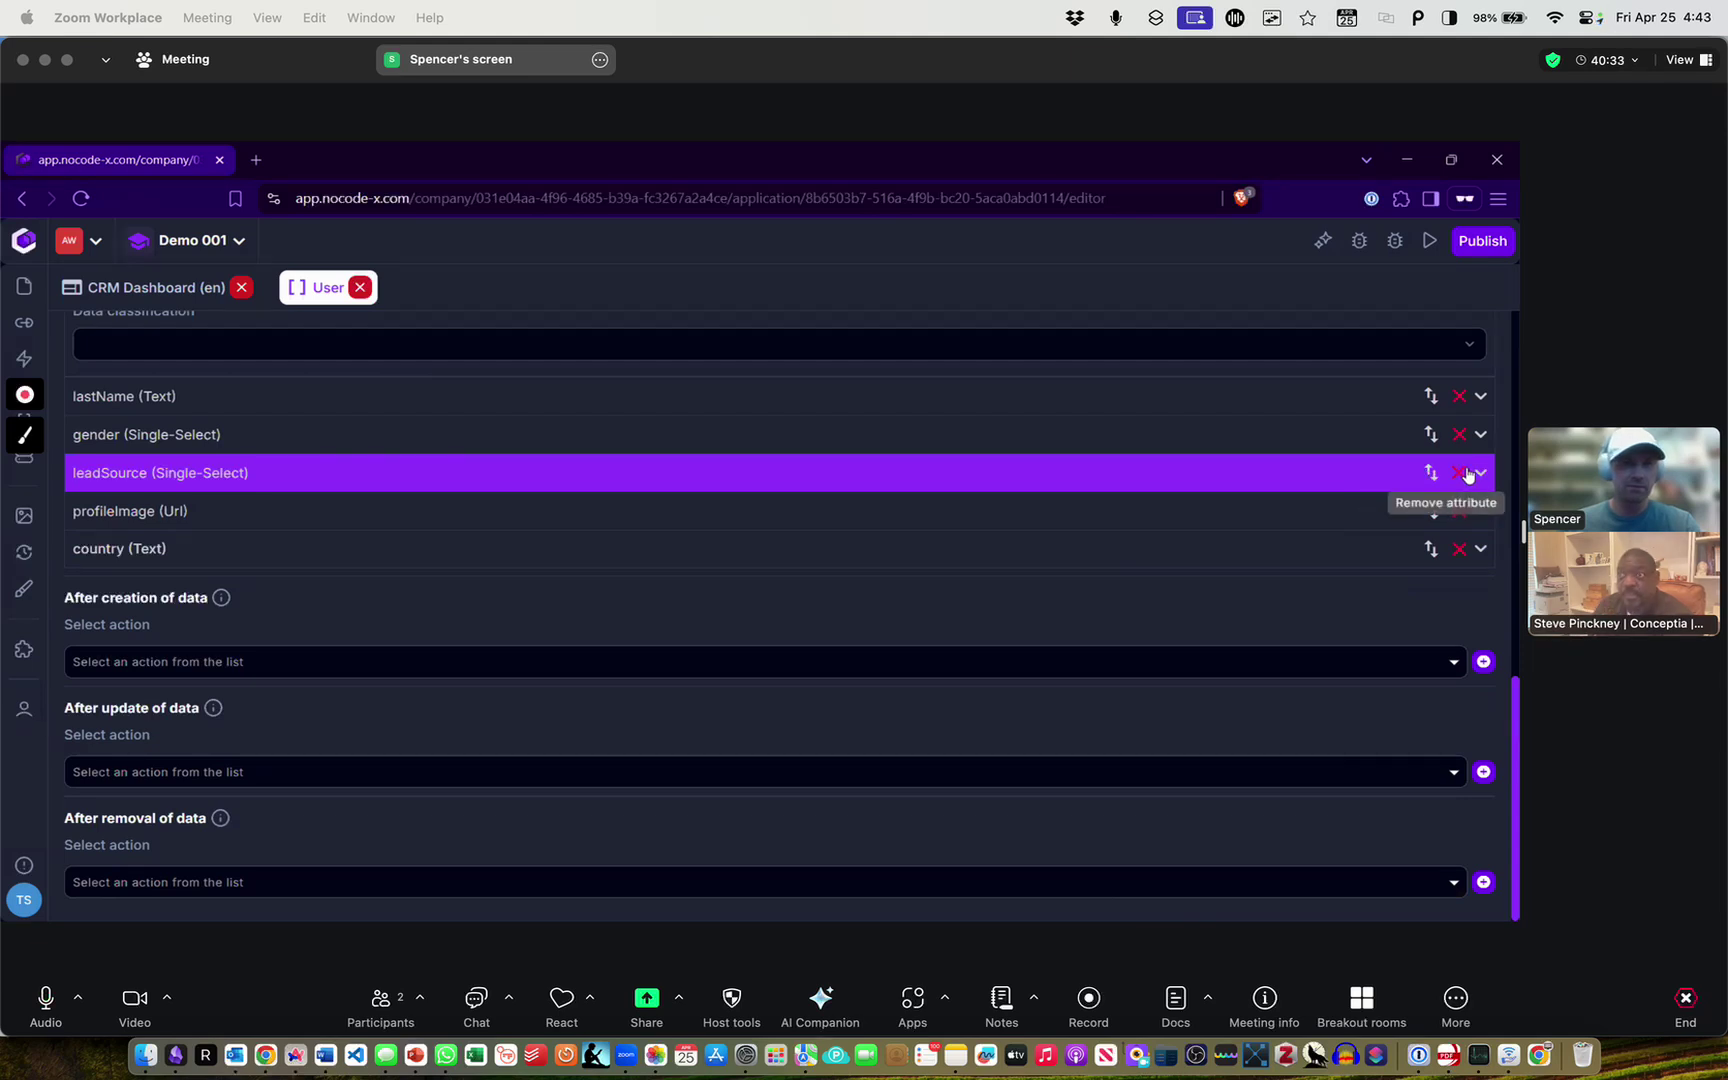
{"action": "left_click", "coordinate": [1372, 478]}
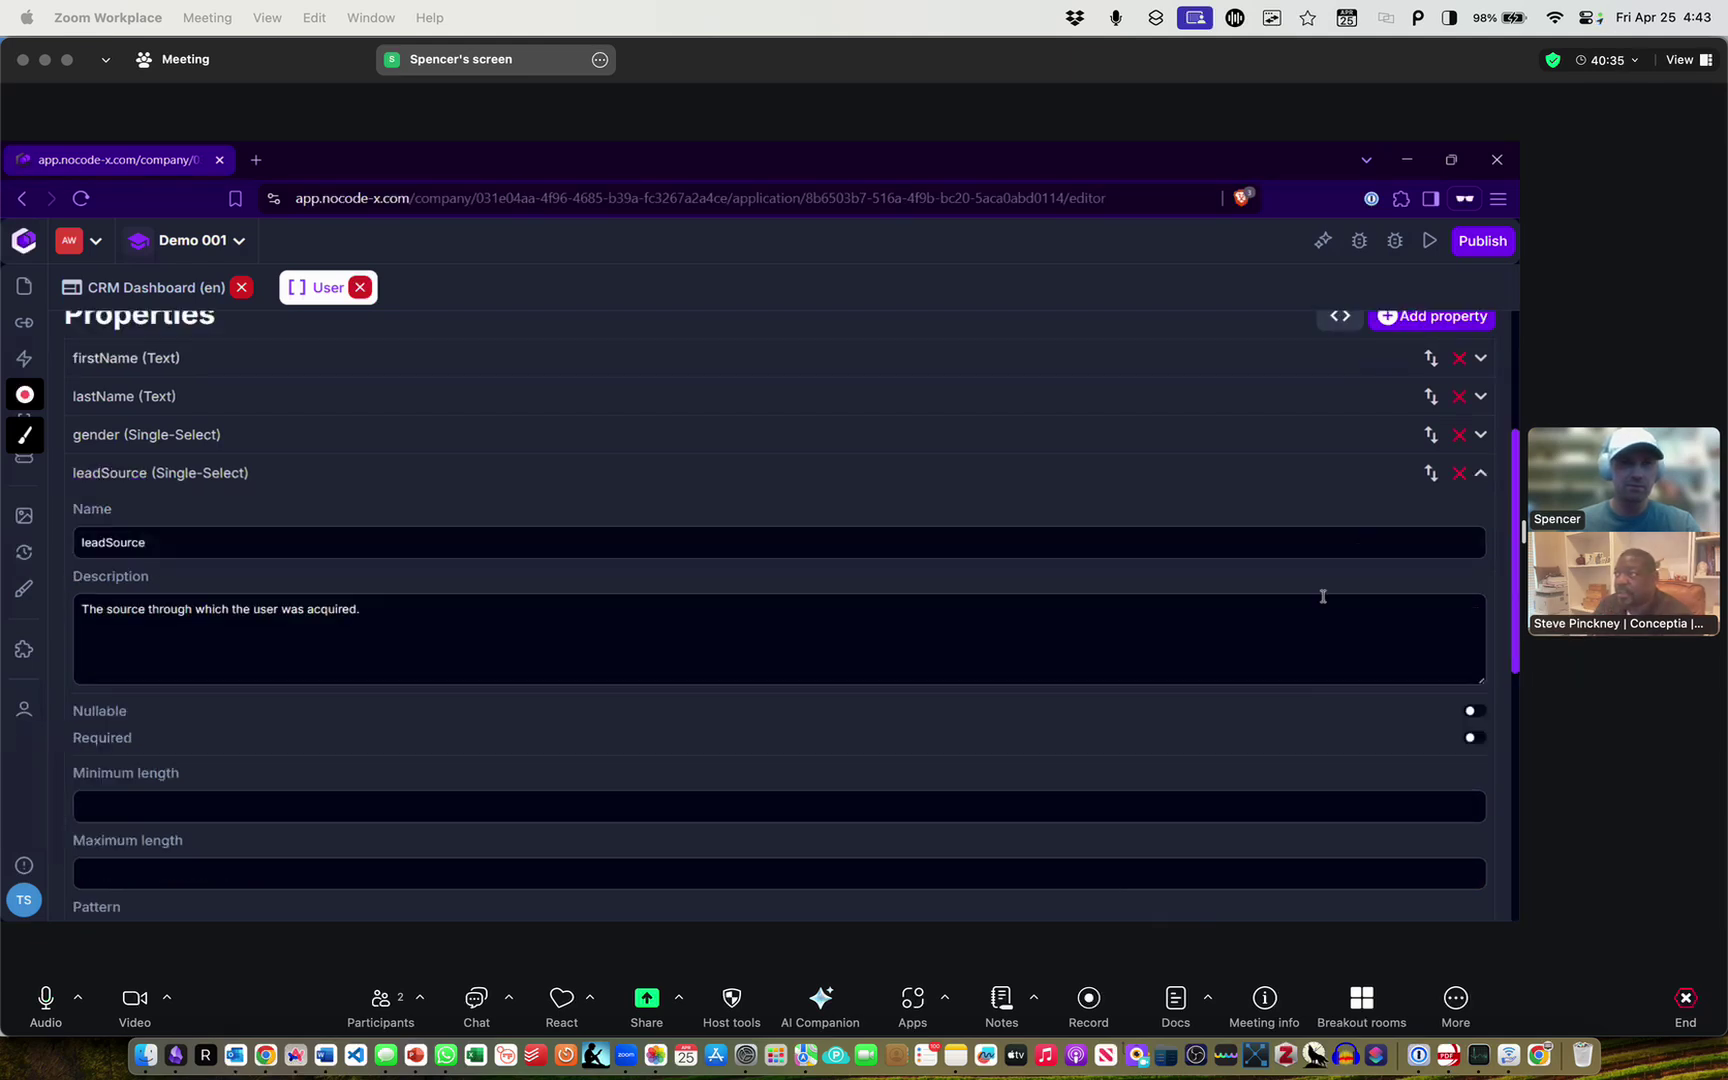
{"action": "scroll", "coordinate": [1071, 626], "scroll_direction": "down", "scroll_amount": 5}
{"action": "scroll", "coordinate": [1071, 626], "scroll_direction": "down", "scroll_amount": 3}
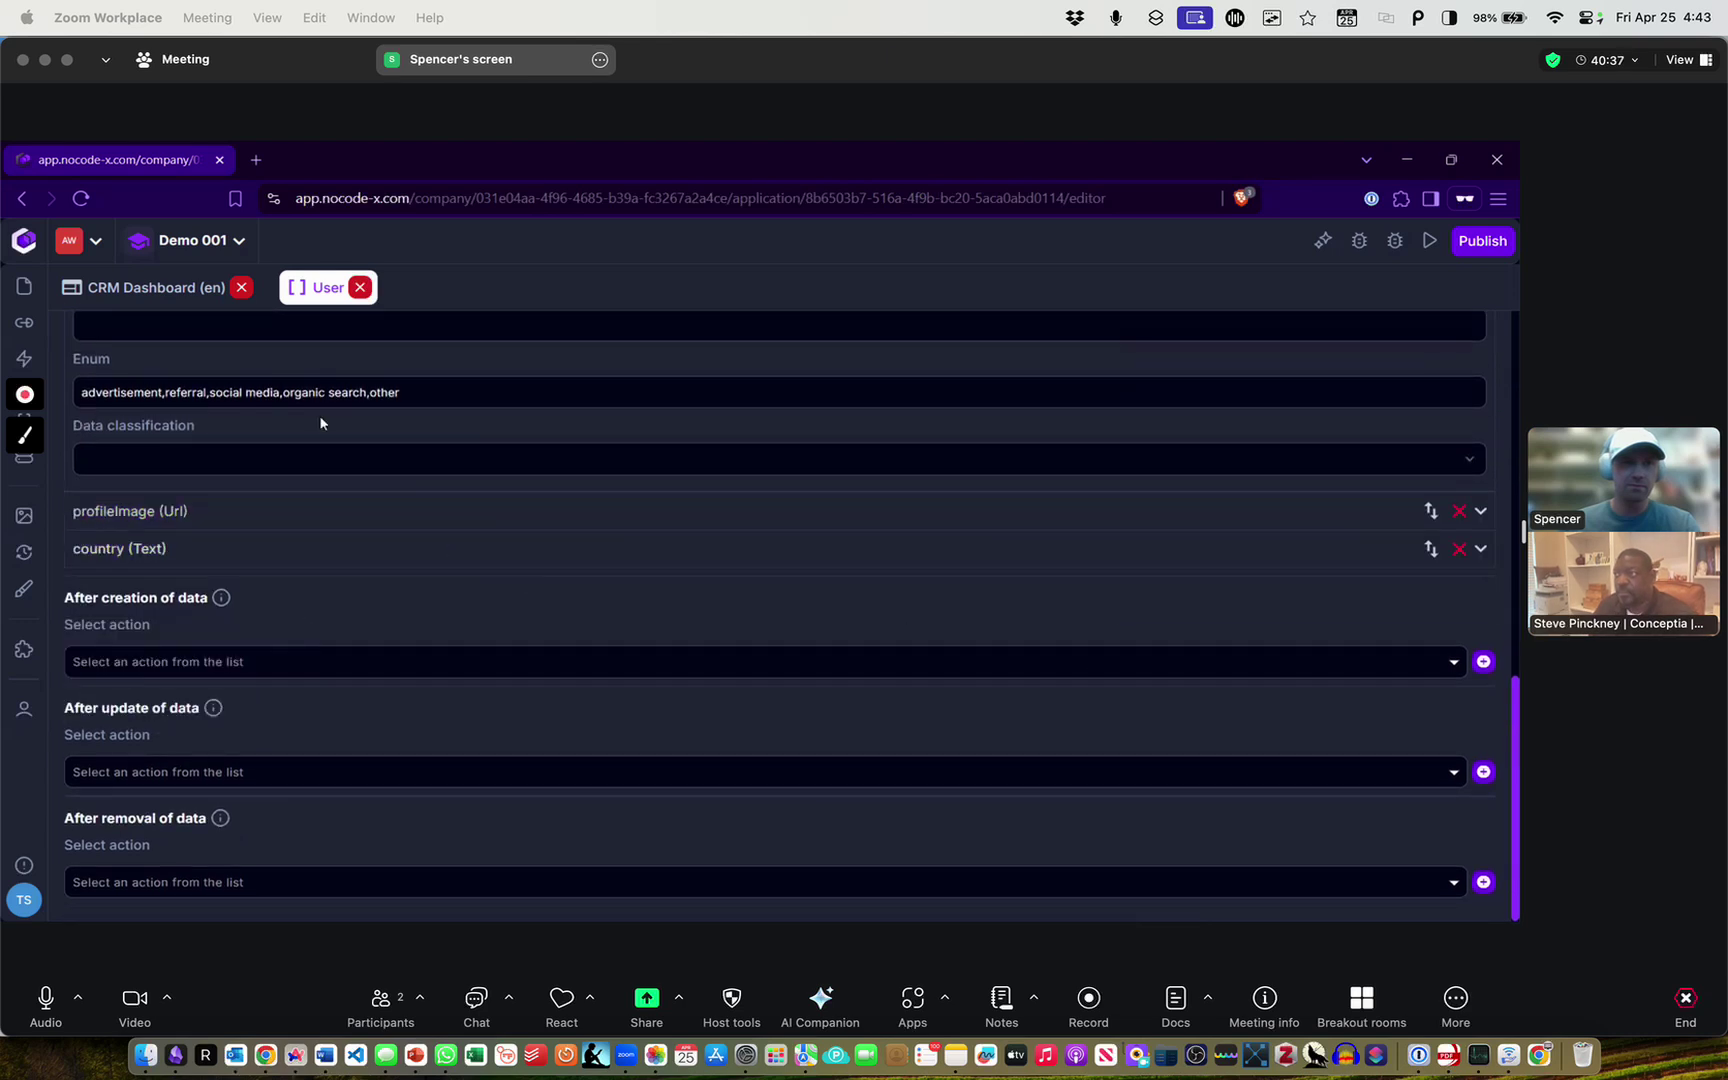
{"action": "scroll", "coordinate": [1130, 540], "scroll_direction": "up", "scroll_amount": 8}
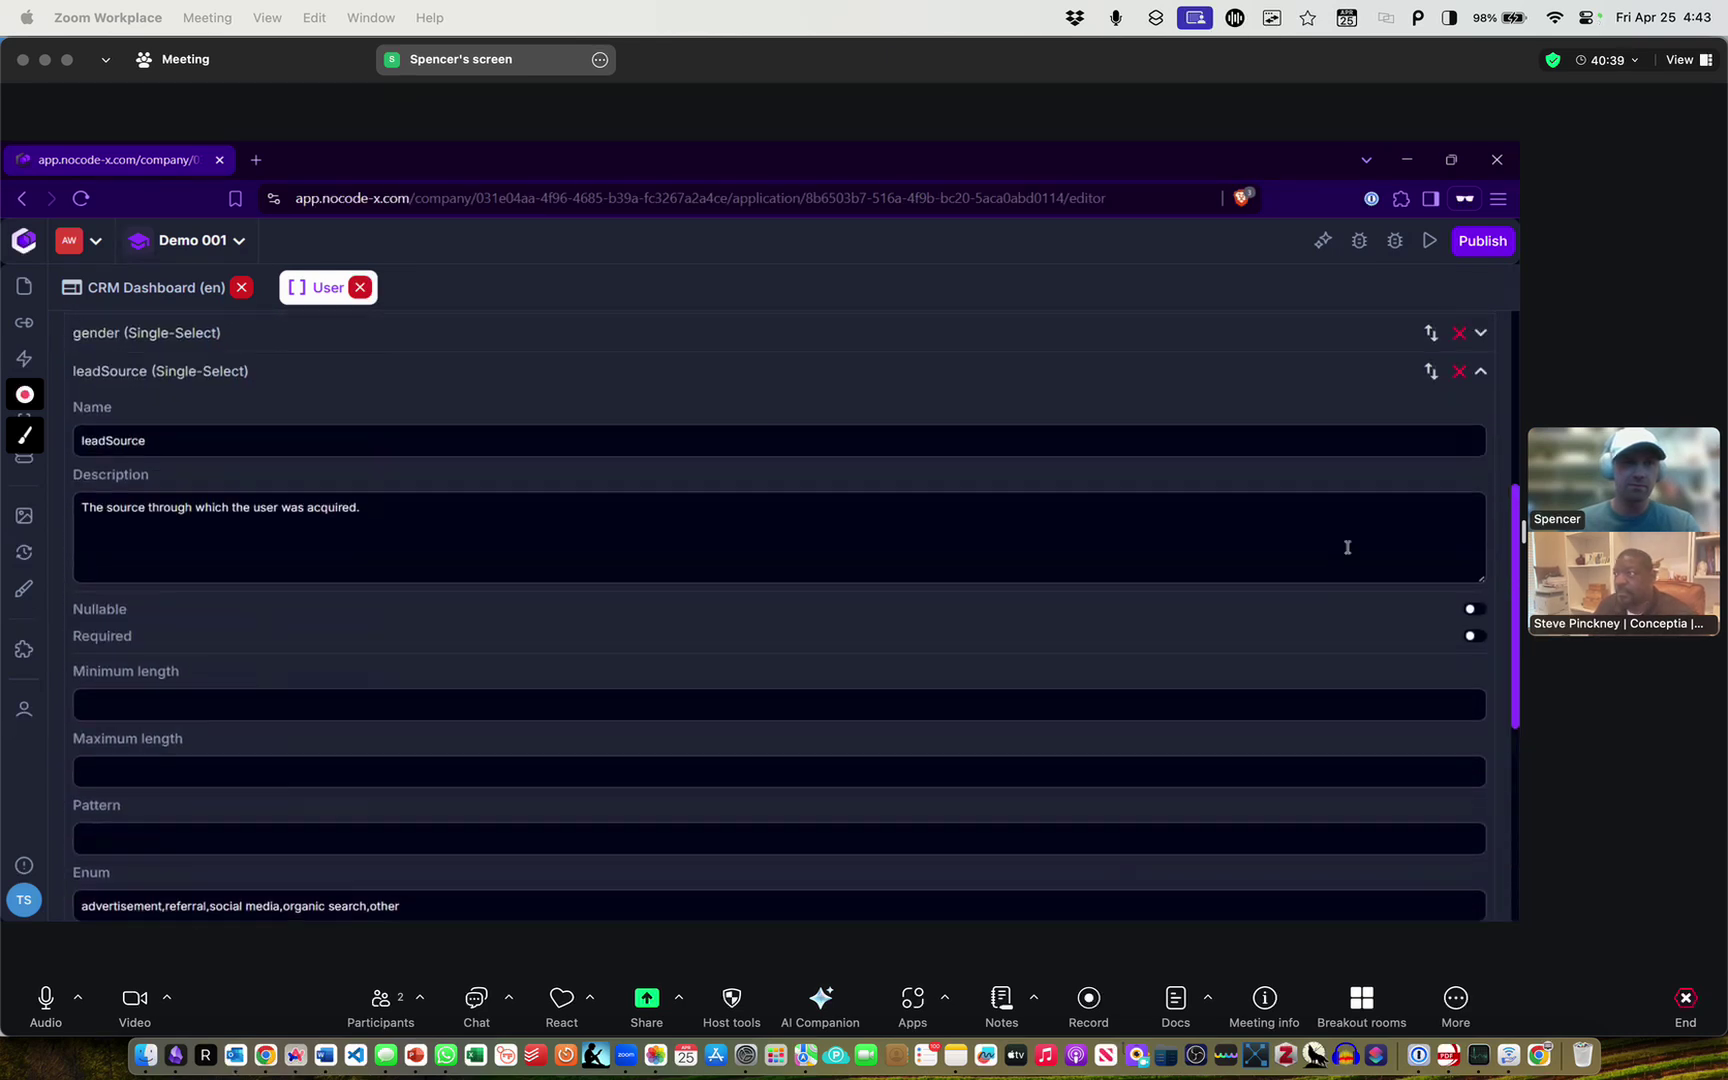
{"action": "left_click", "coordinate": [1373, 436]}
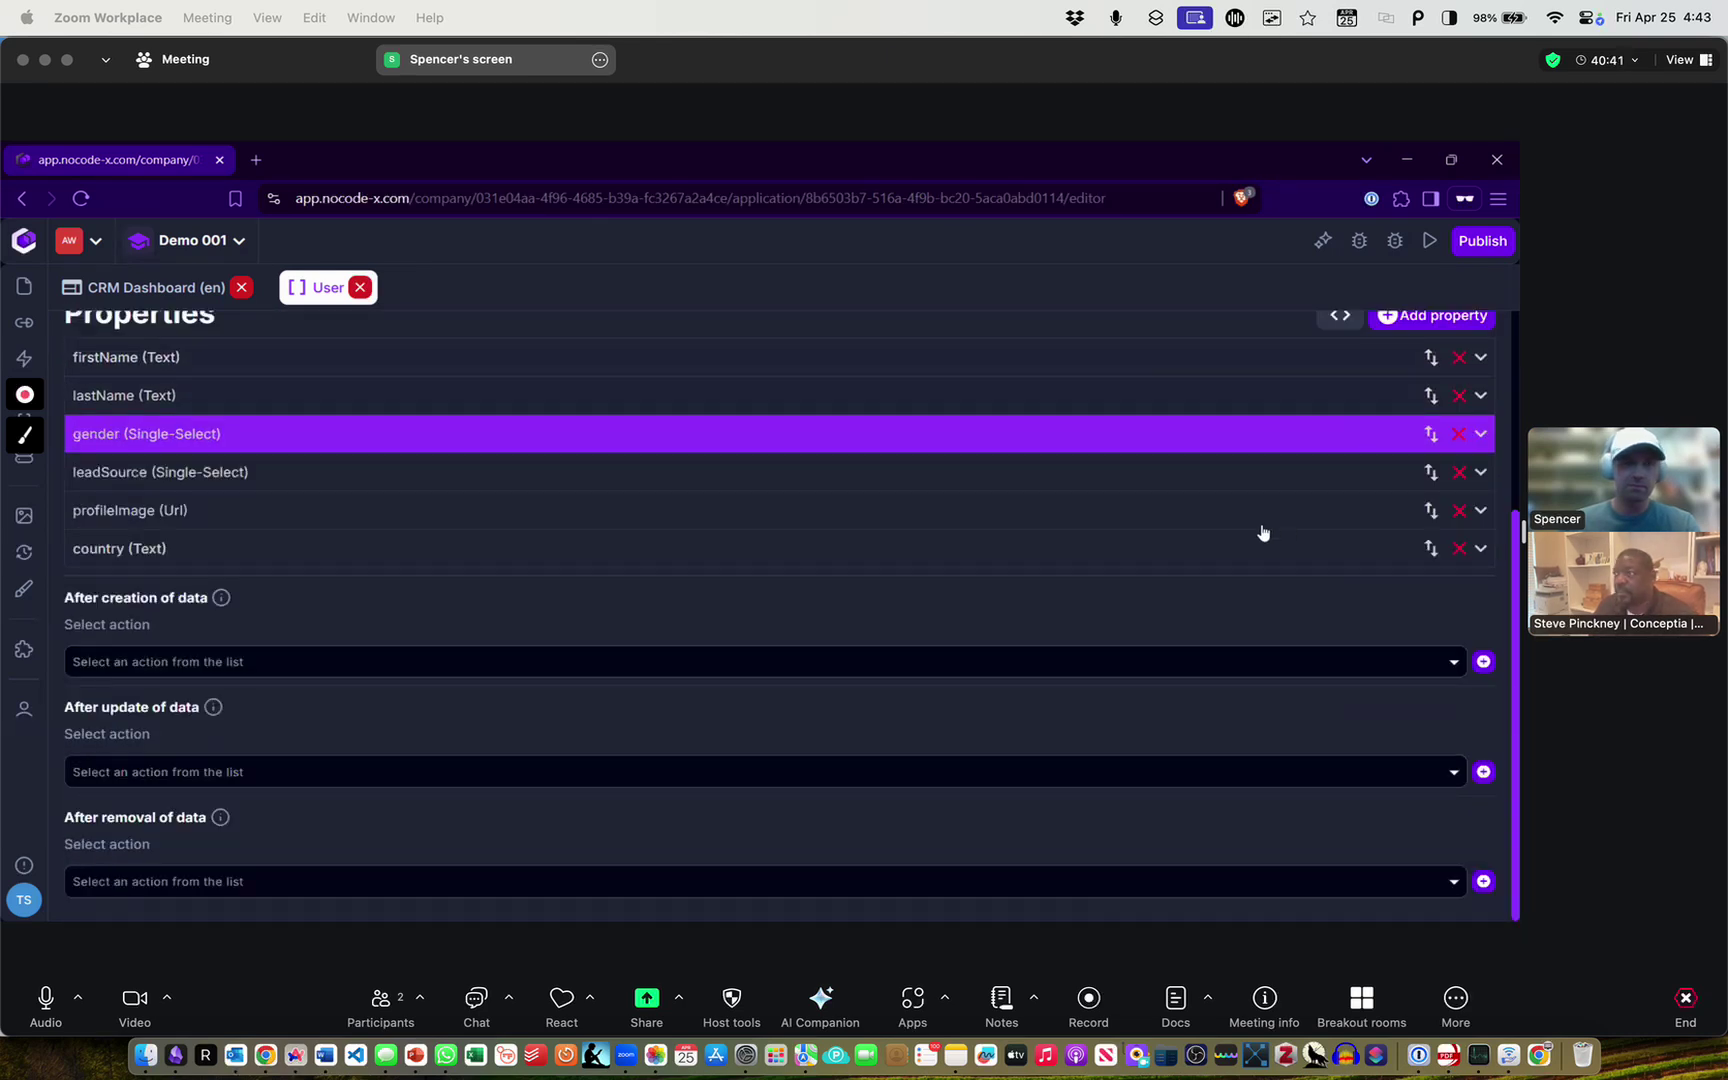
Expand the gender property in the User data-format and examine its settings
{"action": "scroll", "coordinate": [1270, 535], "scroll_direction": "up", "scroll_amount": 3}
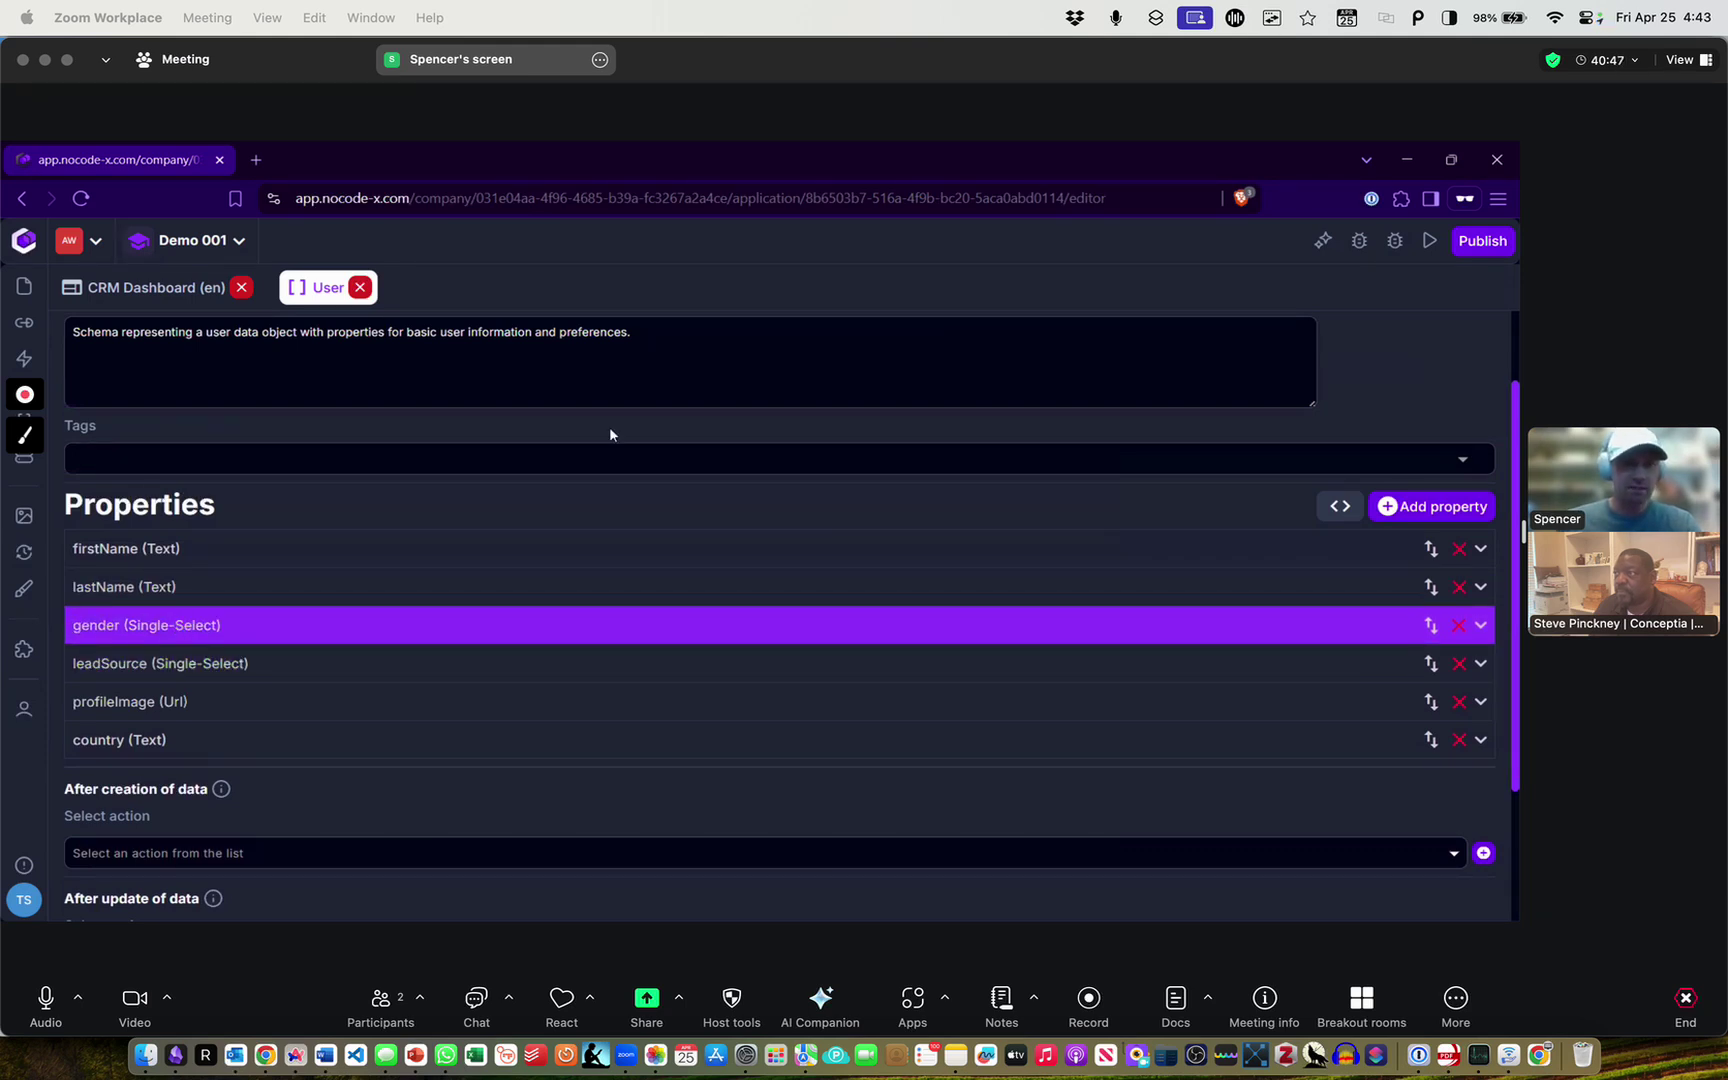
{"action": "scroll", "coordinate": [609, 434], "scroll_direction": "up", "scroll_amount": 2}
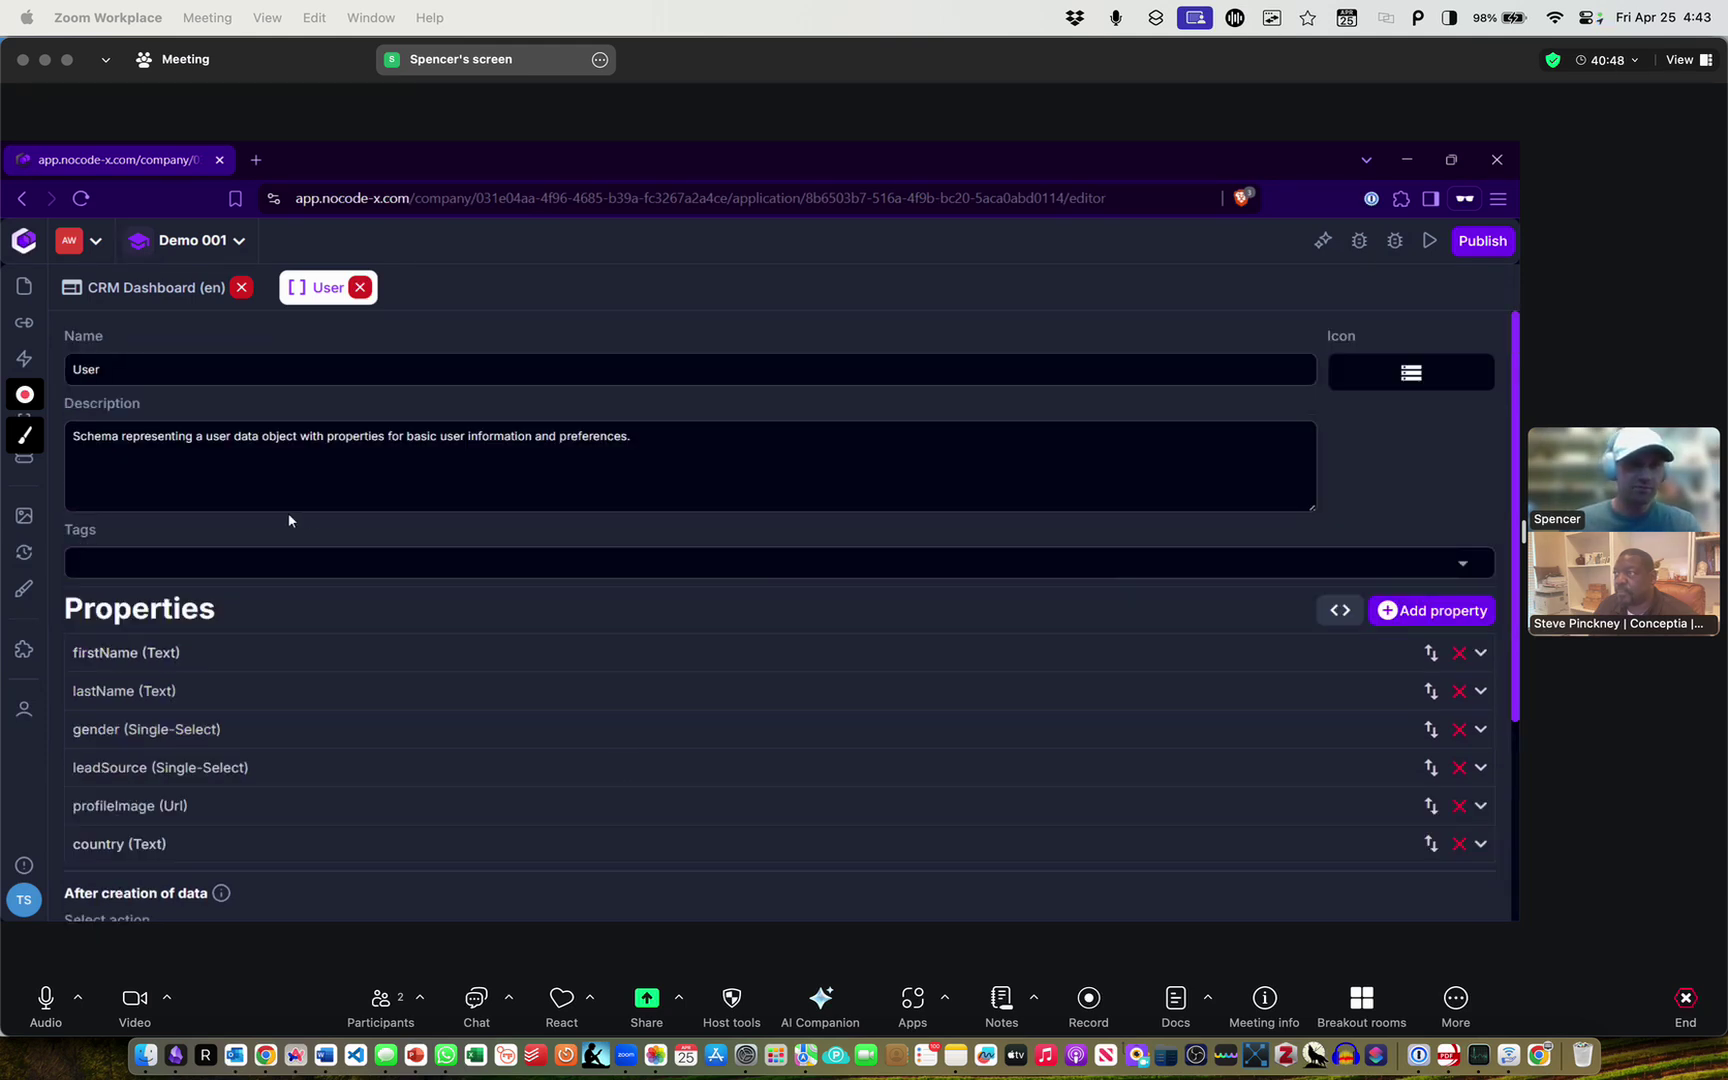
{"action": "left_click", "coordinate": [355, 742]}
{"action": "scroll", "coordinate": [420, 620], "scroll_direction": "down", "scroll_amount": 5}
{"action": "scroll", "coordinate": [376, 549], "scroll_direction": "up", "scroll_amount": 1}
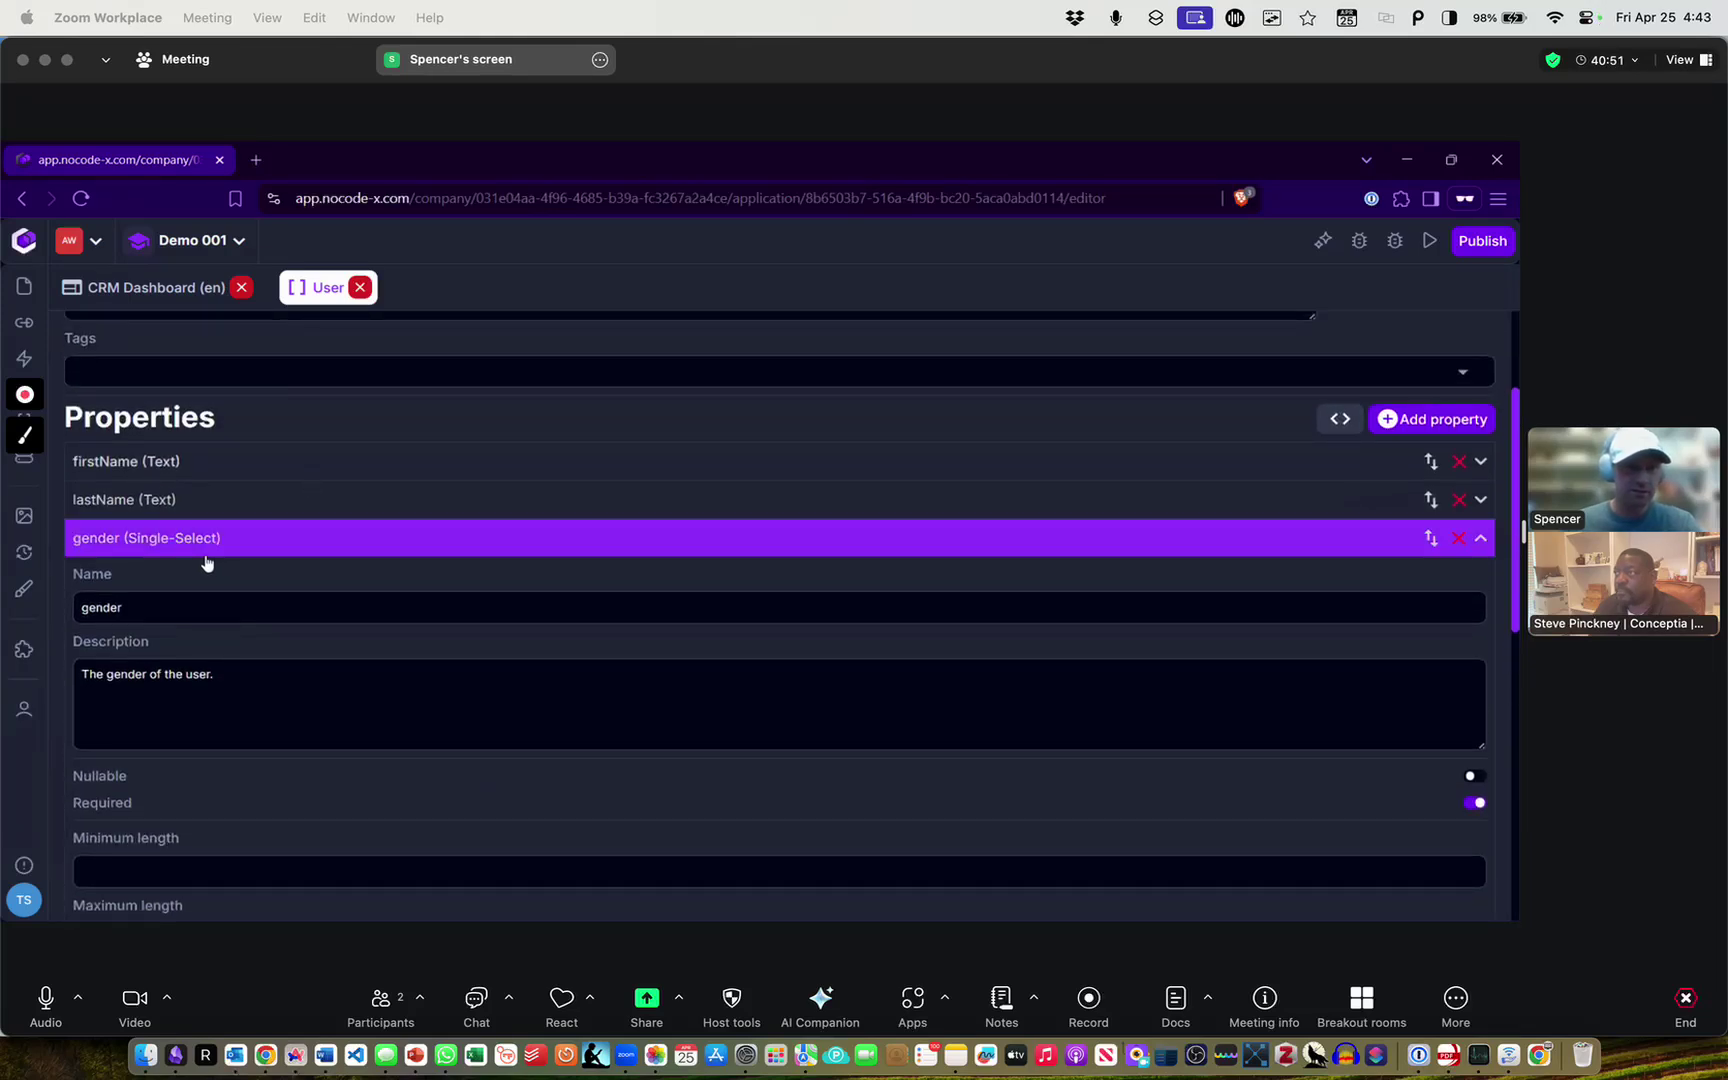
Remove the gender and leadSource single-select properties from the User data-format and save it
{"action": "left_click", "coordinate": [205, 542]}
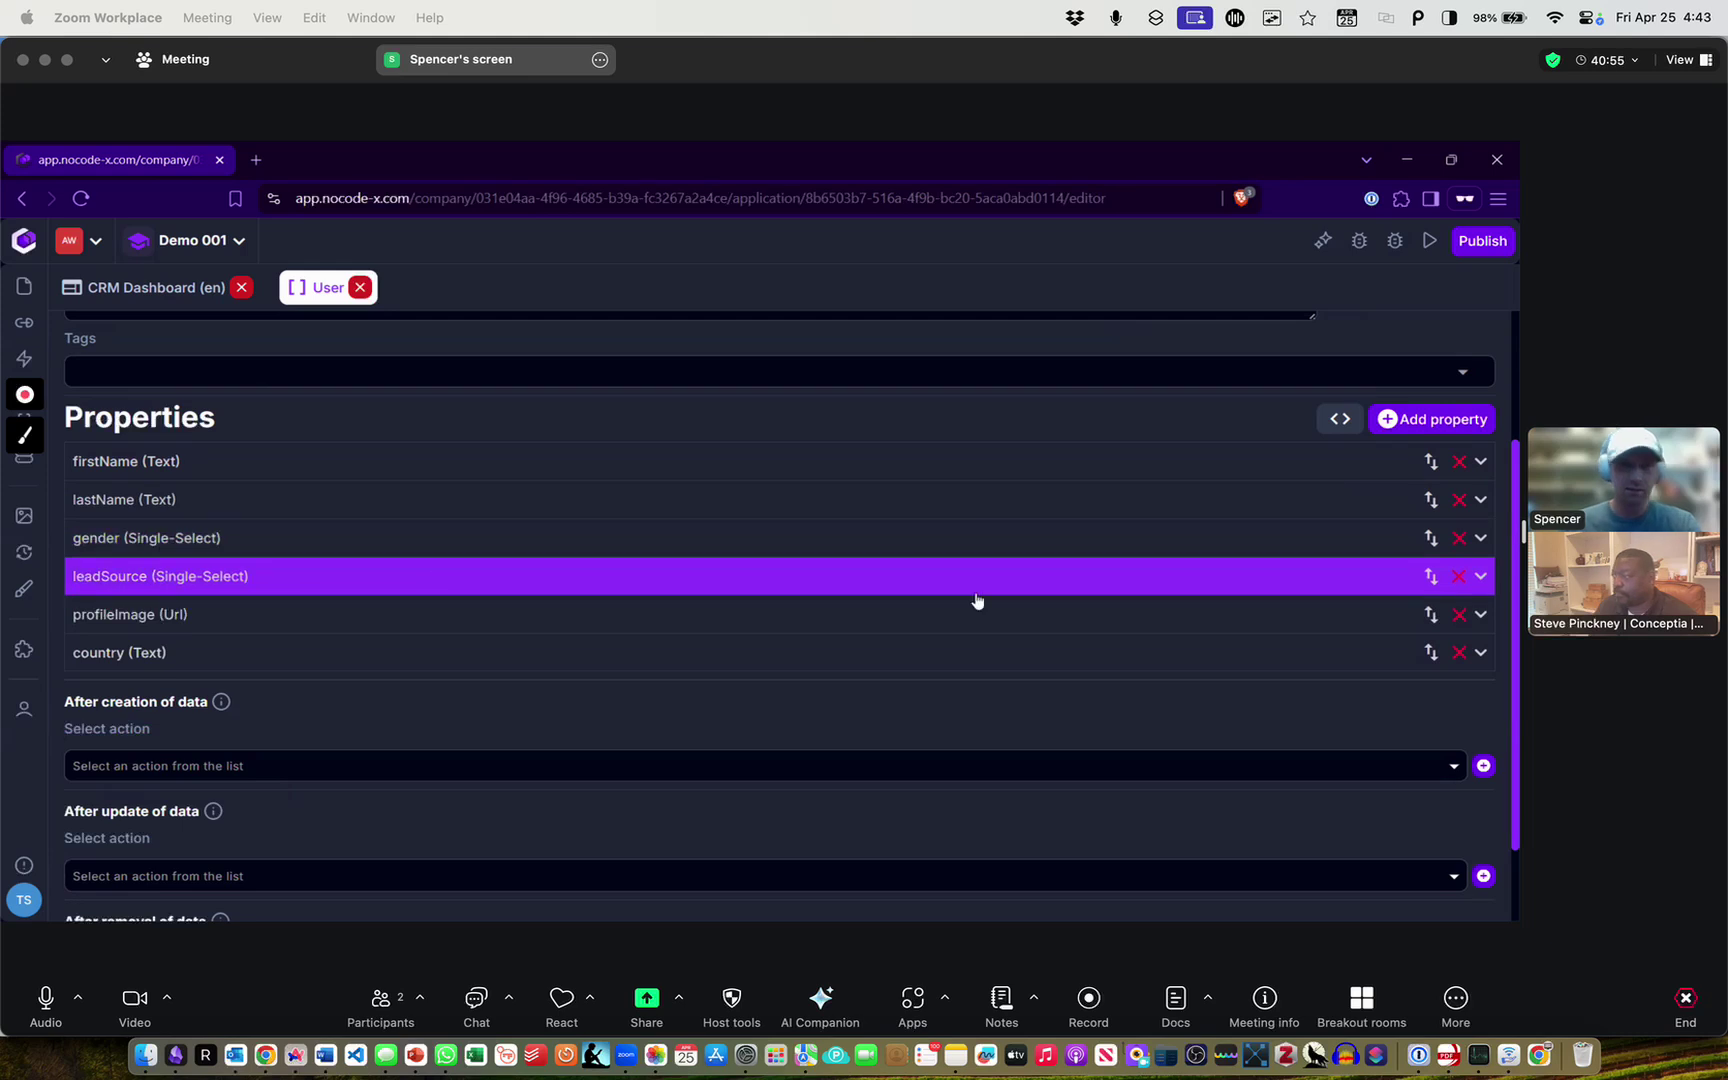
{"action": "left_click", "coordinate": [1460, 541]}
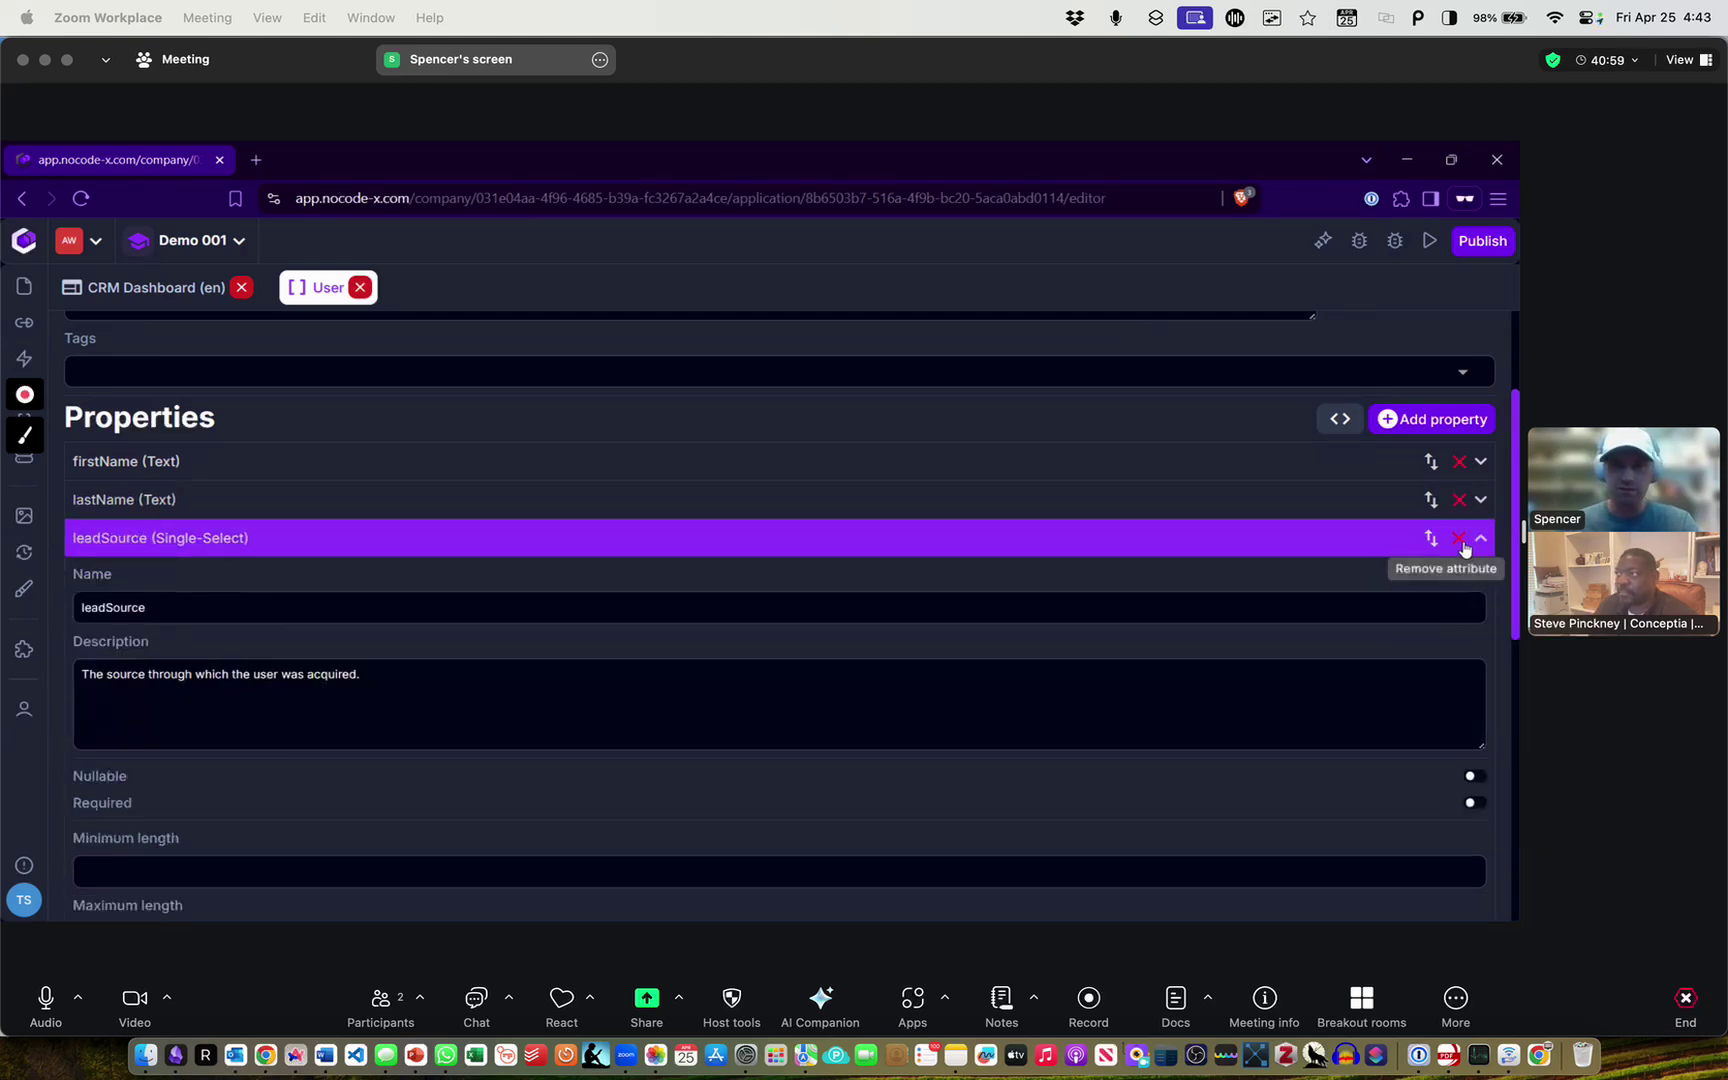
{"action": "left_click", "coordinate": [1460, 540]}
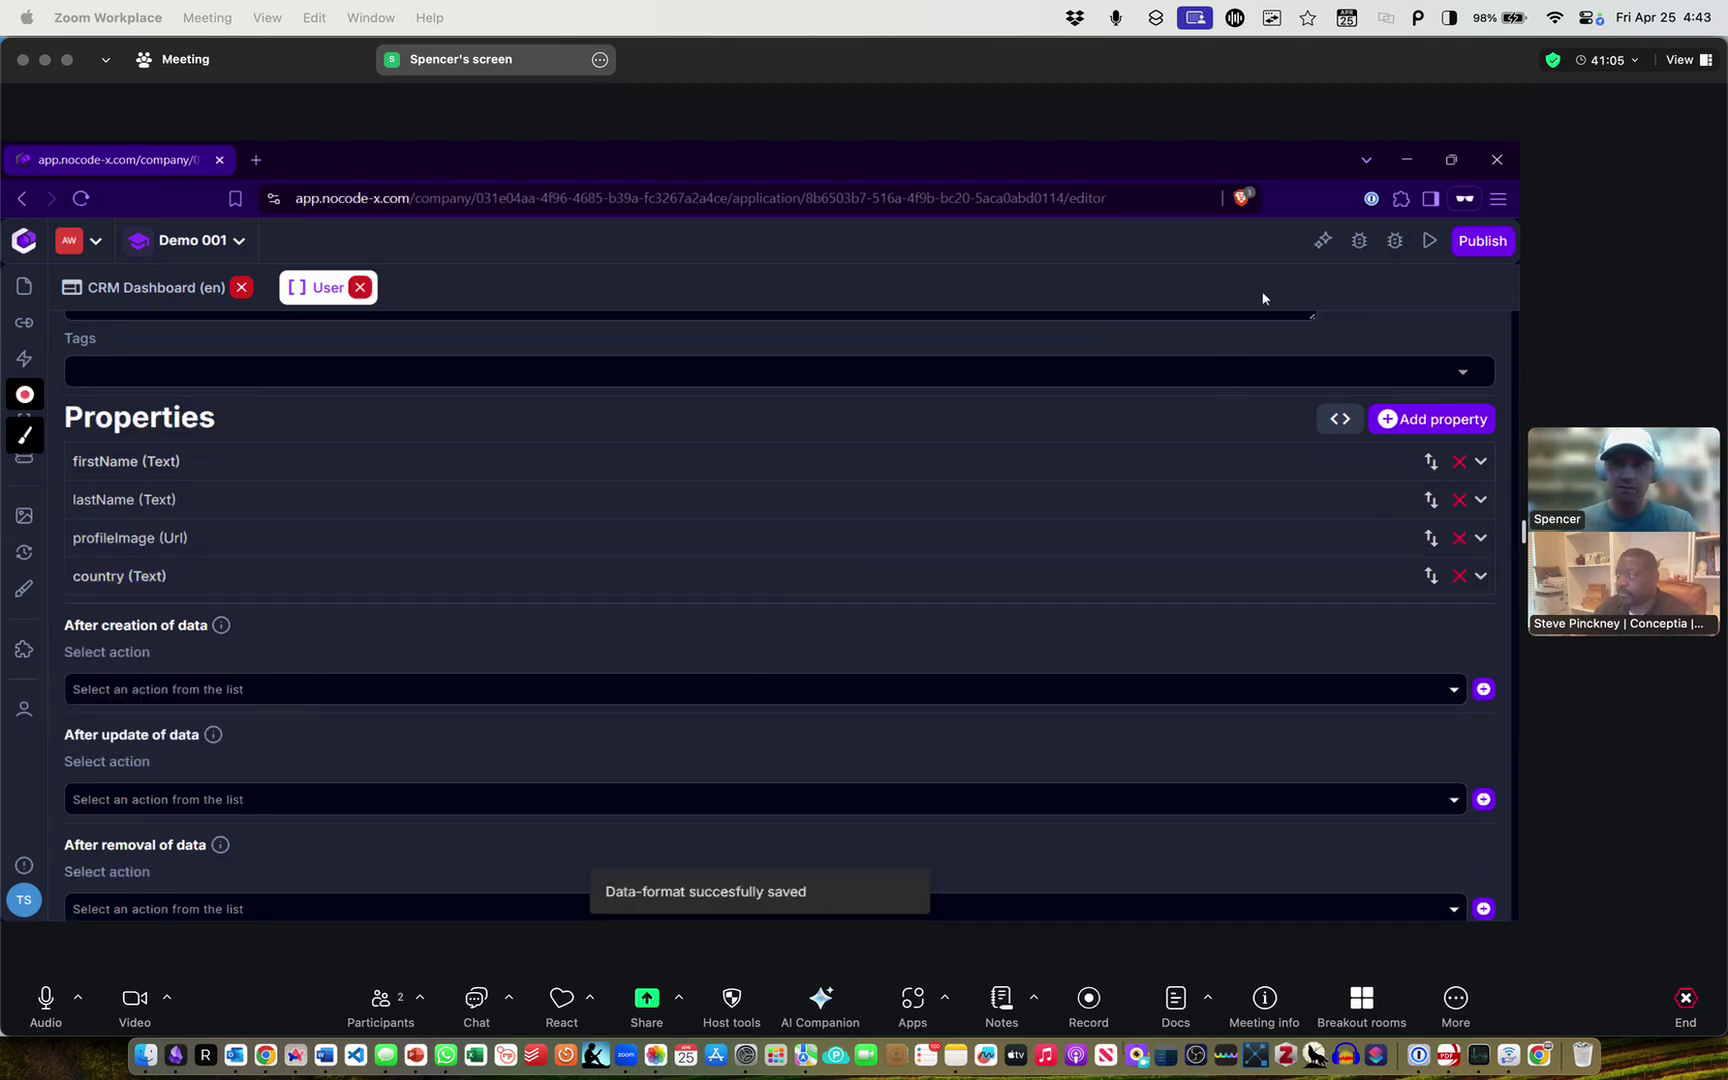
Add a new property named gender of type Text to the User data-format
{"action": "left_click", "coordinate": [1432, 419]}
{"action": "type", "text": "gender"}
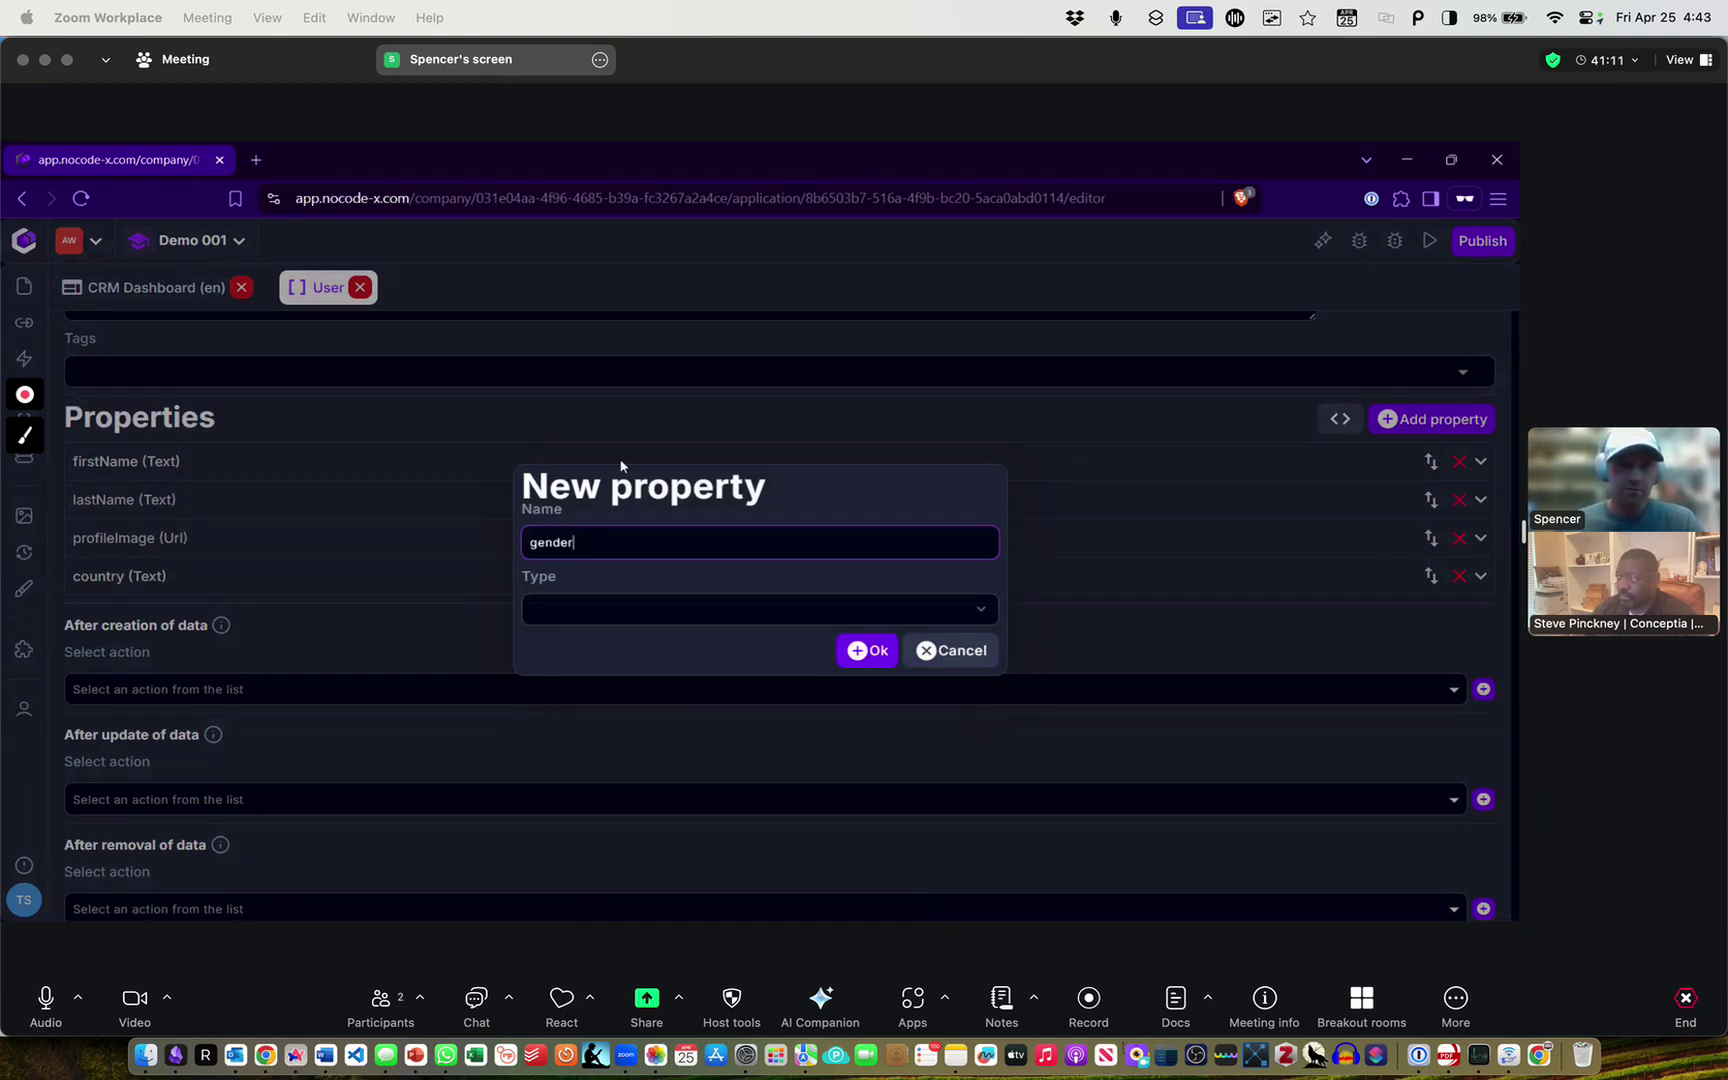
{"action": "left_click", "coordinate": [657, 612]}
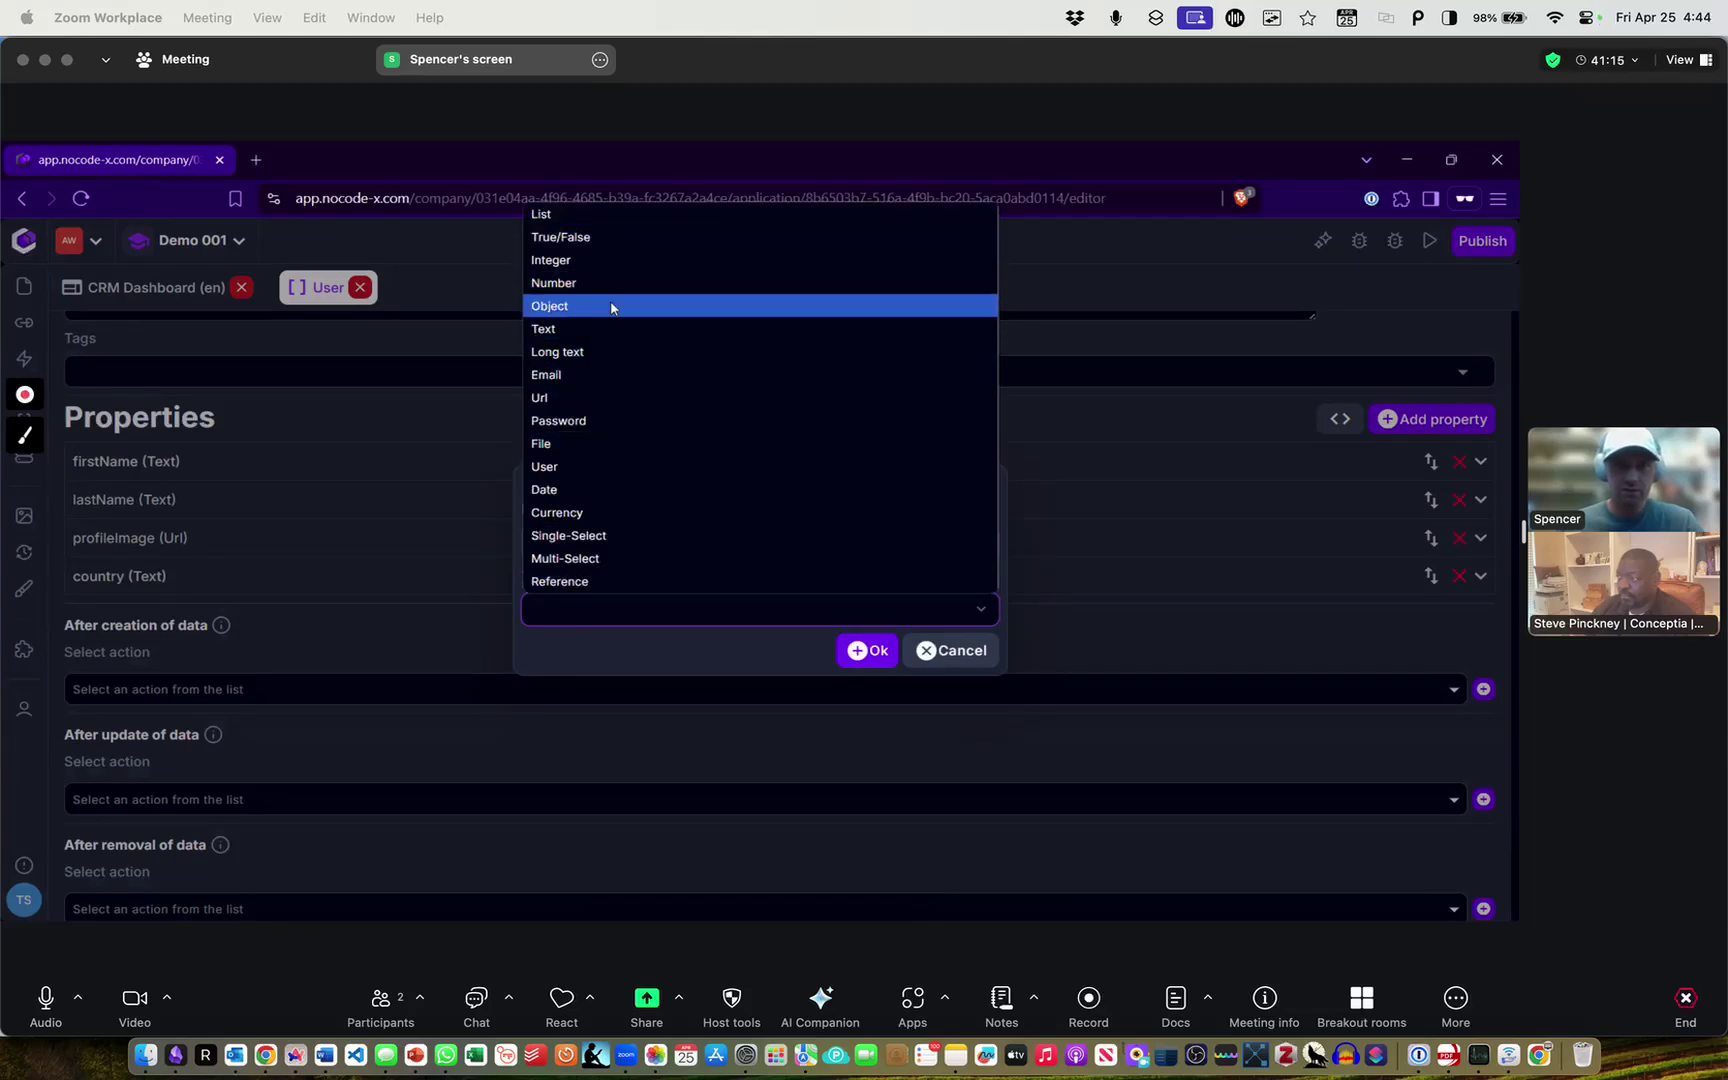
{"action": "left_click", "coordinate": [625, 332]}
{"action": "left_click", "coordinate": [869, 652]}
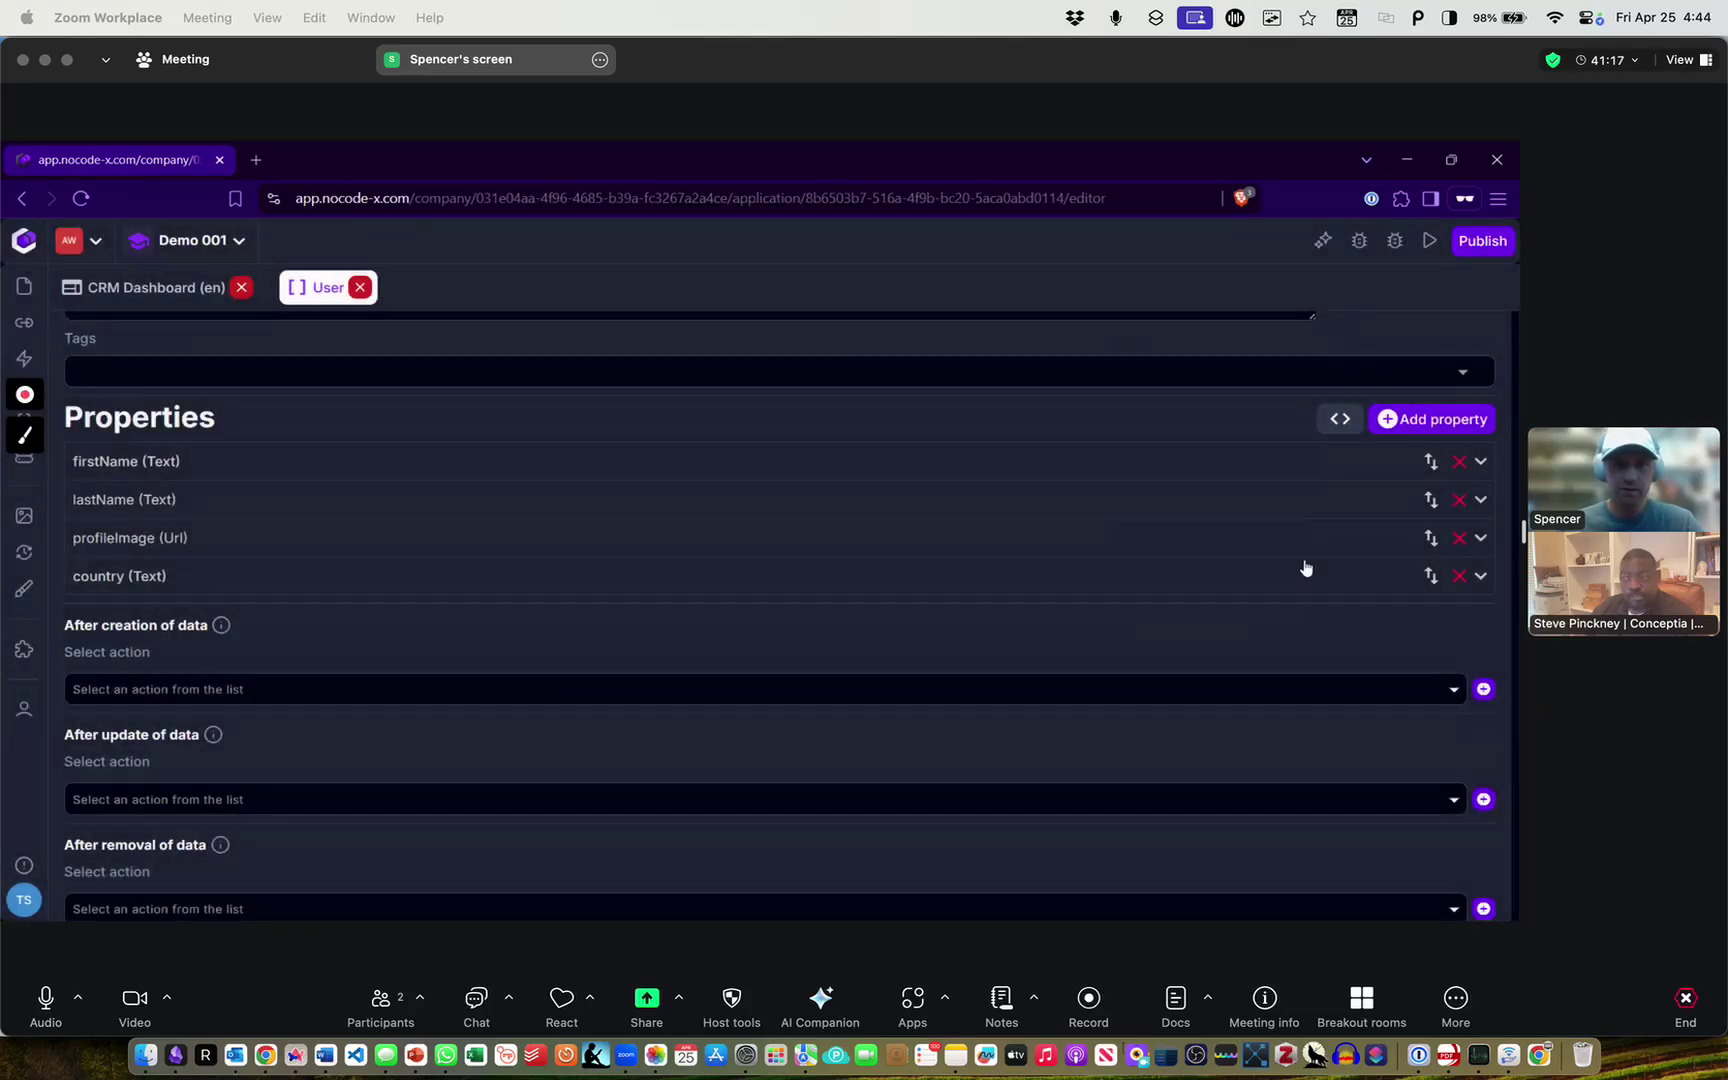
Add a new property named leadSource of type Text to the User data-format
{"action": "left_click", "coordinate": [1413, 428]}
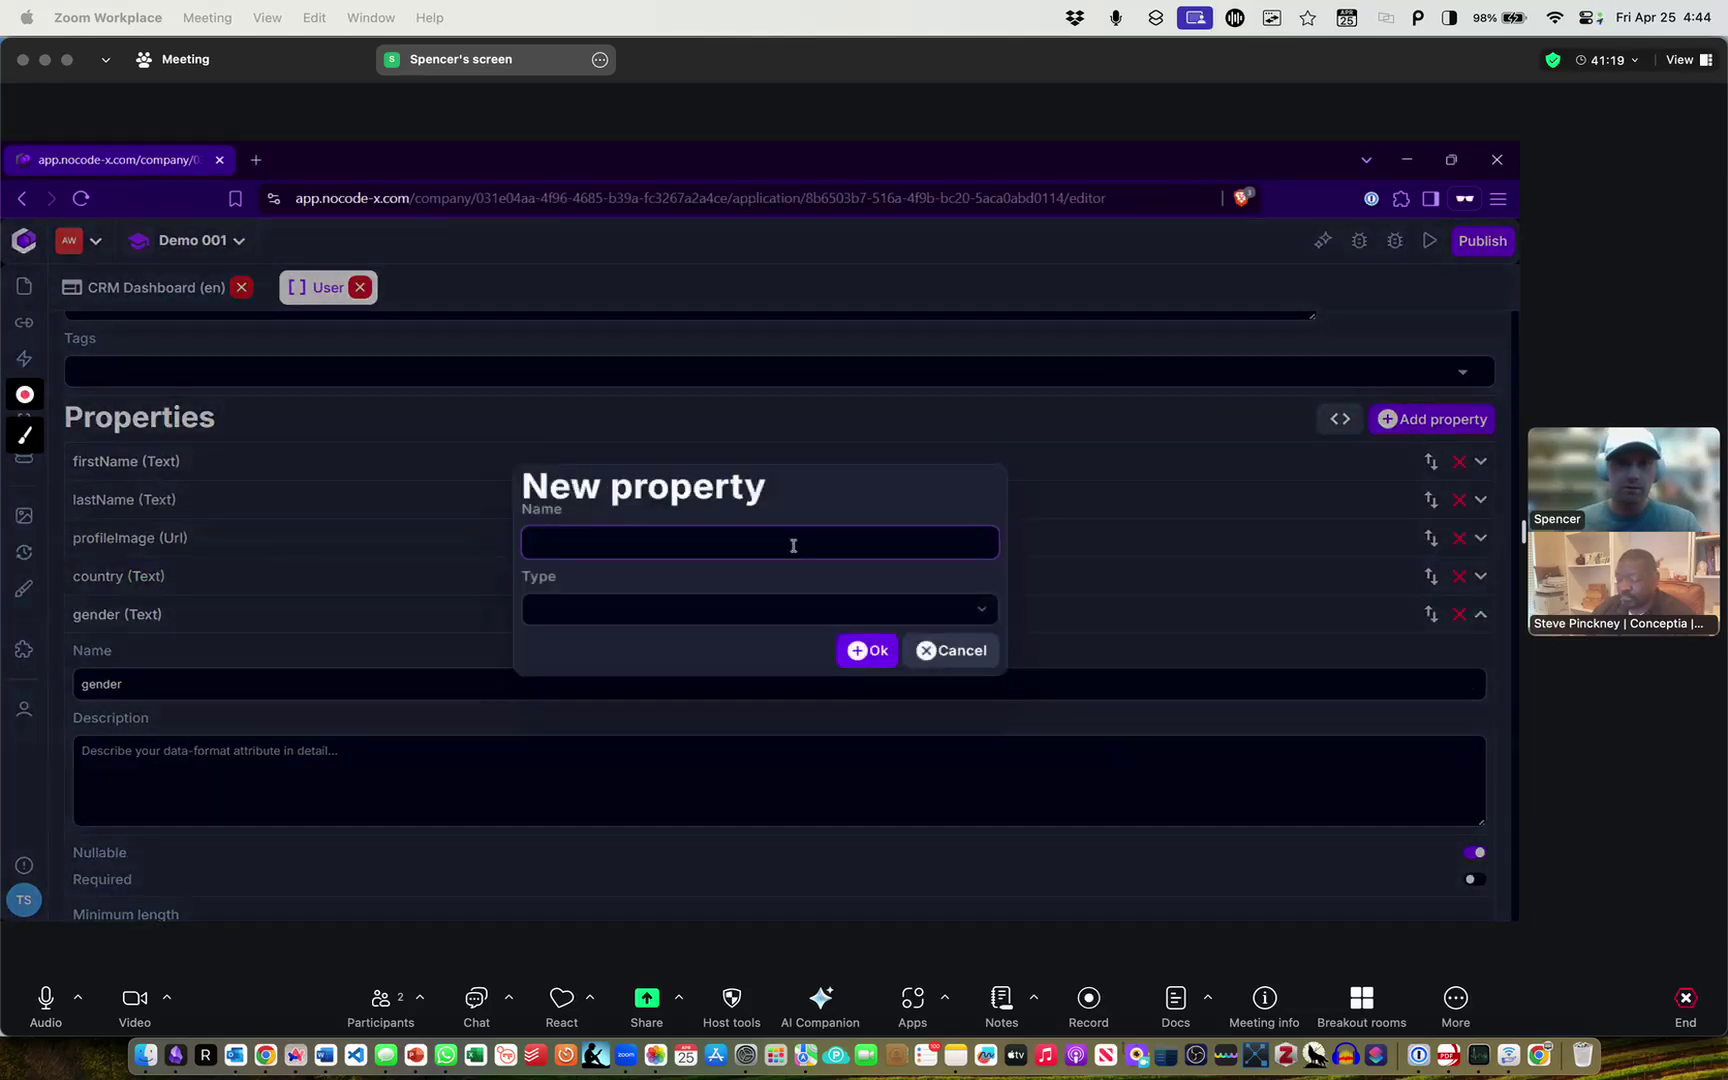
{"action": "type", "text": "leadSource"}
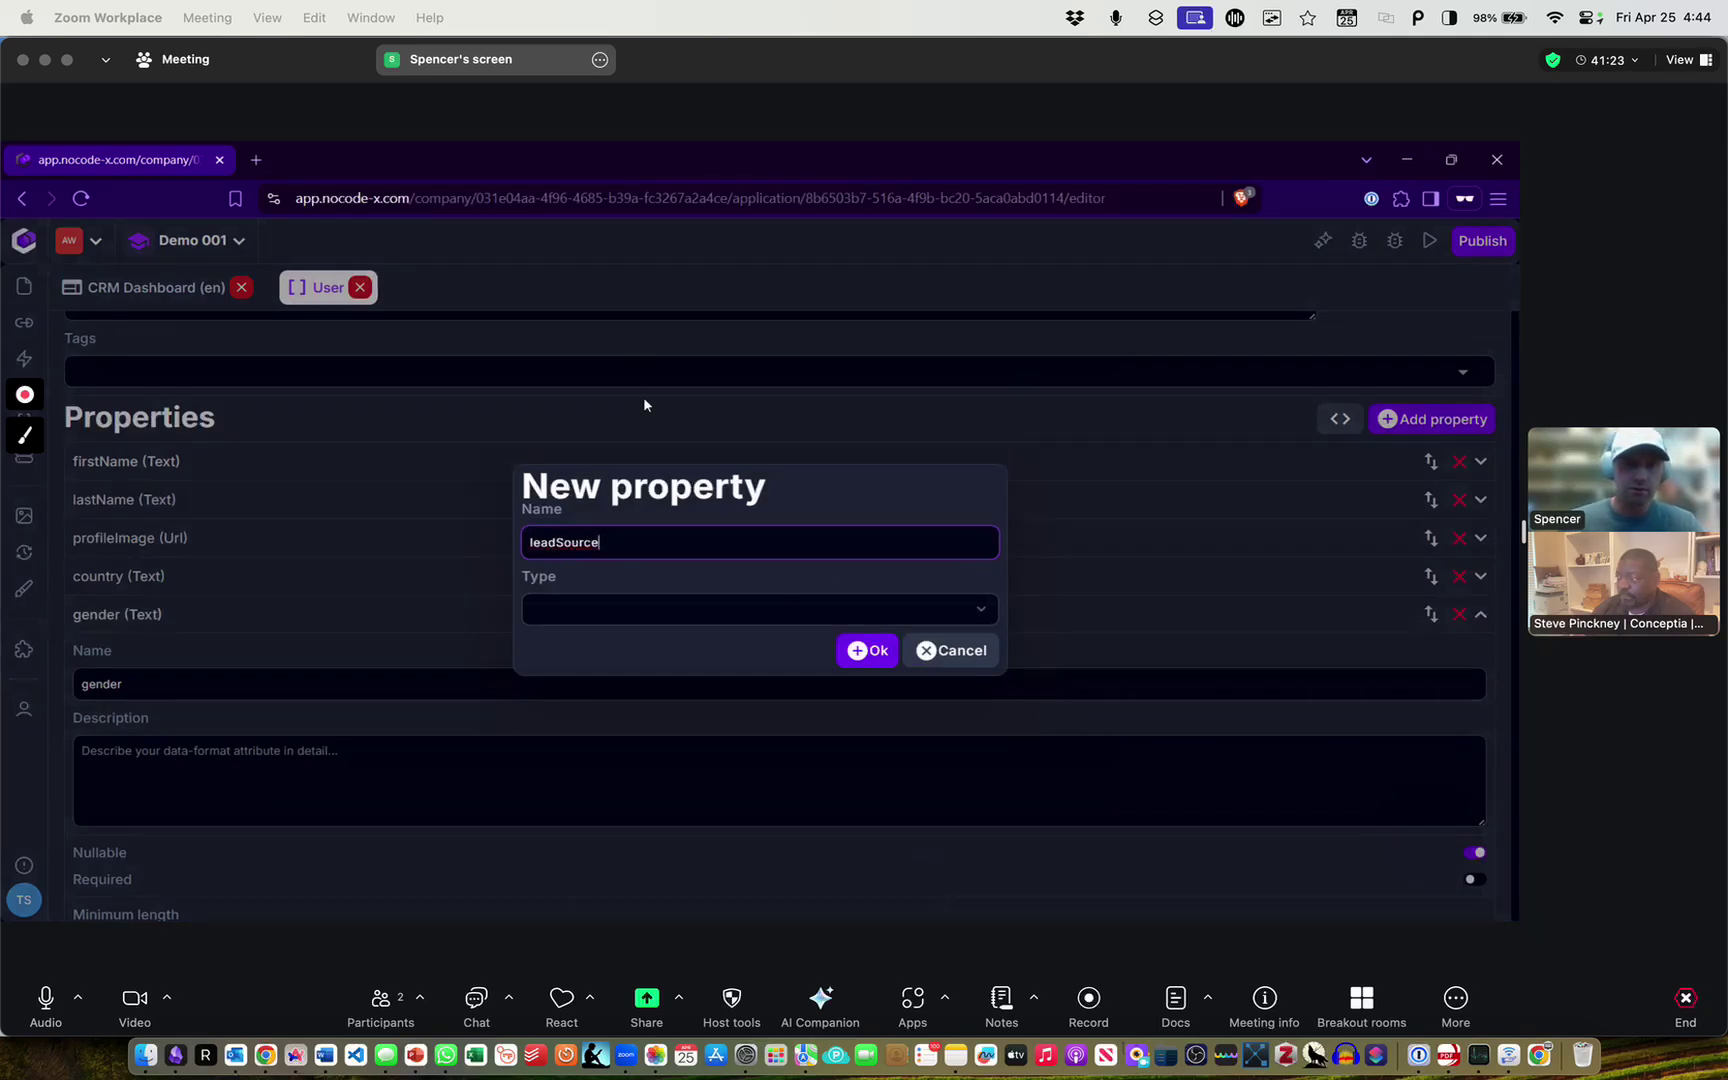
{"action": "left_click", "coordinate": [799, 608]}
{"action": "left_click", "coordinate": [628, 334]}
{"action": "left_click", "coordinate": [868, 652]}
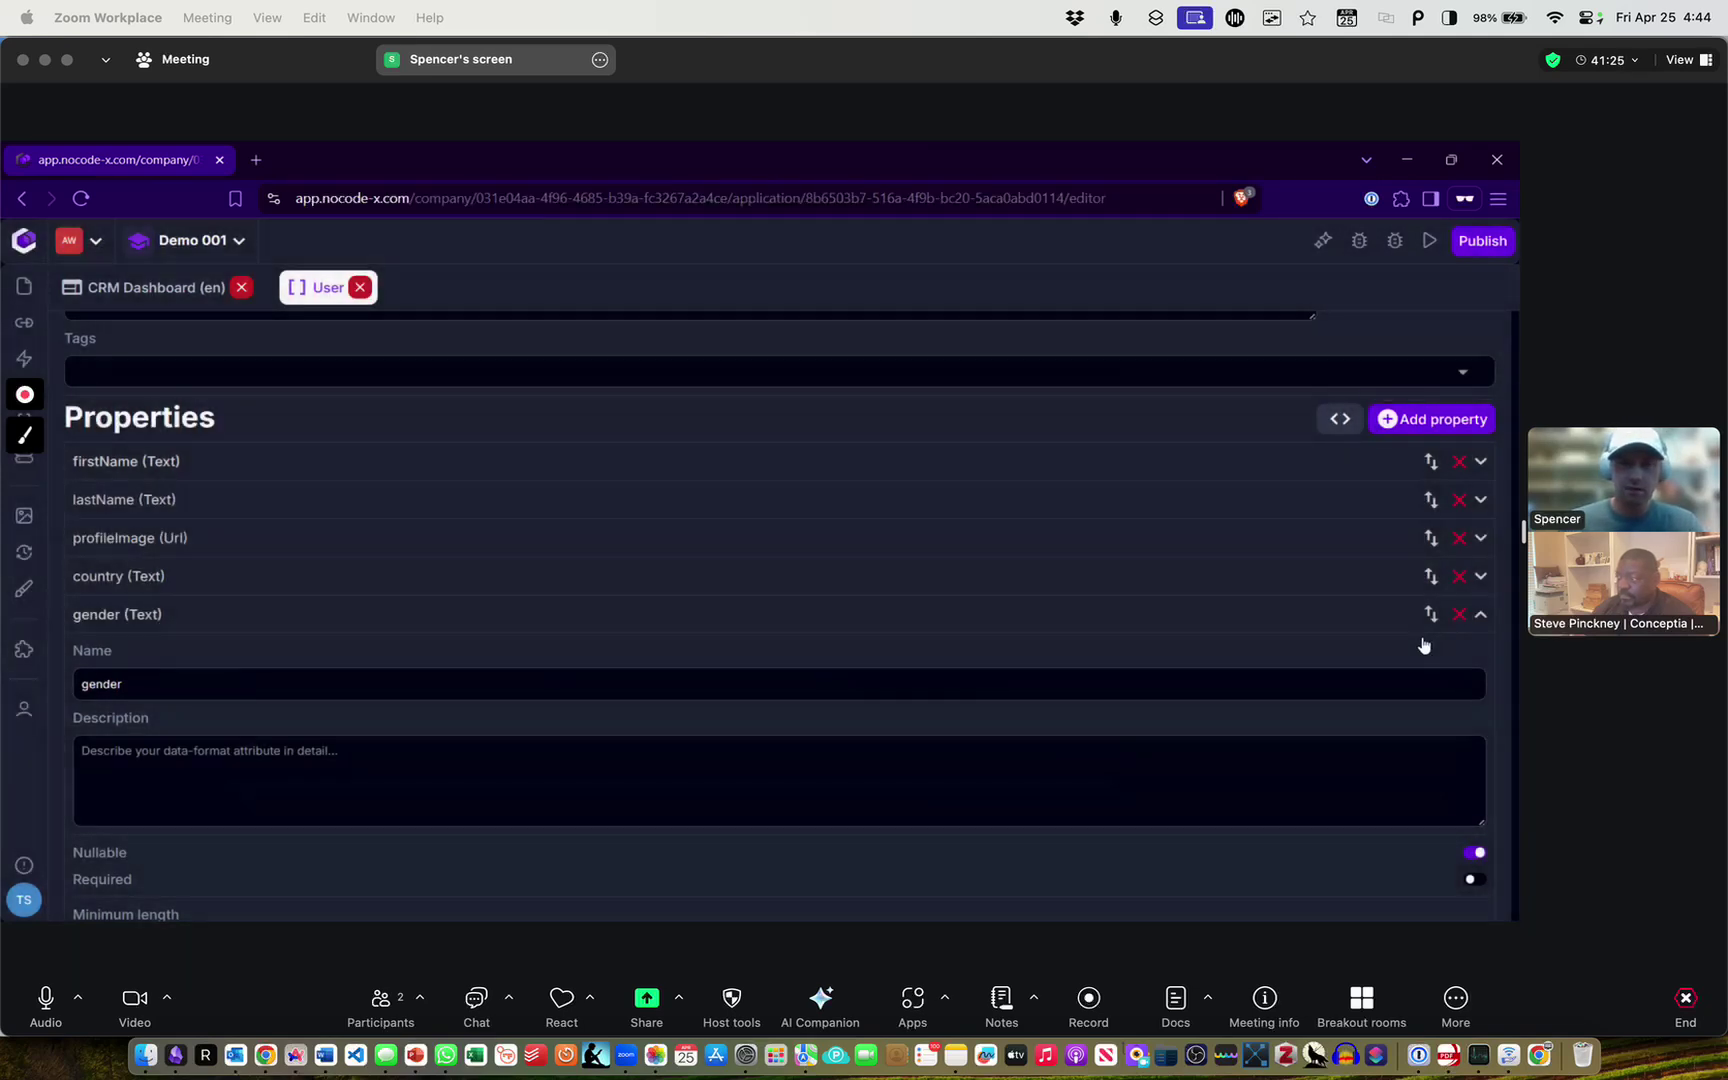
Collapse the gender property, examine the country property's settings and enum values, and review the full list of User properties
{"action": "left_click", "coordinate": [858, 608]}
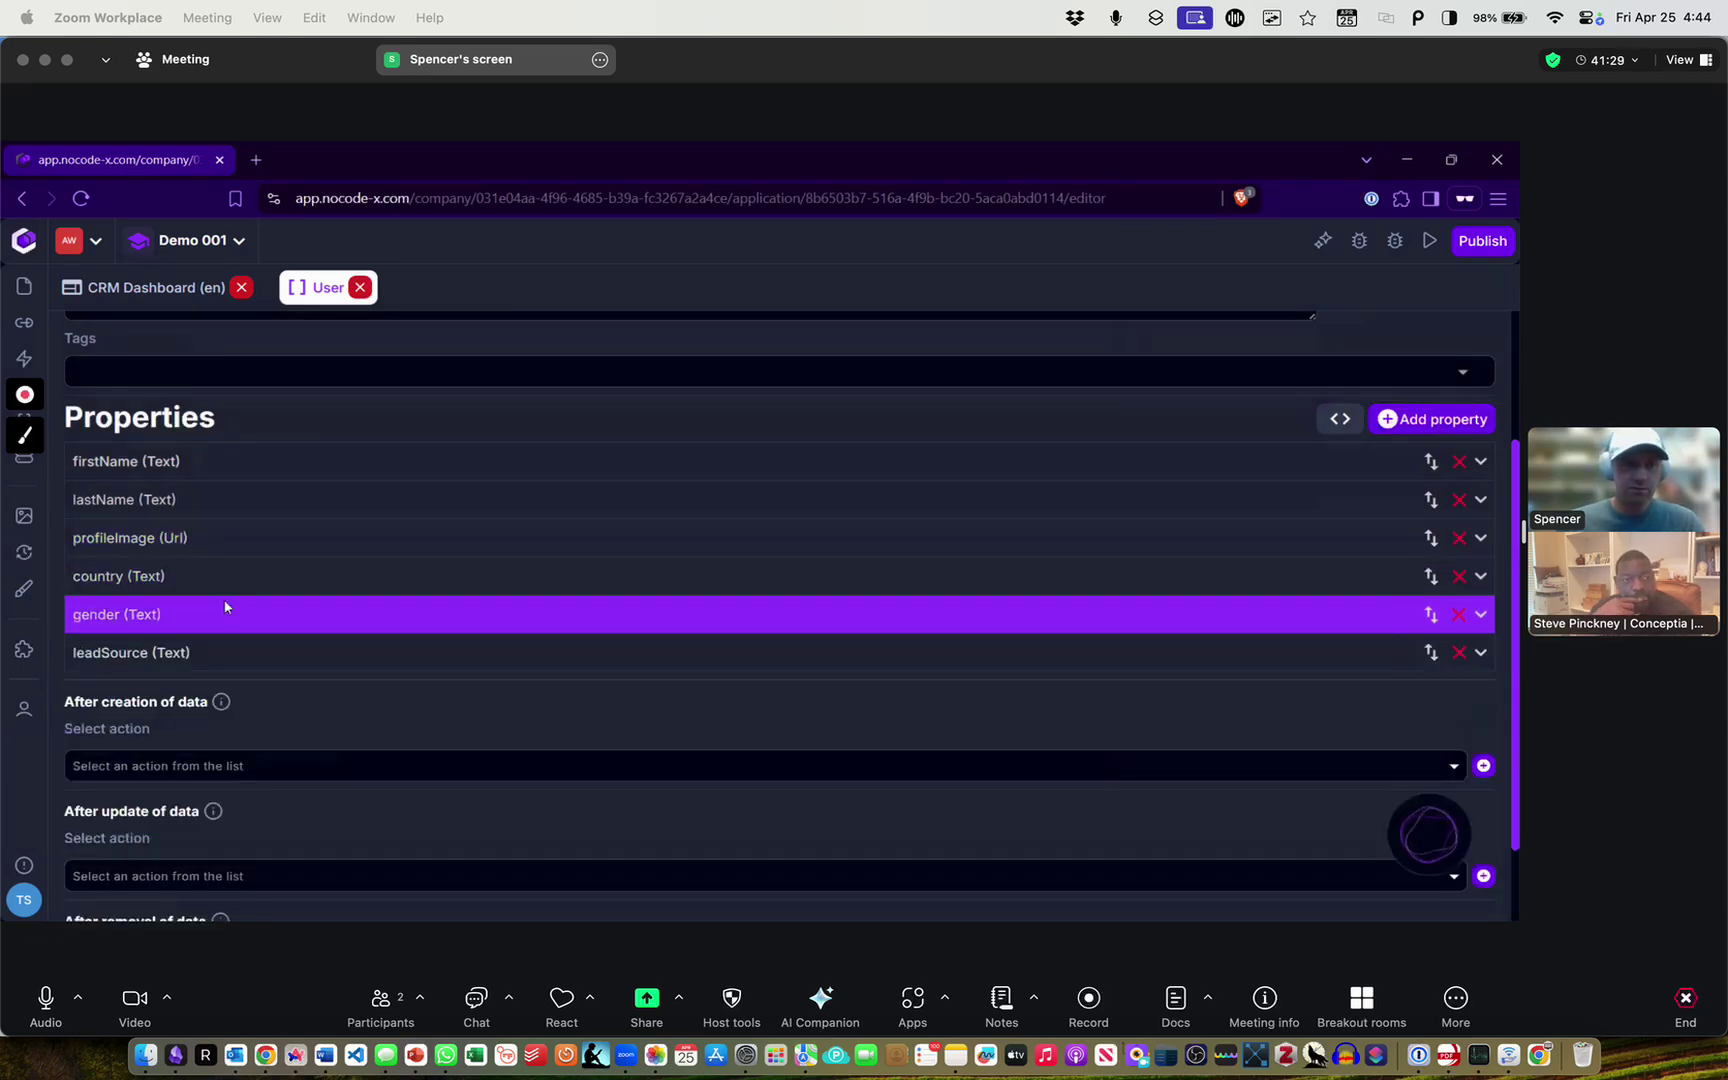
{"action": "left_click", "coordinate": [130, 588]}
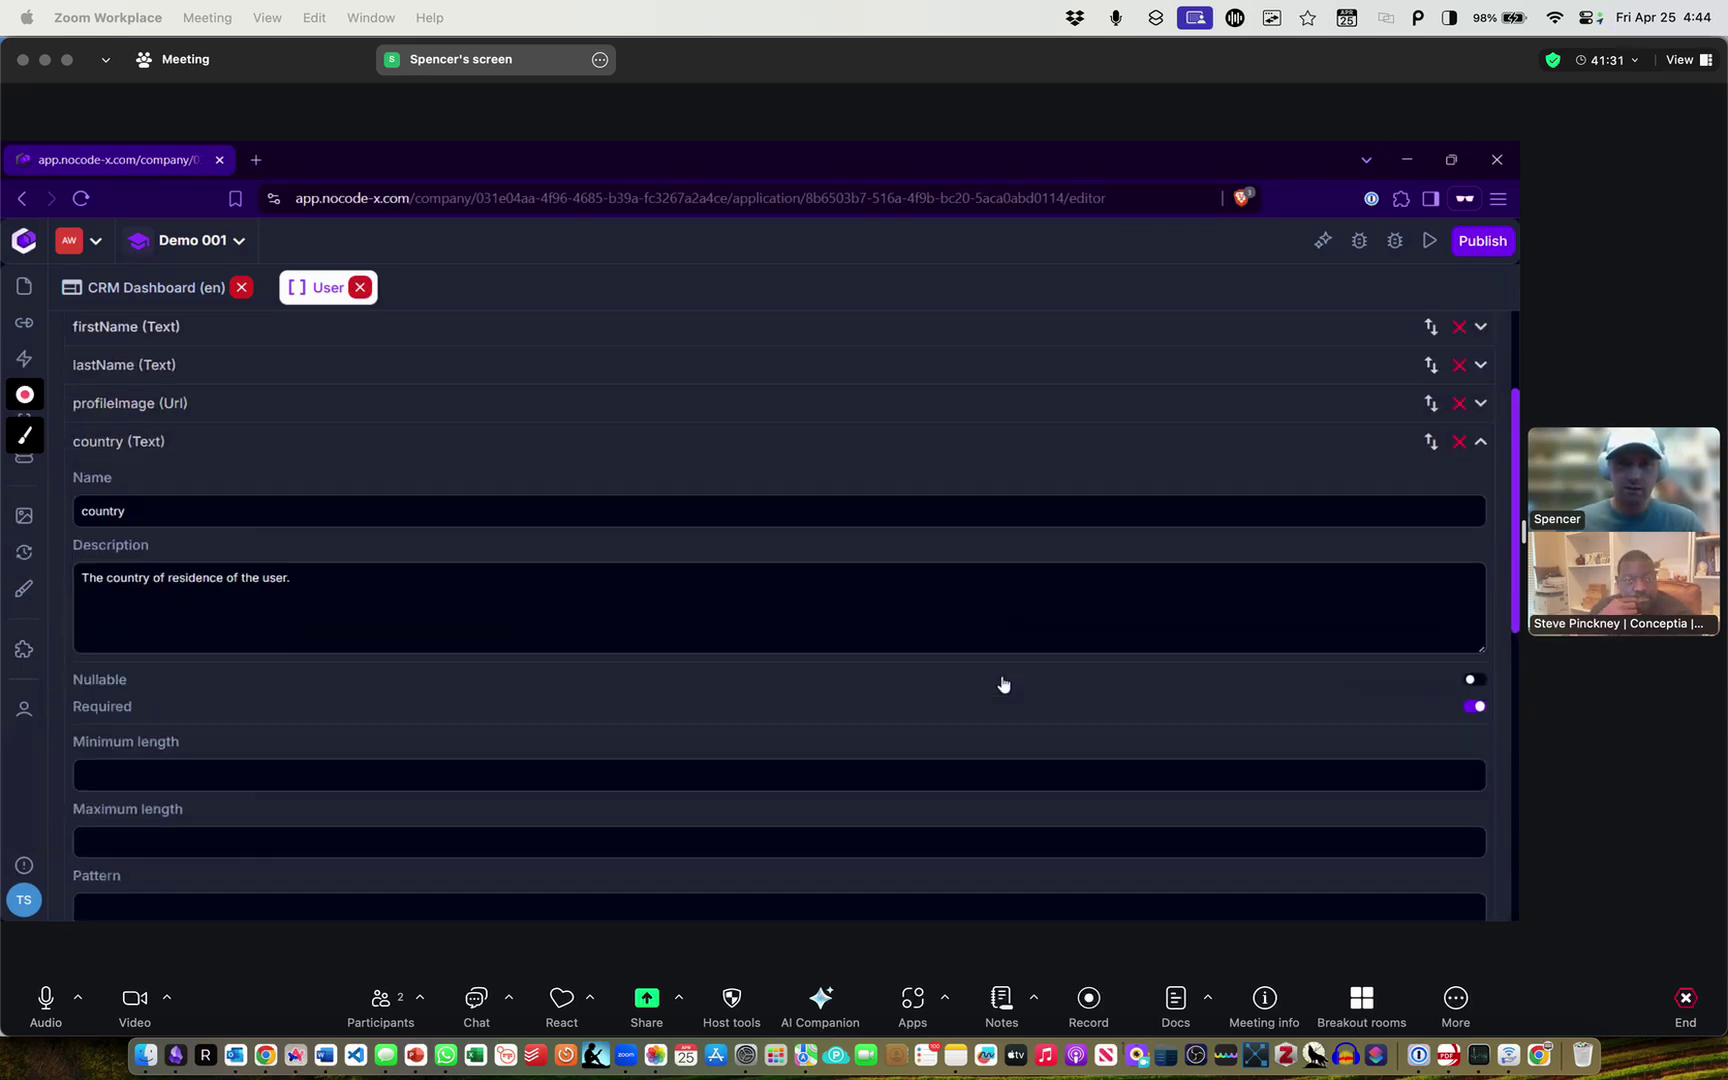
{"action": "scroll", "coordinate": [417, 636], "scroll_direction": "down", "scroll_amount": 5}
{"action": "scroll", "coordinate": [511, 502], "scroll_direction": "up", "scroll_amount": 5}
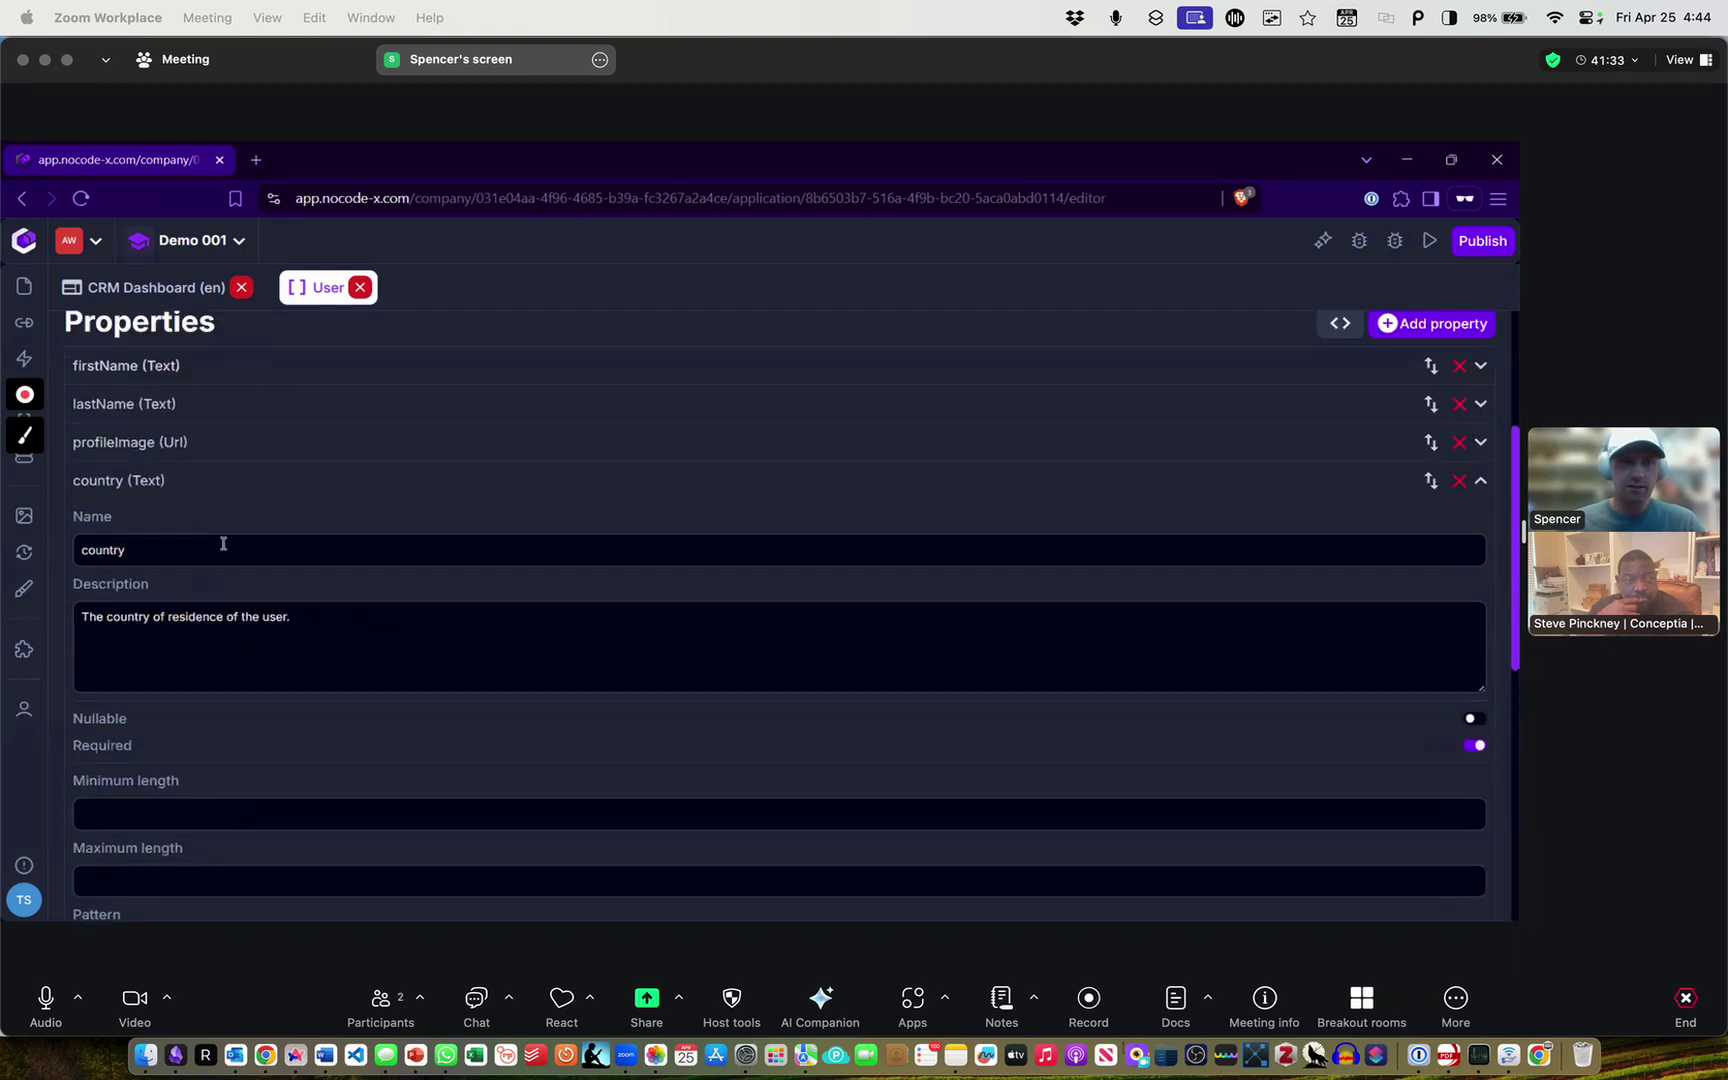
{"action": "scroll", "coordinate": [1053, 640], "scroll_direction": "down", "scroll_amount": 6}
{"action": "scroll", "coordinate": [1012, 621], "scroll_direction": "up", "scroll_amount": 3}
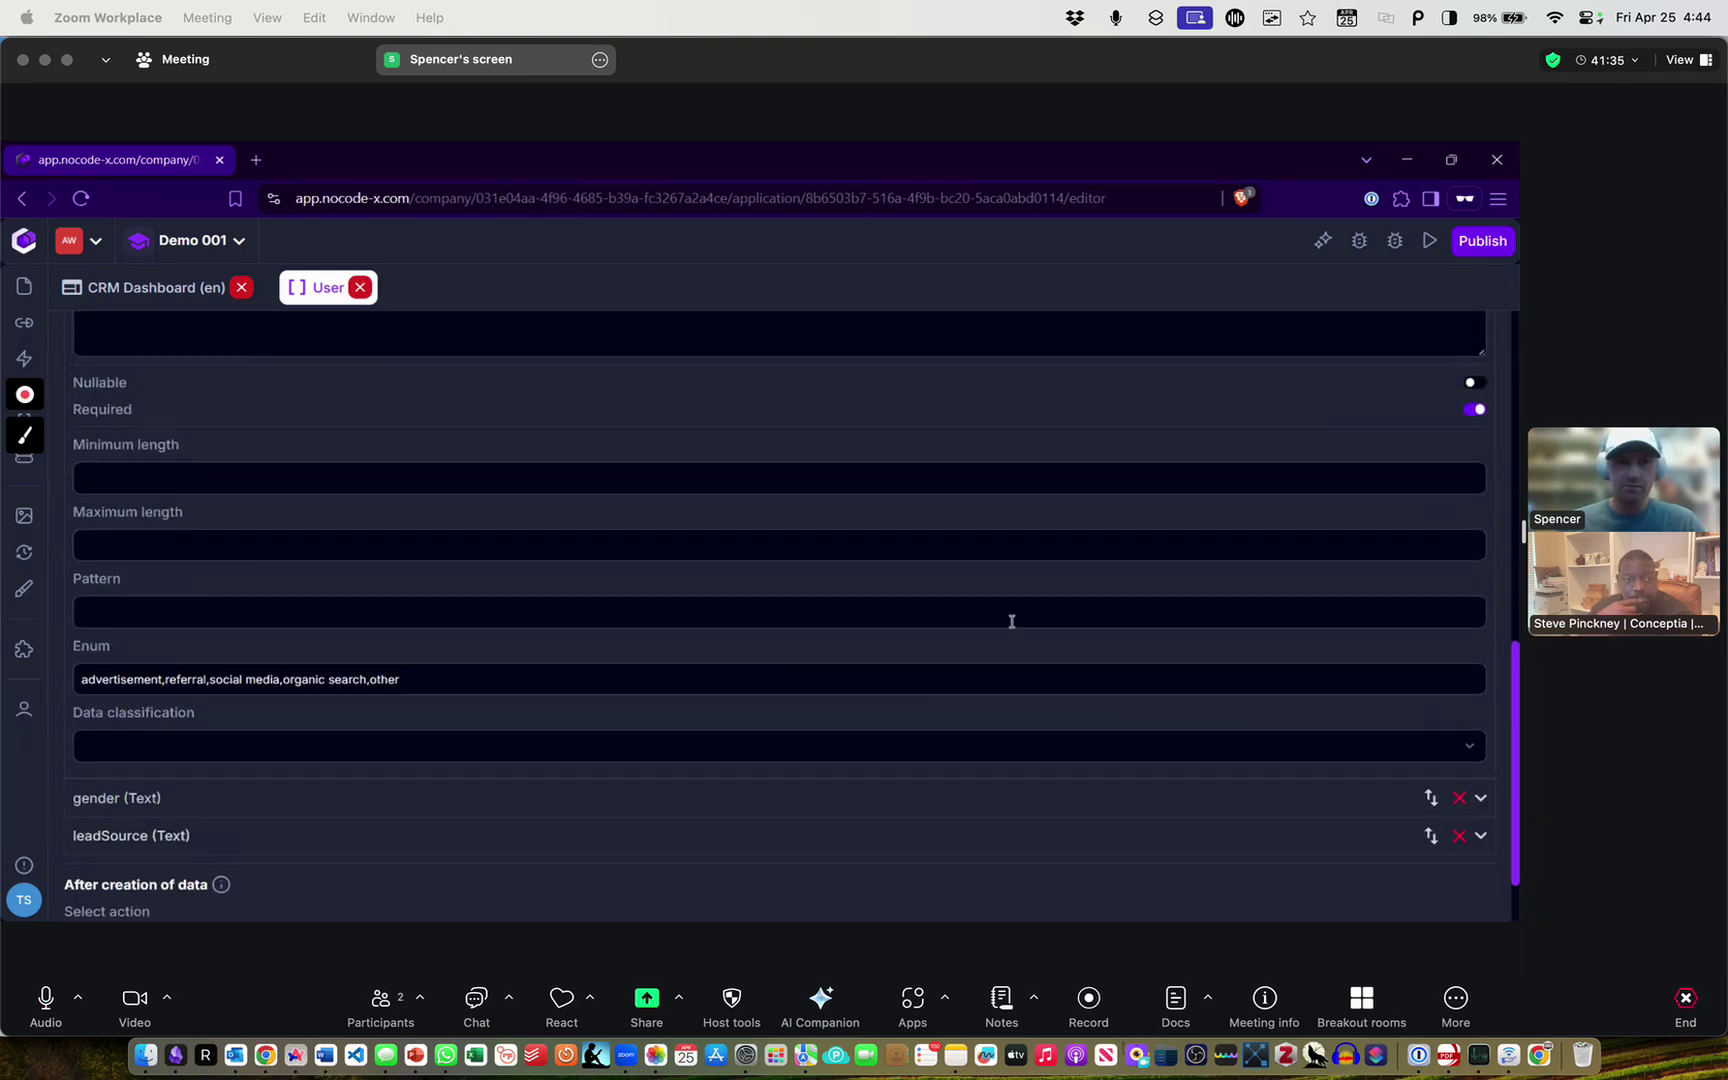
{"action": "scroll", "coordinate": [1012, 621], "scroll_direction": "up", "scroll_amount": 8}
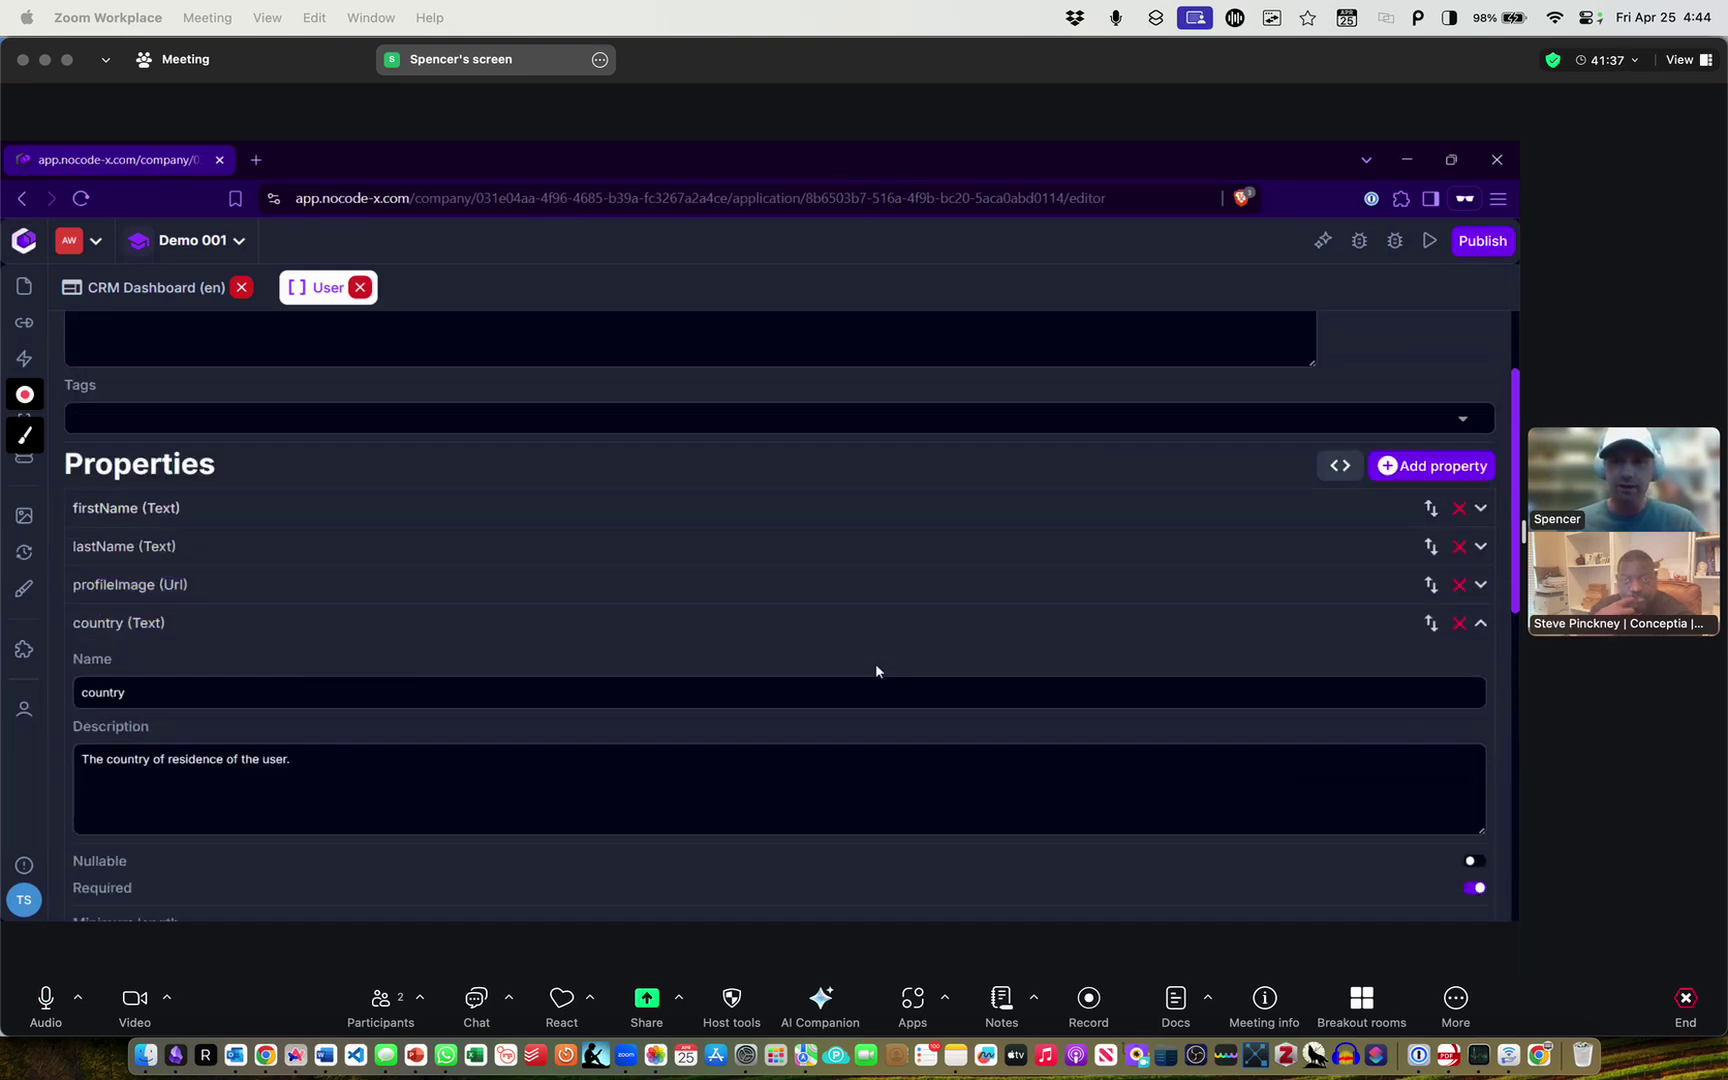
{"action": "left_click", "coordinate": [995, 634]}
{"action": "scroll", "coordinate": [764, 528], "scroll_direction": "down", "scroll_amount": 3}
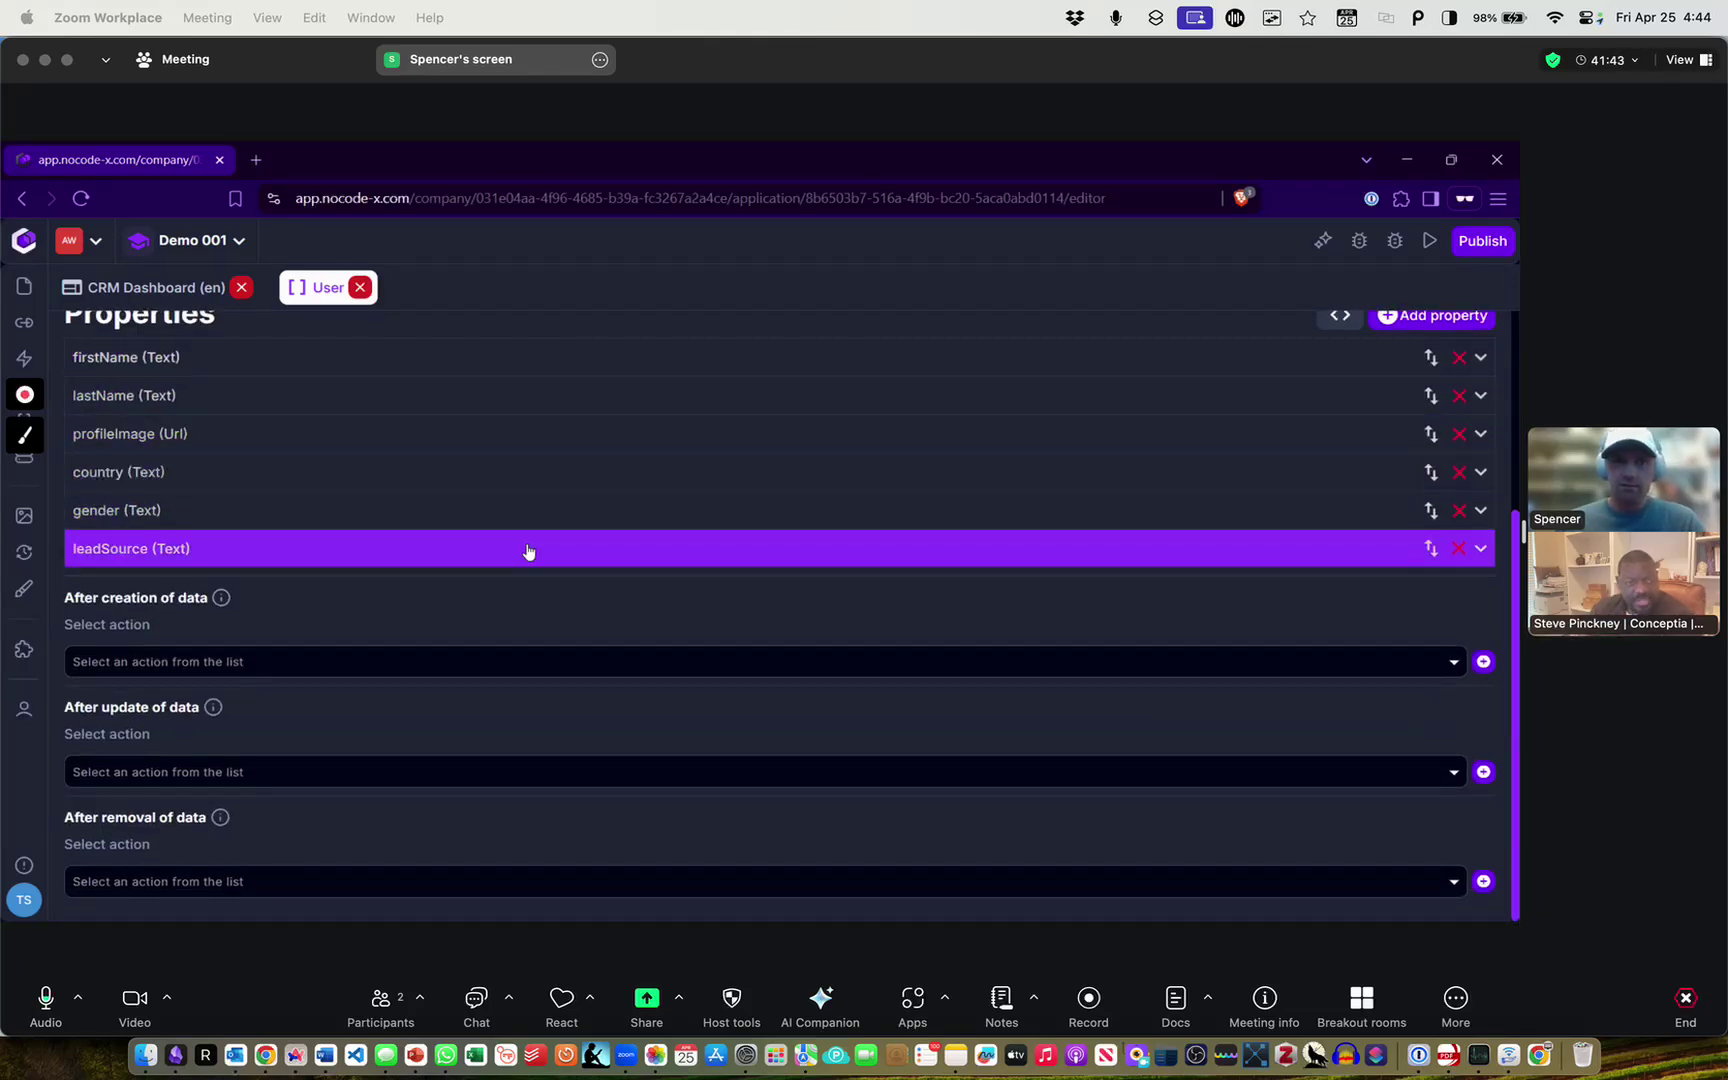
{"action": "mouse_move", "coordinate": [274, 679]}
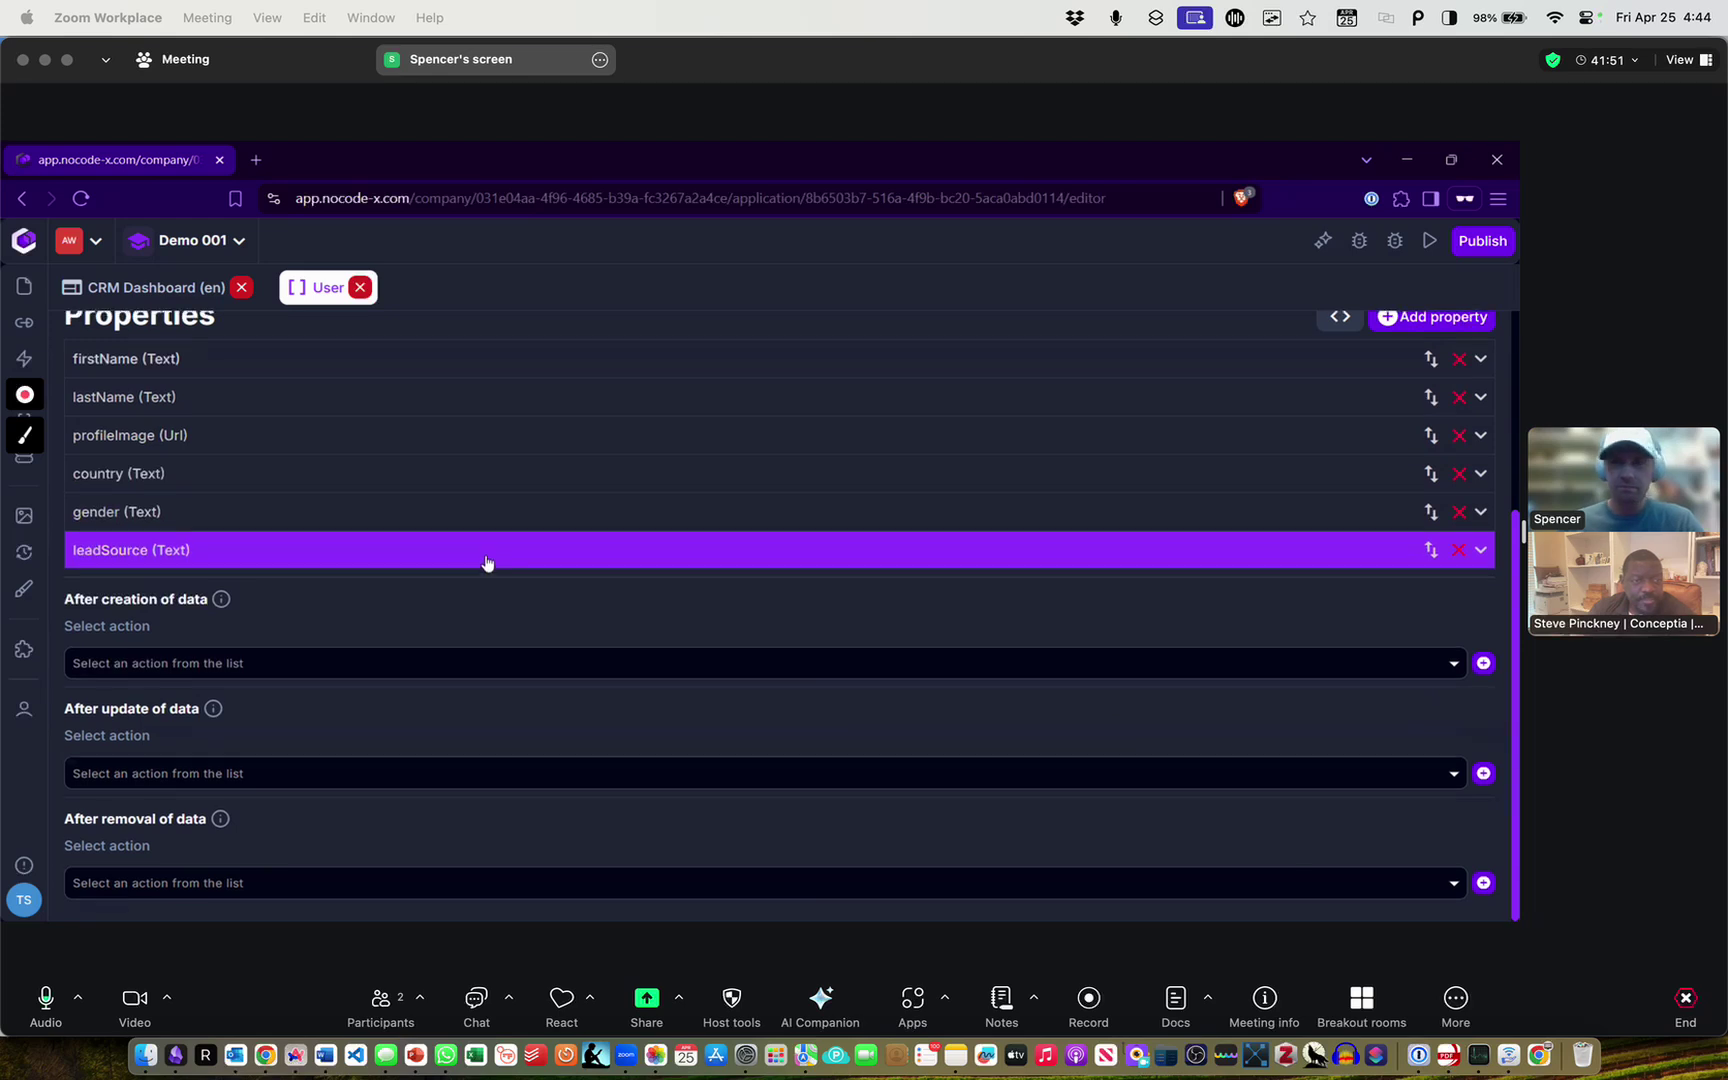
{"action": "scroll", "coordinate": [486, 563], "scroll_direction": "up", "scroll_amount": 3}
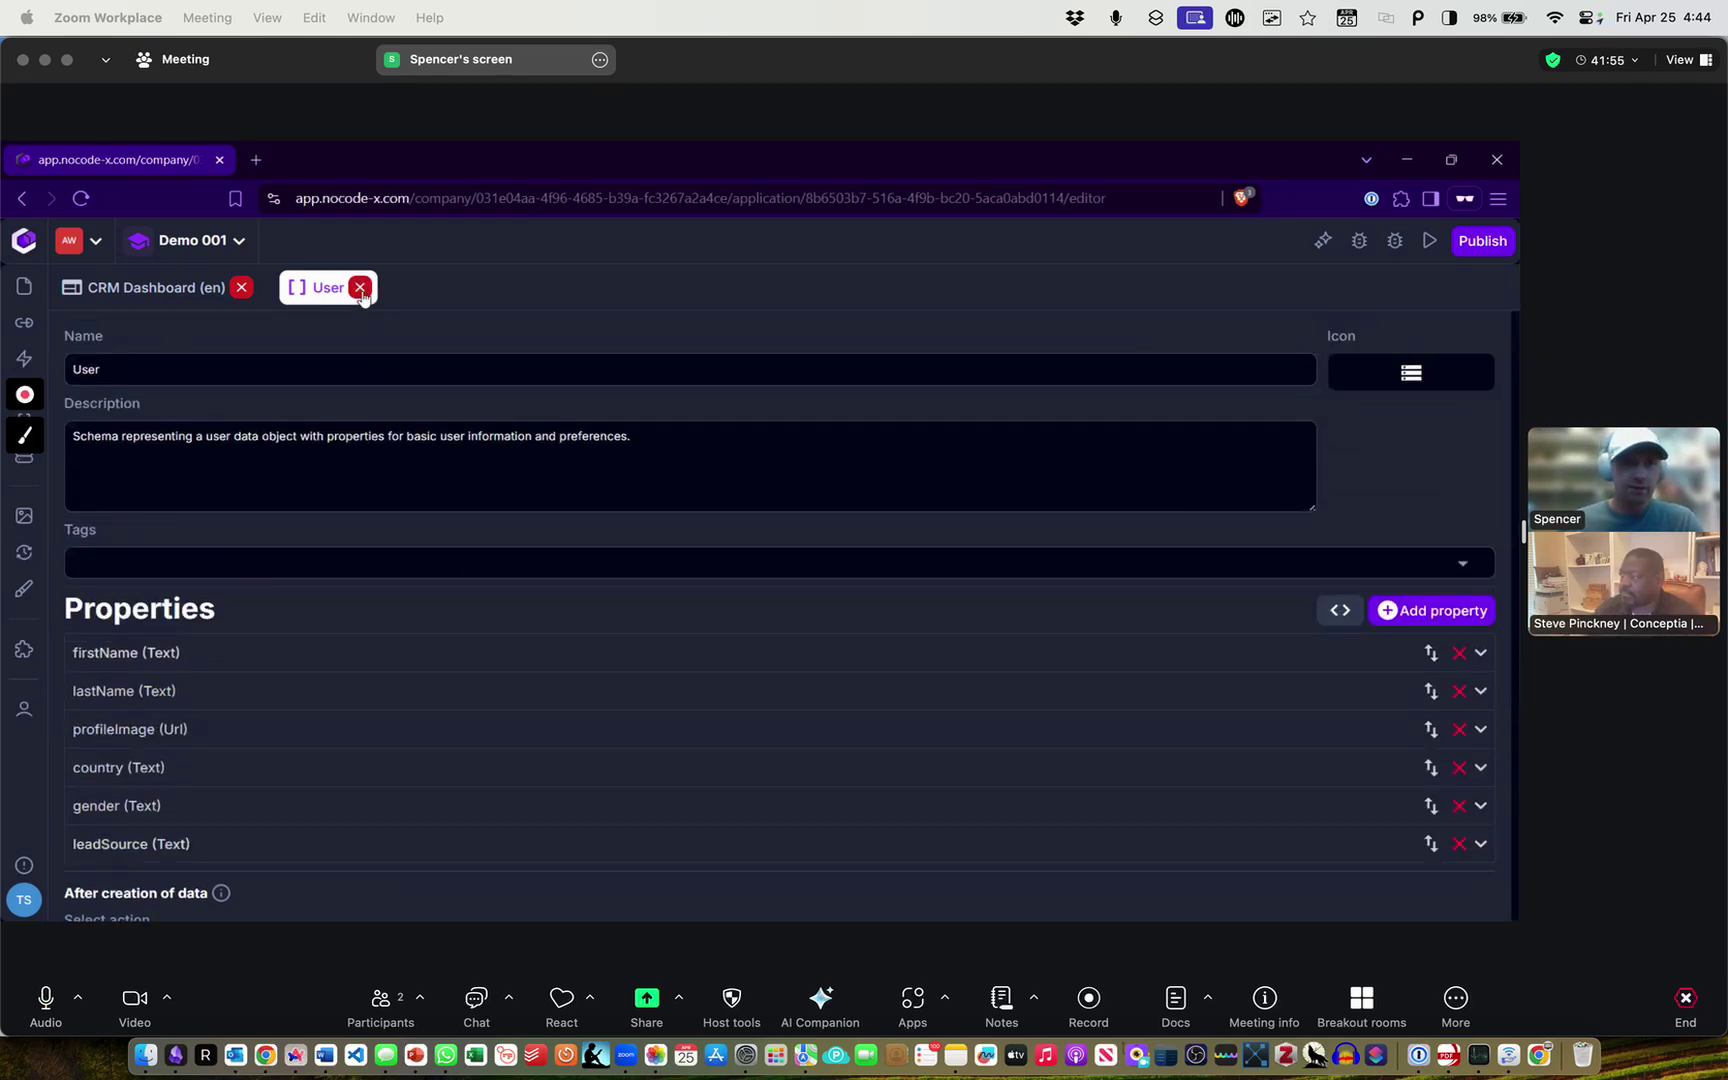
{"action": "scroll", "coordinate": [532, 350], "scroll_direction": "down", "scroll_amount": 3}
{"action": "scroll", "coordinate": [328, 501], "scroll_direction": "up", "scroll_amount": 1}
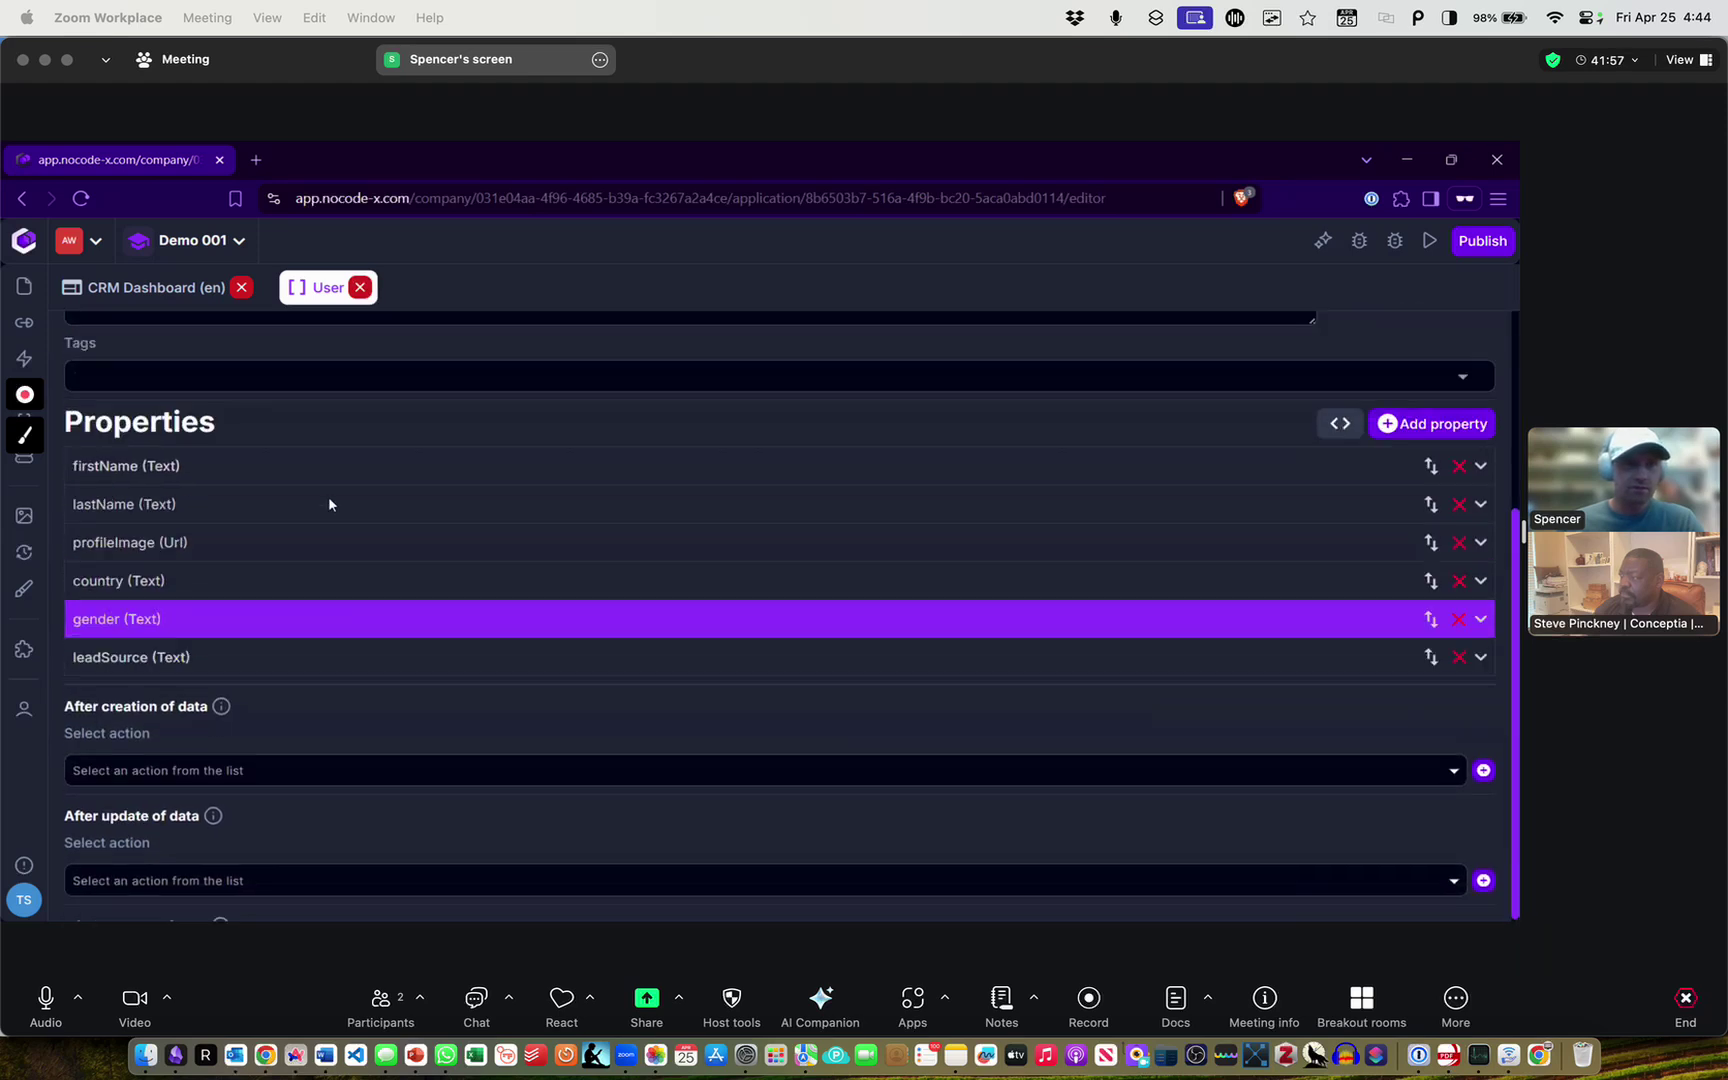
{"action": "scroll", "coordinate": [352, 542], "scroll_direction": "up", "scroll_amount": 3}
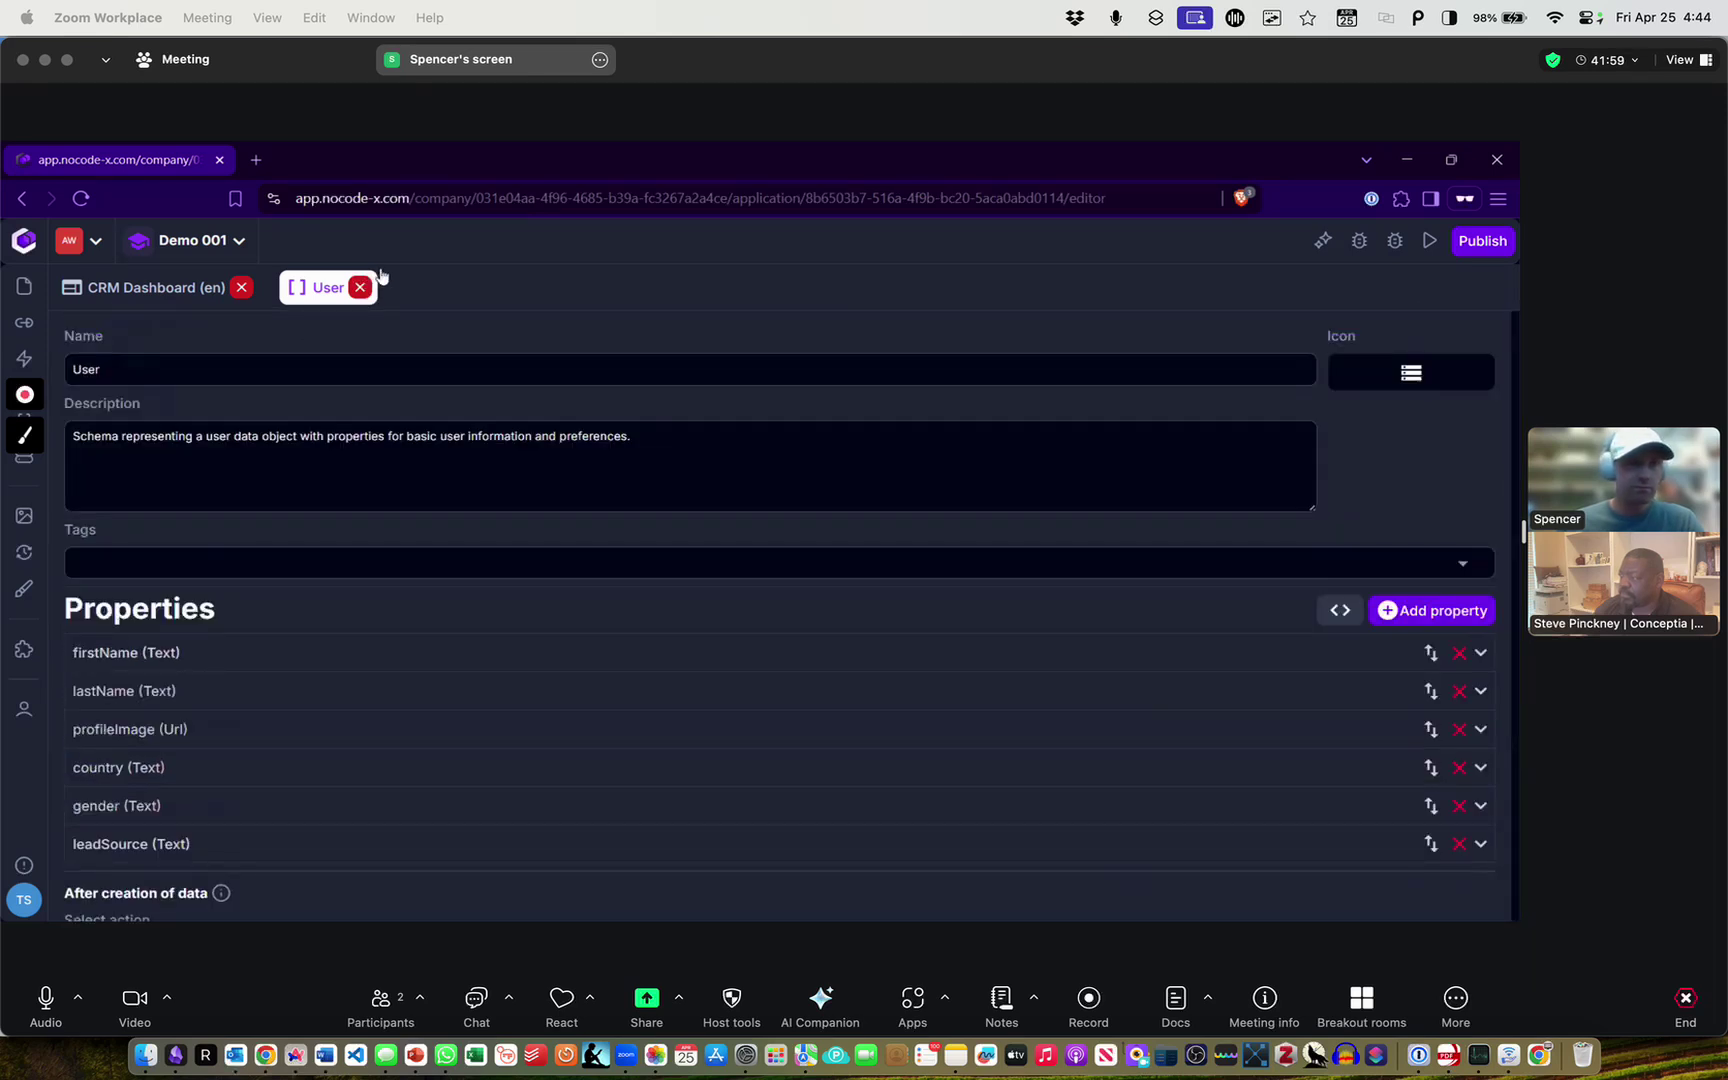
Start creating data as test data for a data format and open the choice of data-formats
{"action": "left_click", "coordinate": [24, 460]}
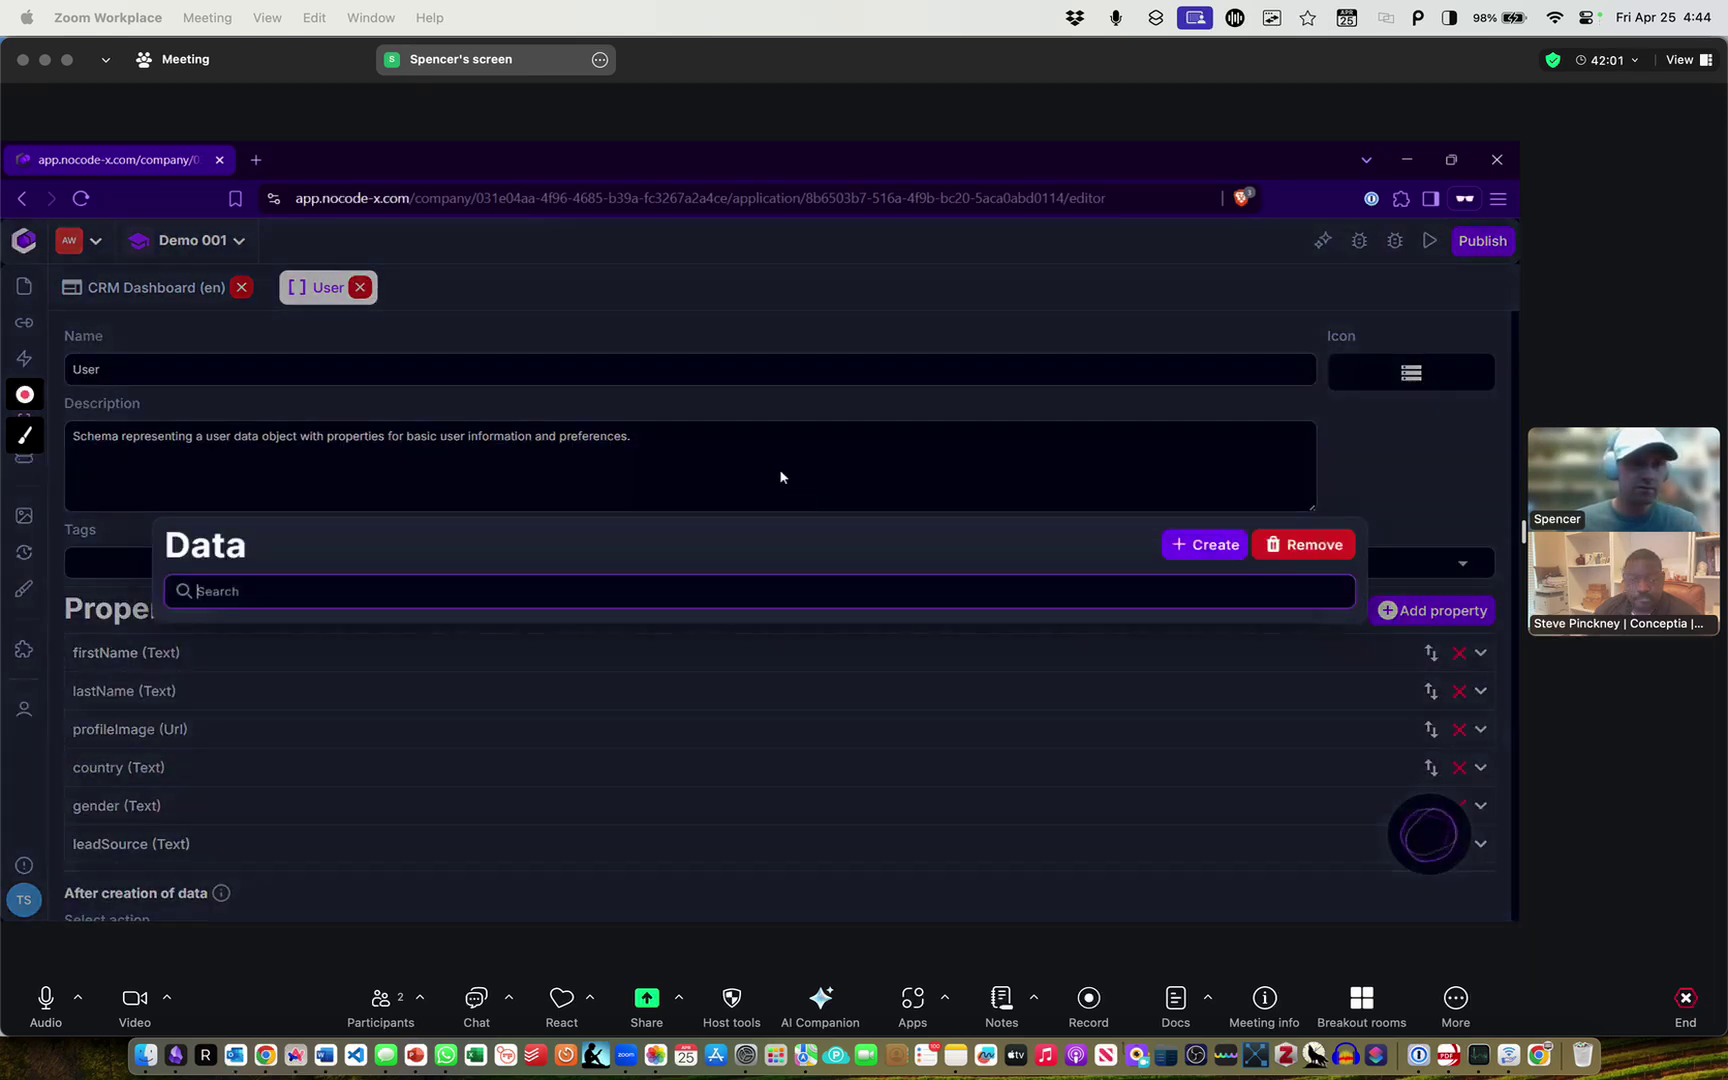
{"action": "left_click", "coordinate": [1206, 396]}
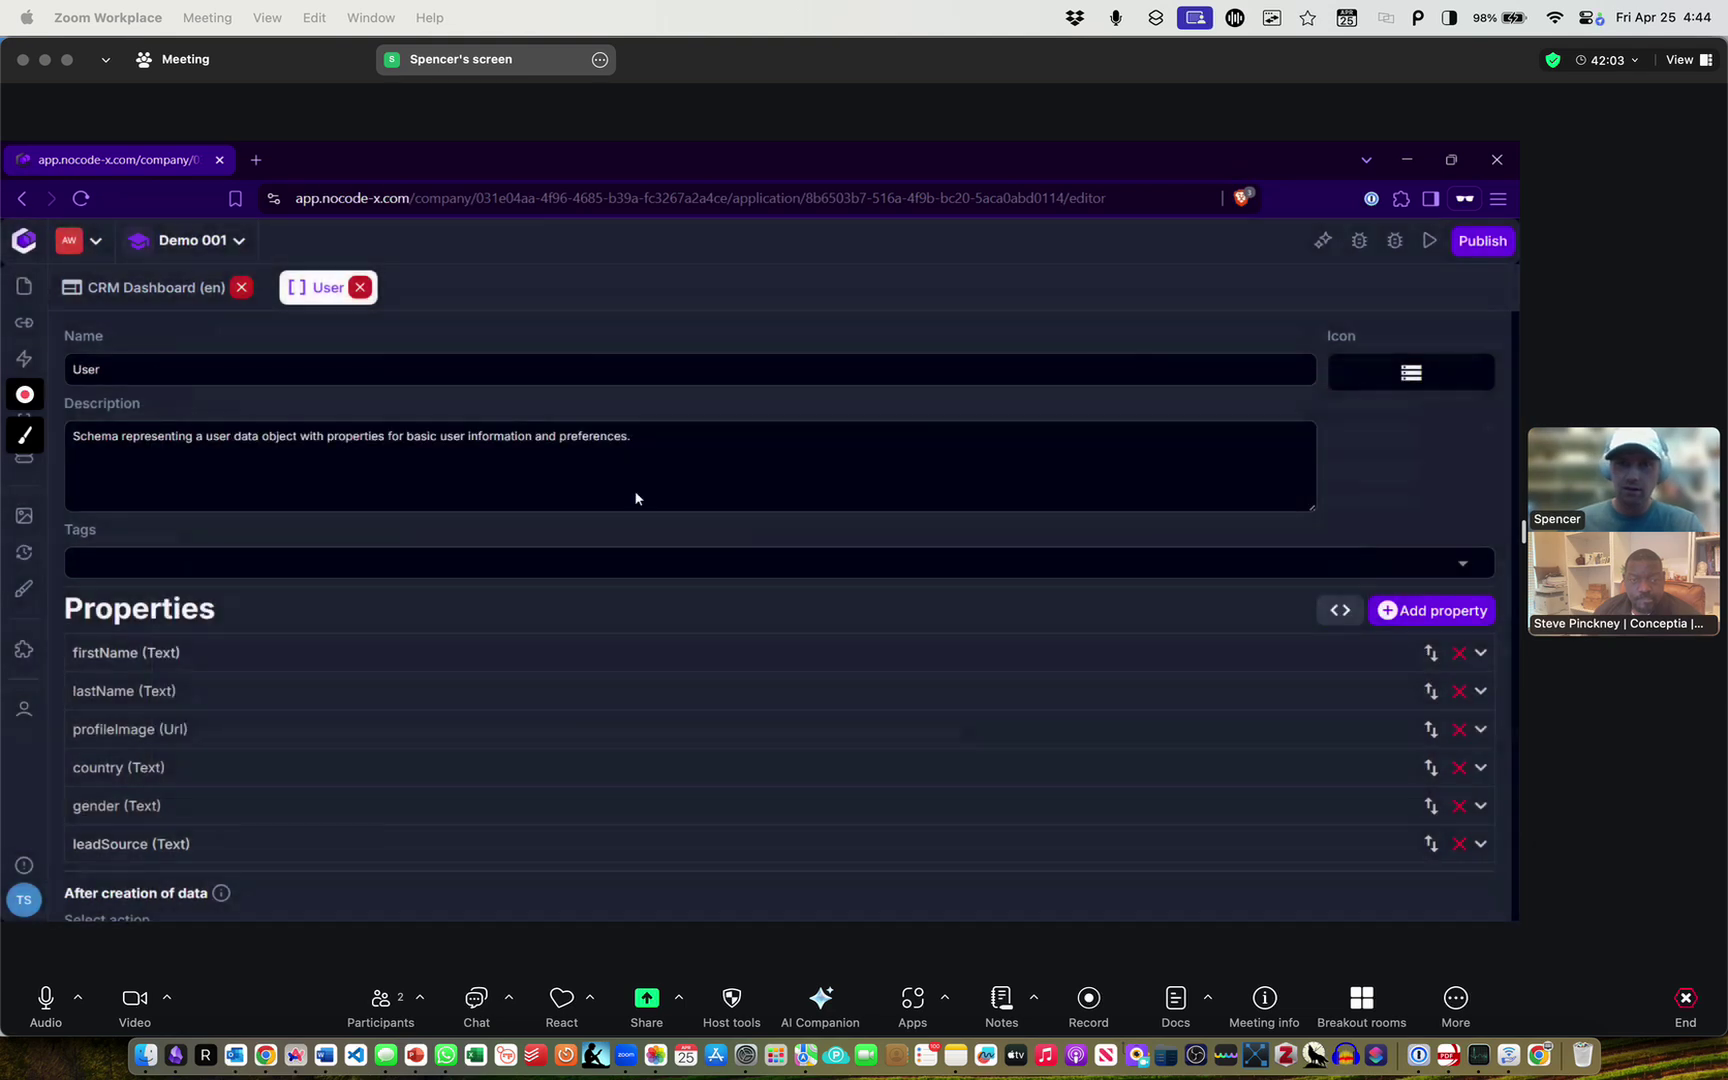
{"action": "left_click", "coordinate": [564, 464]}
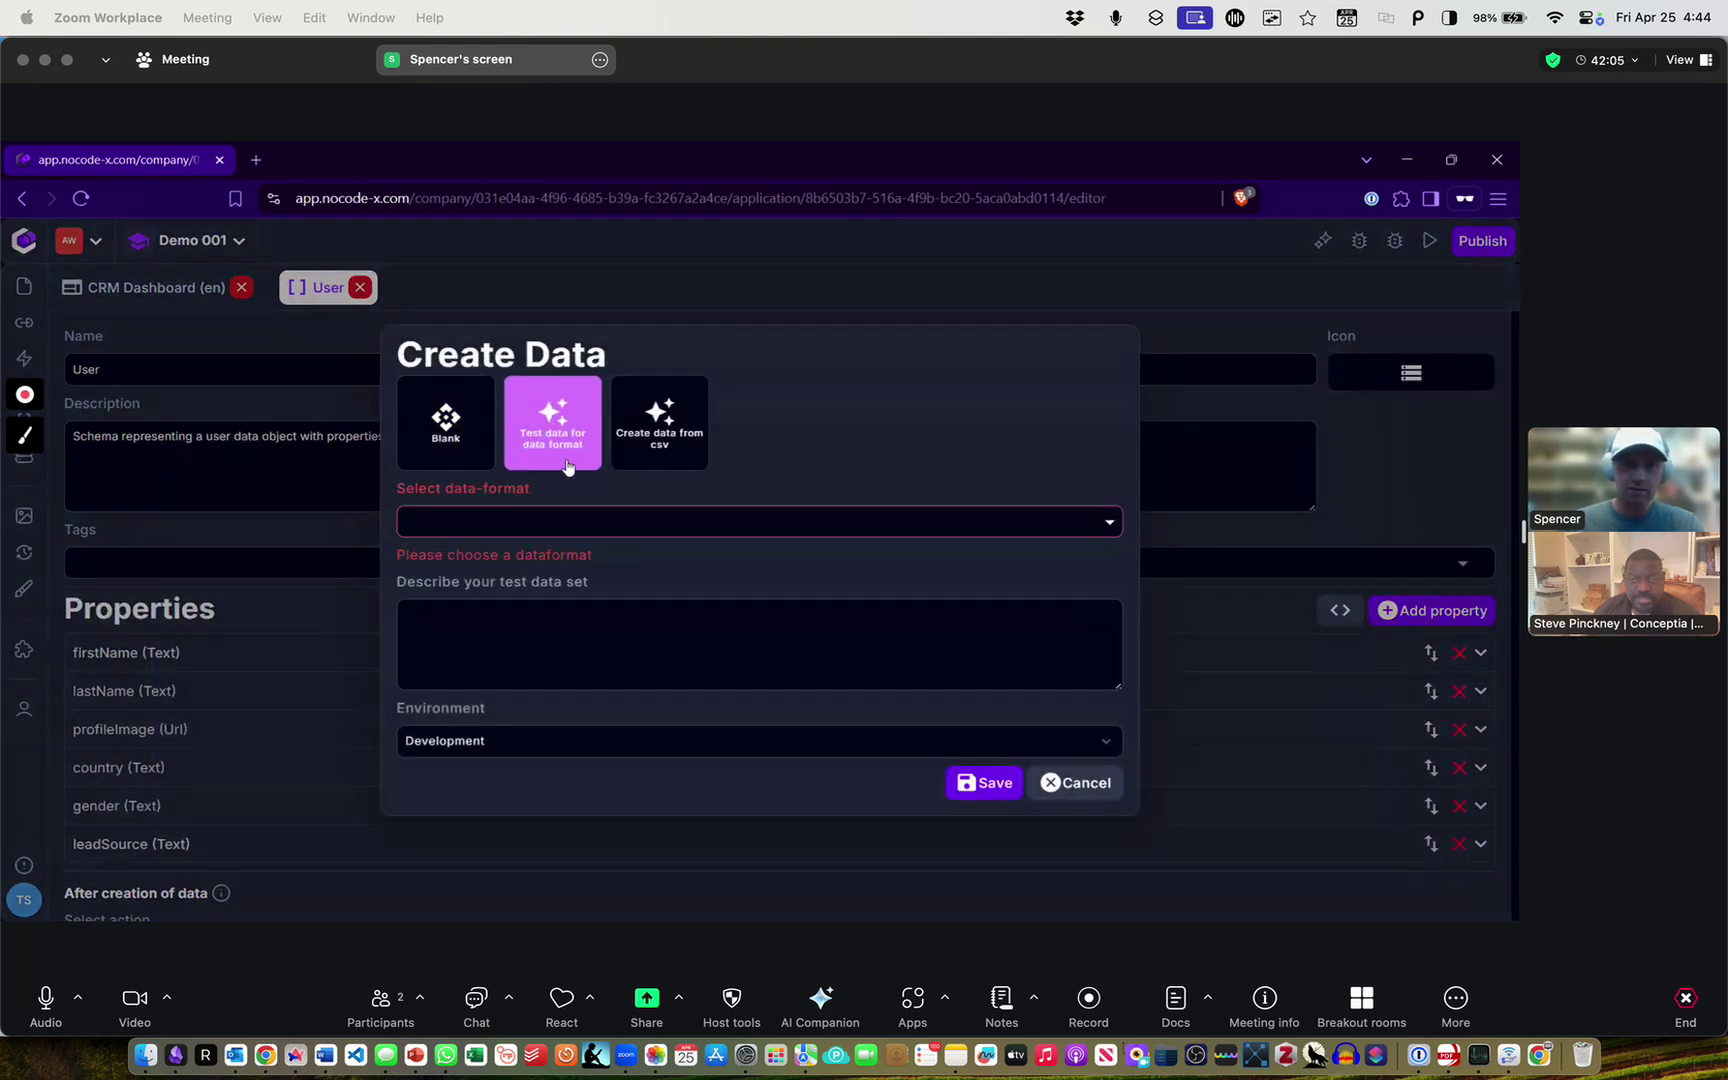
{"action": "left_click", "coordinate": [580, 522]}
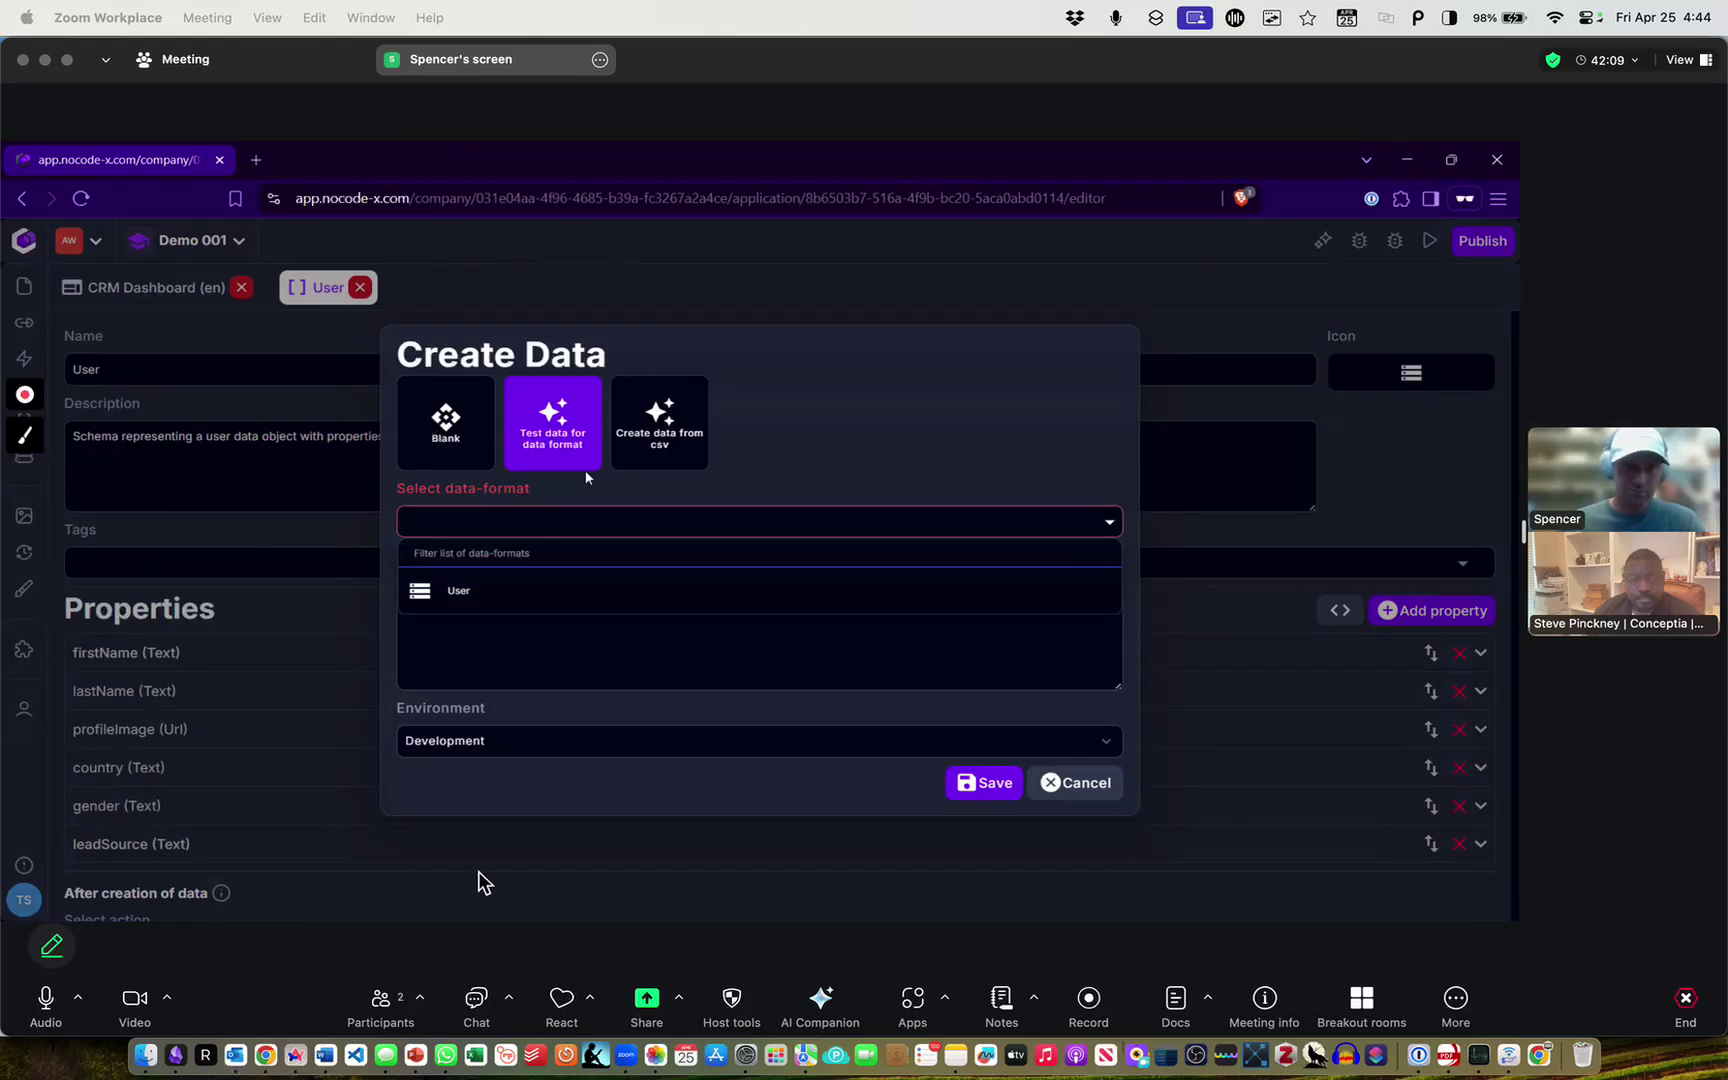
Open the Zoom chat and draft "create a webpage that will have a datawindow element and a detail page to the right of the datawindow."
{"action": "left_click", "coordinate": [477, 1000]}
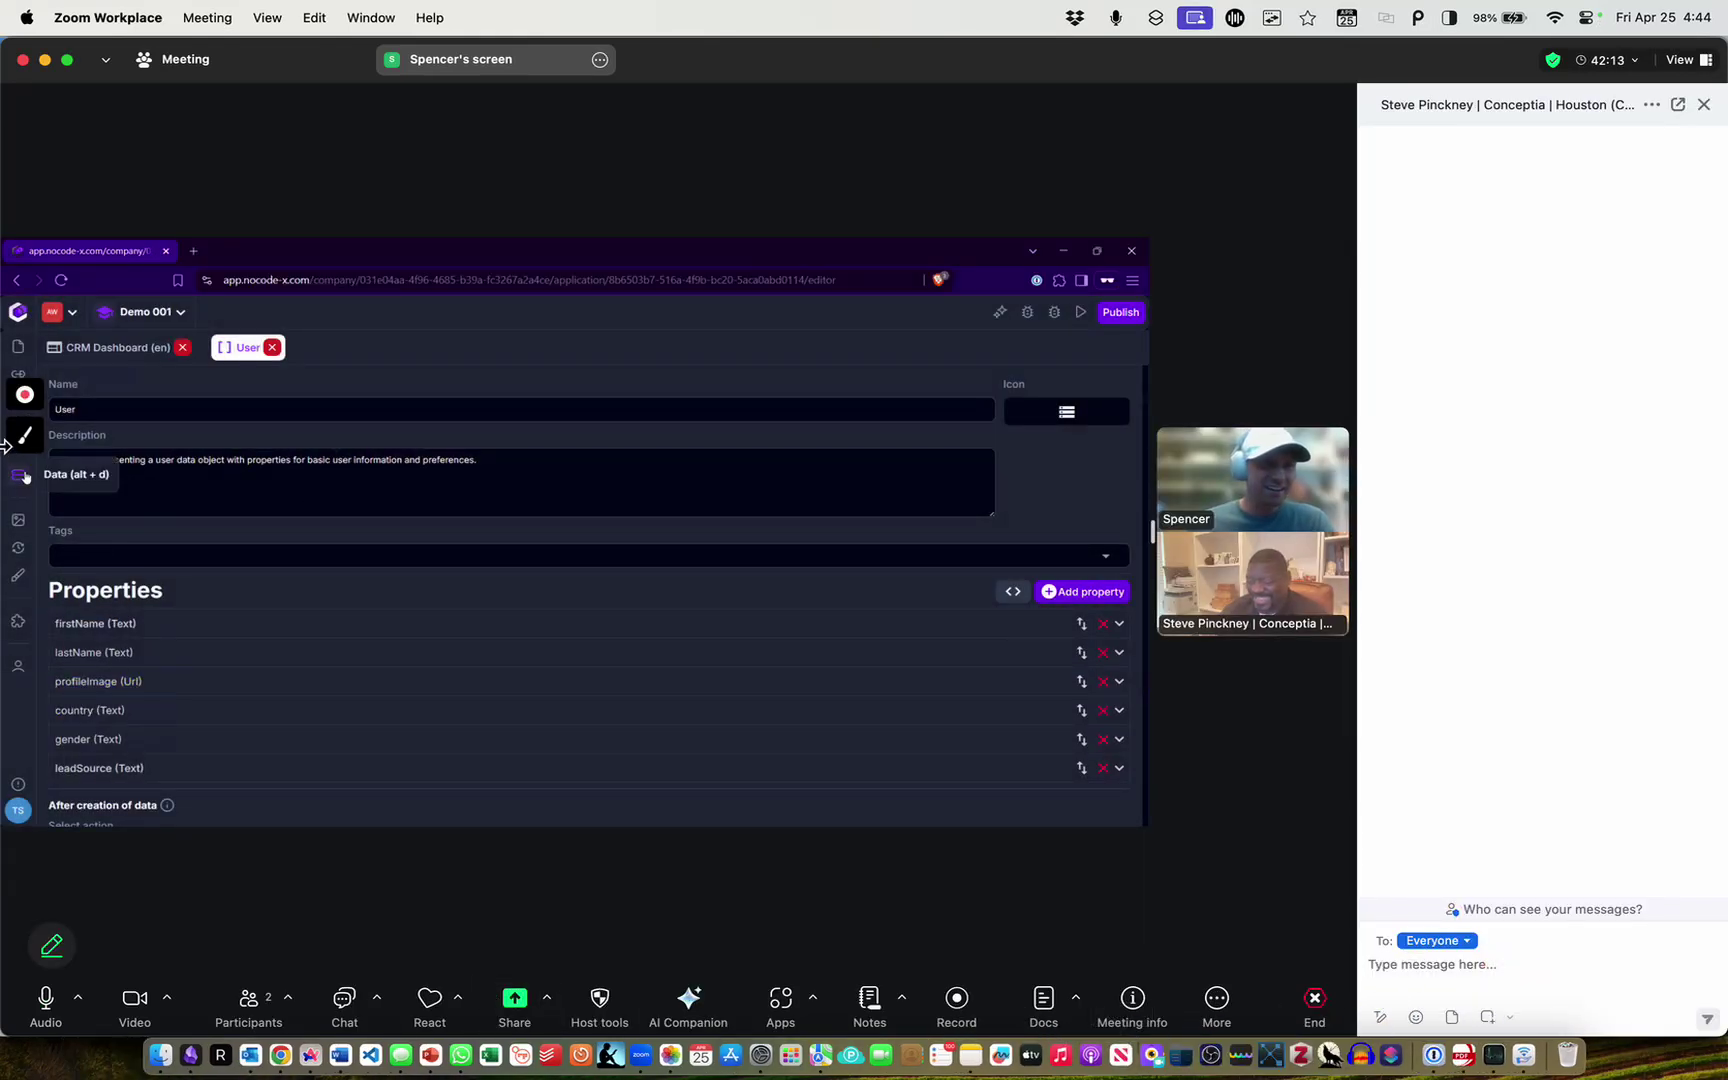
{"action": "type", "text": "create a webpage that will have a datawindow element and a detail page to the right of the datawindow."}
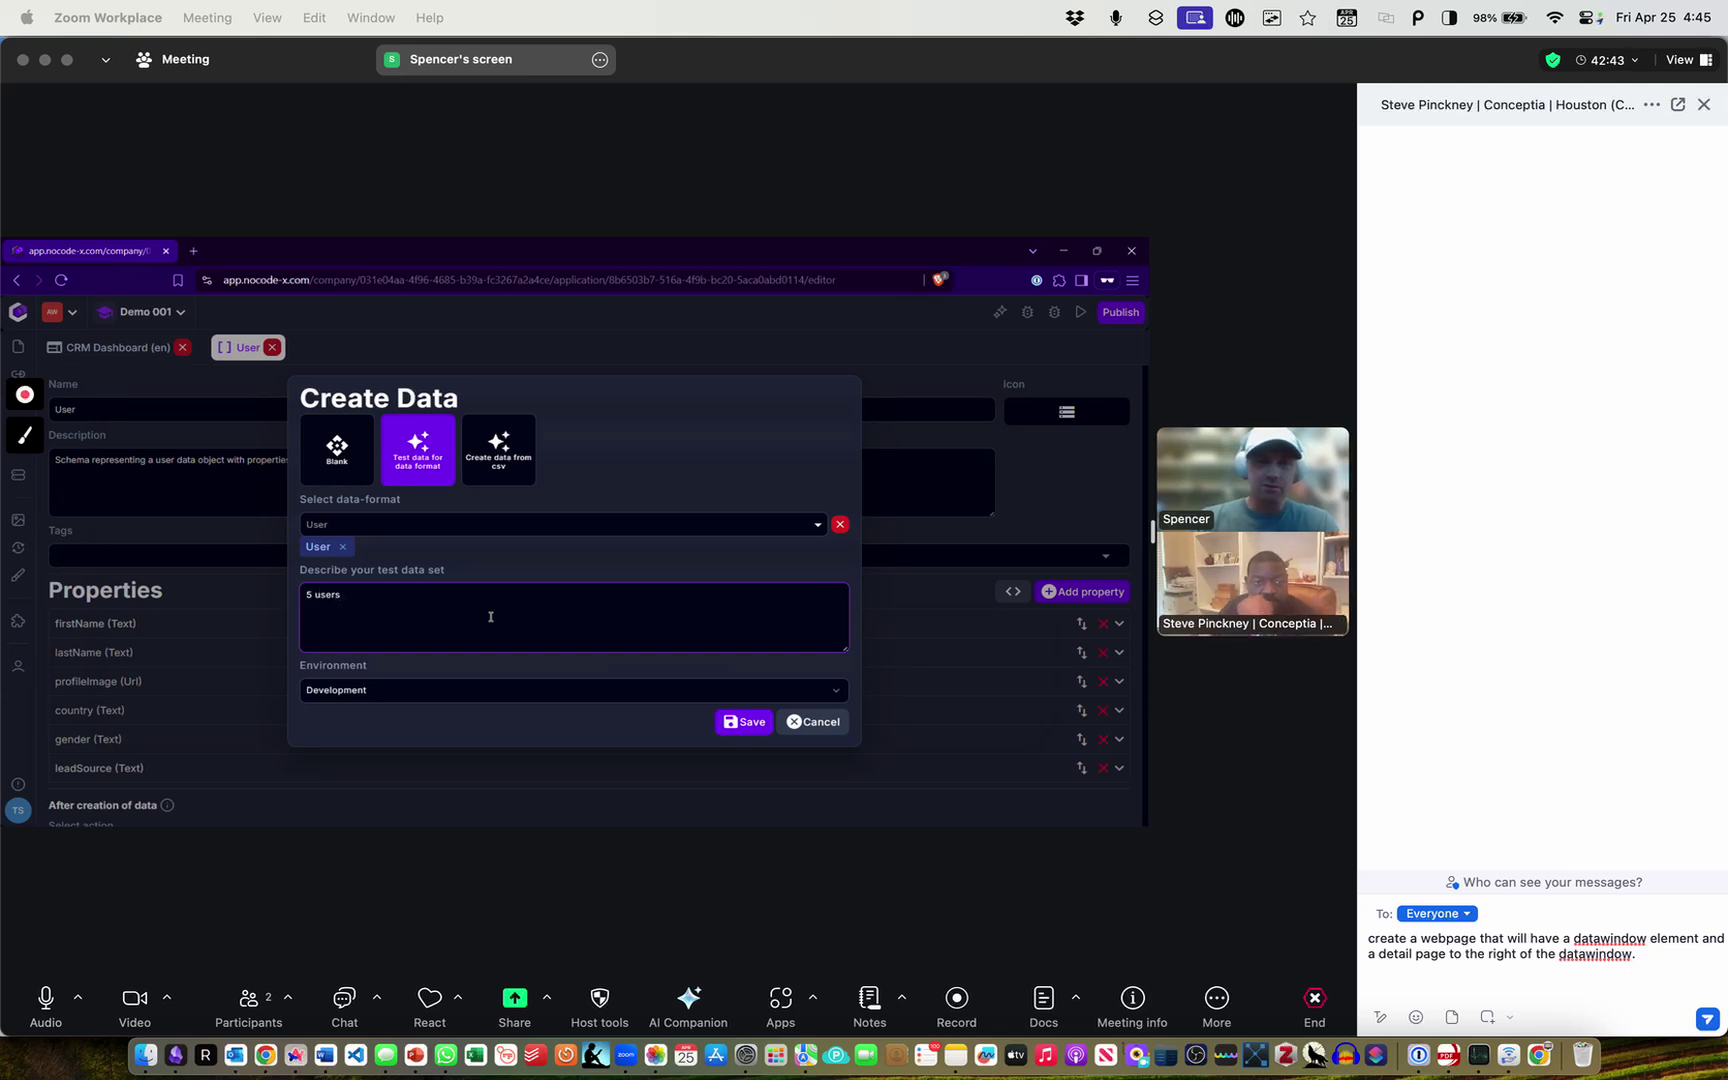
Complete the test data set description as "5 users with various names" for the User data-format and save it
{"action": "type", "text": "with"}
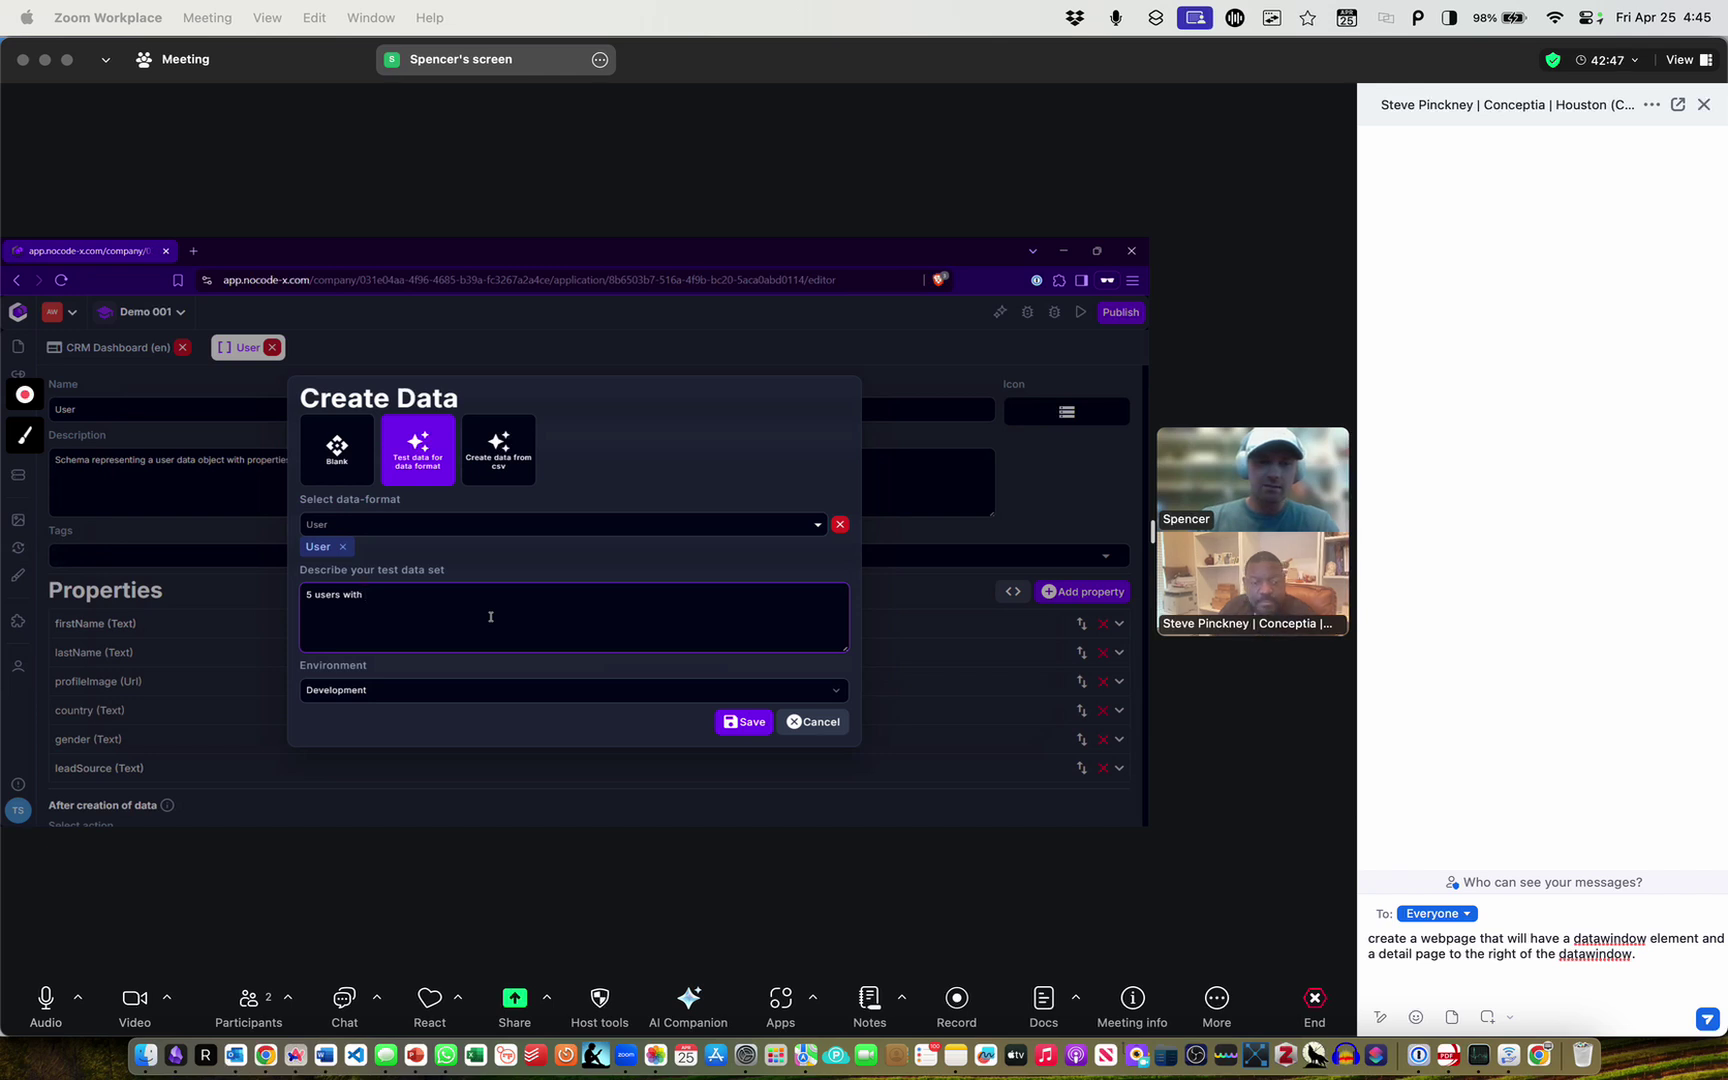
{"action": "left_click", "coordinate": [867, 542]}
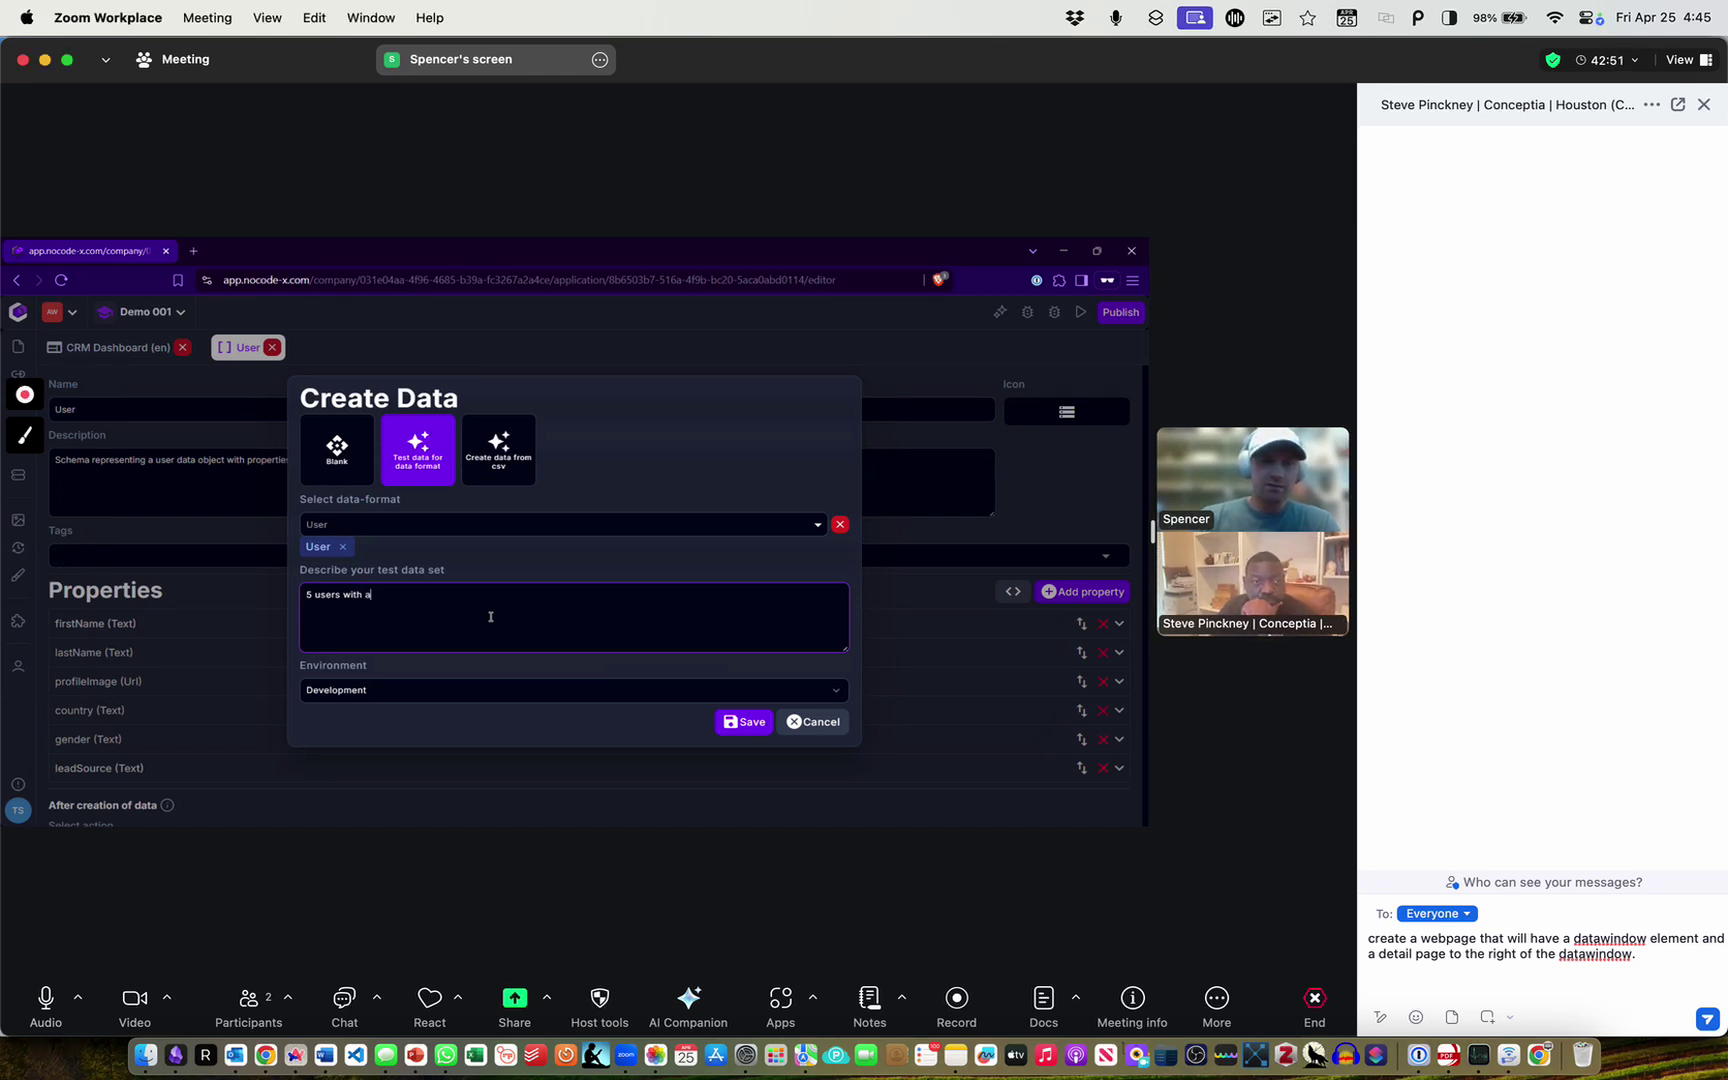
{"action": "type", "text": "h various names"}
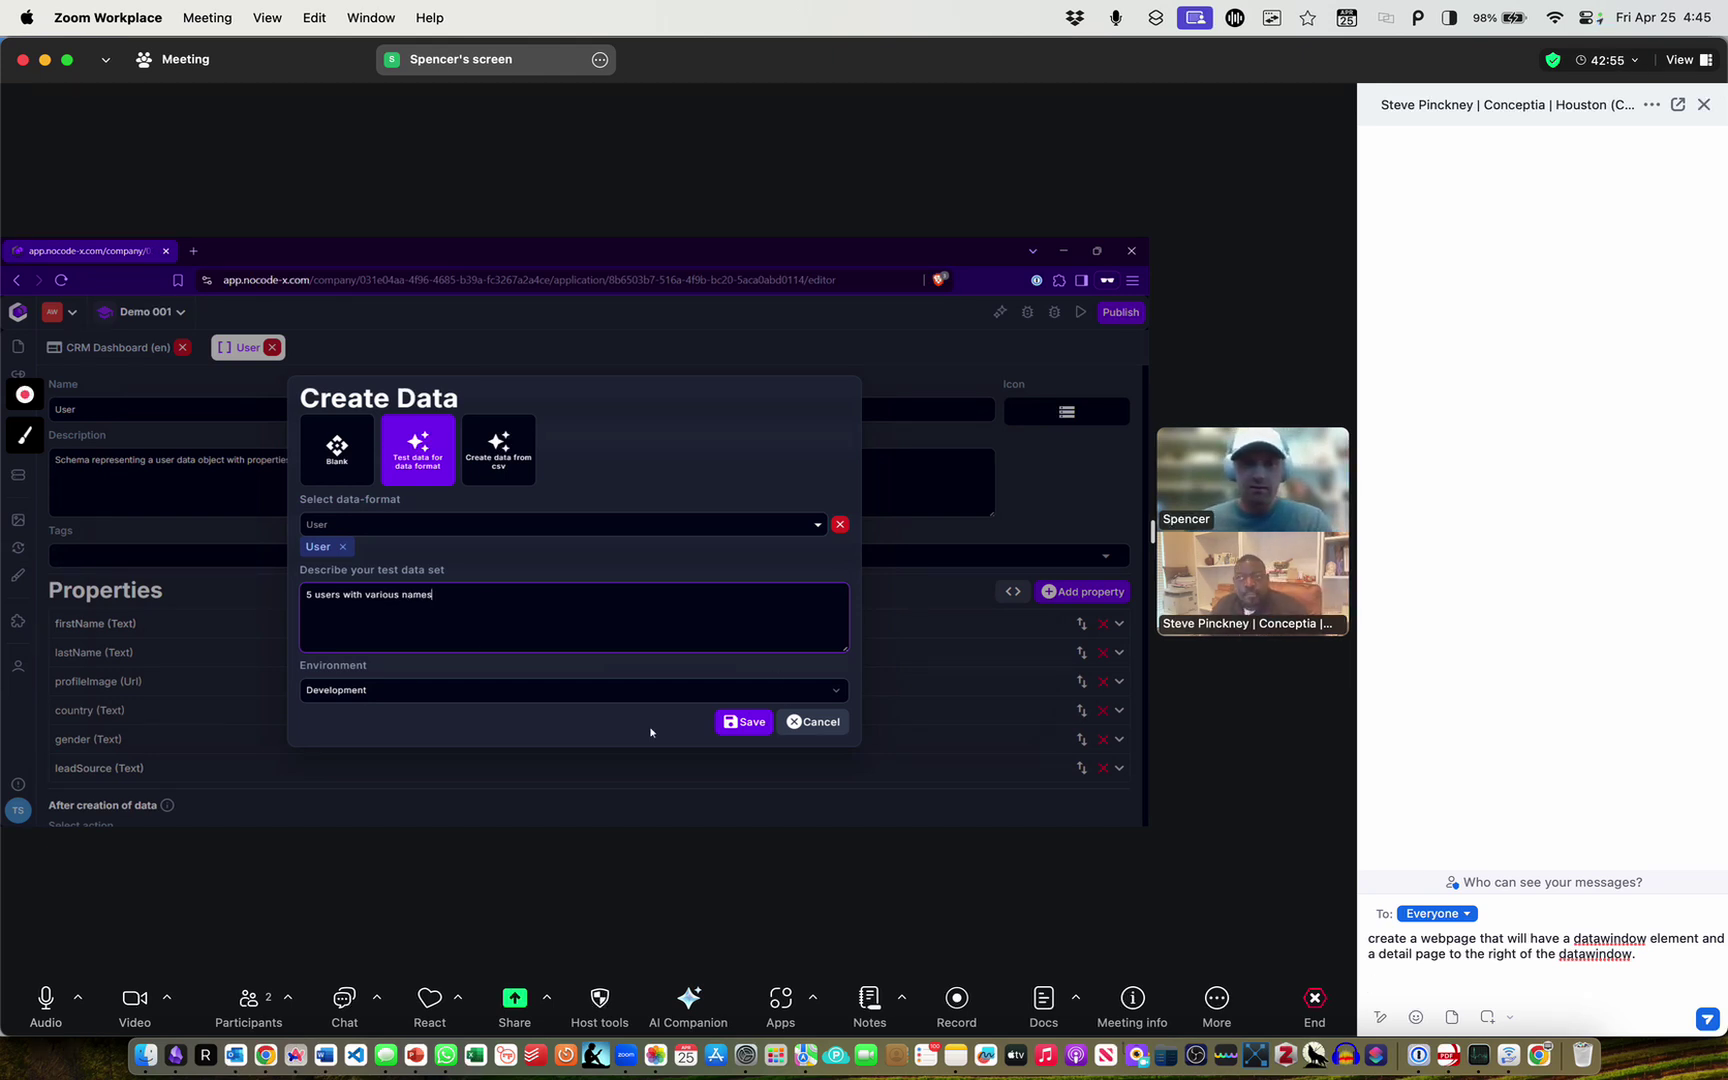
{"action": "left_click", "coordinate": [753, 722]}
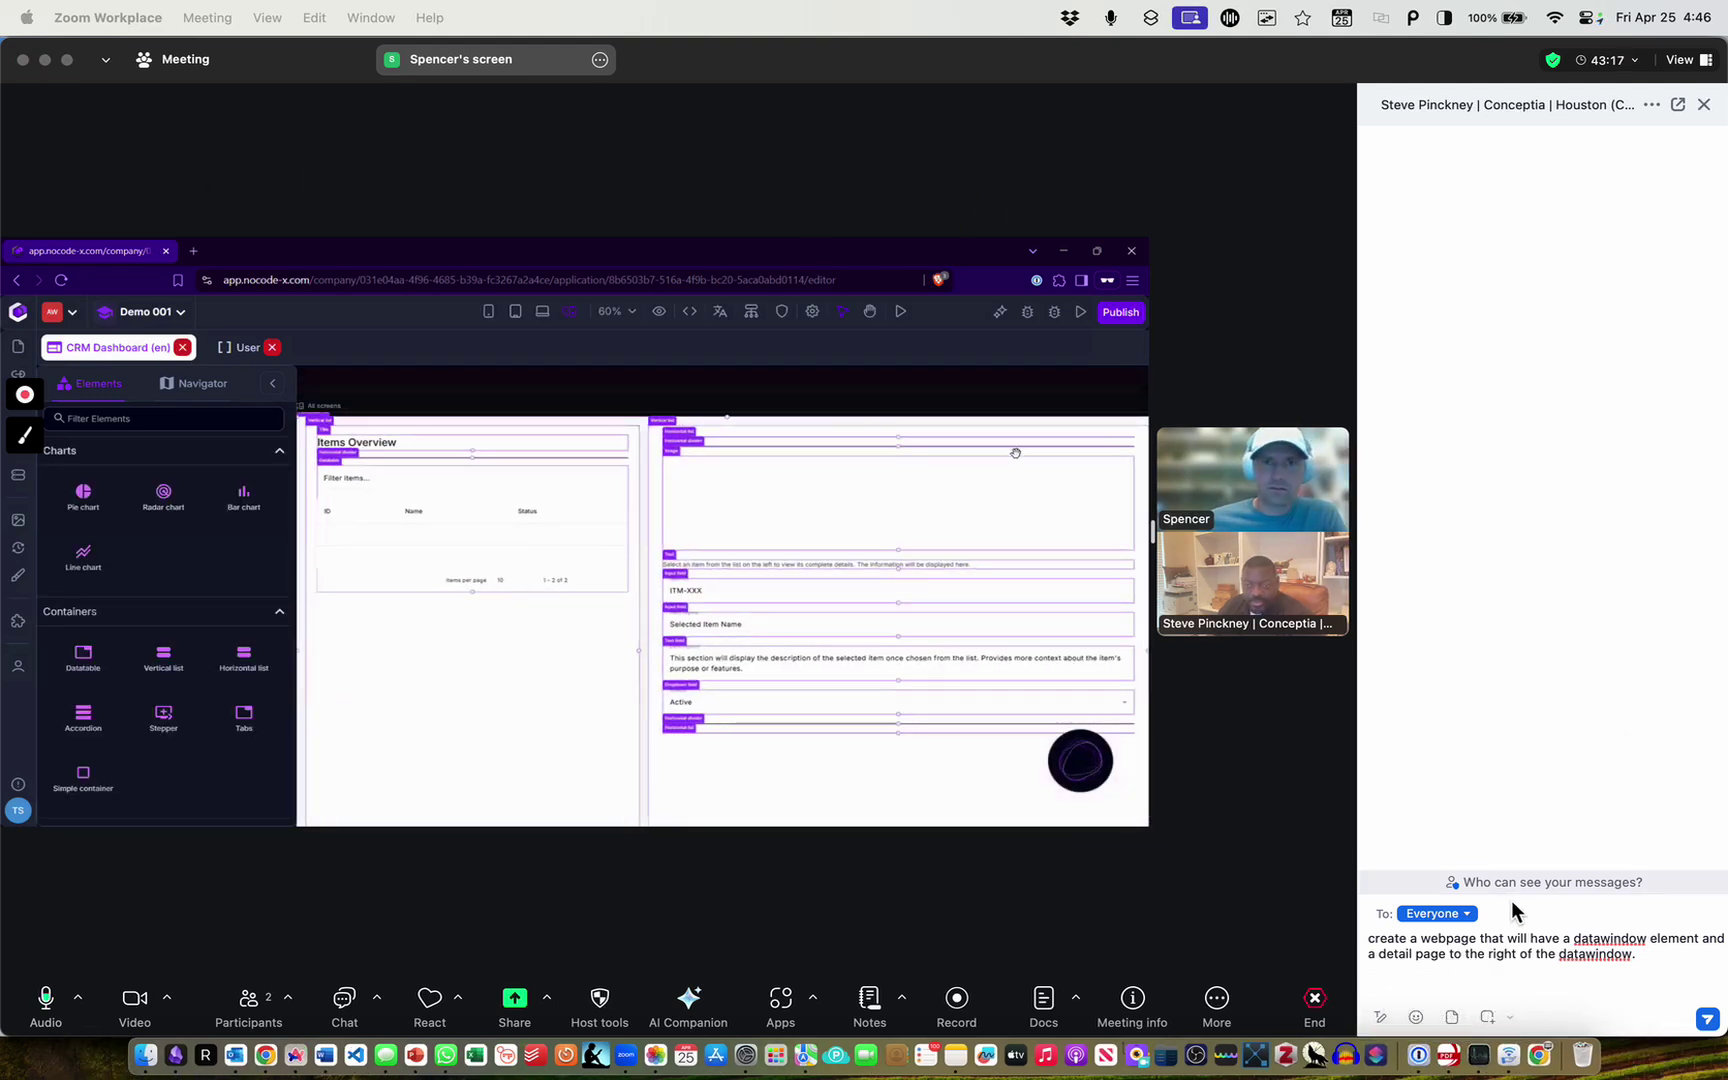
Send the drafted Zoom chat message about the datawindow webpage to everyone in the meeting
{"action": "left_click", "coordinate": [1635, 965]}
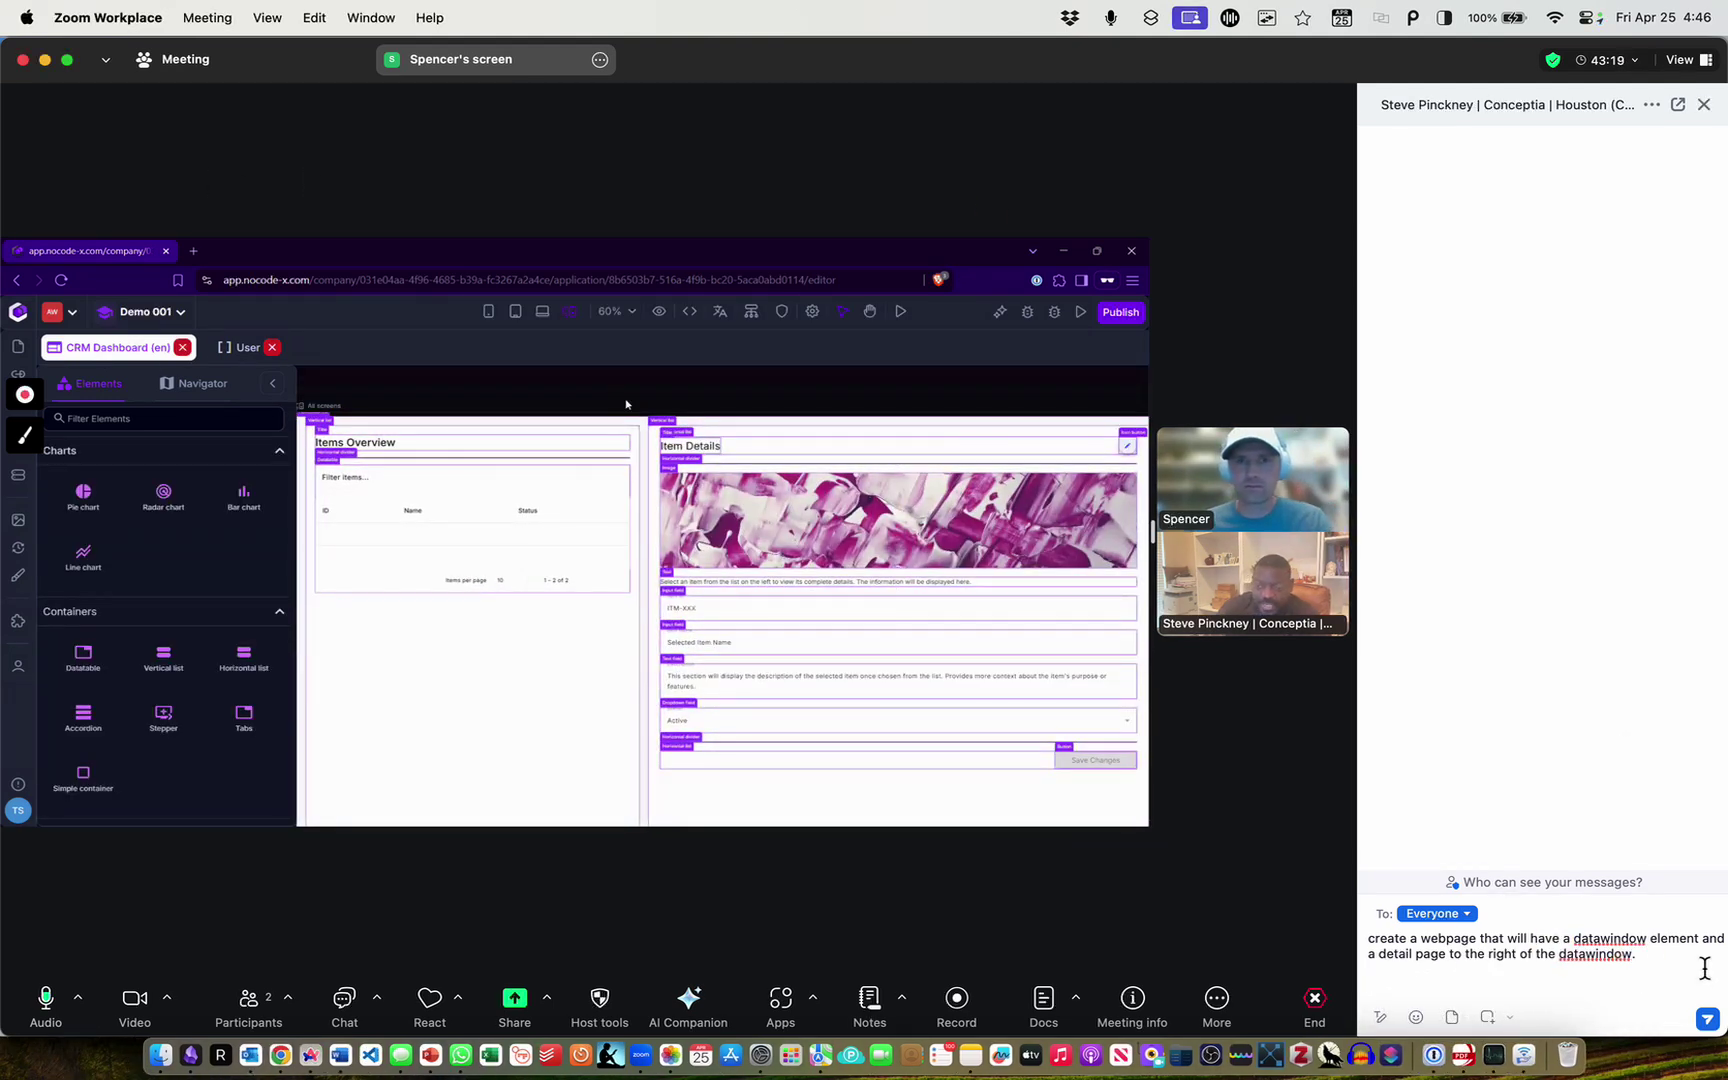
{"action": "key", "text": "Return"}
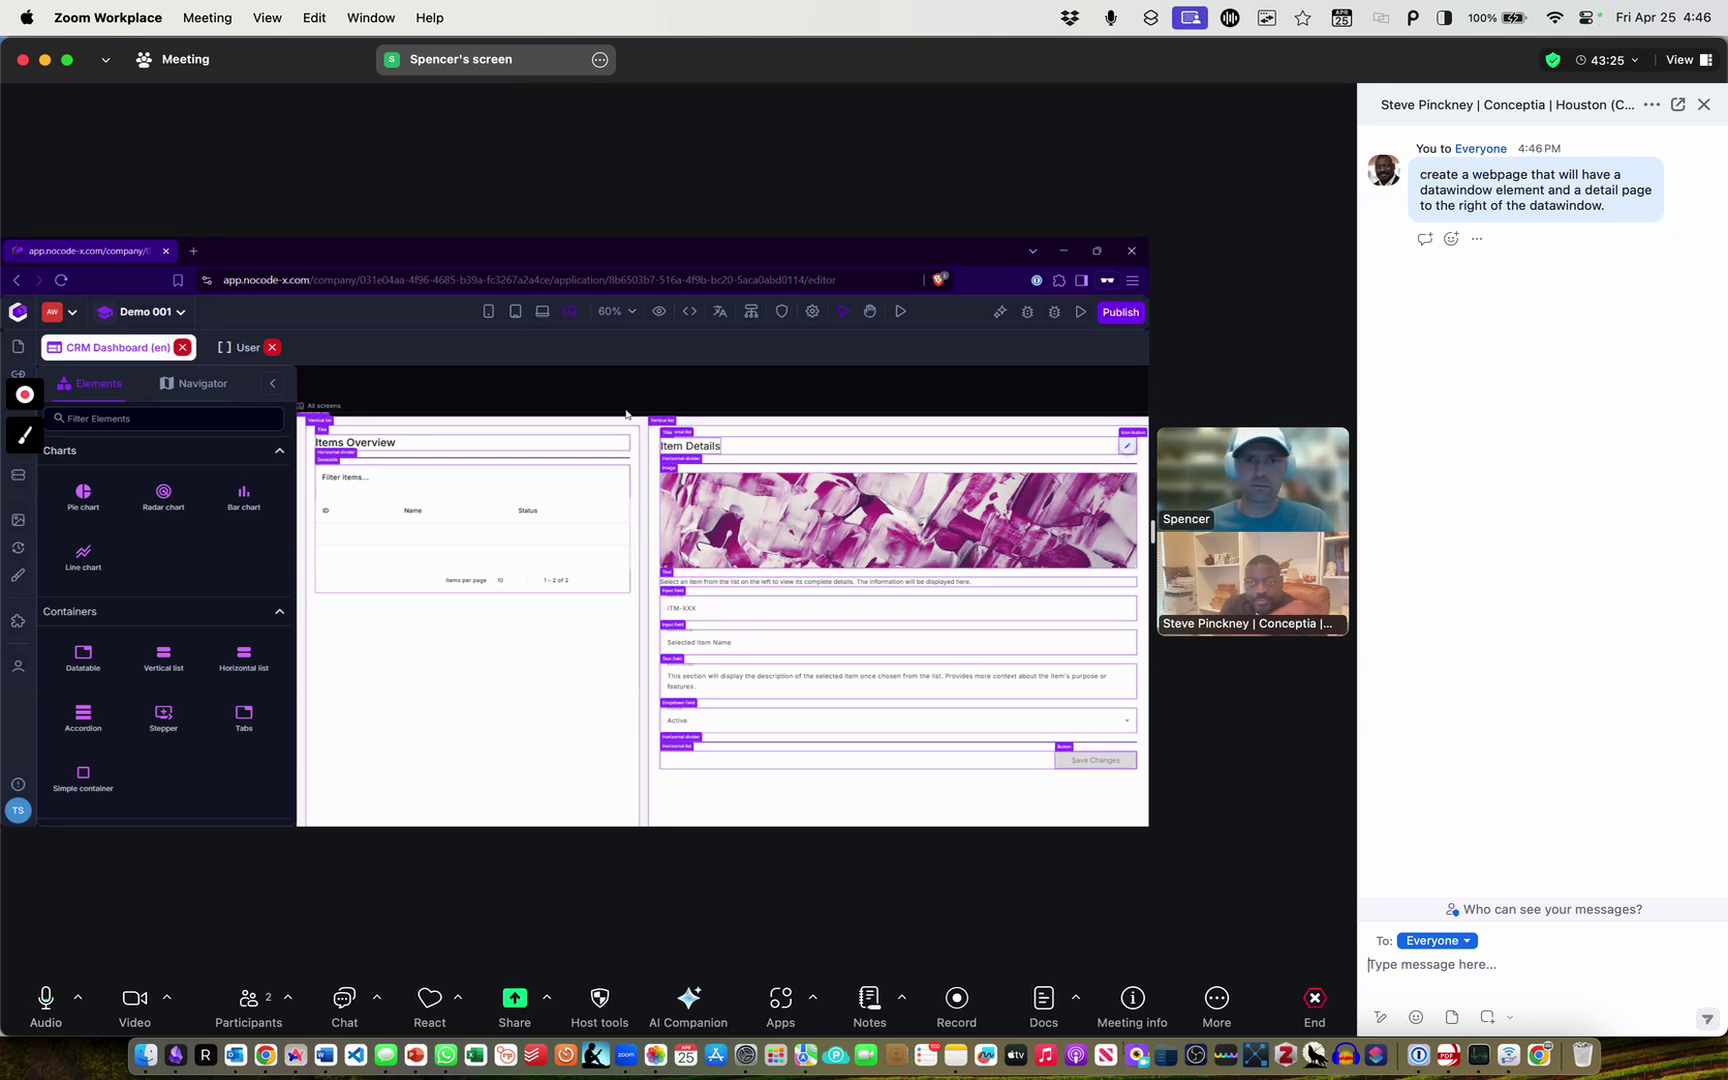
Open the AI assistant and enter the prompt "create a webpage that will have a datawindow element and a detail page to the right of the datawindow."
{"action": "left_click", "coordinate": [1000, 313]}
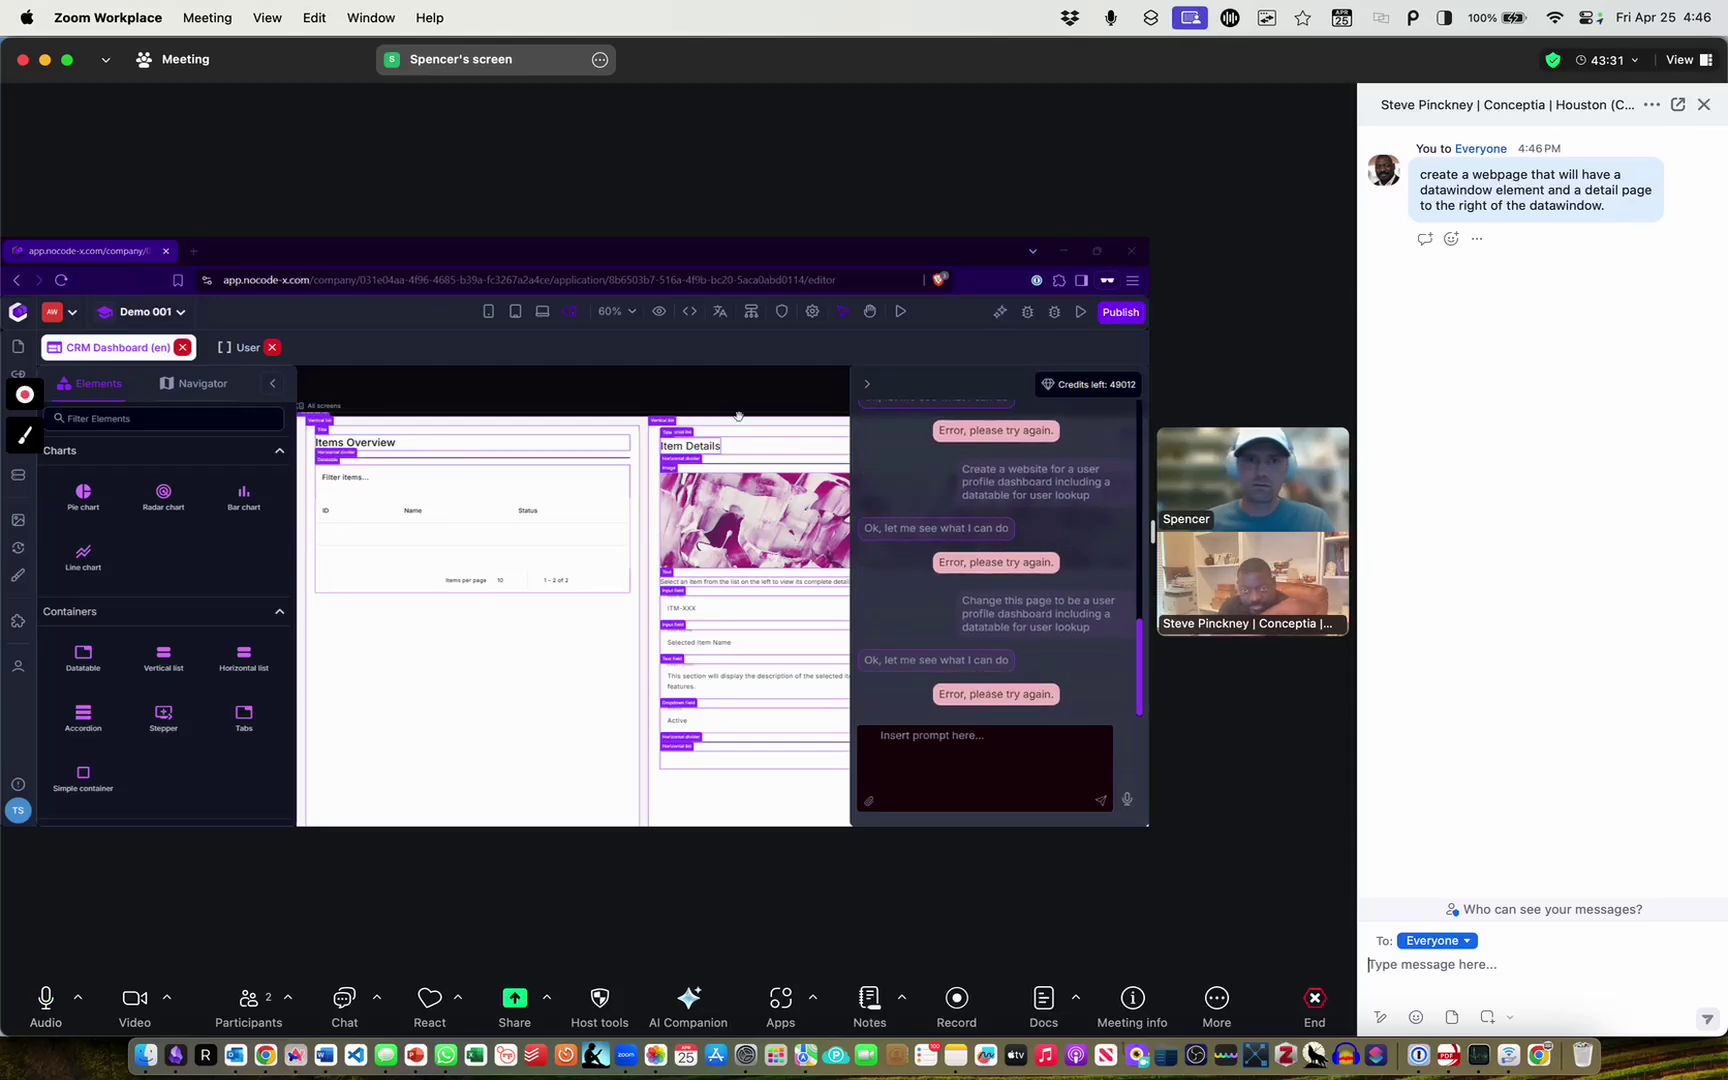
{"action": "left_click", "coordinate": [922, 742]}
{"action": "type", "text": "create a webpage that will have a datawindow element and a detail page to the right of the datawindow."}
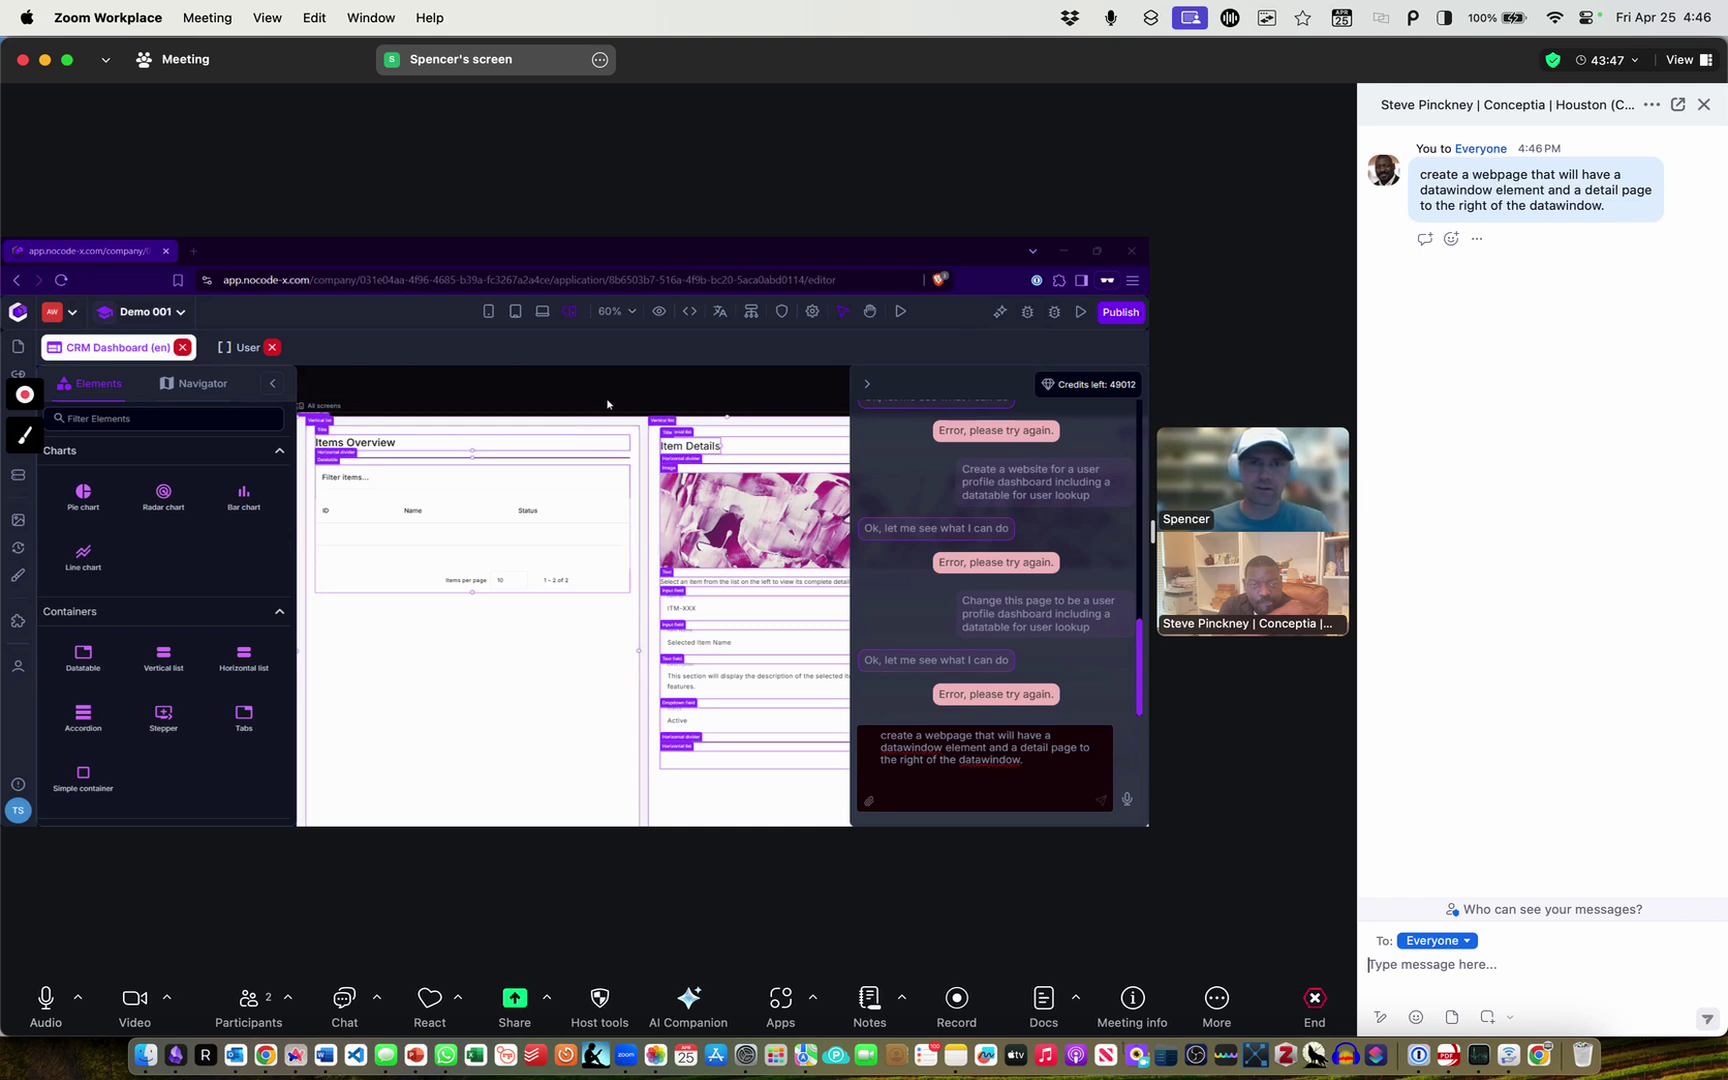
Collapse the elements and navigator area of the CRM Dashboard page and switch to the User data-format
{"action": "left_click", "coordinate": [277, 387]}
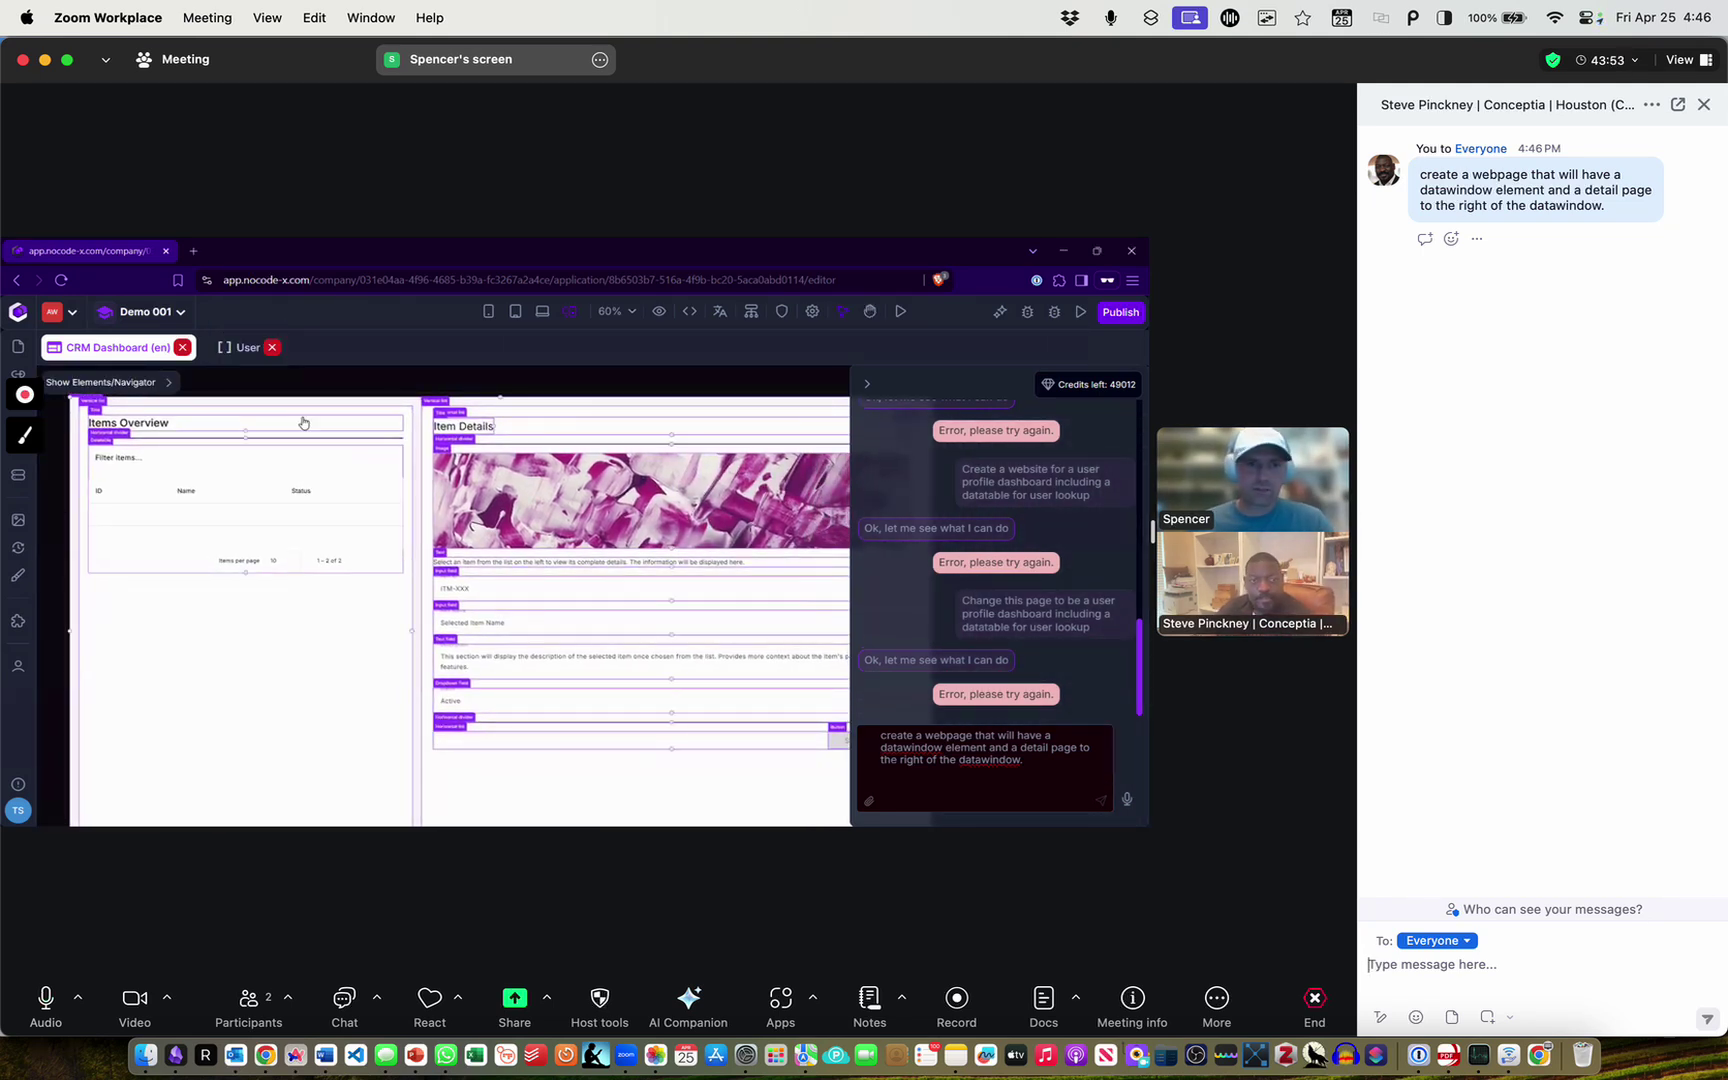
{"action": "left_click", "coordinate": [247, 347]}
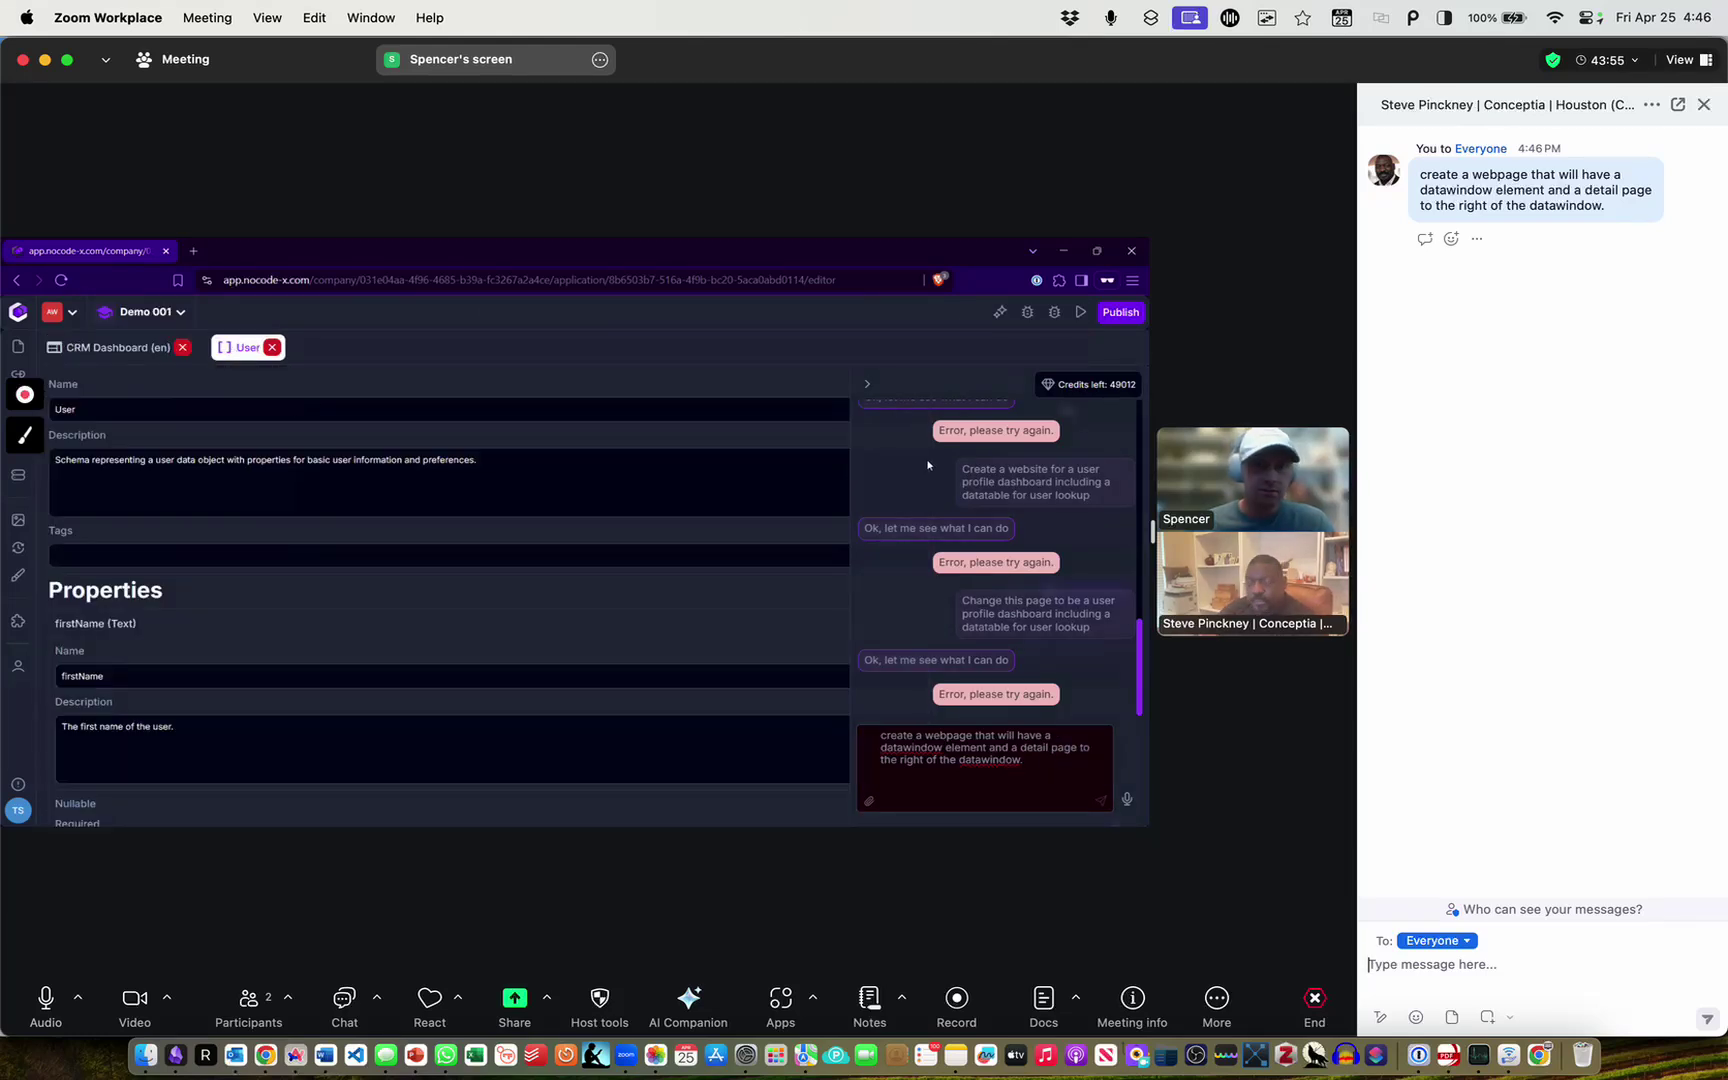
Hide the AI assistant beside the User data-format and view its firstName property
{"action": "left_click", "coordinate": [868, 384]}
{"action": "scroll", "coordinate": [276, 512], "scroll_direction": "down", "scroll_amount": 1}
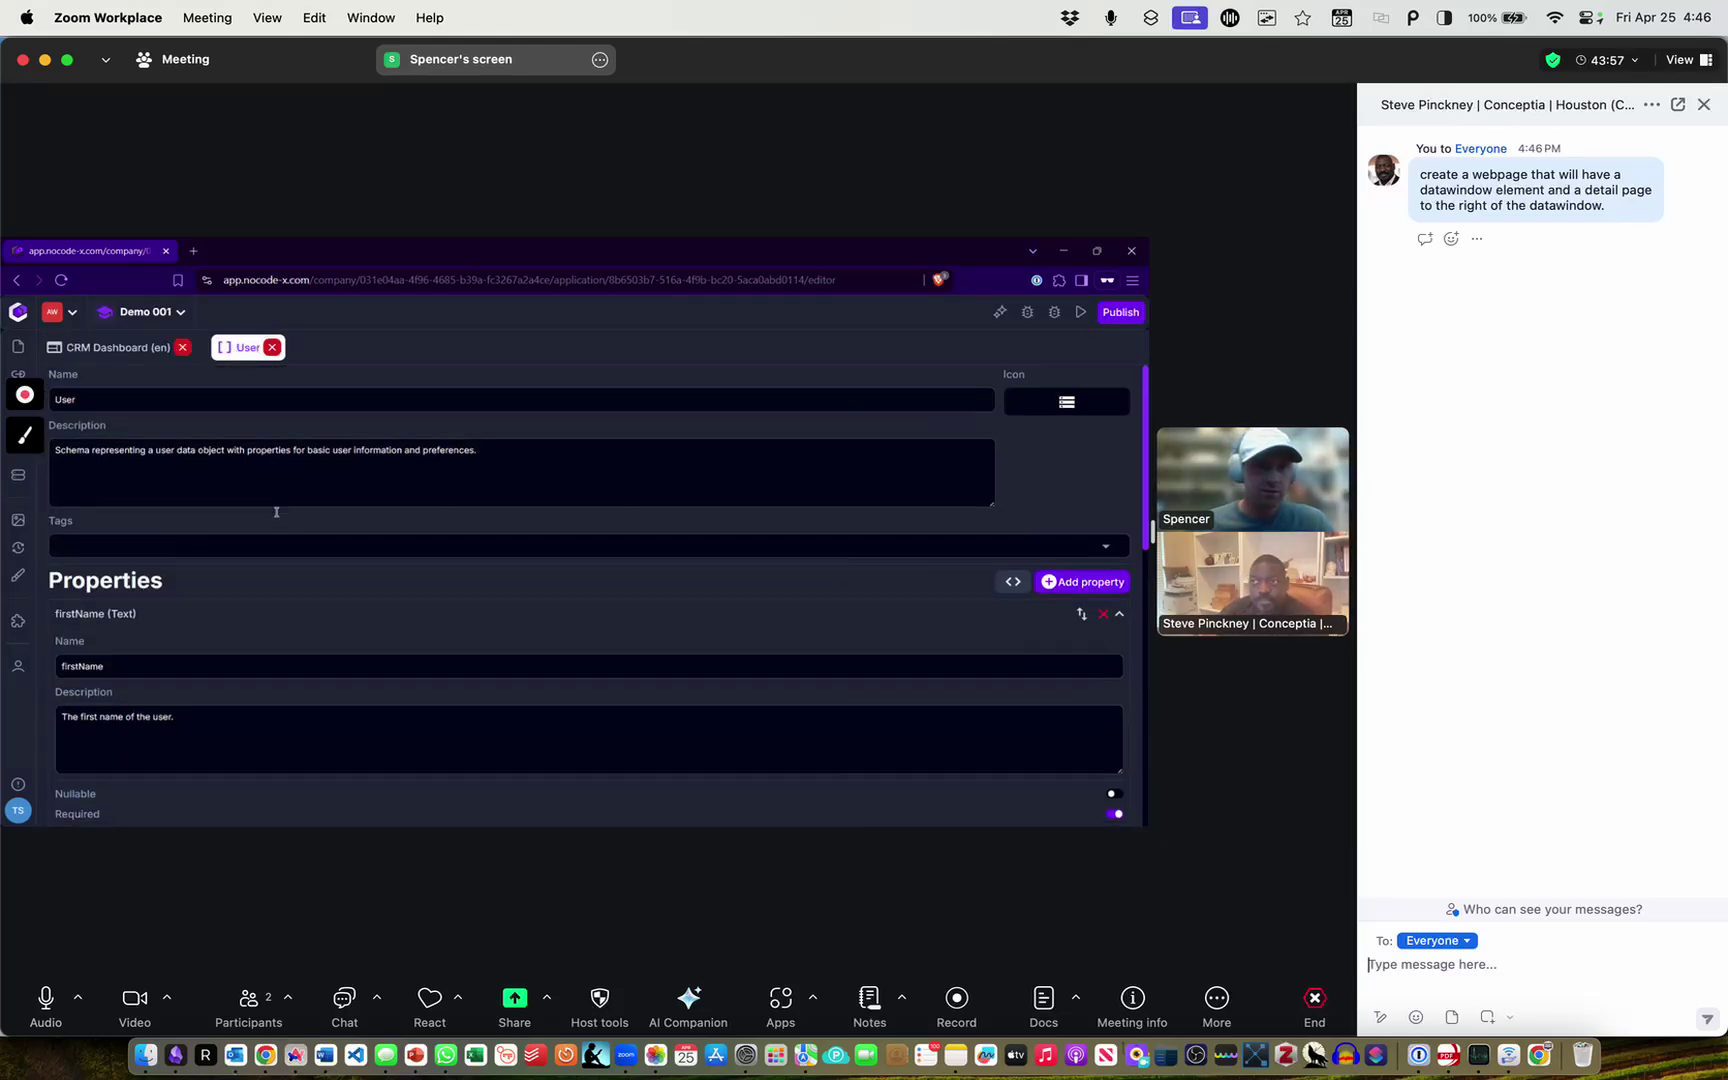
{"action": "scroll", "coordinate": [276, 512], "scroll_direction": "down", "scroll_amount": 3}
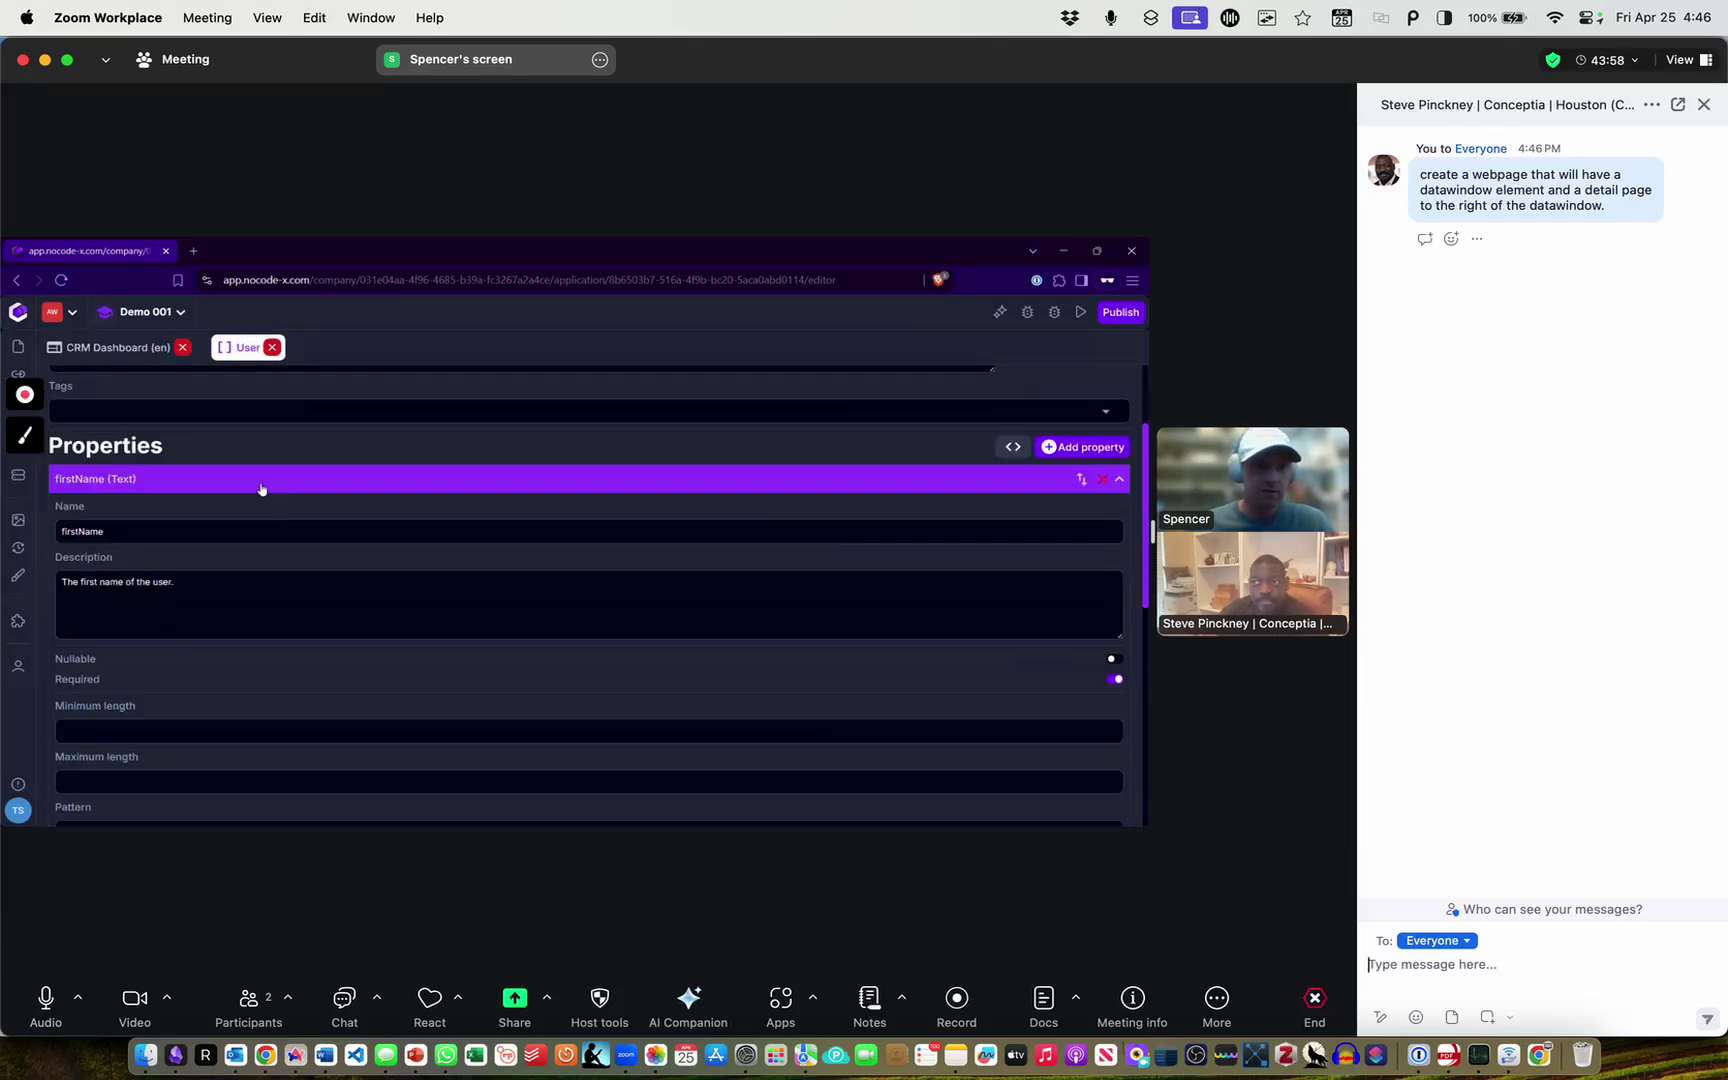
Review the JSON content of the first generated User test record and return to the CRM Dashboard page
{"action": "left_click", "coordinate": [17, 478]}
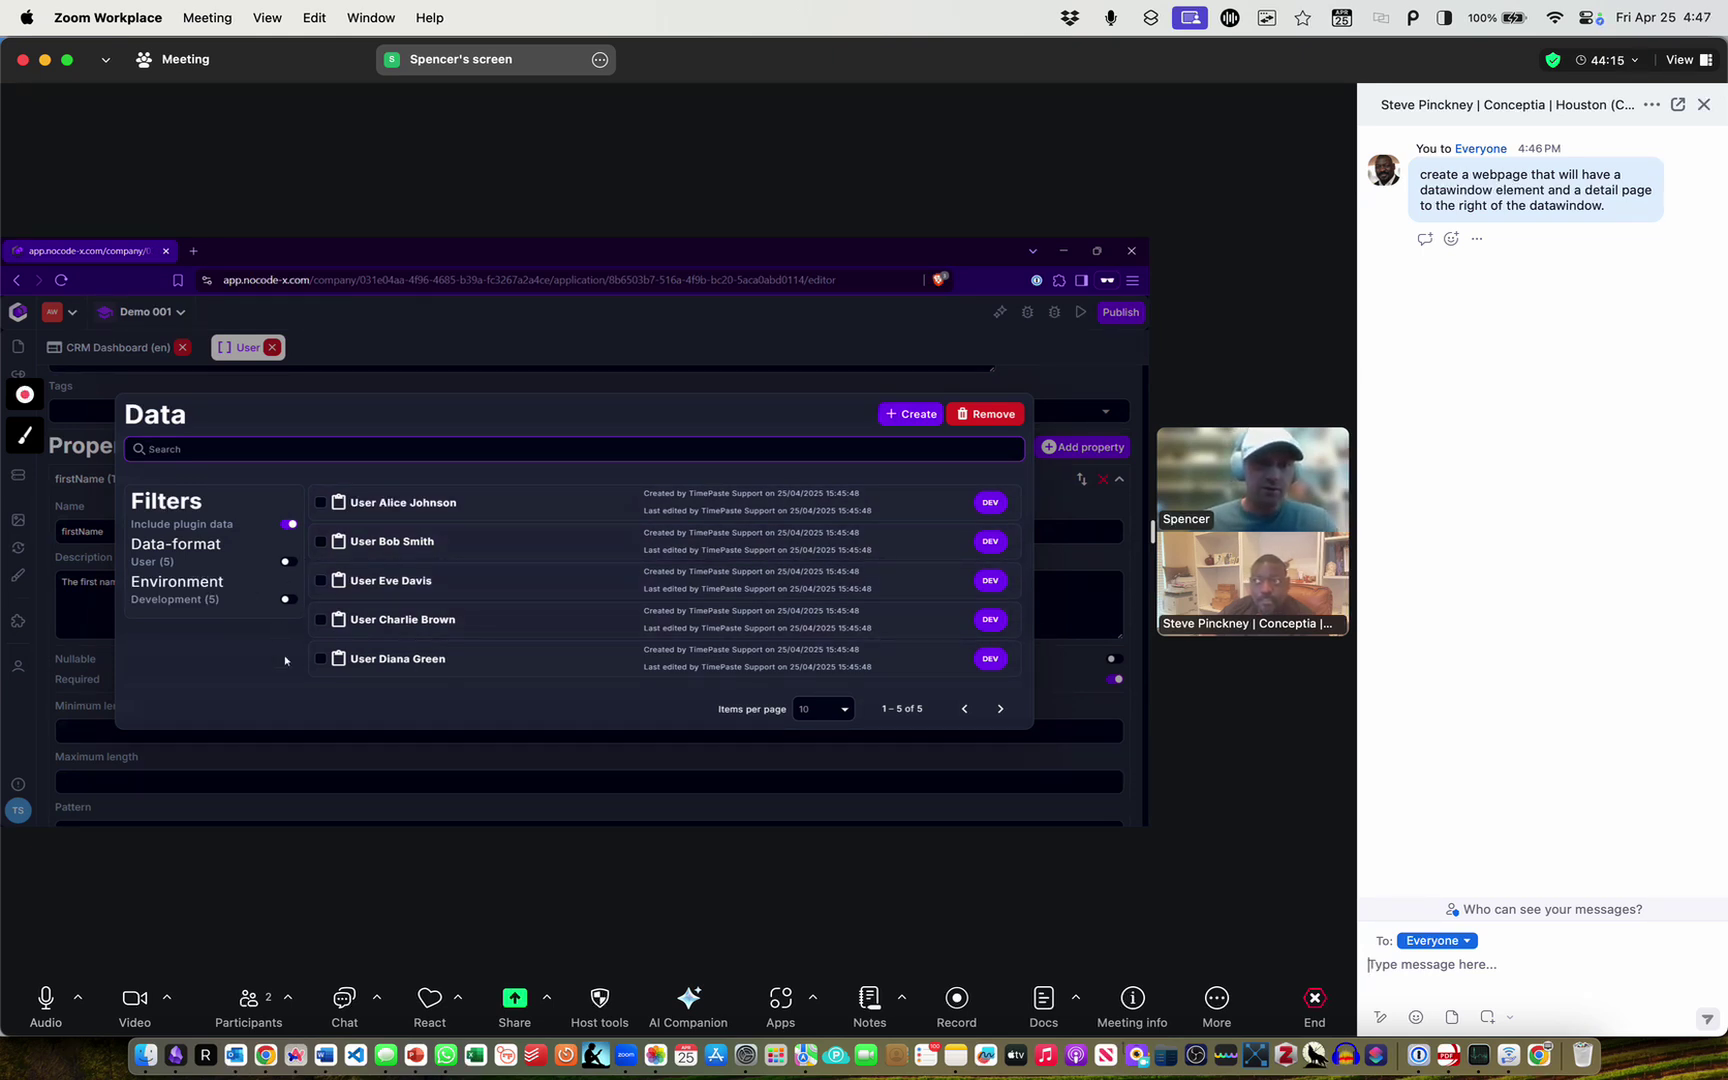
{"action": "left_click", "coordinate": [475, 511]}
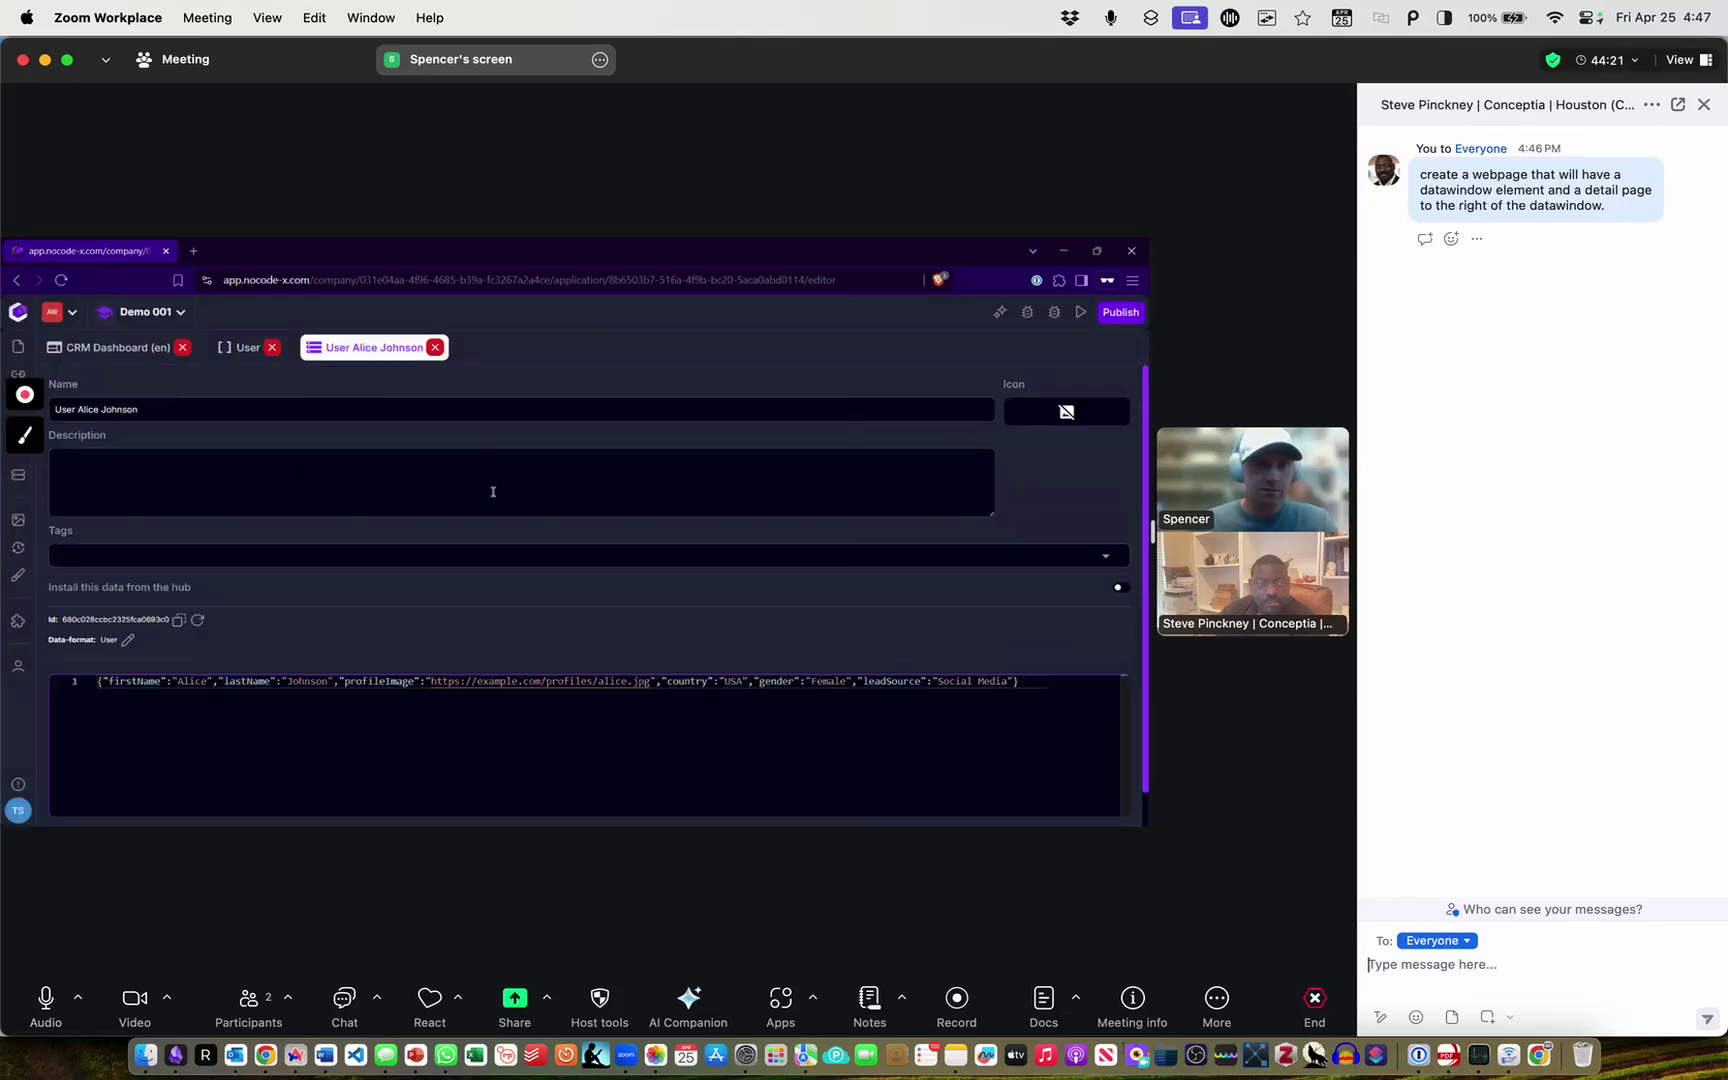
{"action": "scroll", "coordinate": [207, 663], "scroll_direction": "down", "scroll_amount": 5}
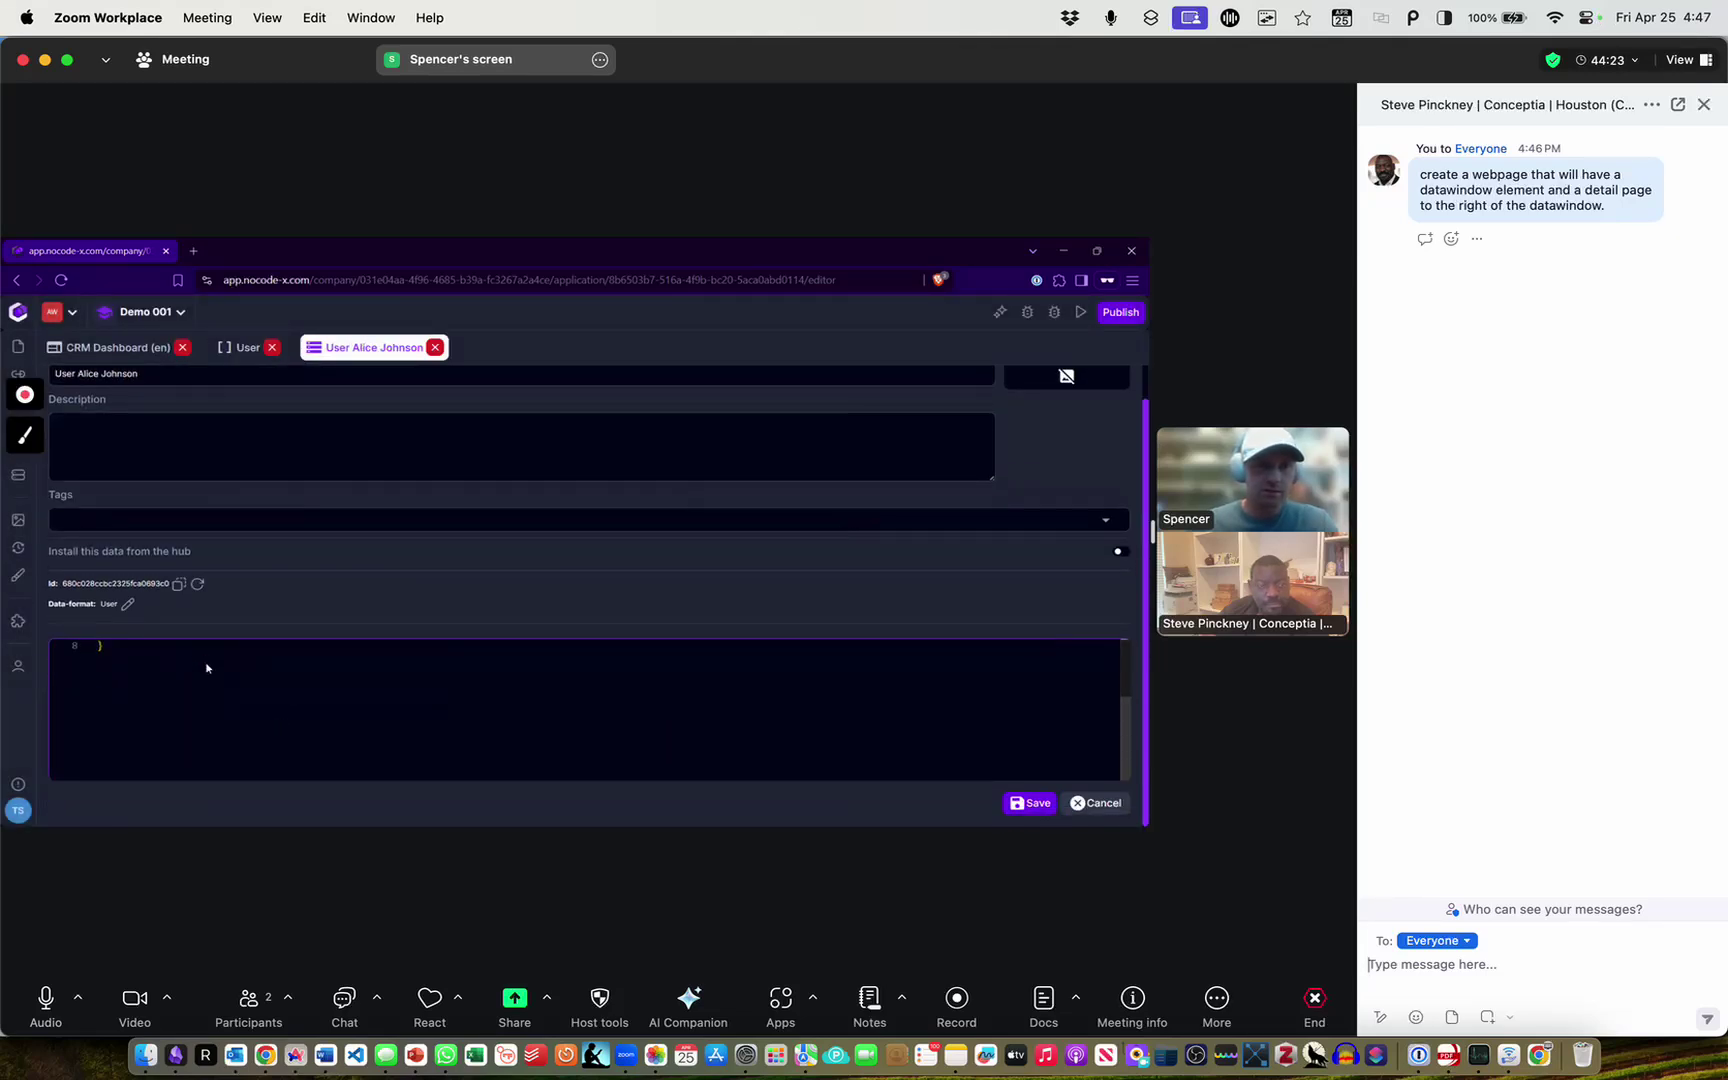
{"action": "scroll", "coordinate": [259, 699], "scroll_direction": "up", "scroll_amount": 5}
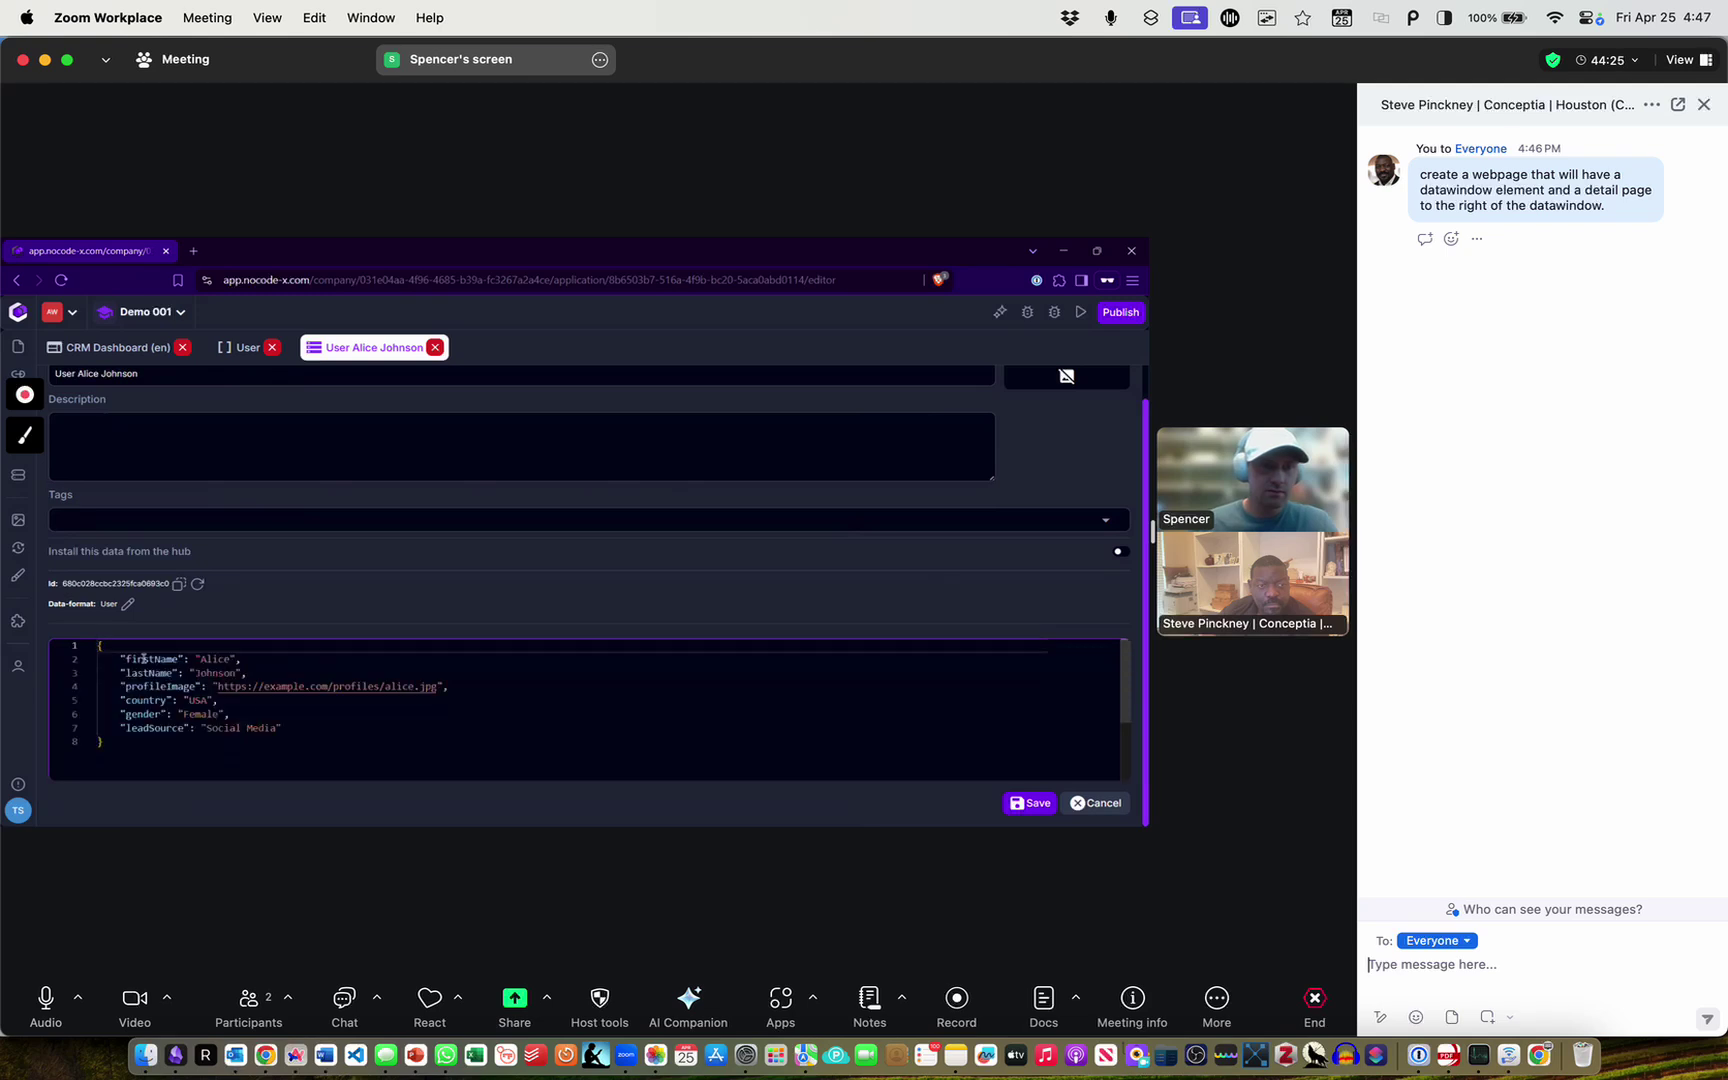
{"action": "left_click", "coordinate": [366, 731]}
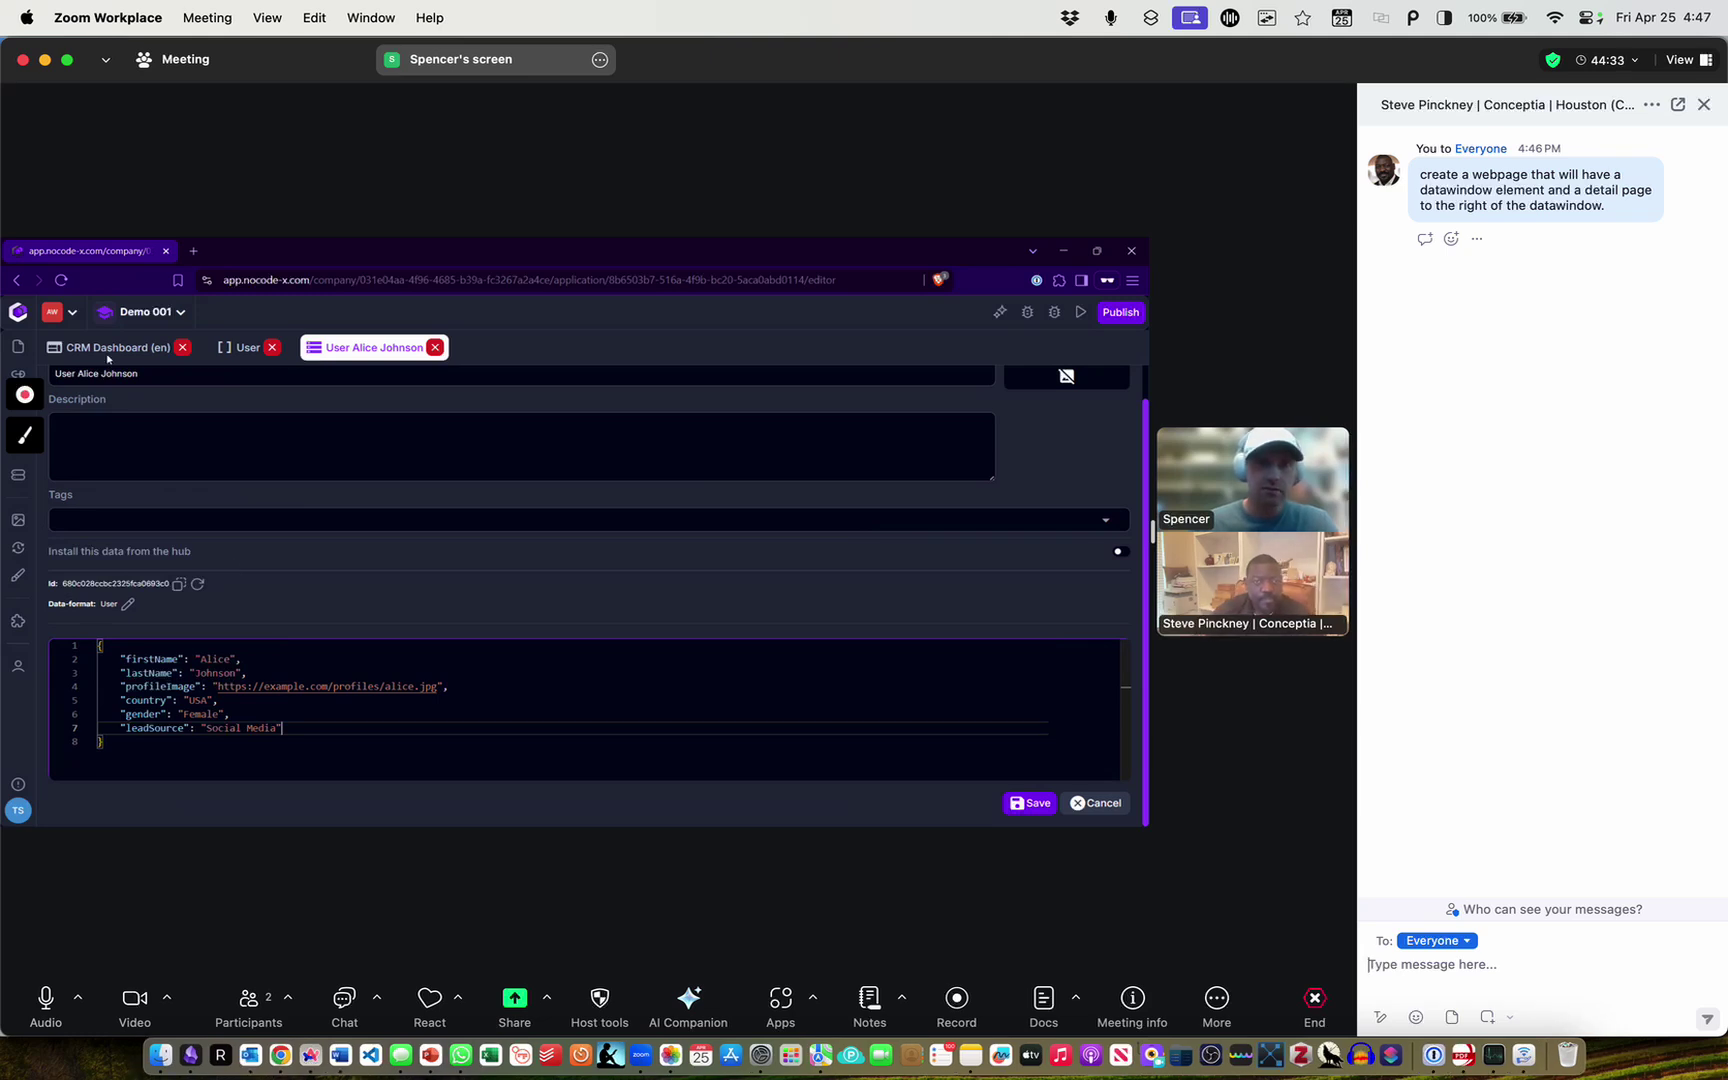
{"action": "left_click", "coordinate": [435, 347]}
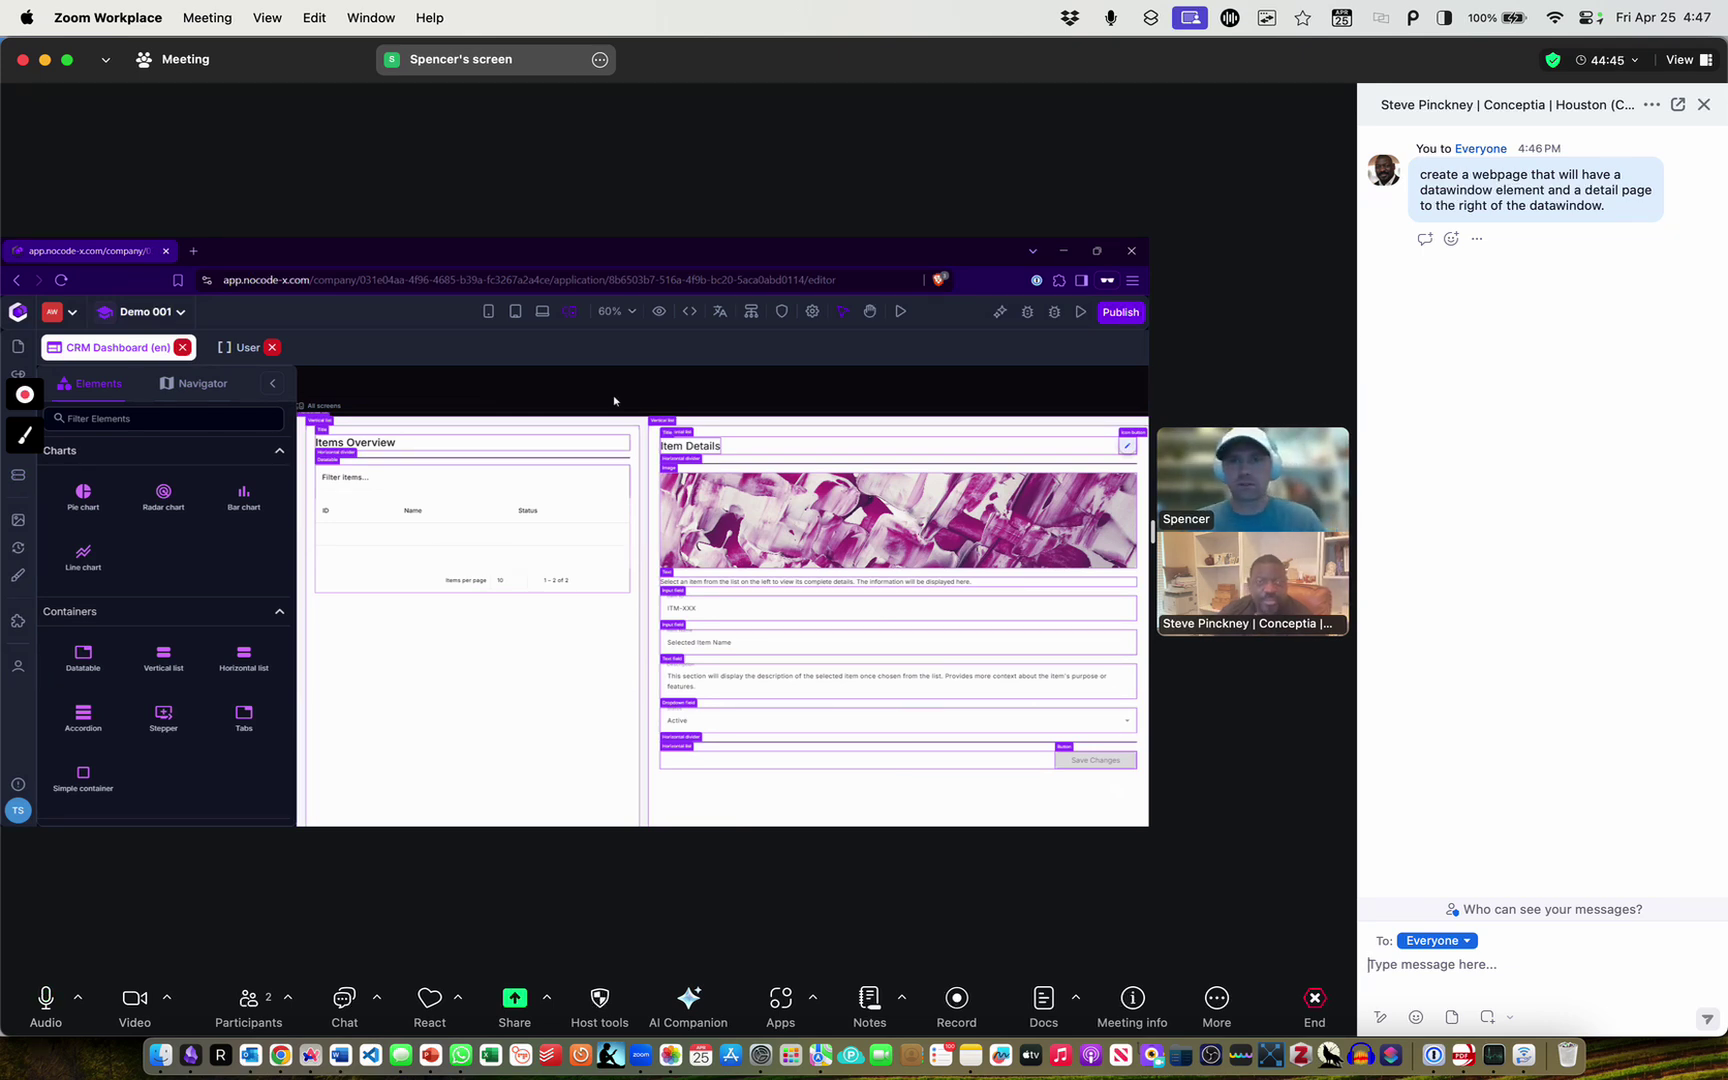
Turn off the element borders on the CRM Dashboard page canvas
{"action": "key", "text": "space"}
{"action": "left_click_drag", "start_coordinate": [670, 398], "coordinate": [582, 357]}
{"action": "left_click", "coordinate": [629, 314]}
{"action": "key", "text": "space"}
{"action": "left_click_drag", "start_coordinate": [466, 395], "coordinate": [486, 376]}
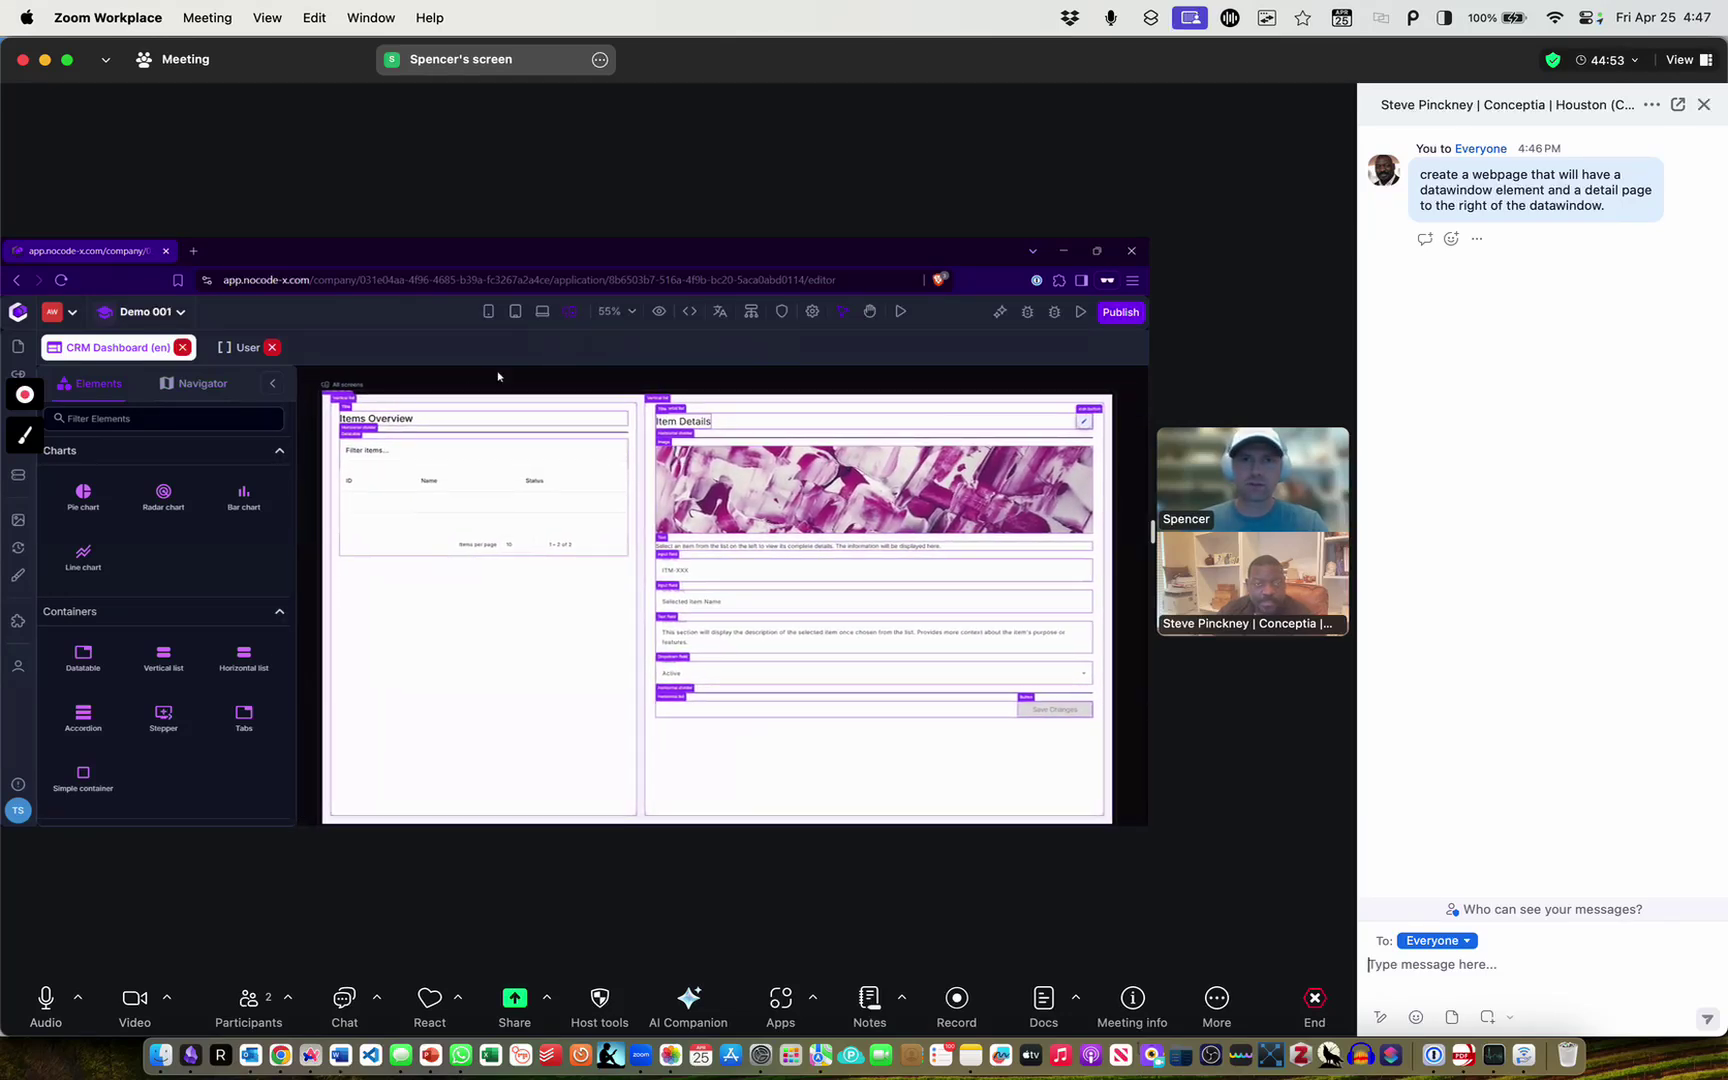
{"action": "left_click", "coordinate": [653, 309]}
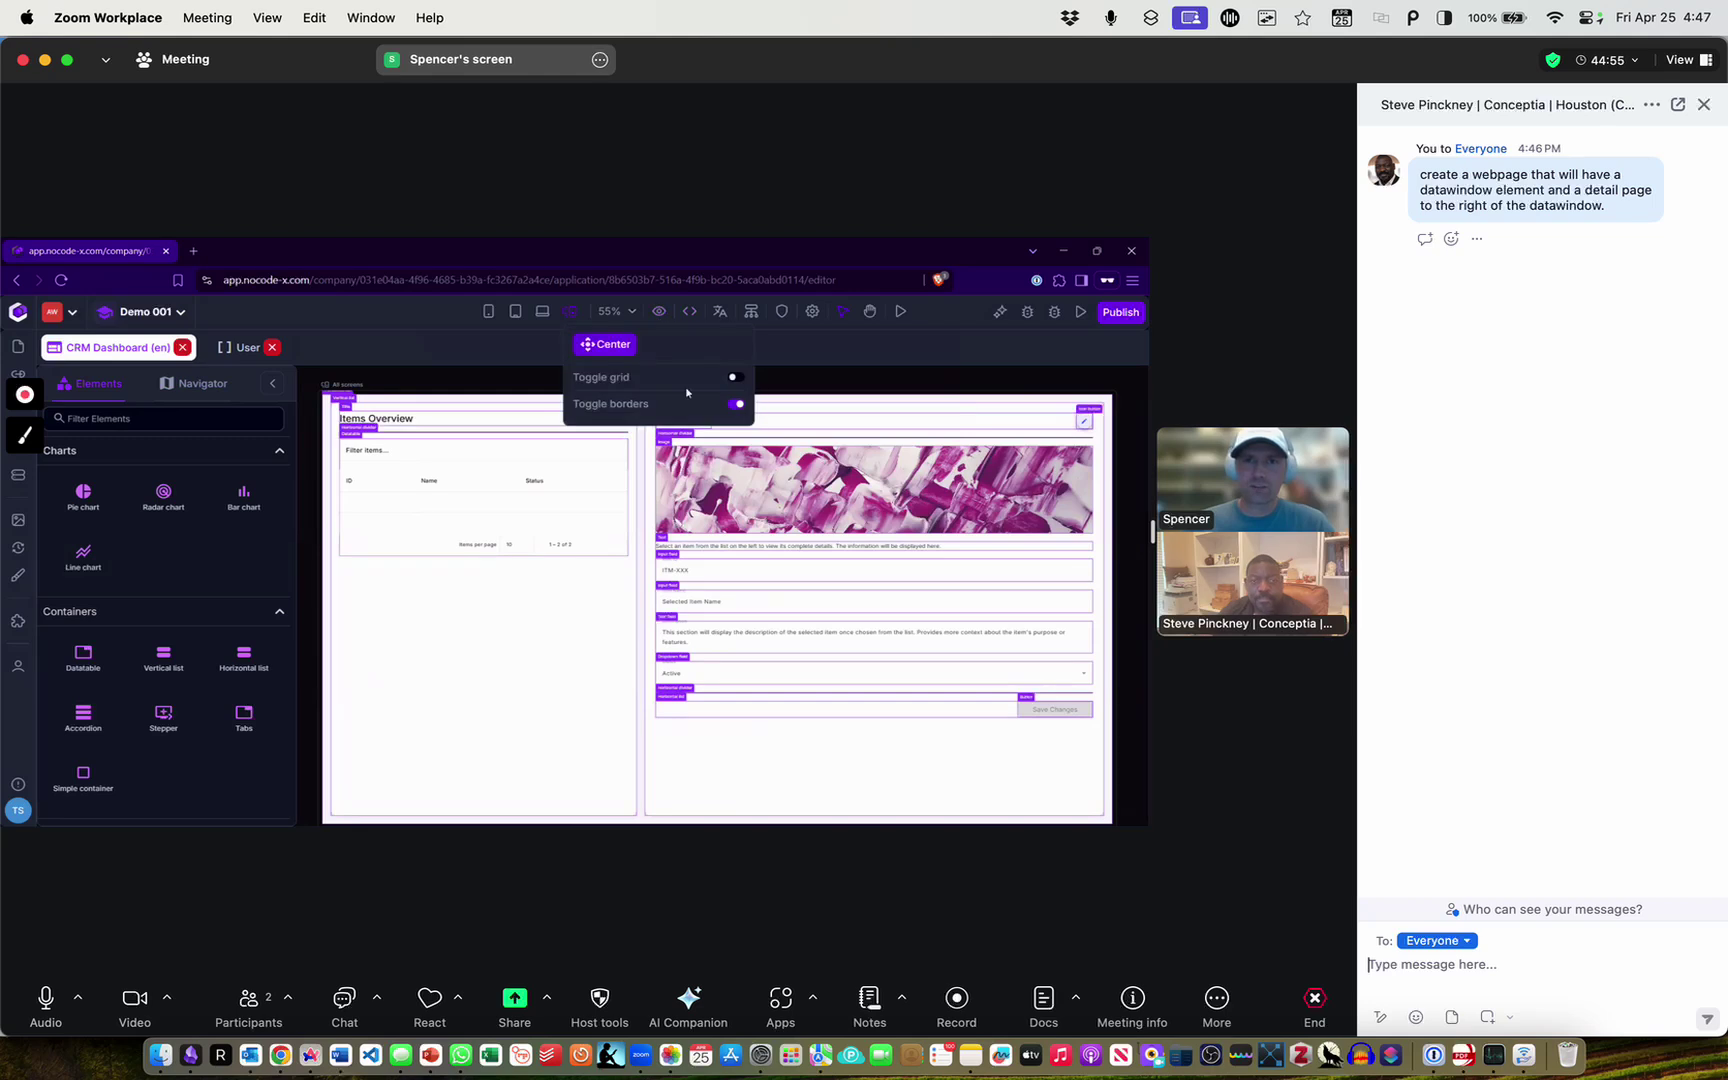
{"action": "left_click", "coordinate": [733, 404]}
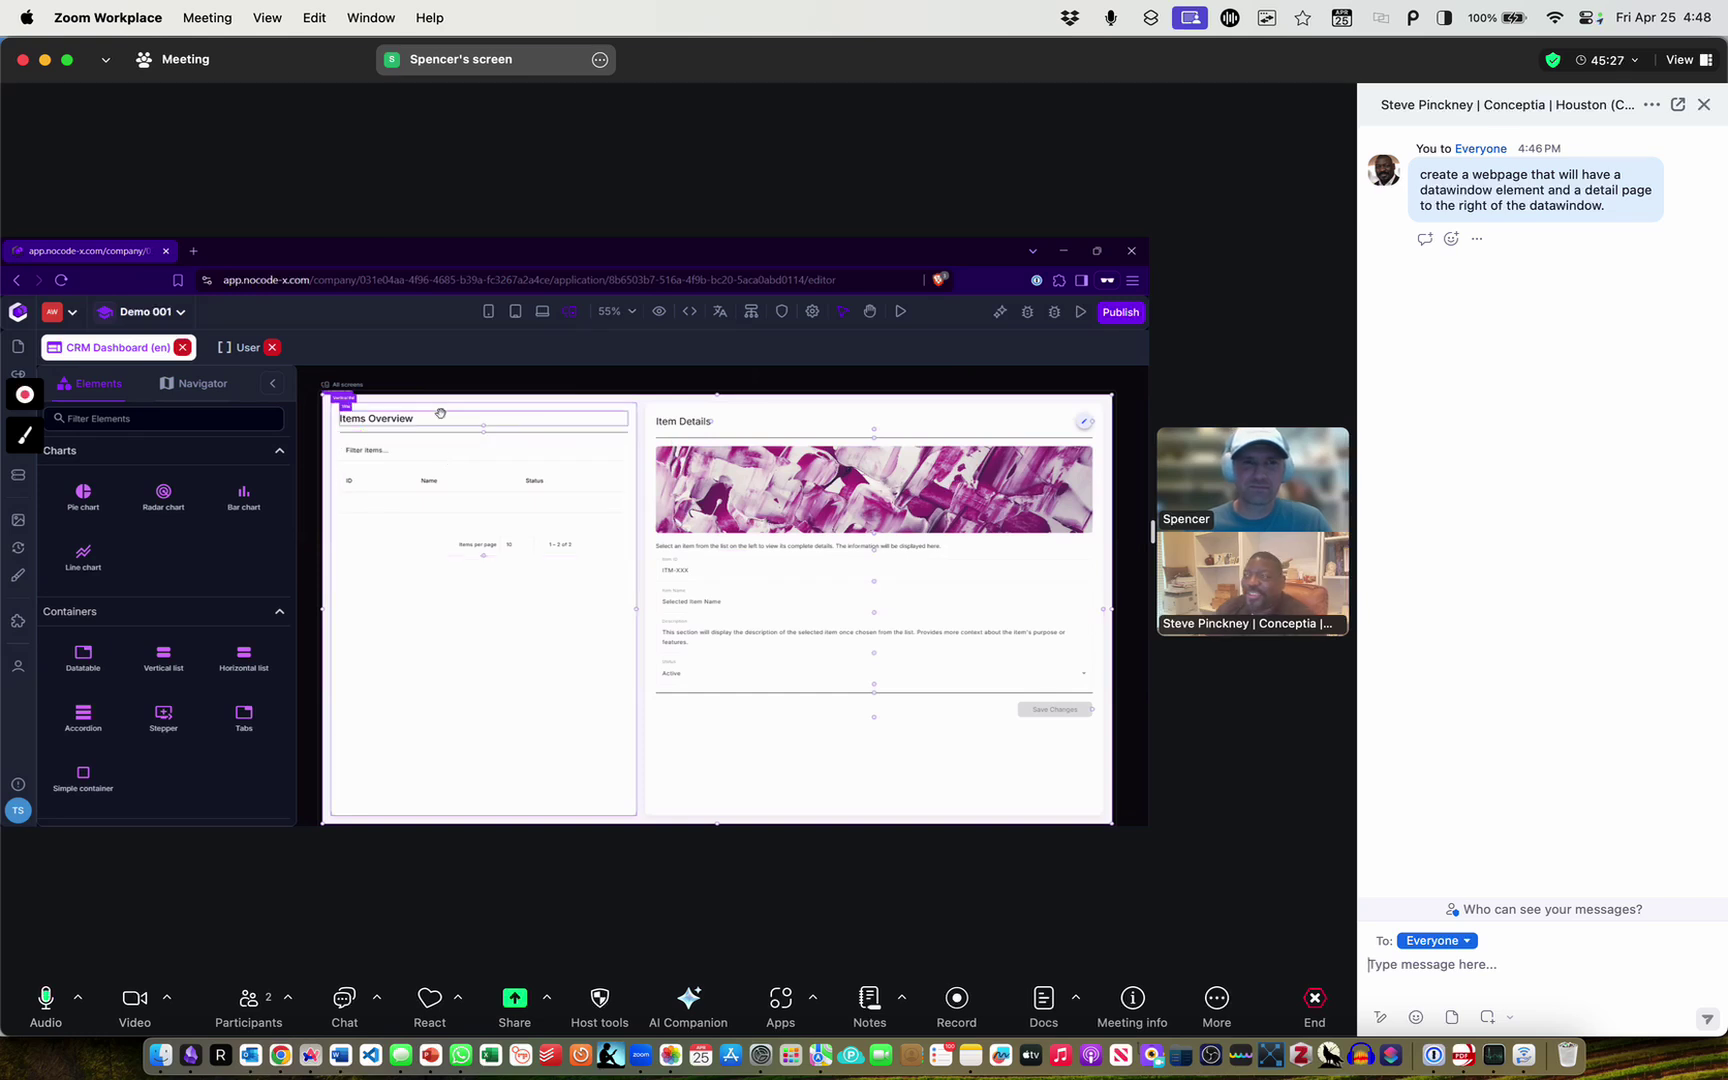
{"action": "left_click", "coordinate": [659, 313]}
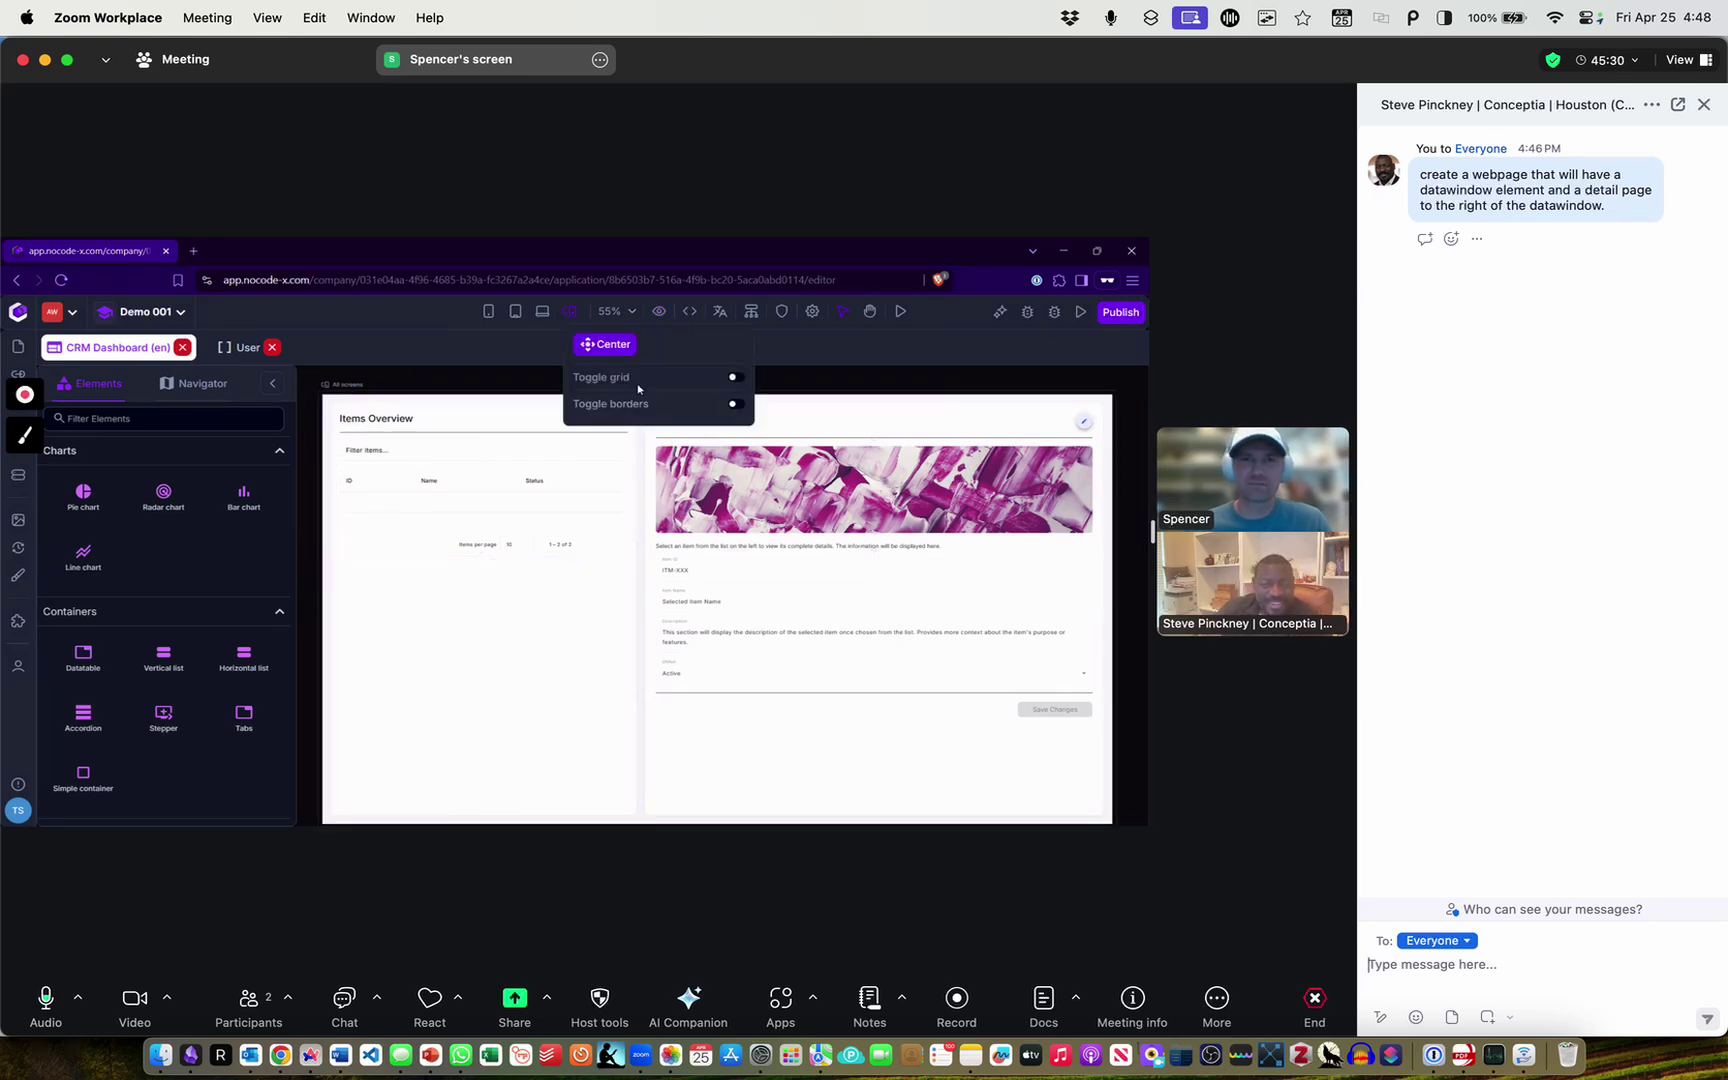
{"action": "left_click", "coordinate": [770, 384]}
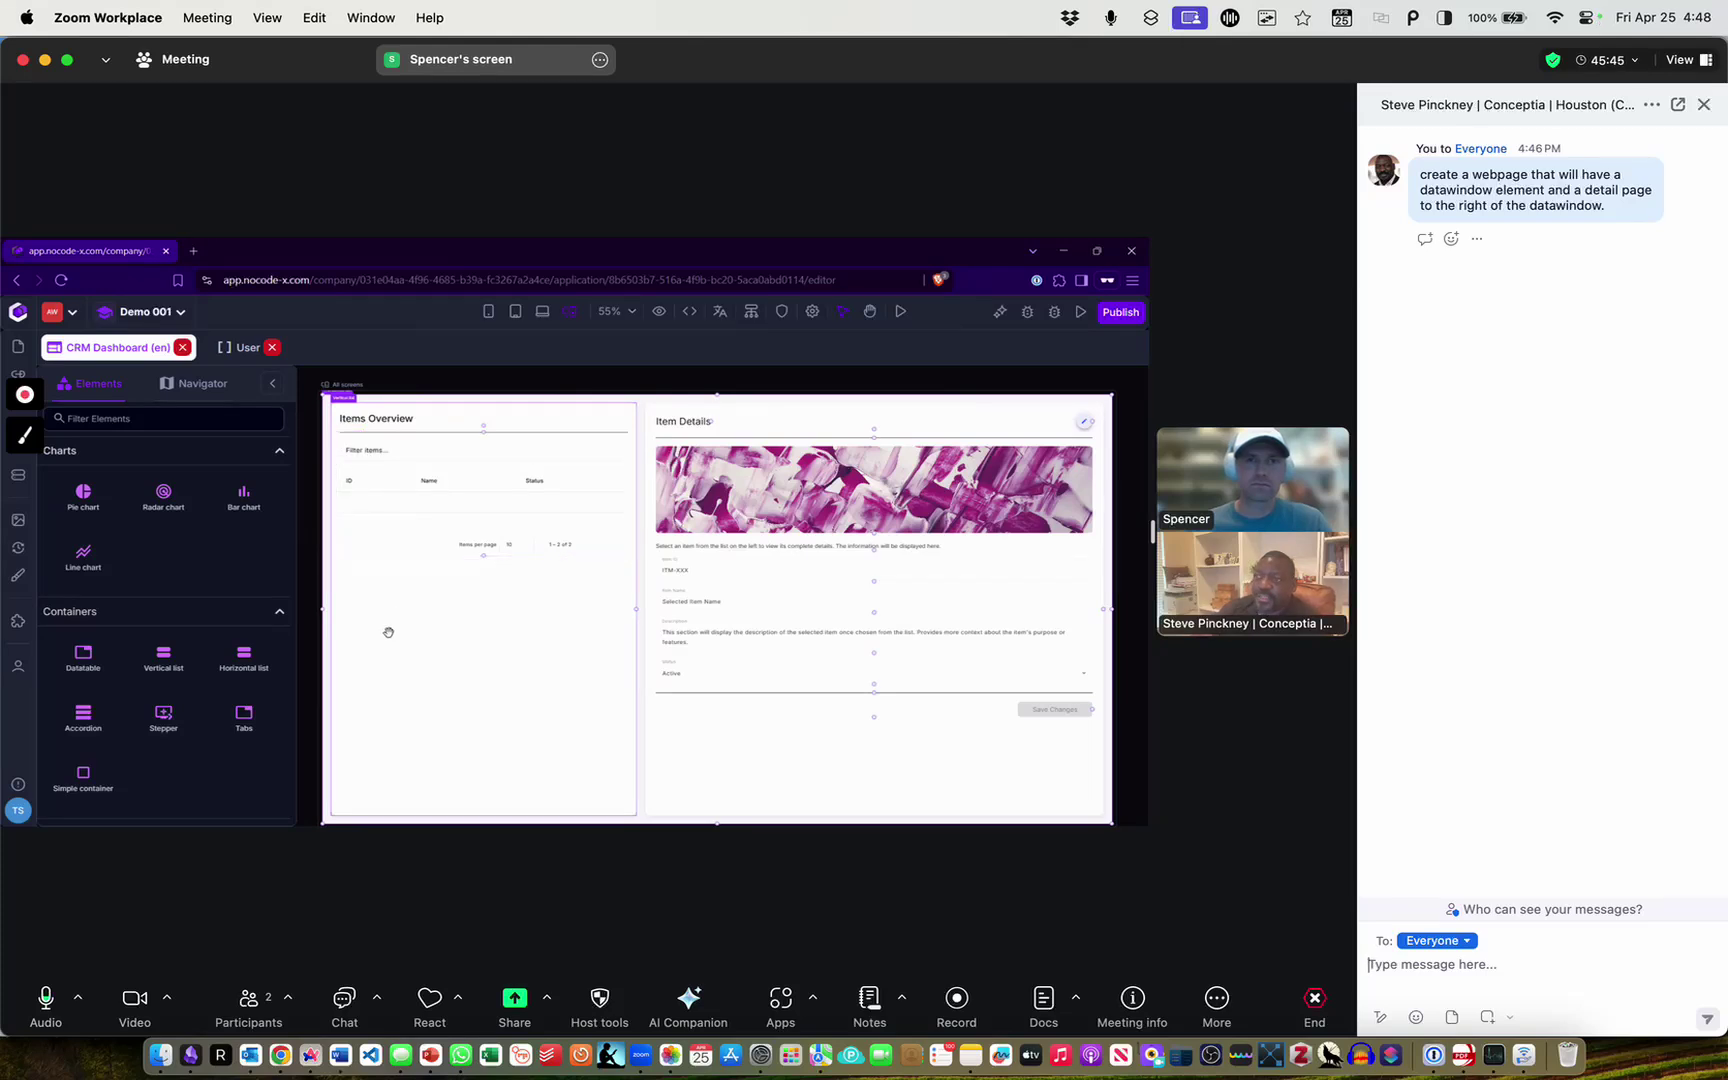
Inspect the properties of DATAWINDOW_SECTION and MAIN_LAYOUT_CONTAINER and expand the container in the page's element tree
{"action": "left_click", "coordinate": [430, 615]}
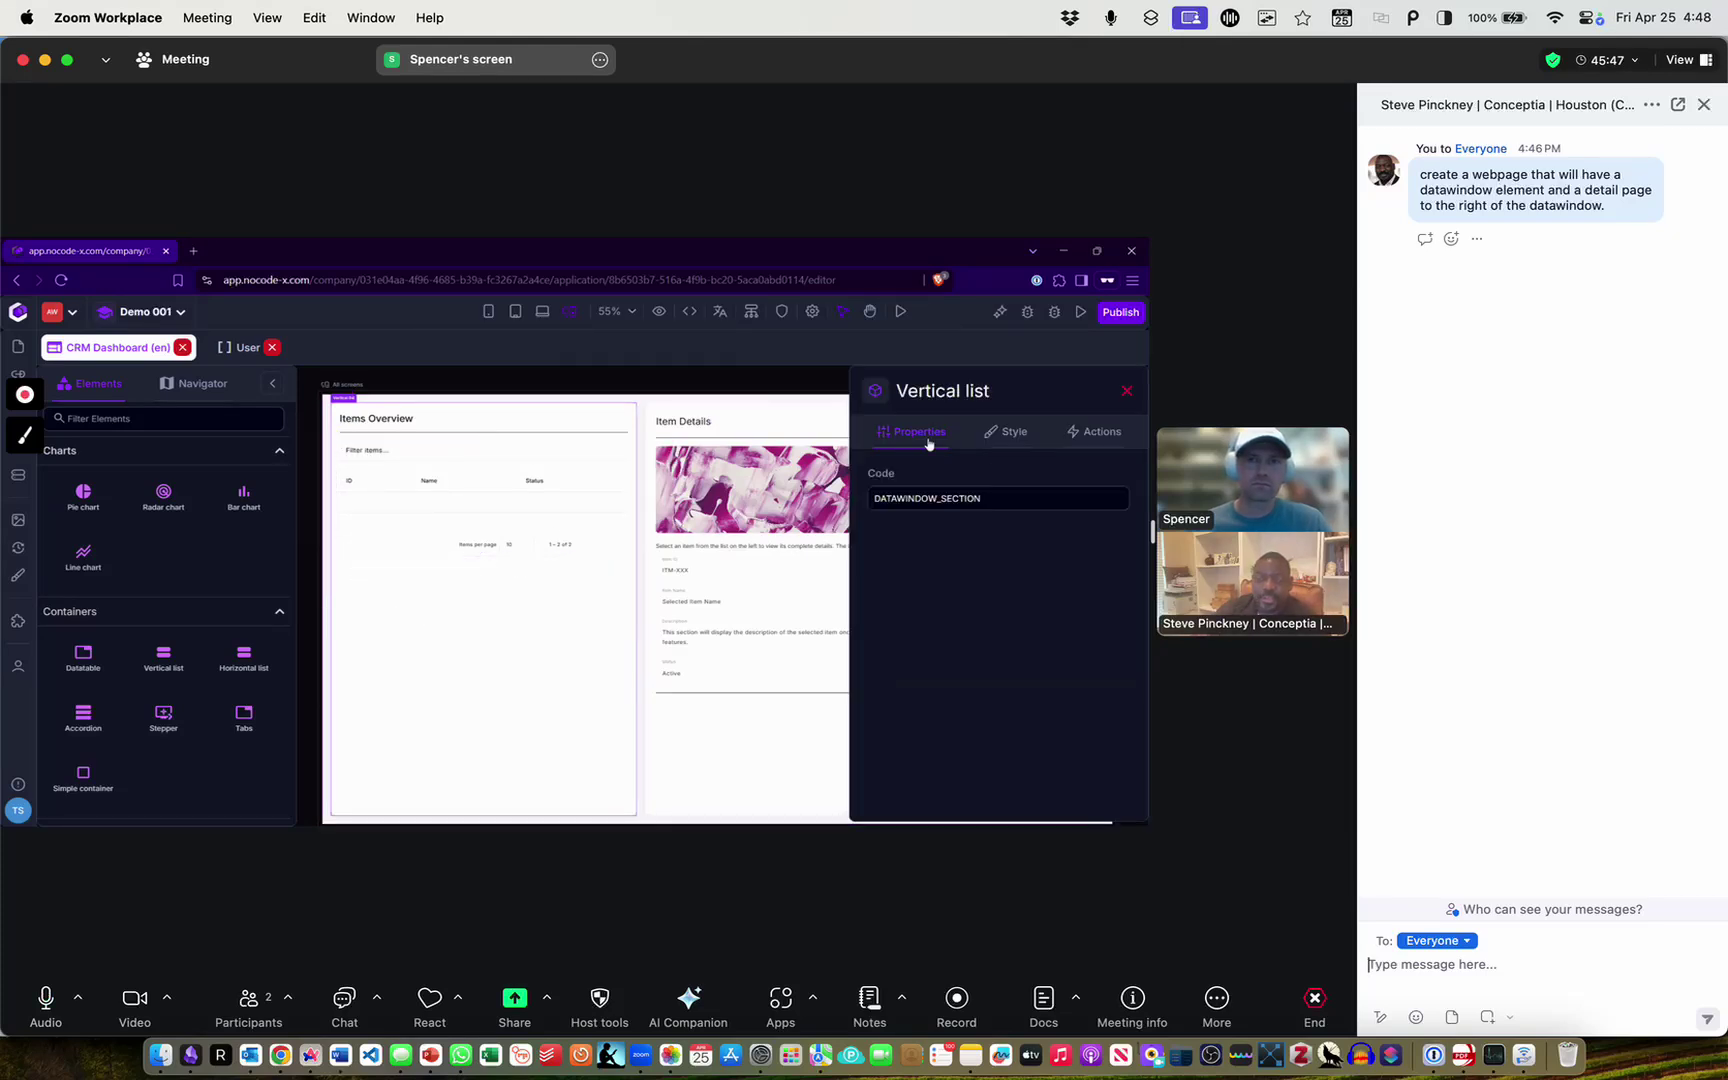
{"action": "left_click", "coordinate": [326, 407]}
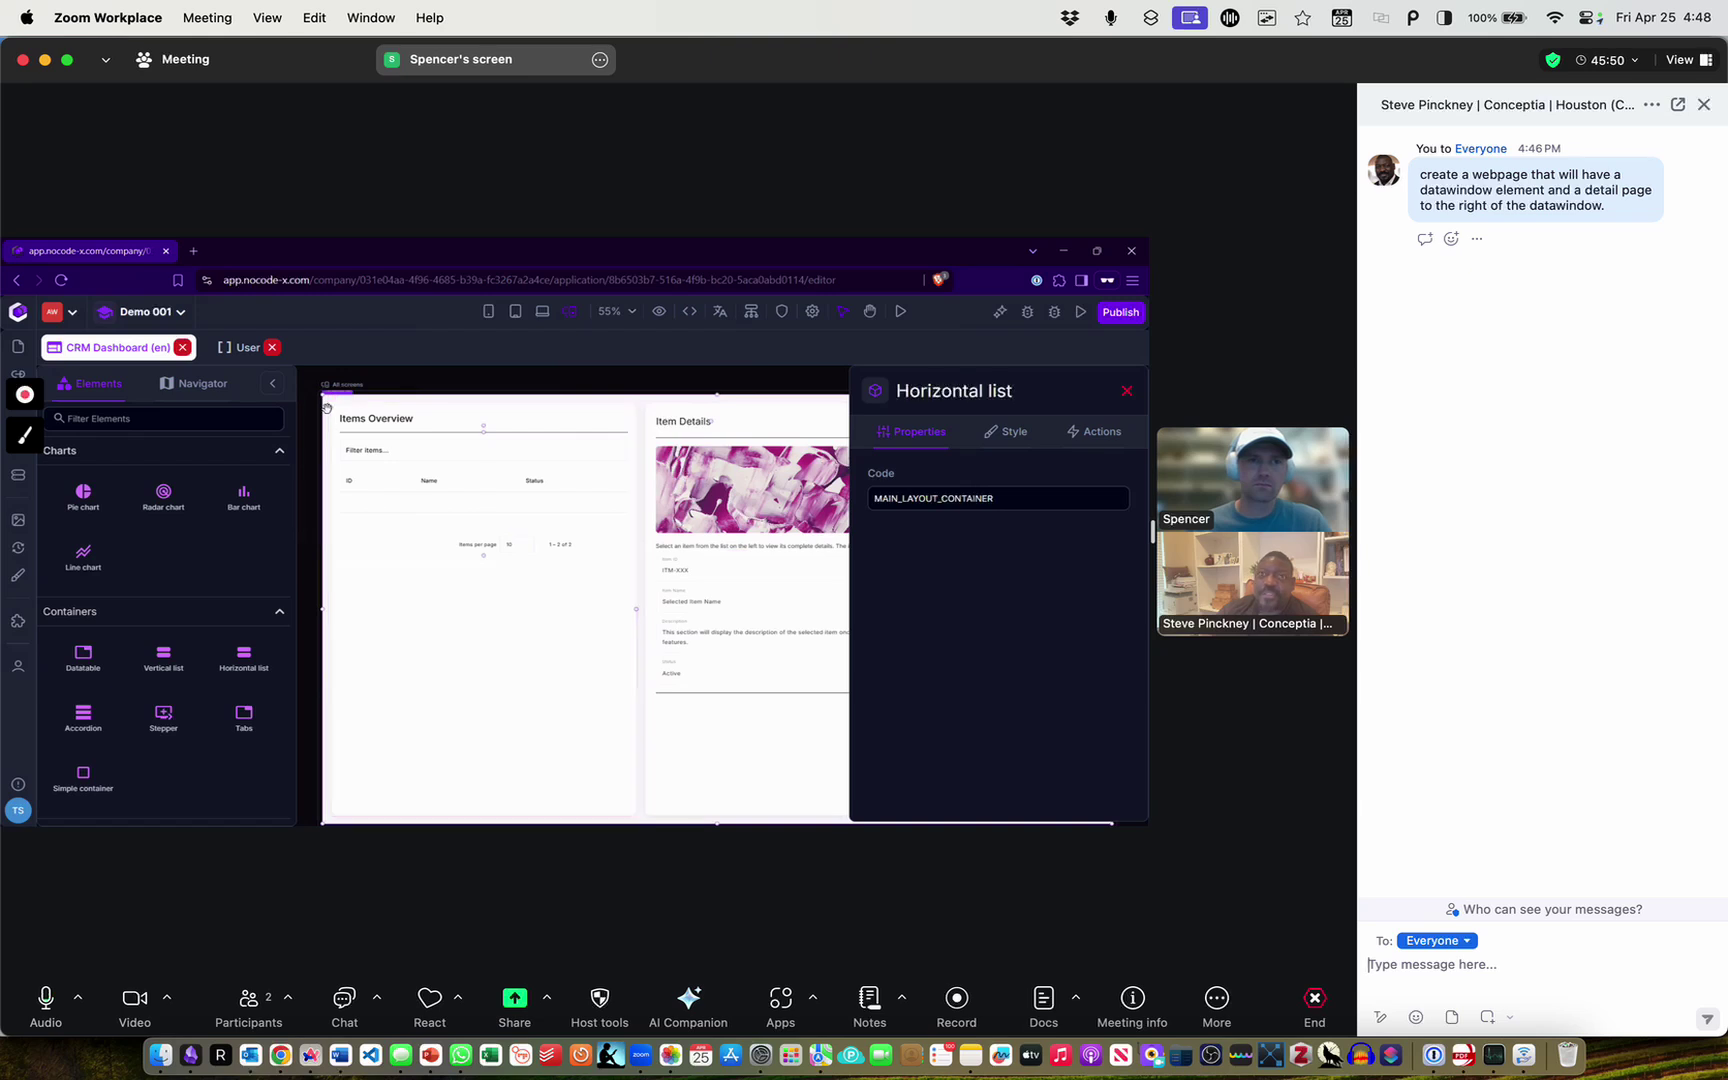
{"action": "left_click", "coordinate": [192, 383]}
{"action": "left_click", "coordinate": [44, 450]}
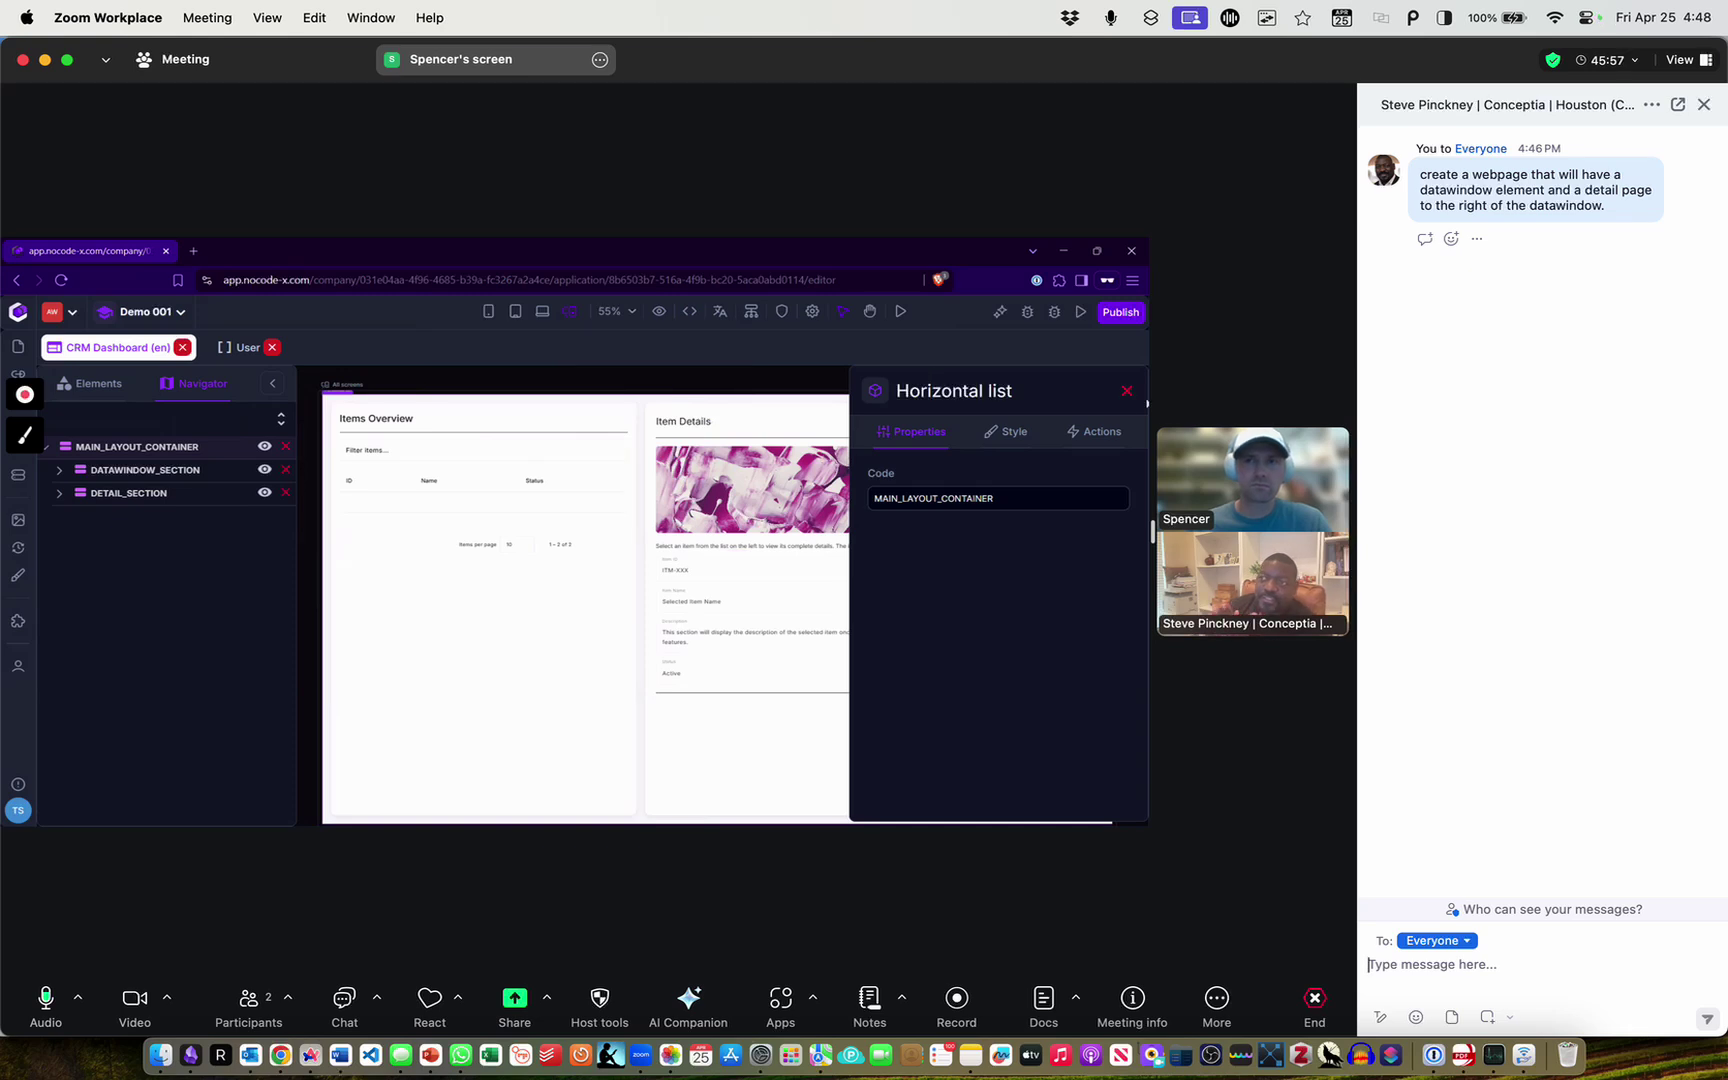
Review the size and item spacing style settings of DATAWINDOW_SECTION and MAIN_LAYOUT_CONTAINER
{"action": "left_click", "coordinate": [448, 648]}
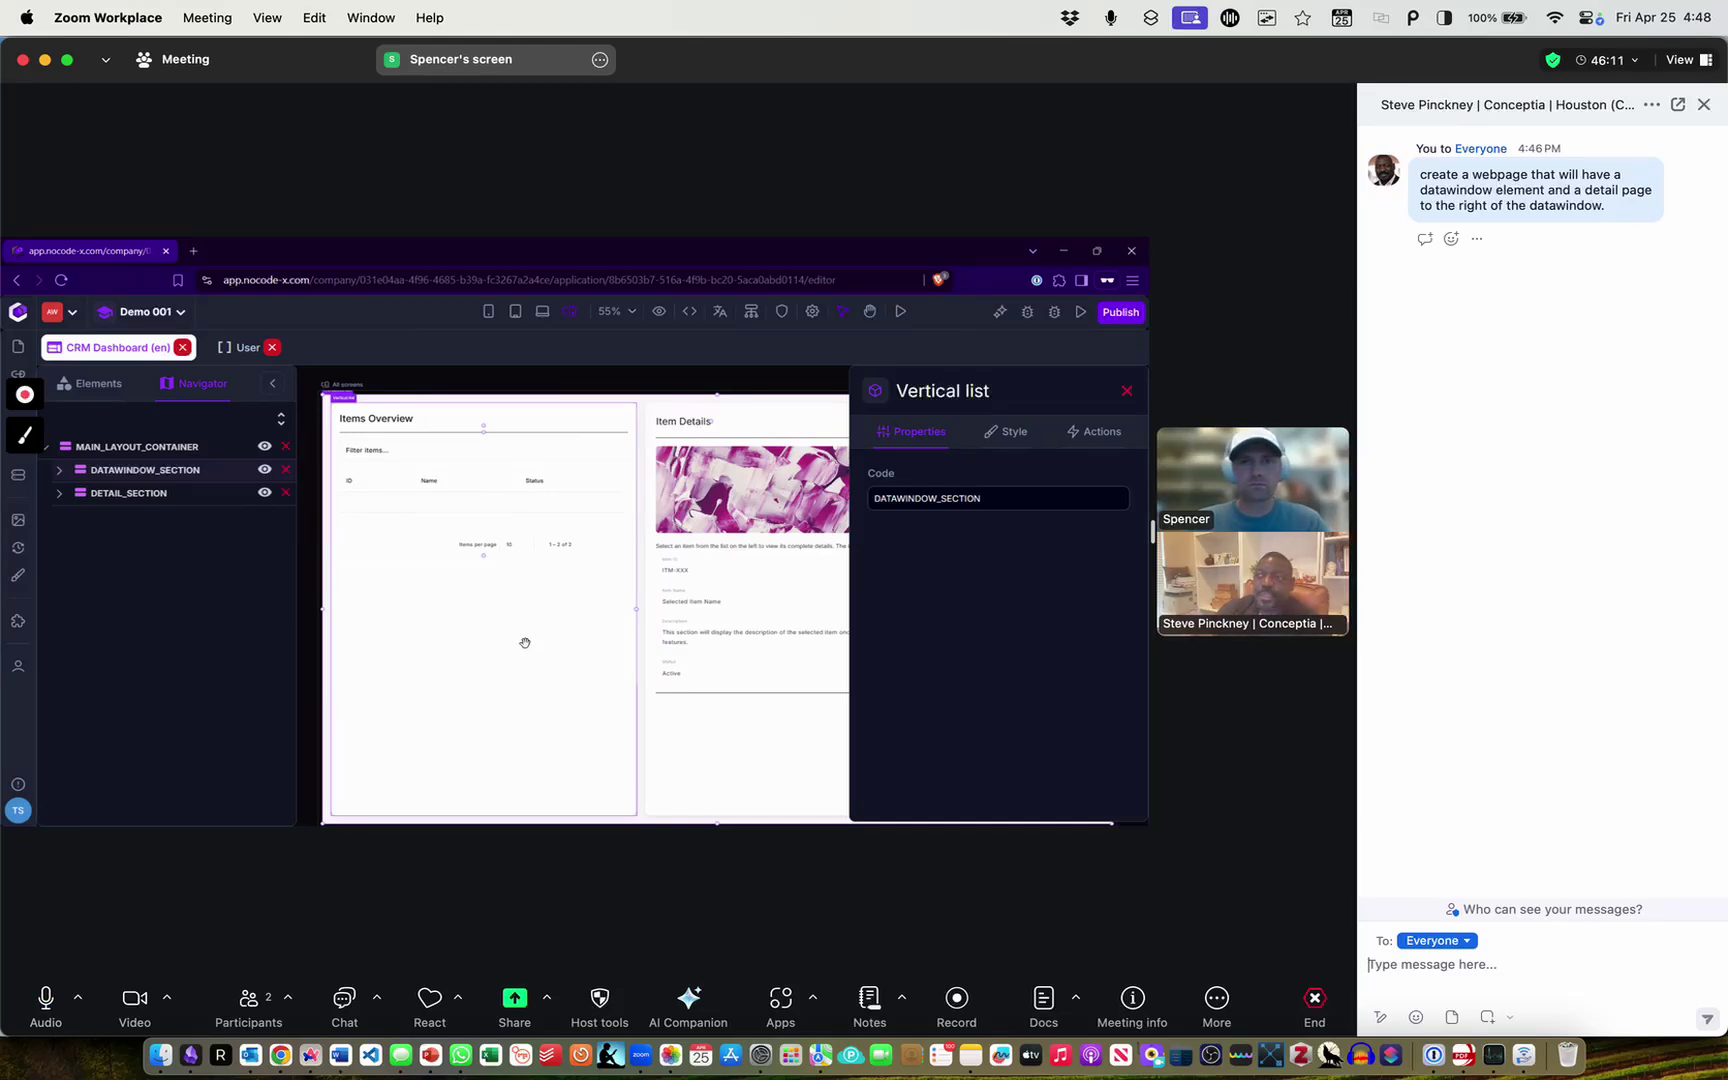
{"action": "left_click", "coordinate": [1007, 431]}
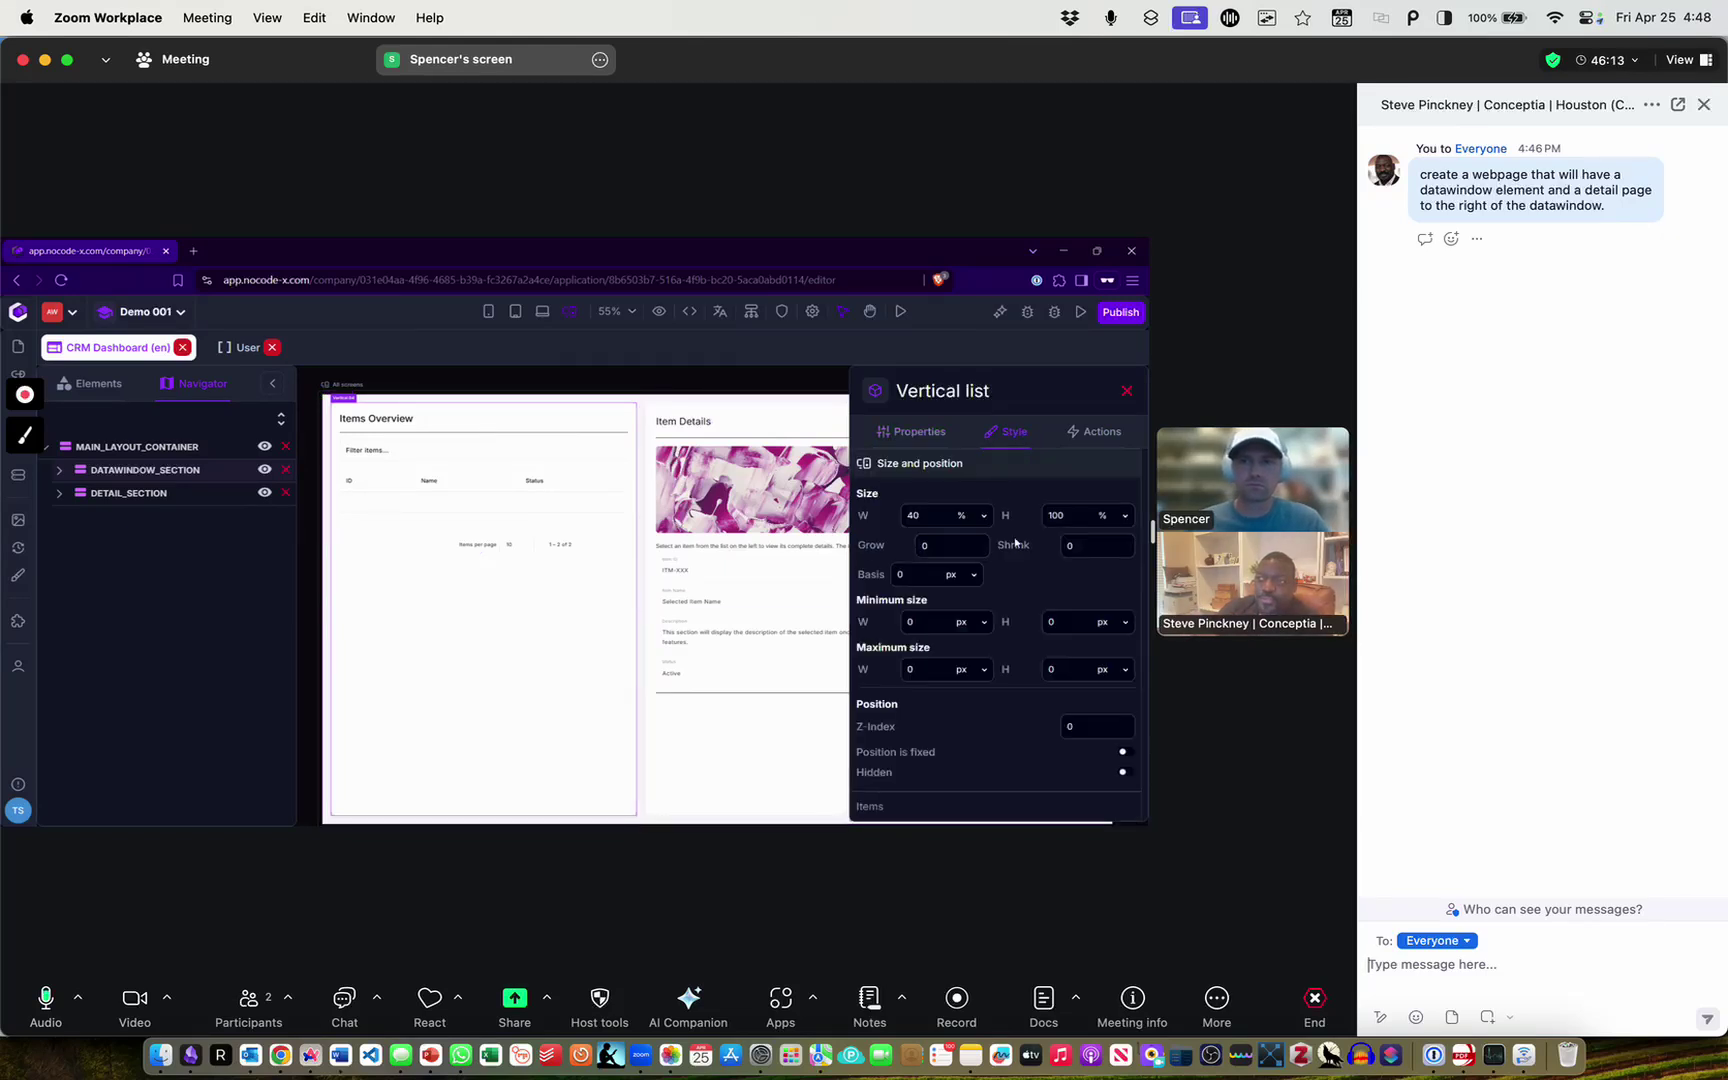
{"action": "scroll", "coordinate": [966, 640], "scroll_direction": "down", "scroll_amount": 5}
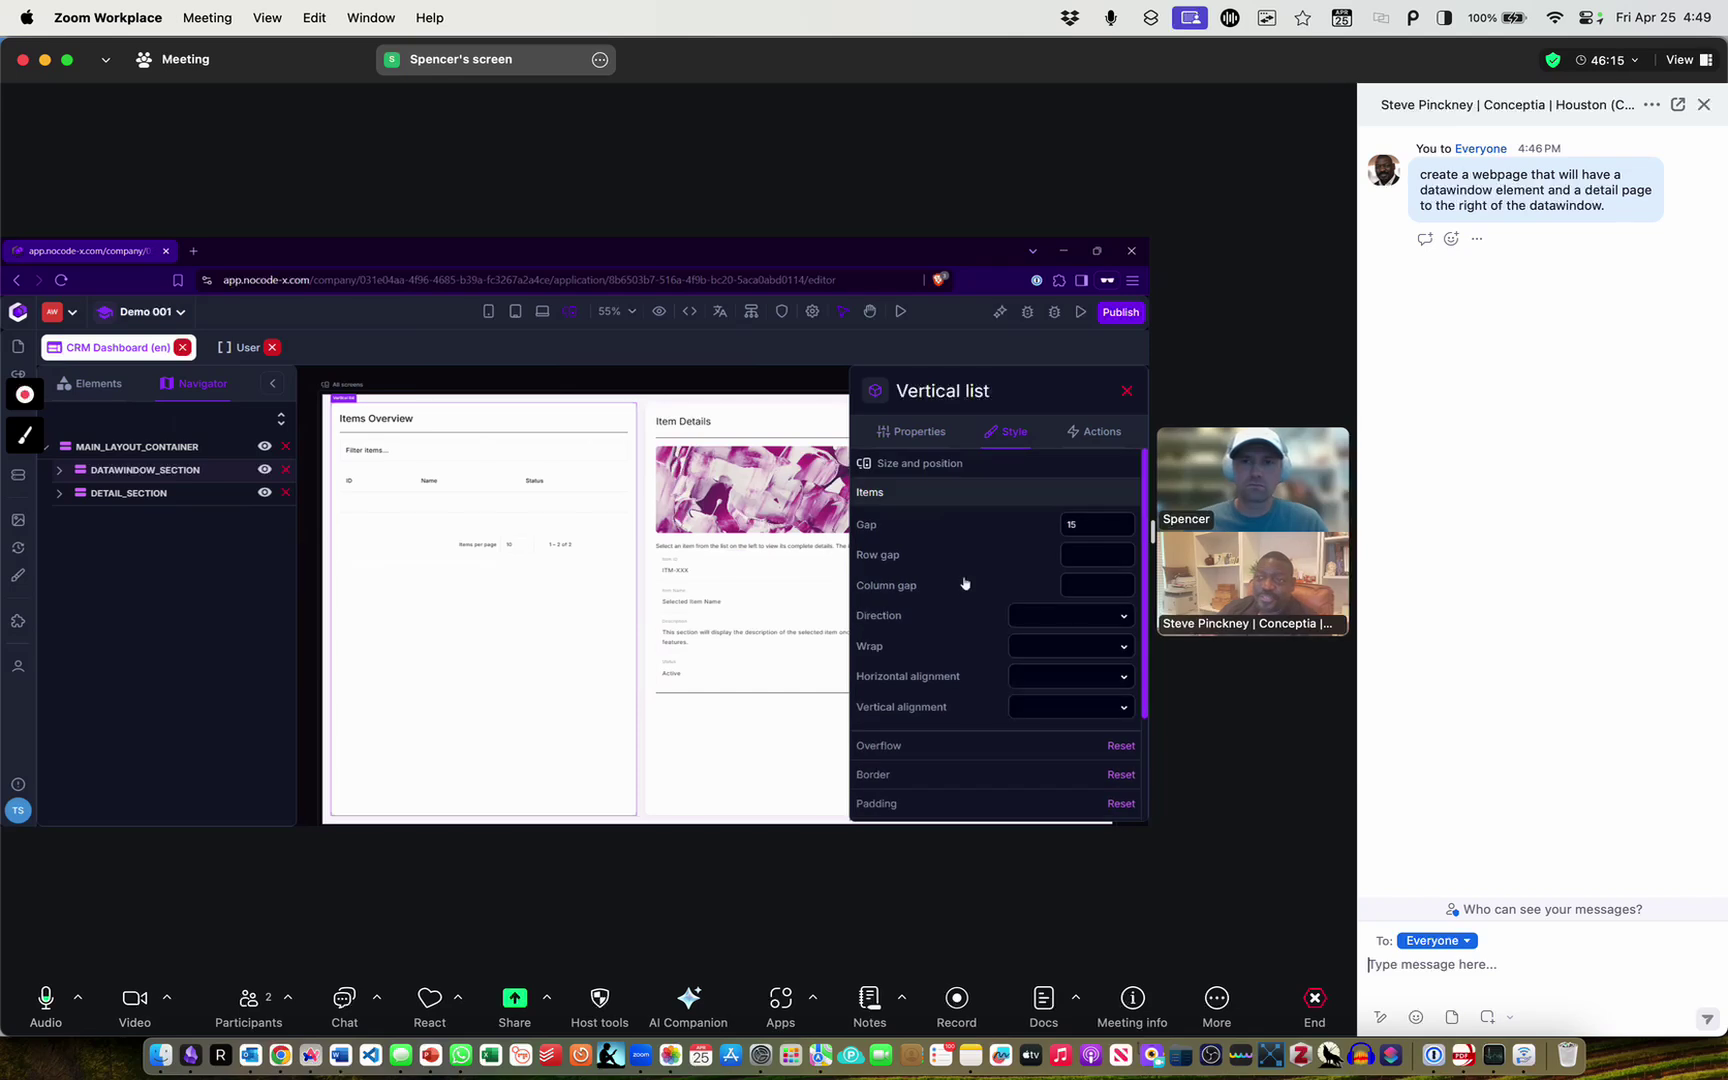
{"action": "left_click", "coordinate": [328, 427]}
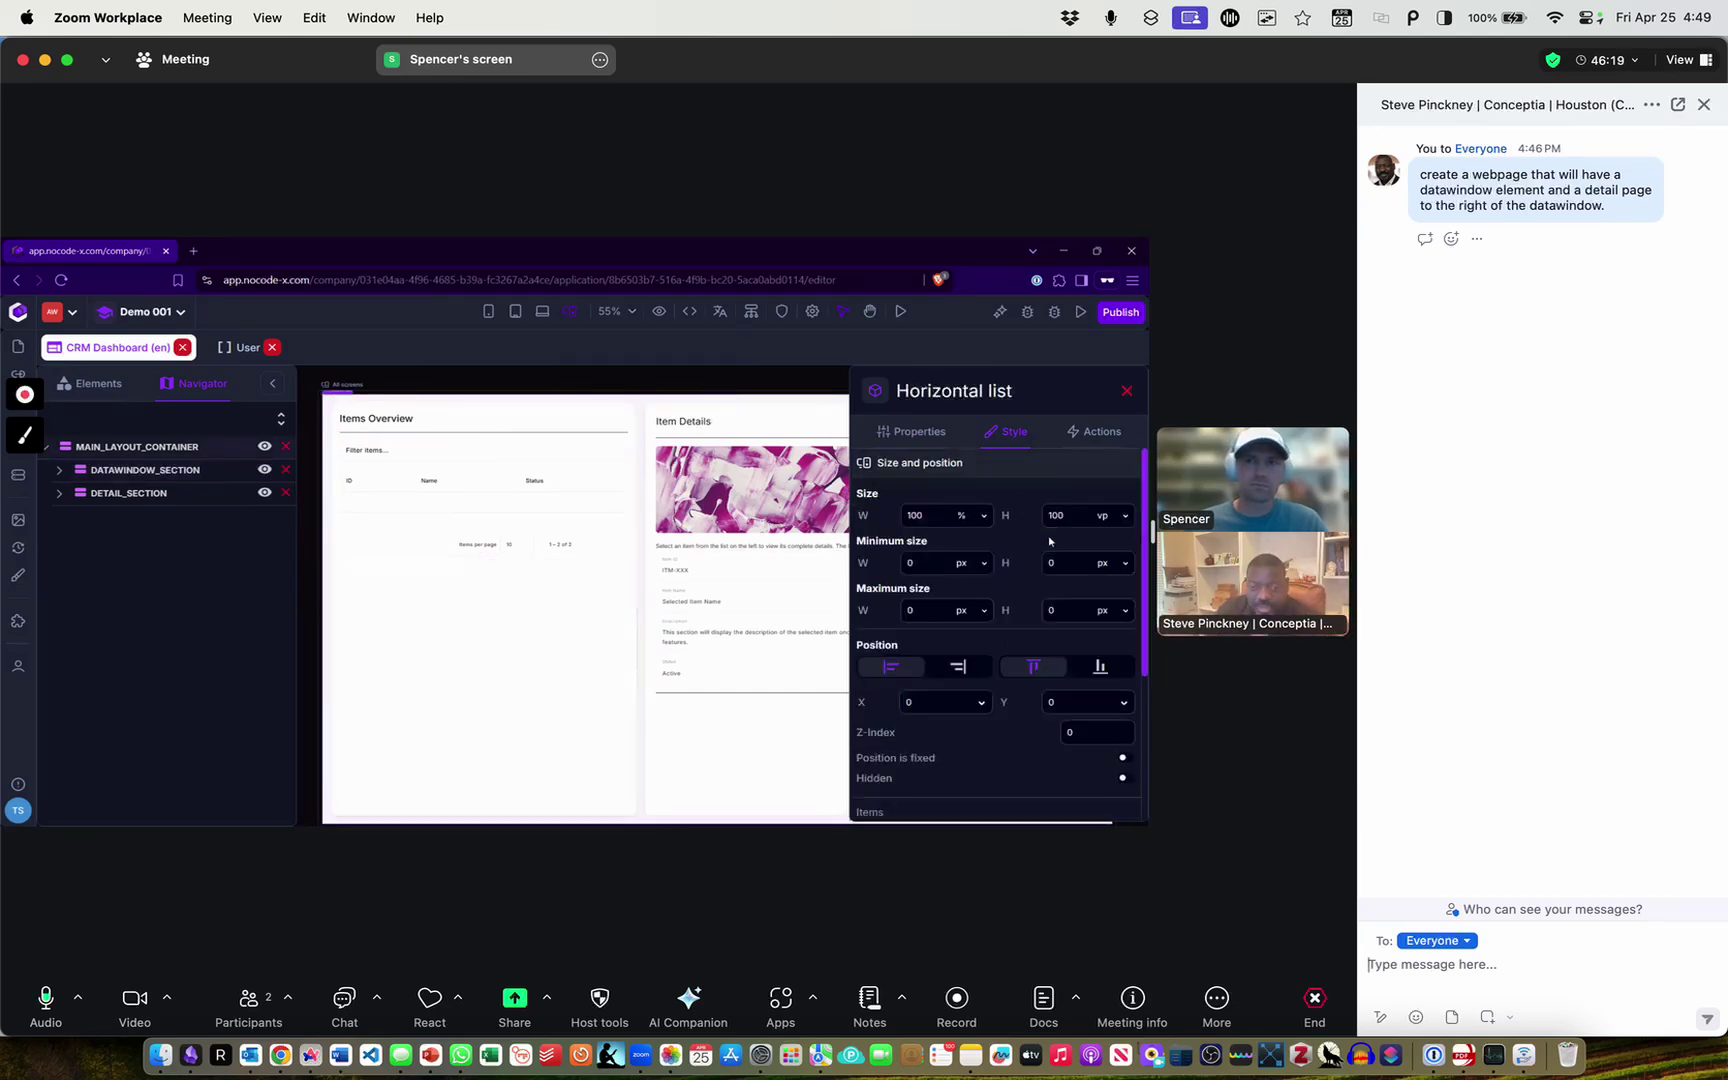
{"action": "scroll", "coordinate": [919, 662], "scroll_direction": "down", "scroll_amount": 2}
{"action": "left_click", "coordinate": [919, 665]}
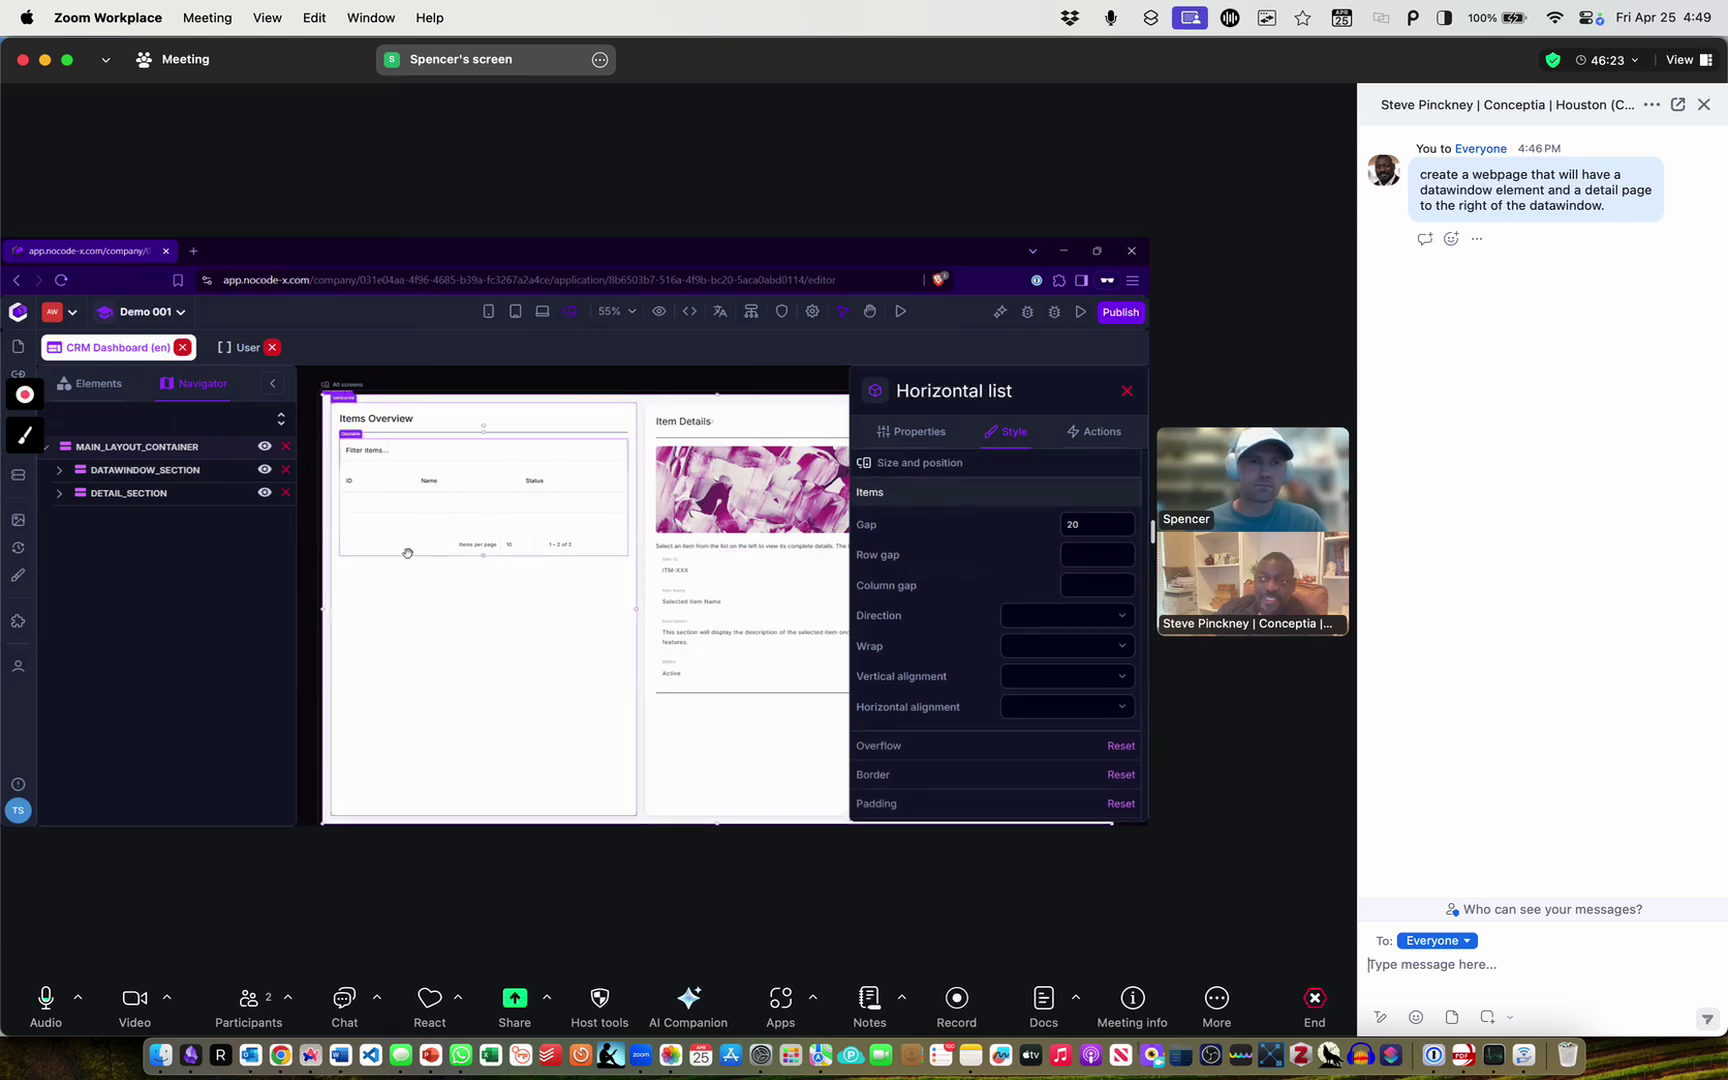
Expand DATAWINDOW_SECTION and DETAIL_SECTION in the element tree and view the item style settings of DETAIL_SECTION
{"action": "left_click", "coordinate": [58, 471]}
{"action": "left_click", "coordinate": [61, 565]}
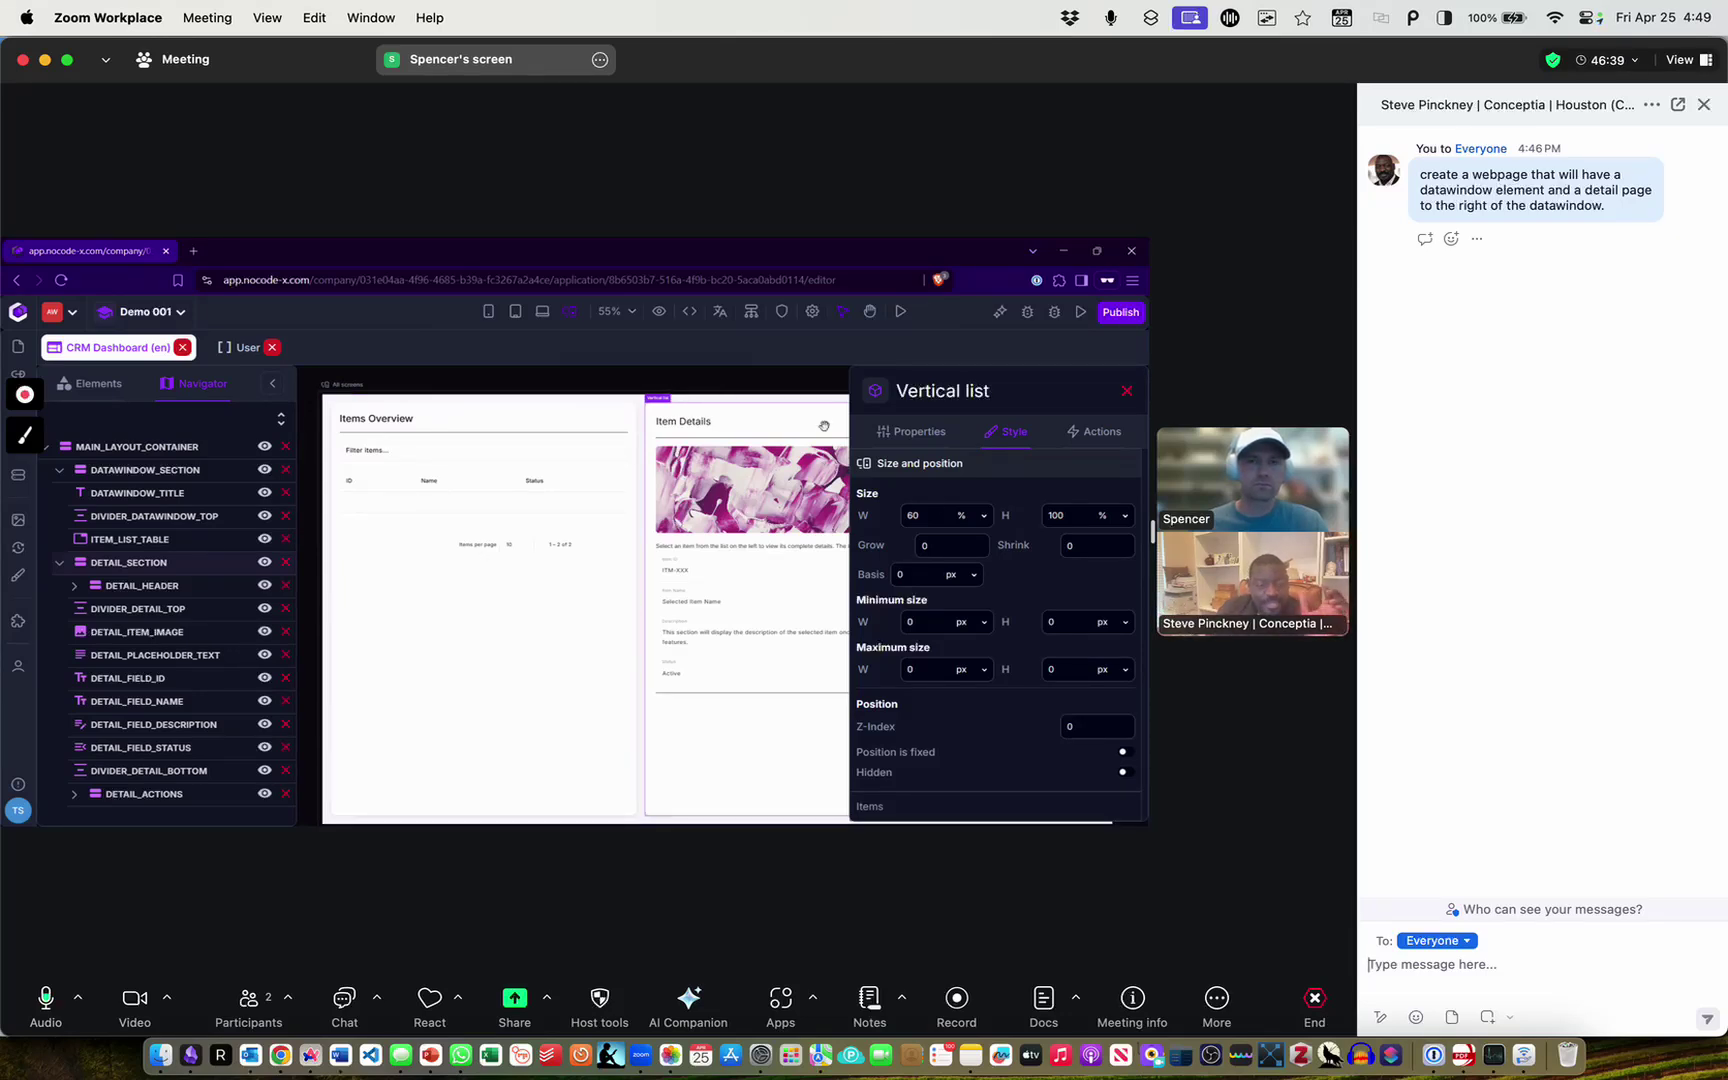
{"action": "scroll", "coordinate": [1003, 600], "scroll_direction": "down", "scroll_amount": 5}
{"action": "left_click", "coordinate": [1003, 590]}
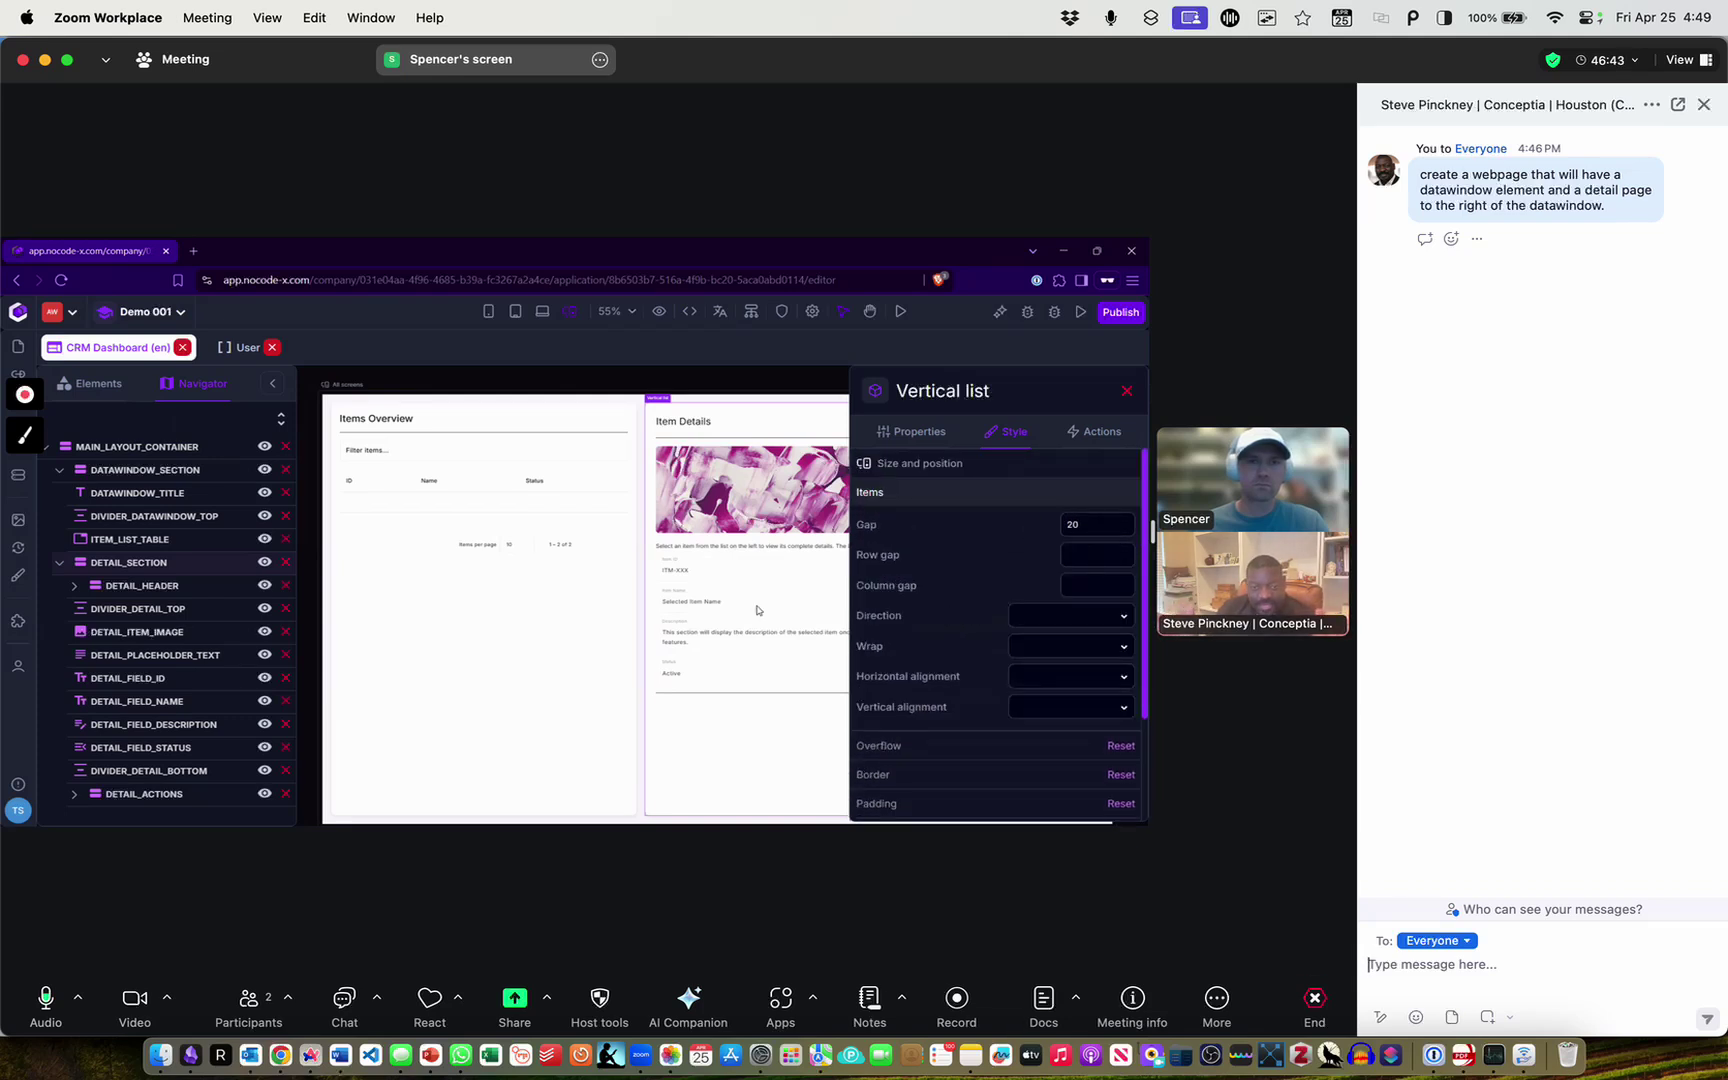
Examine the horizontal and vertical alignment options for the items in DETAIL_SECTION
{"action": "scroll", "coordinate": [990, 701], "scroll_direction": "down", "scroll_amount": 3}
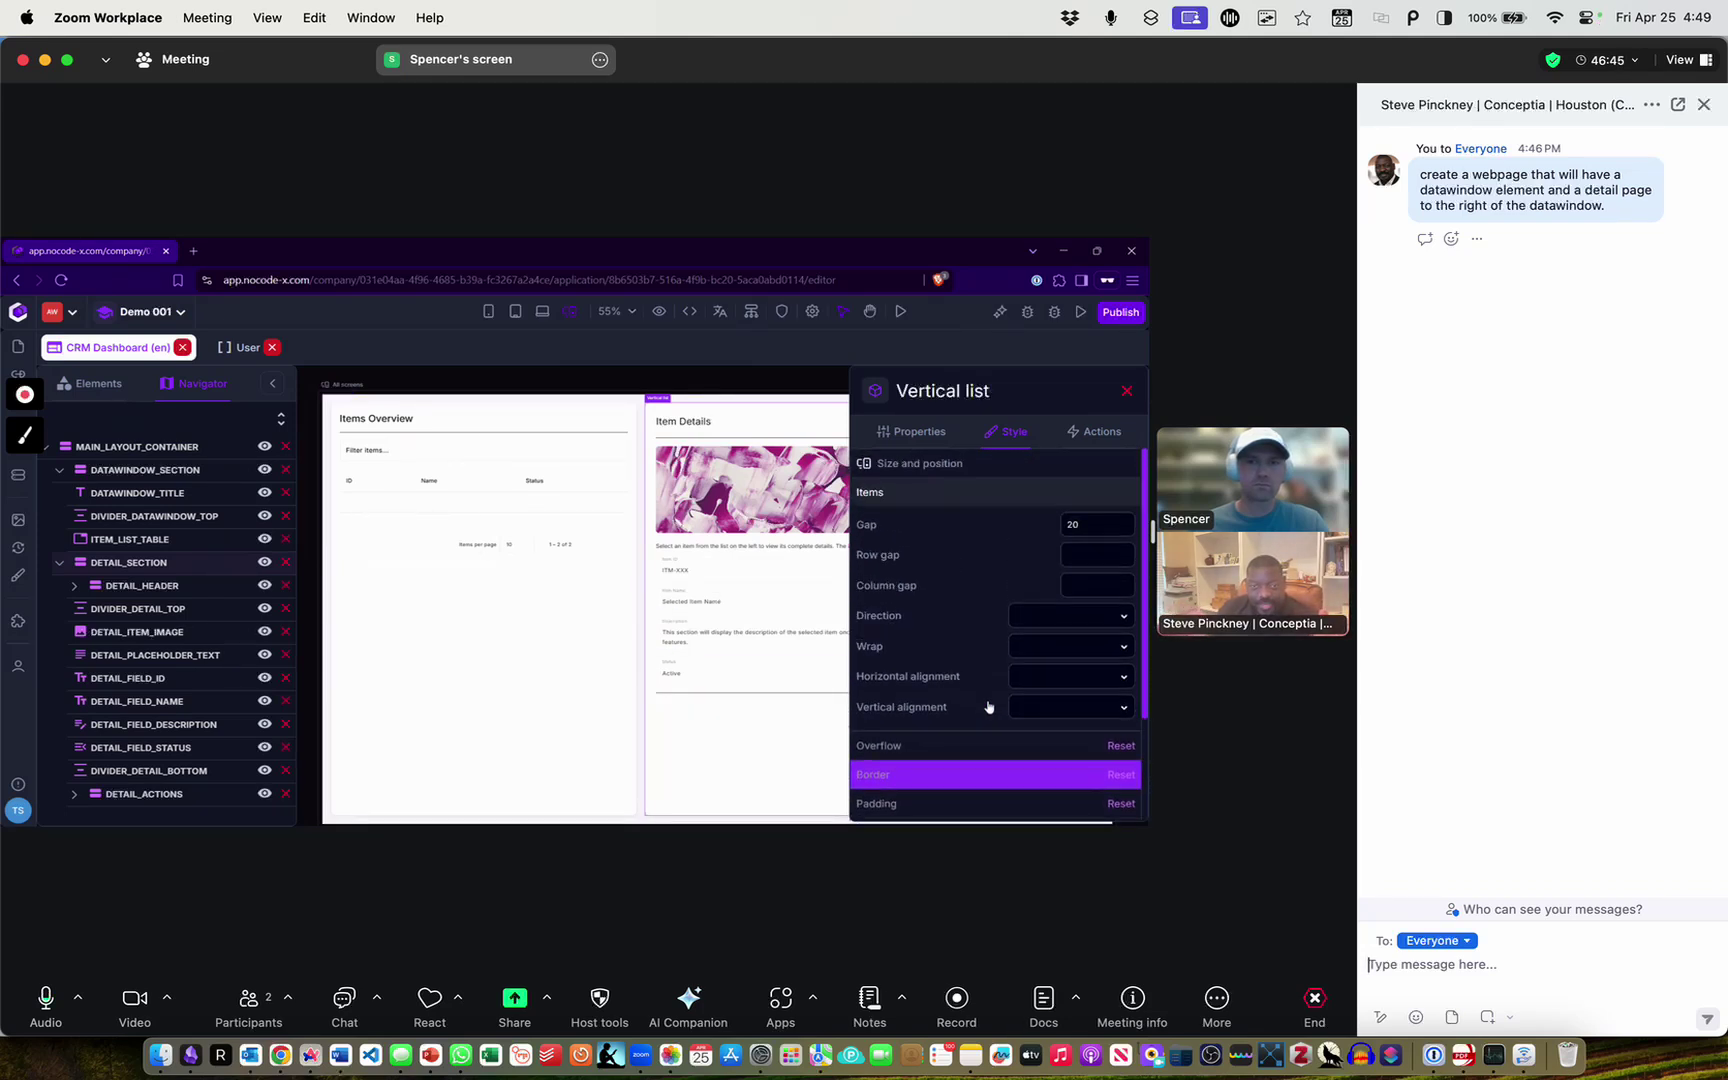
{"action": "left_click", "coordinate": [1101, 542]}
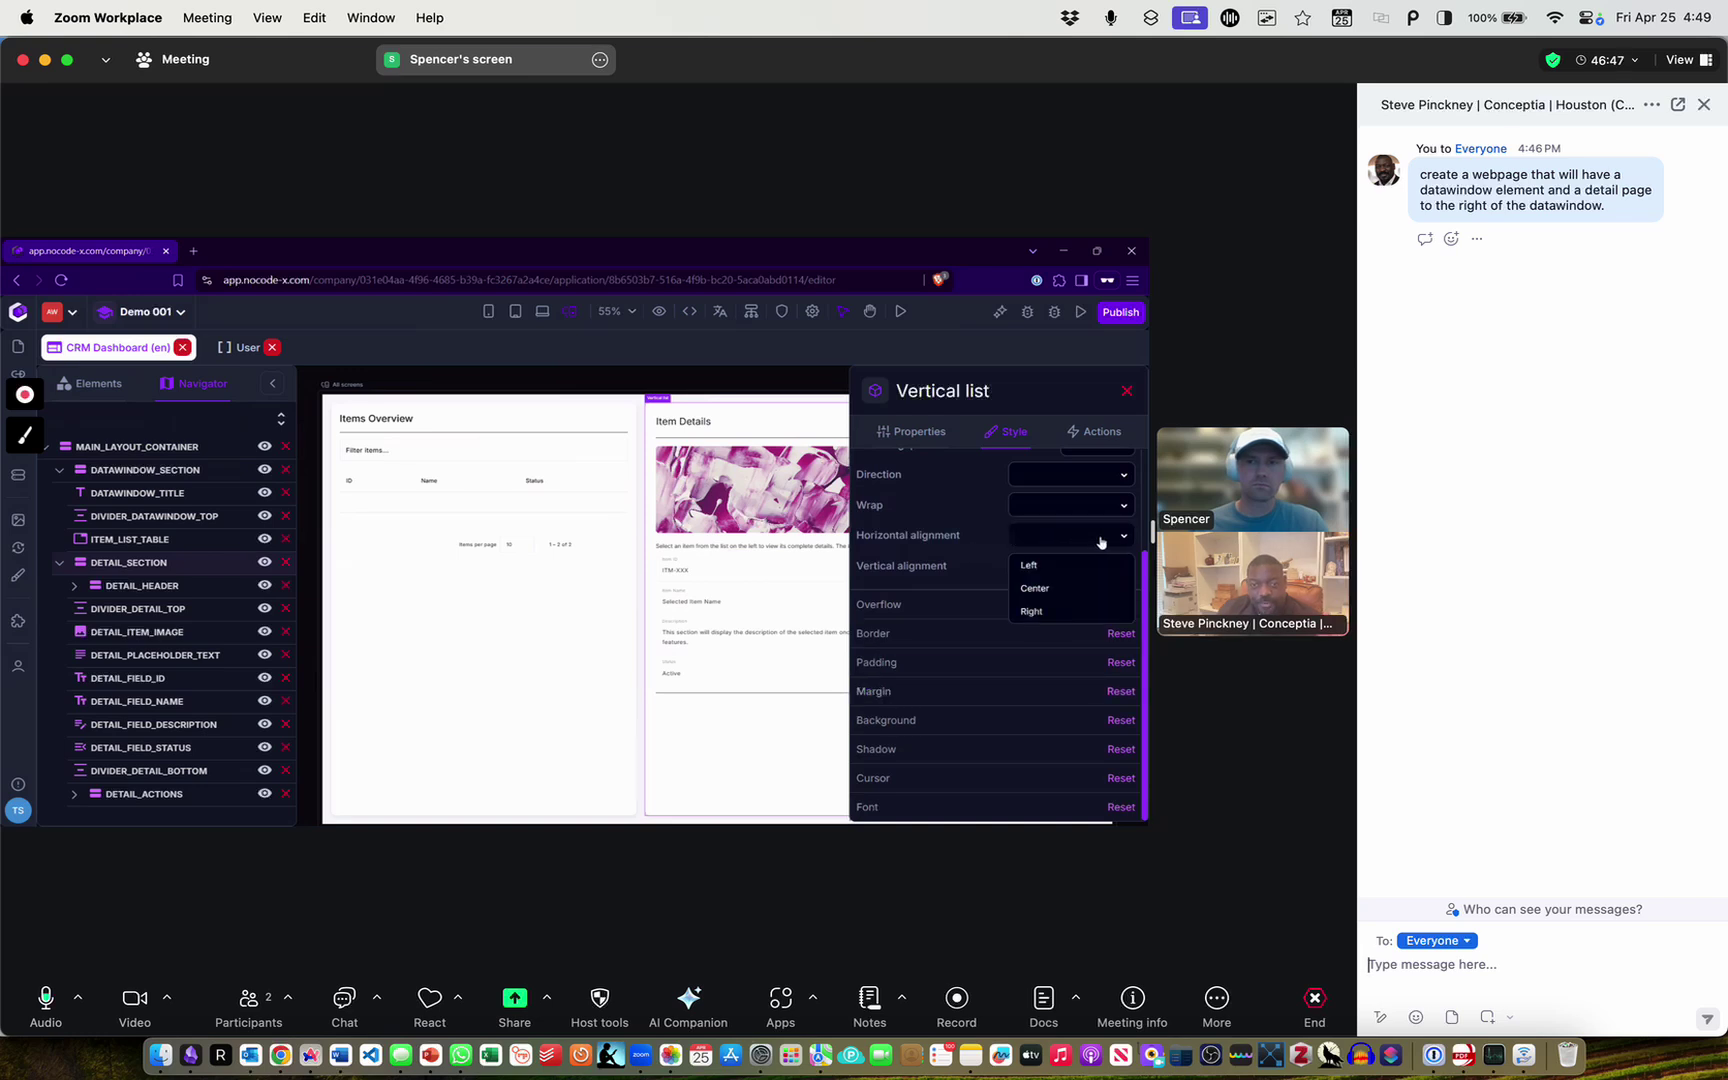
{"action": "left_click", "coordinate": [1031, 563]}
{"action": "scroll", "coordinate": [1045, 575], "scroll_direction": "up", "scroll_amount": 1}
{"action": "left_click", "coordinate": [1110, 641]}
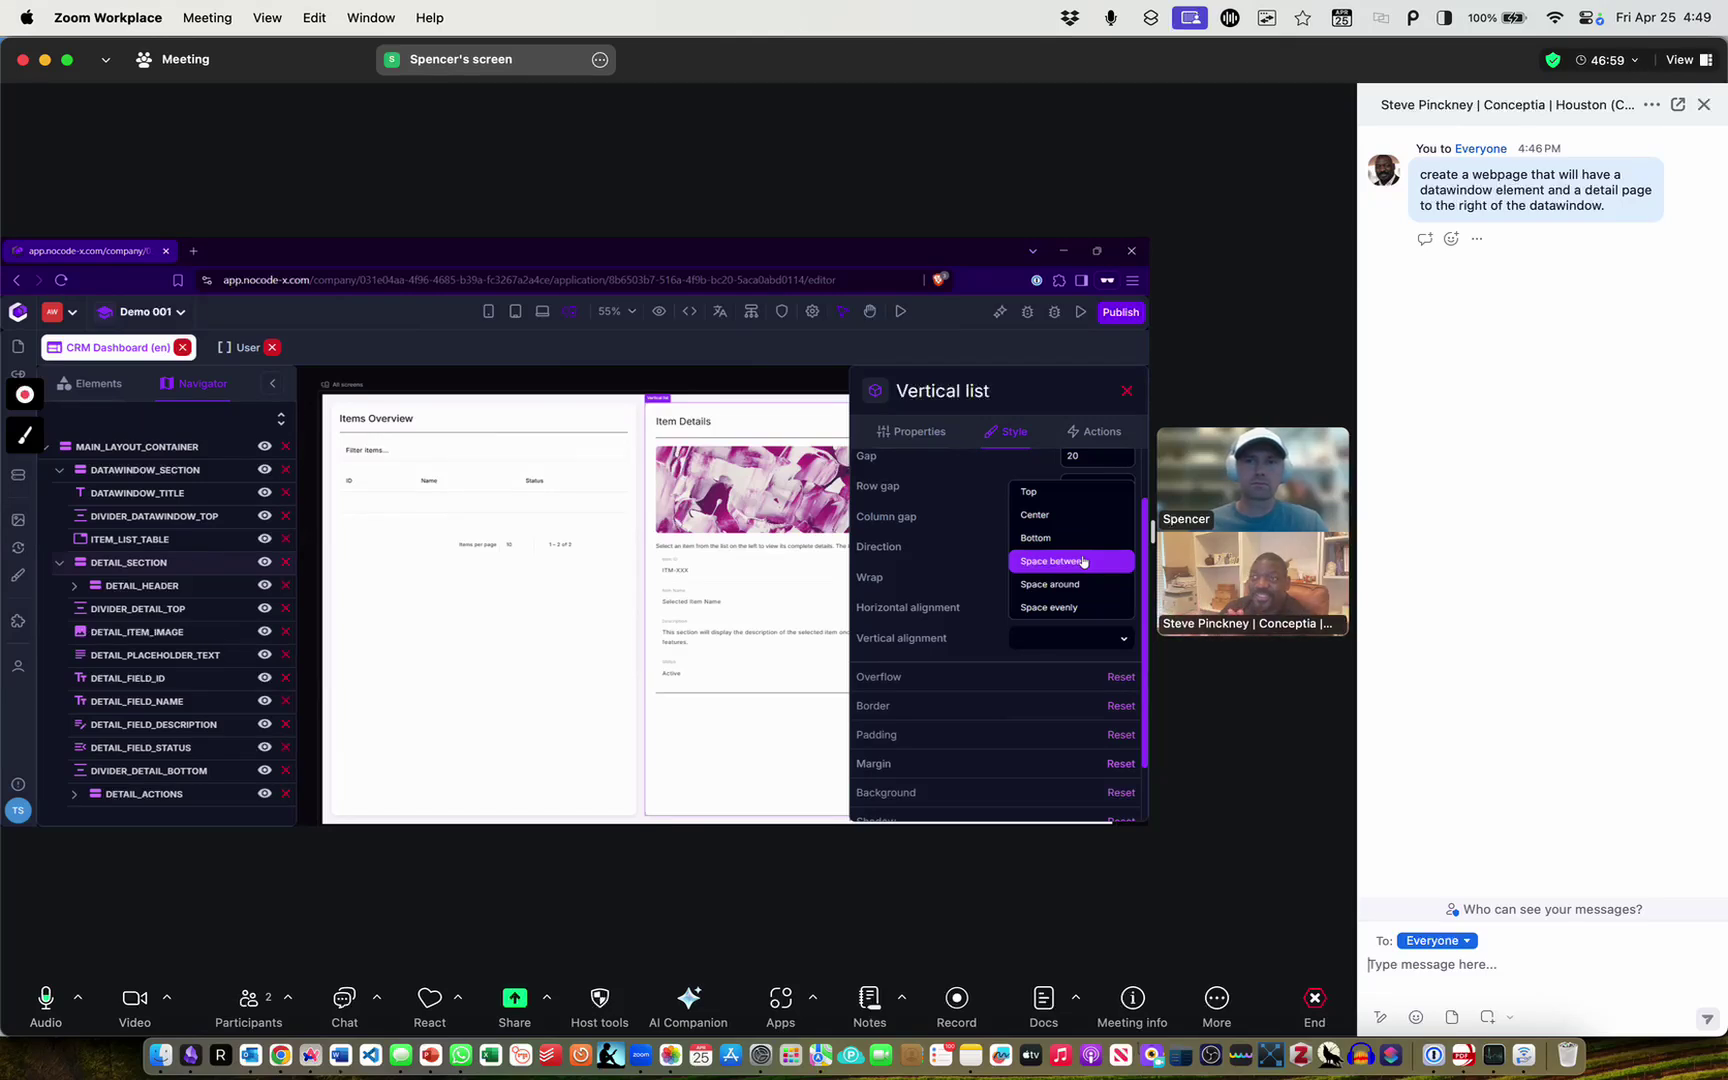
Examine the horizontal alignment options for the items in MAIN_LAYOUT_CONTAINER
{"action": "left_click", "coordinate": [327, 436]}
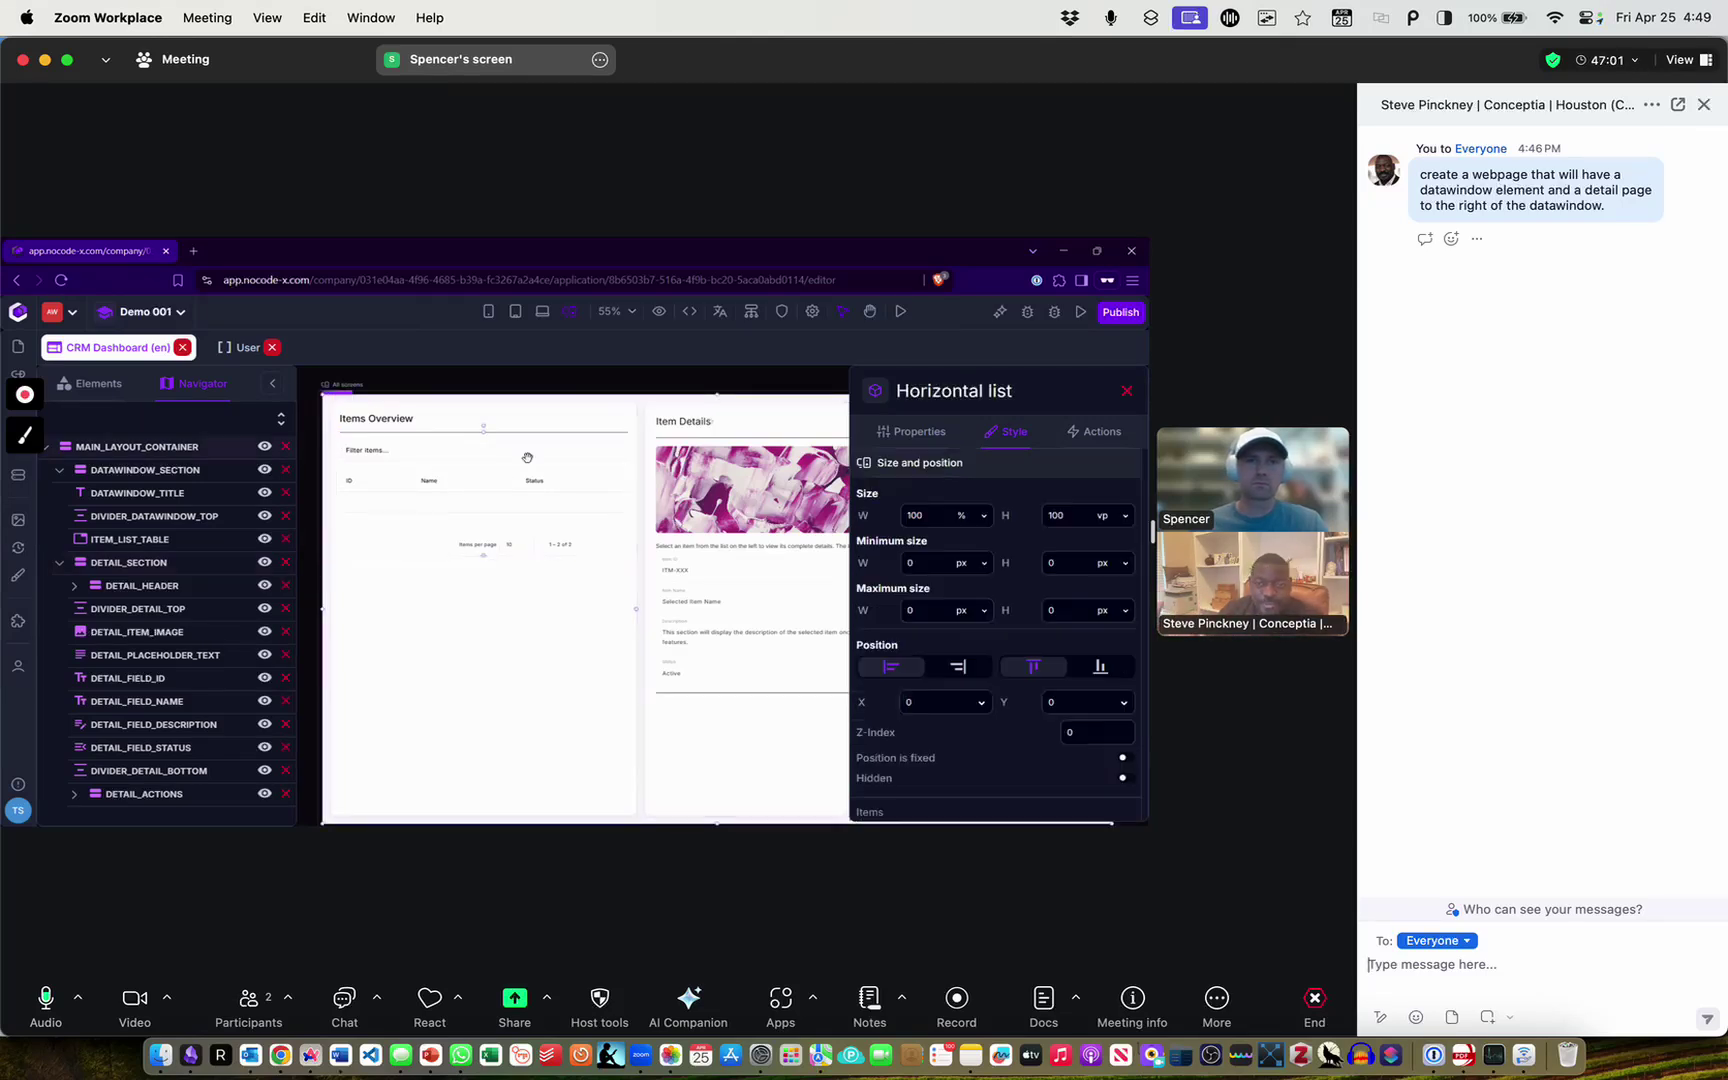
{"action": "scroll", "coordinate": [1036, 606], "scroll_direction": "down", "scroll_amount": 3}
{"action": "left_click", "coordinate": [1030, 600]}
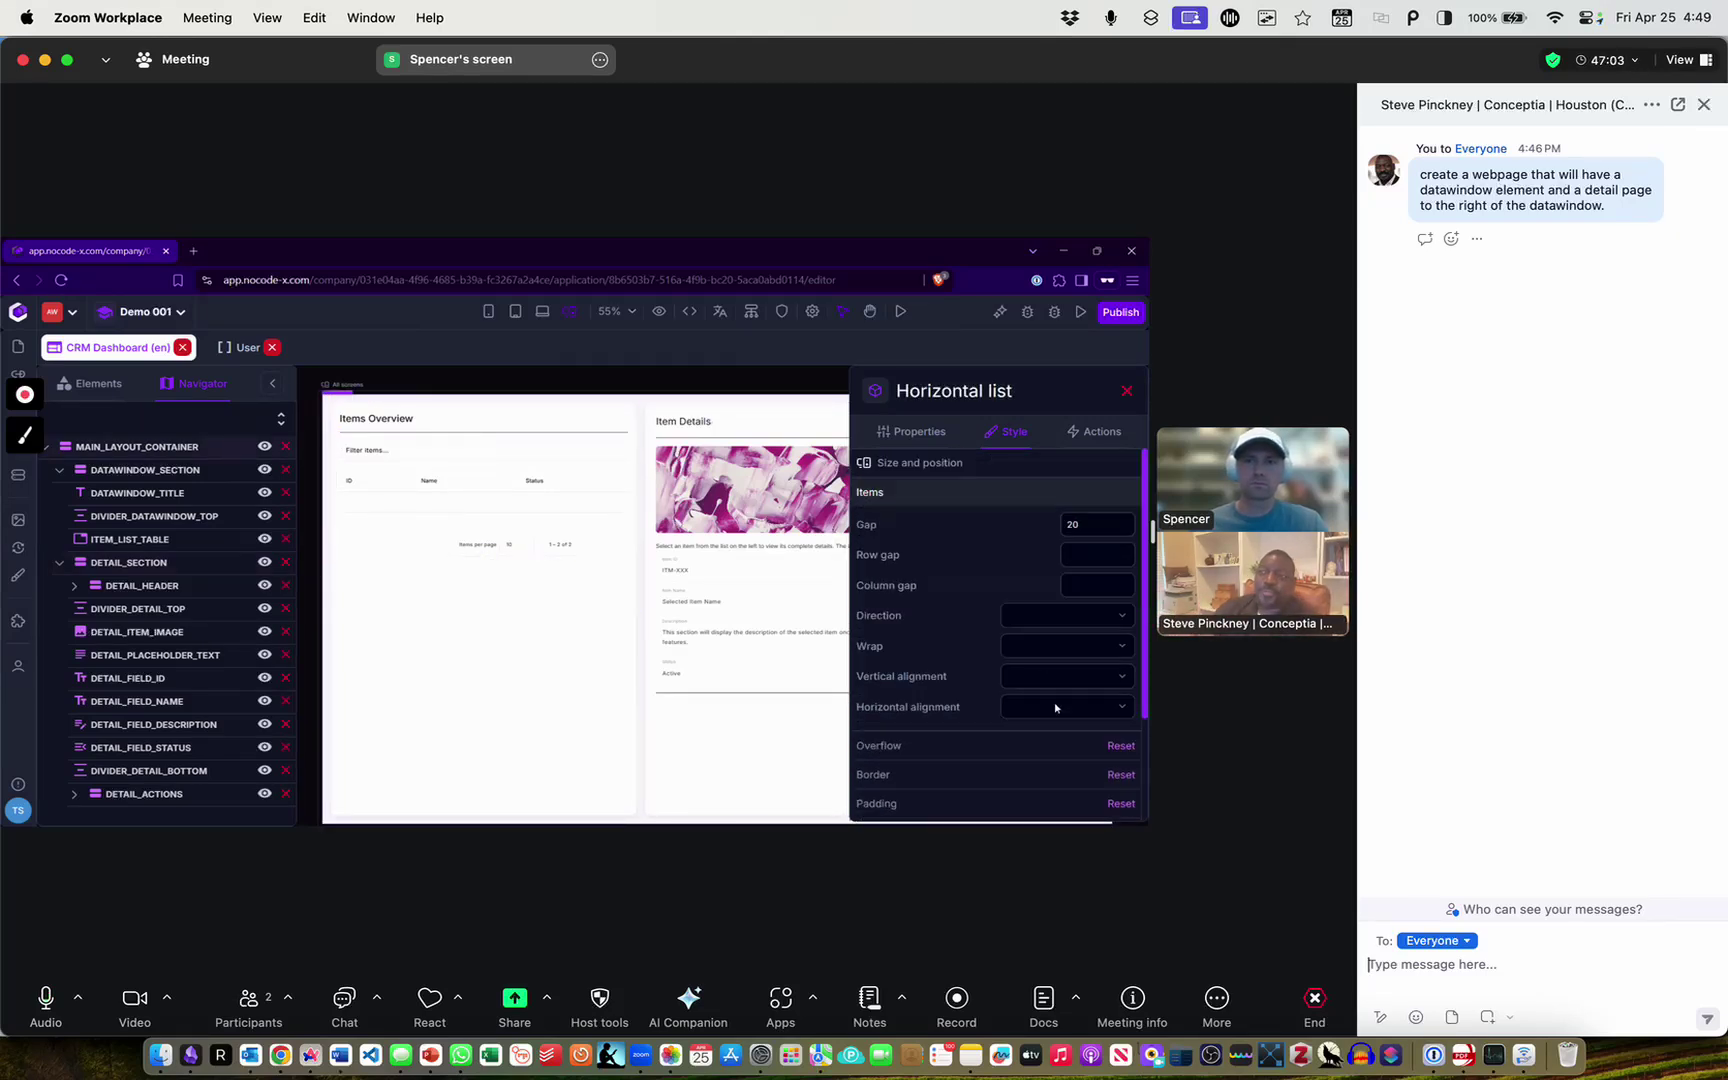
{"action": "left_click", "coordinate": [1115, 713]}
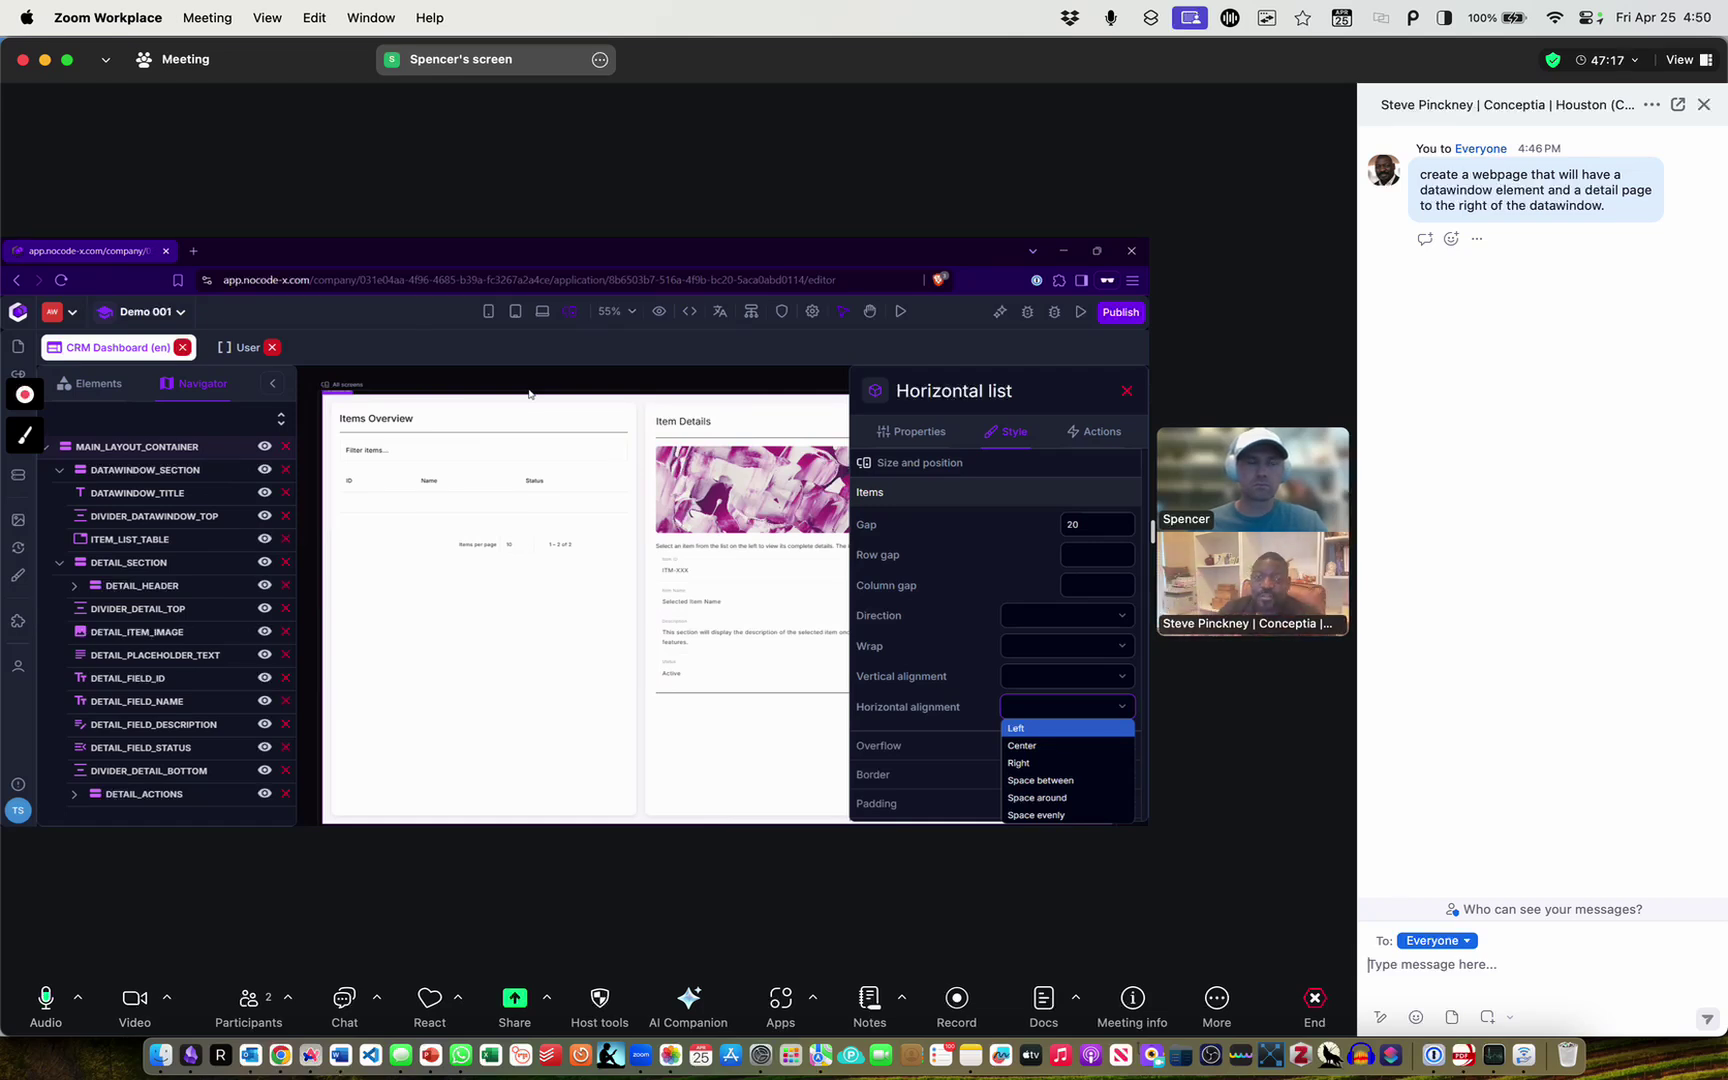
Select the DETAIL_ACTIONS list, look over the page layout, and reselect MAIN_LAYOUT_CONTAINER with its element tree expanded
{"action": "left_click", "coordinate": [758, 712]}
{"action": "left_click_drag", "start_coordinate": [814, 375], "coordinate": [552, 364]}
{"action": "left_click_drag", "start_coordinate": [668, 377], "coordinate": [595, 365]}
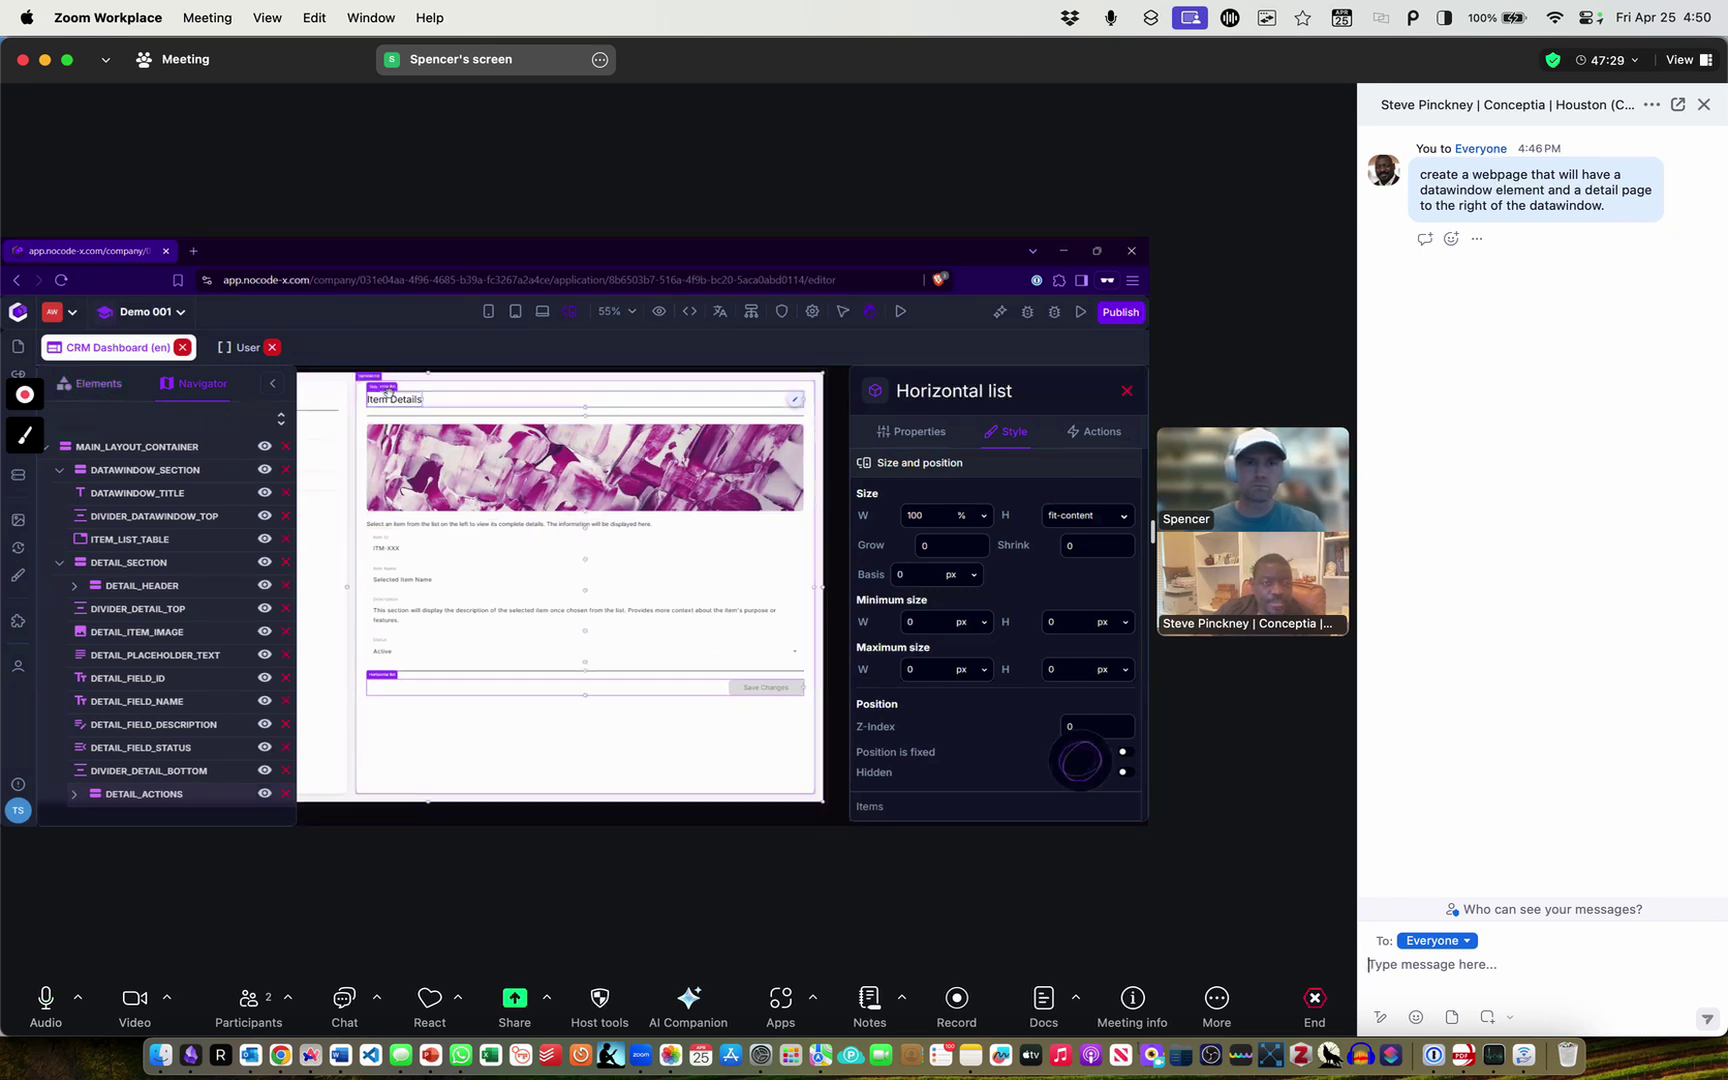
{"action": "key", "text": "space"}
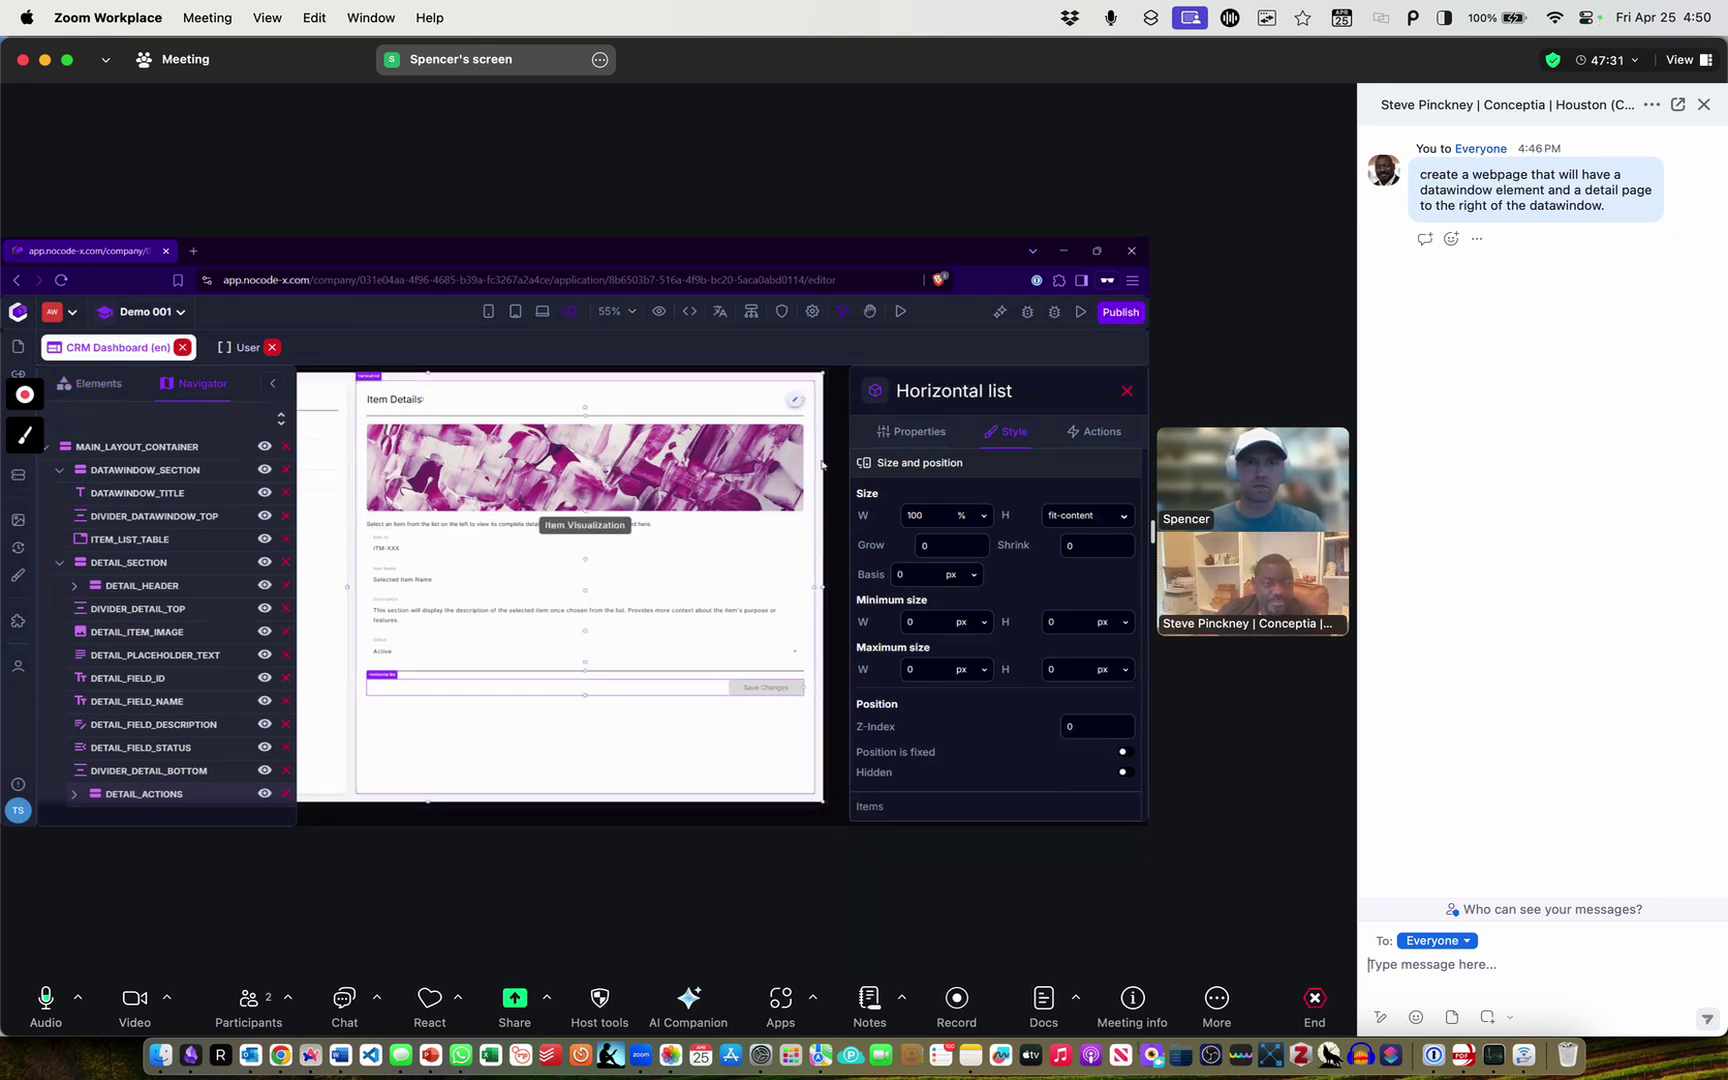
{"action": "left_click_drag", "start_coordinate": [845, 420], "coordinate": [852, 439]}
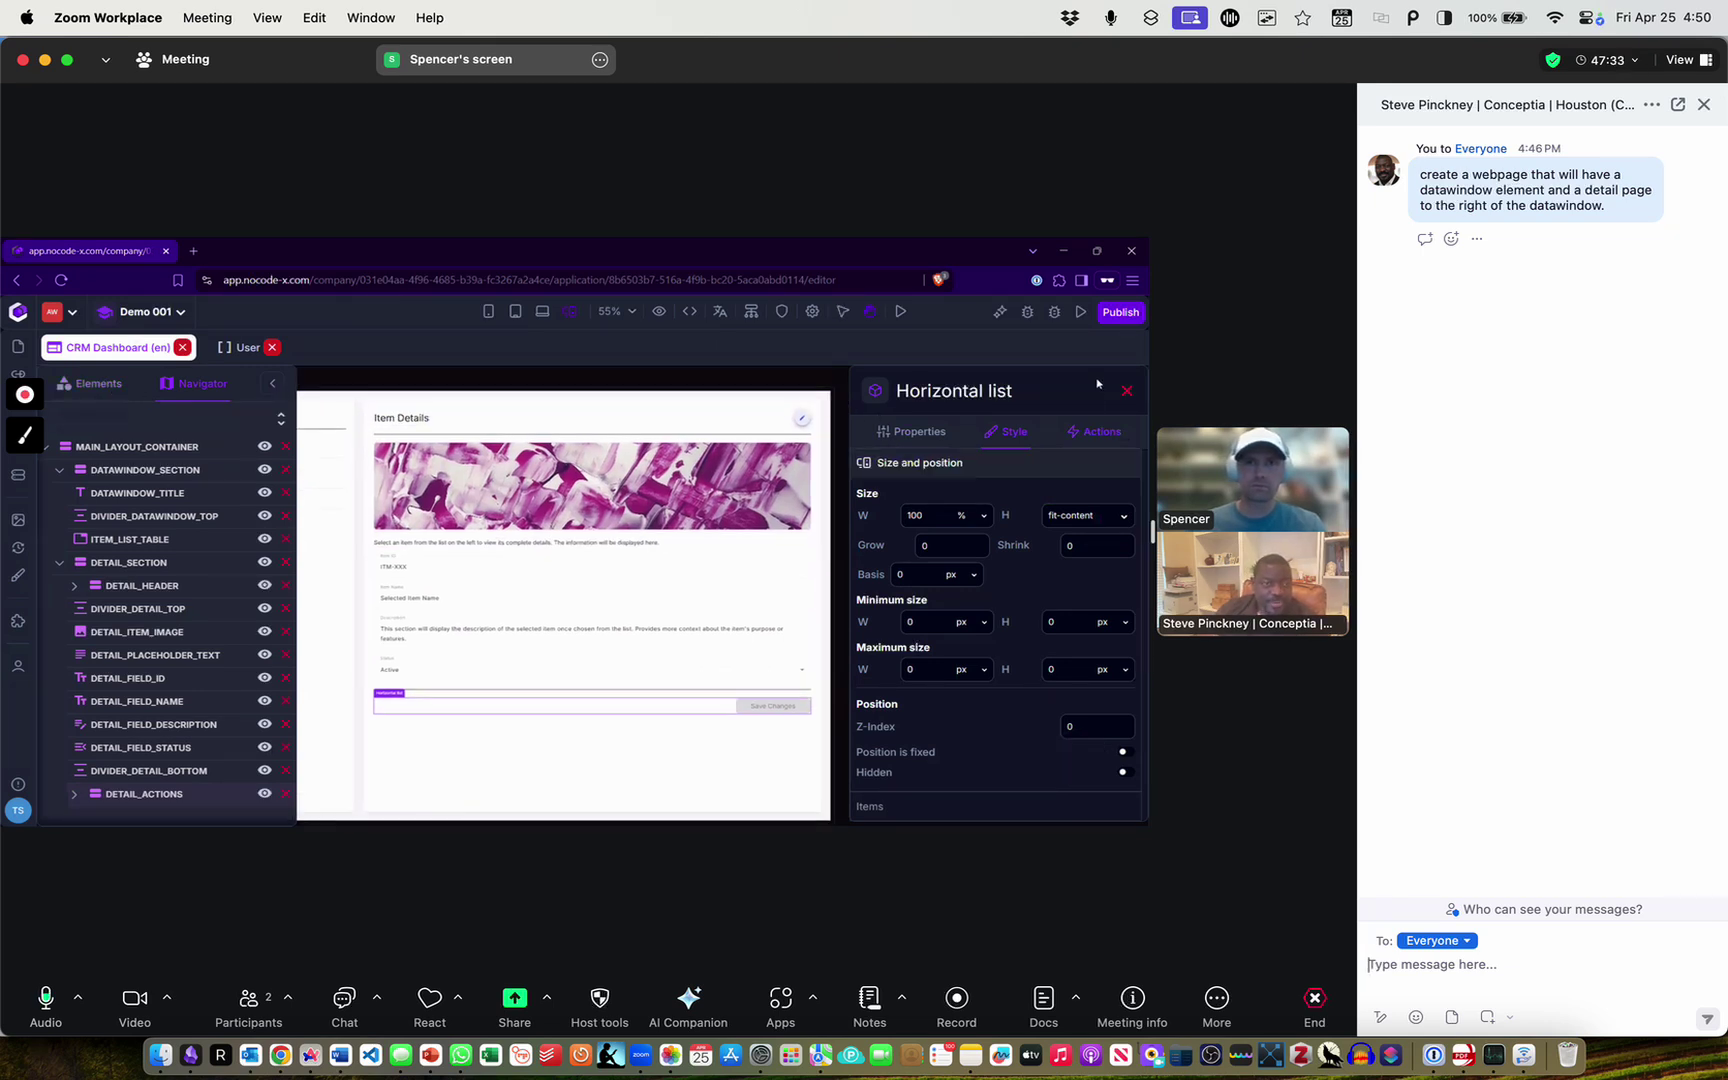
{"action": "left_click_drag", "start_coordinate": [507, 385], "coordinate": [750, 390]}
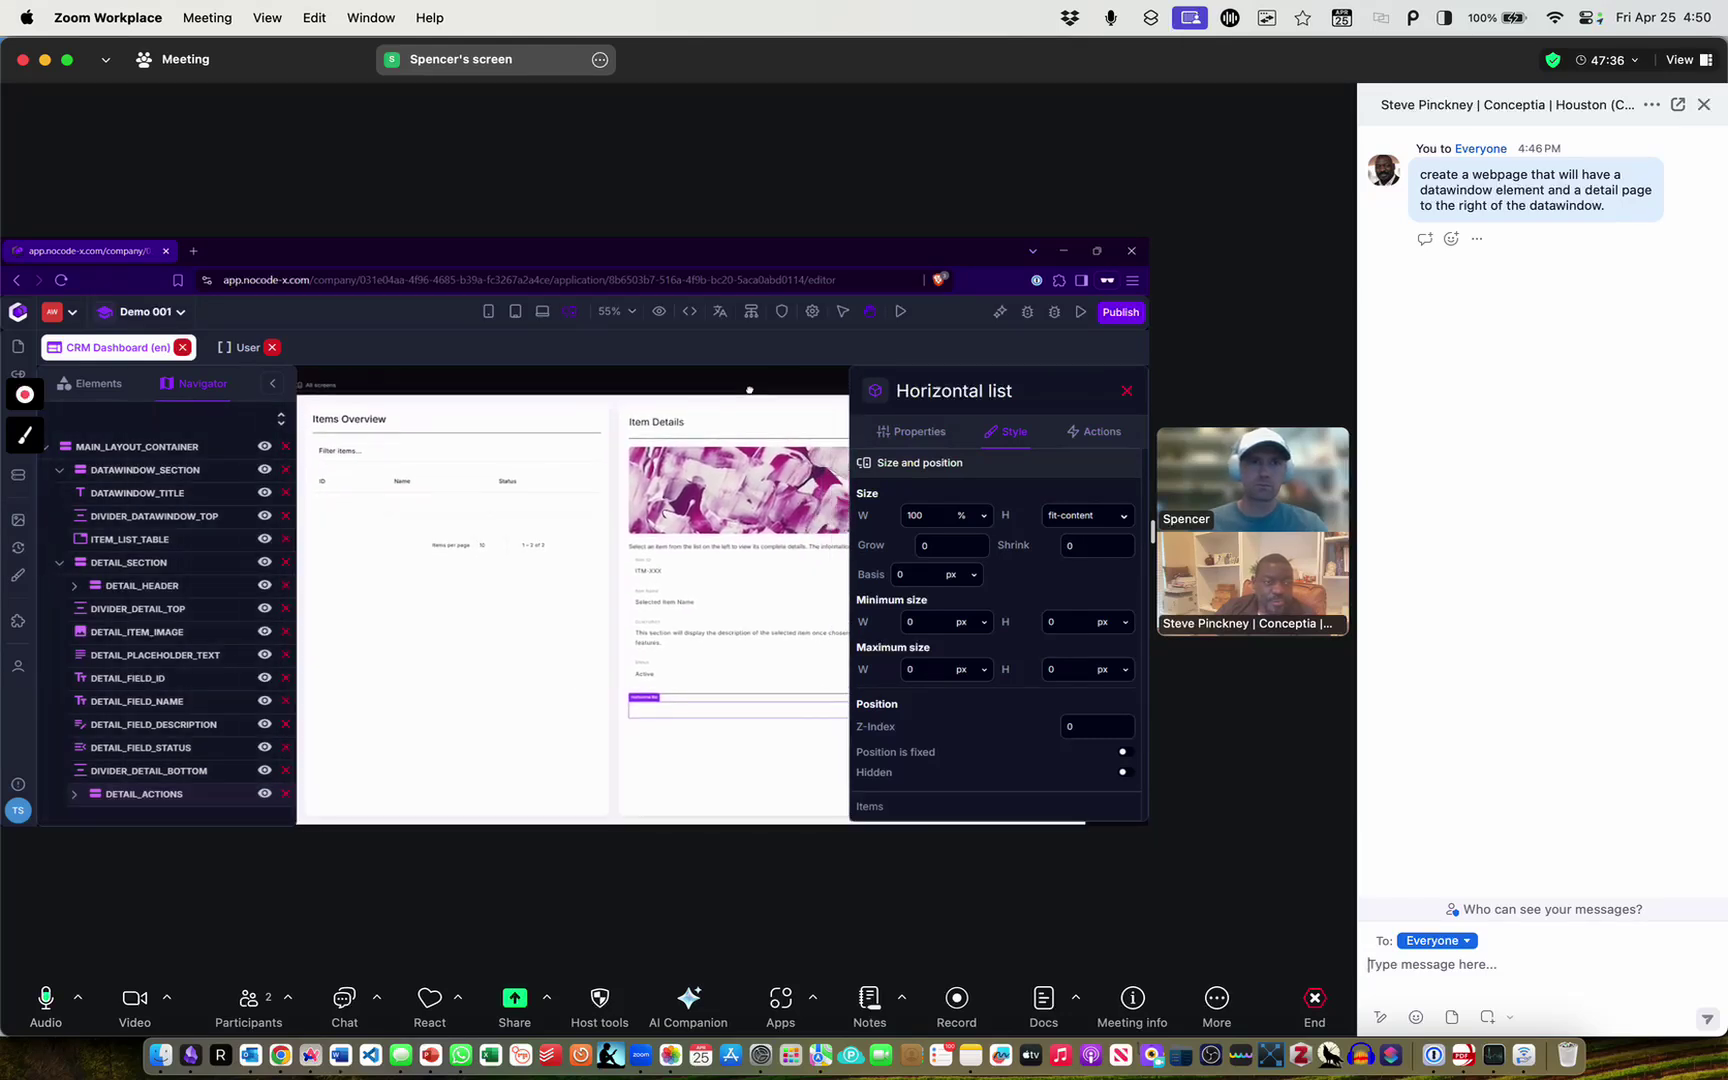
{"action": "left_click", "coordinate": [160, 449]}
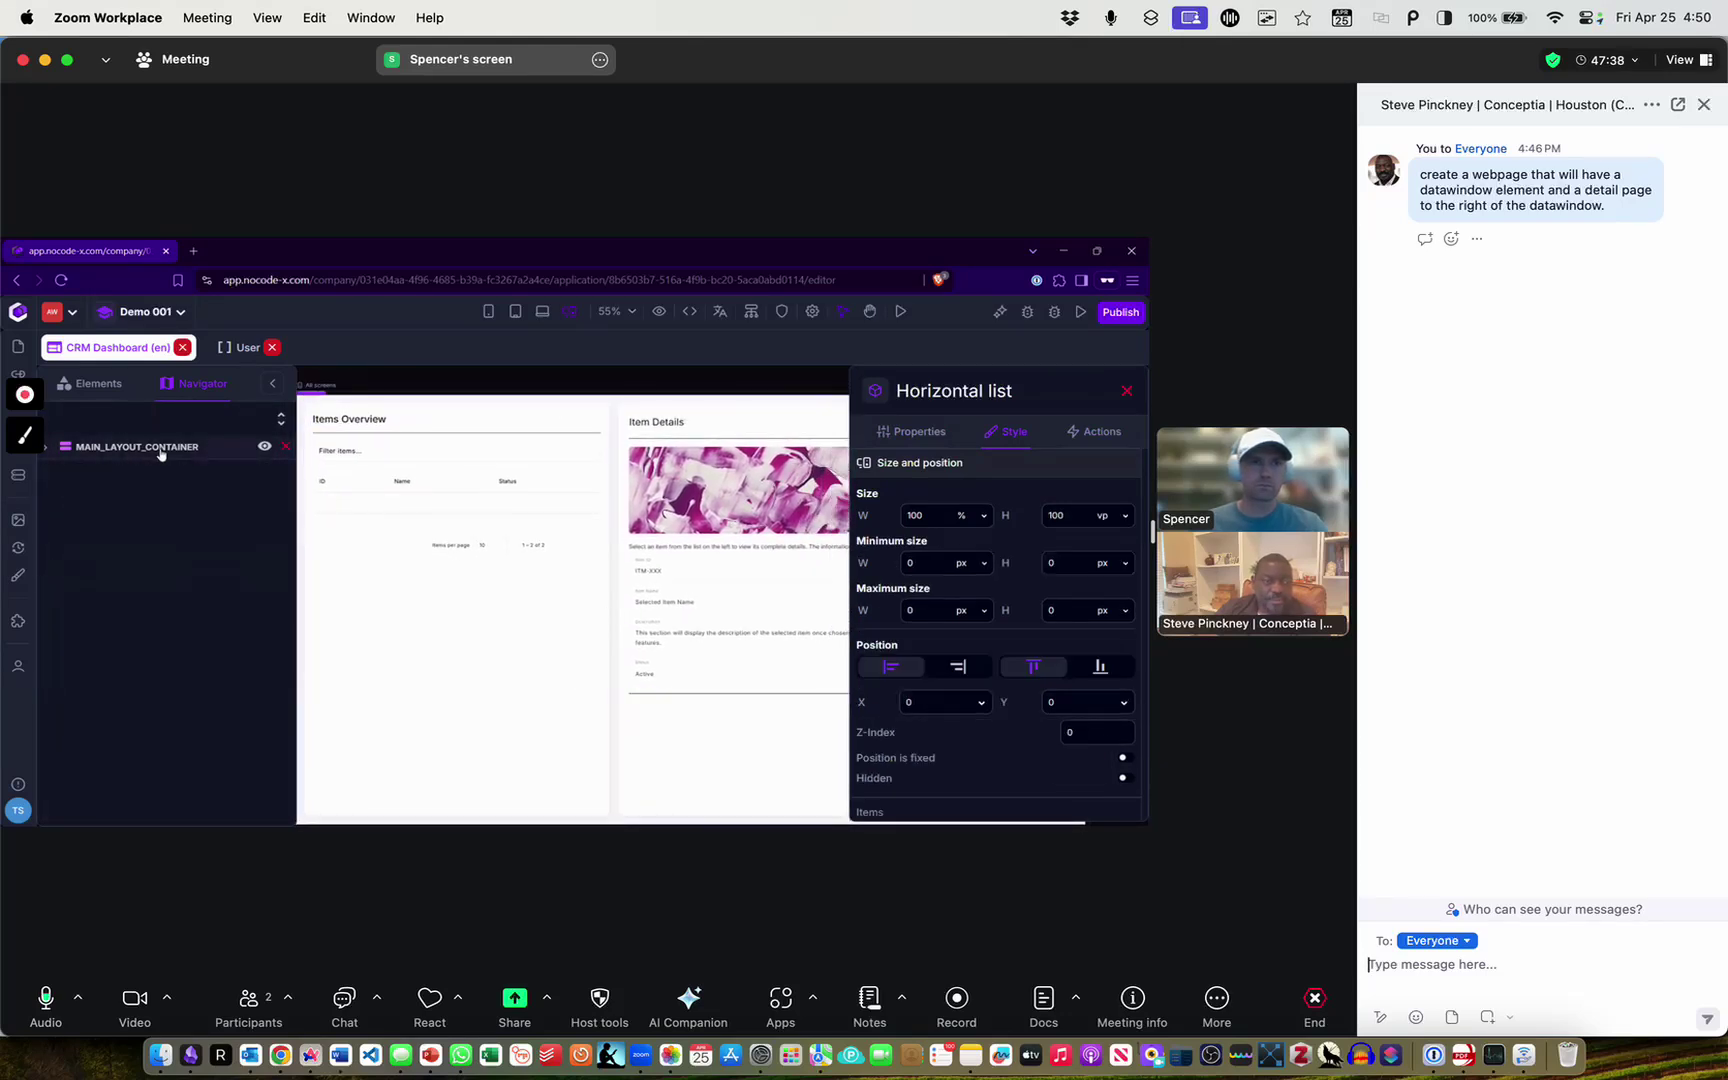
{"action": "left_click", "coordinate": [46, 448]}
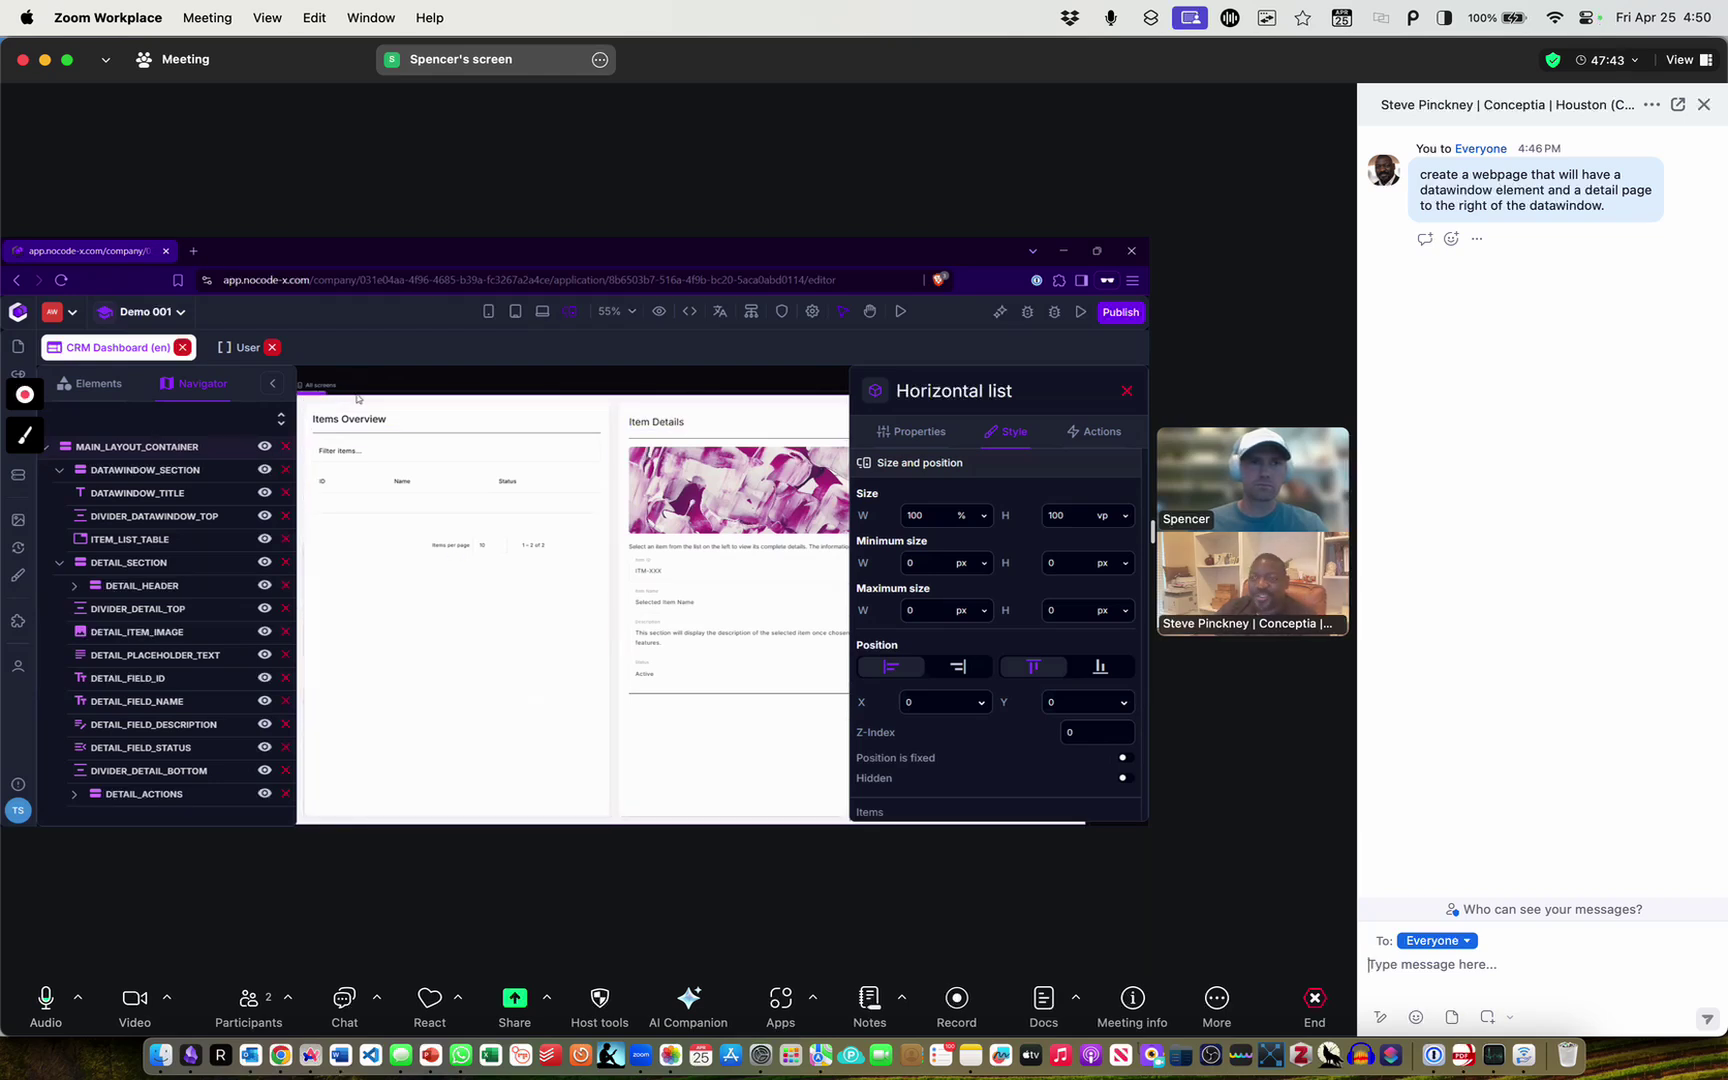
Examine the size settings of DATAWINDOW_SECTION and DETAIL_SECTION, expanding and collapsing their contents in the element tree
{"action": "left_click", "coordinate": [128, 452]}
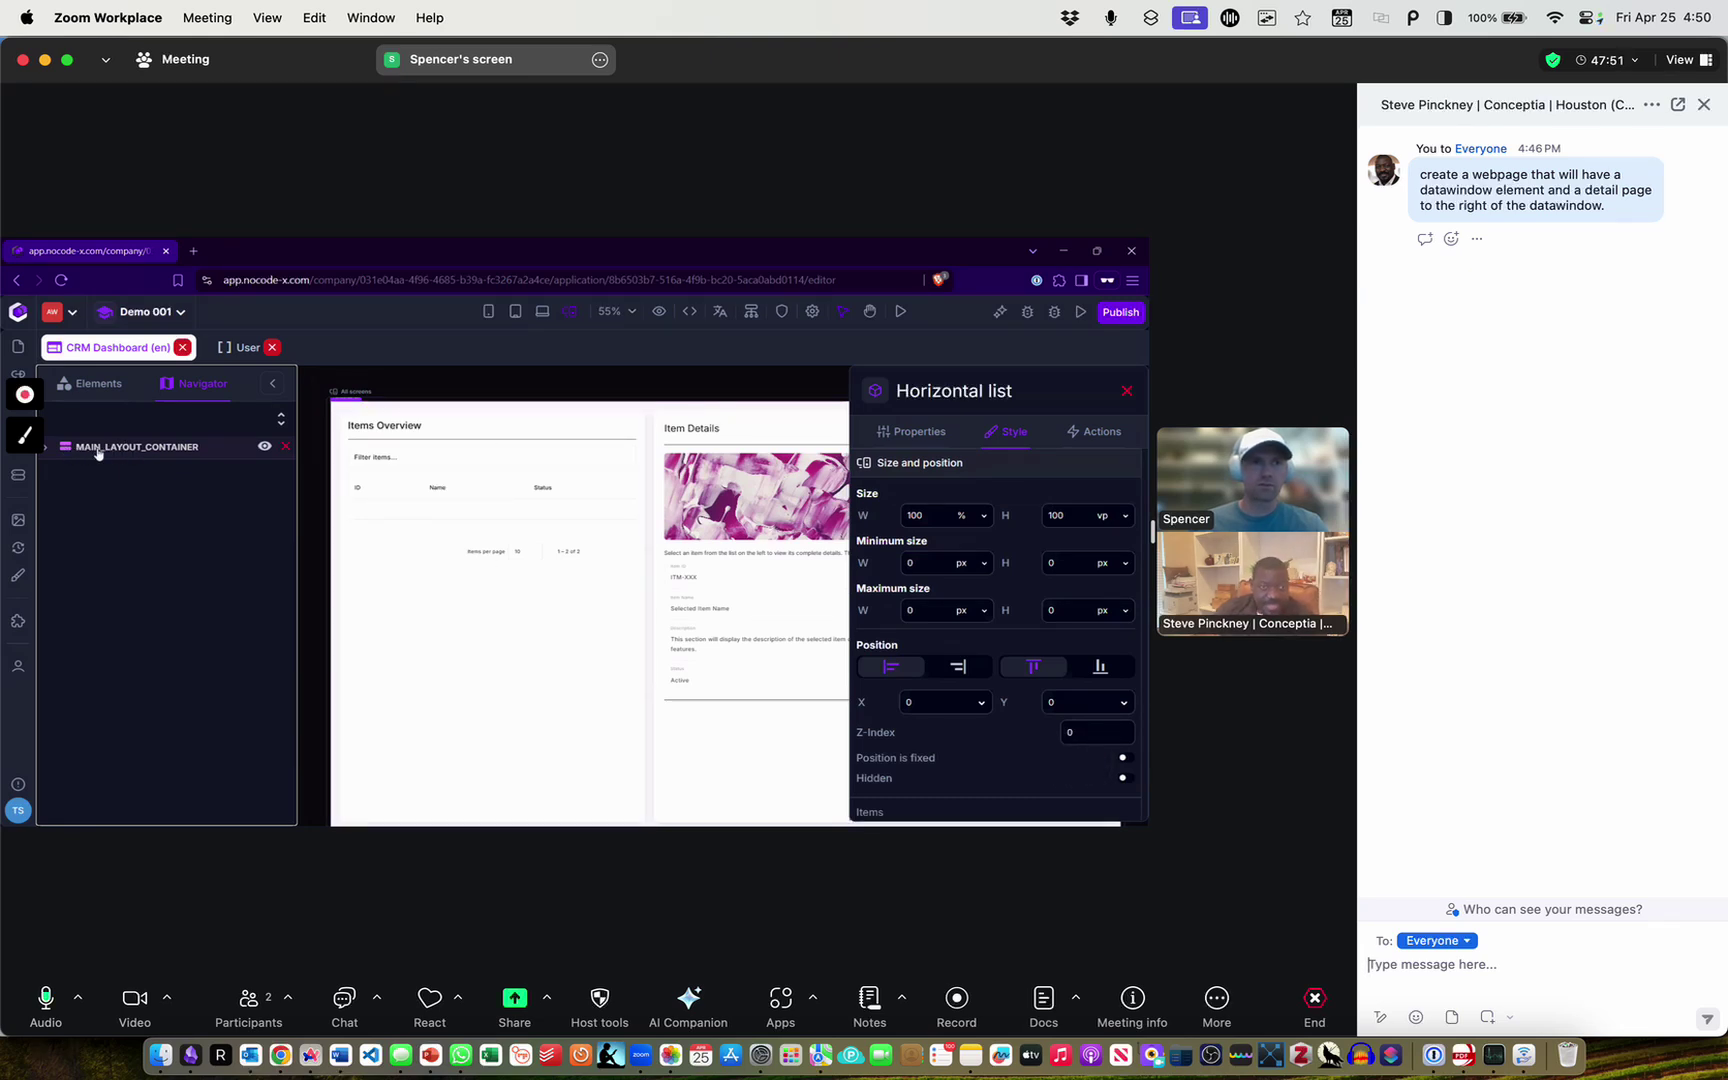
{"action": "left_click", "coordinate": [44, 452]}
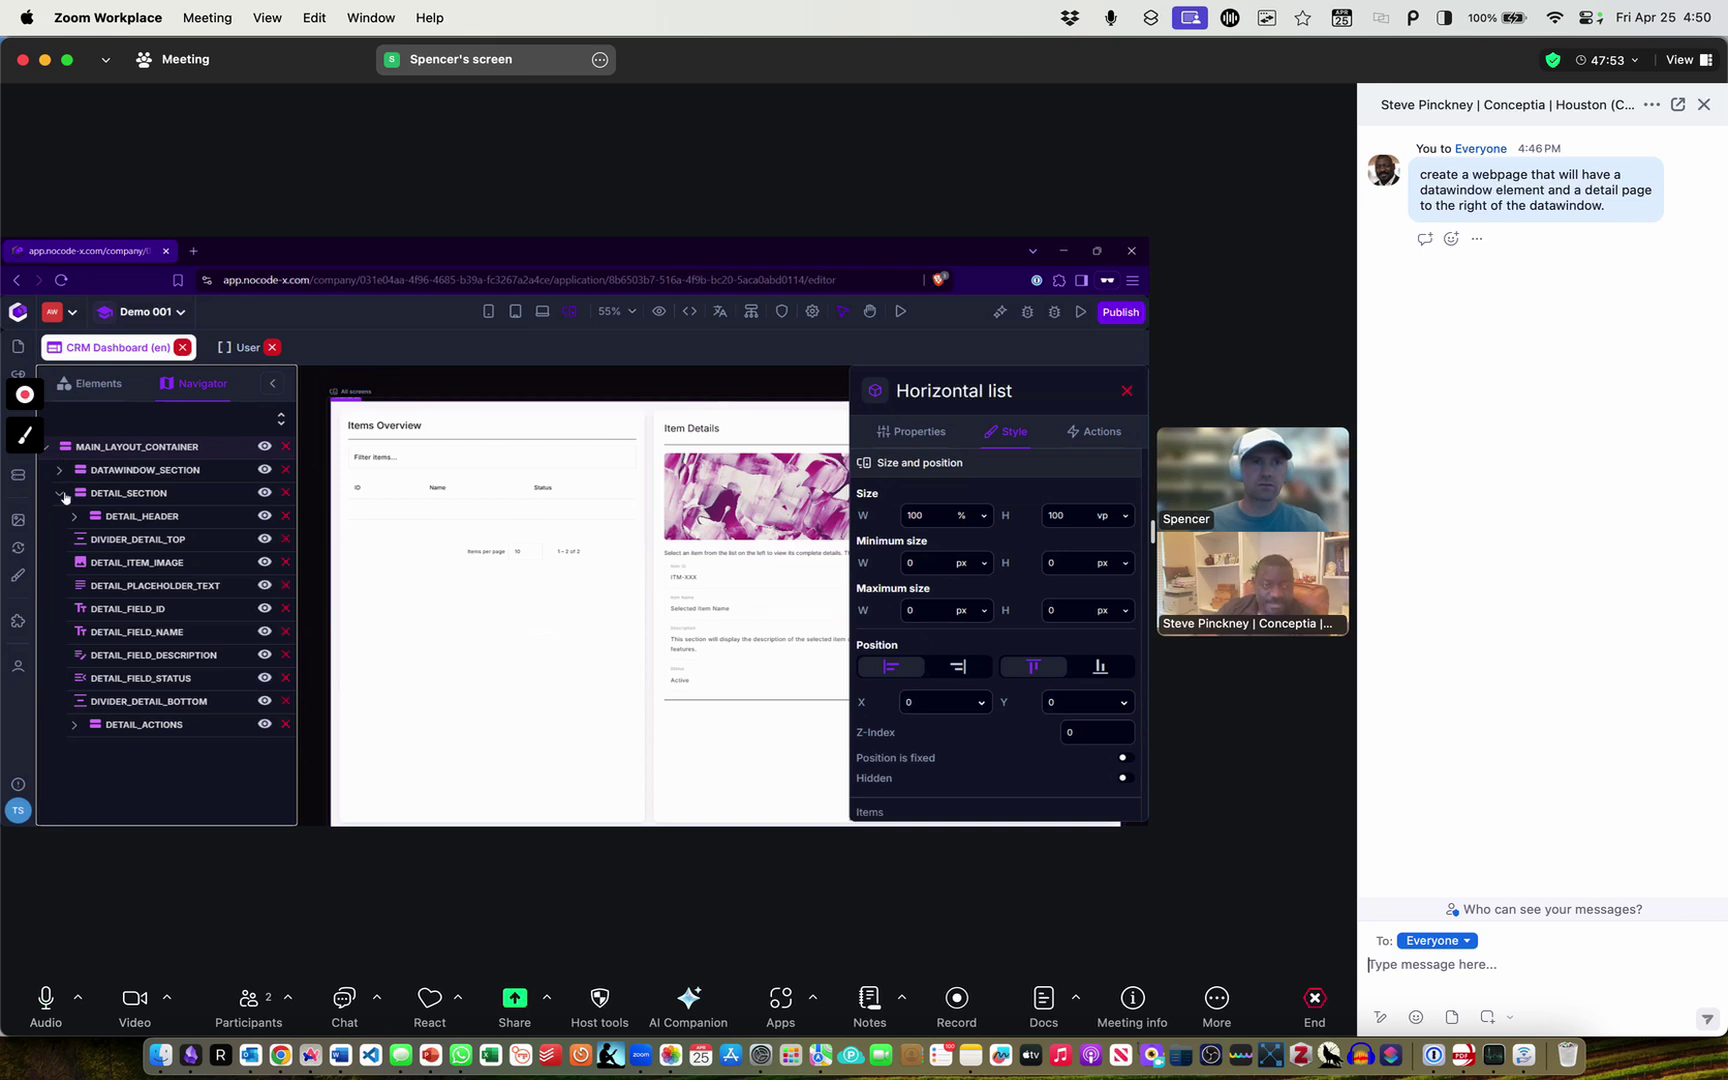
{"action": "left_click", "coordinate": [116, 470]}
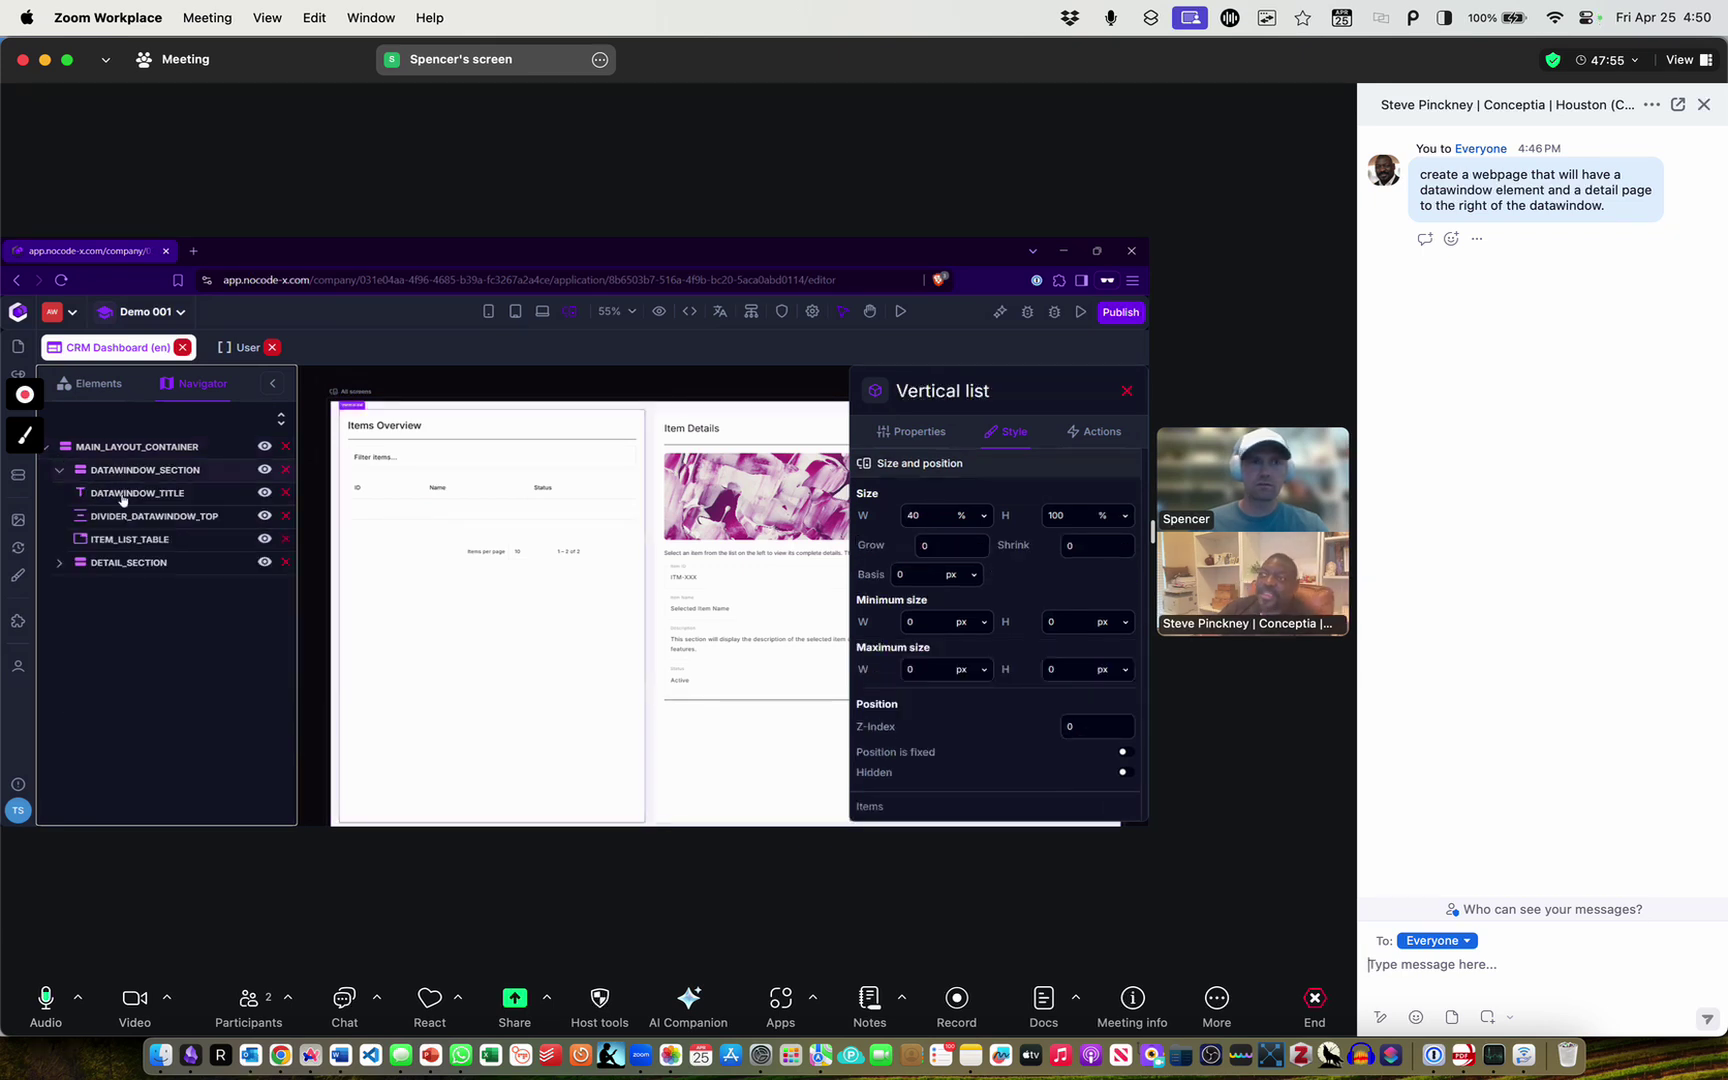
{"action": "left_click", "coordinate": [104, 566]}
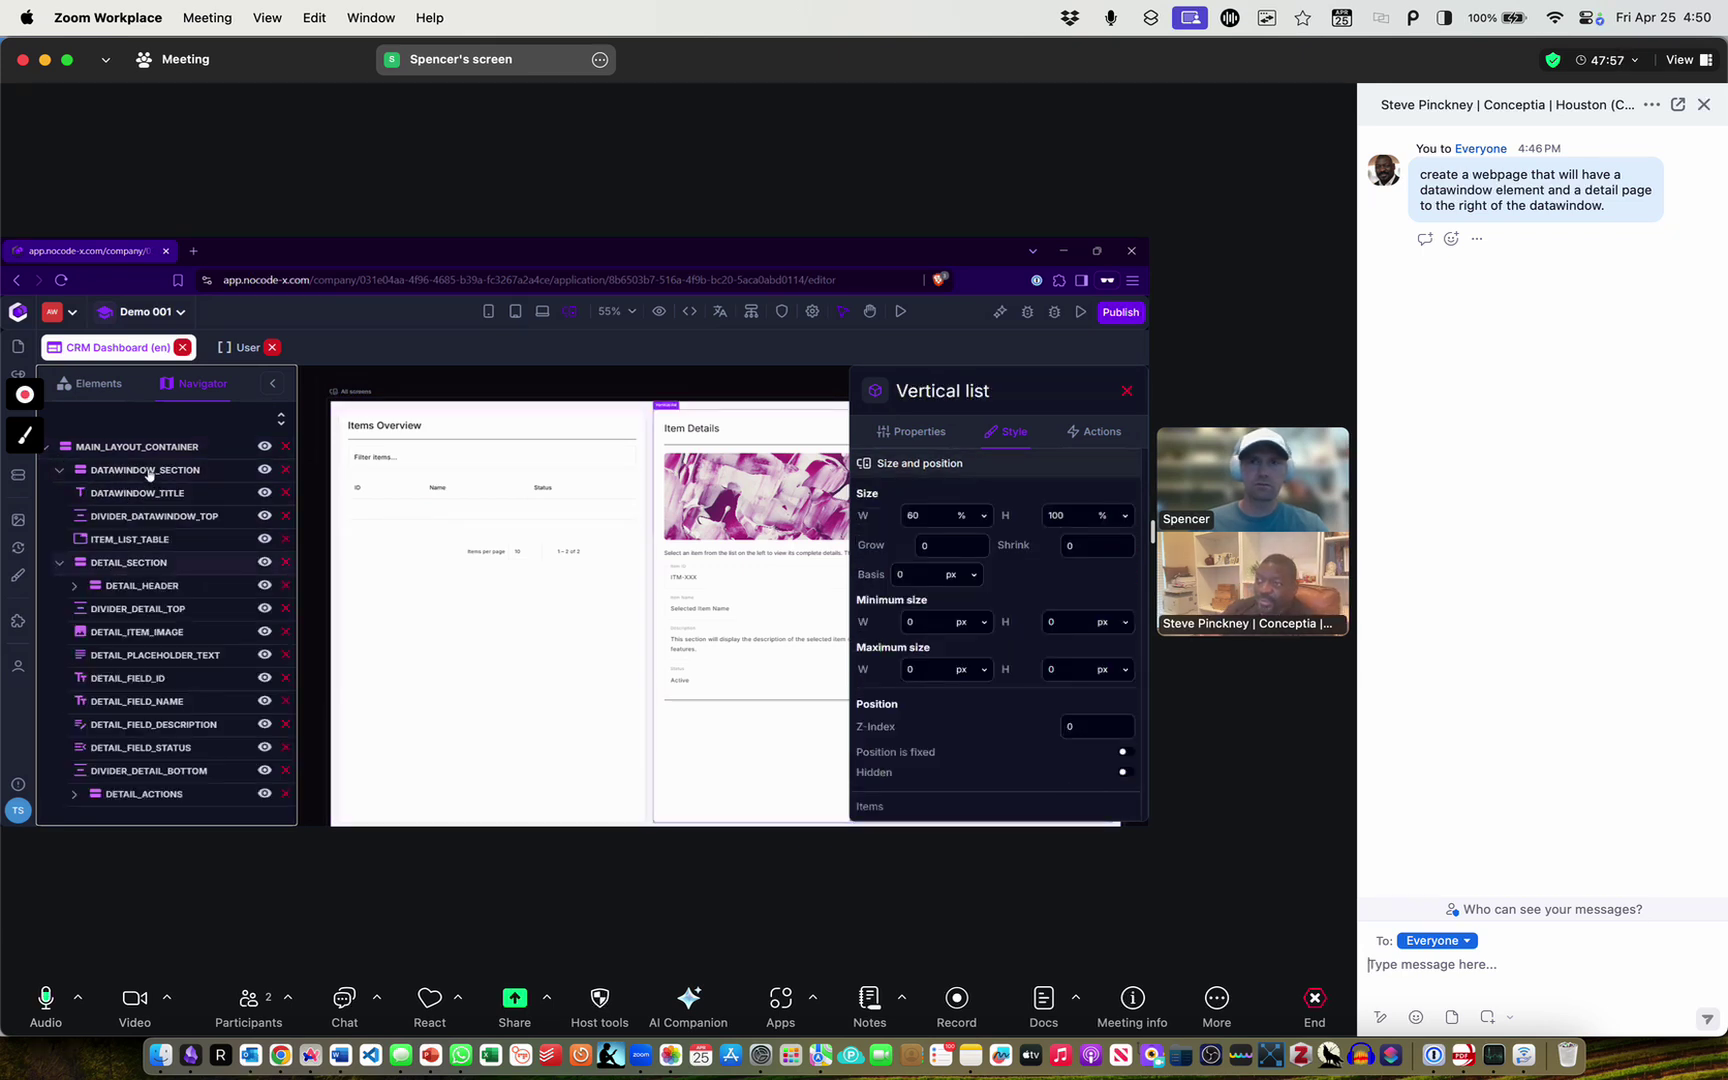
{"action": "left_click", "coordinate": [149, 472]}
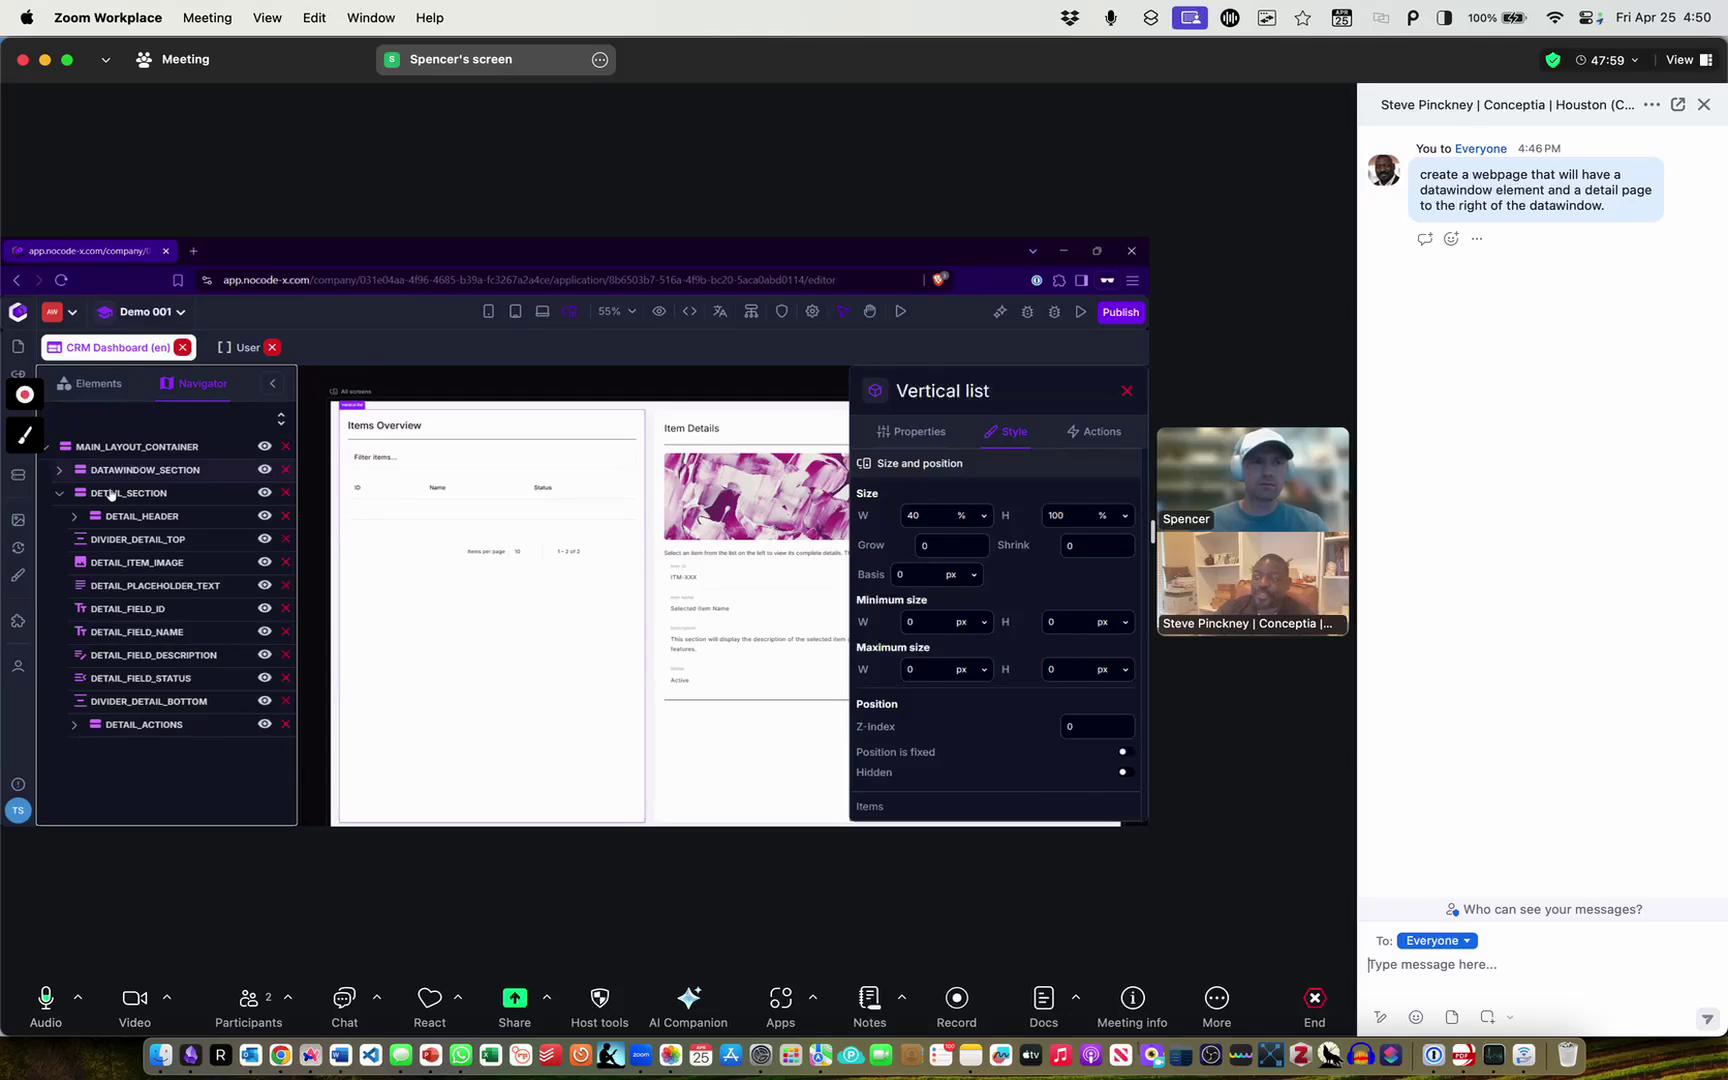
{"action": "left_click", "coordinate": [112, 493]}
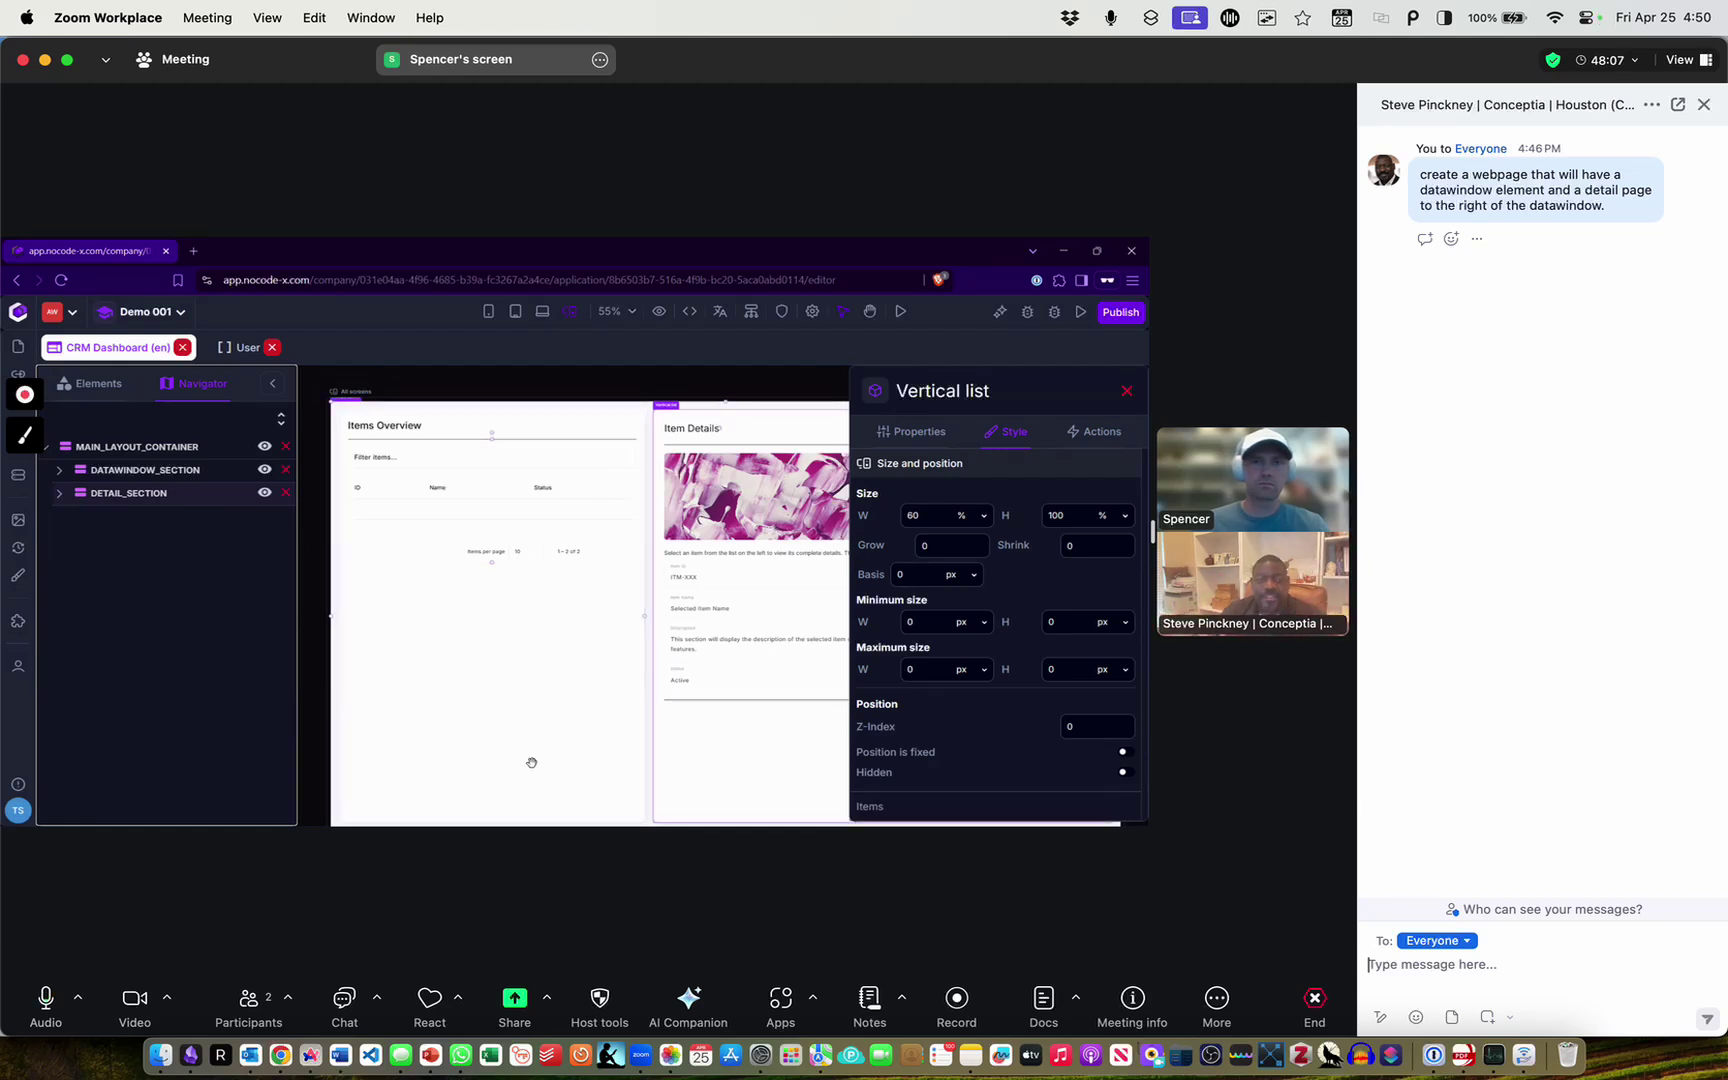
{"action": "left_click", "coordinate": [118, 470]}
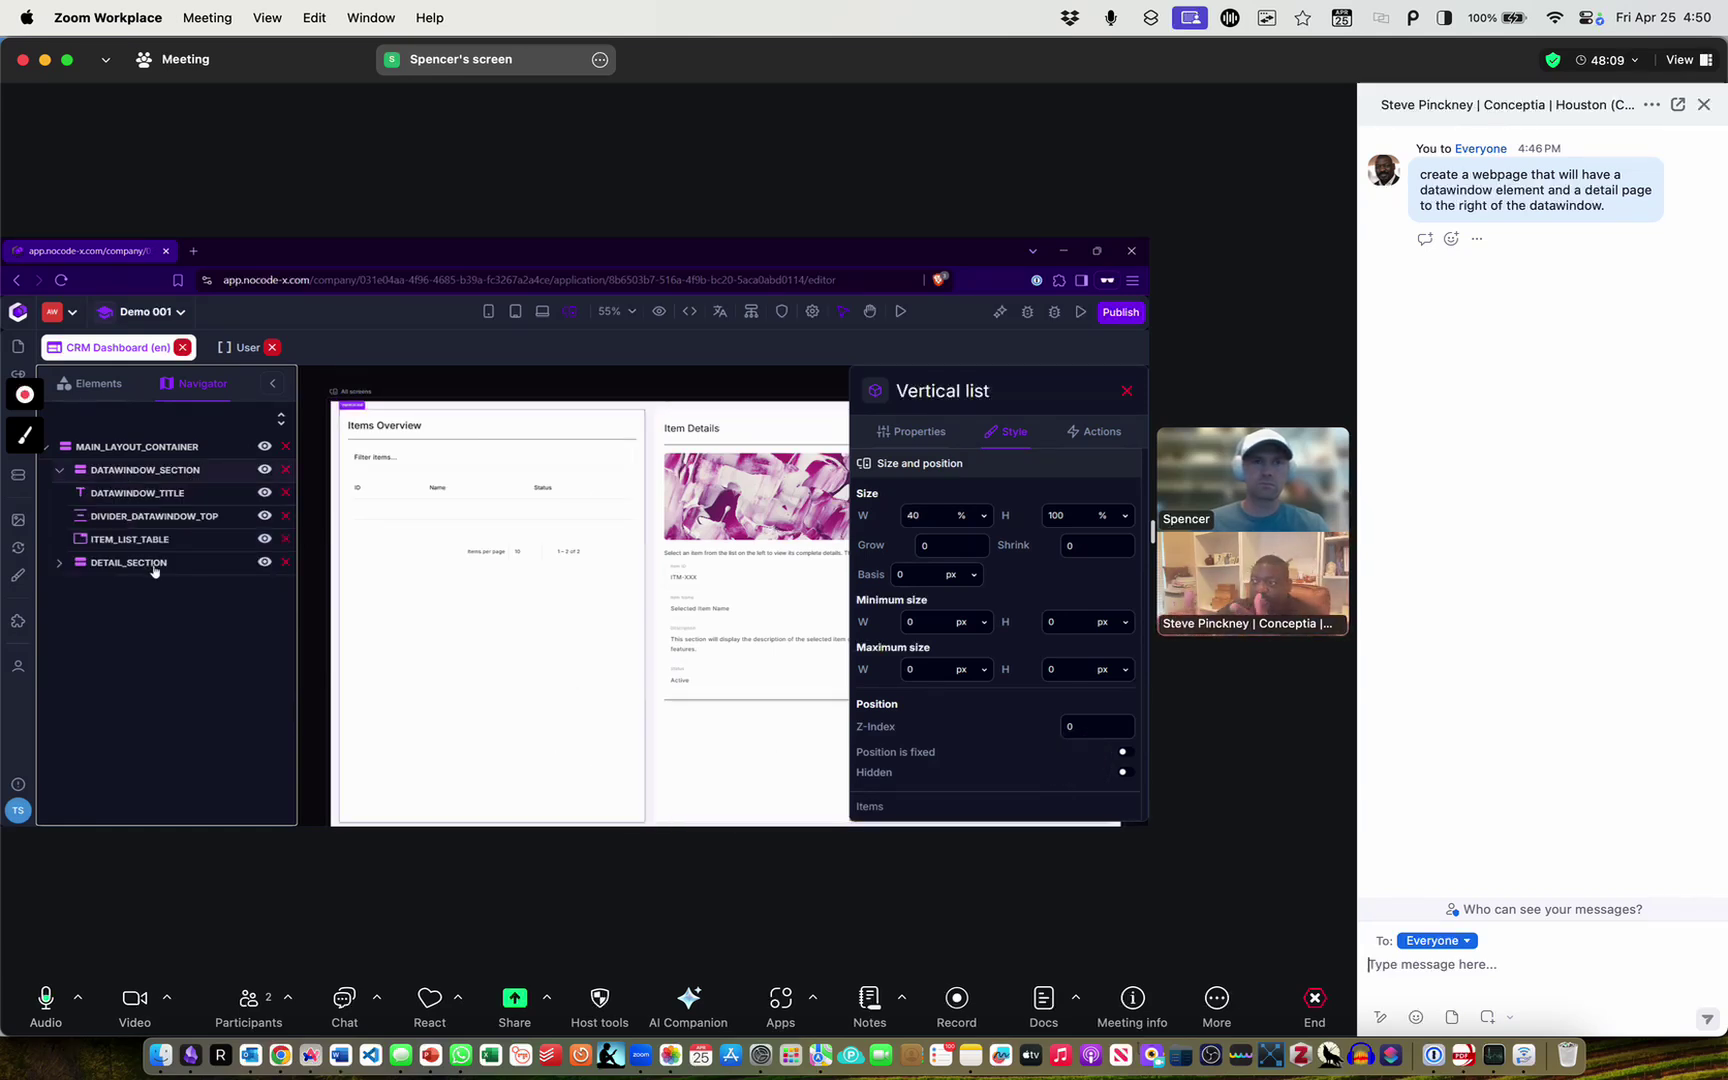
{"action": "left_click", "coordinate": [60, 470]}
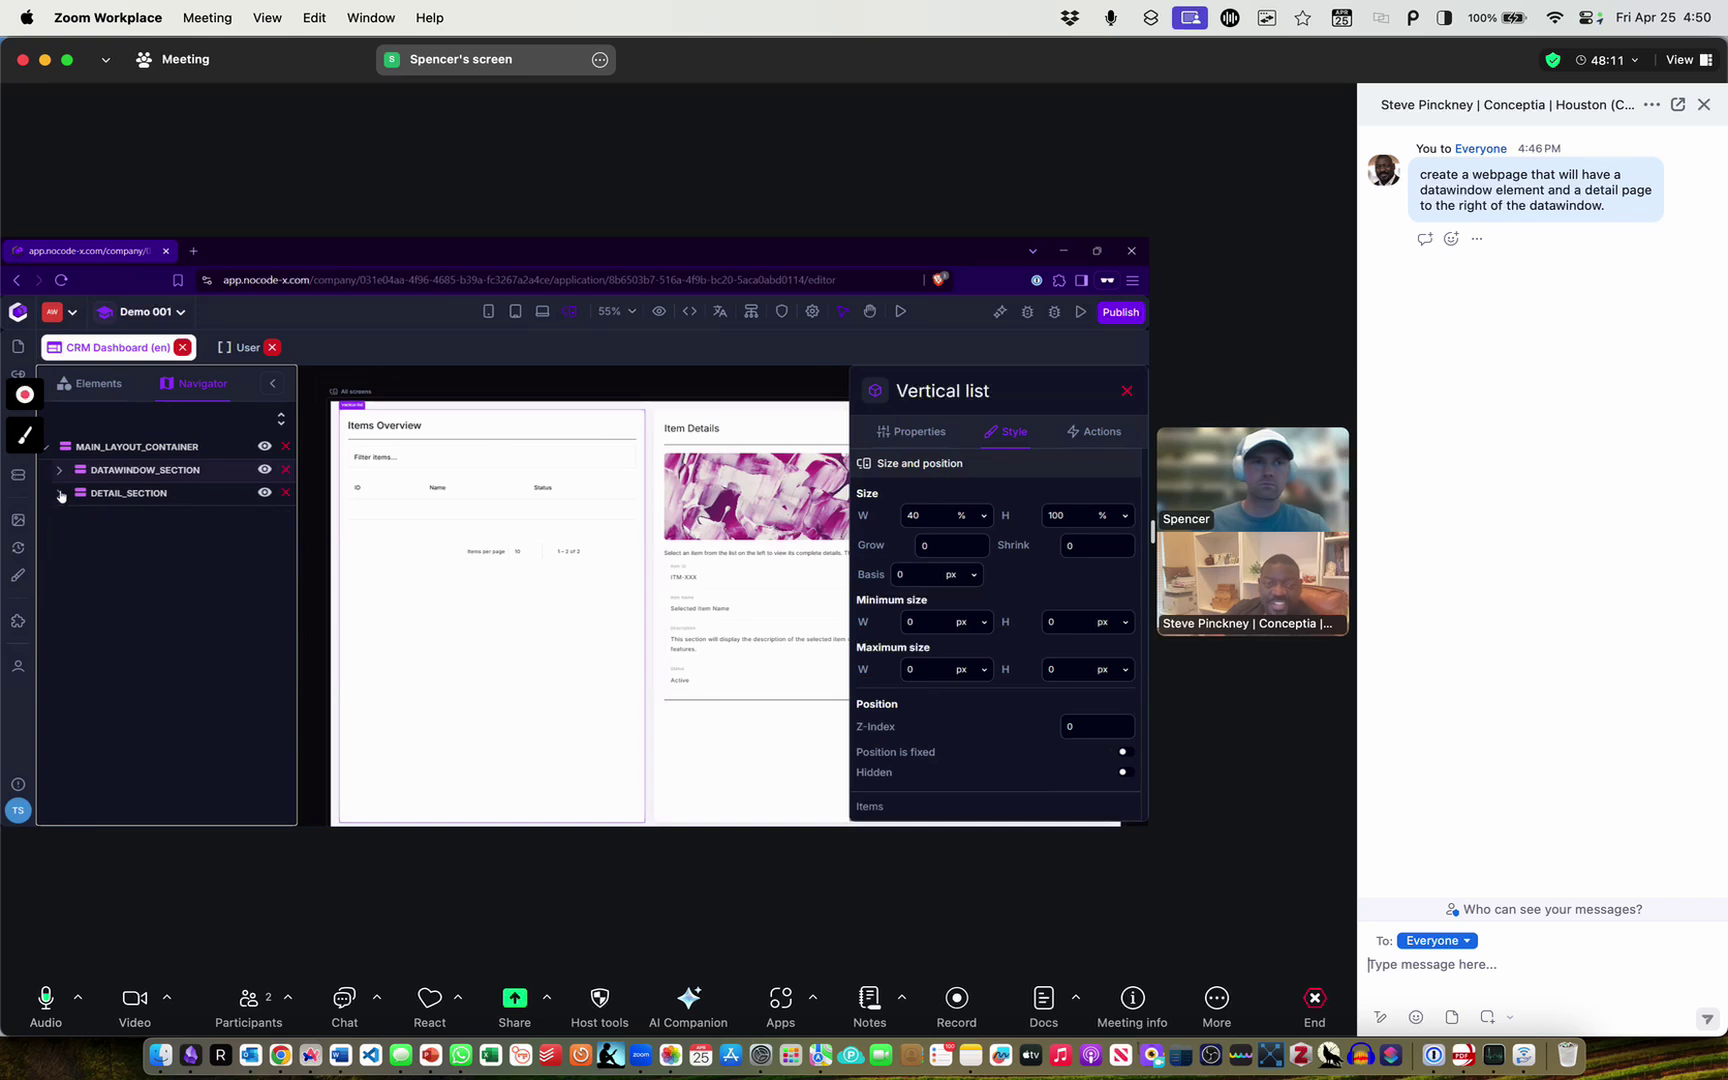
{"action": "left_click", "coordinate": [60, 494]}
{"action": "left_click", "coordinate": [60, 494]}
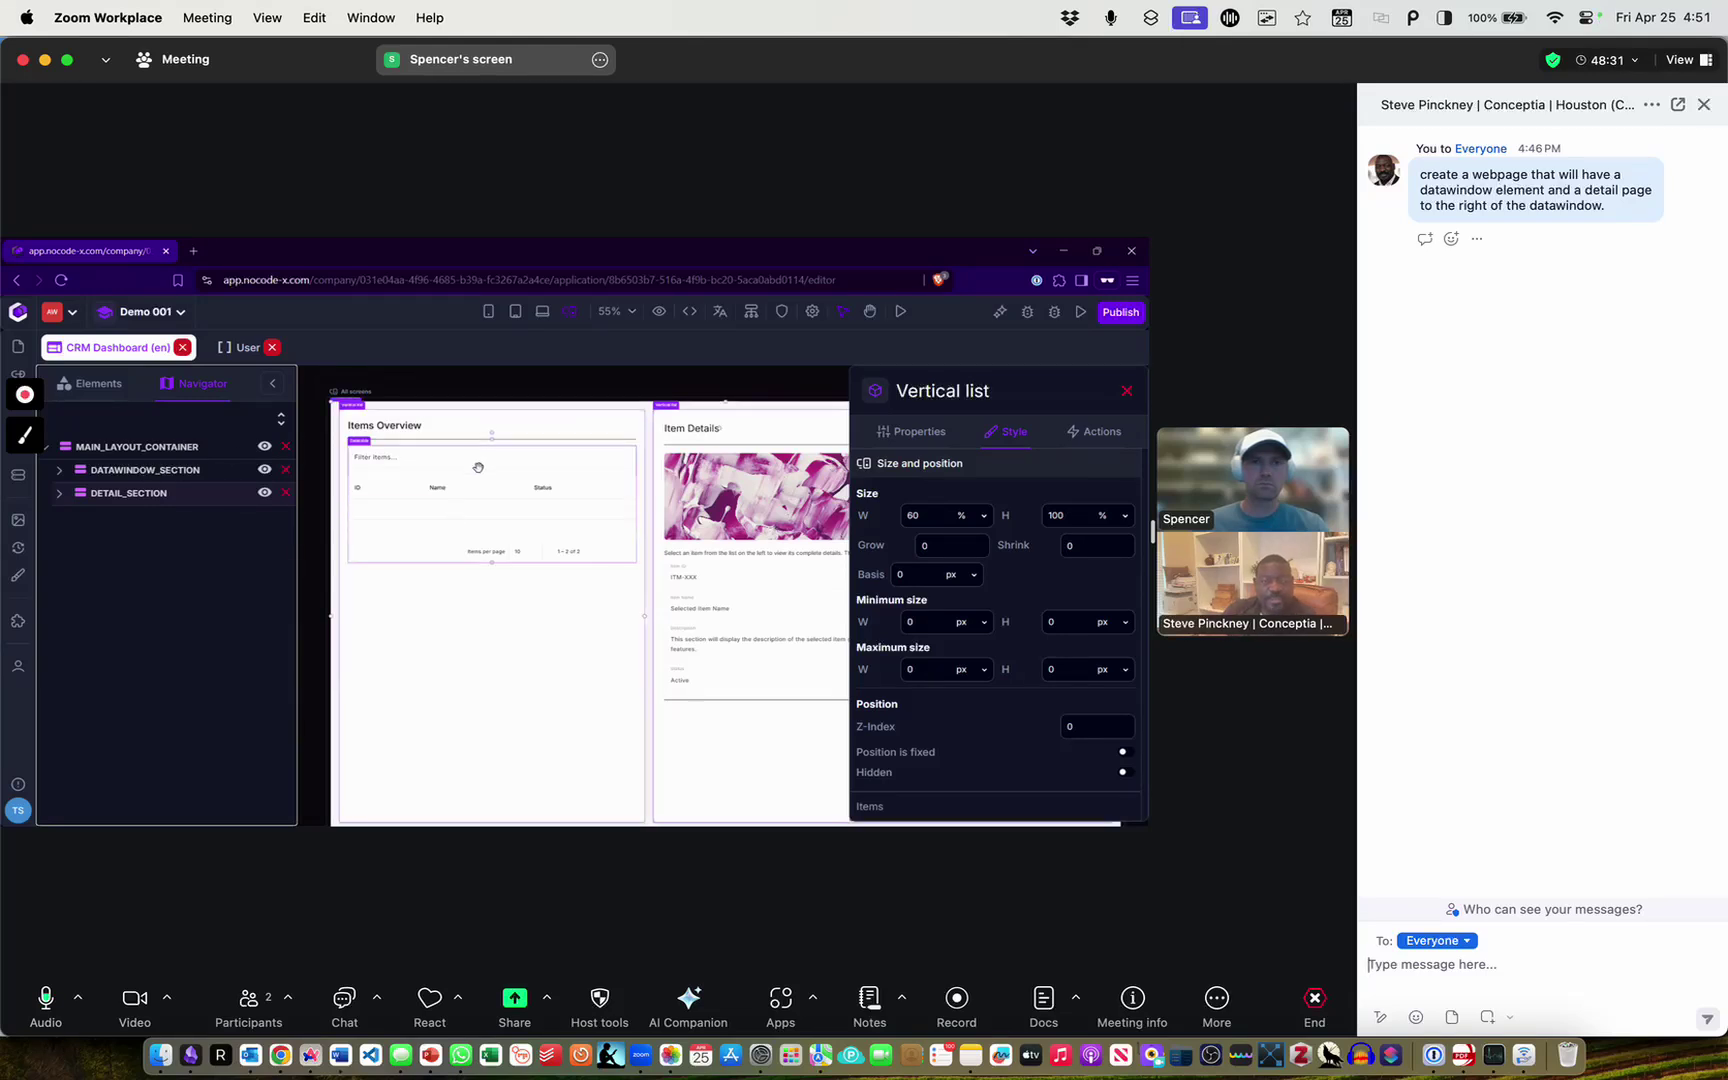
Select the datatable in the Items Overview section and view its on-click action settings
{"action": "left_click", "coordinate": [411, 496]}
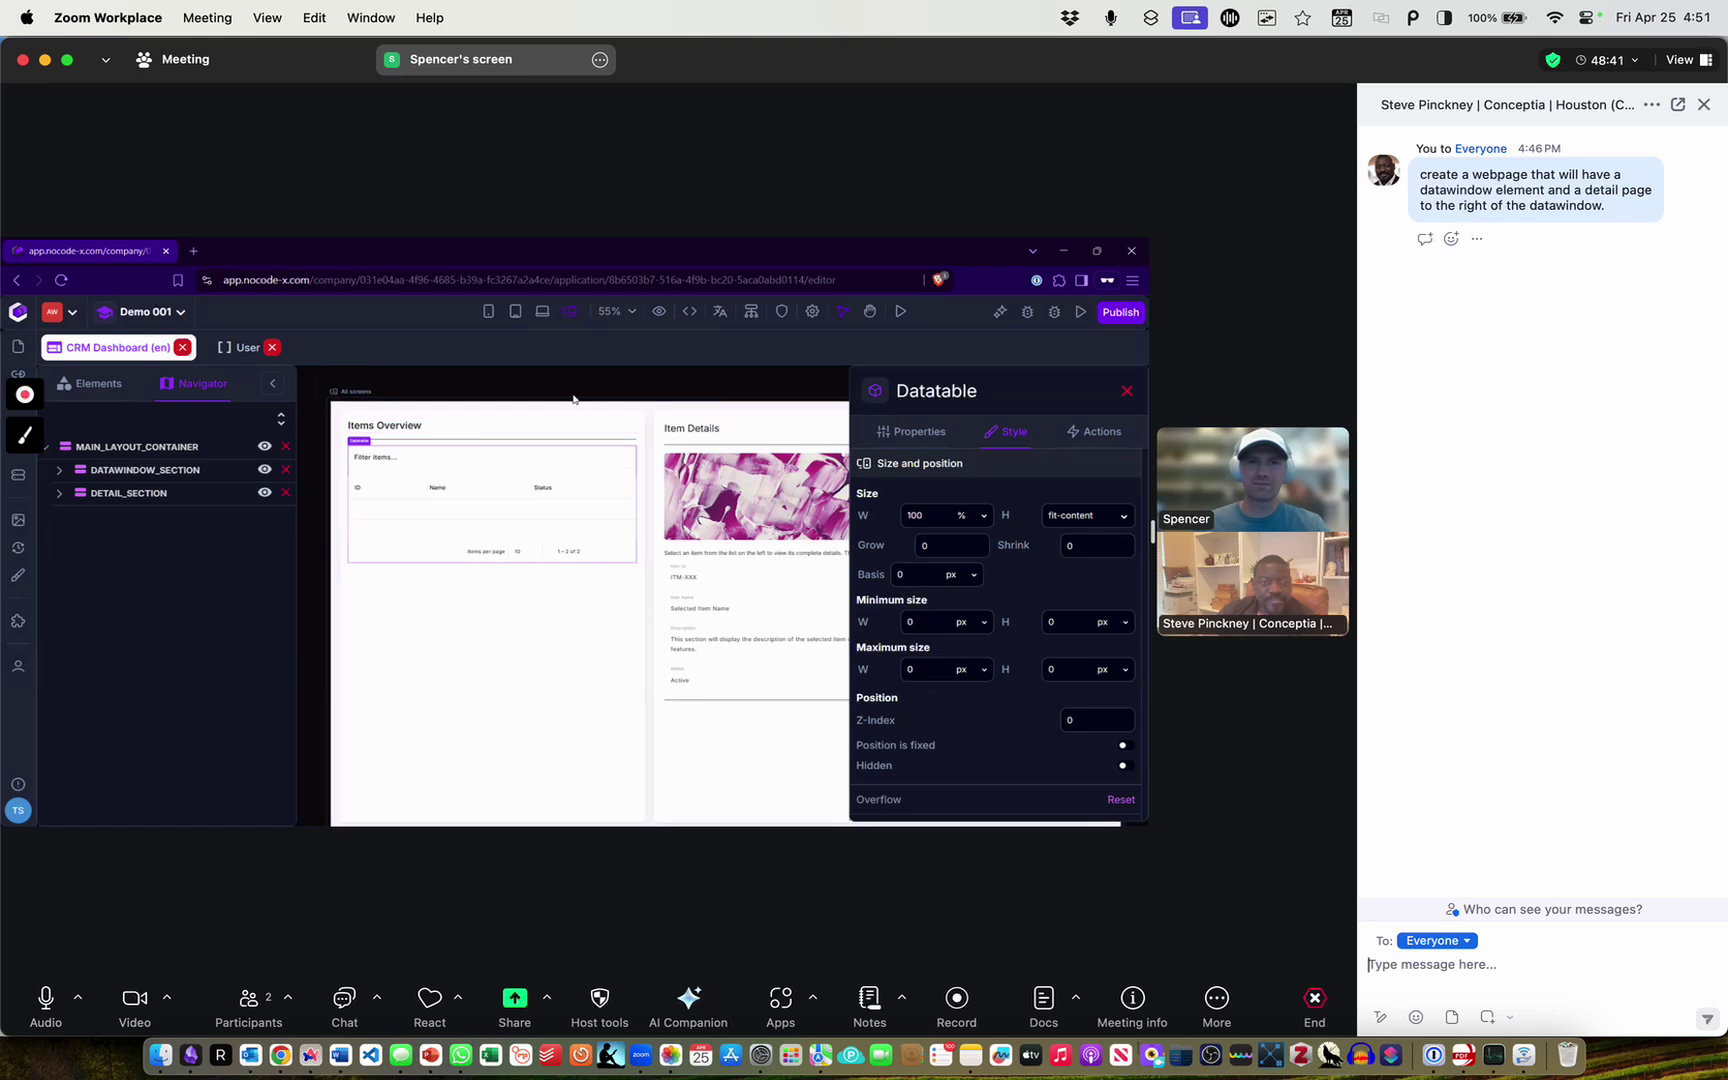
{"action": "key", "text": "h"}
{"action": "left_click_drag", "start_coordinate": [629, 390], "coordinate": [607, 384]}
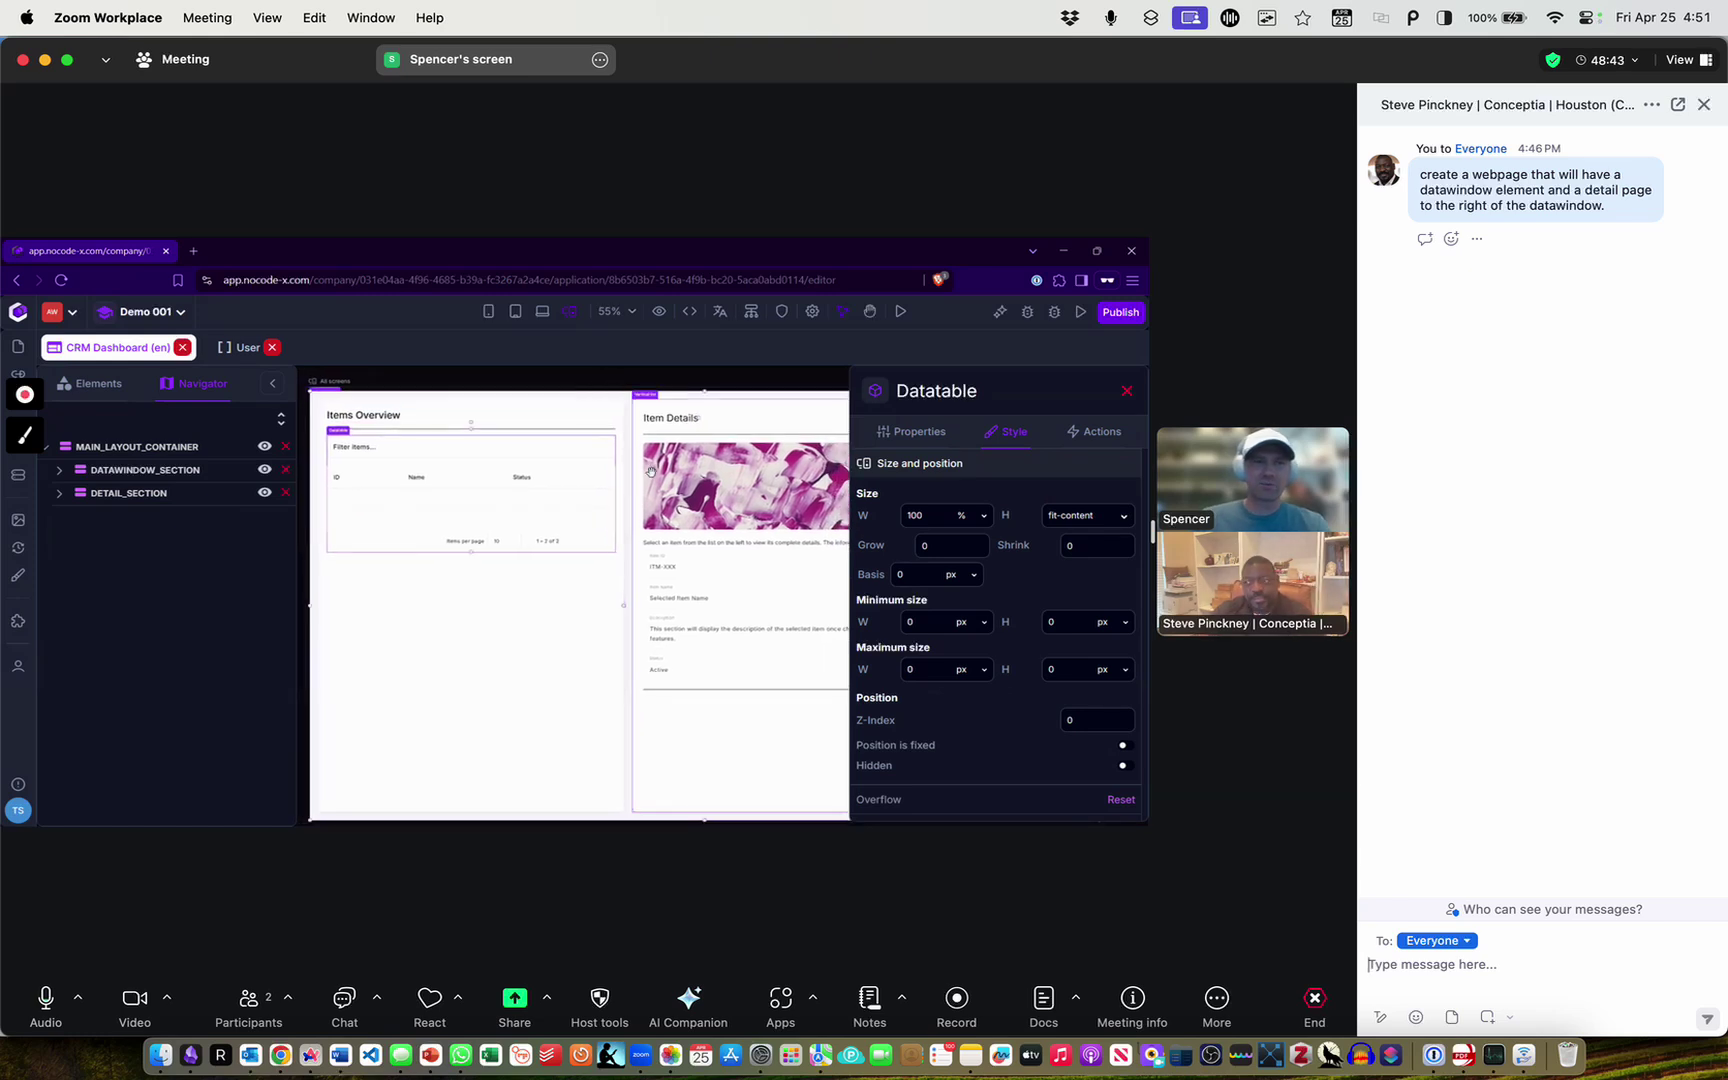
{"action": "key", "text": "v"}
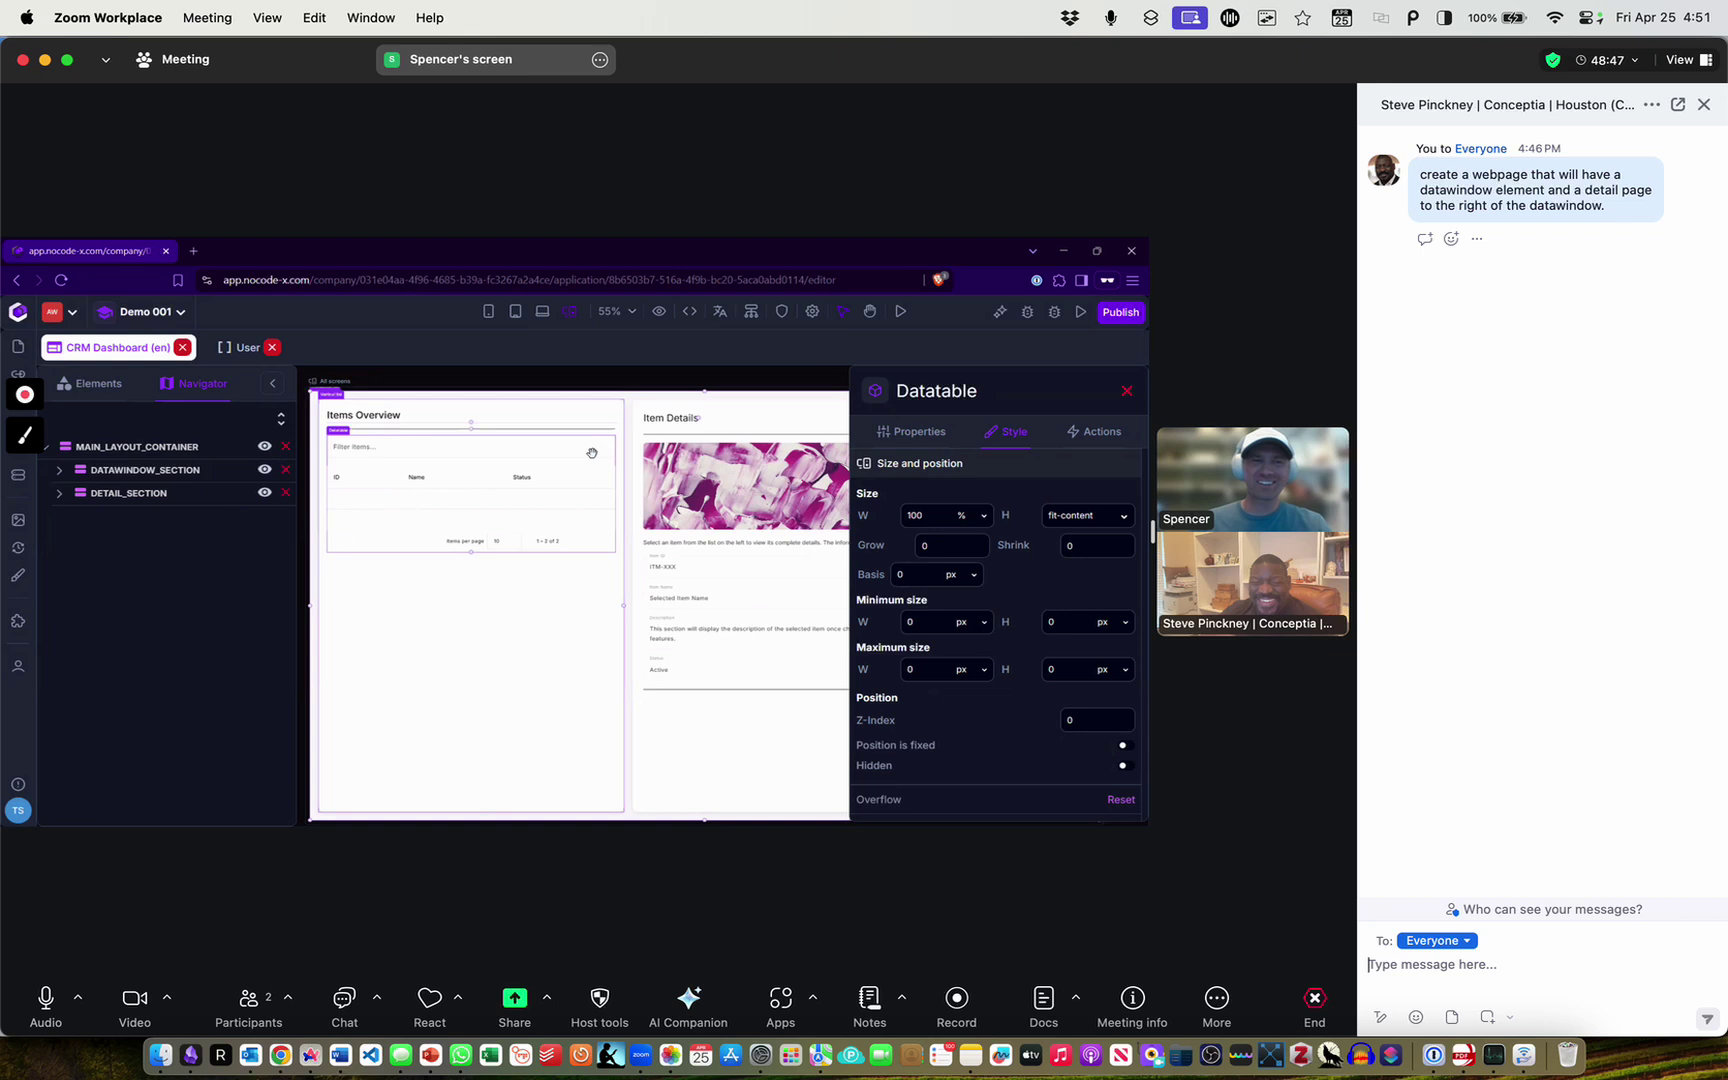
{"action": "key", "text": "h"}
{"action": "left_click_drag", "start_coordinate": [517, 384], "coordinate": [533, 385]}
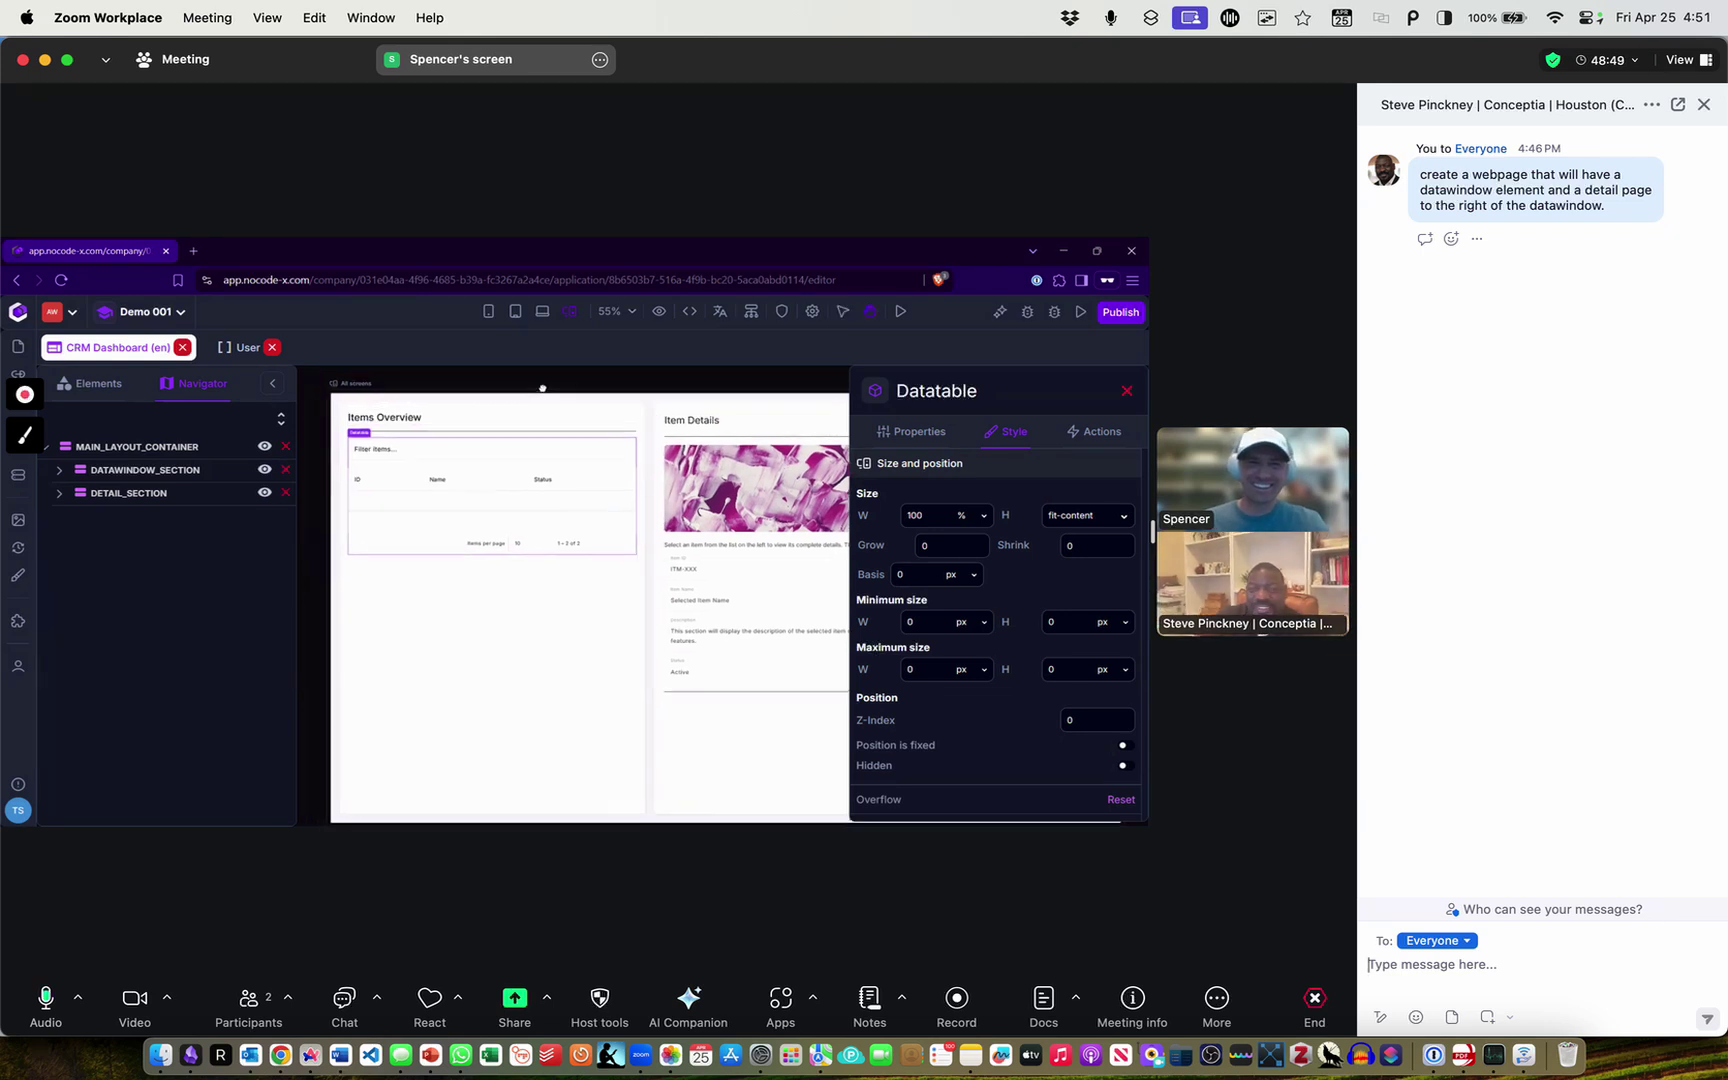
{"action": "key", "text": "v"}
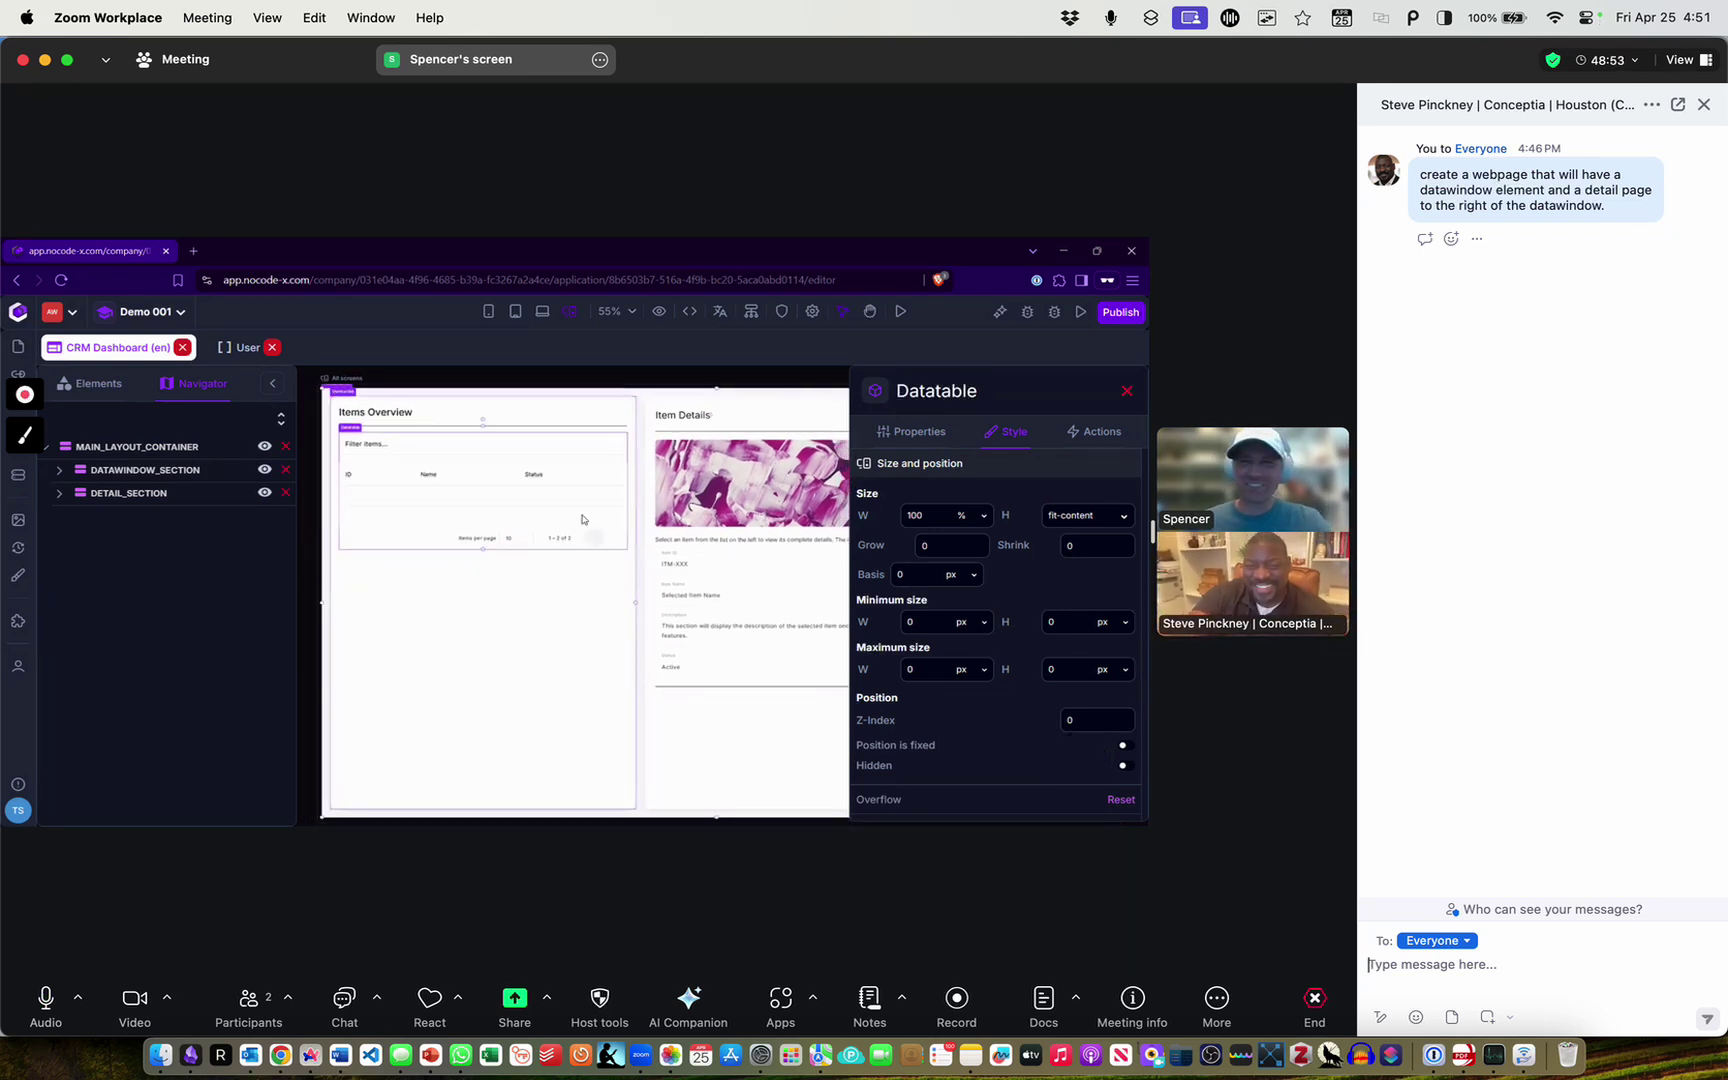
{"action": "left_click", "coordinate": [1098, 433]}
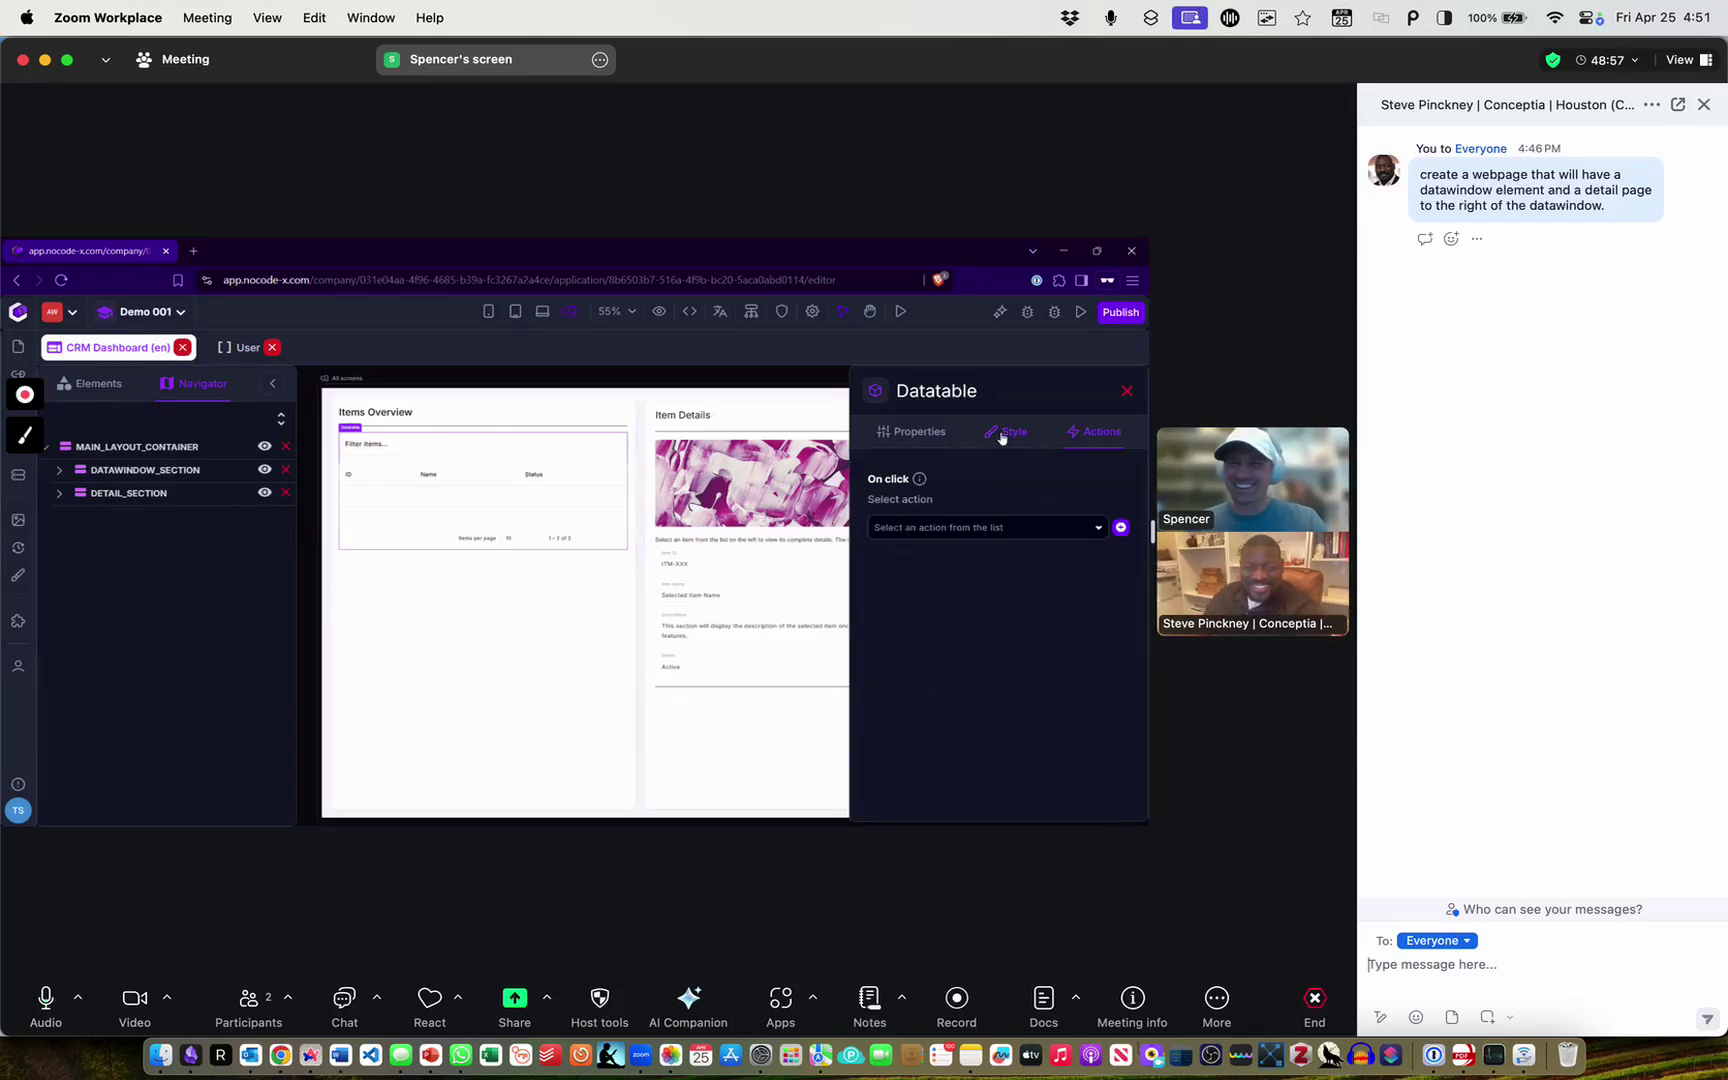
Name the new action "OnLoad CRM Dashboard"
{"action": "key", "text": "XF86MonBrightnessUp"}
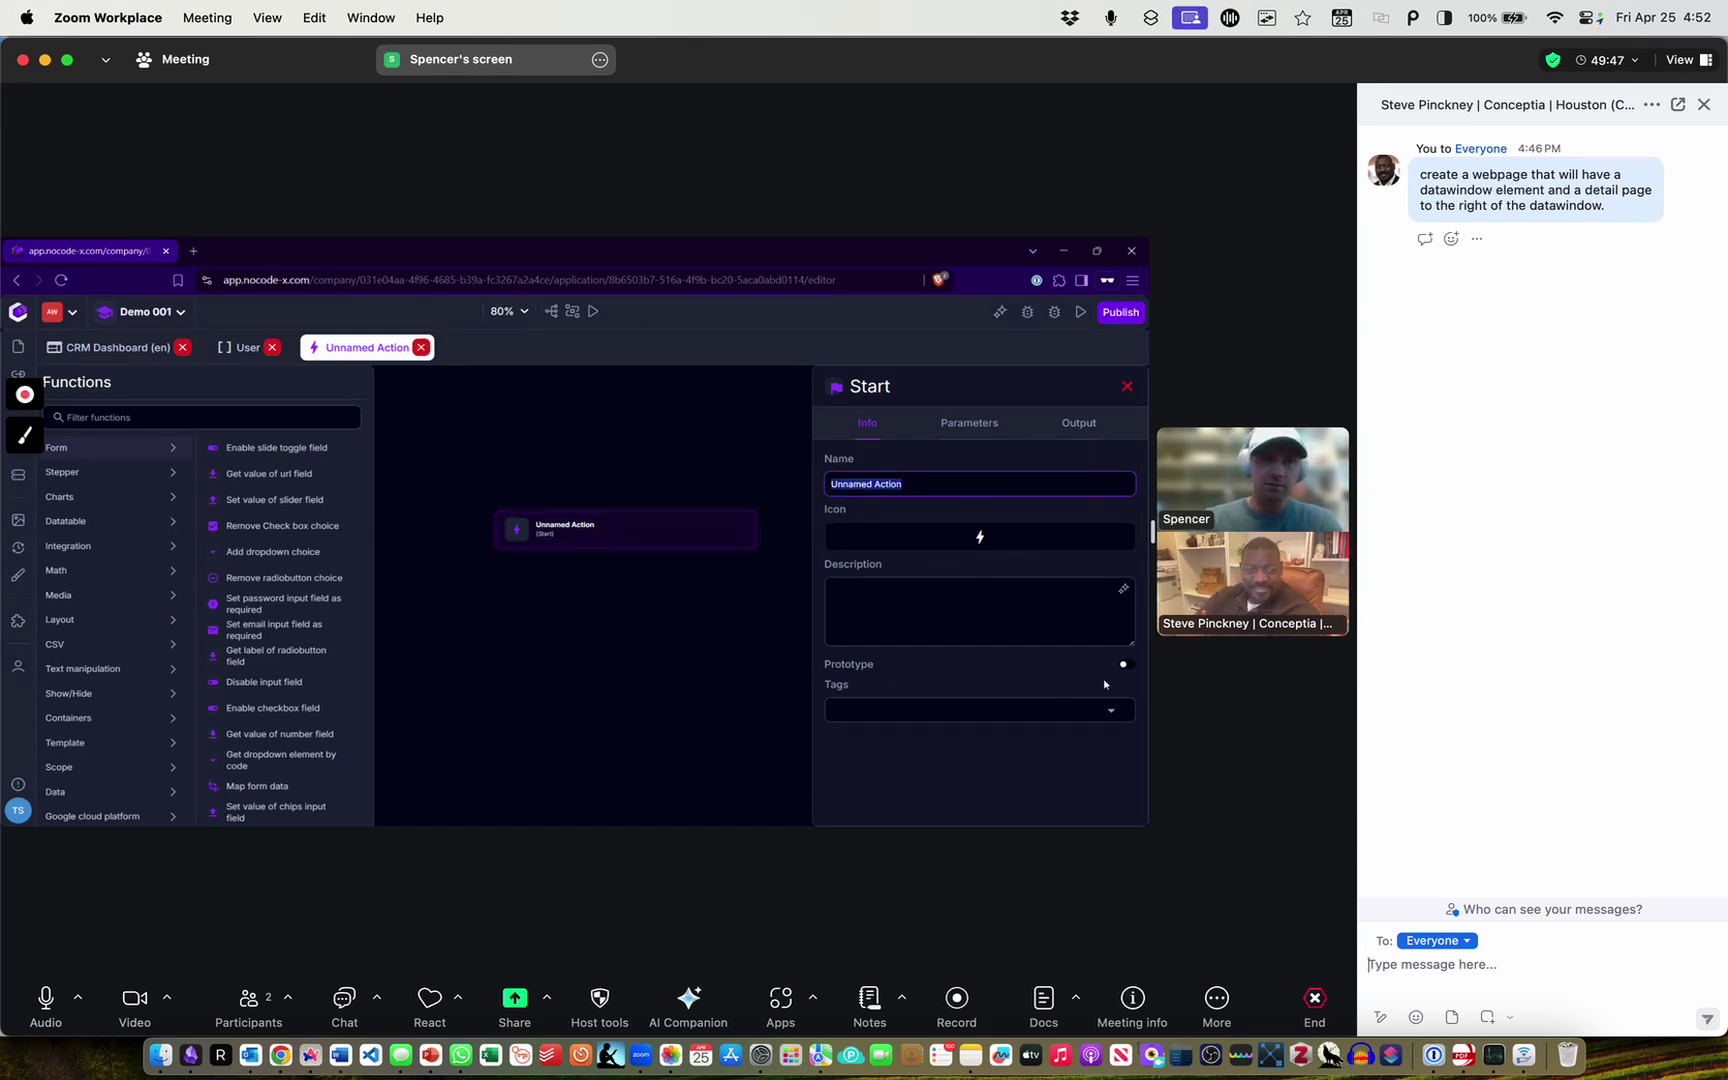
{"action": "type", "text": "OnLoad "}
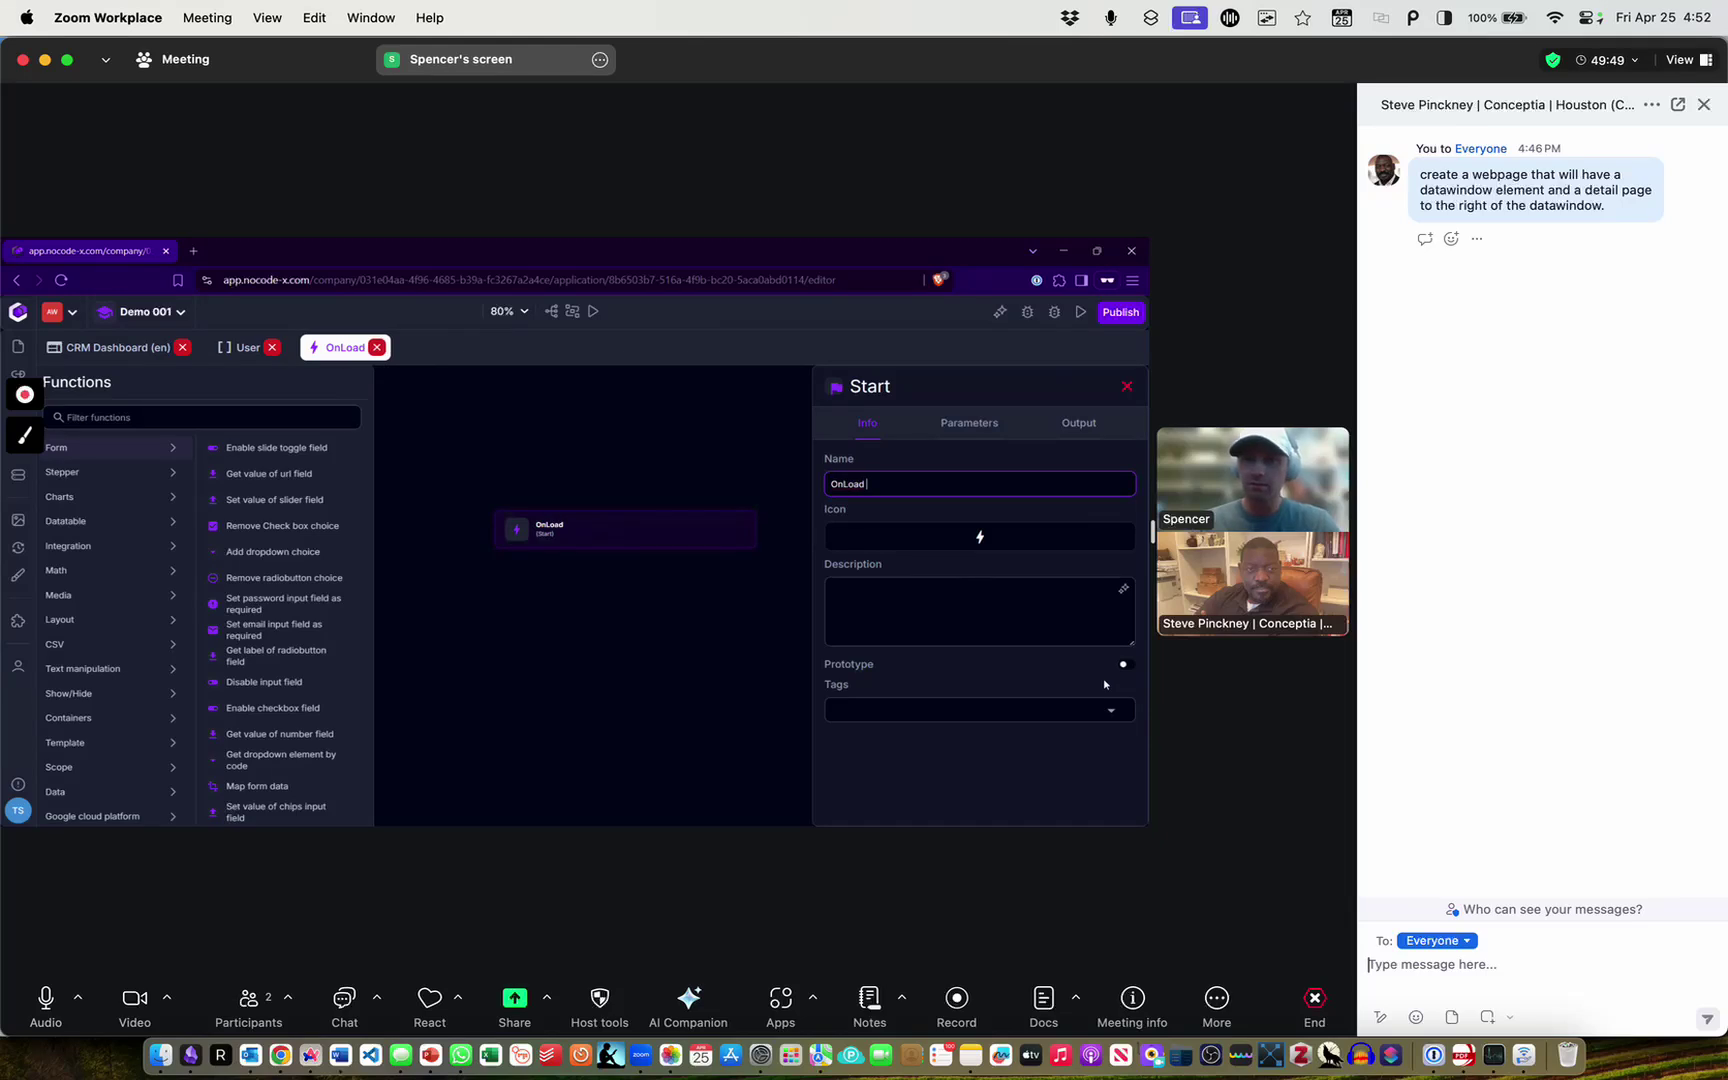
{"action": "type", "text": "CRM Dashboard"}
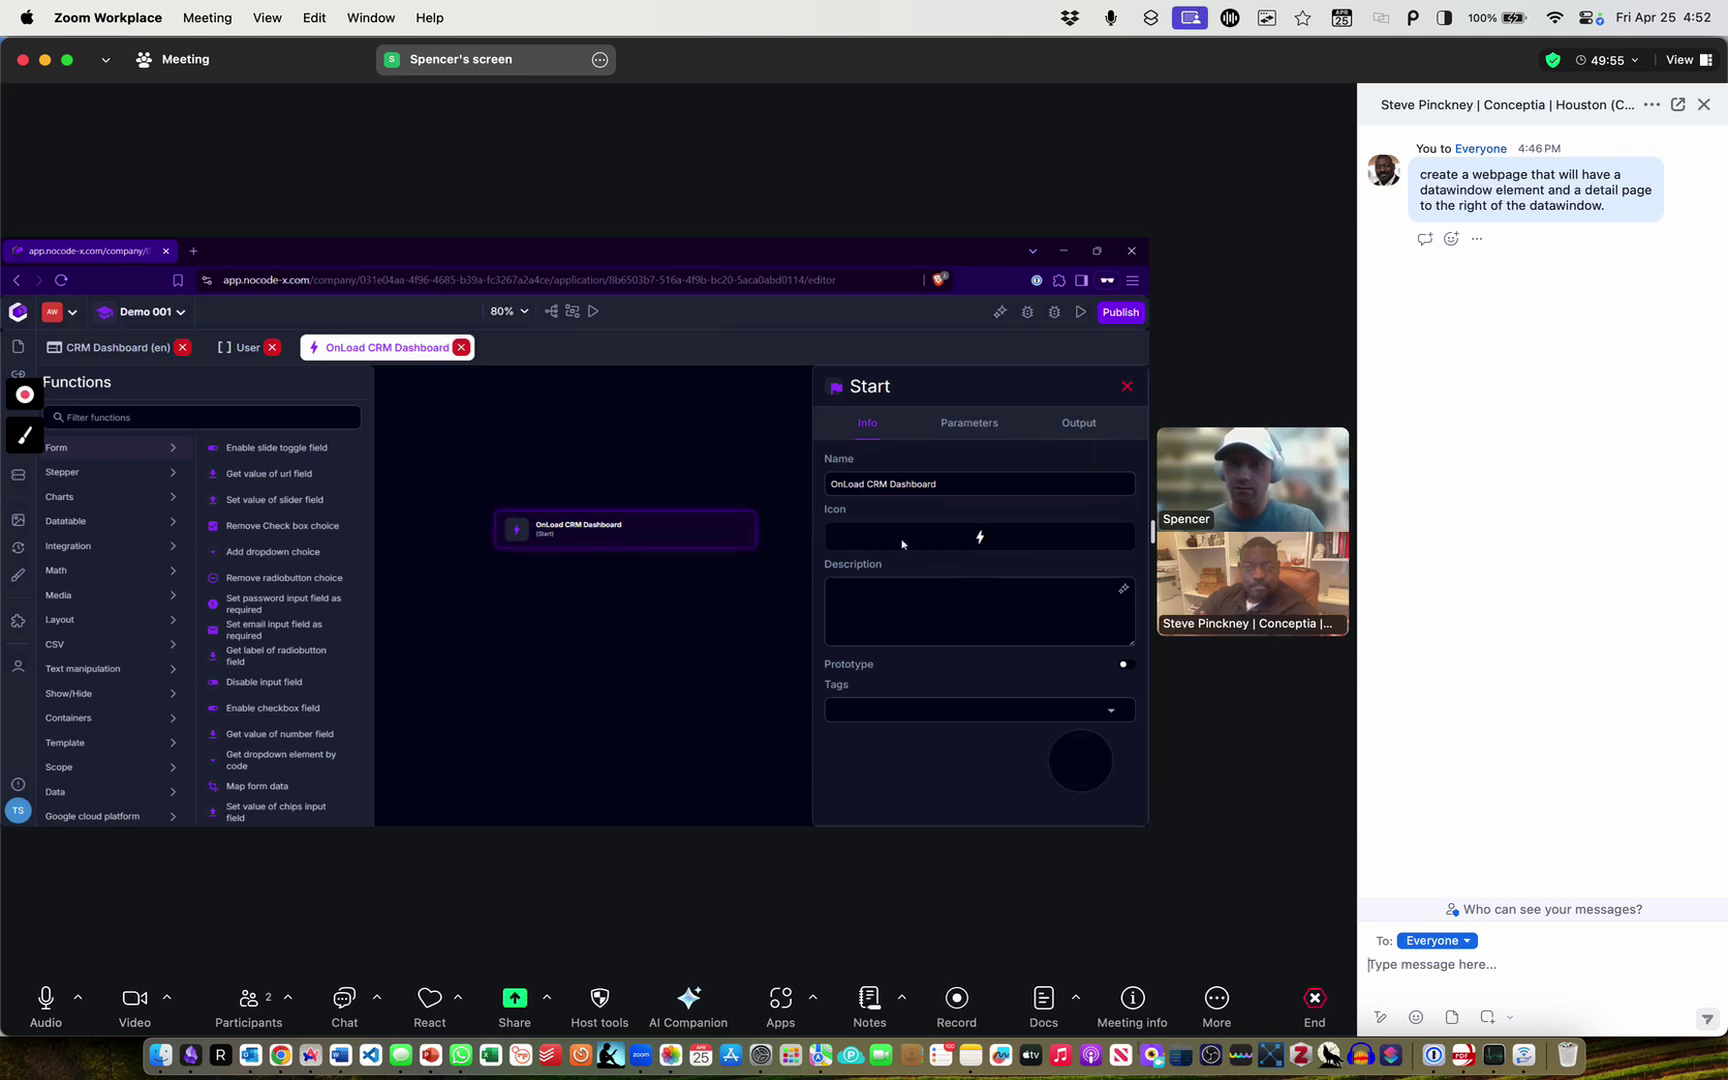
{"action": "left_click", "coordinate": [978, 535]}
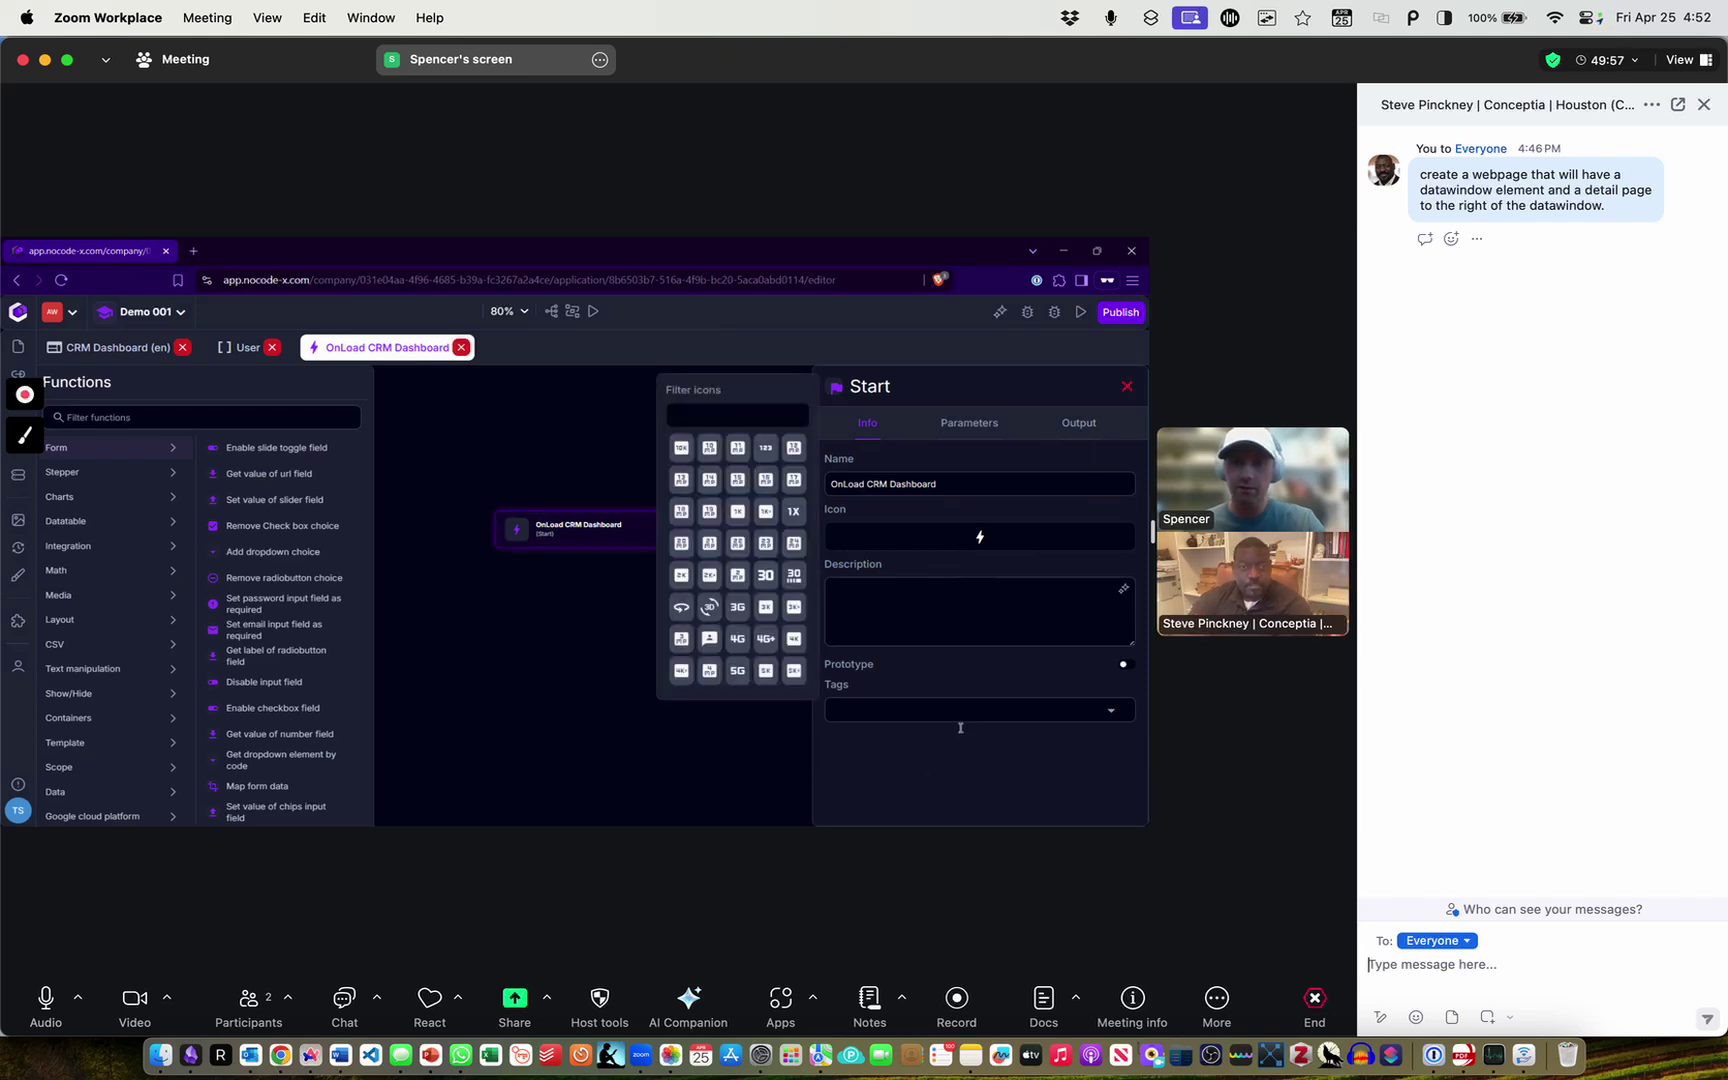
{"action": "left_click", "coordinate": [978, 535]}
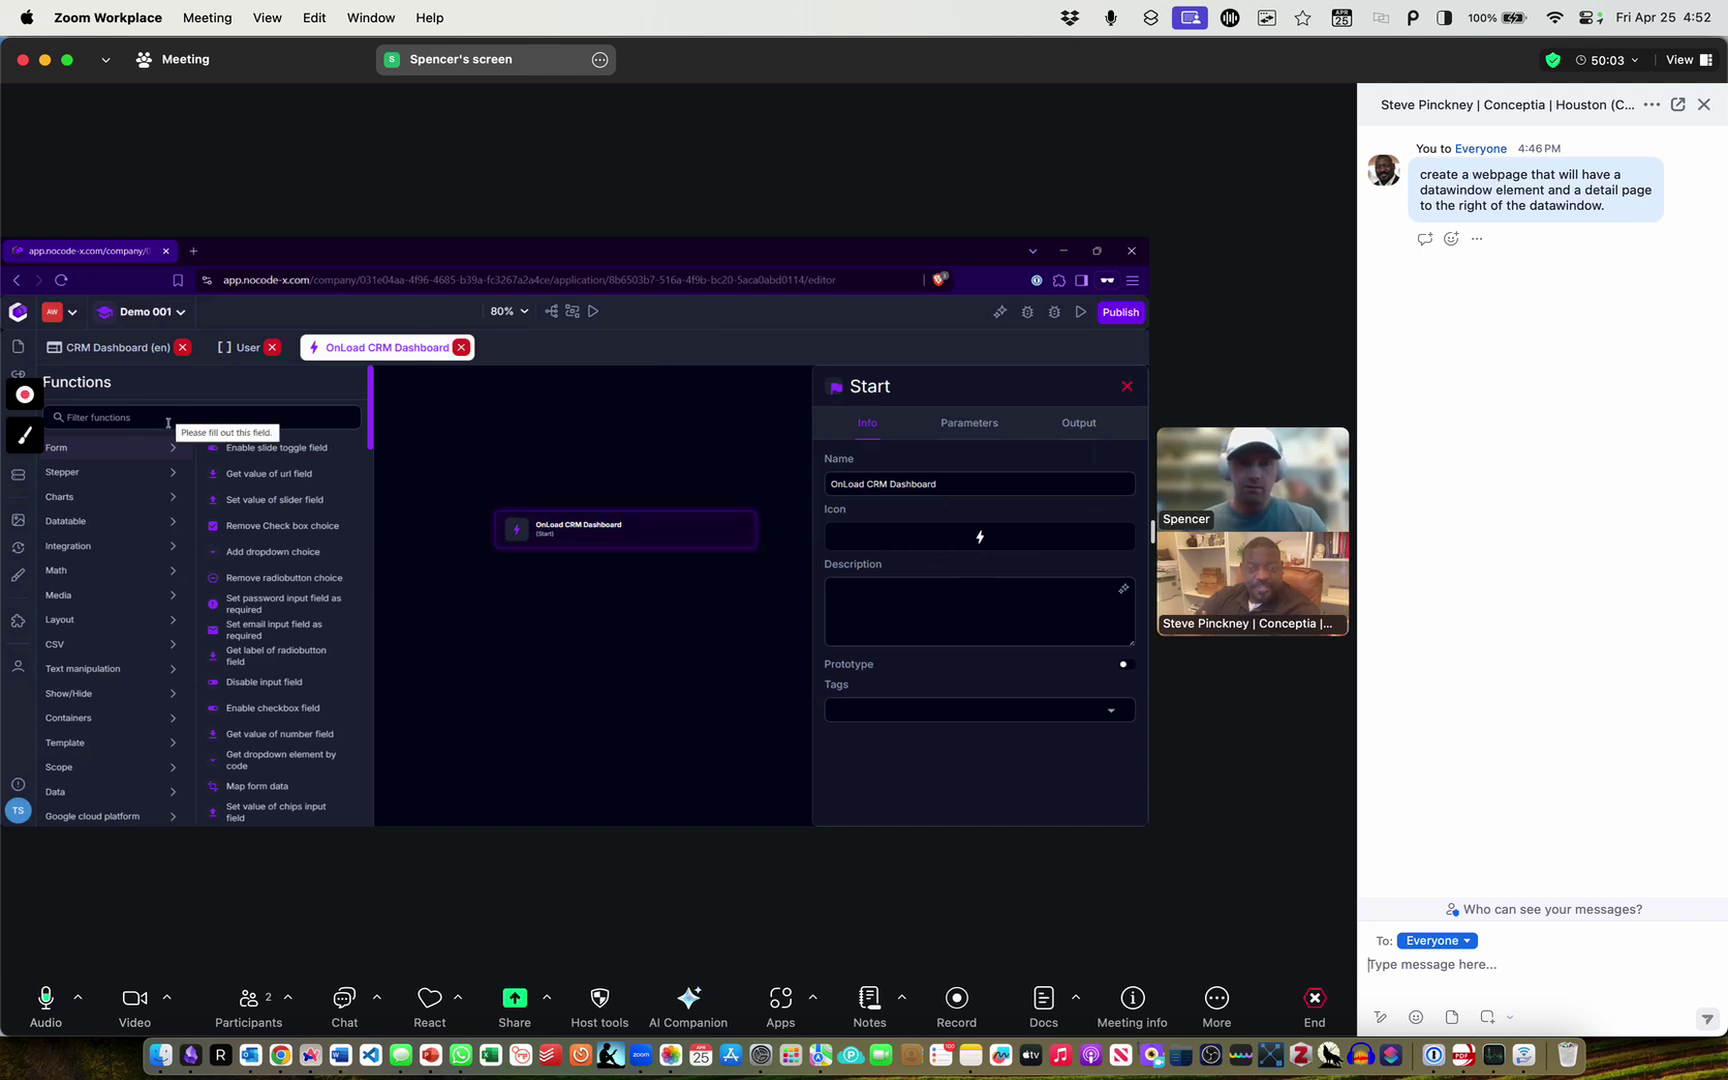
{"action": "left_click", "coordinate": [540, 522]}
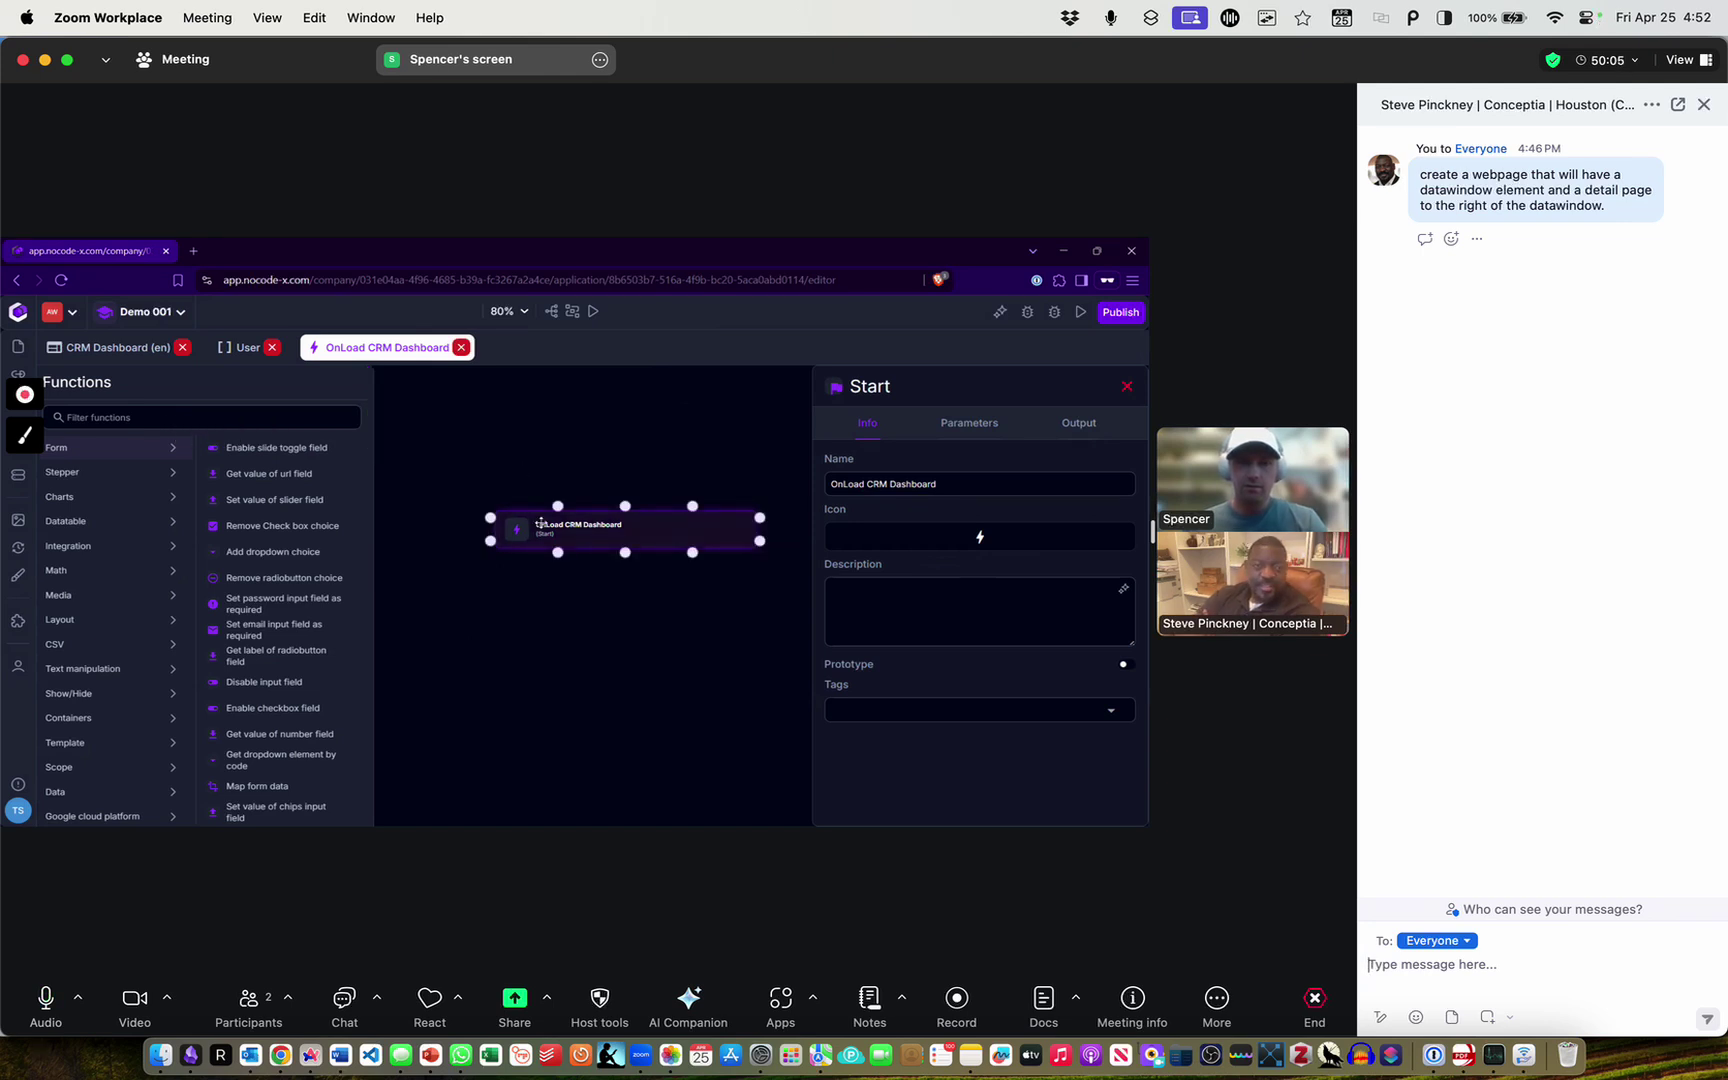
{"action": "left_click", "coordinate": [547, 480]}
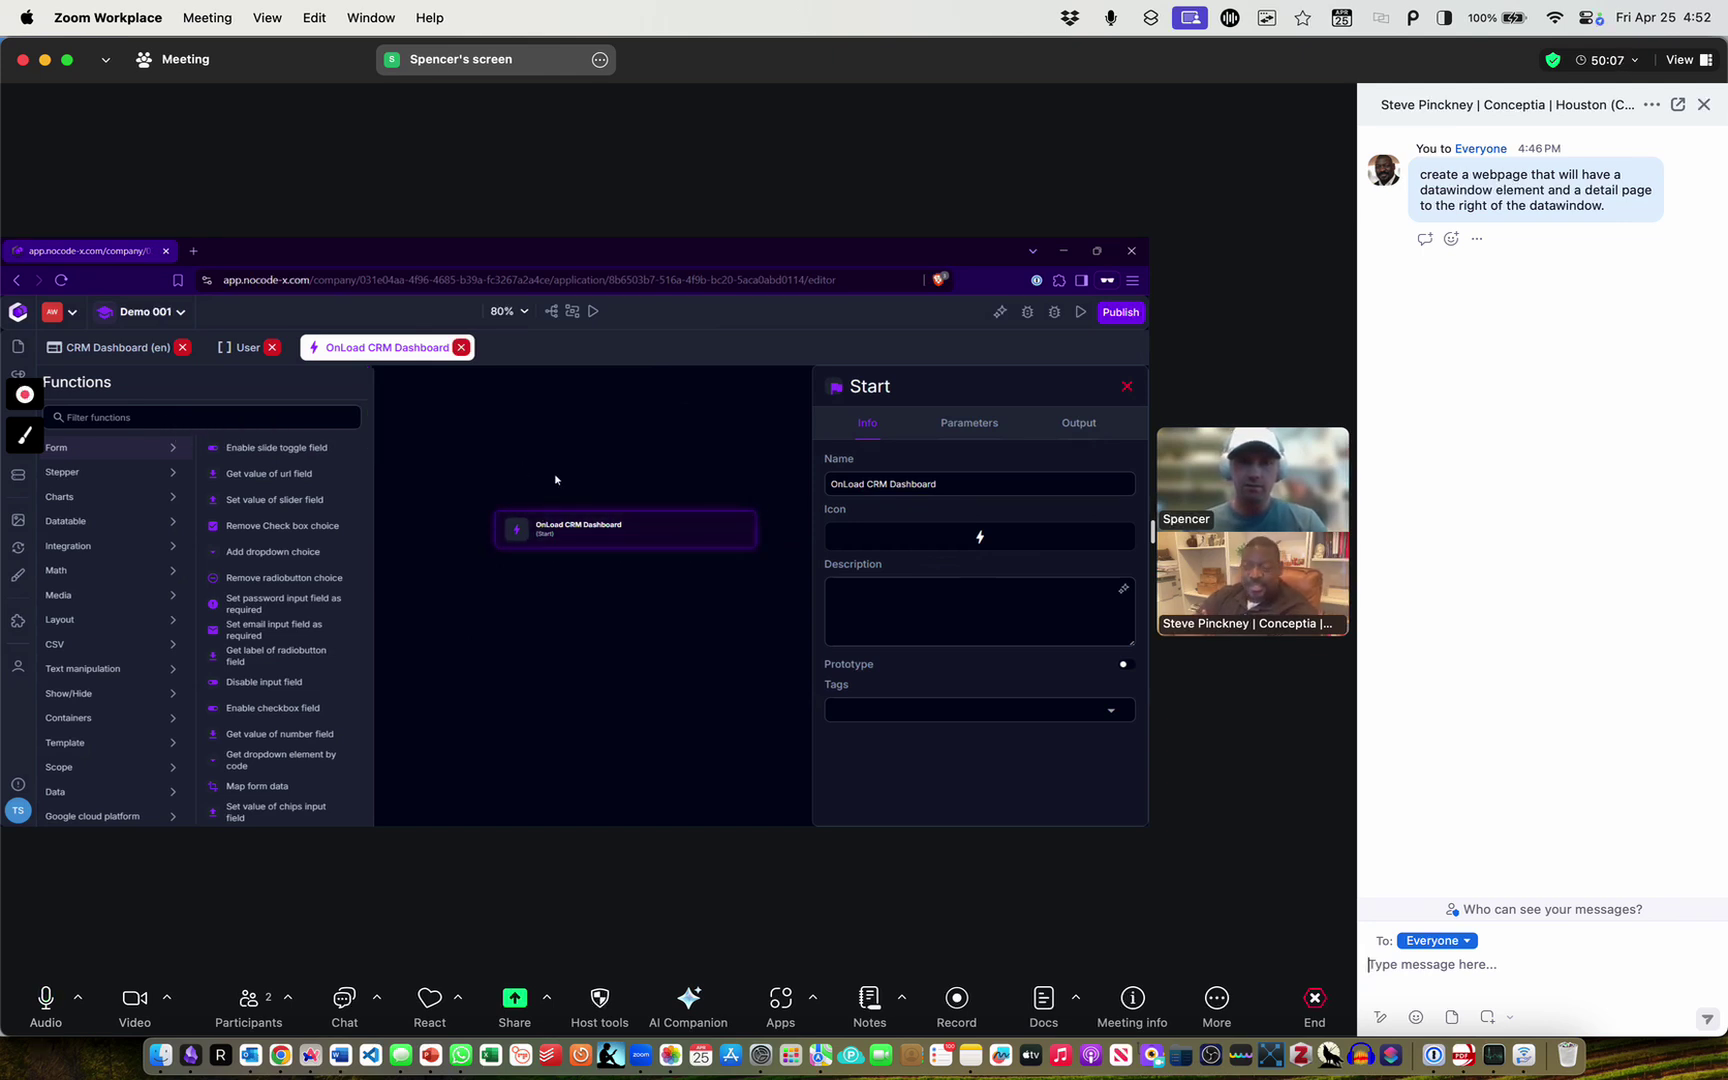
Search the functions for "datatable", add "Add list of objects to datatable" below the start node, and open its arguments
{"action": "left_click", "coordinate": [190, 416]}
{"action": "type", "text": "data"}
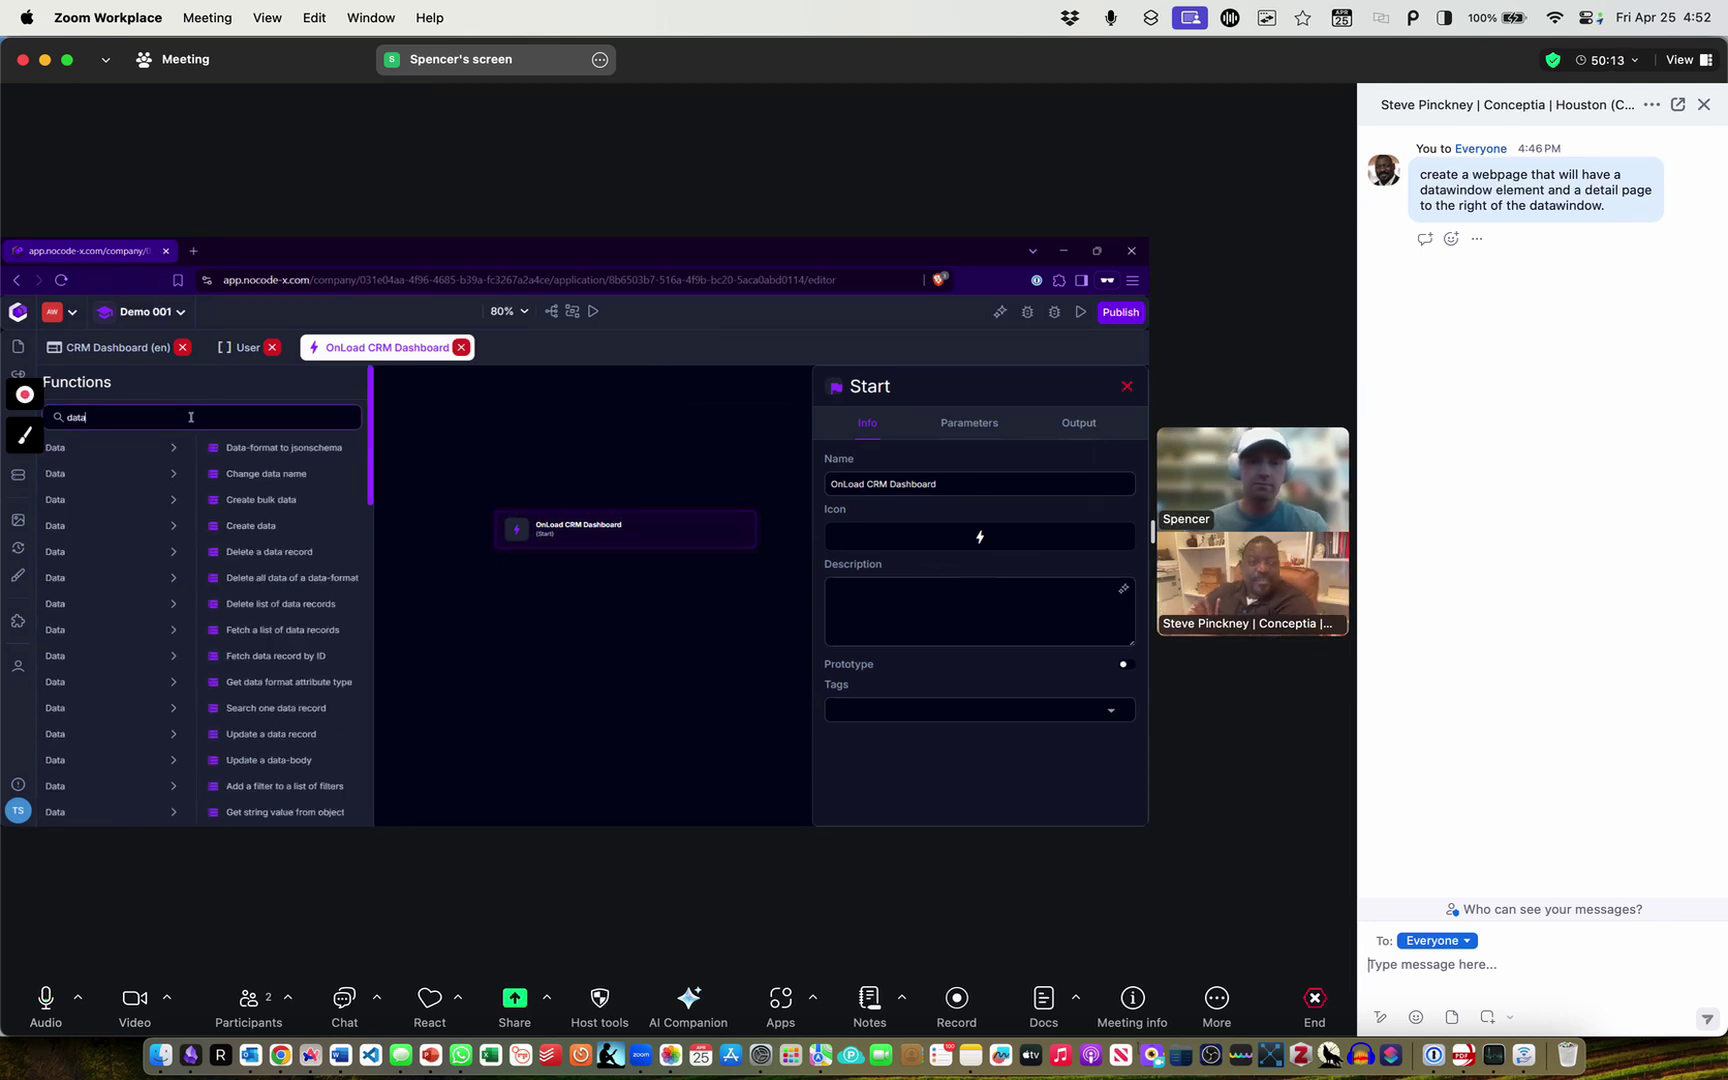
{"action": "type", "text": "table"}
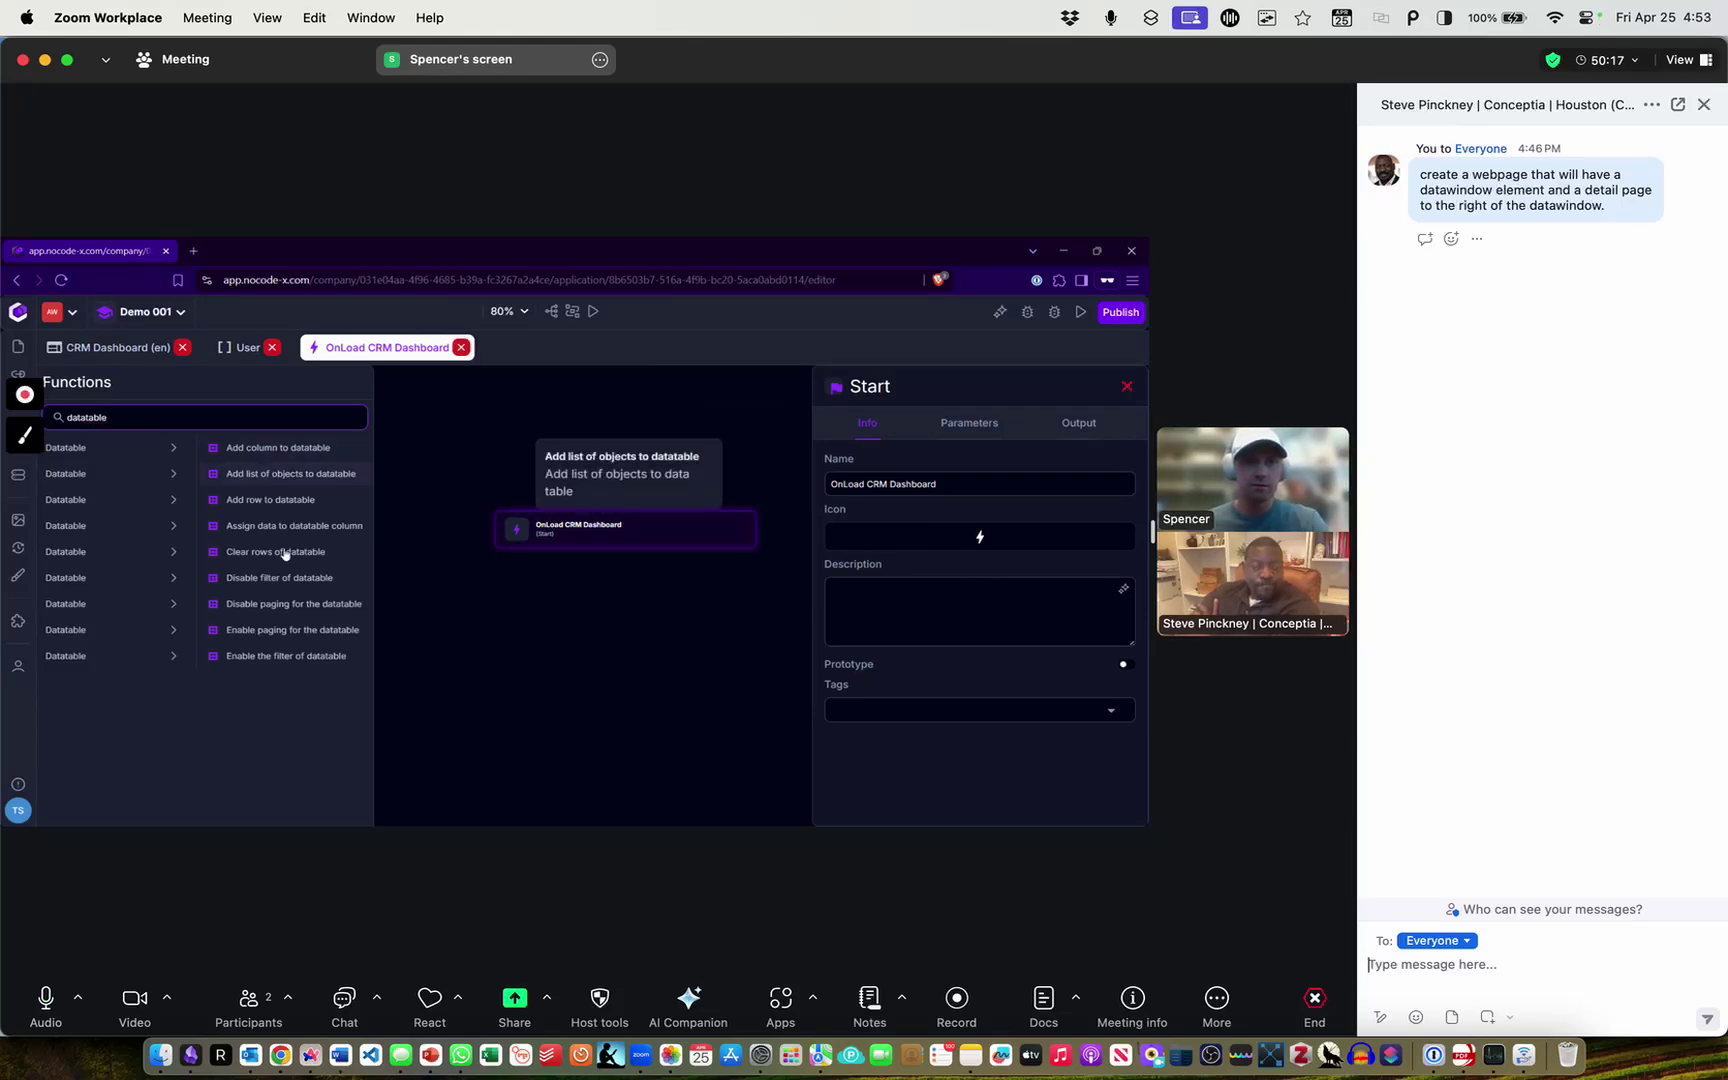
{"action": "left_click", "coordinate": [683, 508]}
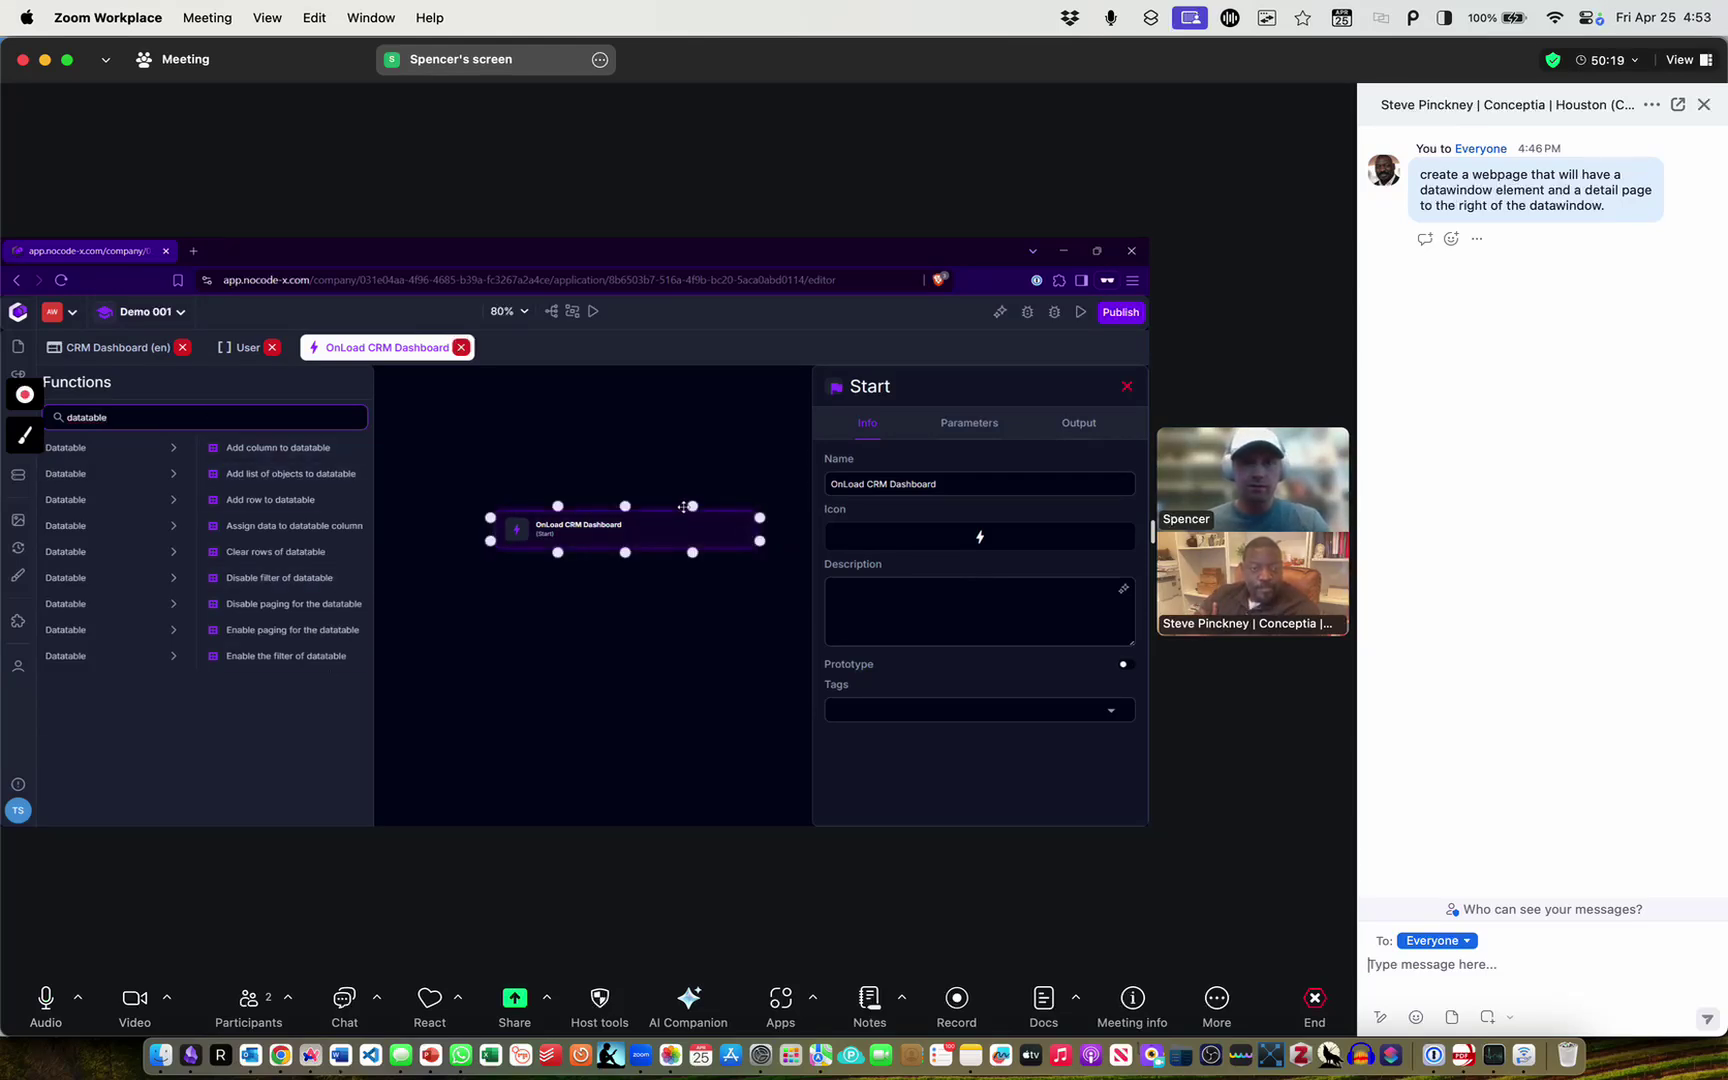
{"action": "left_click", "coordinate": [565, 420]}
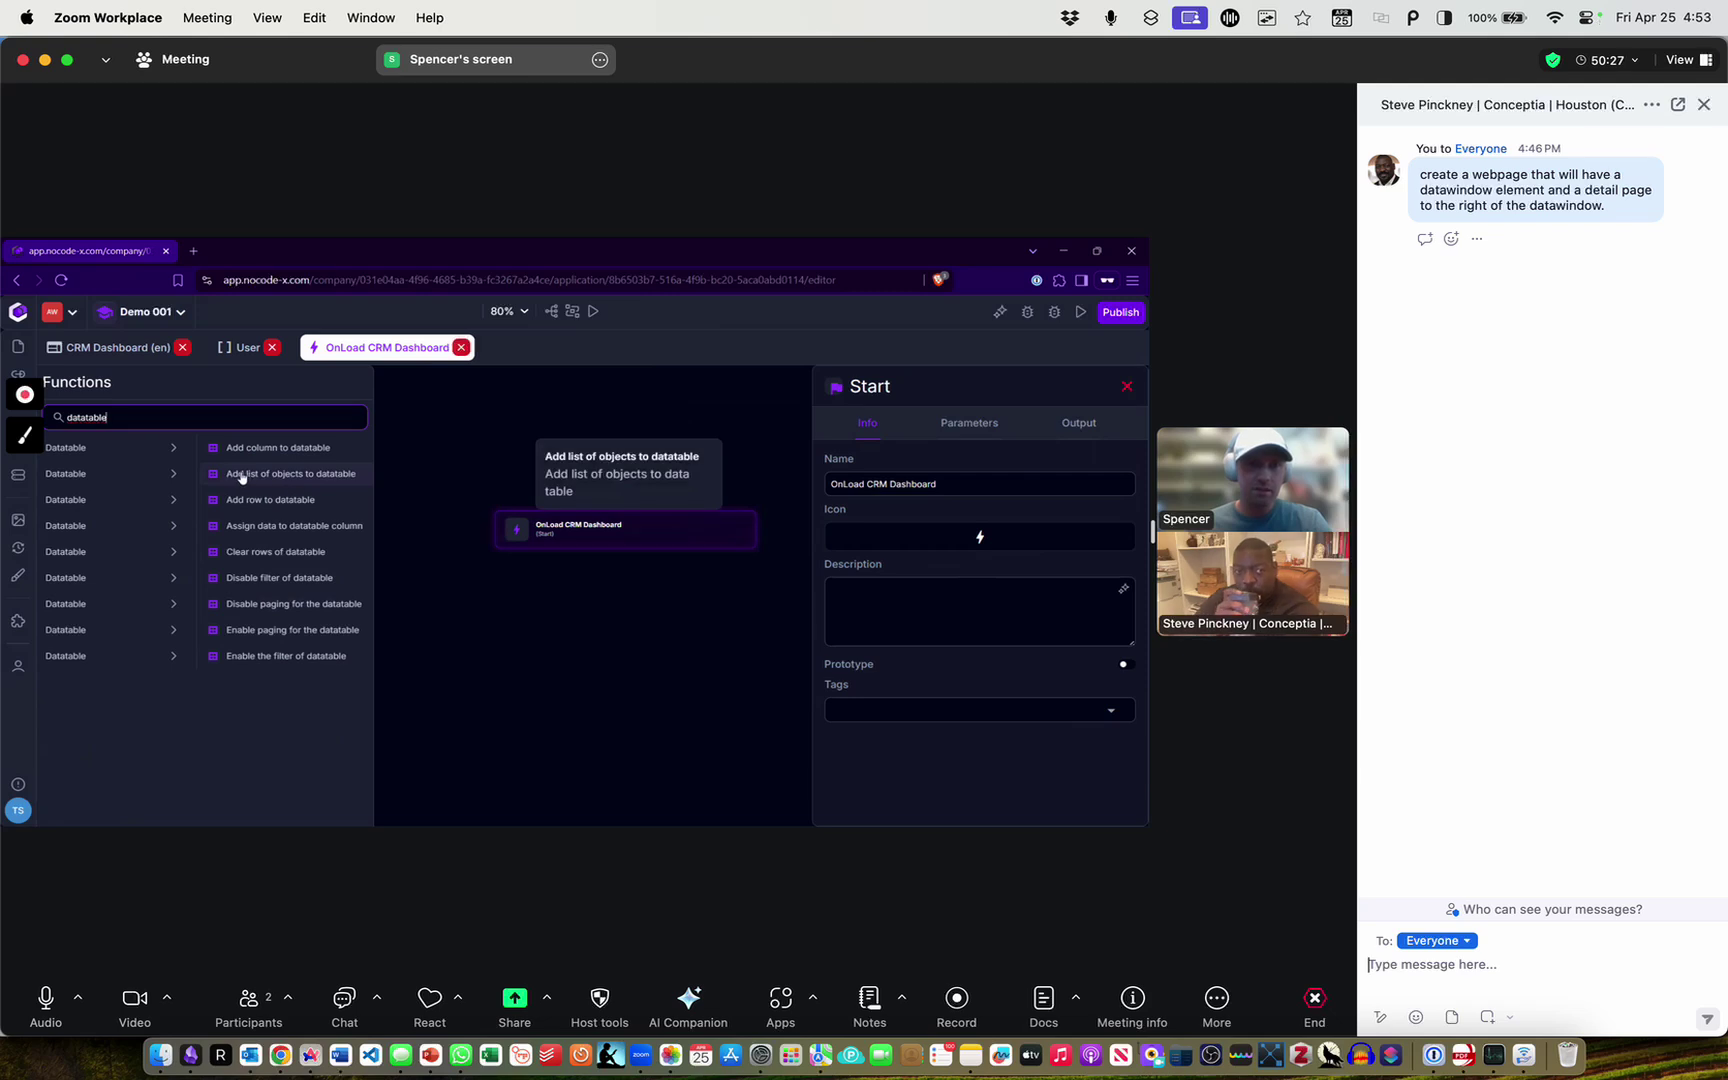
{"action": "left_click_drag", "start_coordinate": [245, 477], "coordinate": [606, 655]}
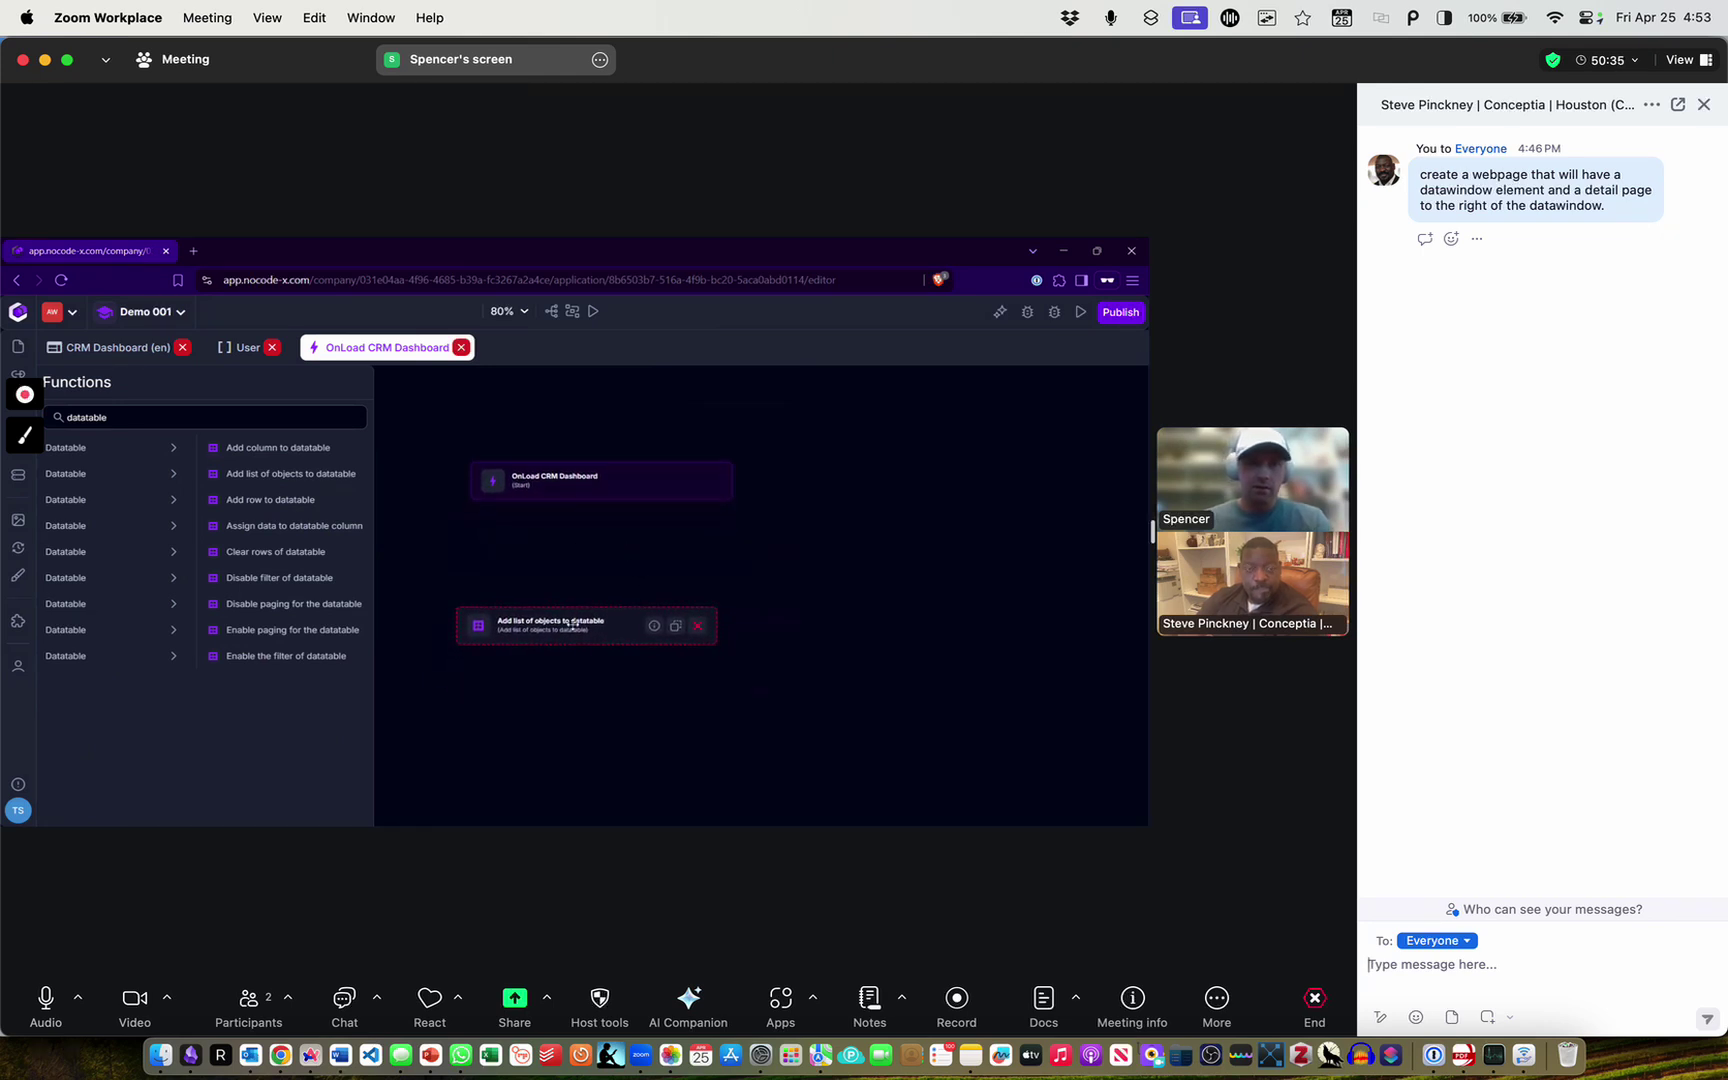
{"action": "left_click", "coordinate": [573, 622]}
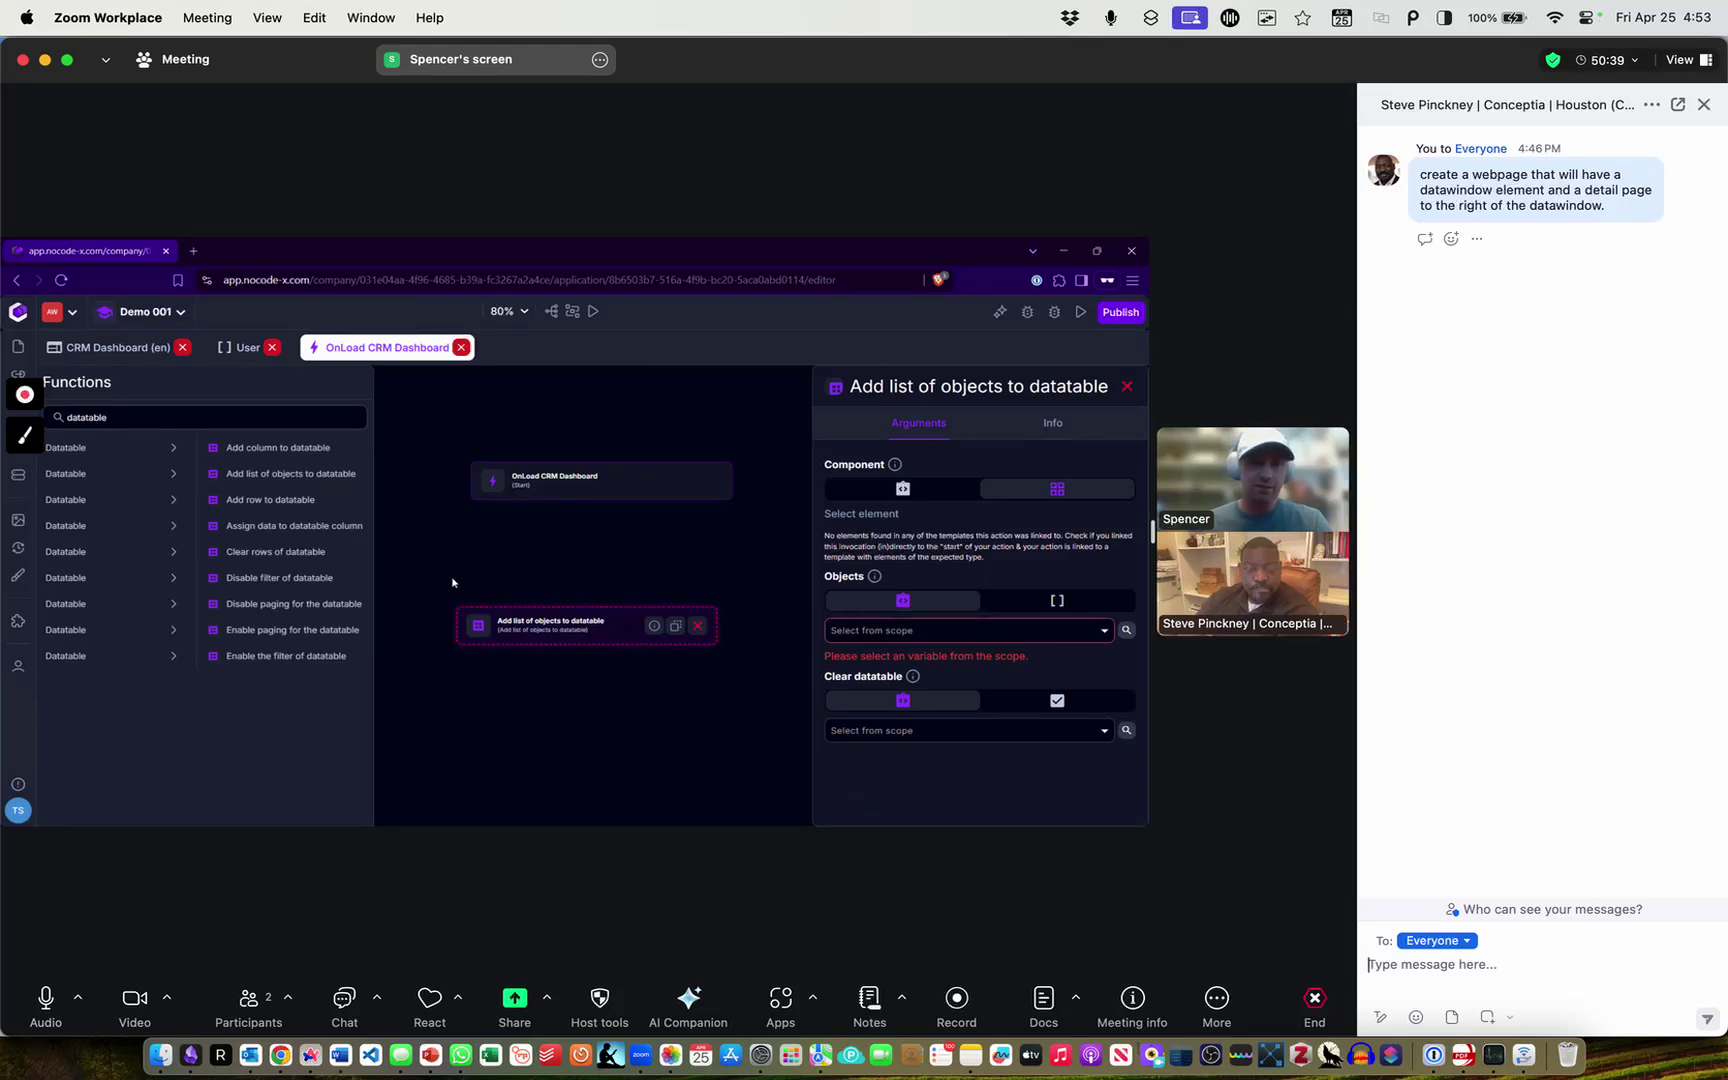
Search the functions for "data" and add "Fetch a list of data records" between the start and datatable nodes, linked to the start
{"action": "left_click", "coordinate": [159, 418]}
{"action": "key", "text": "BackSpace"}
{"action": "key", "text": "BackSpace"}
{"action": "key", "text": "BackSpace"}
{"action": "key", "text": "BackSpace"}
{"action": "key", "text": "BackSpace"}
{"action": "key", "text": "BackSpace"}
{"action": "key", "text": "BackSpace"}
{"action": "key", "text": "BackSpace"}
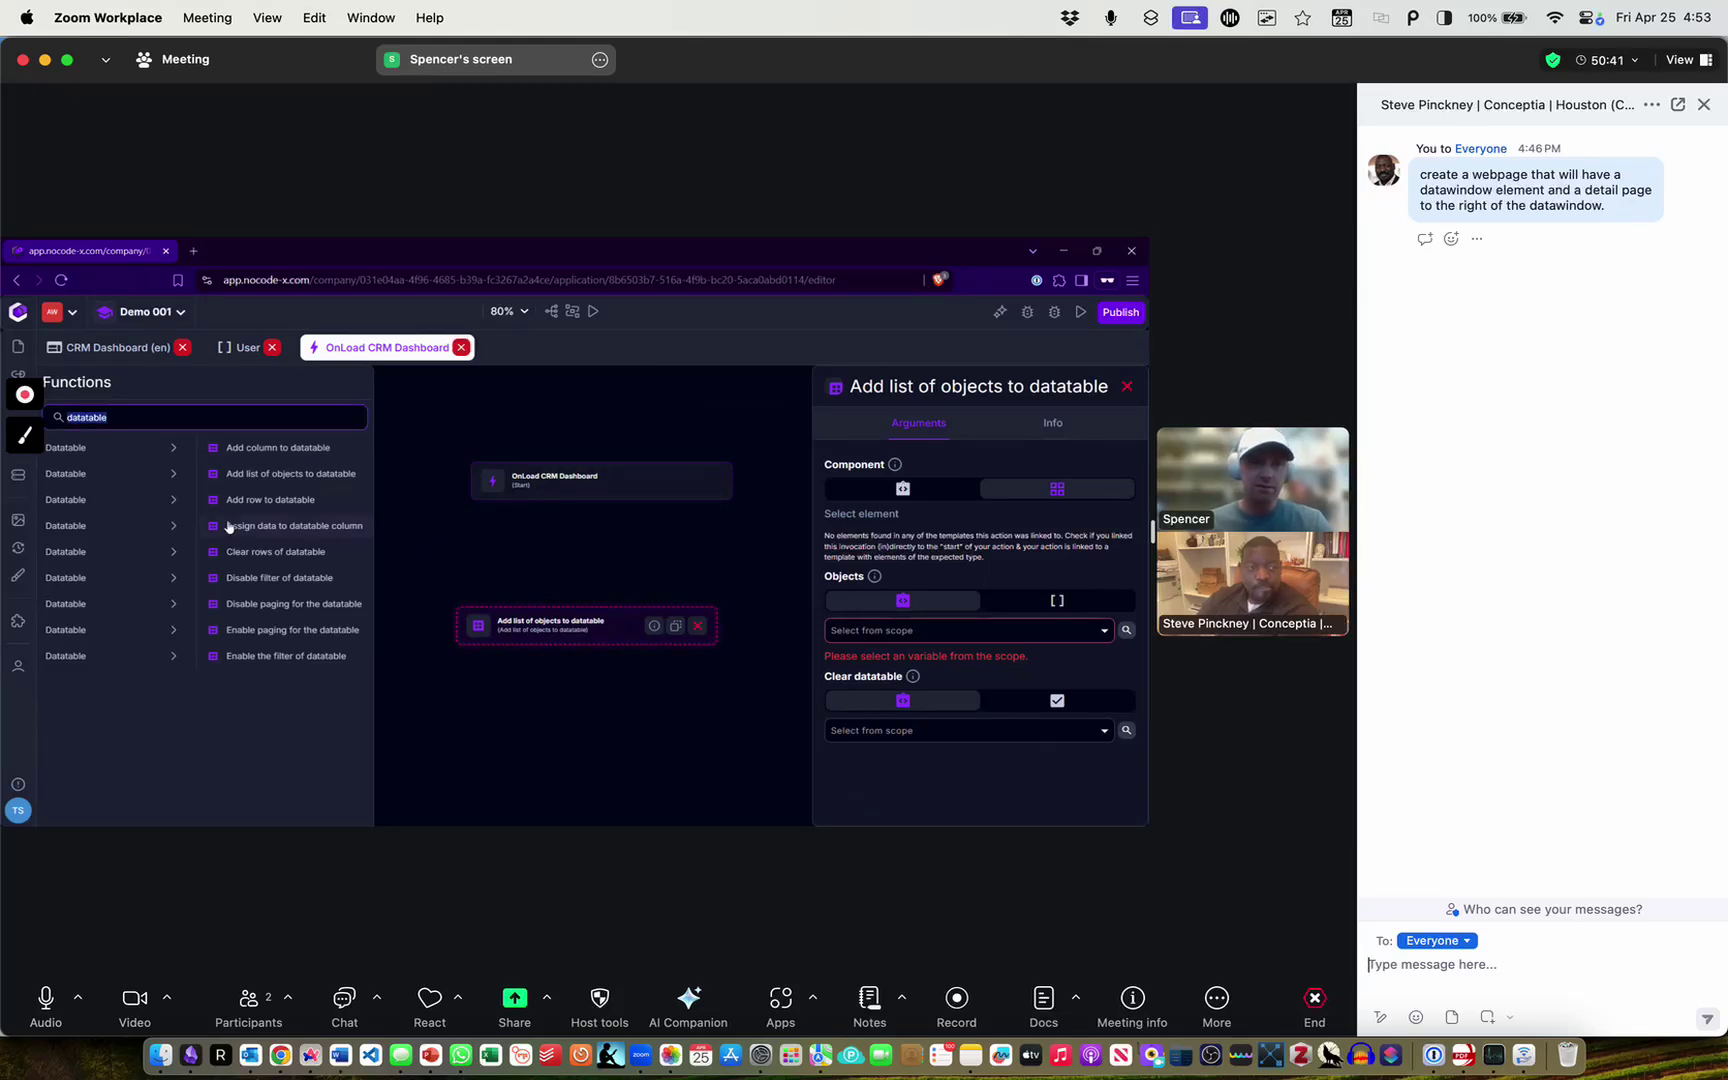
{"action": "type", "text": "ata"}
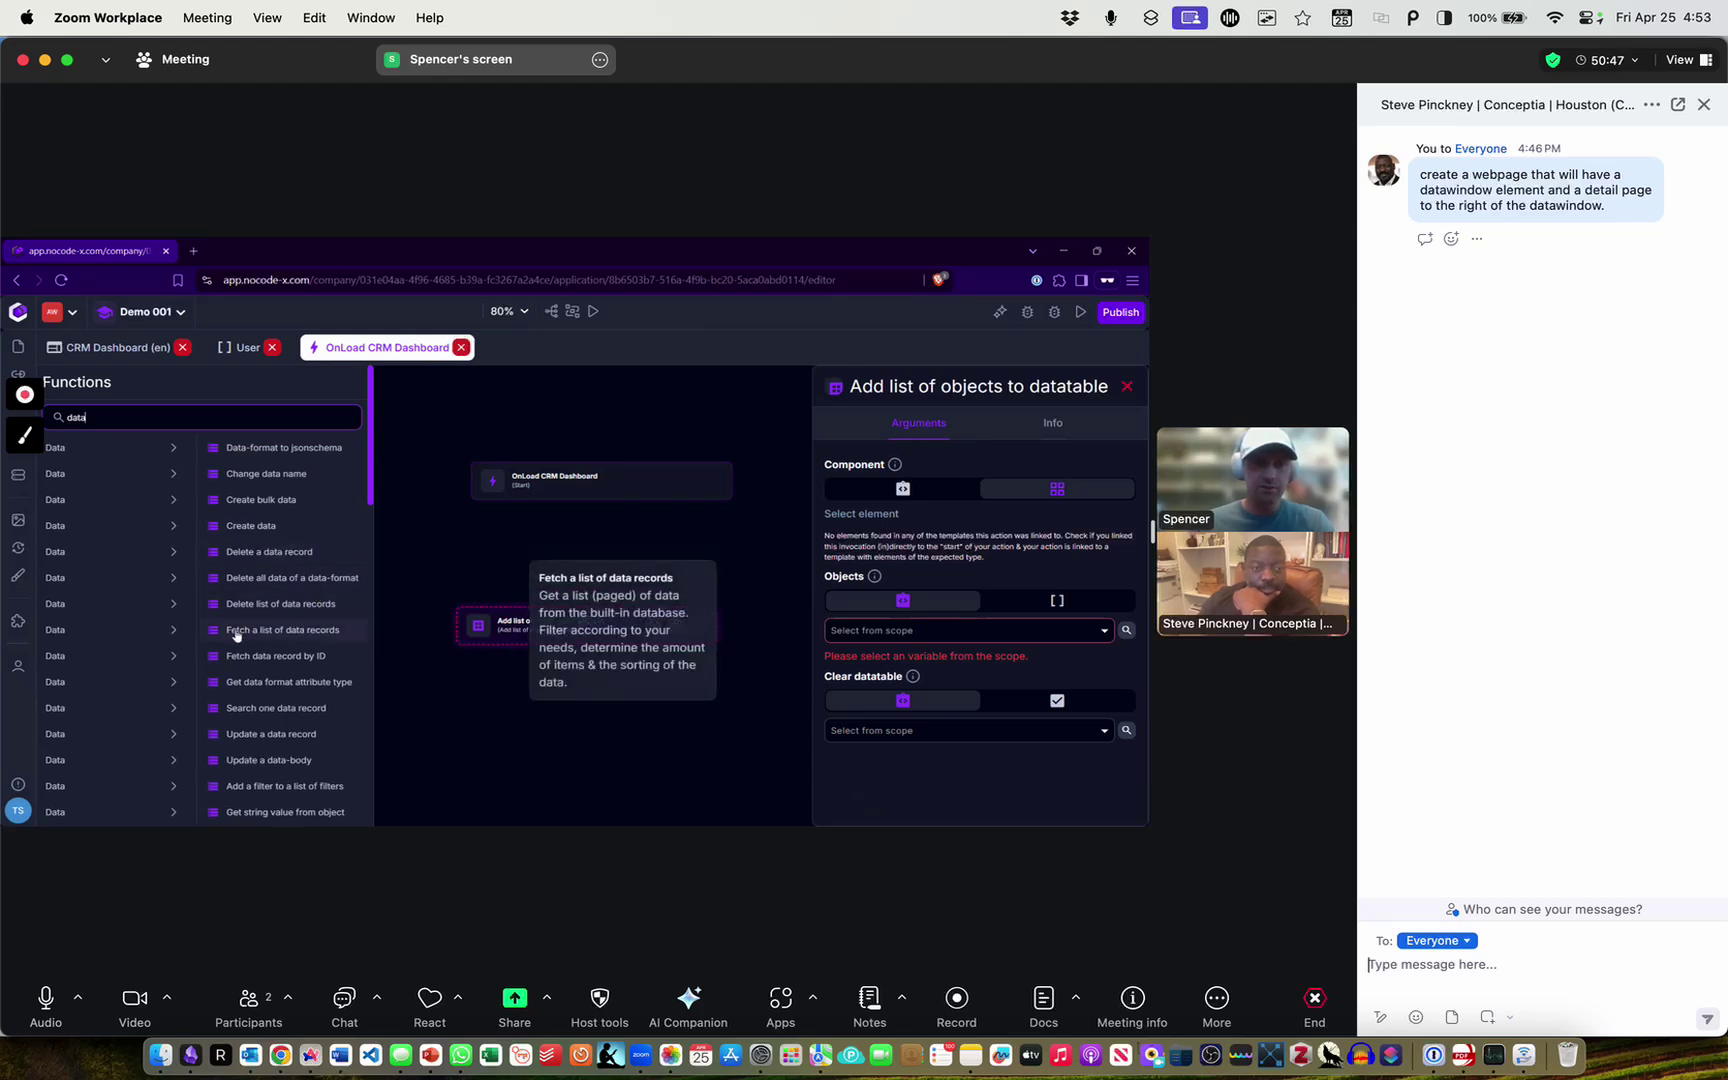
{"action": "left_click_drag", "start_coordinate": [291, 637], "coordinate": [601, 540]}
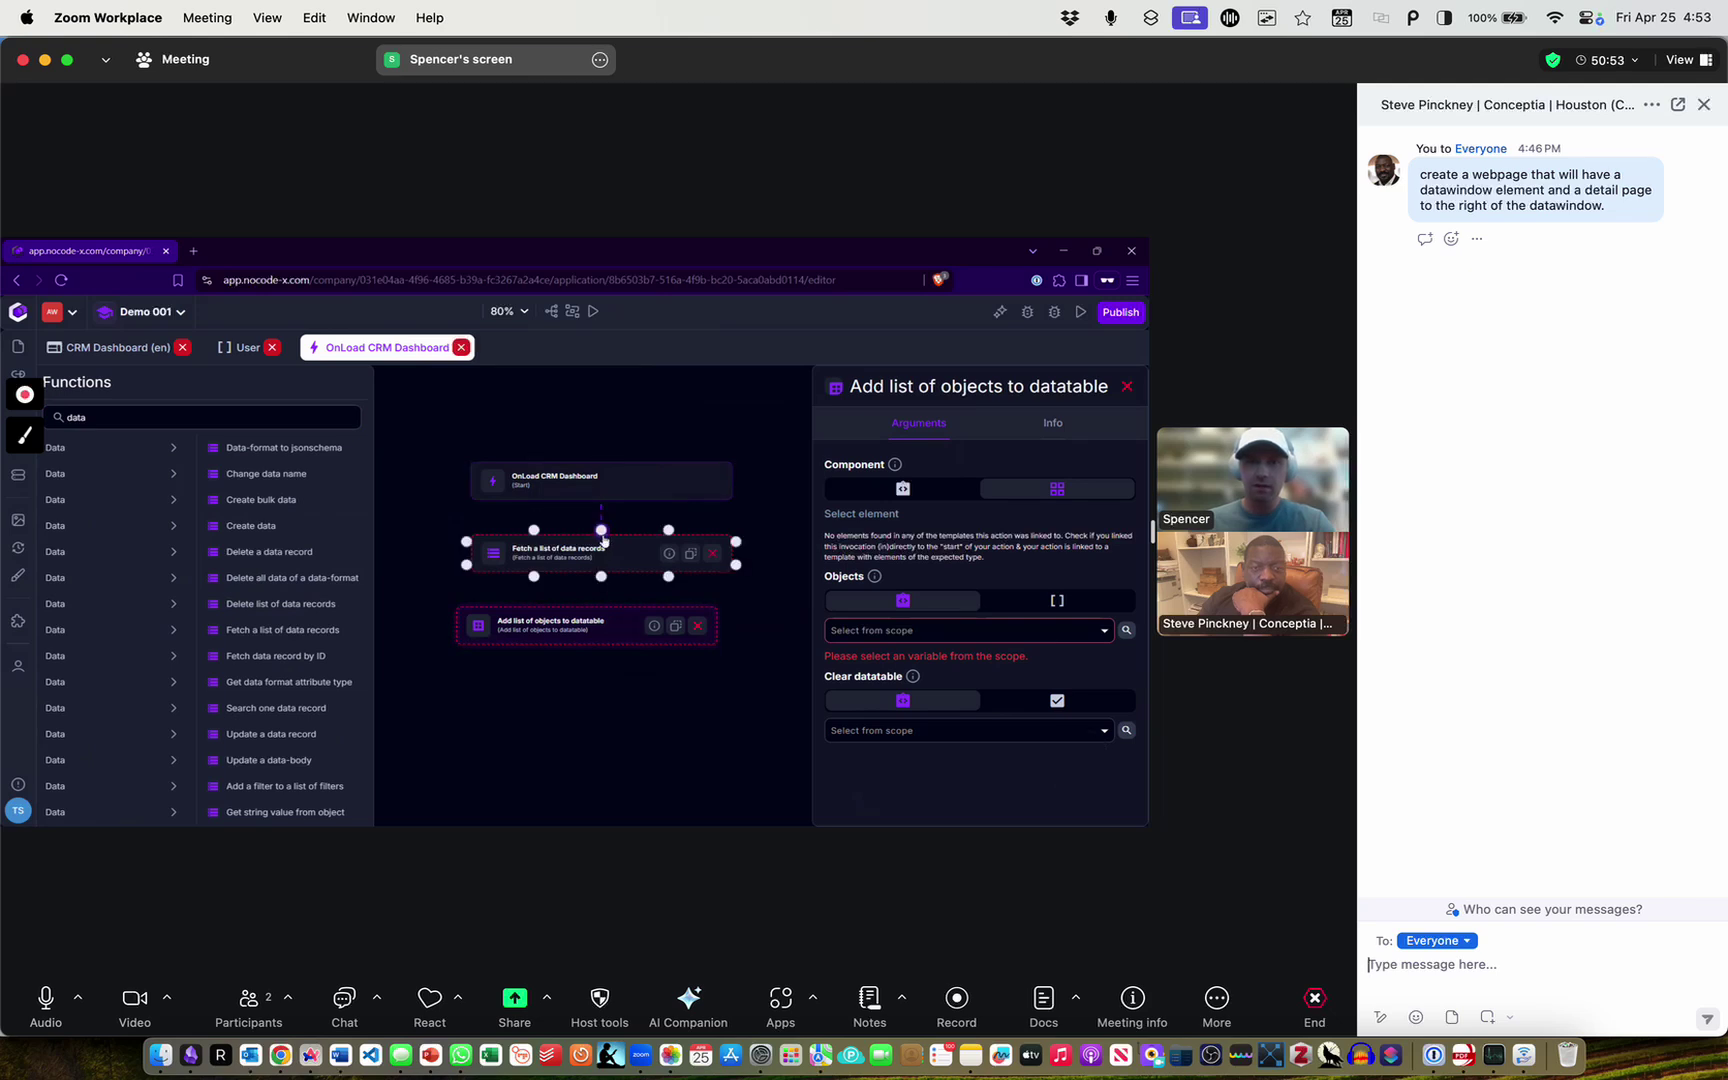
Set the data format of the "Fetch a list of data records" function to User
{"action": "left_click_drag", "start_coordinate": [684, 717], "coordinate": [656, 686]}
{"action": "left_click", "coordinate": [602, 525]}
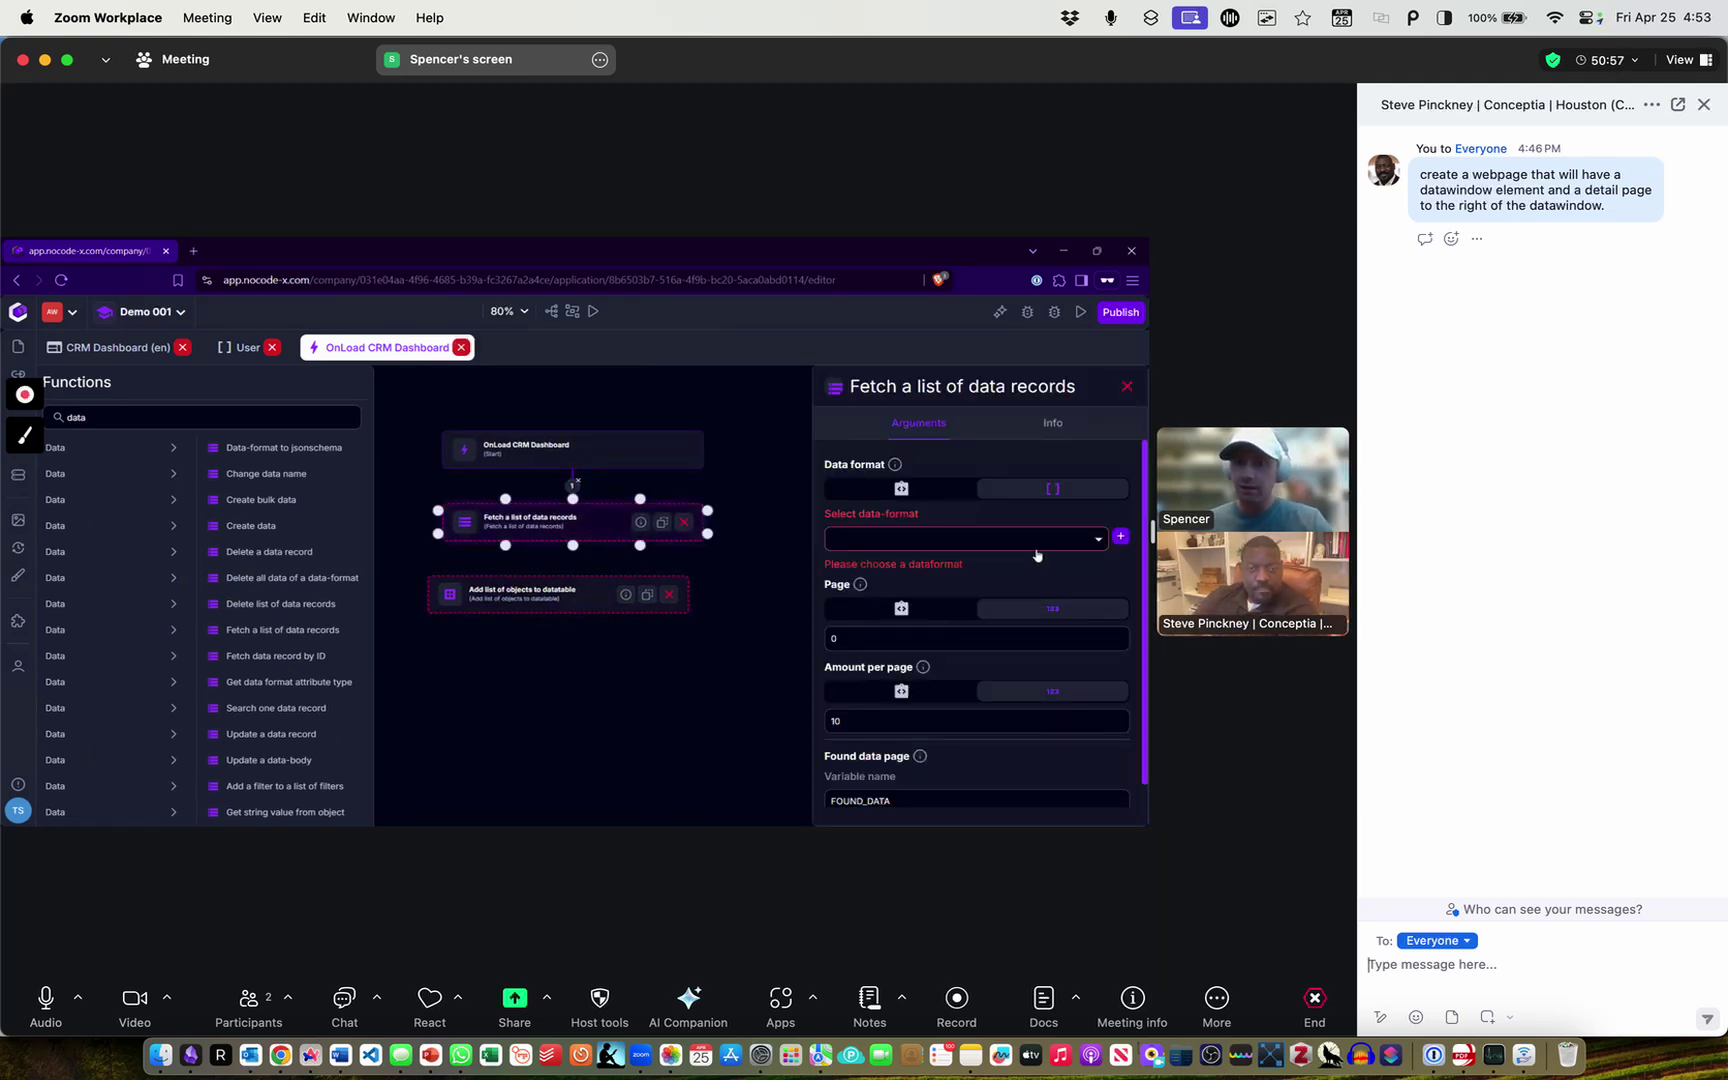
{"action": "left_click", "coordinate": [1066, 543]}
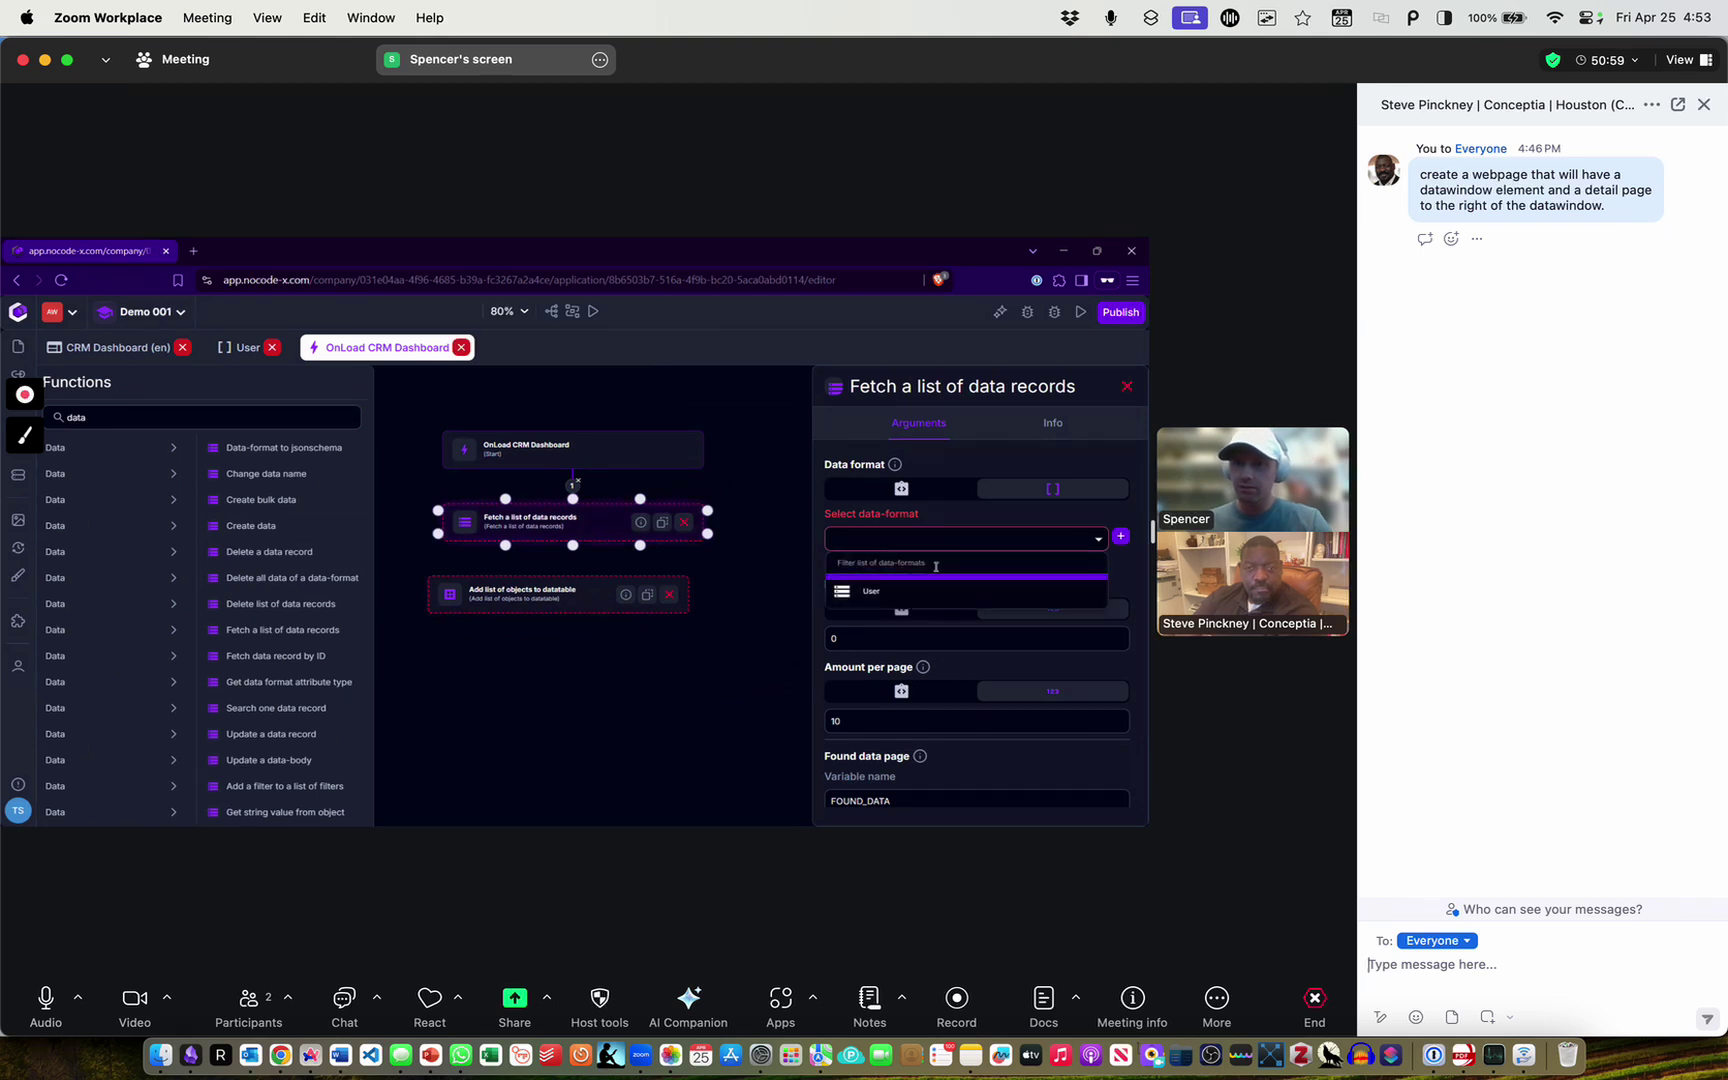
{"action": "left_click", "coordinate": [874, 597]}
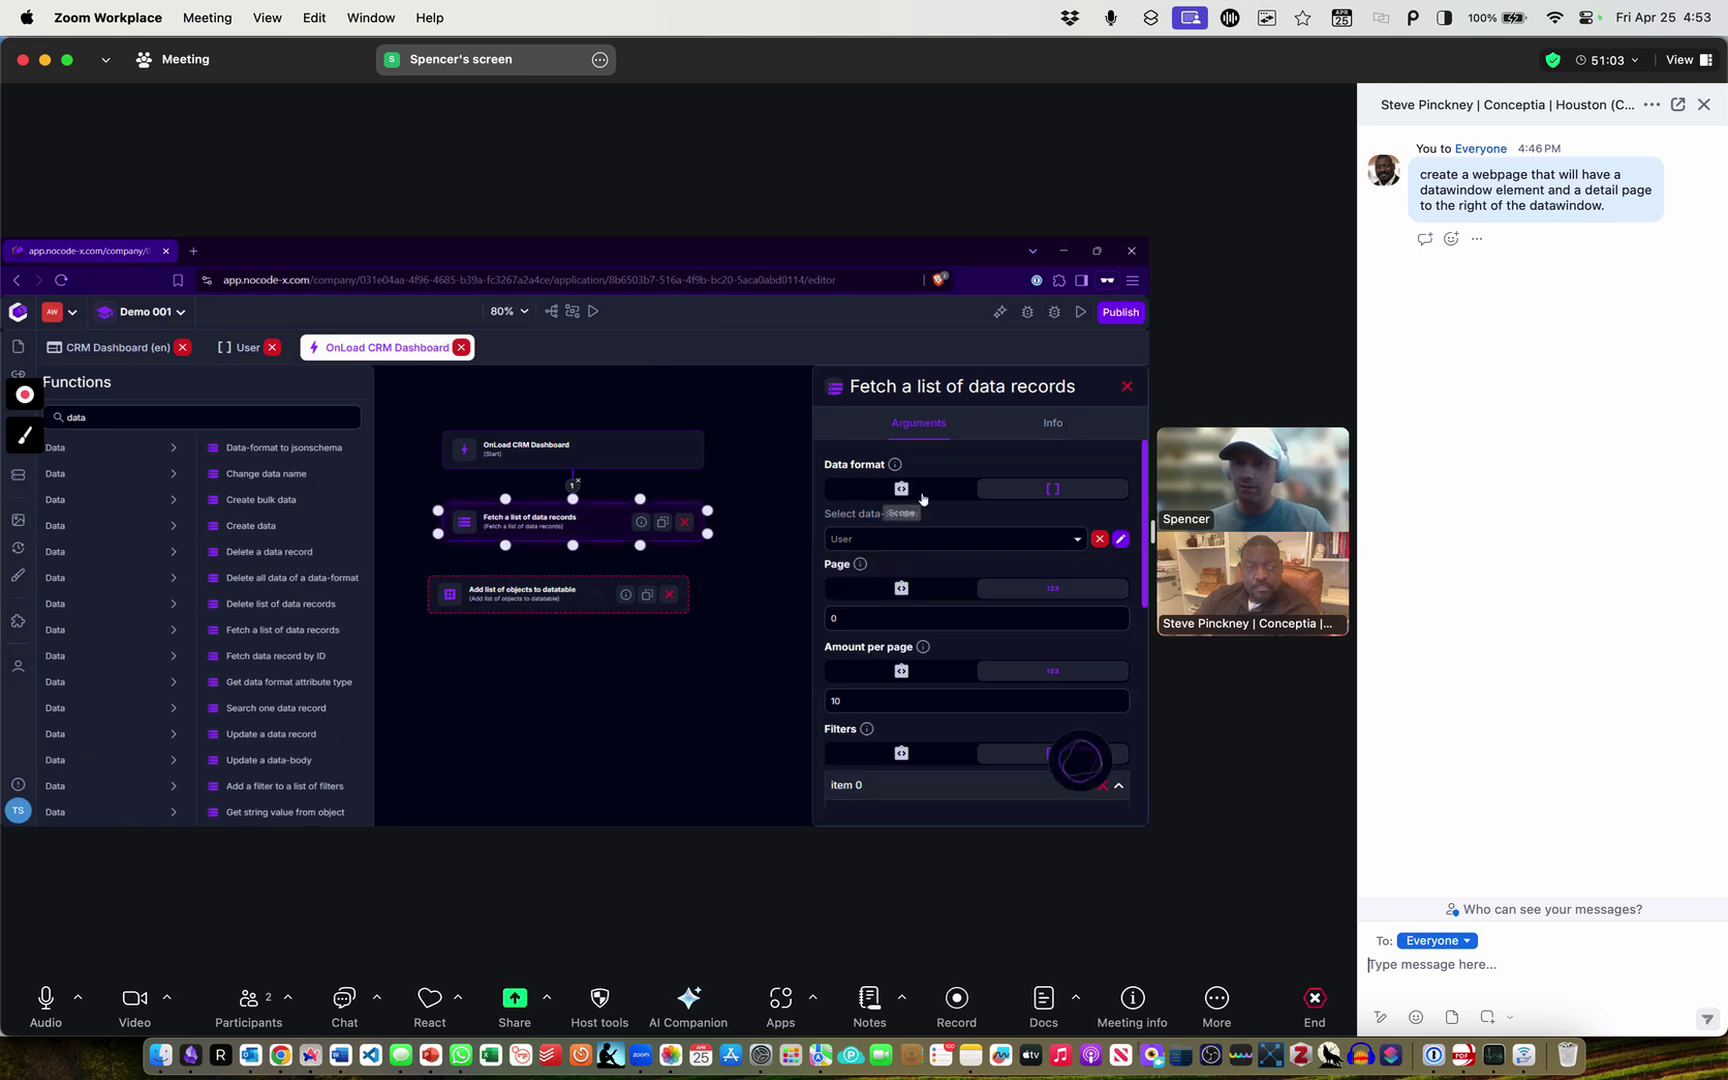
{"action": "mouse_move", "coordinate": [857, 566]}
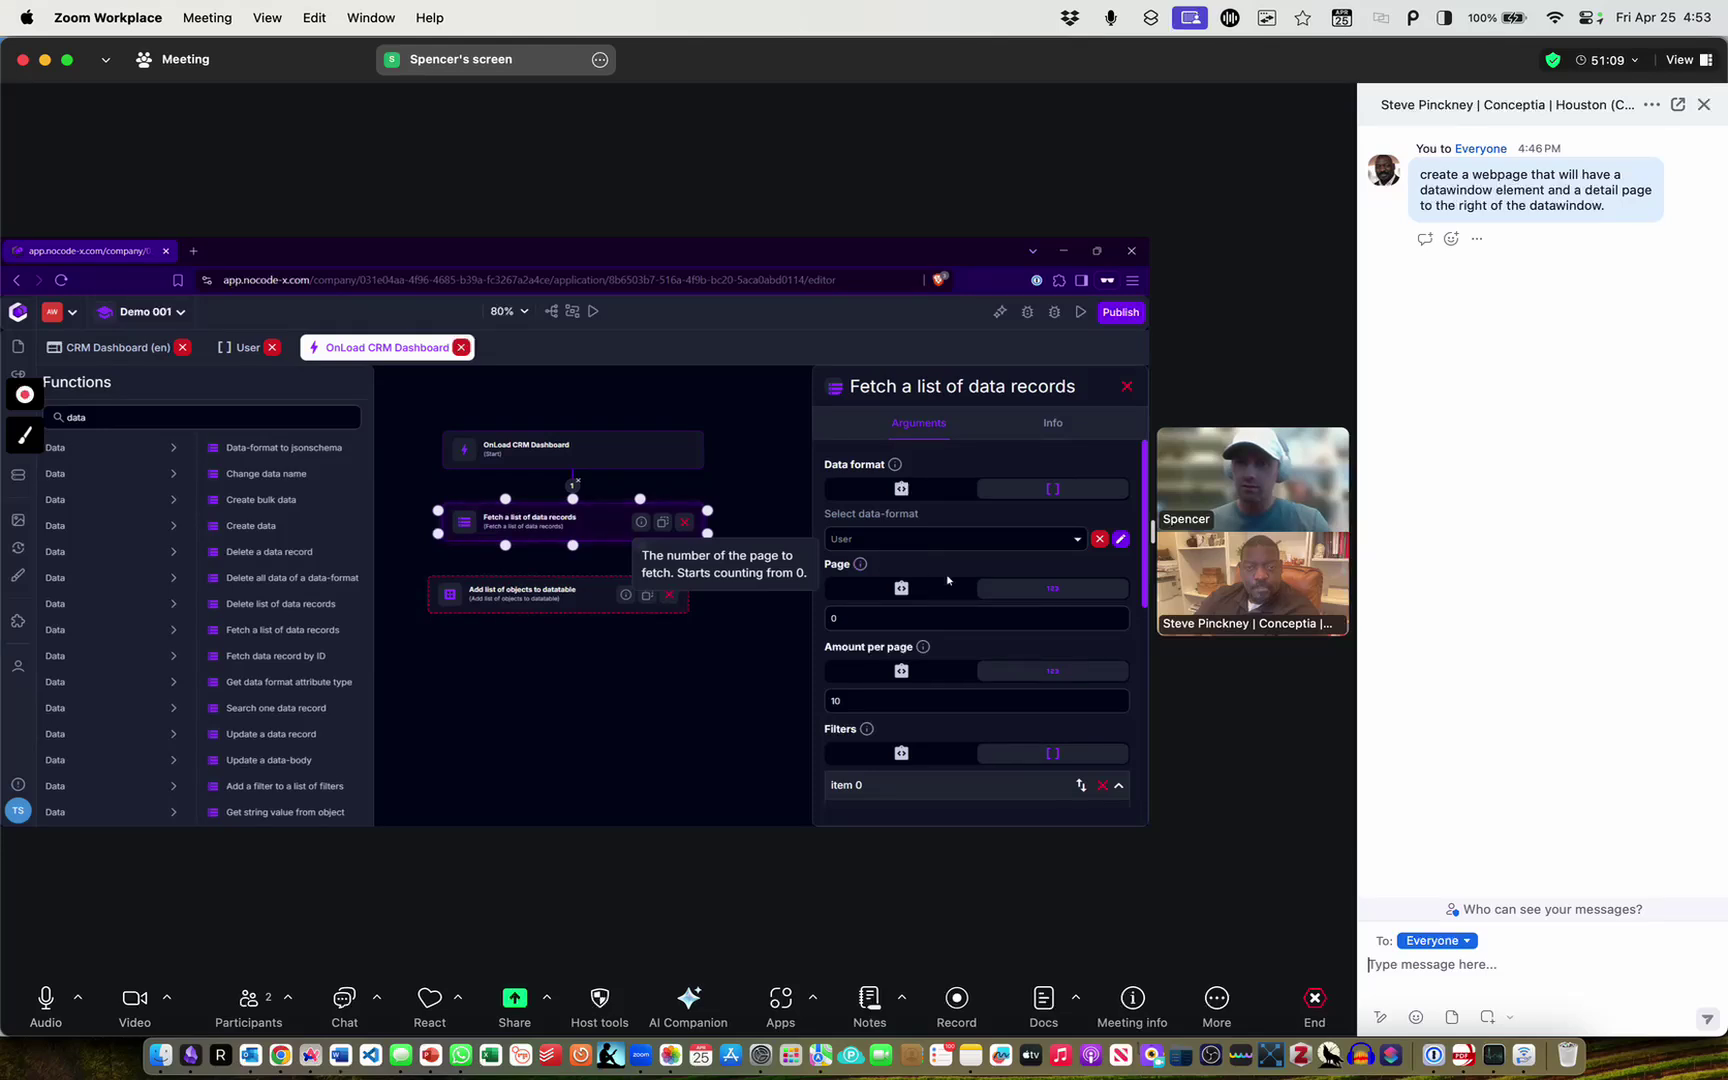
Set the amount per page of the "Fetch a list of data records" function to 10000
{"action": "scroll", "coordinate": [940, 580], "scroll_direction": "down", "scroll_amount": 2}
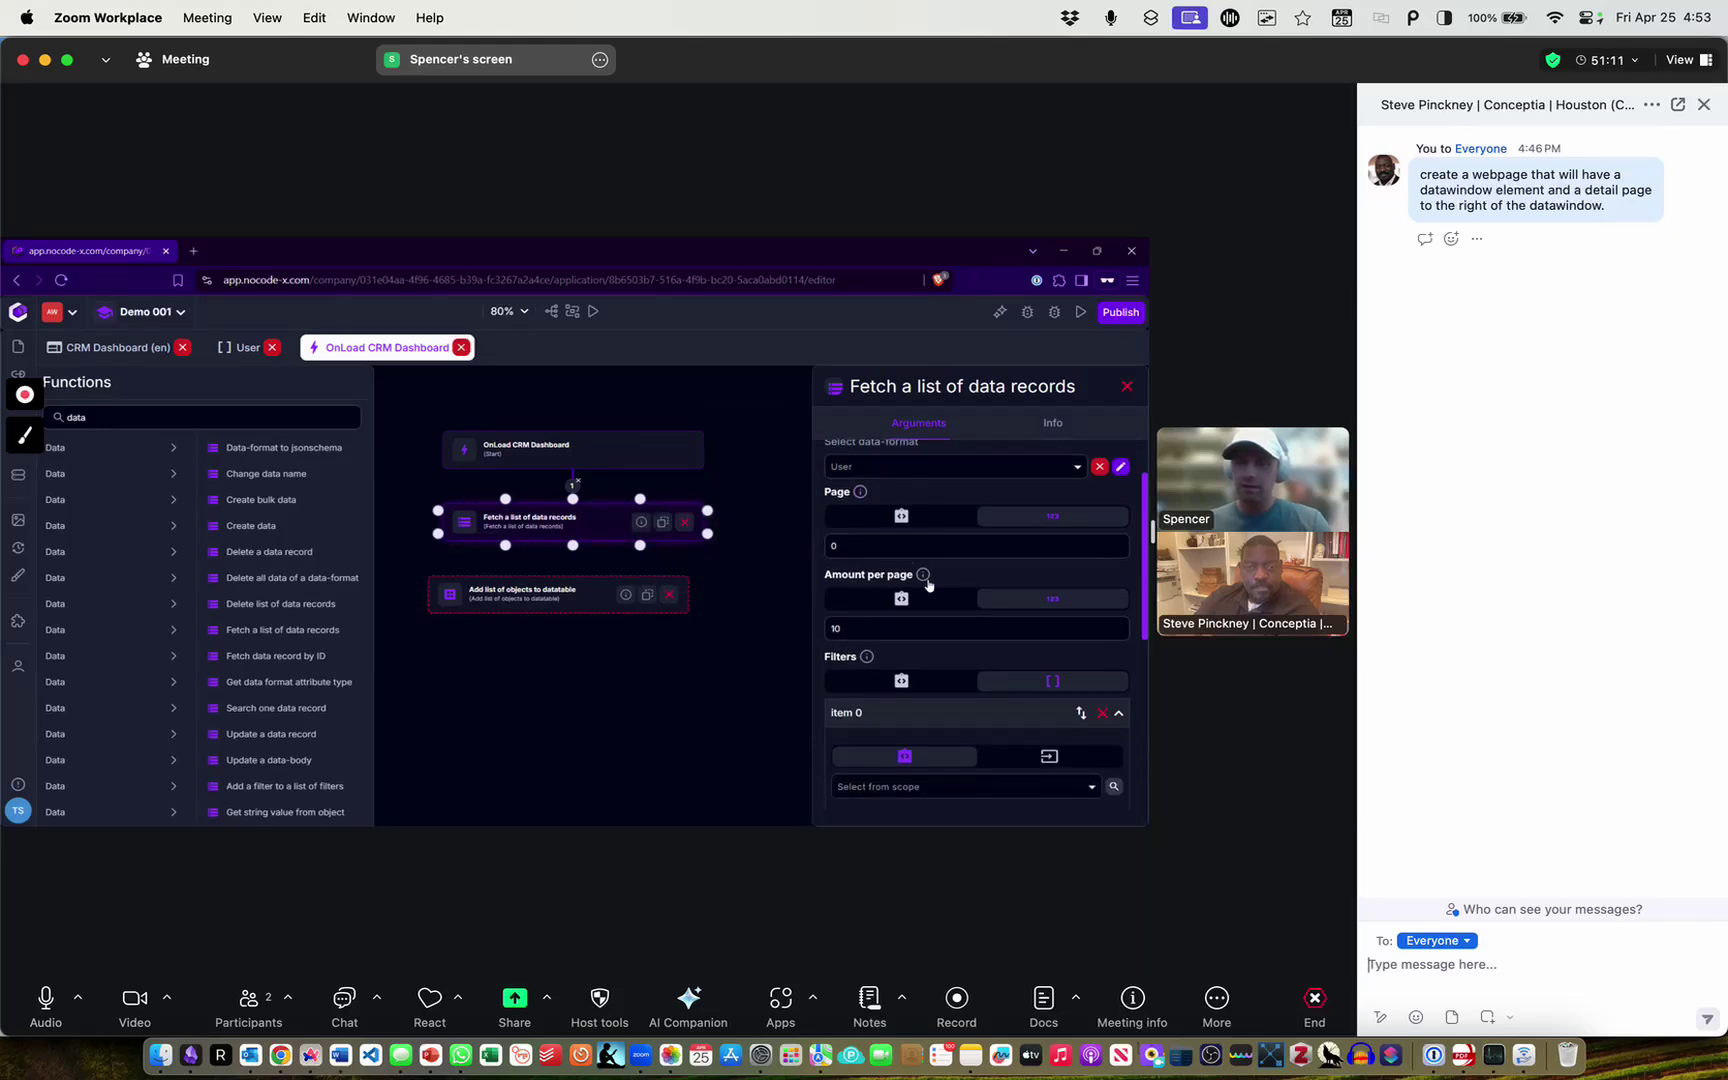
{"action": "mouse_move", "coordinate": [924, 577]}
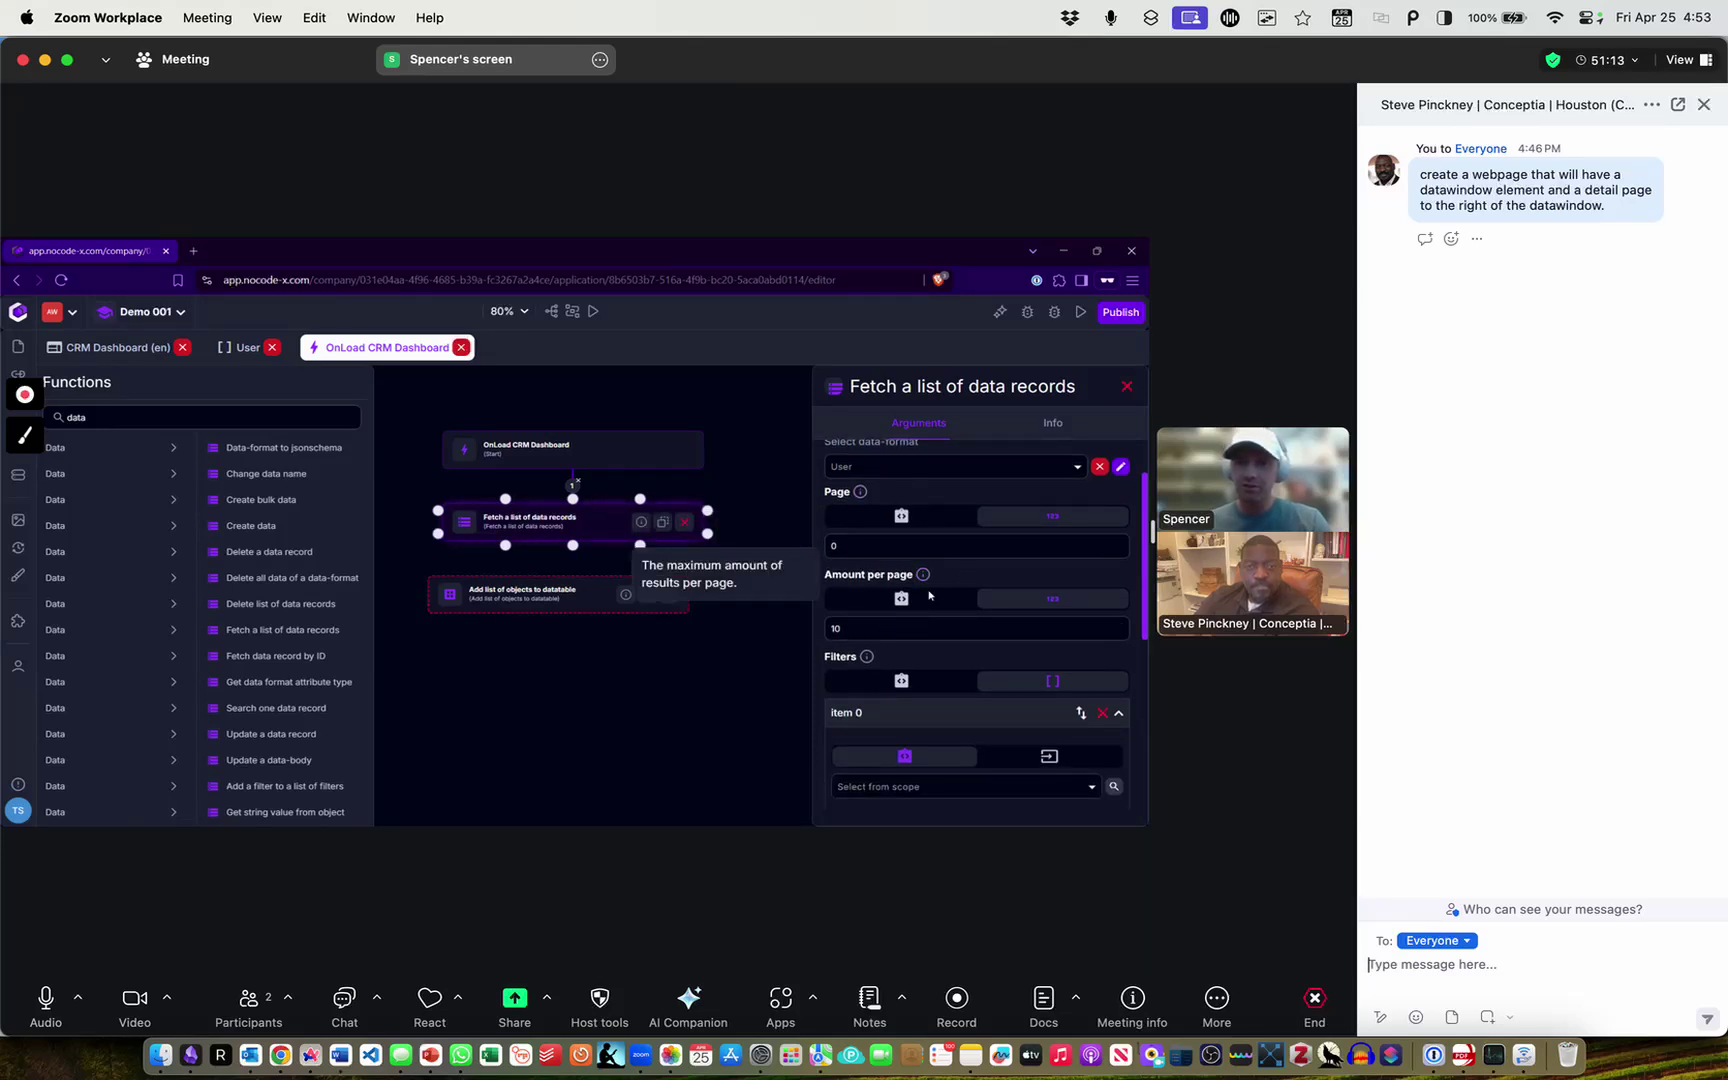
{"action": "left_click", "coordinate": [864, 618]}
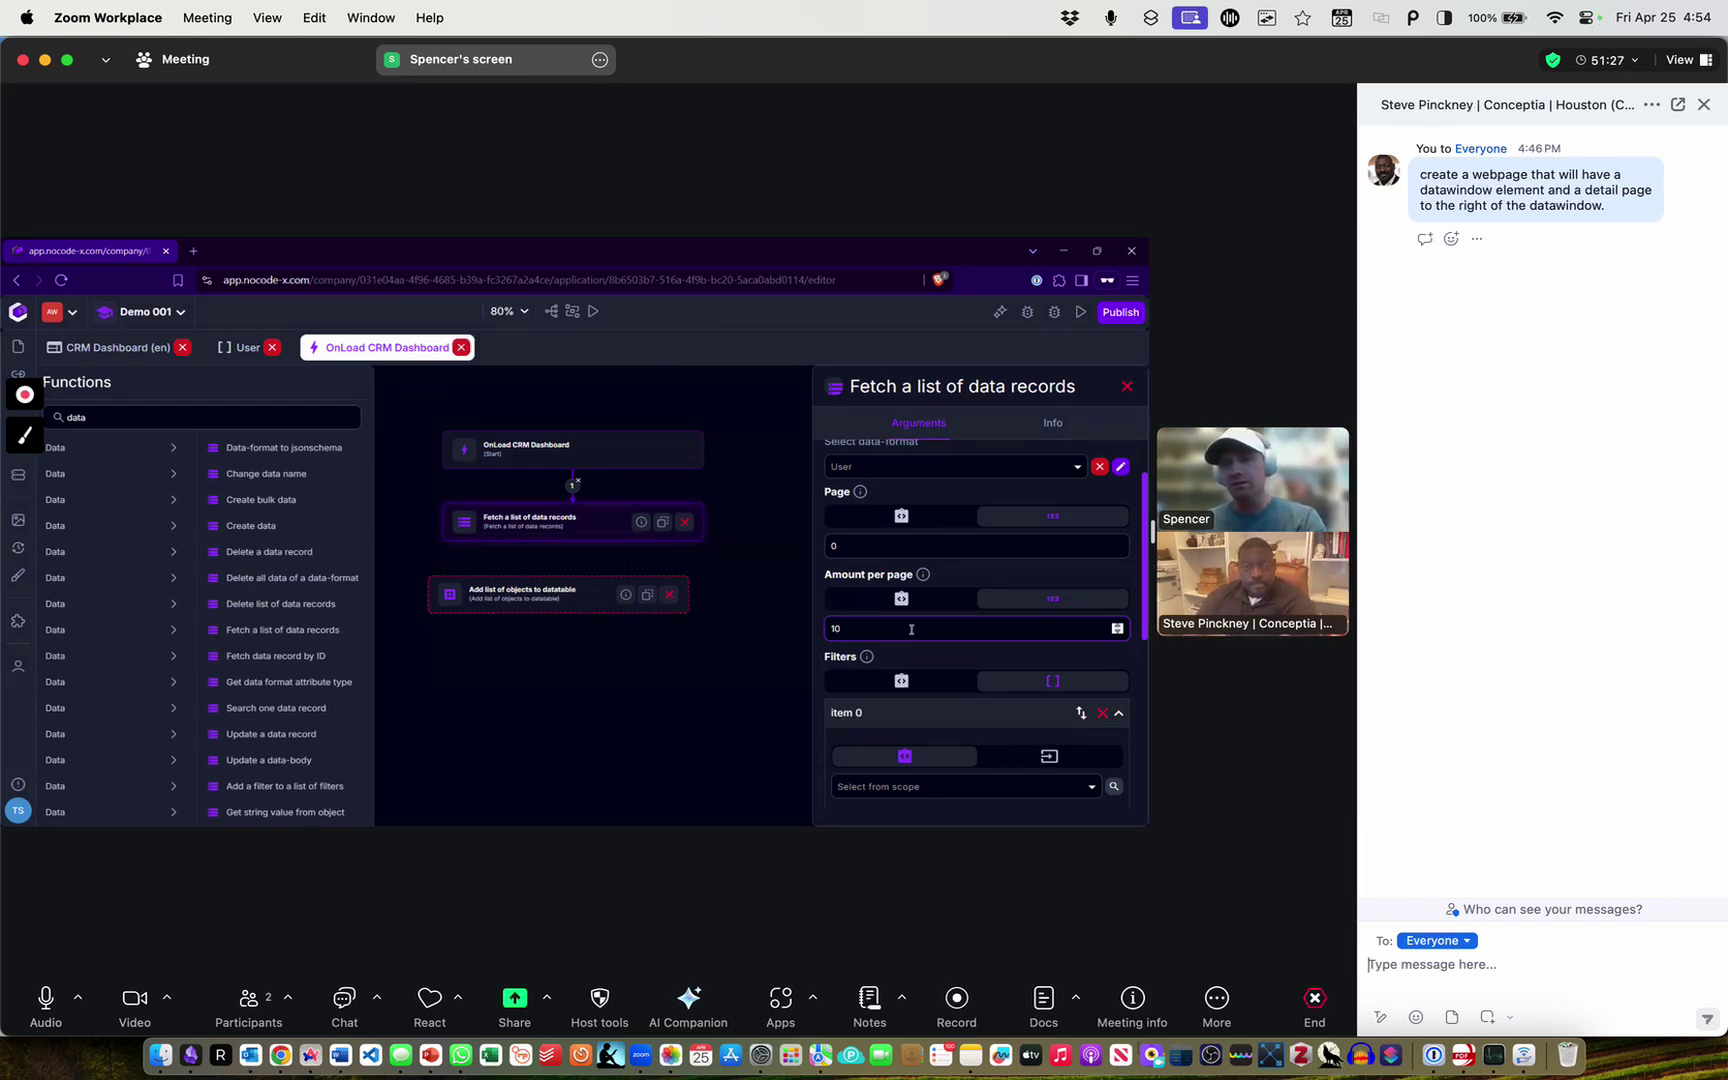
{"action": "key", "text": "BackSpace"}
{"action": "key", "text": "BackSpace"}
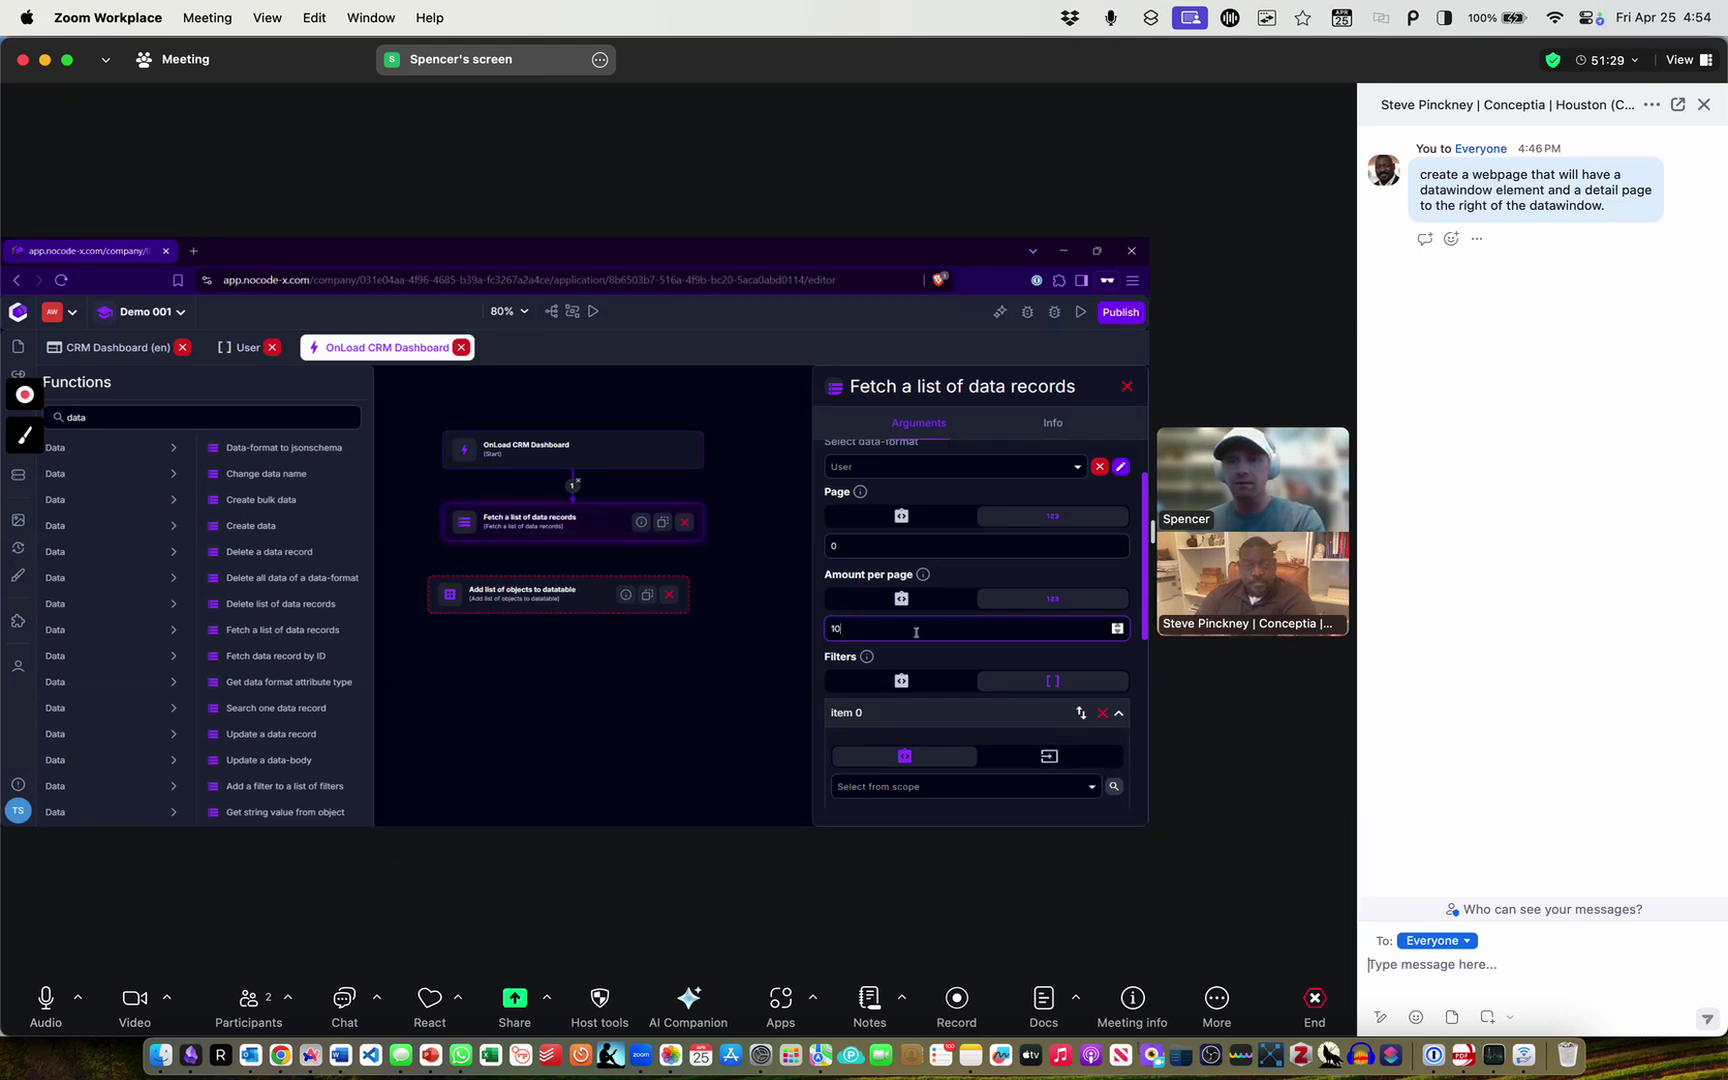
{"action": "type", "text": "000"}
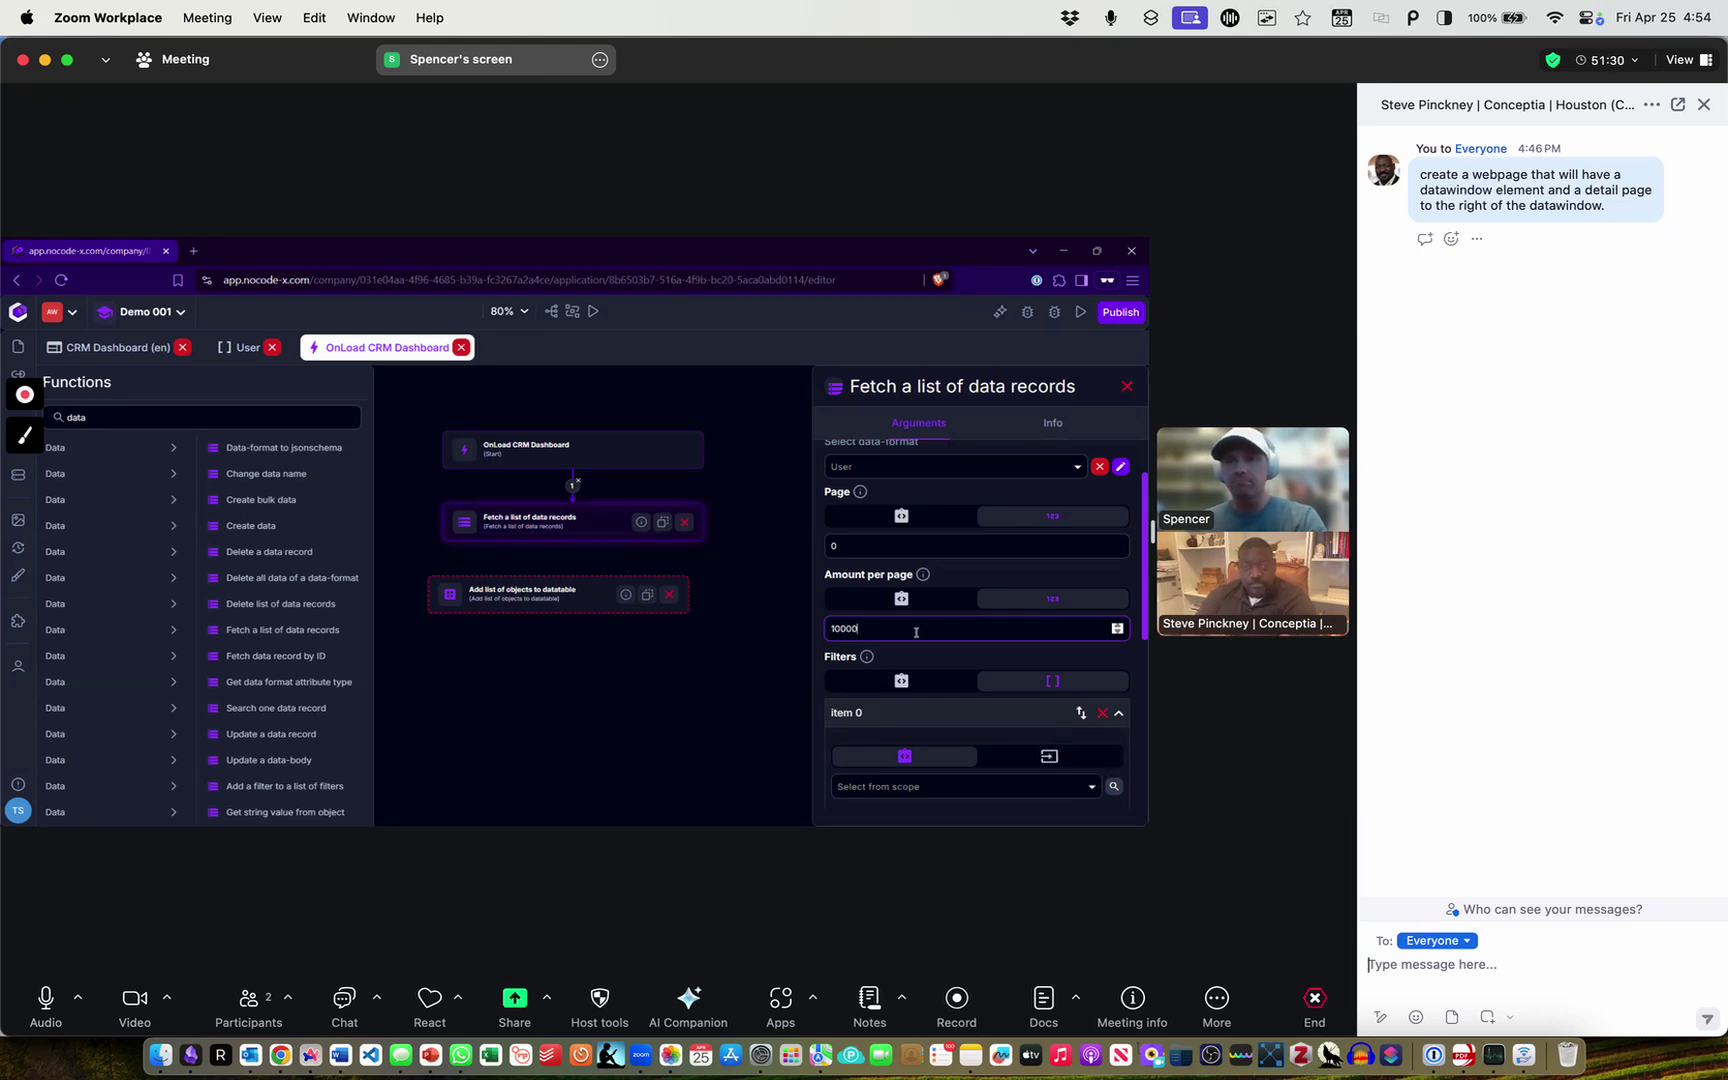
{"action": "left_click", "coordinate": [820, 583]}
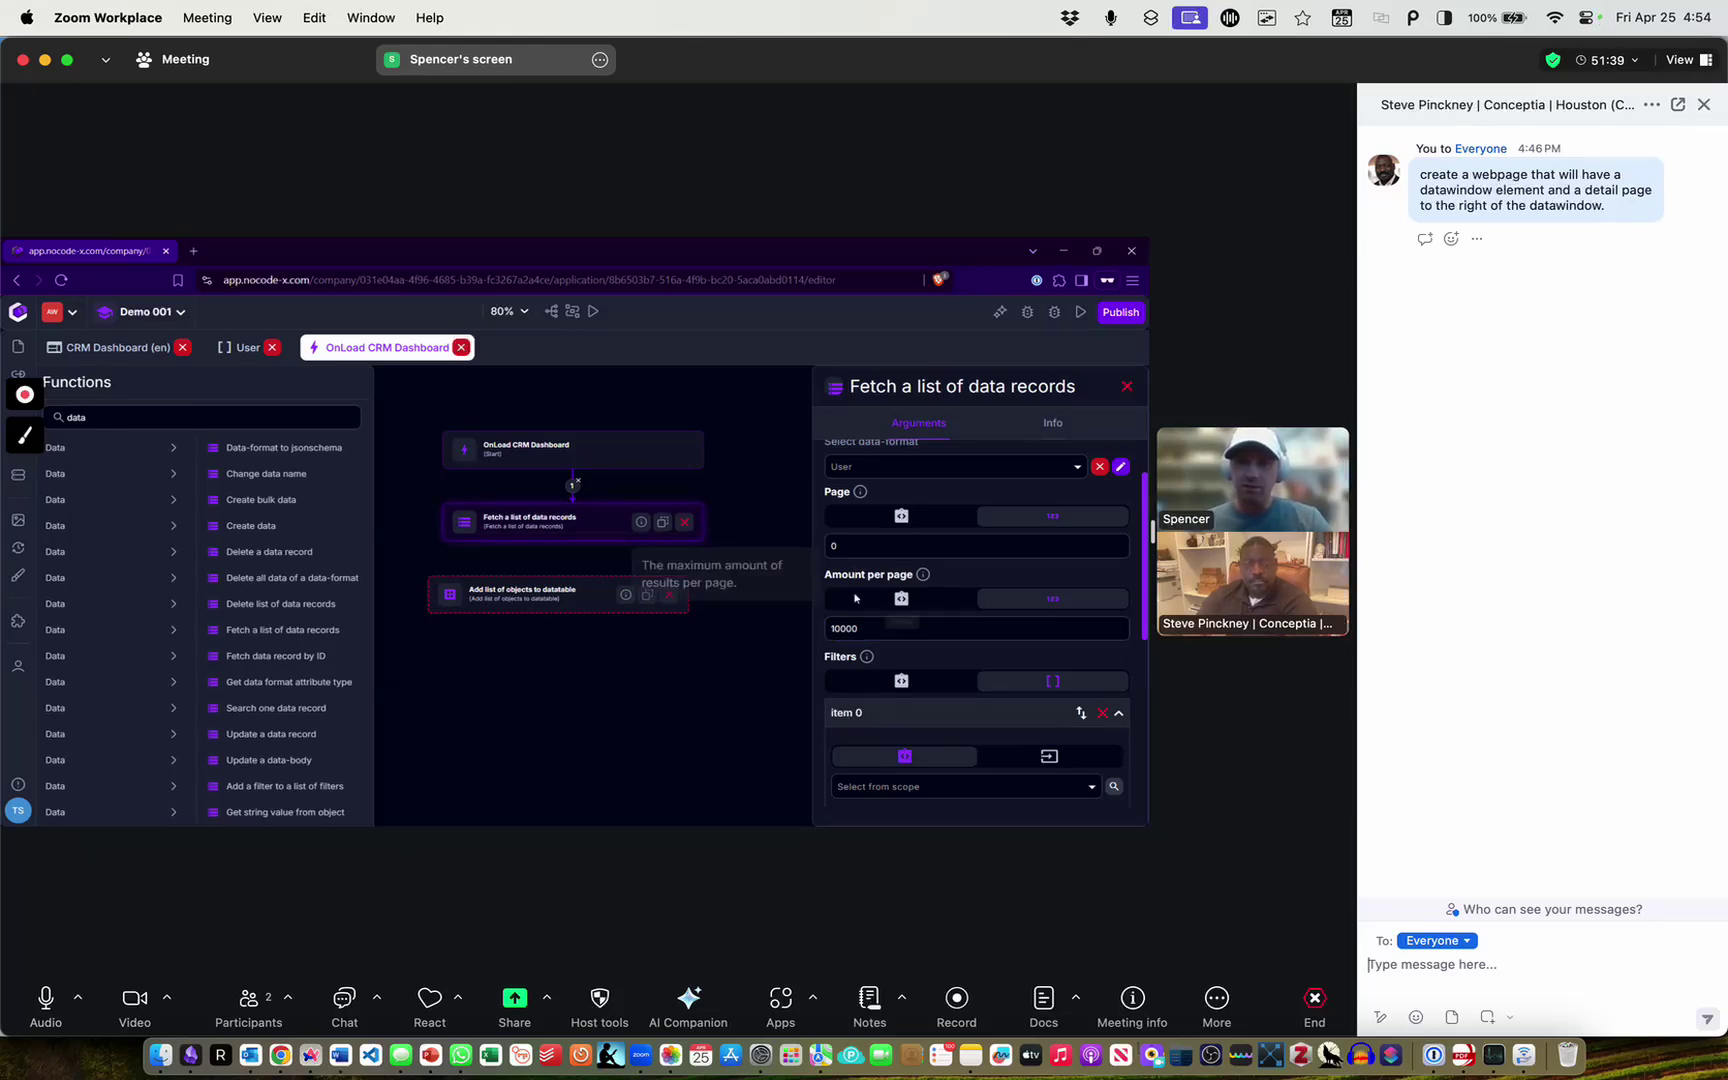
Review the fetch function's filter, attribute and sort arguments and the variable name of its found data page
{"action": "scroll", "coordinate": [893, 615], "scroll_direction": "down", "scroll_amount": 3}
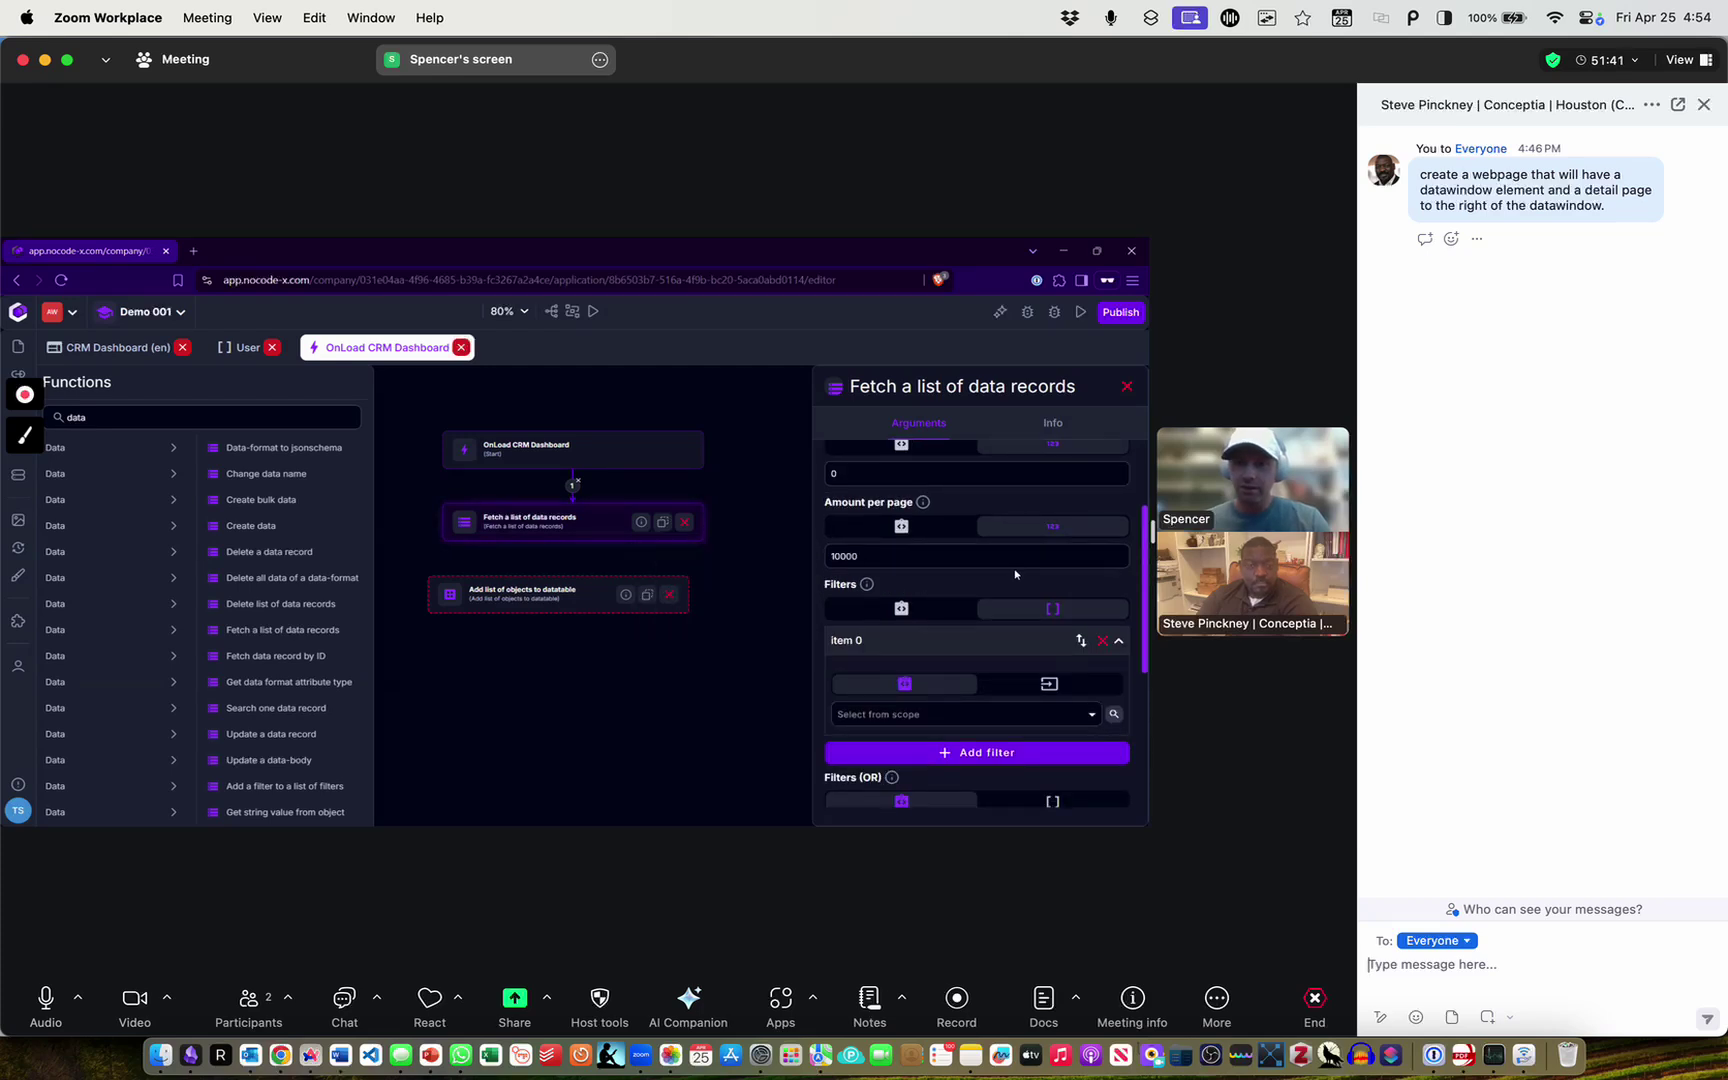
{"action": "scroll", "coordinate": [981, 558], "scroll_direction": "down", "scroll_amount": 1}
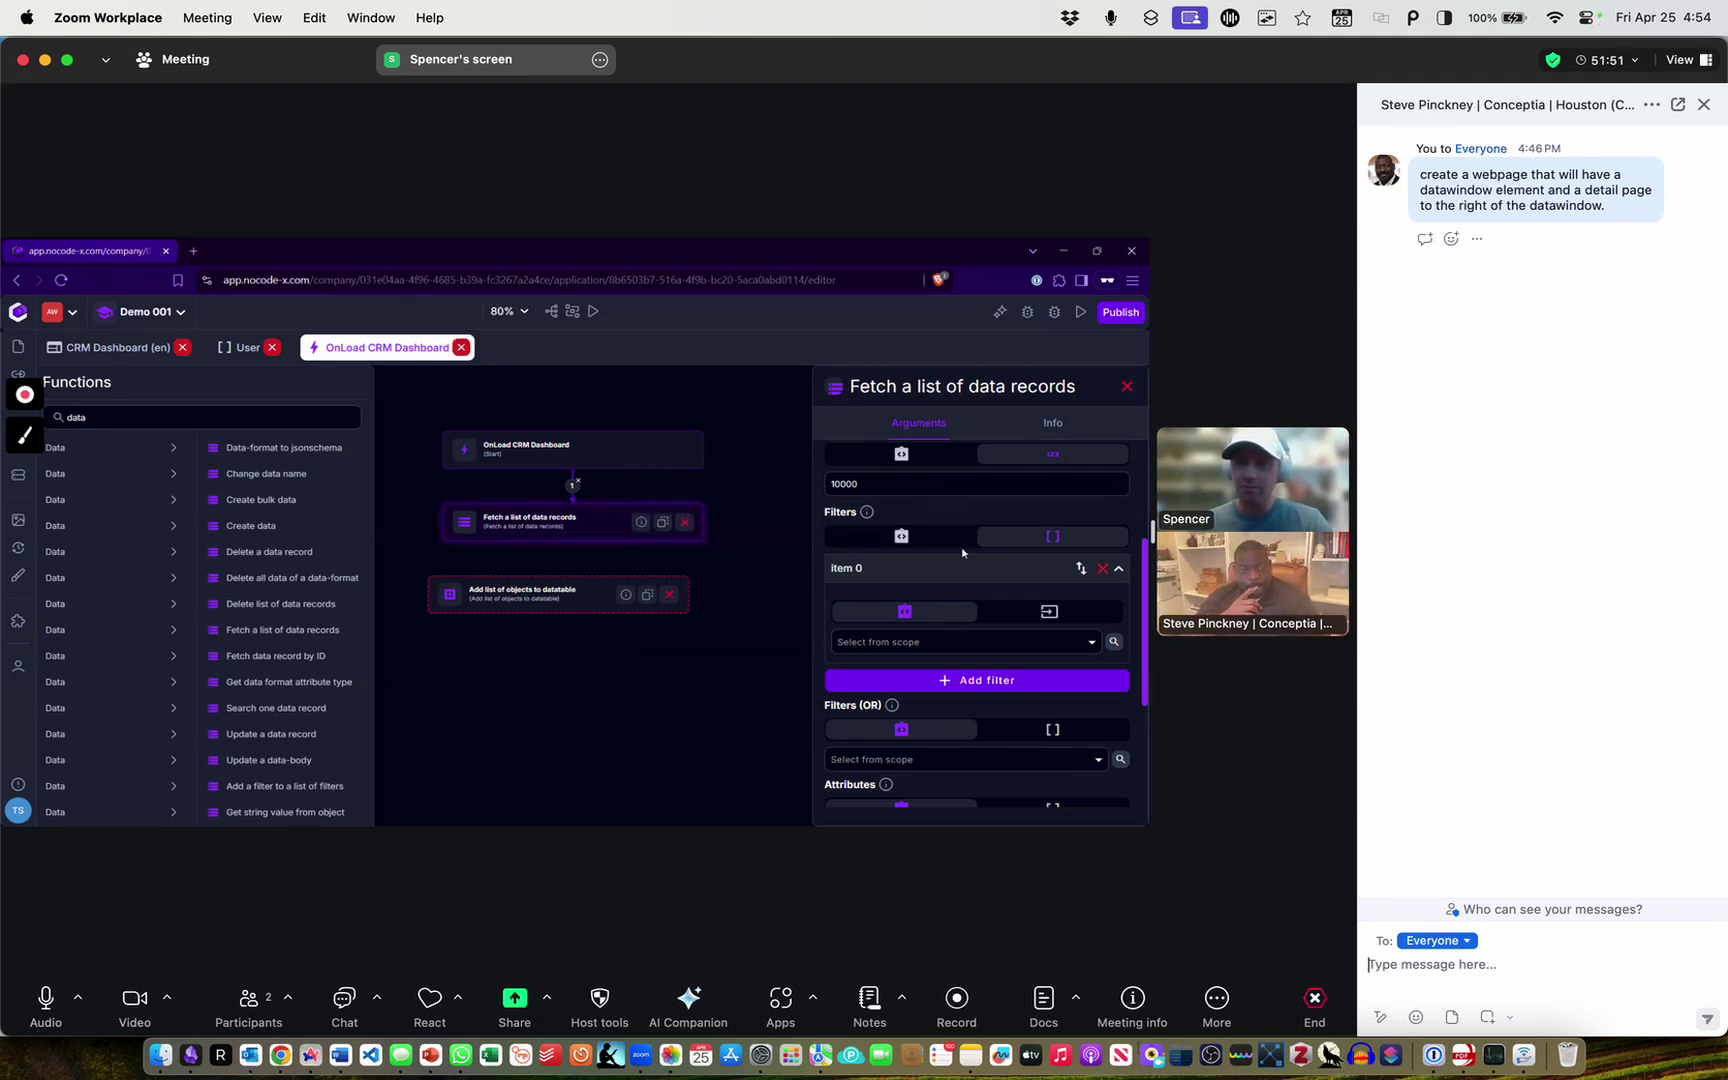
{"action": "scroll", "coordinate": [990, 600], "scroll_direction": "down", "scroll_amount": 4}
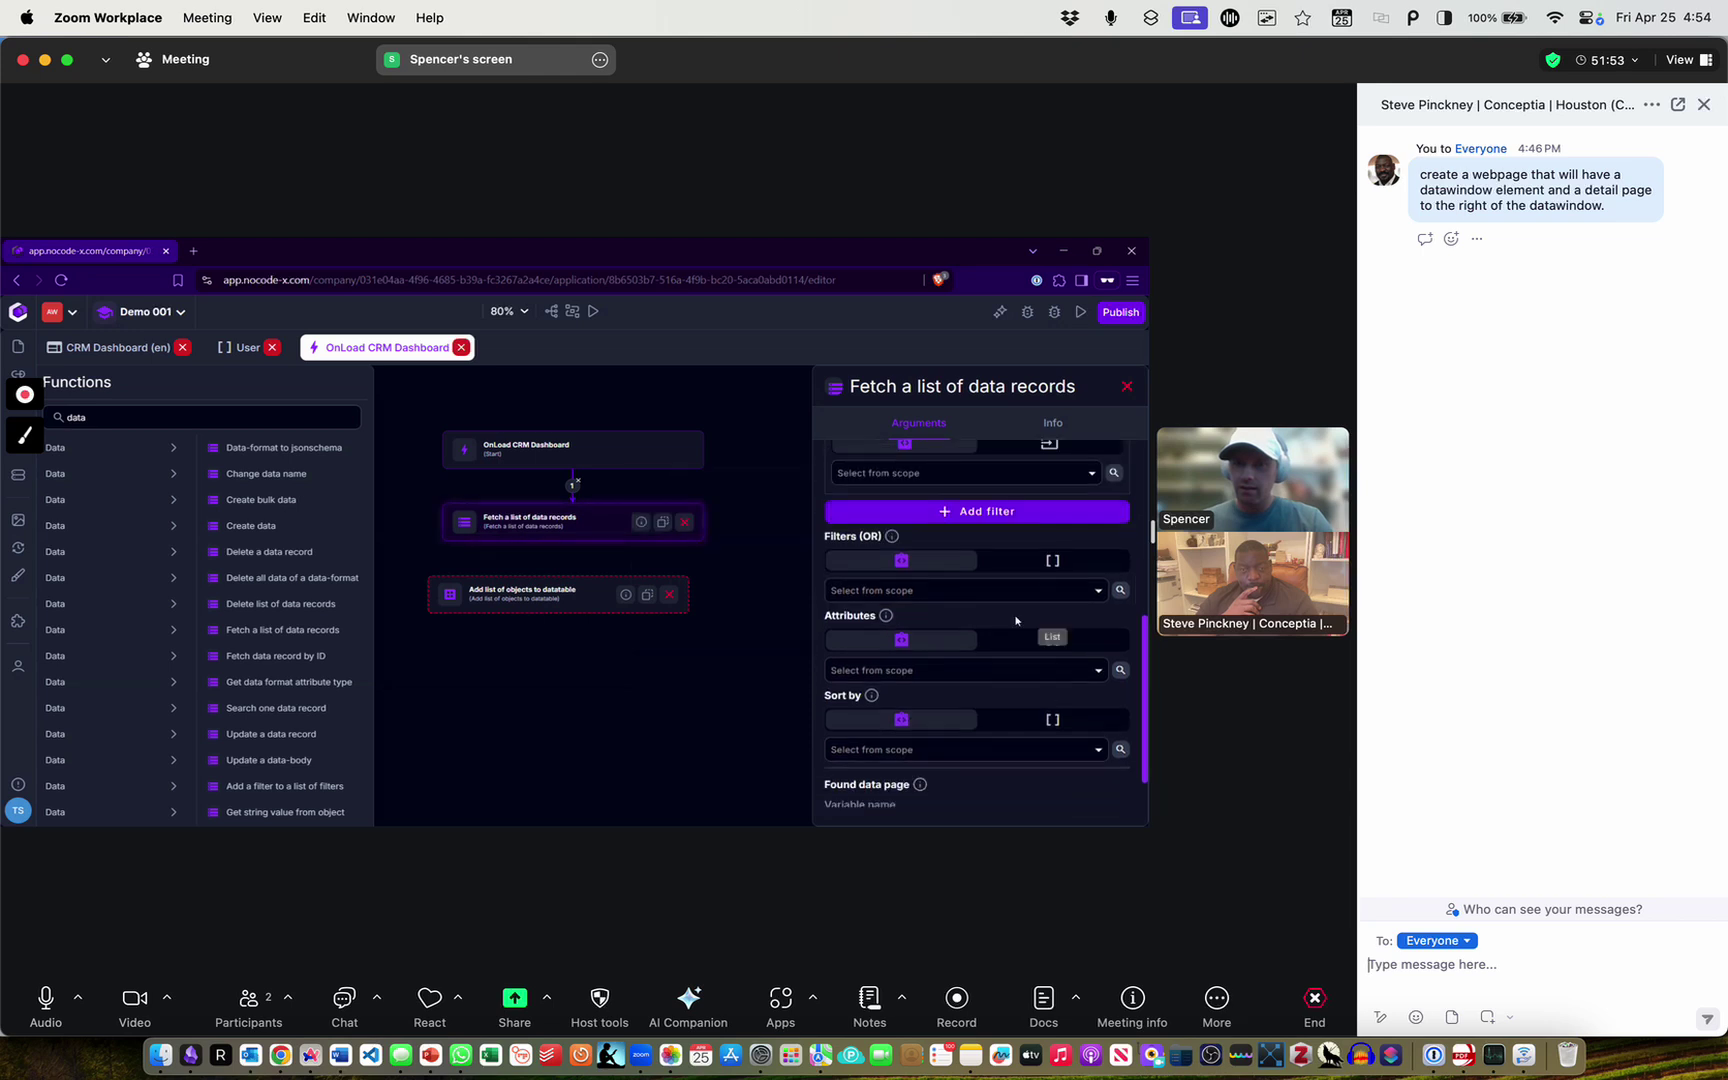
{"action": "scroll", "coordinate": [925, 735], "scroll_direction": "up", "scroll_amount": 6}
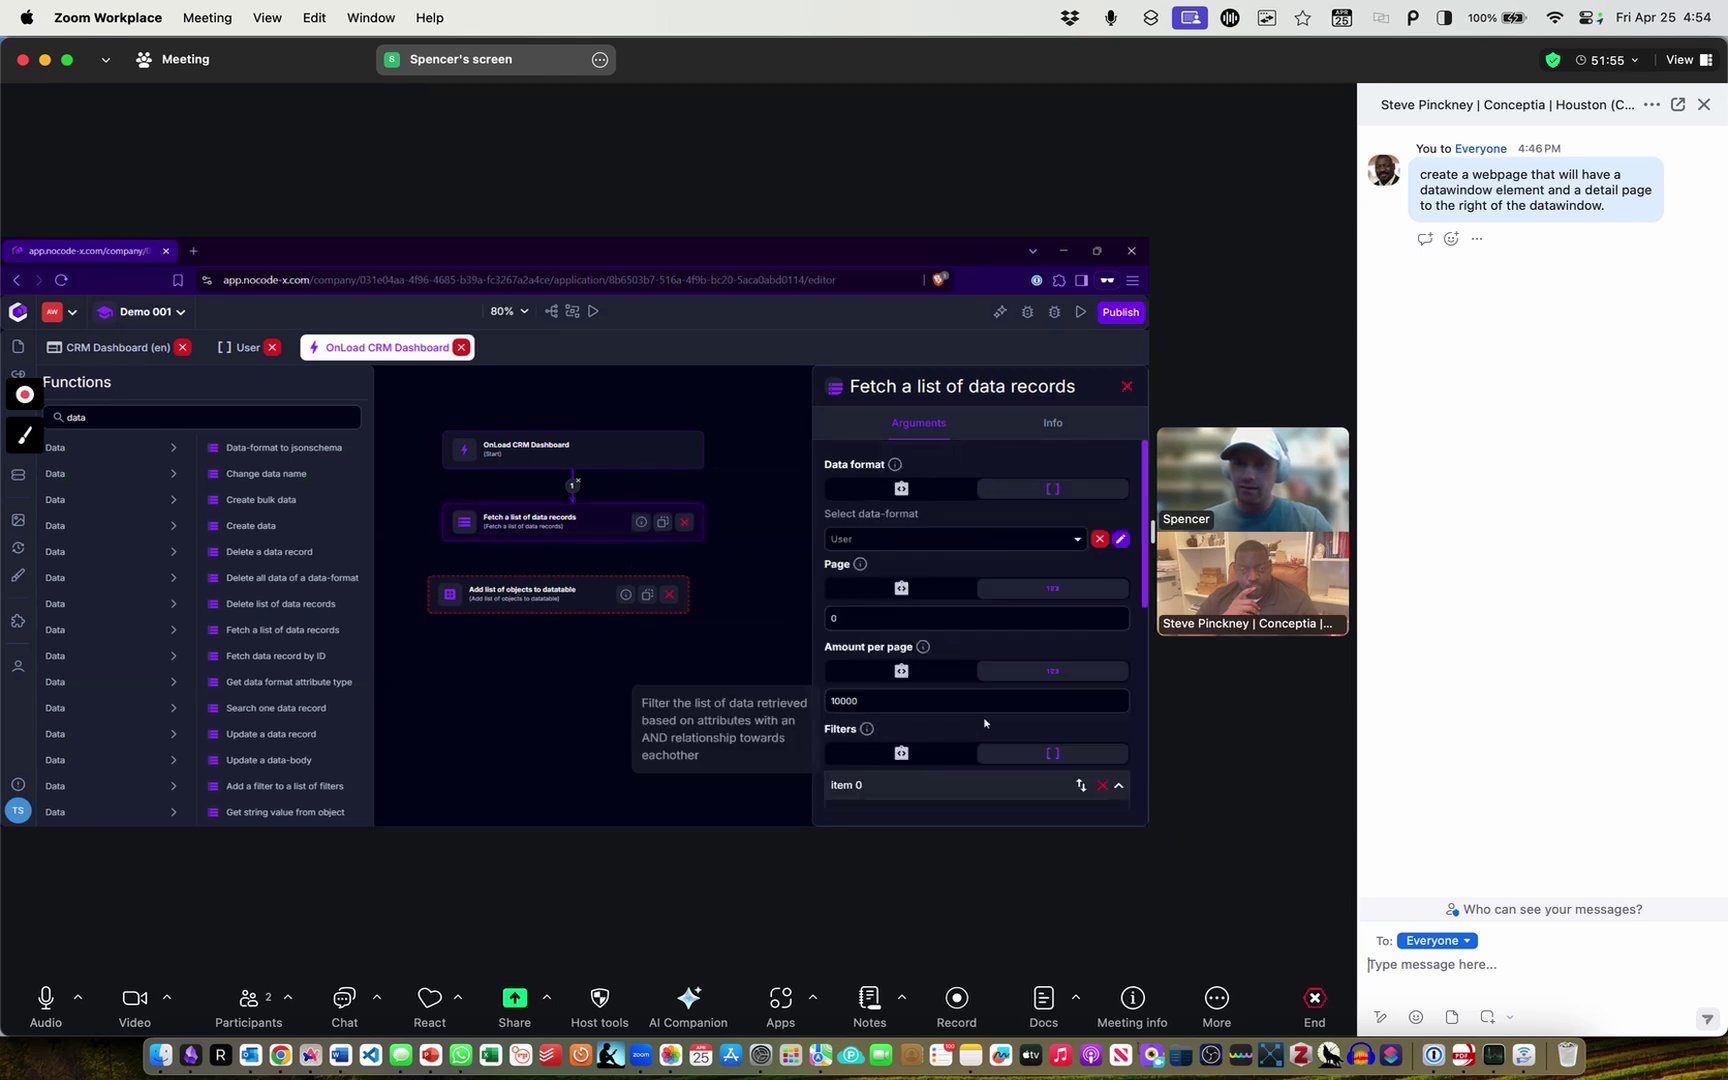
{"action": "left_click", "coordinate": [757, 588]}
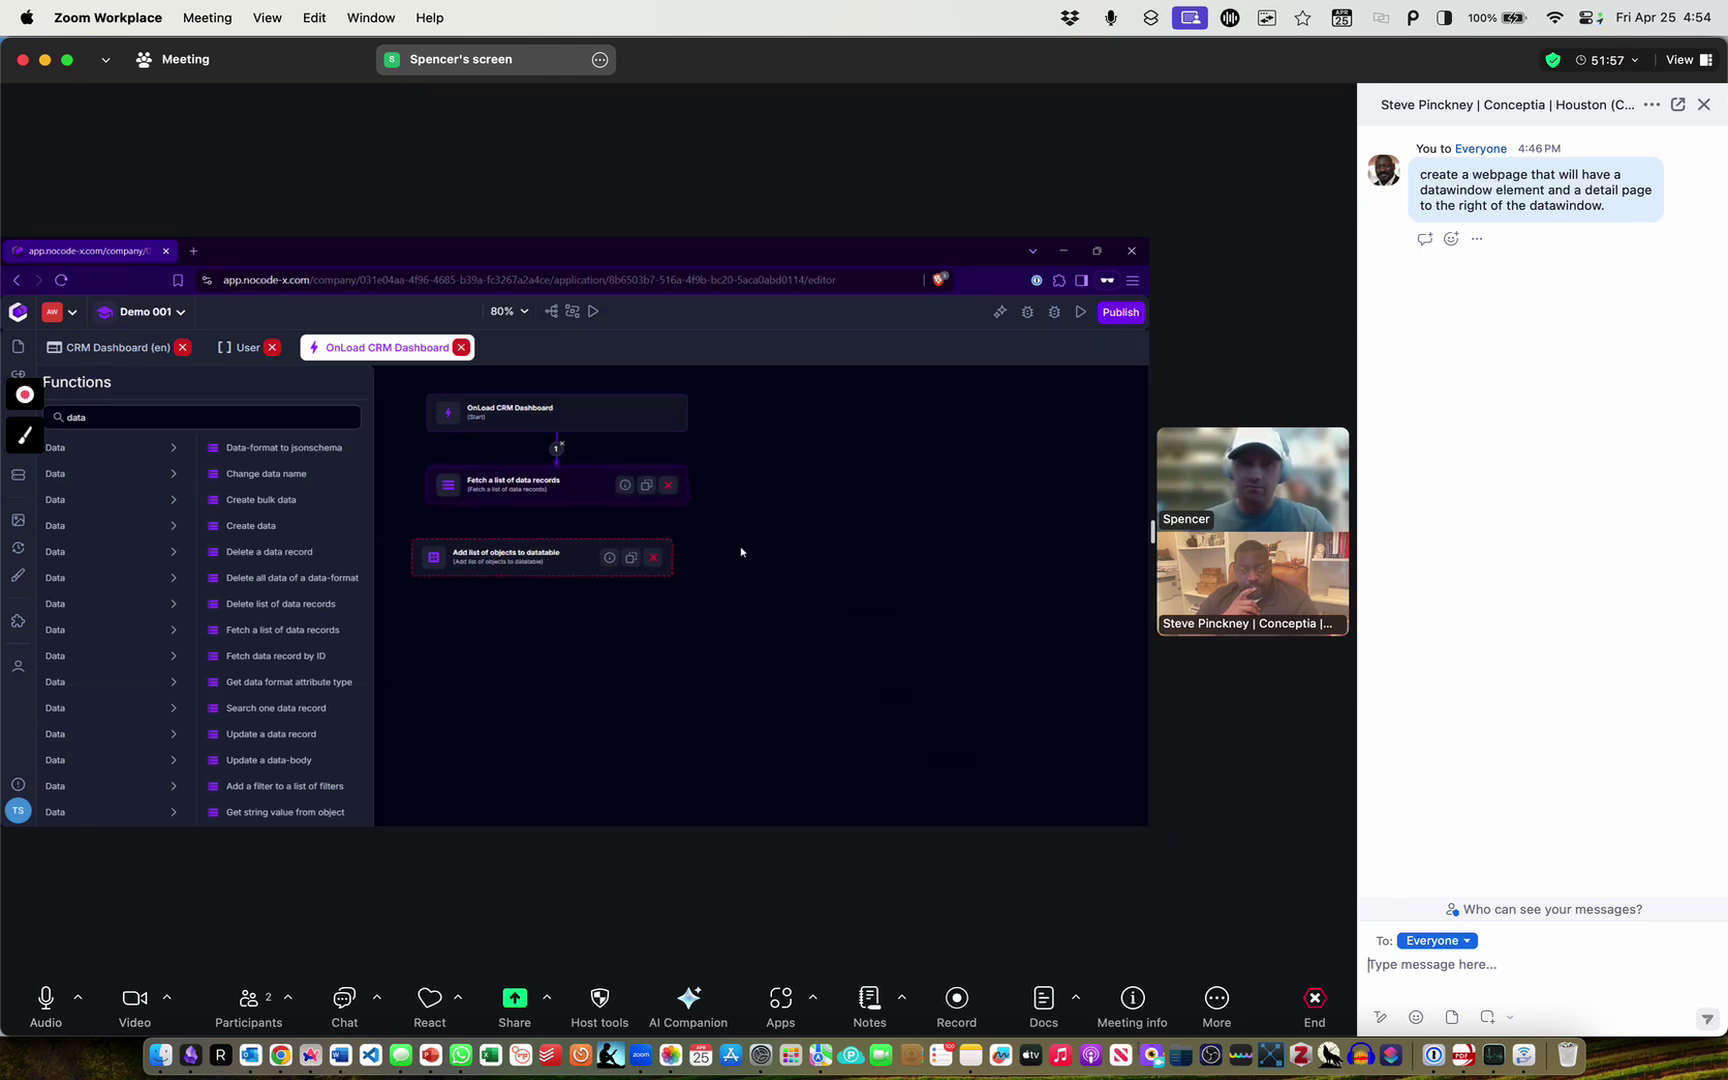
{"action": "left_click", "coordinate": [520, 483]}
{"action": "scroll", "coordinate": [920, 607], "scroll_direction": "down", "scroll_amount": 5}
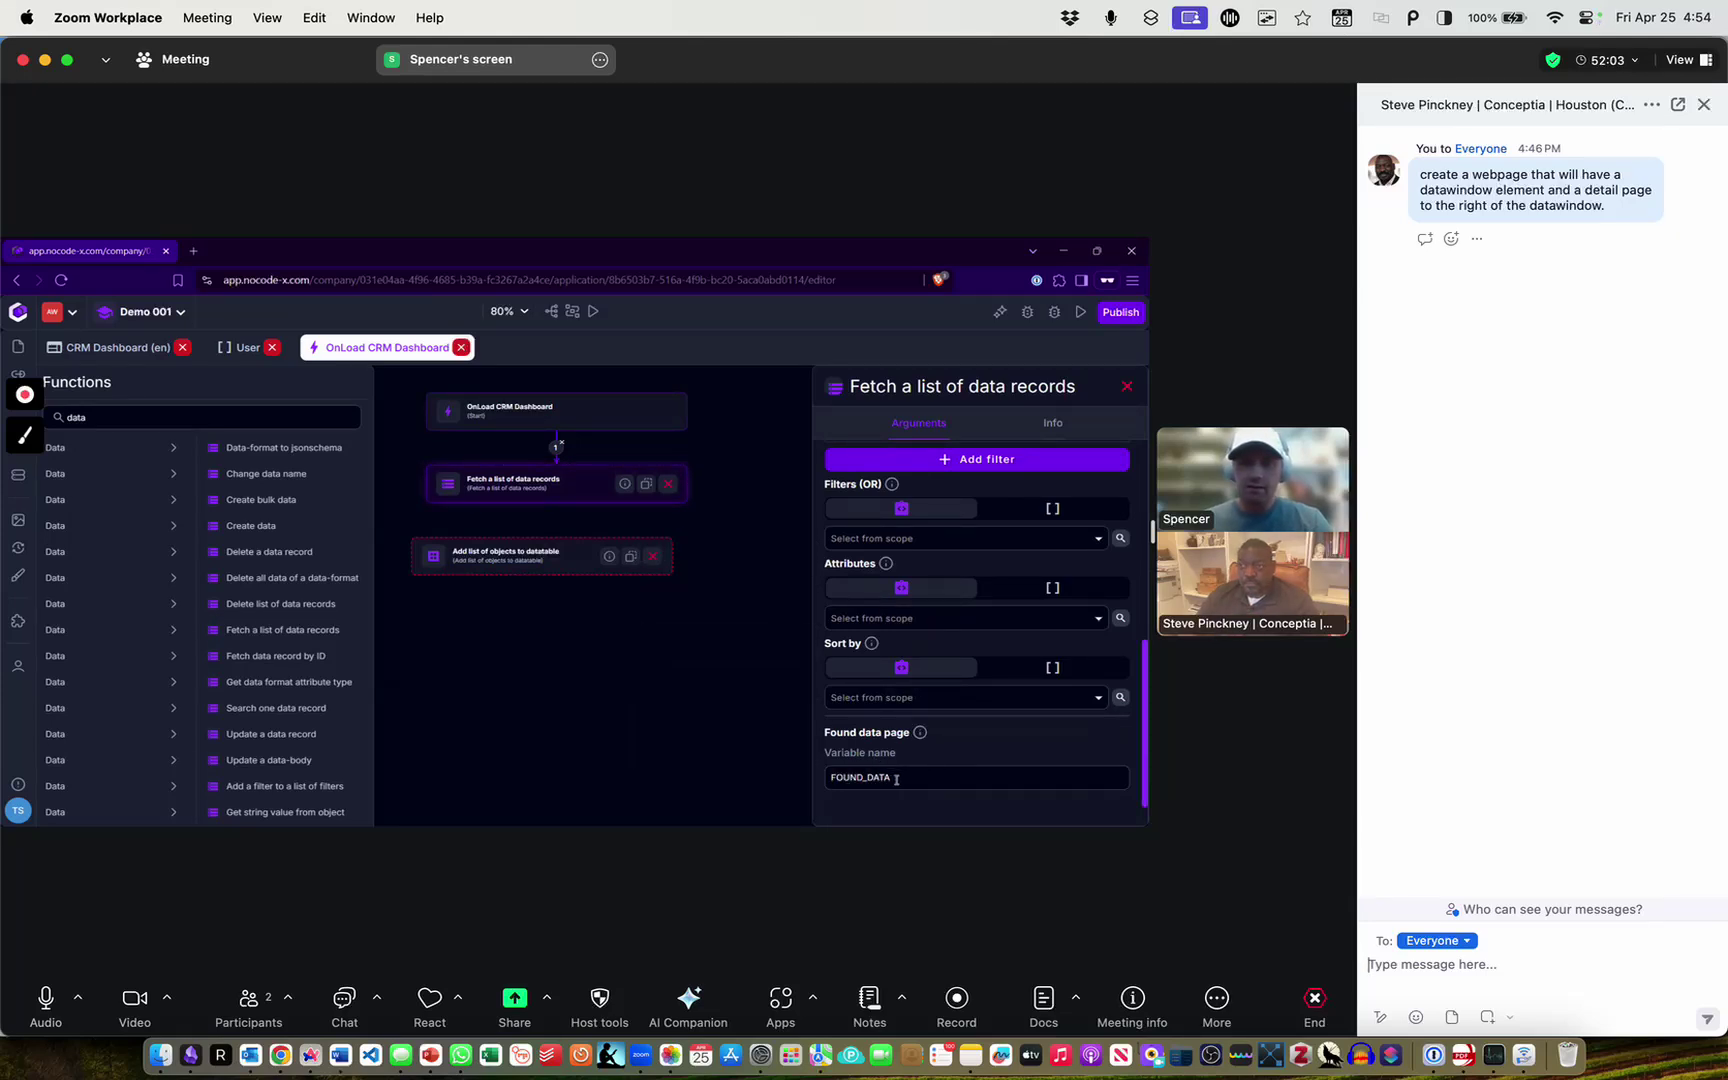
{"action": "left_click_drag", "start_coordinate": [896, 779], "coordinate": [814, 783]}
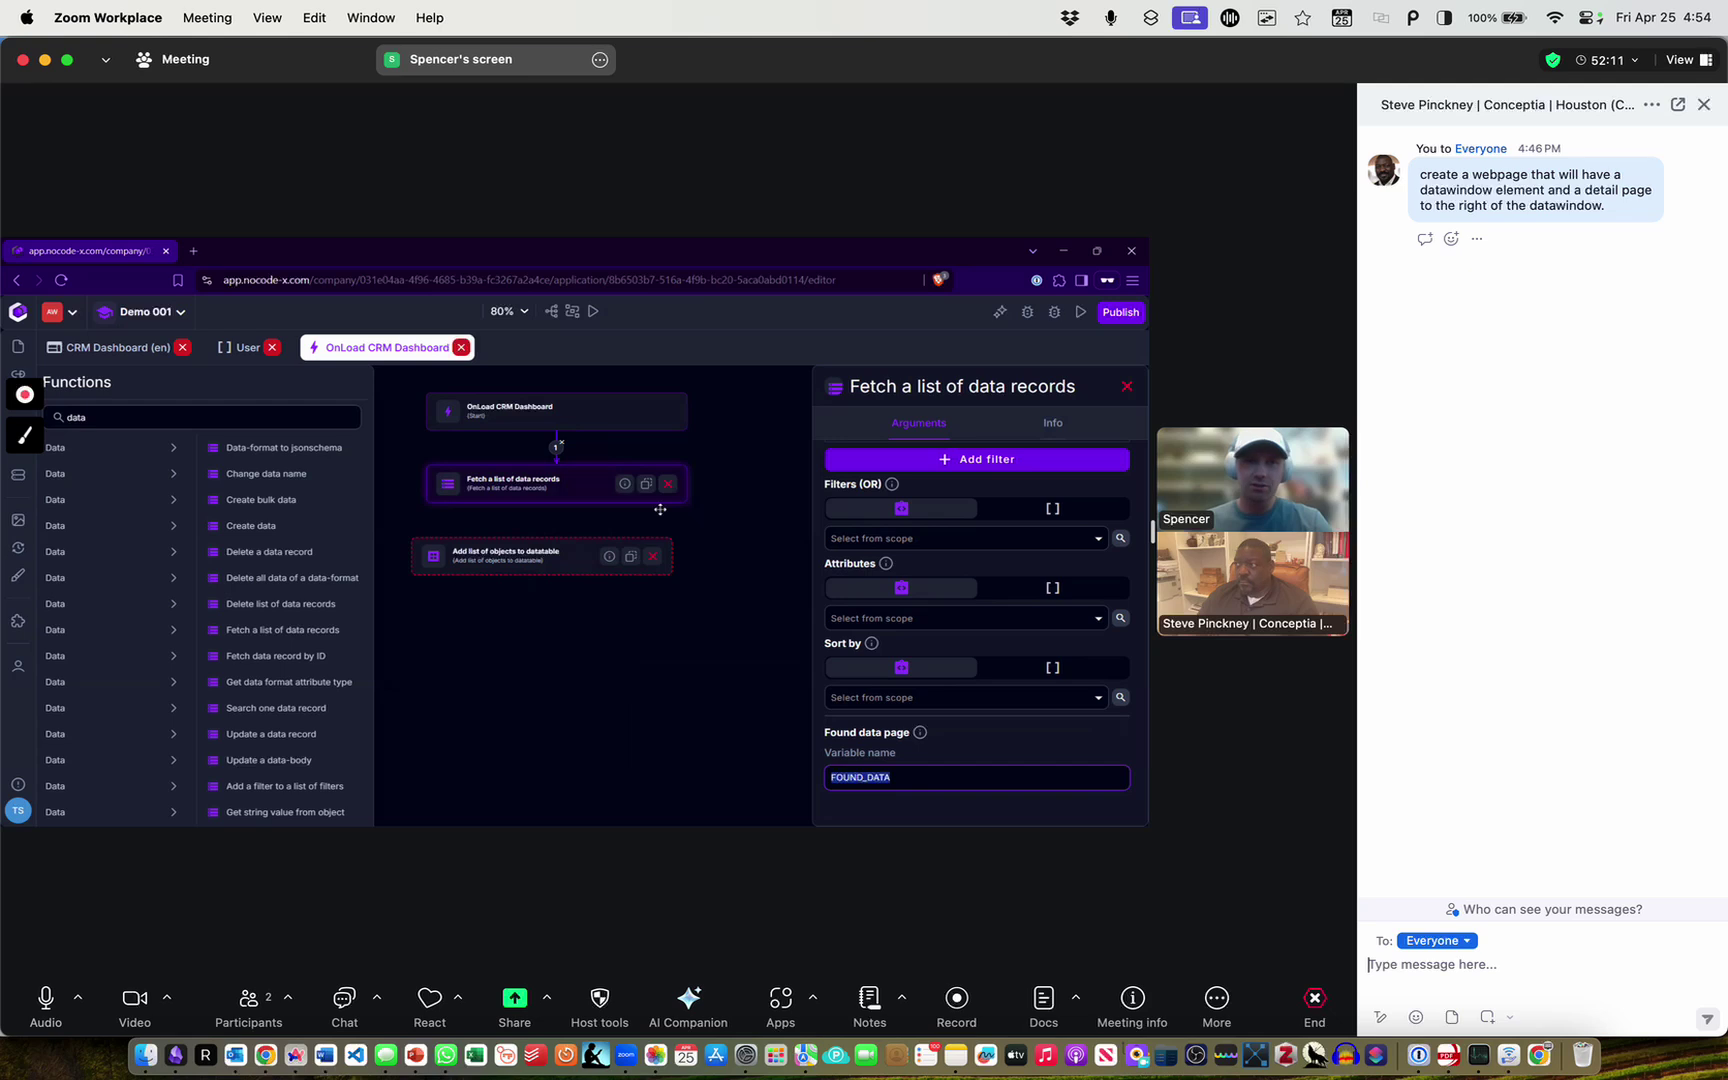
Align "Add list of objects to datatable" beneath the fetch node and link the fetch node to it
{"action": "left_click", "coordinate": [533, 535]}
{"action": "left_click", "coordinate": [660, 665]}
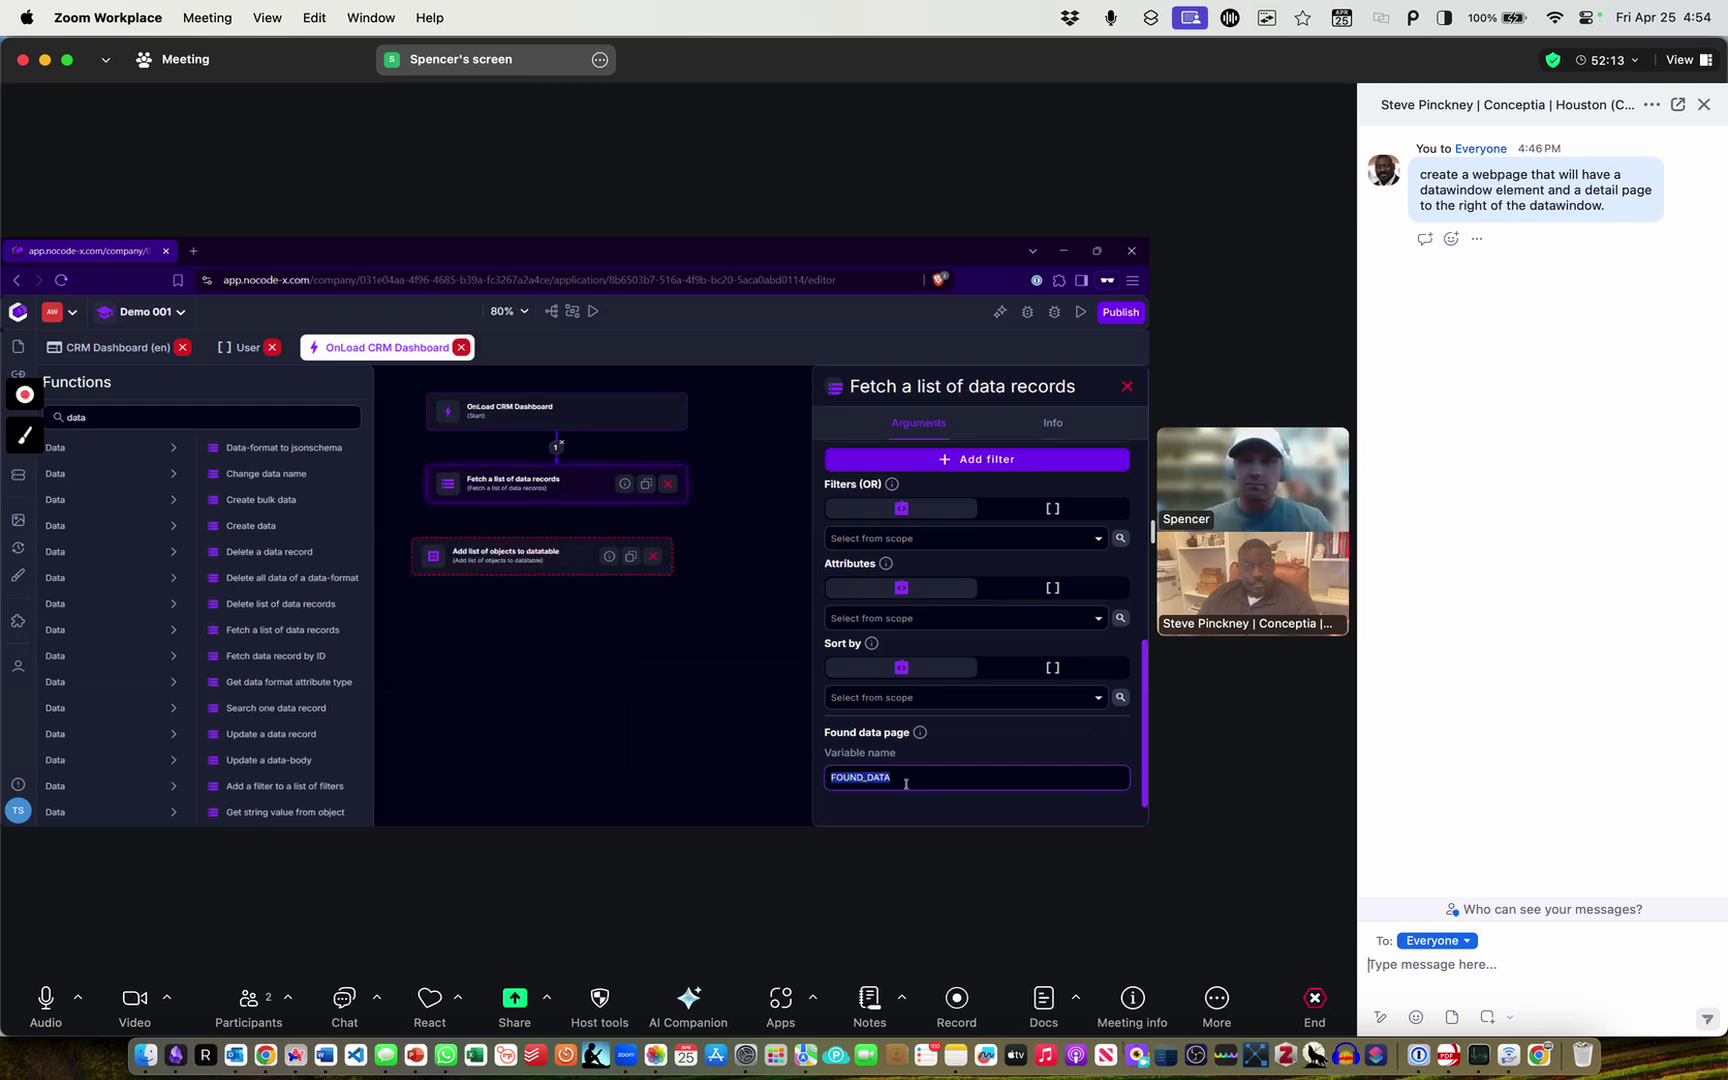
{"action": "left_click", "coordinate": [492, 537]}
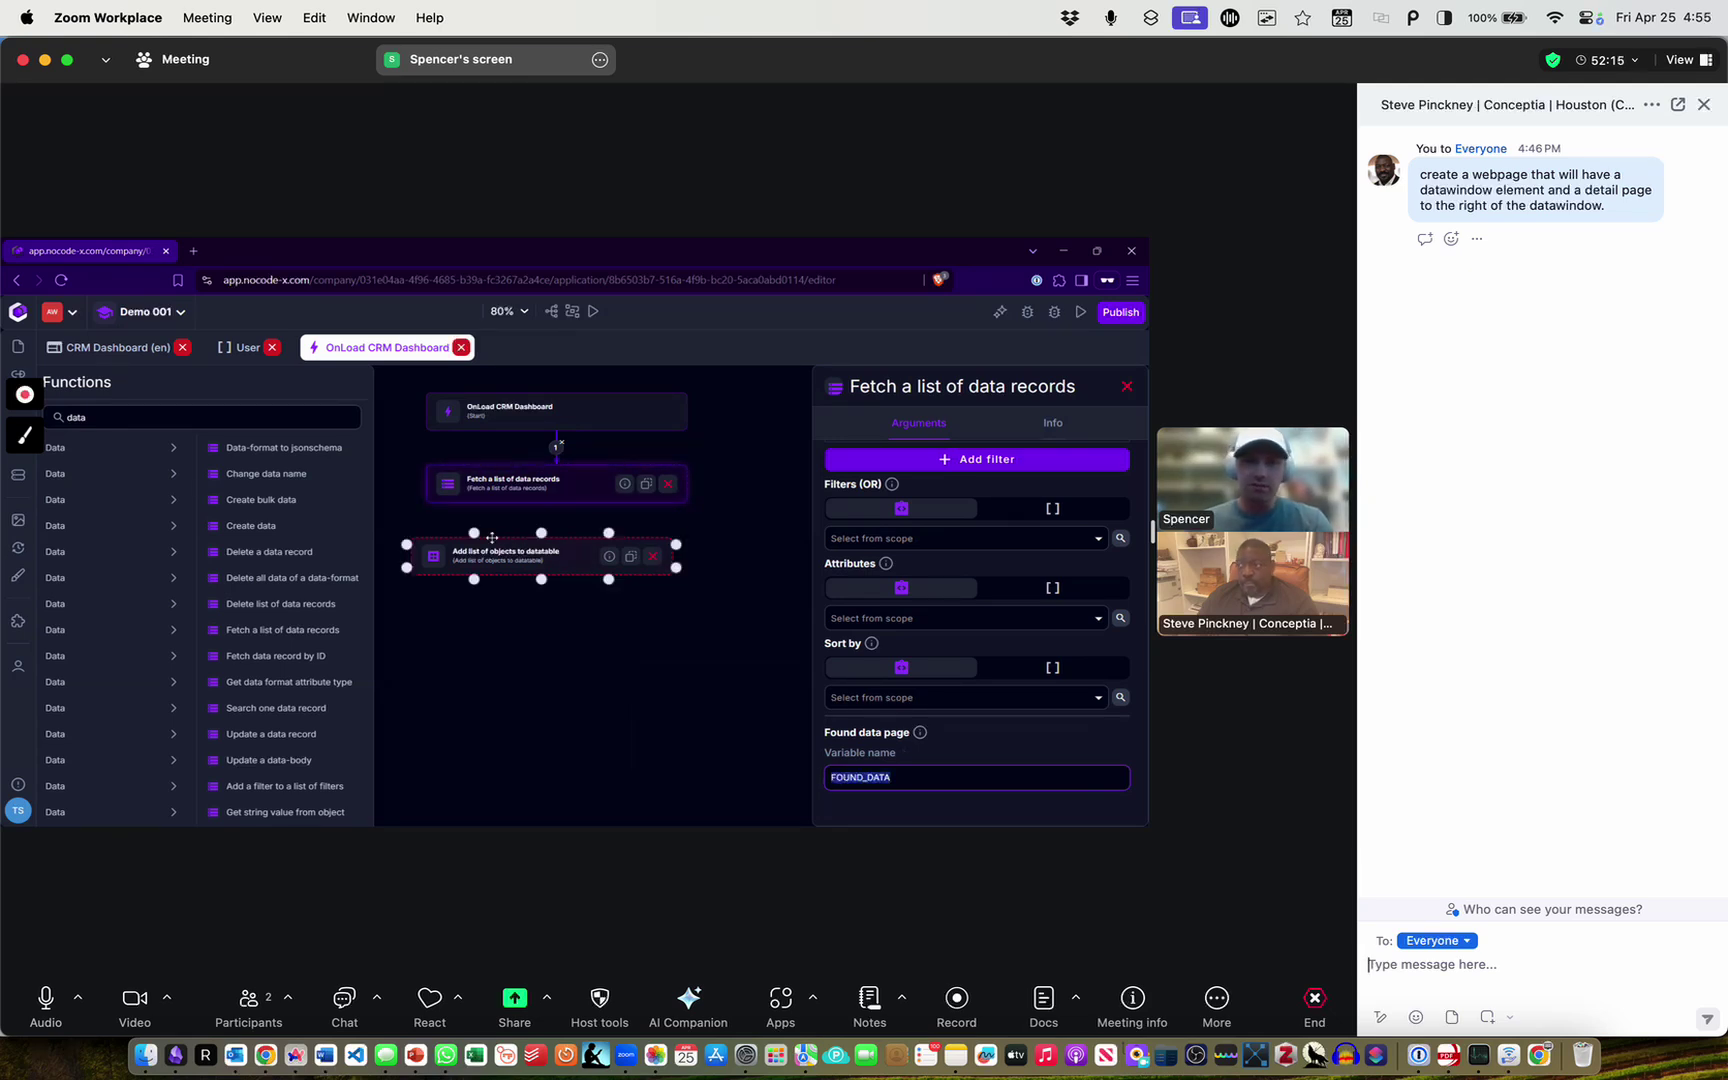
{"action": "mouse_move", "coordinate": [522, 553]}
{"action": "left_mouse_down"}
{"action": "mouse_move", "coordinate": [548, 563]}
{"action": "mouse_move", "coordinate": [542, 580]}
{"action": "left_mouse_up"}
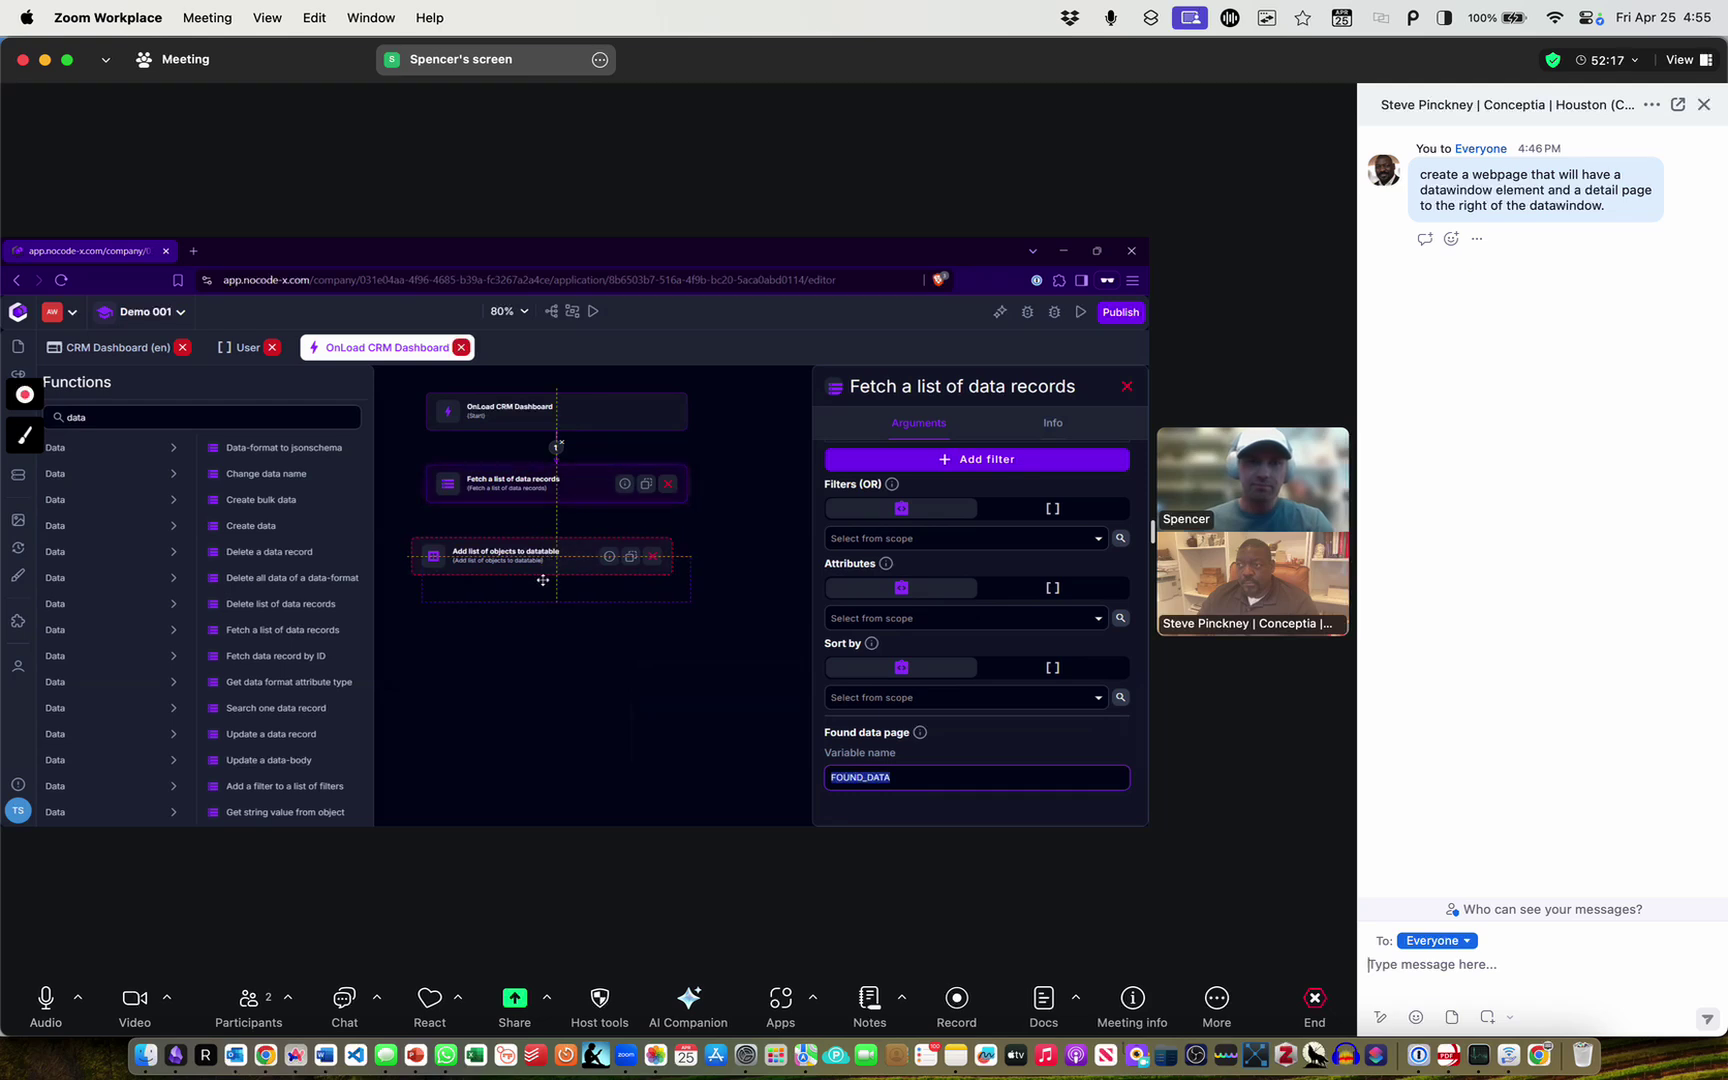
{"action": "left_click_drag", "start_coordinate": [641, 500], "coordinate": [560, 575]}
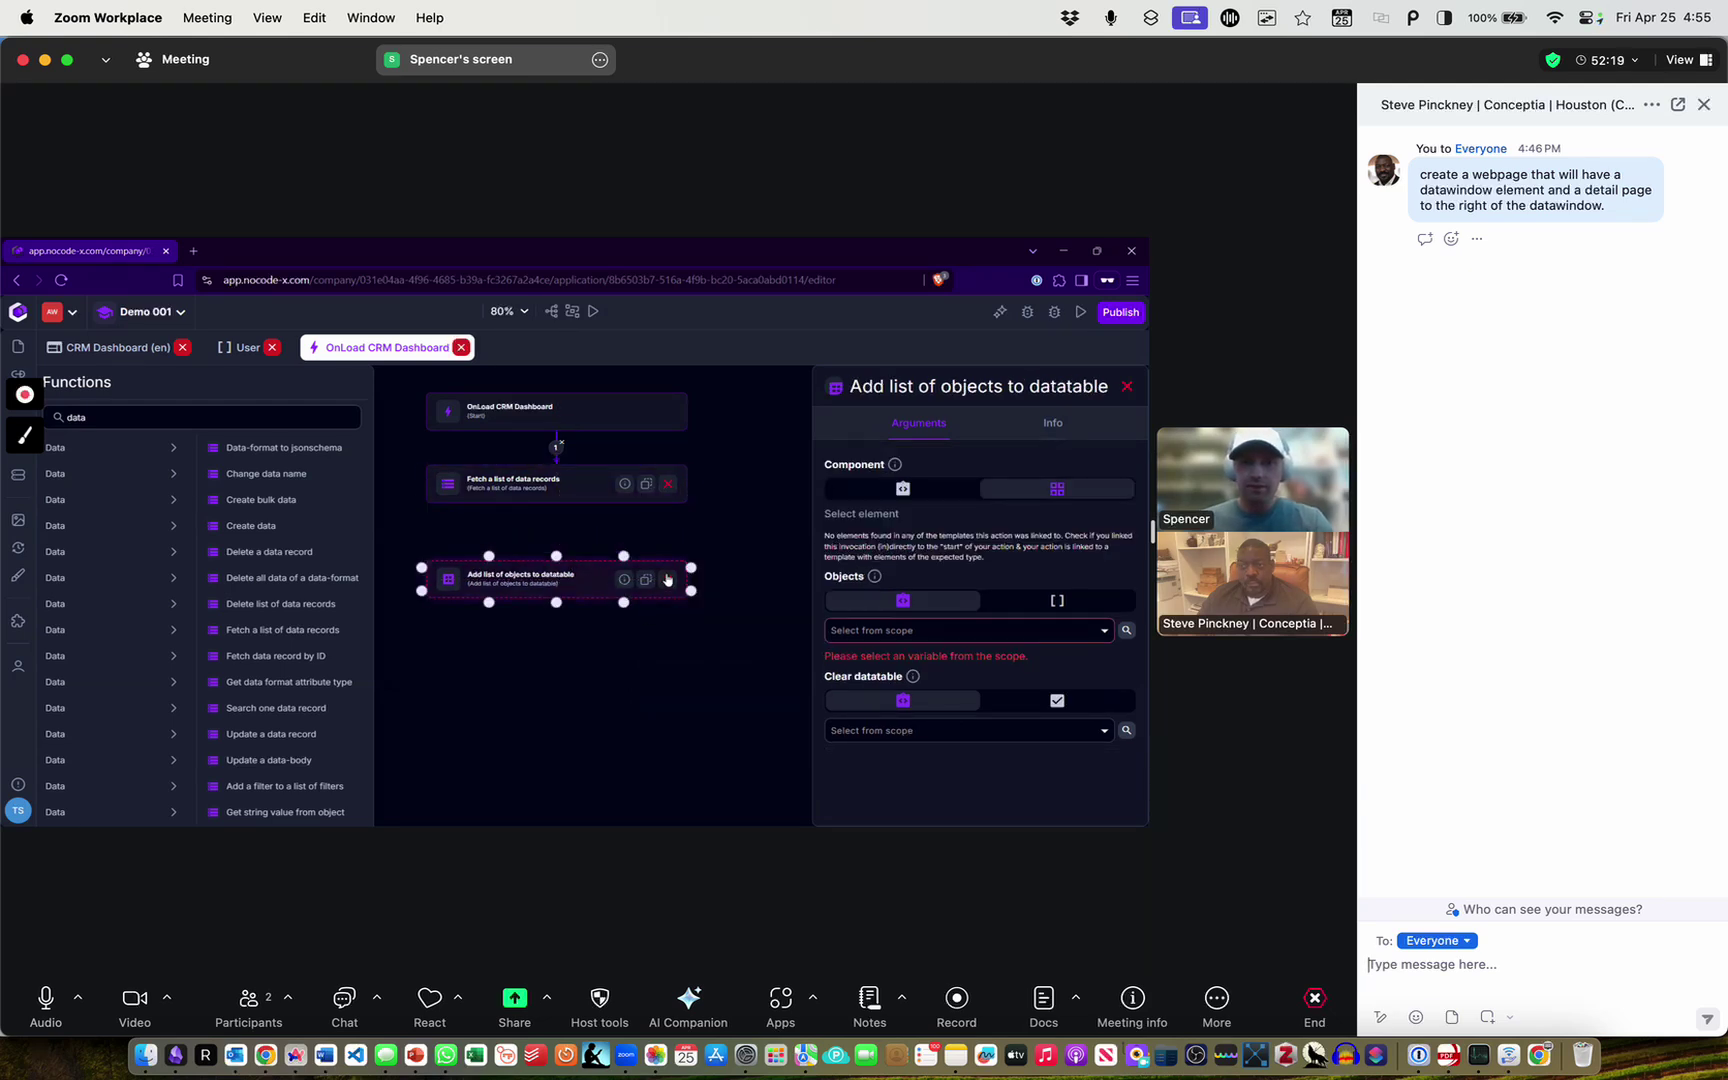
{"action": "left_click", "coordinate": [557, 504]}
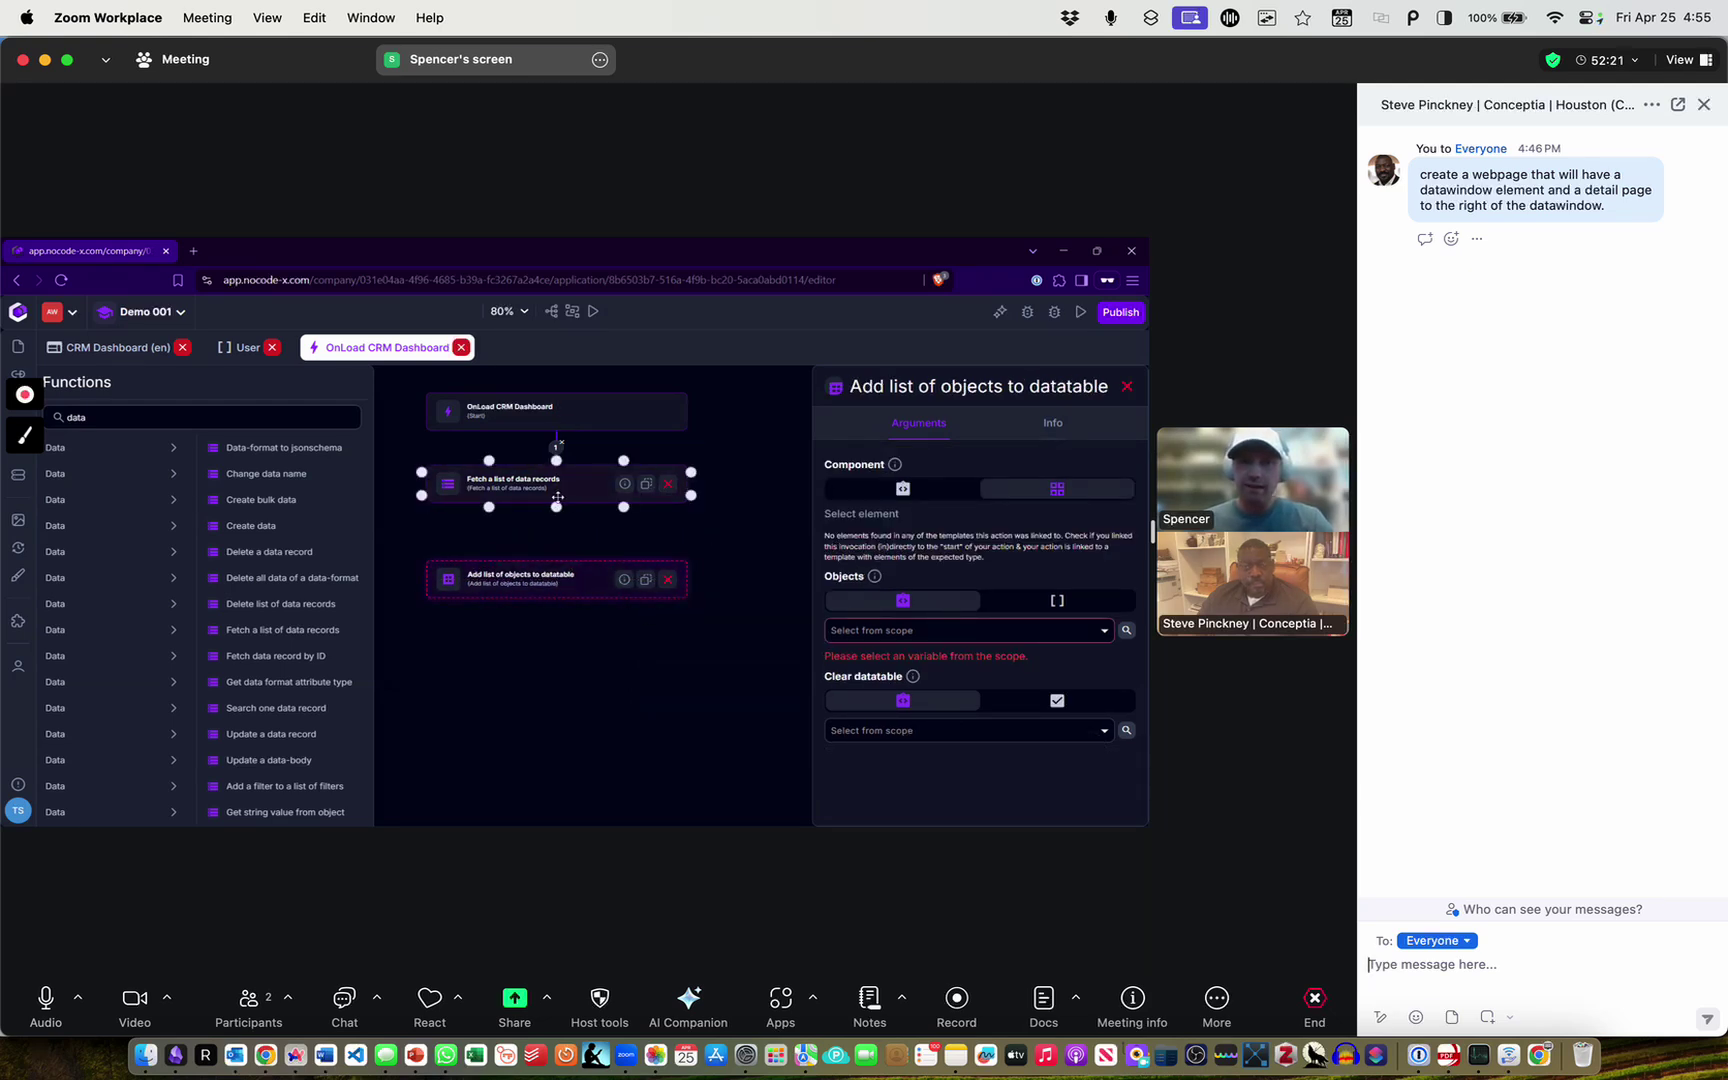
{"action": "left_click_drag", "start_coordinate": [557, 507], "coordinate": [553, 563]}
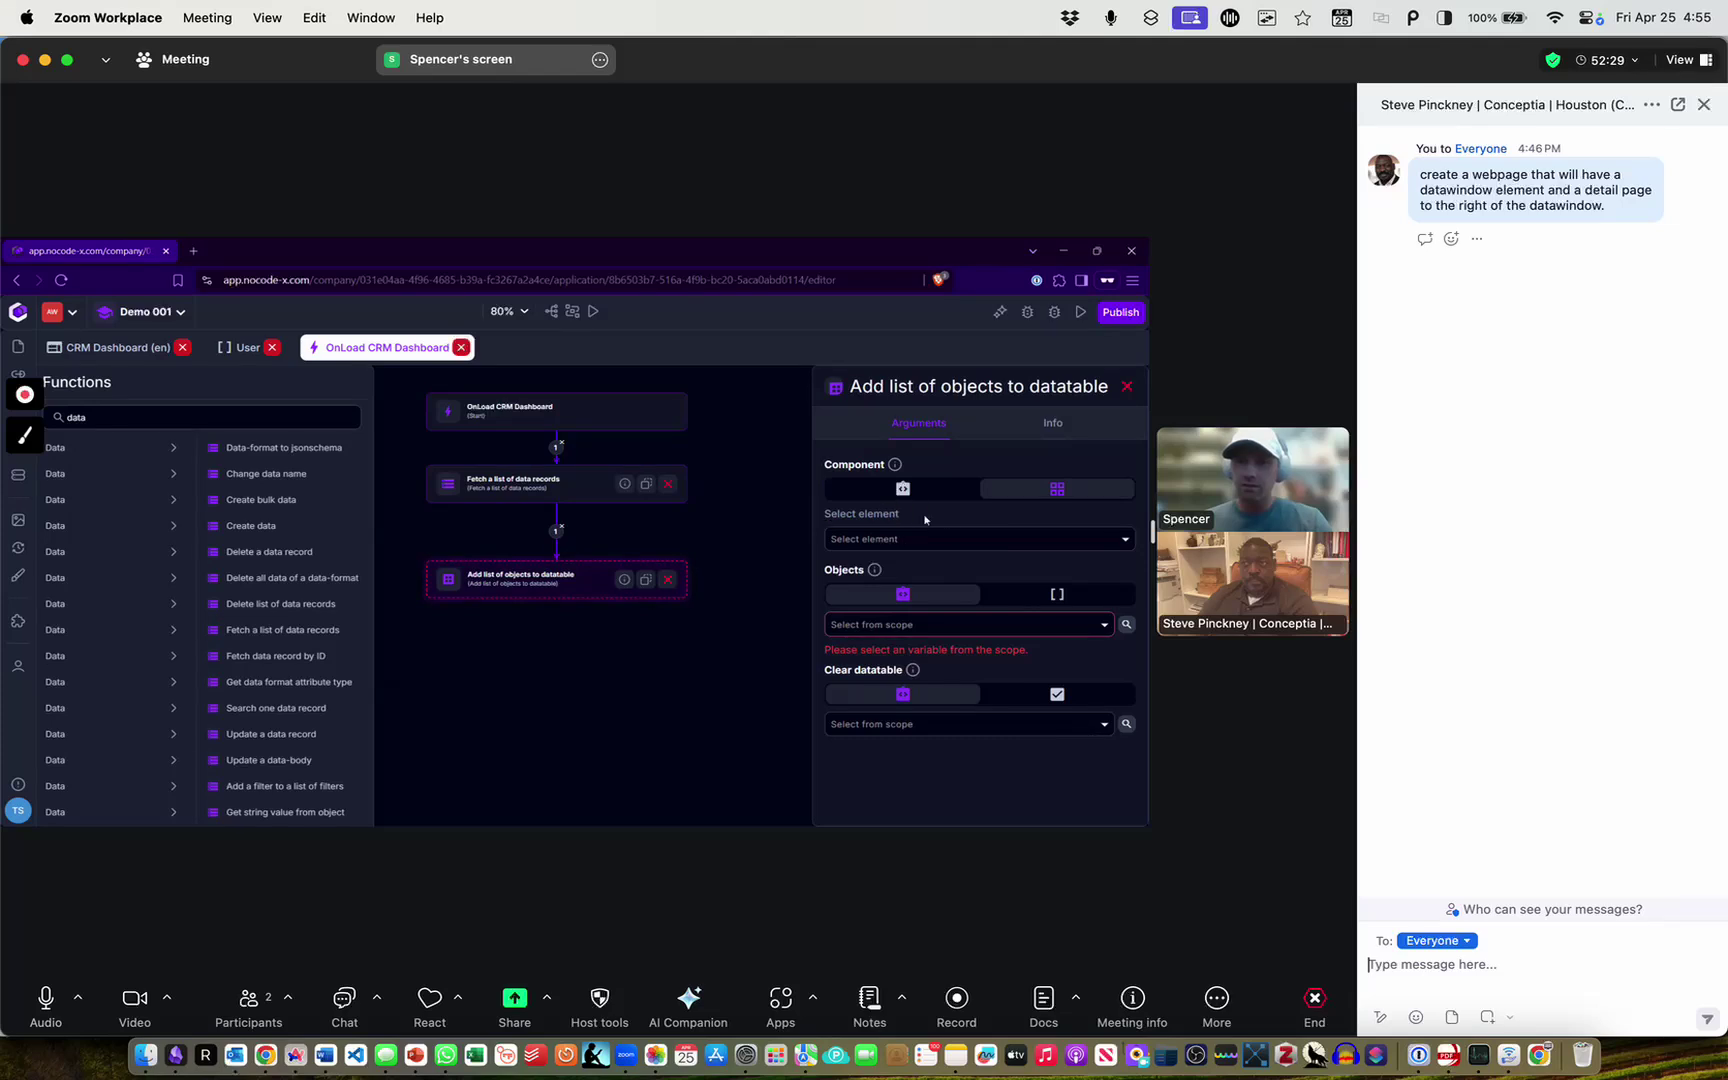
Set the datatable function's component to ITEM_LIST_TABLE and its objects to the FOUND_DATA (PAGE) variable
{"action": "left_click", "coordinate": [961, 545]}
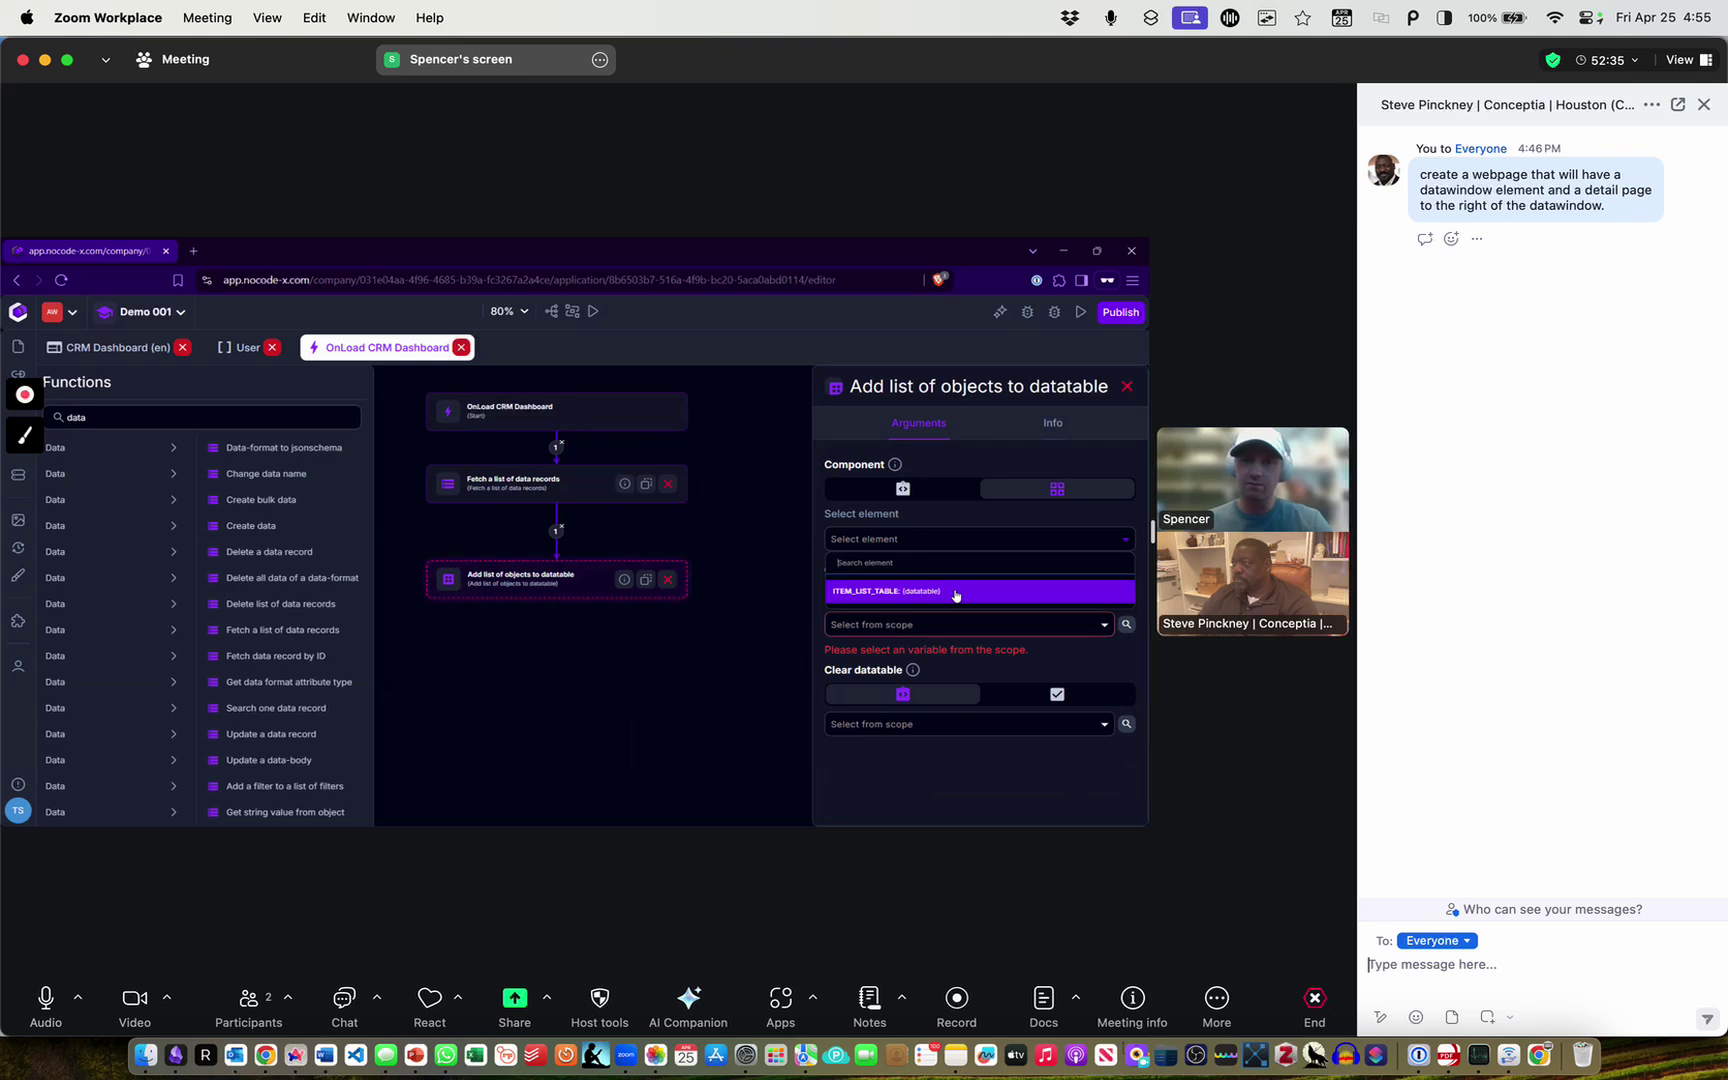
{"action": "left_click", "coordinate": [955, 592]}
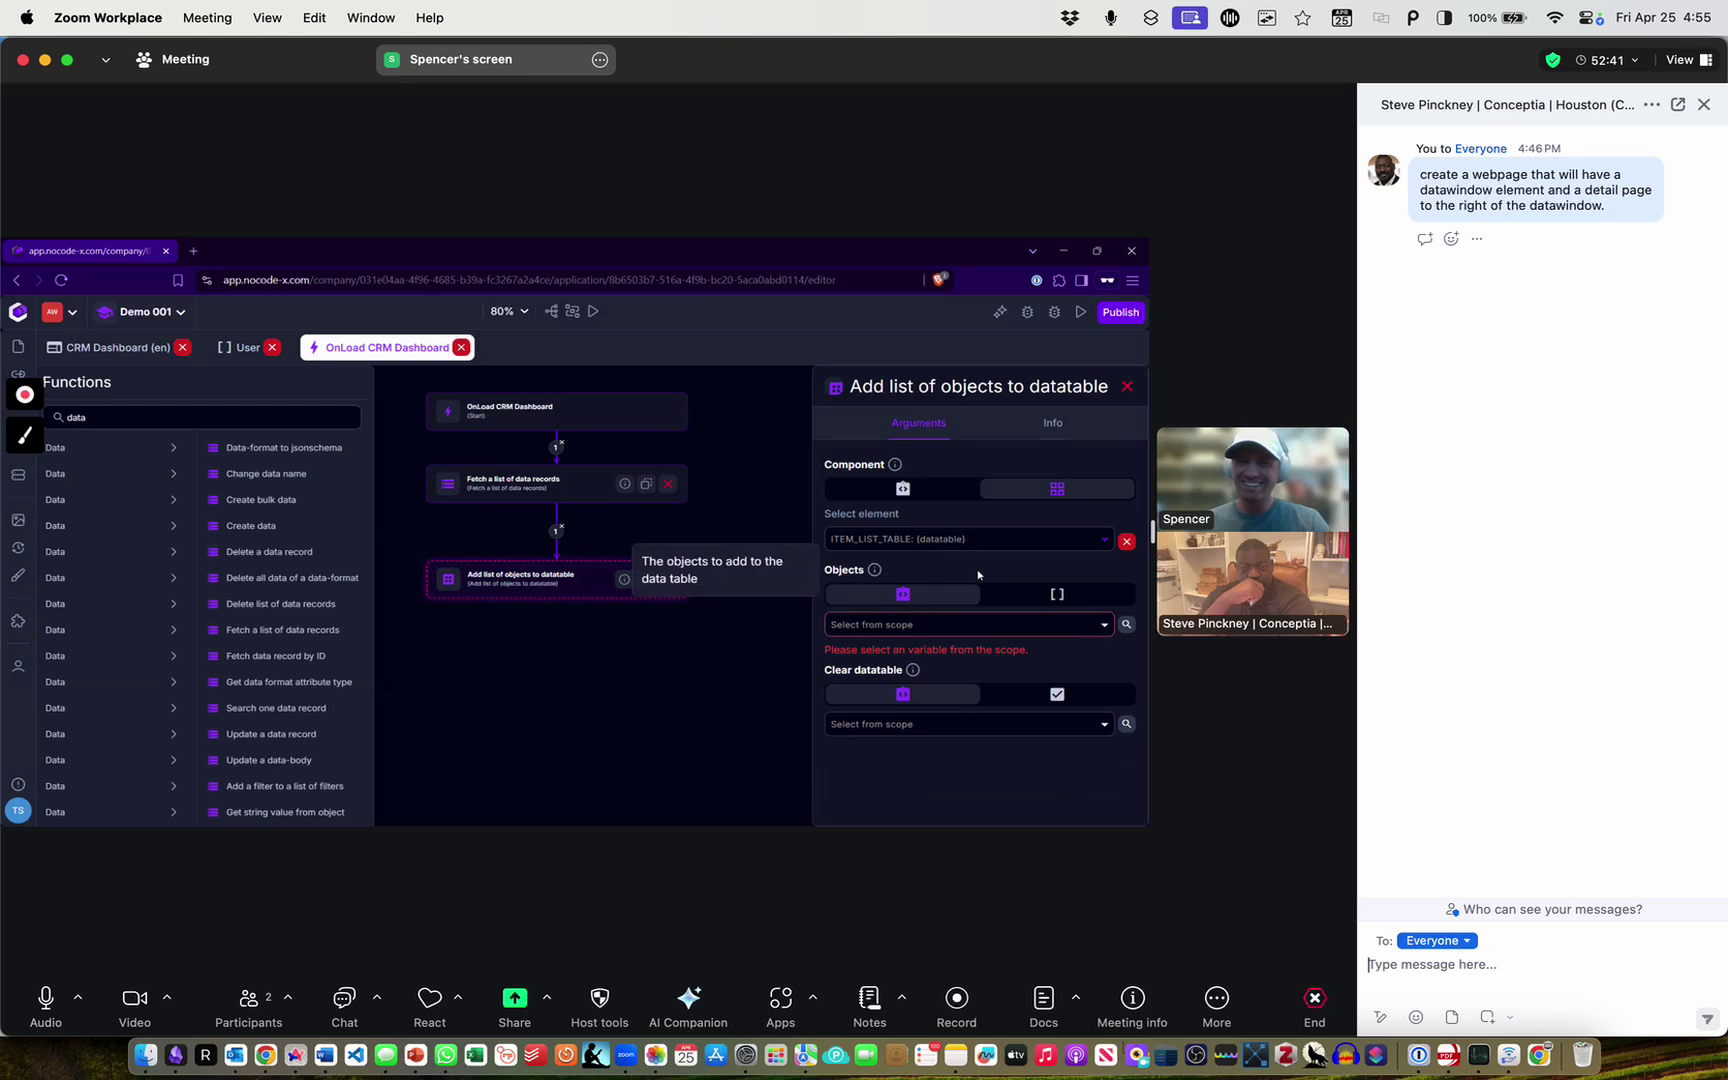
{"action": "left_click", "coordinate": [1018, 625]}
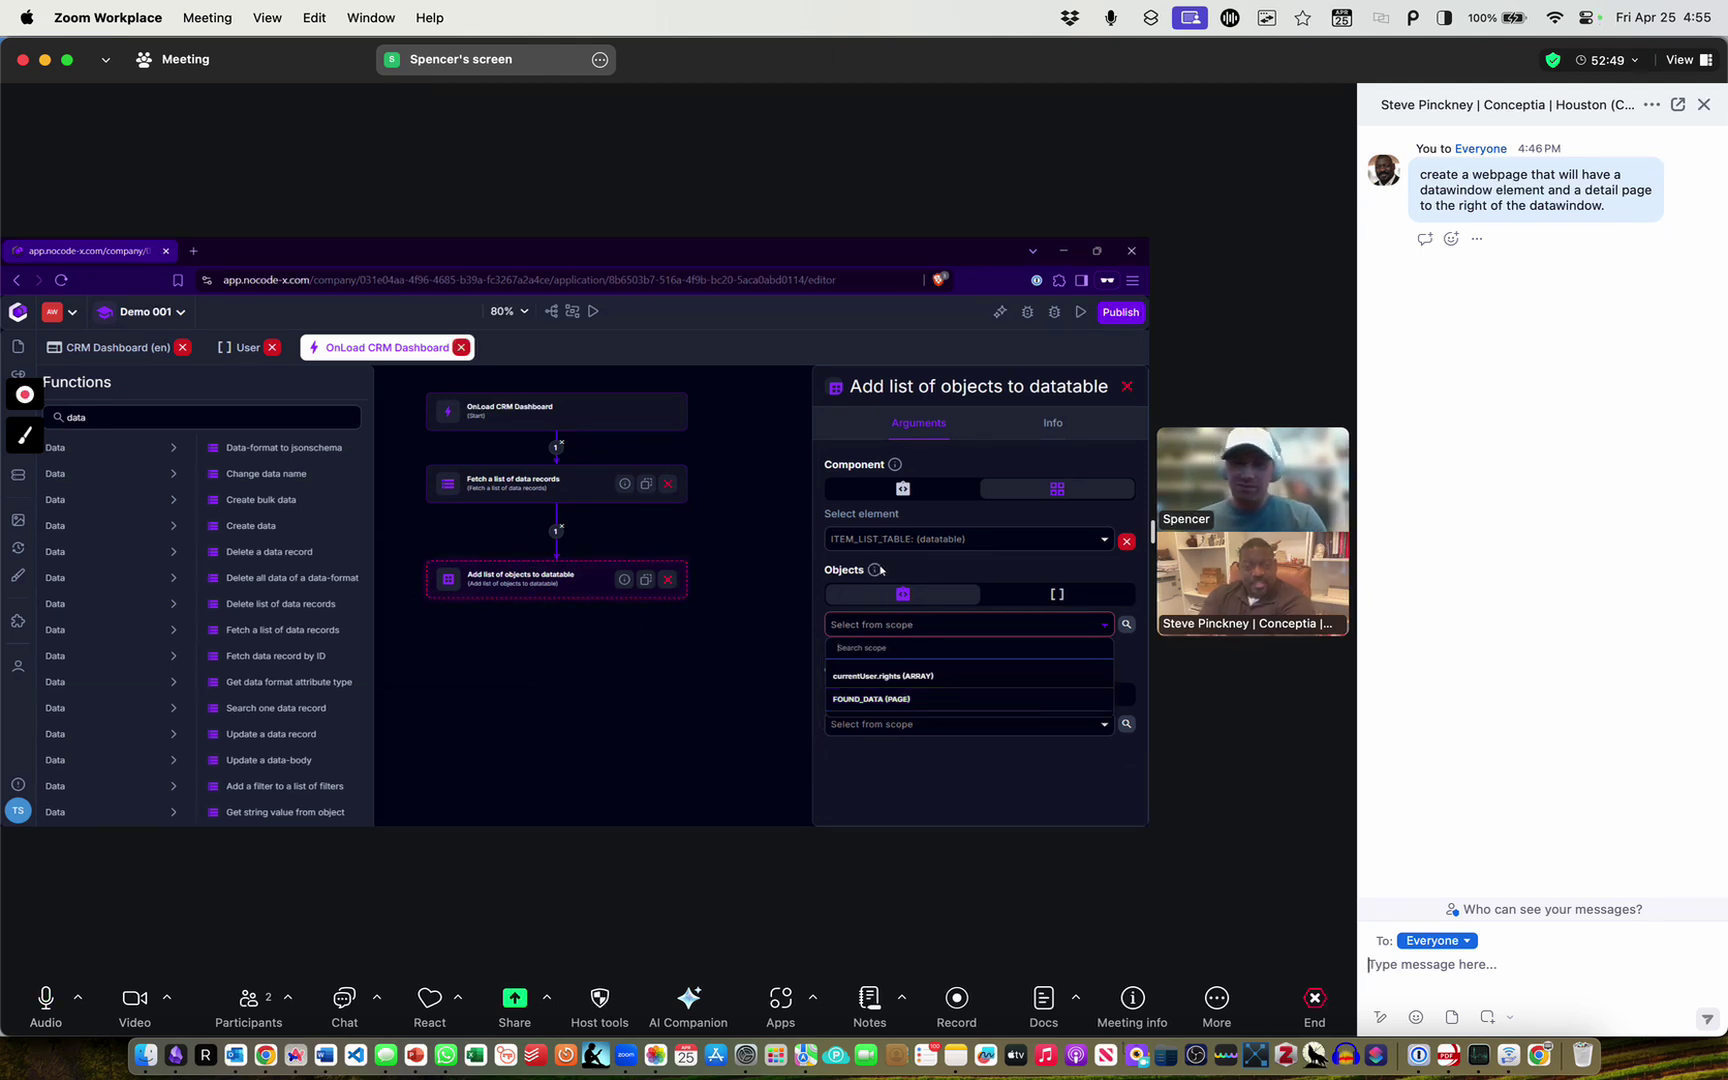
{"action": "left_click", "coordinate": [915, 579]}
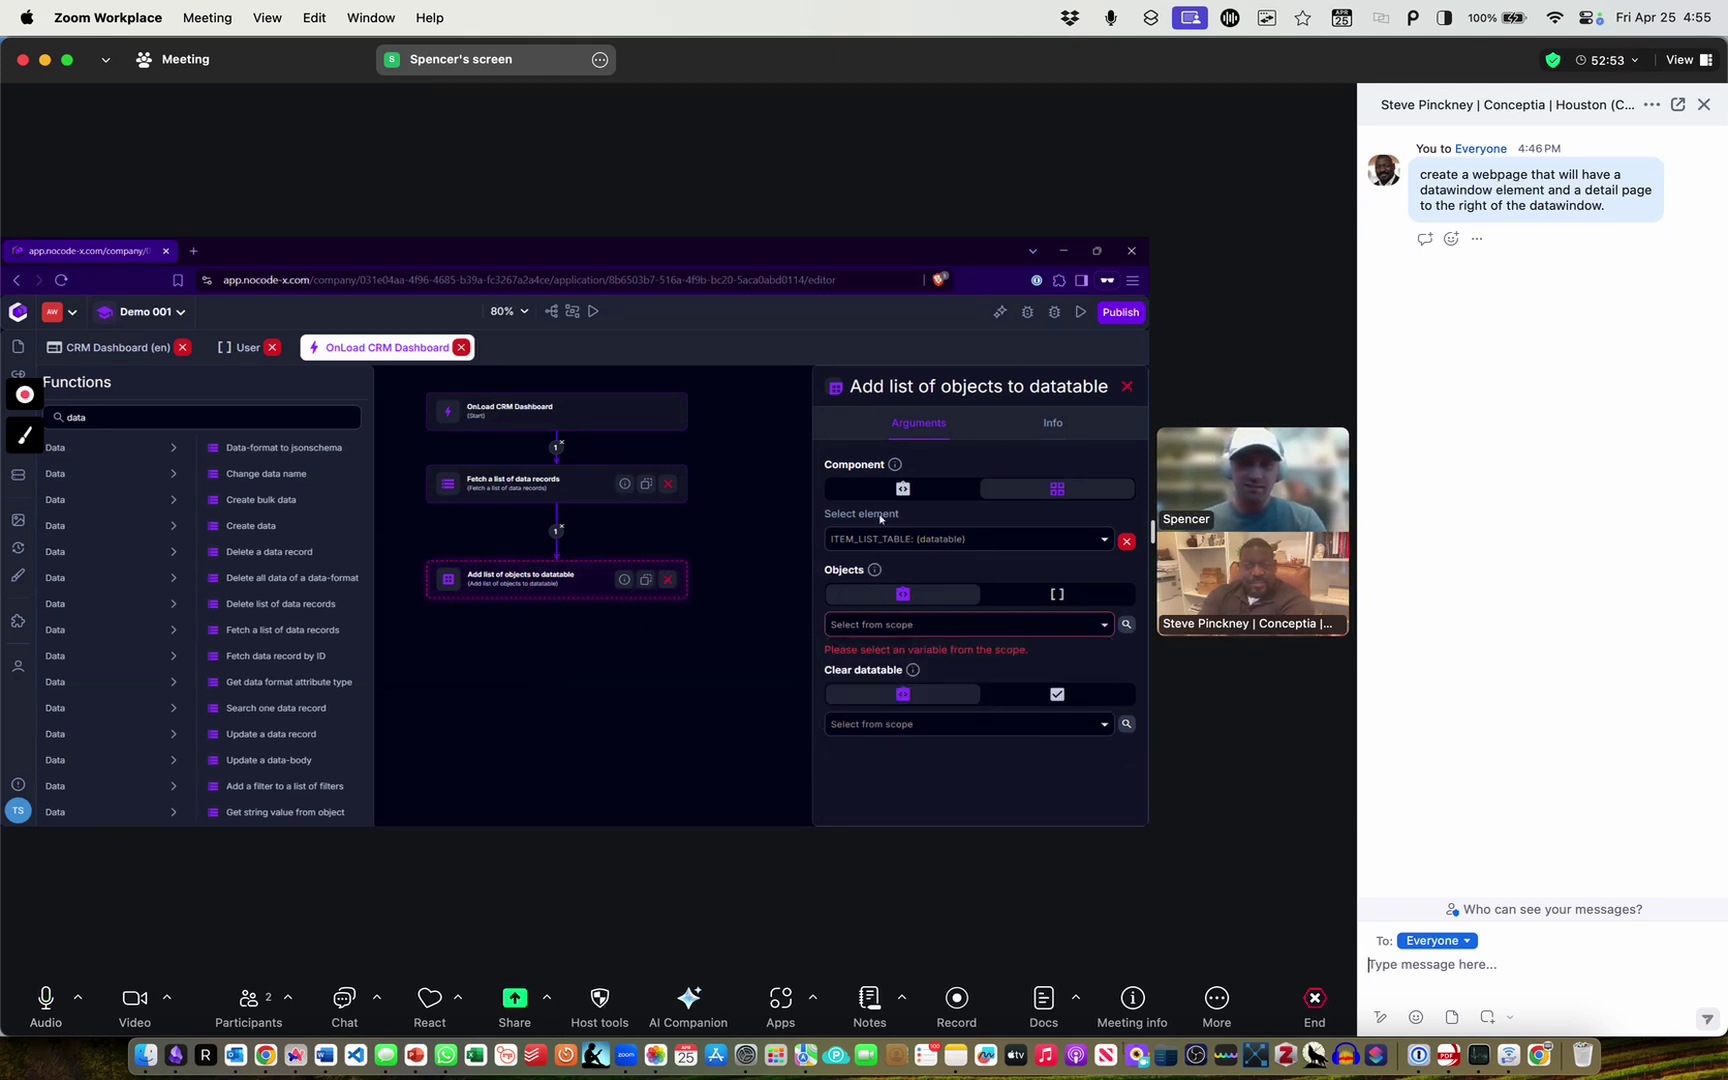
{"action": "left_click", "coordinate": [16, 348]}
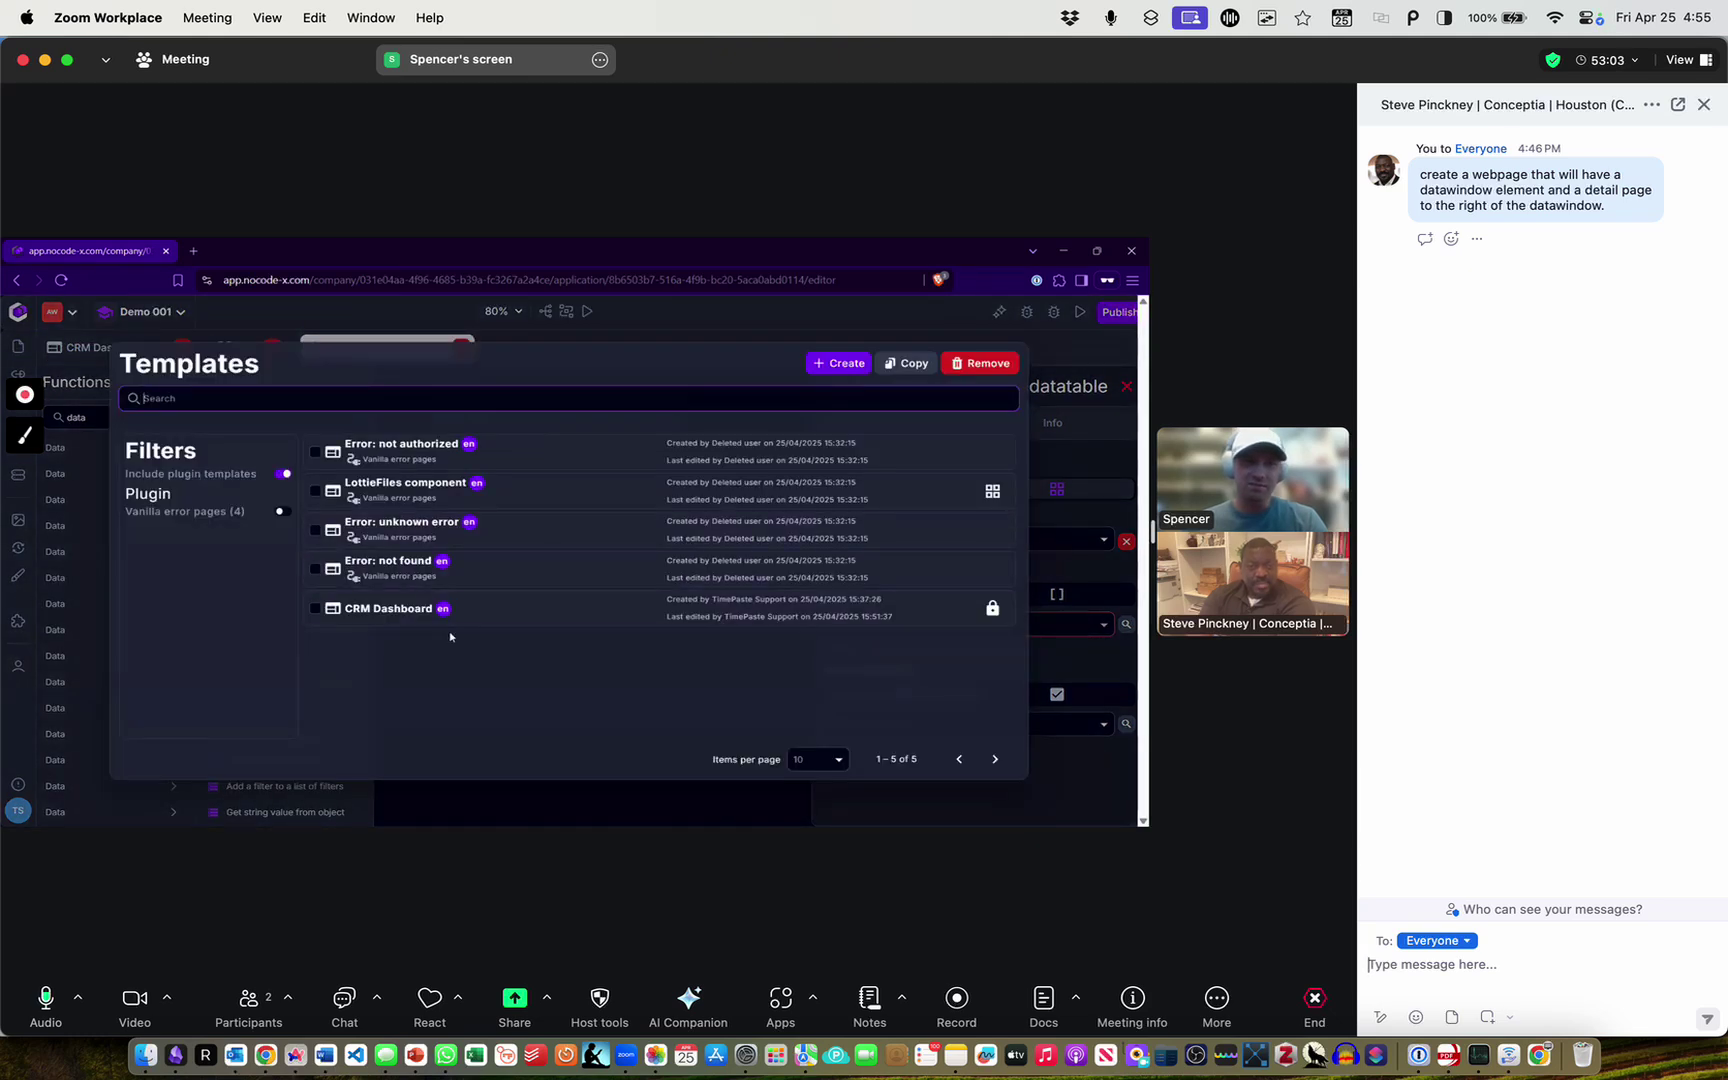
{"action": "left_click", "coordinate": [477, 806]}
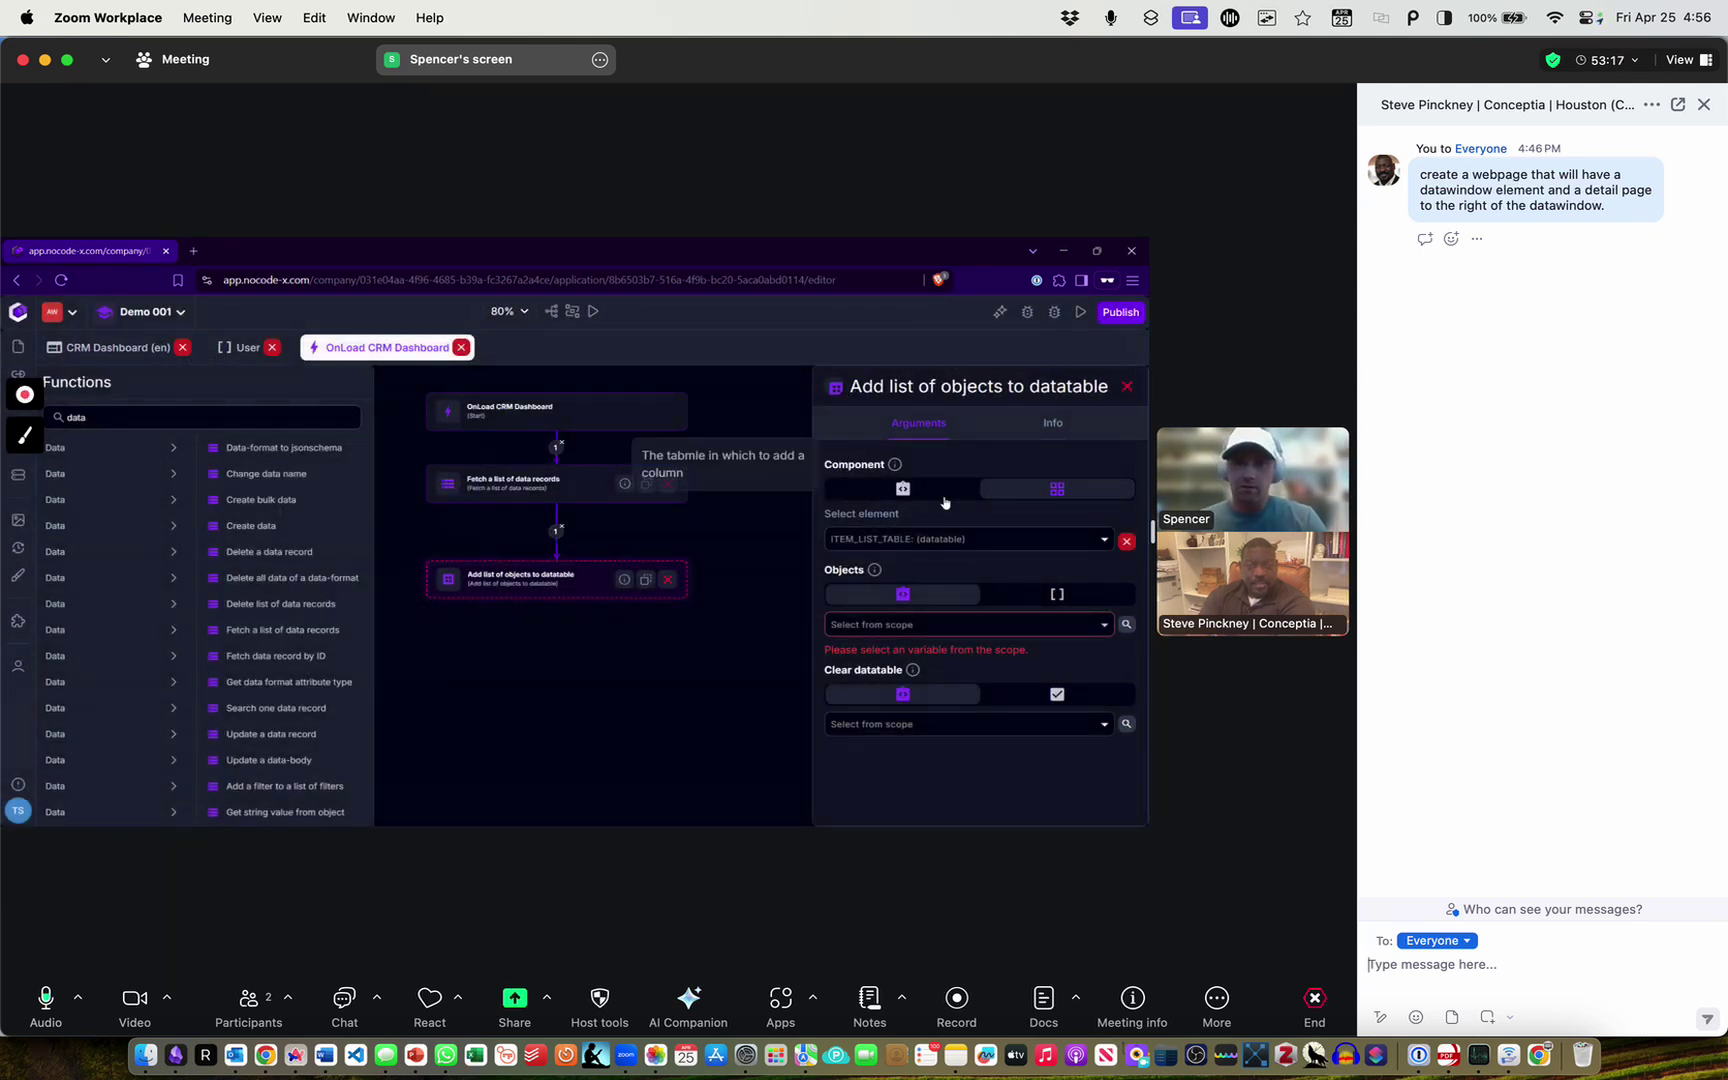
{"action": "left_click", "coordinate": [990, 626]}
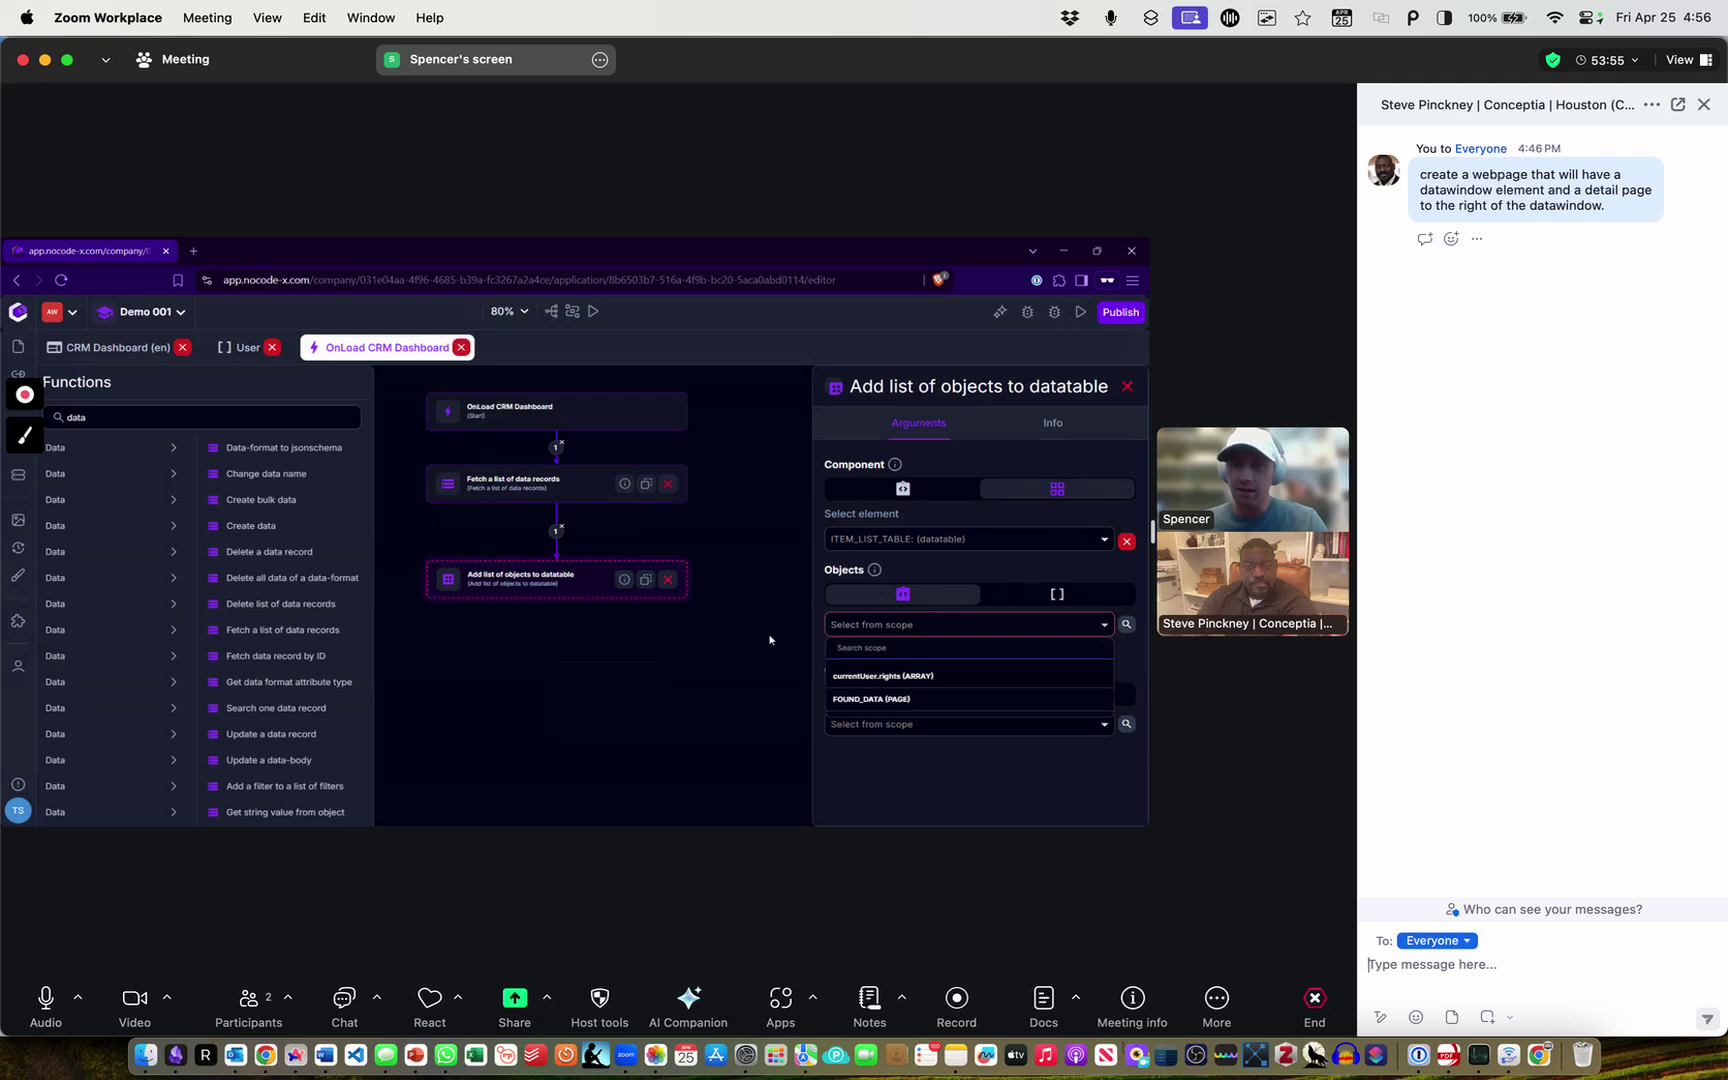
{"action": "left_click", "coordinate": [948, 699]}
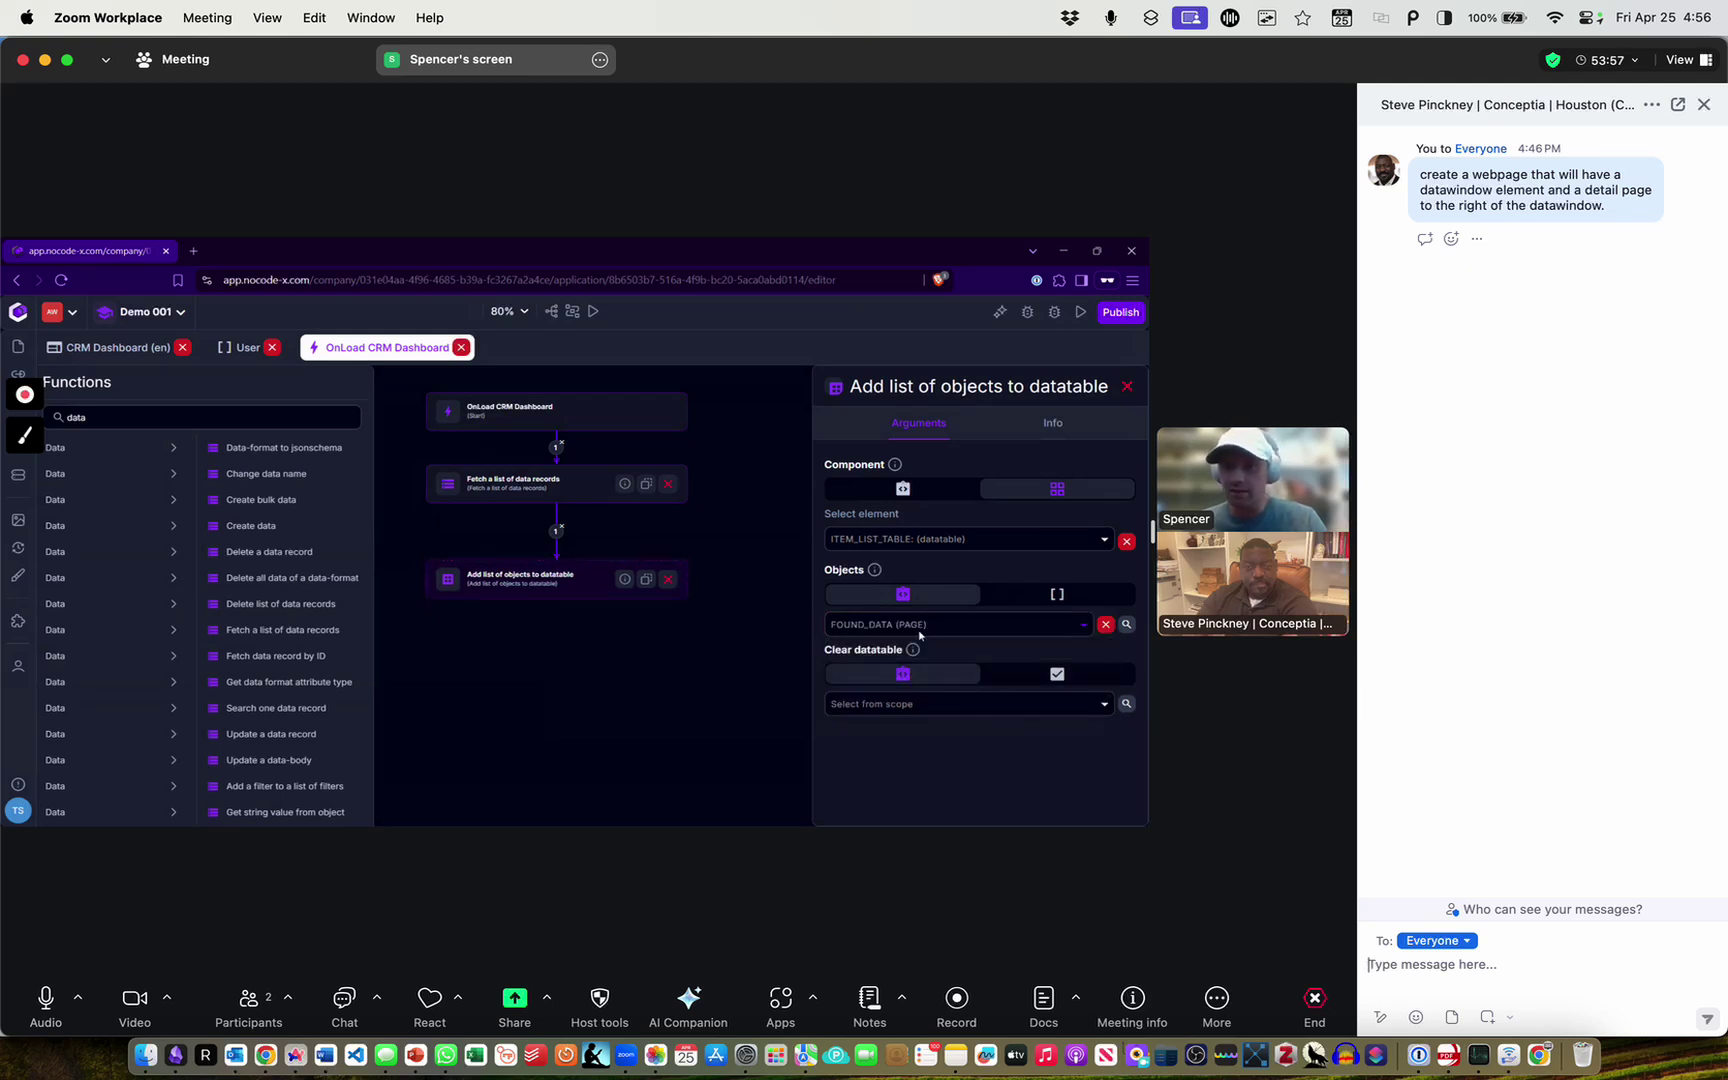
{"action": "left_click", "coordinate": [504, 488]}
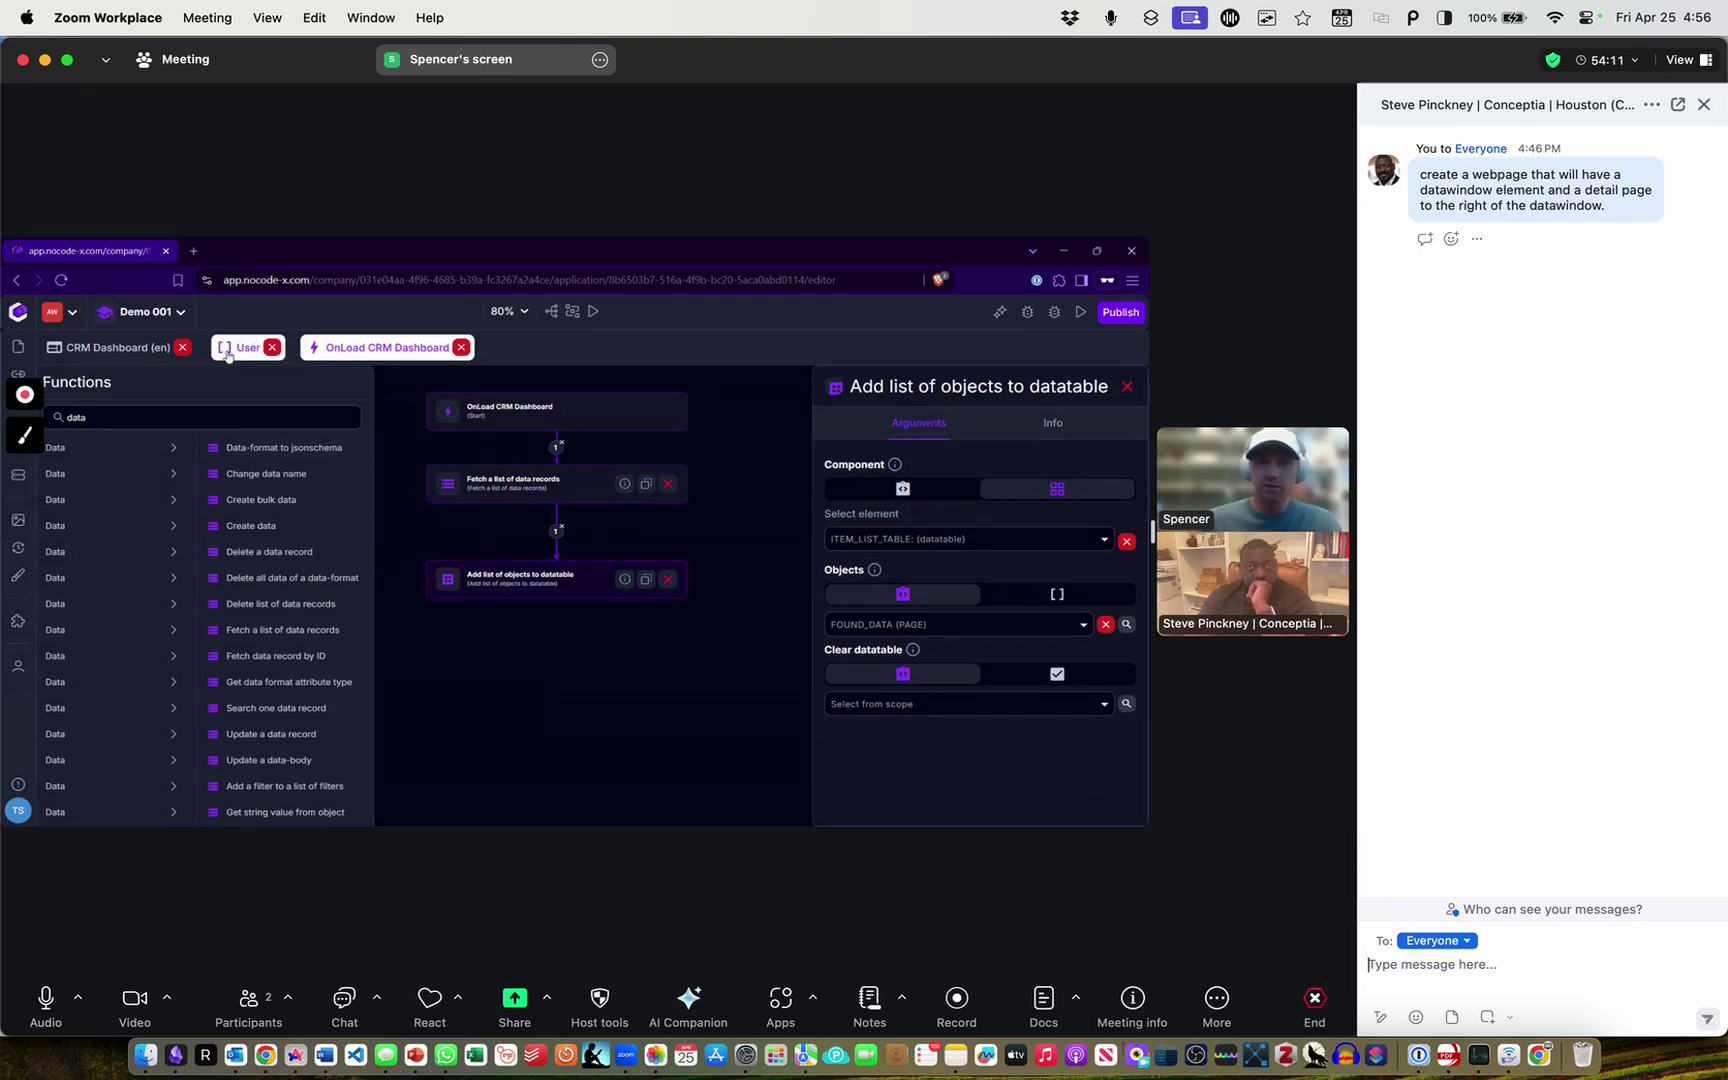
Turn off the authentication requirement for the CRM Dashboard page
{"action": "left_click", "coordinate": [118, 347]}
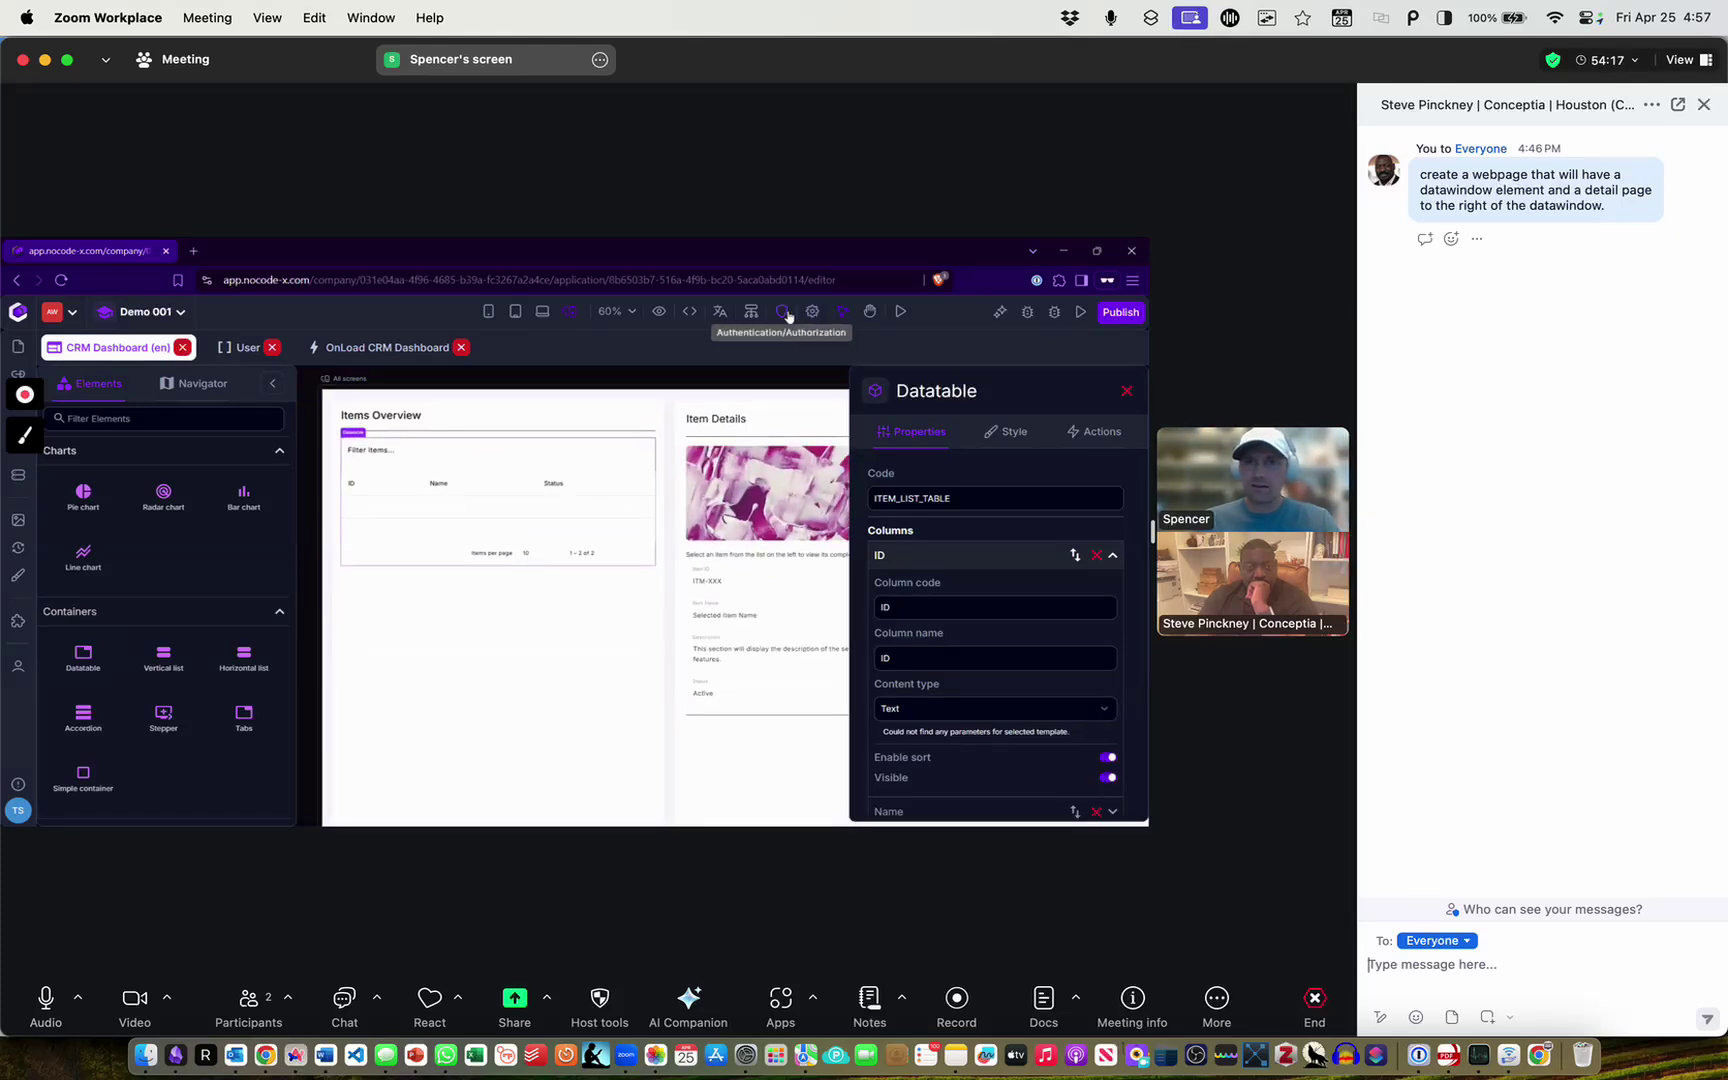
{"action": "left_click", "coordinate": [782, 311]}
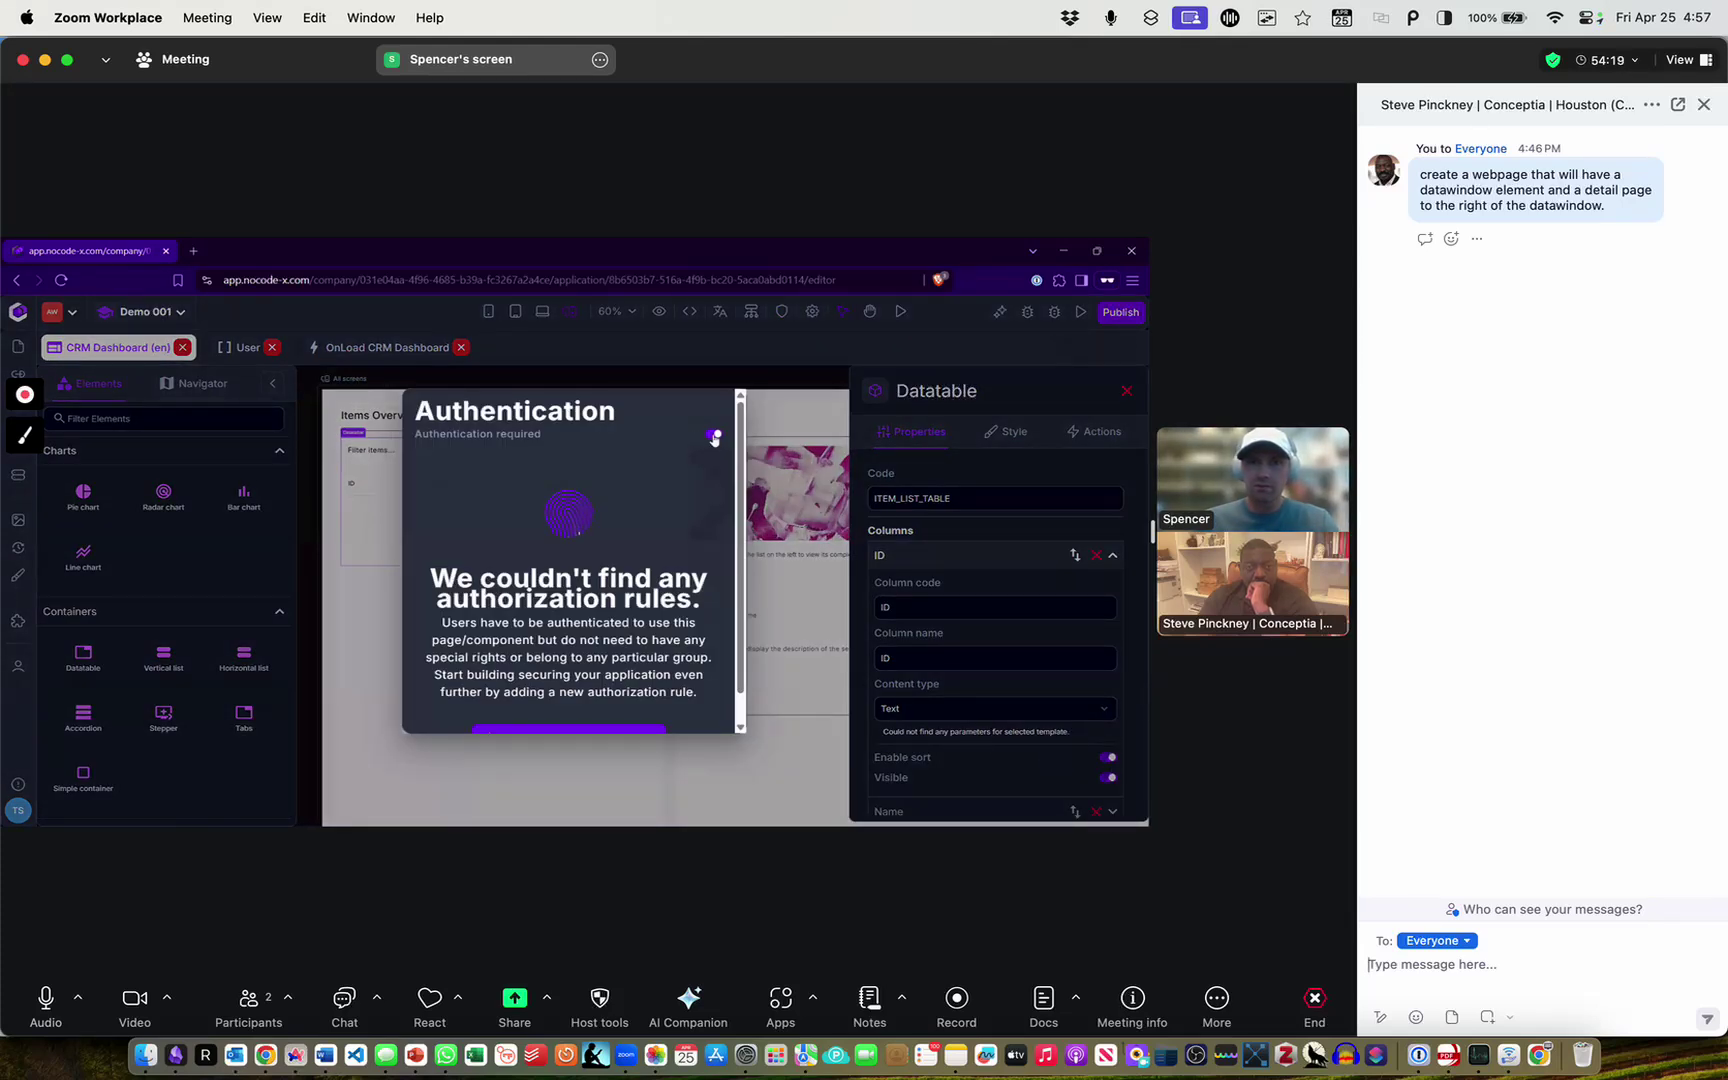
{"action": "left_click", "coordinate": [715, 434]}
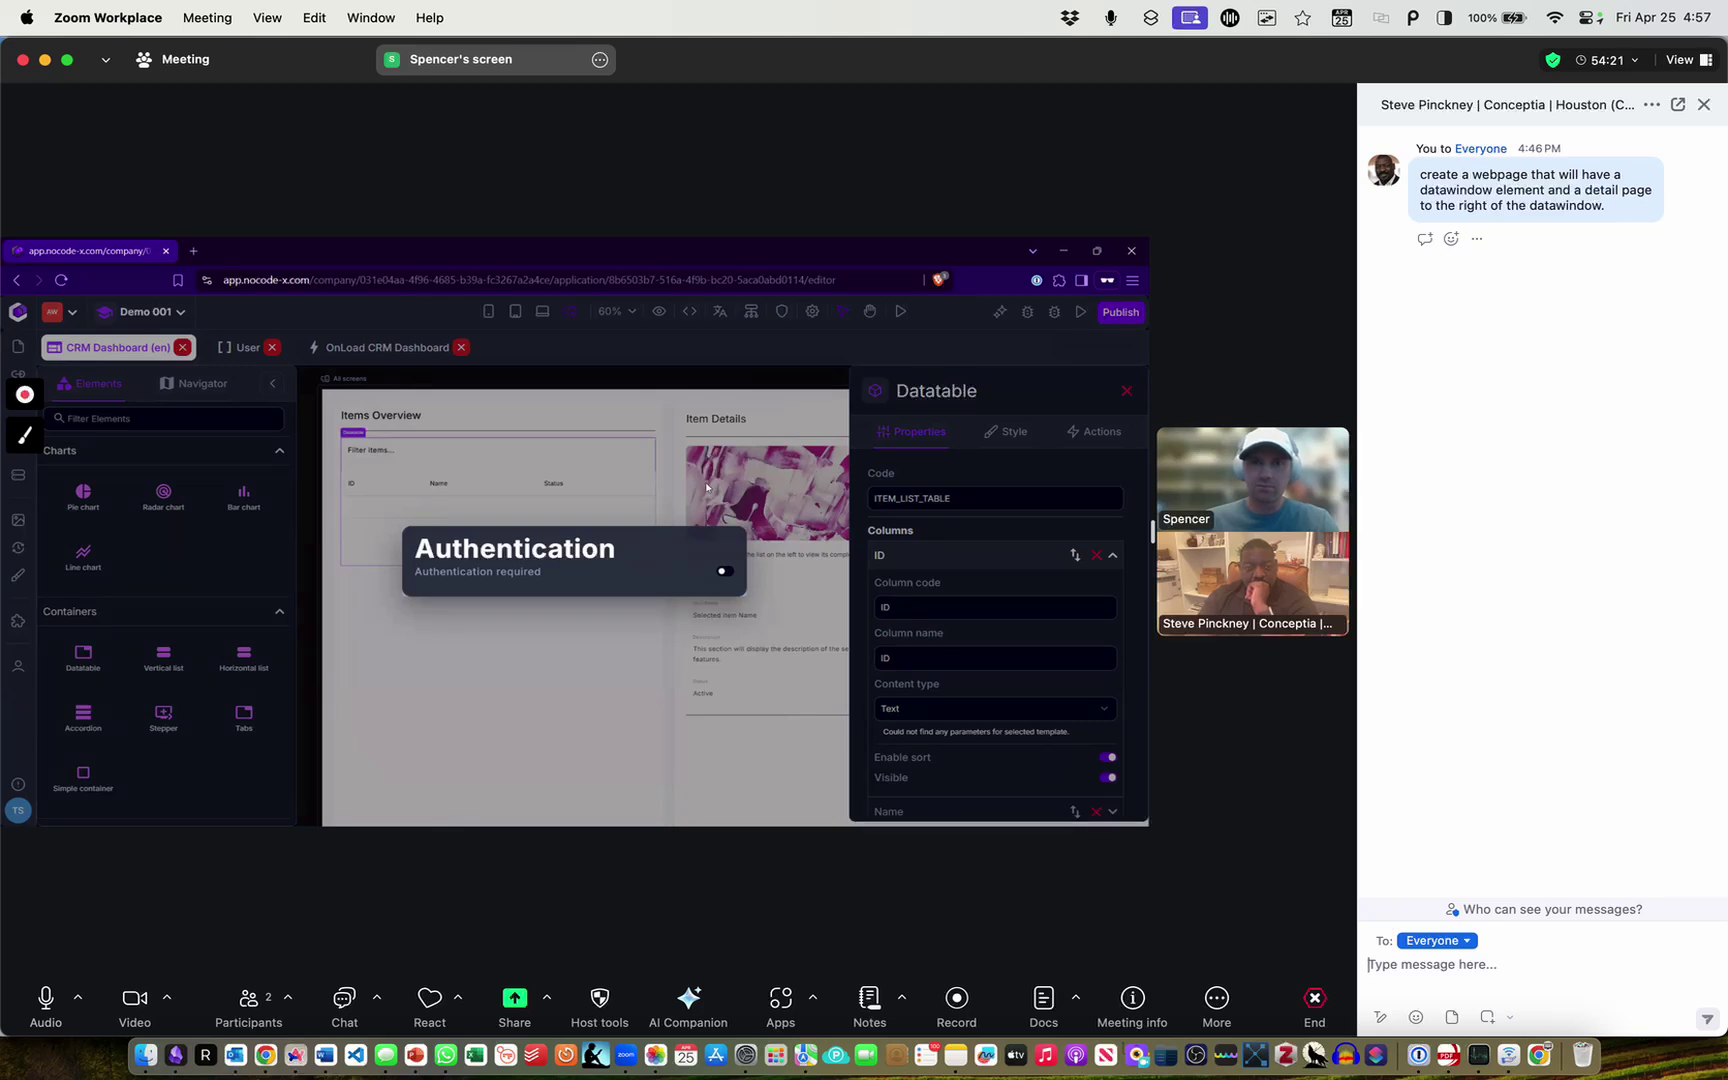
{"action": "left_click", "coordinate": [775, 382]}
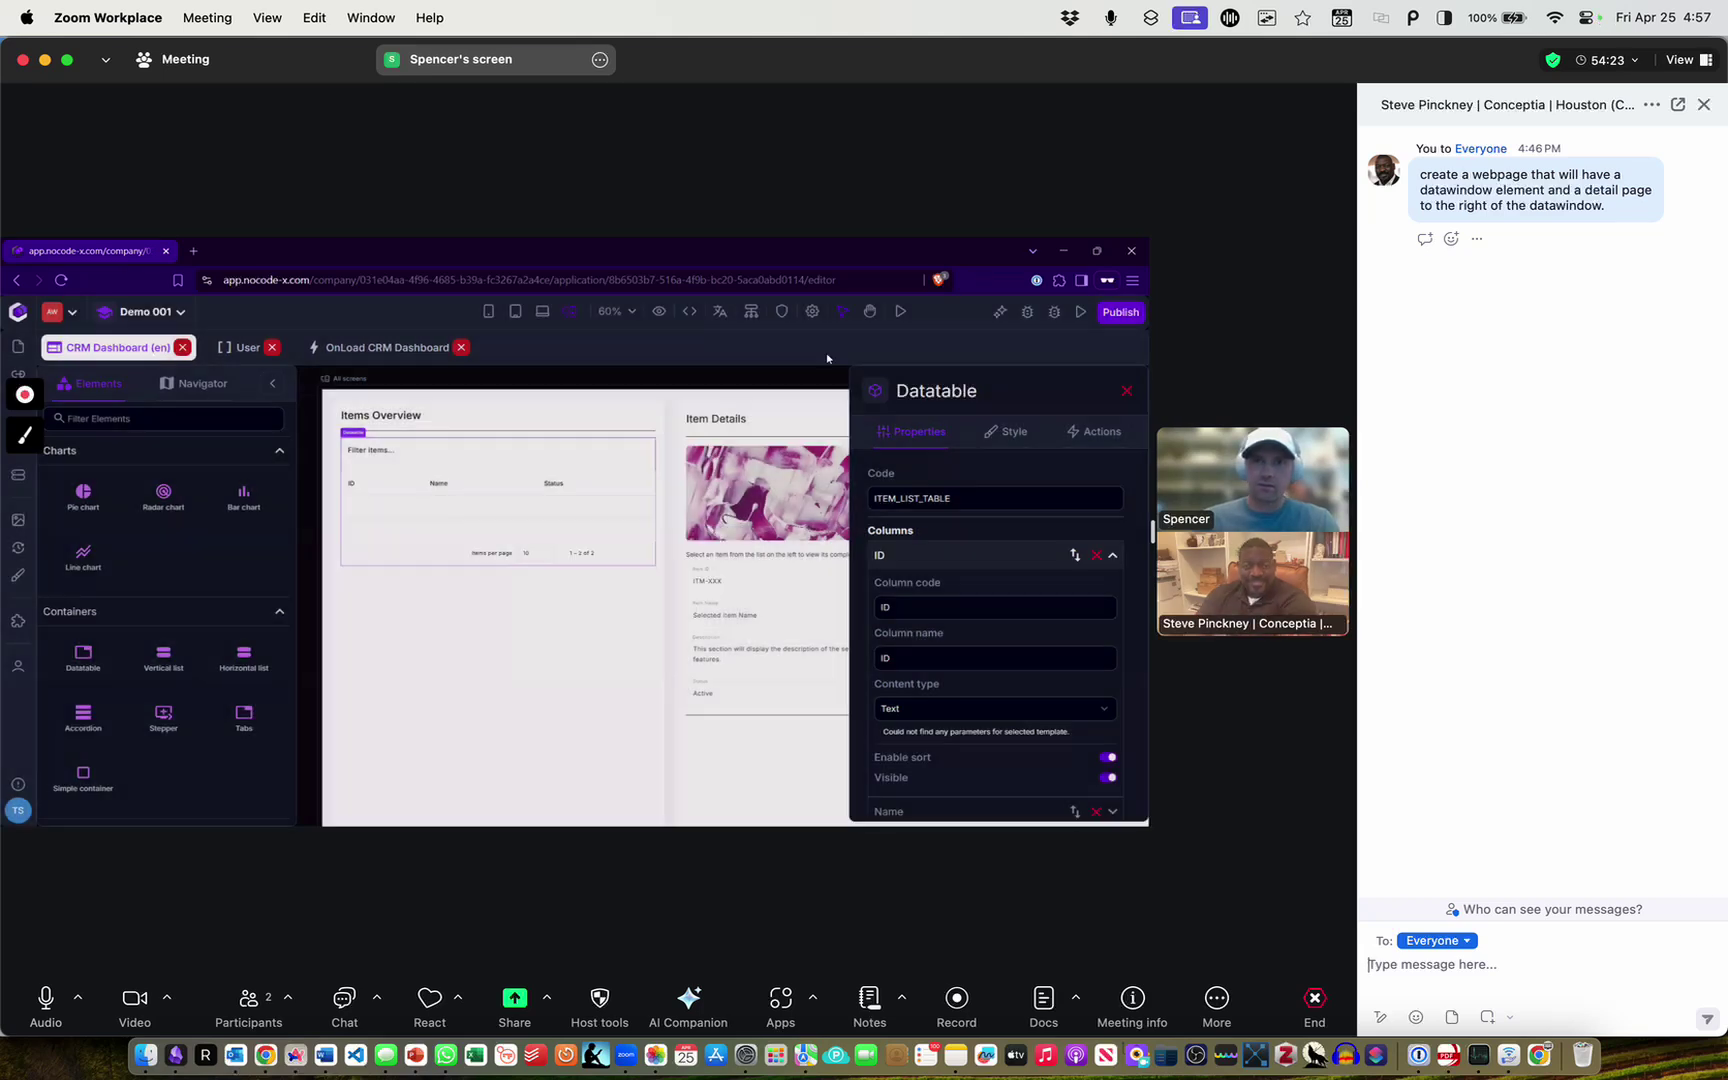
Preview the CRM Dashboard page, then return to the editor and collapse the datatable's ID column settings
{"action": "left_click", "coordinate": [902, 313]}
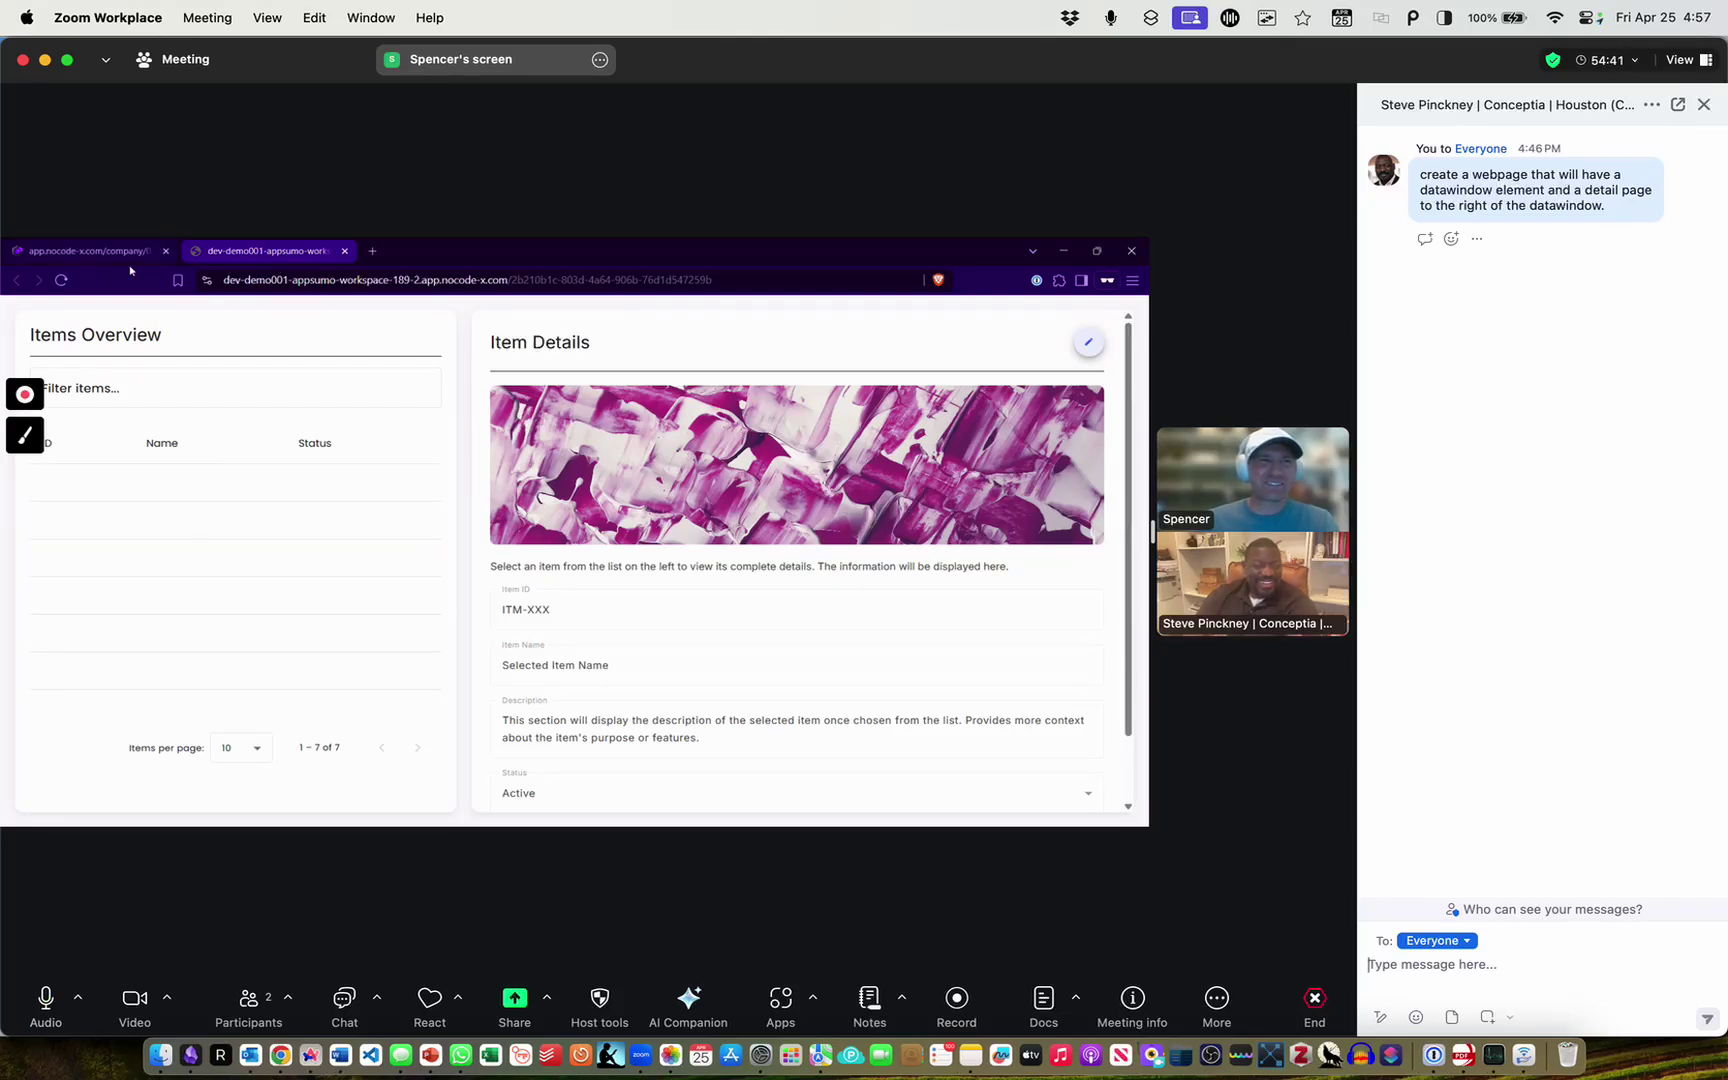
{"action": "left_click", "coordinate": [95, 251]}
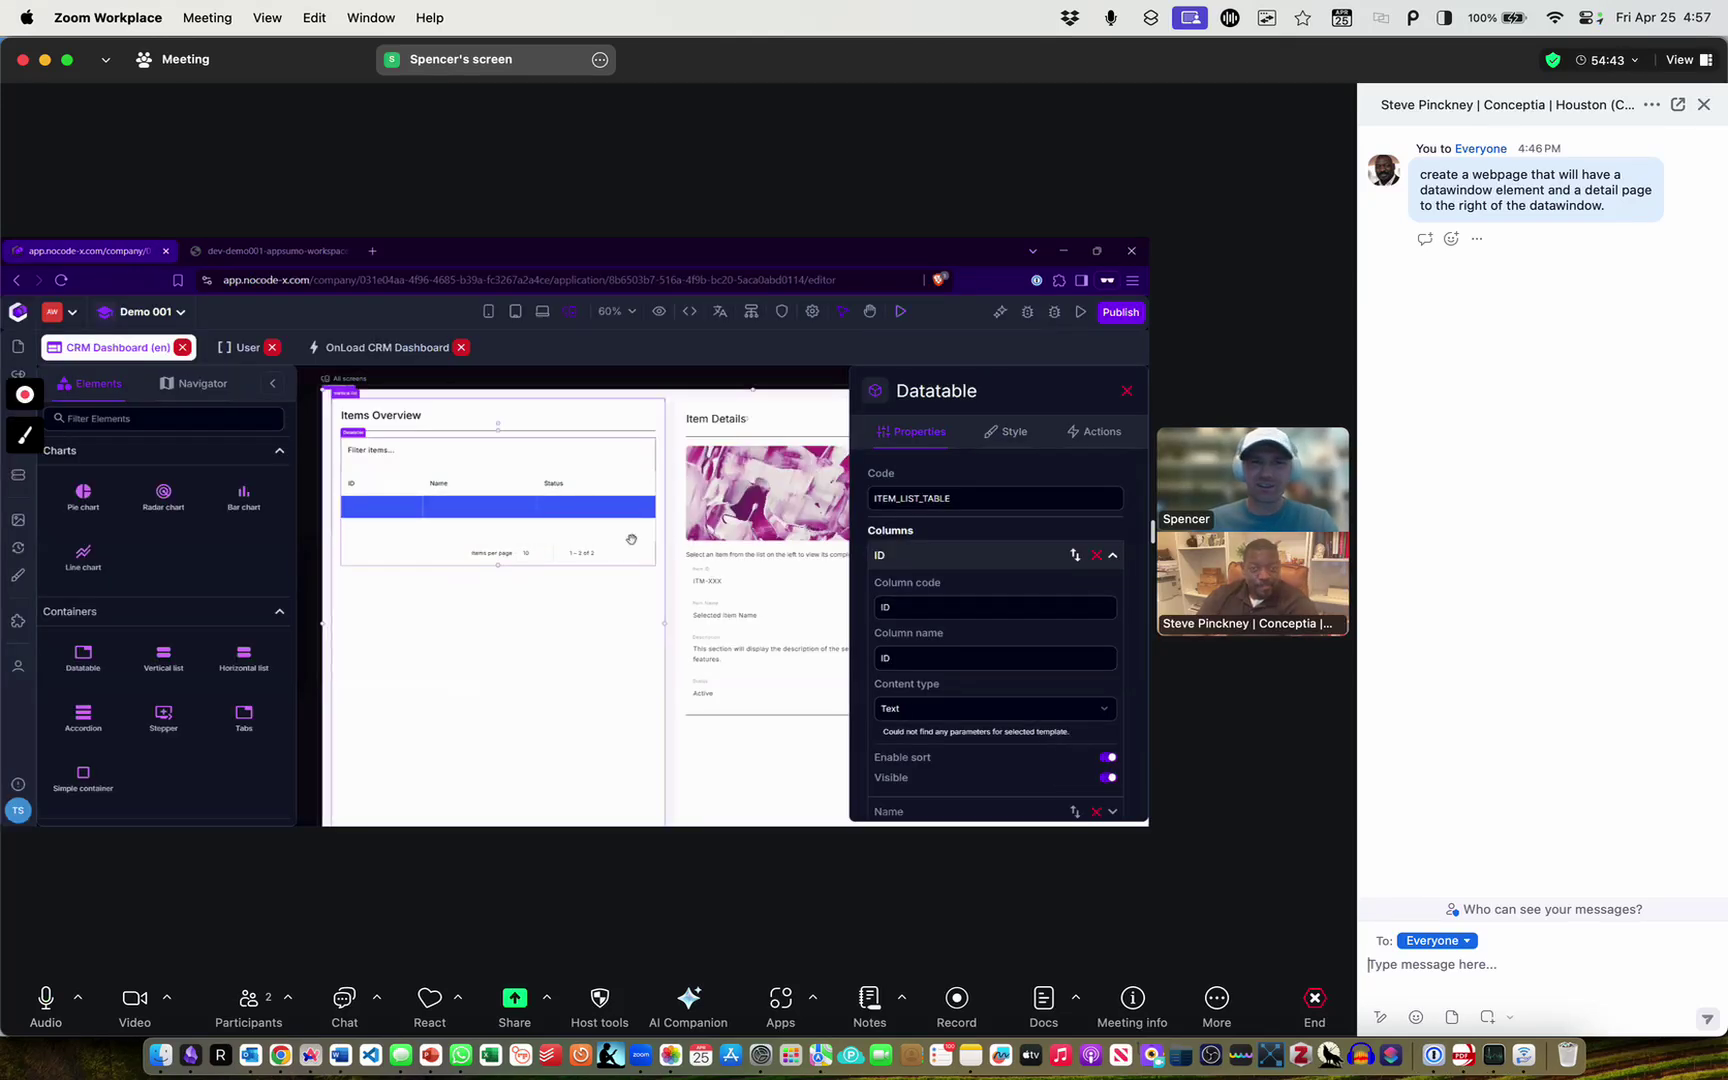
{"action": "left_click", "coordinate": [985, 566]}
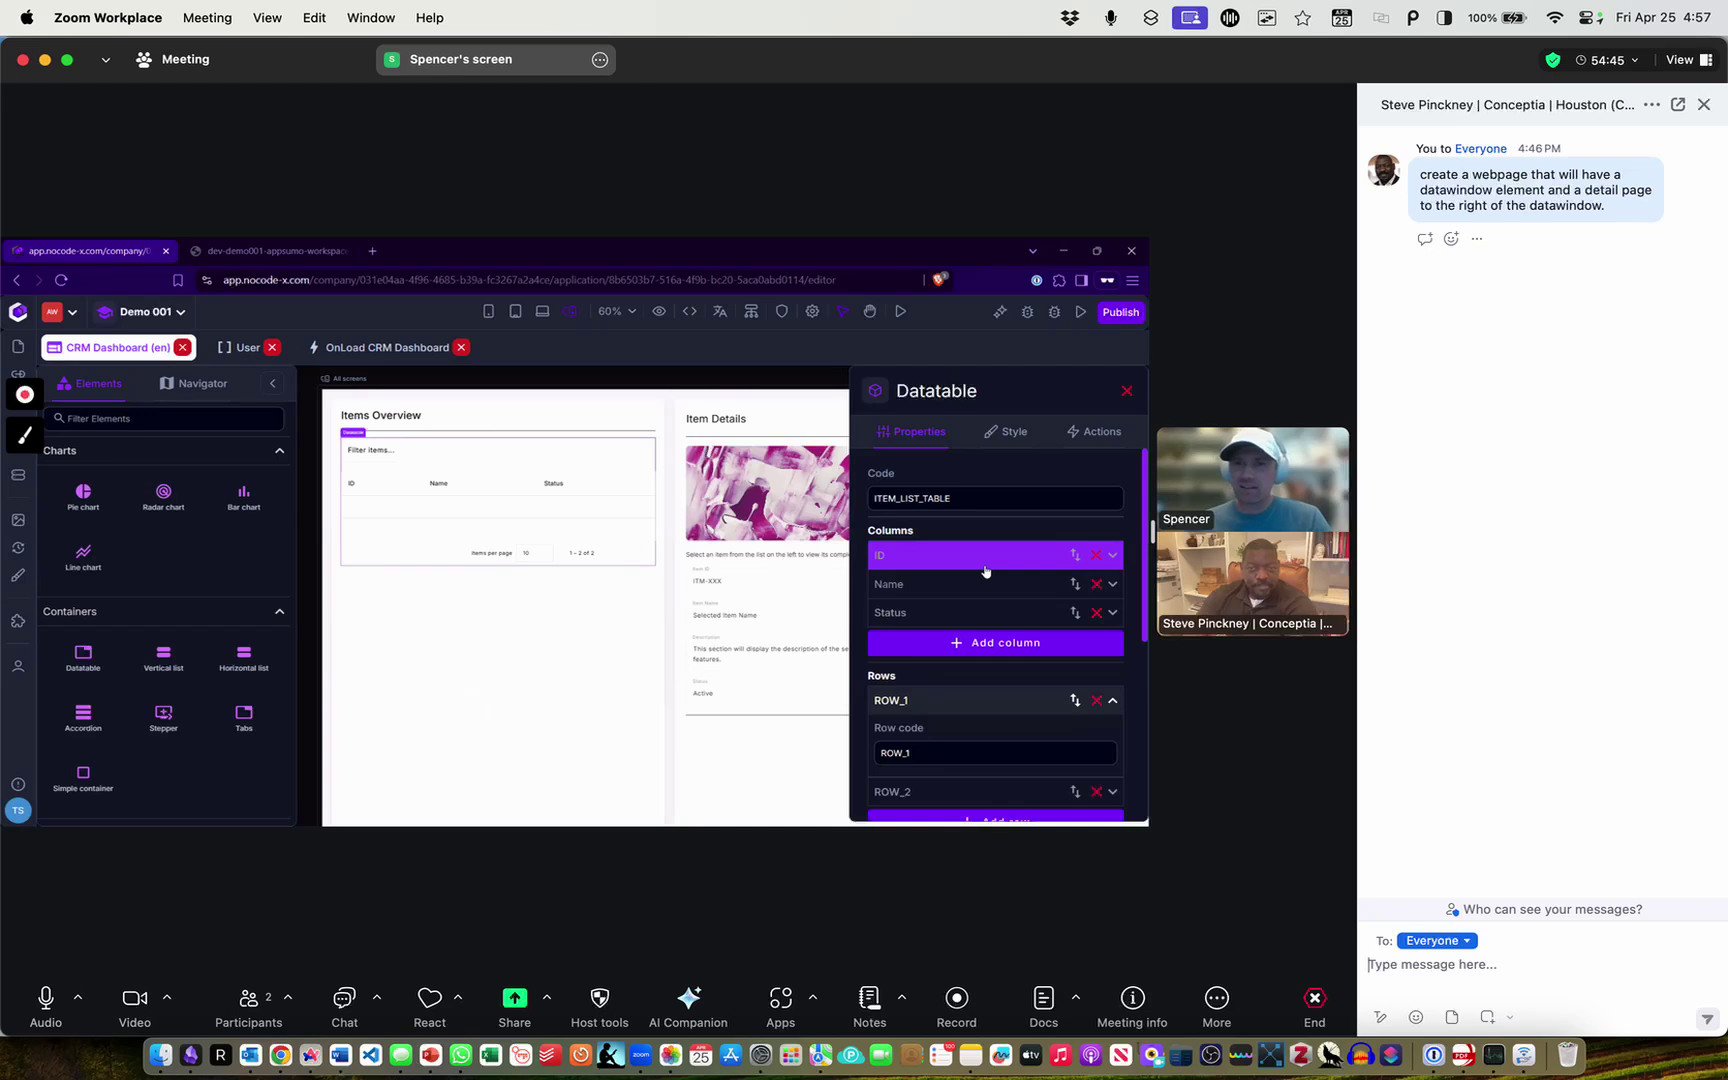
Remove both predefined rows, ROW_2 and ROW_1, from the ITEM_LIST_TABLE datatable
{"action": "scroll", "coordinate": [995, 609], "scroll_direction": "down", "scroll_amount": 5}
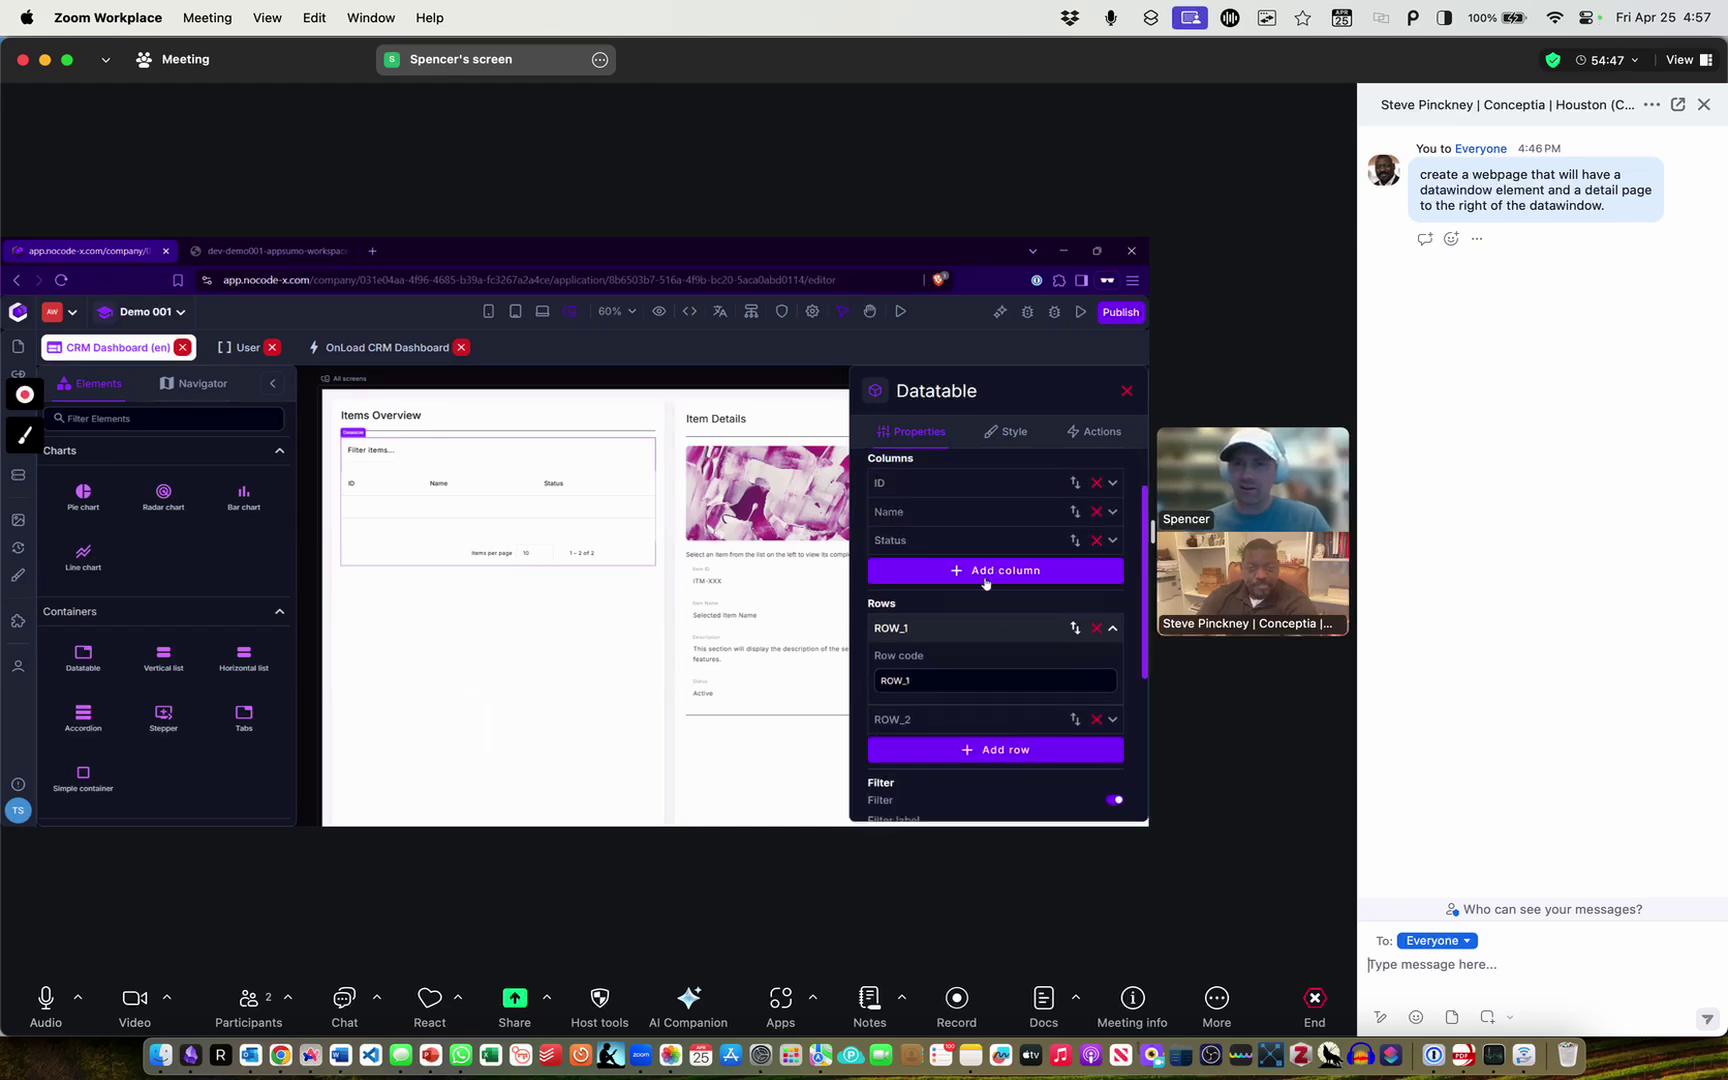
{"action": "scroll", "coordinate": [972, 646], "scroll_direction": "up", "scroll_amount": 3}
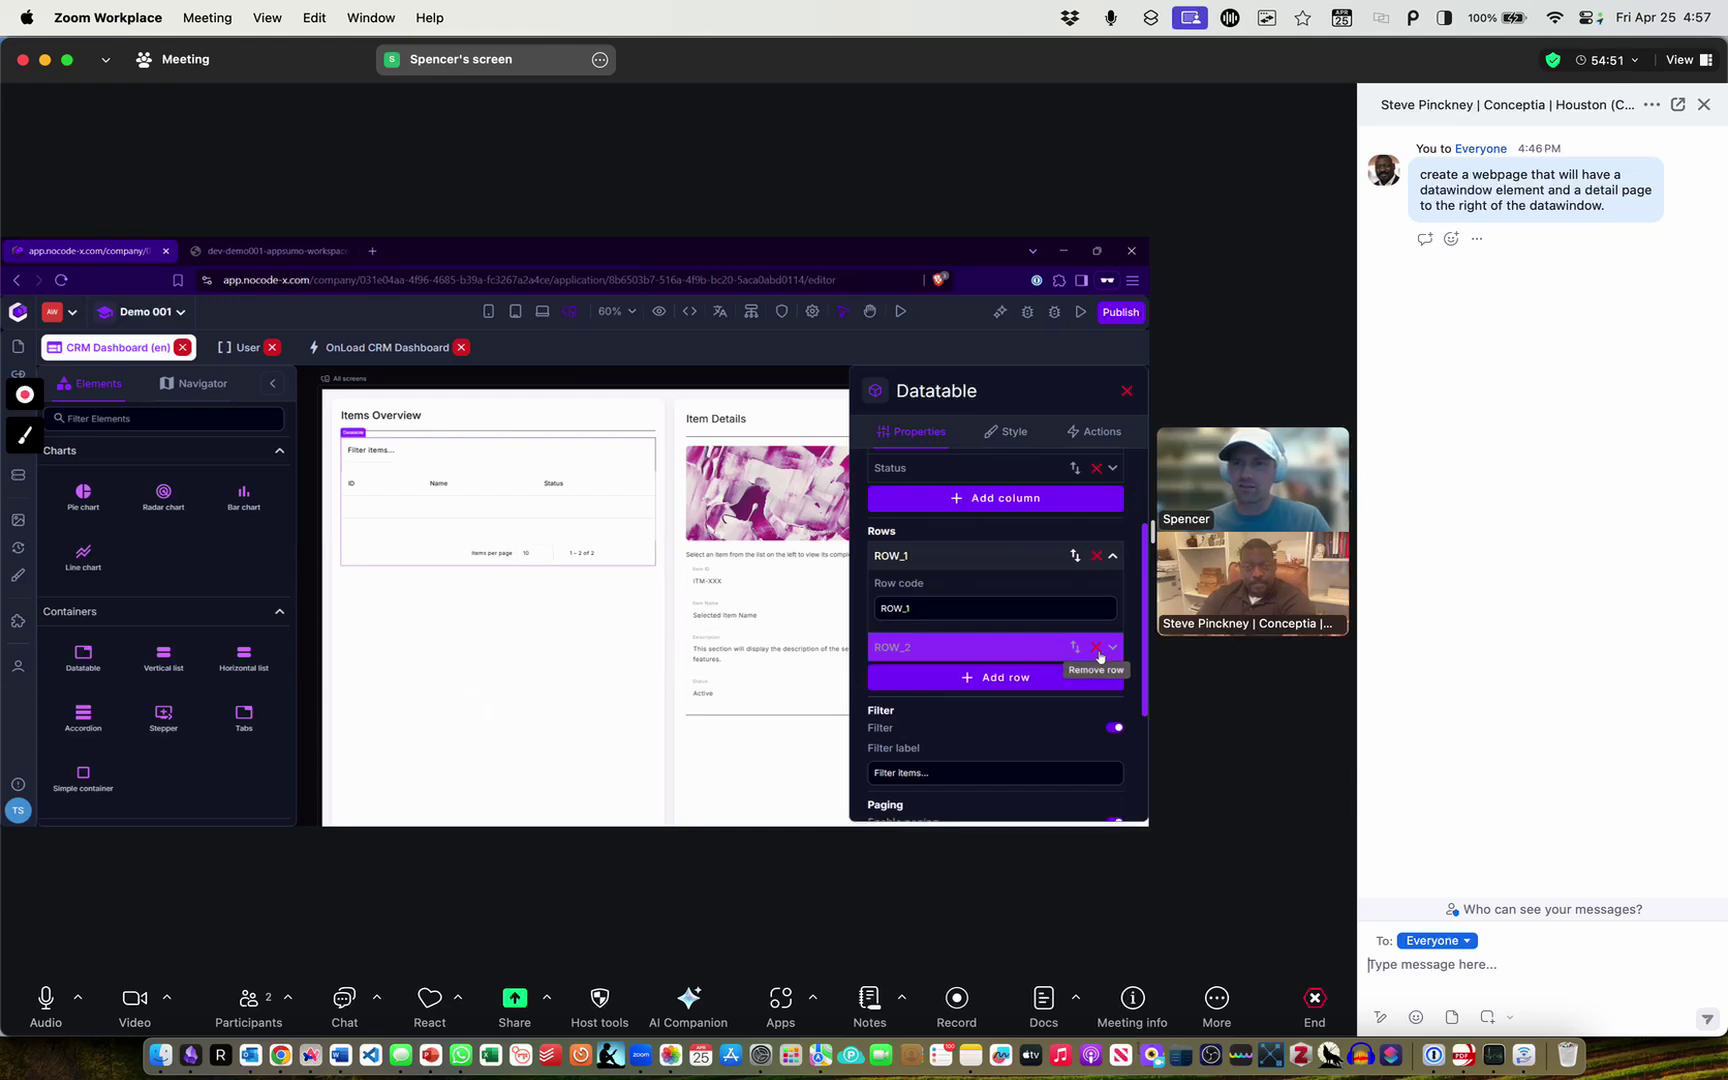
{"action": "left_click", "coordinate": [1099, 650]}
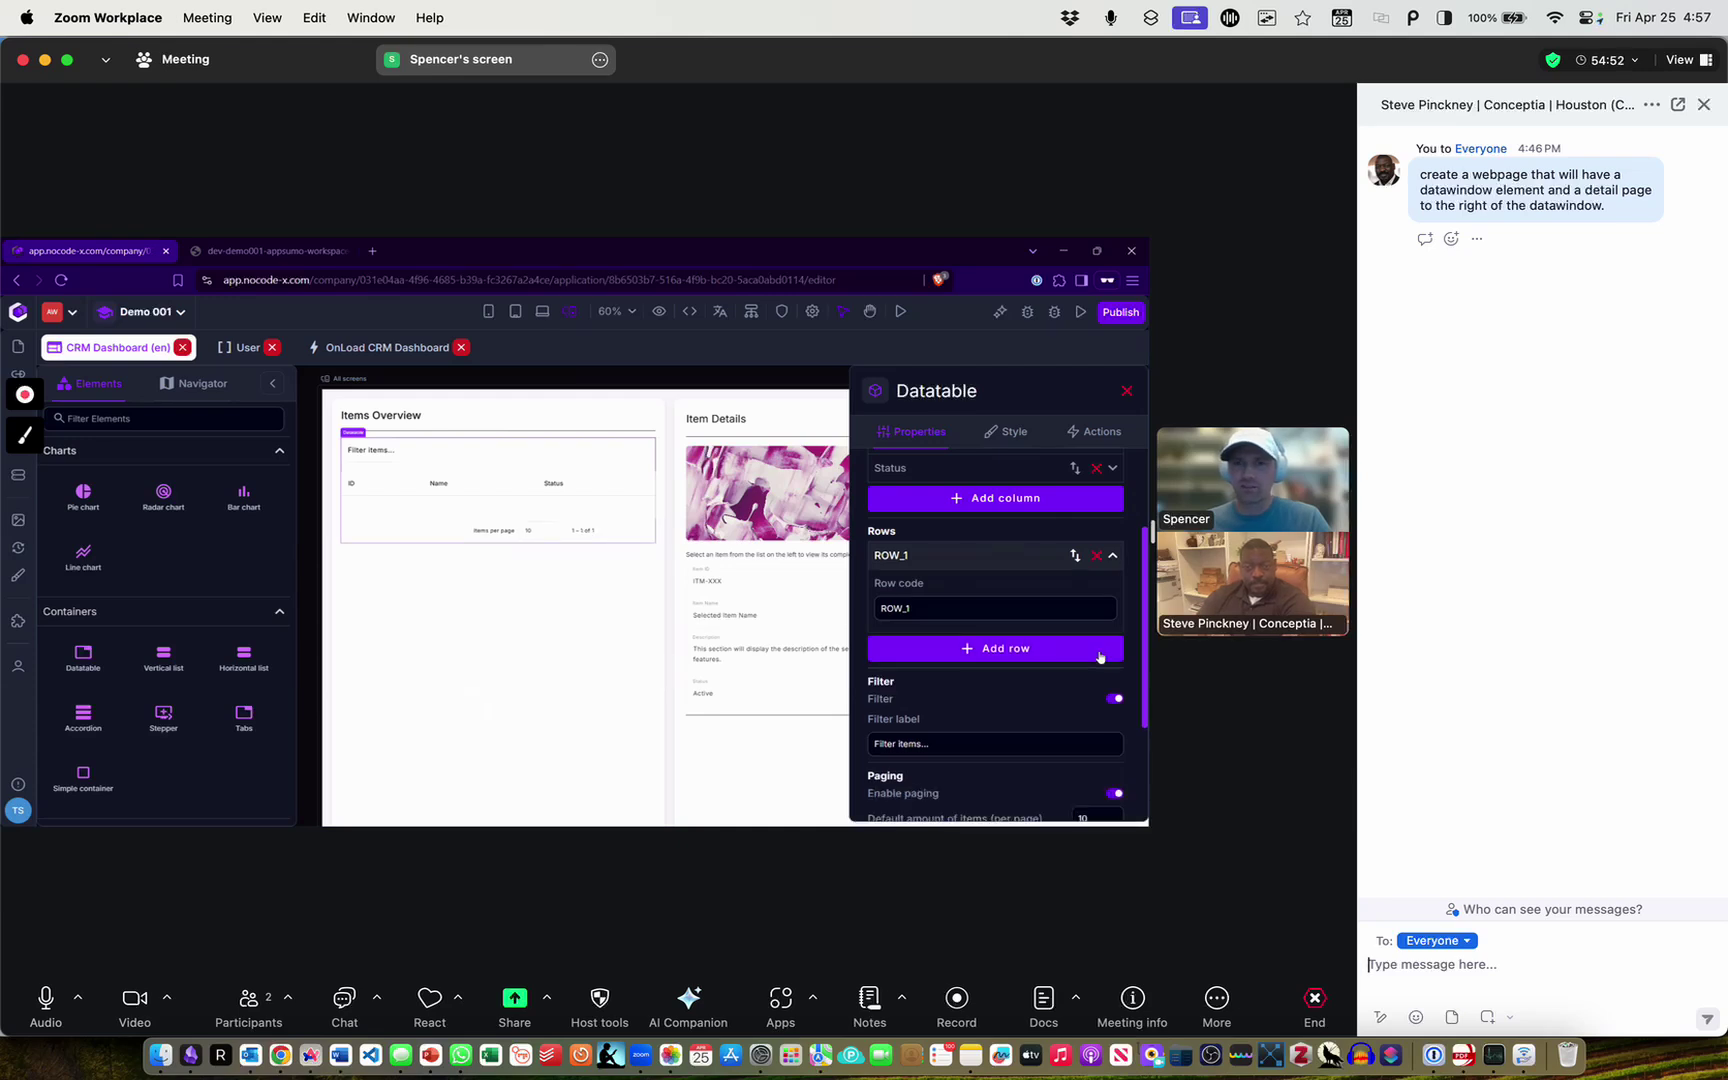
{"action": "left_click", "coordinate": [1104, 556]}
Remove the Status, Name and ID columns from the ITEM_LIST_TABLE datatable
{"action": "scroll", "coordinate": [1106, 590], "scroll_direction": "up", "scroll_amount": 3}
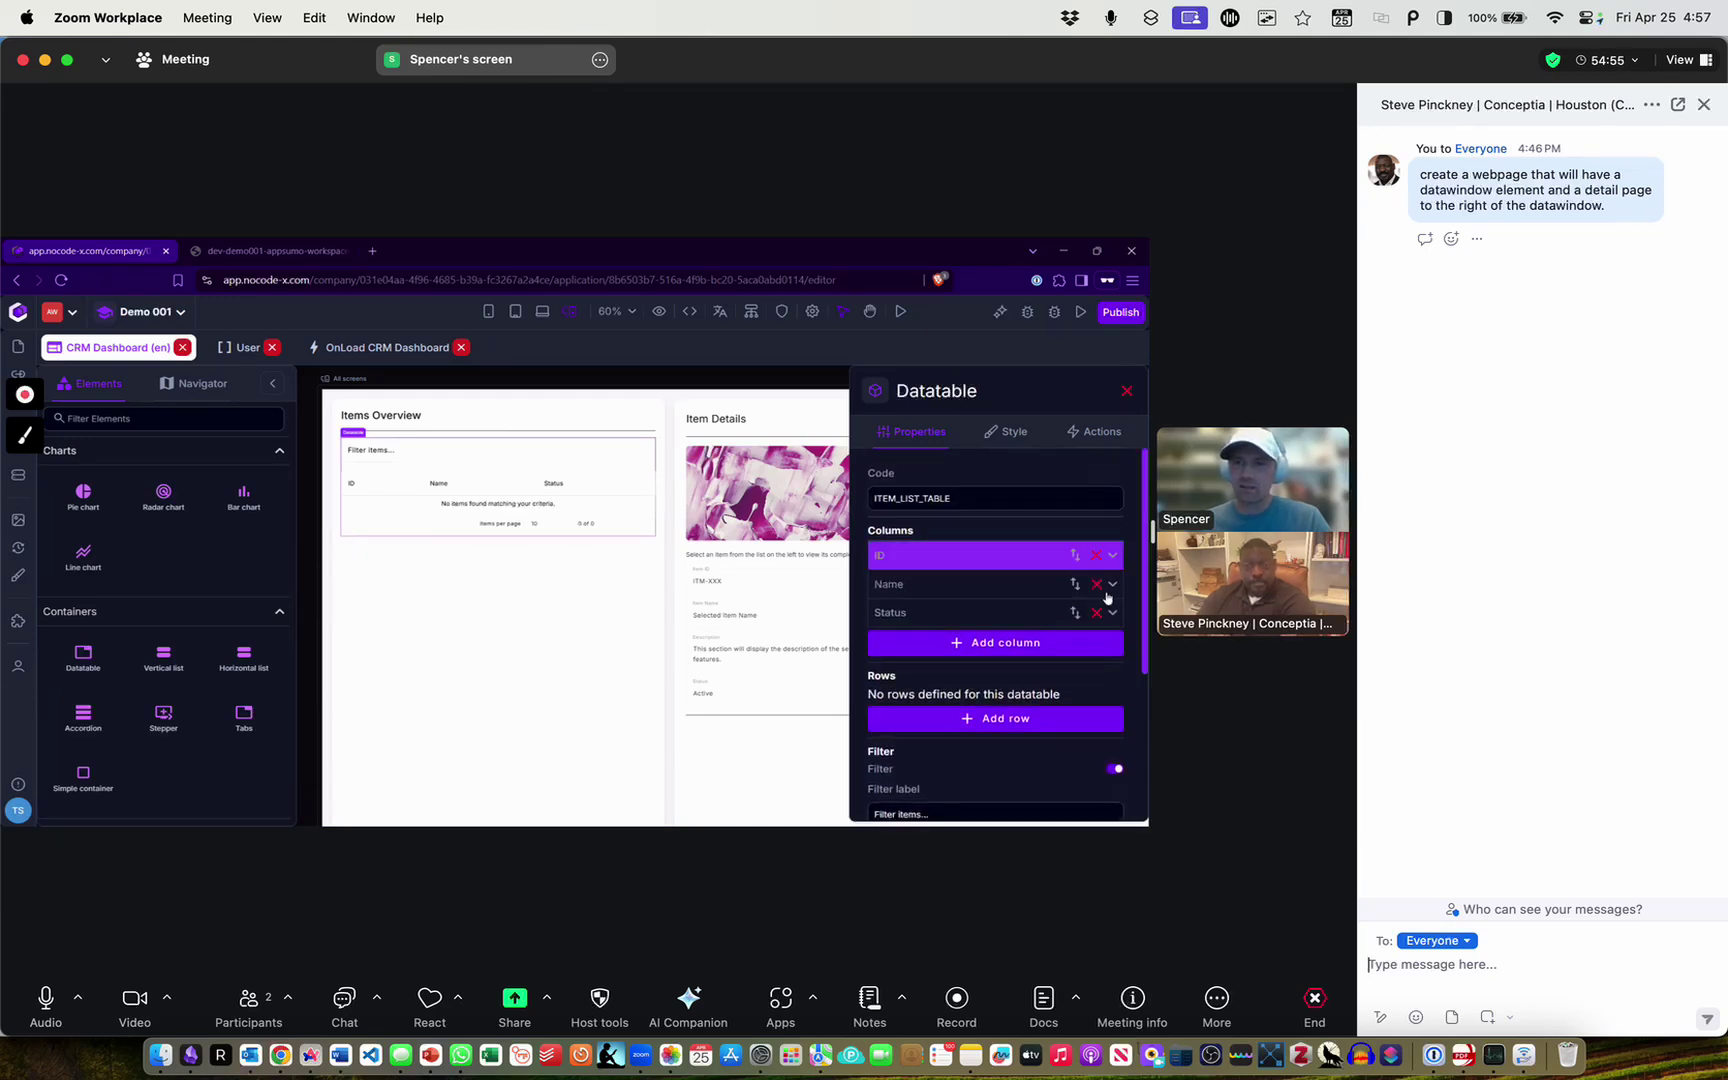
{"action": "left_click", "coordinate": [1098, 613]}
{"action": "left_click", "coordinate": [1099, 588]}
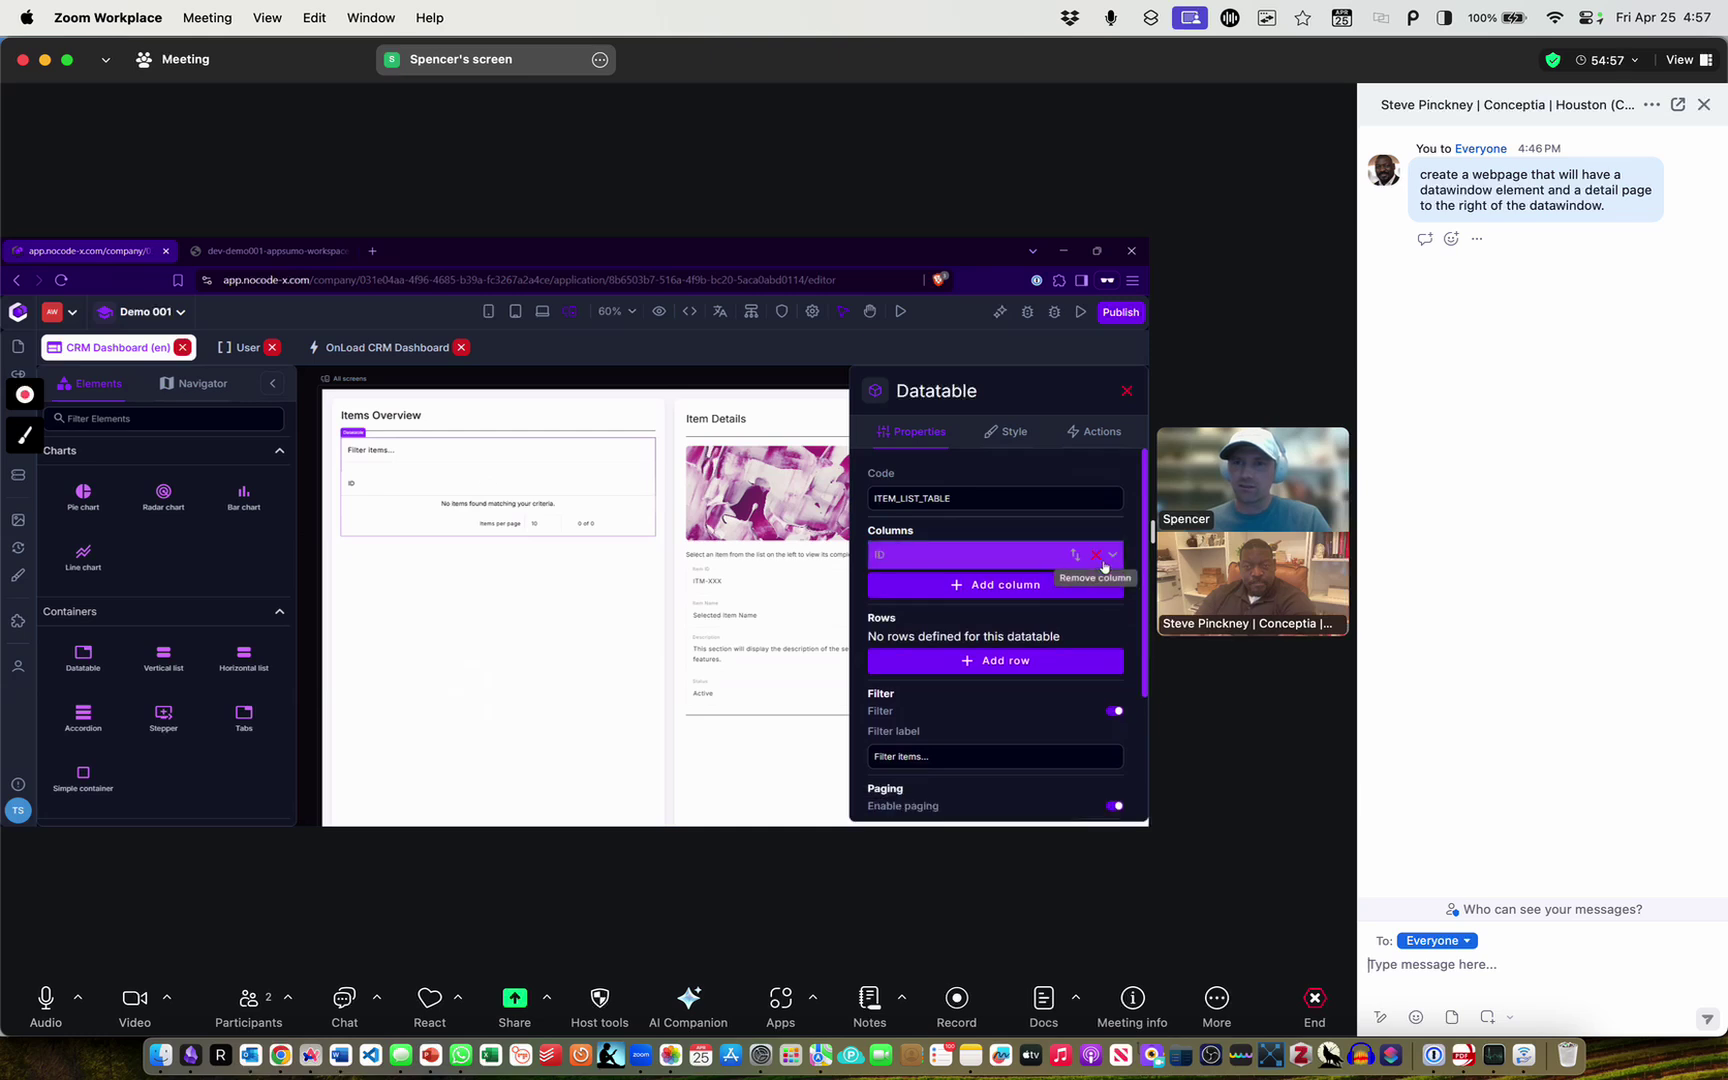
{"action": "left_click", "coordinate": [1099, 558]}
{"action": "scroll", "coordinate": [990, 640], "scroll_direction": "down", "scroll_amount": 3}
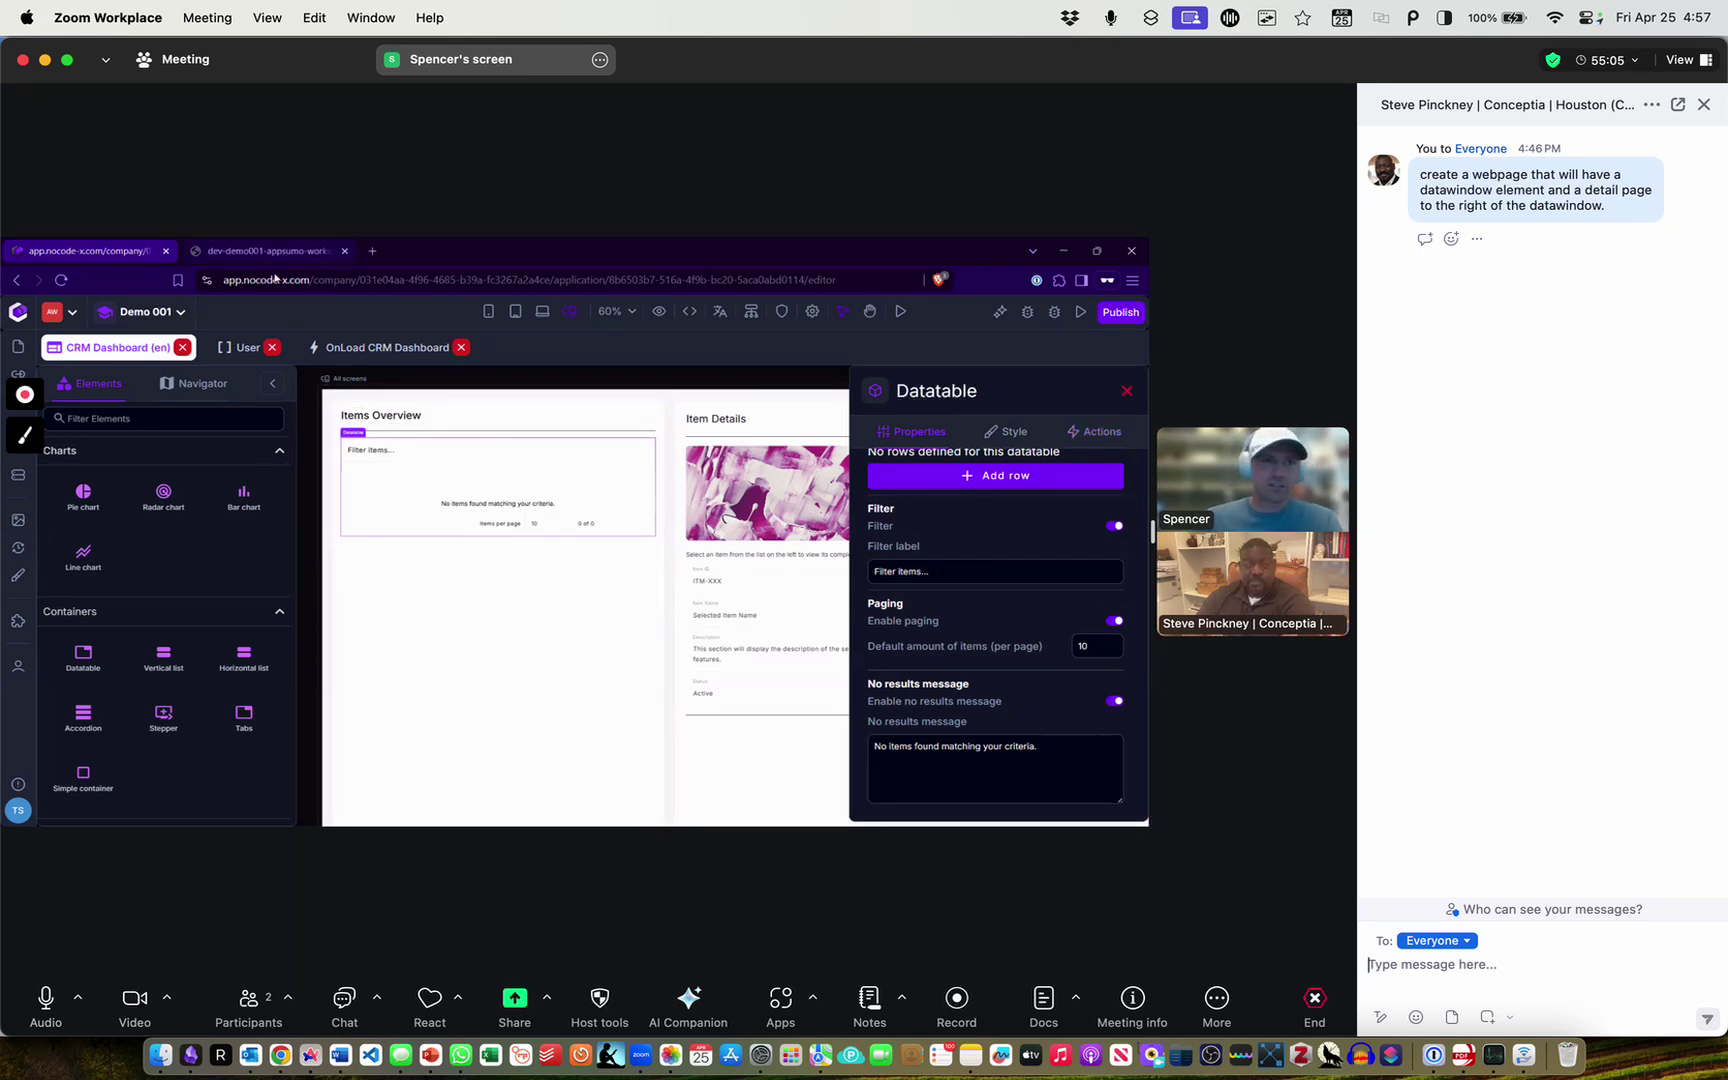
Reload the CRM Dashboard preview, step through the records in the Items Overview table, and return to the editor
{"action": "left_click", "coordinate": [265, 251]}
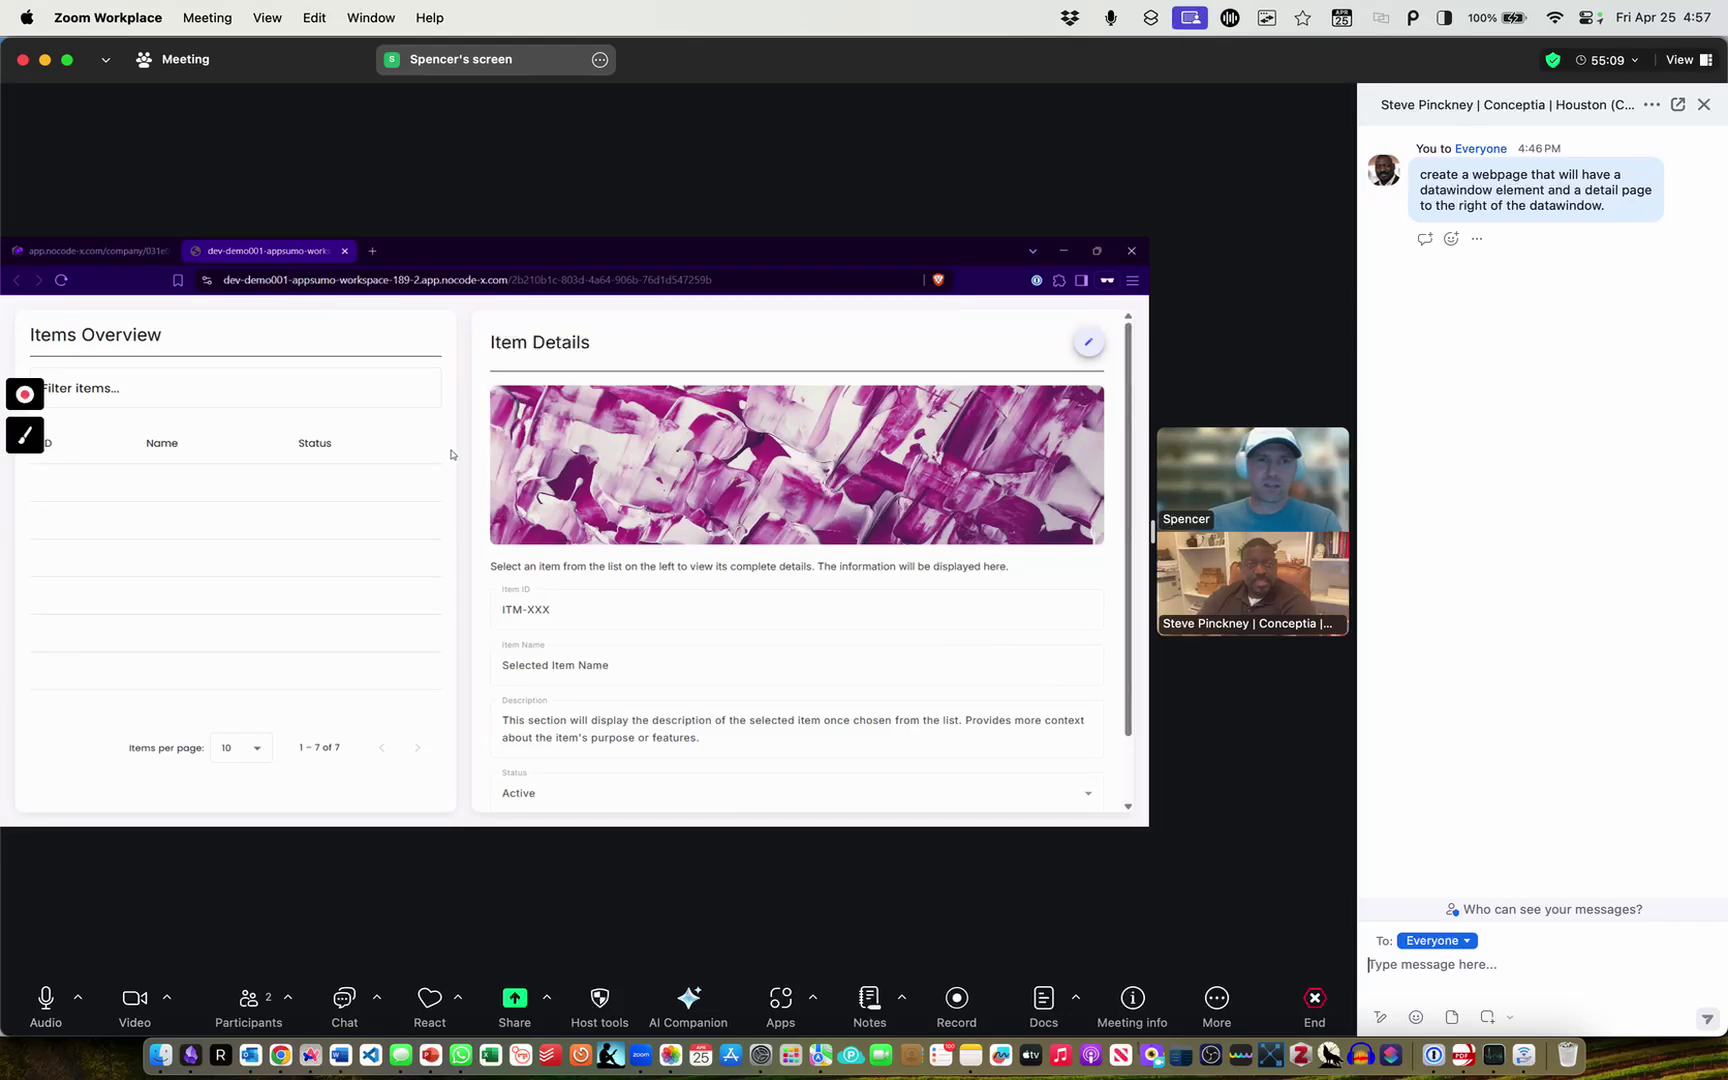
{"action": "key", "text": "ctrl+r"}
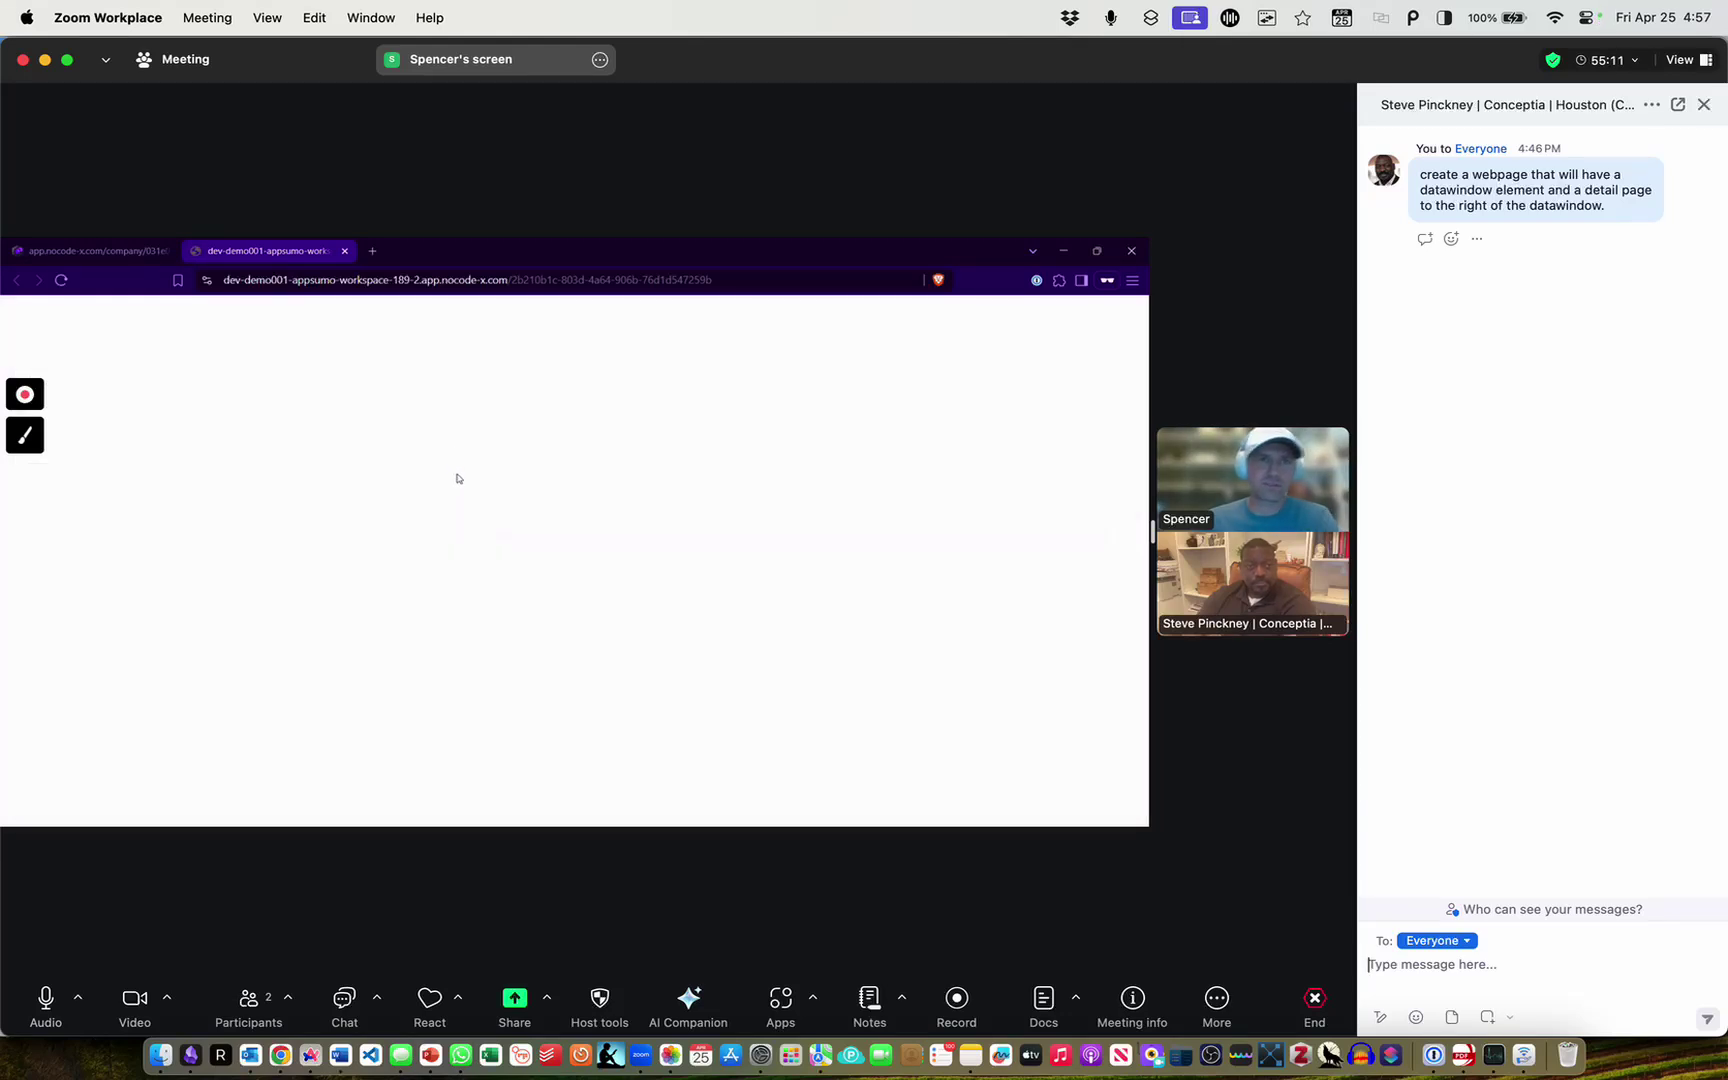
{"action": "left_click", "coordinate": [395, 518]}
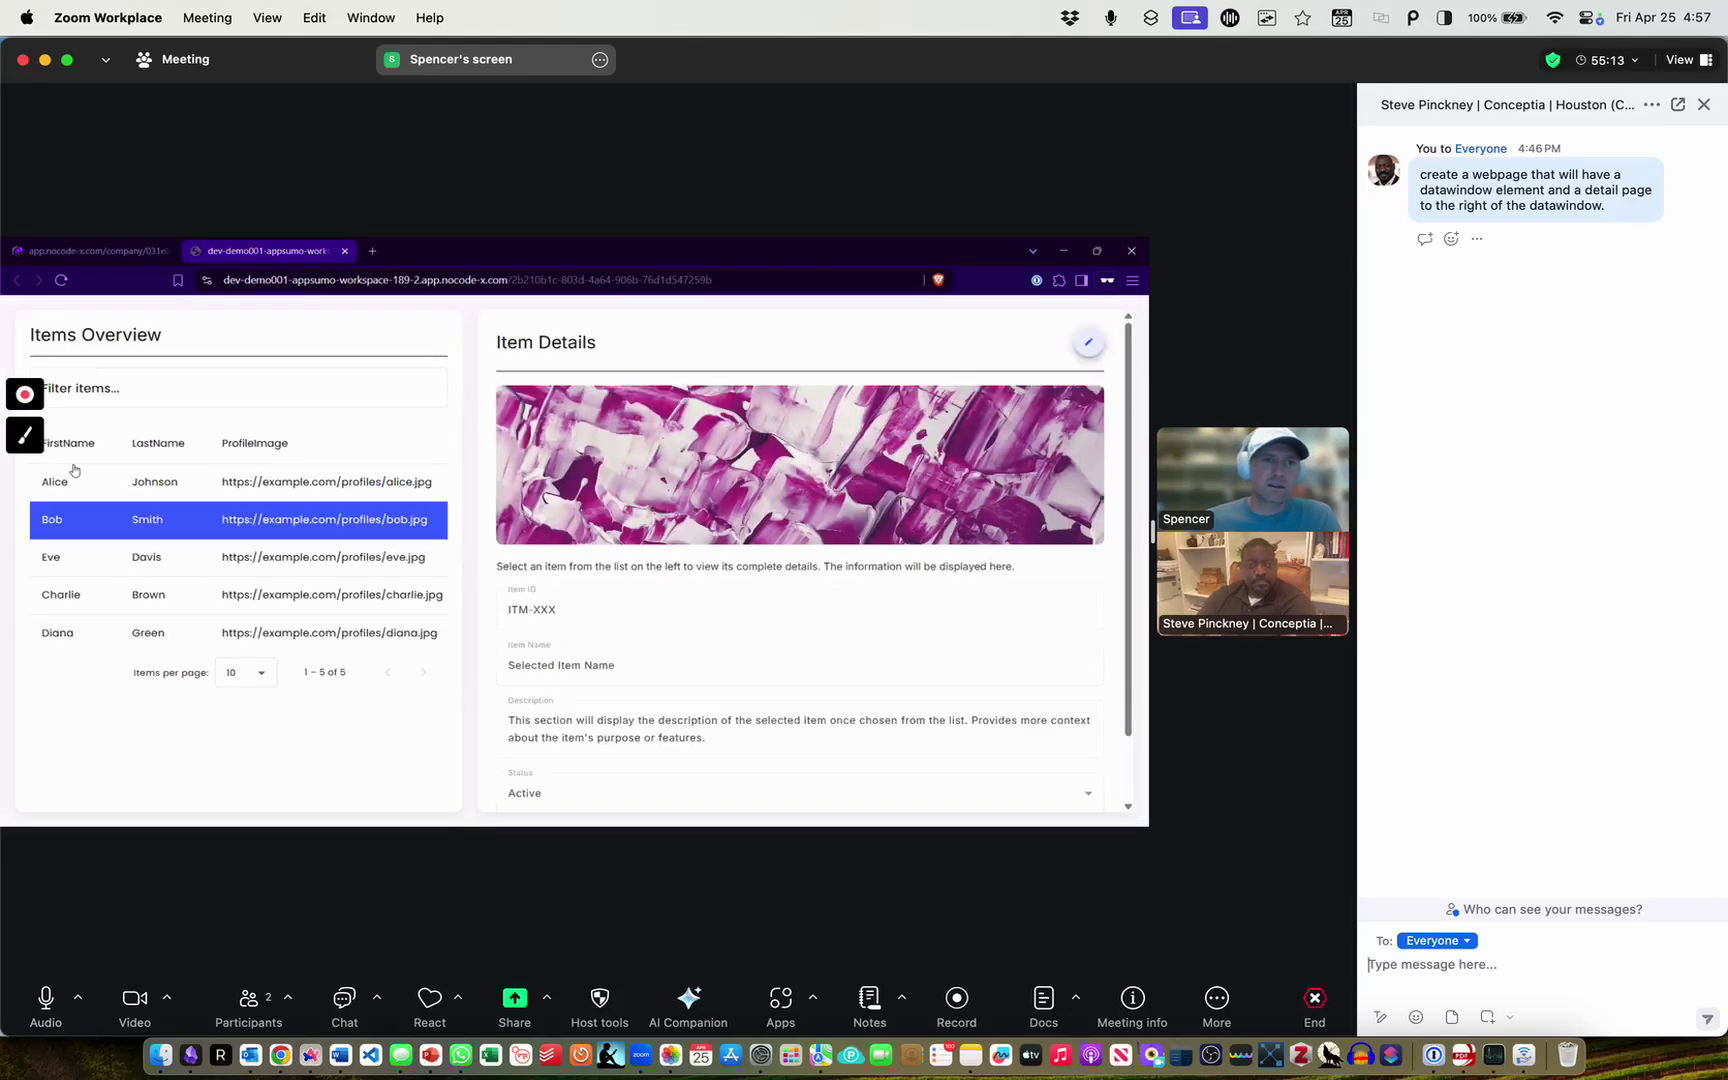
{"action": "key", "text": "Down"}
{"action": "key", "text": "Down"}
{"action": "key", "text": "Up"}
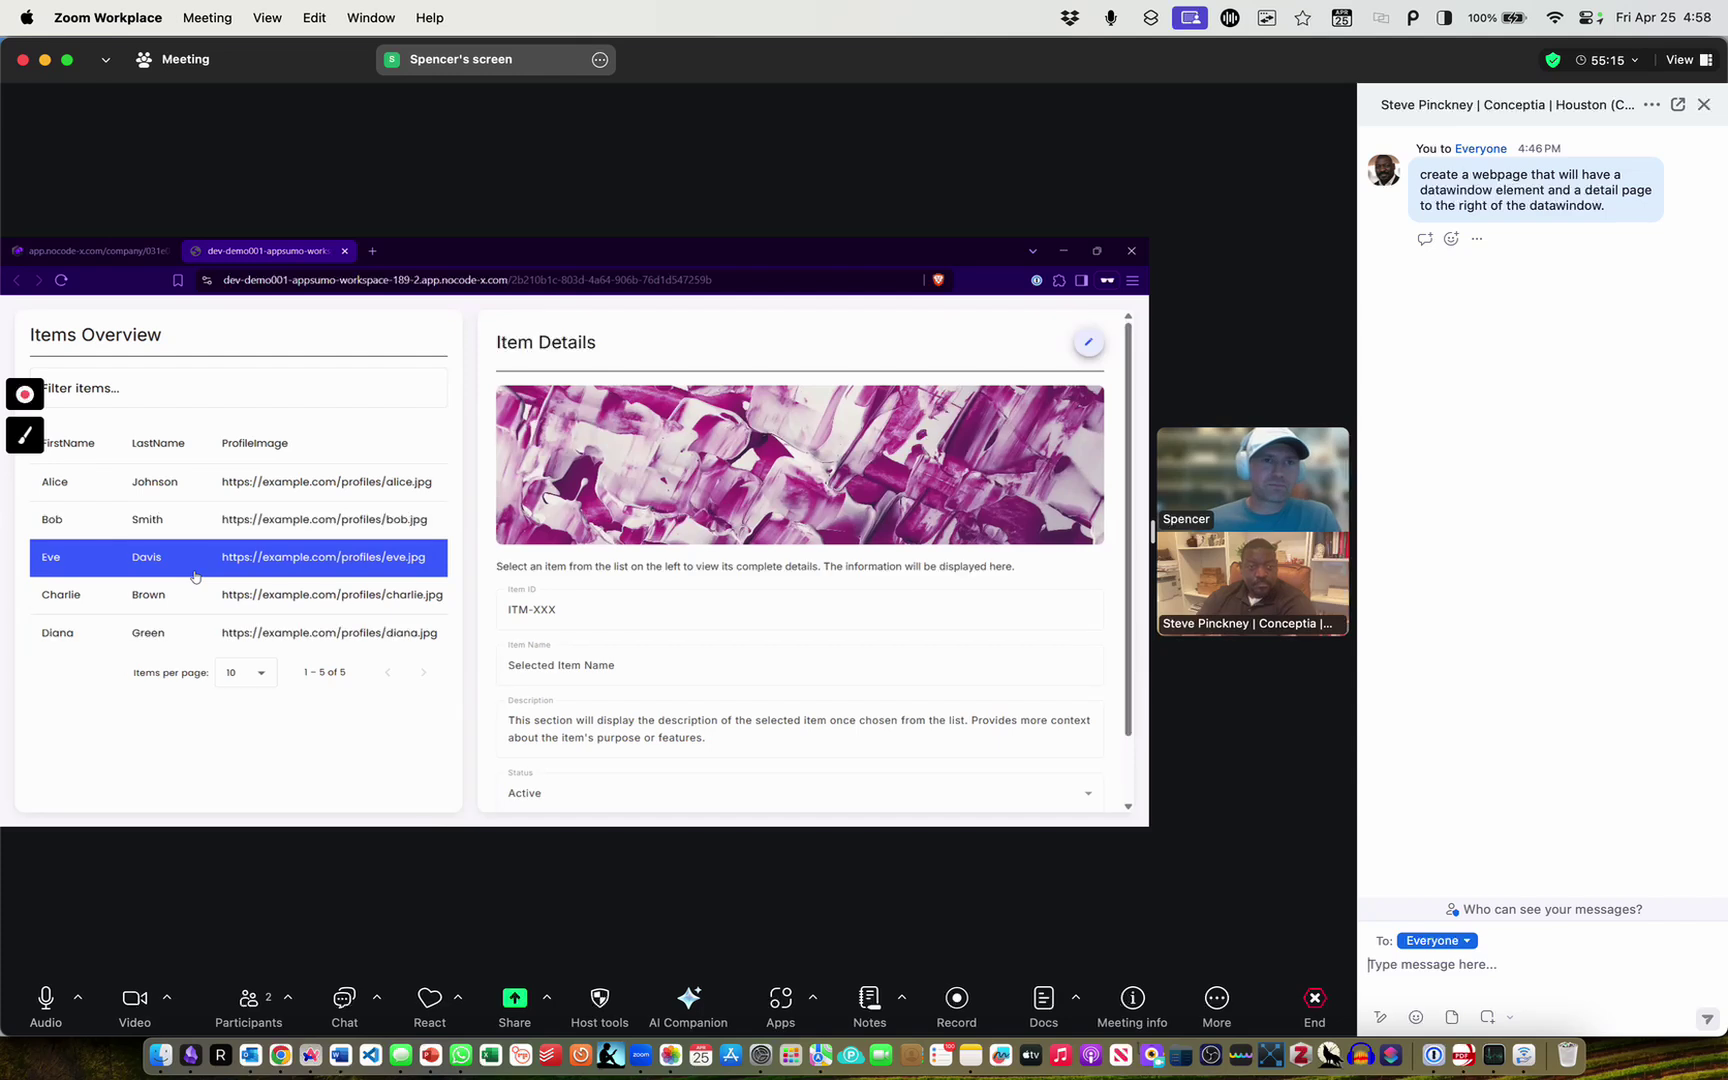
{"action": "key", "text": "Down"}
{"action": "key", "text": "Down"}
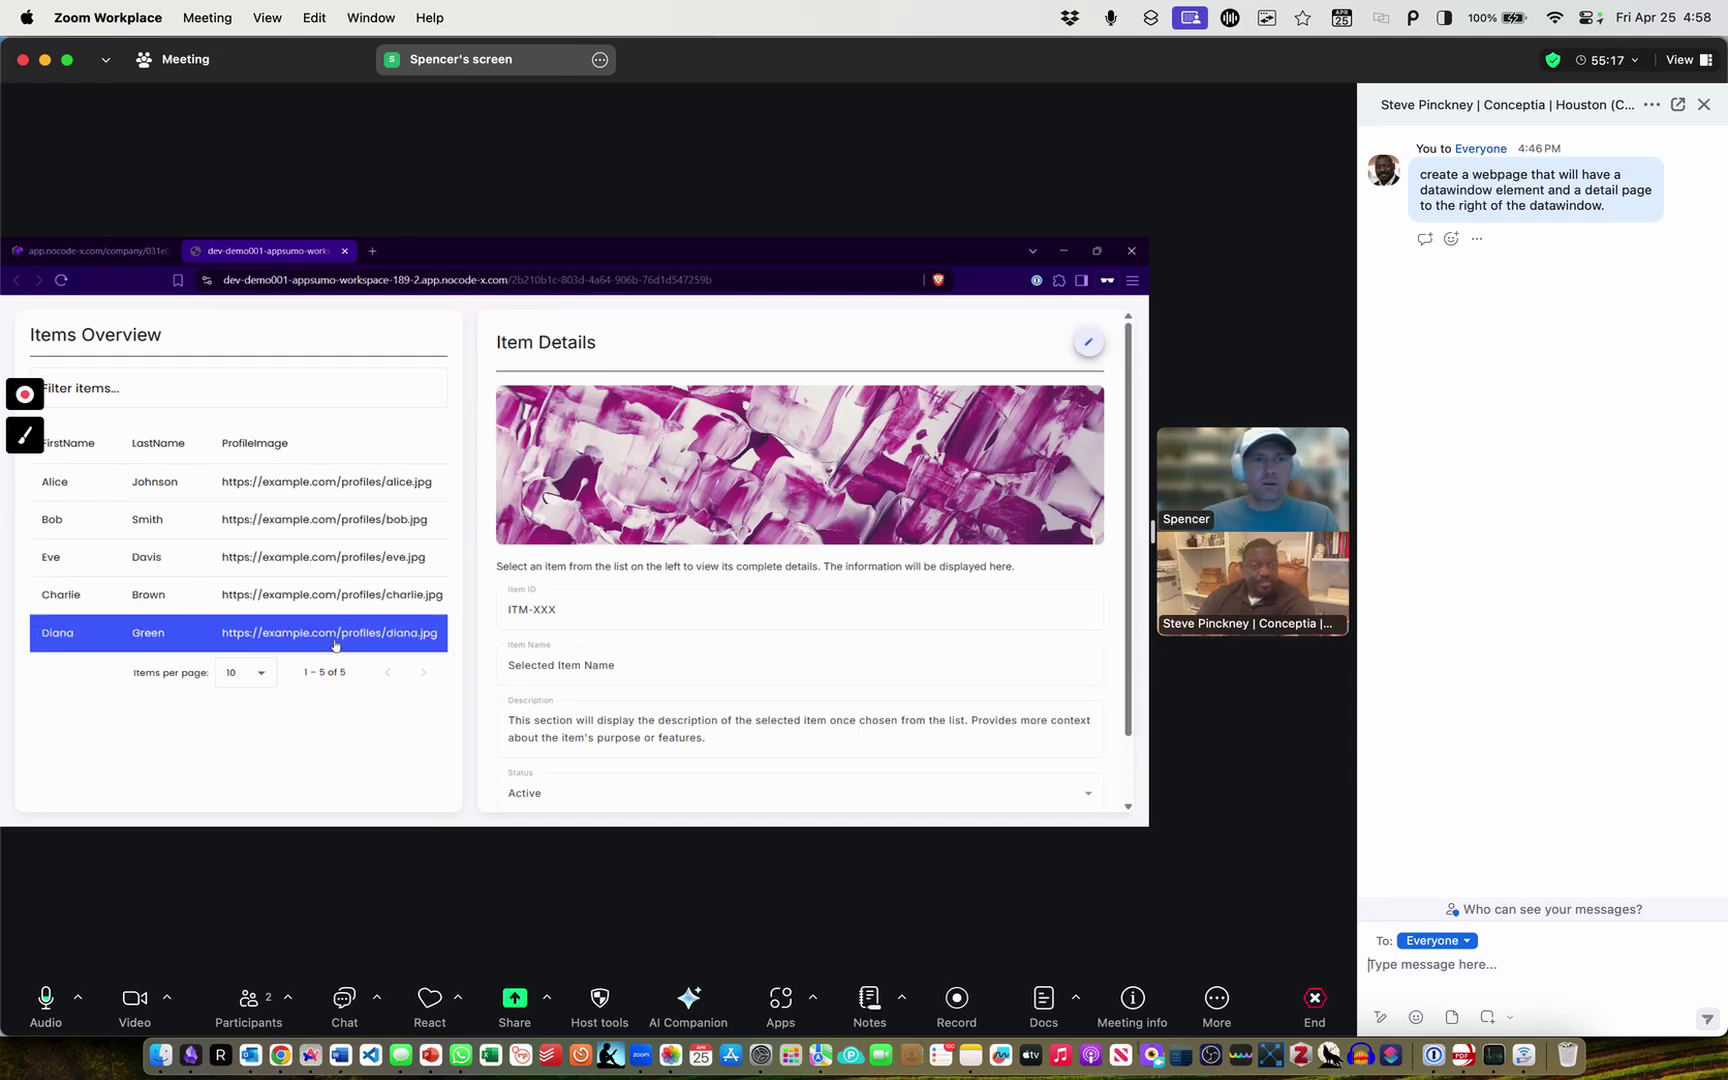
{"action": "key", "text": "Up"}
{"action": "key", "text": "Up"}
{"action": "left_click", "coordinate": [90, 250]}
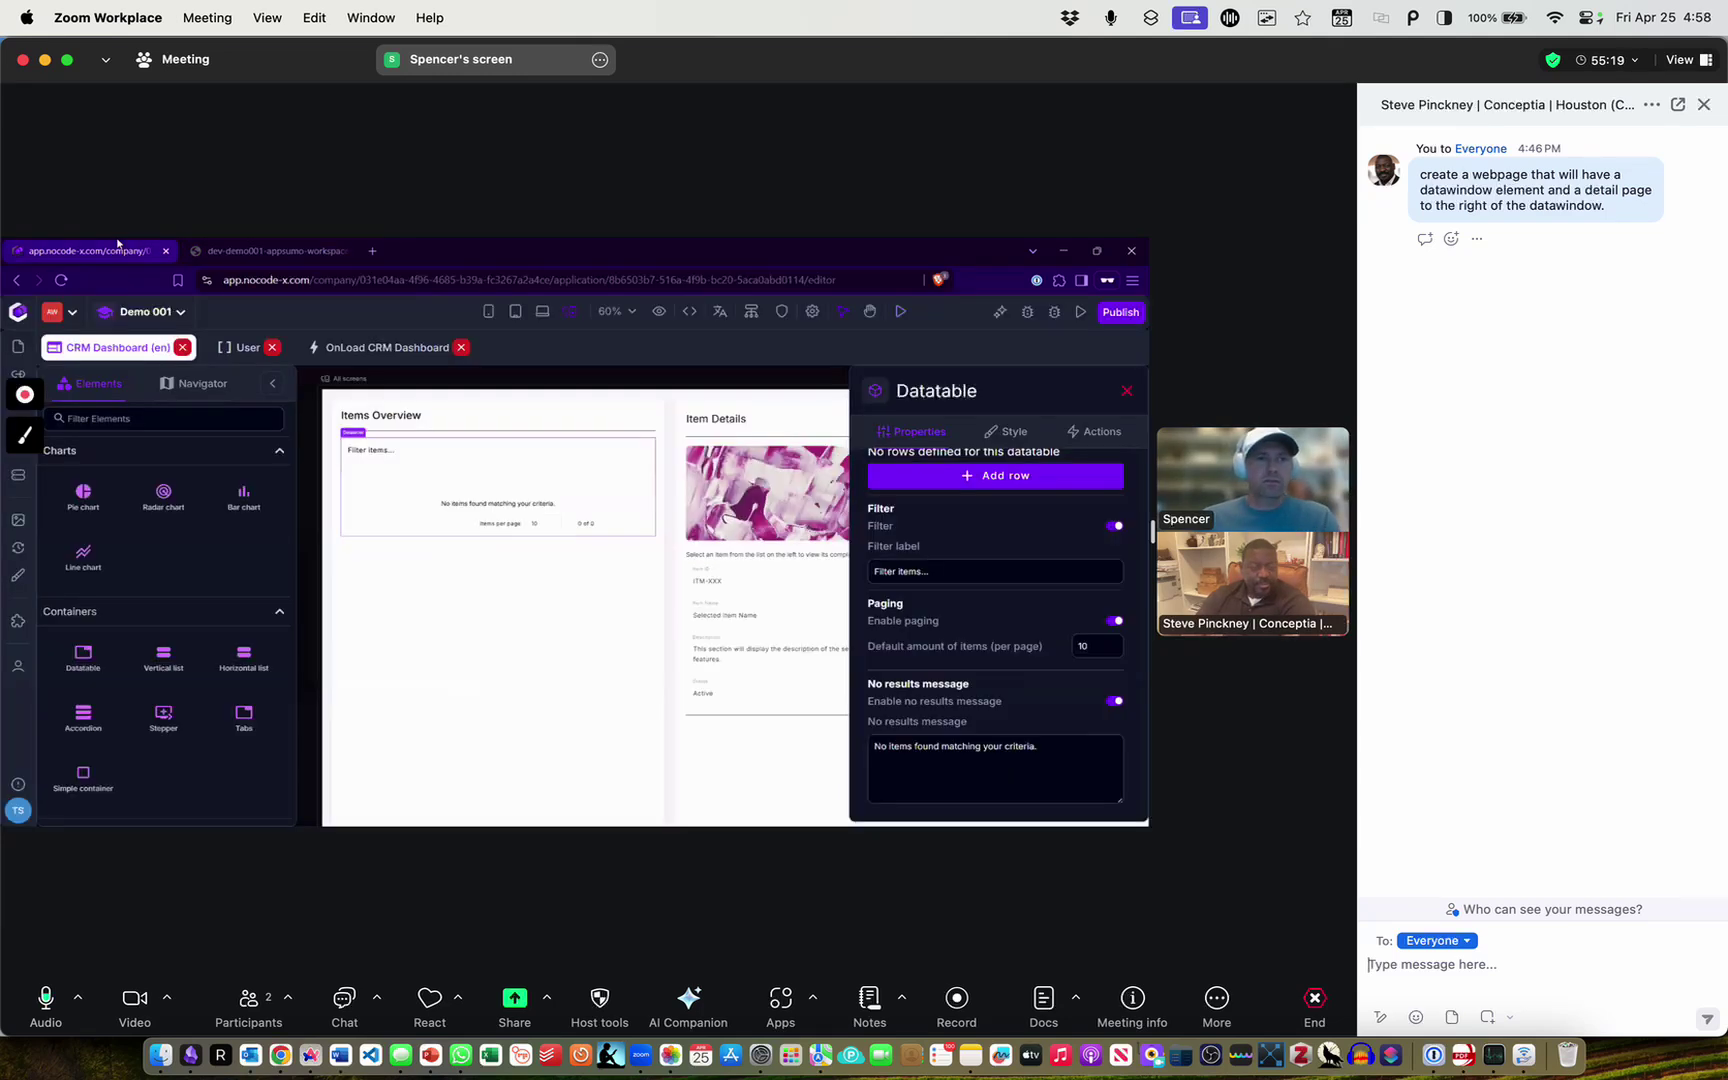
Review the arguments of "Add list of objects to datatable" in the OnLoad CRM Dashboard action and compare them with the preview
{"action": "scroll", "coordinate": [1013, 624], "scroll_direction": "up", "scroll_amount": 3}
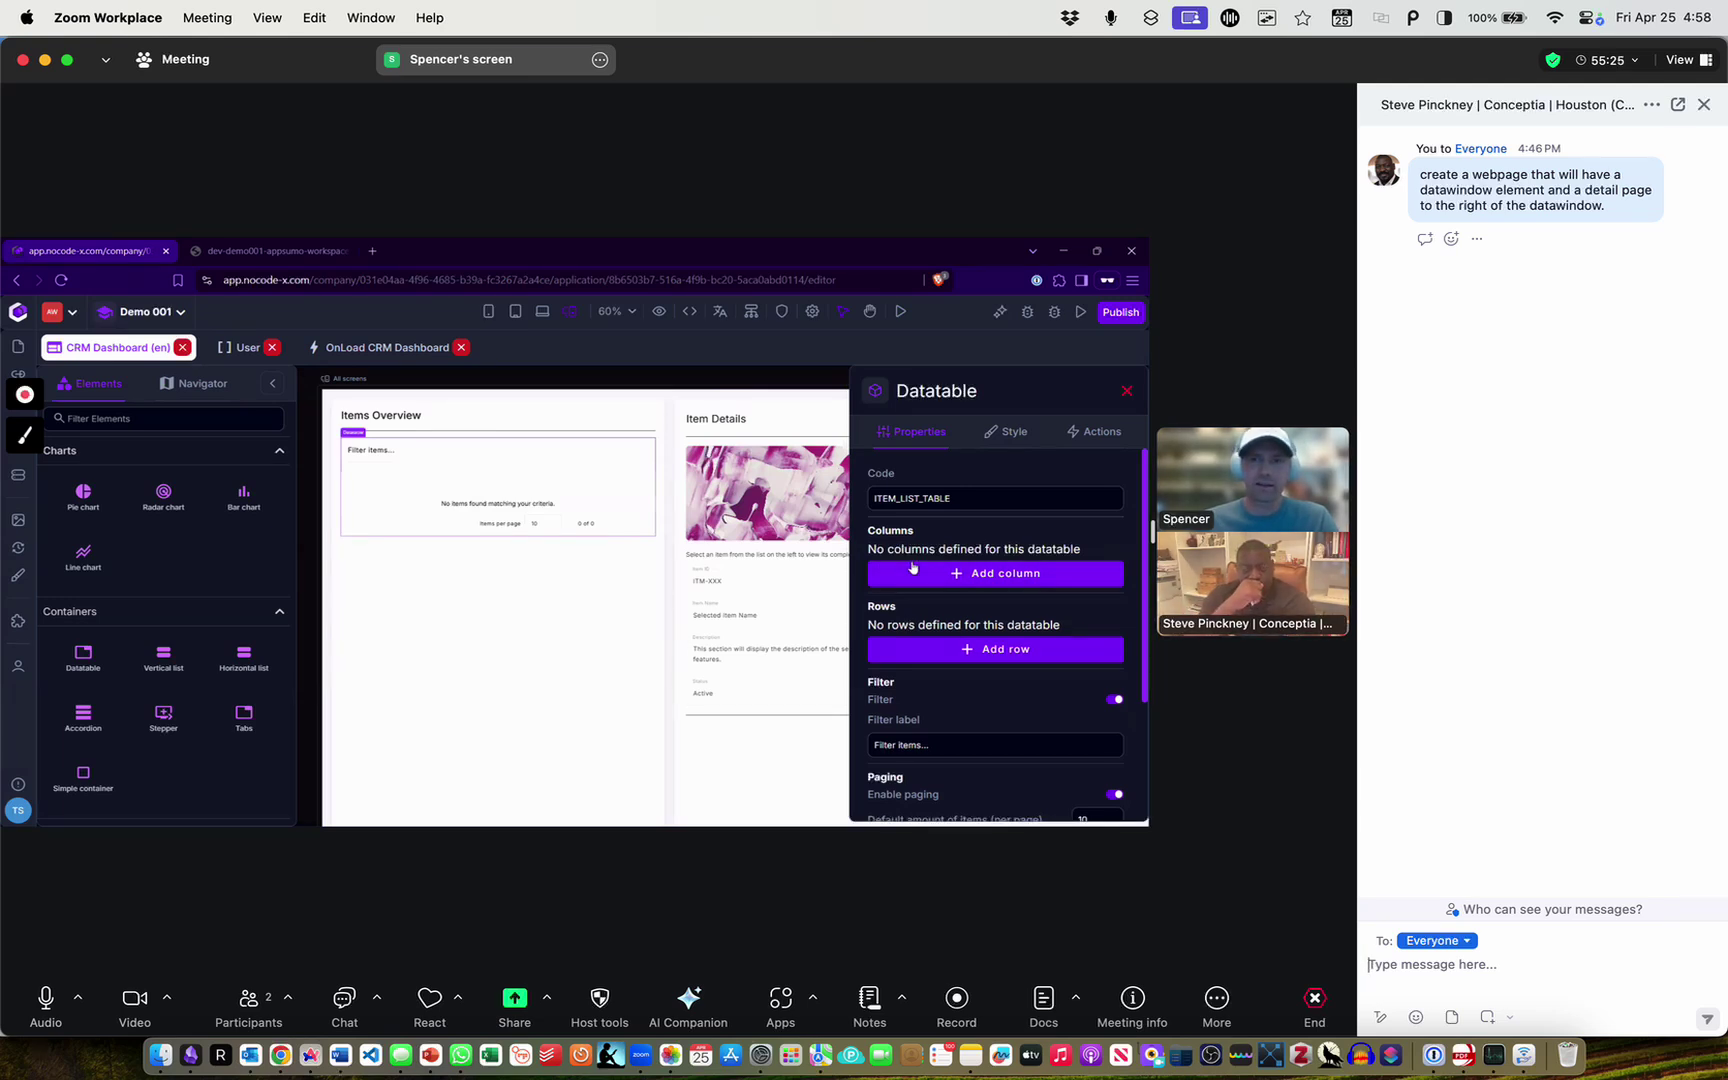
{"action": "left_click", "coordinate": [356, 346]}
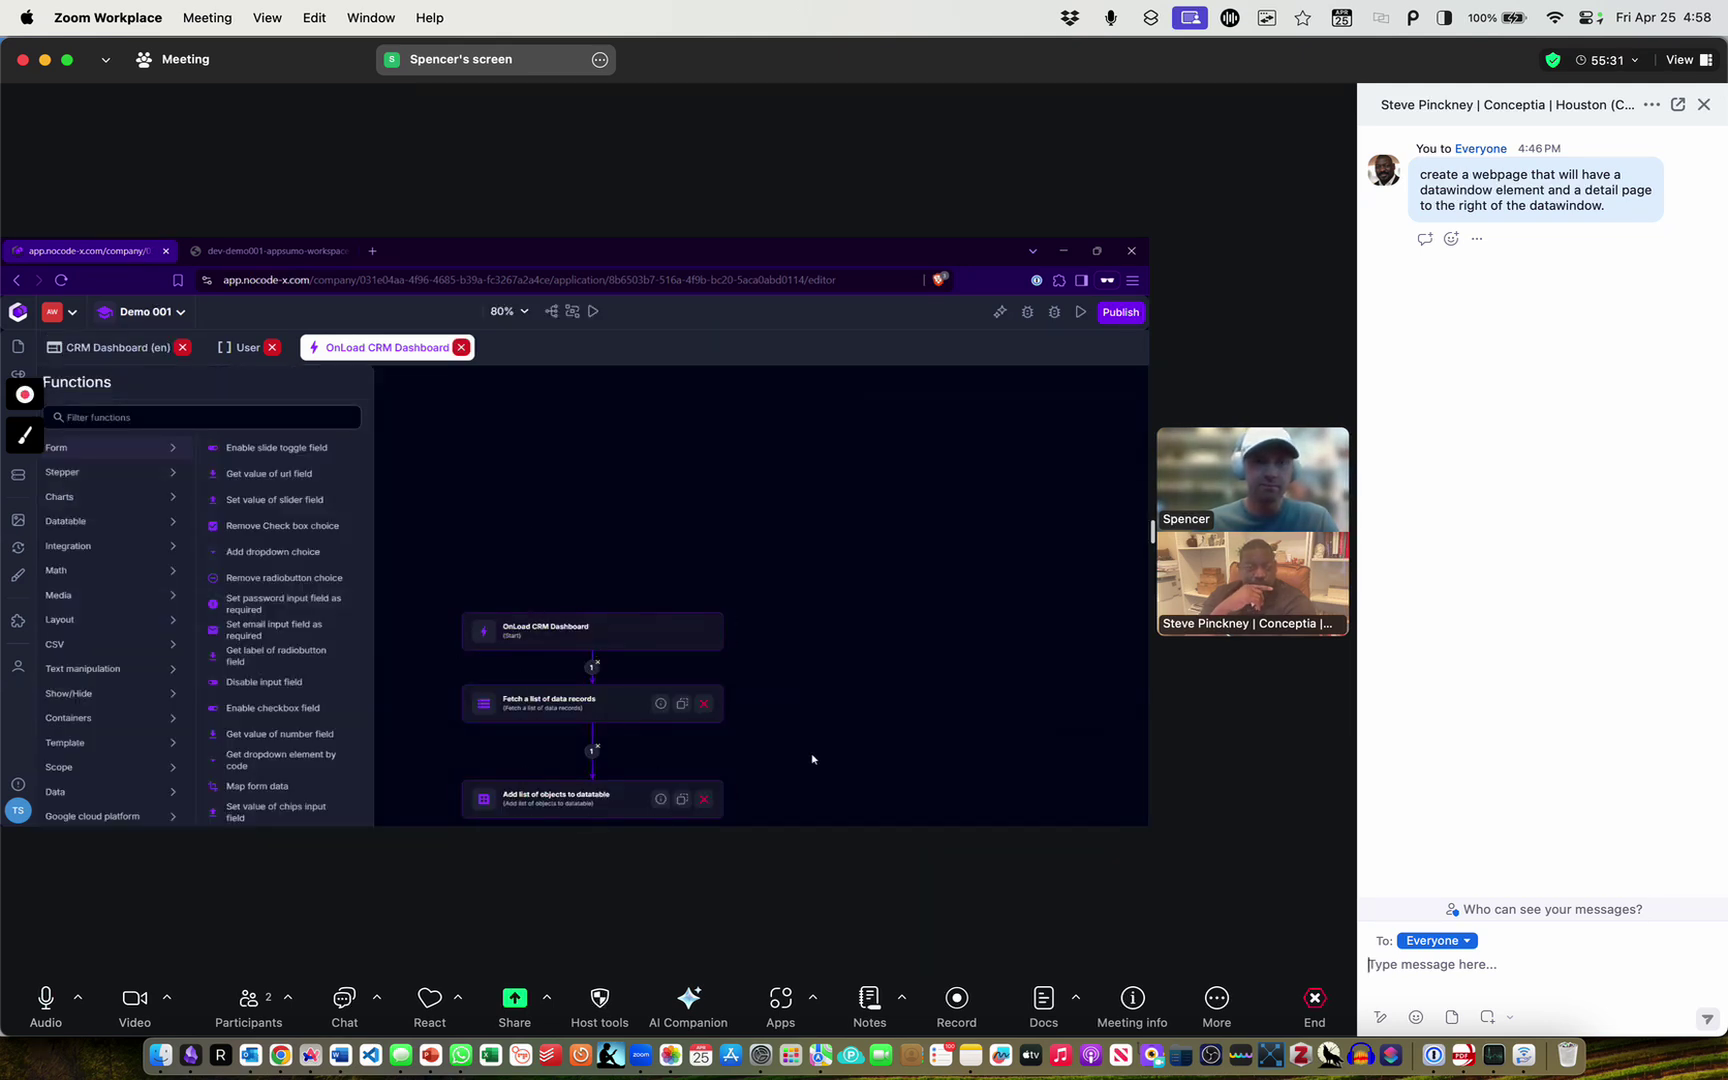
{"action": "left_click", "coordinate": [631, 601]}
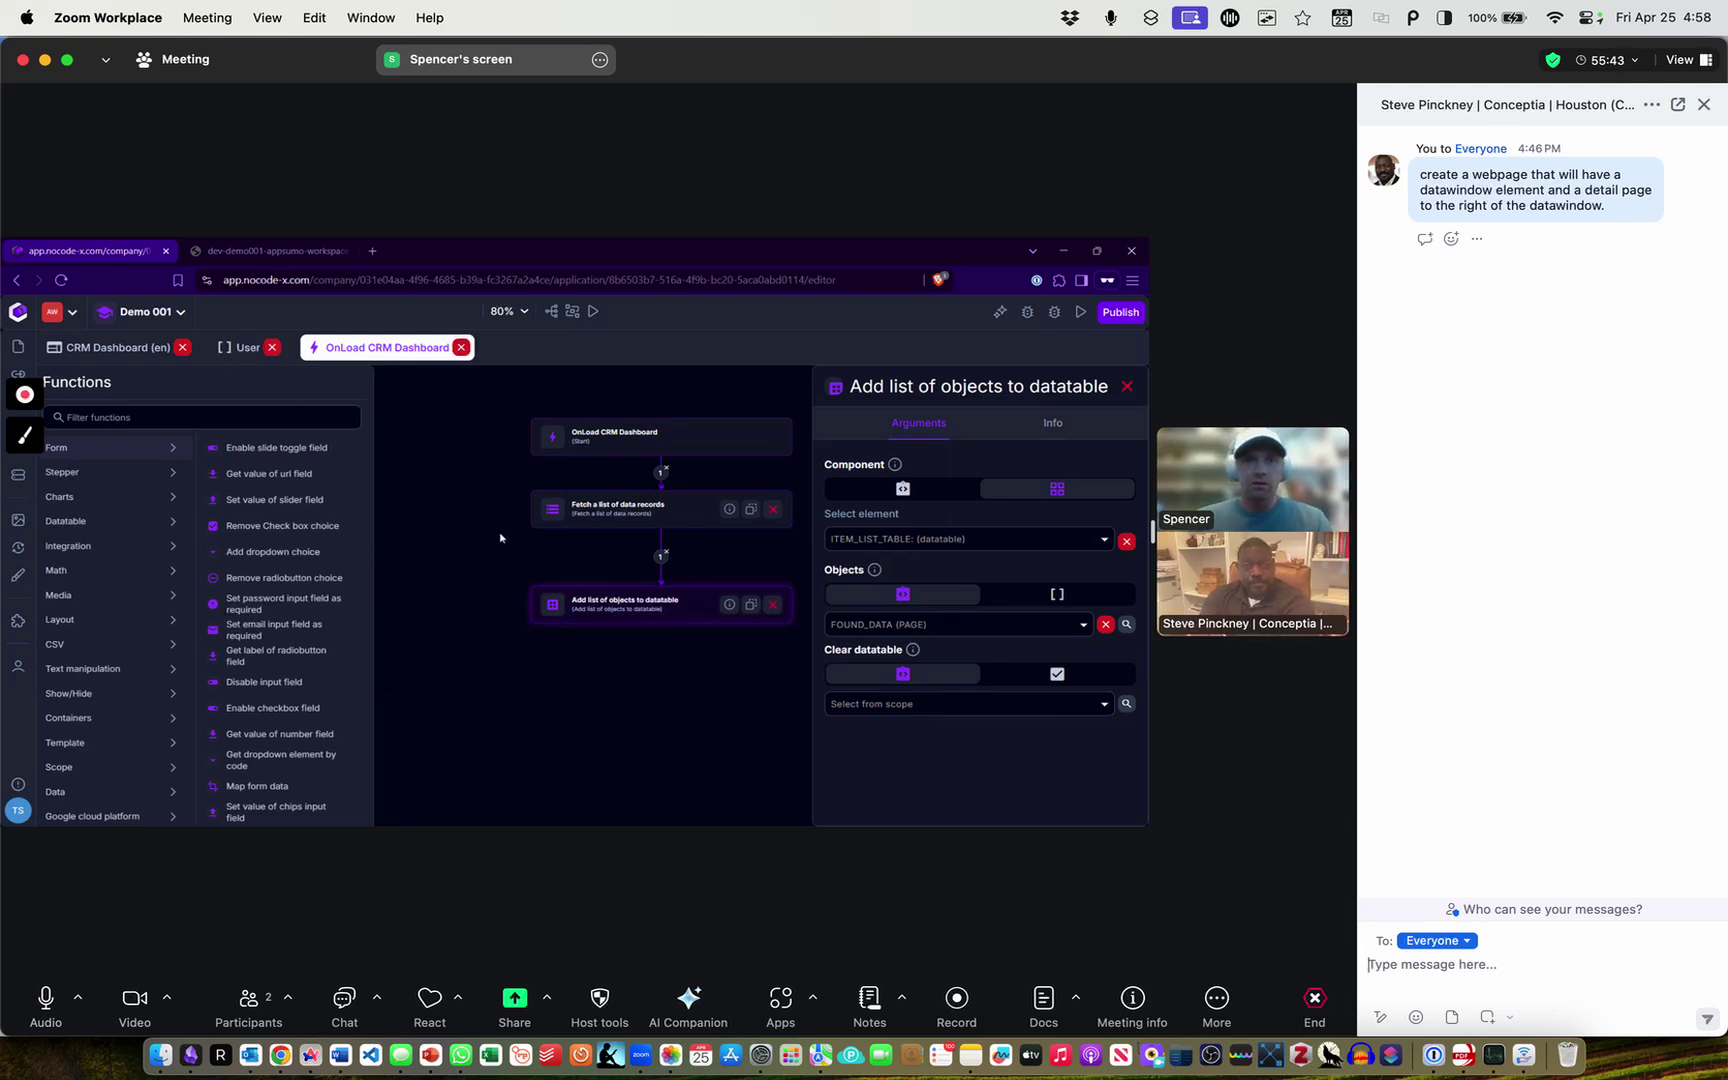
{"action": "left_click", "coordinate": [265, 250]}
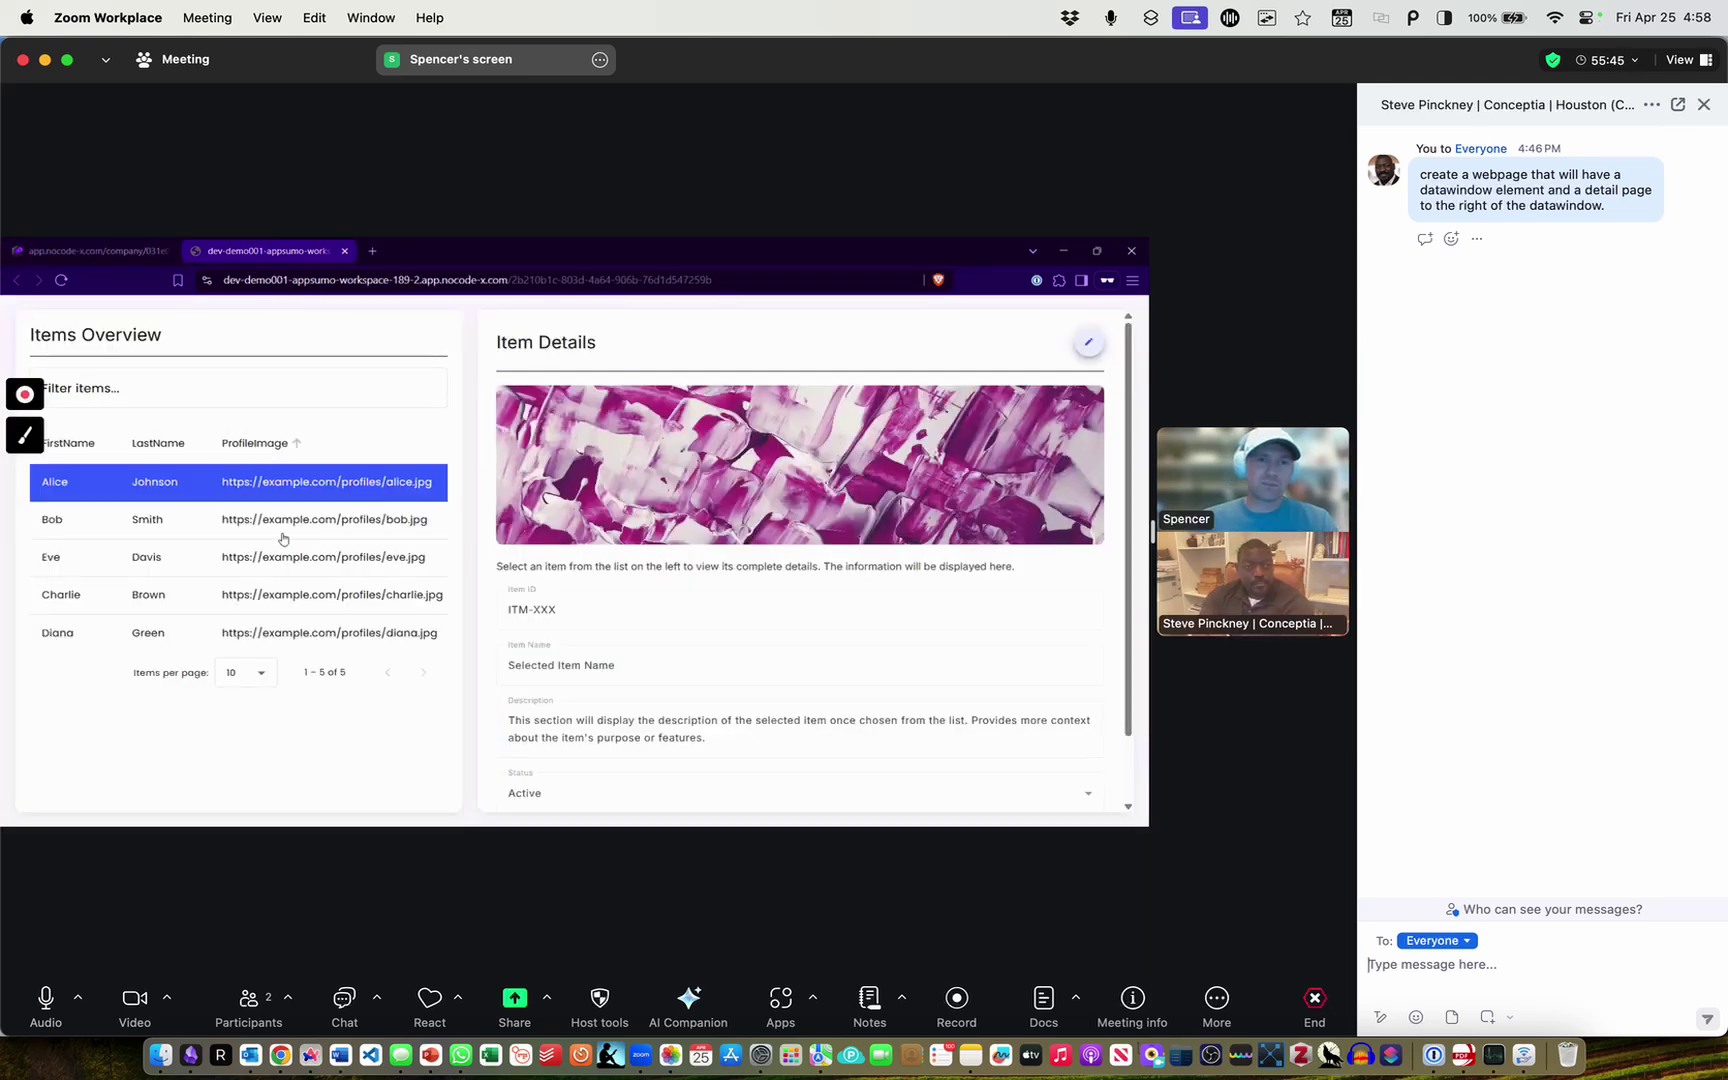
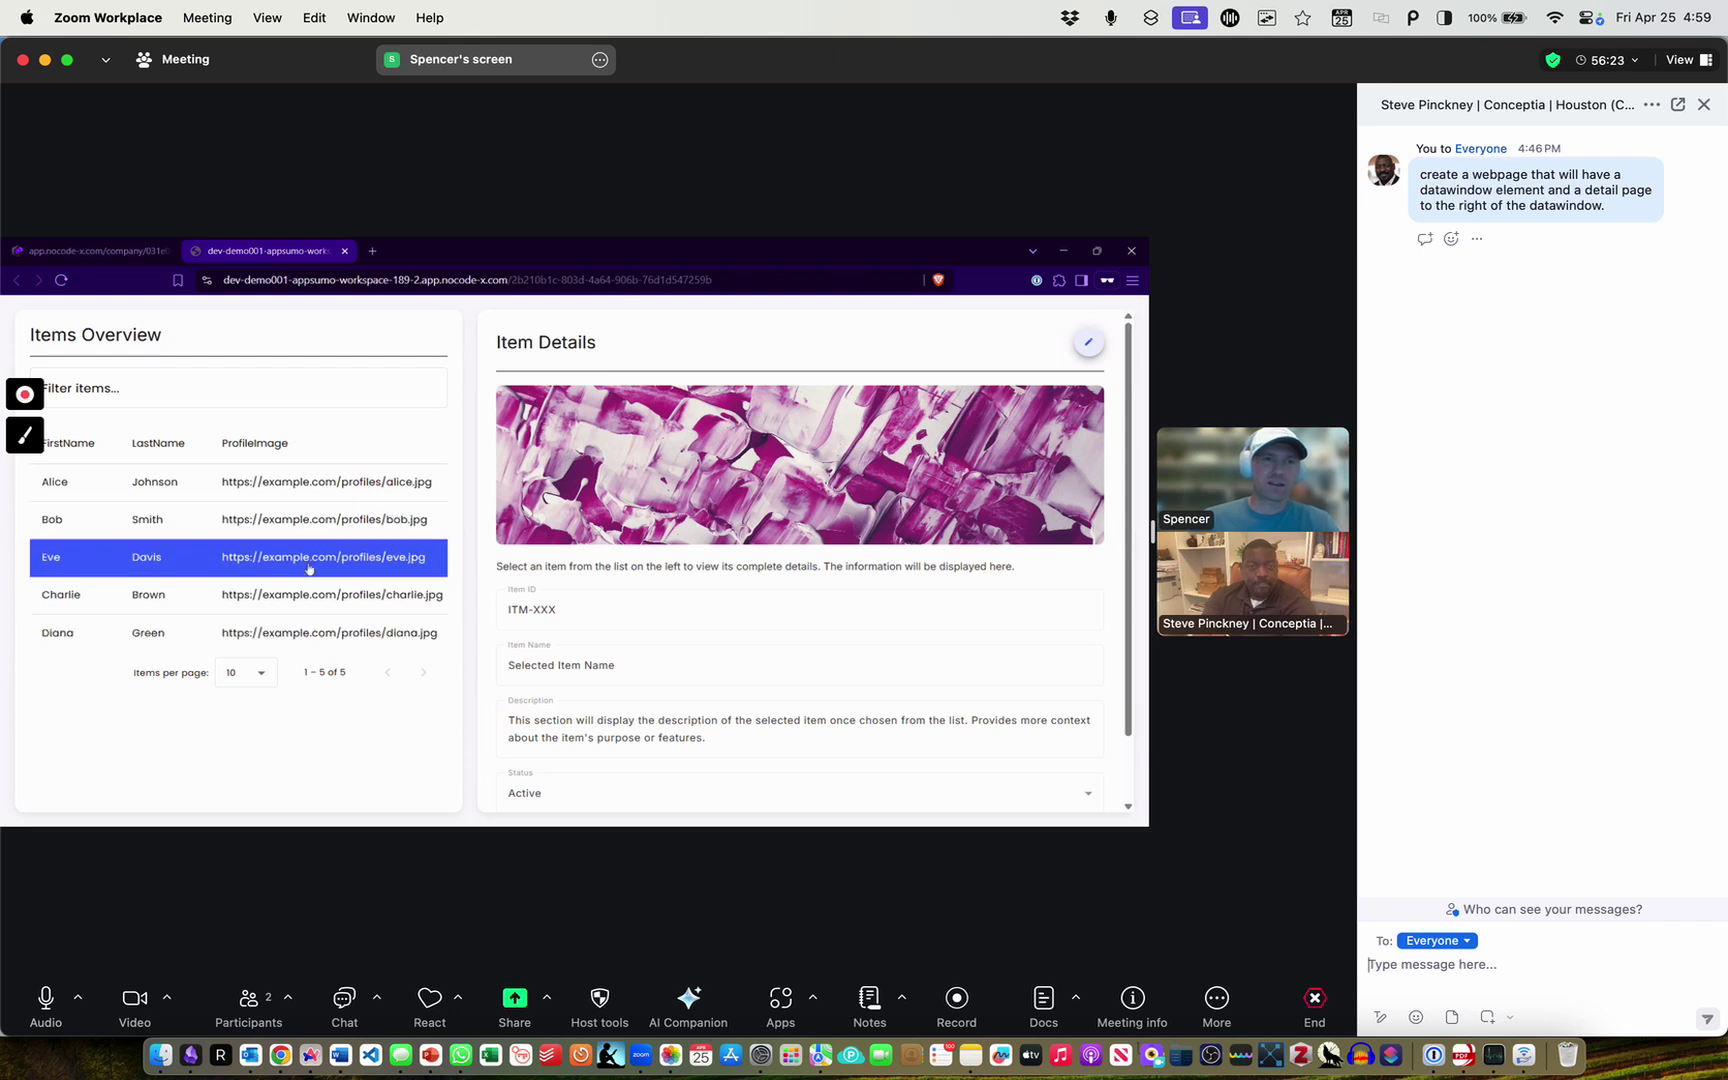
{"action": "left_click", "coordinate": [119, 243]}
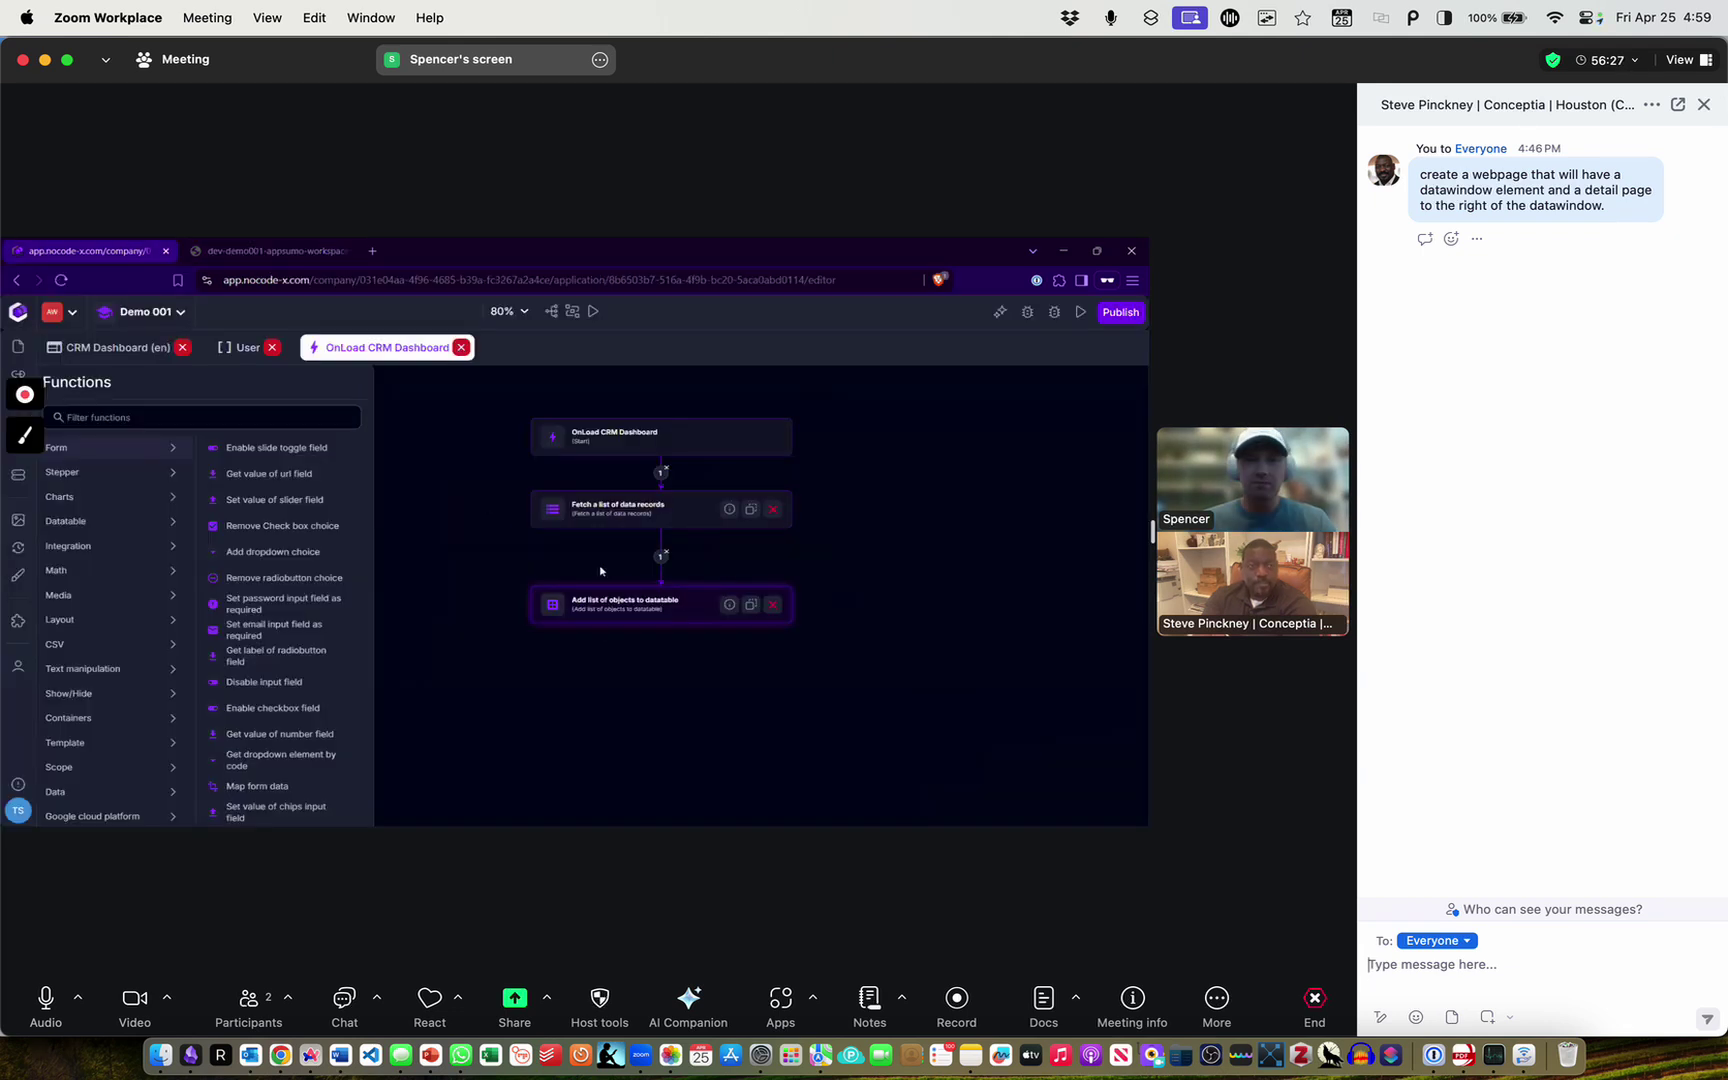
{"action": "left_click", "coordinate": [620, 605]}
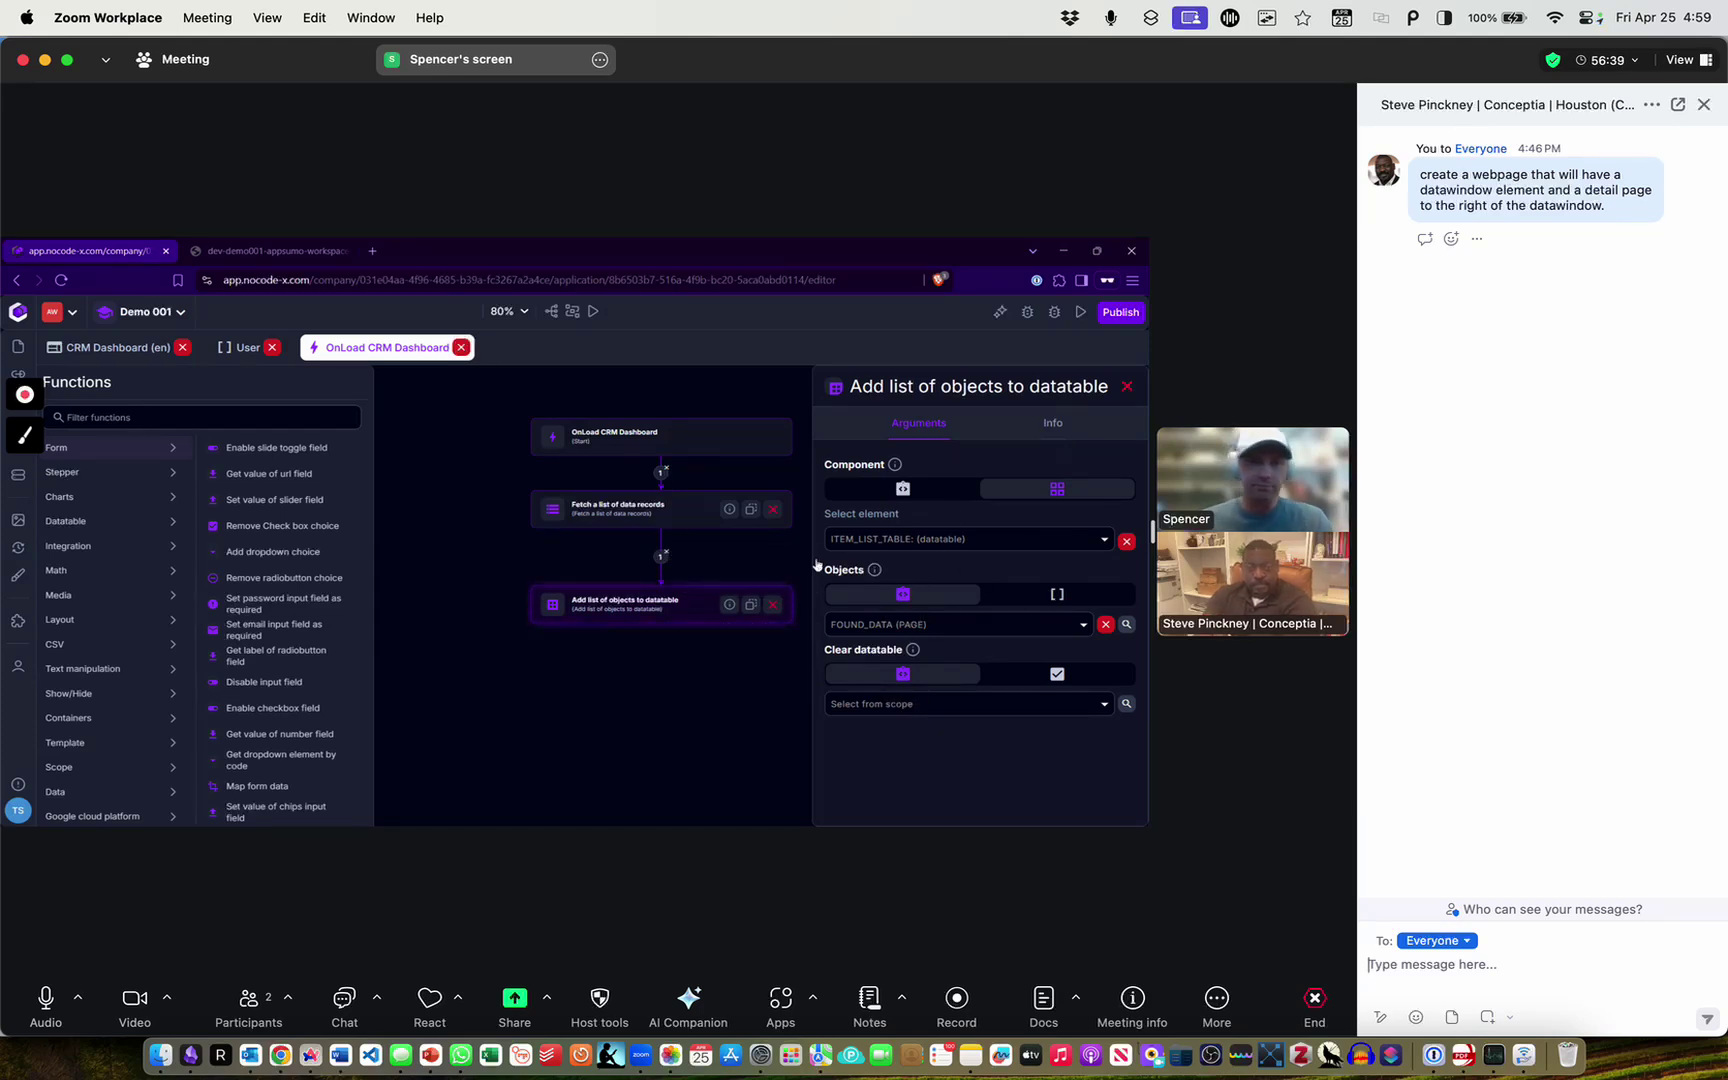
{"action": "left_click", "coordinate": [447, 531]}
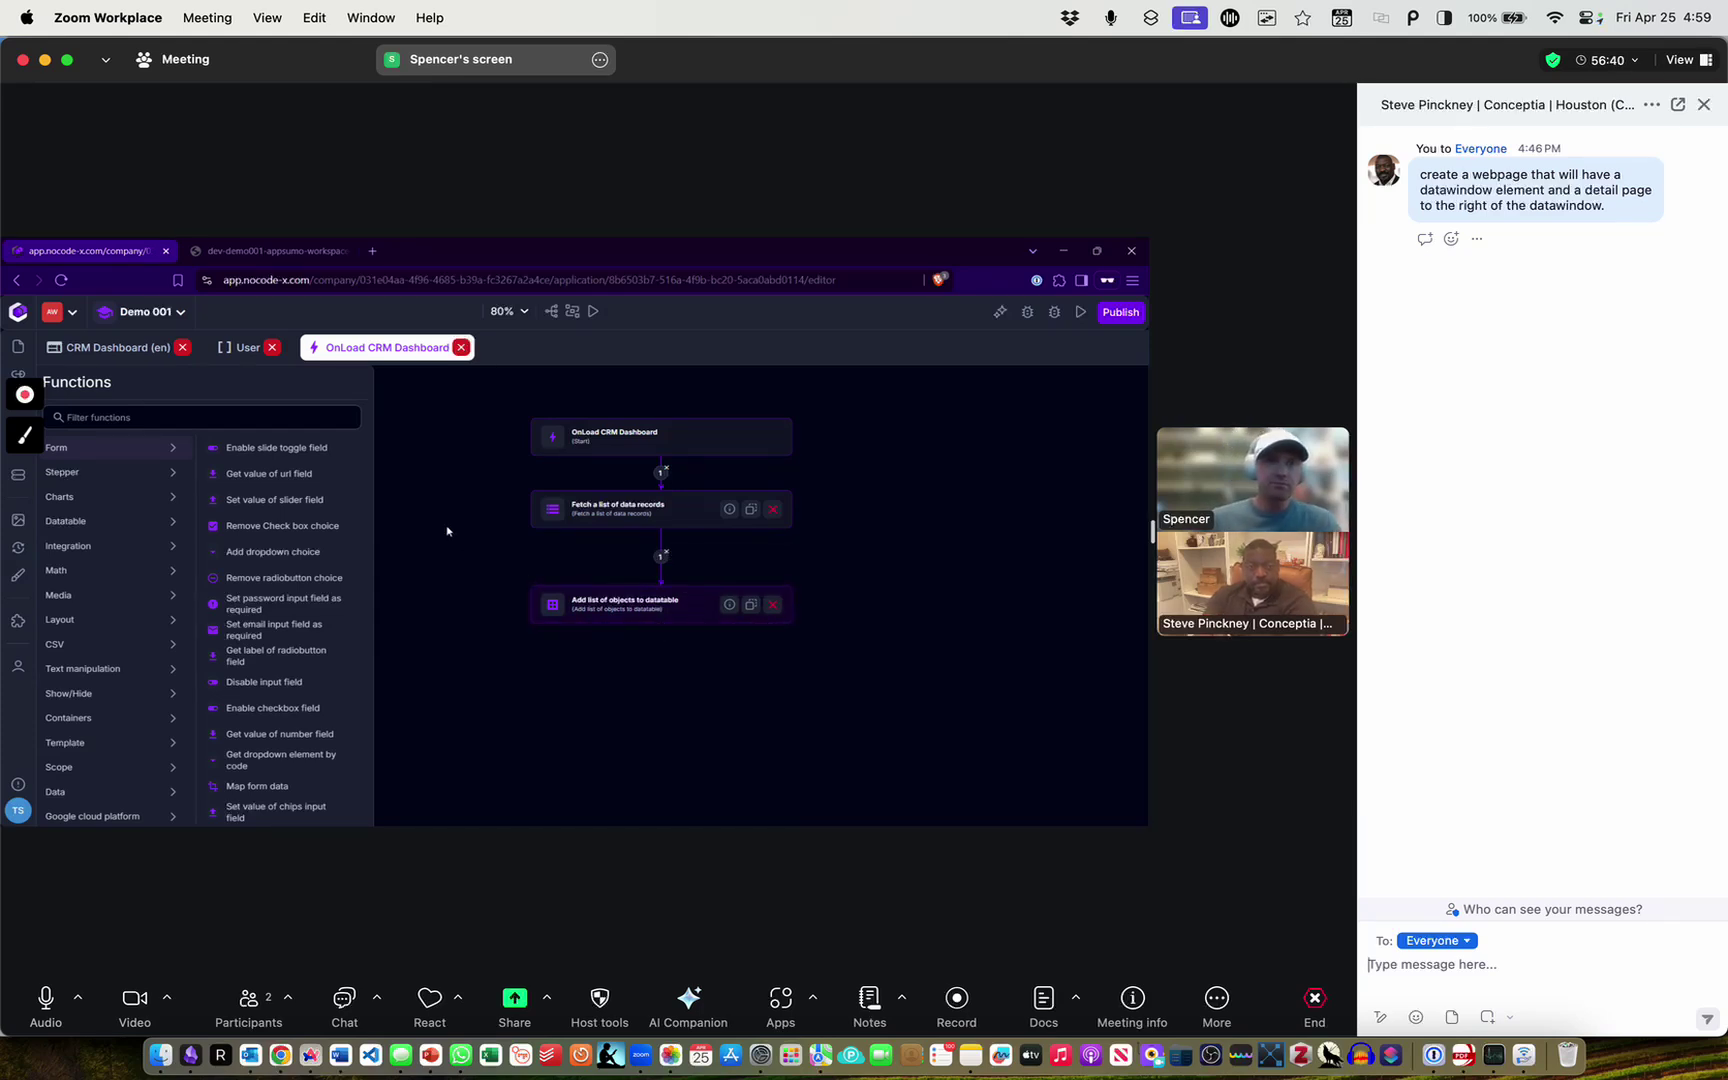
Create a new On click action for the datatable on the CRM Dashboard page and open it for editing
{"action": "left_click", "coordinate": [118, 348]}
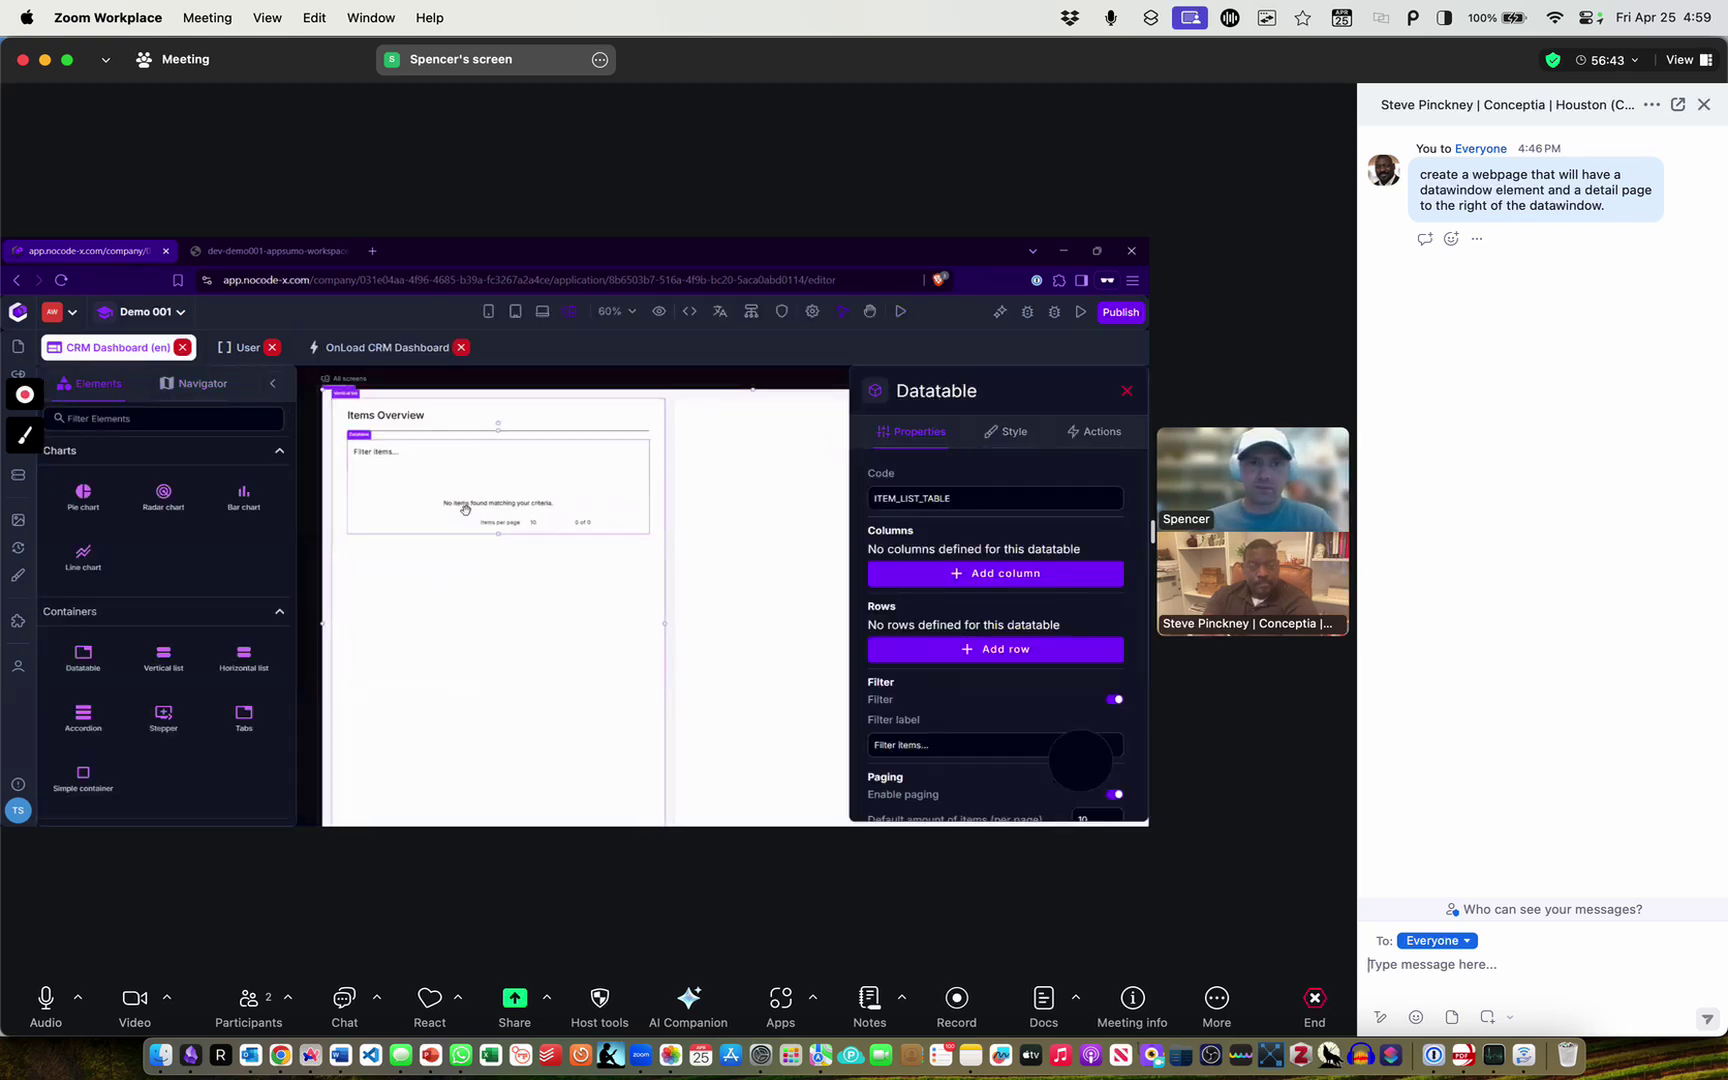
{"action": "left_click", "coordinate": [1108, 436]}
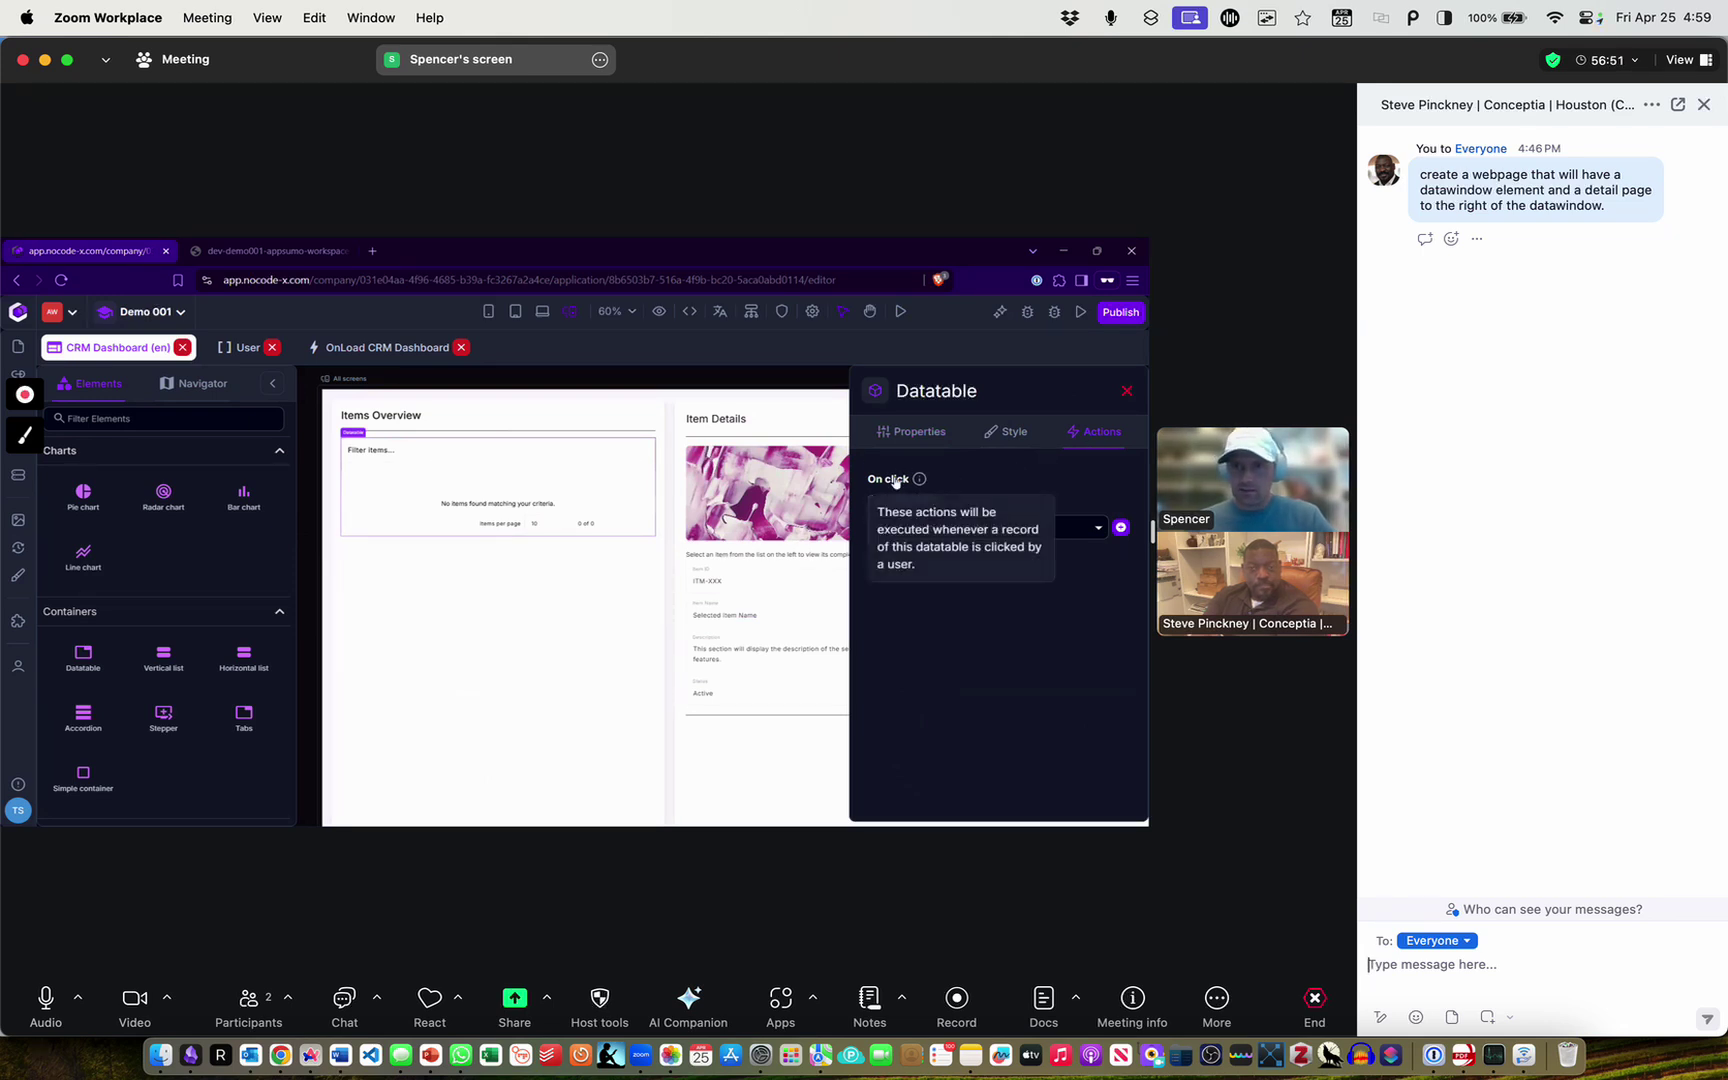
{"action": "left_click", "coordinate": [1121, 528]}
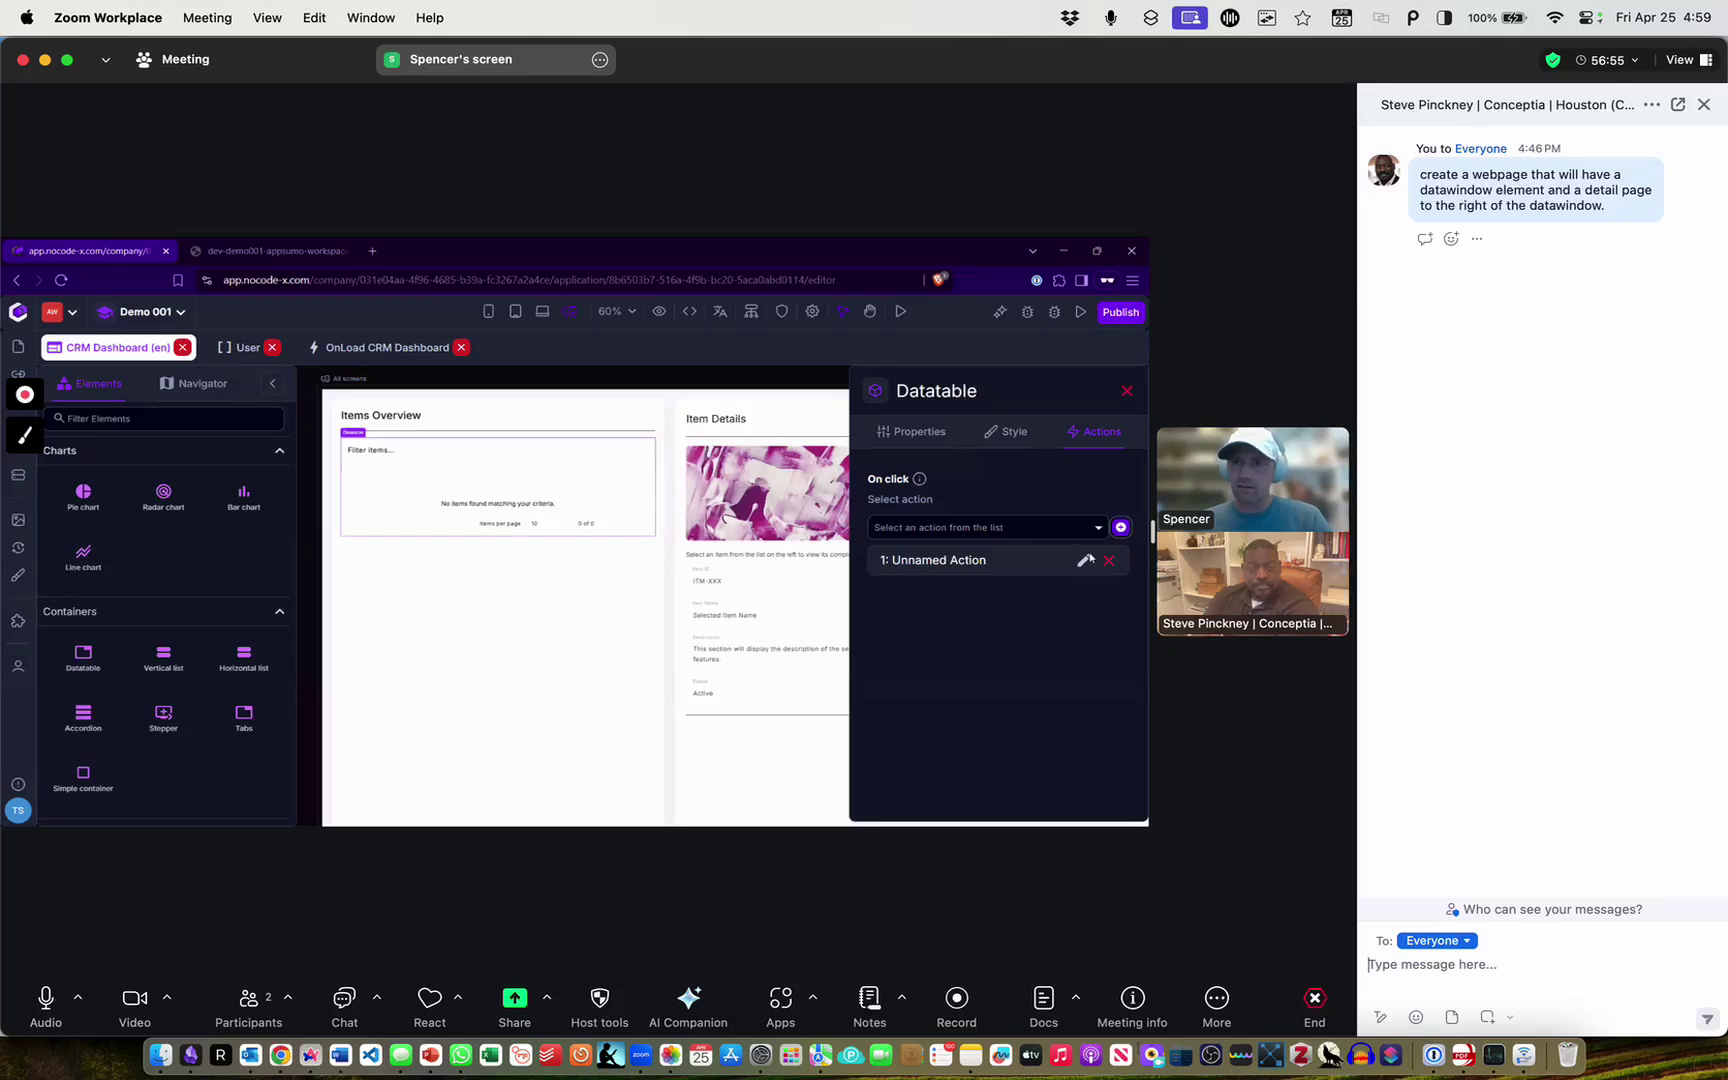
{"action": "left_click", "coordinate": [1084, 561]}
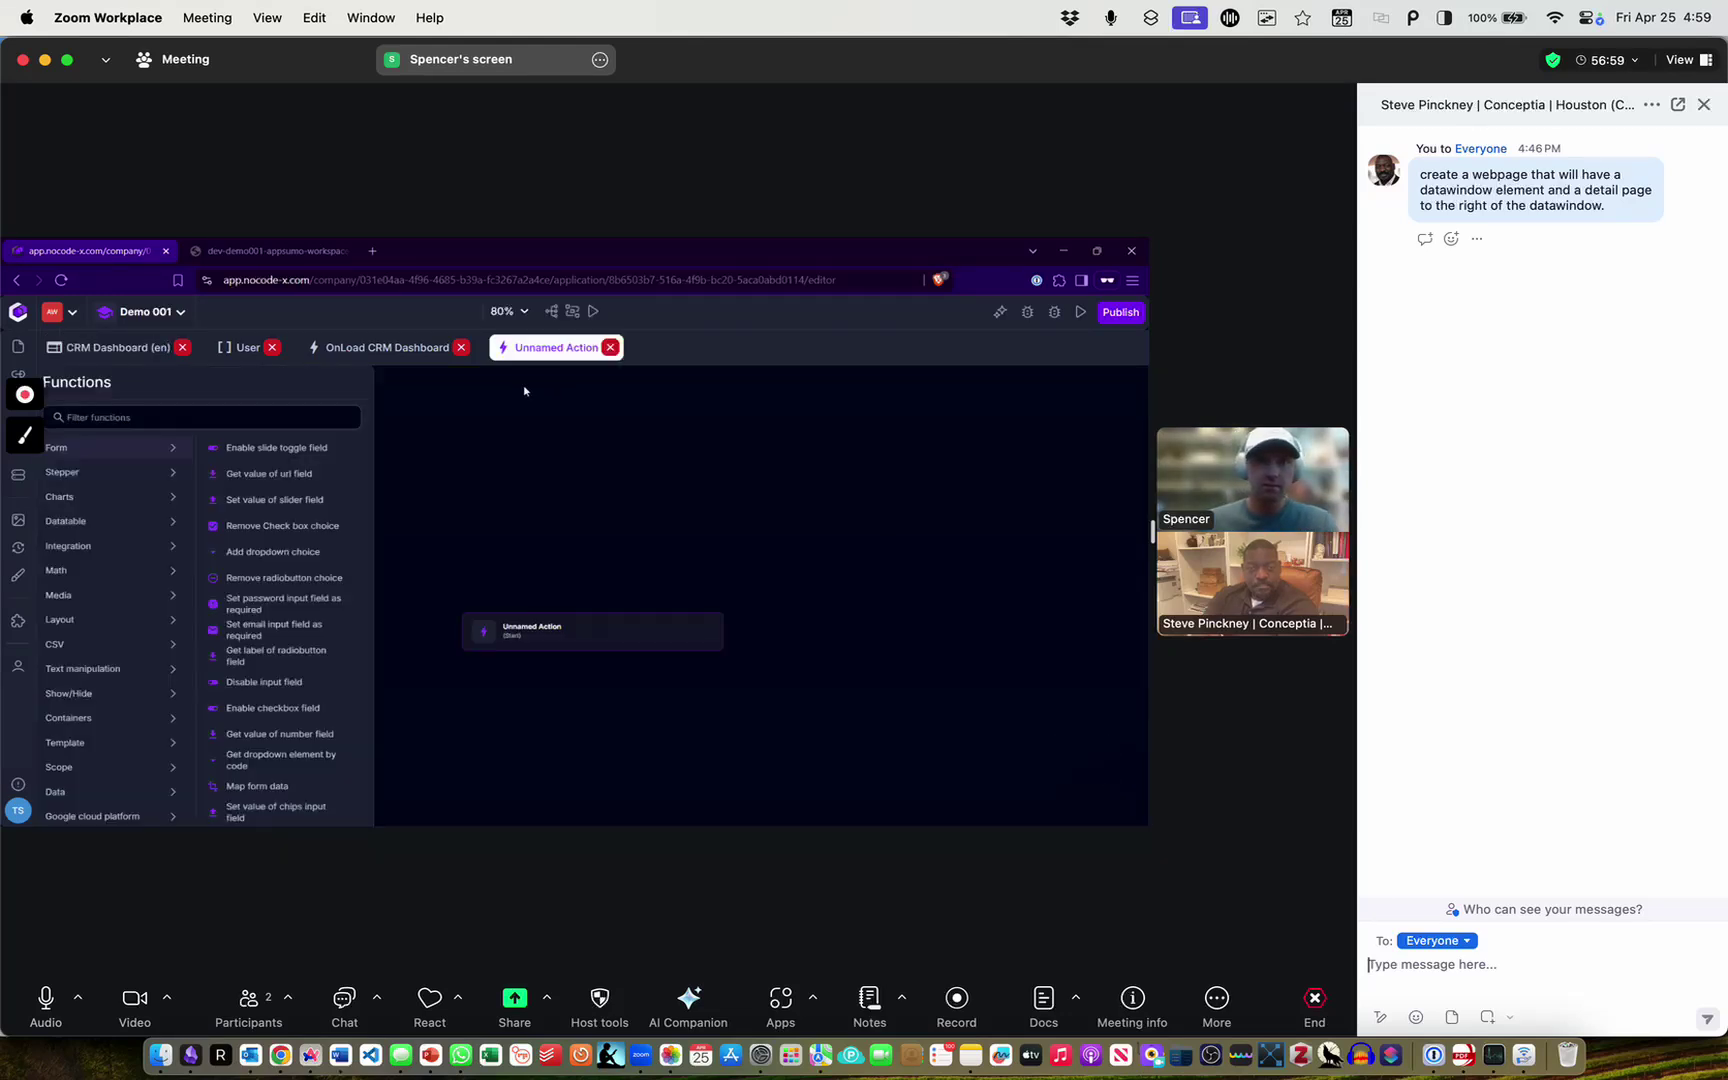
Rename the new action as "OnClick Datatable Row" in its start node's info
{"action": "left_click_drag", "start_coordinate": [703, 566], "coordinate": [672, 438]}
{"action": "left_click", "coordinate": [581, 492]}
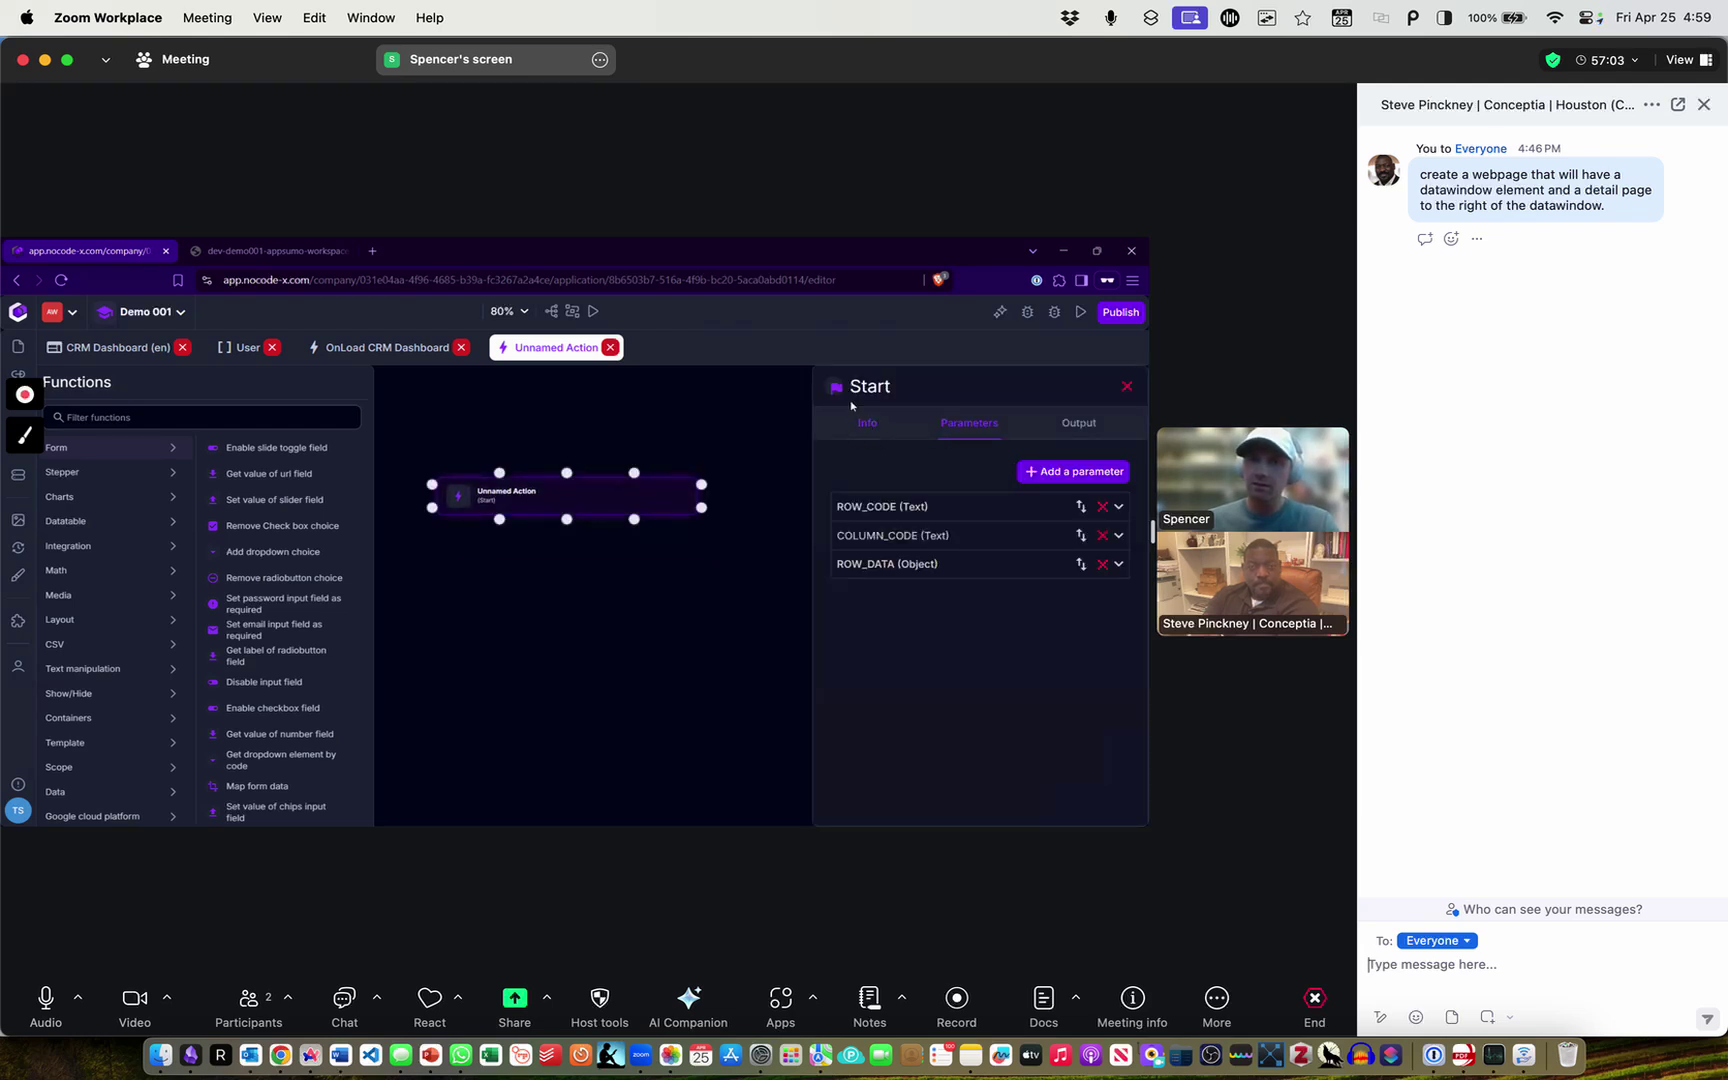
{"action": "left_click", "coordinate": [869, 428]}
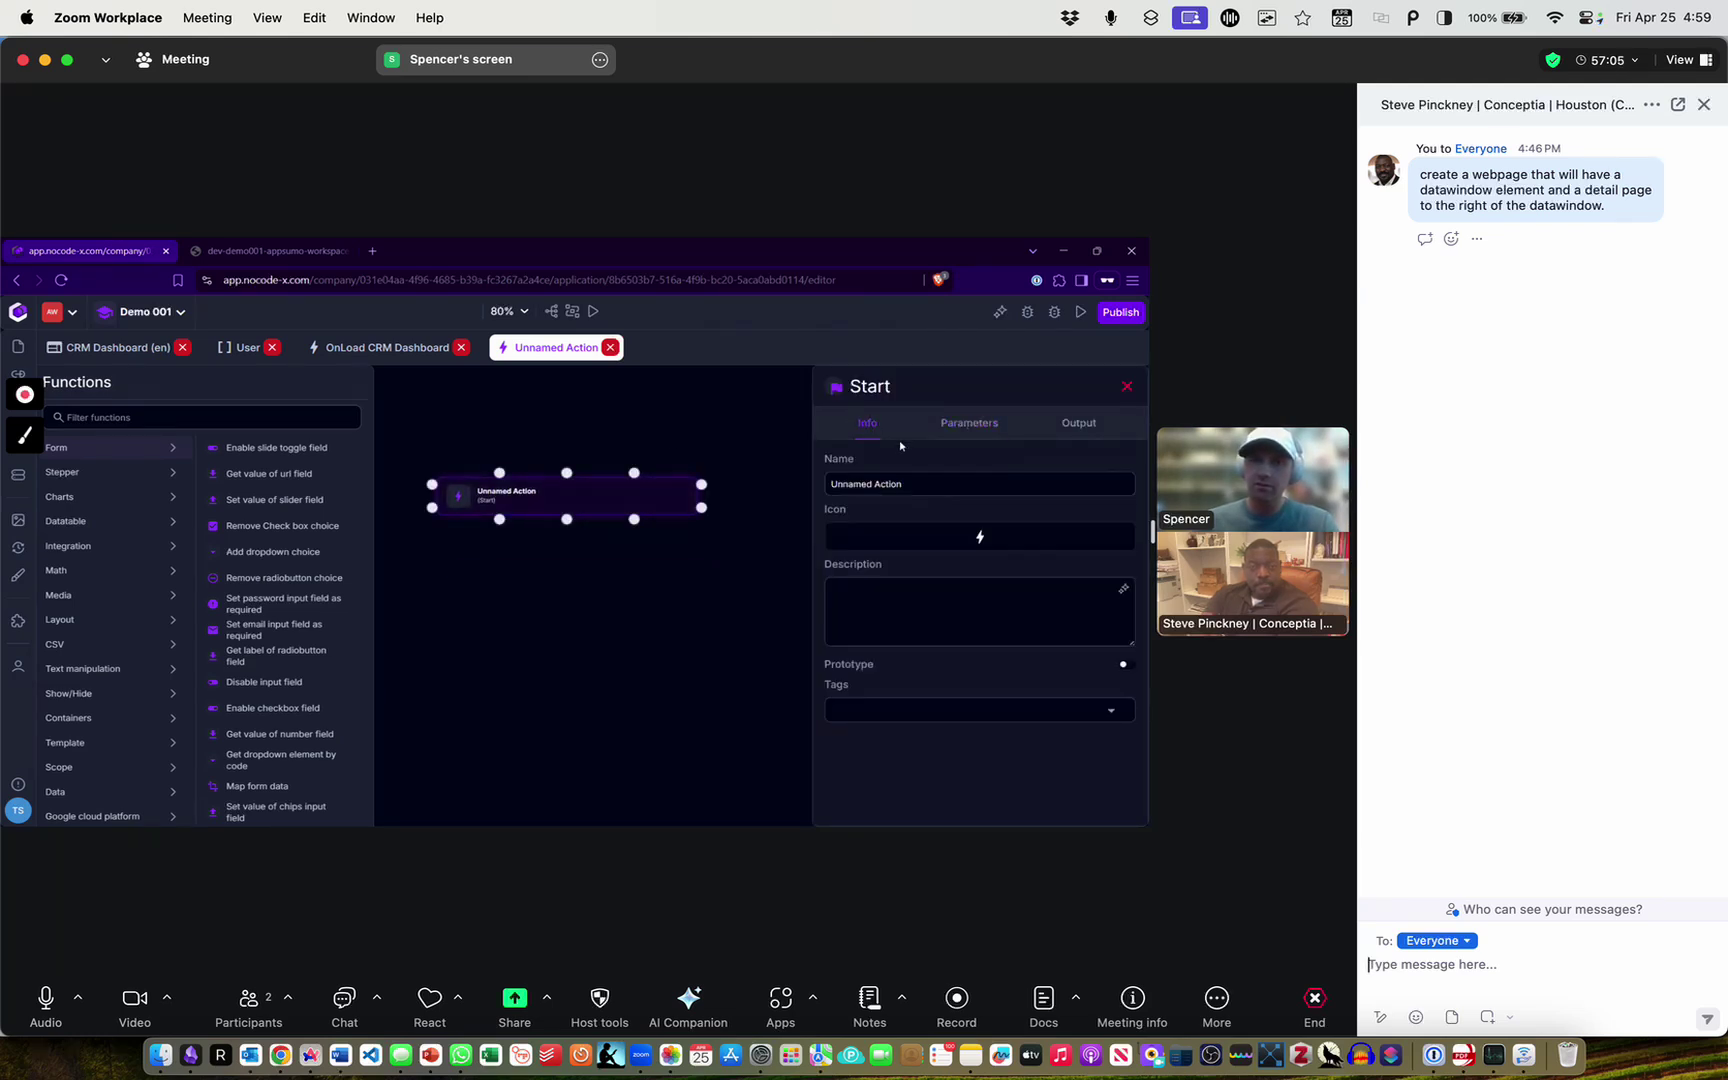
{"action": "triple_click", "coordinate": [957, 487]}
{"action": "type", "text": "o"}
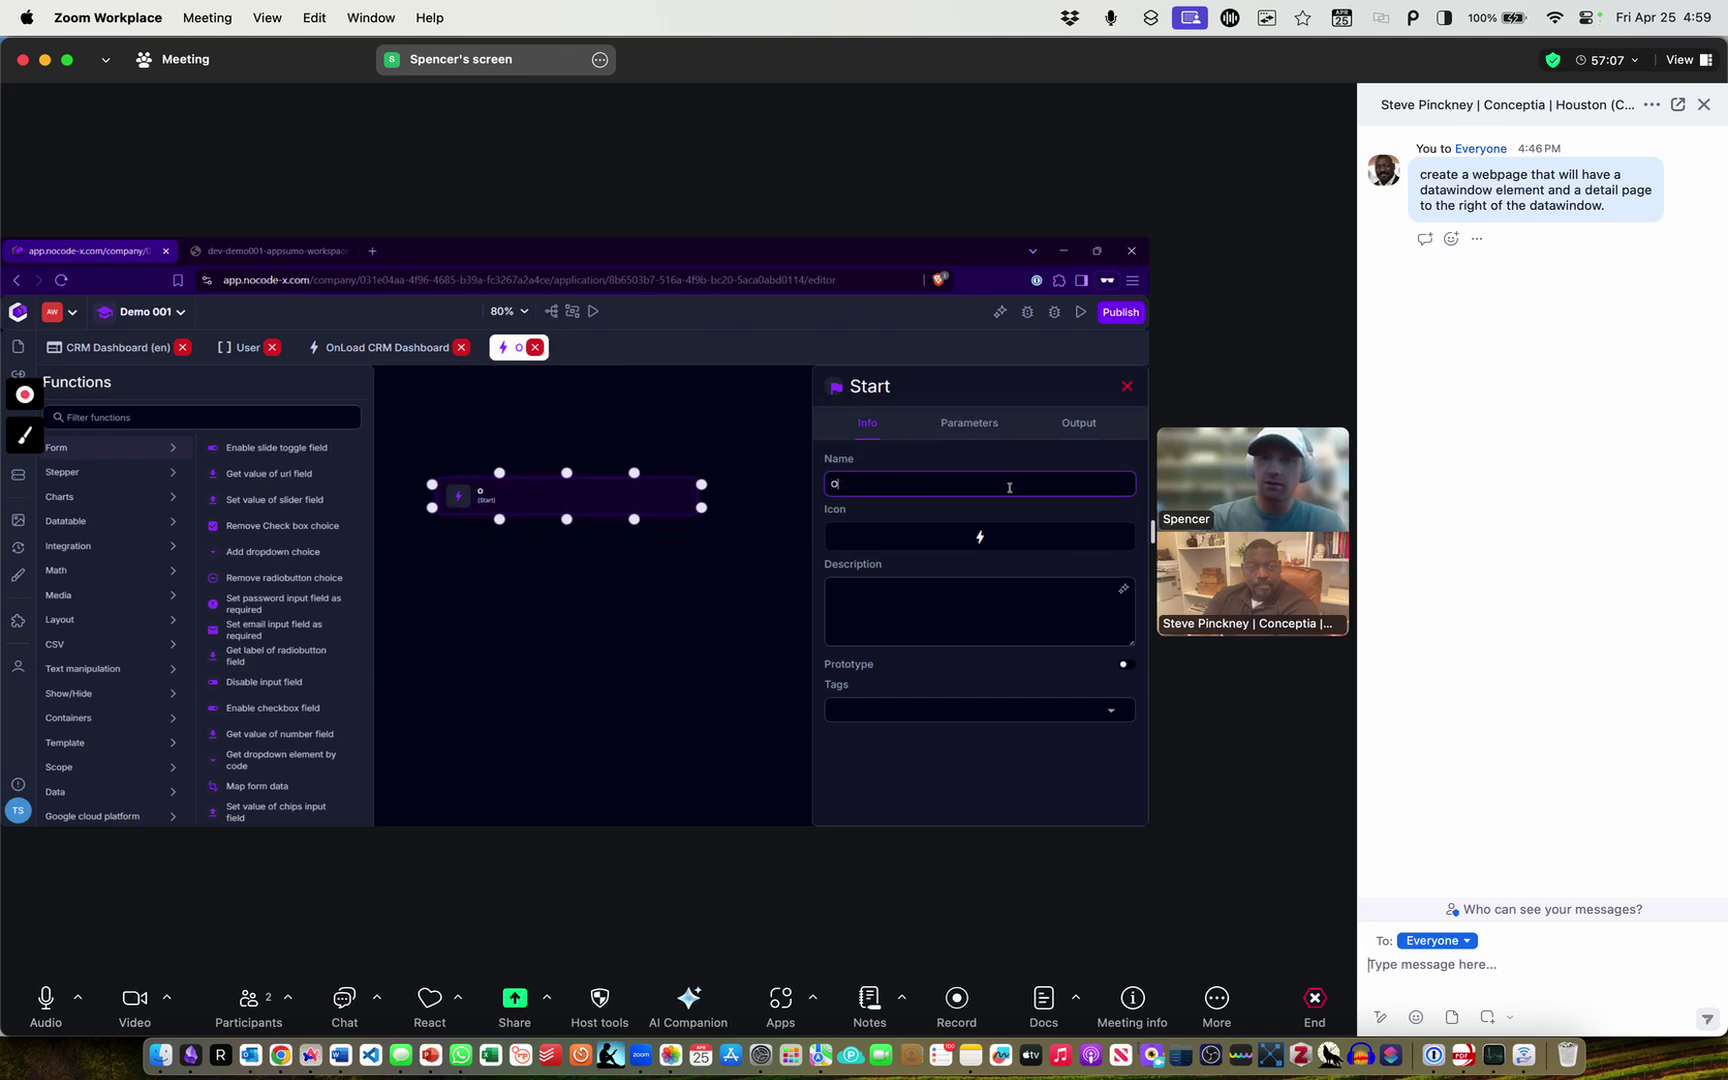
{"action": "type", "text": "nClick D"}
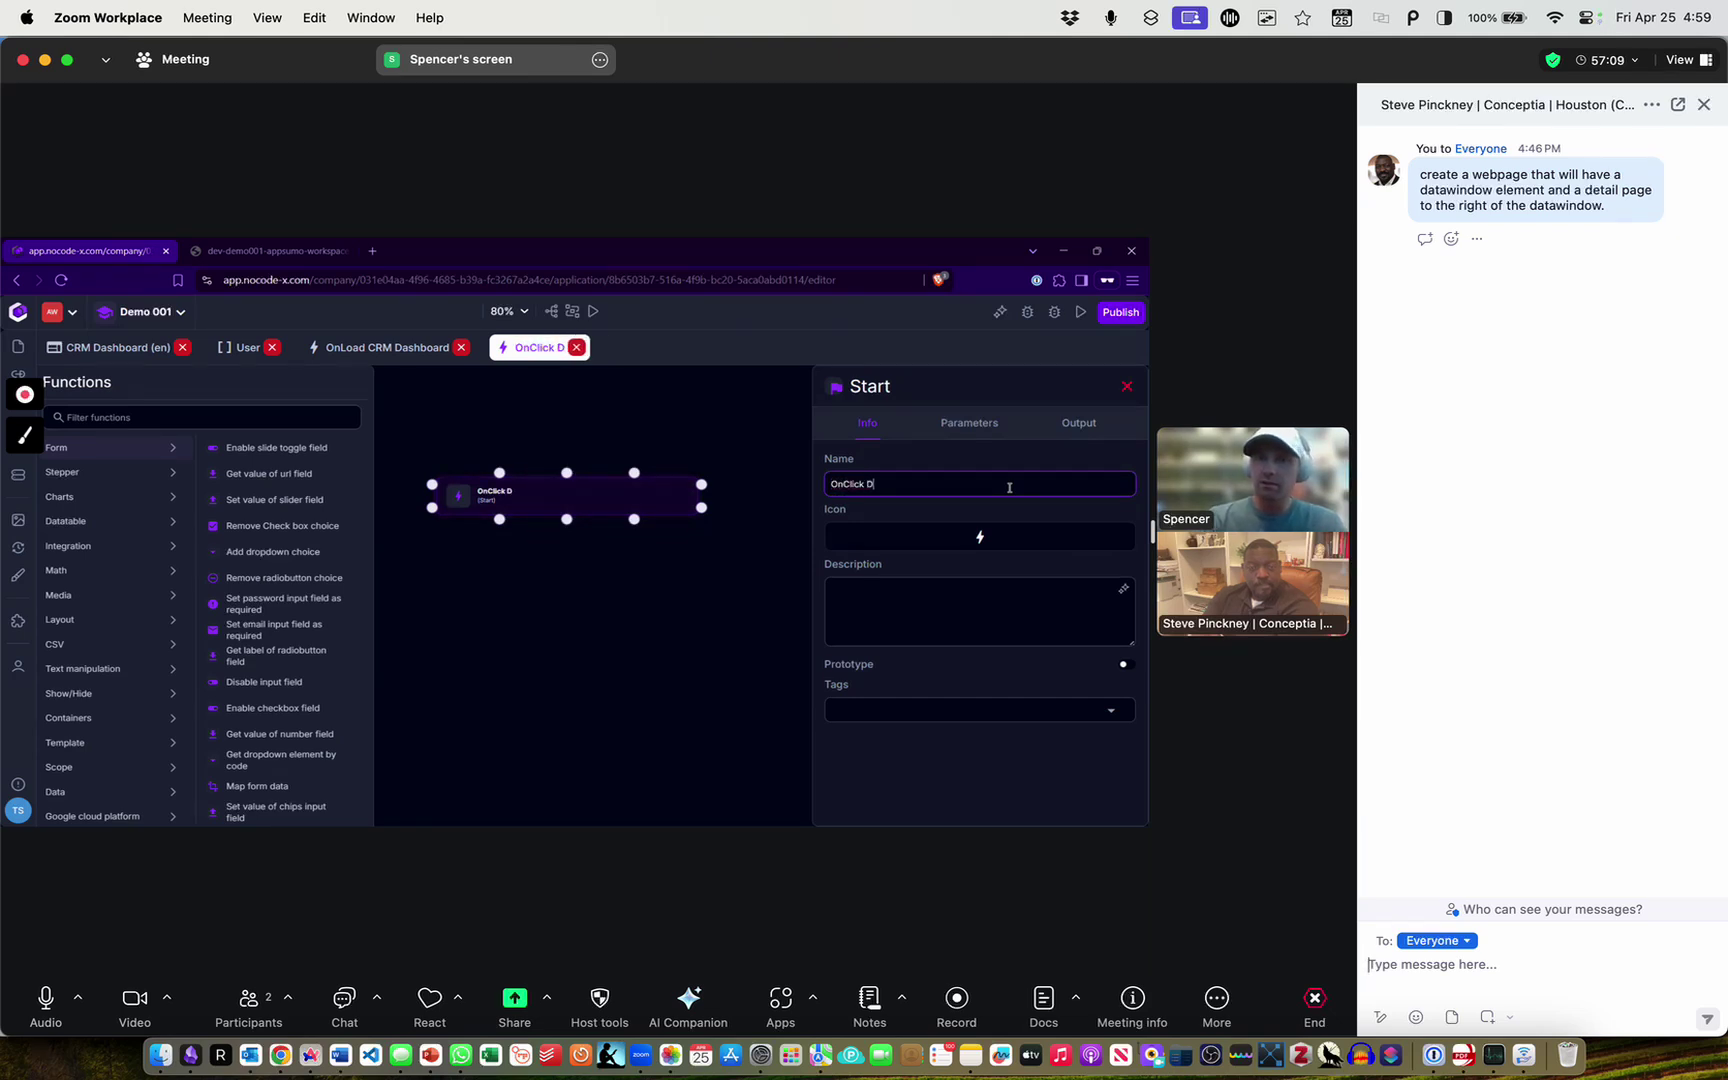
{"action": "type", "text": "atatable Row"}
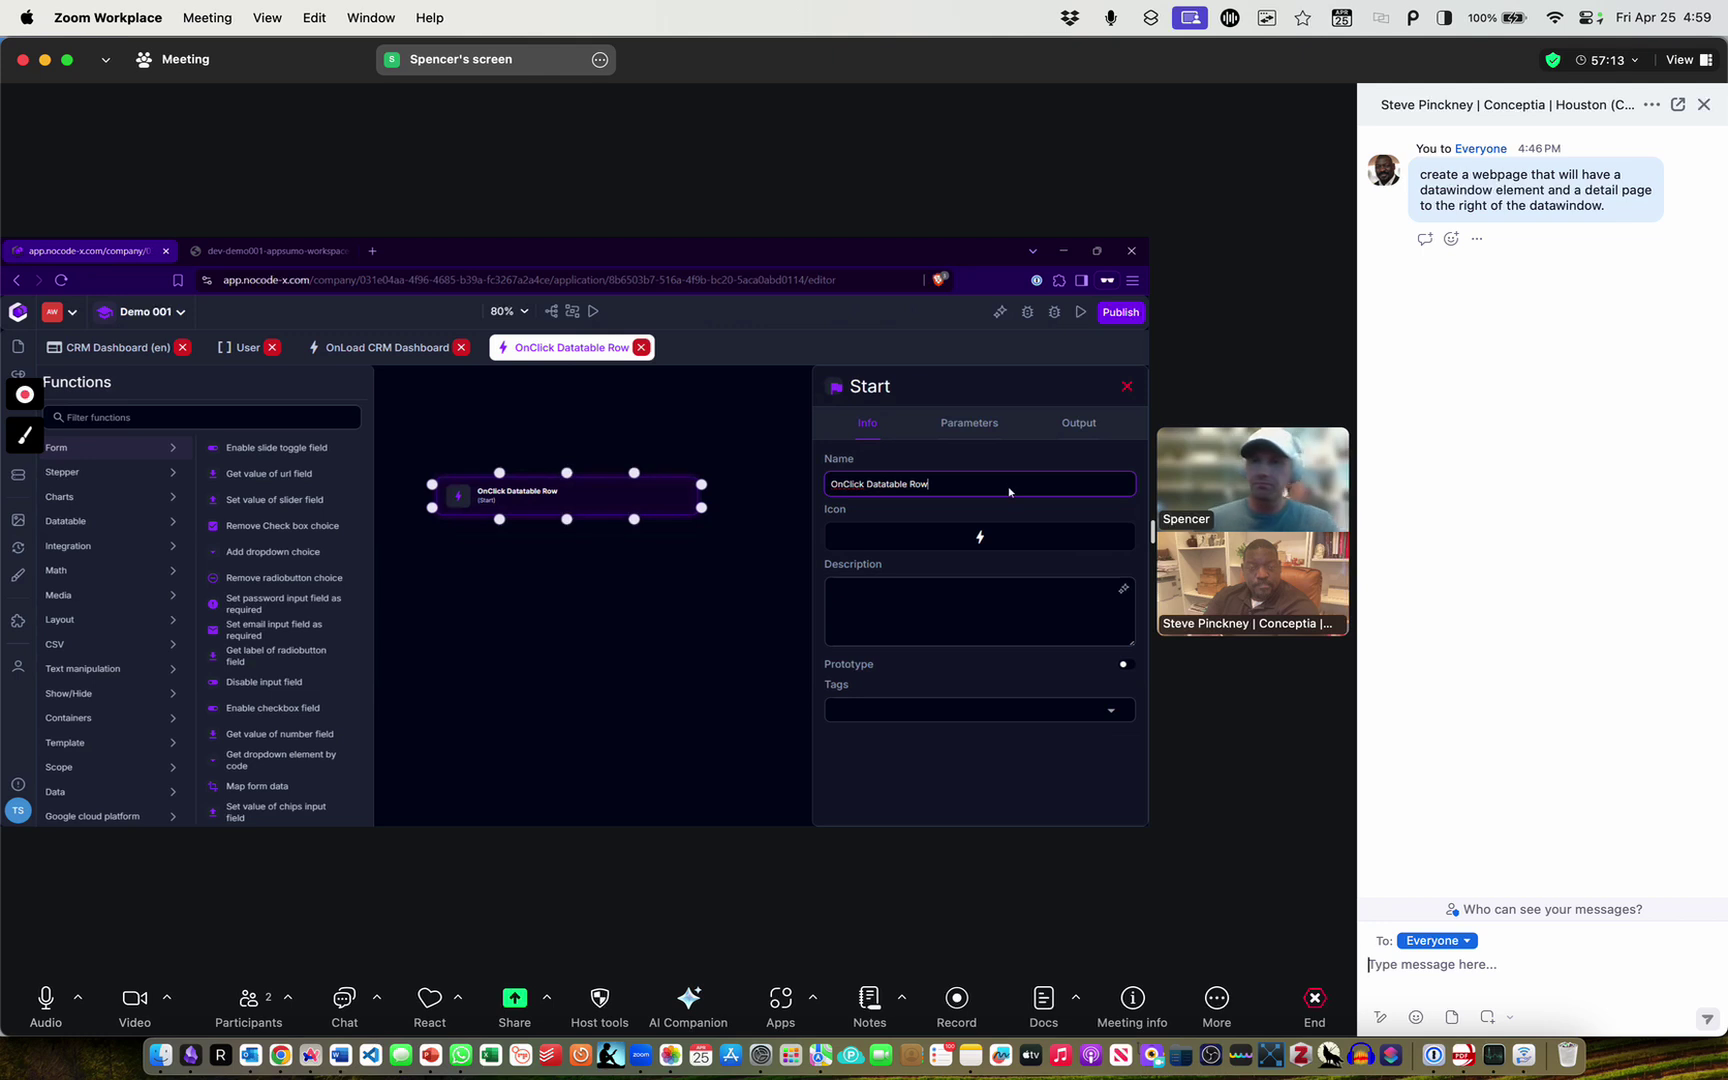
Filter the icons by "grid" and set the action's icon to table_rows
{"action": "left_click", "coordinate": [991, 569]}
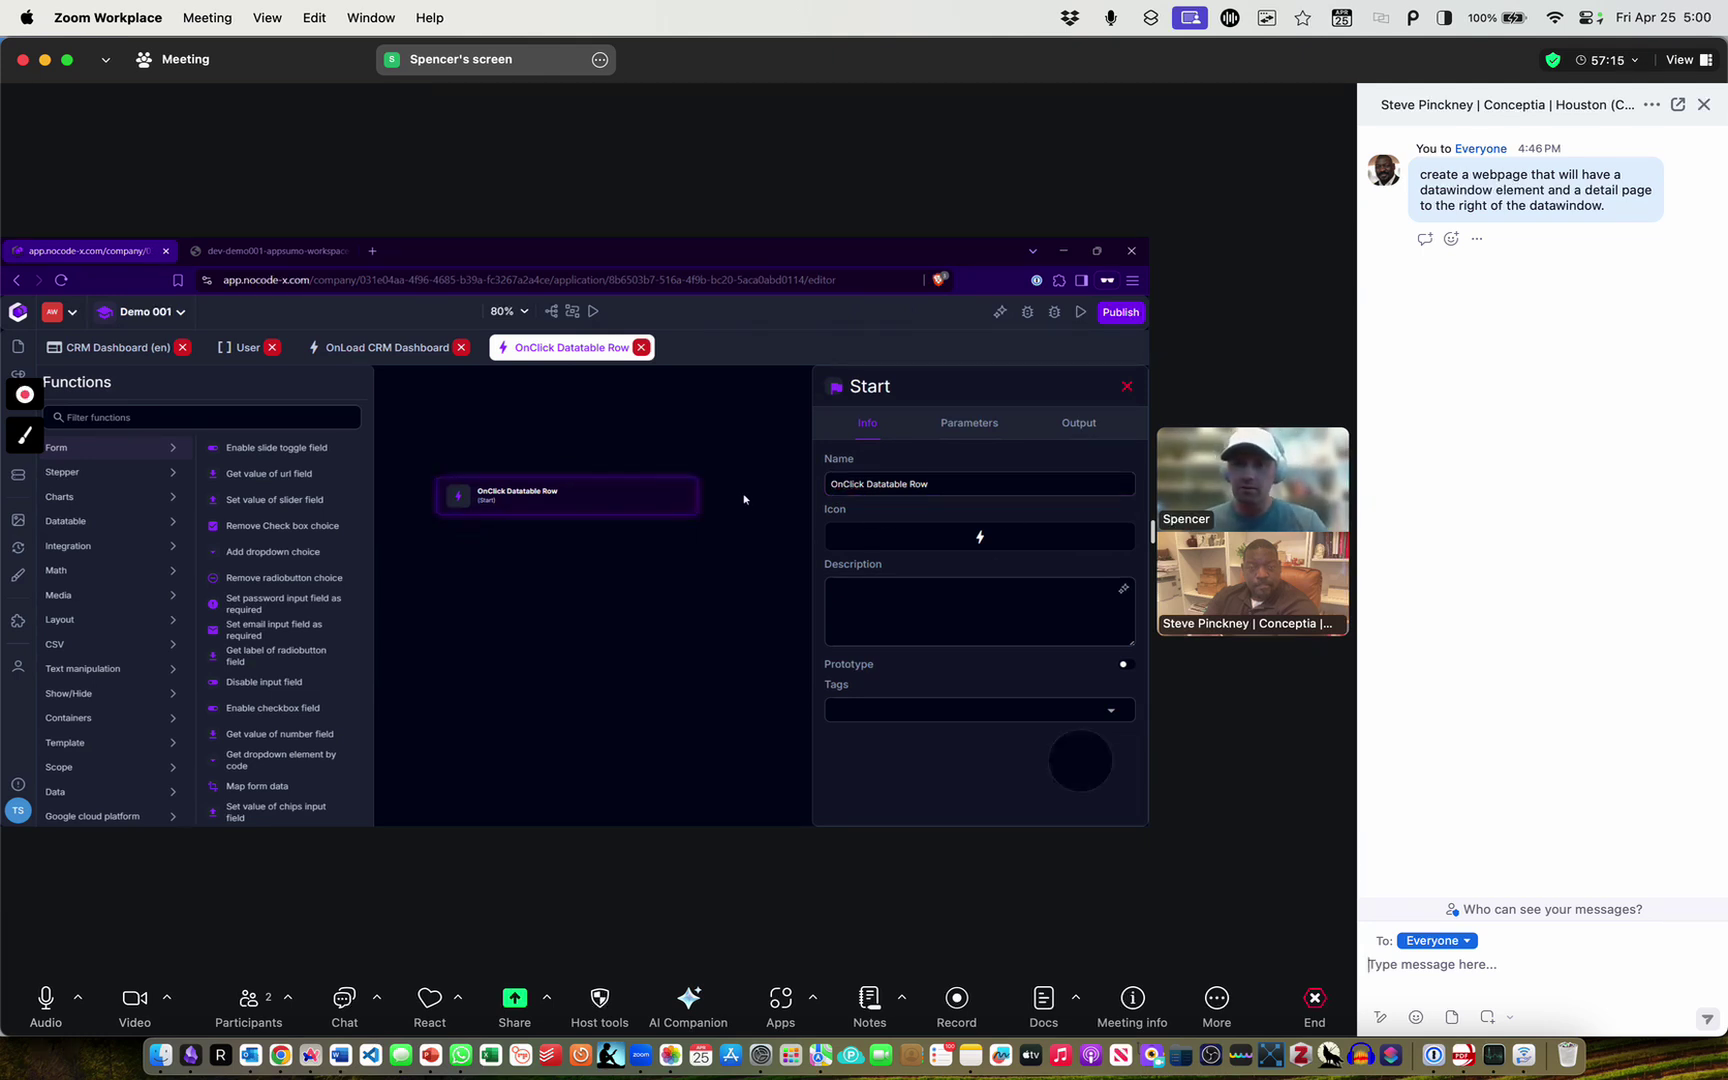
{"action": "left_click", "coordinate": [754, 414]}
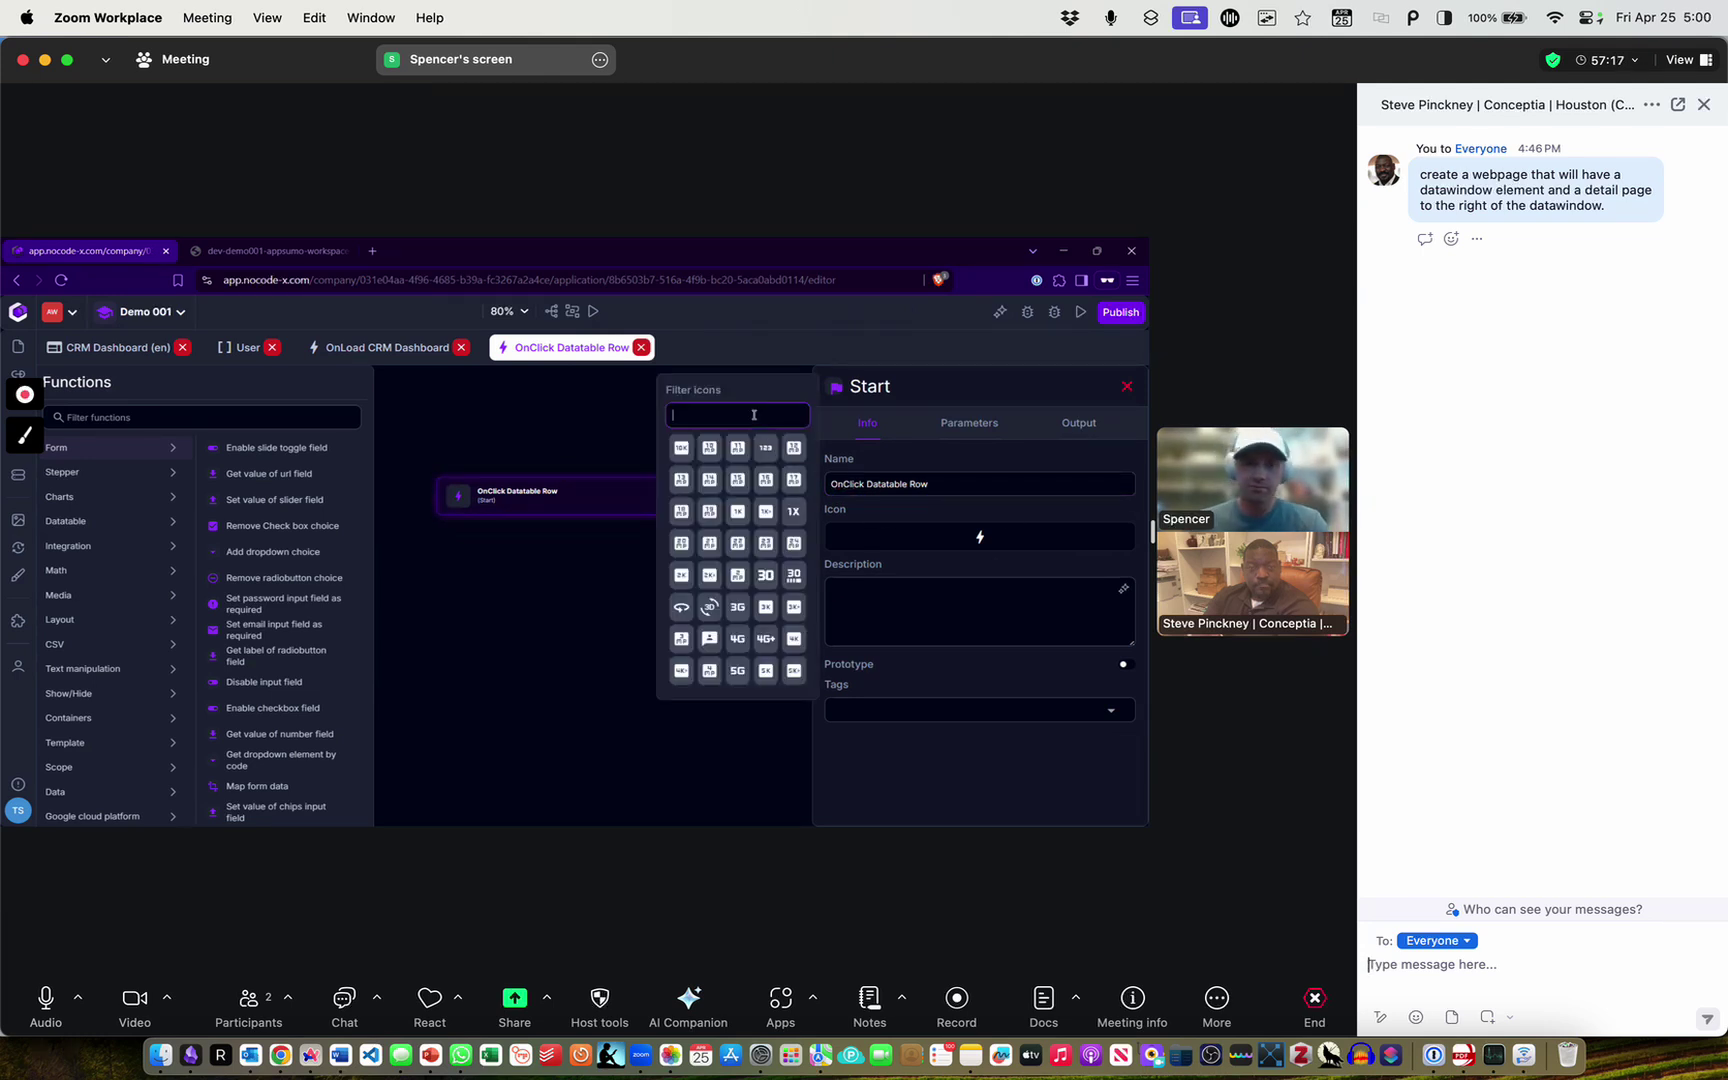
{"action": "type", "text": "grid"}
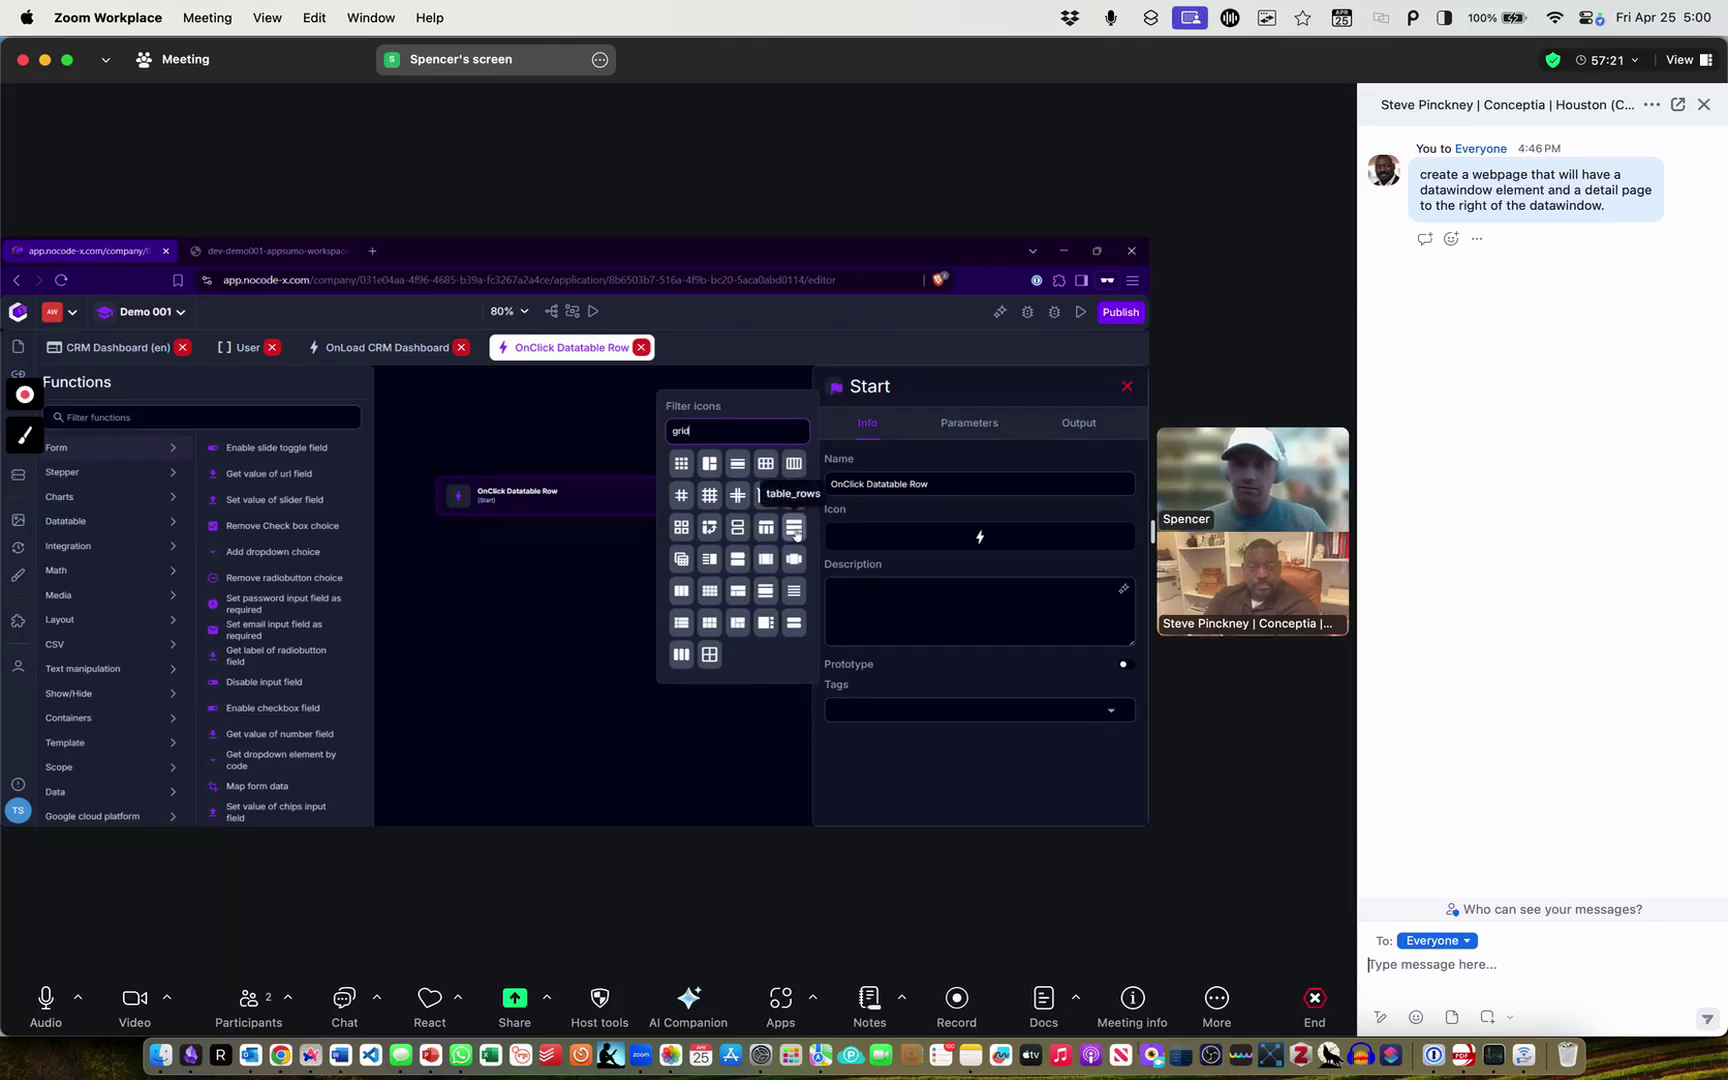
{"action": "left_click", "coordinate": [1022, 617]}
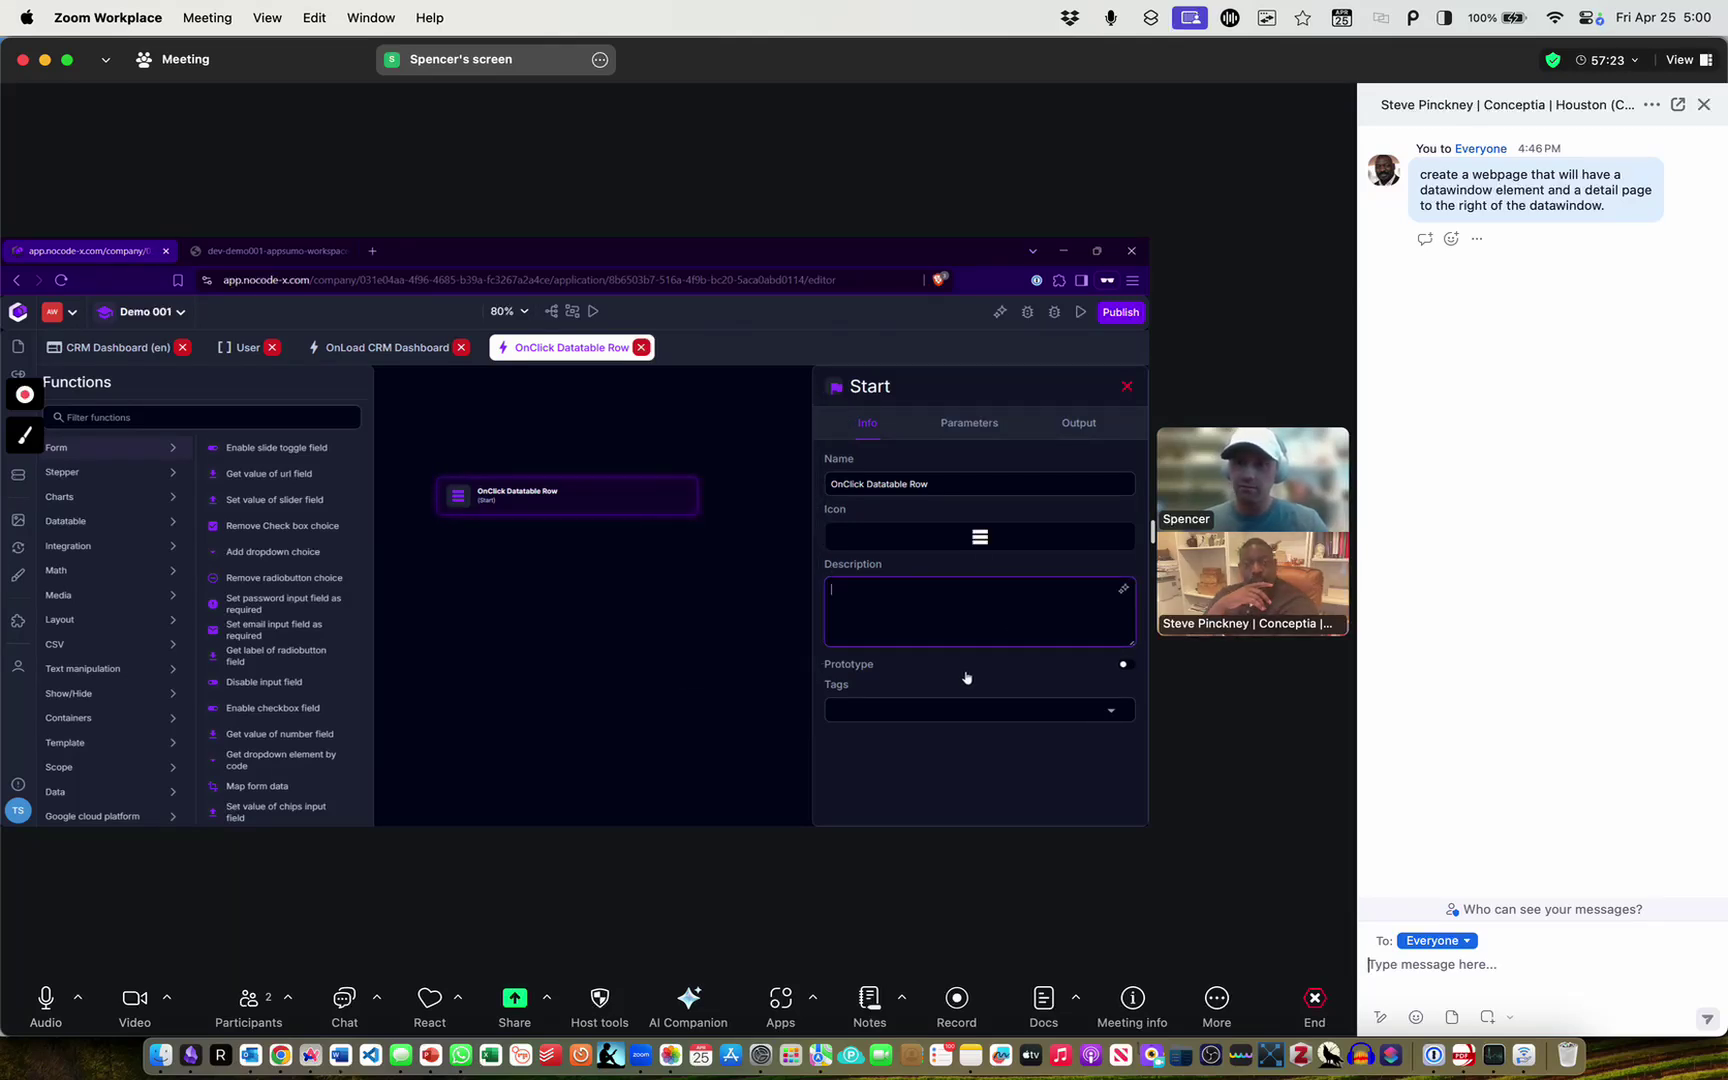
{"action": "left_click", "coordinate": [1081, 760]}
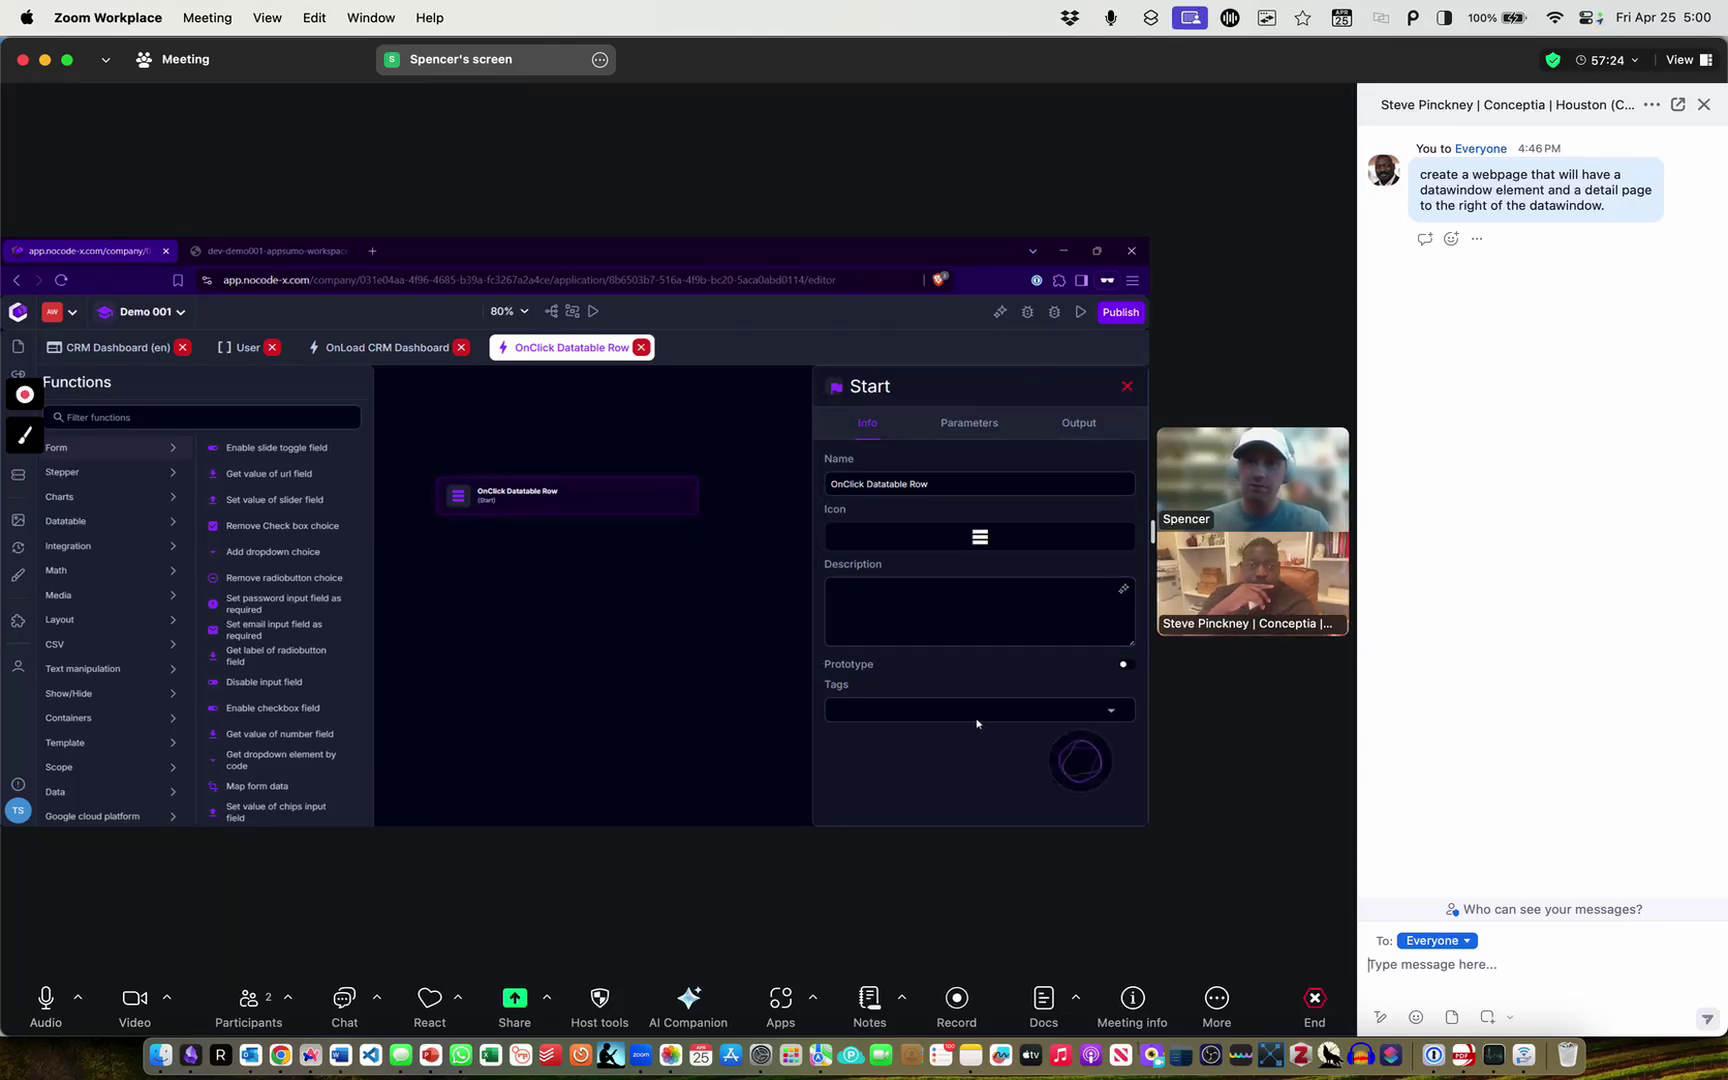
{"action": "left_click", "coordinate": [954, 594]}
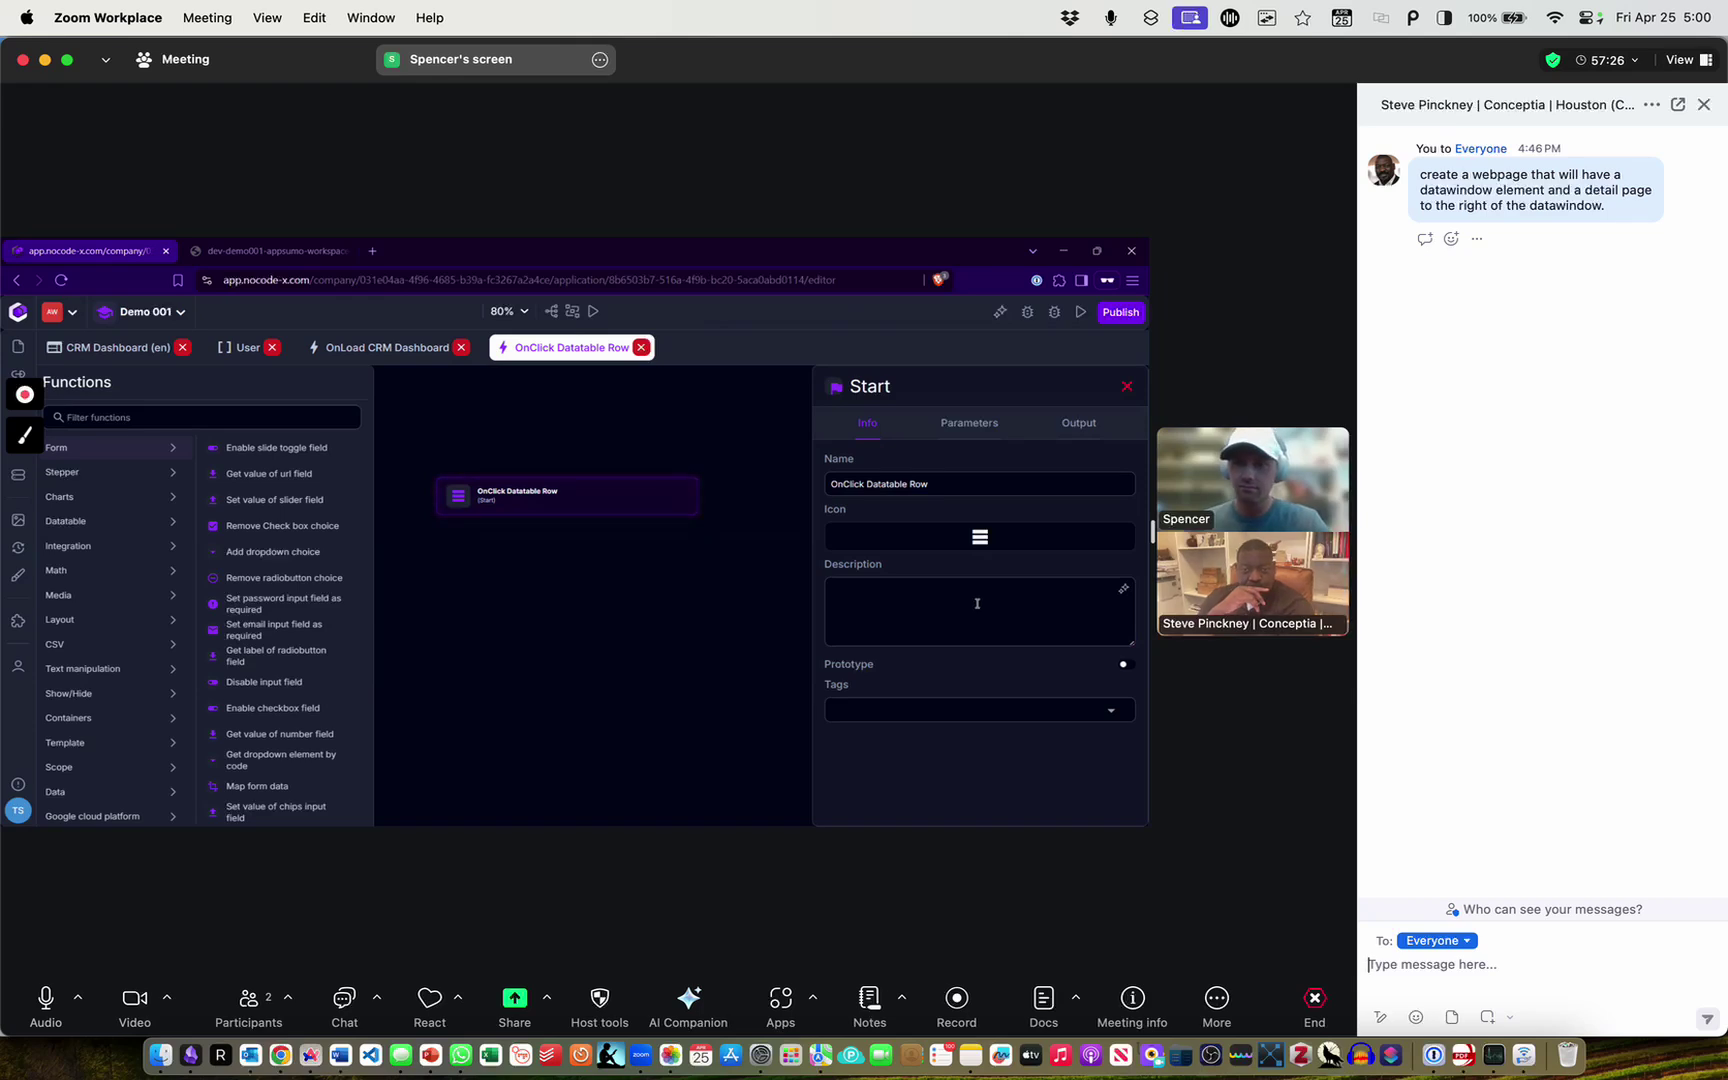
Return to the CRM Dashboard page and center its layout on the canvas
{"action": "left_click", "coordinate": [628, 612]}
{"action": "left_click_drag", "start_coordinate": [622, 612], "coordinate": [723, 569]}
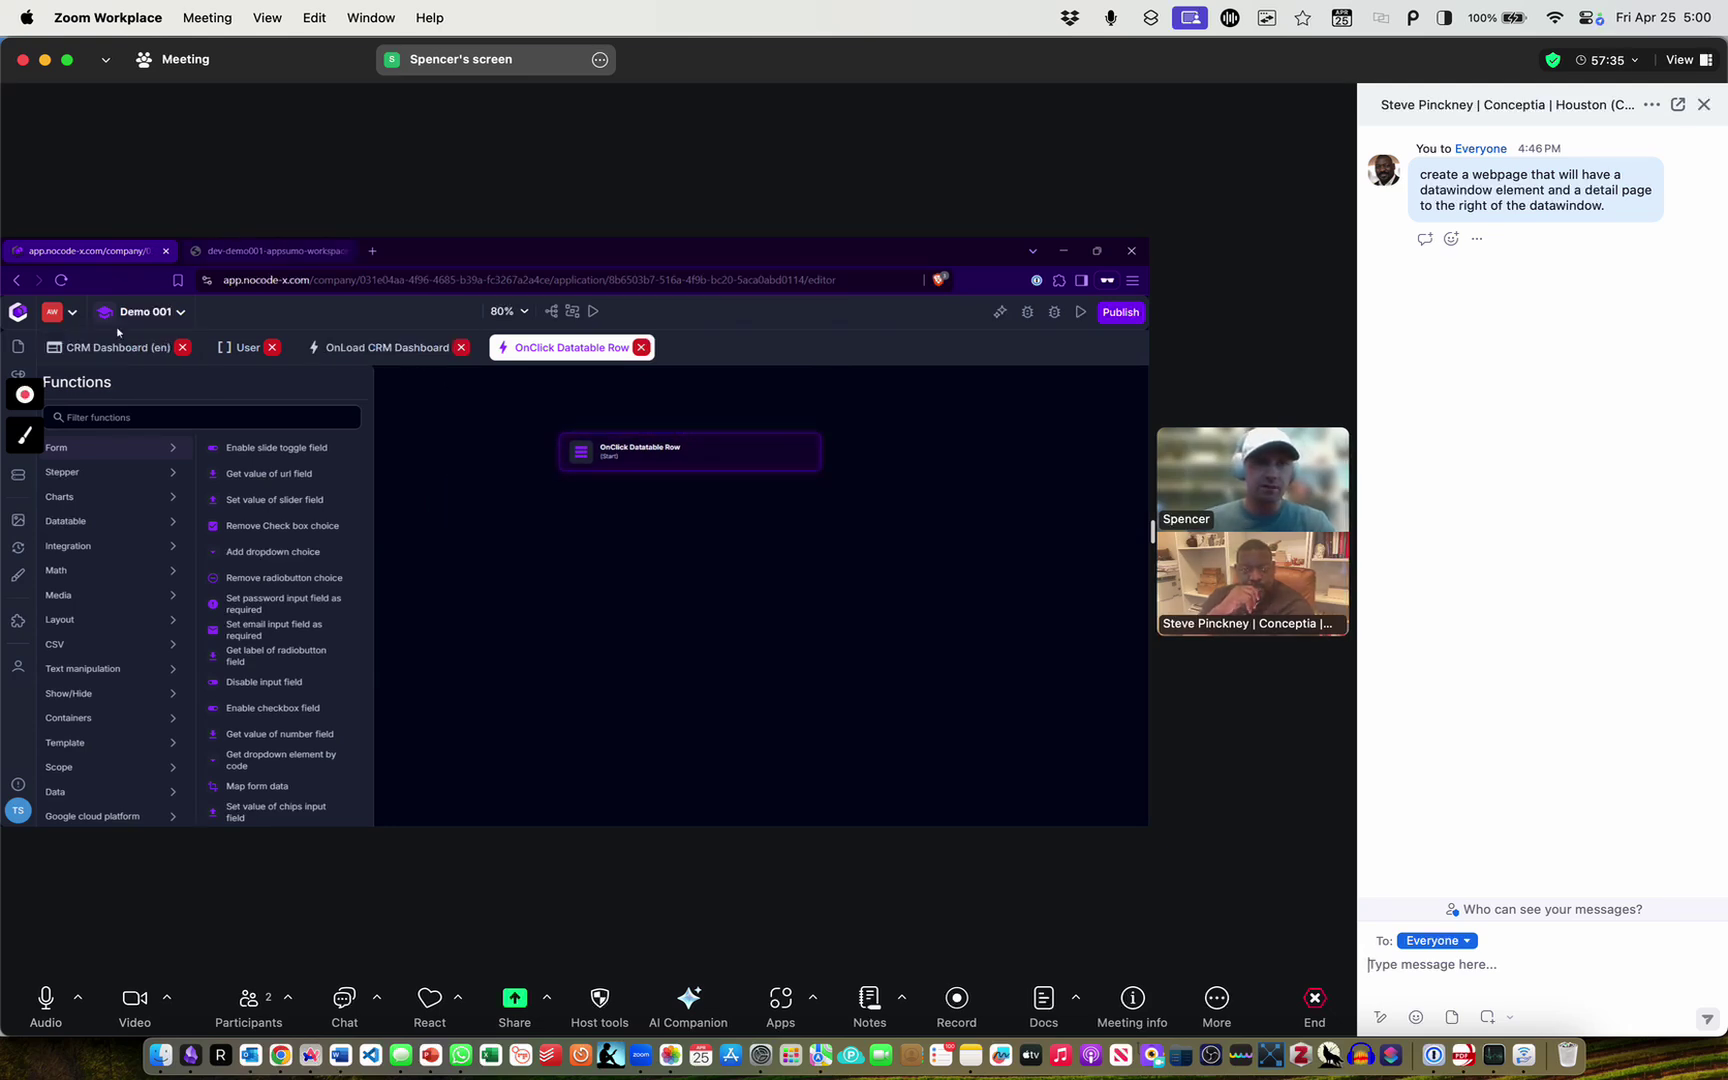
{"action": "left_click", "coordinate": [117, 352]}
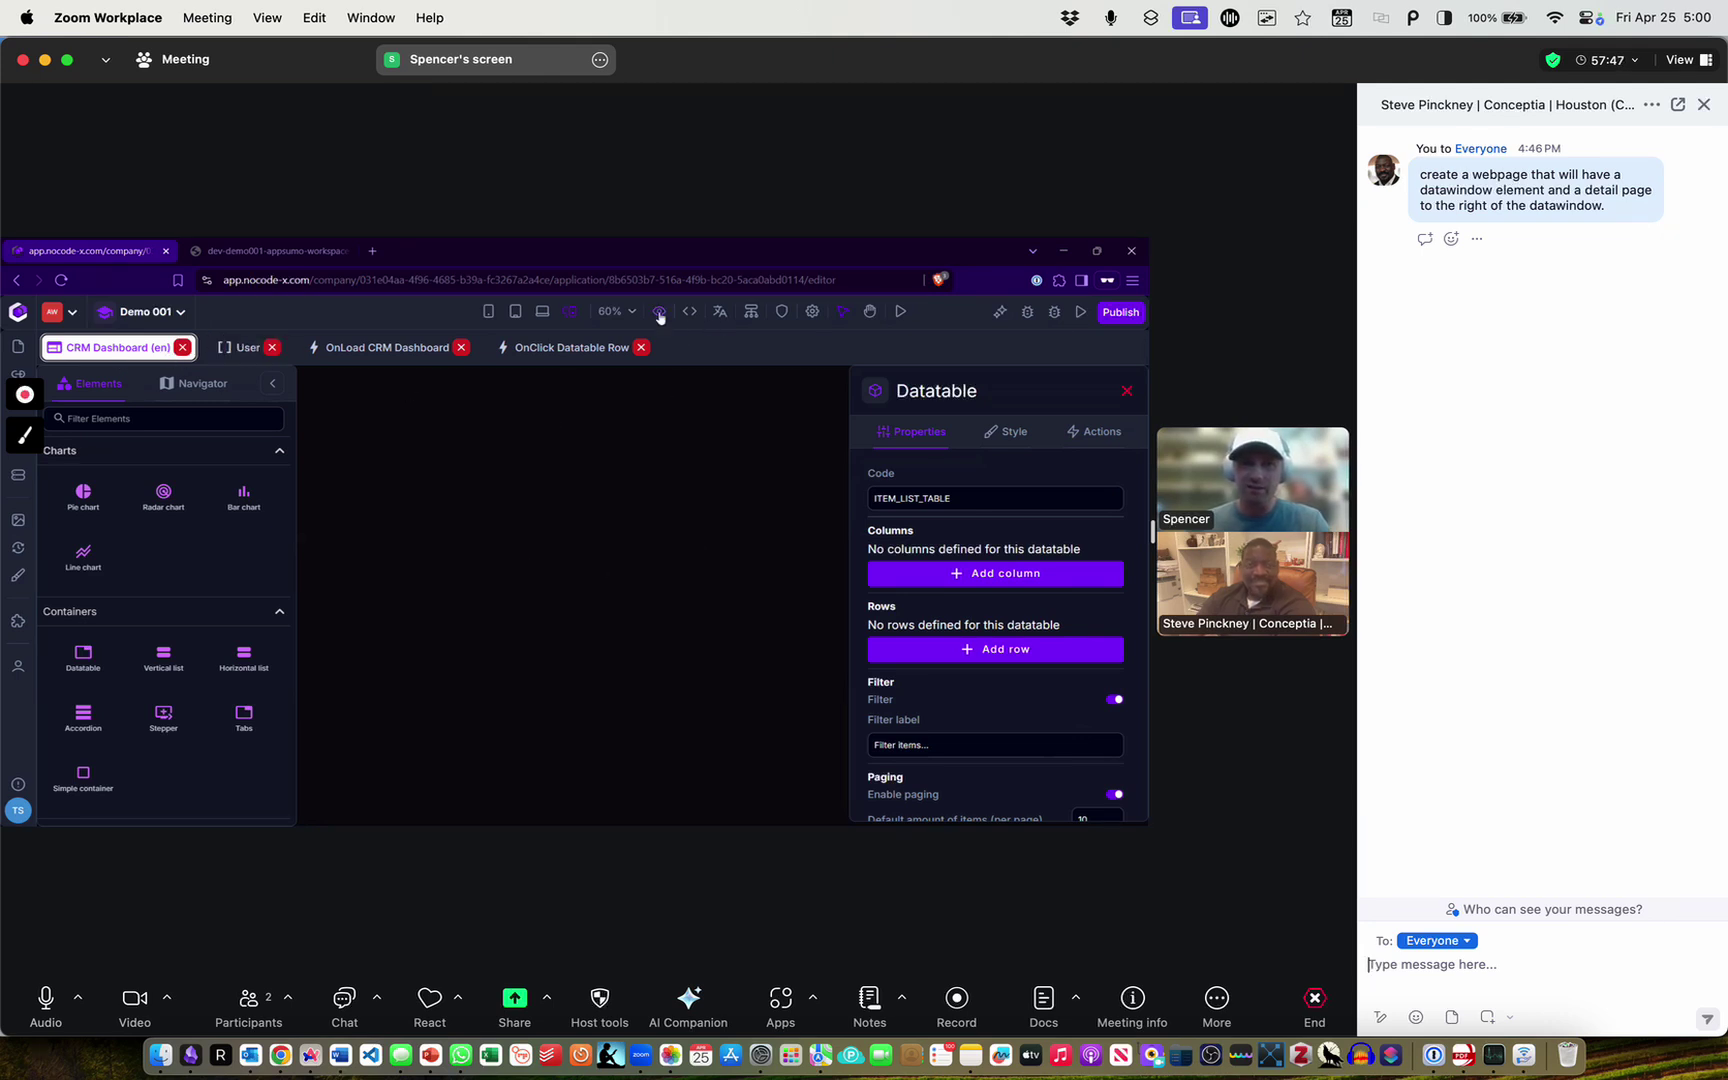
{"action": "left_click", "coordinate": [570, 311]}
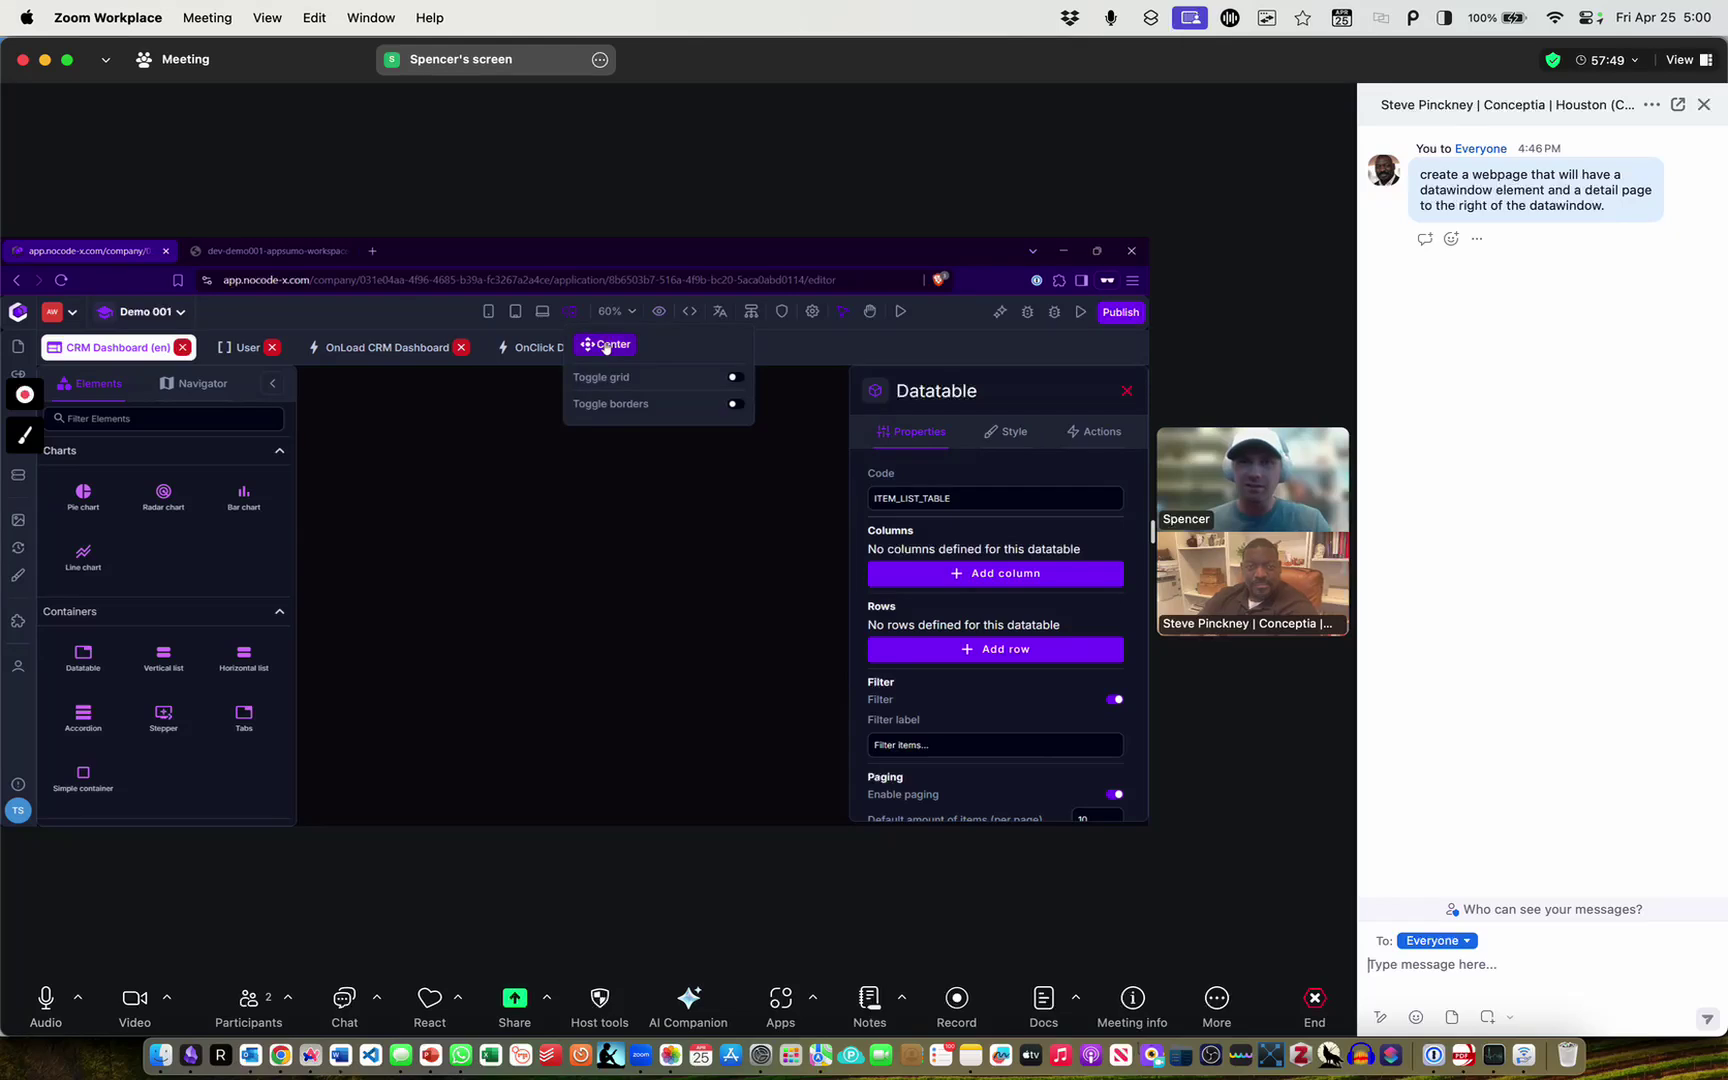
{"action": "left_click", "coordinate": [605, 344]}
{"action": "left_click", "coordinate": [814, 401]}
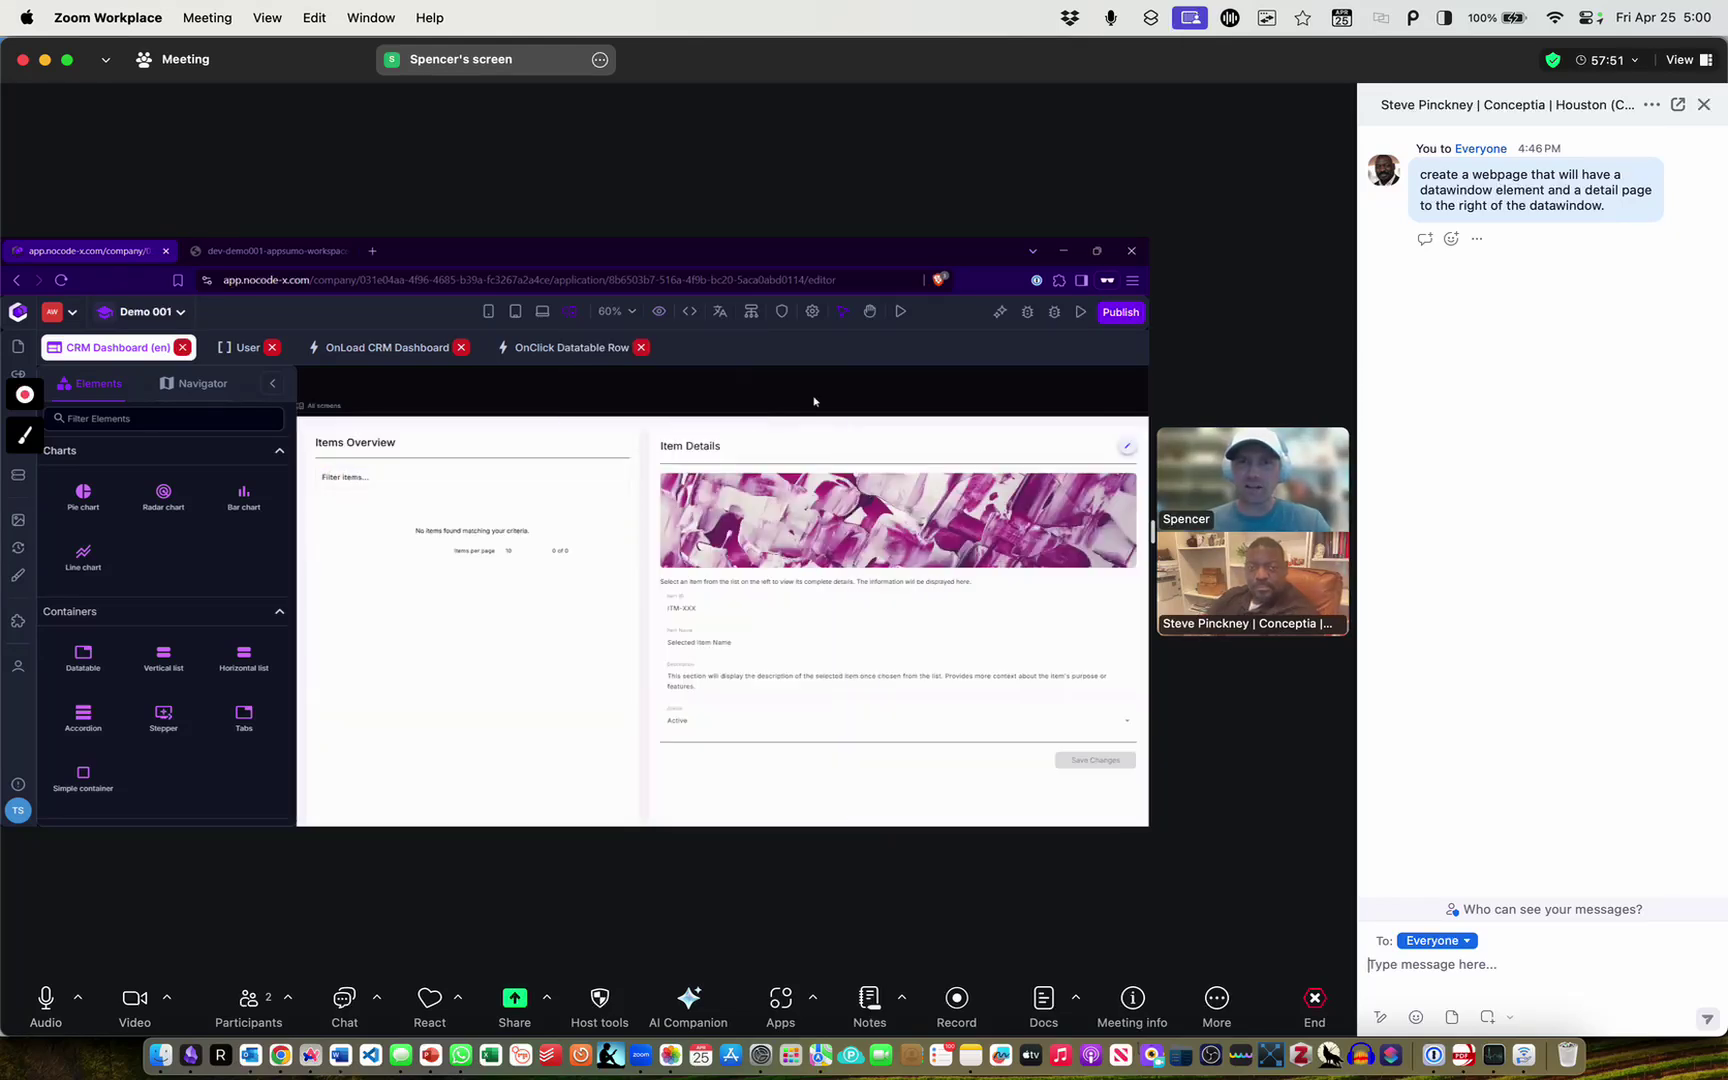
Examine the properties of the Item Name input field in the Item Details section
{"action": "key", "text": "space"}
{"action": "left_click_drag", "start_coordinate": [944, 407], "coordinate": [841, 375]}
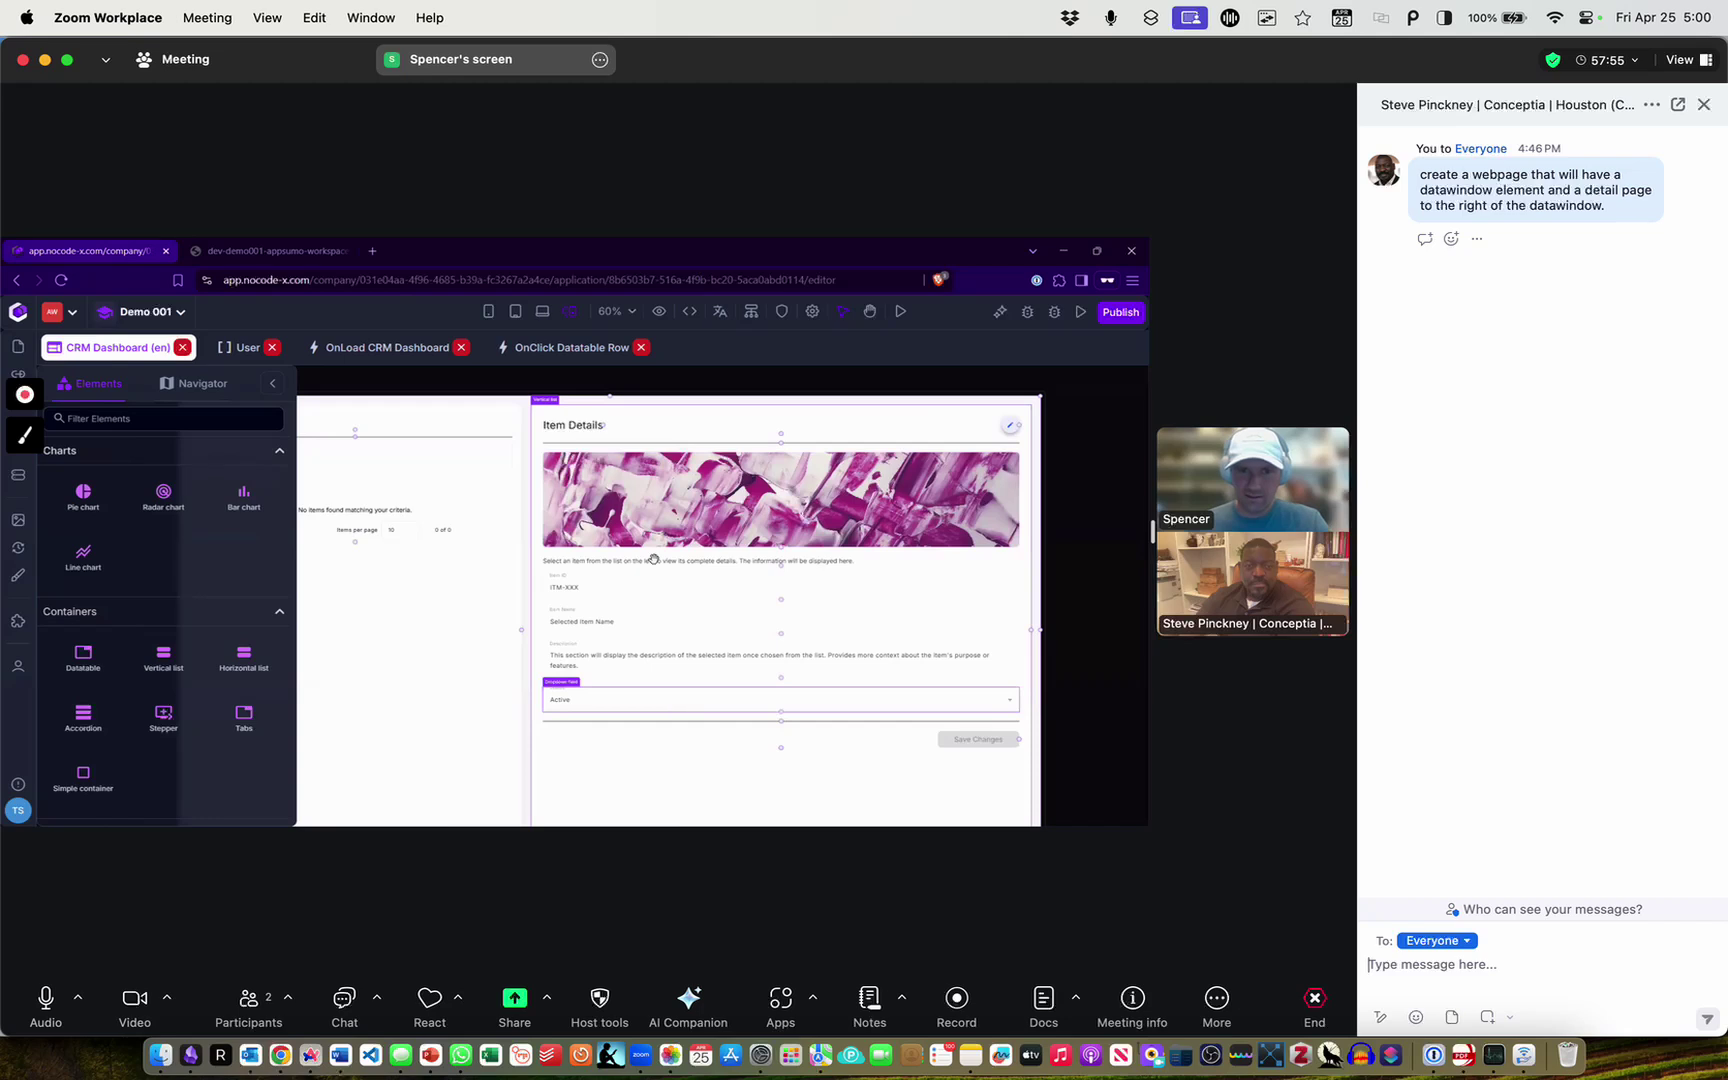
{"action": "left_click", "coordinate": [561, 627]}
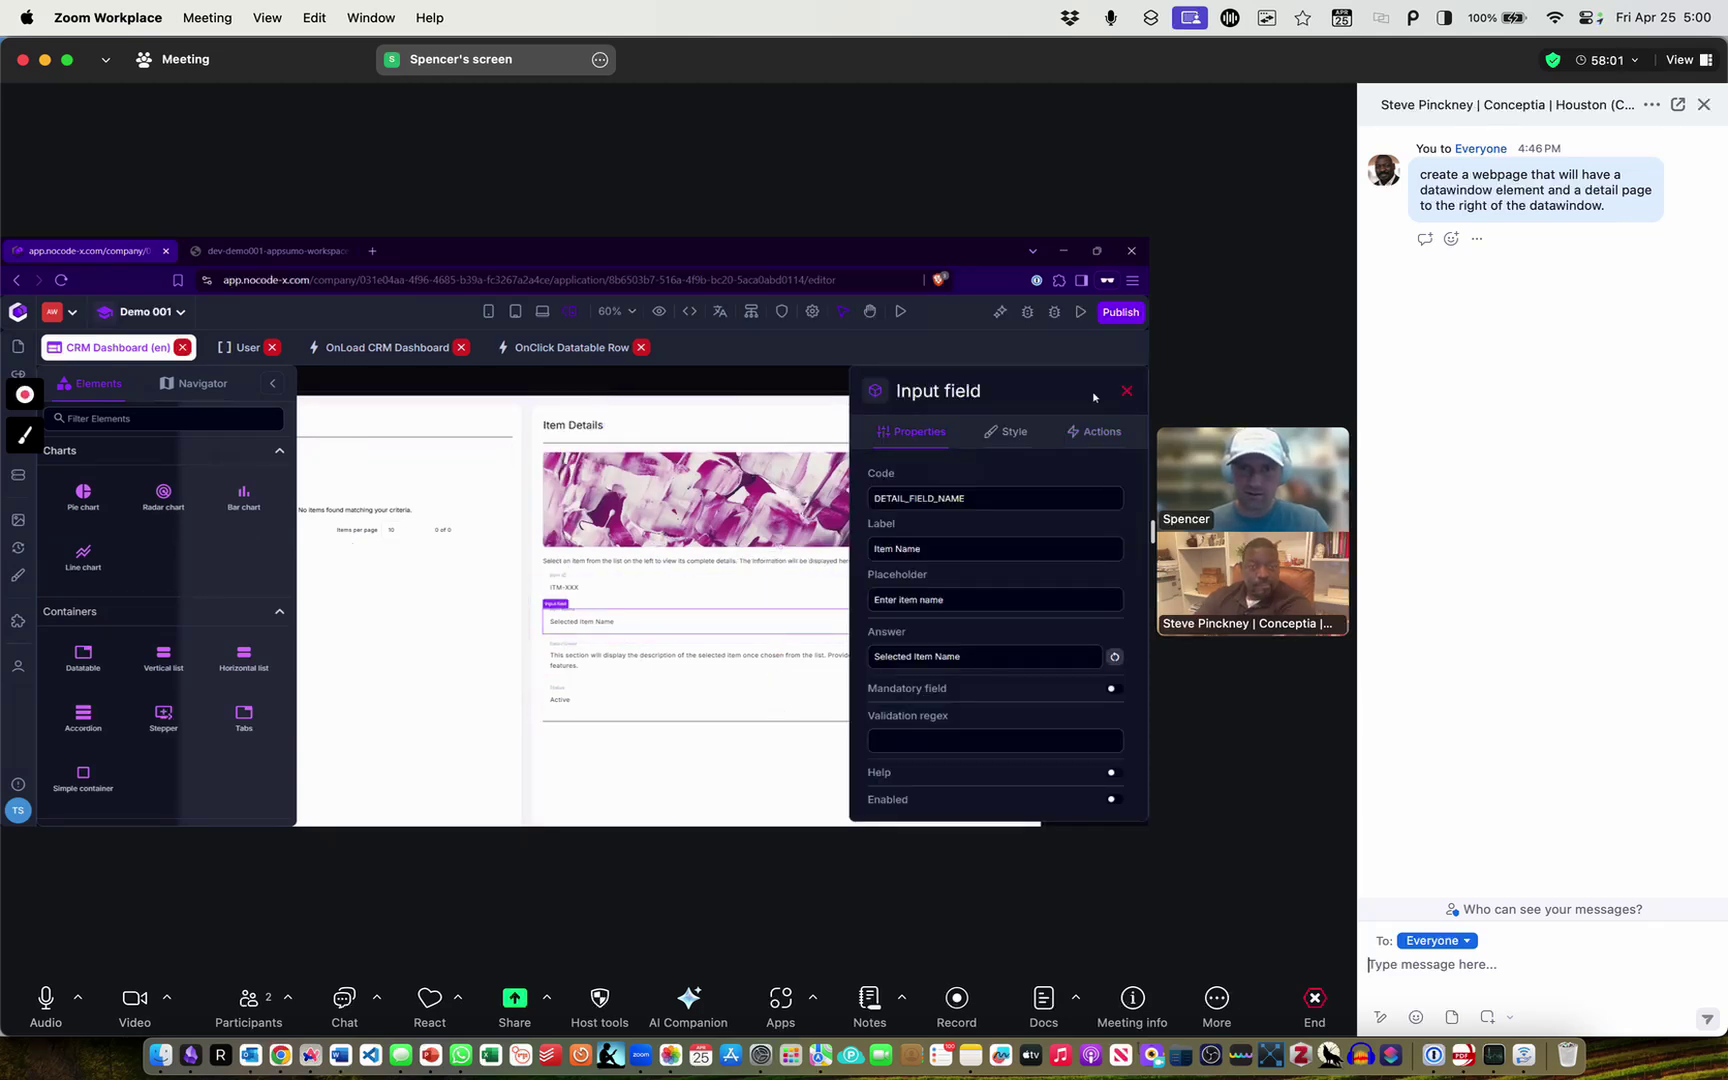
{"action": "left_click", "coordinate": [1127, 391]}
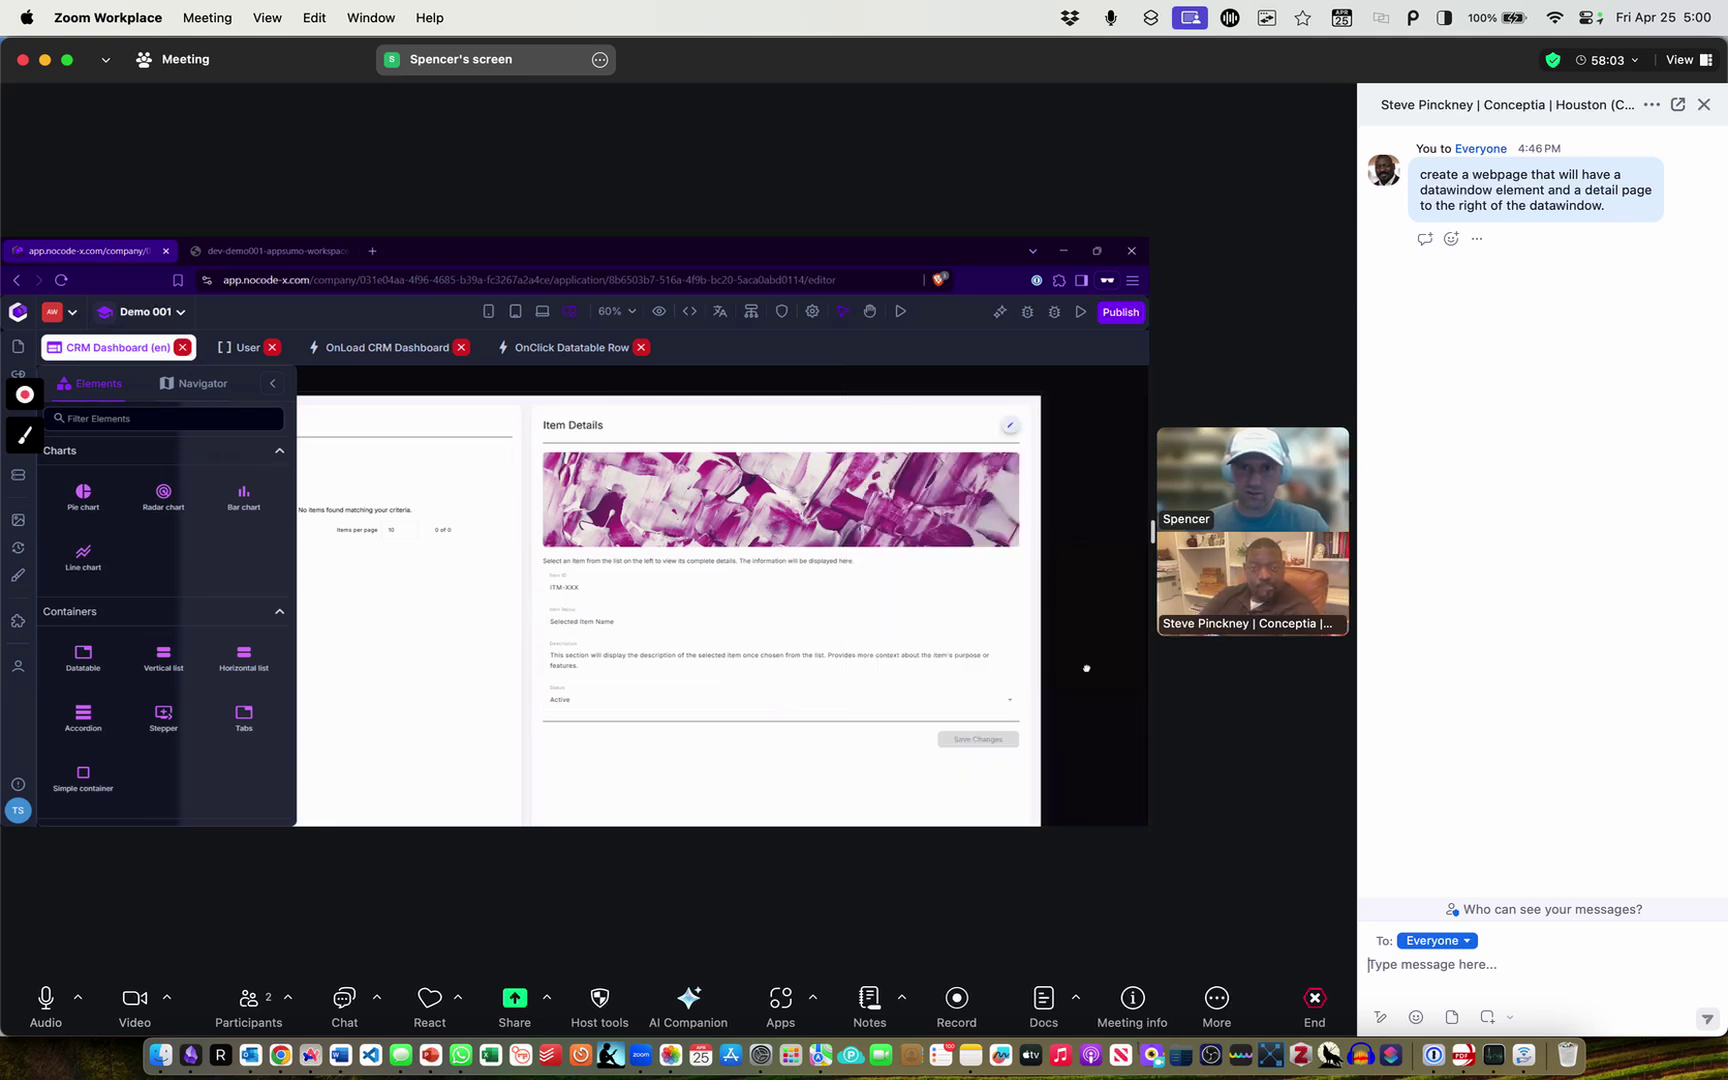
{"action": "left_click_drag", "start_coordinate": [1086, 595], "coordinate": [1143, 553]}
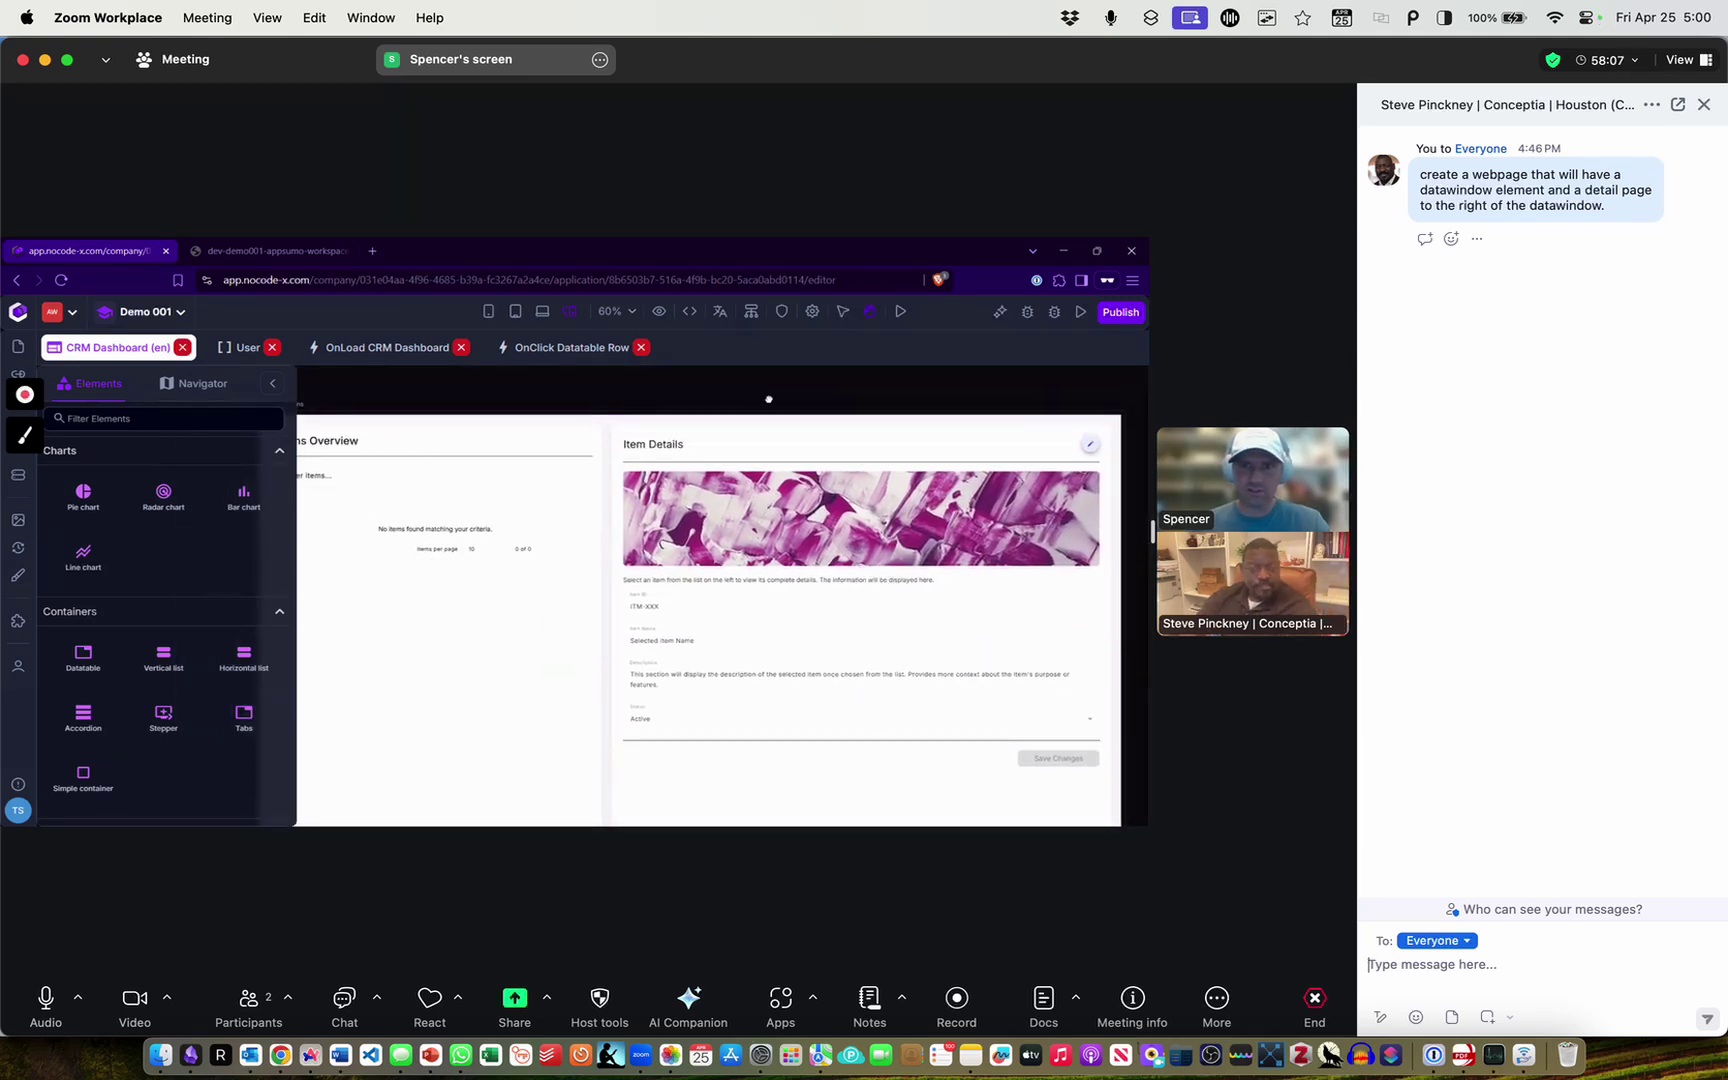
{"action": "mouse_move", "coordinate": [757, 399]}
{"action": "left_mouse_down"}
{"action": "mouse_move", "coordinate": [880, 393]}
{"action": "mouse_move", "coordinate": [777, 382]}
{"action": "left_mouse_up"}
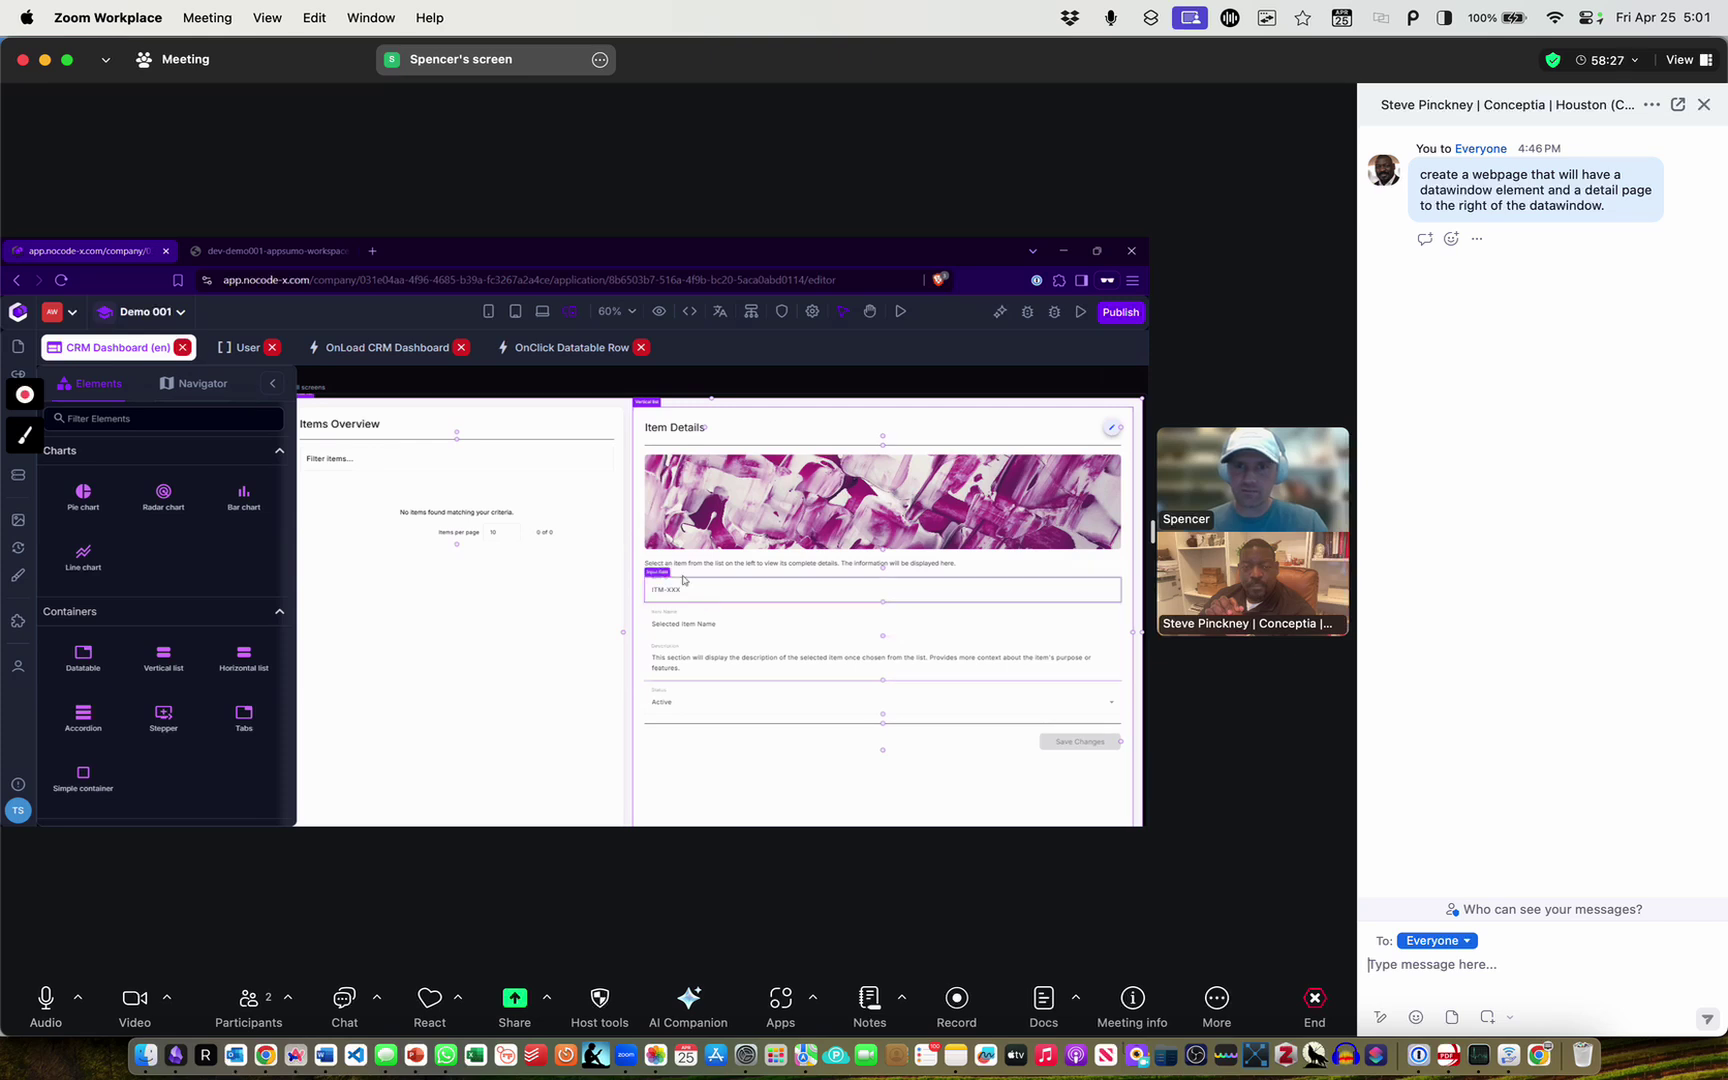
Set the Item ID input field's label to "Name" and its placeholder to "Unknown"
{"action": "key", "text": "space"}
{"action": "left_click_drag", "start_coordinate": [890, 388], "coordinate": [760, 382]}
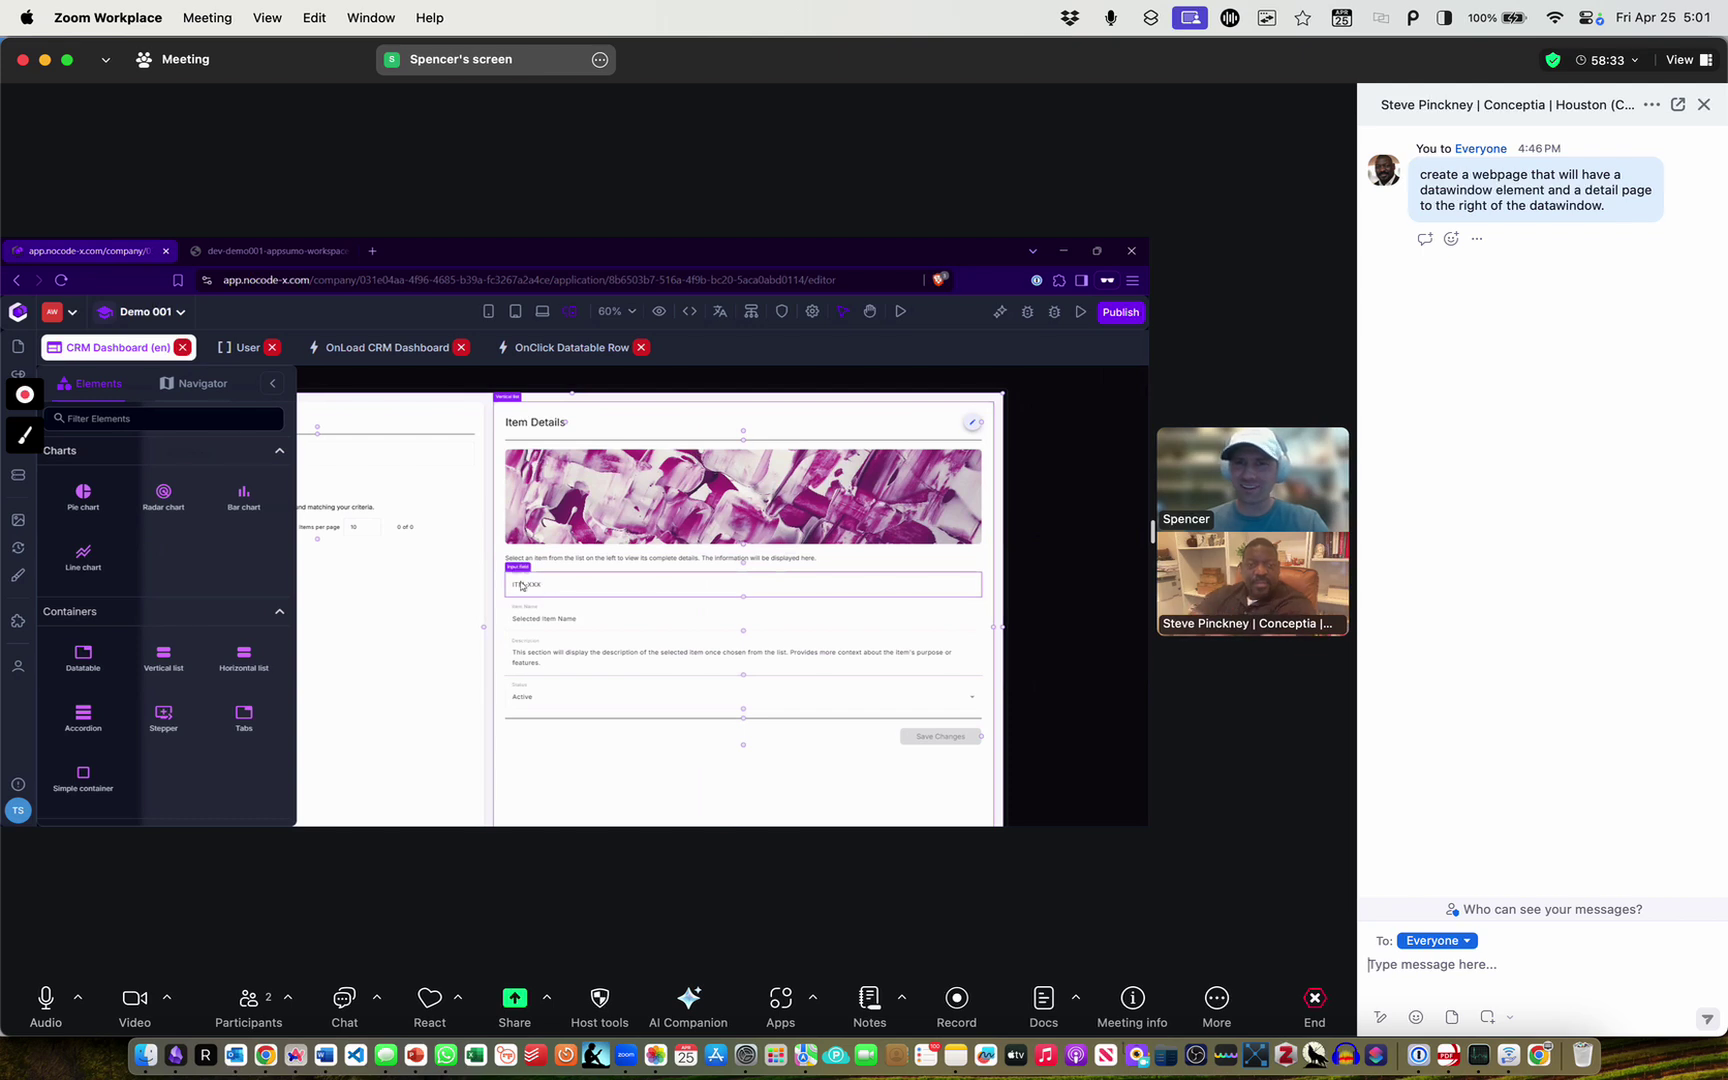
{"action": "left_click", "coordinate": [516, 565]}
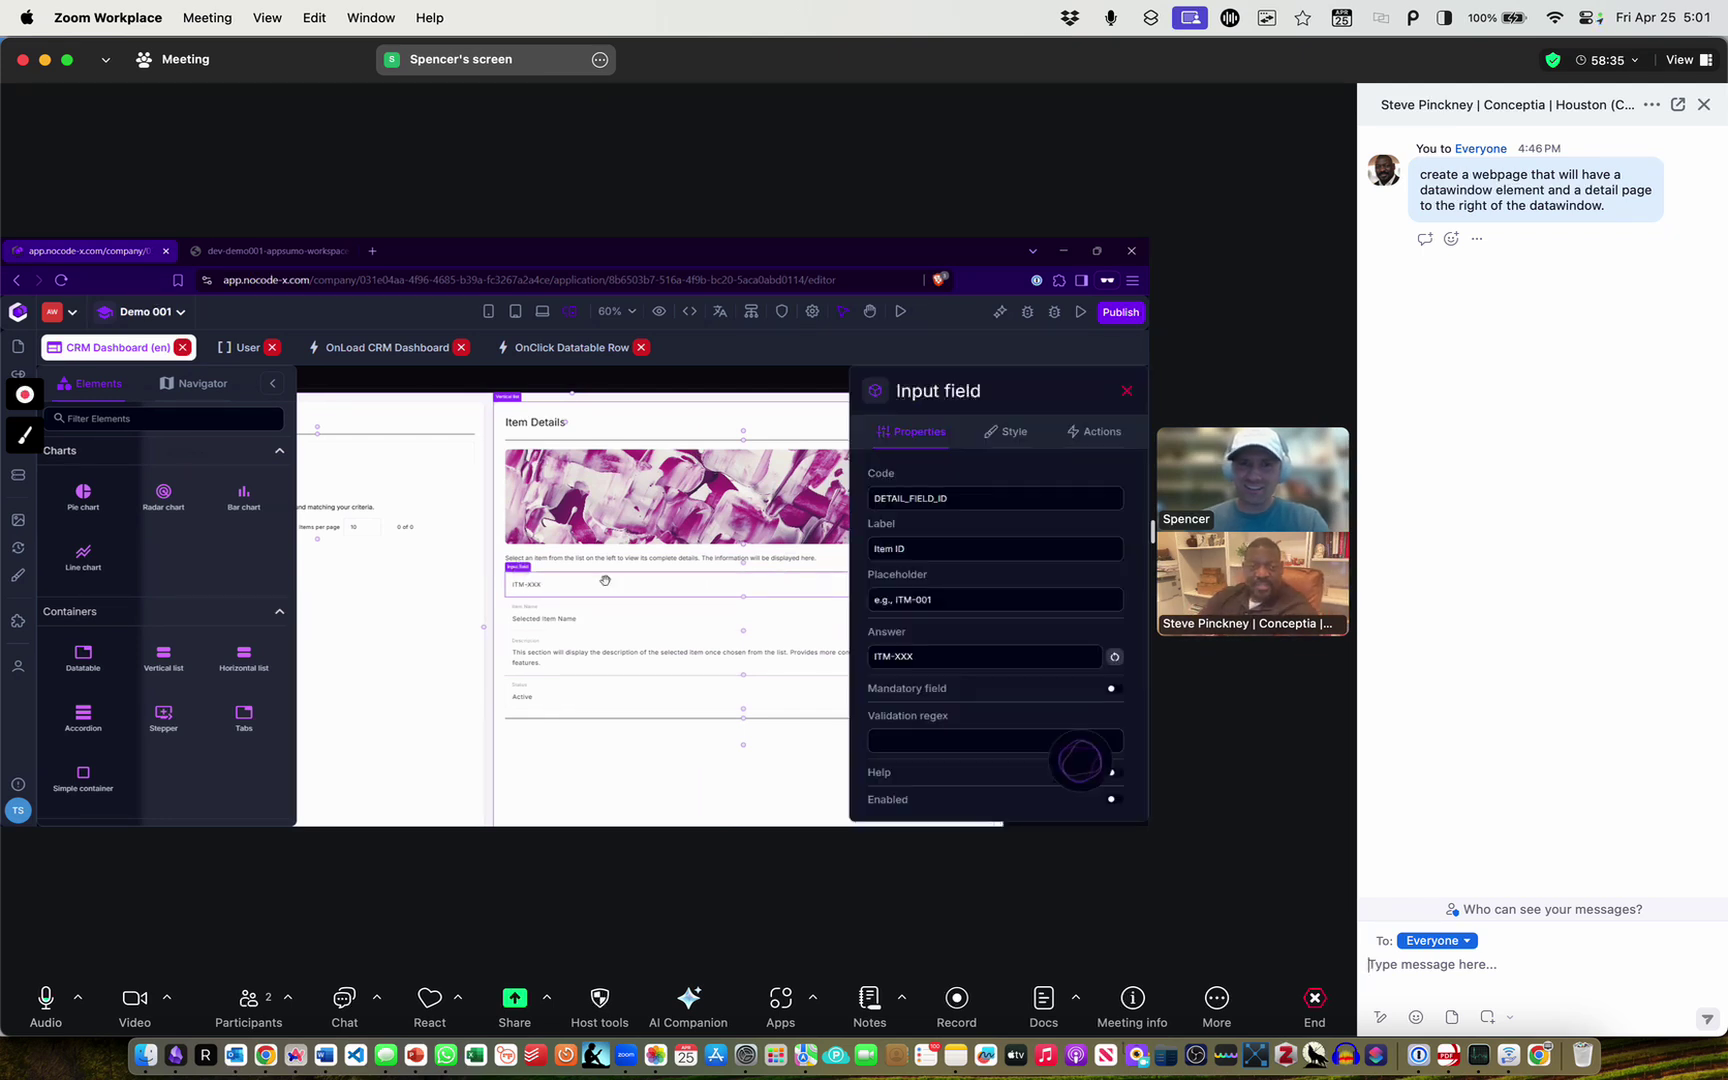
{"action": "left_click", "coordinate": [952, 549]}
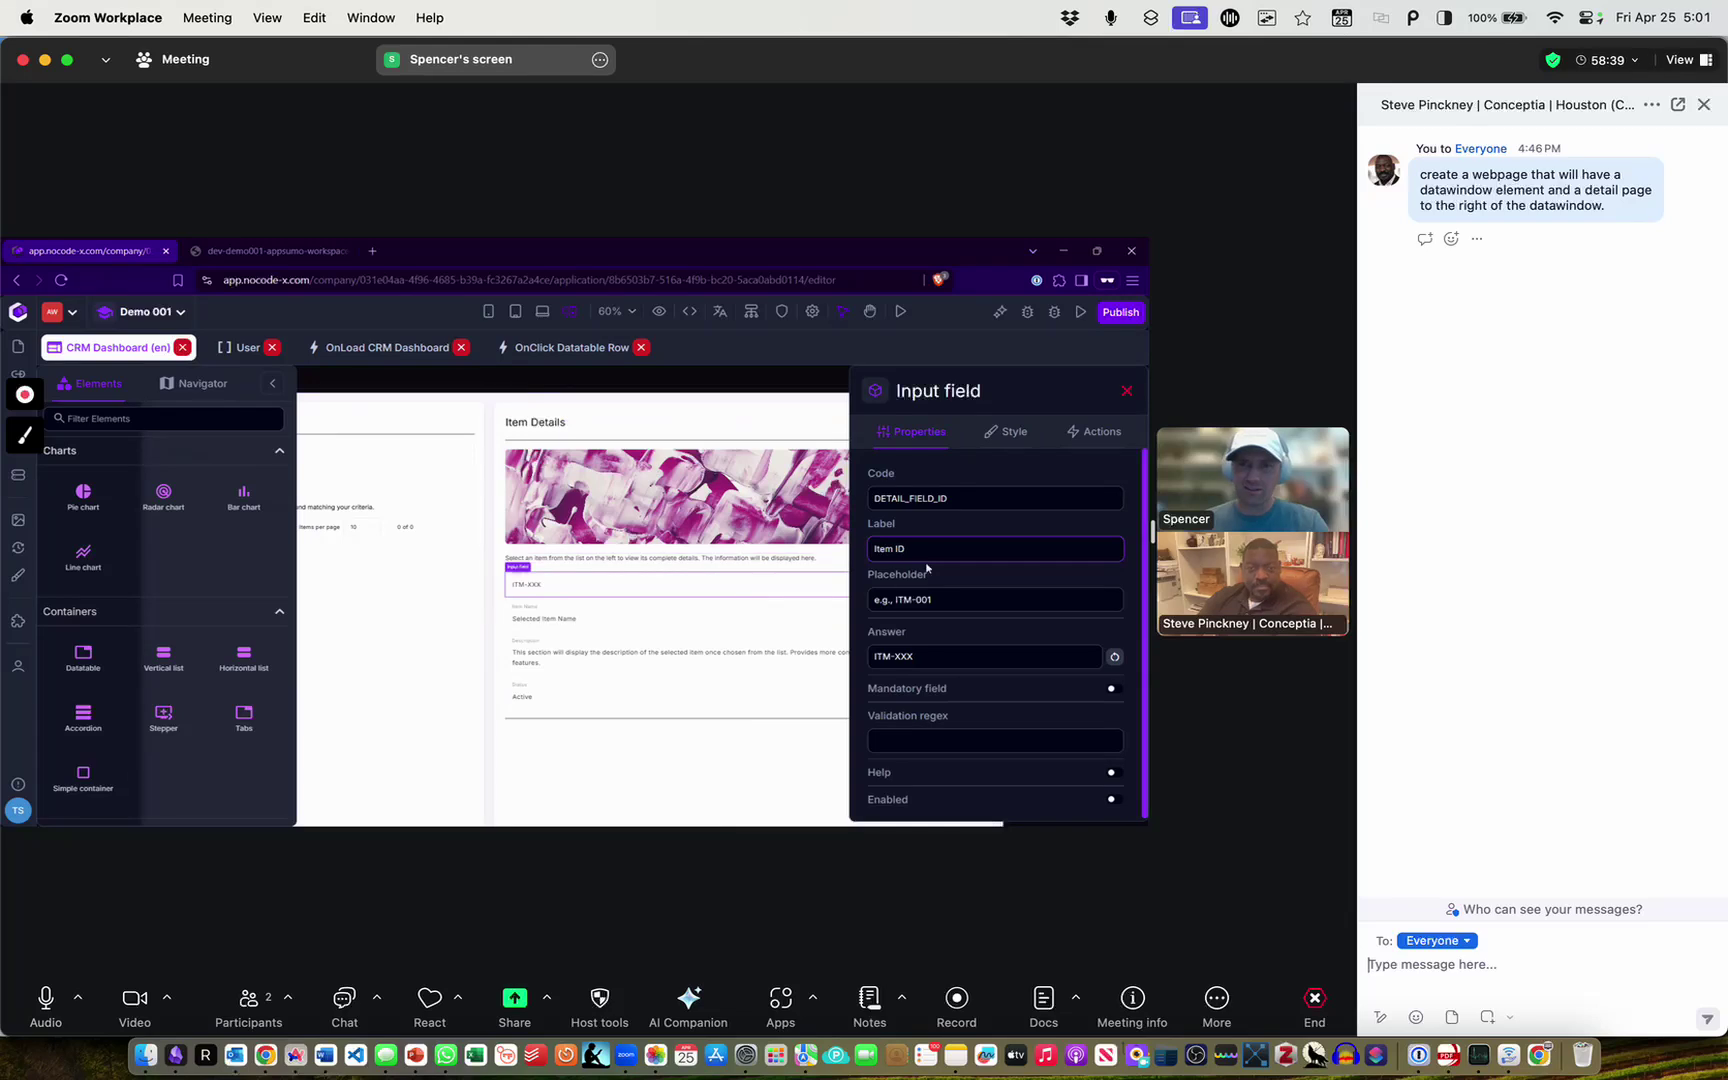
{"action": "type", "text": "Na"}
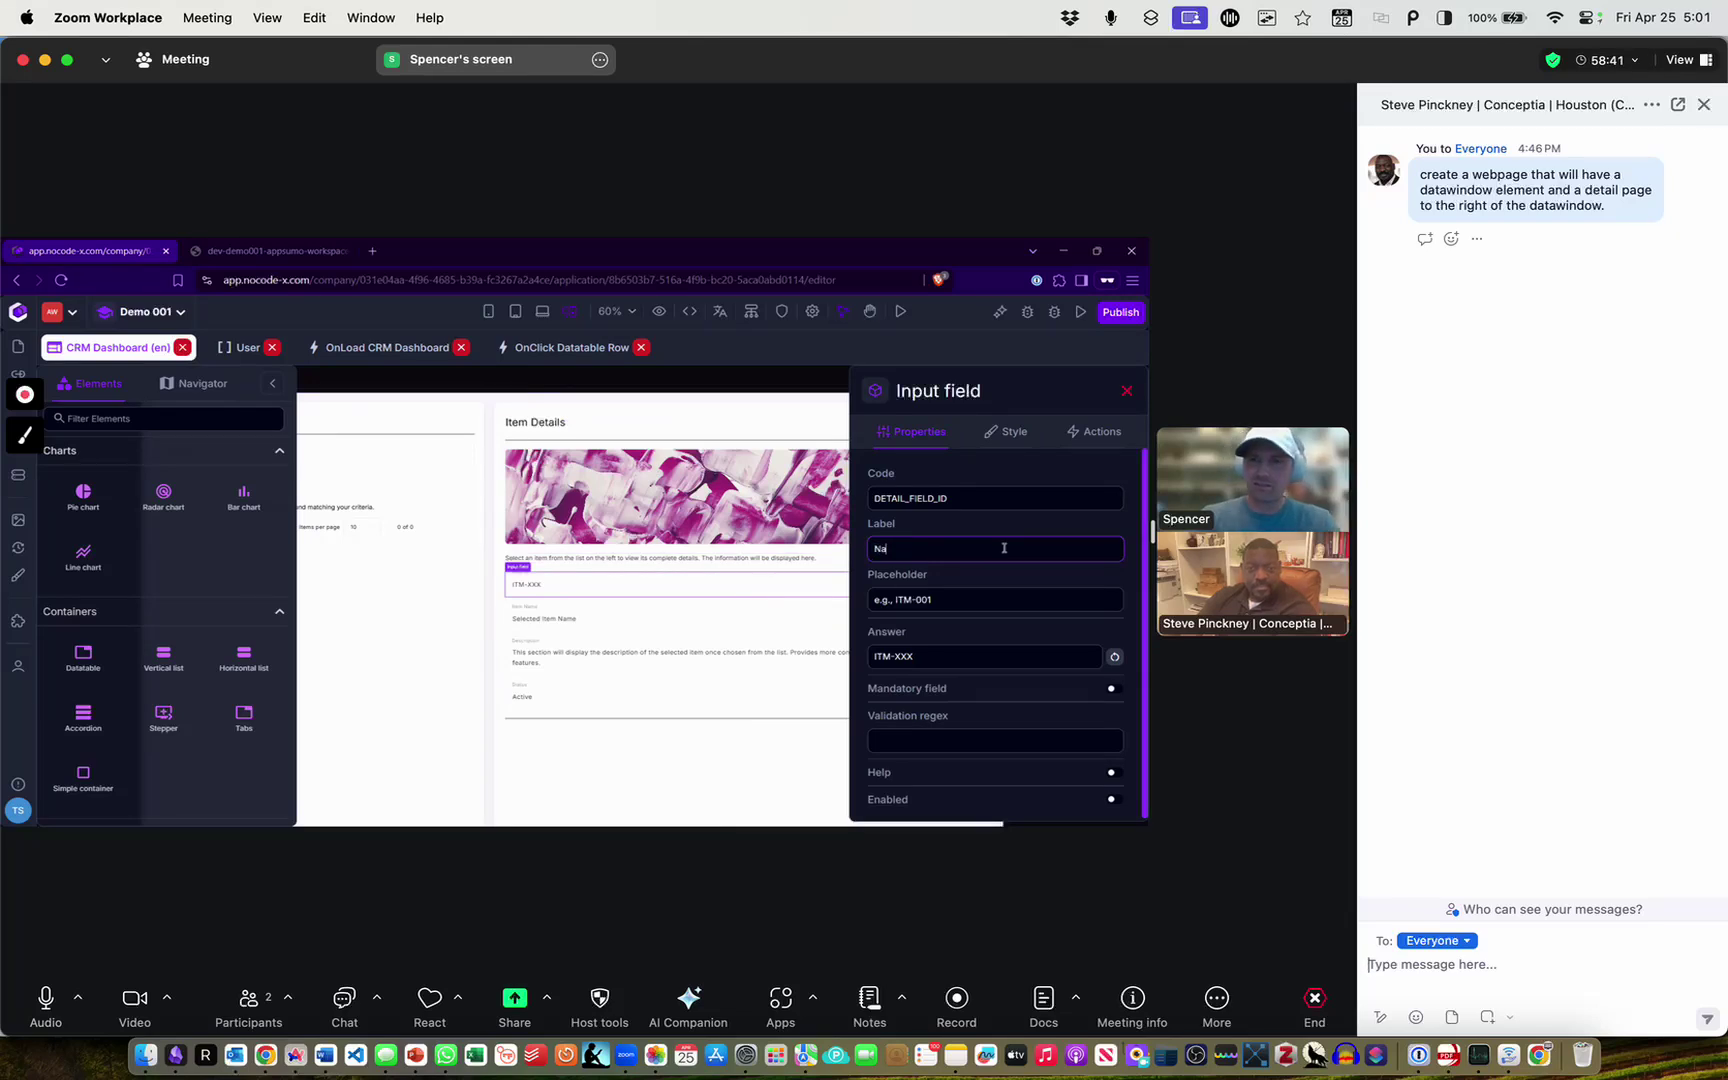
{"action": "type", "text": "me"}
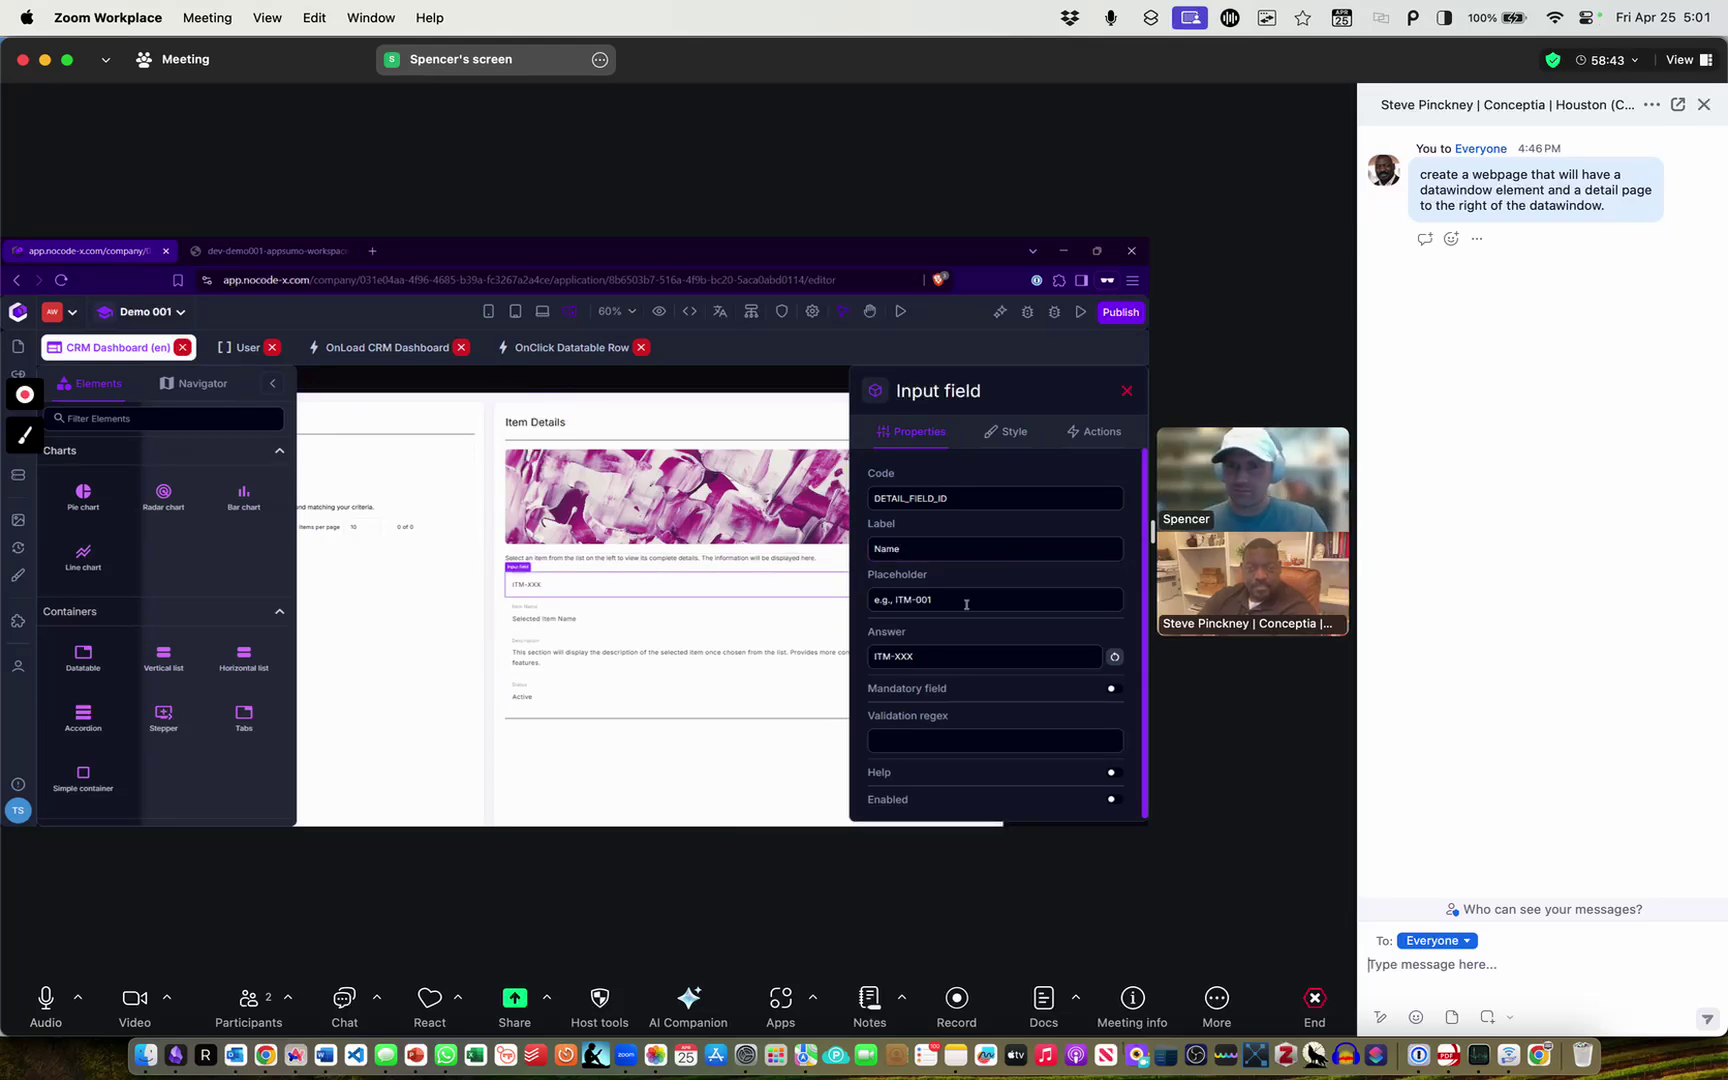
{"action": "key", "text": "super+a"}
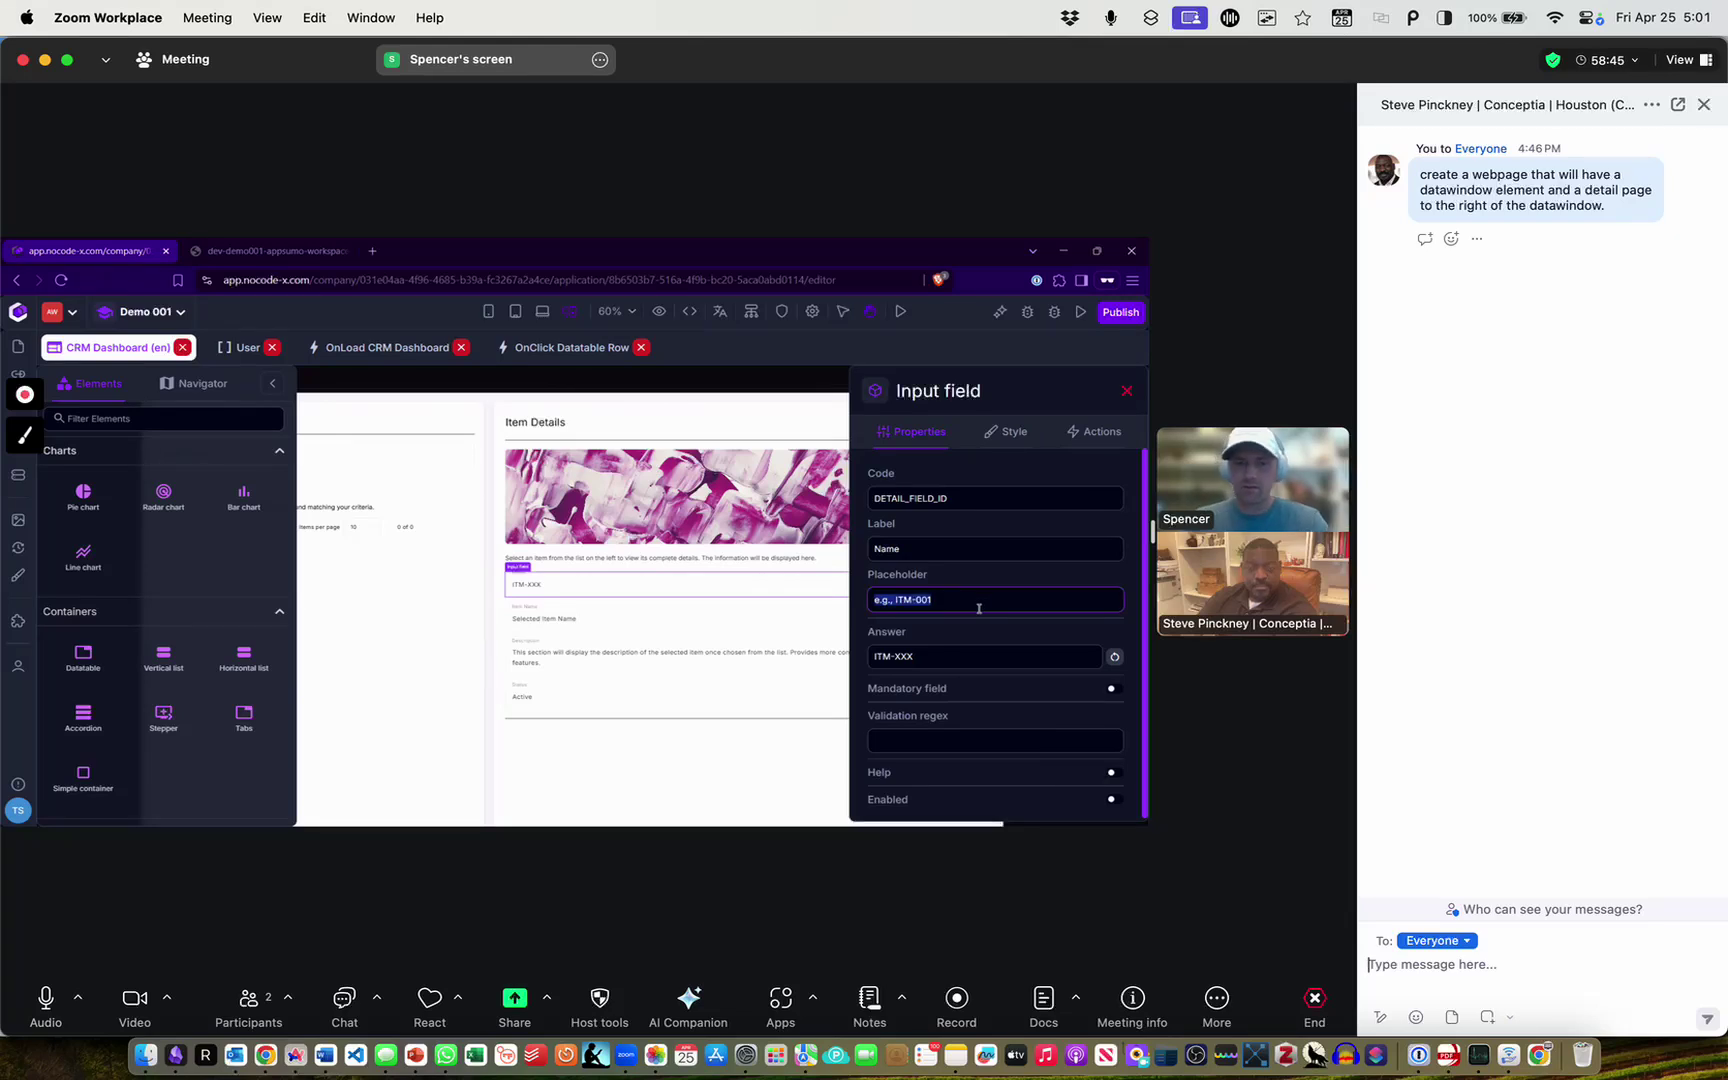
{"action": "type", "text": "Unknown"}
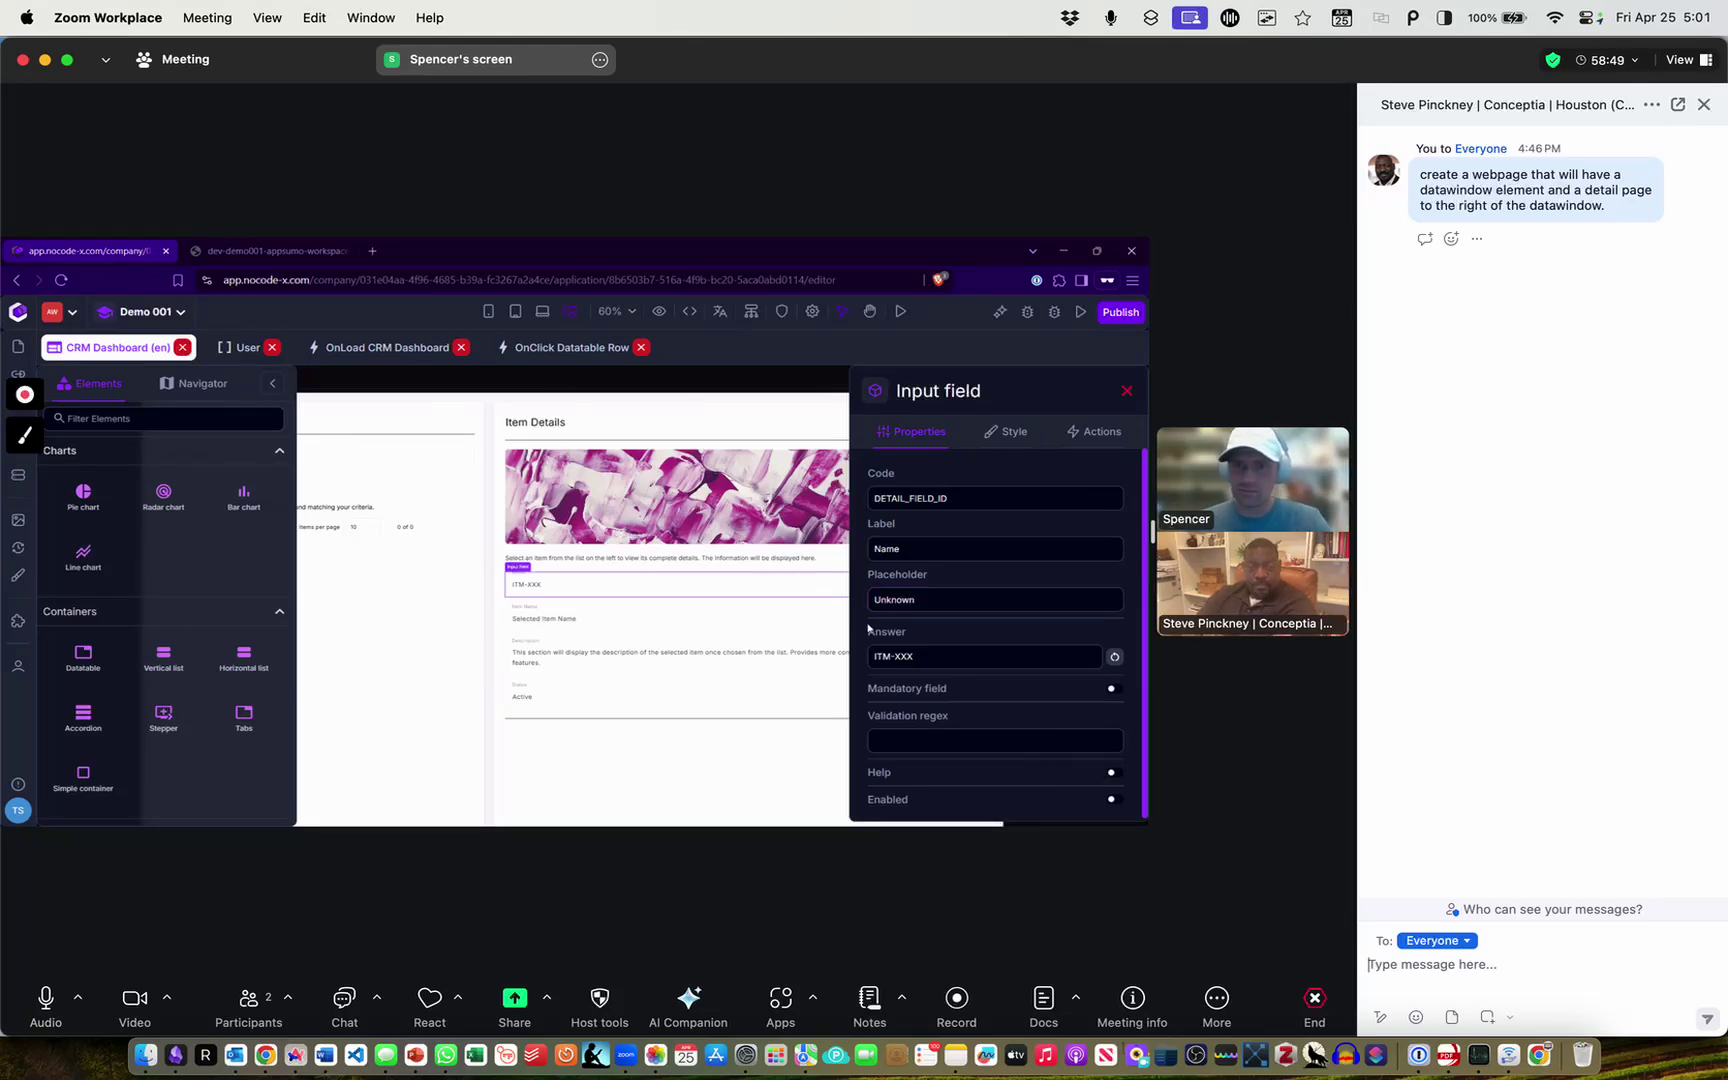
Clear the default answer of the relabelled Name input field in Item Details
{"action": "left_click", "coordinate": [967, 652]}
{"action": "key", "text": "super+a"}
{"action": "left_click", "coordinate": [594, 622]}
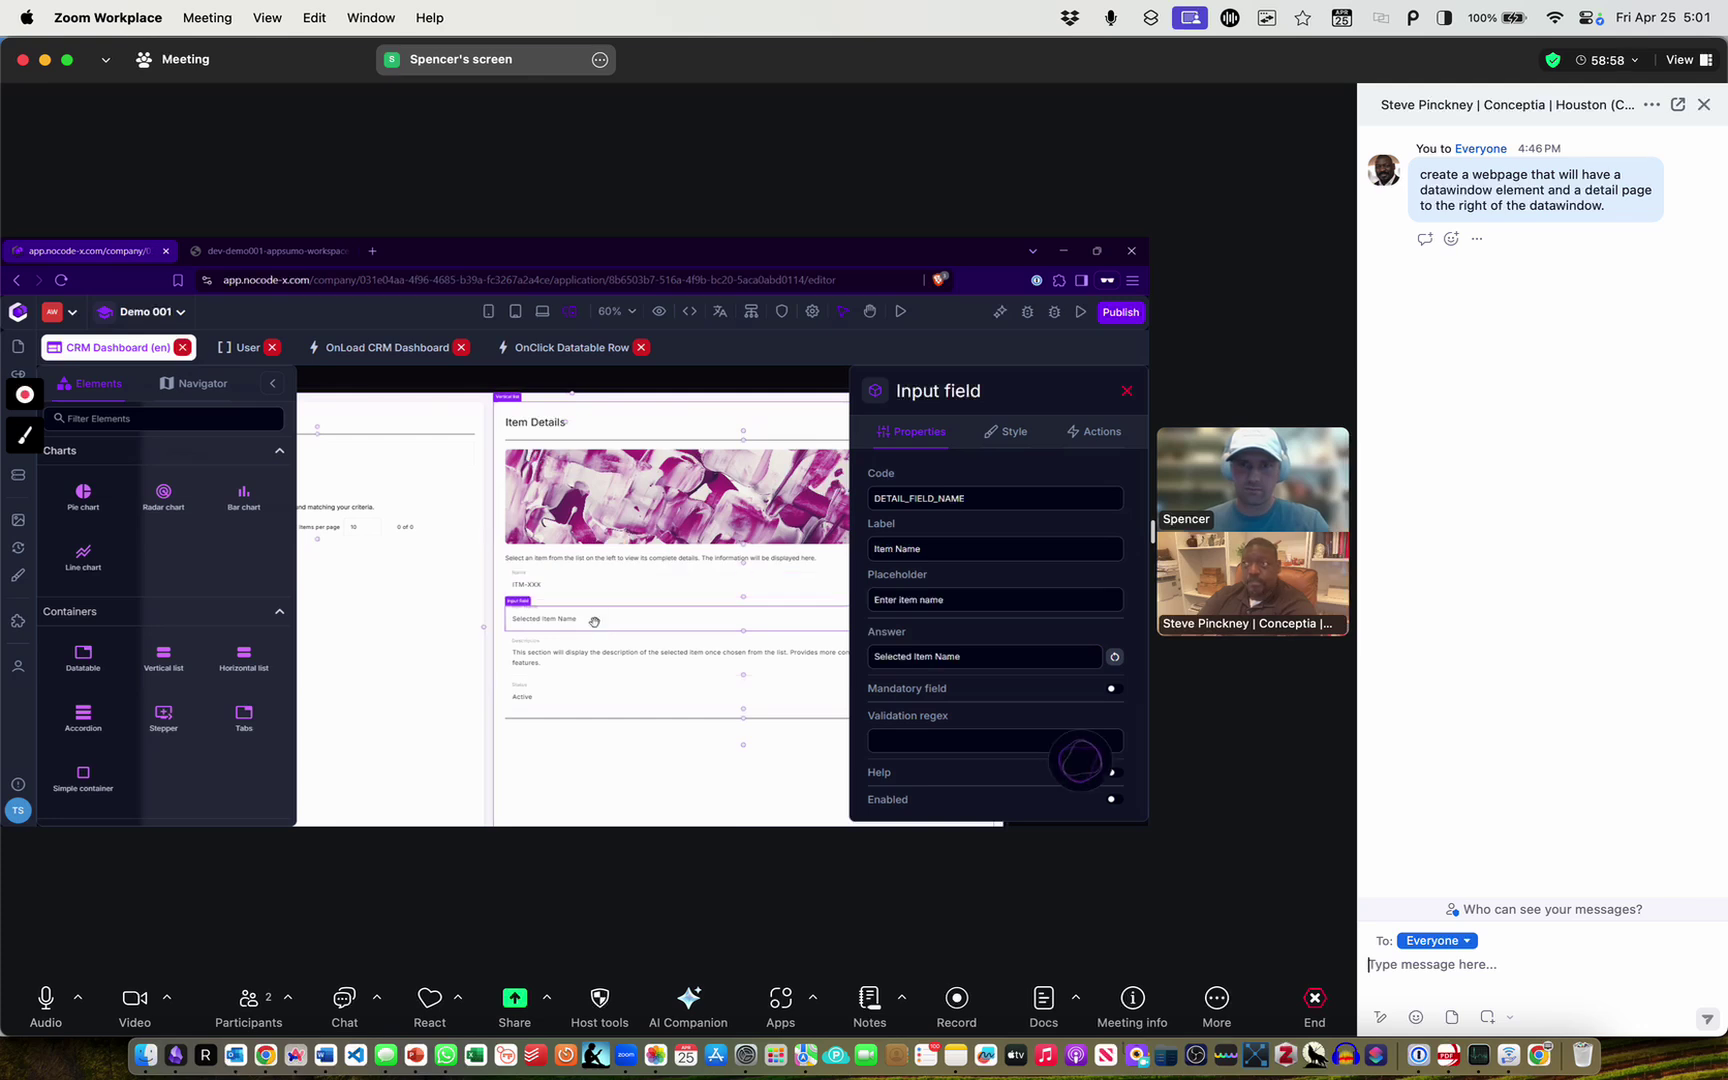
{"action": "left_click", "coordinate": [521, 565]}
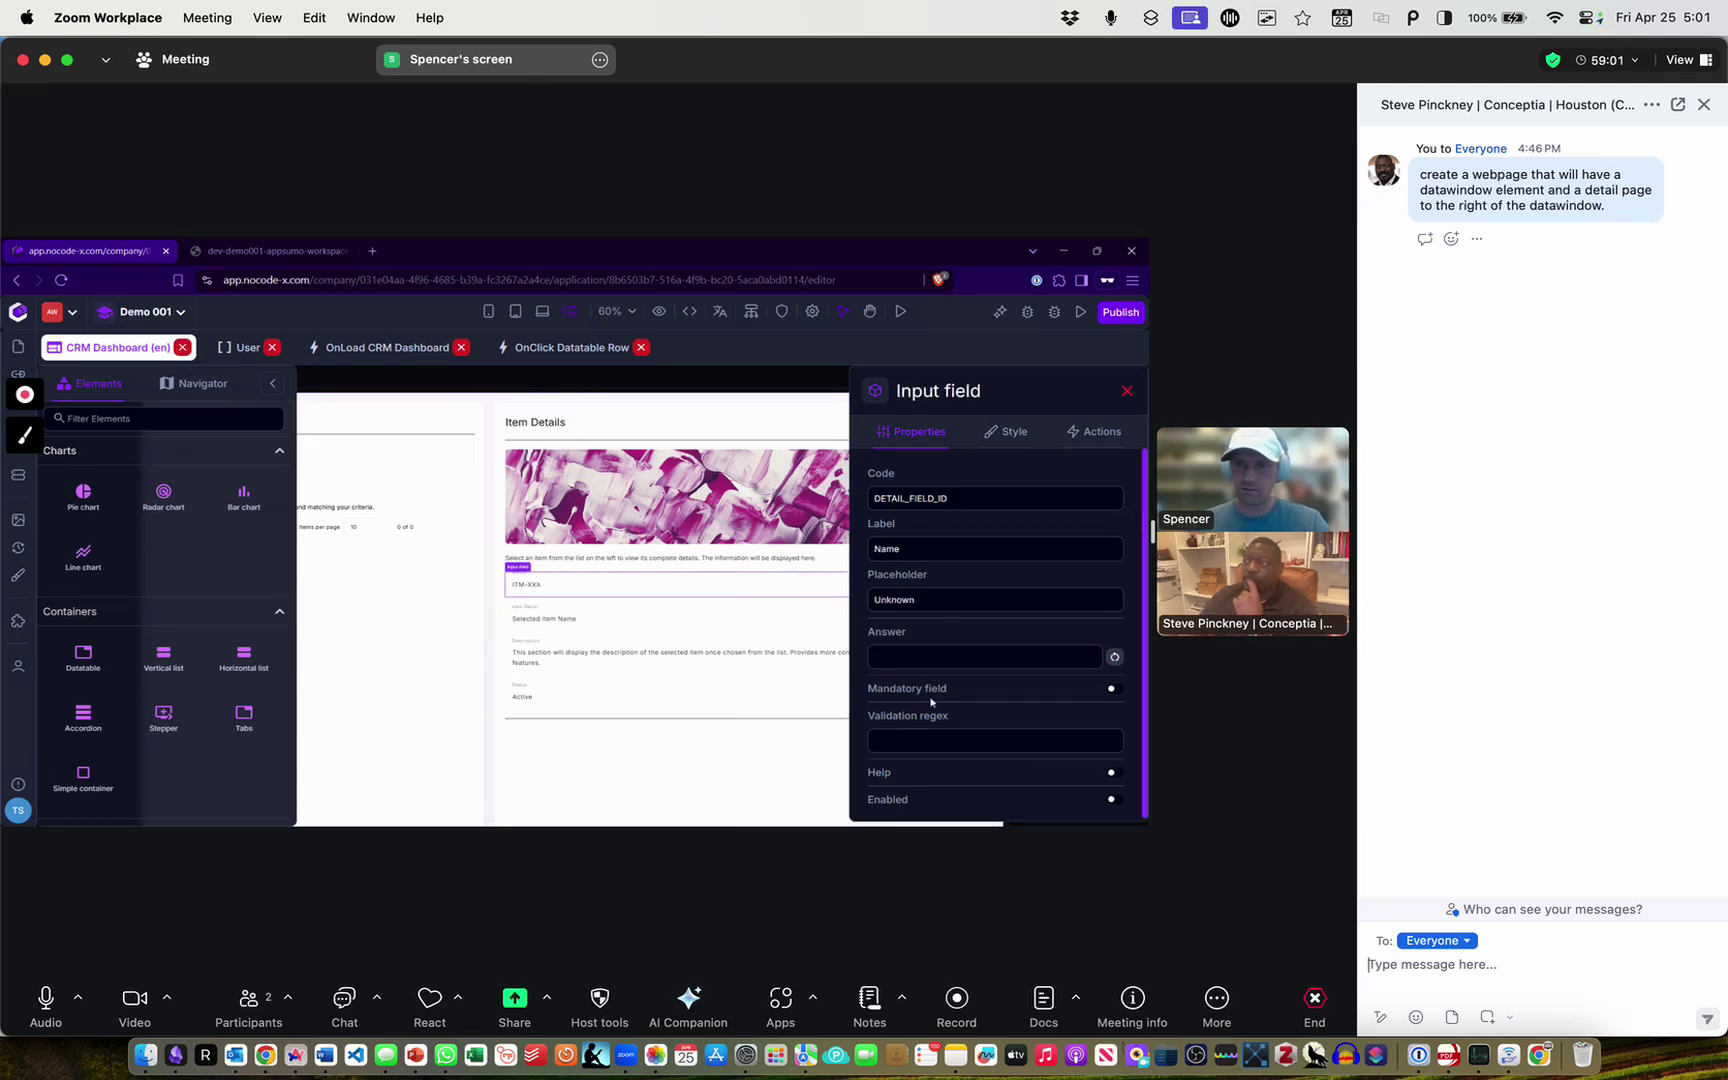
Review the User schema's properties and set the Item Name field's code to DETAIL_FIELD_COUNTRY
{"action": "left_click", "coordinate": [524, 604]}
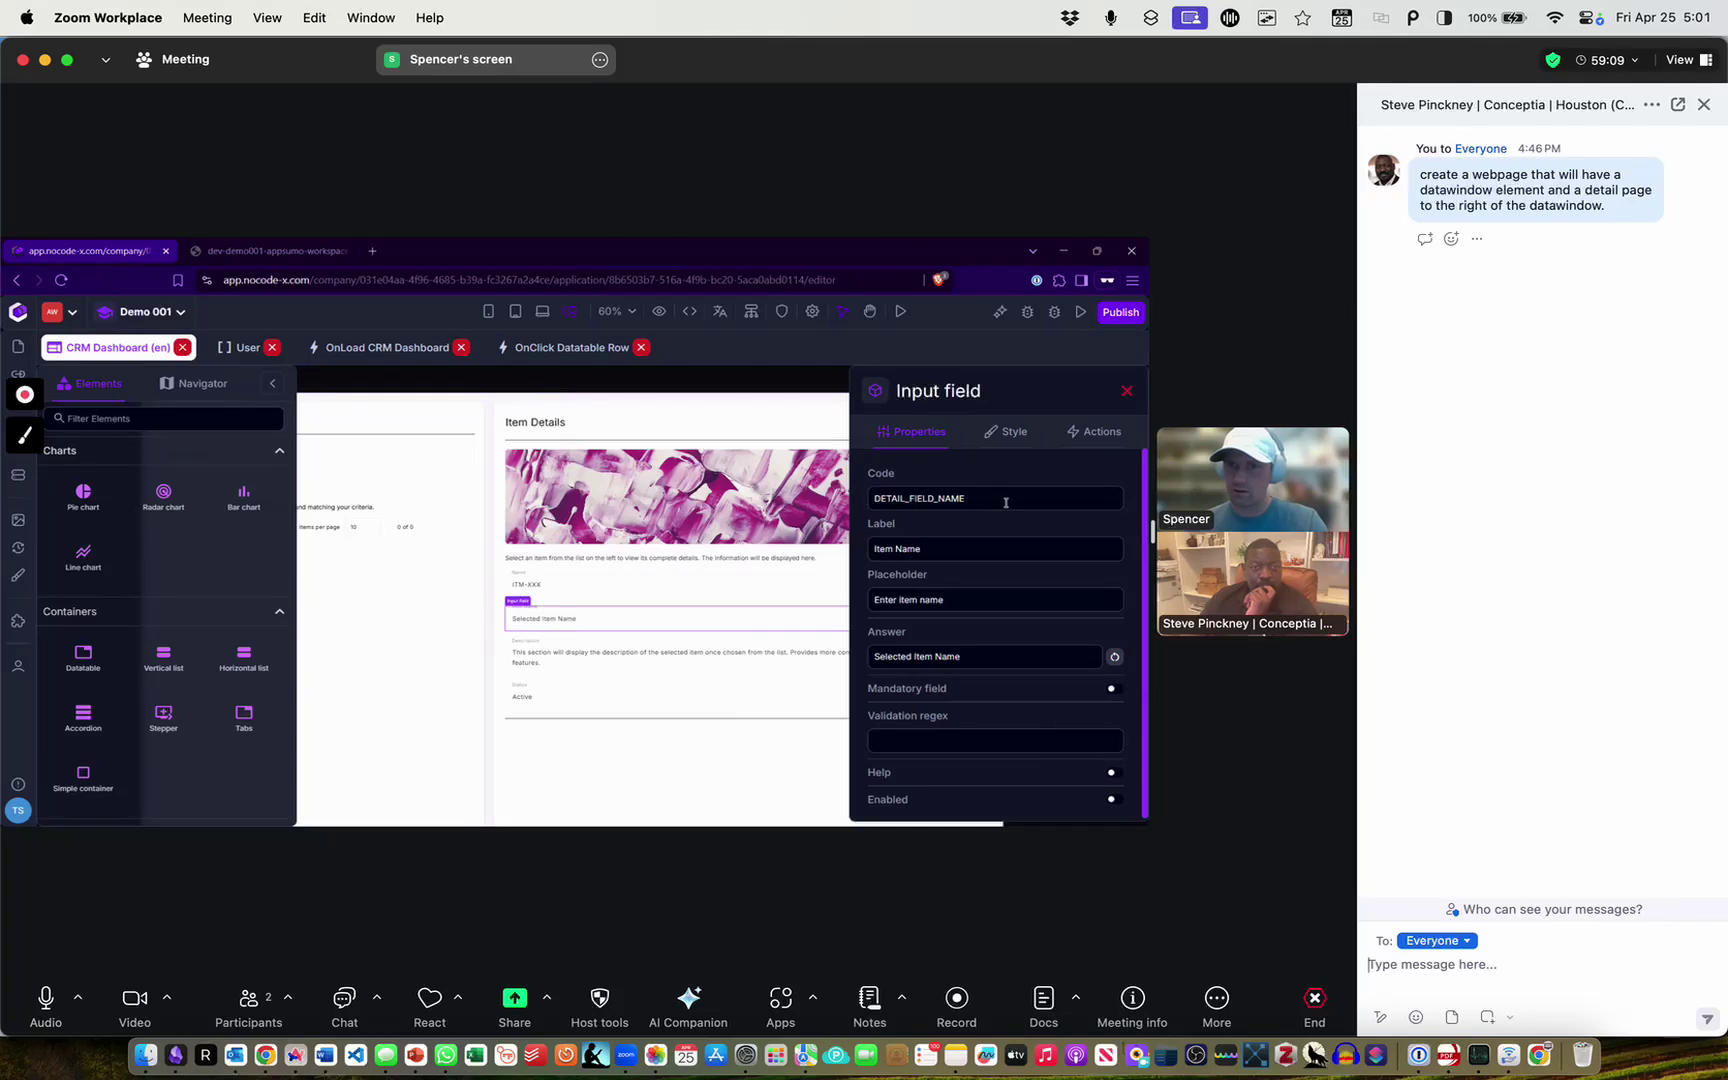
{"action": "left_click", "coordinate": [1000, 548]}
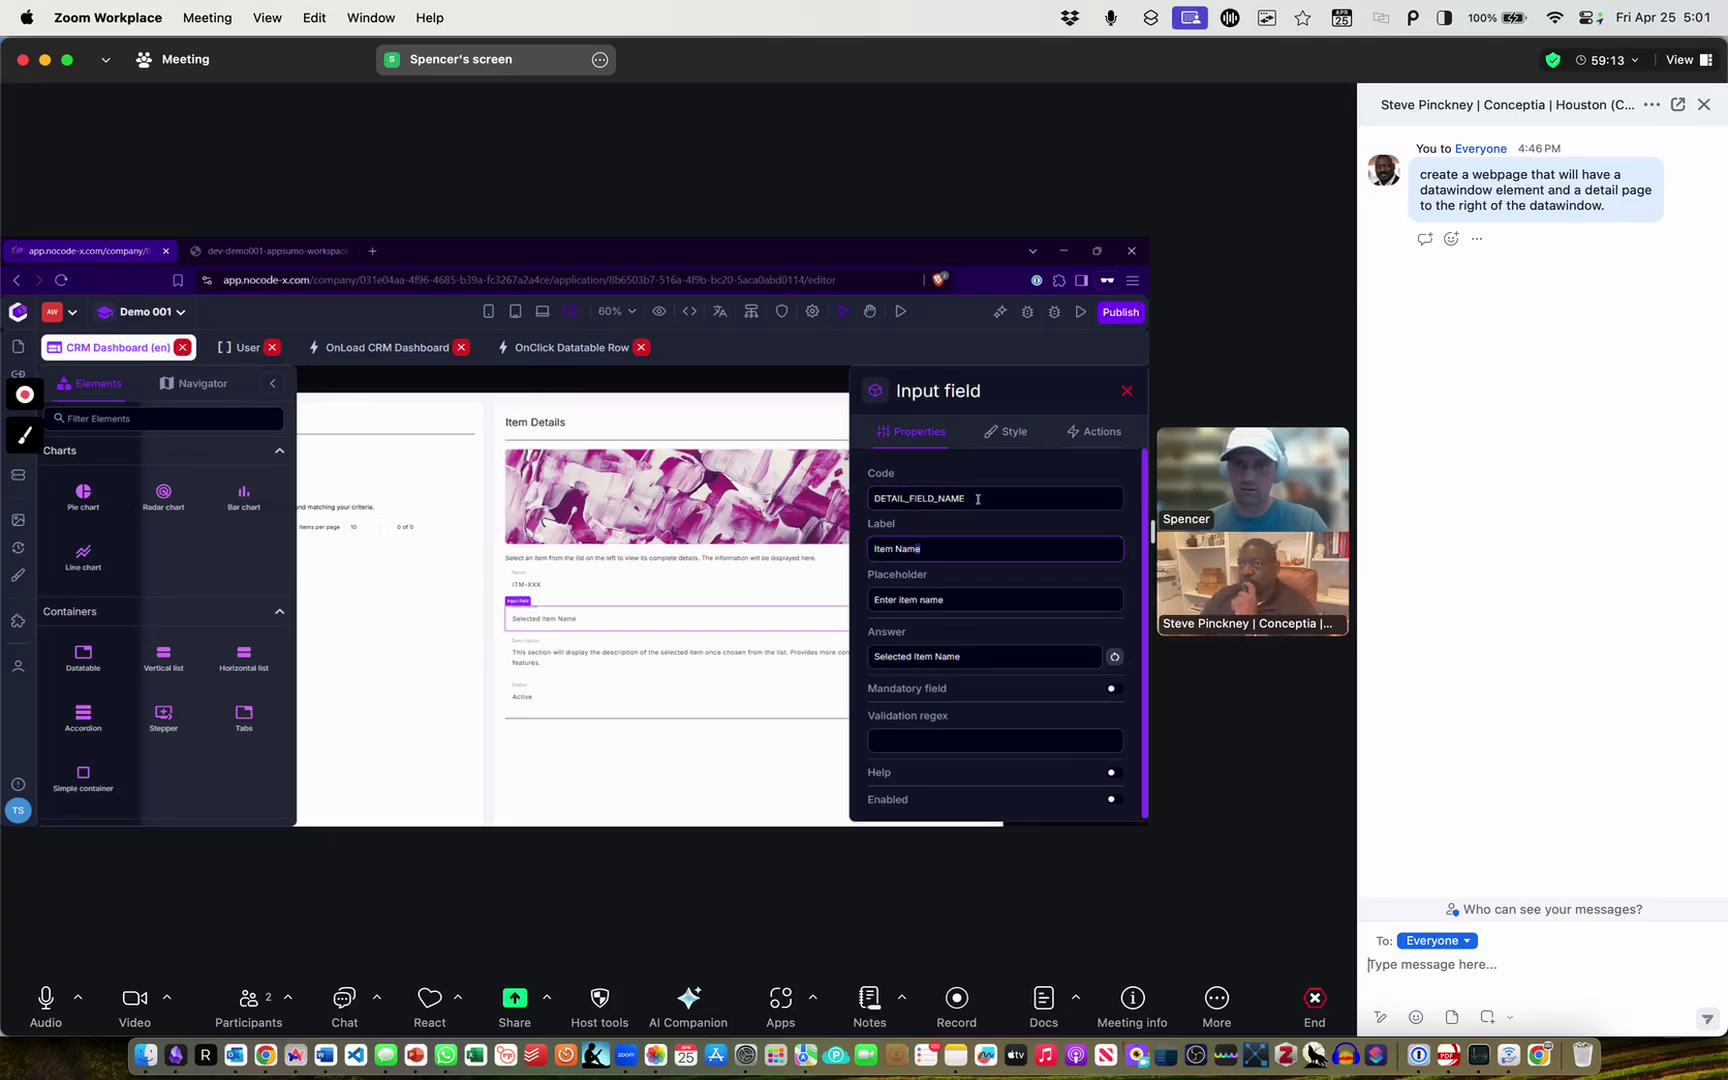
{"action": "left_click_drag", "start_coordinate": [977, 498], "coordinate": [936, 498]}
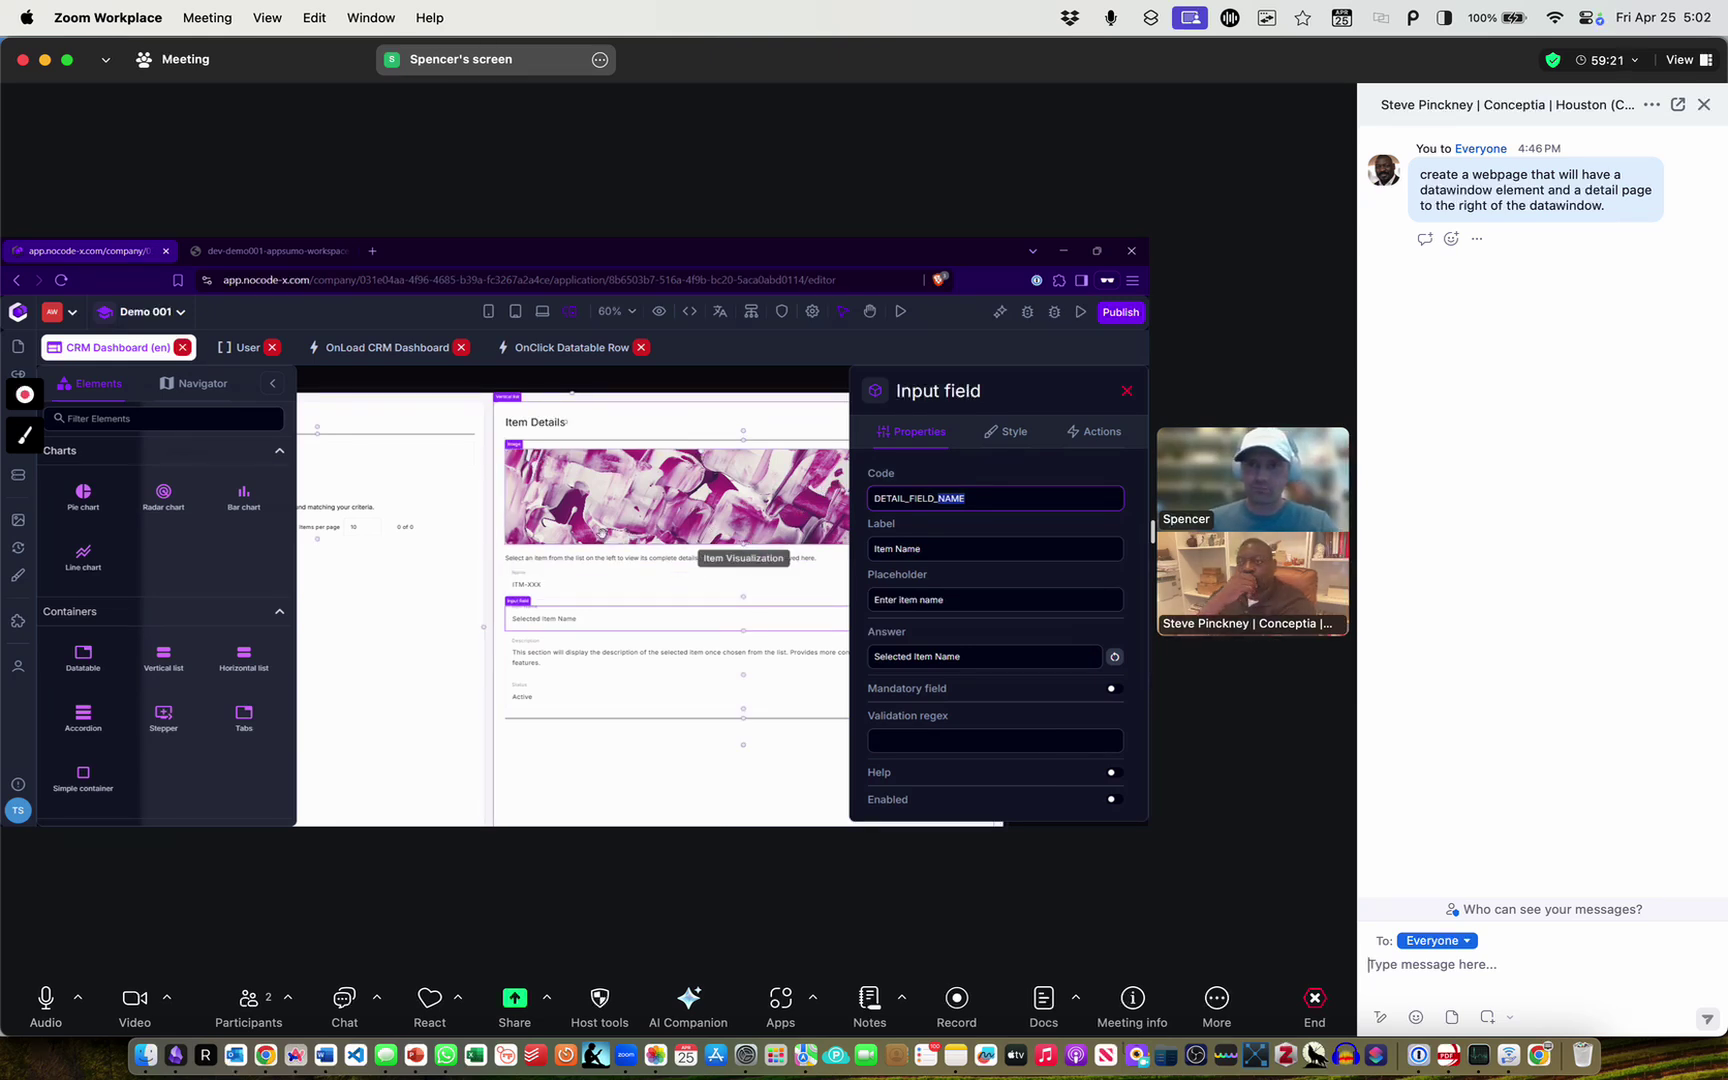
{"action": "left_click", "coordinate": [248, 347]}
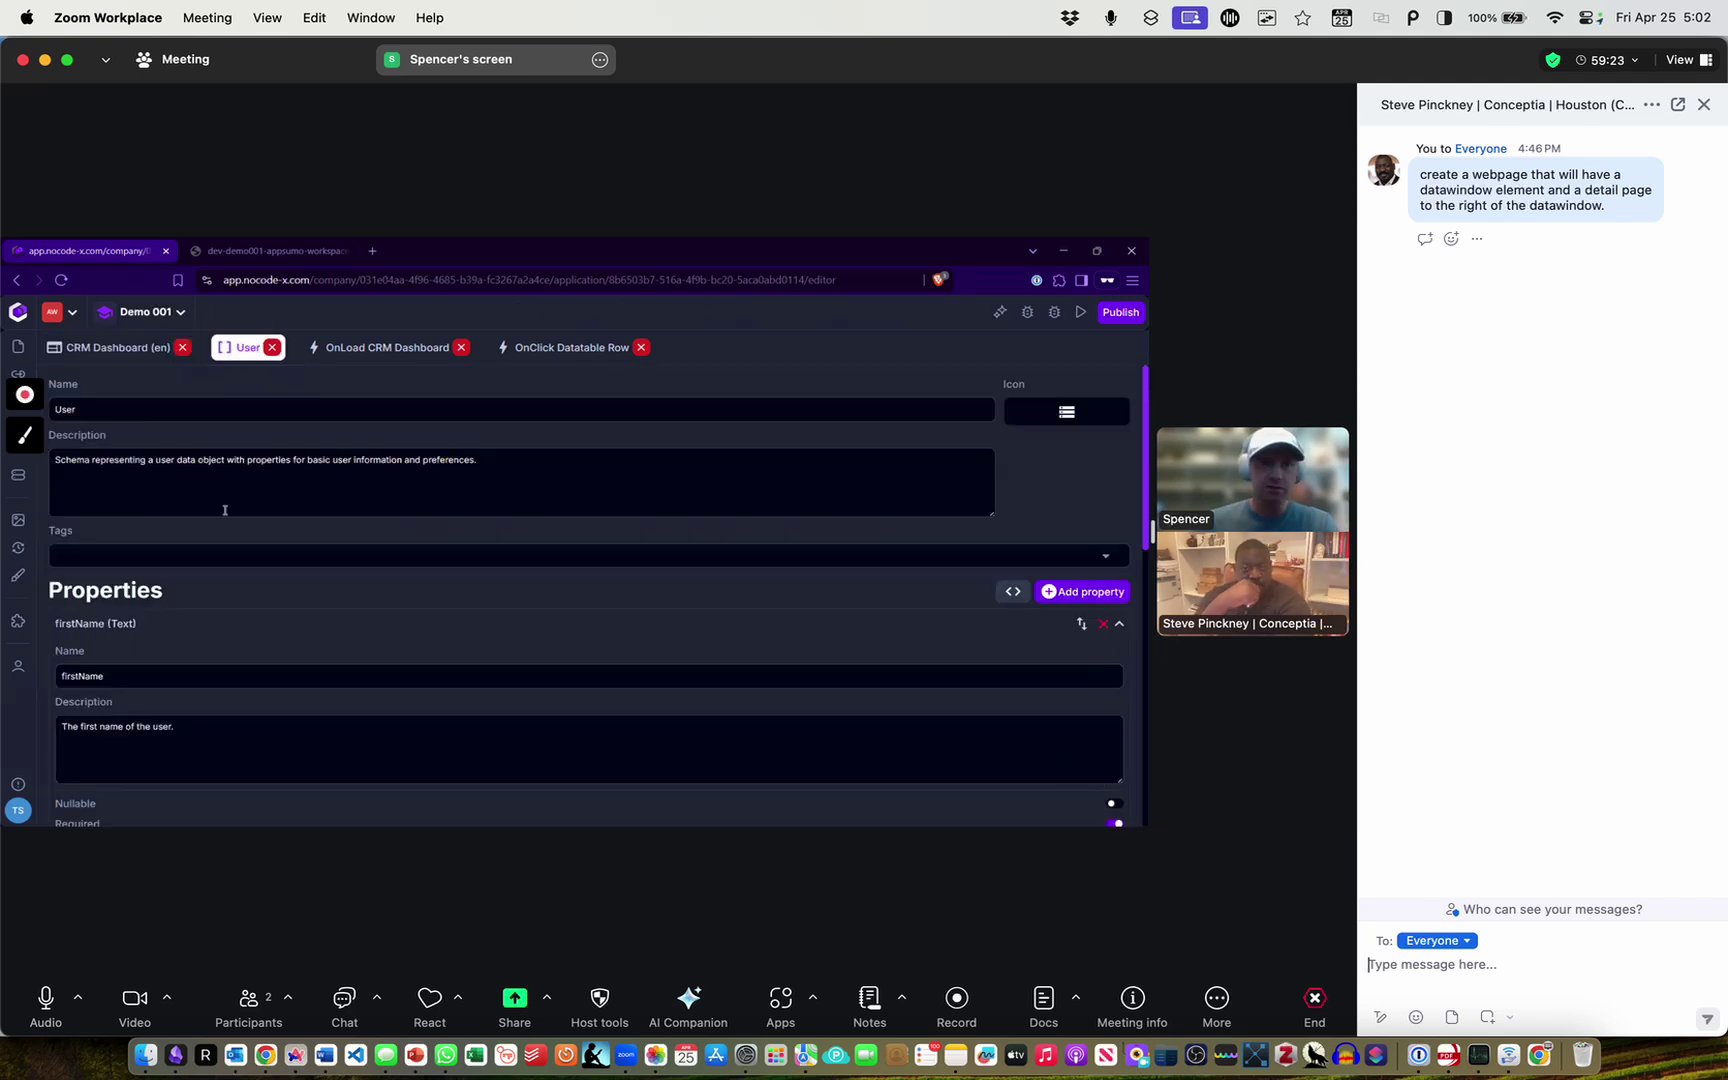
{"action": "scroll", "coordinate": [350, 556], "scroll_direction": "down", "scroll_amount": 10}
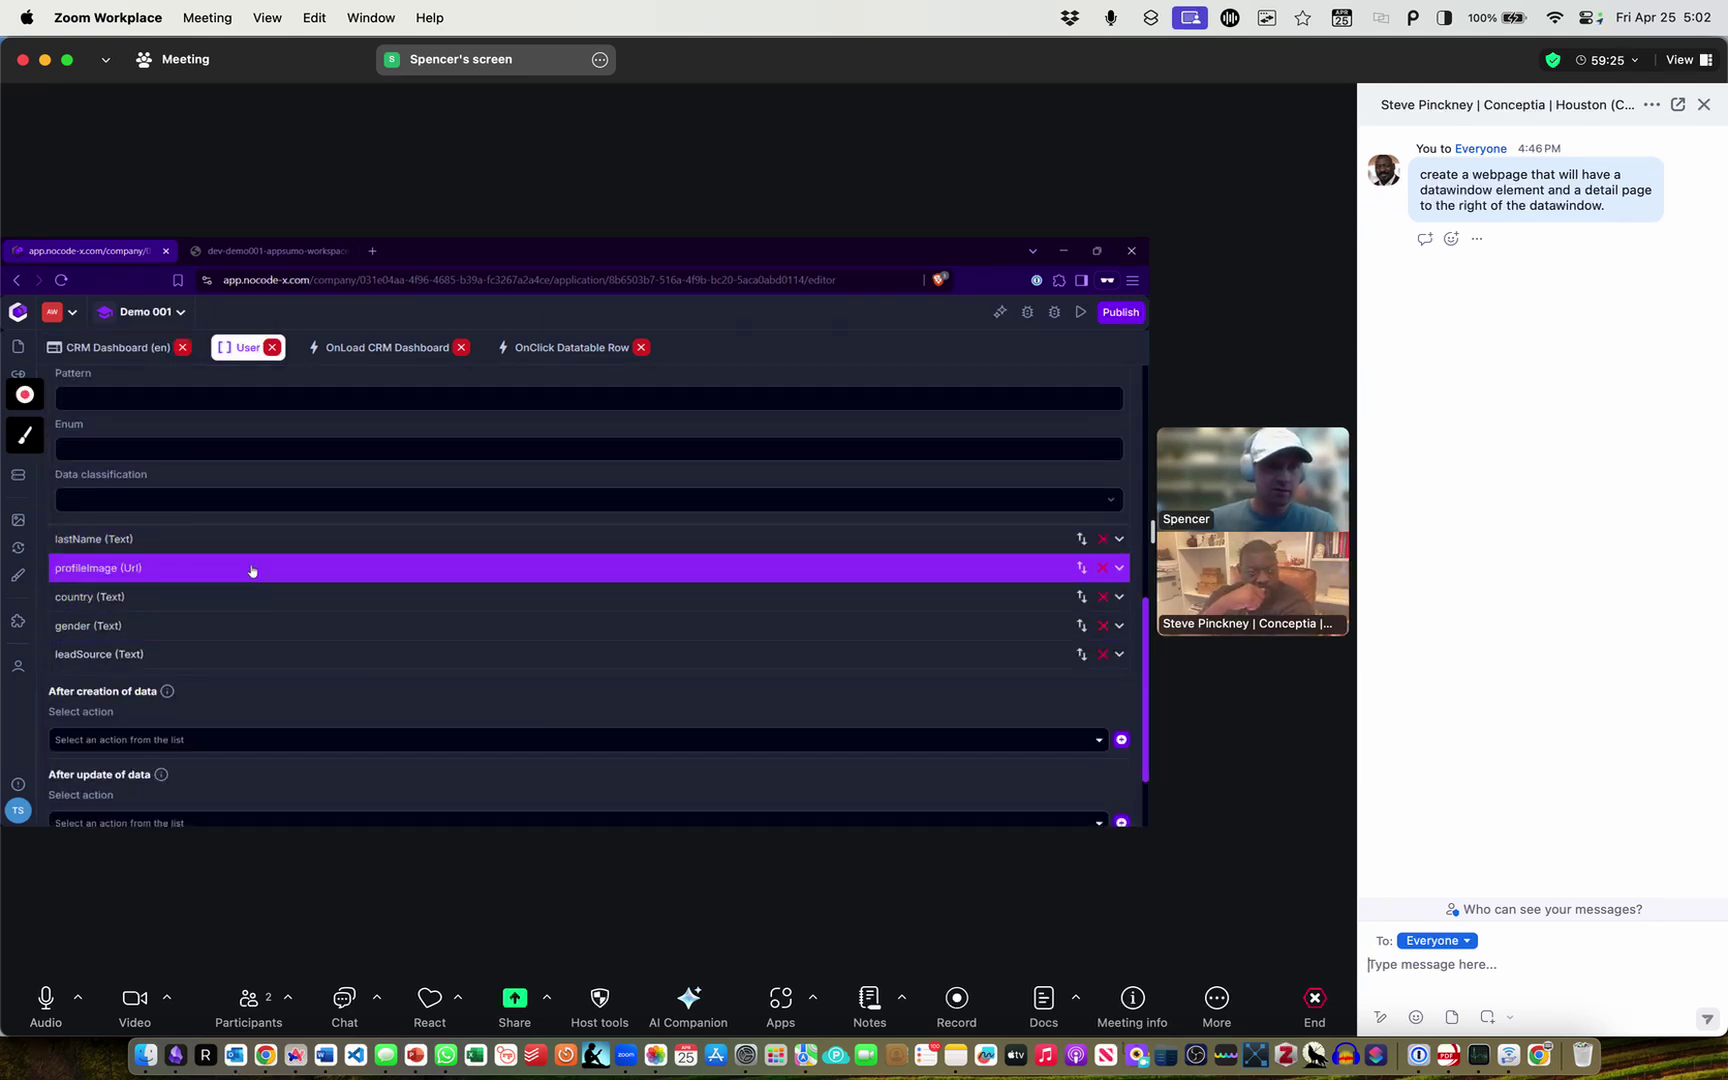
{"action": "scroll", "coordinate": [102, 464], "scroll_direction": "down", "scroll_amount": 1}
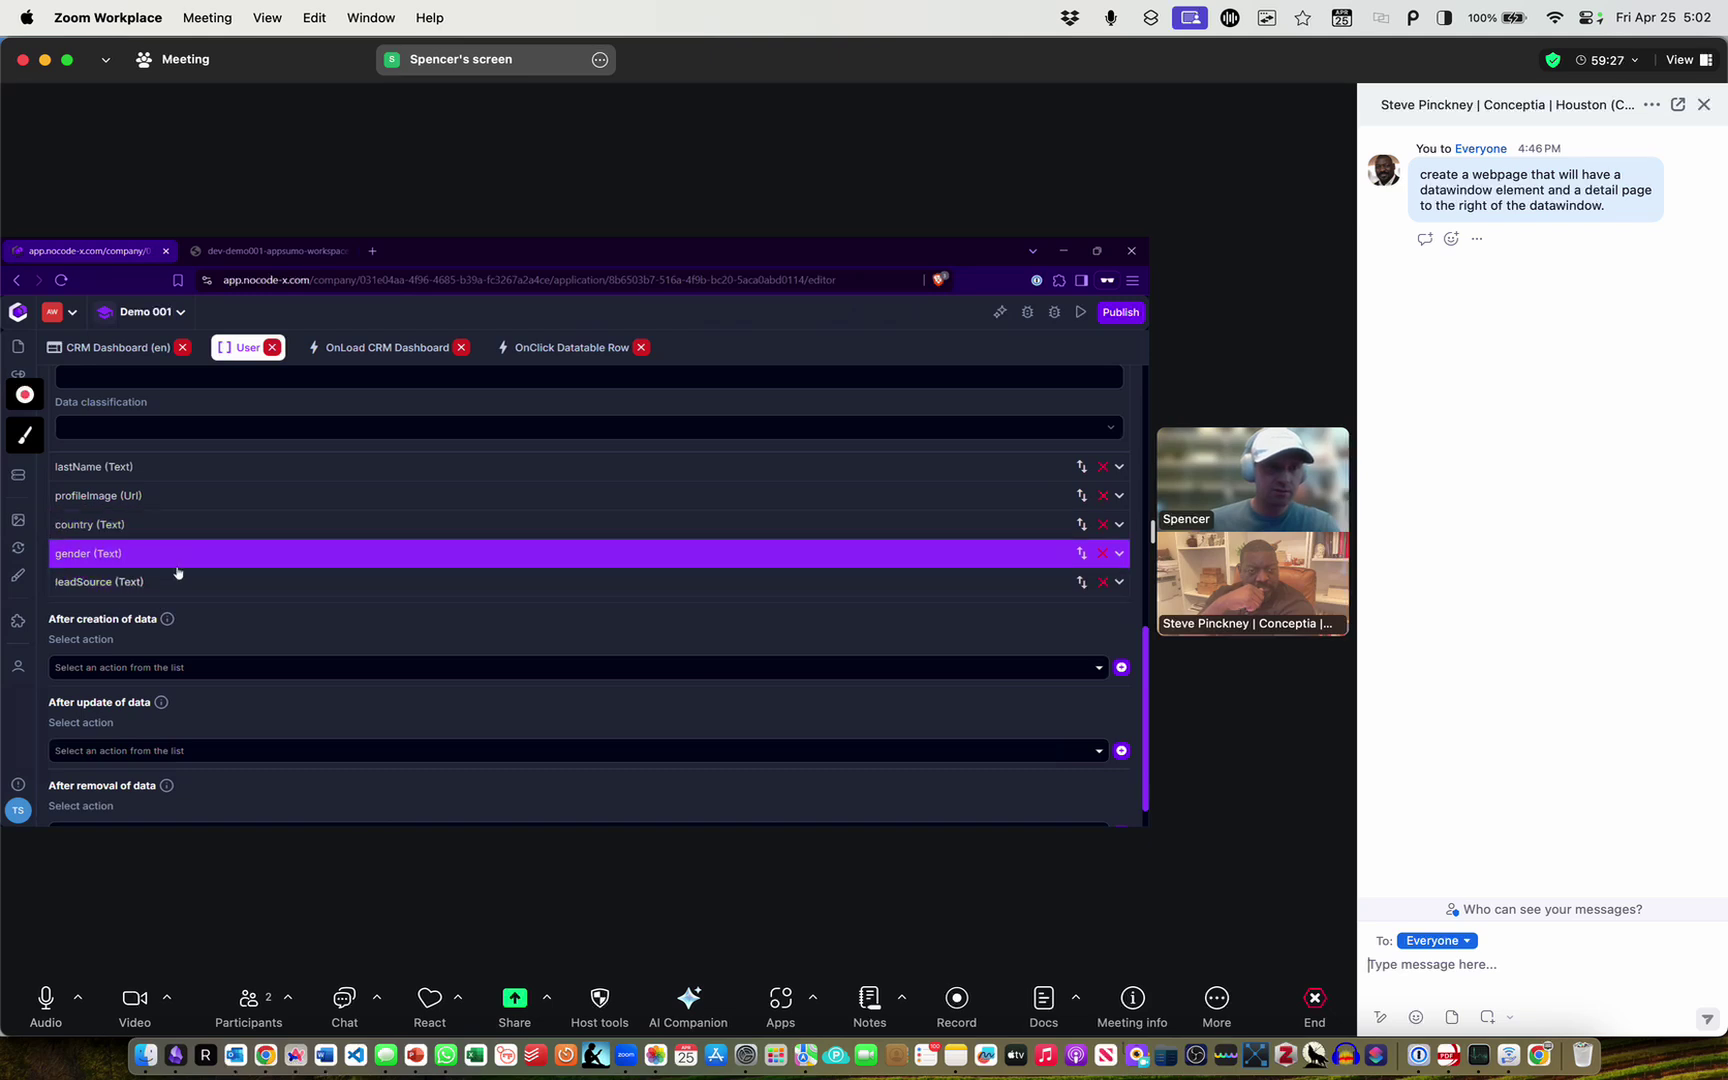
{"action": "scroll", "coordinate": [287, 507], "scroll_direction": "up", "scroll_amount": 6}
{"action": "left_click", "coordinate": [118, 347]}
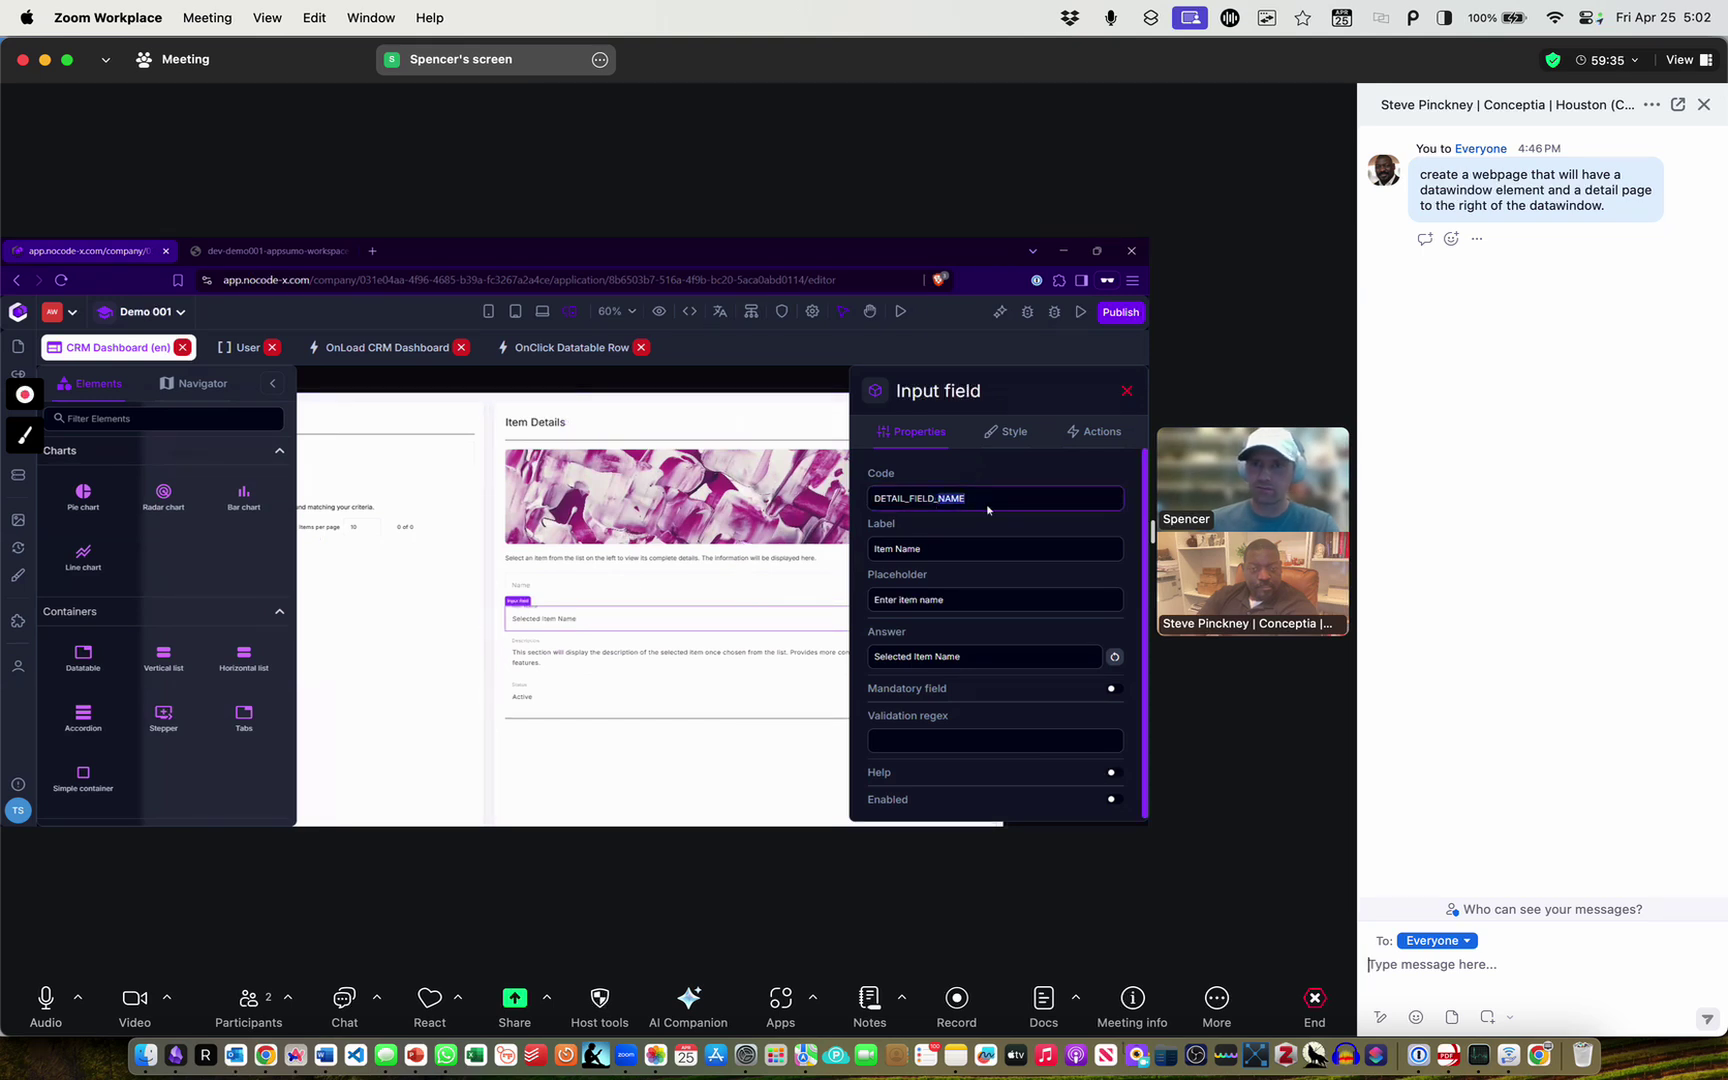
{"action": "type", "text": "COUNTRY"}
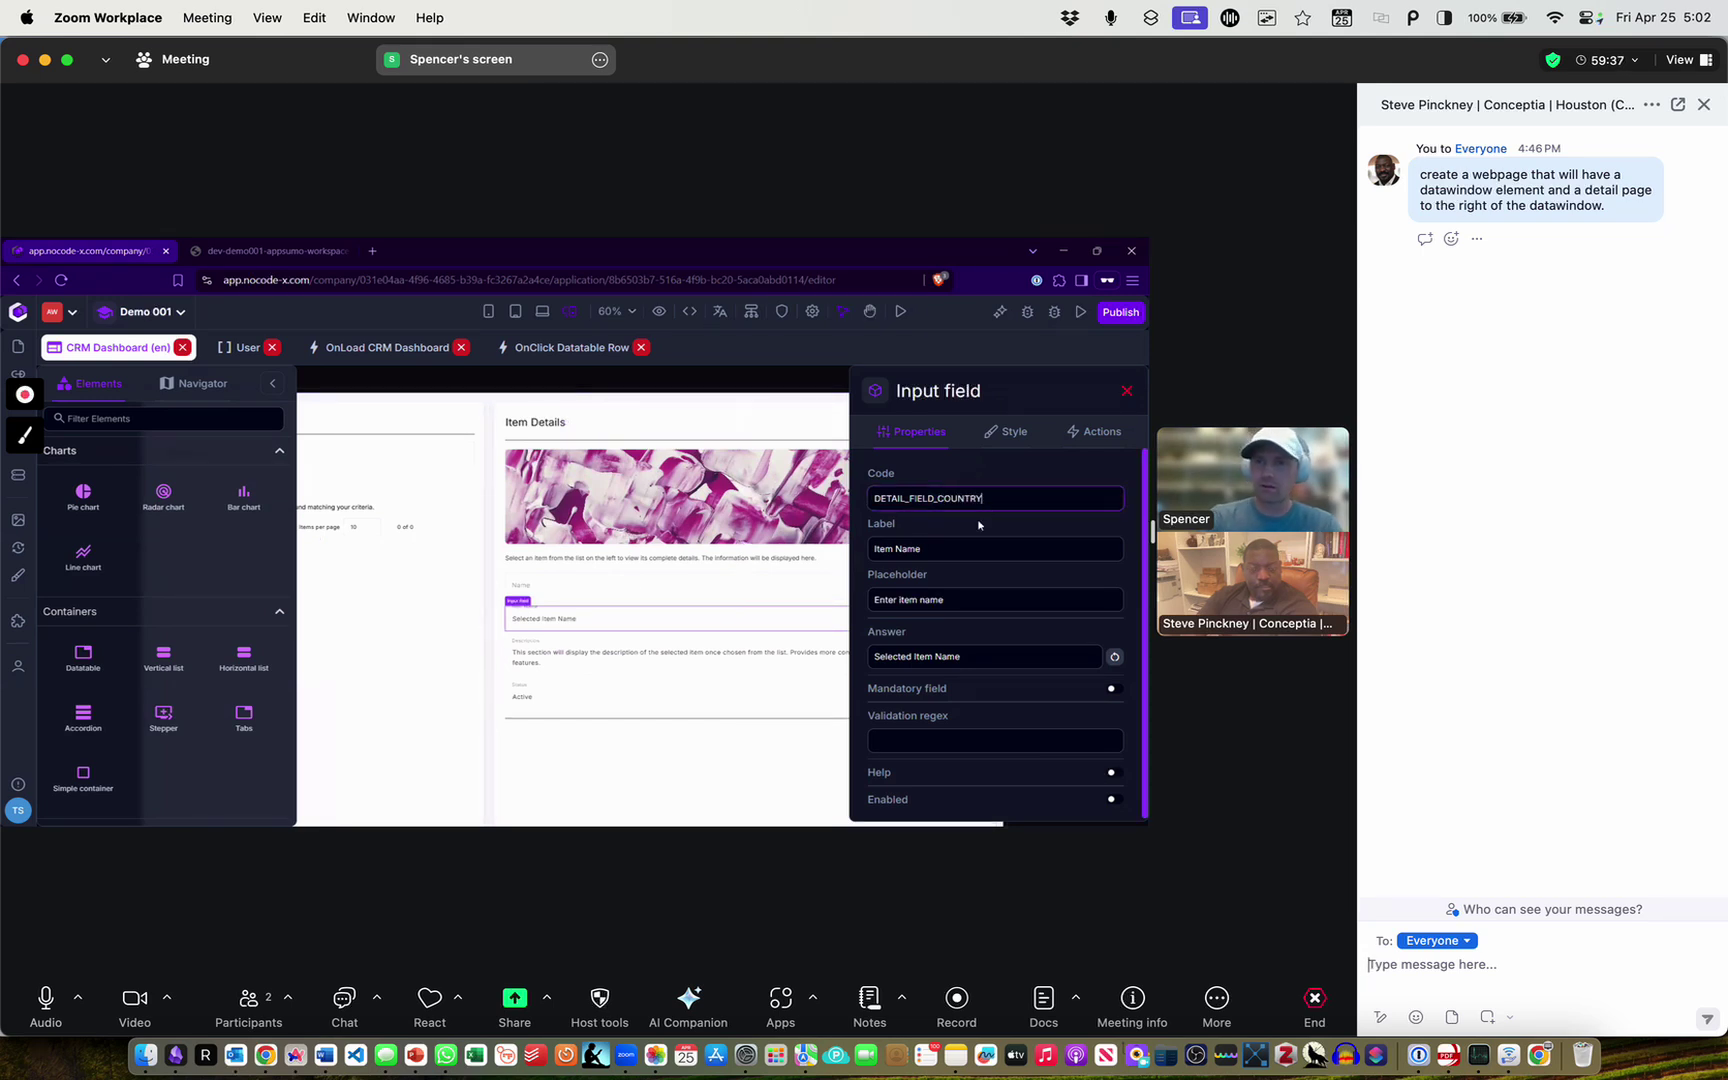
Label the DETAIL_FIELD_COUNTRY field "Country" and clear its placeholder and default answer
{"action": "triple_click", "coordinate": [944, 551]}
{"action": "type", "text": "Country"}
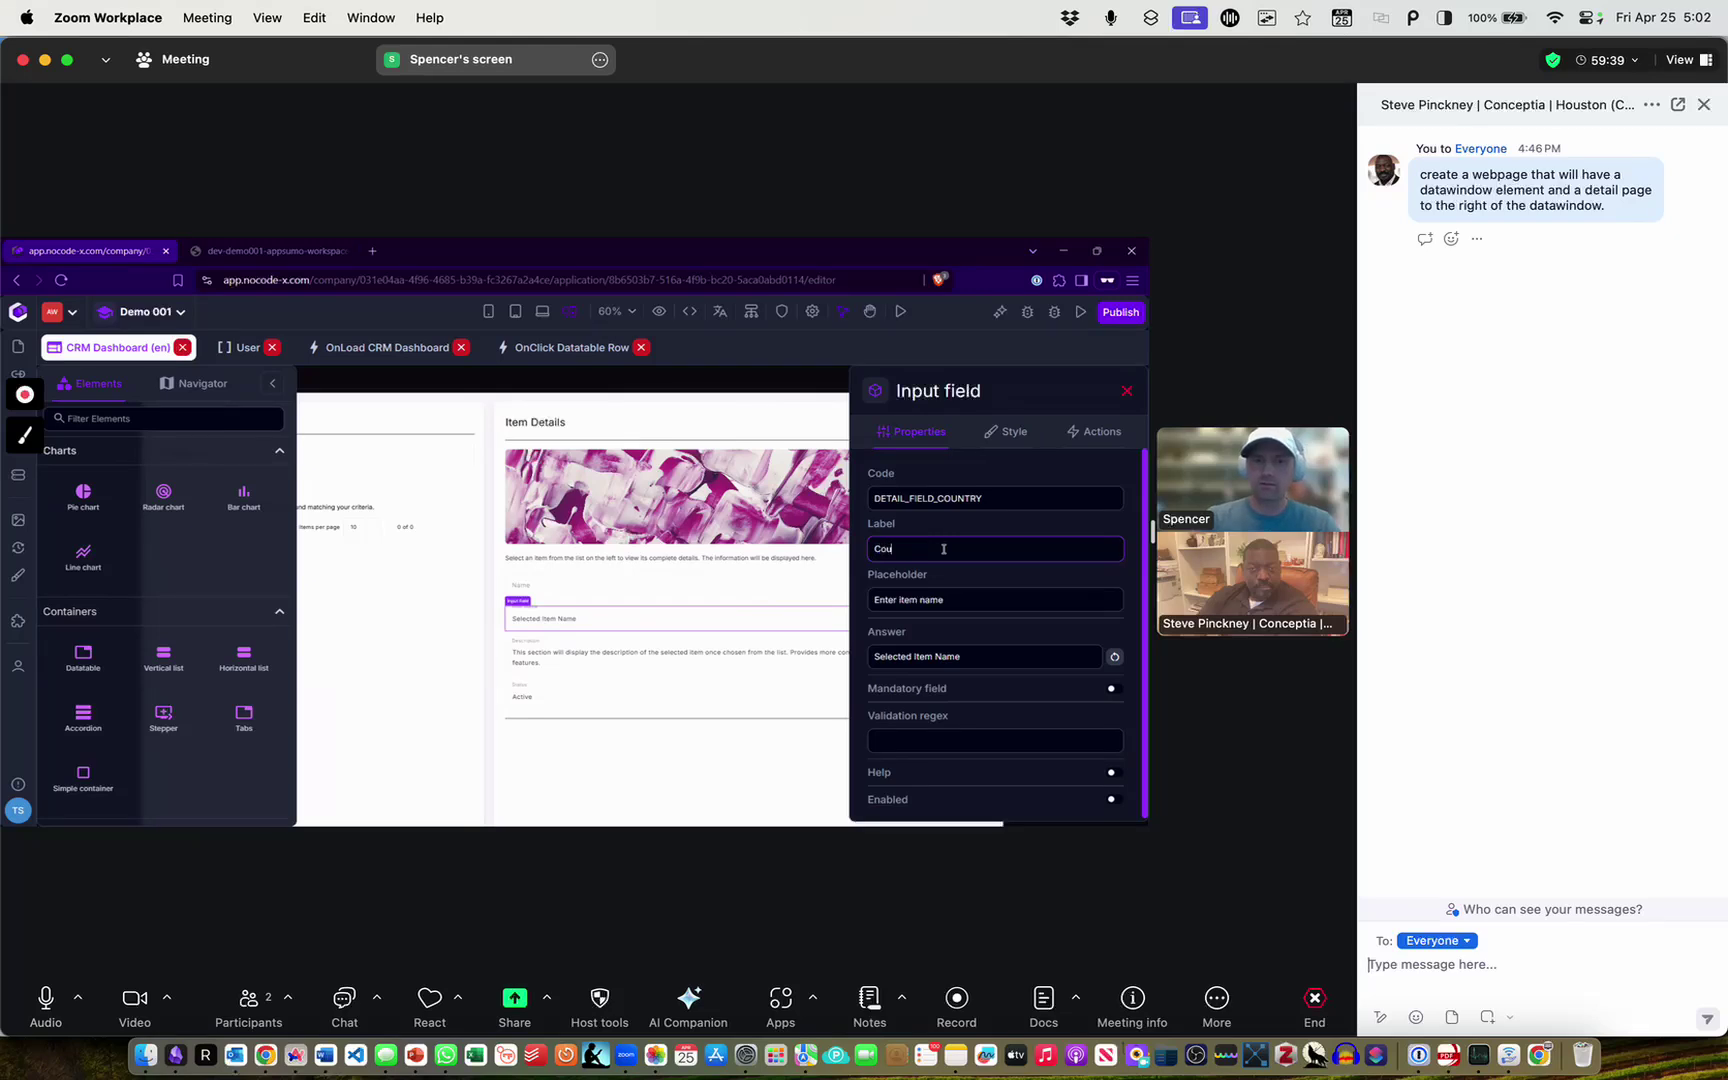
{"action": "triple_click", "coordinate": [1022, 600]}
{"action": "key", "text": "BackSpace"}
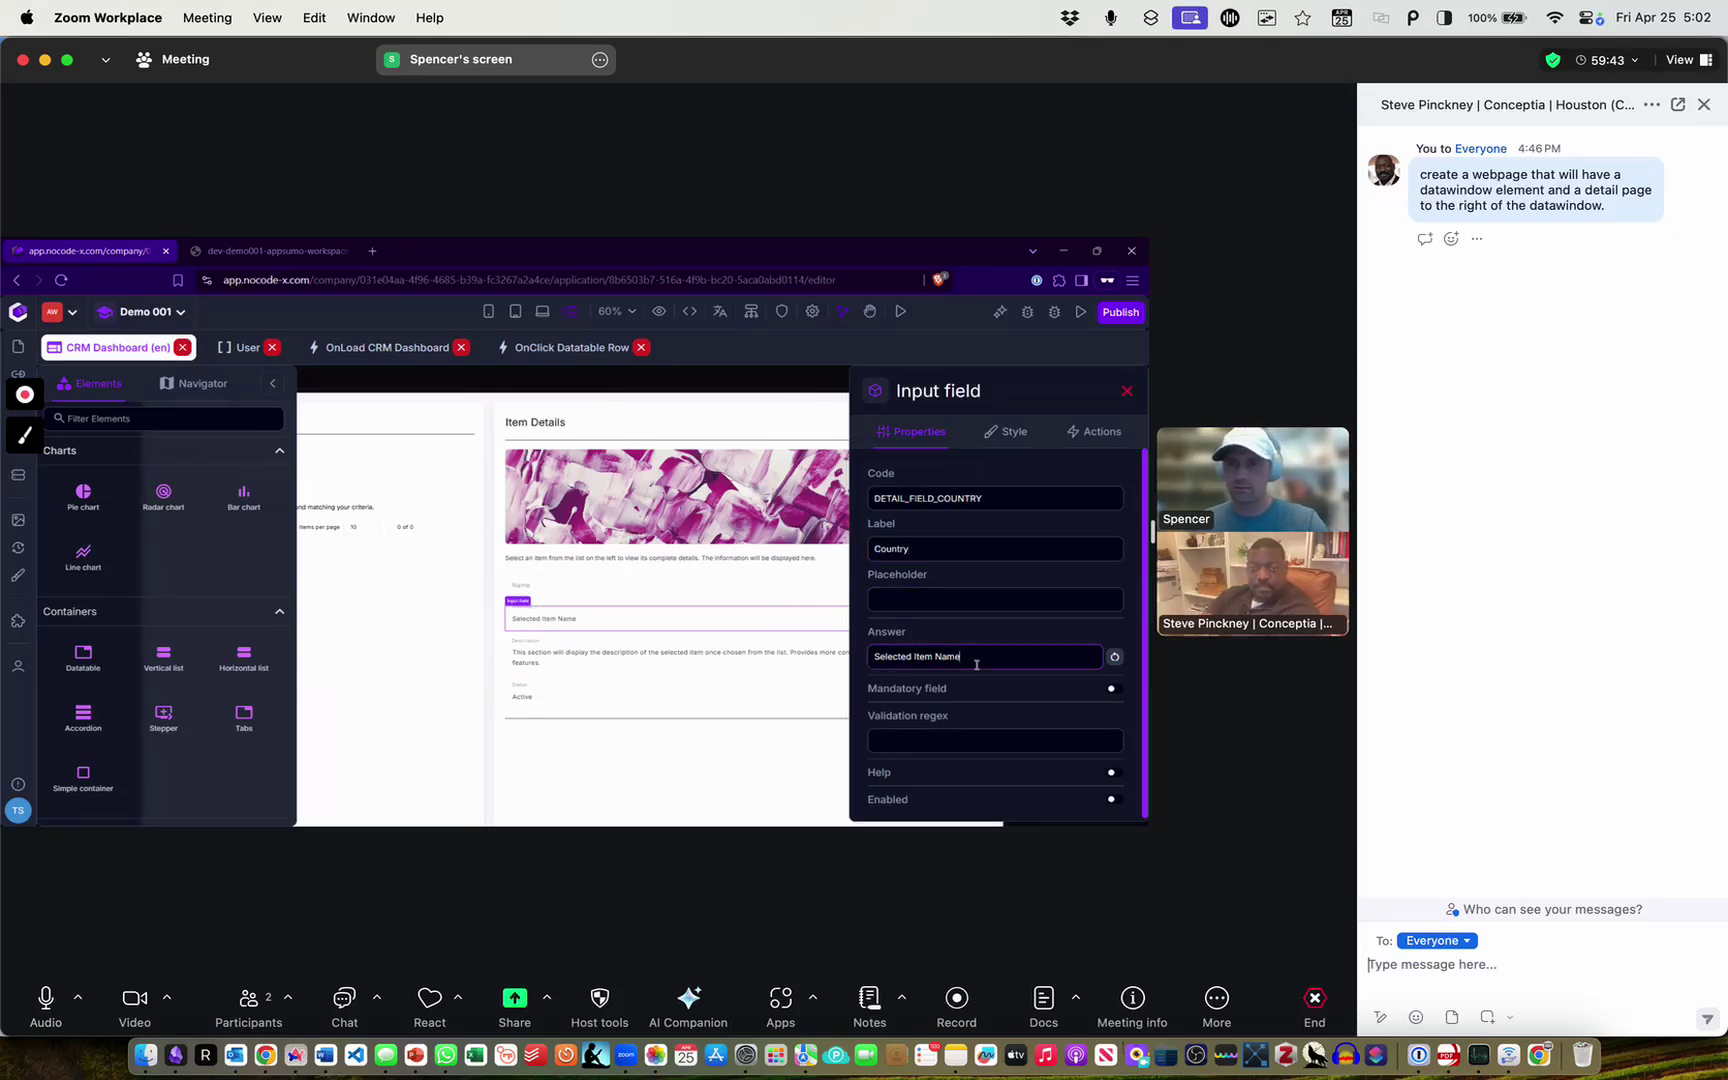
{"action": "triple_click", "coordinate": [910, 655]}
{"action": "key", "text": "BackSpace"}
{"action": "left_click", "coordinate": [868, 628]}
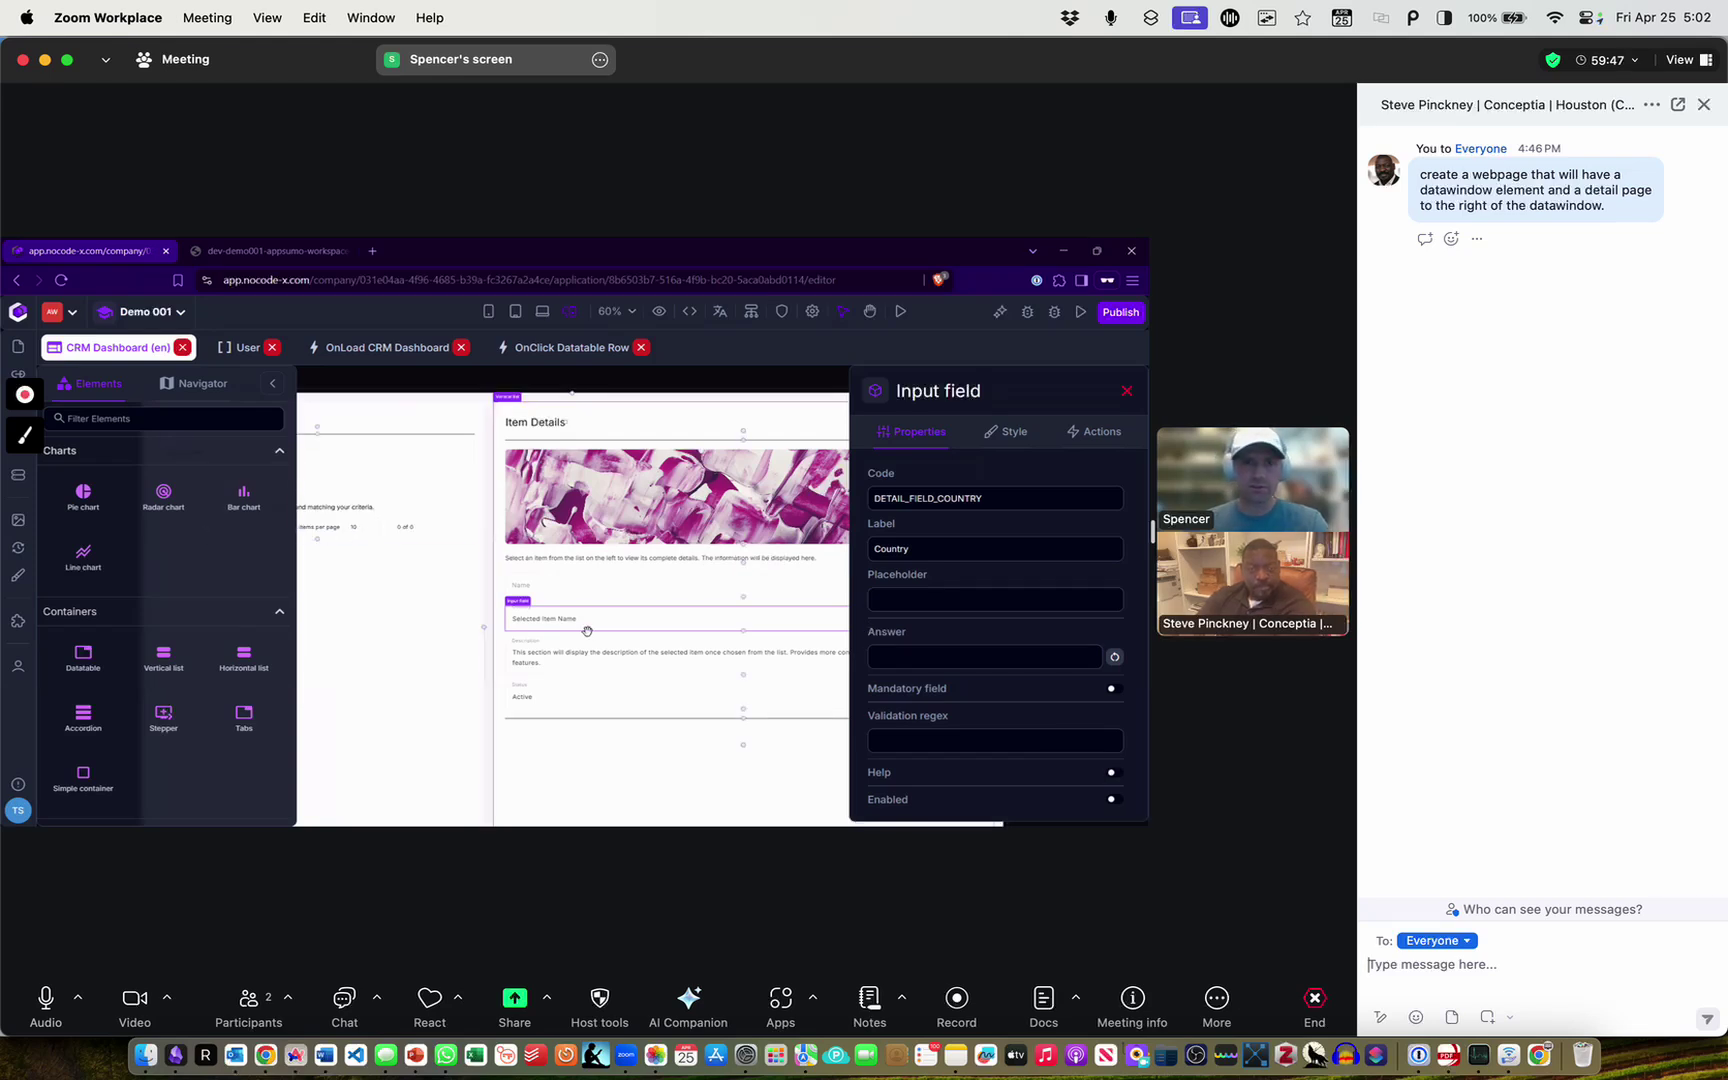
Set the Description text field's code to DETAIL_FIELD_LEADSOURCE and its label to "Lead Source"
{"action": "key", "text": "space"}
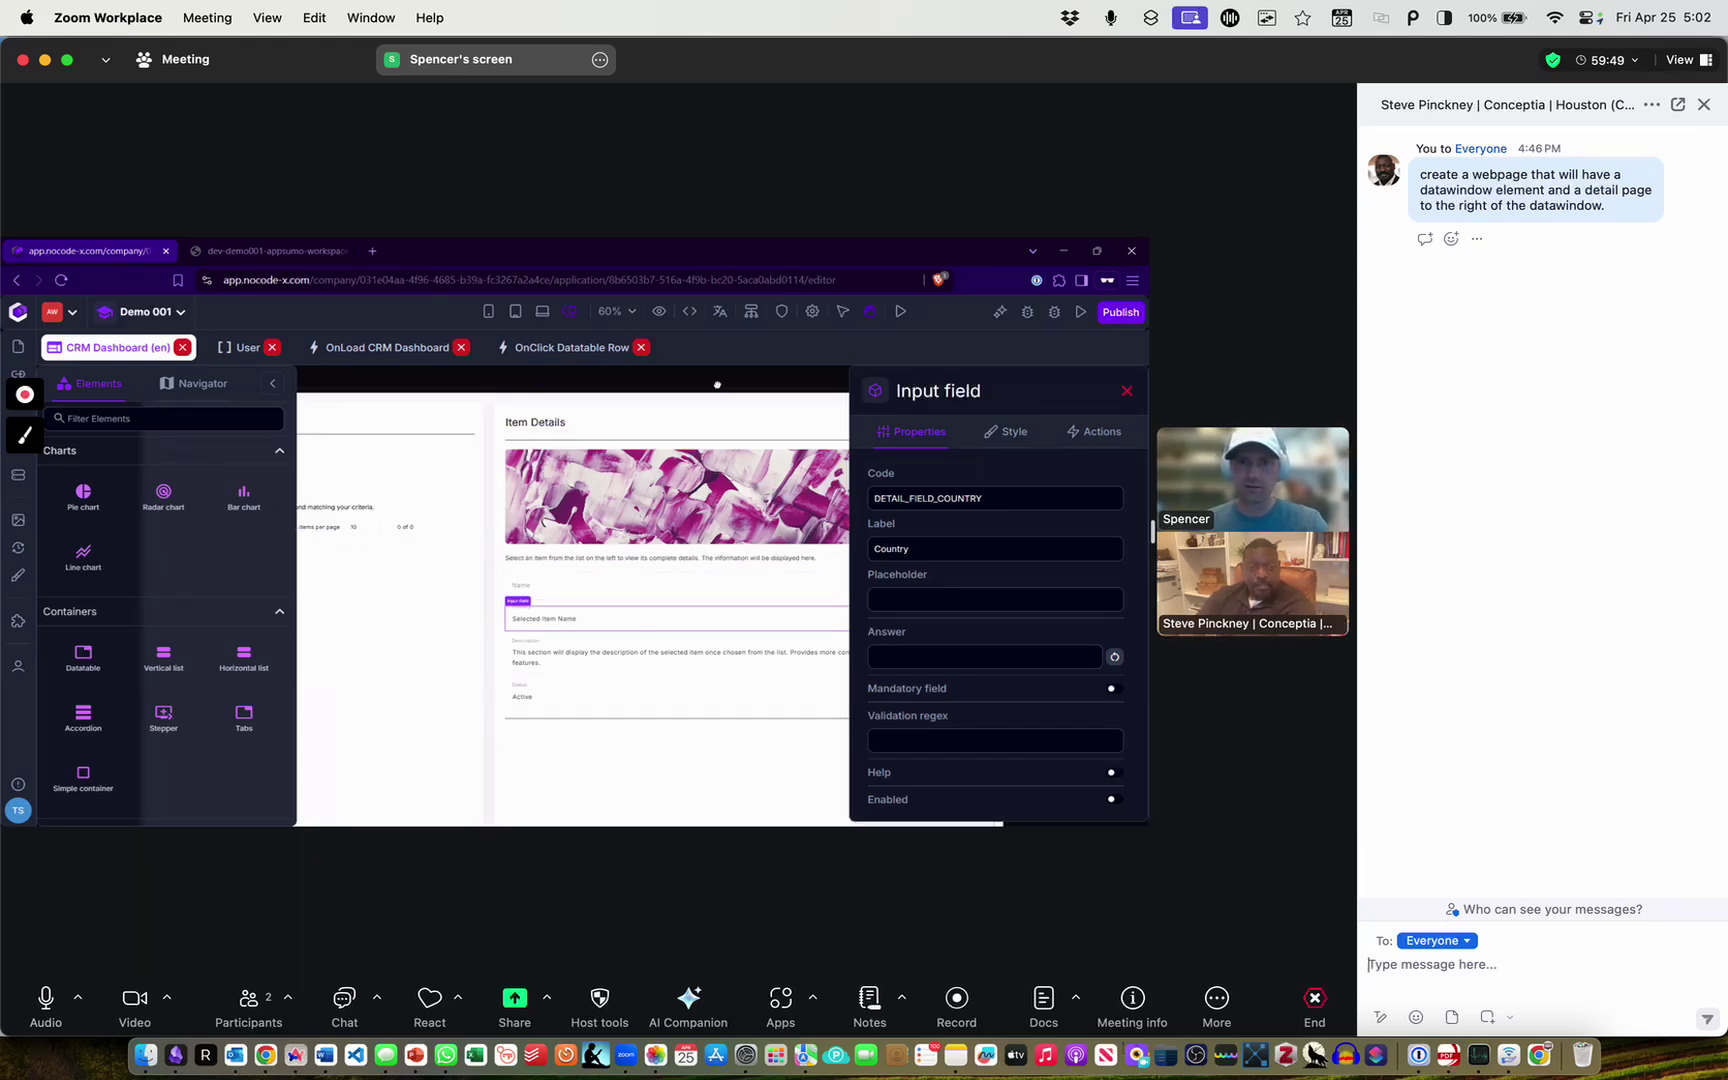
{"action": "left_click_drag", "start_coordinate": [715, 393], "coordinate": [558, 379]}
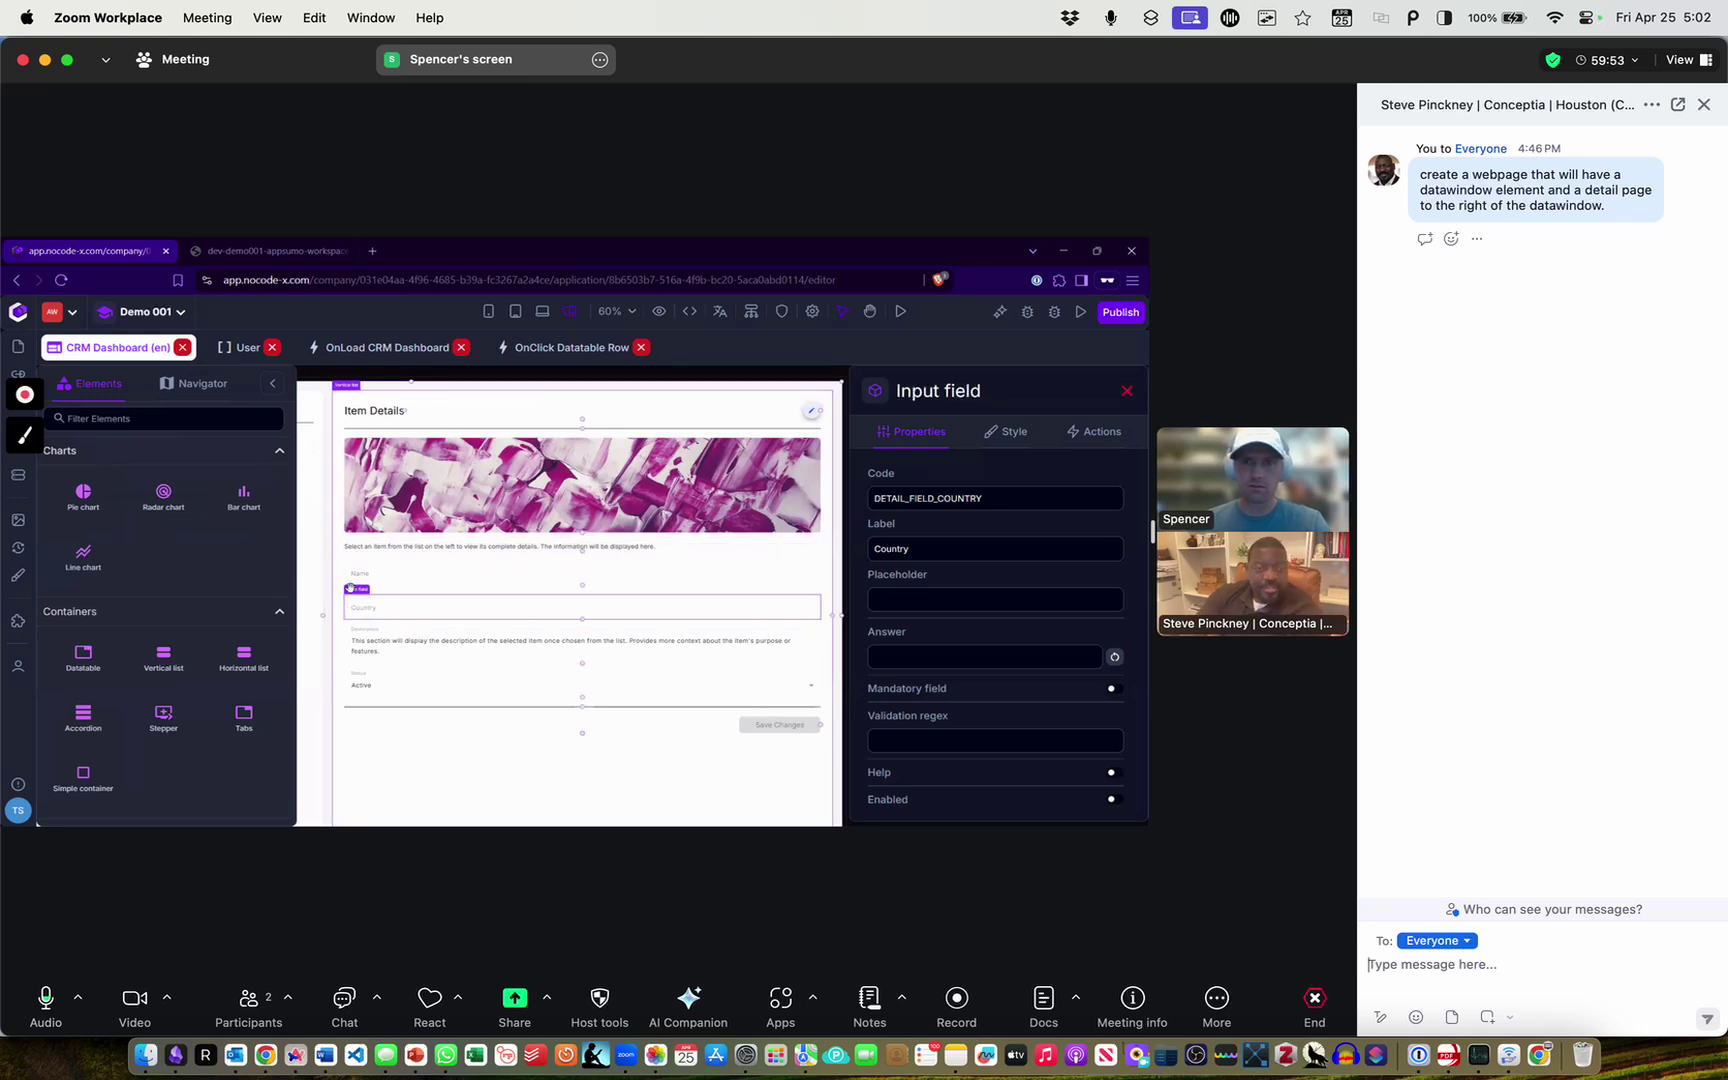
{"action": "left_click", "coordinate": [372, 642]}
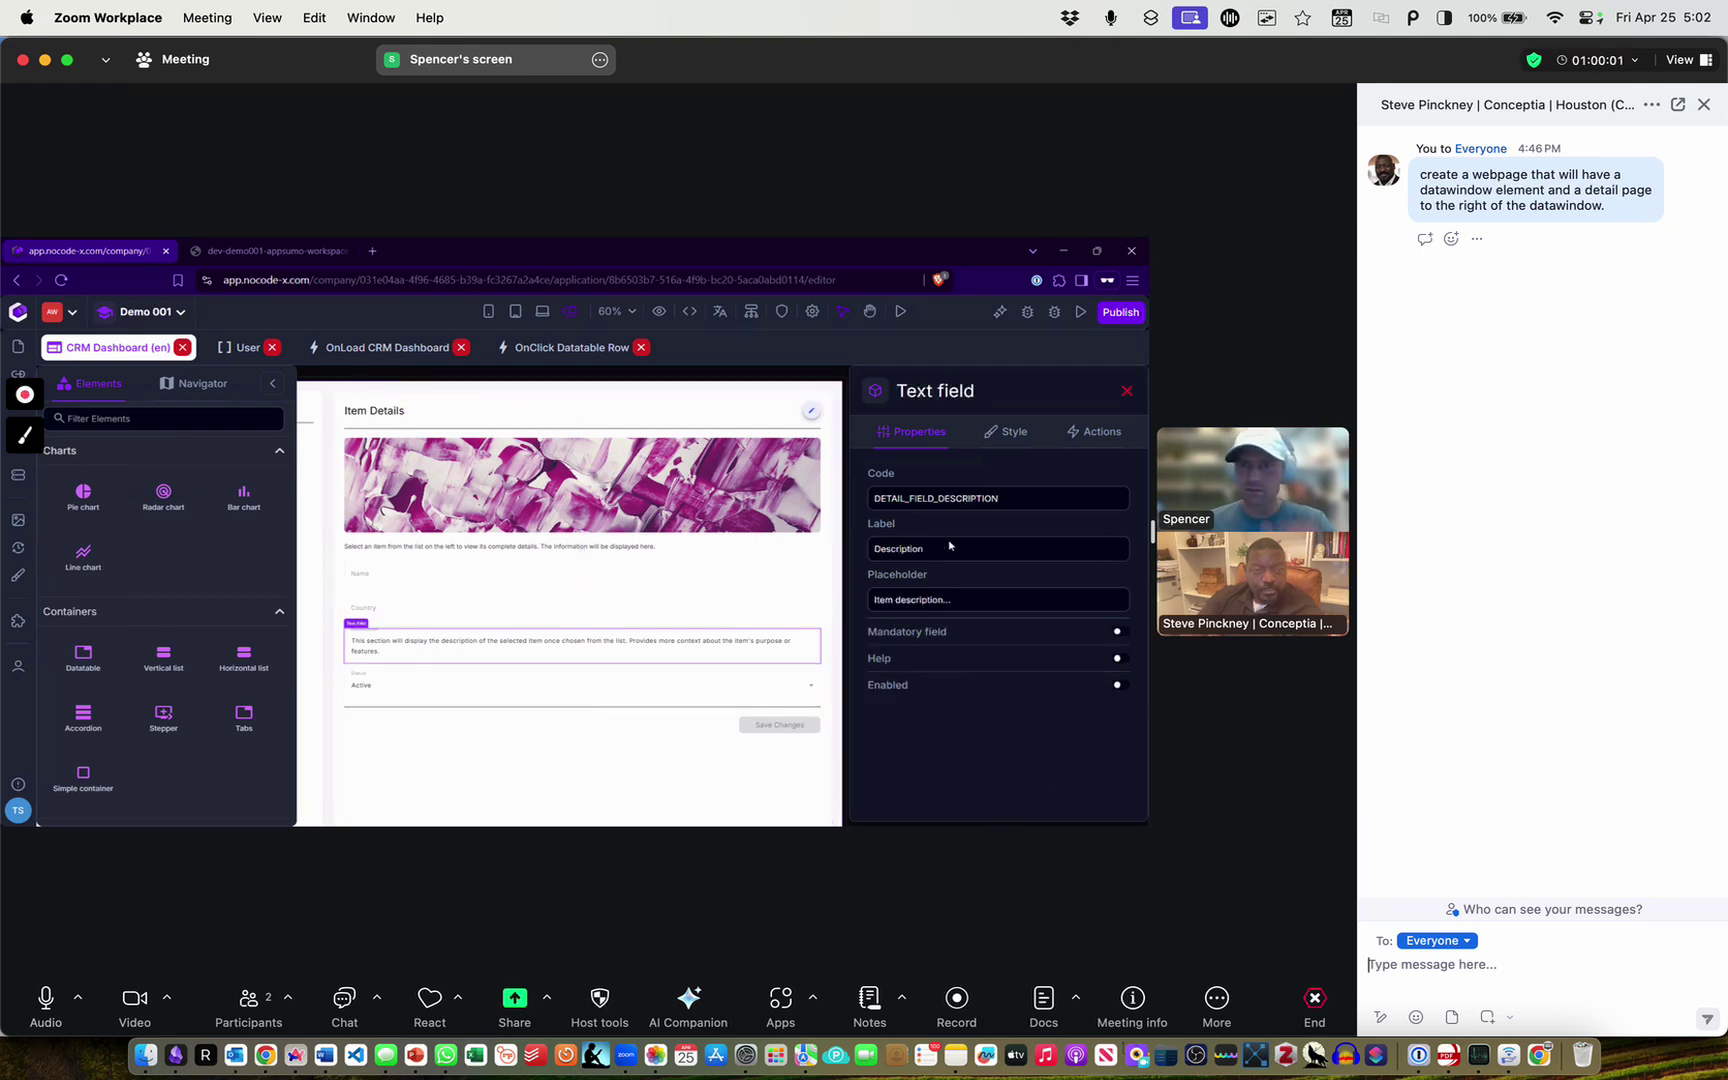
{"action": "left_click_drag", "start_coordinate": [1000, 498], "coordinate": [938, 505]}
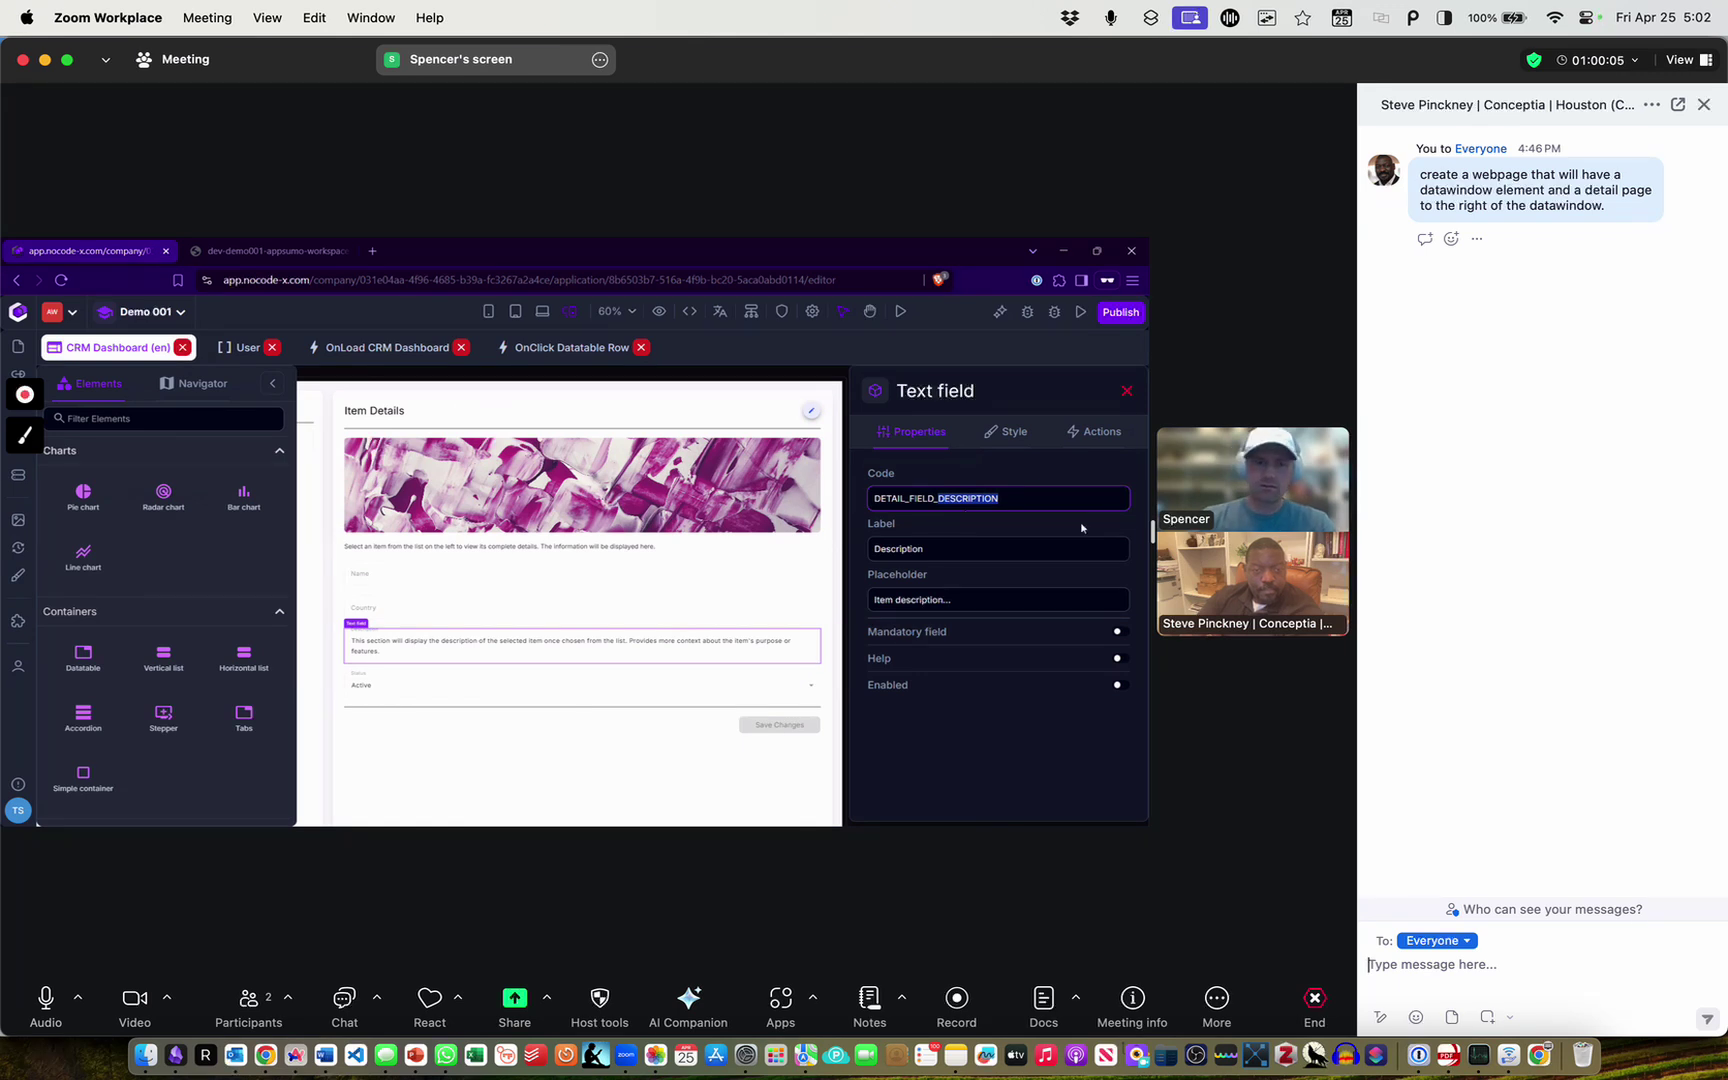
{"action": "type", "text": "L"}
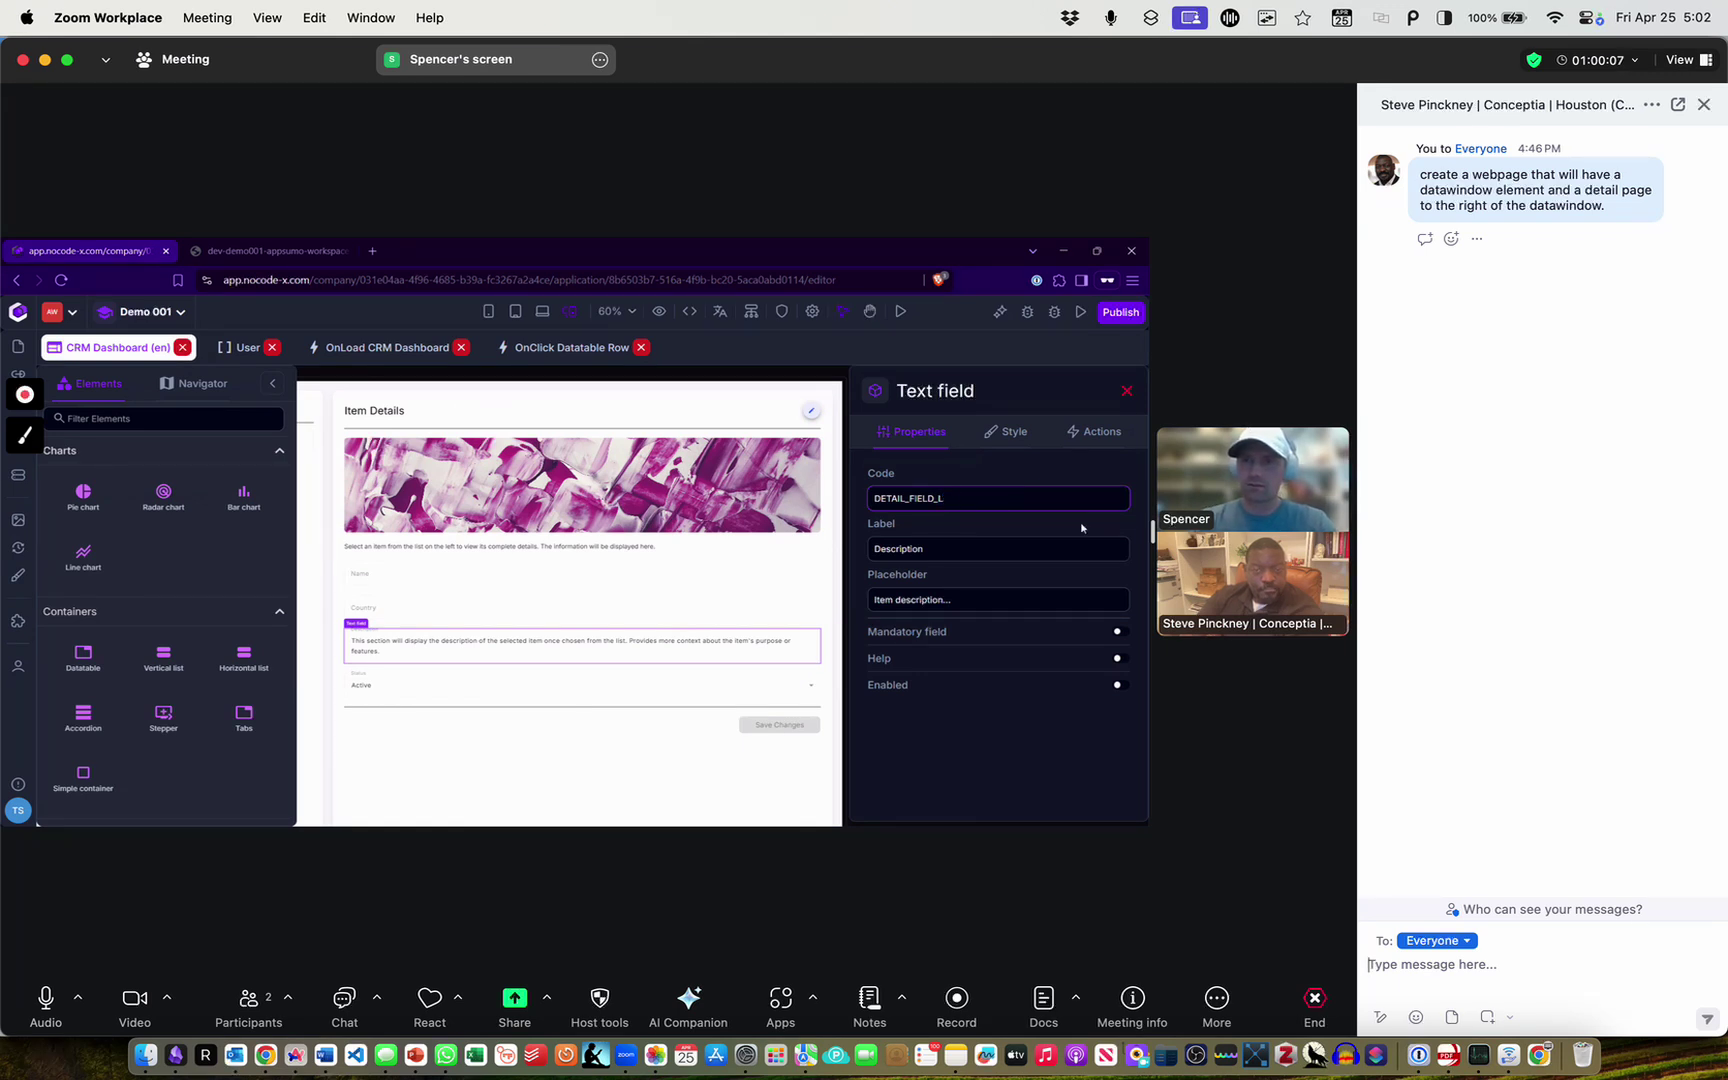
{"action": "type", "text": "eEADSOUR"}
{"action": "double_click", "coordinate": [972, 553]}
{"action": "type", "text": "Lead Source"}
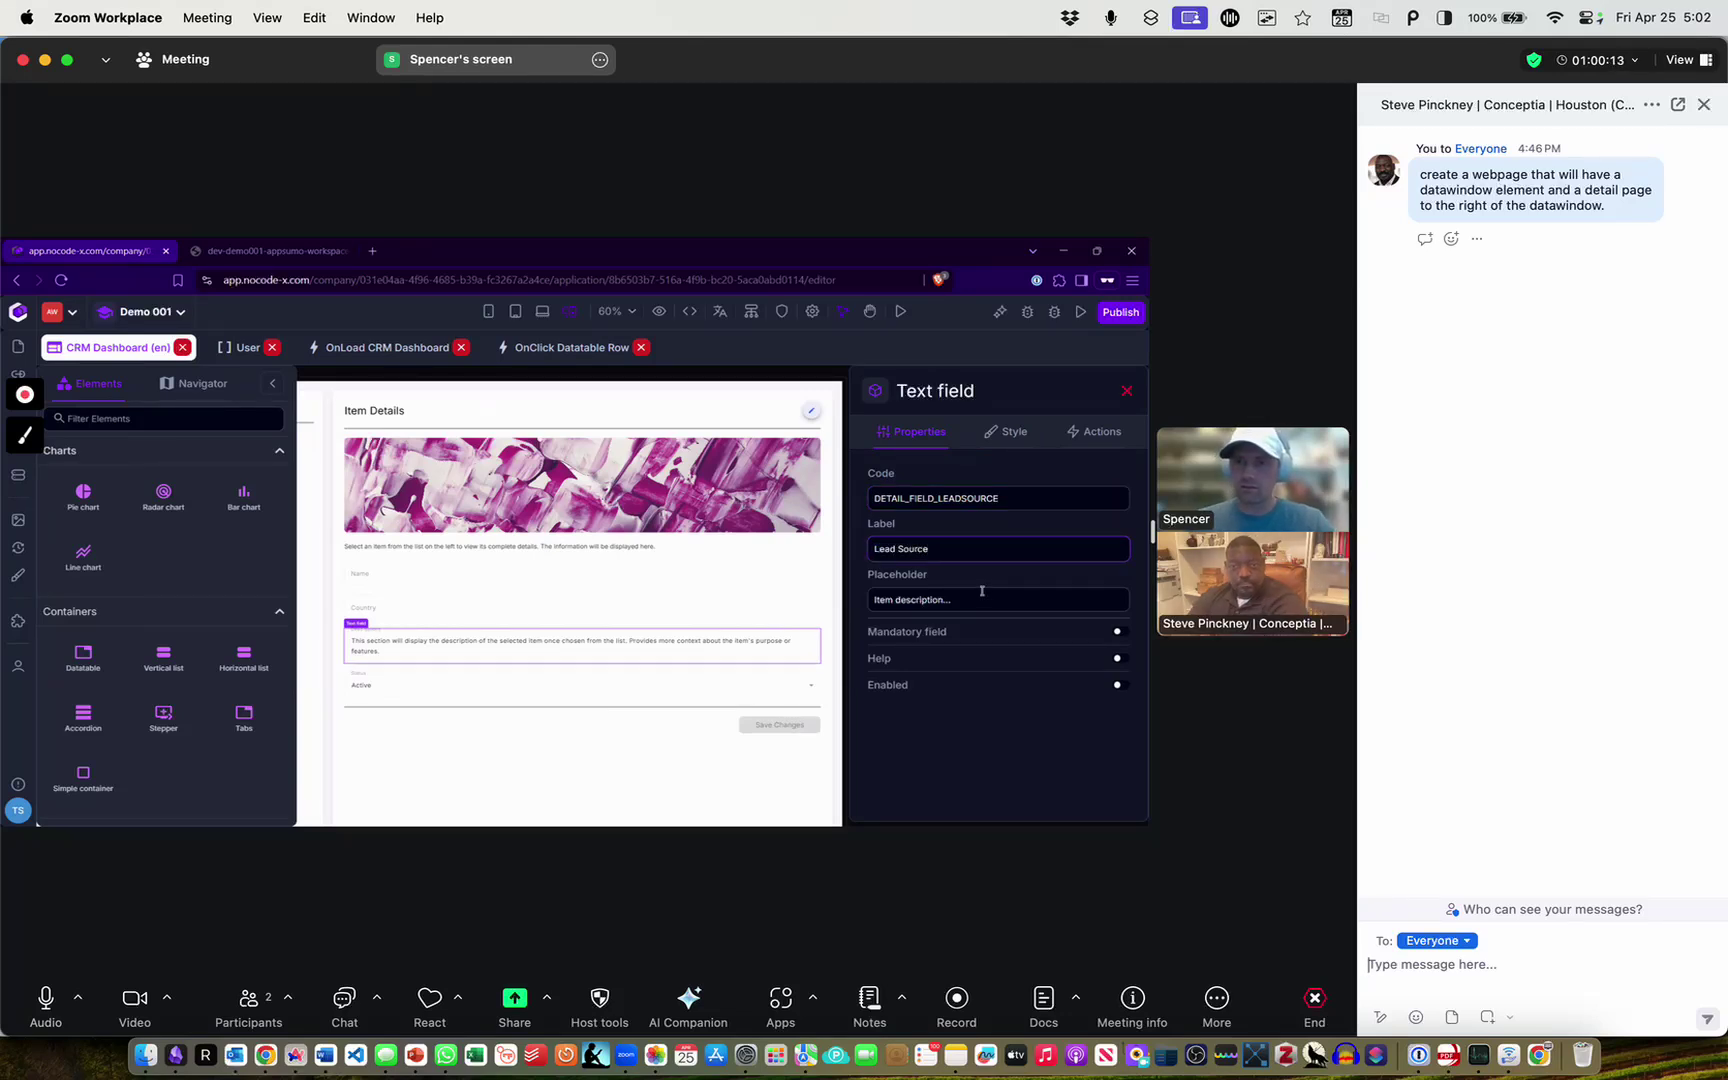
Clear the placeholder of the Lead Source text field in Item Details
{"action": "triple_click", "coordinate": [991, 598]}
{"action": "key", "text": "BackSpace"}
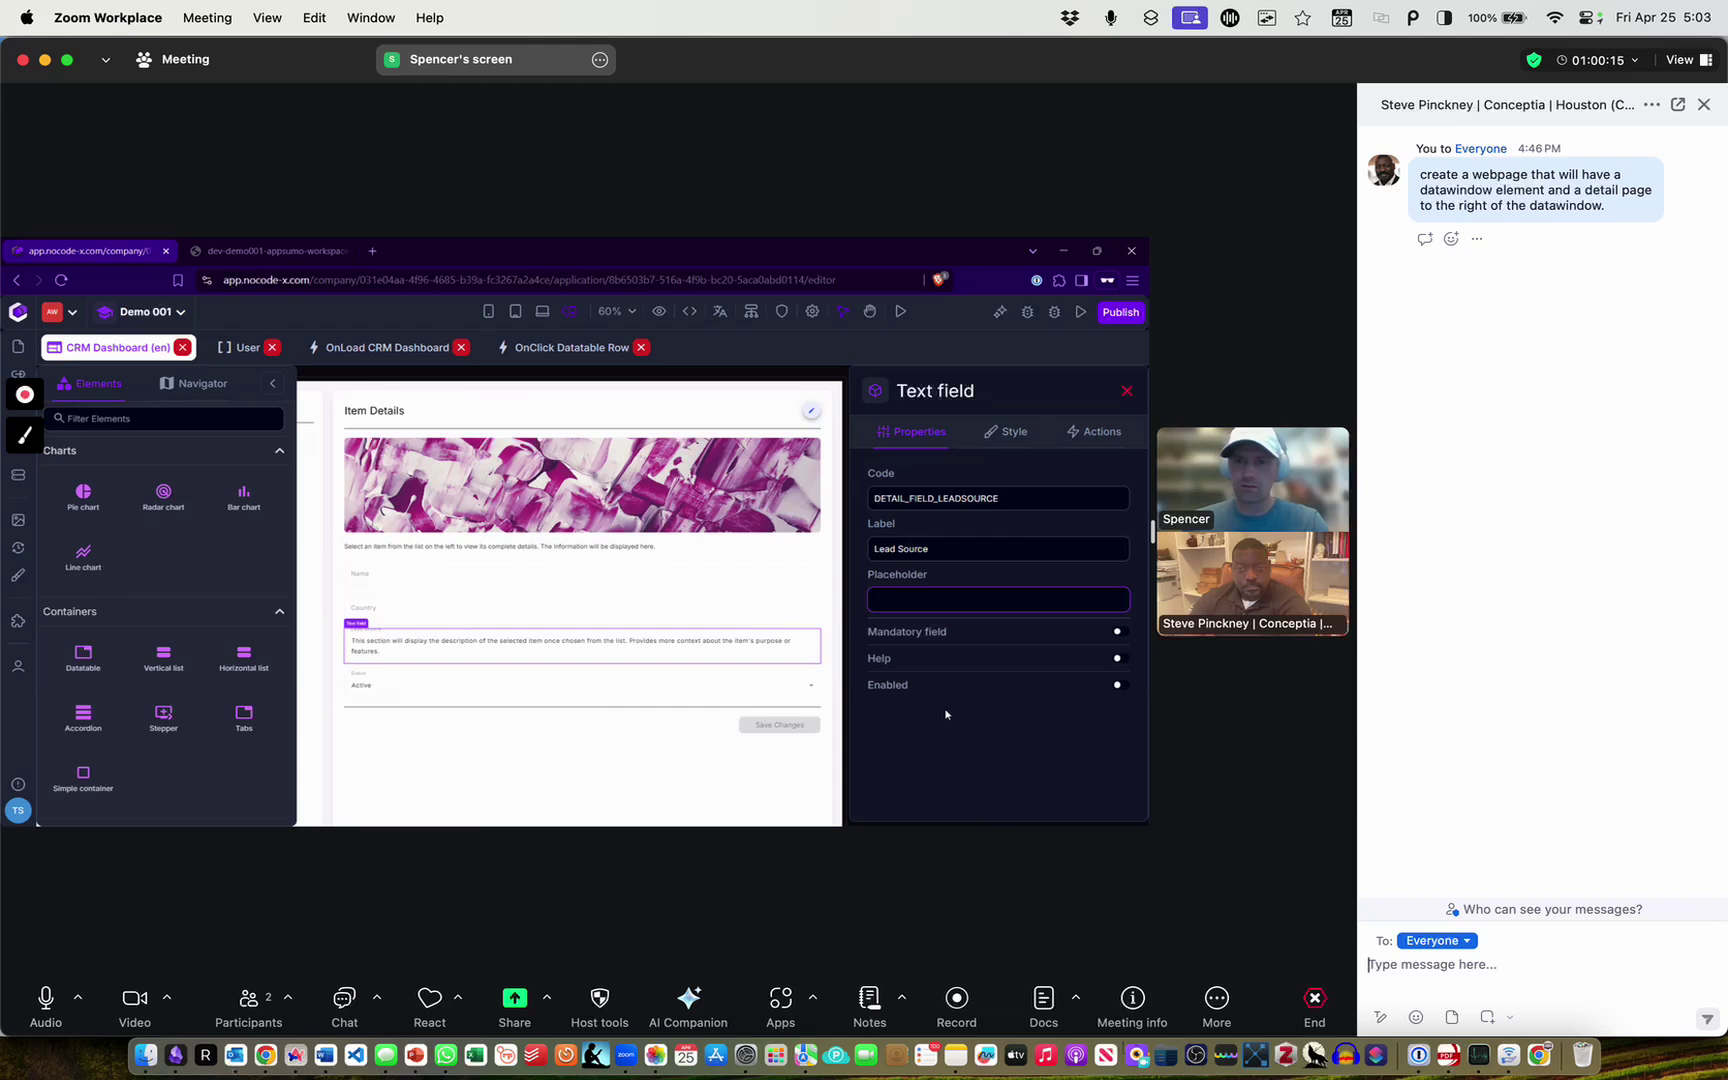
{"action": "left_click", "coordinate": [679, 744]}
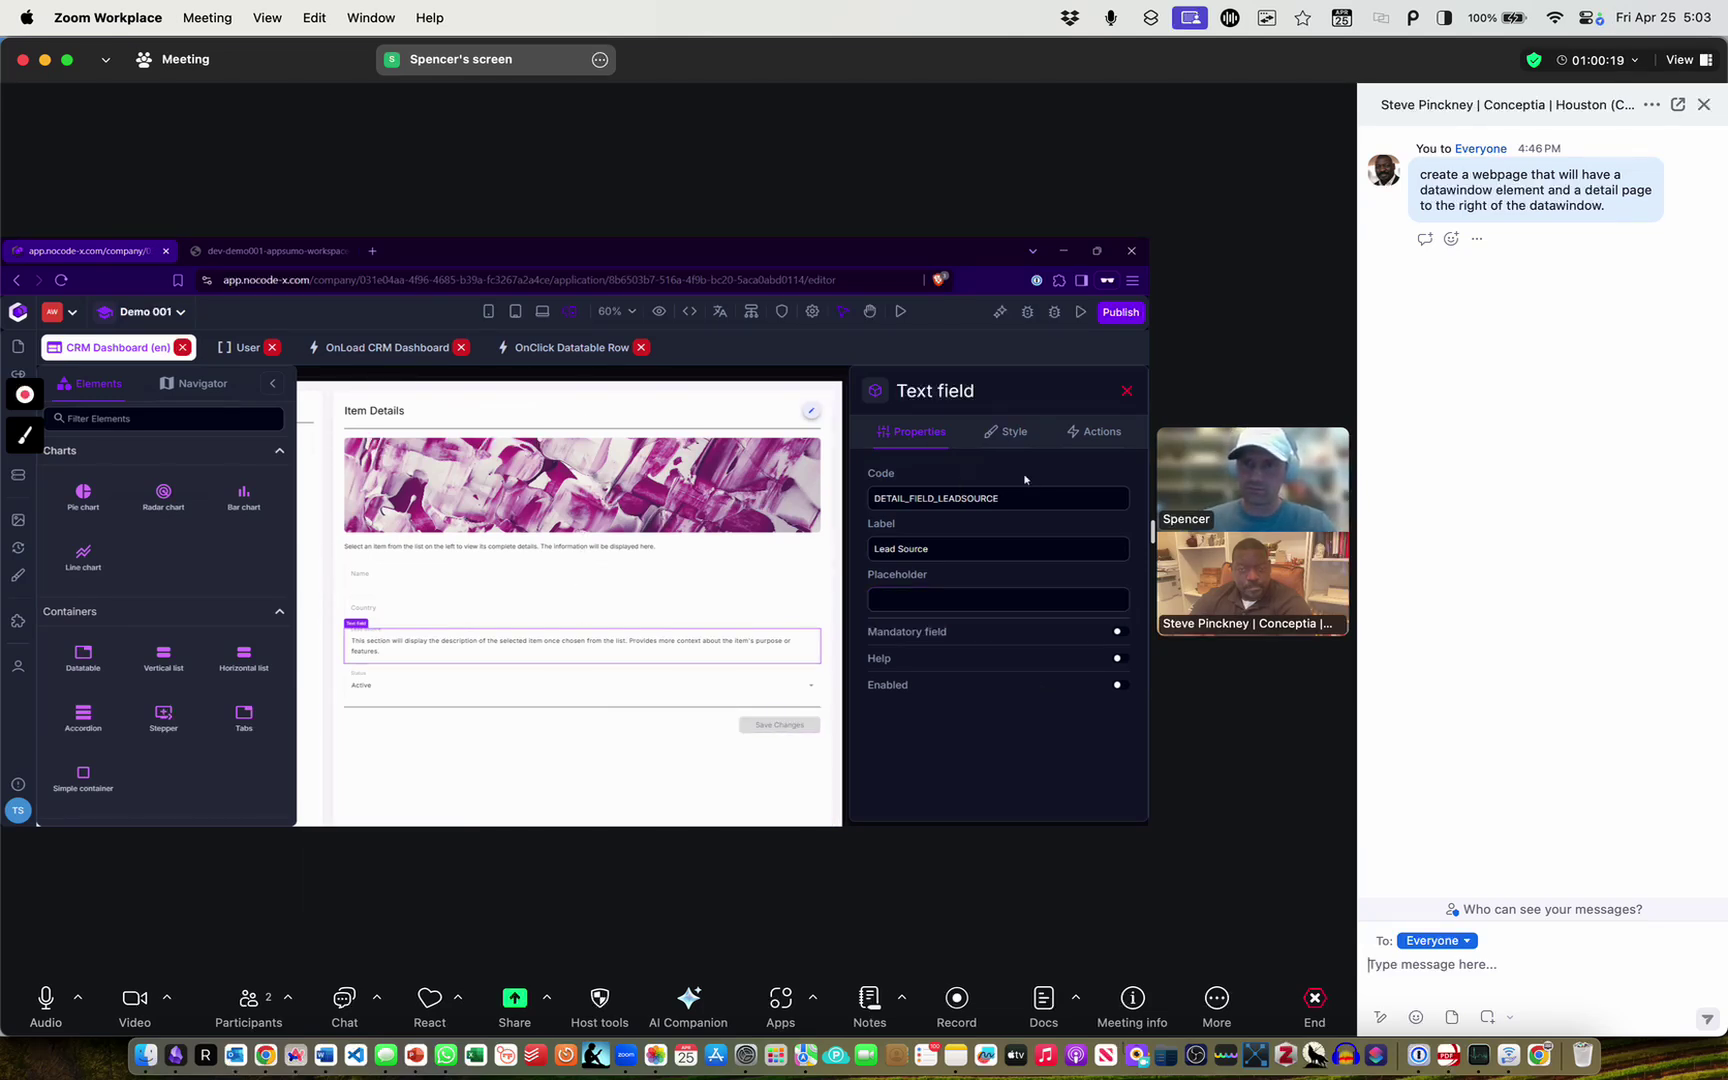
Examine the Item Details image's code, URL, title and size settings
{"action": "left_click", "coordinate": [575, 515]}
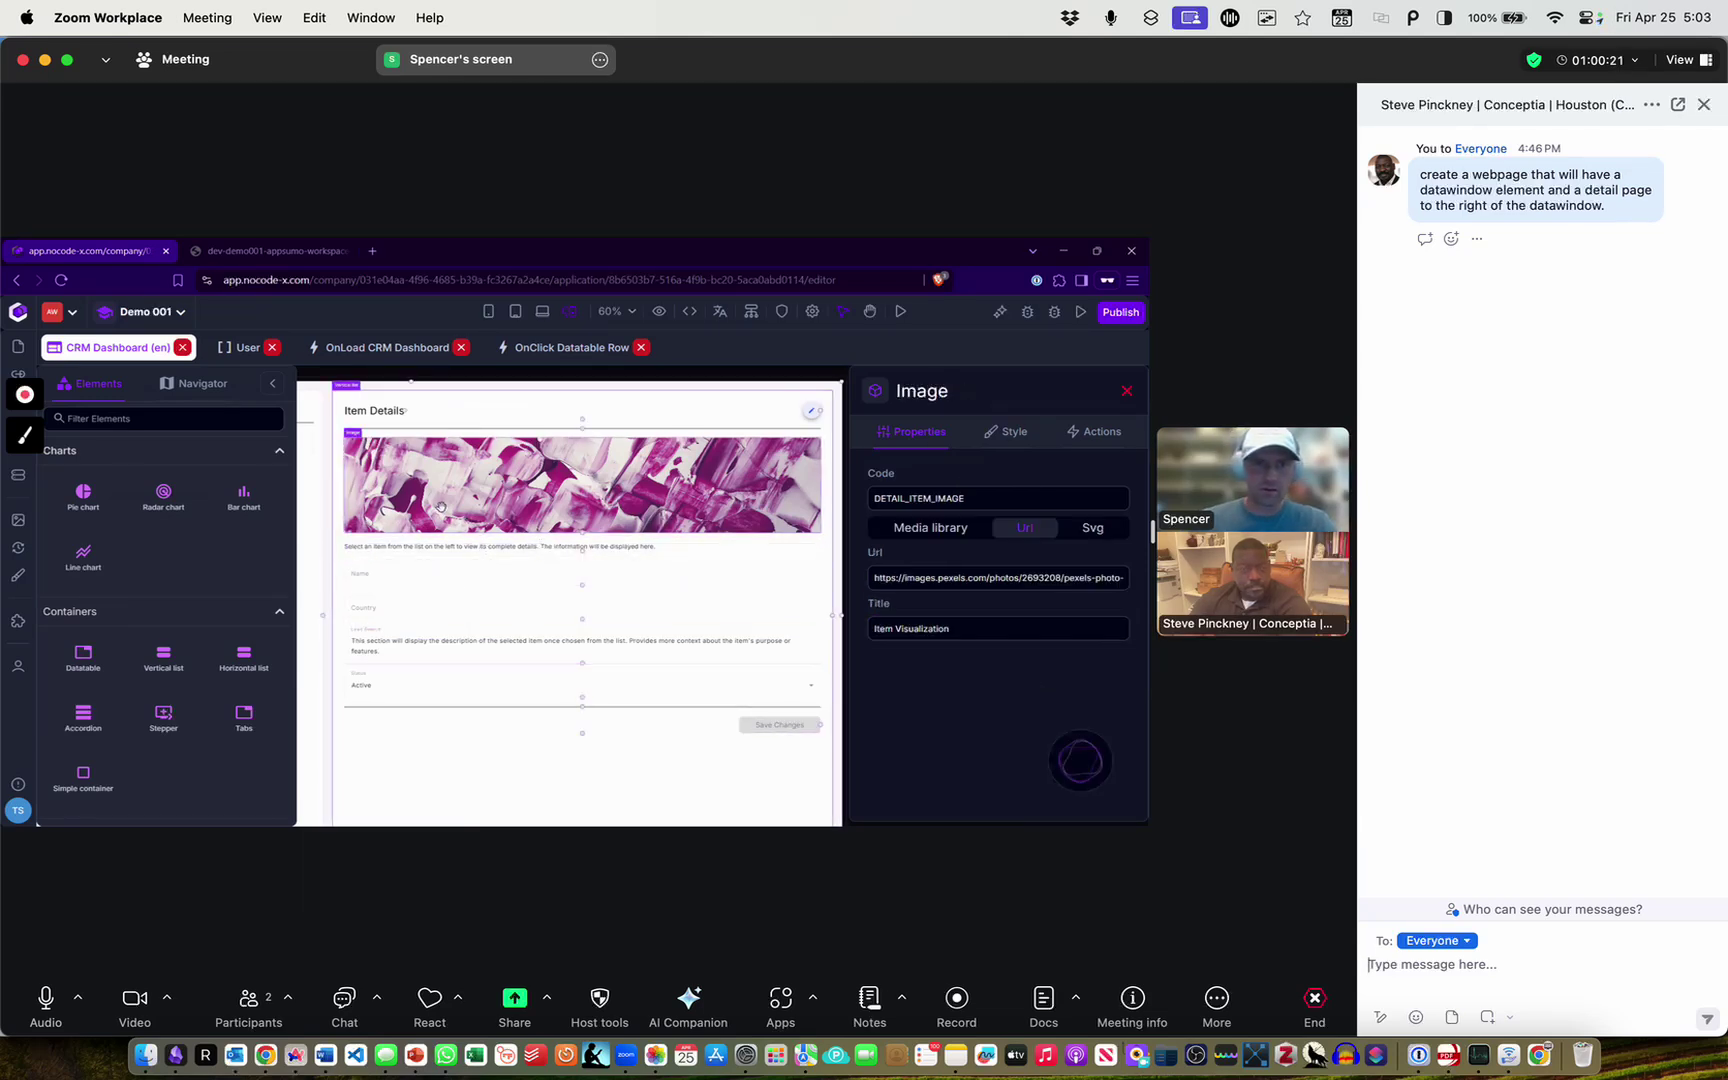
{"action": "left_click_drag", "start_coordinate": [940, 578], "coordinate": [1138, 584]}
{"action": "left_click", "coordinate": [972, 582]}
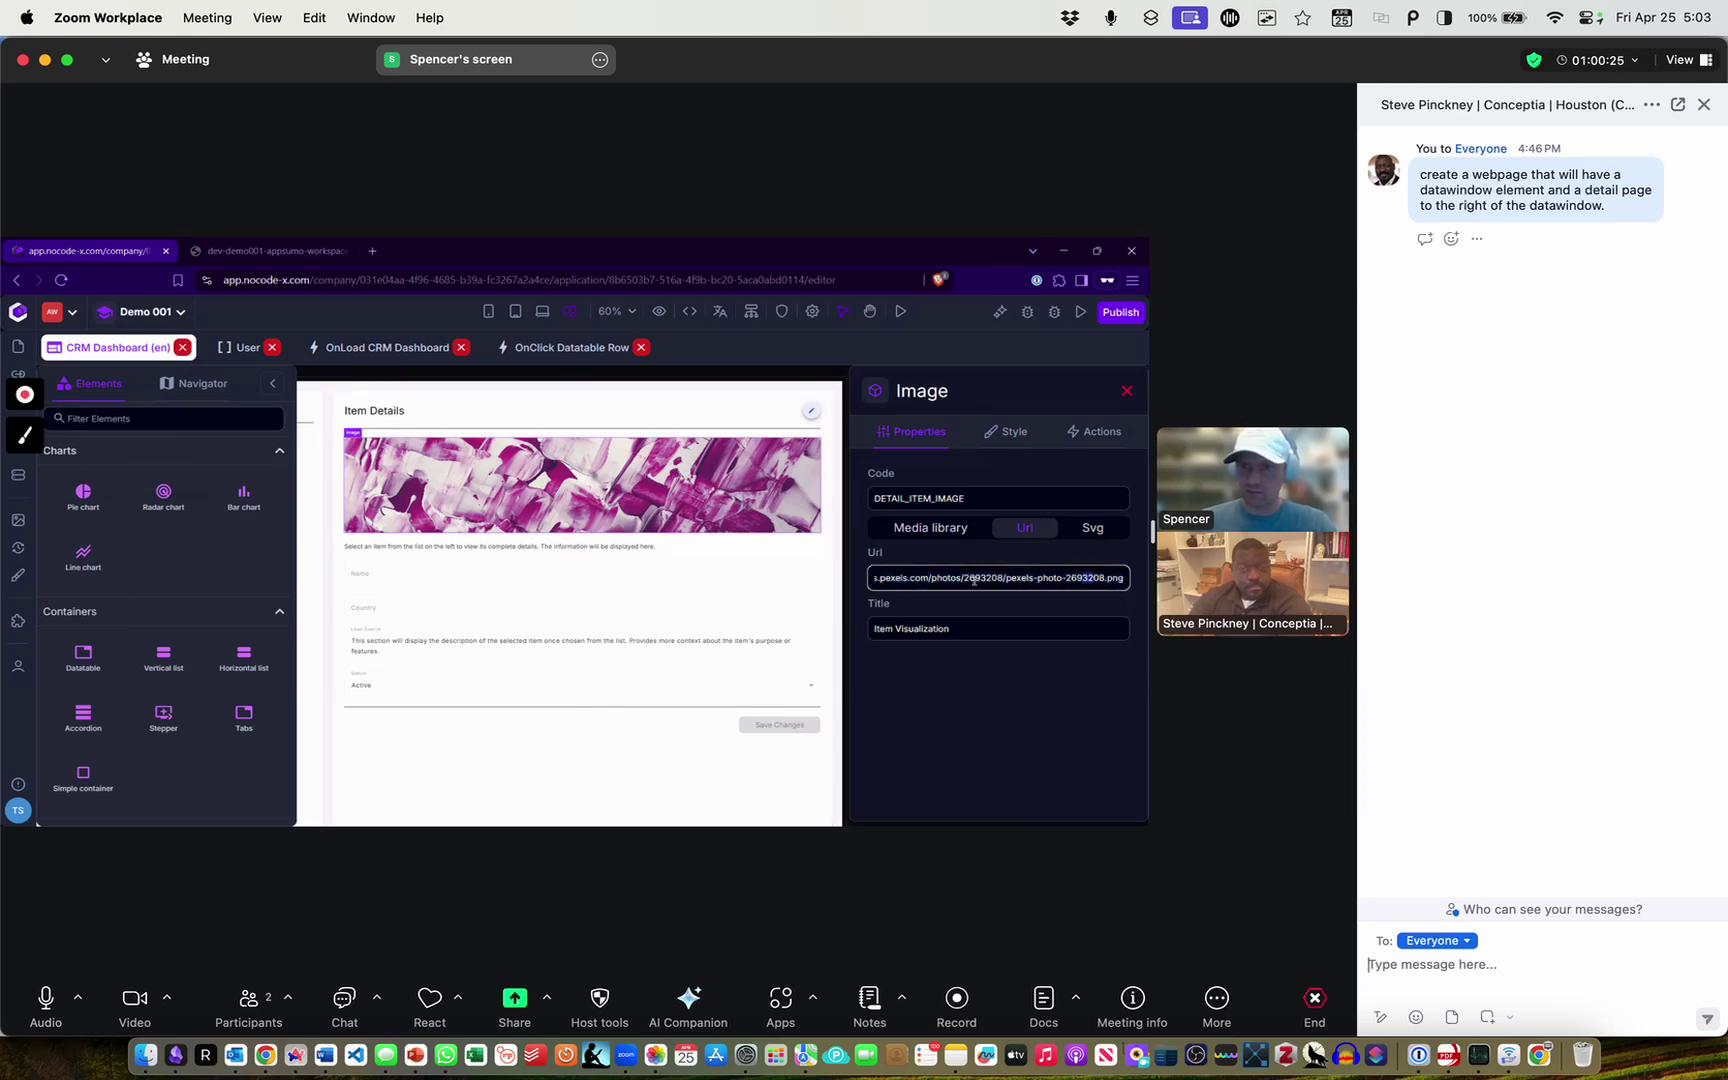
{"action": "left_click", "coordinate": [948, 577]}
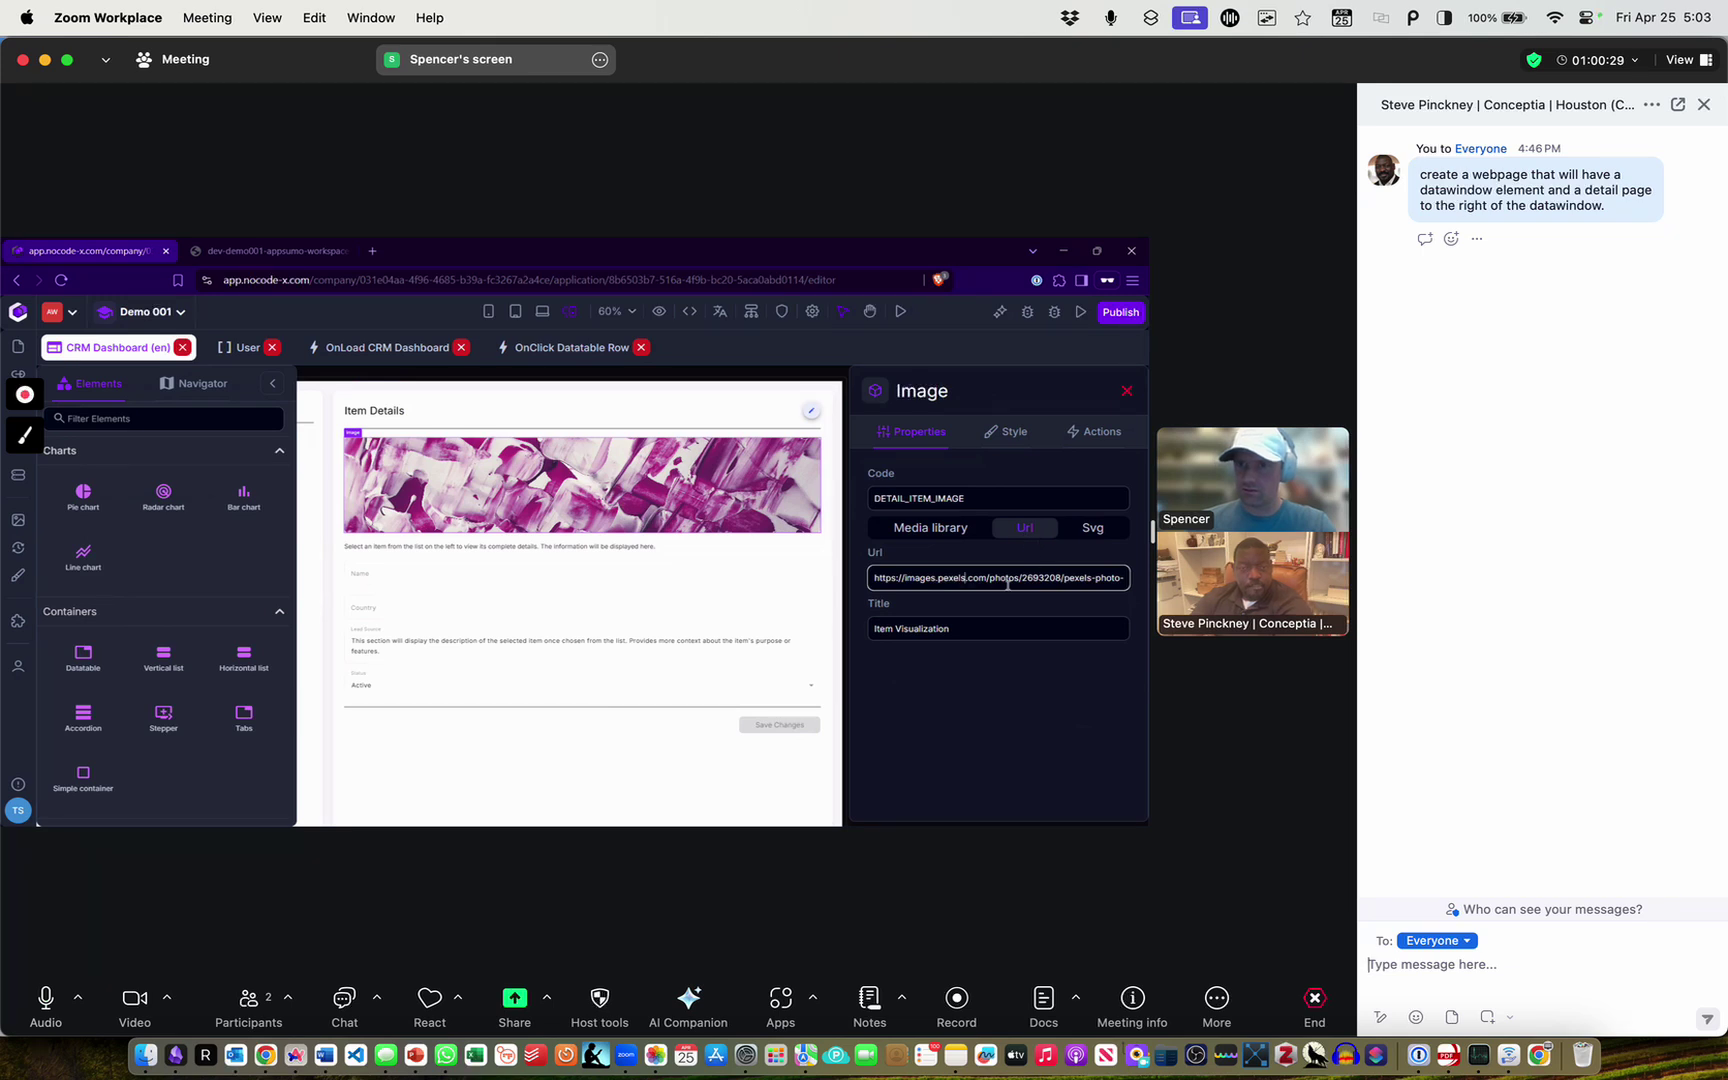
{"action": "left_click", "coordinate": [1005, 501]}
{"action": "left_click", "coordinate": [1034, 655]}
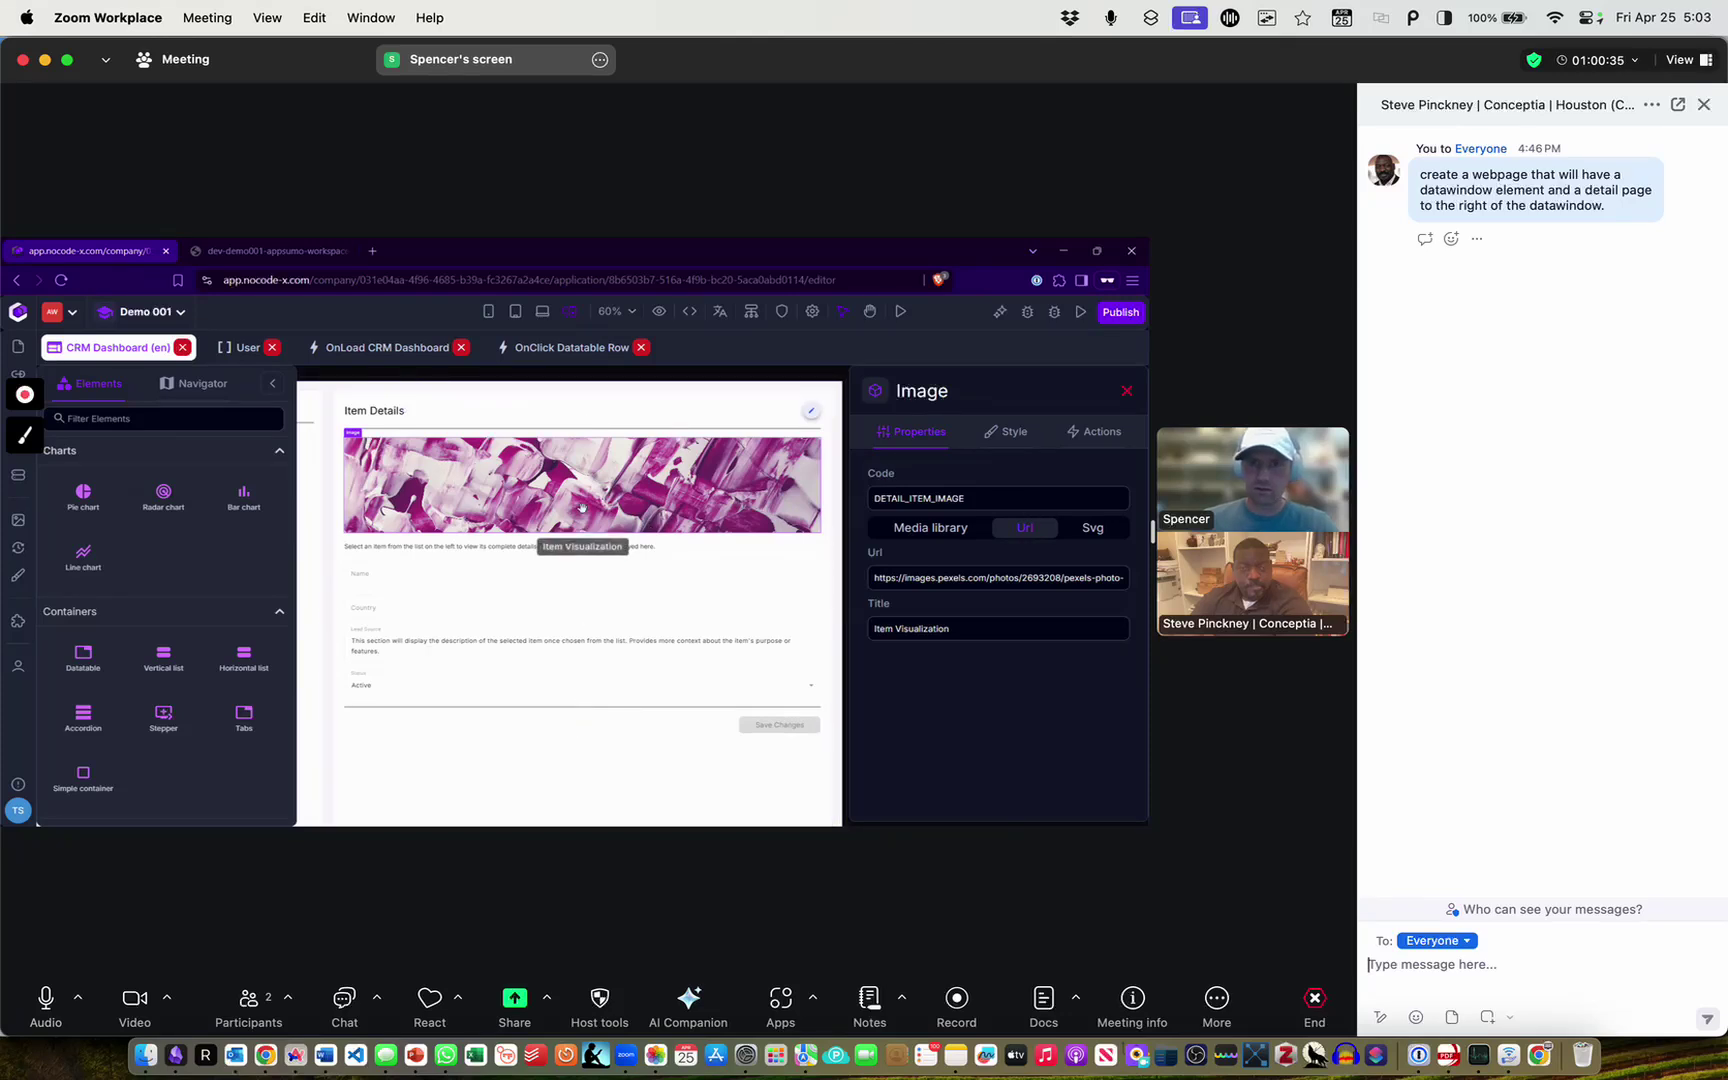
{"action": "left_click", "coordinate": [1006, 431]}
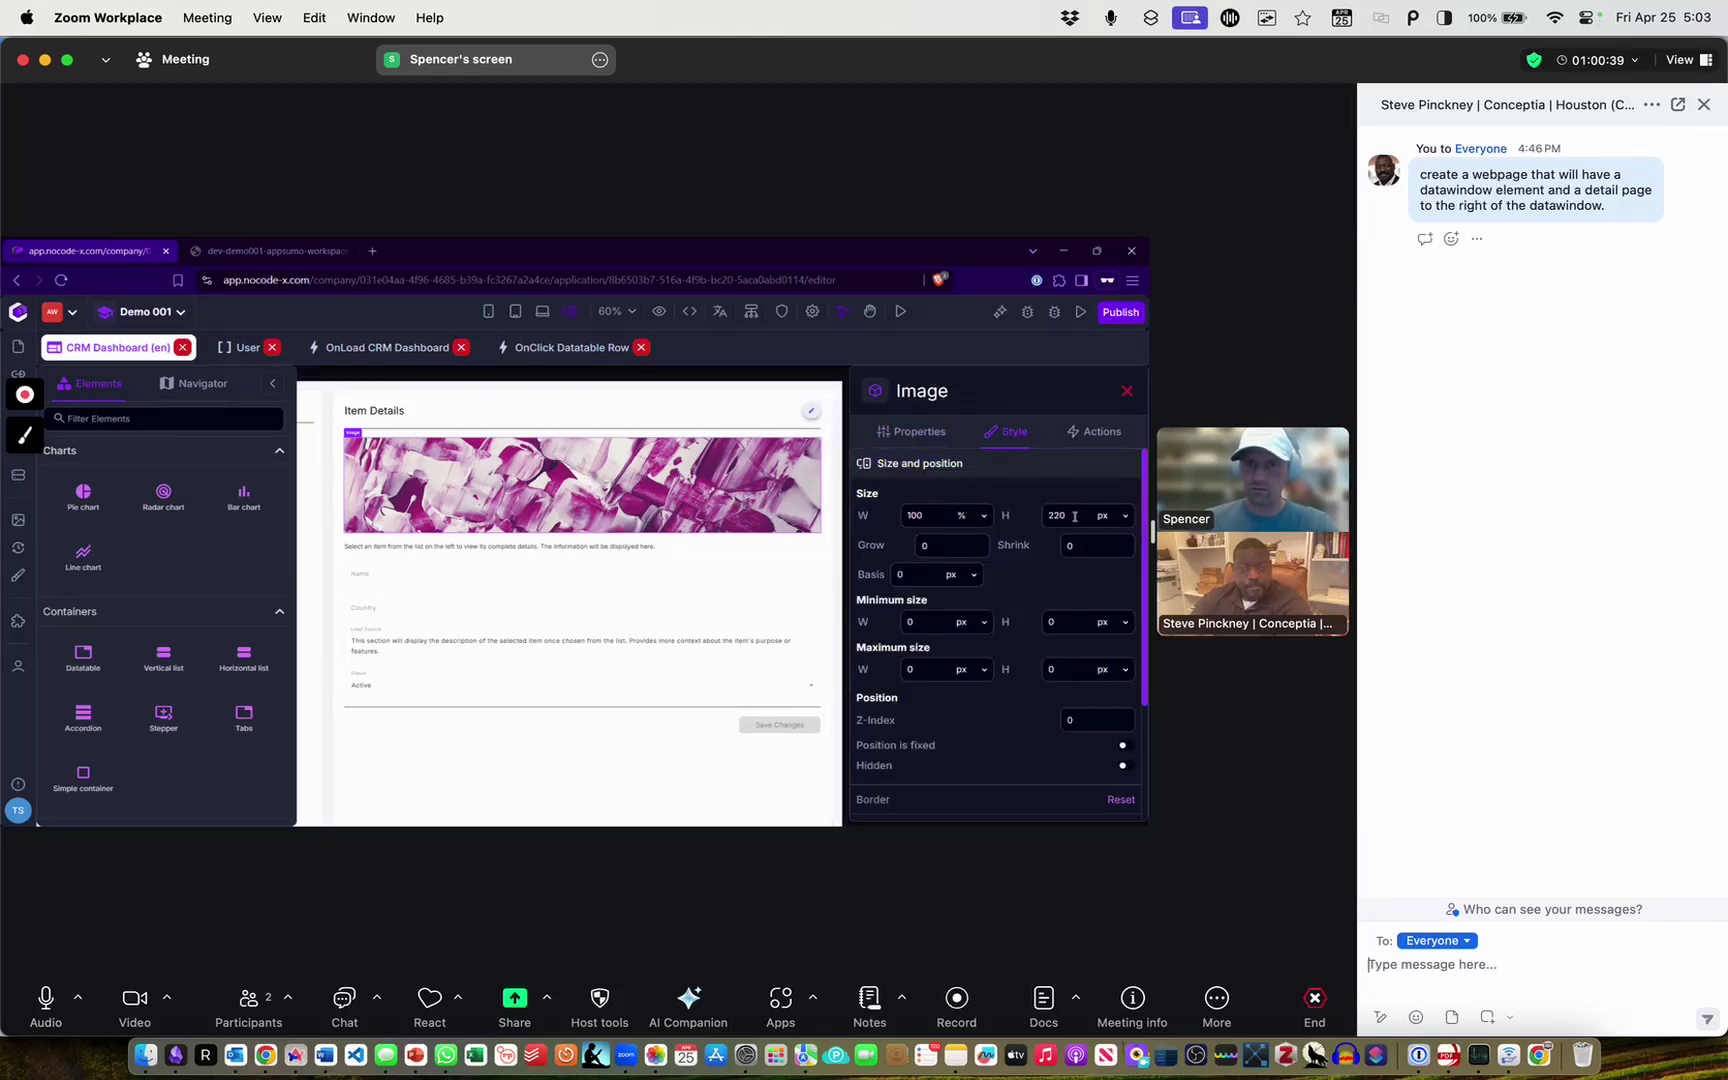
{"action": "left_click", "coordinate": [932, 427]}
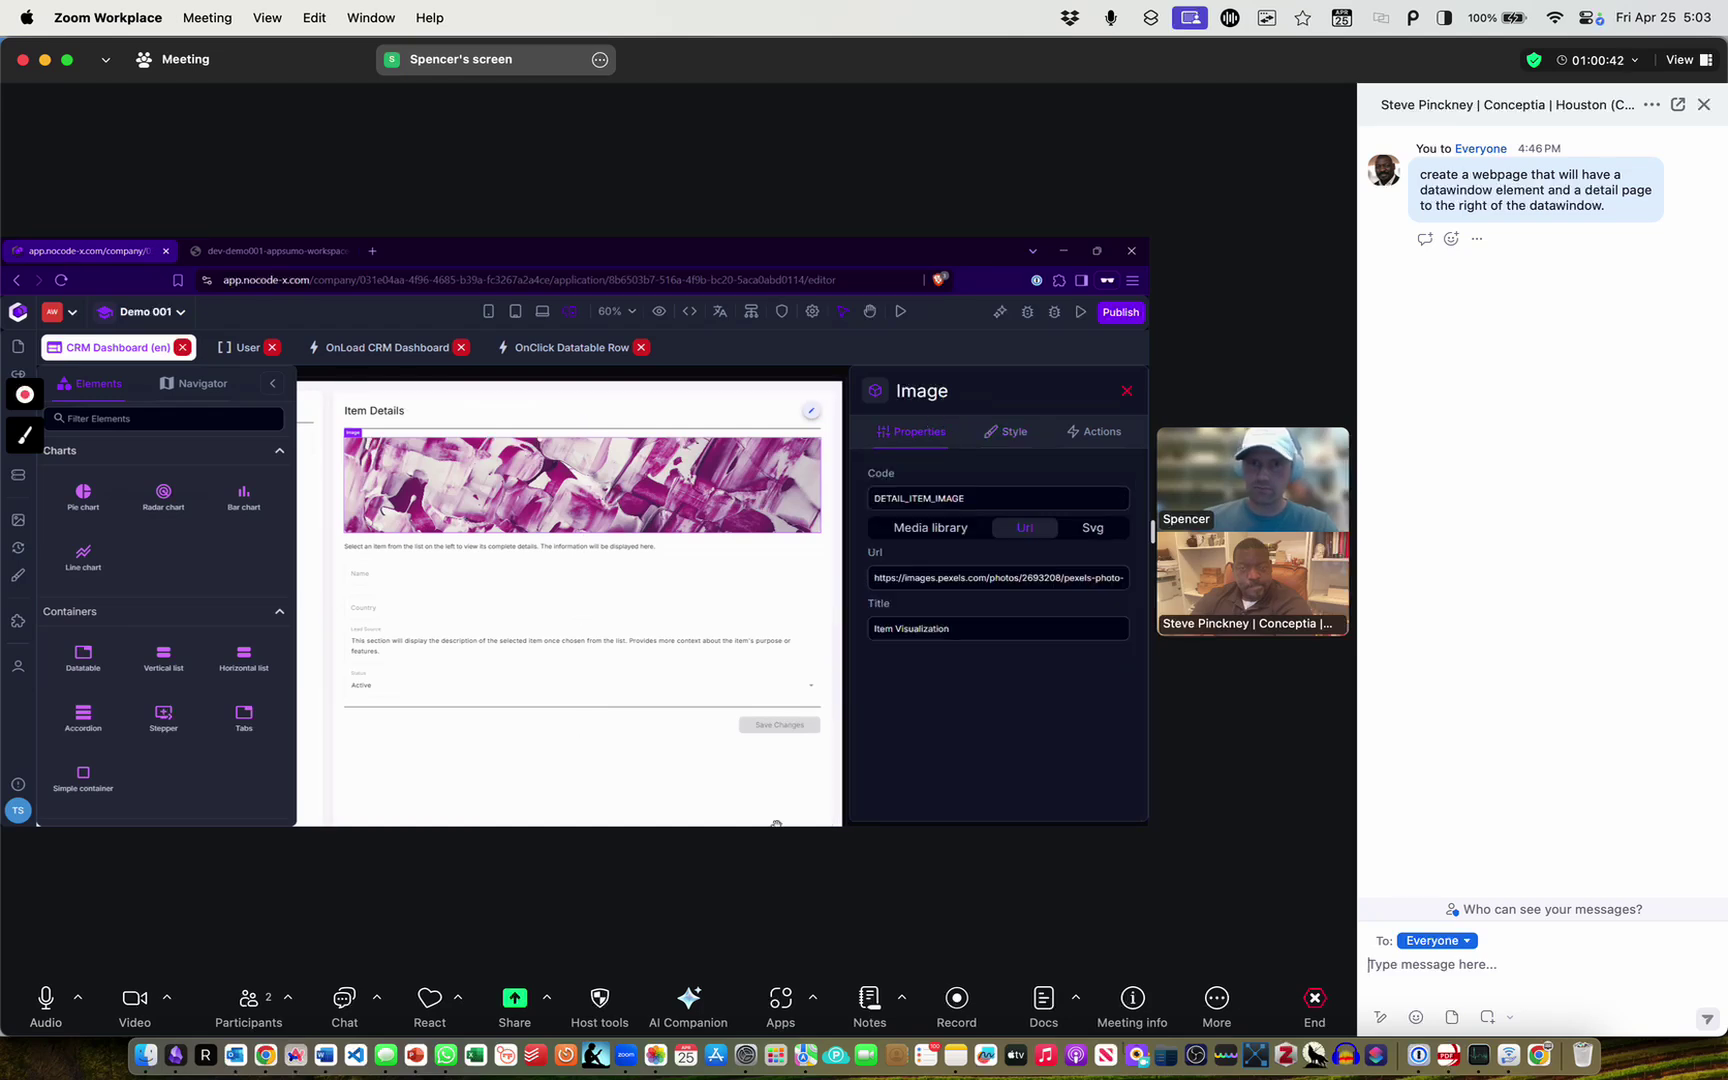
Check the codes of the Status, Name and Country fields and set the Name field's code to DETAIL_FIELD_NAME
{"action": "left_click", "coordinate": [377, 688]}
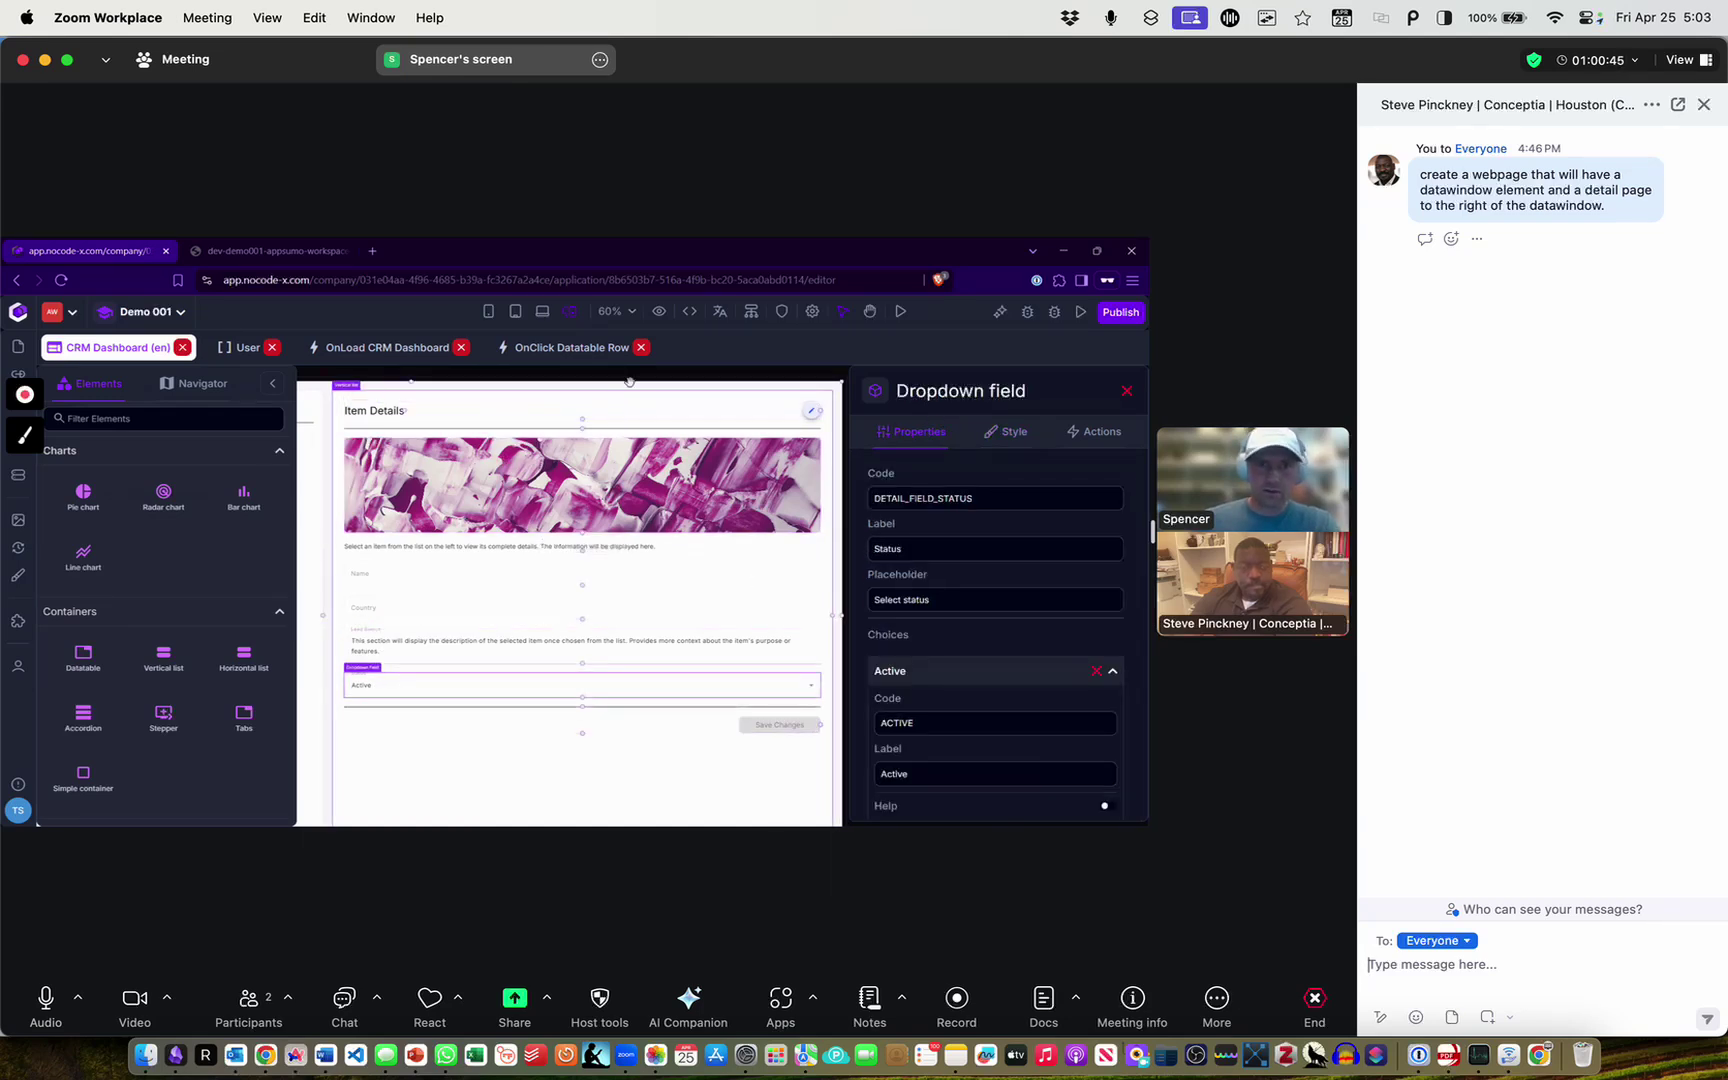
{"action": "left_click", "coordinate": [433, 568]}
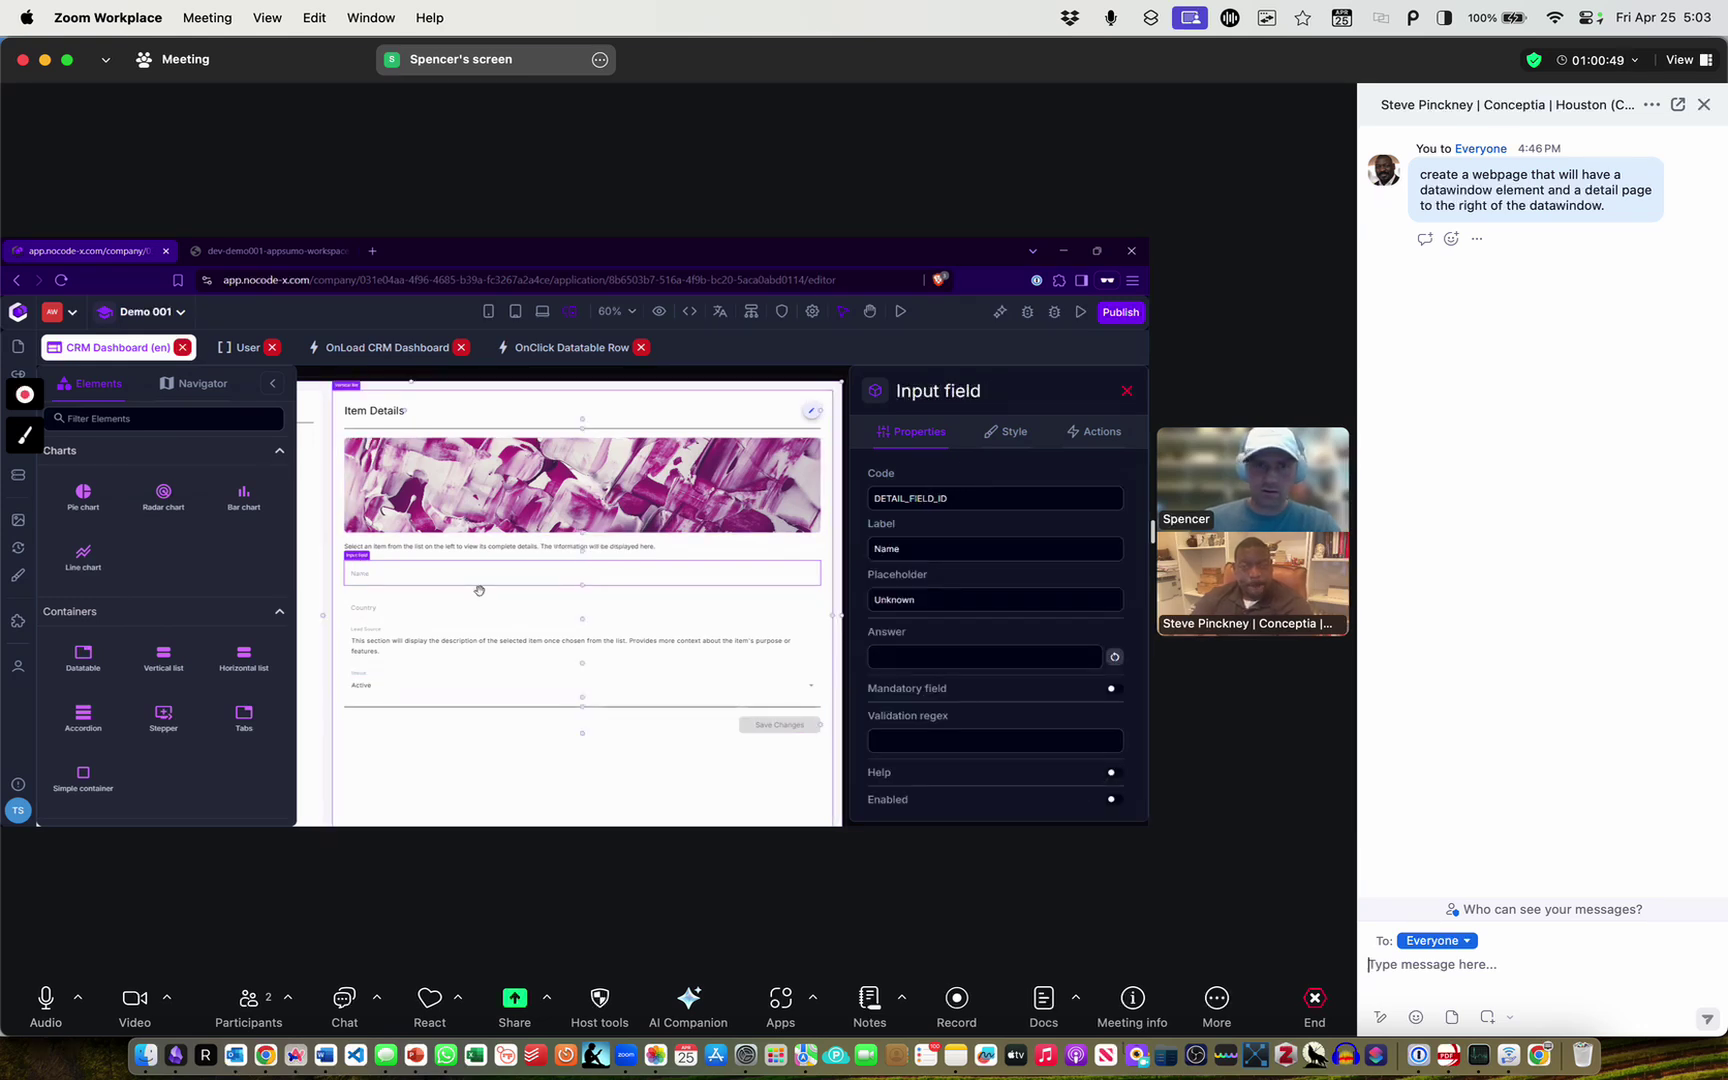
{"action": "left_click", "coordinate": [356, 593]}
{"action": "left_click", "coordinate": [363, 590]}
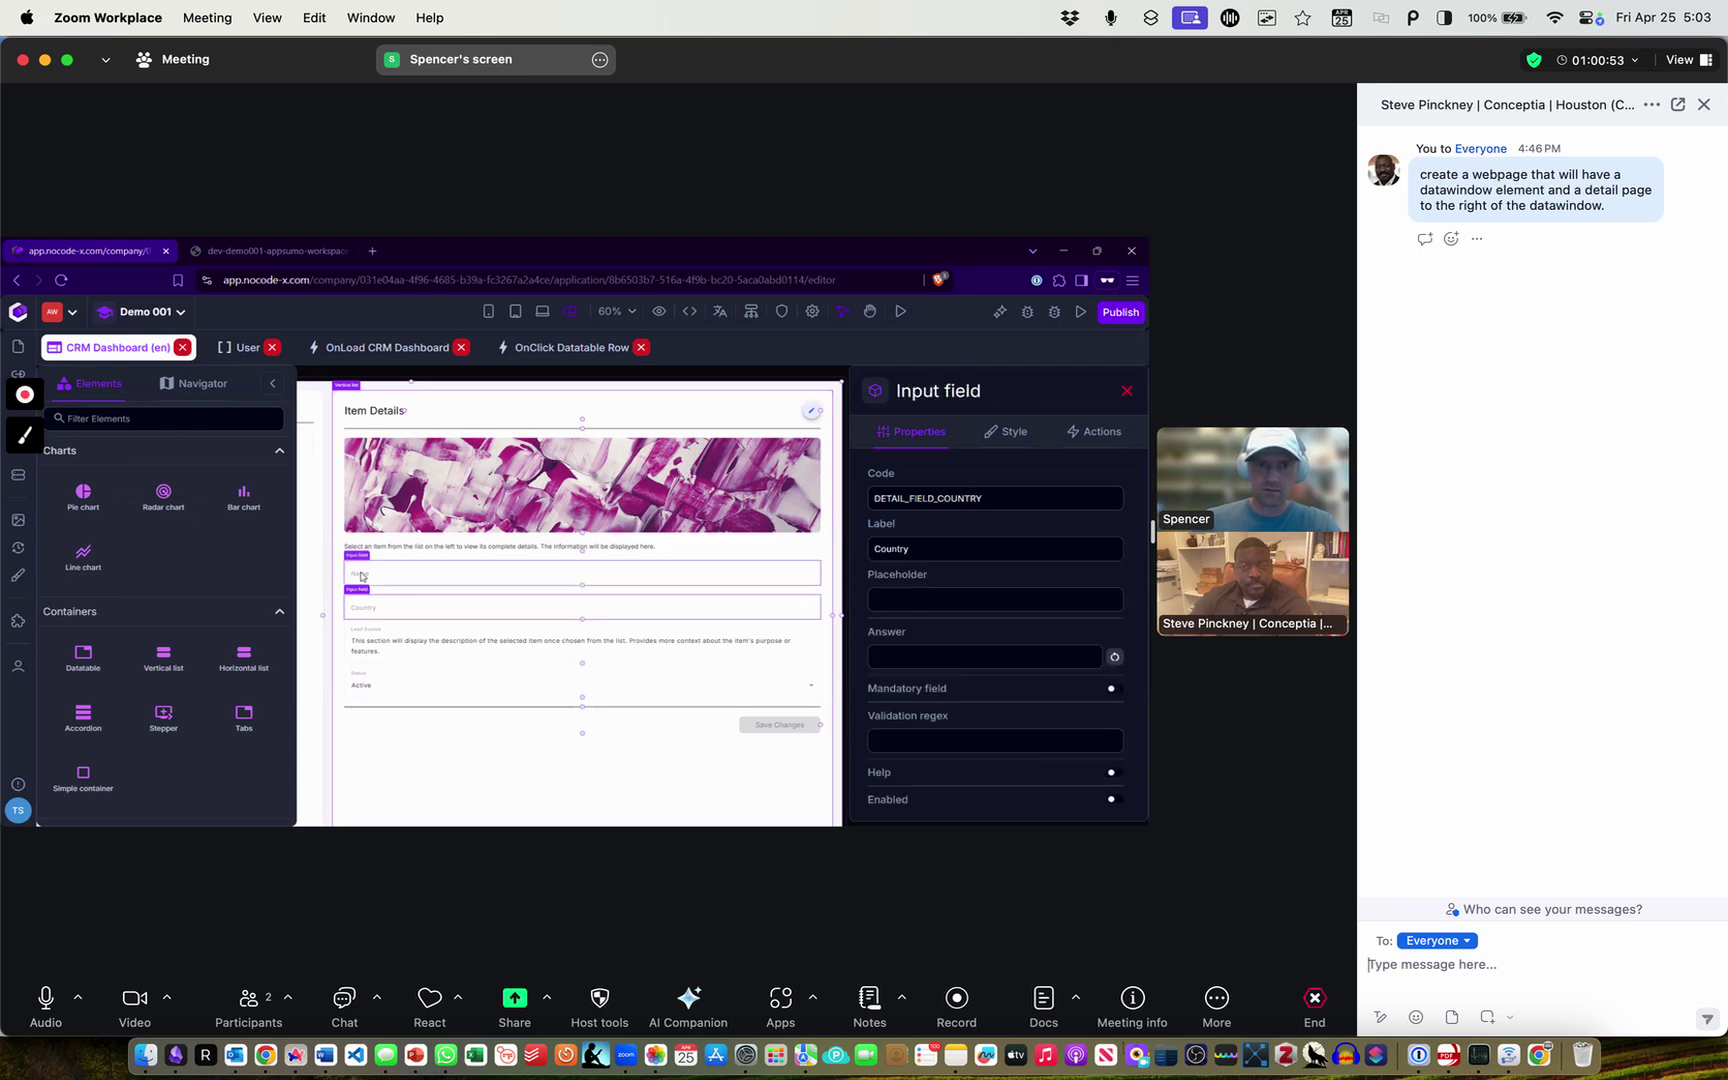
{"action": "left_click", "coordinate": [378, 558]}
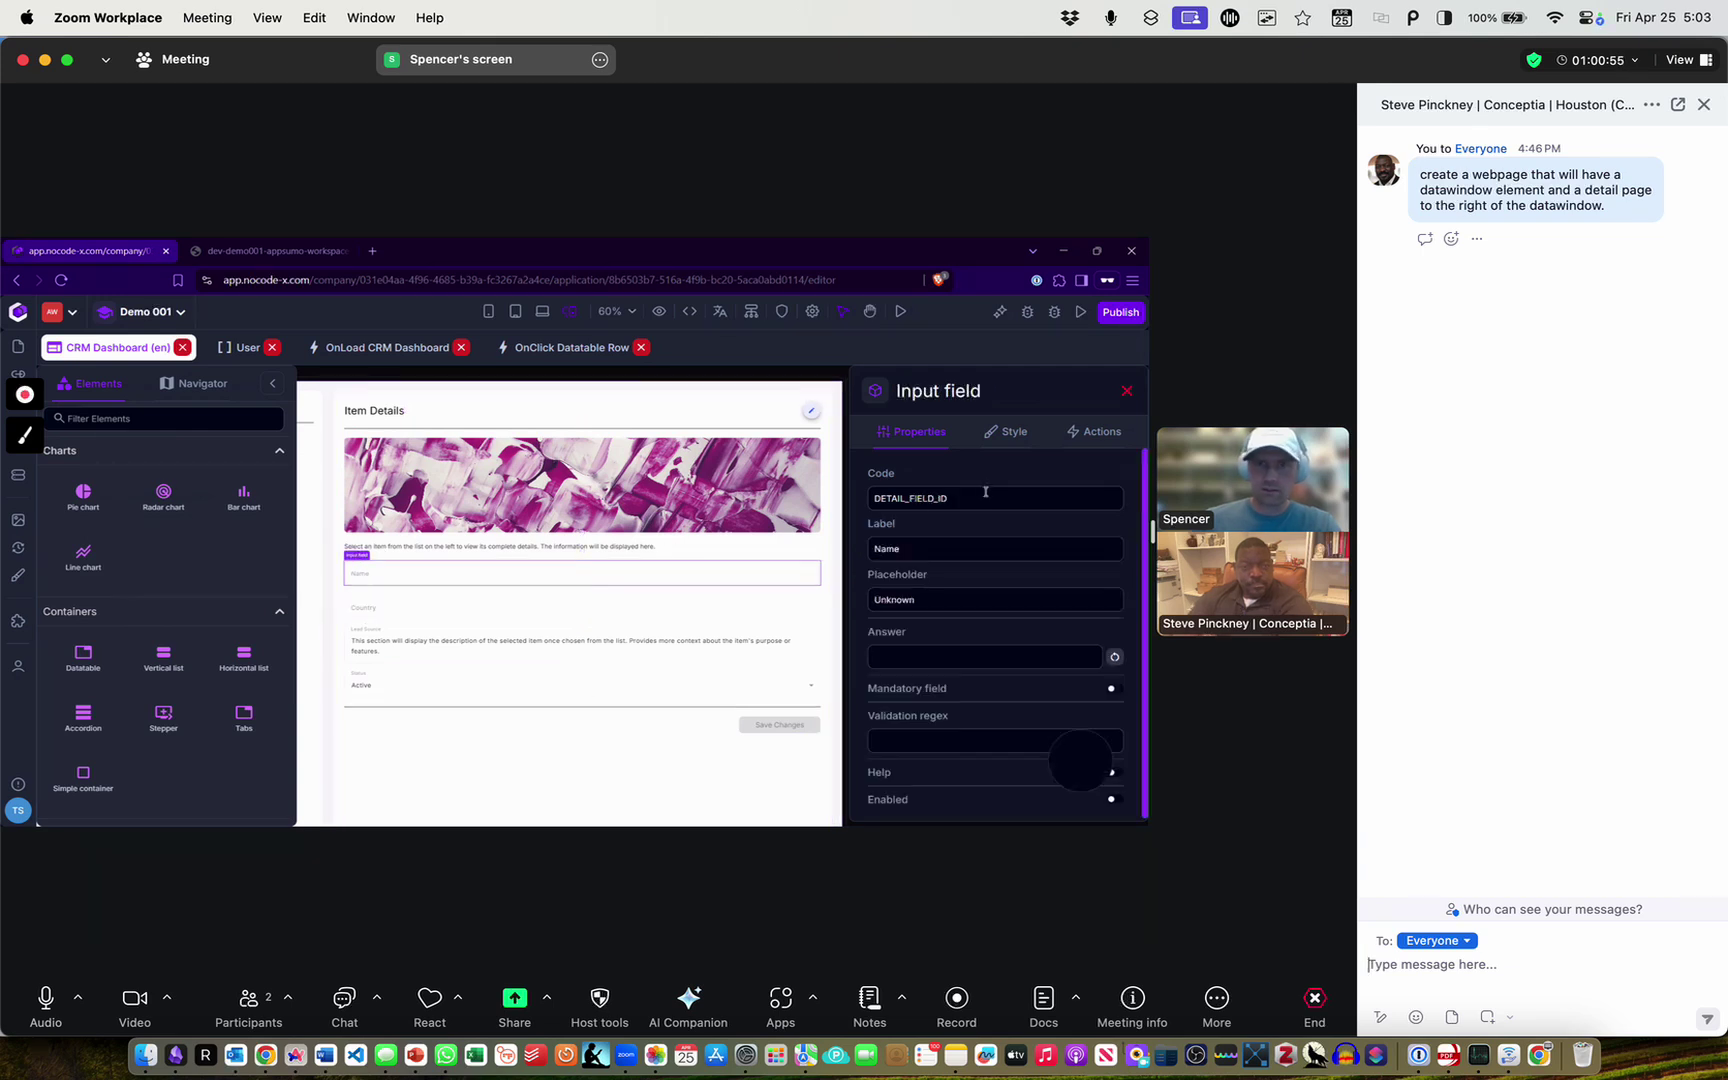
{"action": "left_click", "coordinate": [940, 500]}
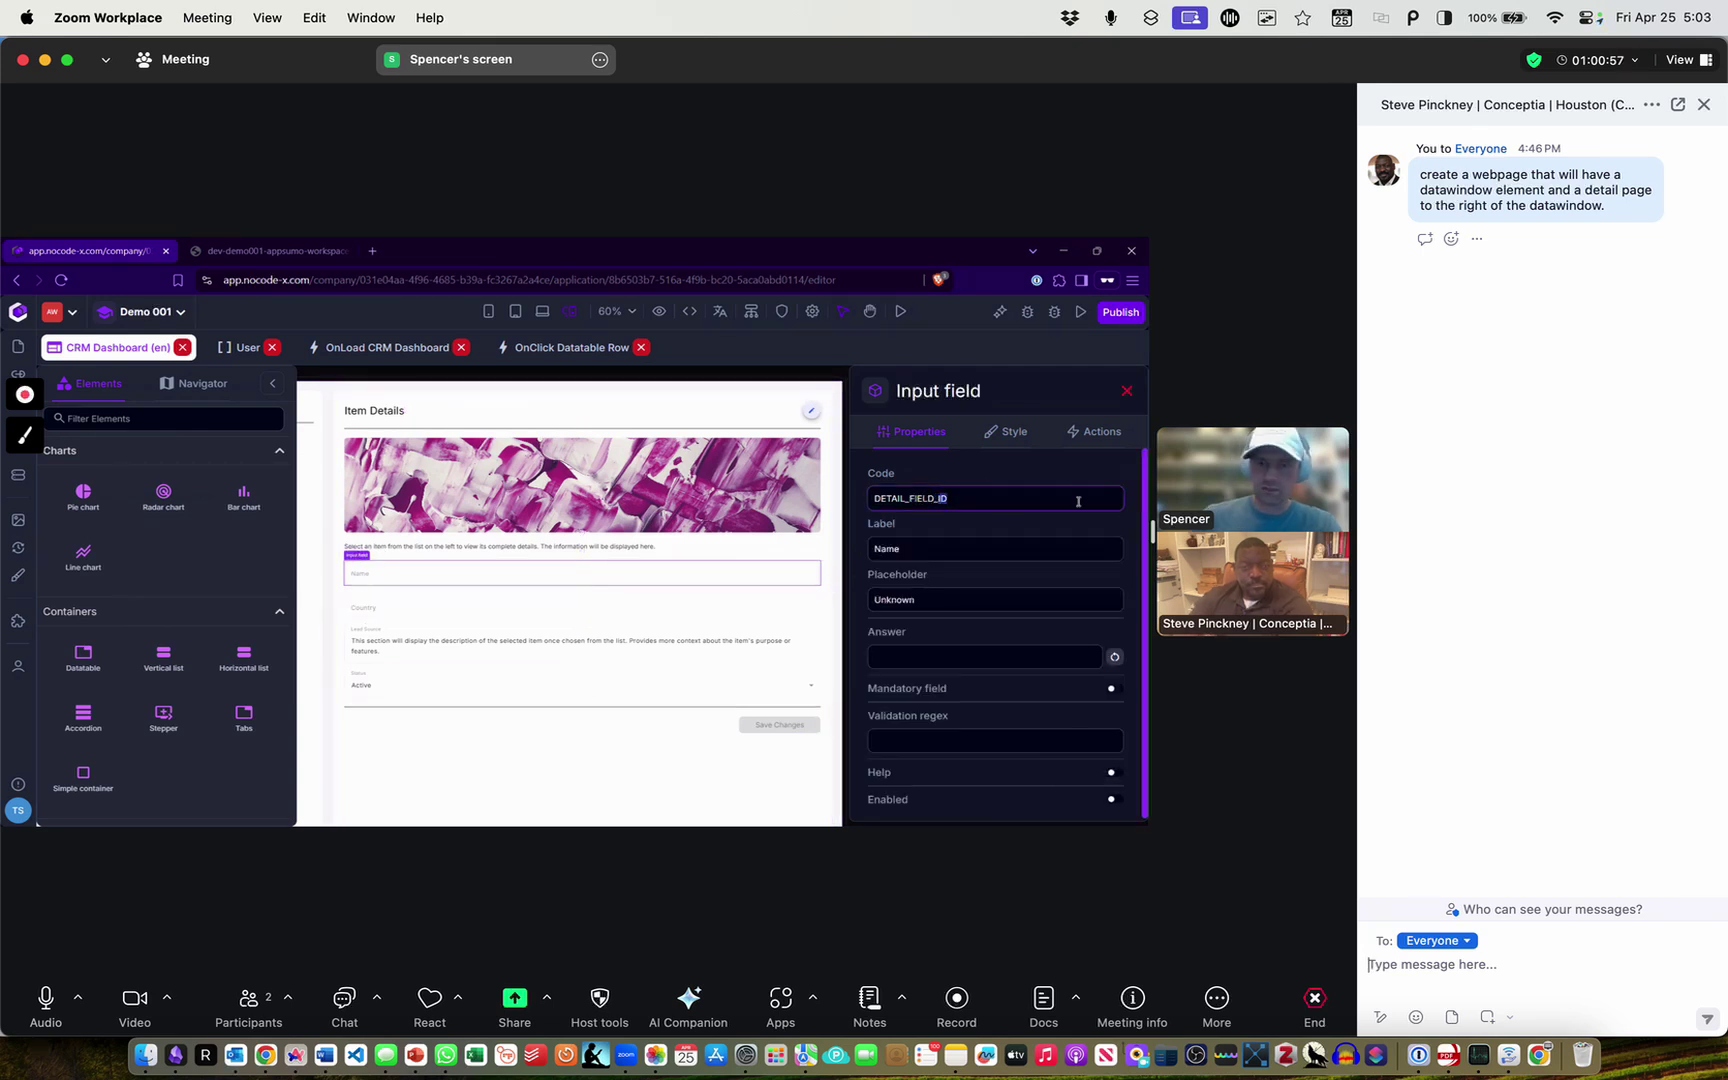
{"action": "type", "text": "NAME"}
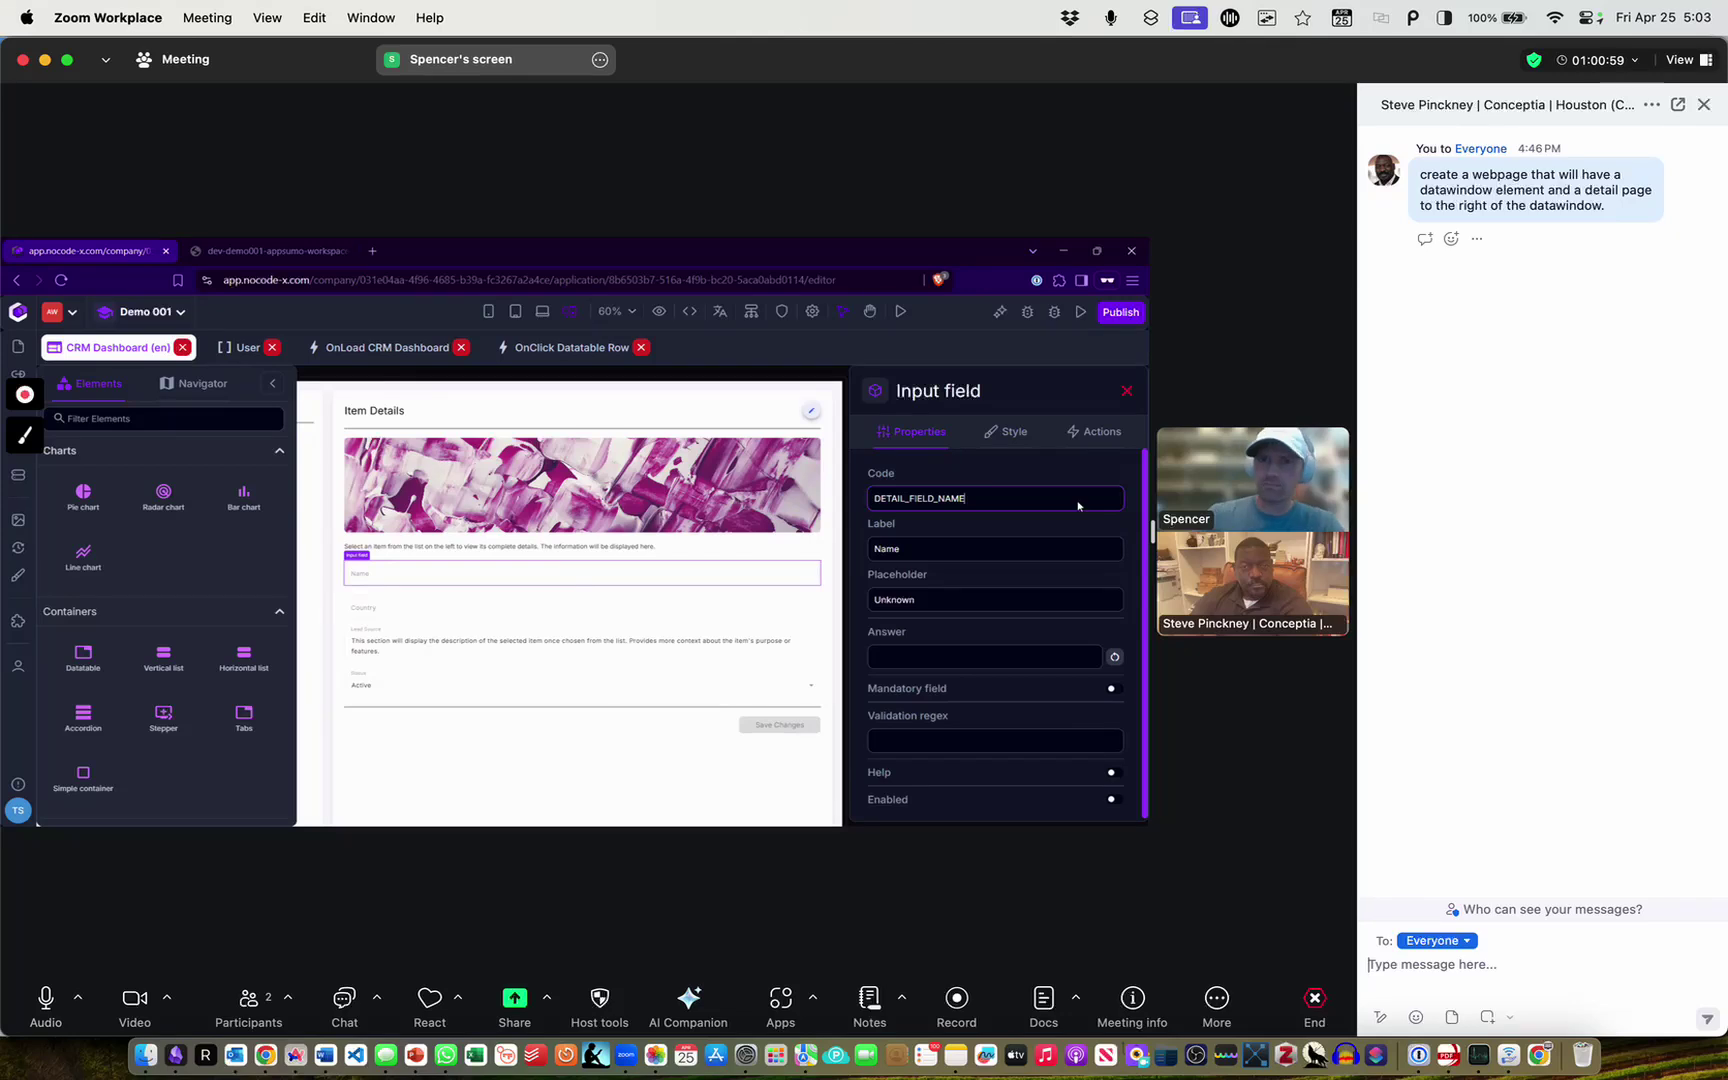
{"action": "left_click", "coordinate": [1020, 486]}
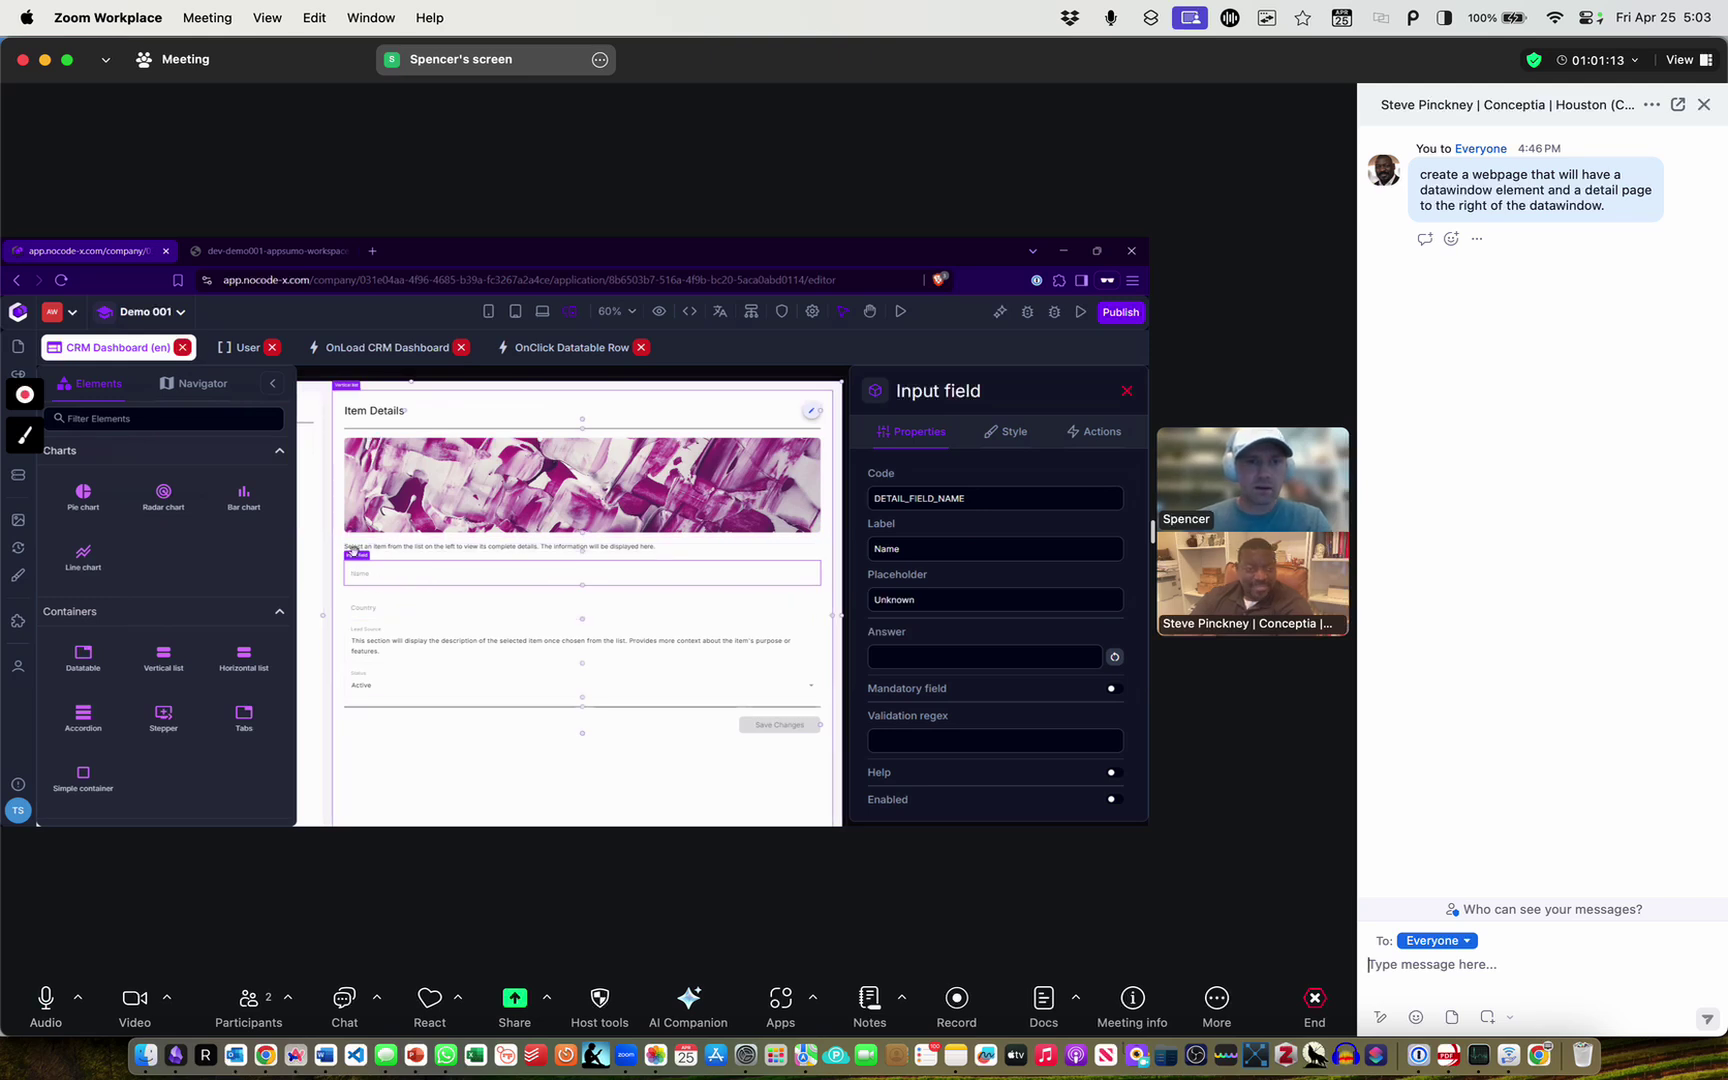
{"action": "left_click", "coordinate": [569, 348]}
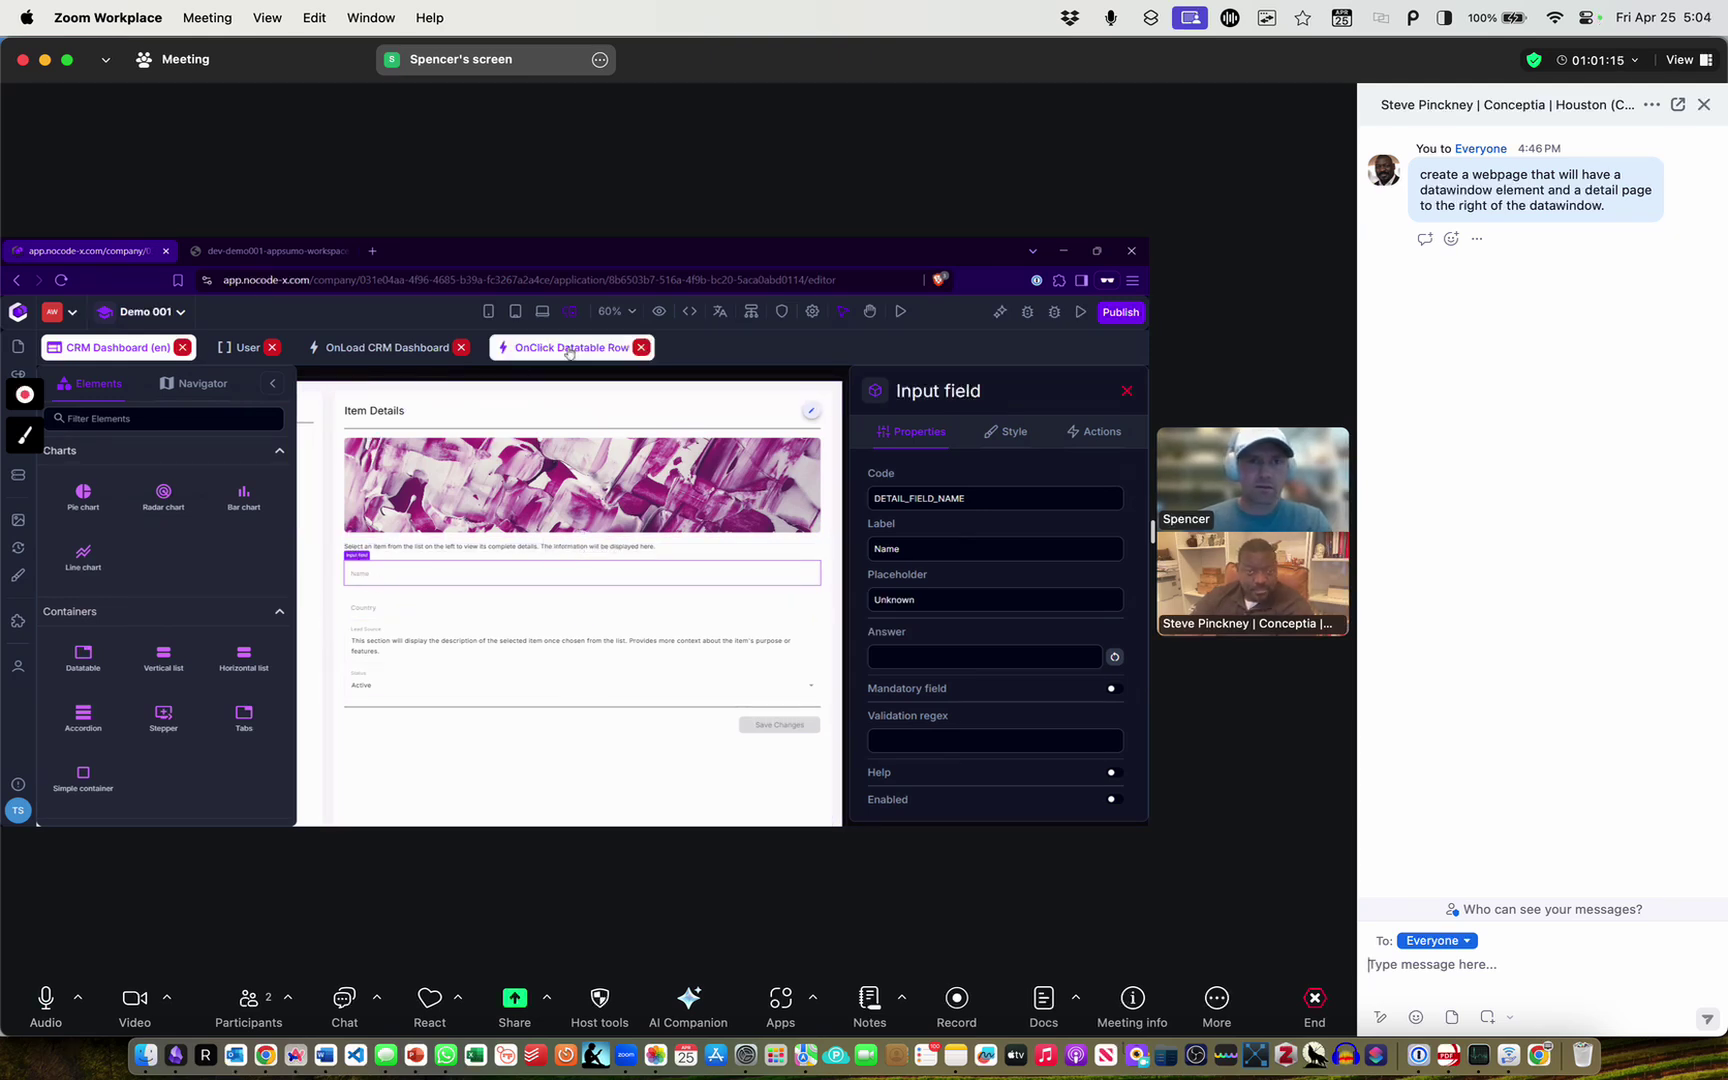
{"action": "left_click", "coordinate": [1002, 498]}
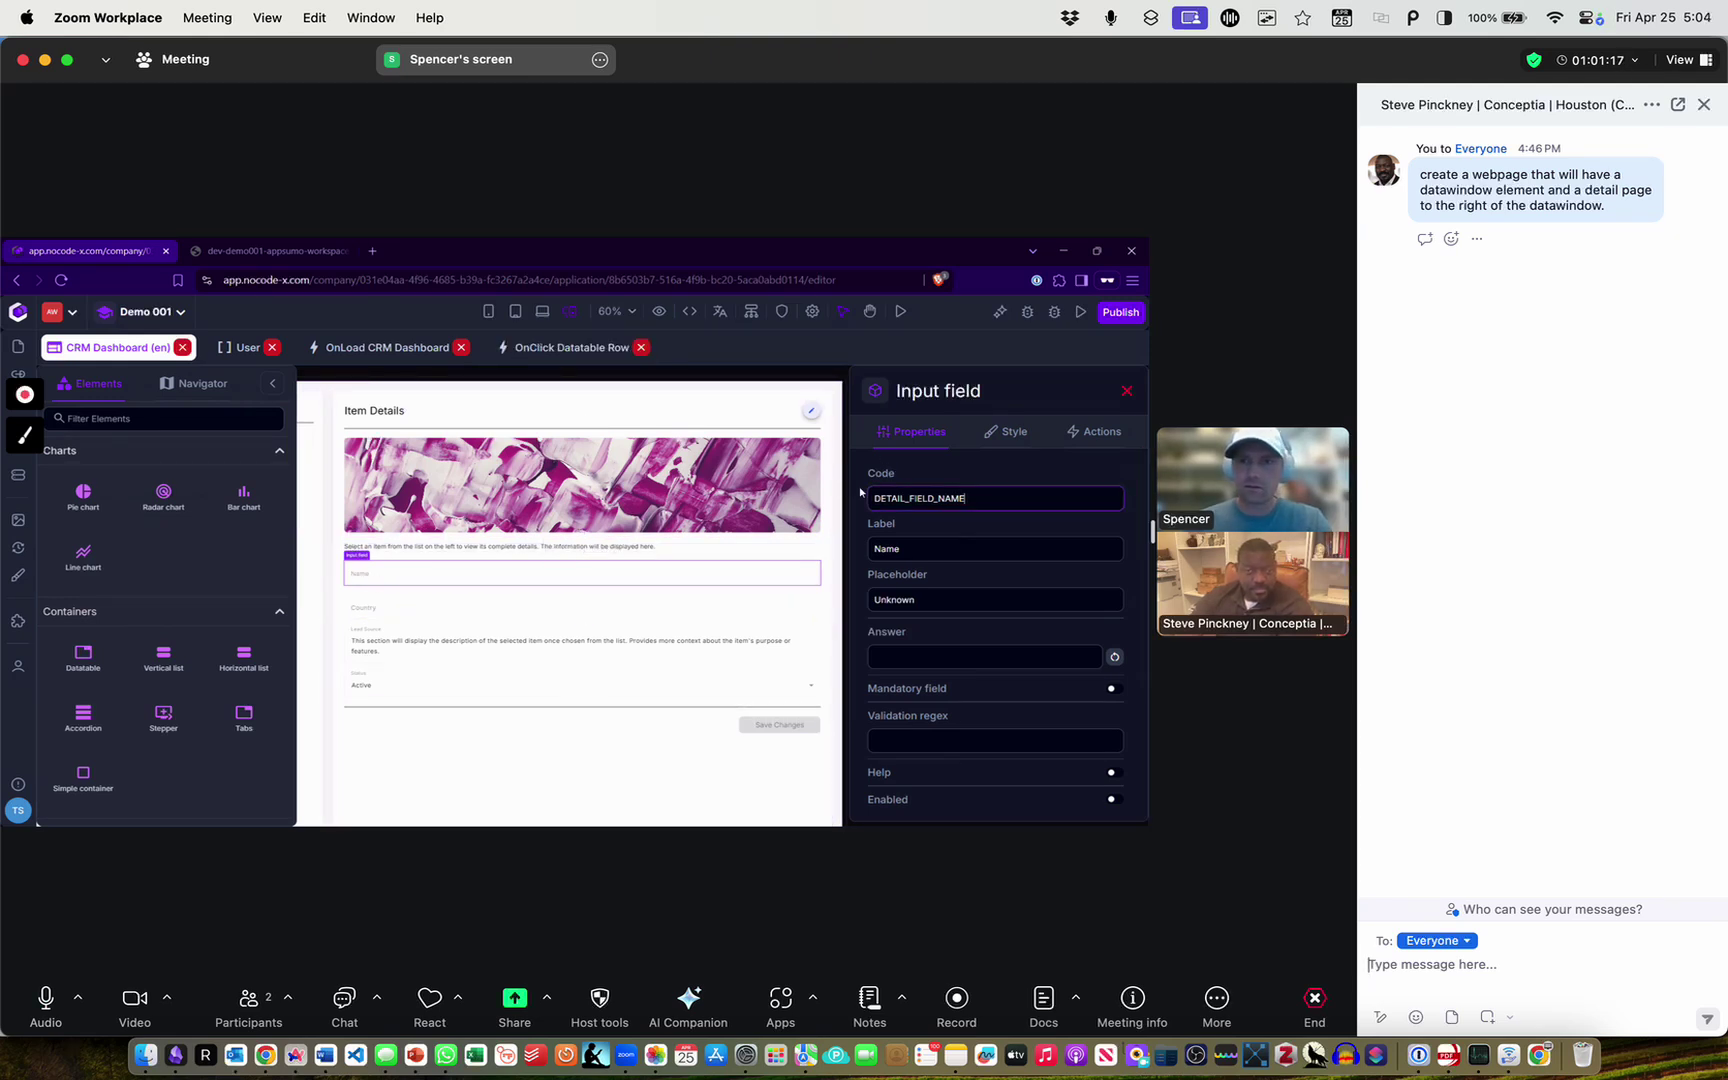
{"action": "key", "text": "ctrl+a"}
Open the start parameters of the OnClick Datatable Row action and collapse the ROW_CODE parameter
{"action": "left_click", "coordinate": [570, 347]}
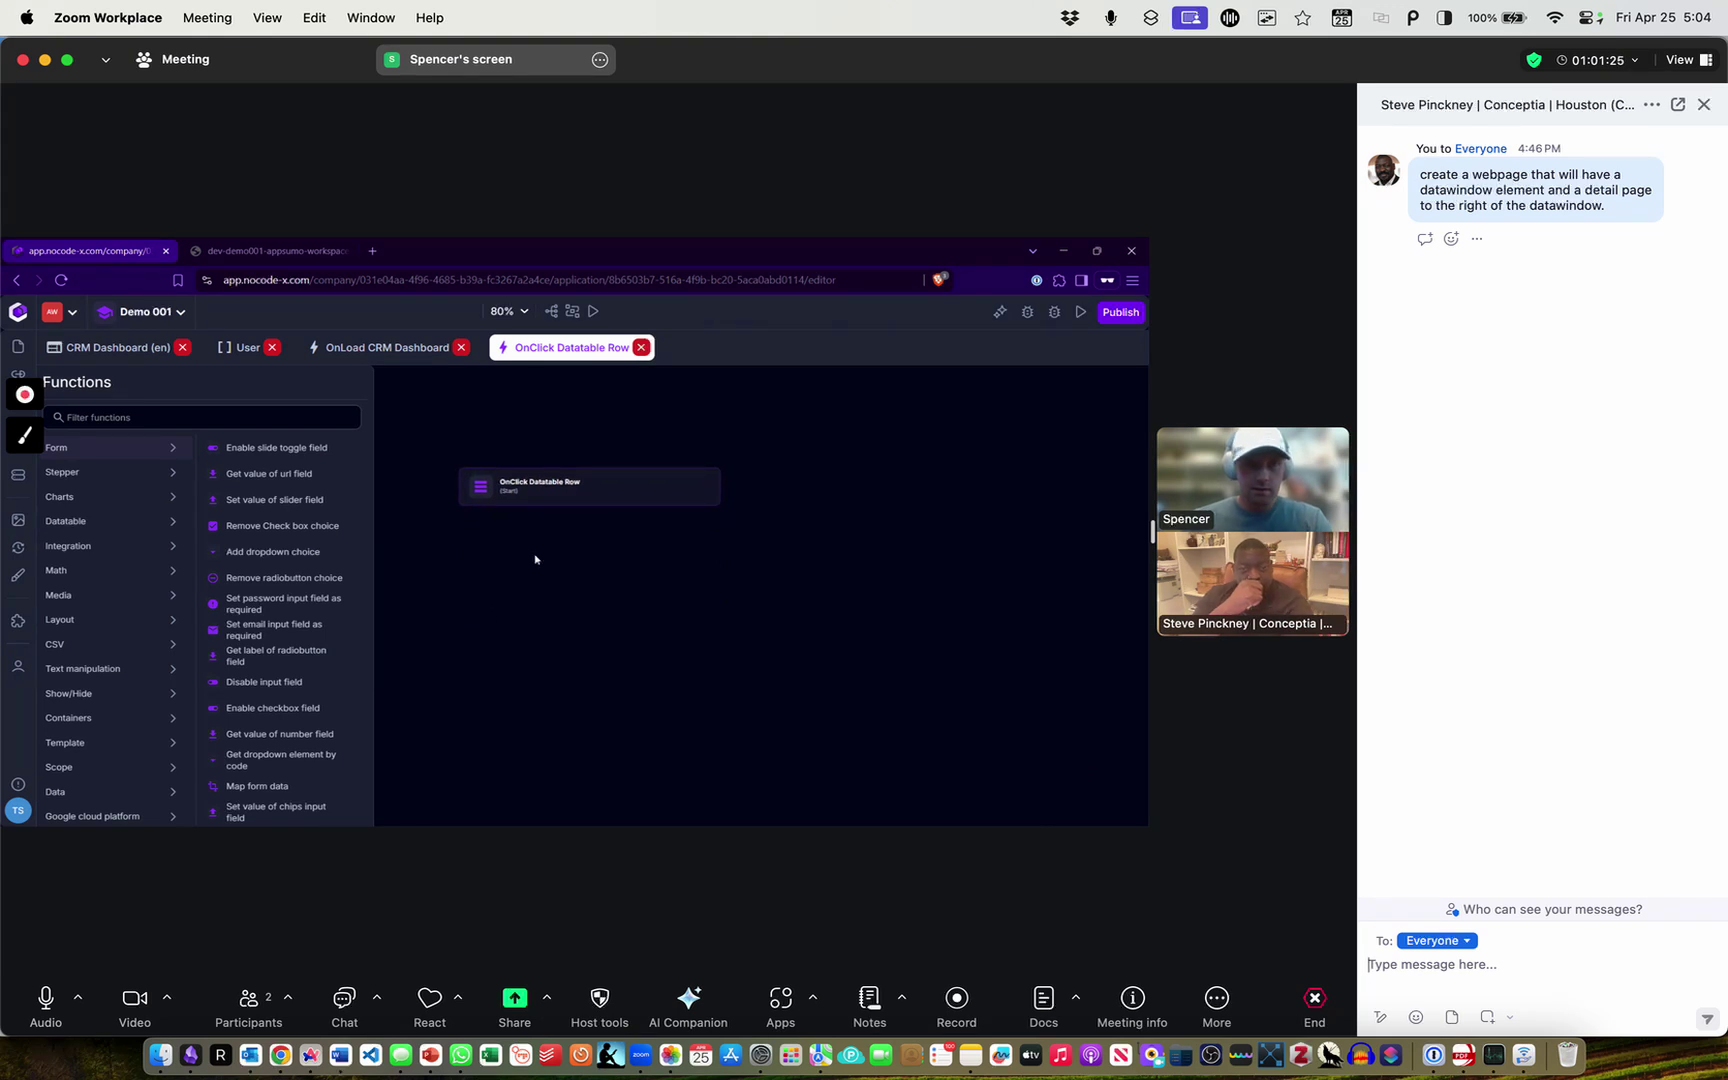
{"action": "left_click", "coordinate": [563, 487]}
{"action": "double_click", "coordinate": [563, 487]}
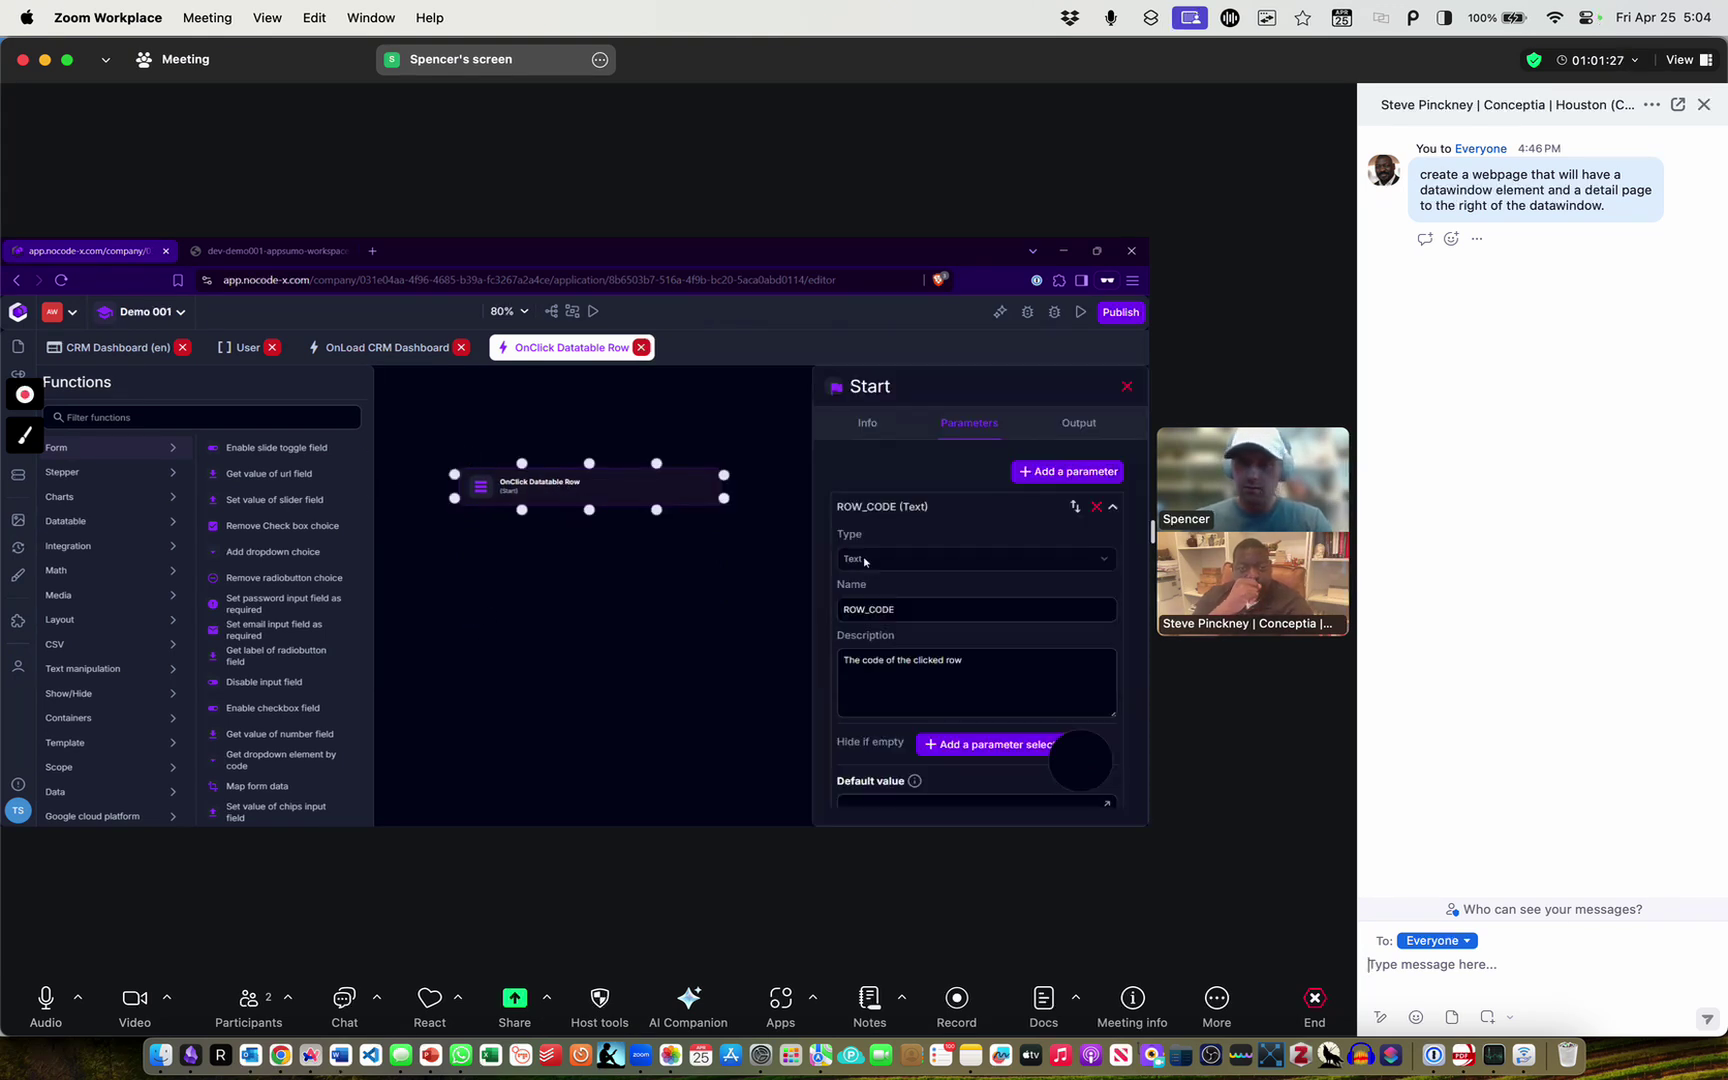
{"action": "left_click", "coordinate": [910, 508]}
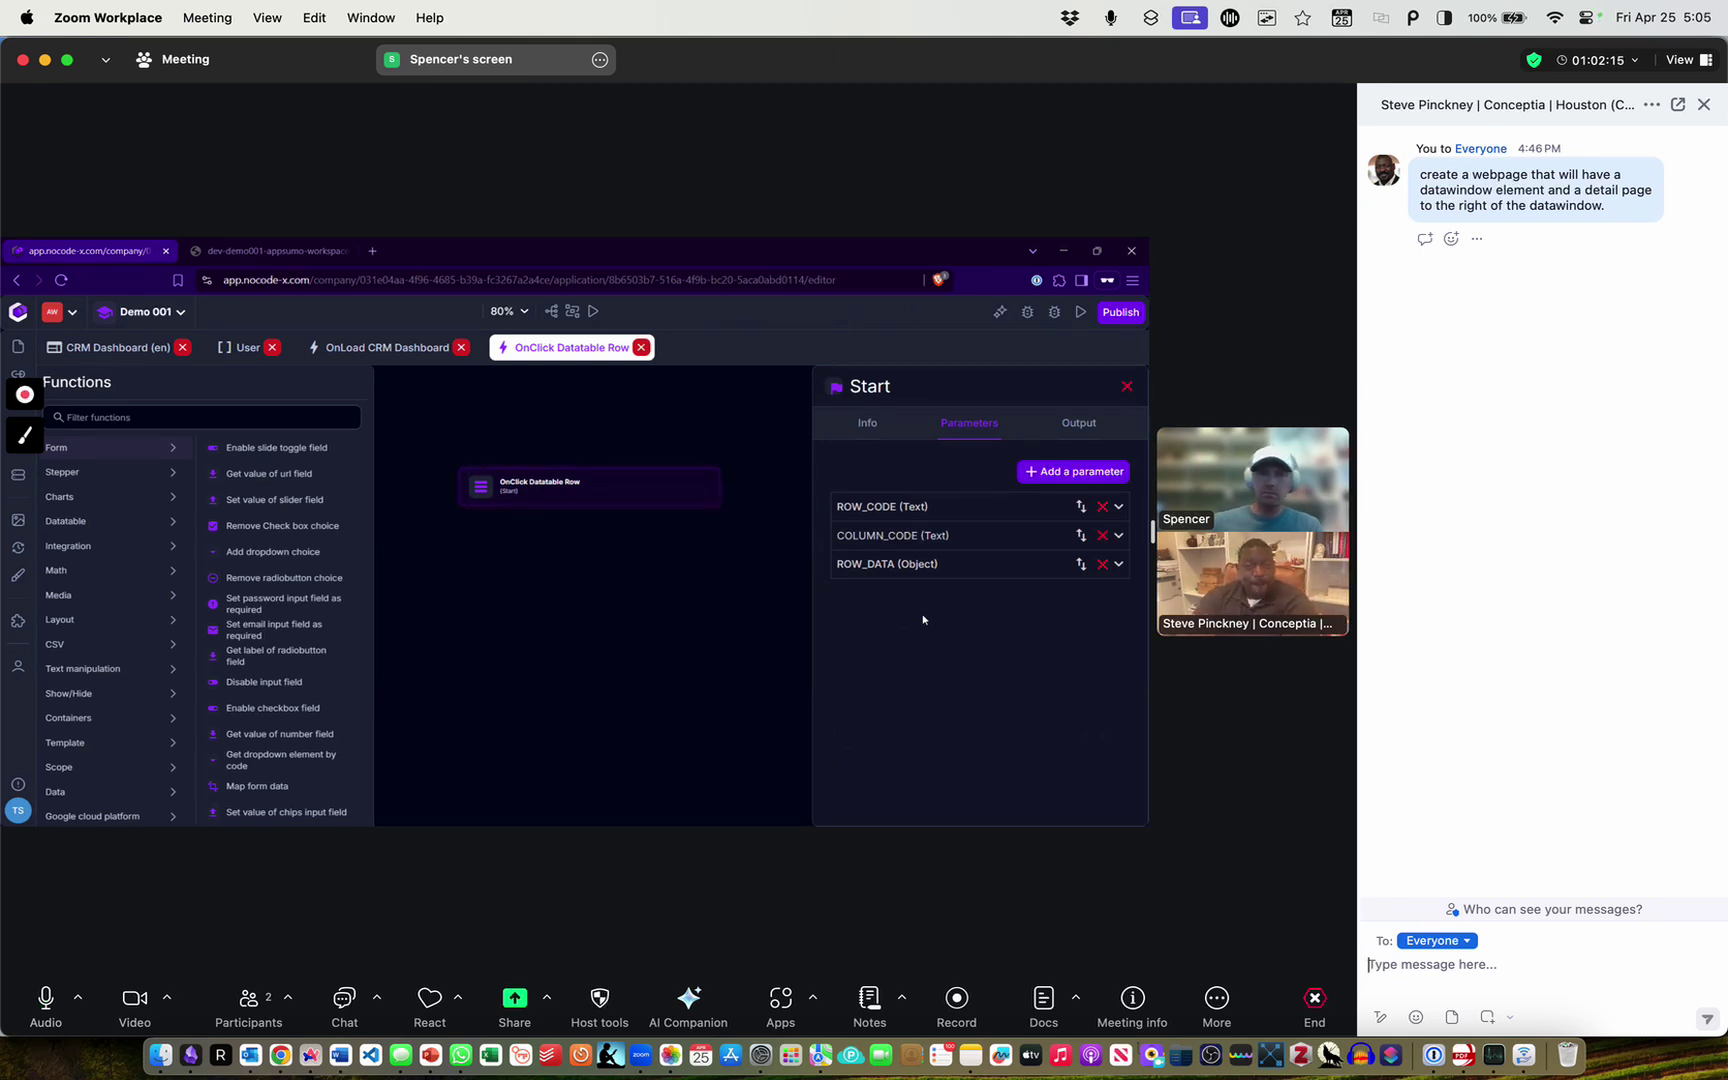
Set the input type of the ROW_DATA object parameter to Parameter input
{"action": "left_click", "coordinate": [977, 566]}
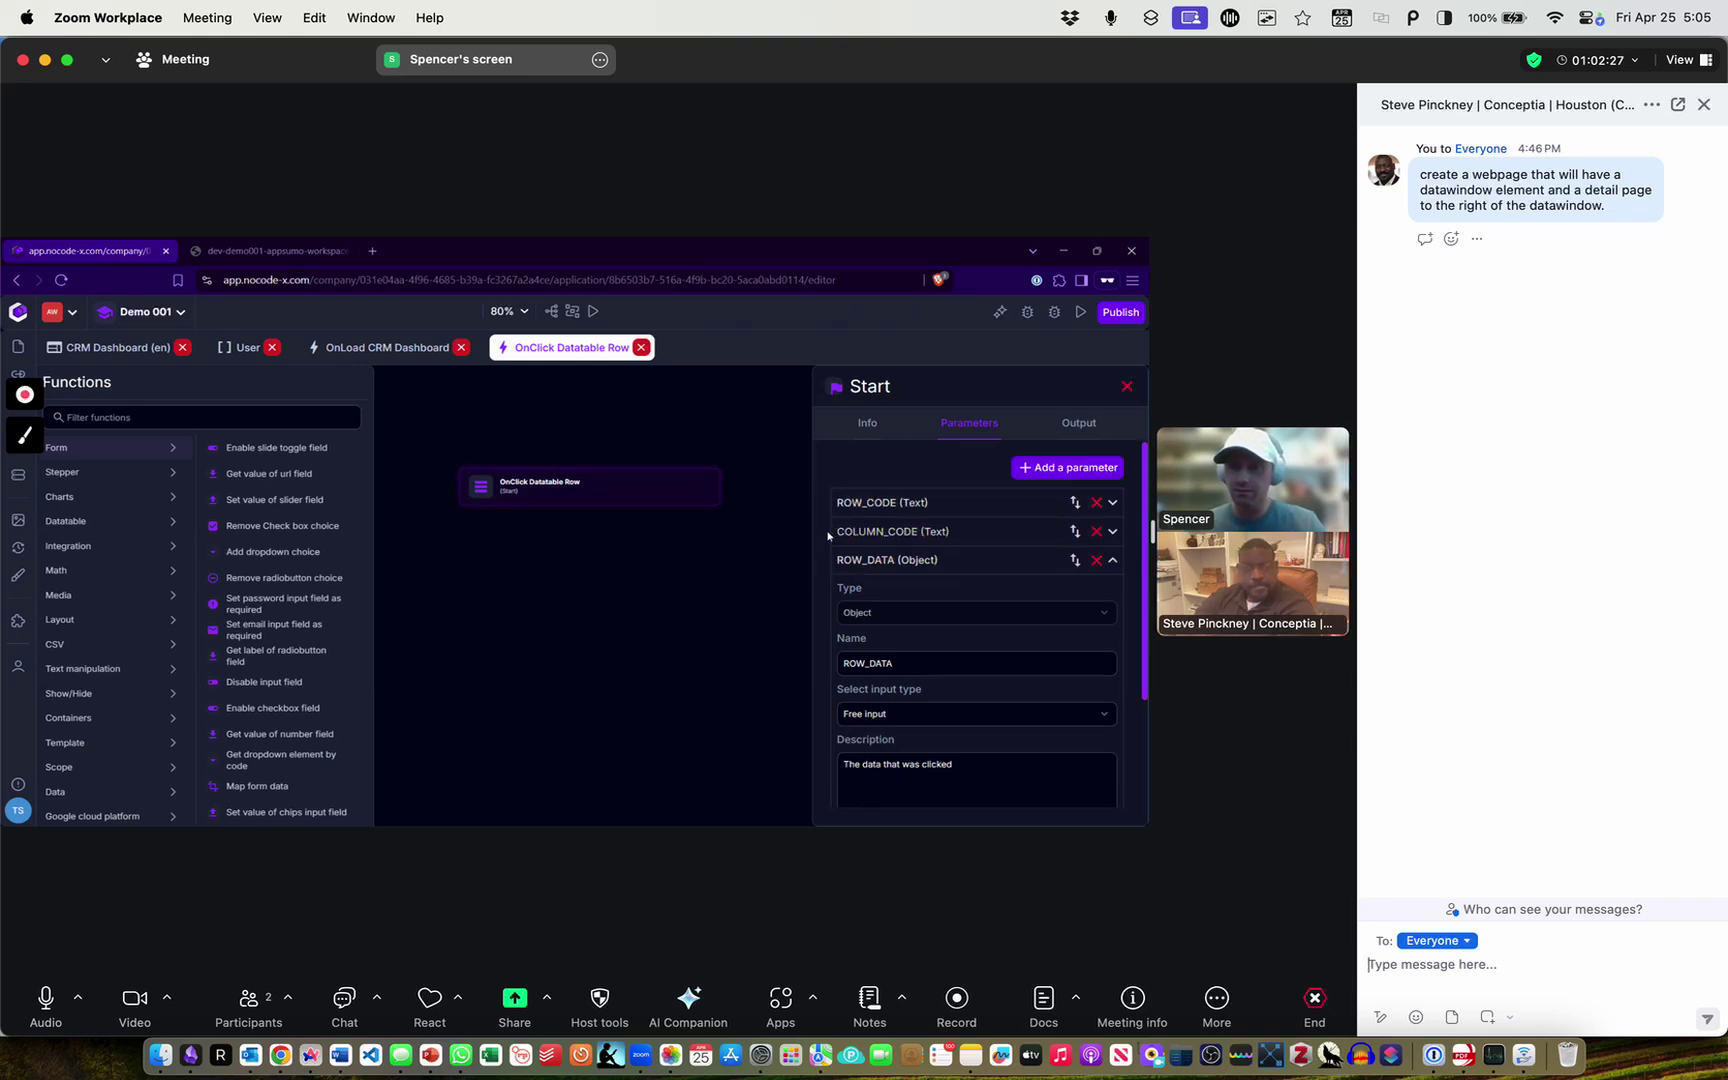
{"action": "scroll", "coordinate": [931, 498], "scroll_direction": "down", "scroll_amount": 2}
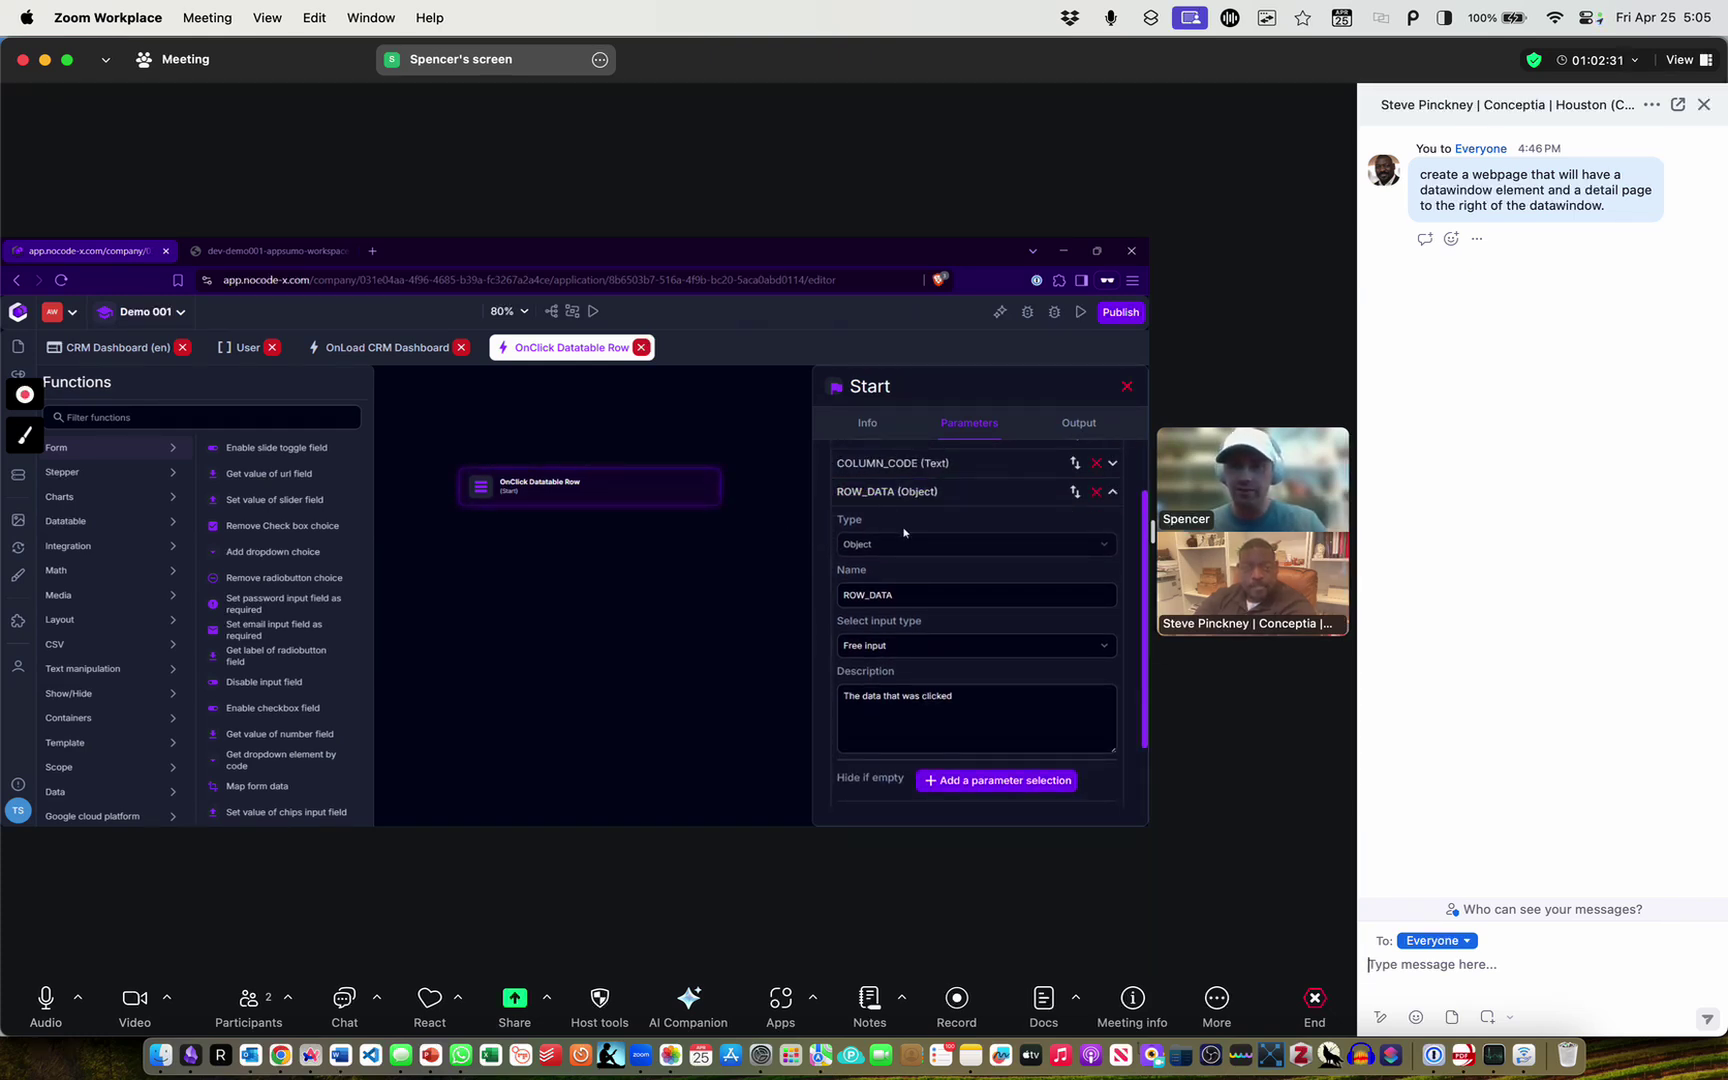
{"action": "scroll", "coordinate": [913, 725], "scroll_direction": "down", "scroll_amount": 2}
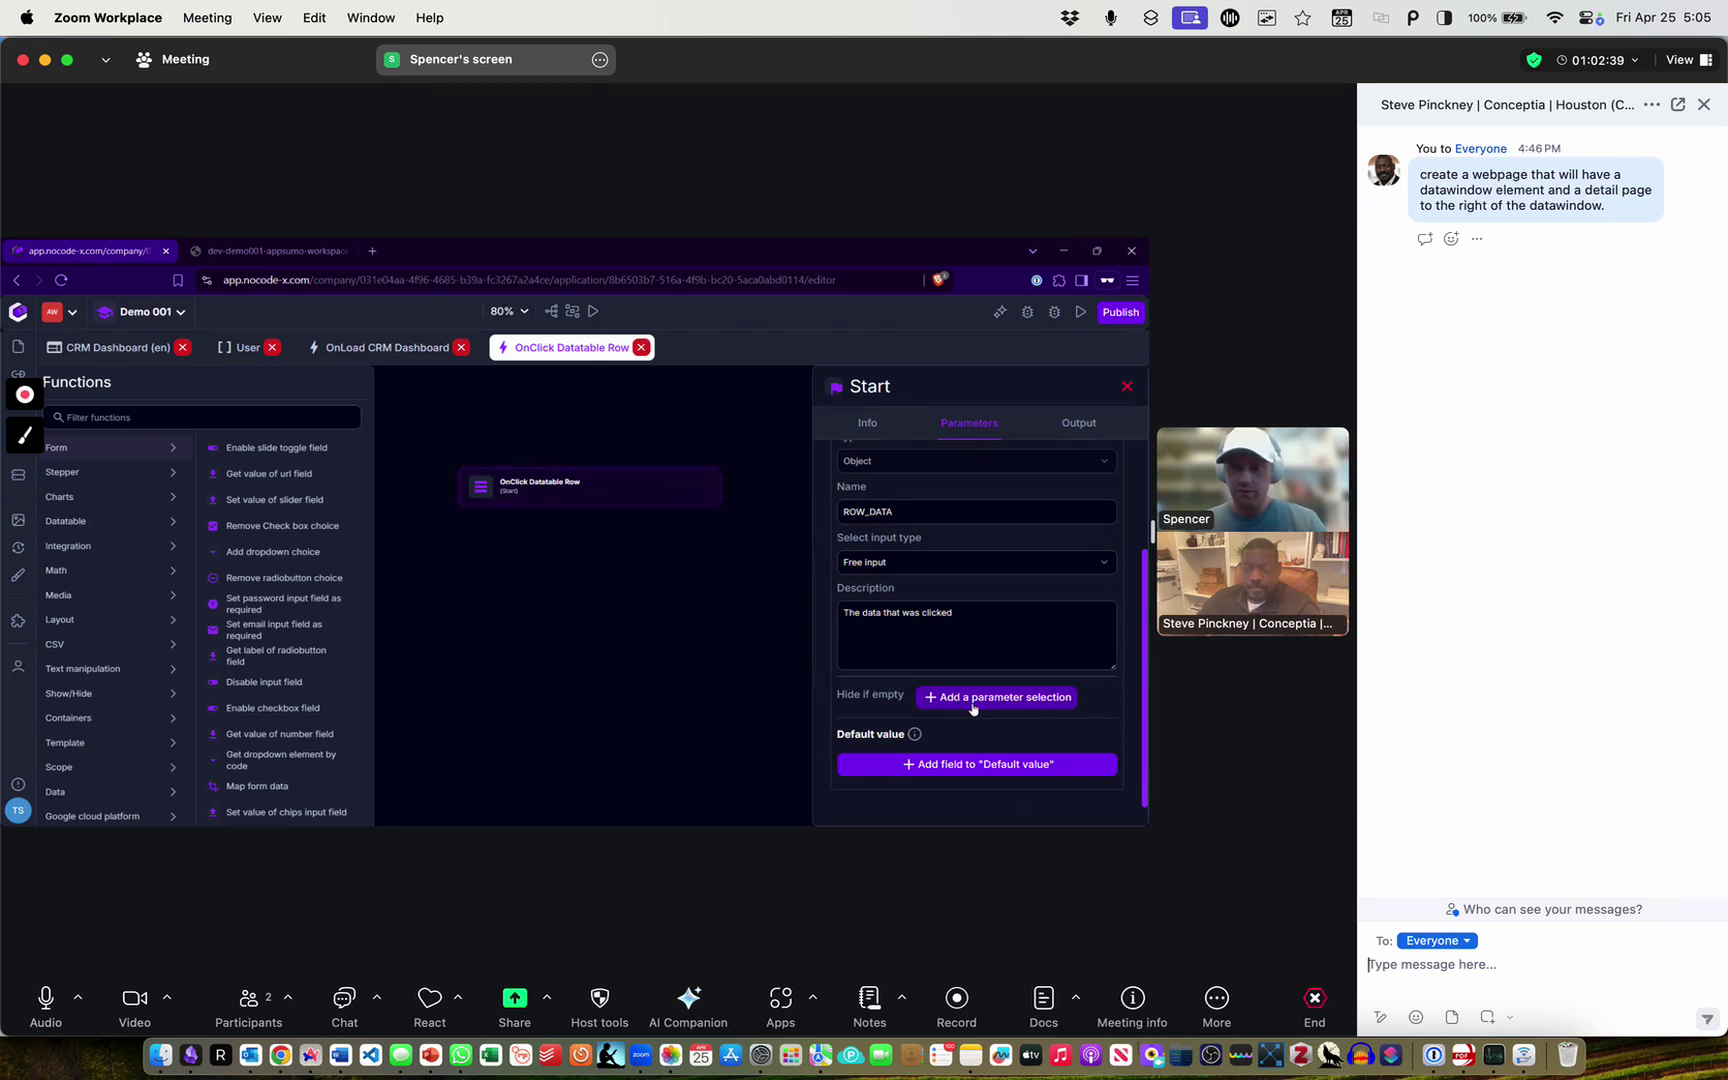
{"action": "left_click", "coordinate": [974, 565]}
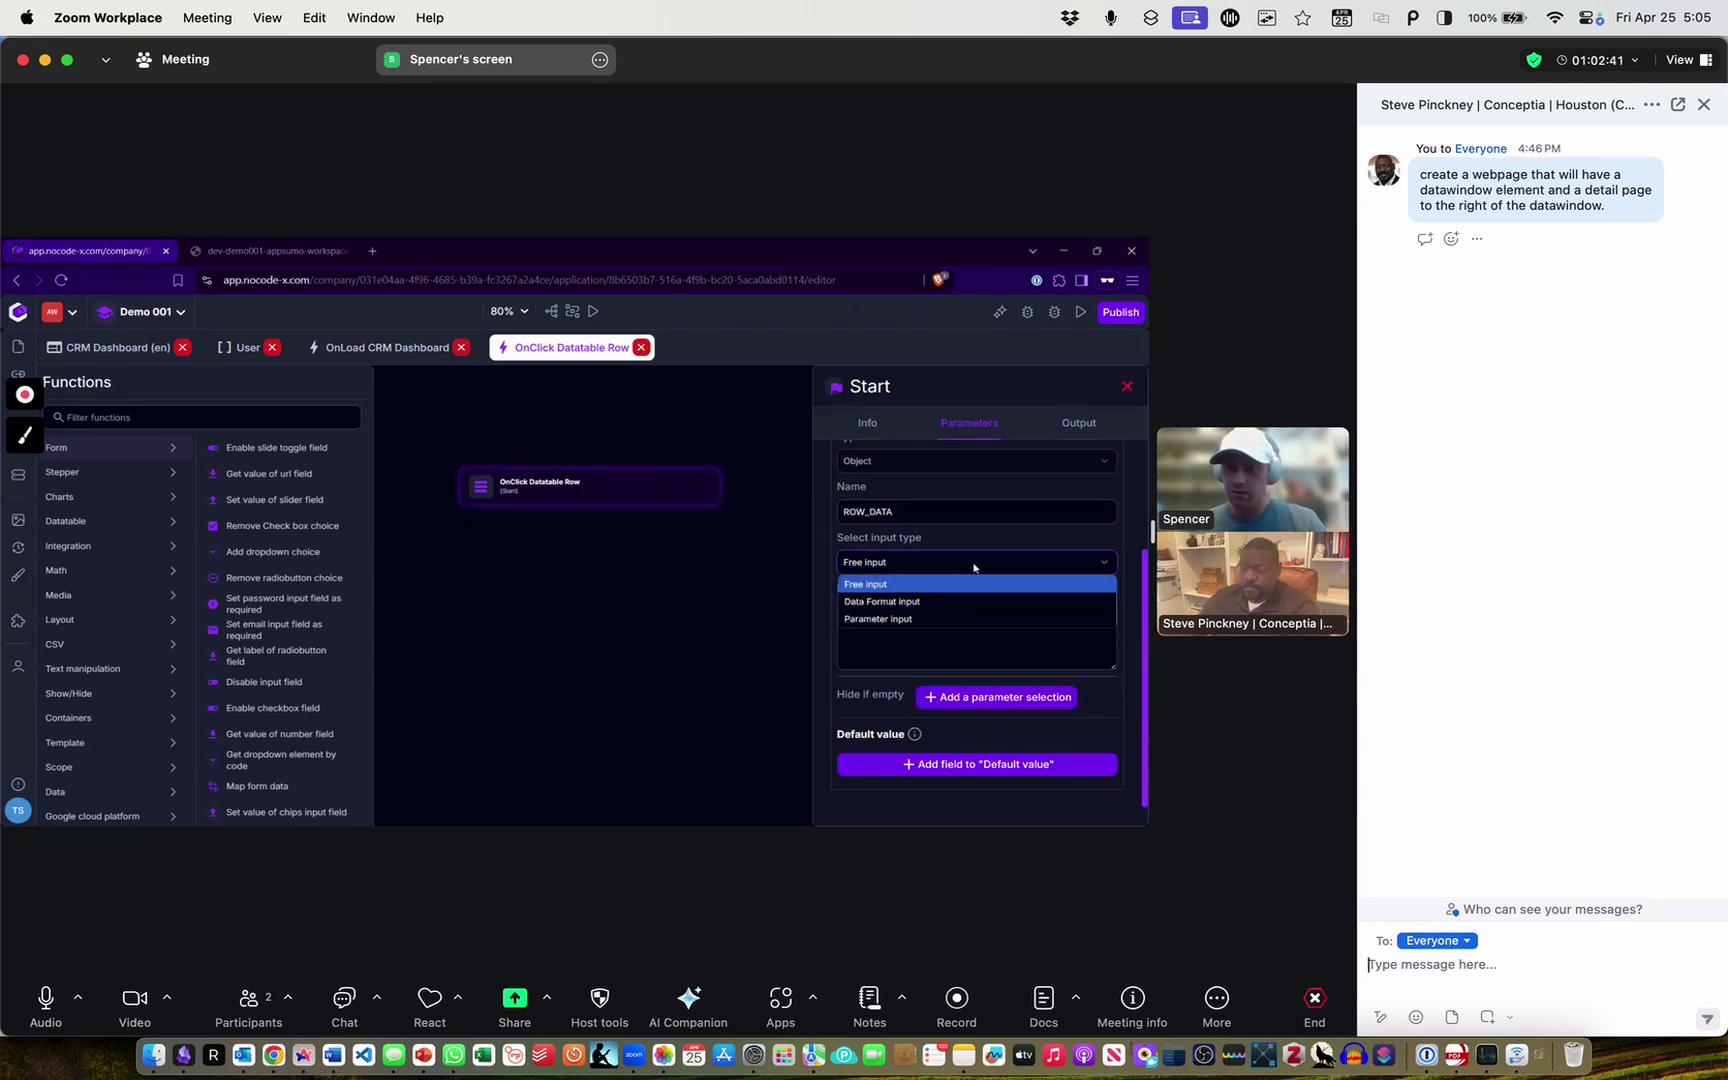
{"action": "left_click", "coordinate": [915, 620]}
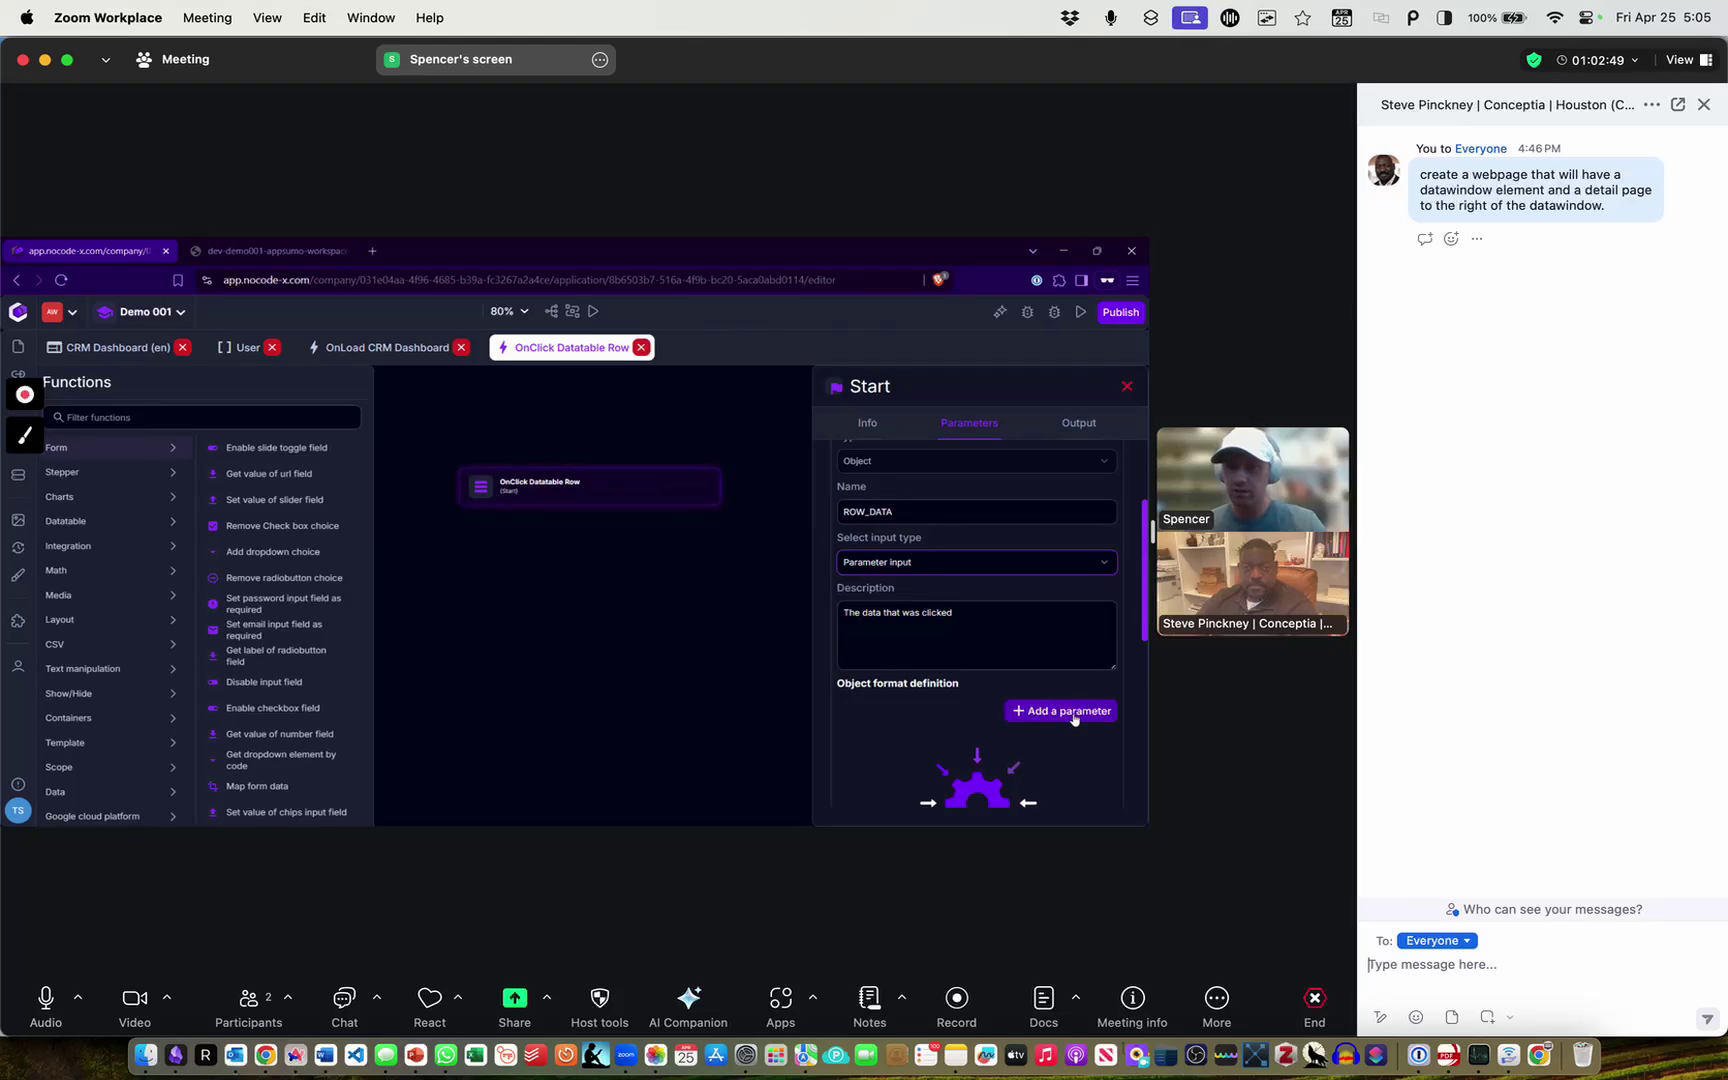
Add a parameter to ROW_DATA's object format definition and open its type choices
{"action": "scroll", "coordinate": [940, 555], "scroll_direction": "up", "scroll_amount": 3}
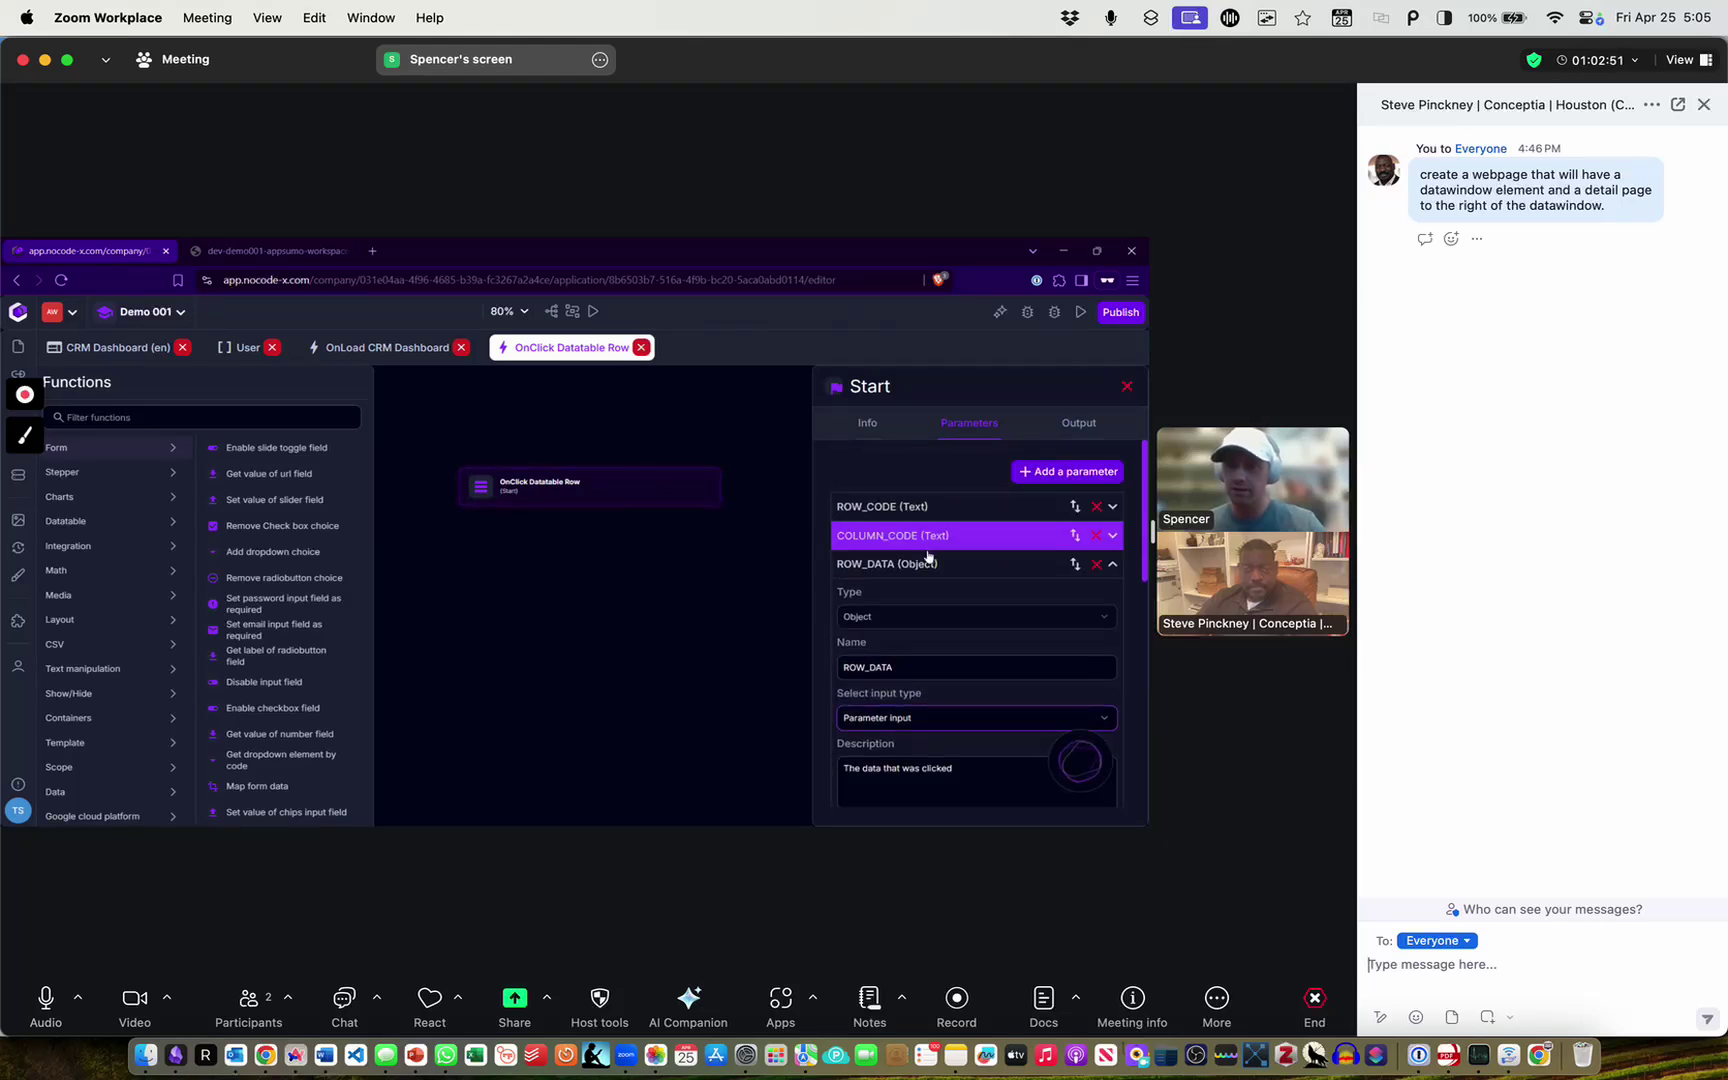
{"action": "scroll", "coordinate": [993, 624], "scroll_direction": "down", "scroll_amount": 2}
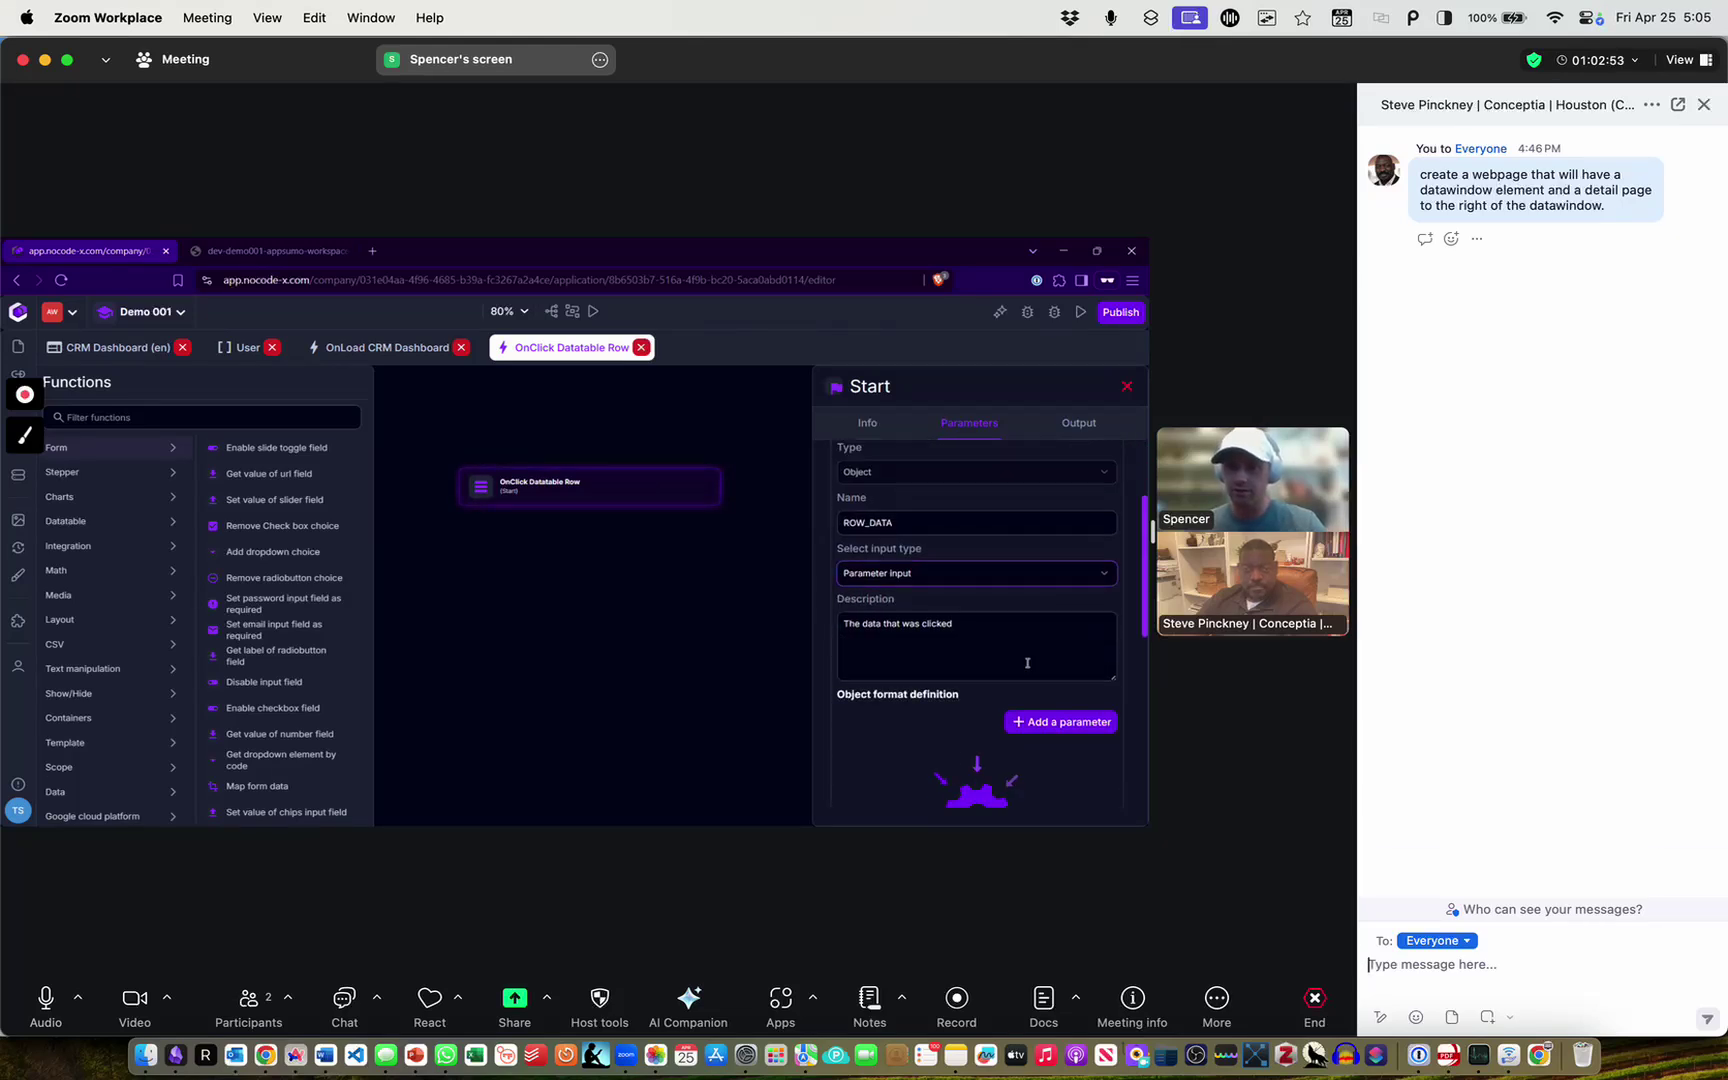
{"action": "left_click", "coordinate": [1062, 722]}
{"action": "scroll", "coordinate": [1011, 619], "scroll_direction": "down", "scroll_amount": 3}
{"action": "scroll", "coordinate": [1011, 619], "scroll_direction": "down", "scroll_amount": 1}
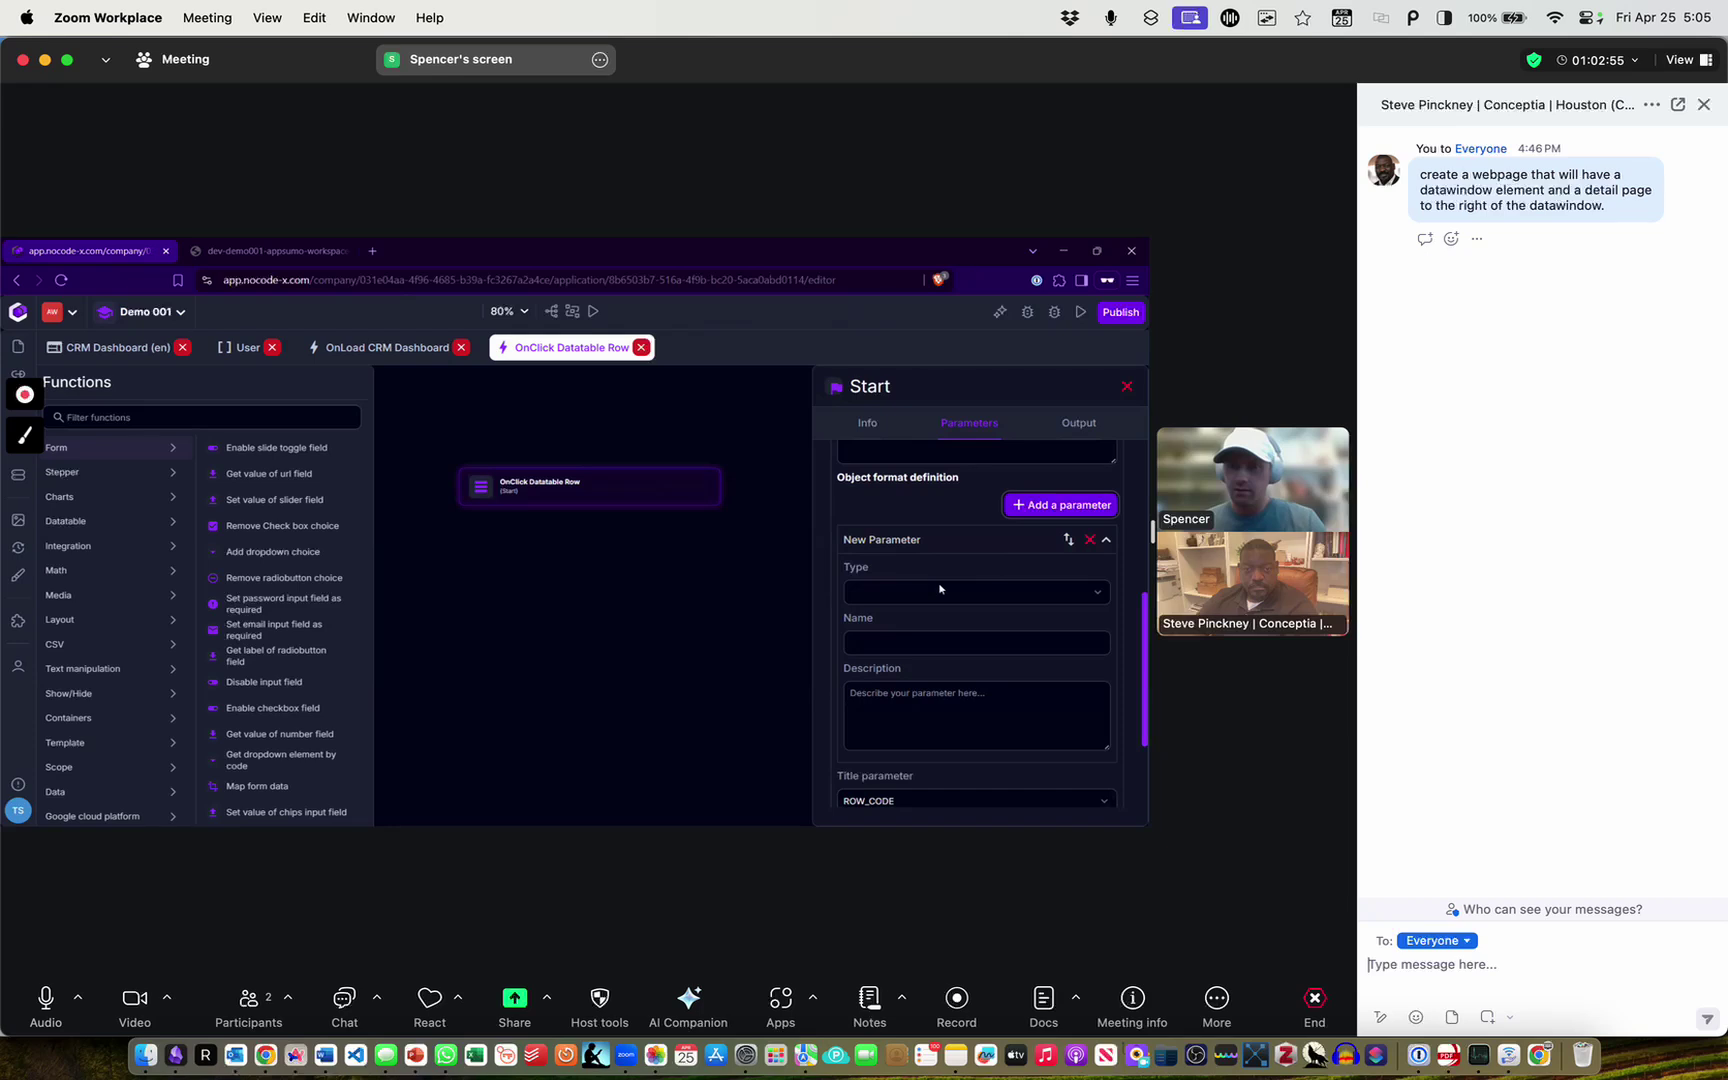
{"action": "left_click", "coordinate": [940, 590]}
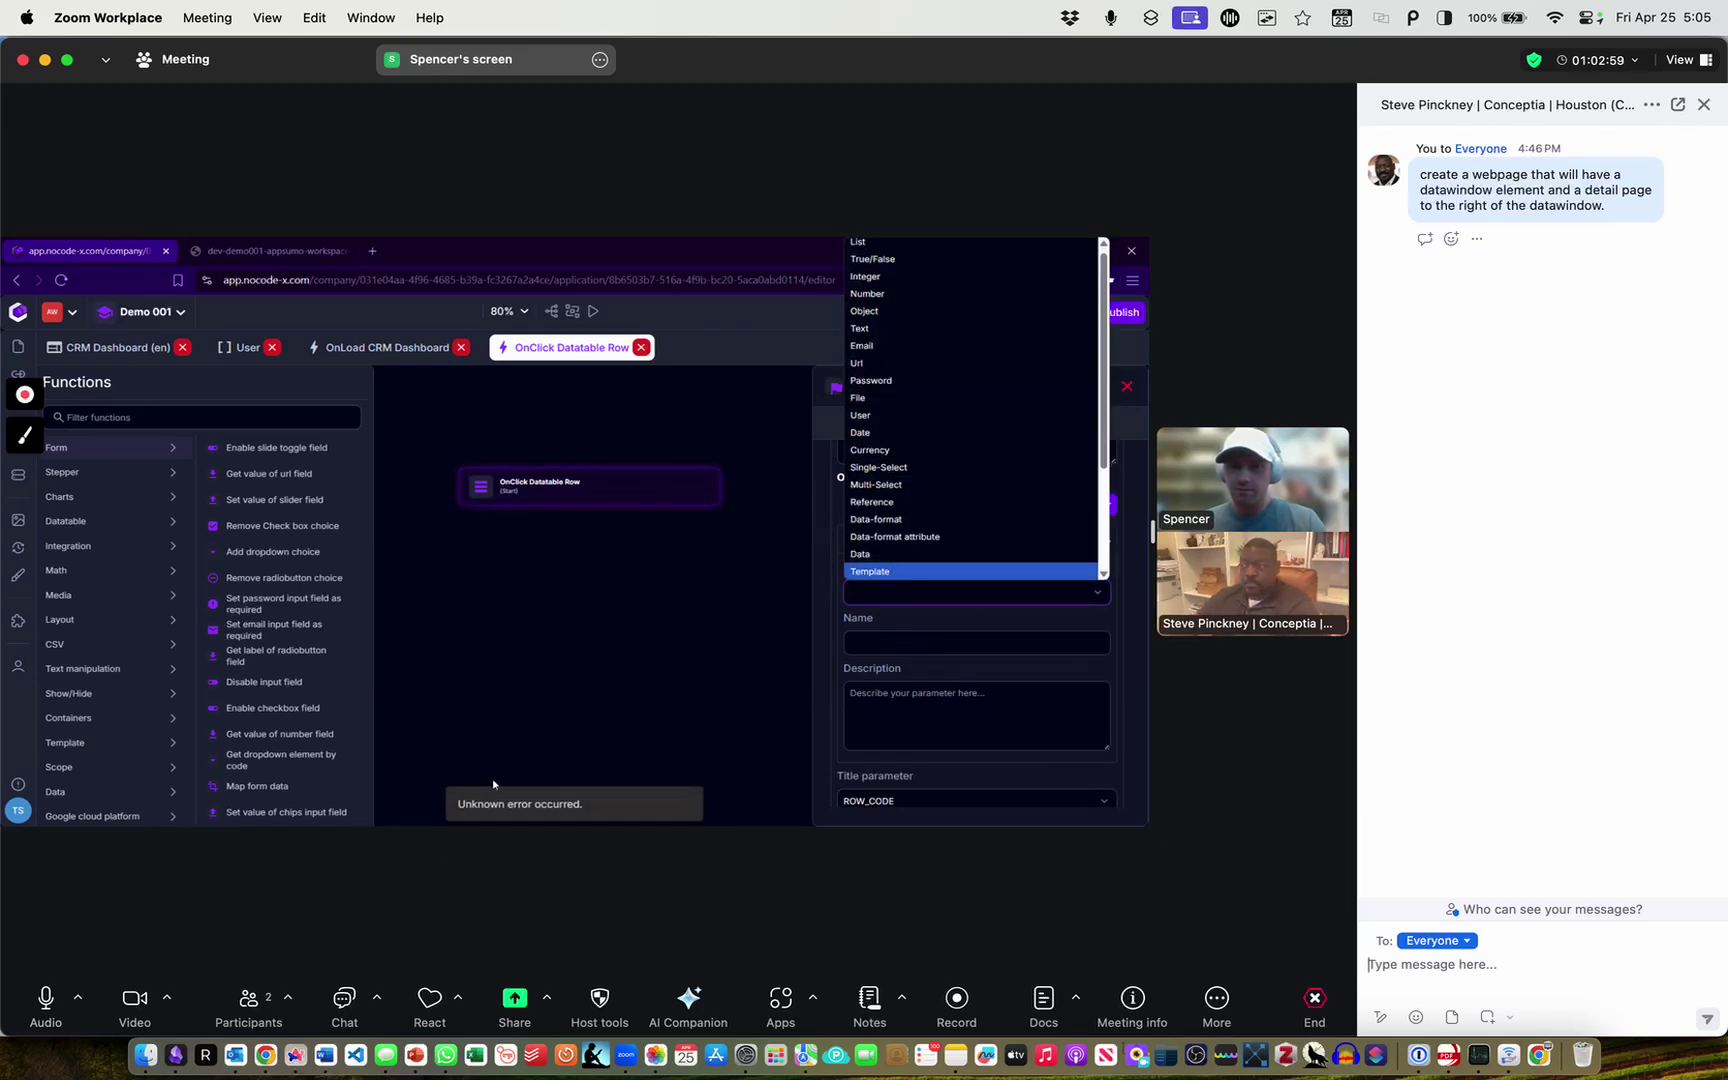
Try to define a Text parameter inside the object format definition of the ROW_DATA parameter
{"action": "left_click", "coordinate": [912, 340]}
{"action": "scroll", "coordinate": [900, 590], "scroll_direction": "down", "scroll_amount": 3}
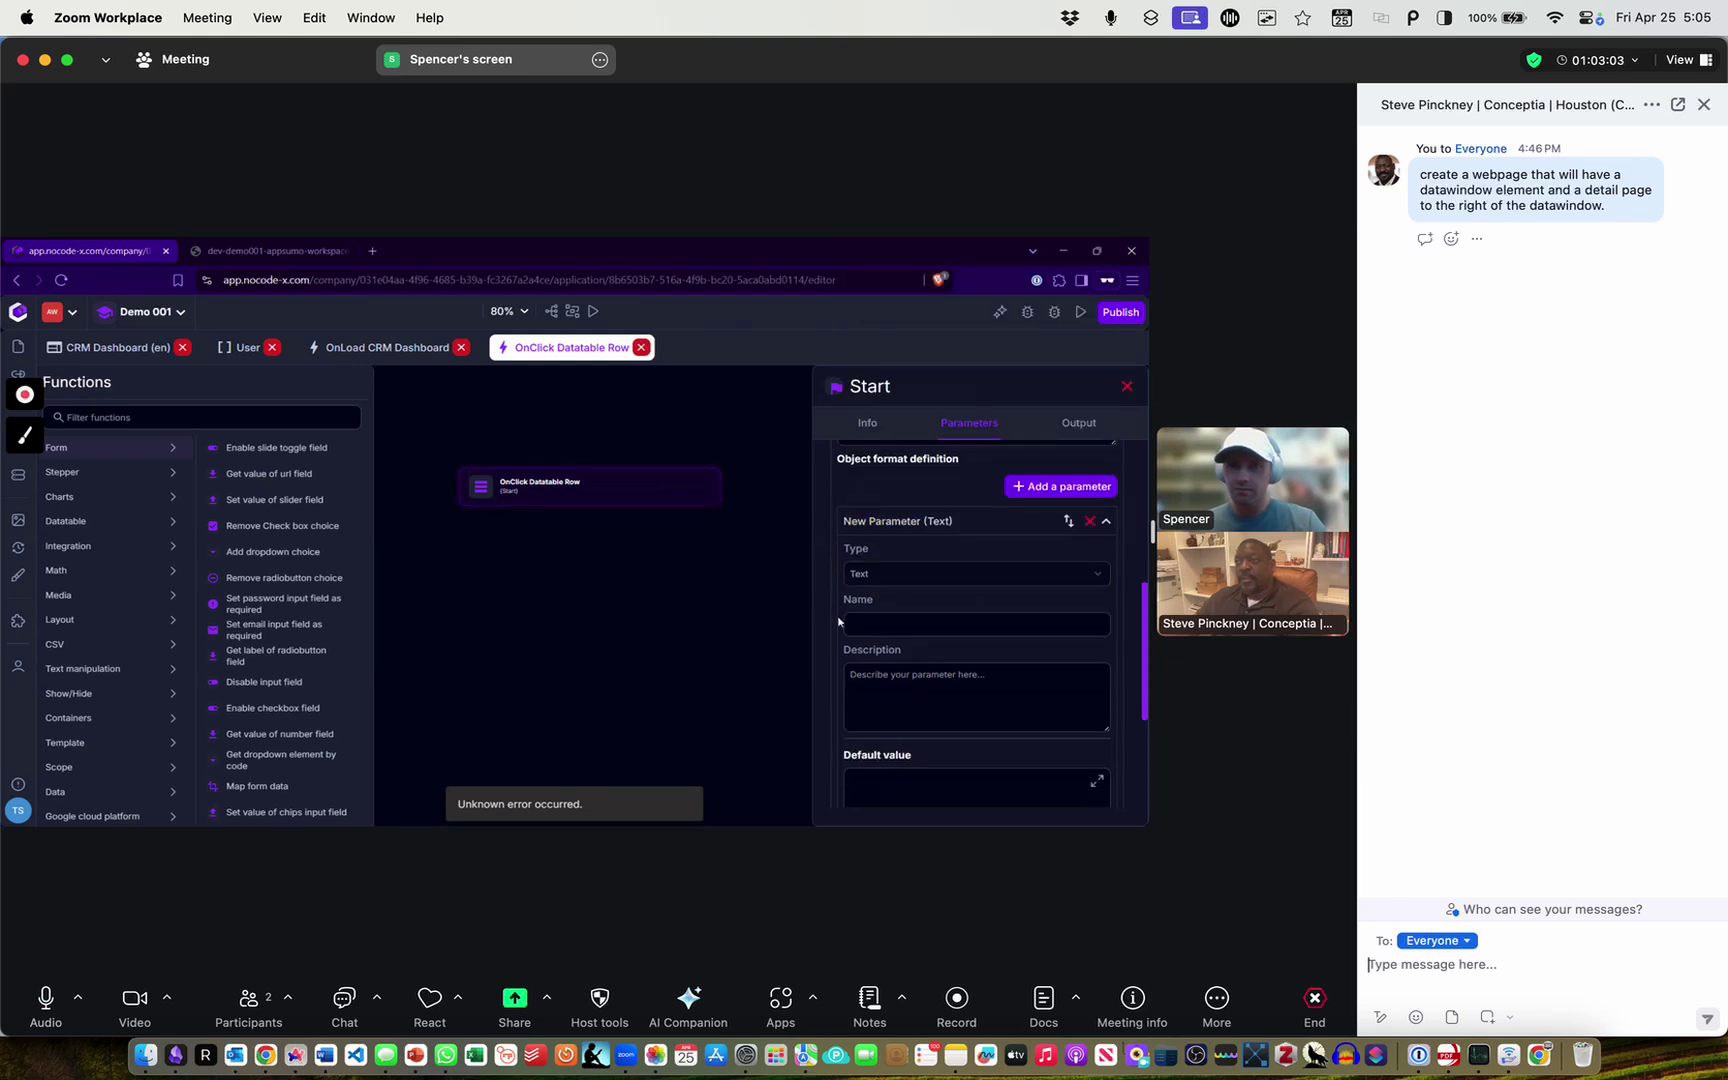
{"action": "scroll", "coordinate": [938, 576], "scroll_direction": "up", "scroll_amount": 2}
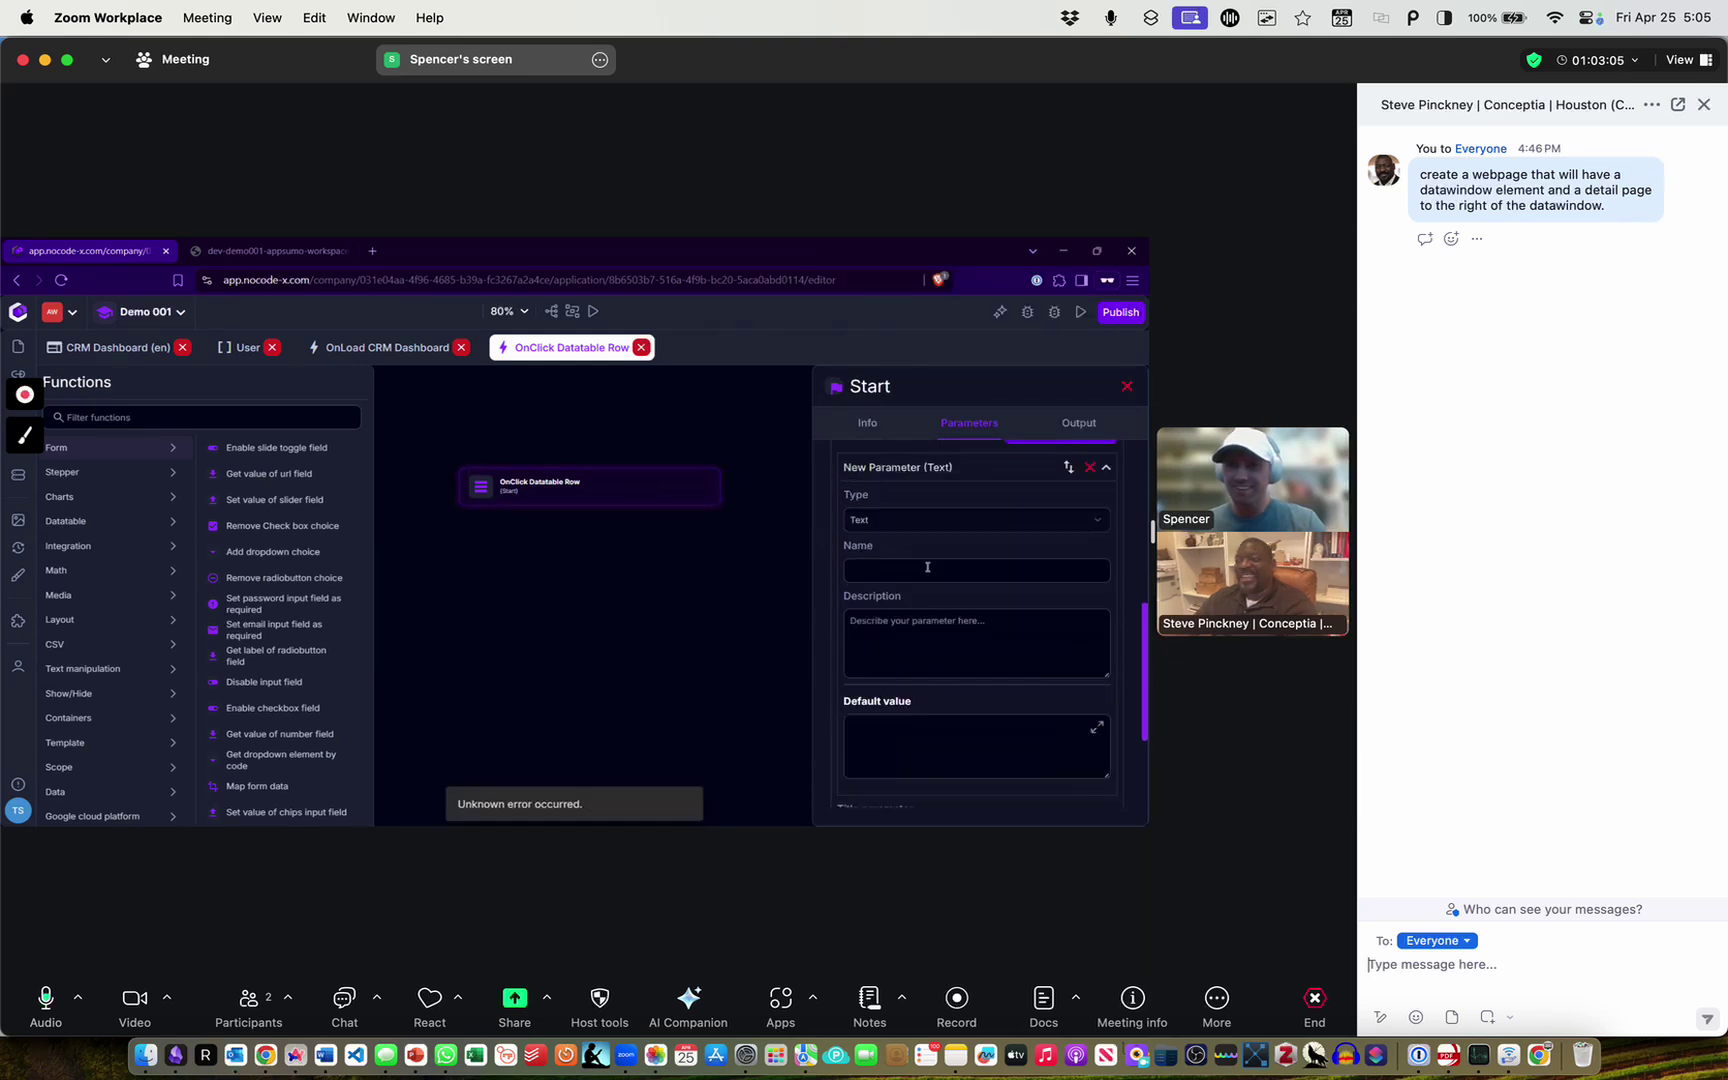
{"action": "left_click", "coordinate": [938, 576]}
{"action": "left_click", "coordinate": [828, 508]}
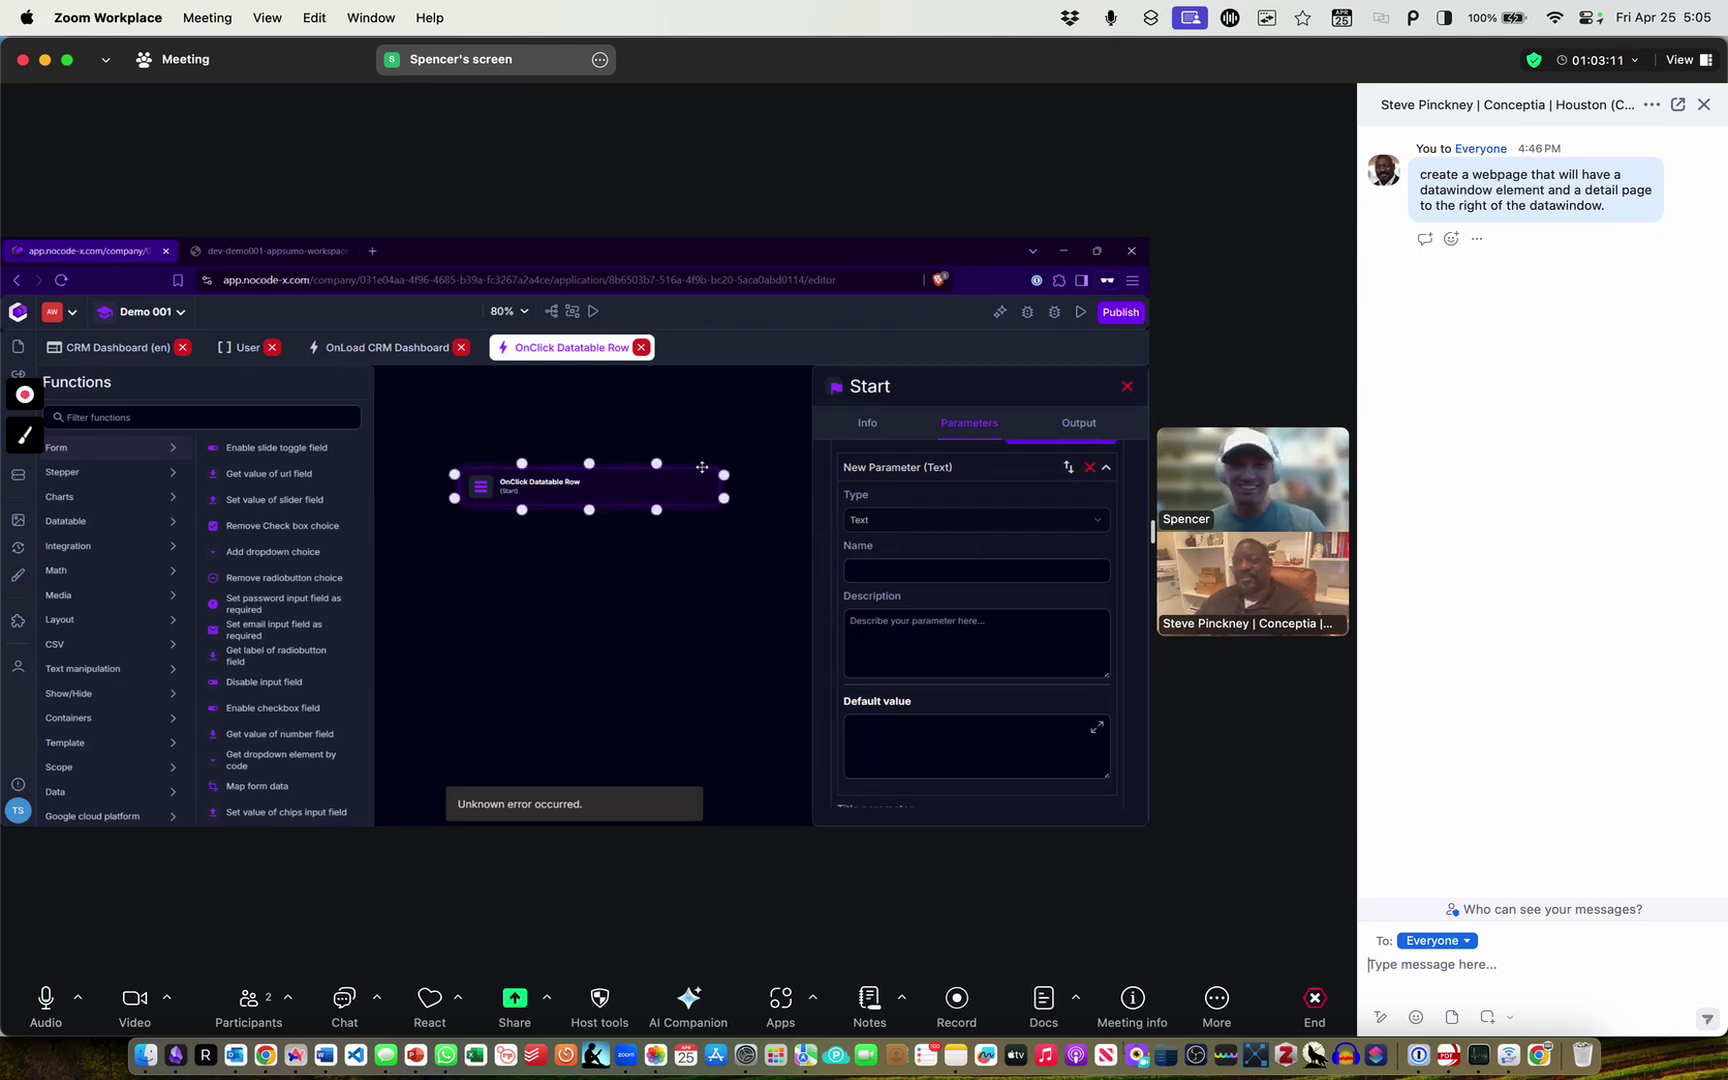
{"action": "left_click", "coordinate": [947, 575]}
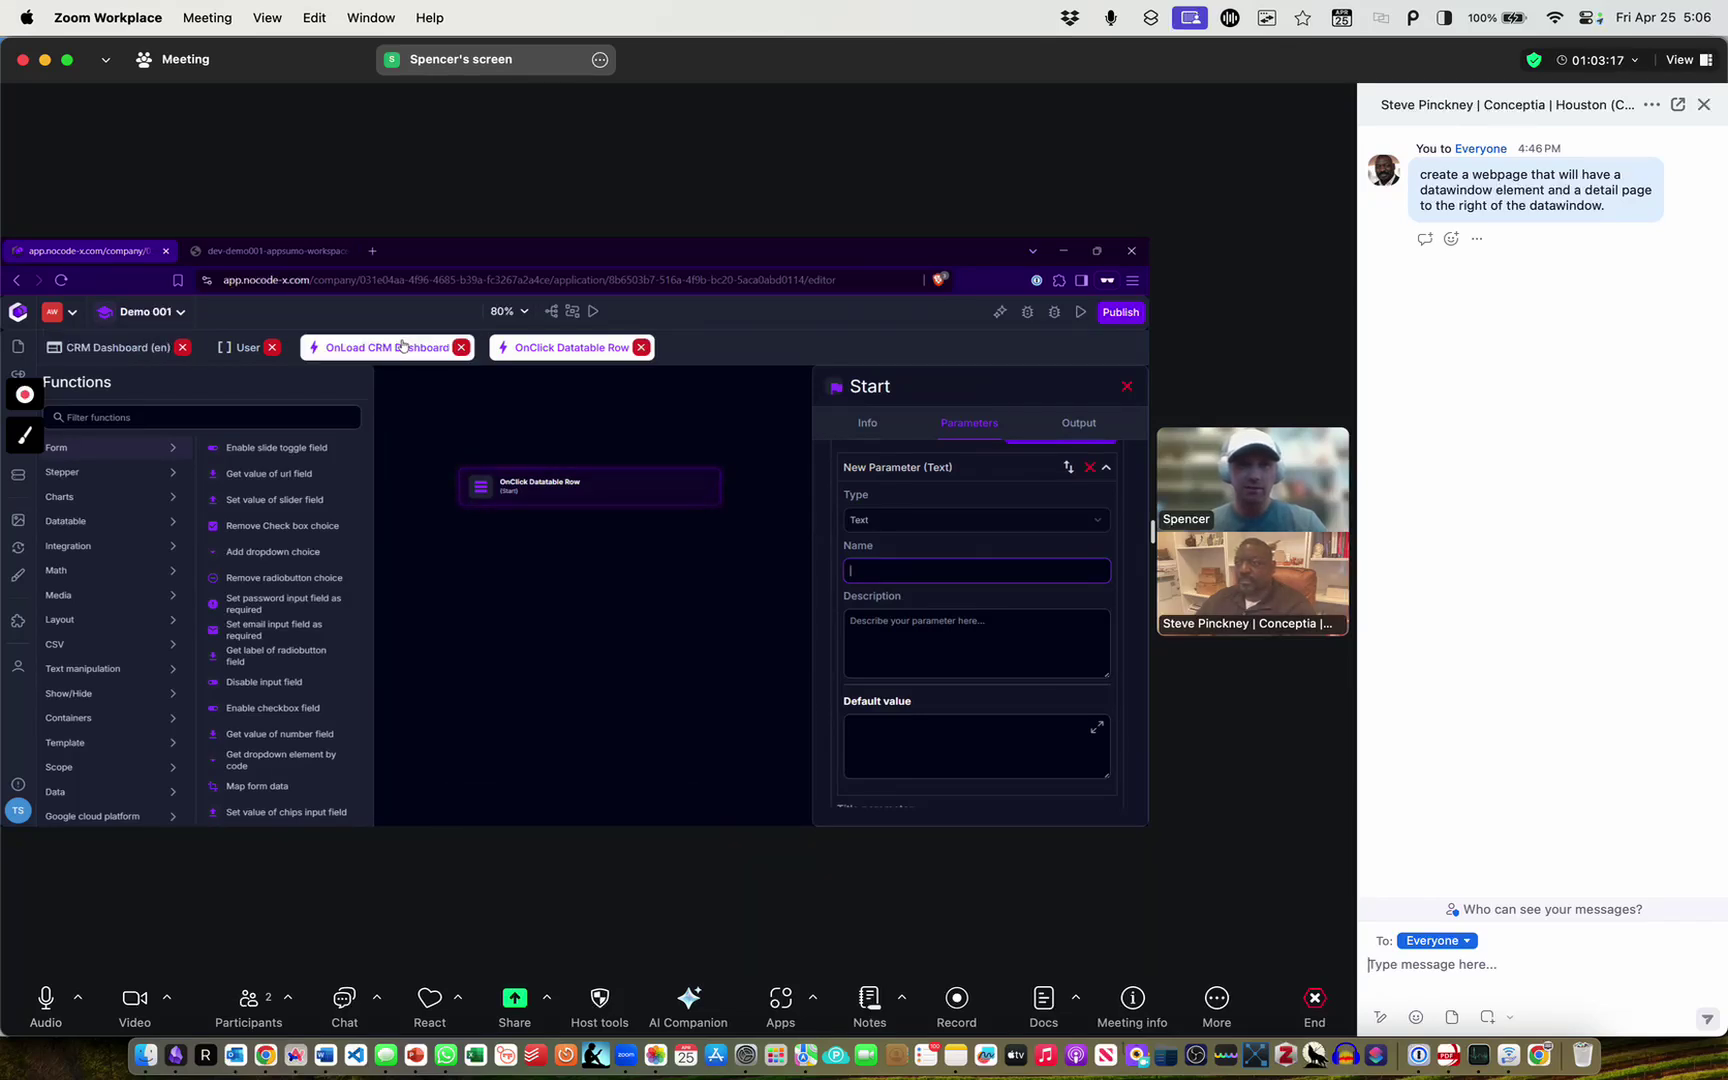
{"action": "scroll", "coordinate": [893, 522], "scroll_direction": "up", "scroll_amount": 2}
{"action": "scroll", "coordinate": [974, 609], "scroll_direction": "up", "scroll_amount": 3}
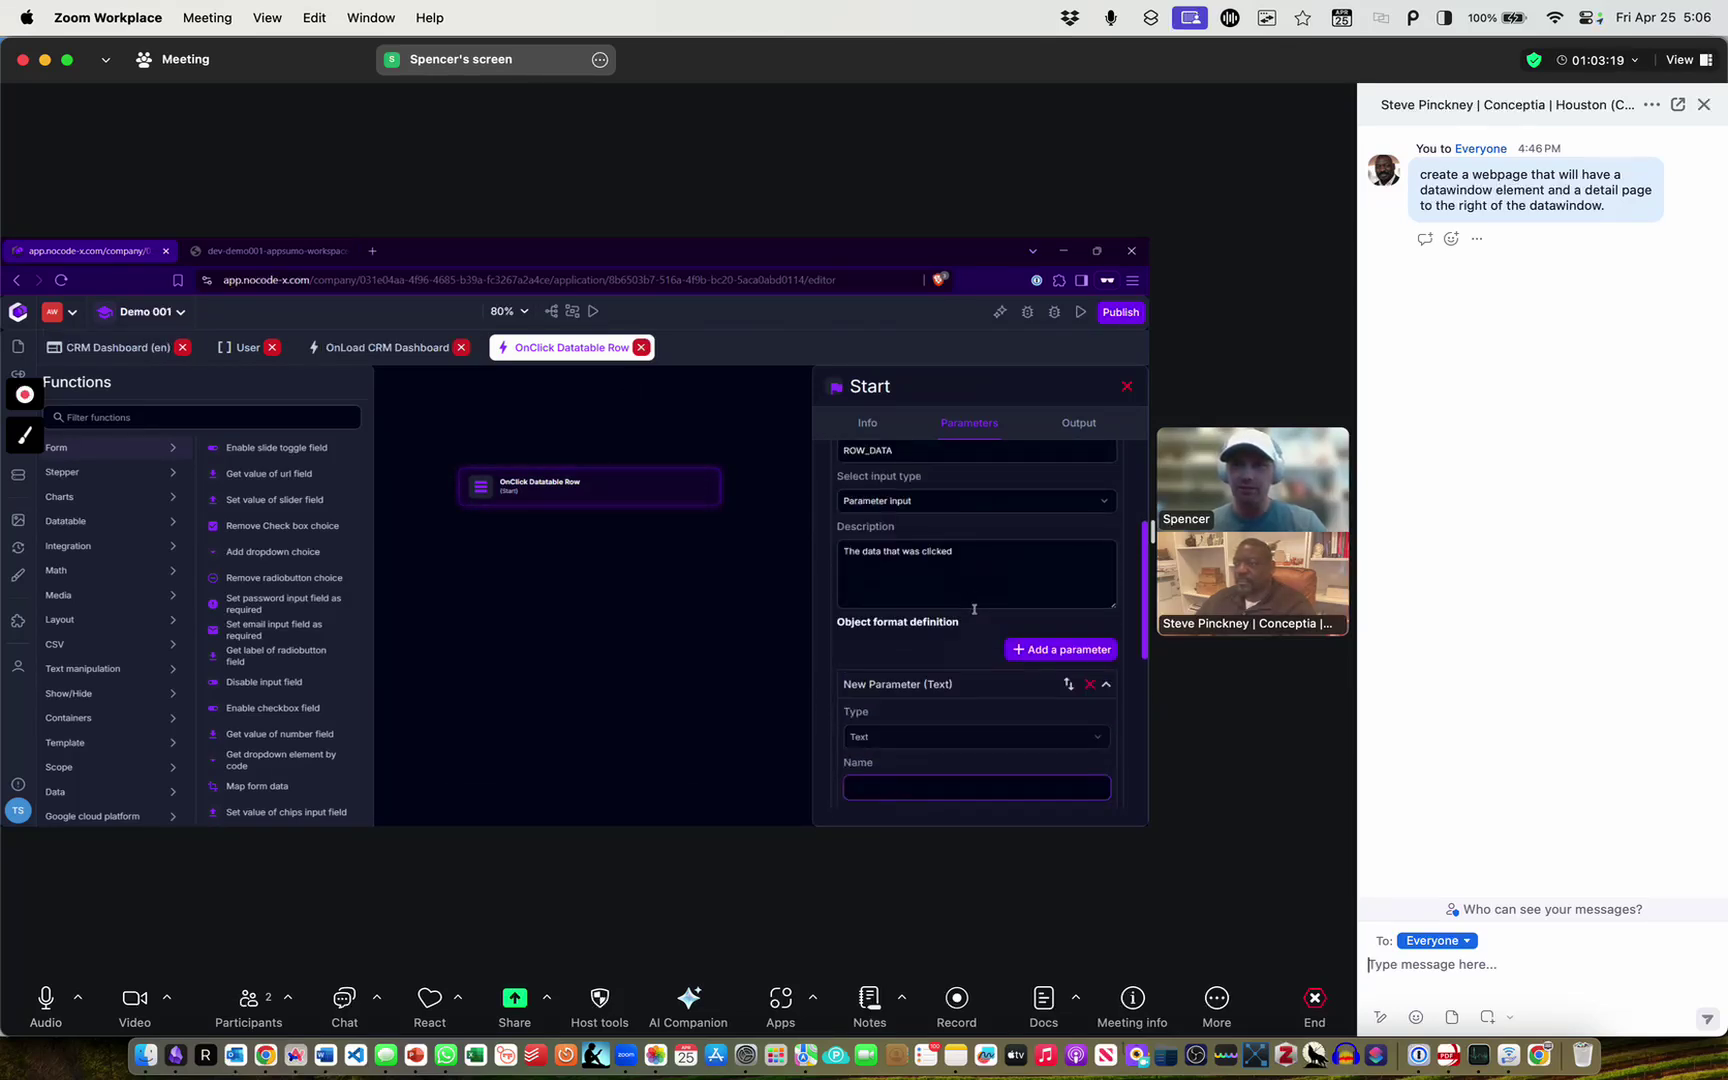
{"action": "scroll", "coordinate": [1029, 618], "scroll_direction": "up", "scroll_amount": 3}
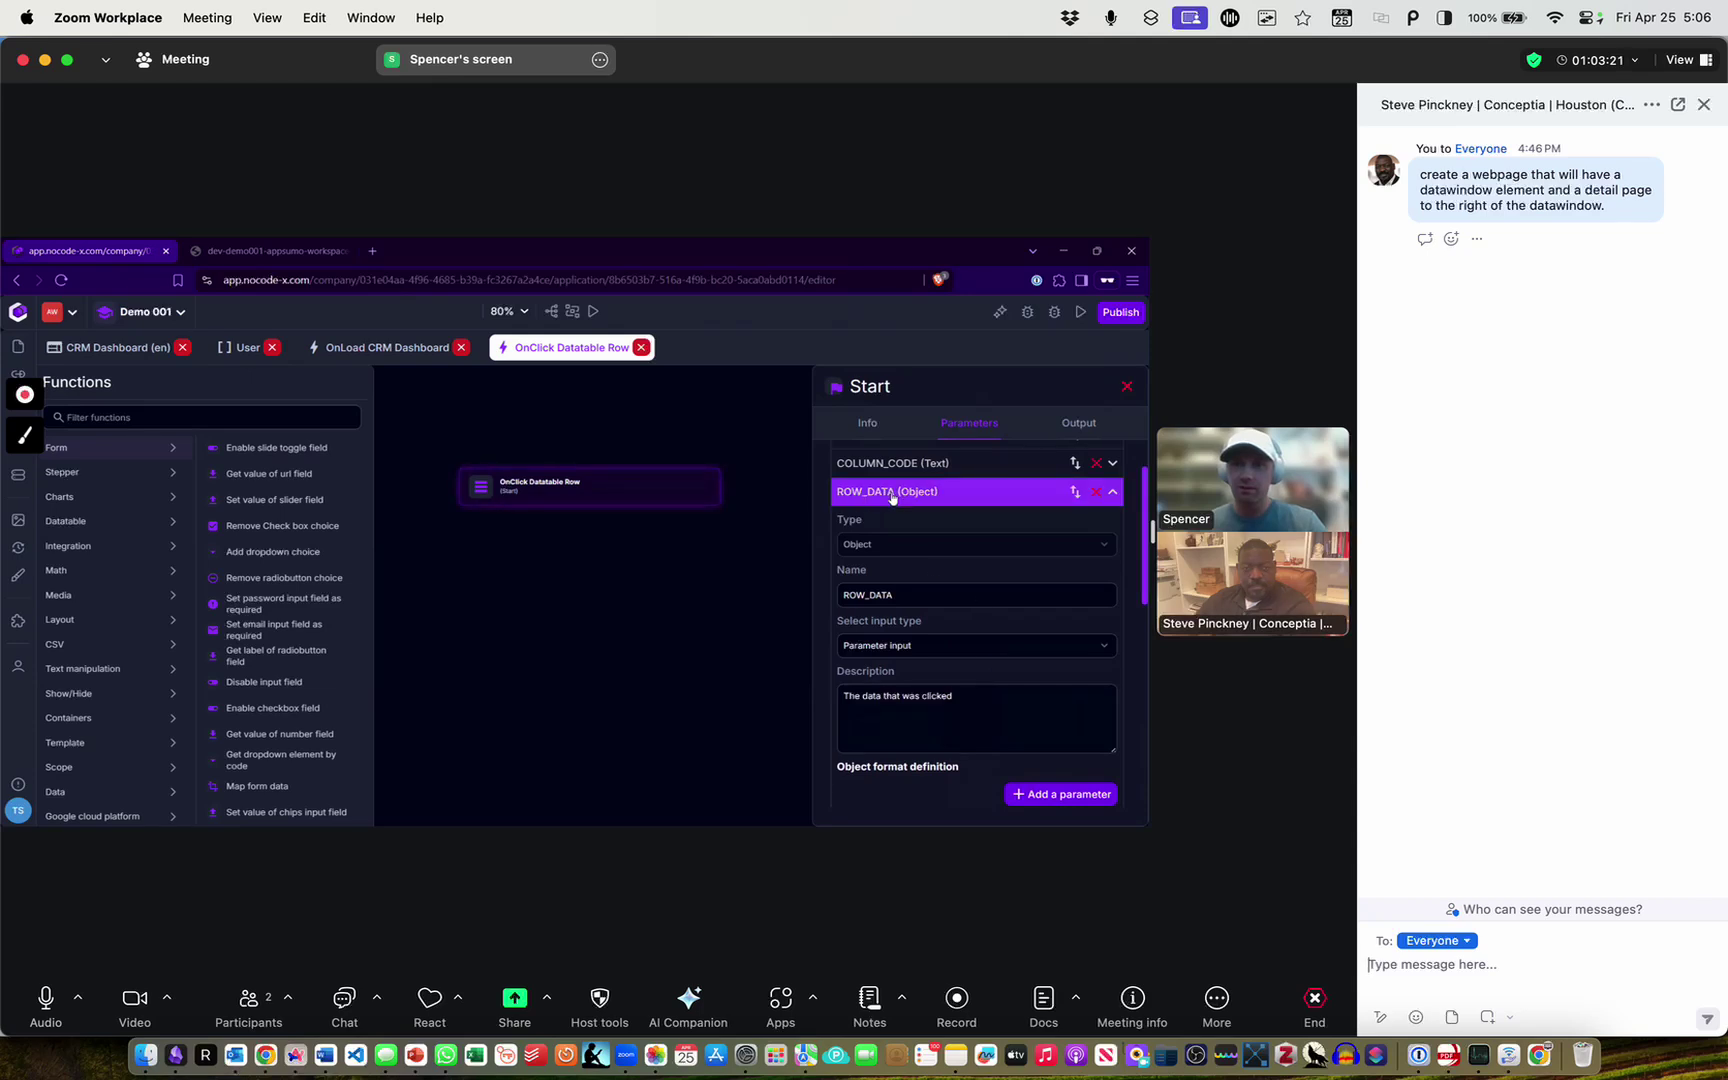
{"action": "left_click", "coordinate": [612, 430]}
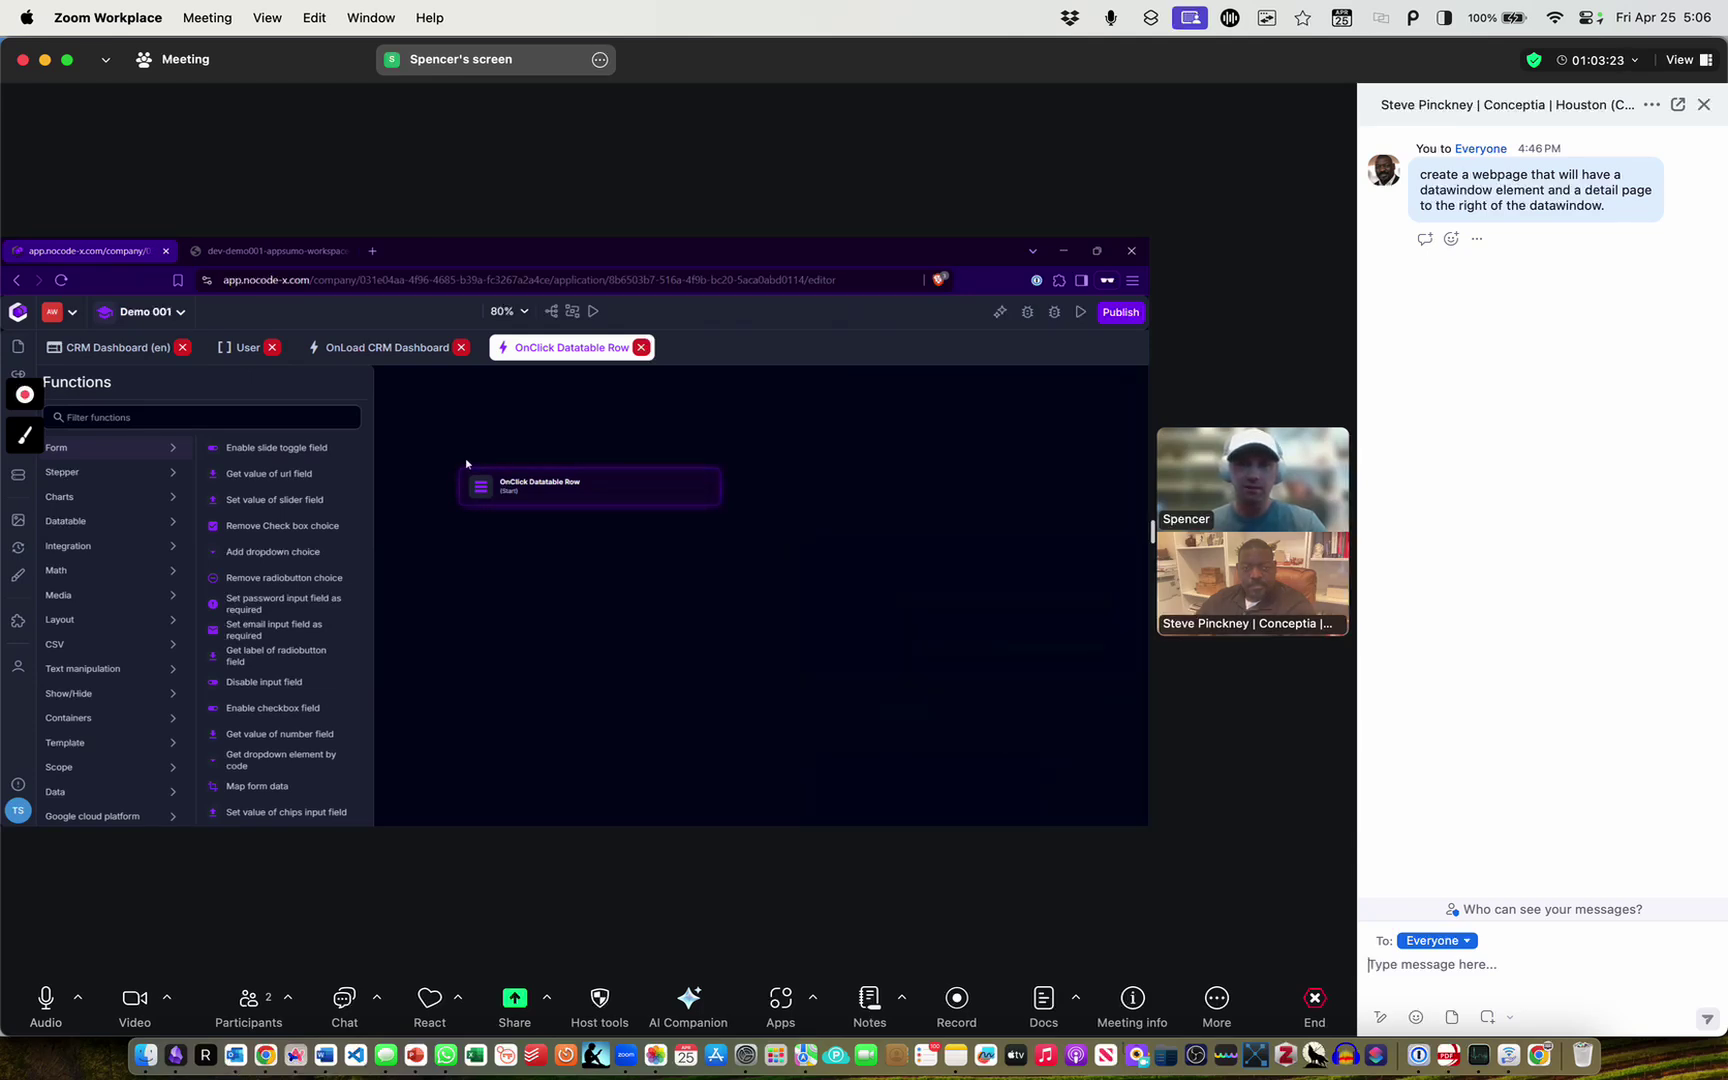
Connect a Write to application log function to the OnClick Datatable Row start and switch its Text argument to a scope variable
{"action": "left_click", "coordinate": [474, 482]}
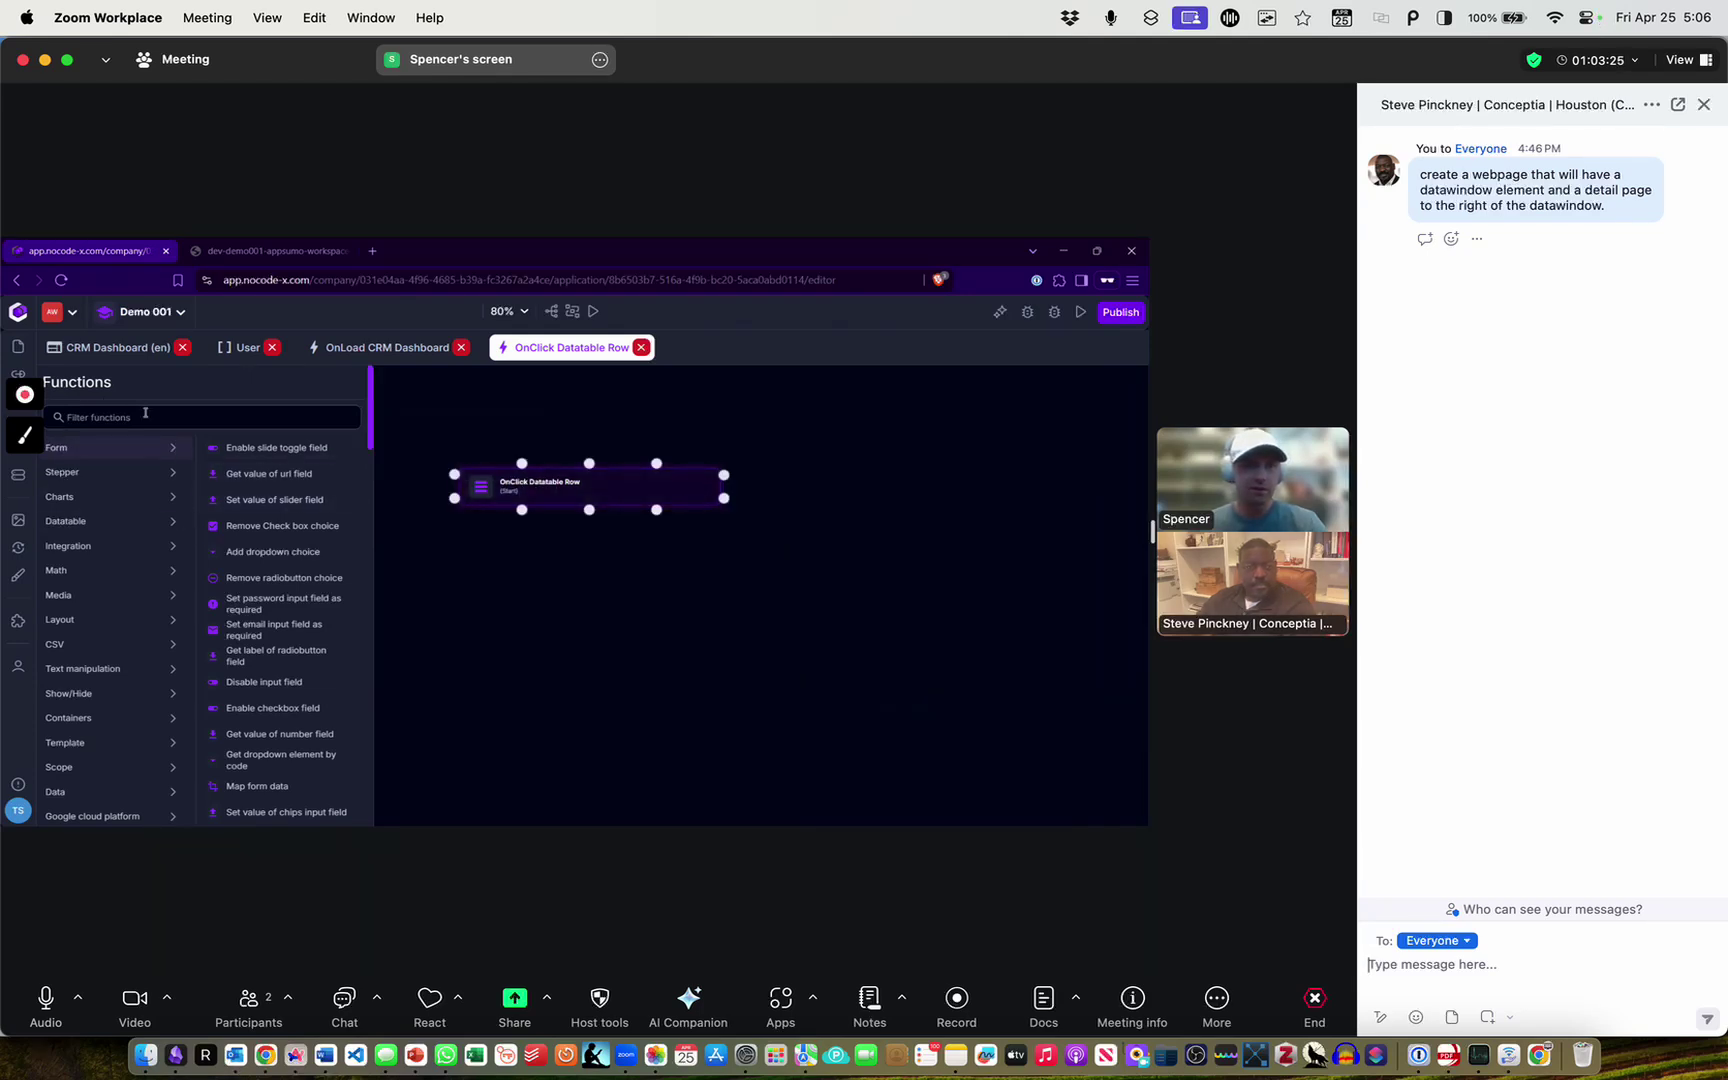
{"action": "type", "text": "log"}
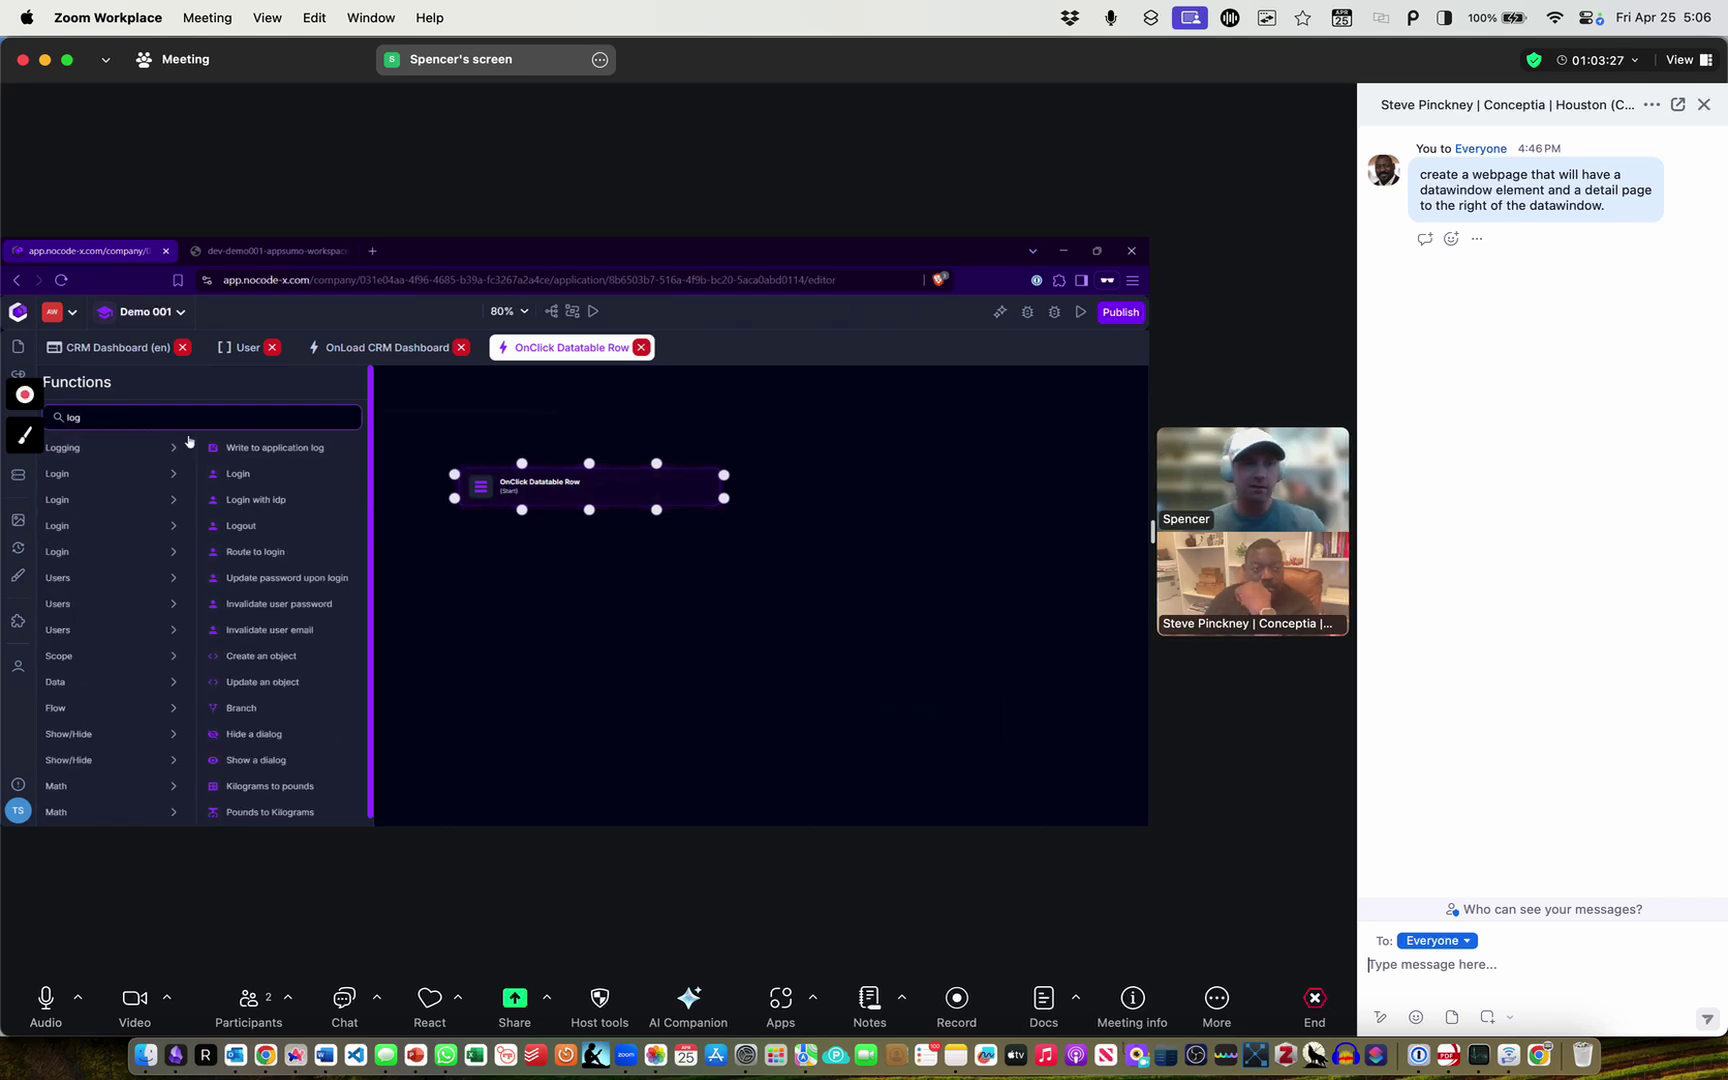
{"action": "left_click_drag", "start_coordinate": [276, 447], "coordinate": [915, 485]}
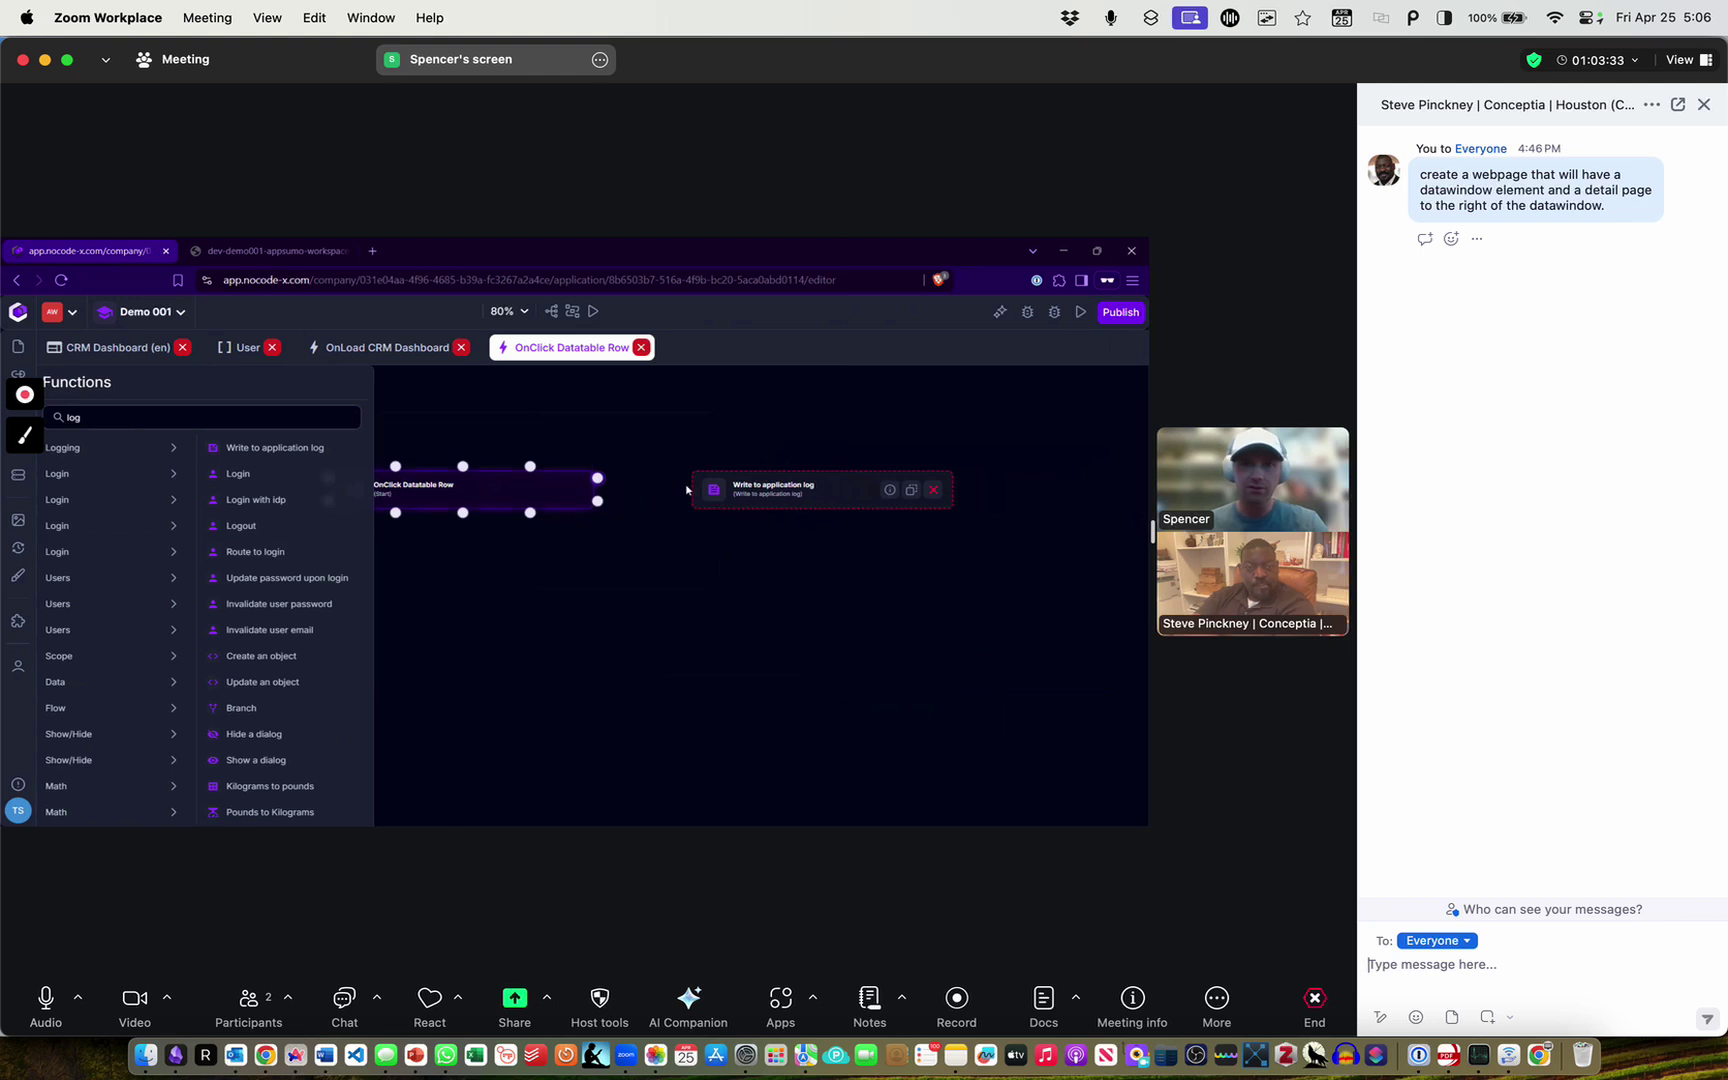
{"action": "left_click_drag", "start_coordinate": [686, 490], "coordinate": [703, 489]}
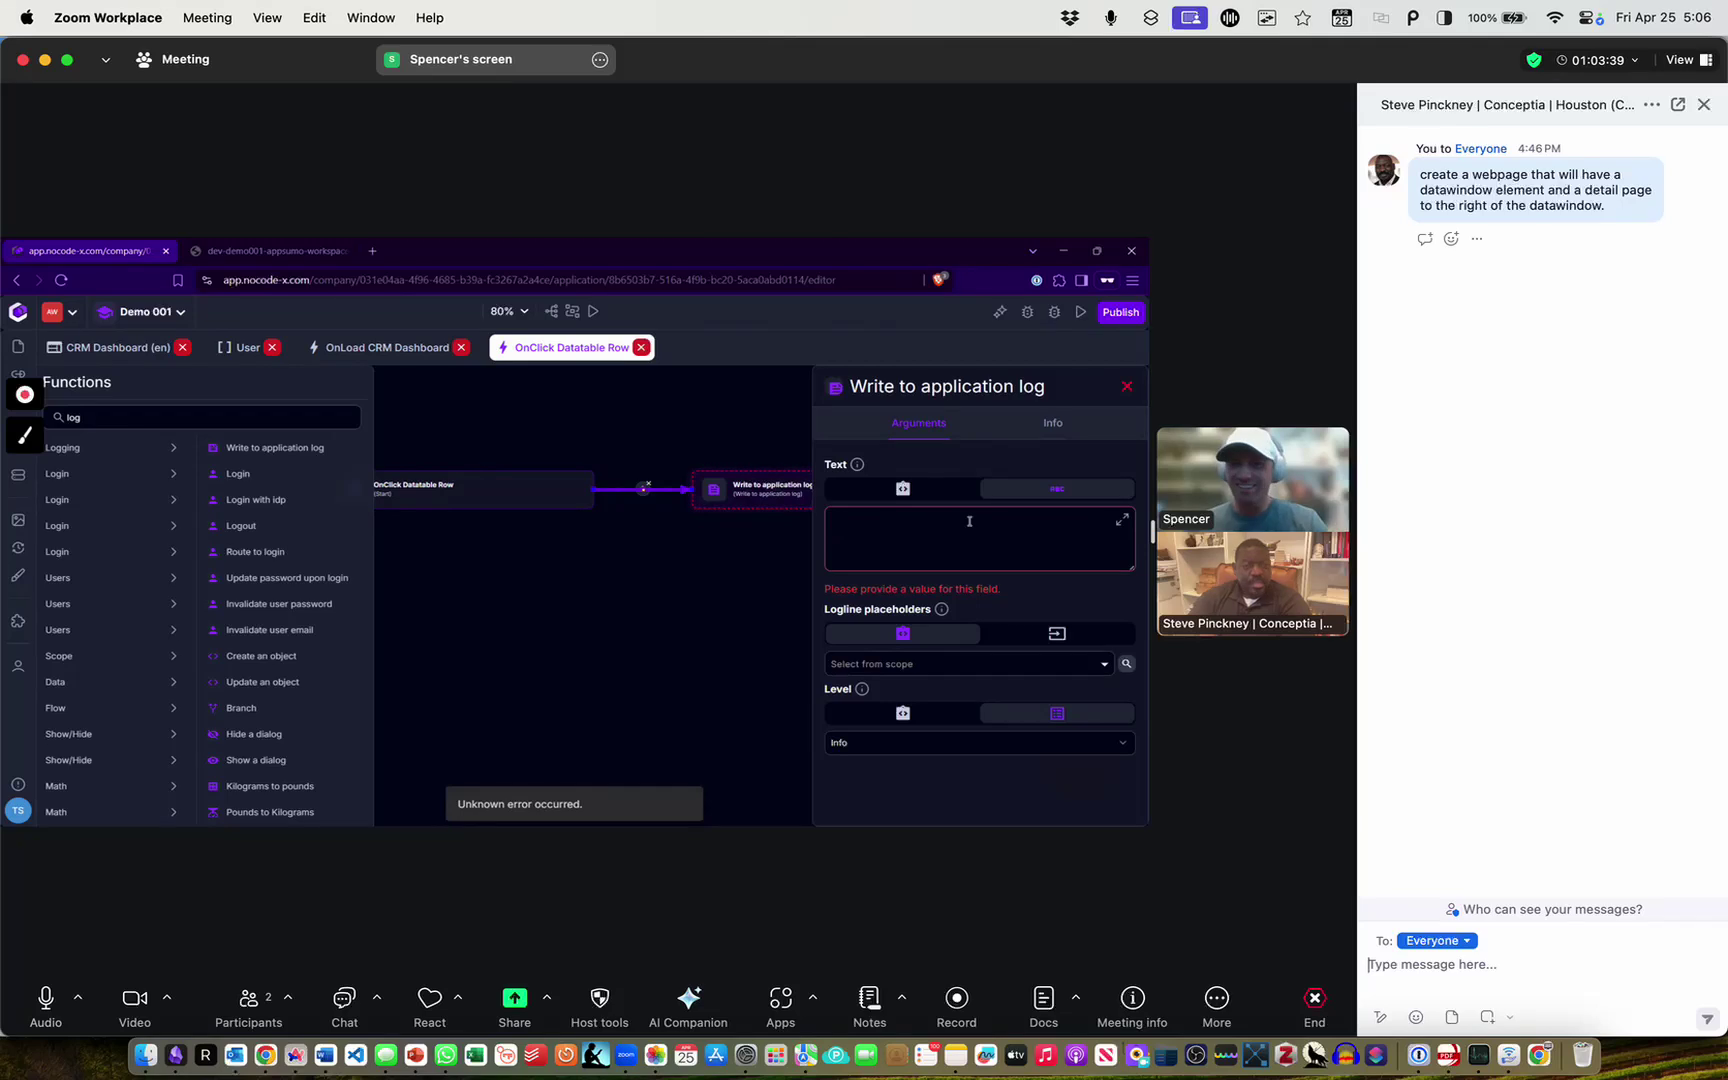
{"action": "left_click", "coordinate": [920, 489]}
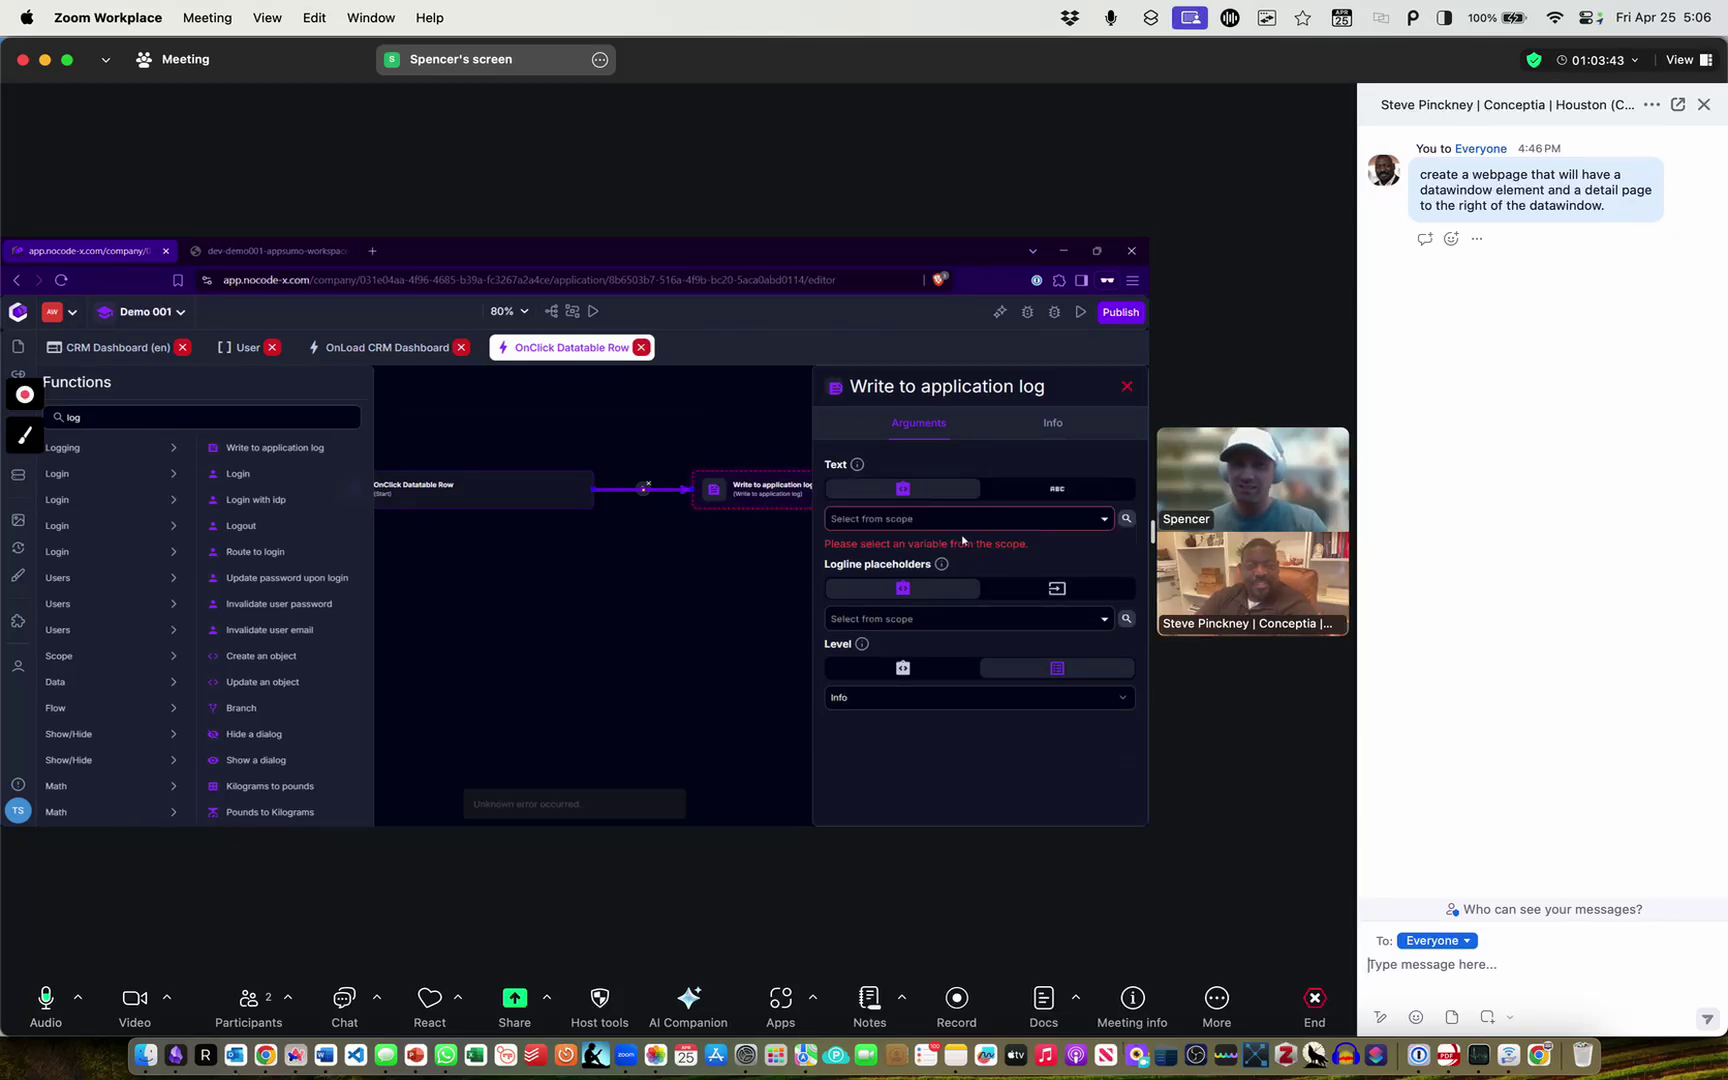
Reload the OnClick Datatable Row action by way of OnLoad CRM Dashboard and check its start parameters
{"action": "left_click", "coordinate": [400, 347]}
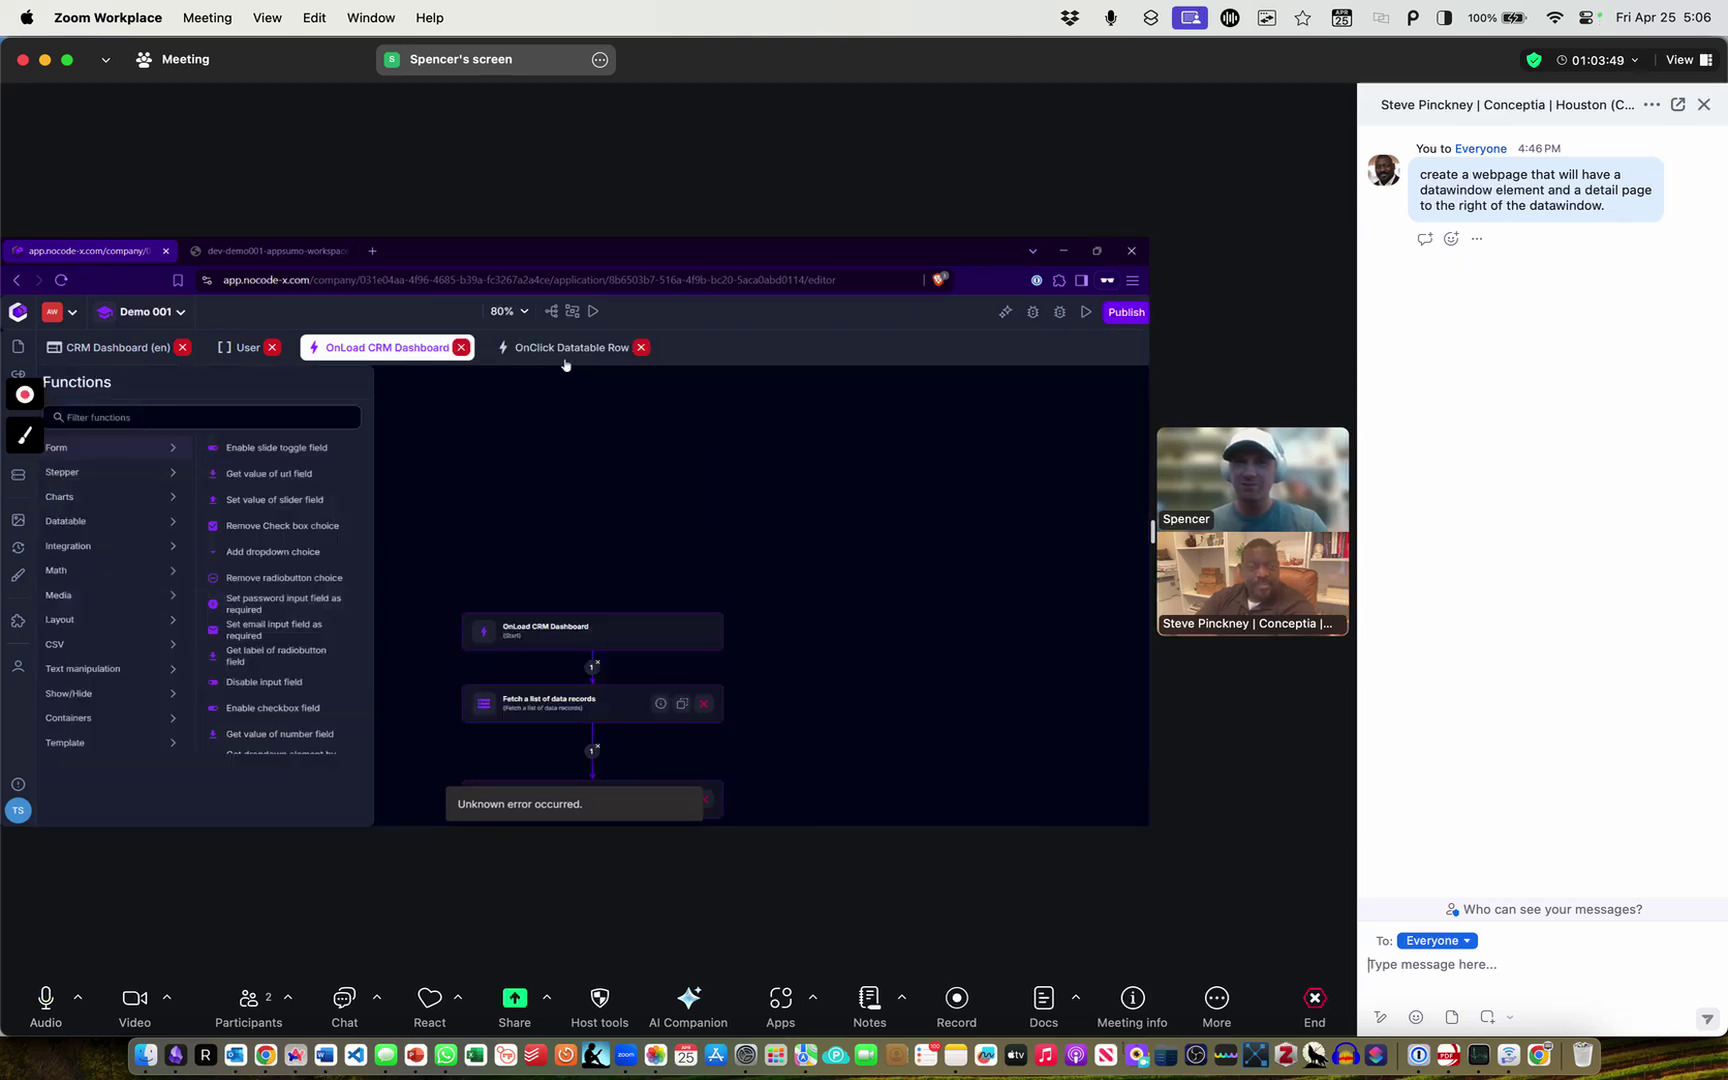
{"action": "left_click", "coordinate": [567, 351]}
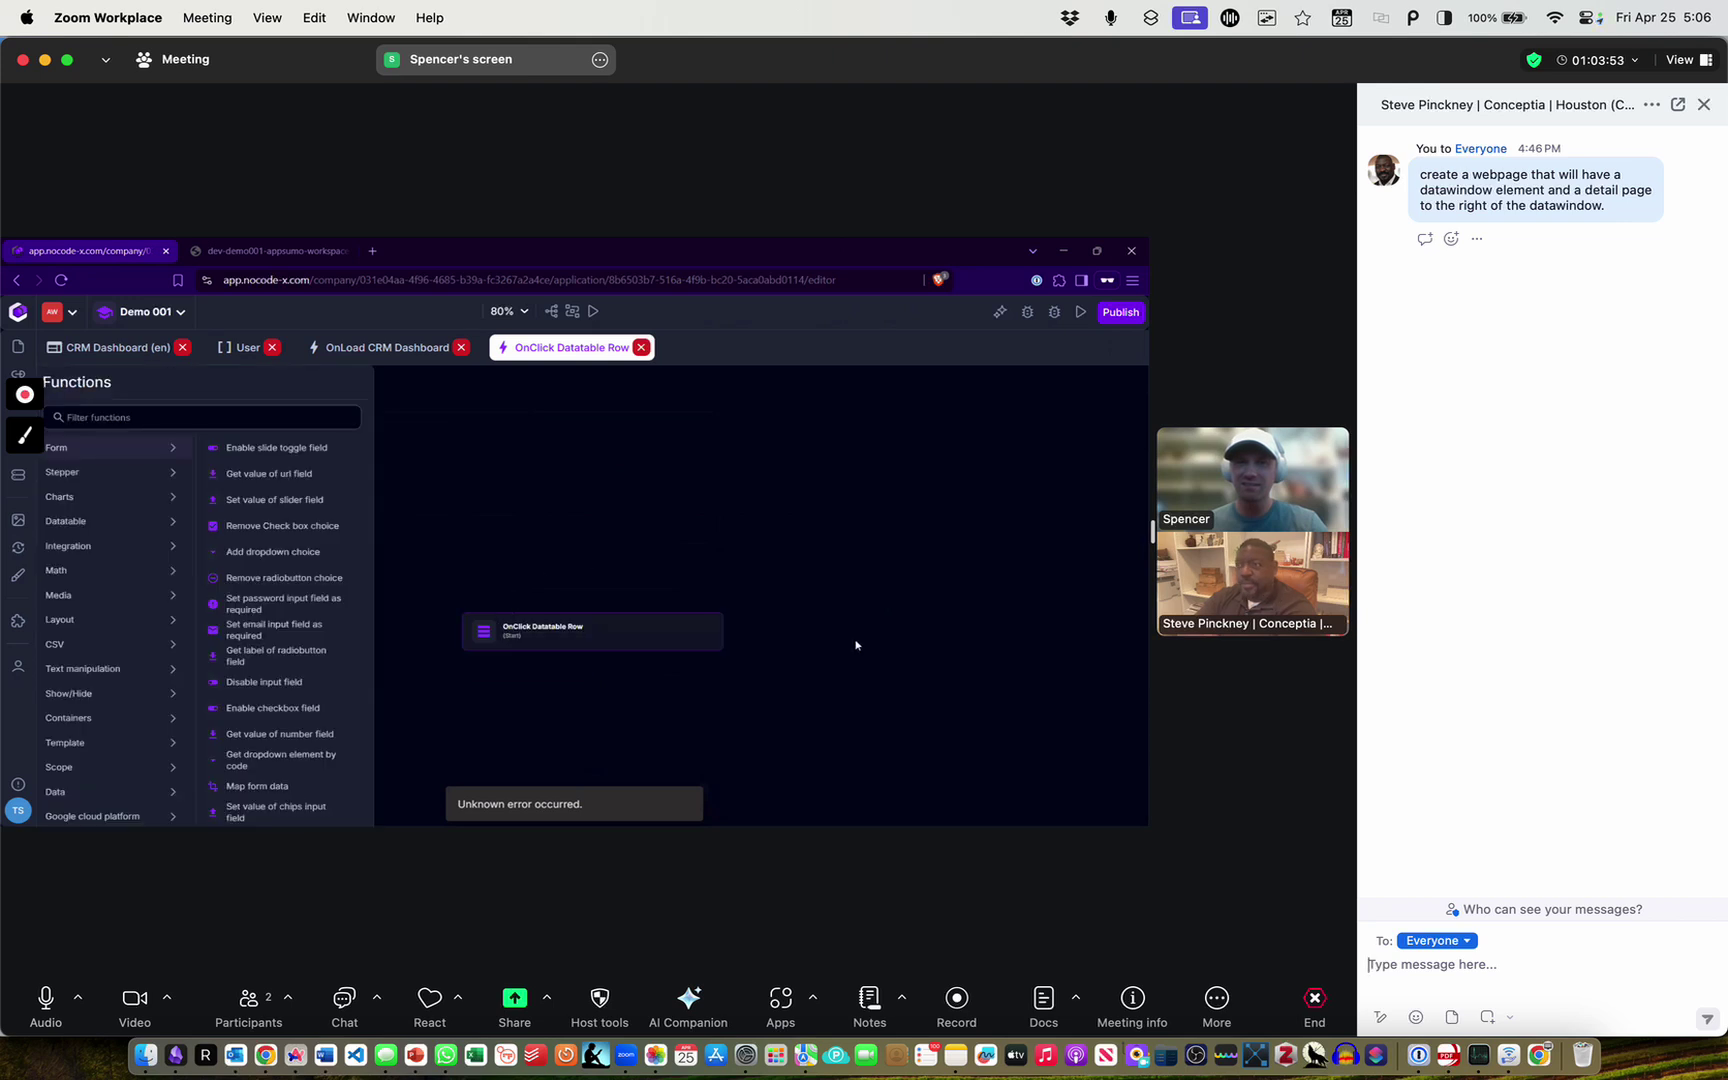
{"action": "left_click", "coordinate": [640, 582]}
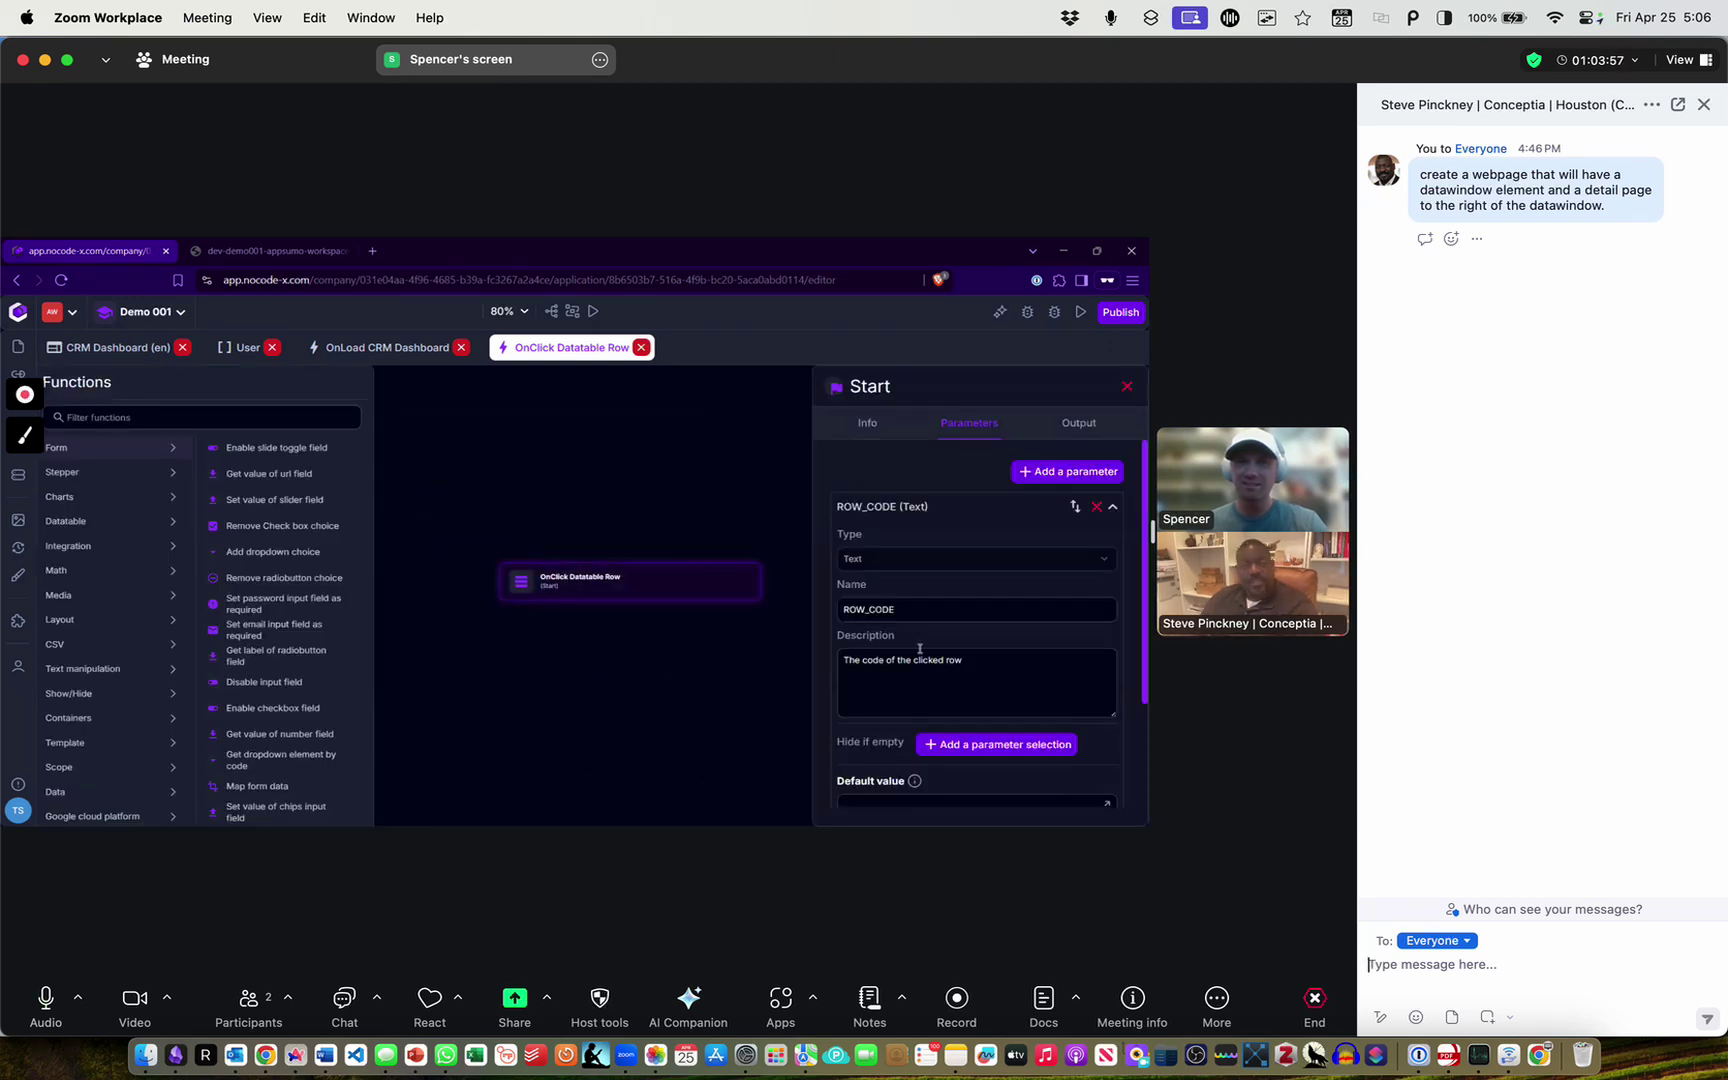
{"action": "left_click", "coordinate": [912, 510]}
{"action": "left_click", "coordinate": [503, 484]}
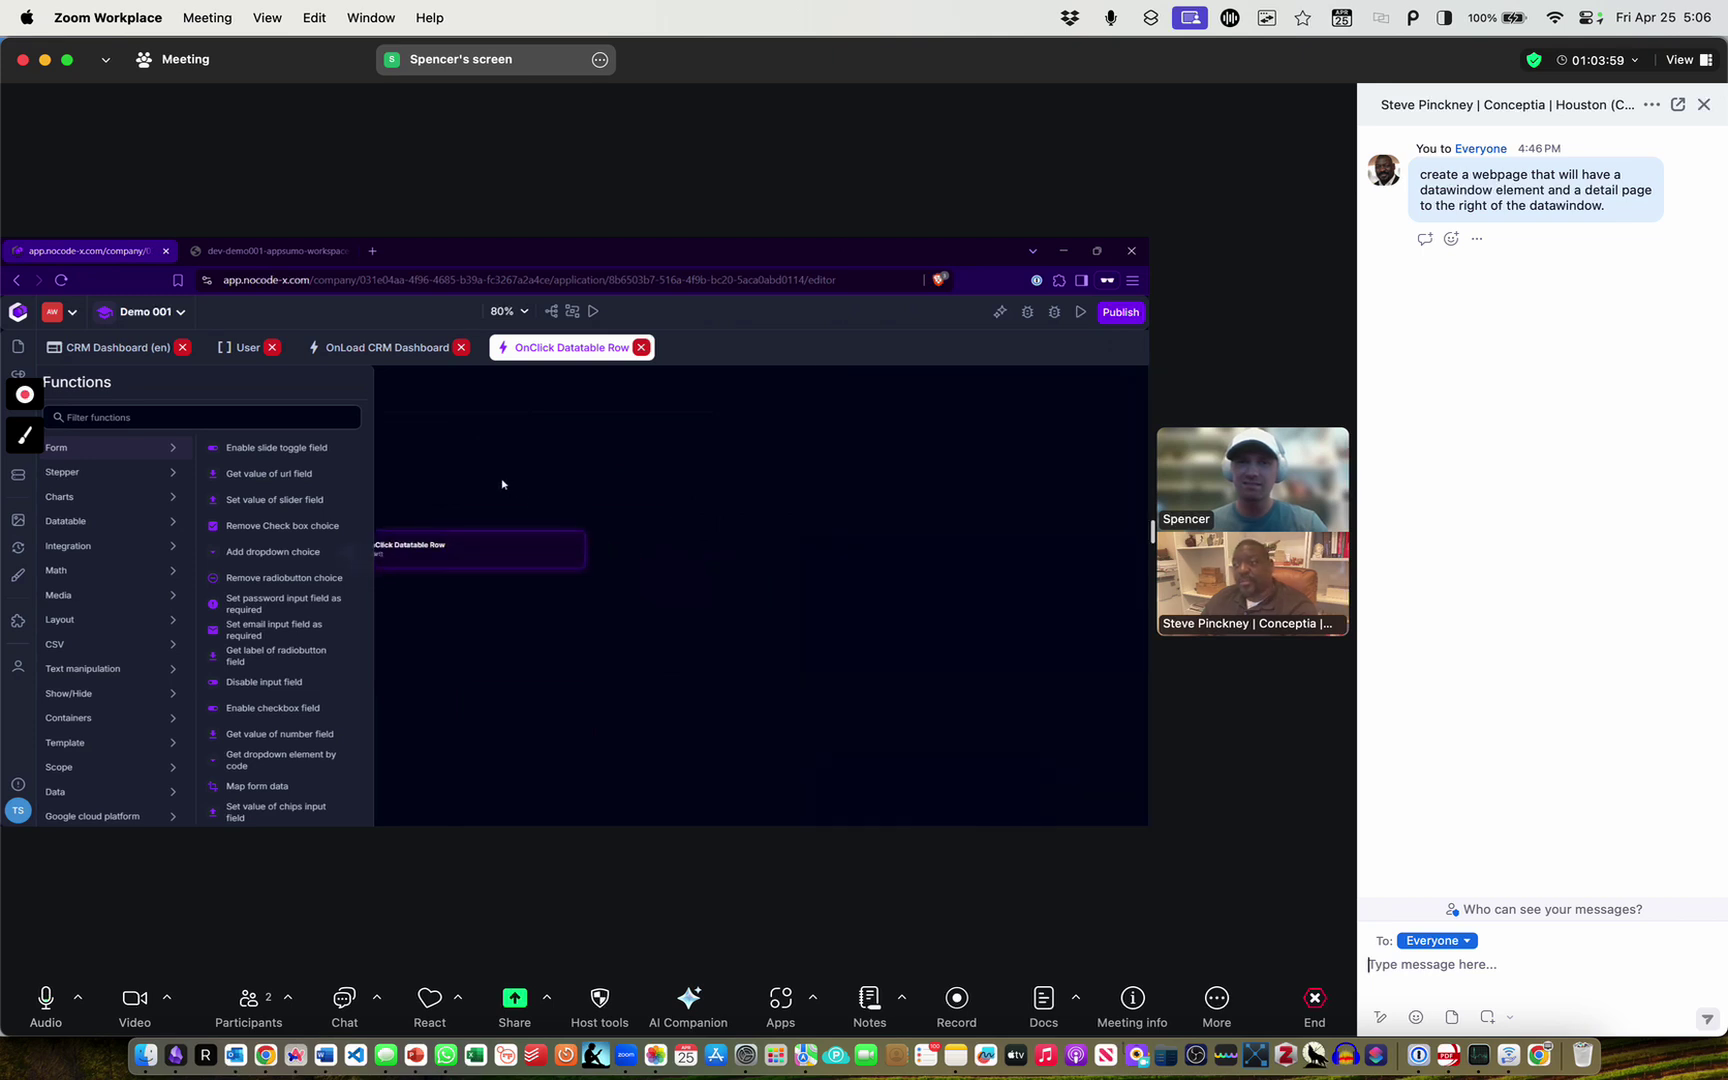
Add a Write to application log function and connect it after the OnClick Datatable Row start
{"action": "left_click", "coordinate": [275, 424]}
{"action": "type", "text": "log"}
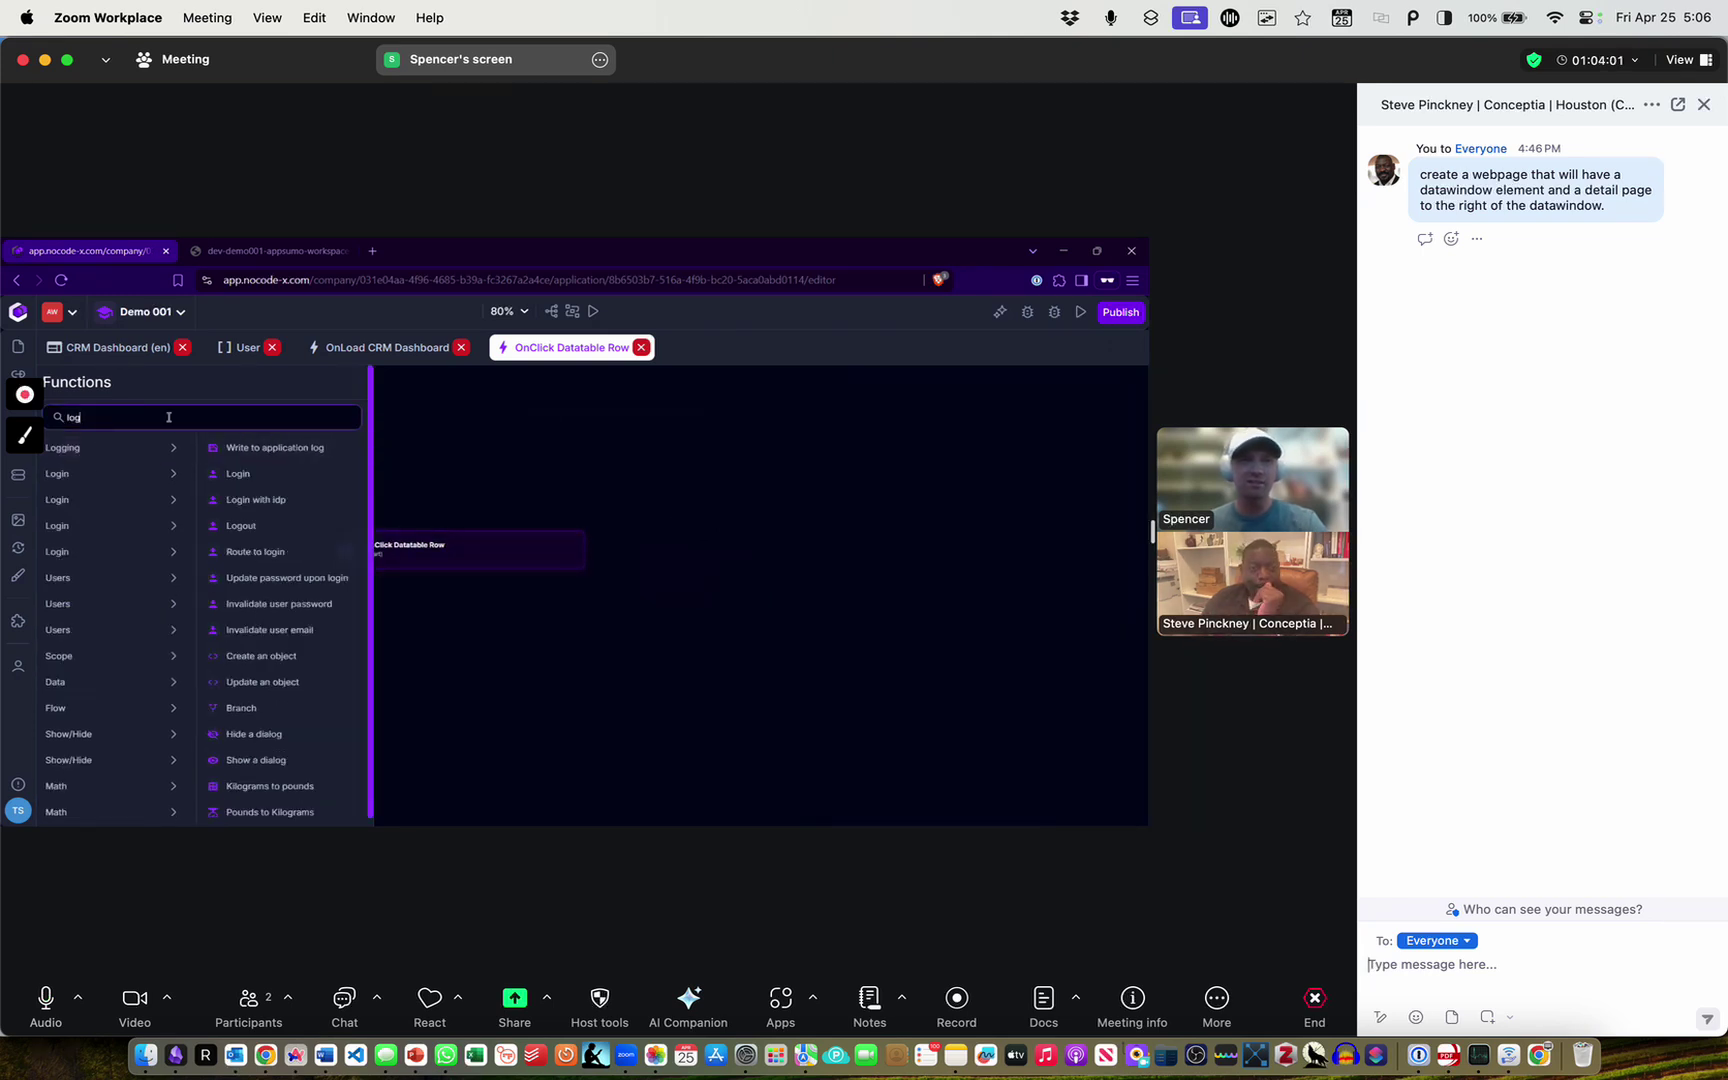
{"action": "left_click_drag", "start_coordinate": [275, 448], "coordinate": [805, 541]}
{"action": "left_click", "coordinate": [727, 549]}
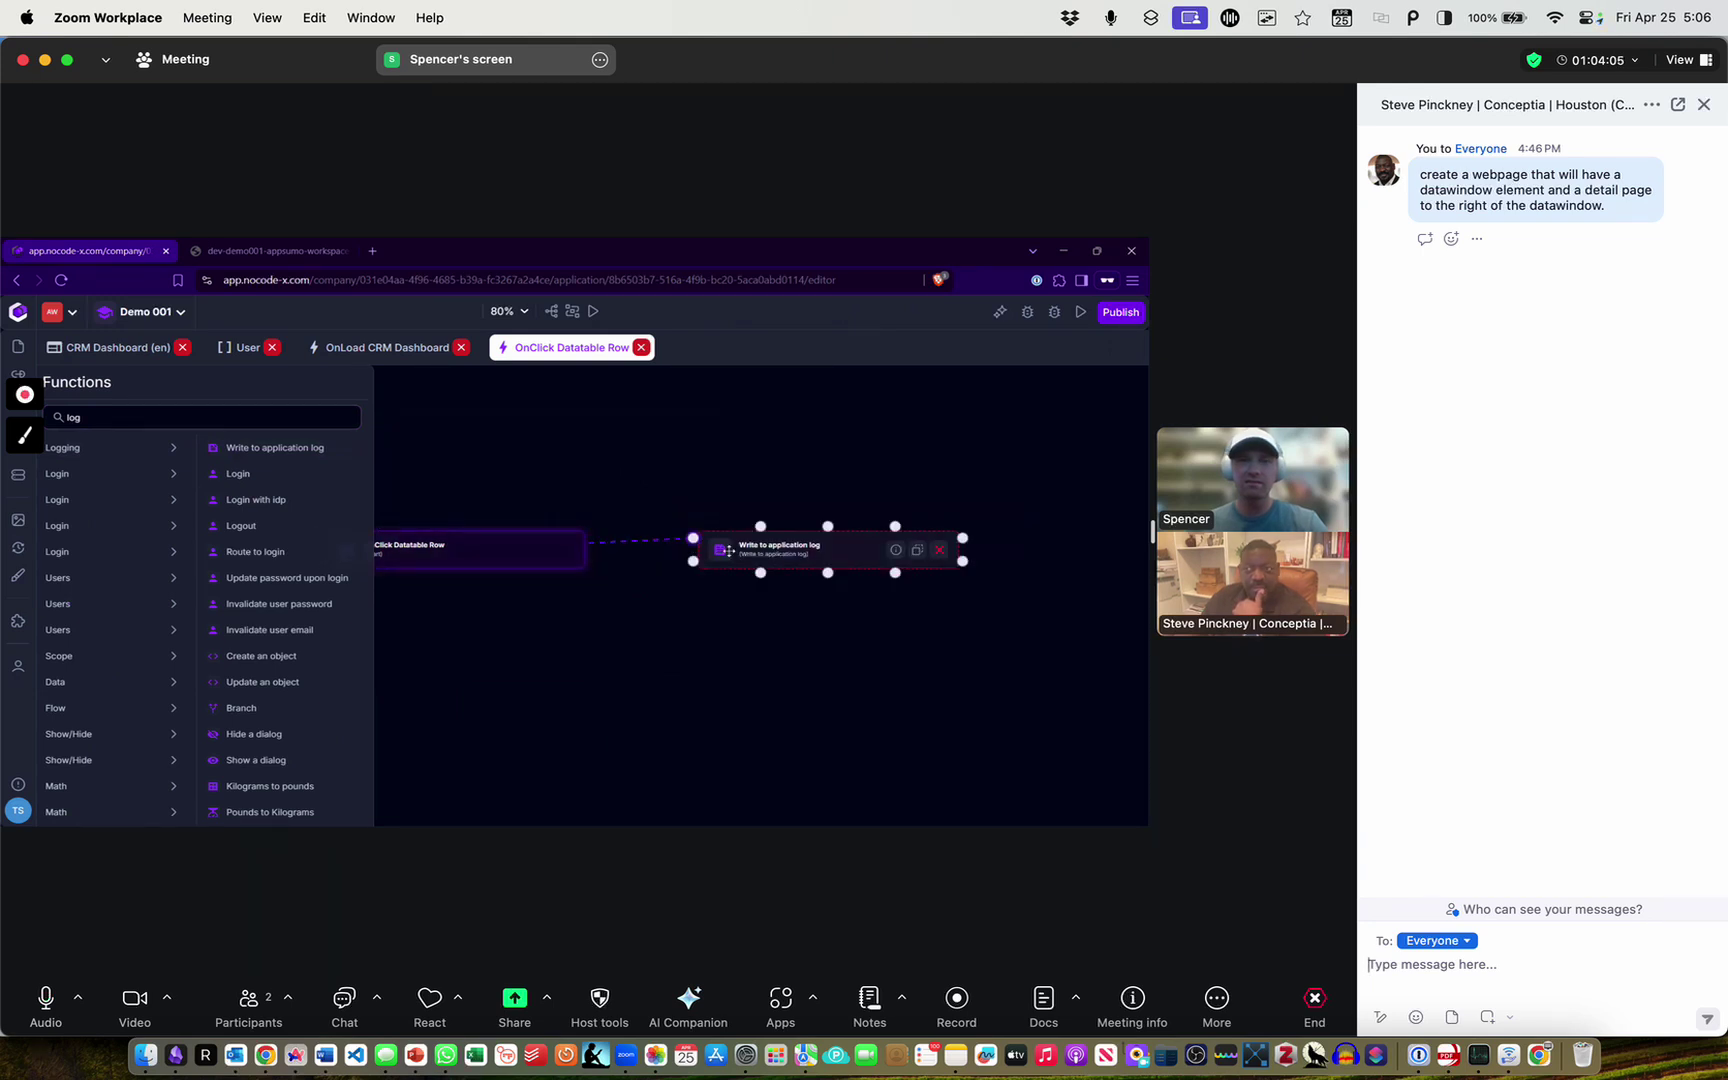
{"action": "left_click", "coordinate": [756, 567]}
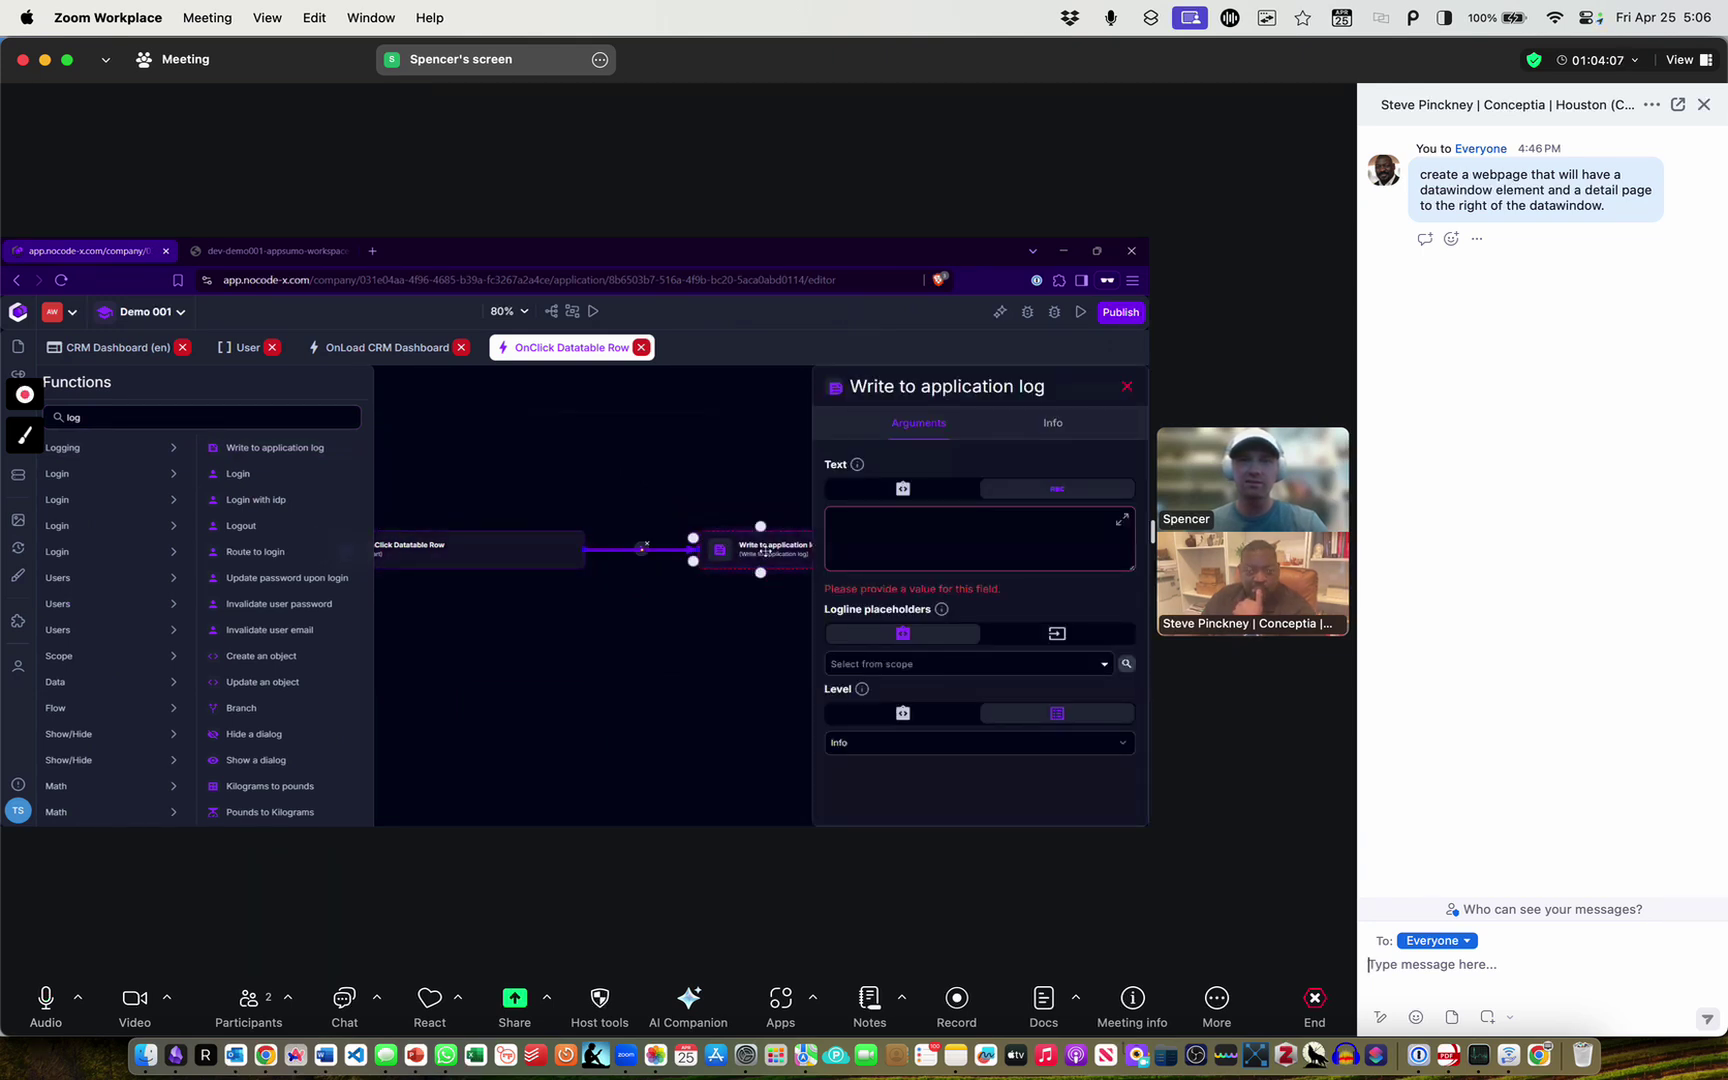
Inspect the ROW_DATA object parameter in the start block of the row-click action
{"action": "left_click", "coordinate": [495, 555]}
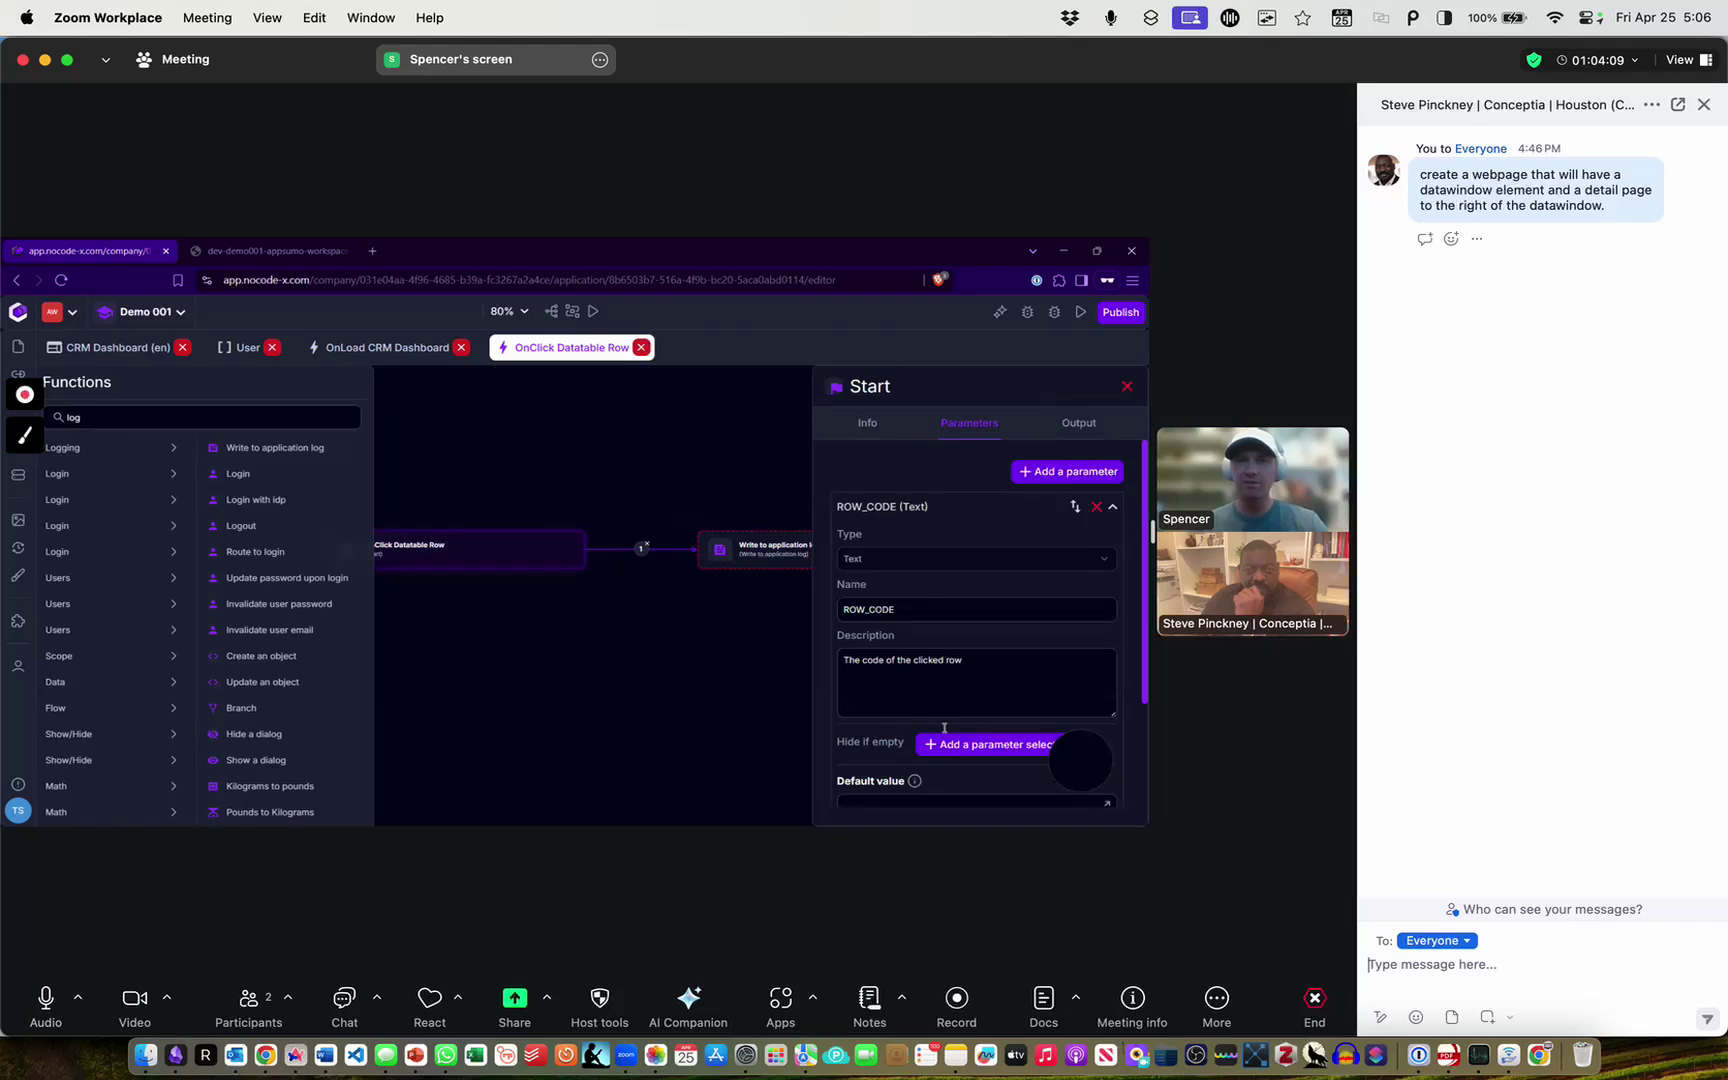
{"action": "scroll", "coordinate": [930, 715], "scroll_direction": "down", "scroll_amount": 3}
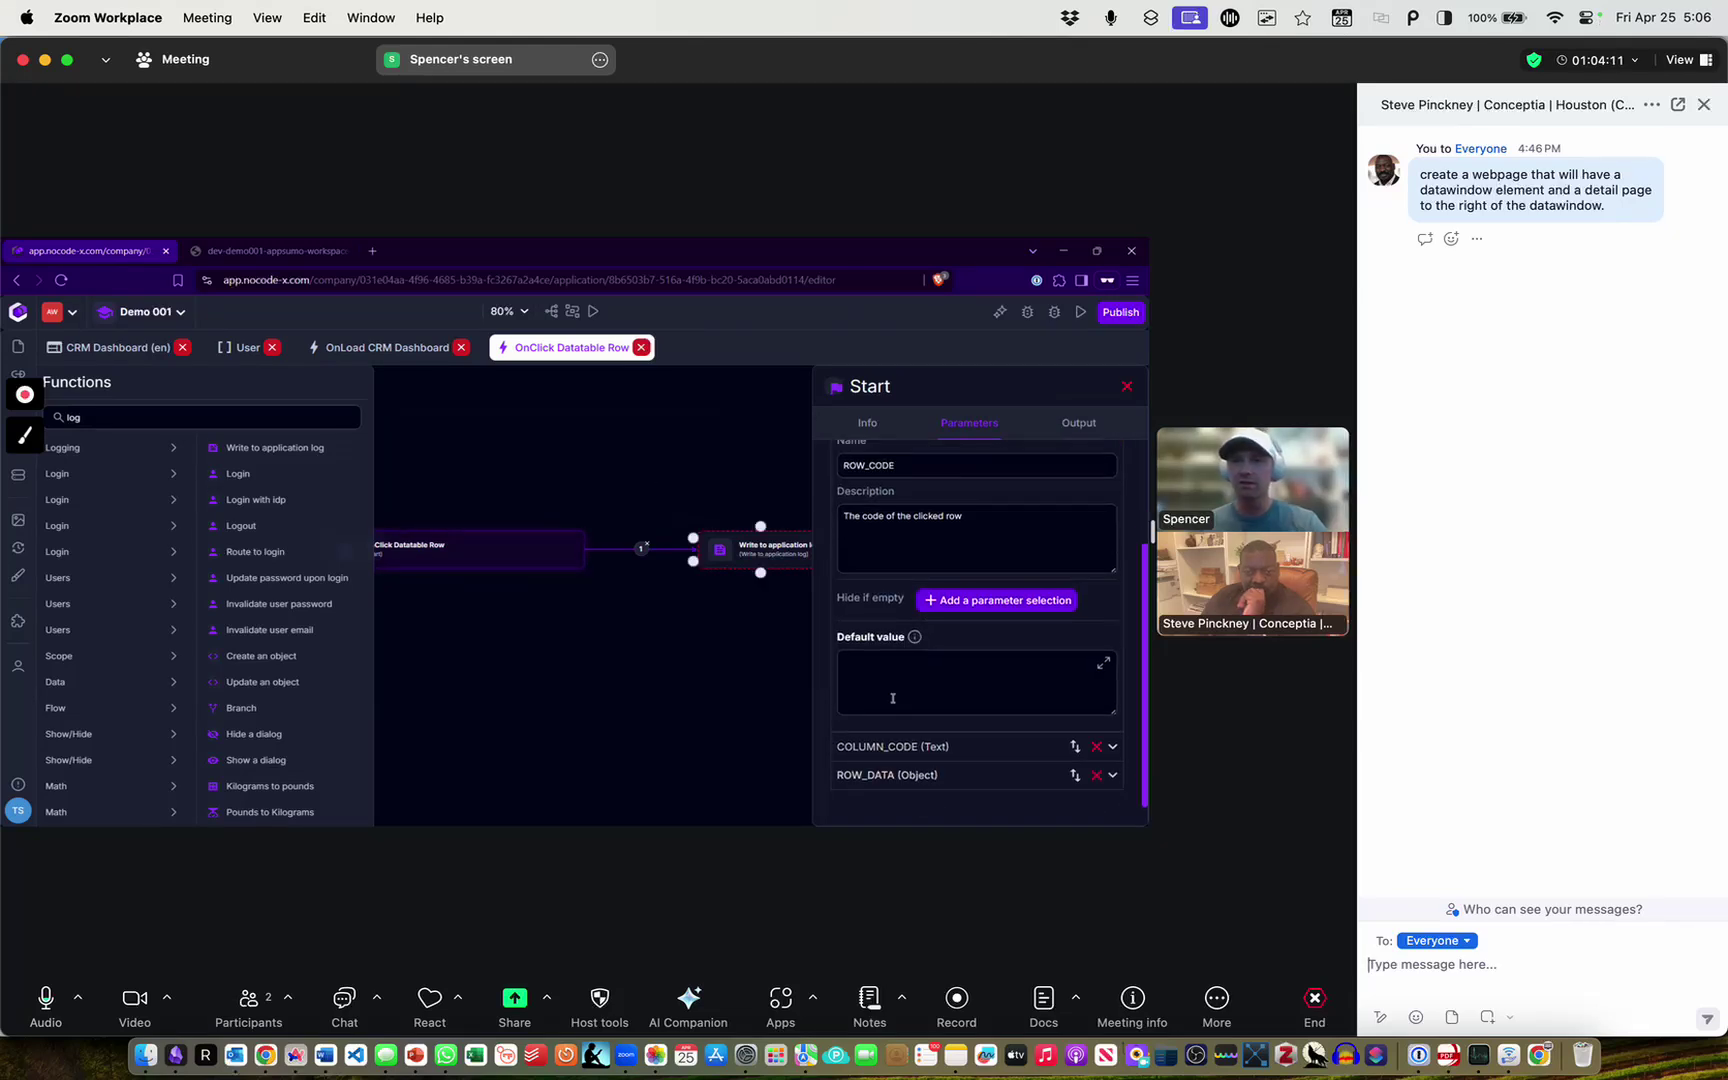
{"action": "left_click", "coordinate": [1000, 775]}
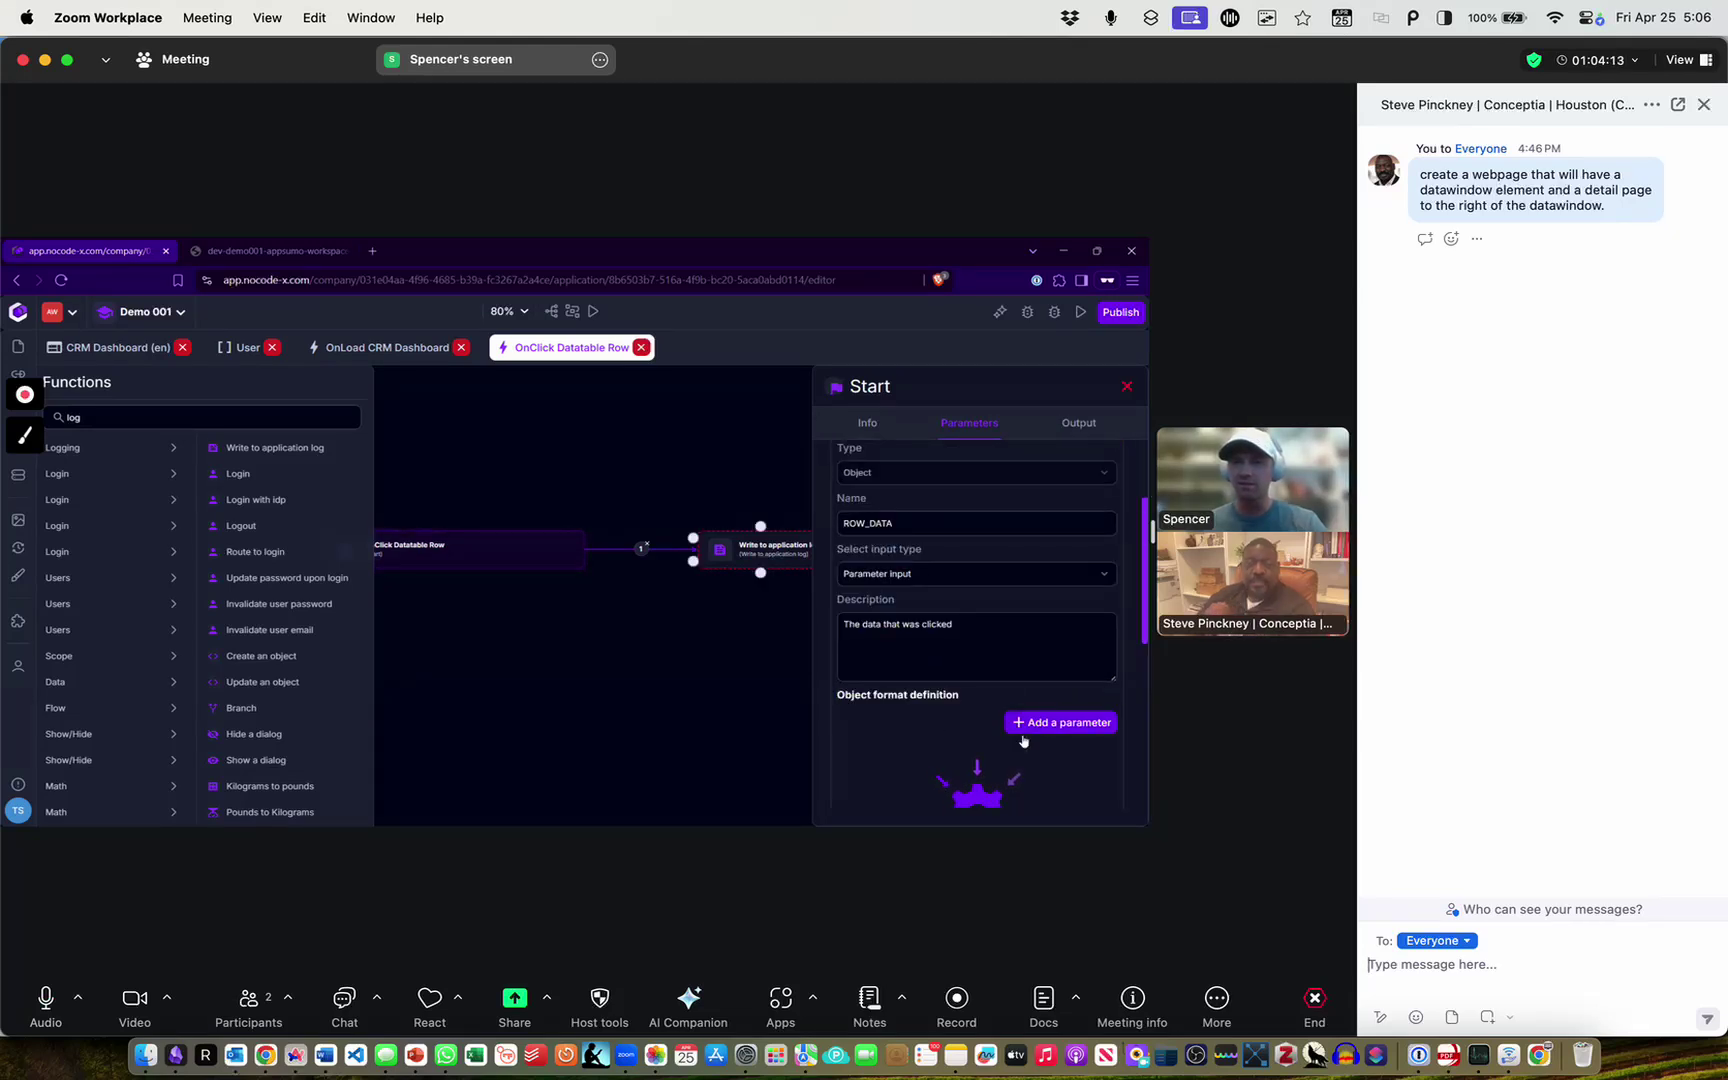
{"action": "left_click", "coordinate": [768, 565]}
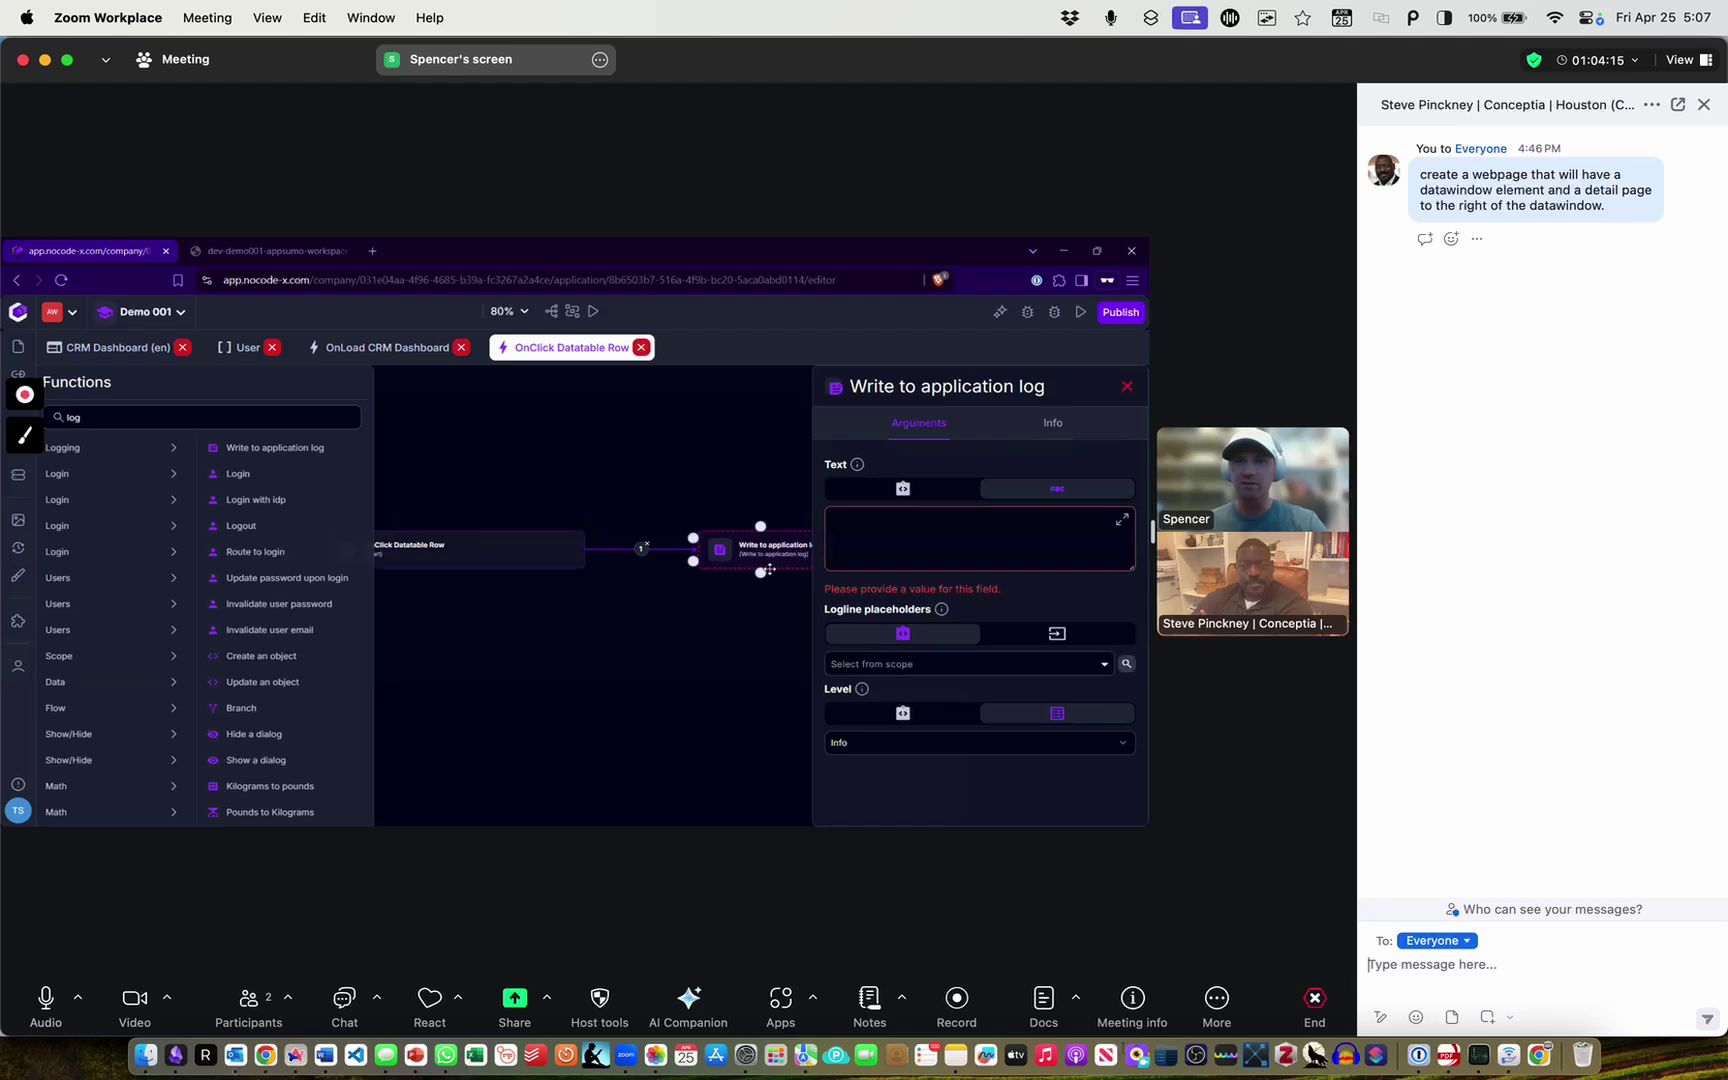
{"action": "left_click", "coordinate": [787, 506]}
{"action": "left_click_drag", "start_coordinate": [789, 507], "coordinate": [734, 495]}
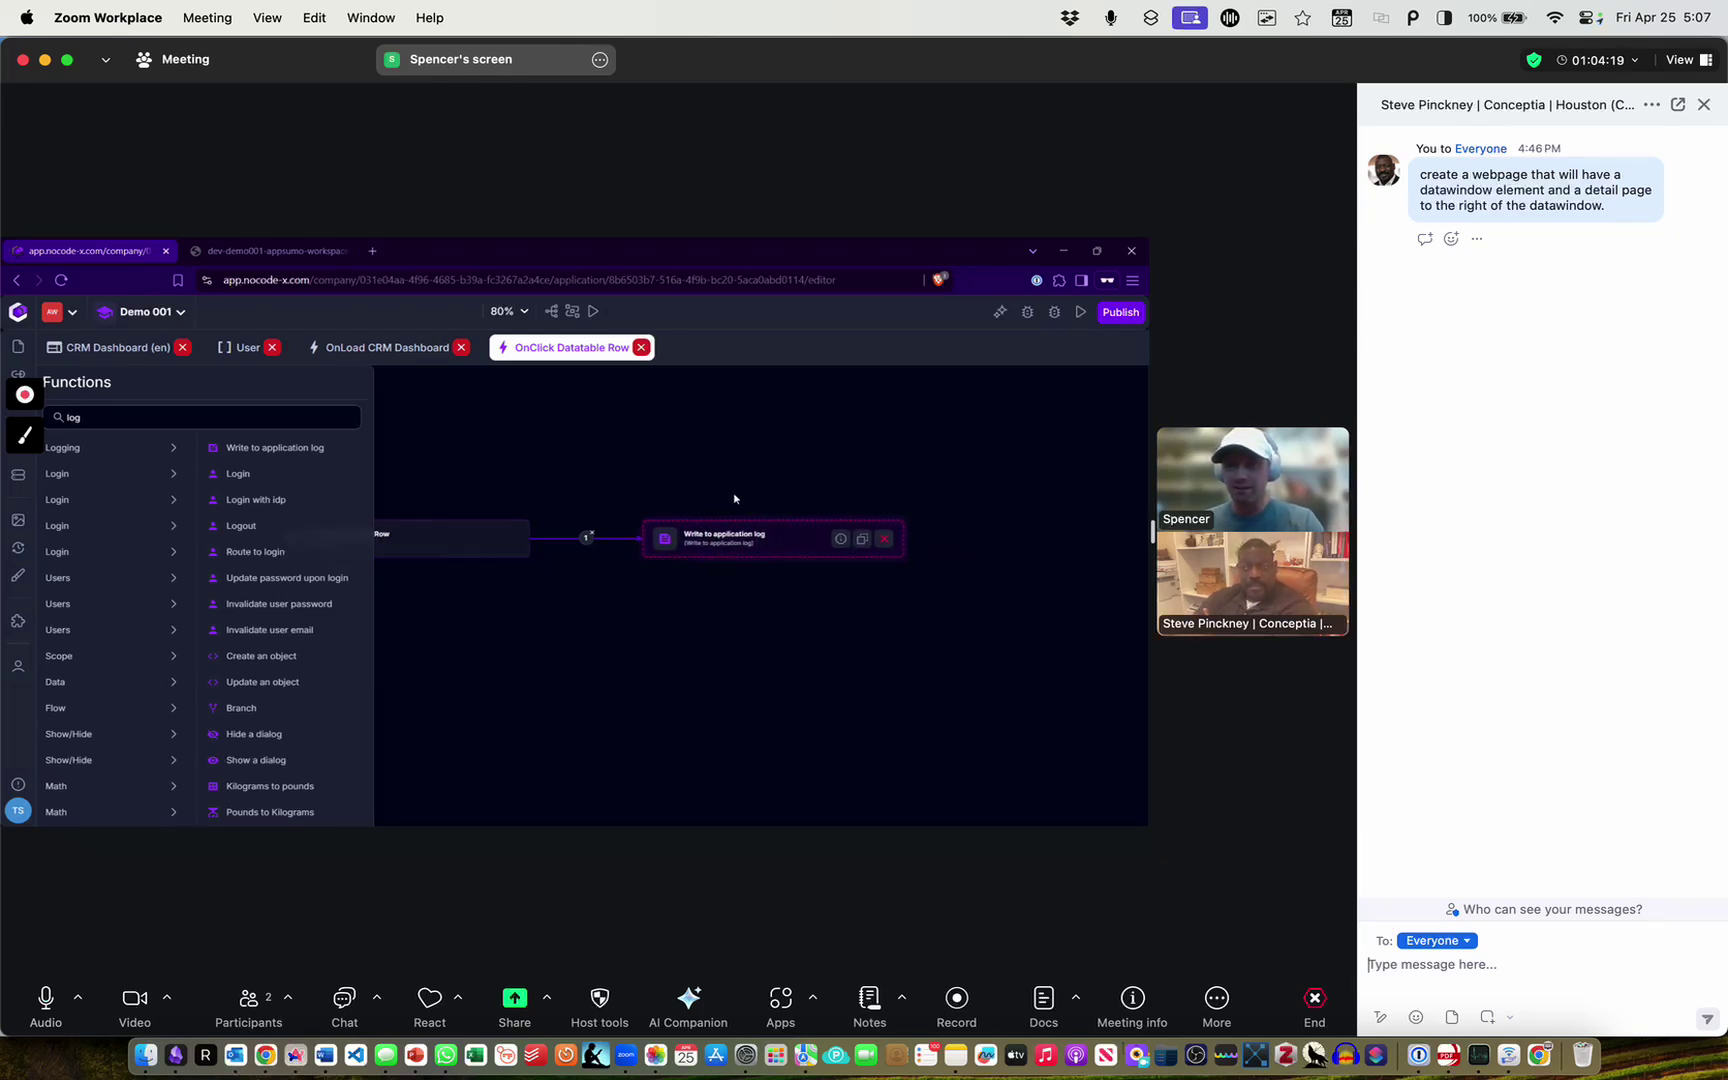
Set the log function's Text argument to the ROW_DATA object from the scope
{"action": "left_click", "coordinate": [715, 547]}
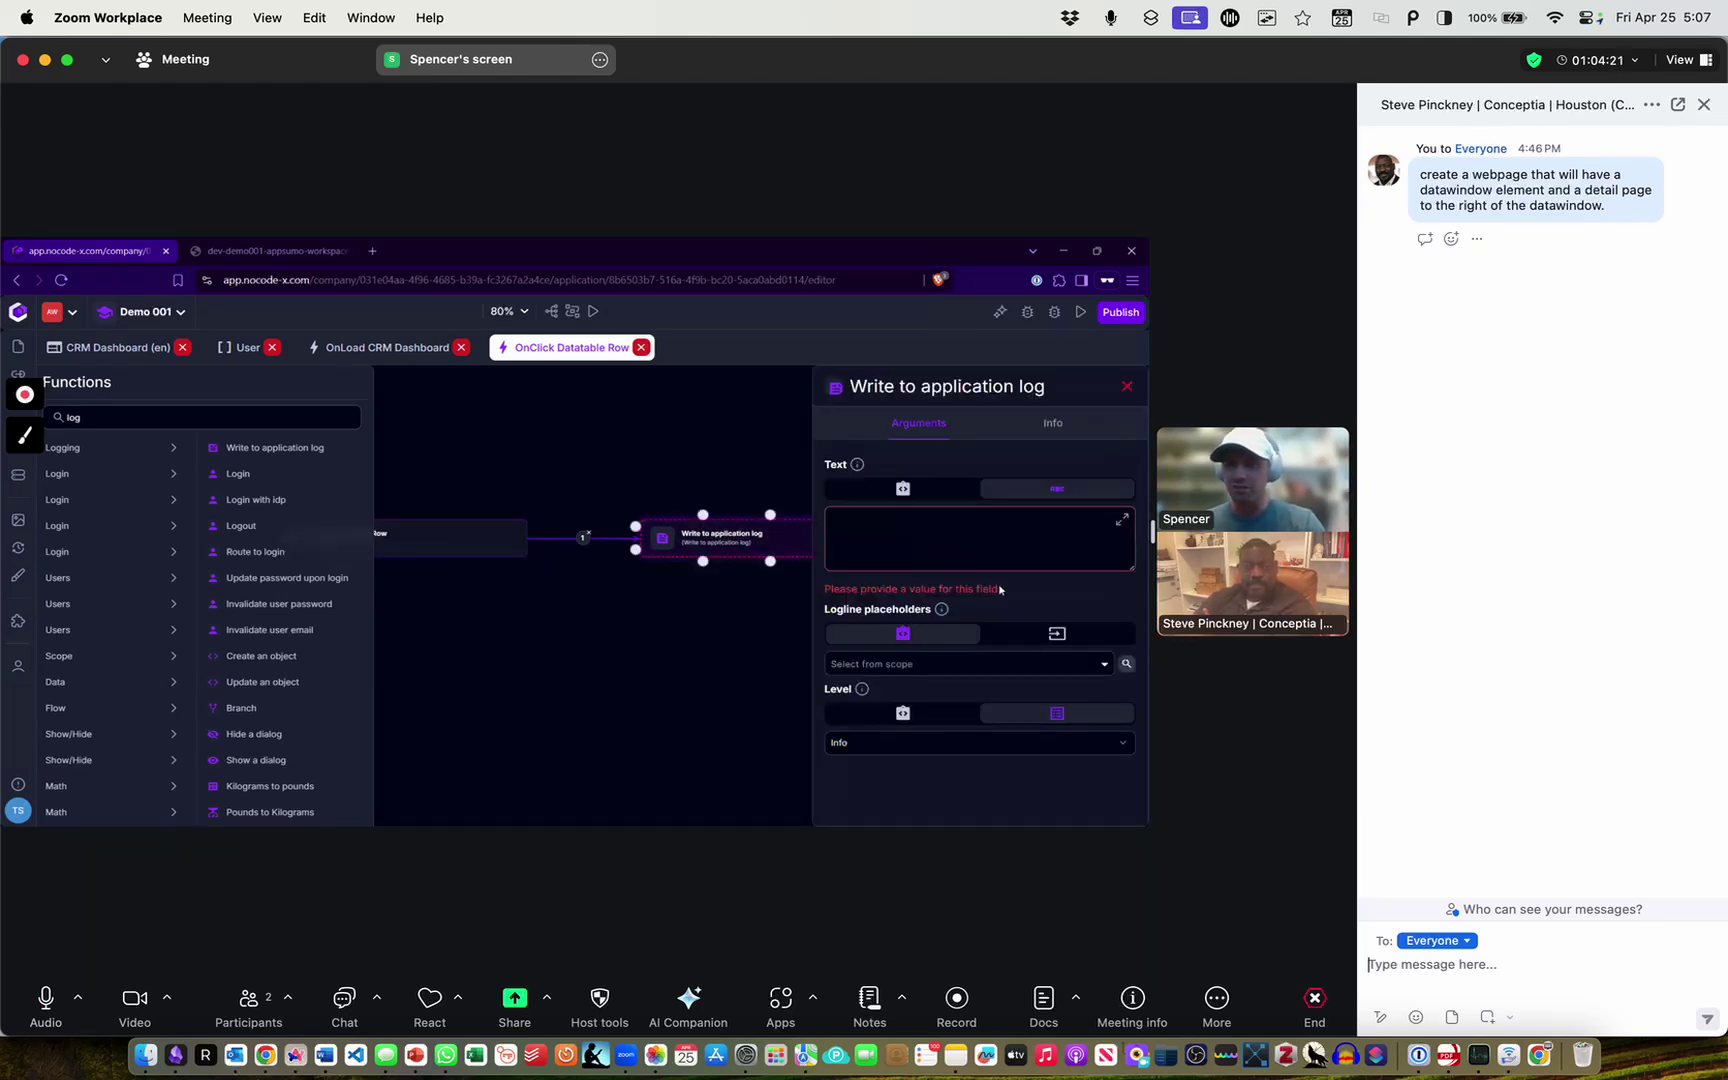
{"action": "left_click", "coordinate": [912, 486]}
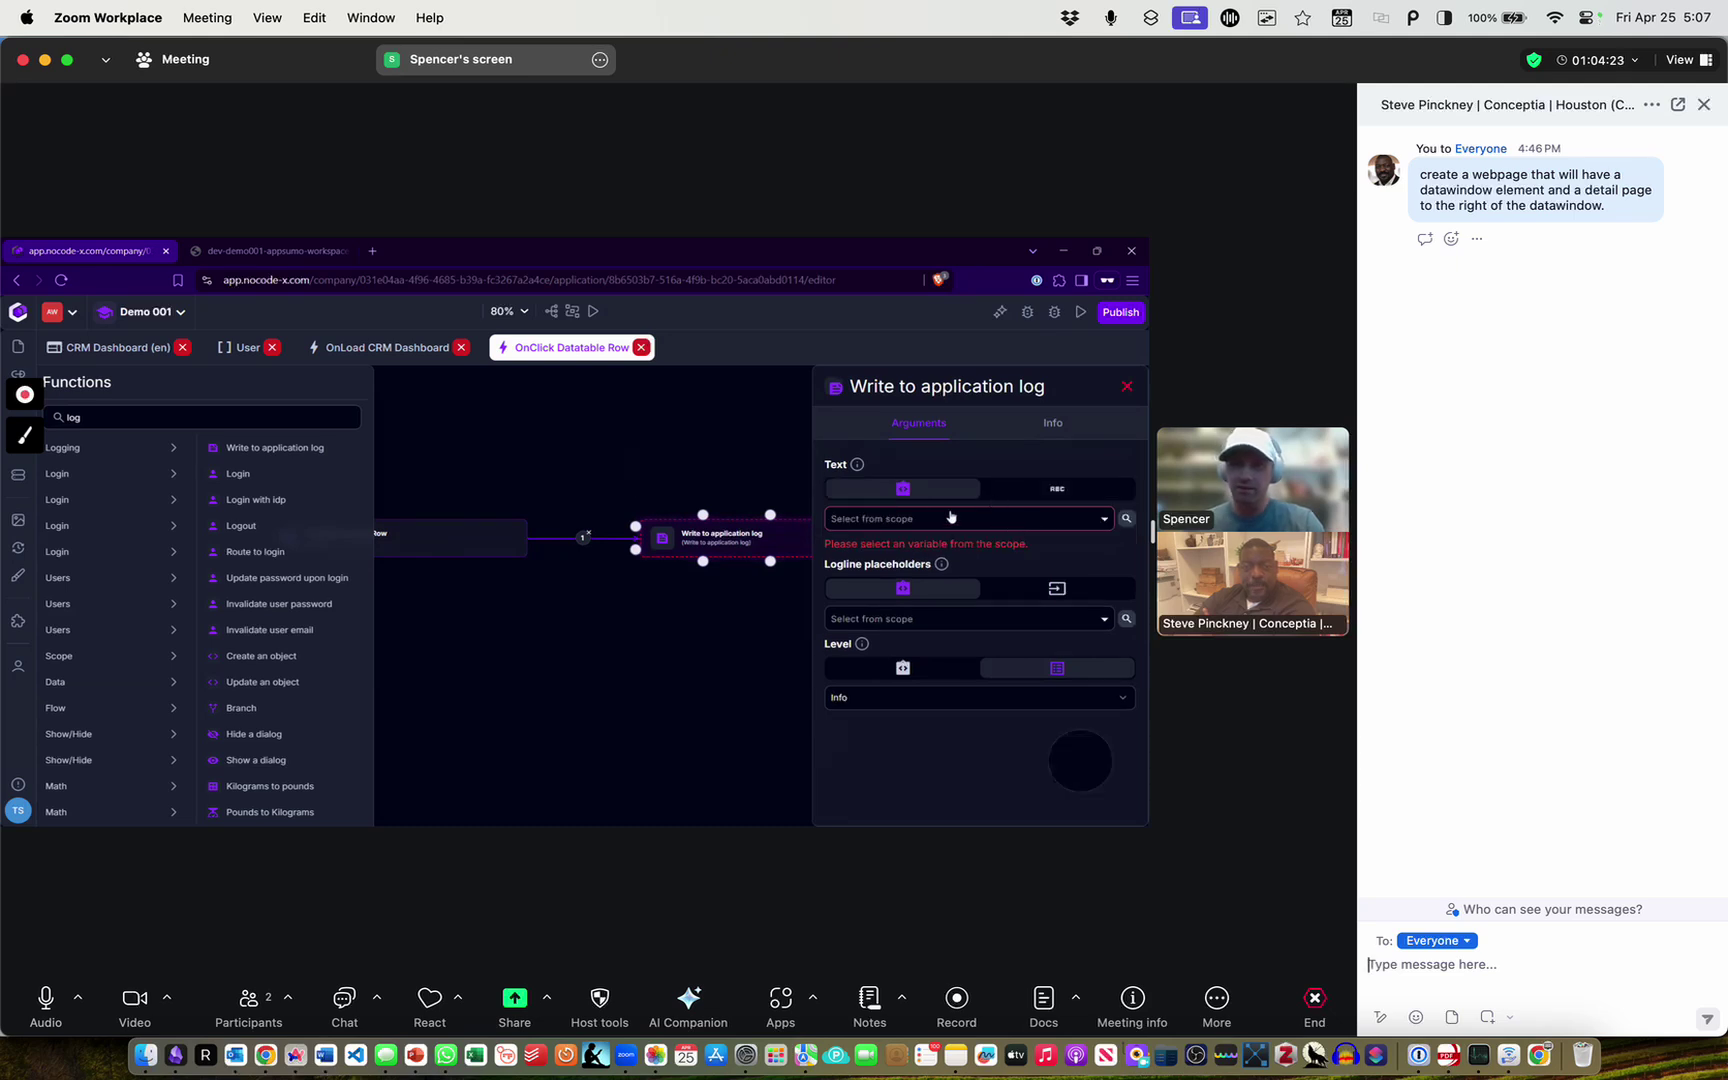
{"action": "left_click", "coordinate": [960, 520]}
{"action": "scroll", "coordinate": [1000, 620], "scroll_direction": "down", "scroll_amount": 2}
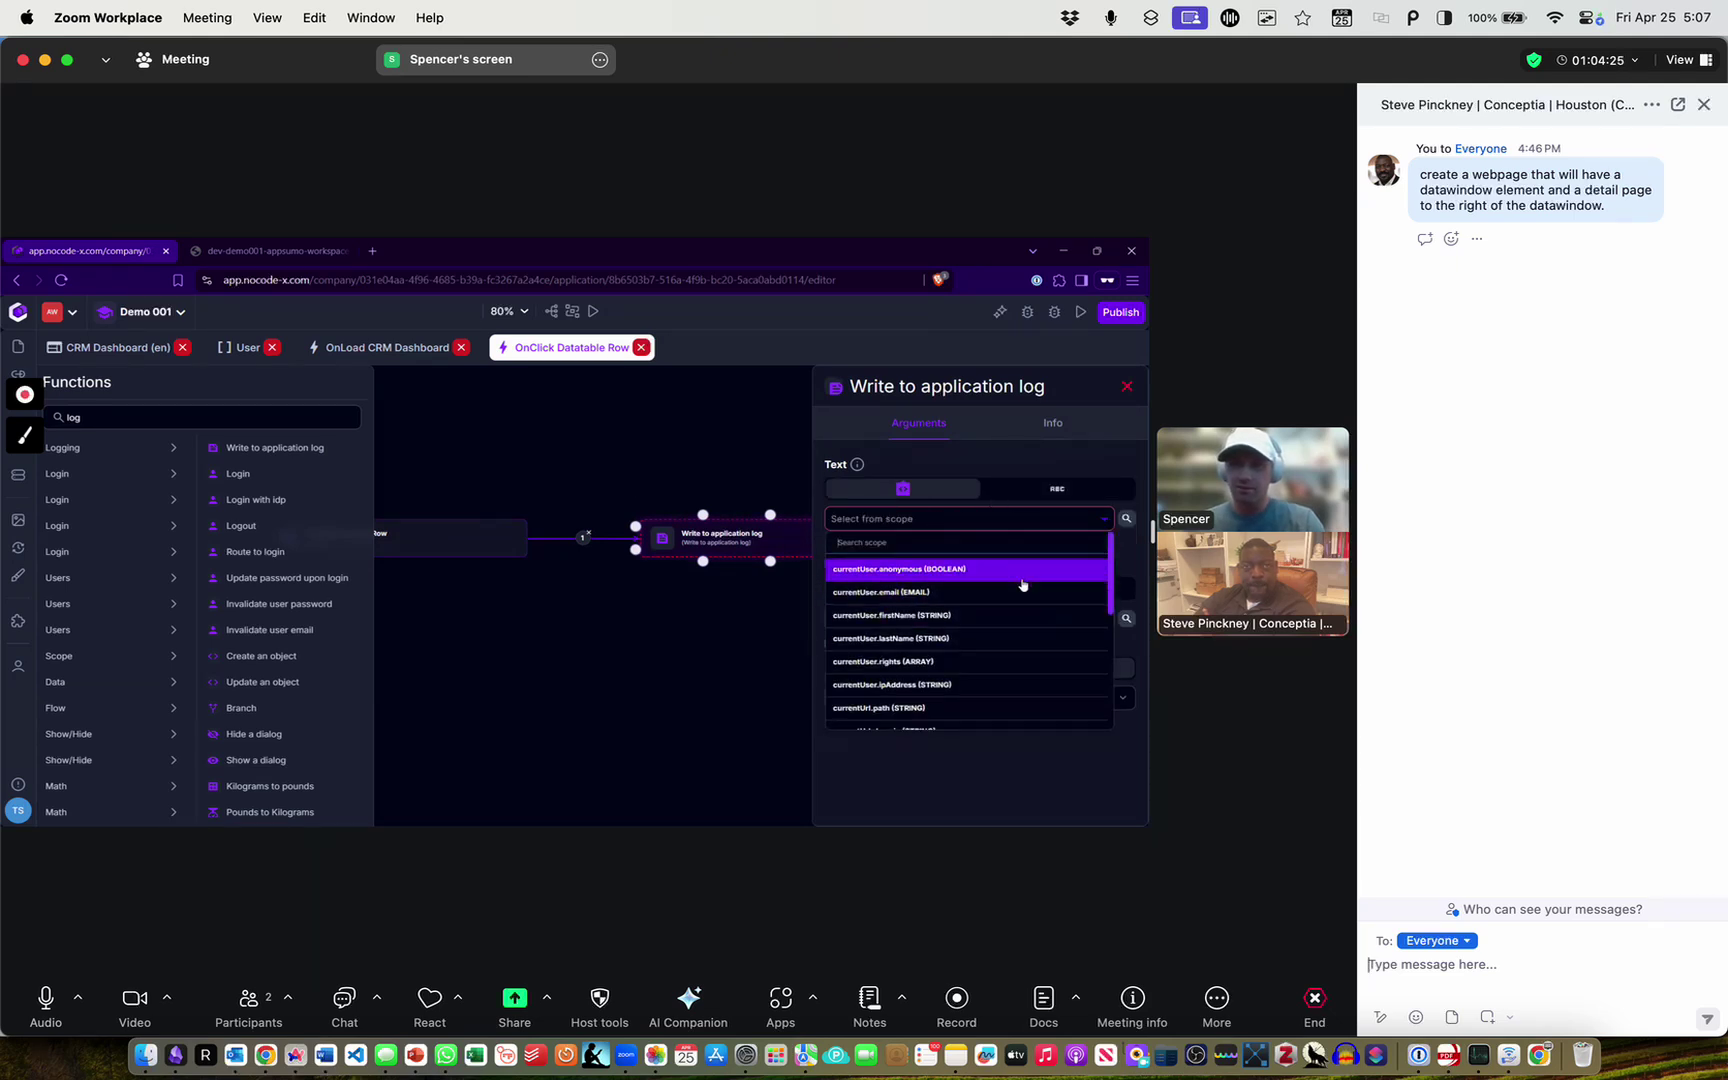
{"action": "scroll", "coordinate": [1000, 640], "scroll_direction": "down", "scroll_amount": 1}
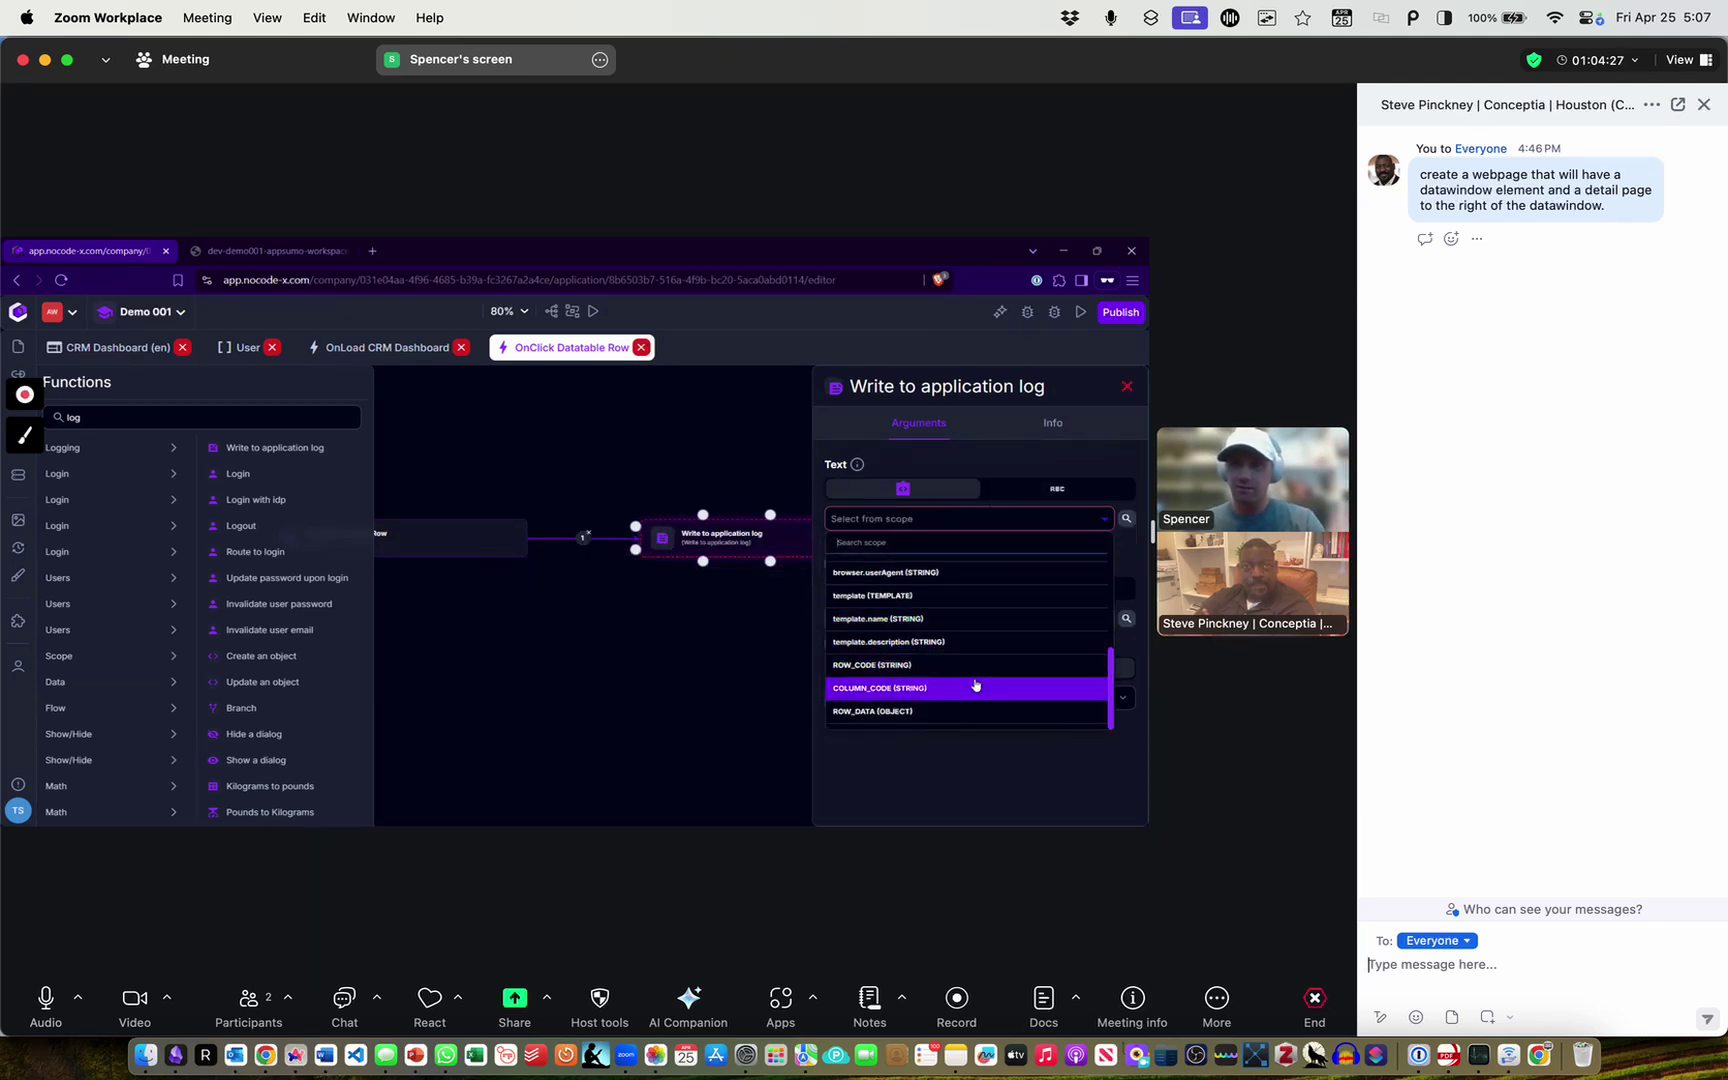
{"action": "left_click", "coordinate": [897, 712]}
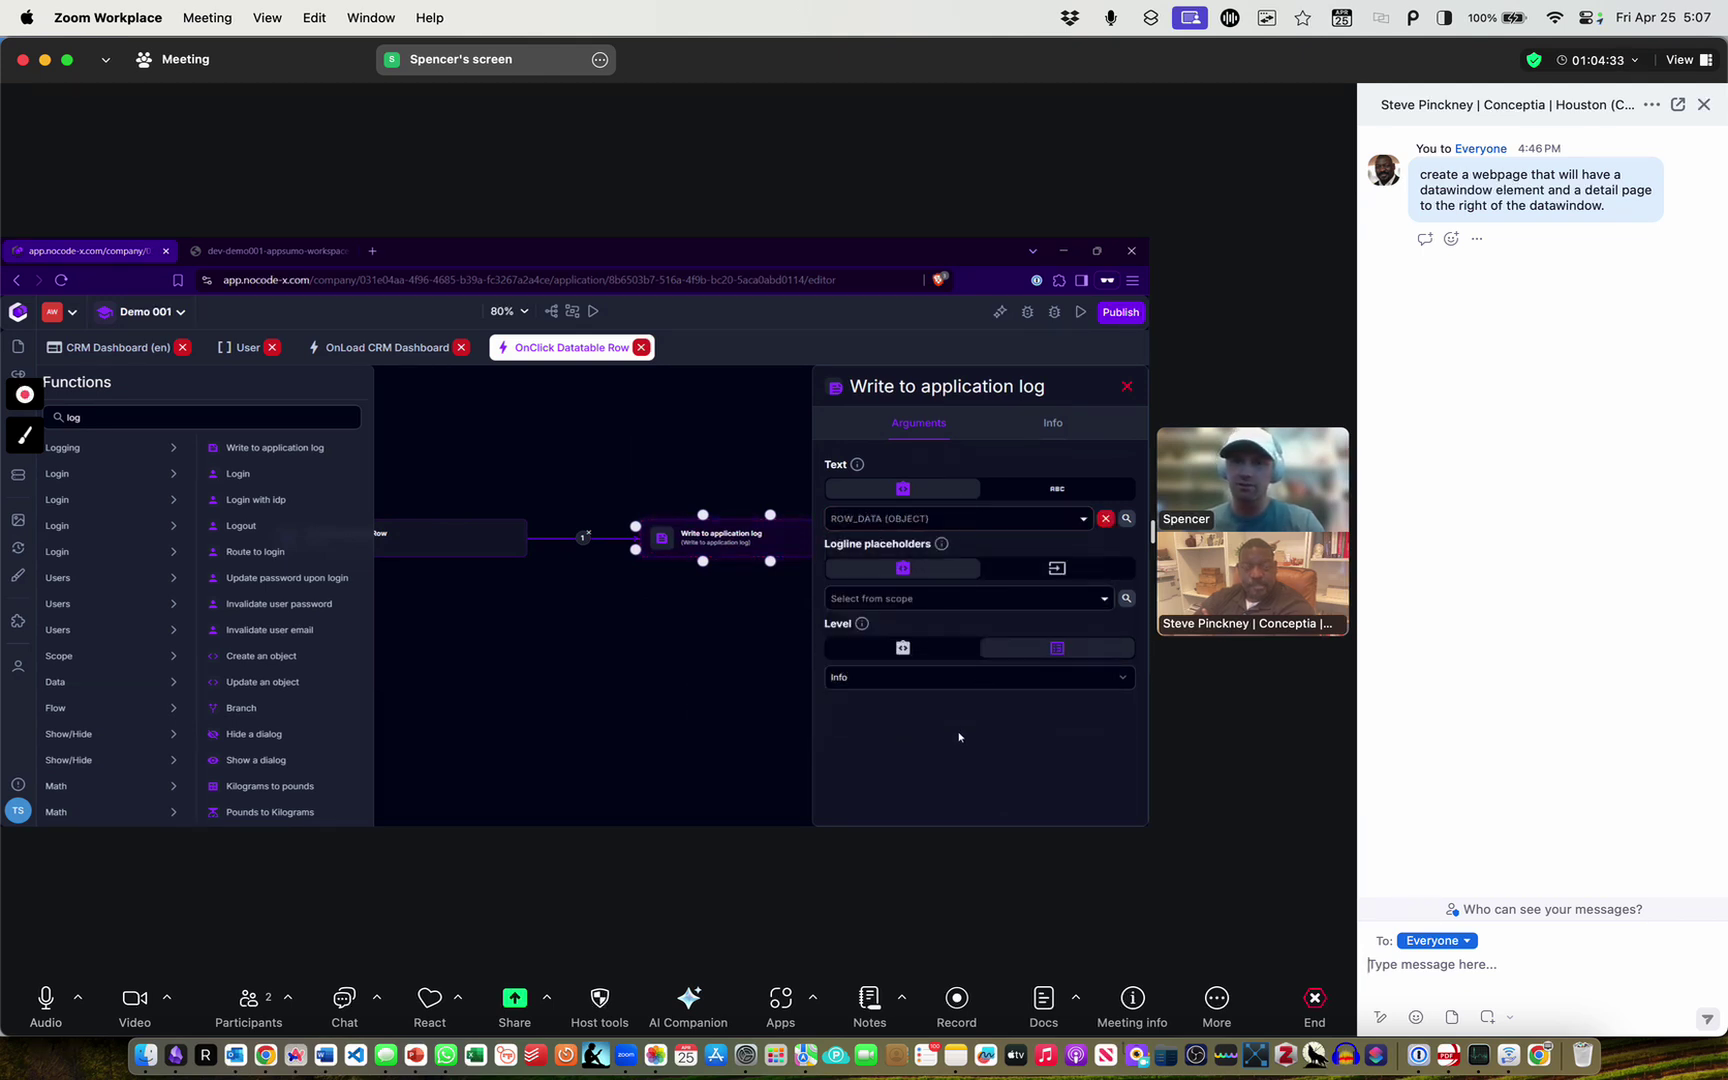
{"action": "left_click", "coordinate": [1081, 761]}
{"action": "left_click", "coordinate": [628, 396]}
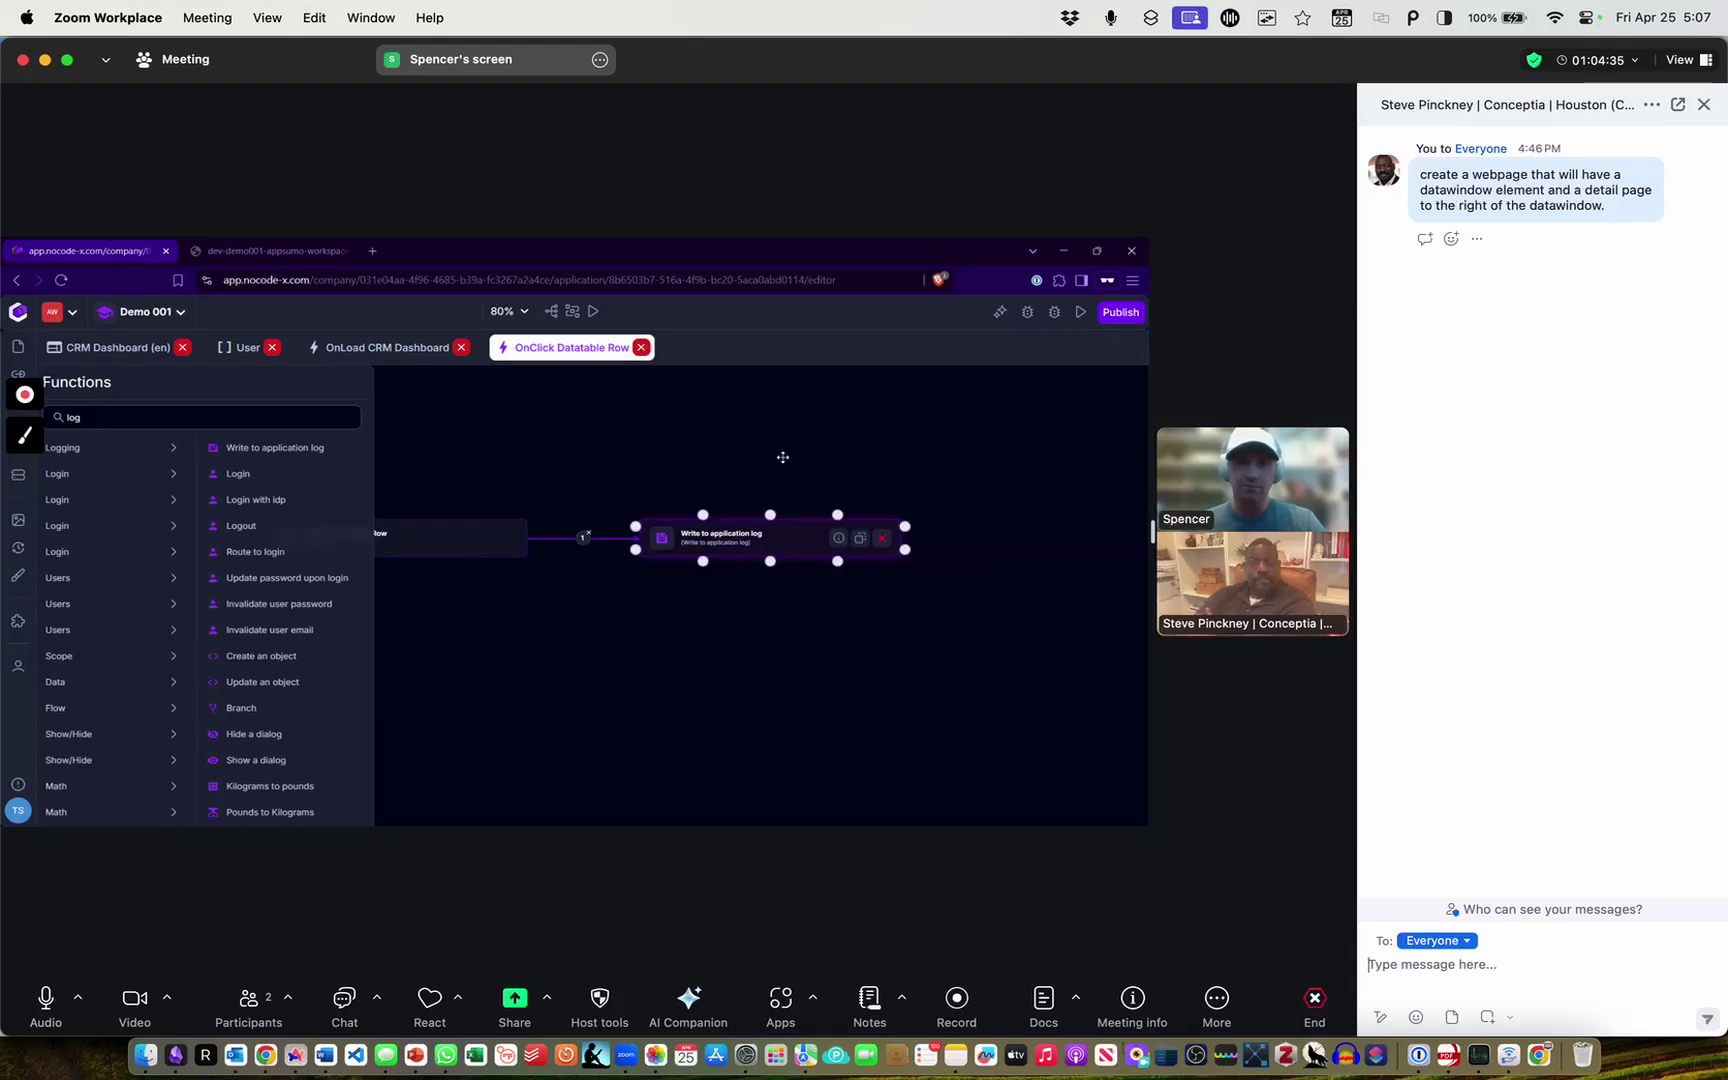
{"action": "mouse_move", "coordinate": [772, 530]}
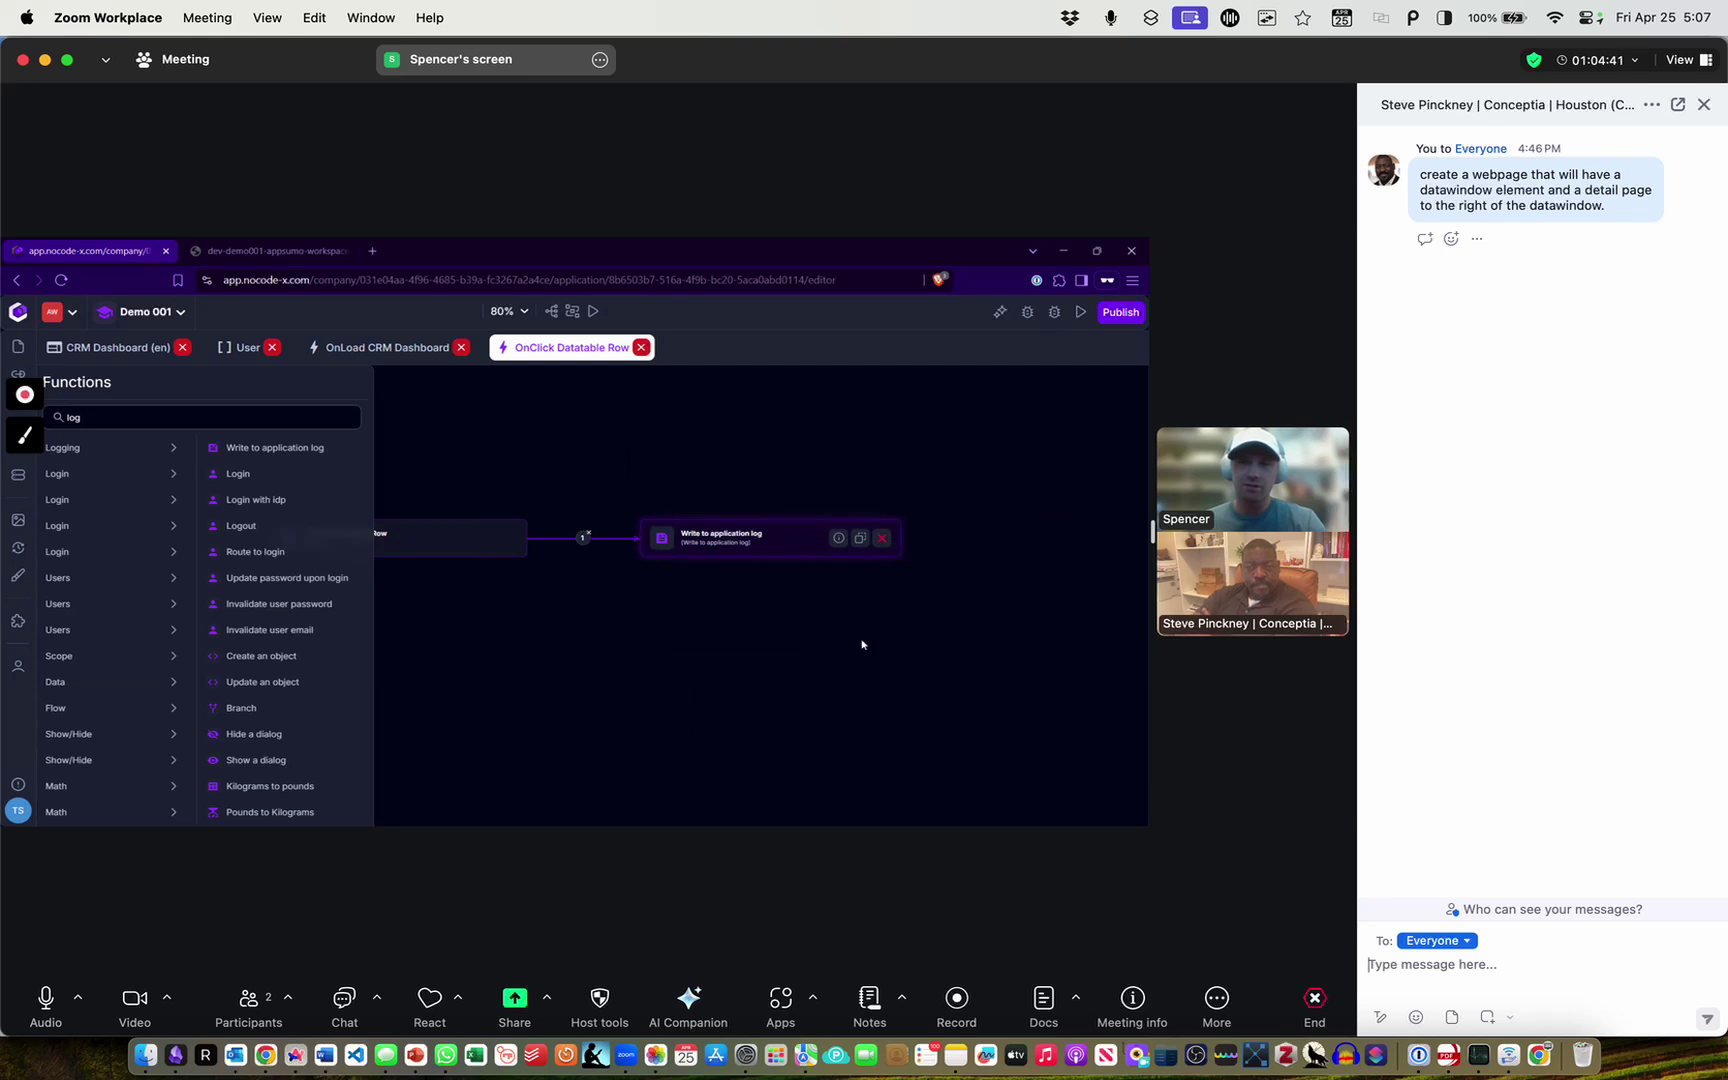
{"action": "left_click_drag", "start_coordinate": [862, 645], "coordinate": [858, 639]}
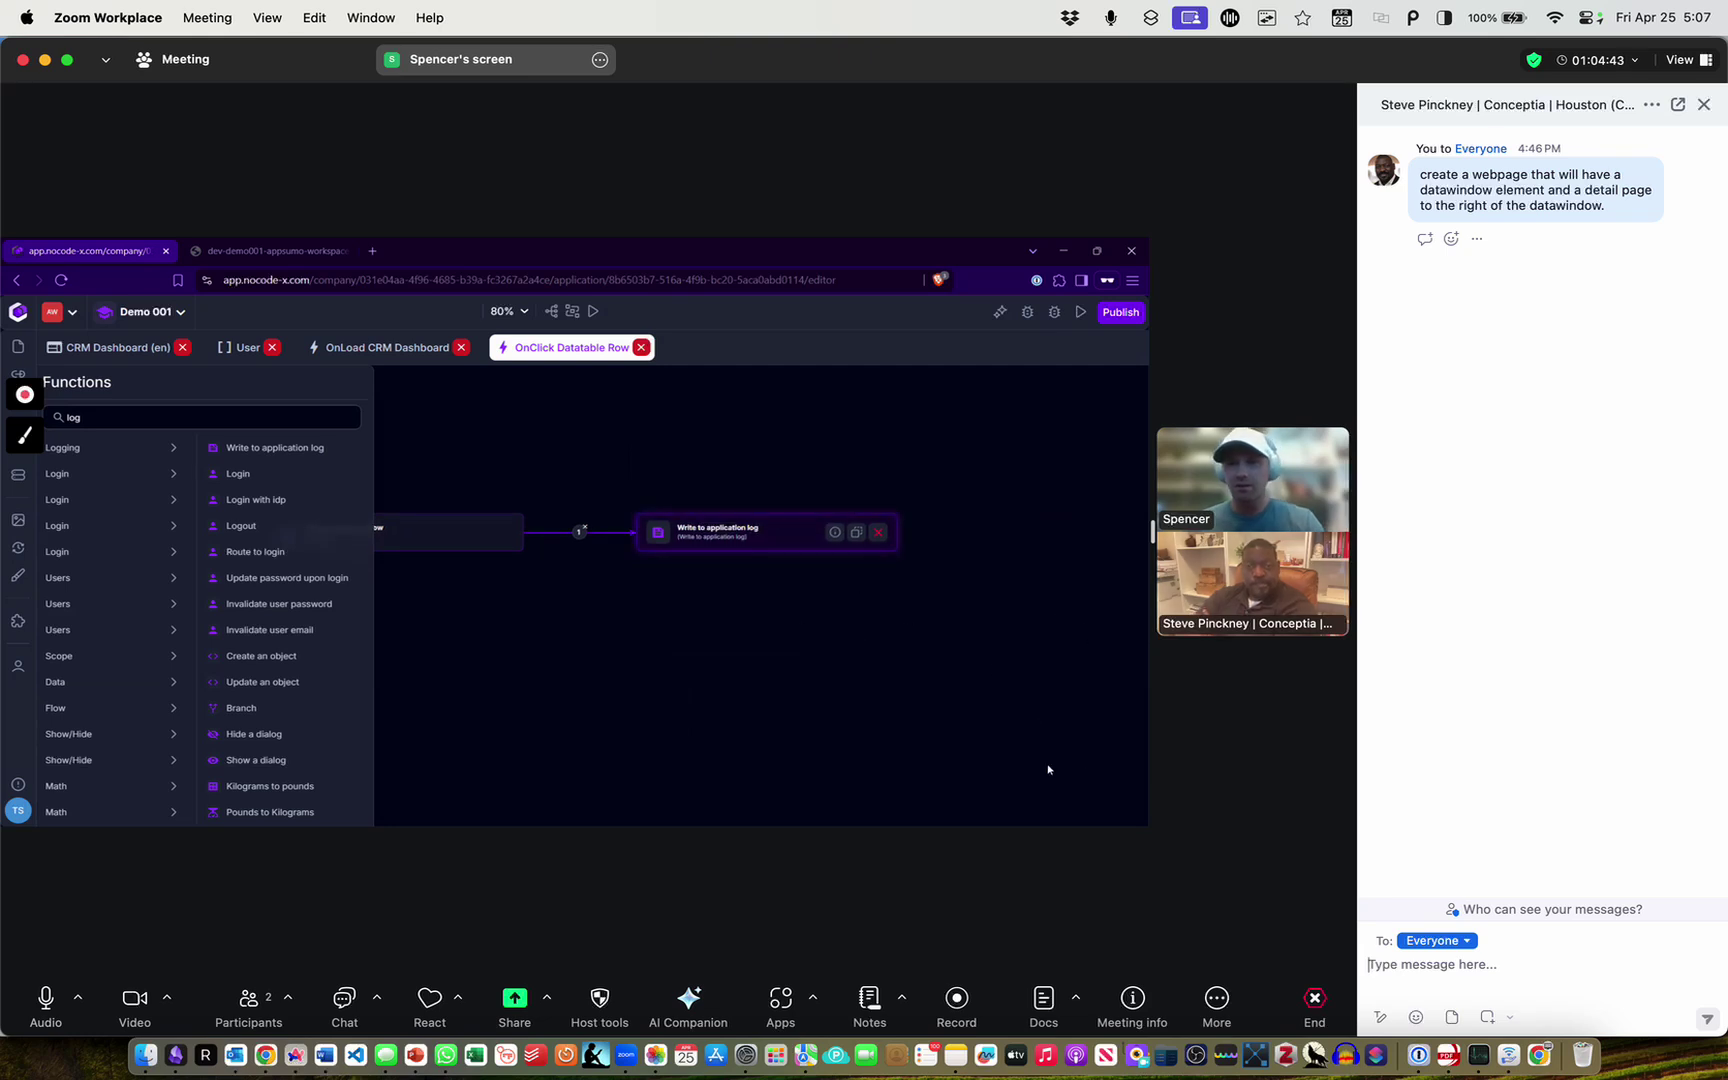
Switch to the dashboard web page, reload it and test the row-click action on the first Items Overview row
{"action": "left_click", "coordinate": [240, 243]}
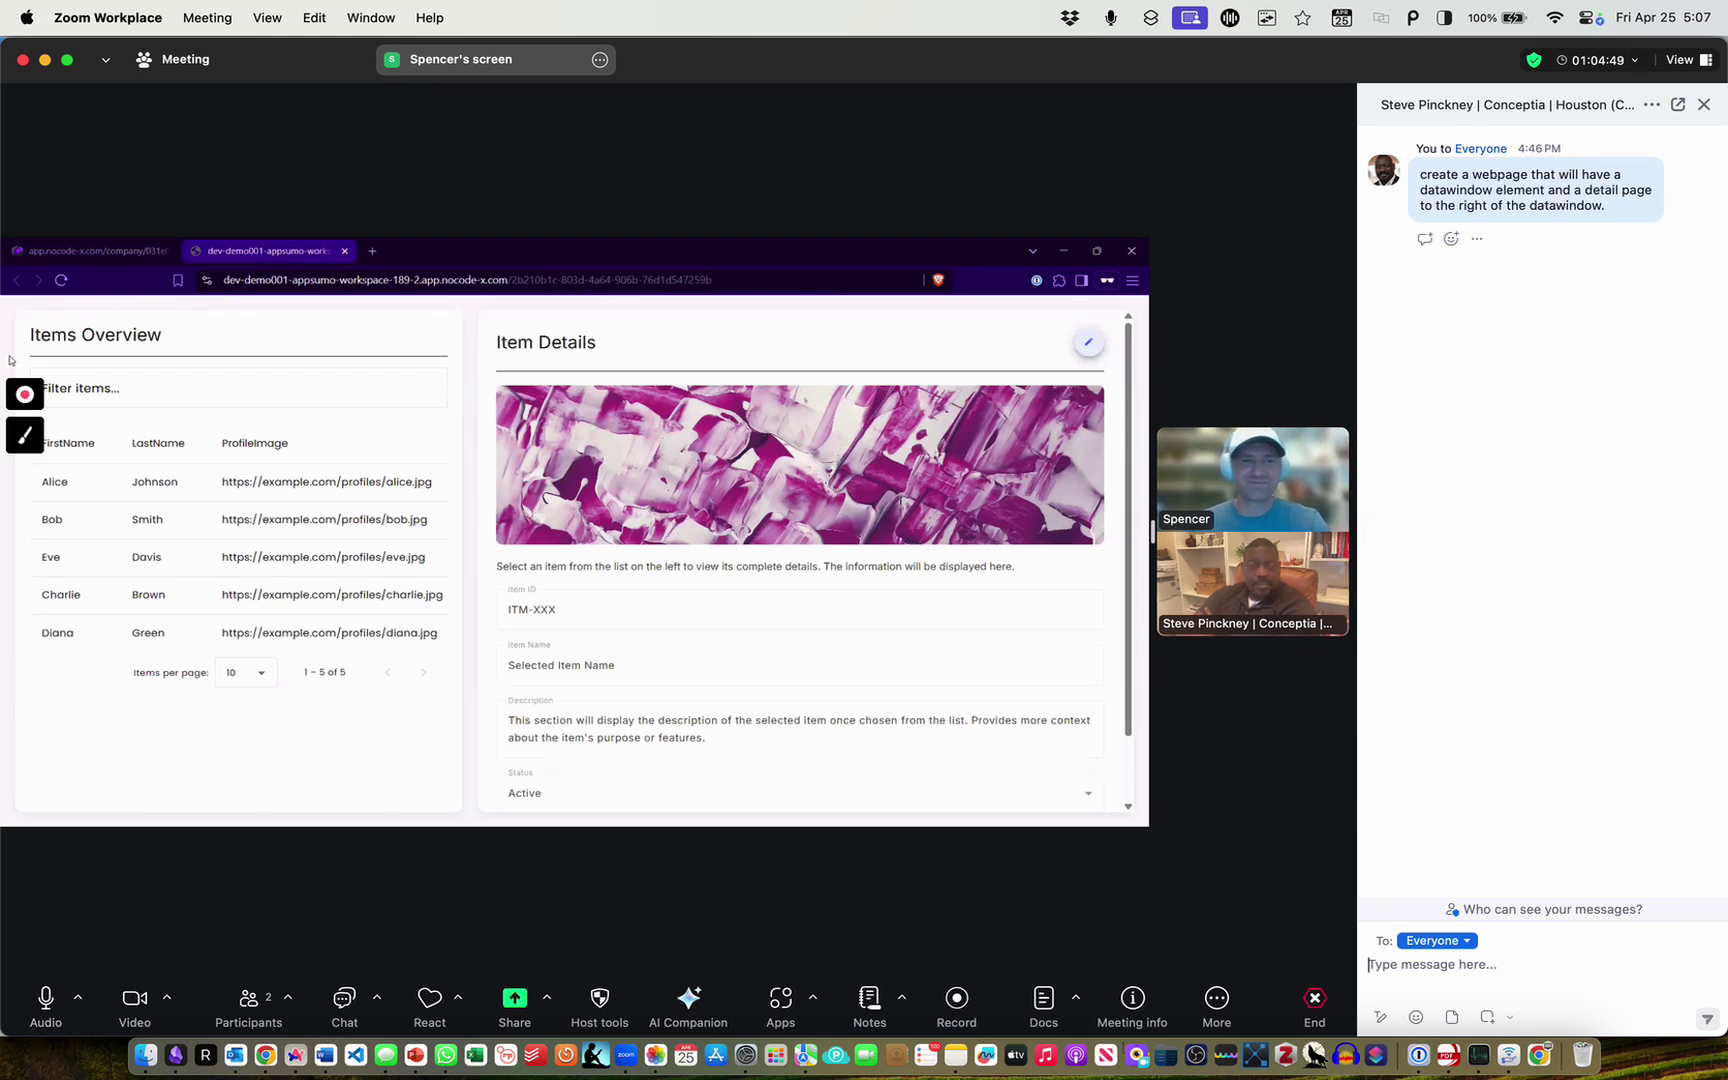
{"action": "key", "text": "F5"}
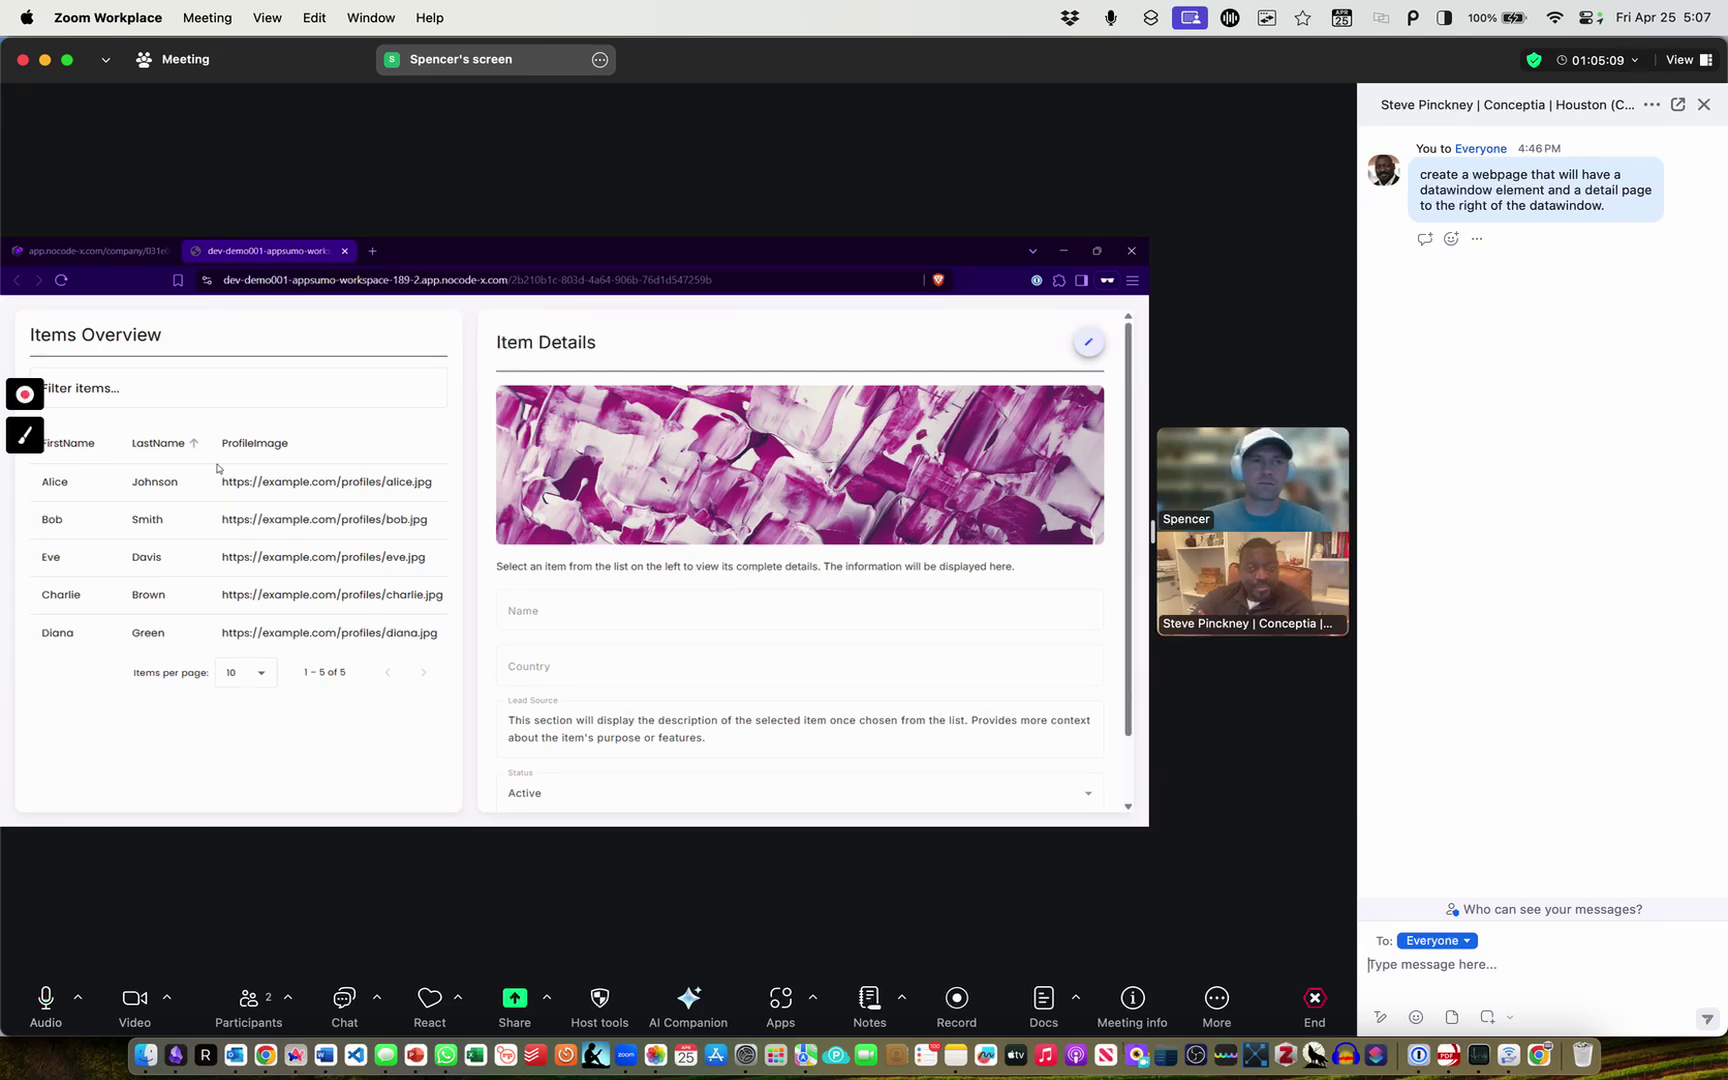
{"action": "left_click", "coordinate": [112, 492]}
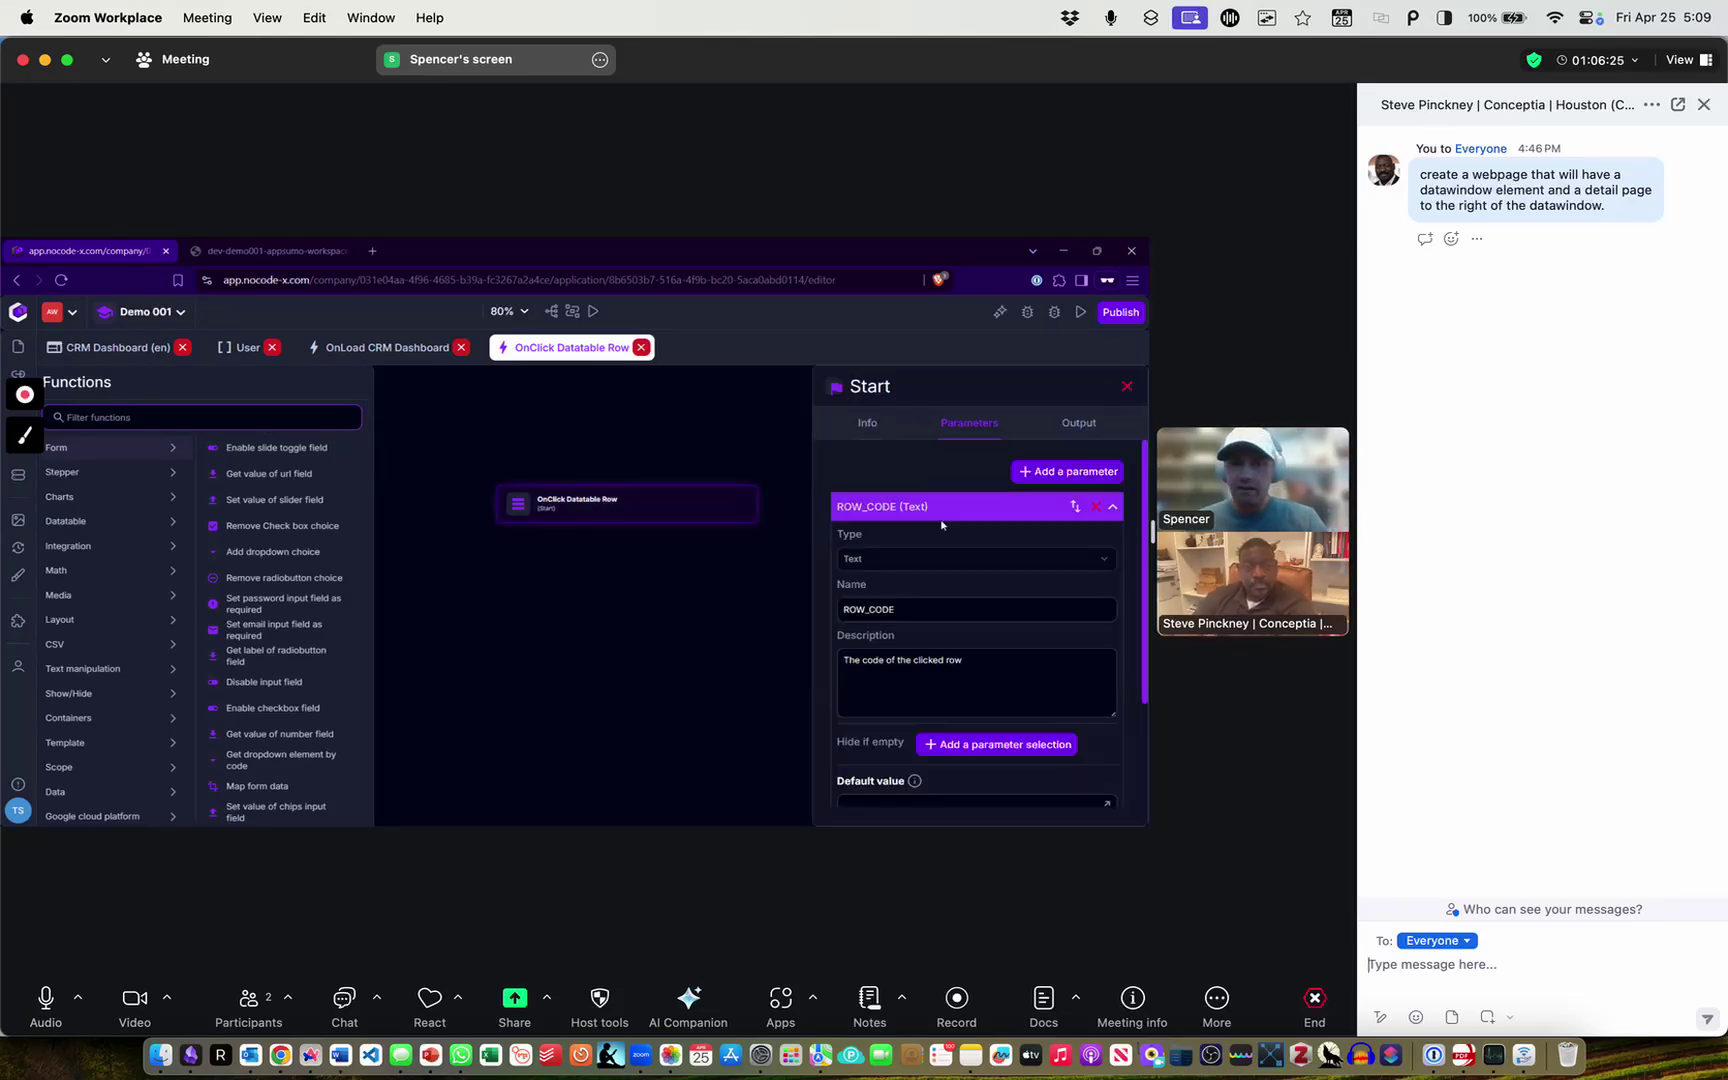
Add a Text parameter named firstName to the object format definition of the ROW_DATA start parameter
{"action": "left_click", "coordinate": [943, 572]}
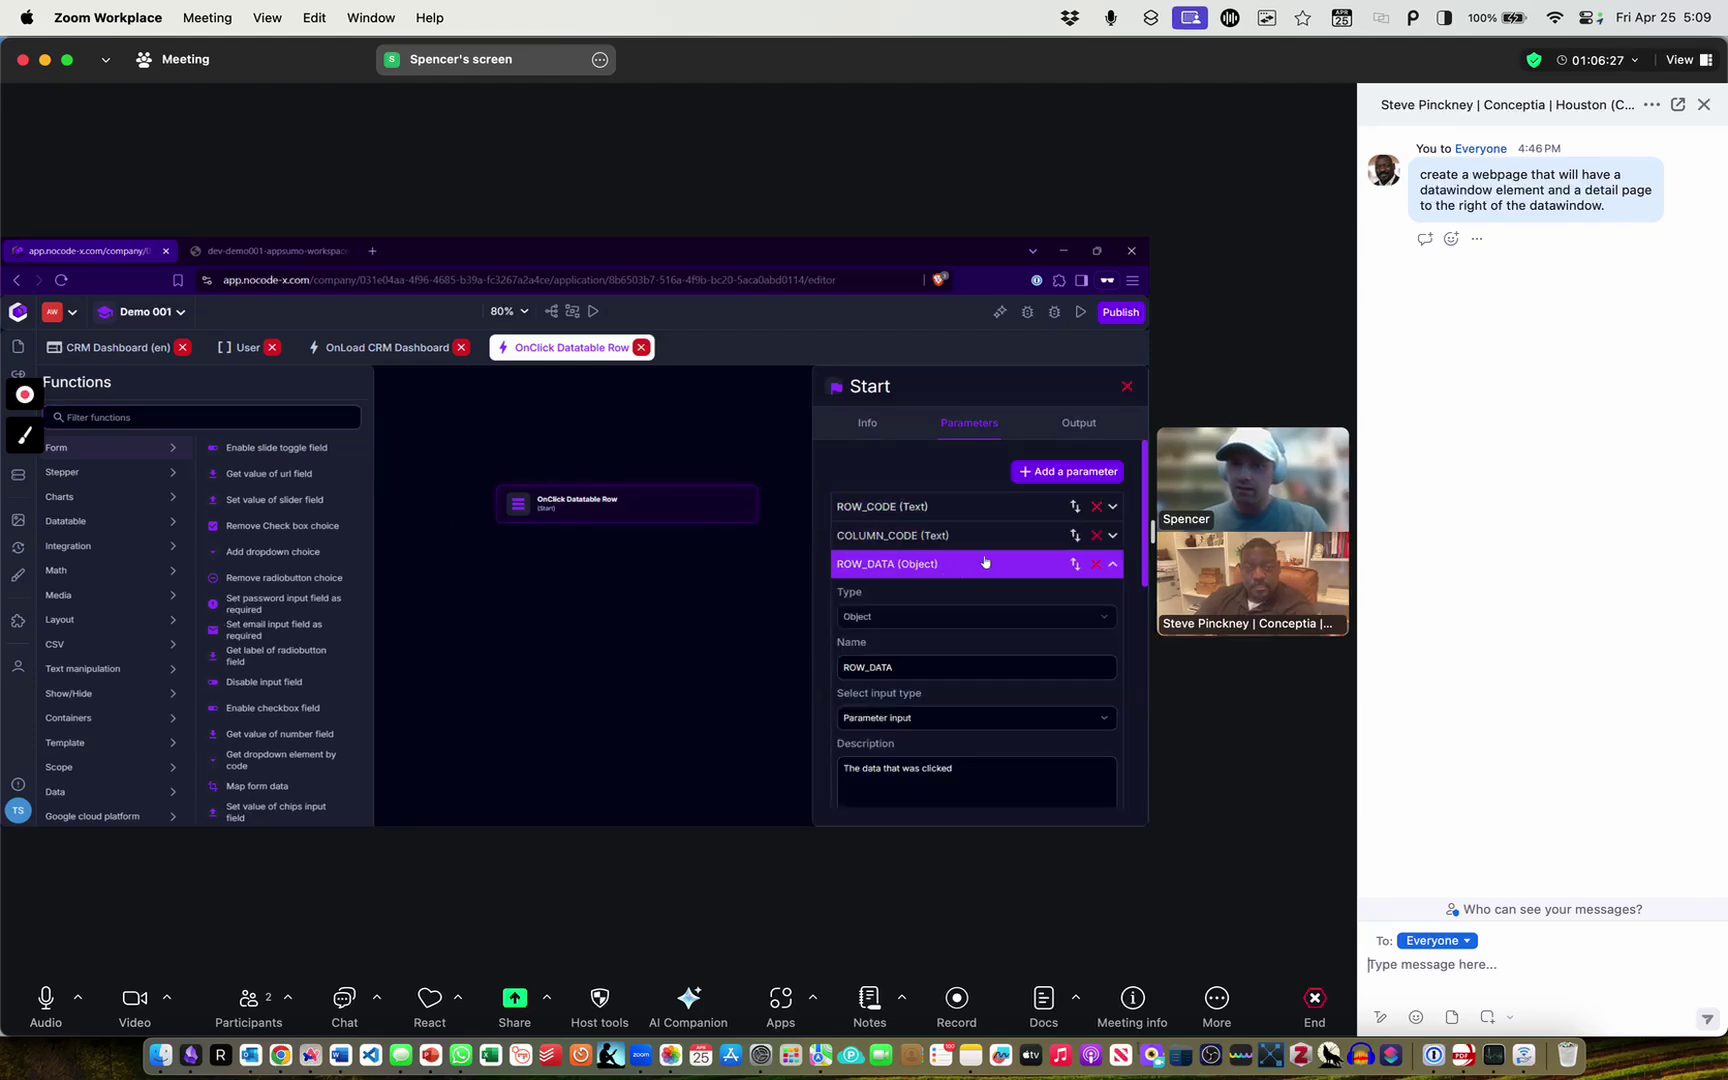
{"action": "scroll", "coordinate": [1000, 620], "scroll_direction": "down", "scroll_amount": 3}
{"action": "left_click", "coordinate": [1082, 650]}
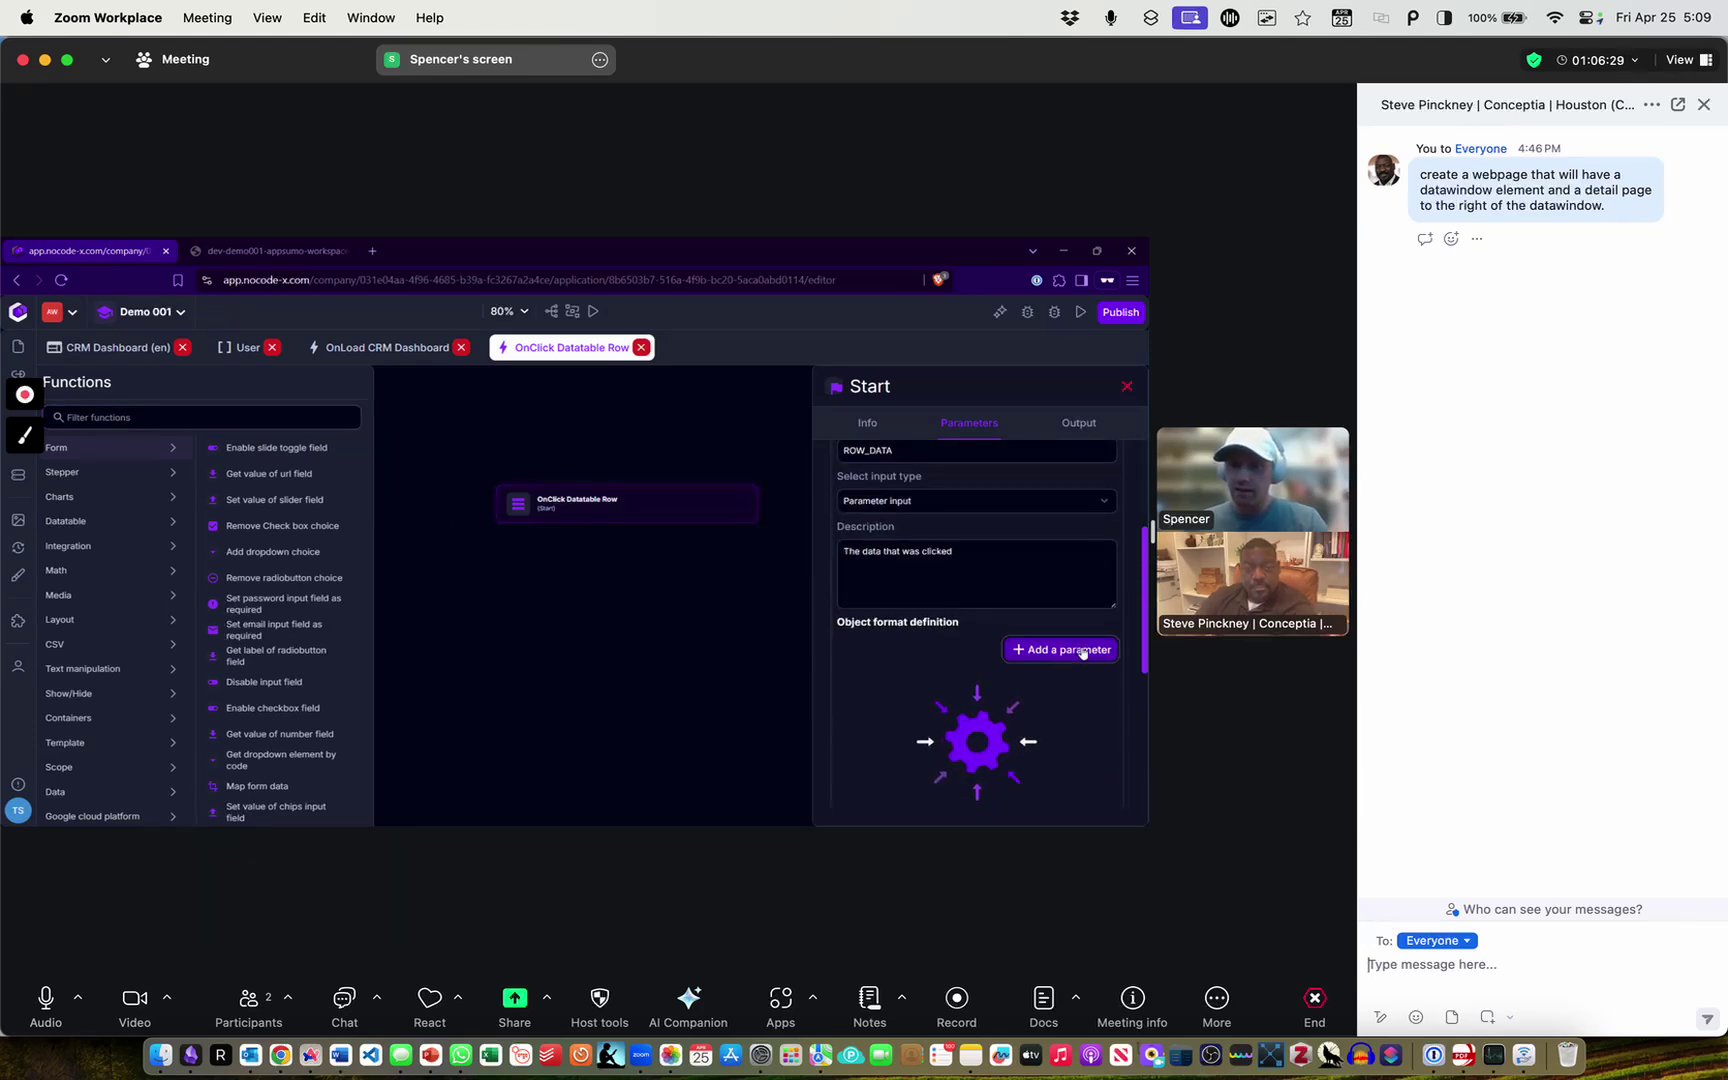
{"action": "scroll", "coordinate": [960, 640], "scroll_direction": "down", "scroll_amount": 2}
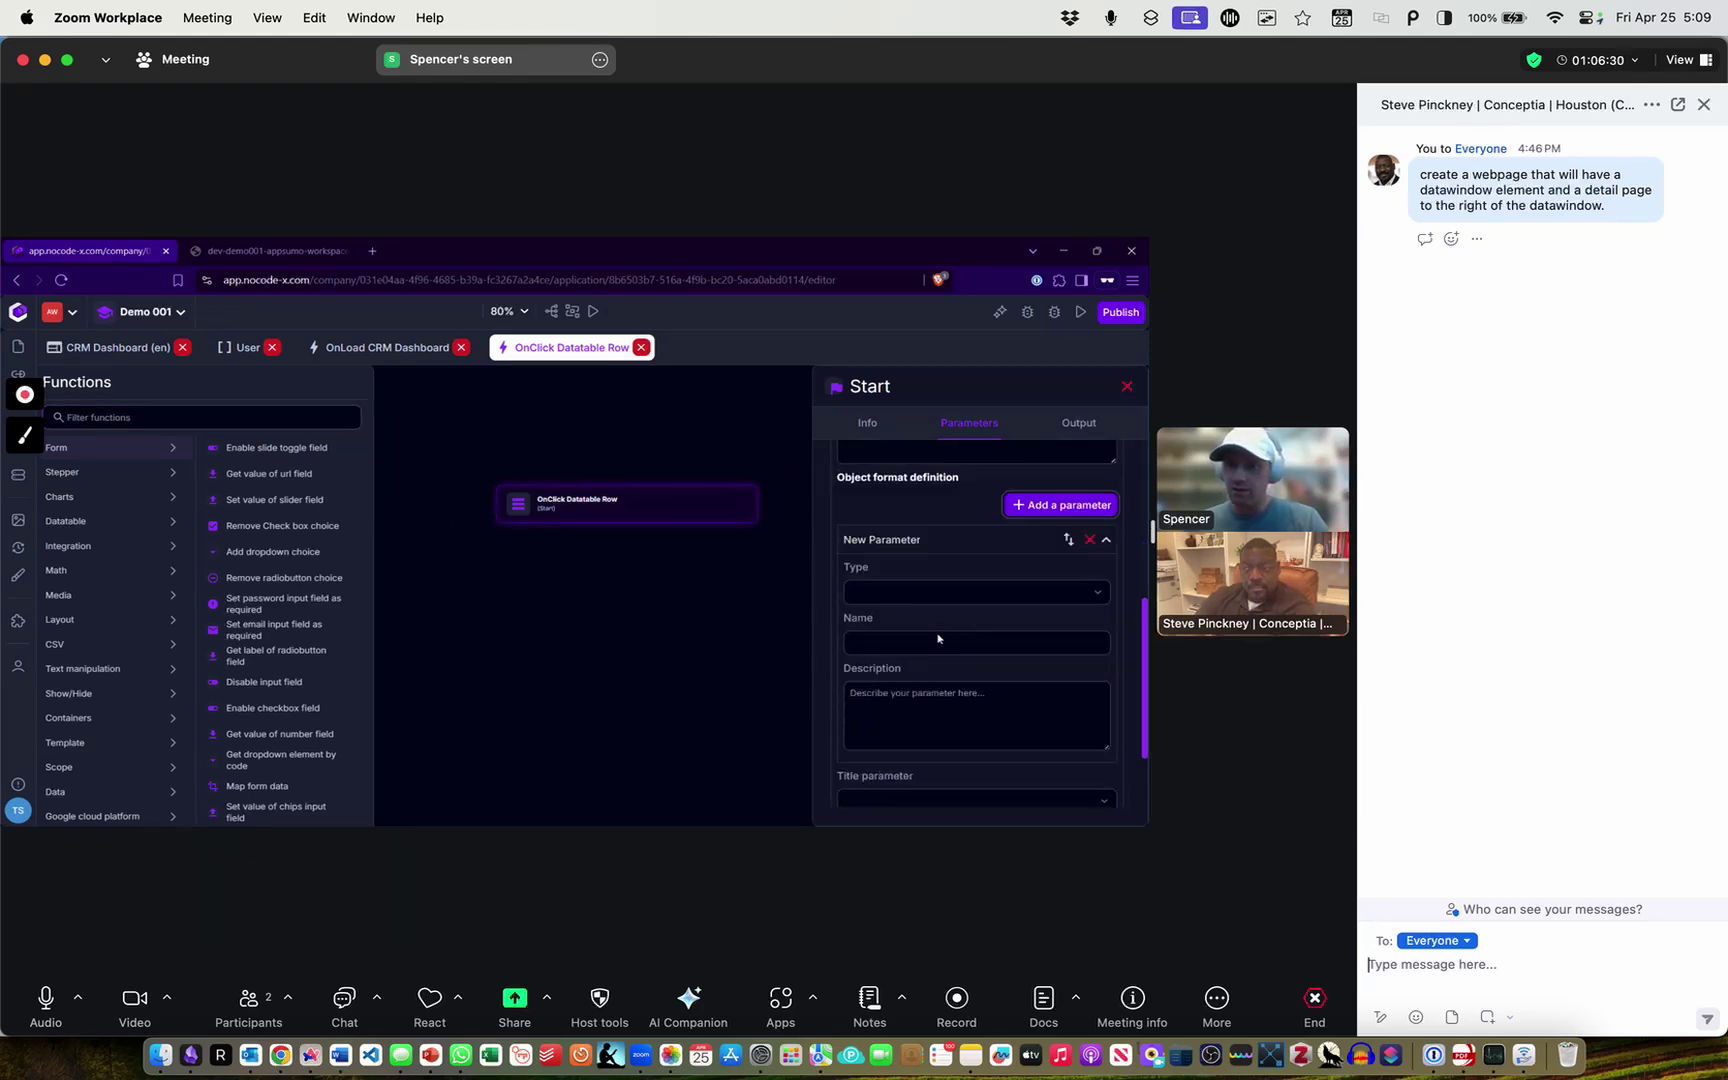
{"action": "left_click", "coordinate": [908, 594]}
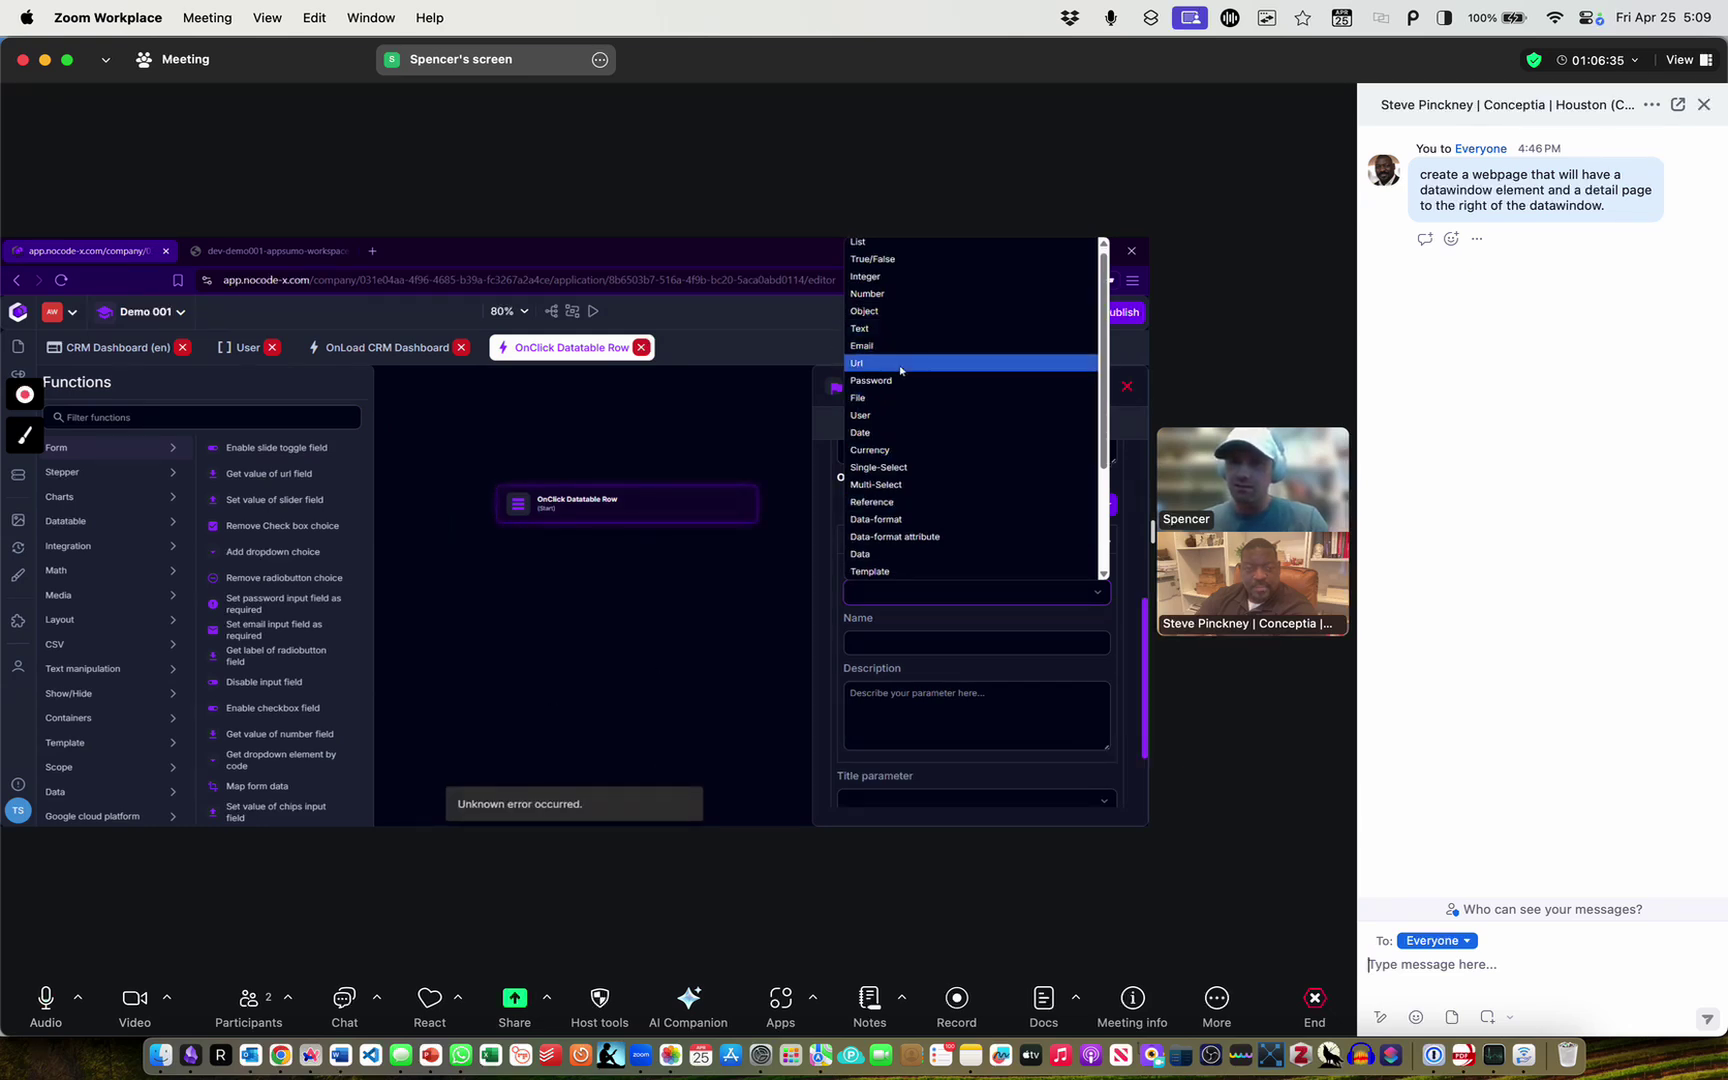
{"action": "left_click", "coordinate": [880, 328]}
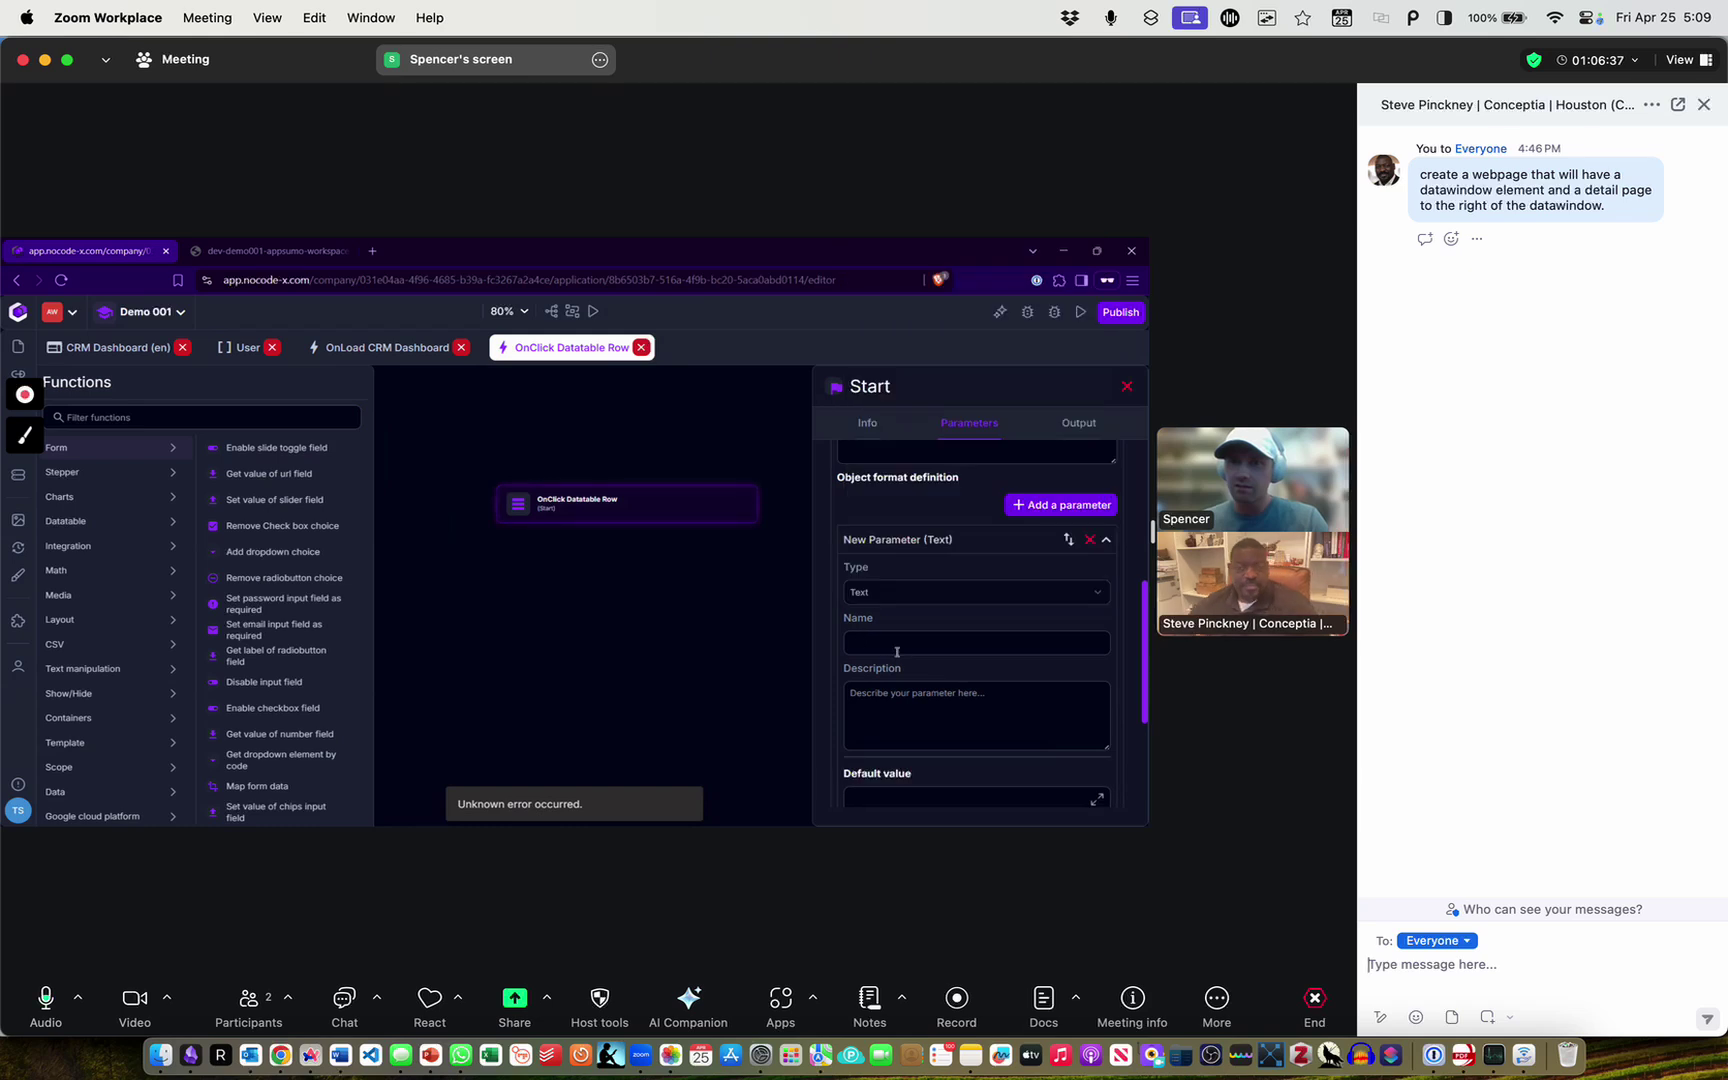
{"action": "left_click", "coordinate": [939, 643]}
{"action": "type", "text": "firstName"}
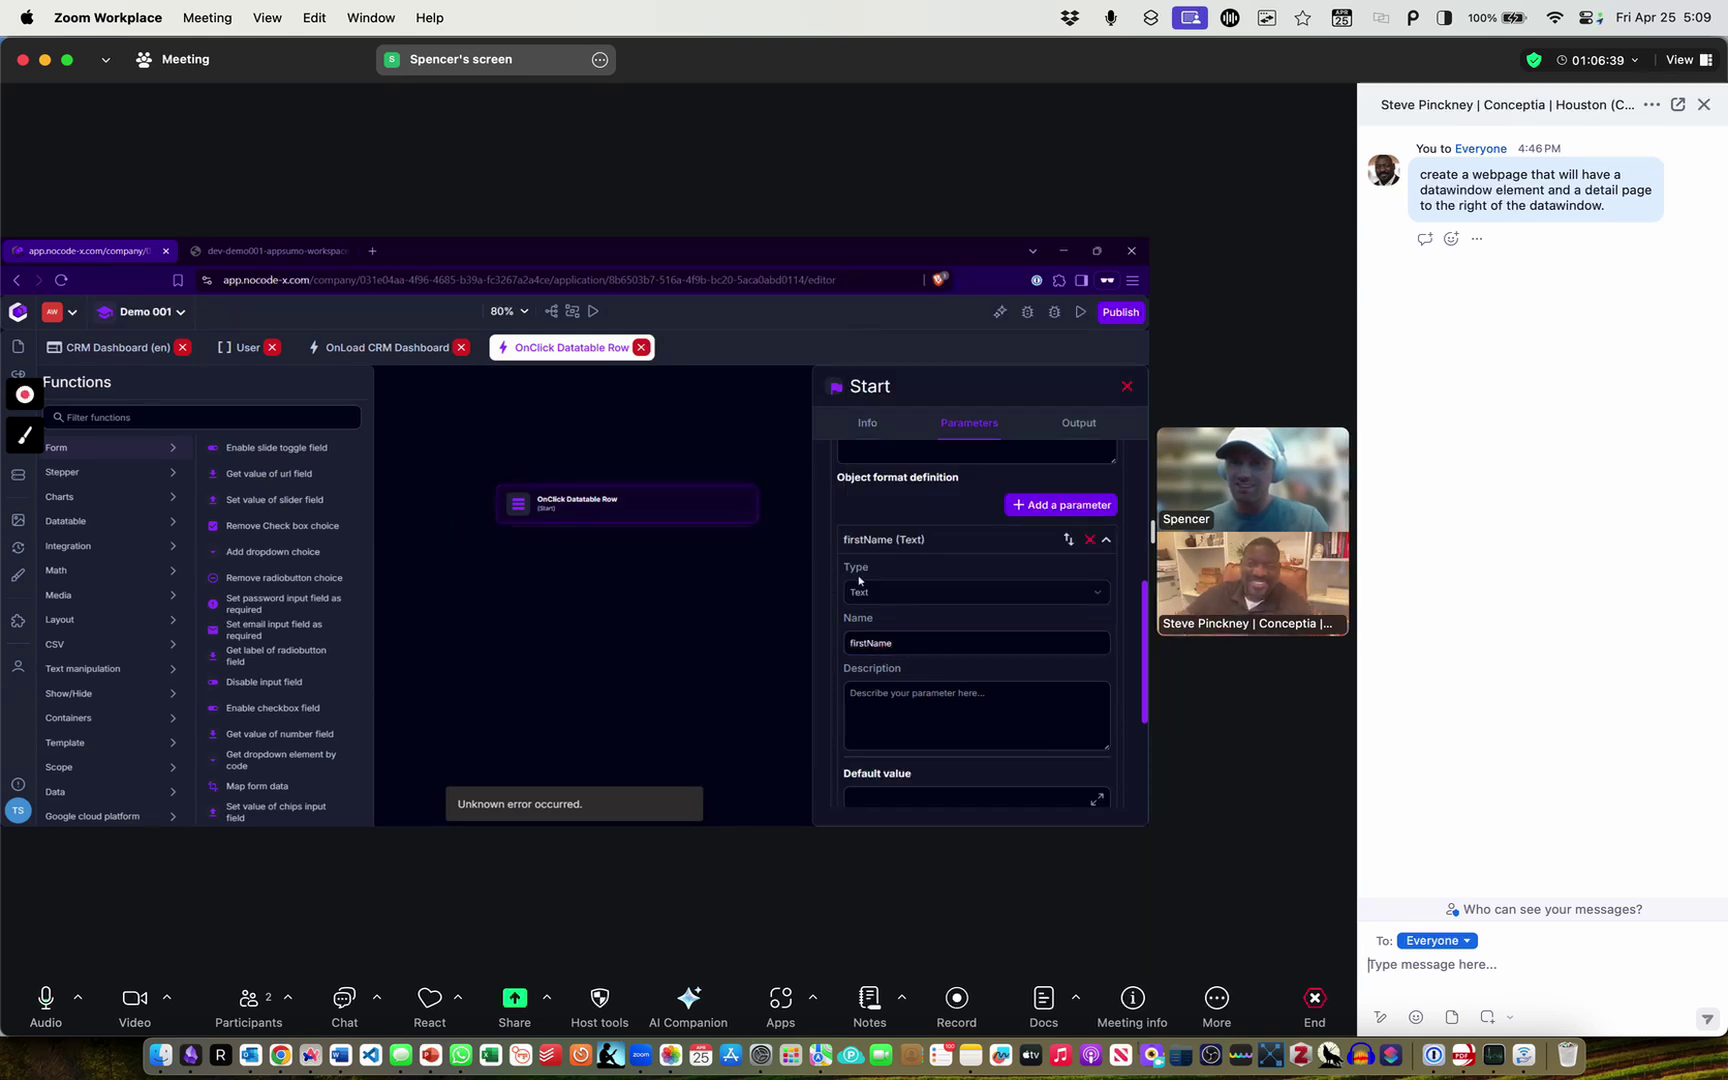
{"action": "scroll", "coordinate": [859, 606], "scroll_direction": "down", "scroll_amount": 3}
{"action": "scroll", "coordinate": [957, 632], "scroll_direction": "down", "scroll_amount": 2}
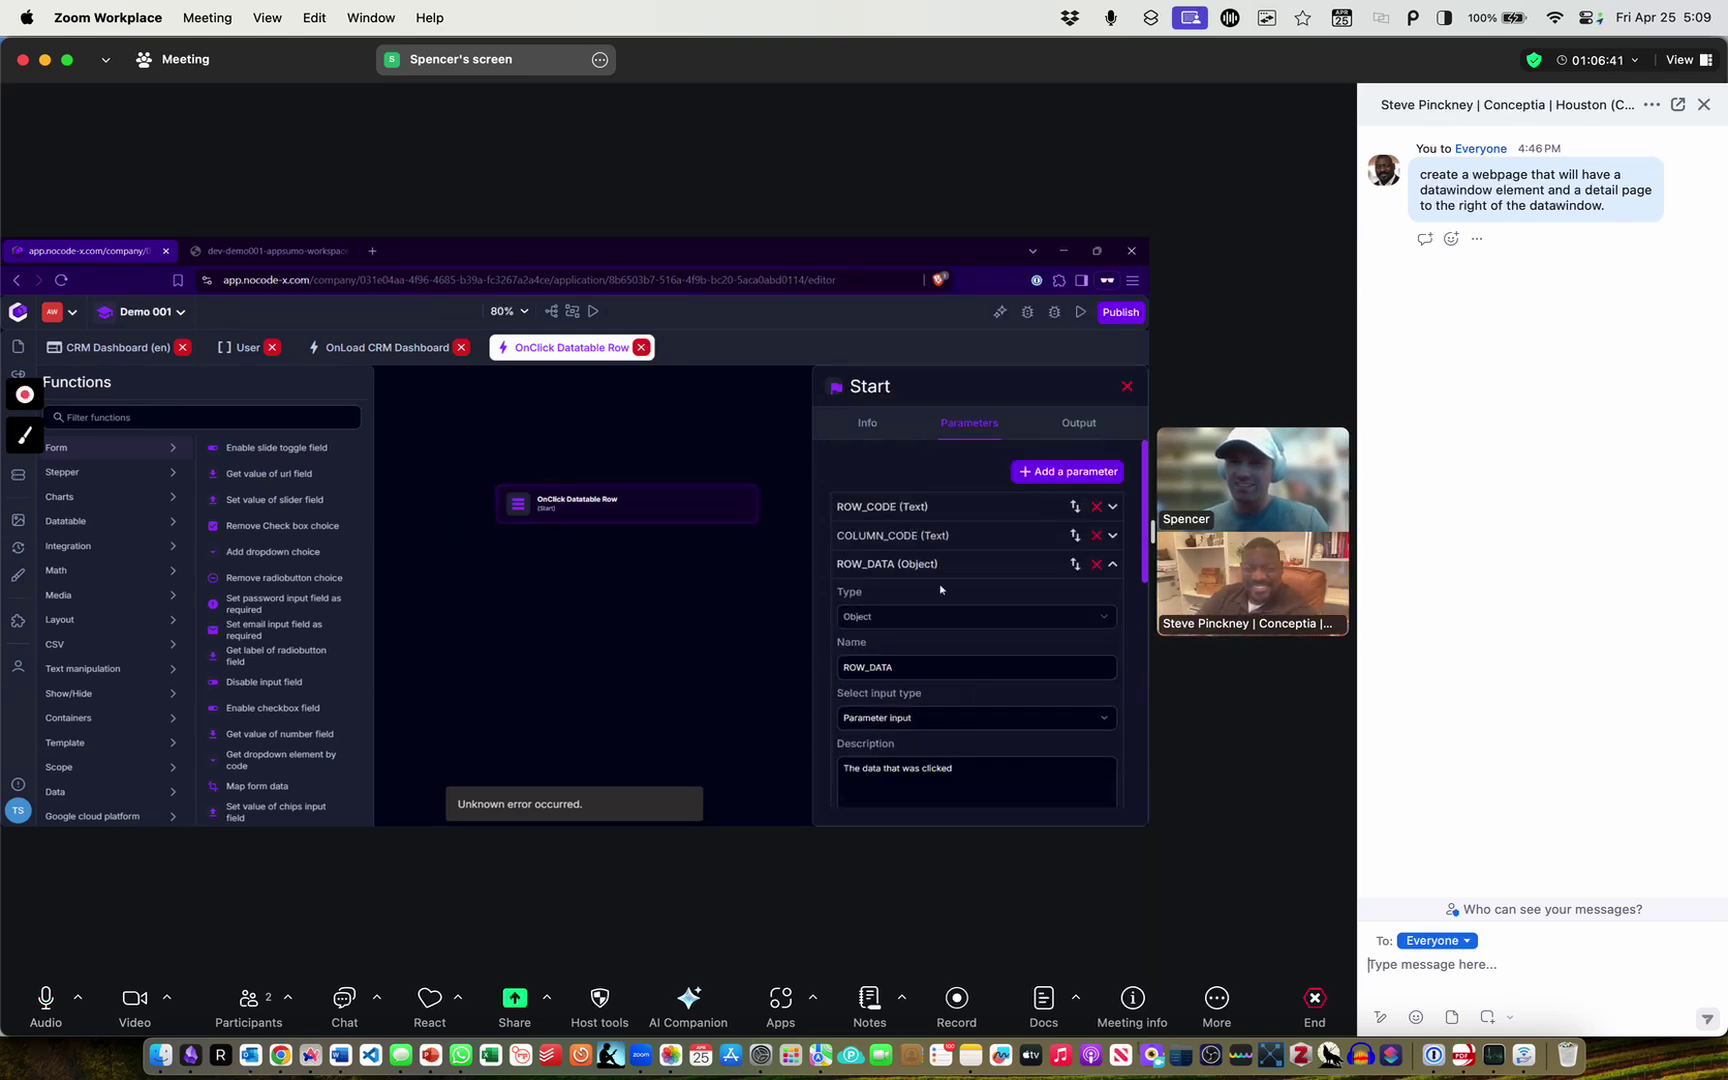
{"action": "left_click", "coordinate": [926, 565]}
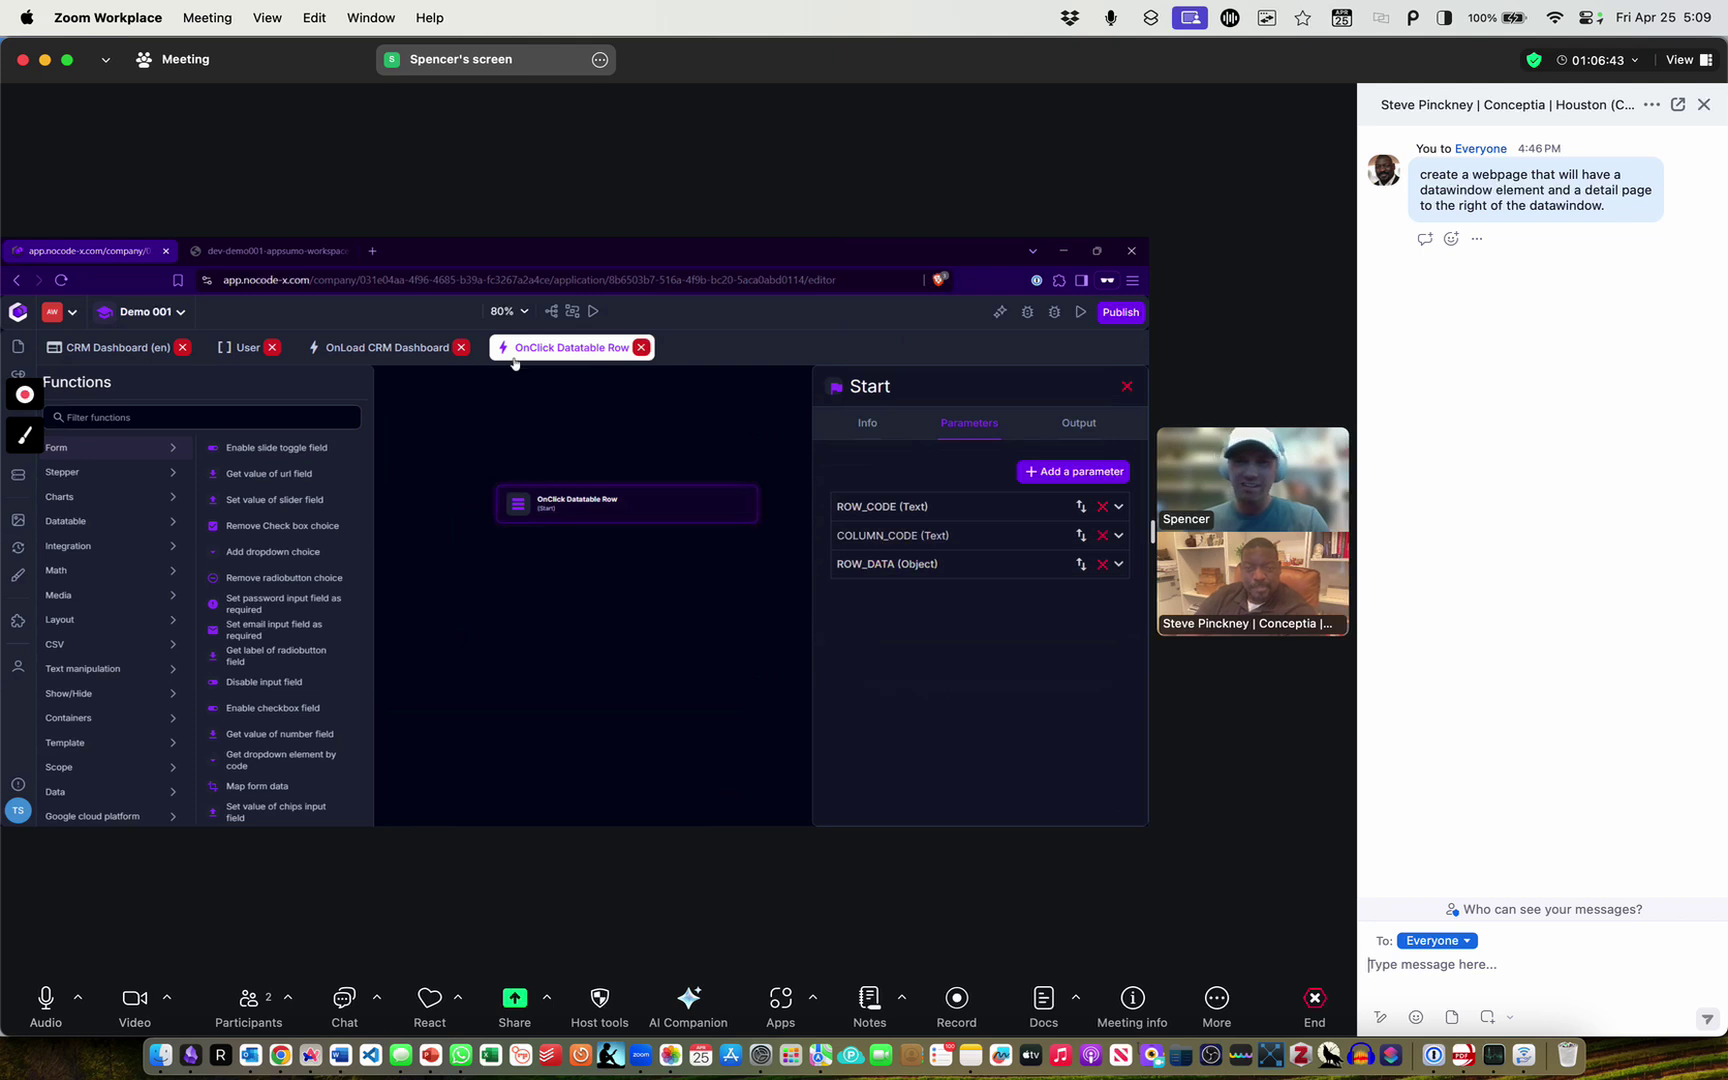
Reopen ROW_DATA in the OnClick Datatable Row start block and add a Text parameter named lastName to its object format
{"action": "left_click", "coordinate": [392, 348]}
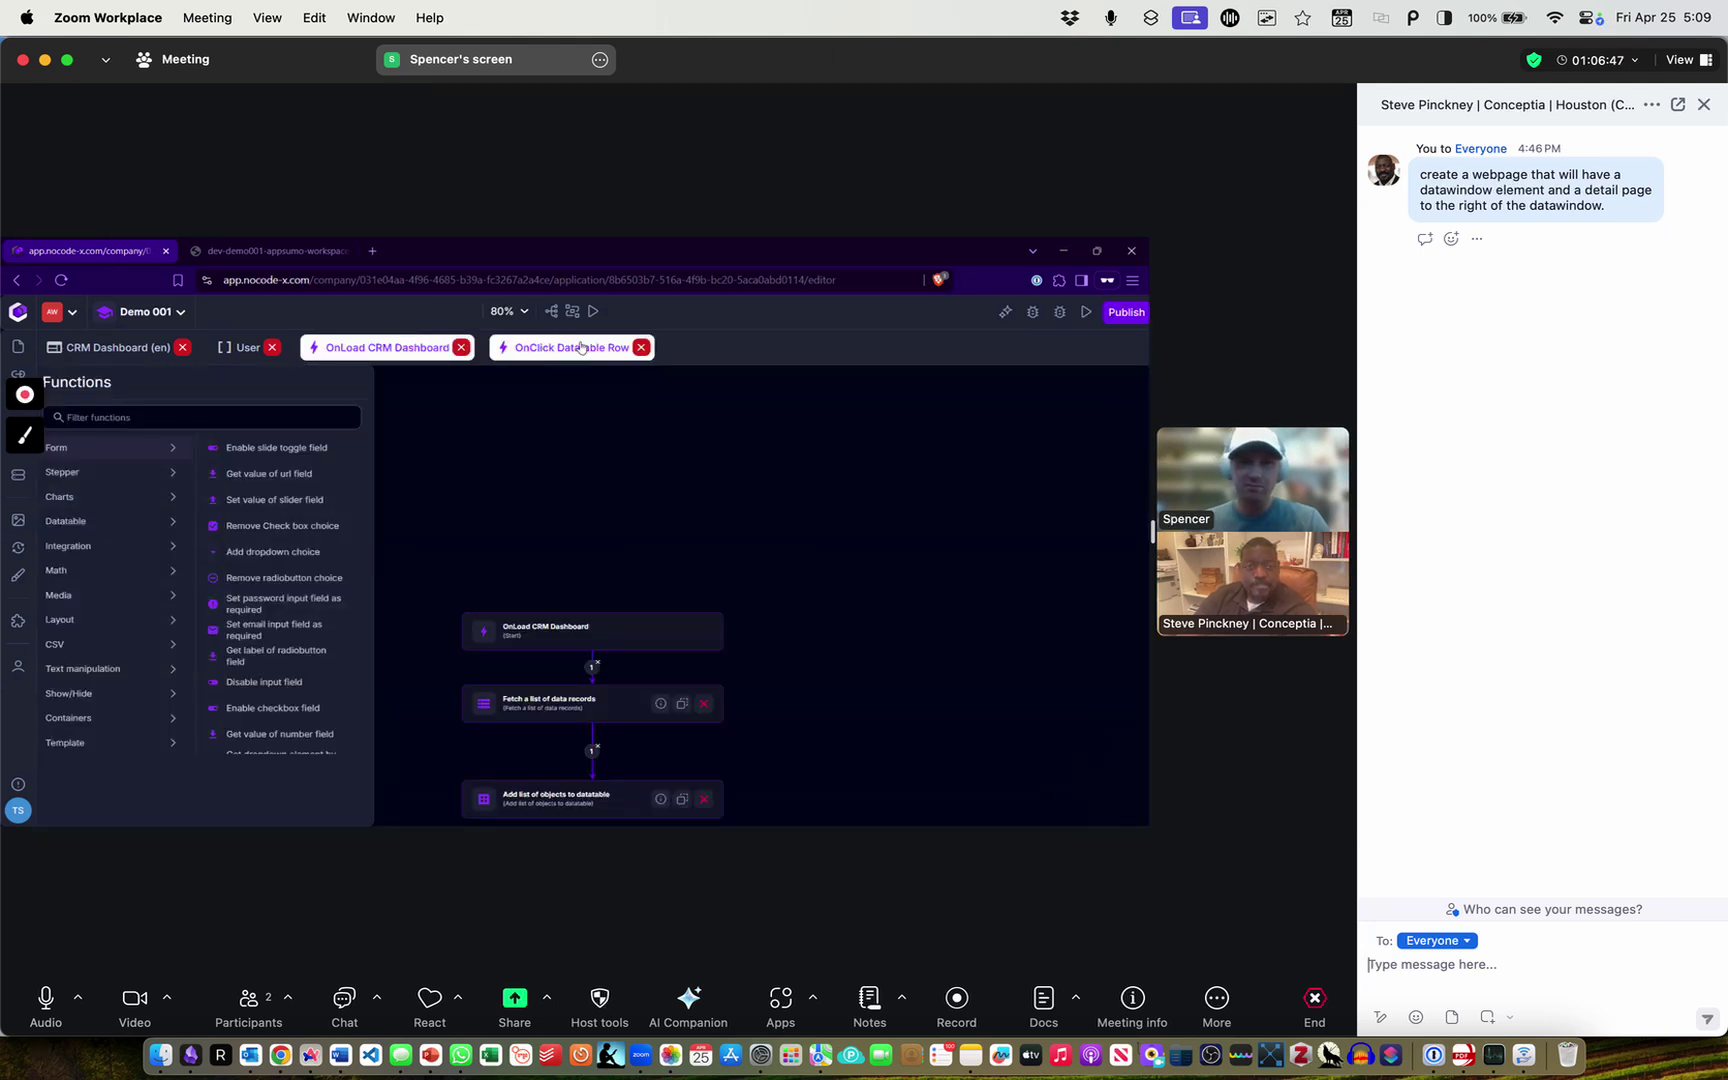
{"action": "left_click", "coordinate": [578, 349]}
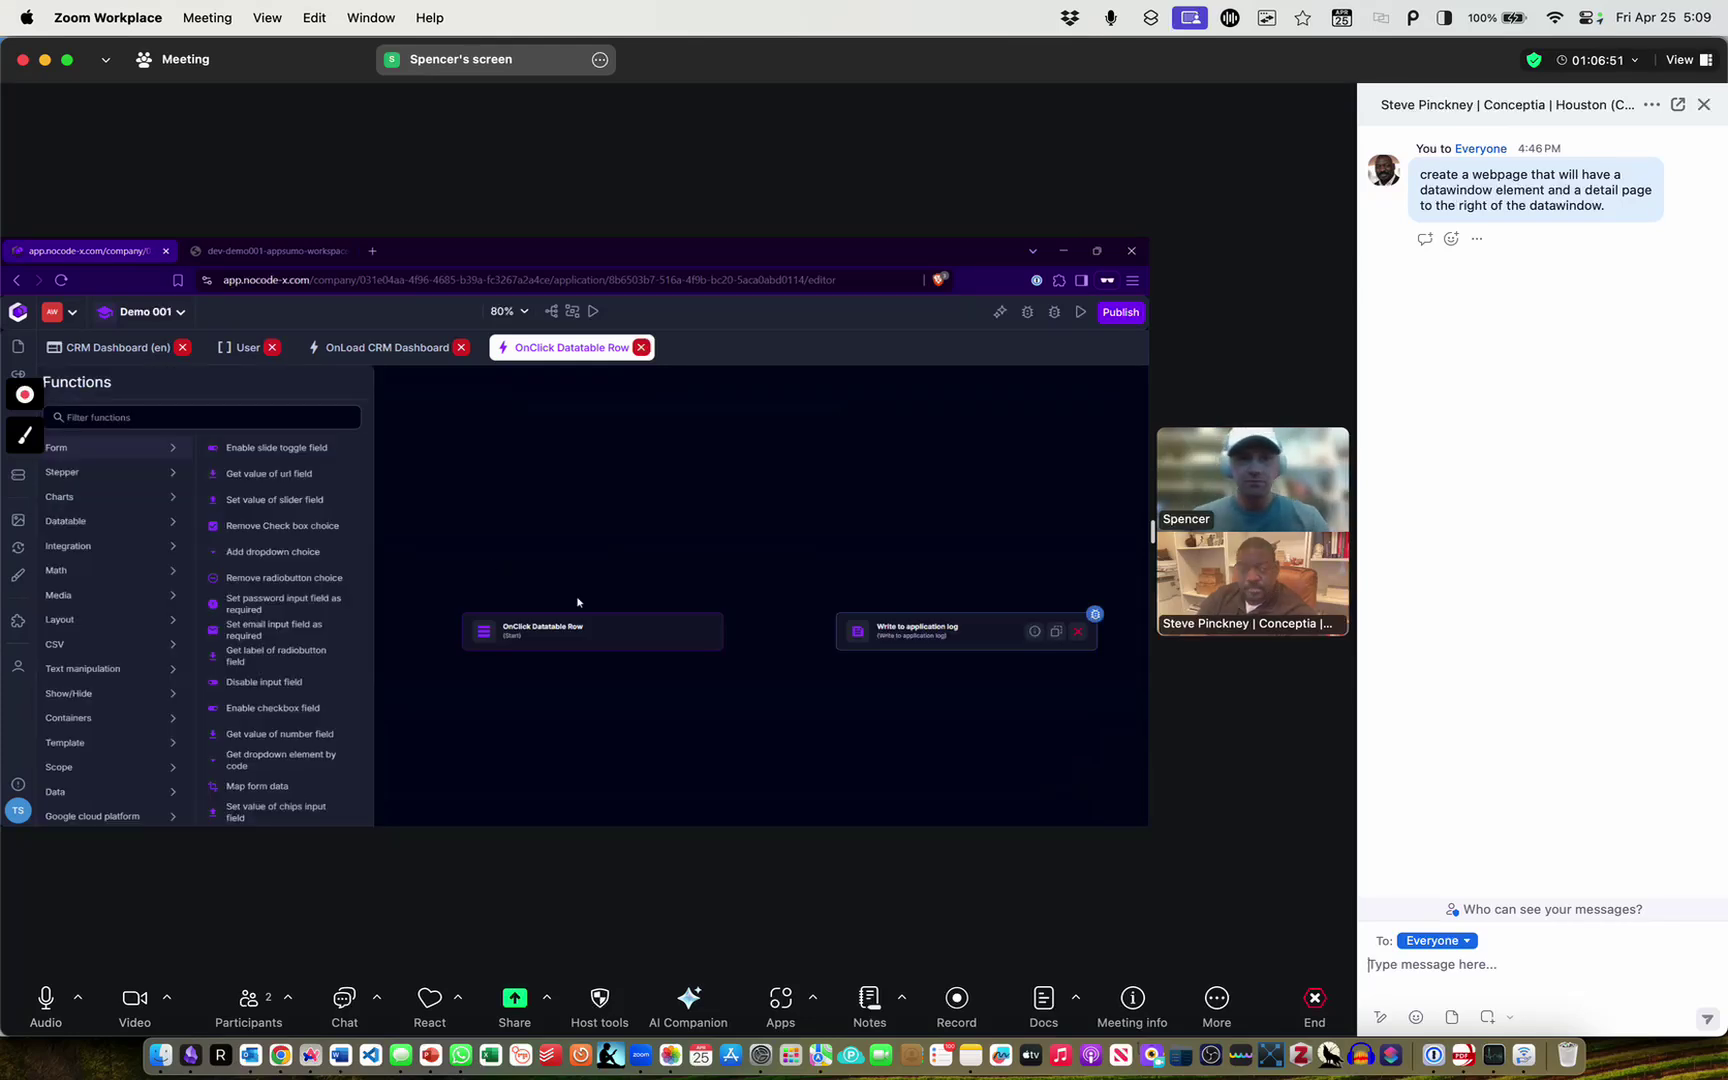
{"action": "left_click", "coordinate": [583, 628]}
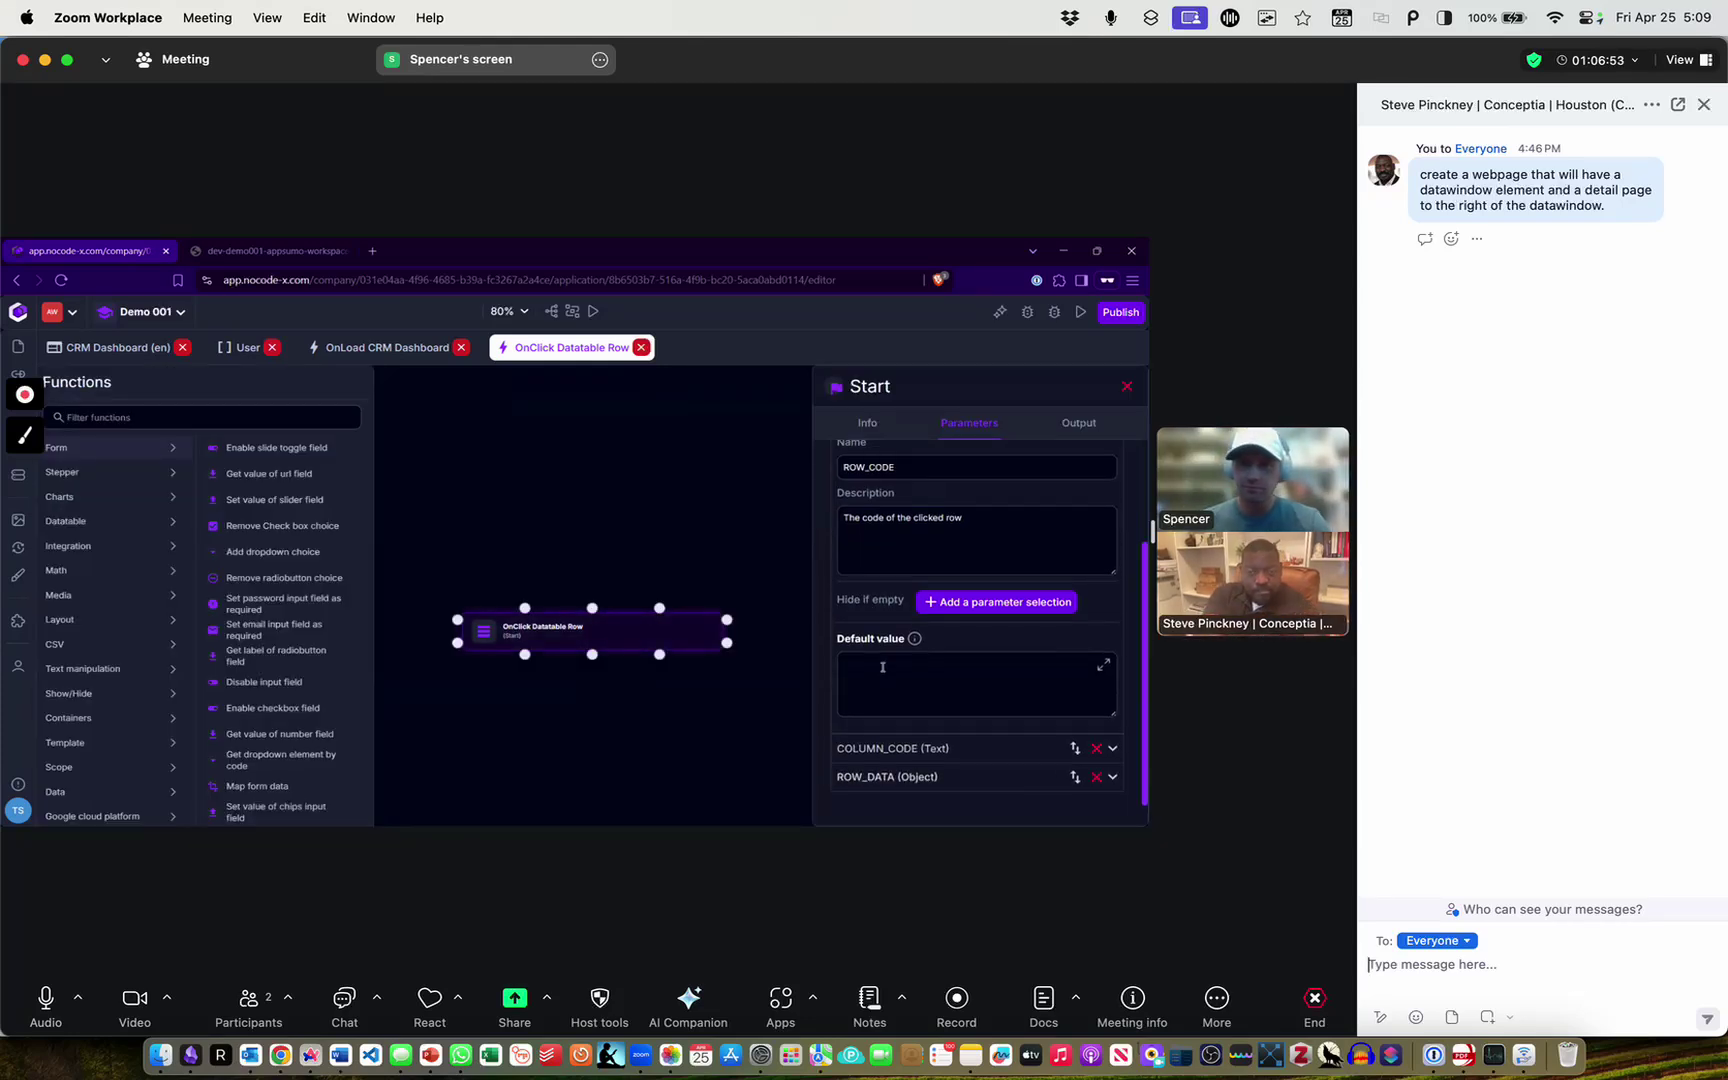
{"action": "left_click", "coordinate": [947, 783]}
{"action": "scroll", "coordinate": [958, 667], "scroll_direction": "down", "scroll_amount": 5}
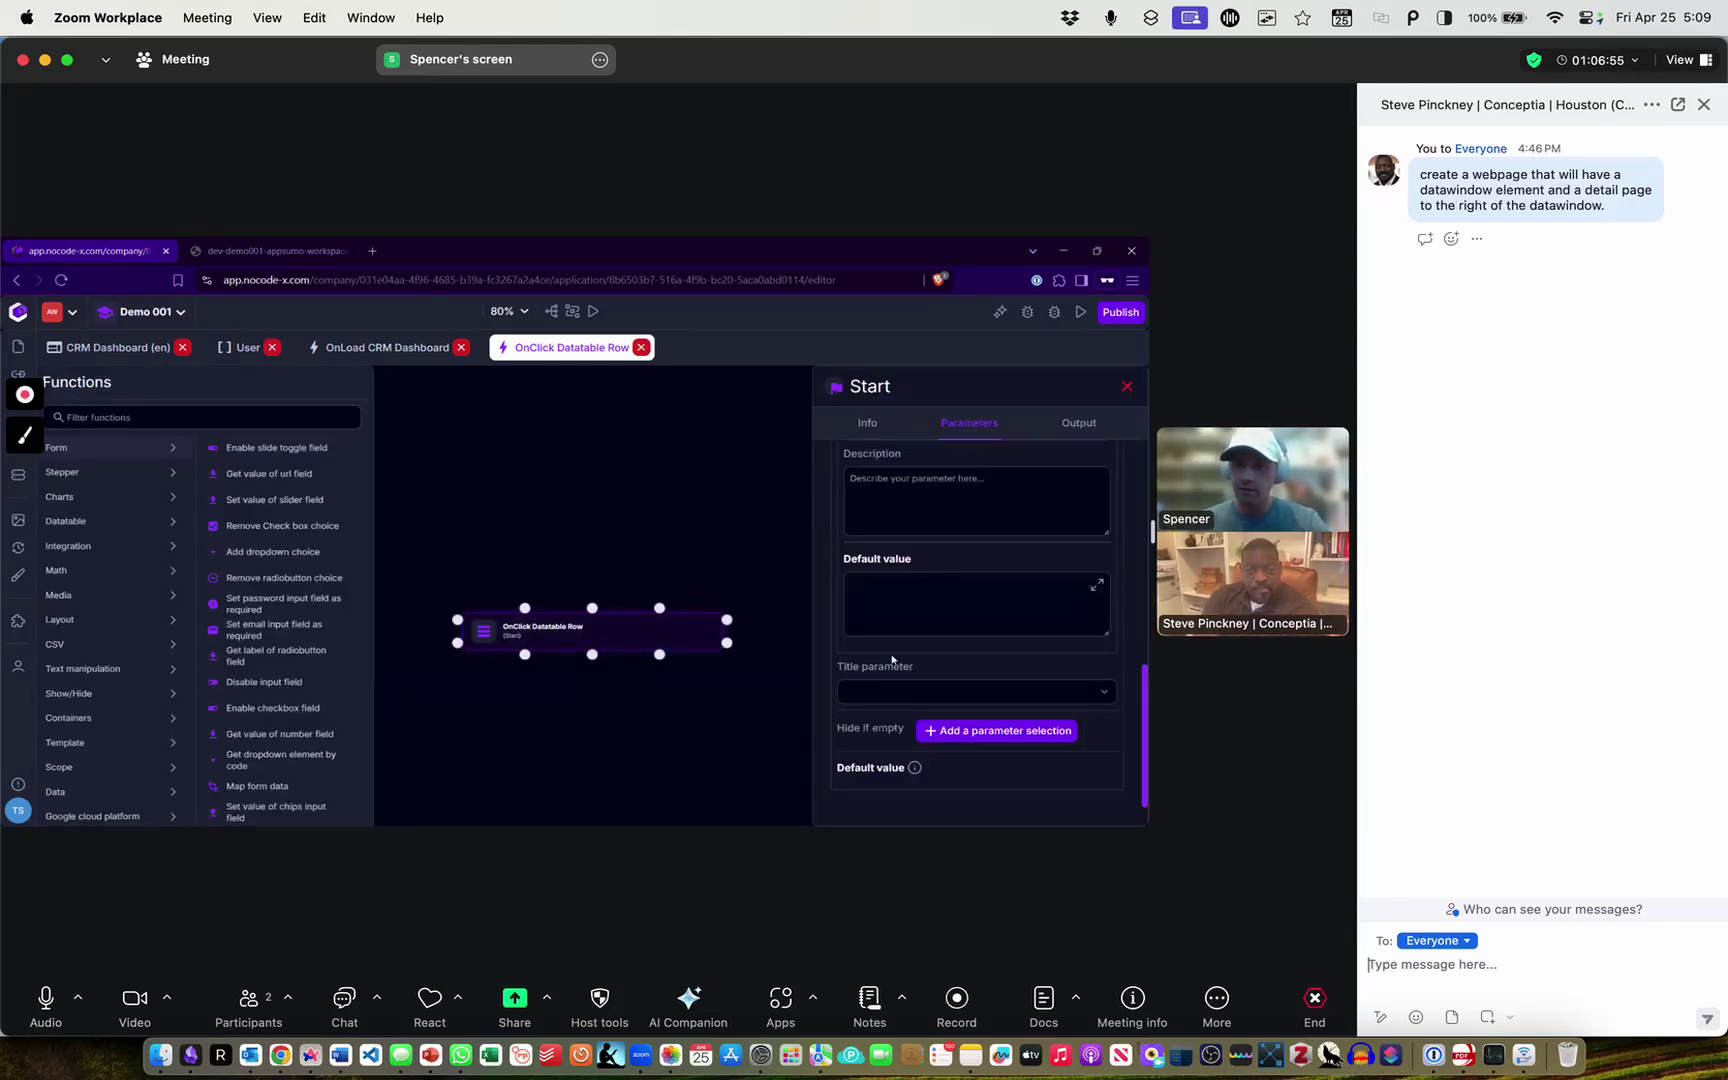
{"action": "scroll", "coordinate": [895, 640], "scroll_direction": "up", "scroll_amount": 3}
{"action": "left_click", "coordinate": [890, 469]}
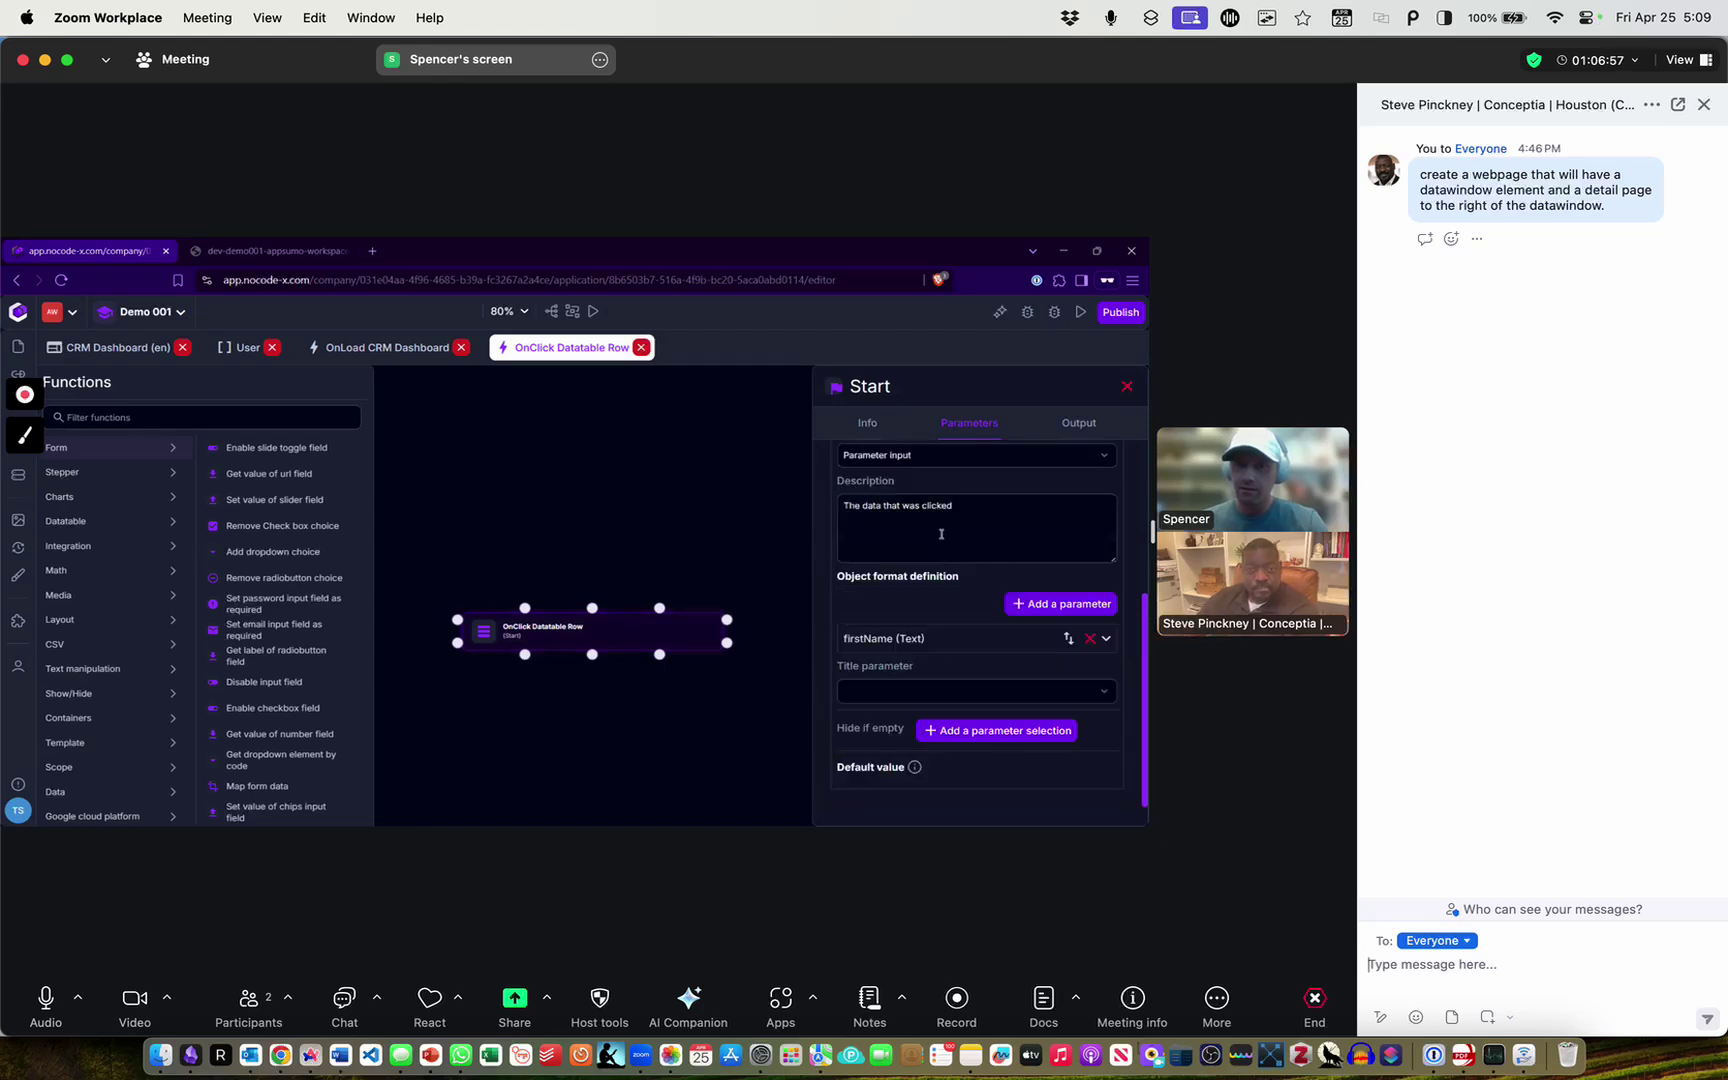
{"action": "left_click", "coordinate": [1052, 614]}
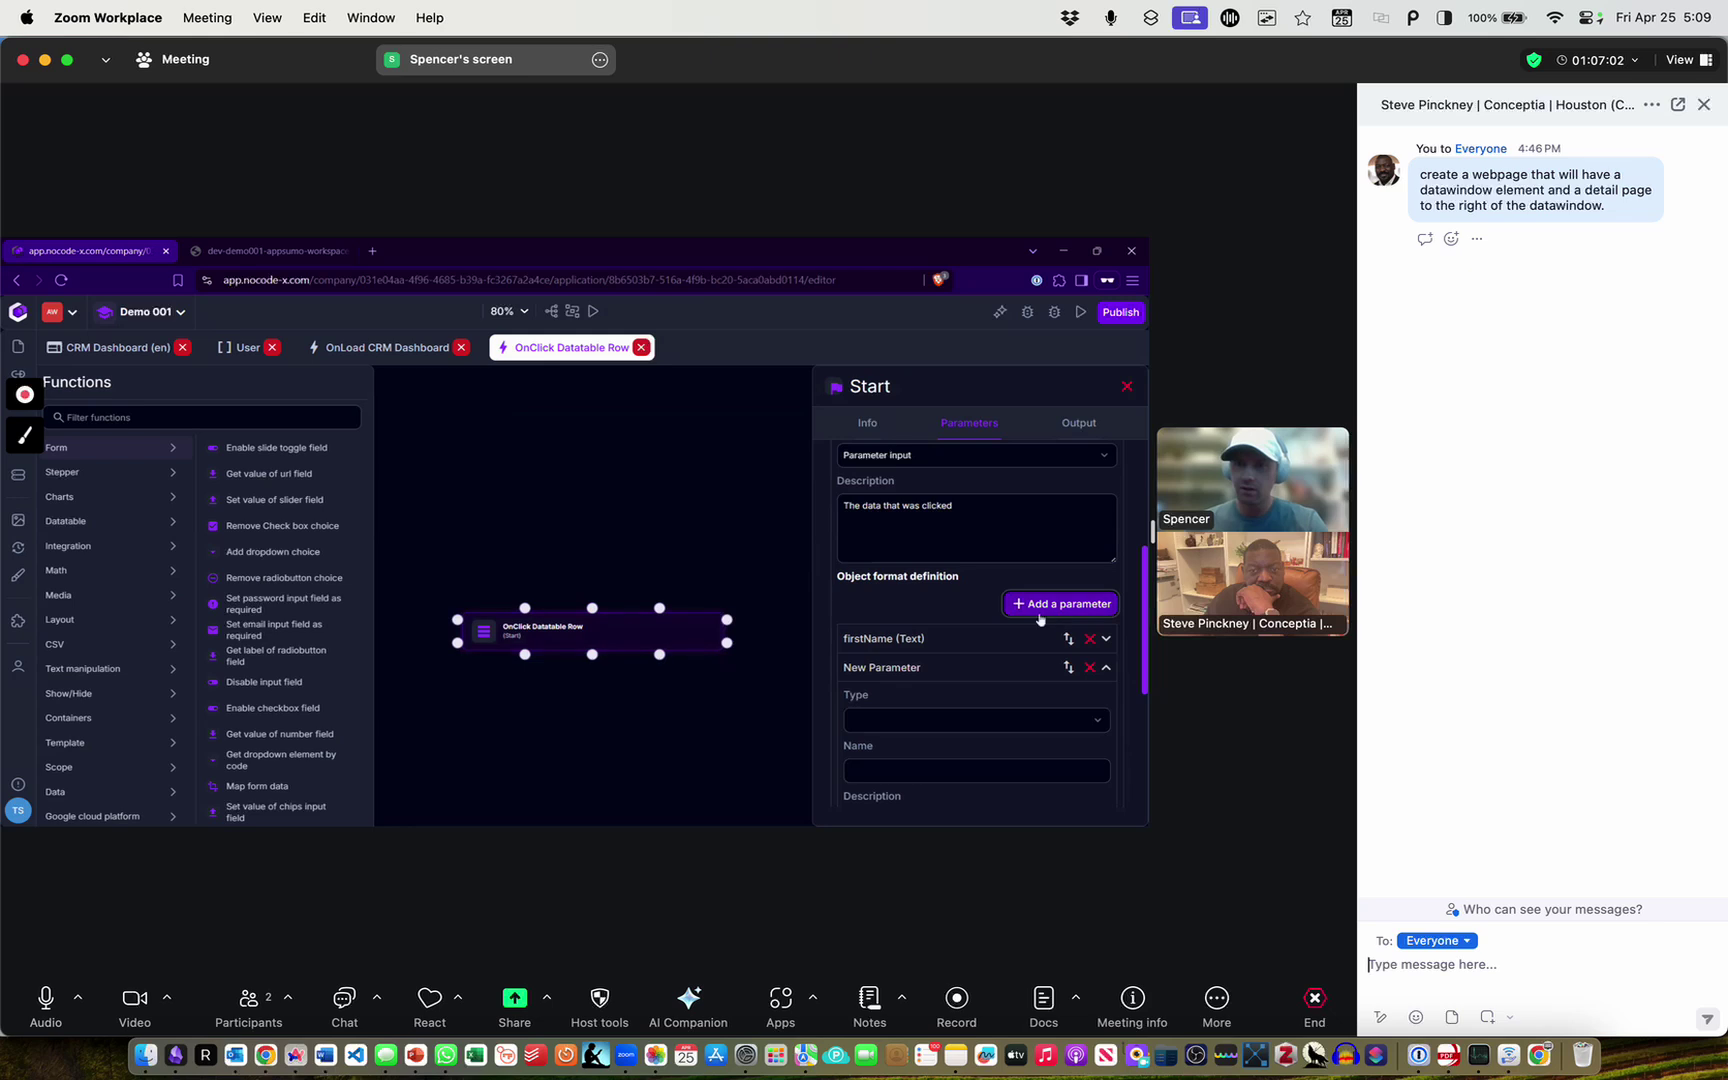
{"action": "left_click", "coordinate": [976, 722]}
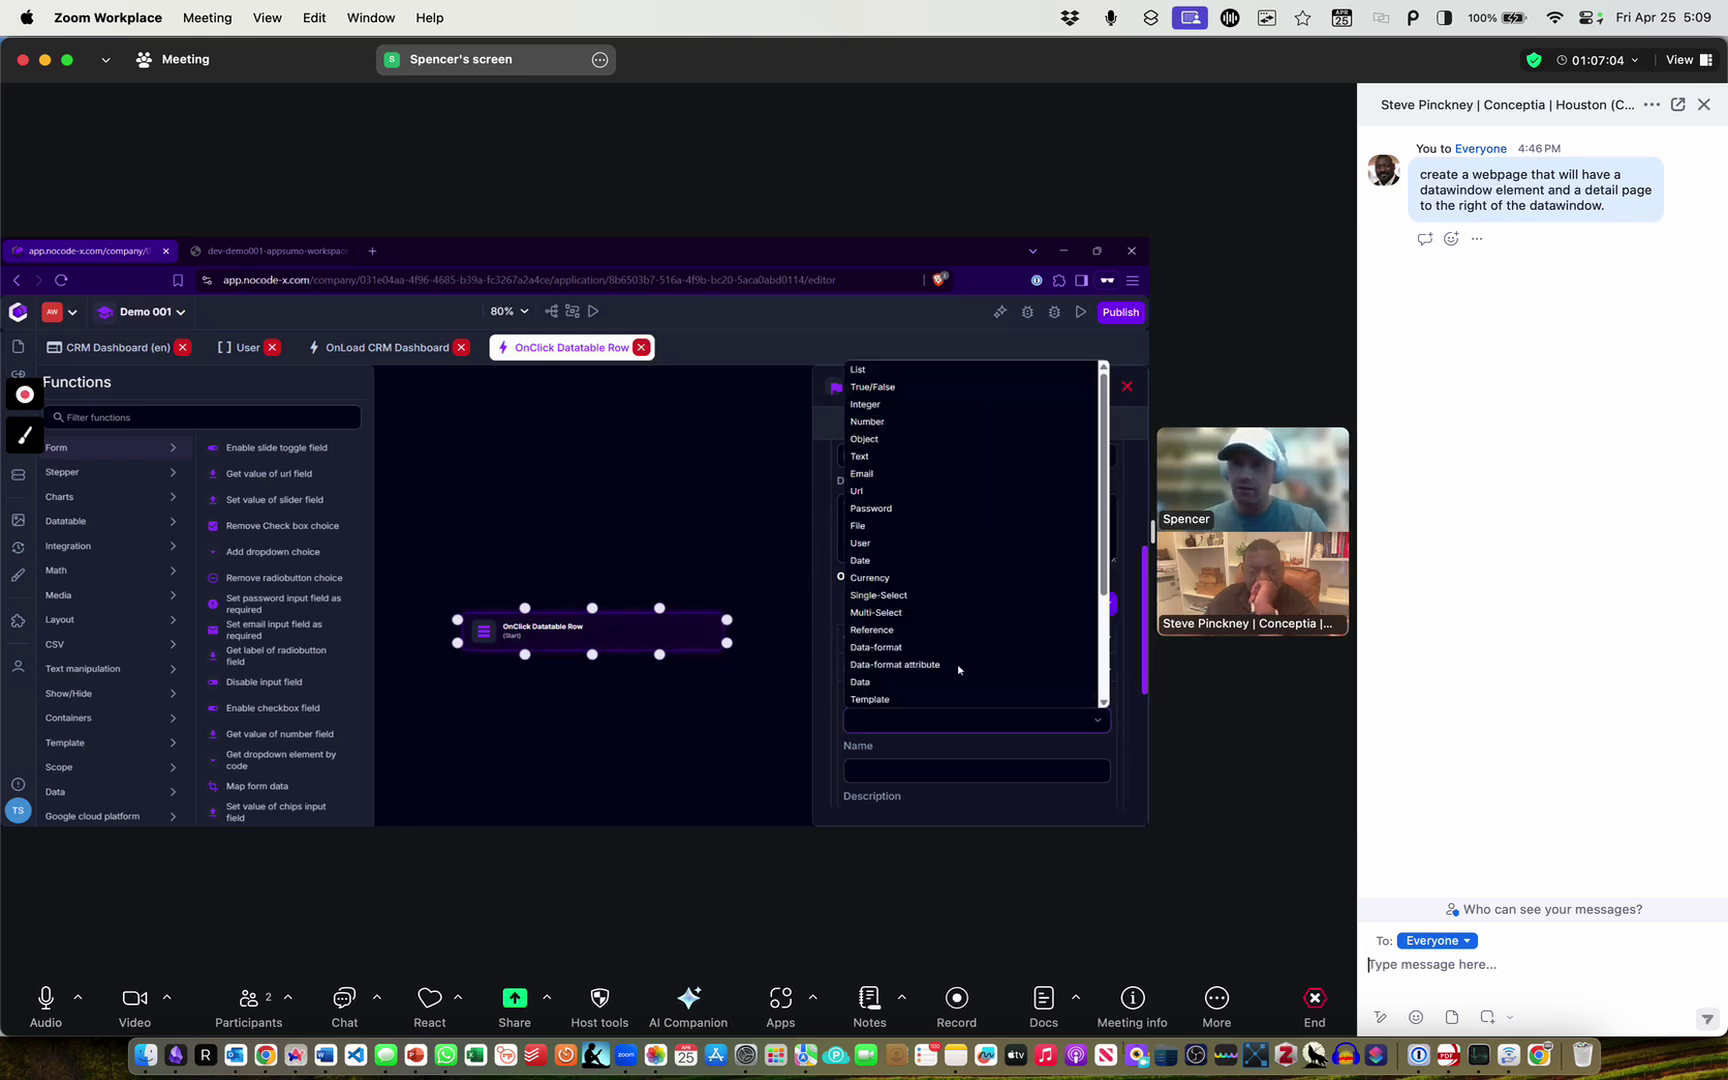
{"action": "left_click", "coordinate": [906, 456]}
{"action": "left_click", "coordinate": [894, 771]}
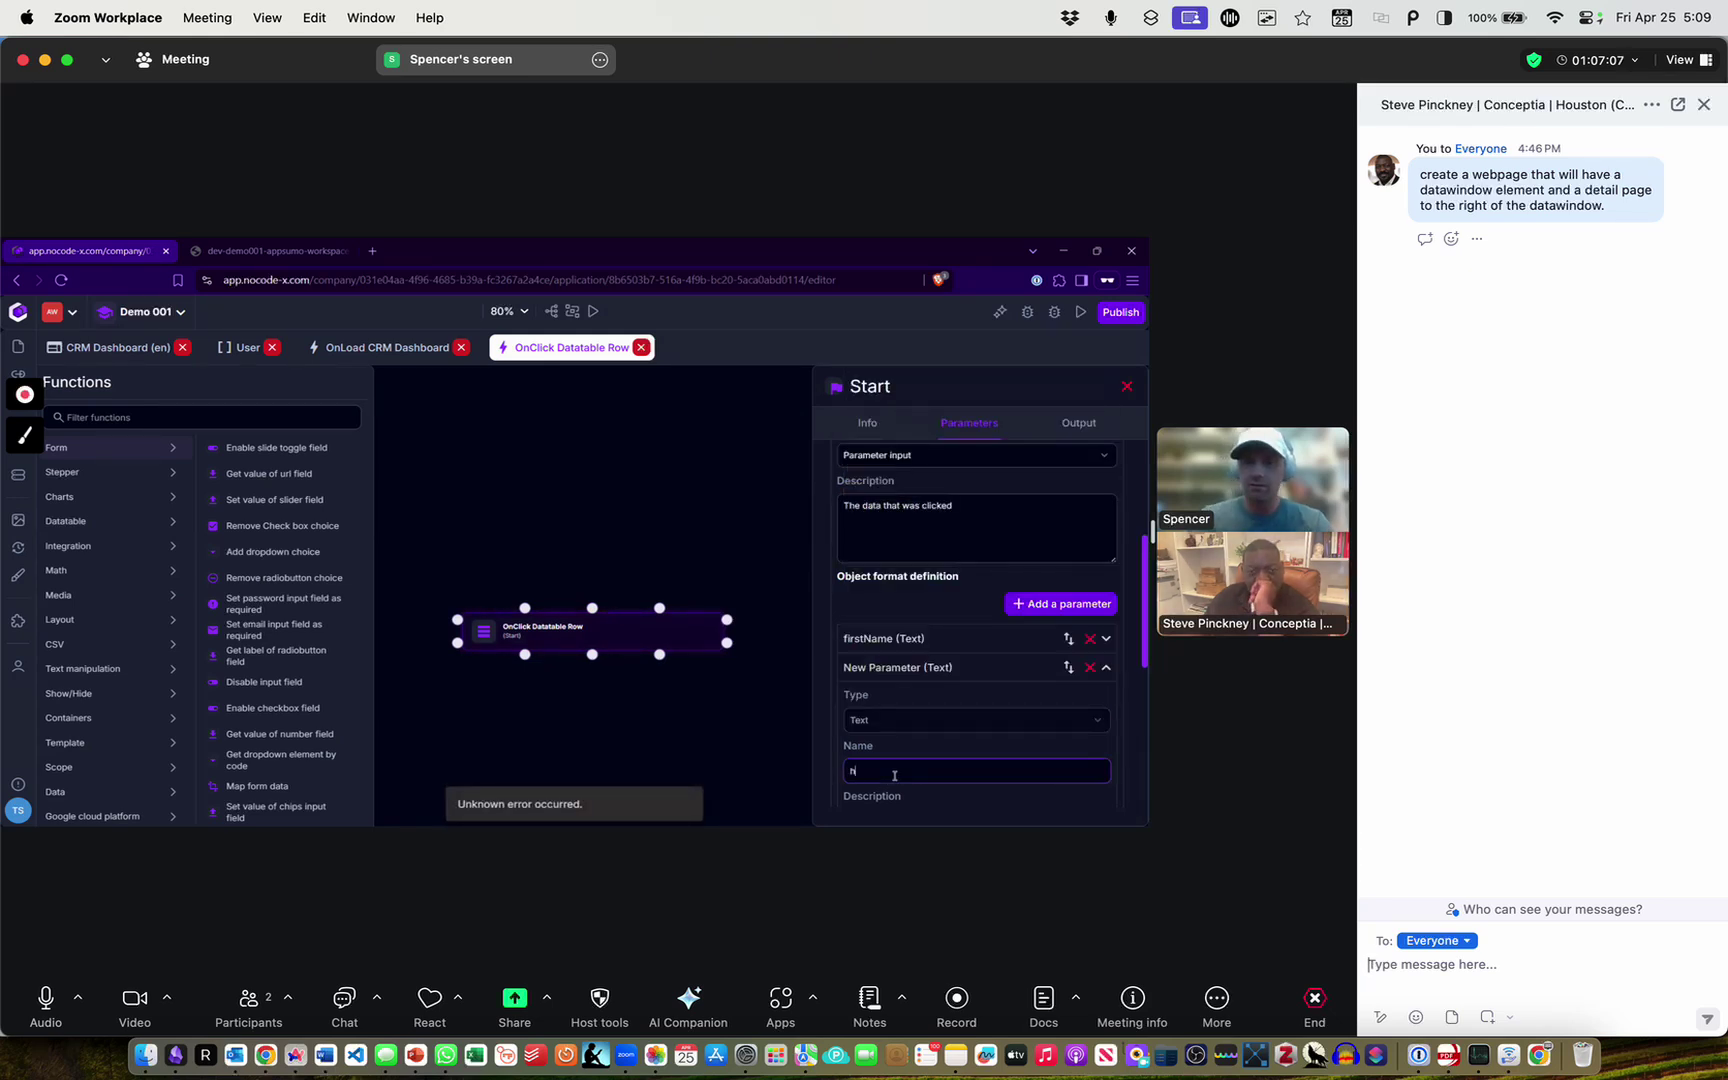
{"action": "type", "text": "hl"}
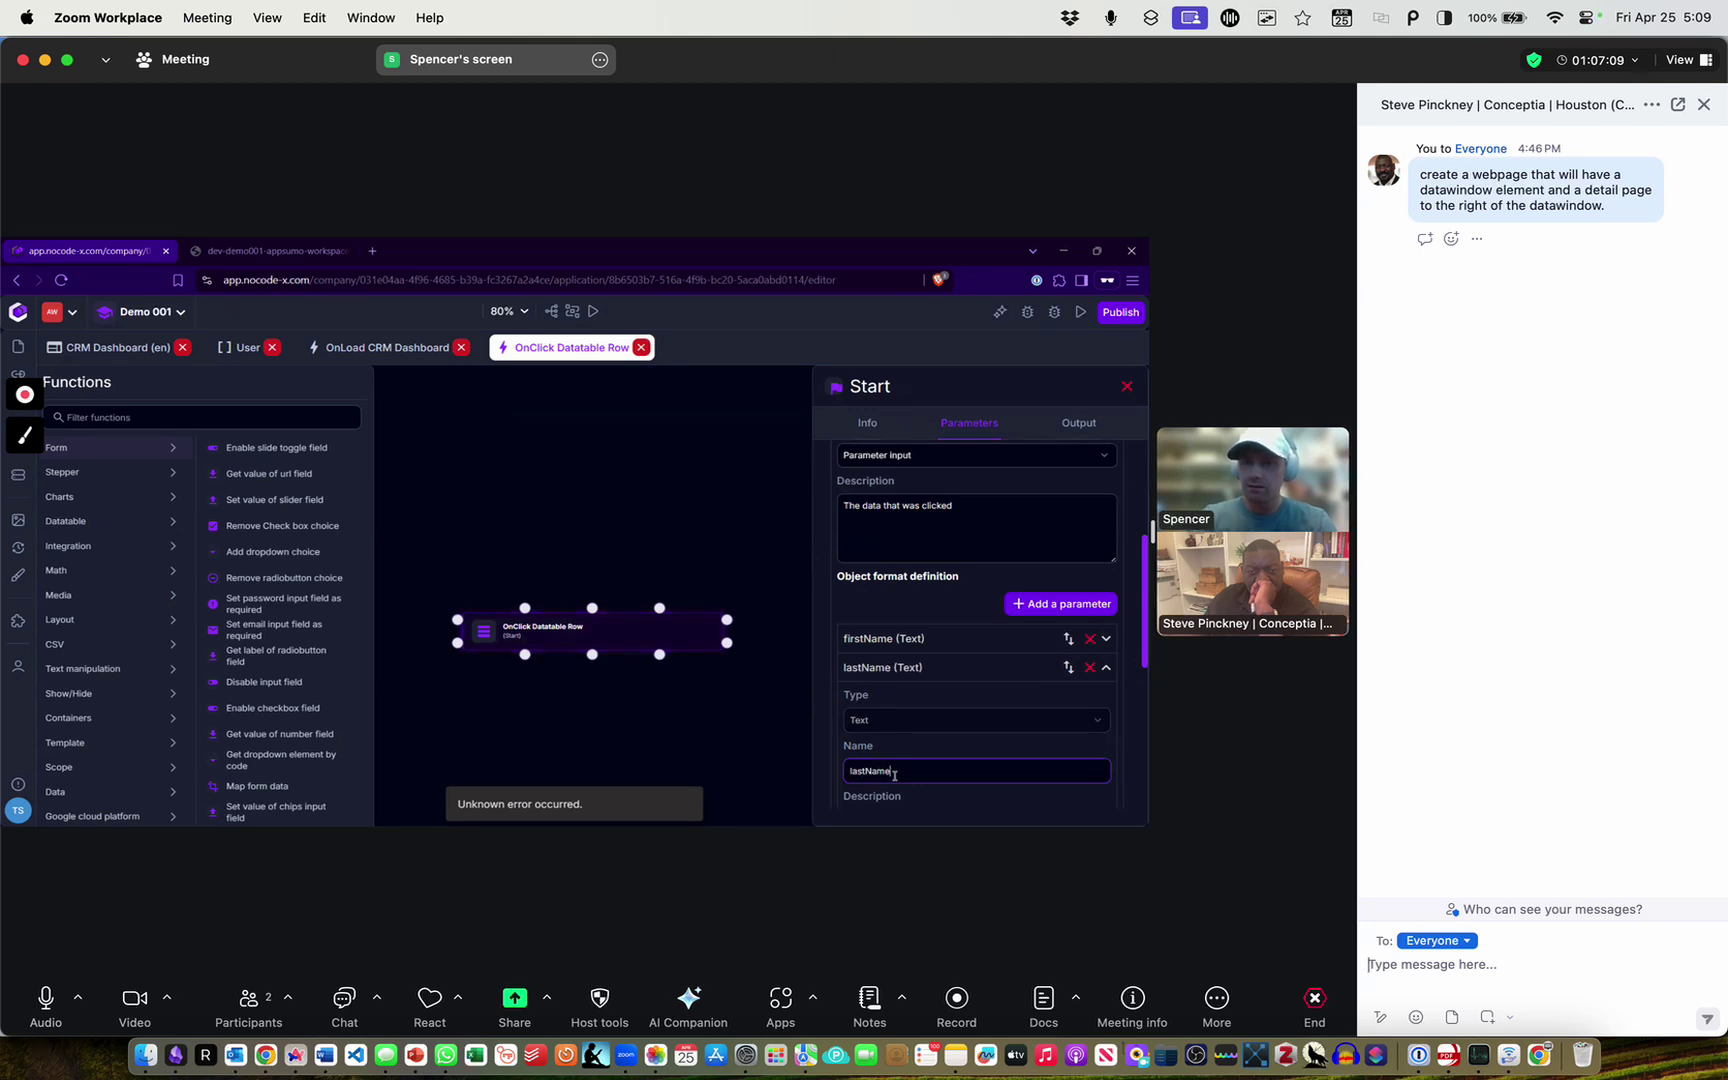
Add a third Text parameter named leadSource to the ROW_DATA object format definition
{"action": "left_click", "coordinate": [1098, 606]}
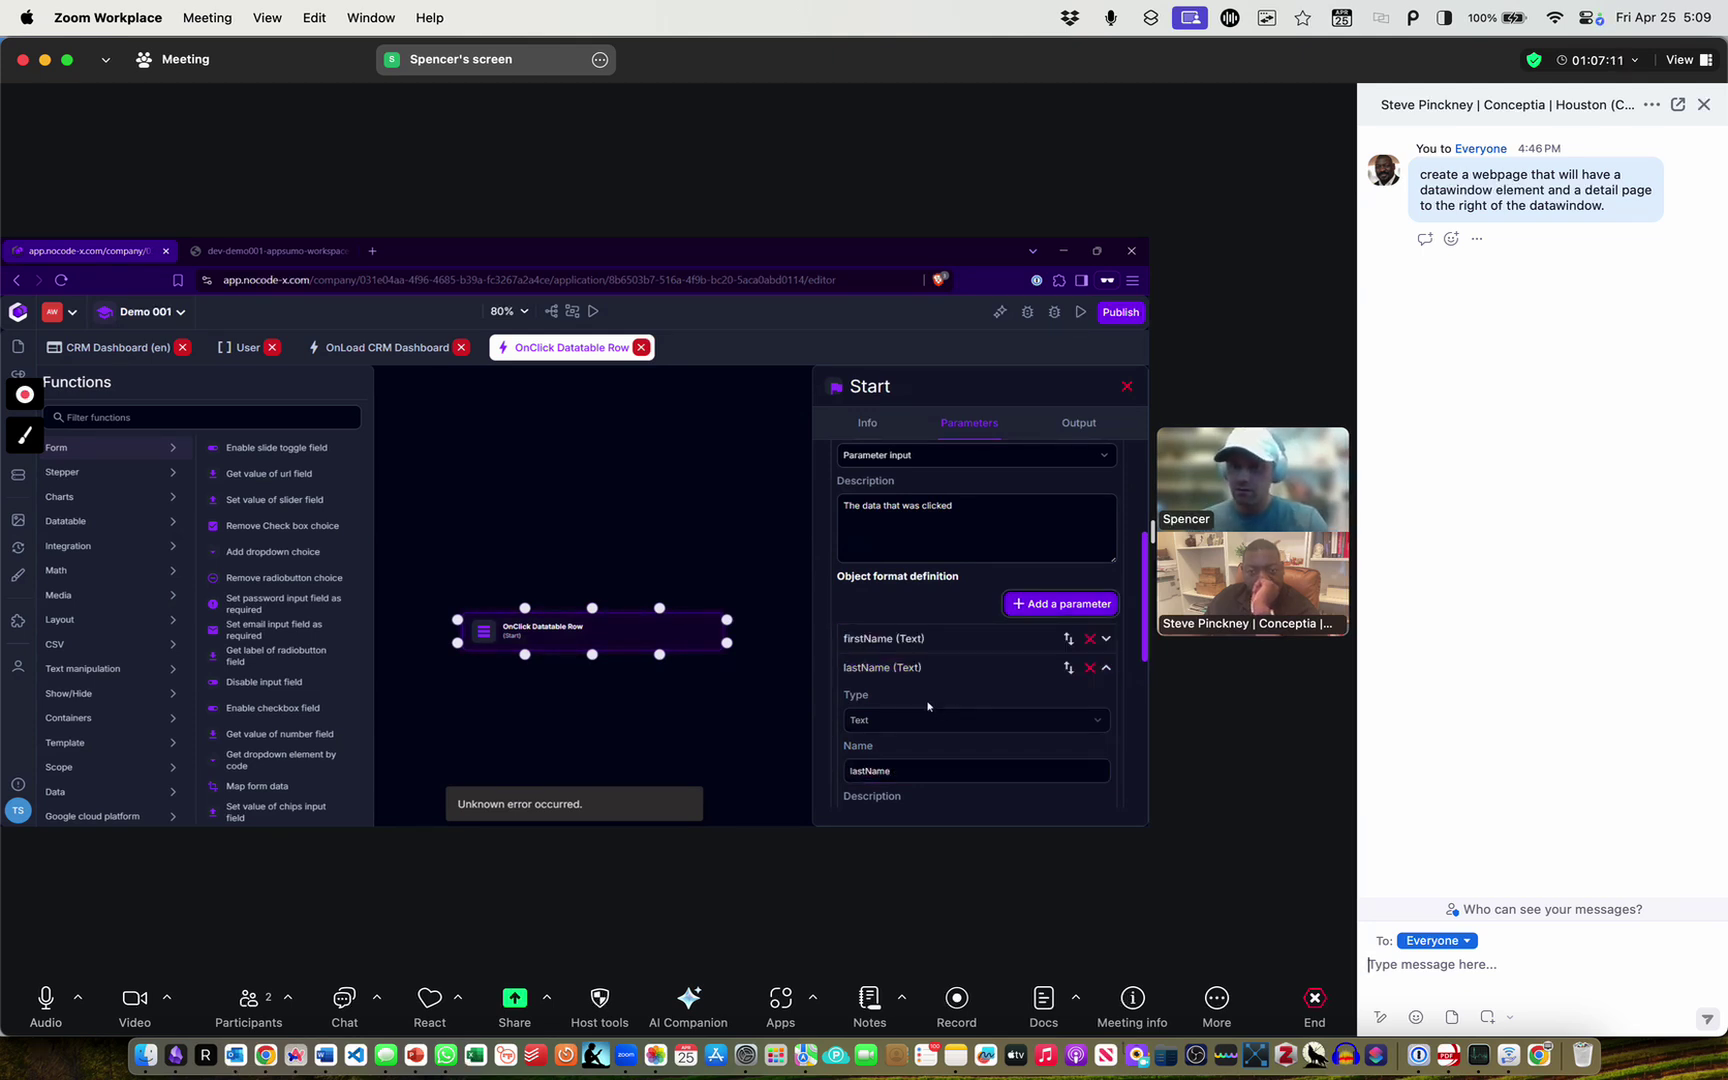
{"action": "scroll", "coordinate": [938, 750], "scroll_direction": "down", "scroll_amount": 10}
{"action": "scroll", "coordinate": [985, 652], "scroll_direction": "up", "scroll_amount": 5}
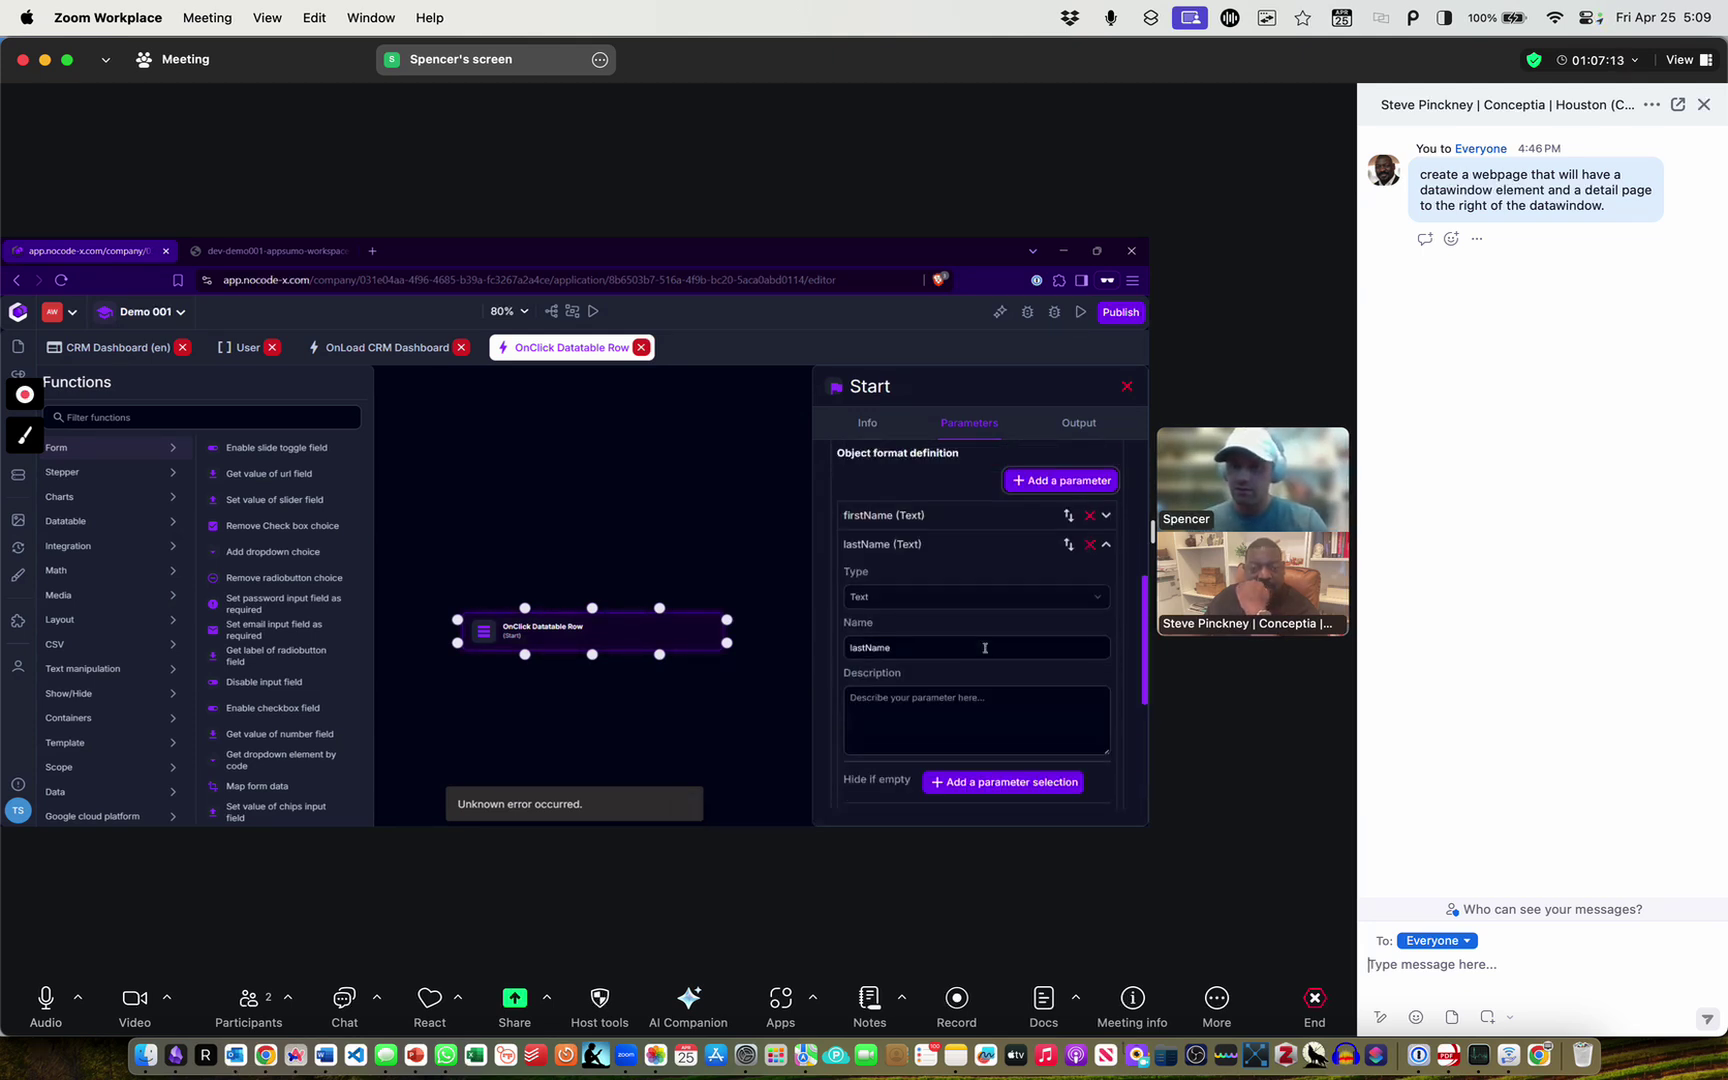
{"action": "left_click", "coordinate": [958, 552]}
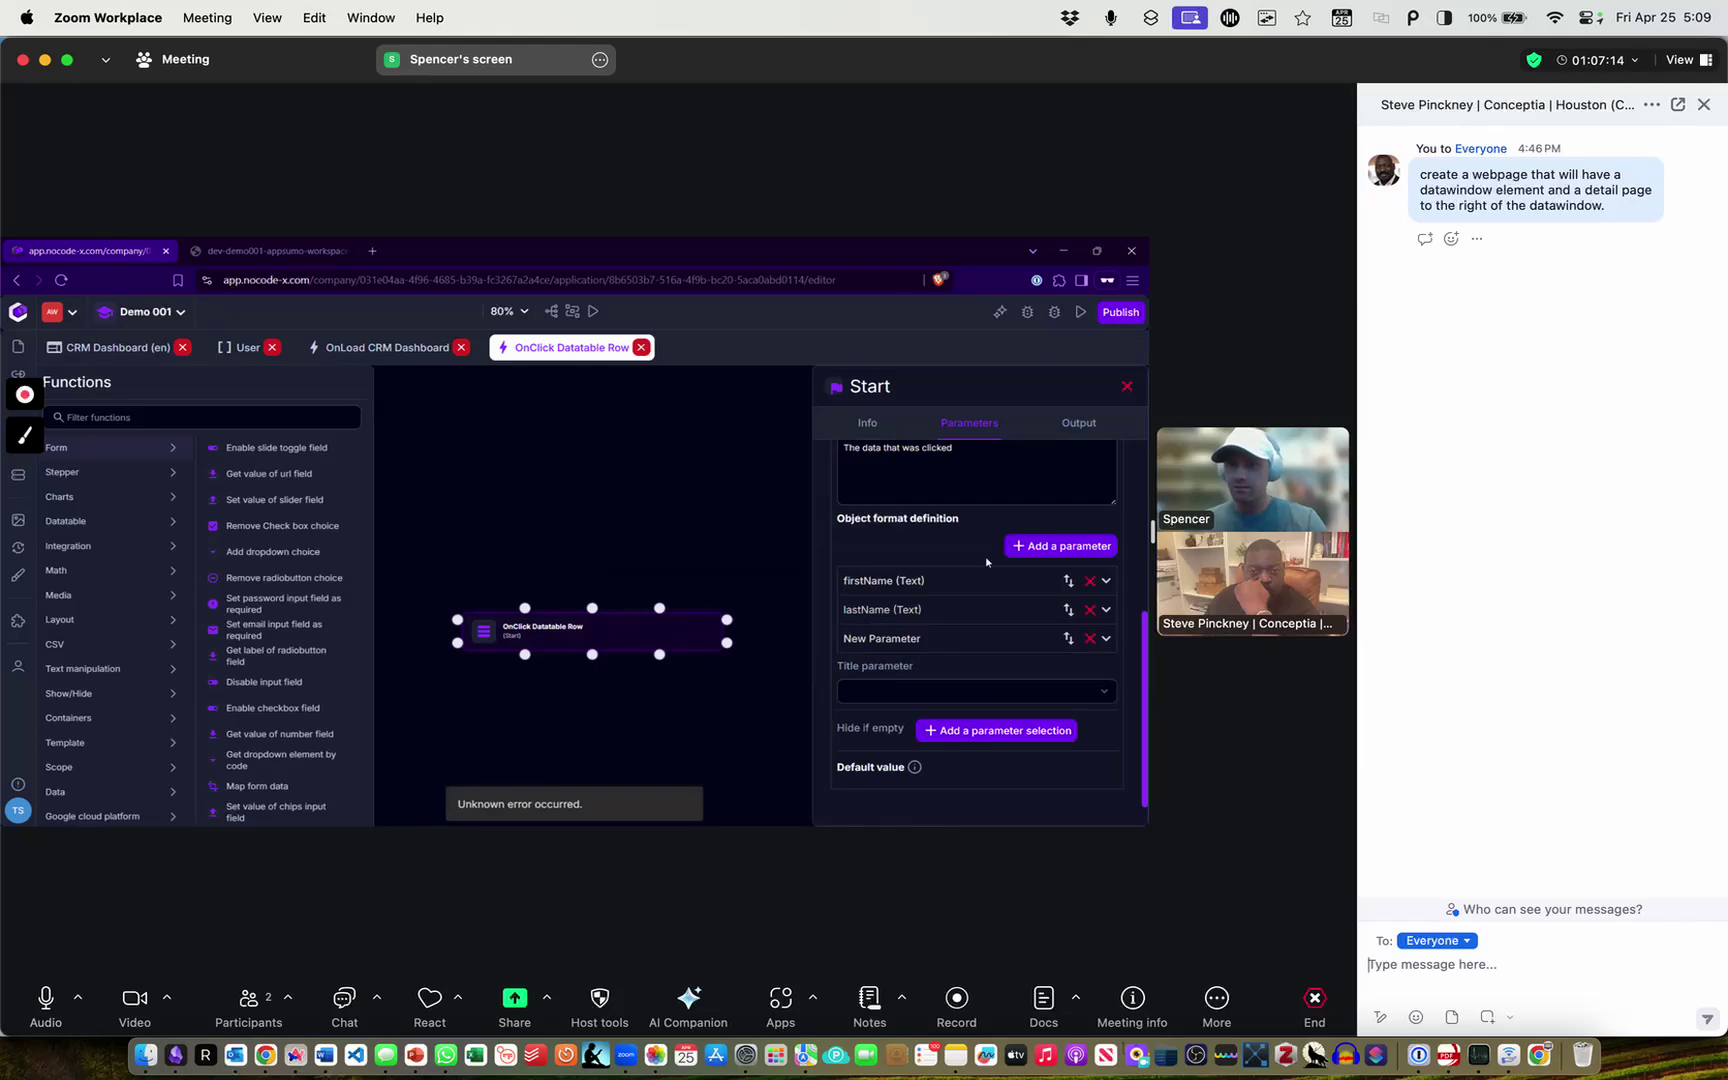
{"action": "left_click", "coordinate": [948, 645]}
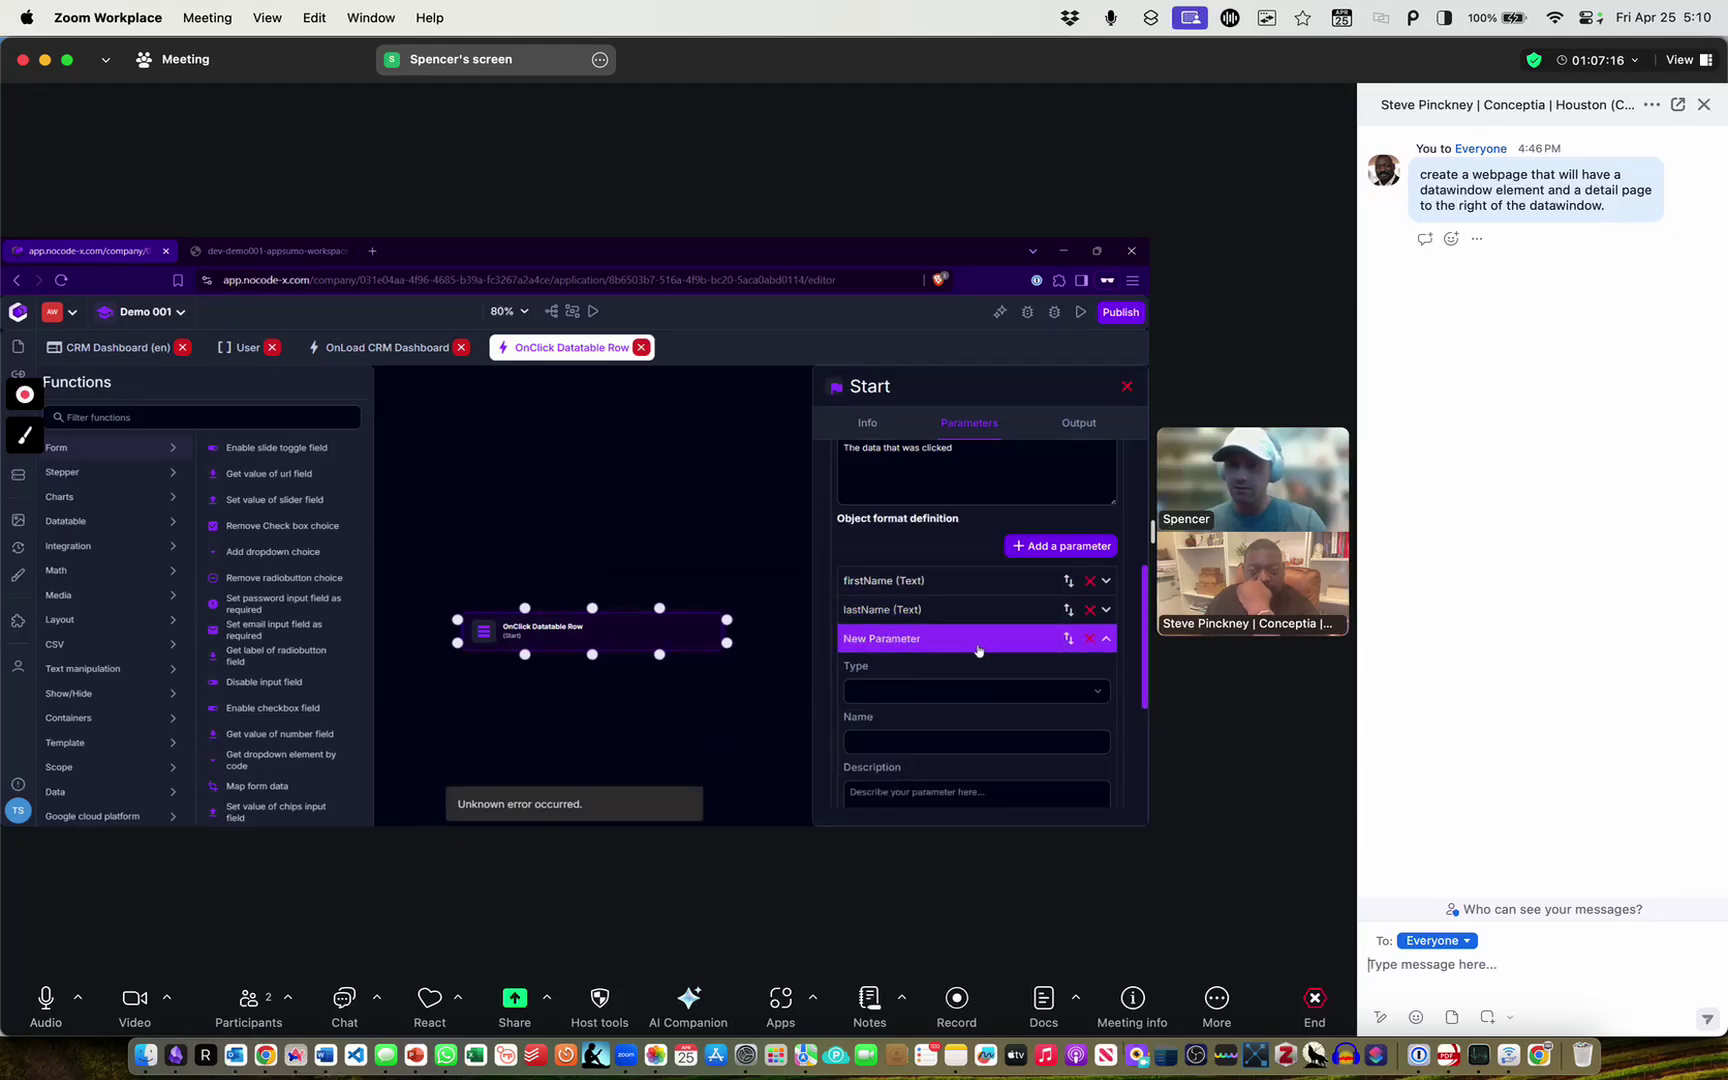
{"action": "left_click", "coordinate": [940, 693]}
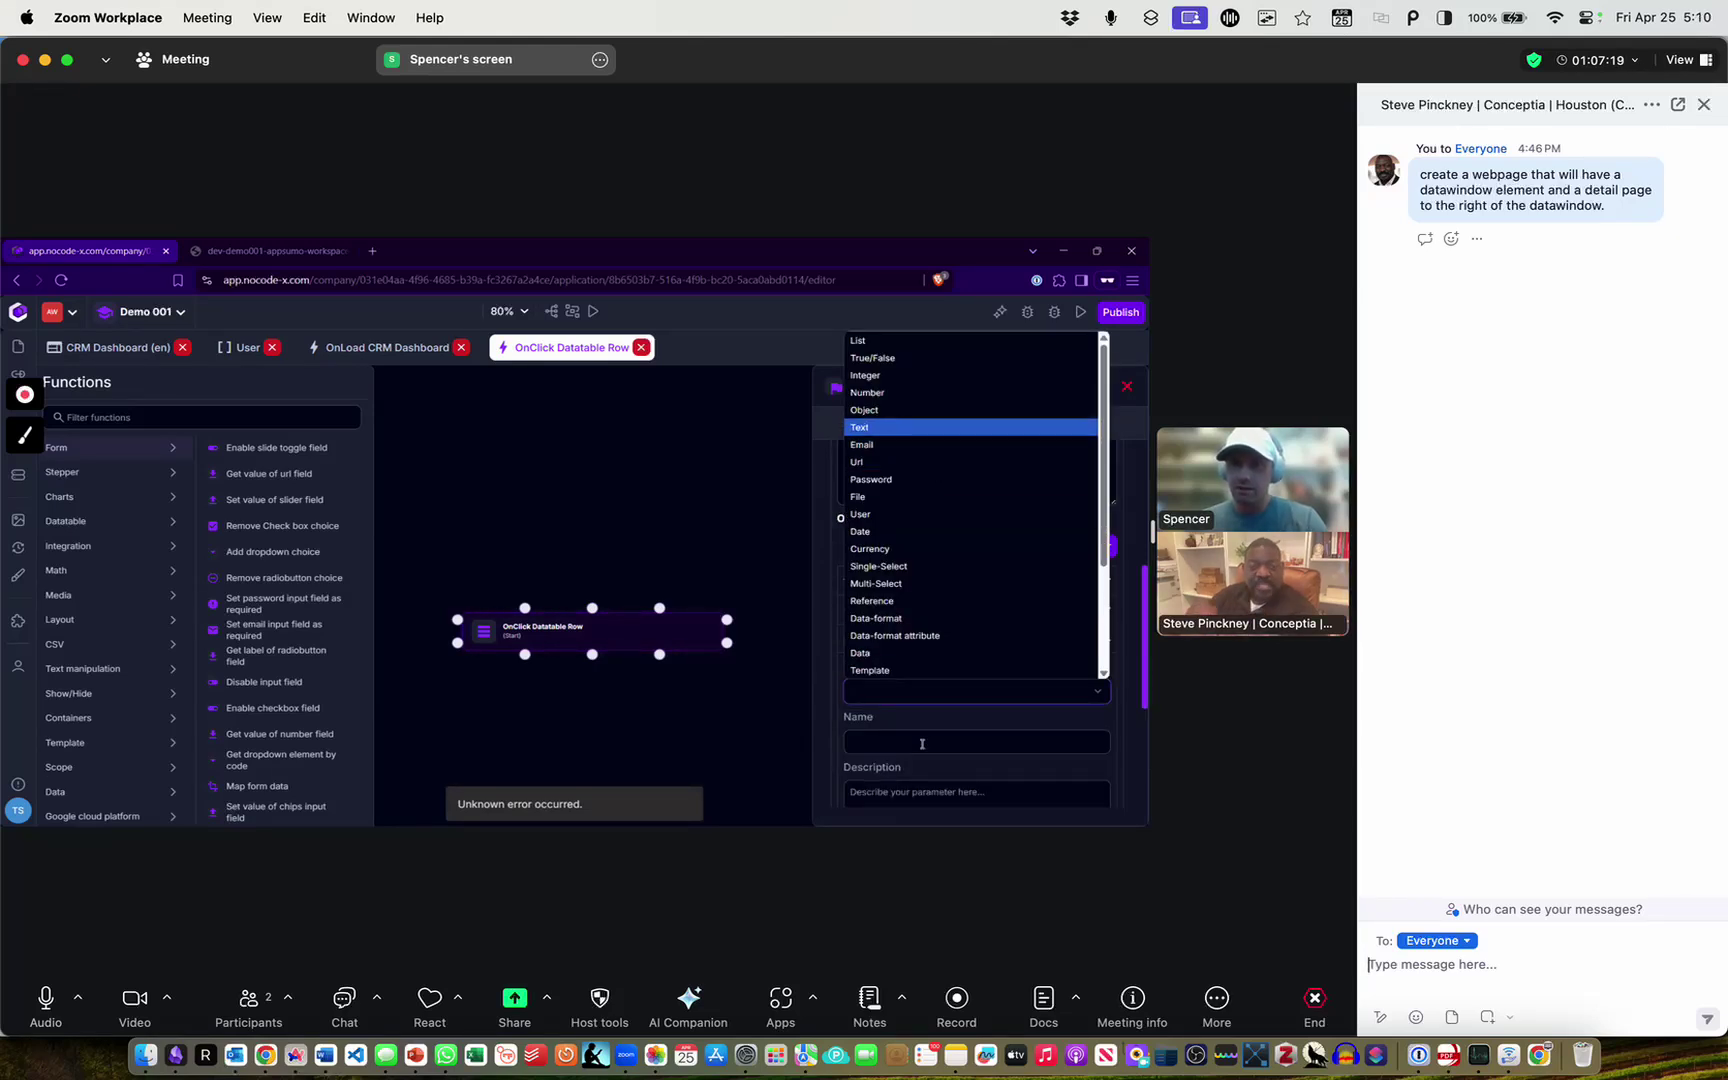
{"action": "key", "text": "Return"}
{"action": "left_click", "coordinate": [976, 740]}
{"action": "type", "text": "lea"}
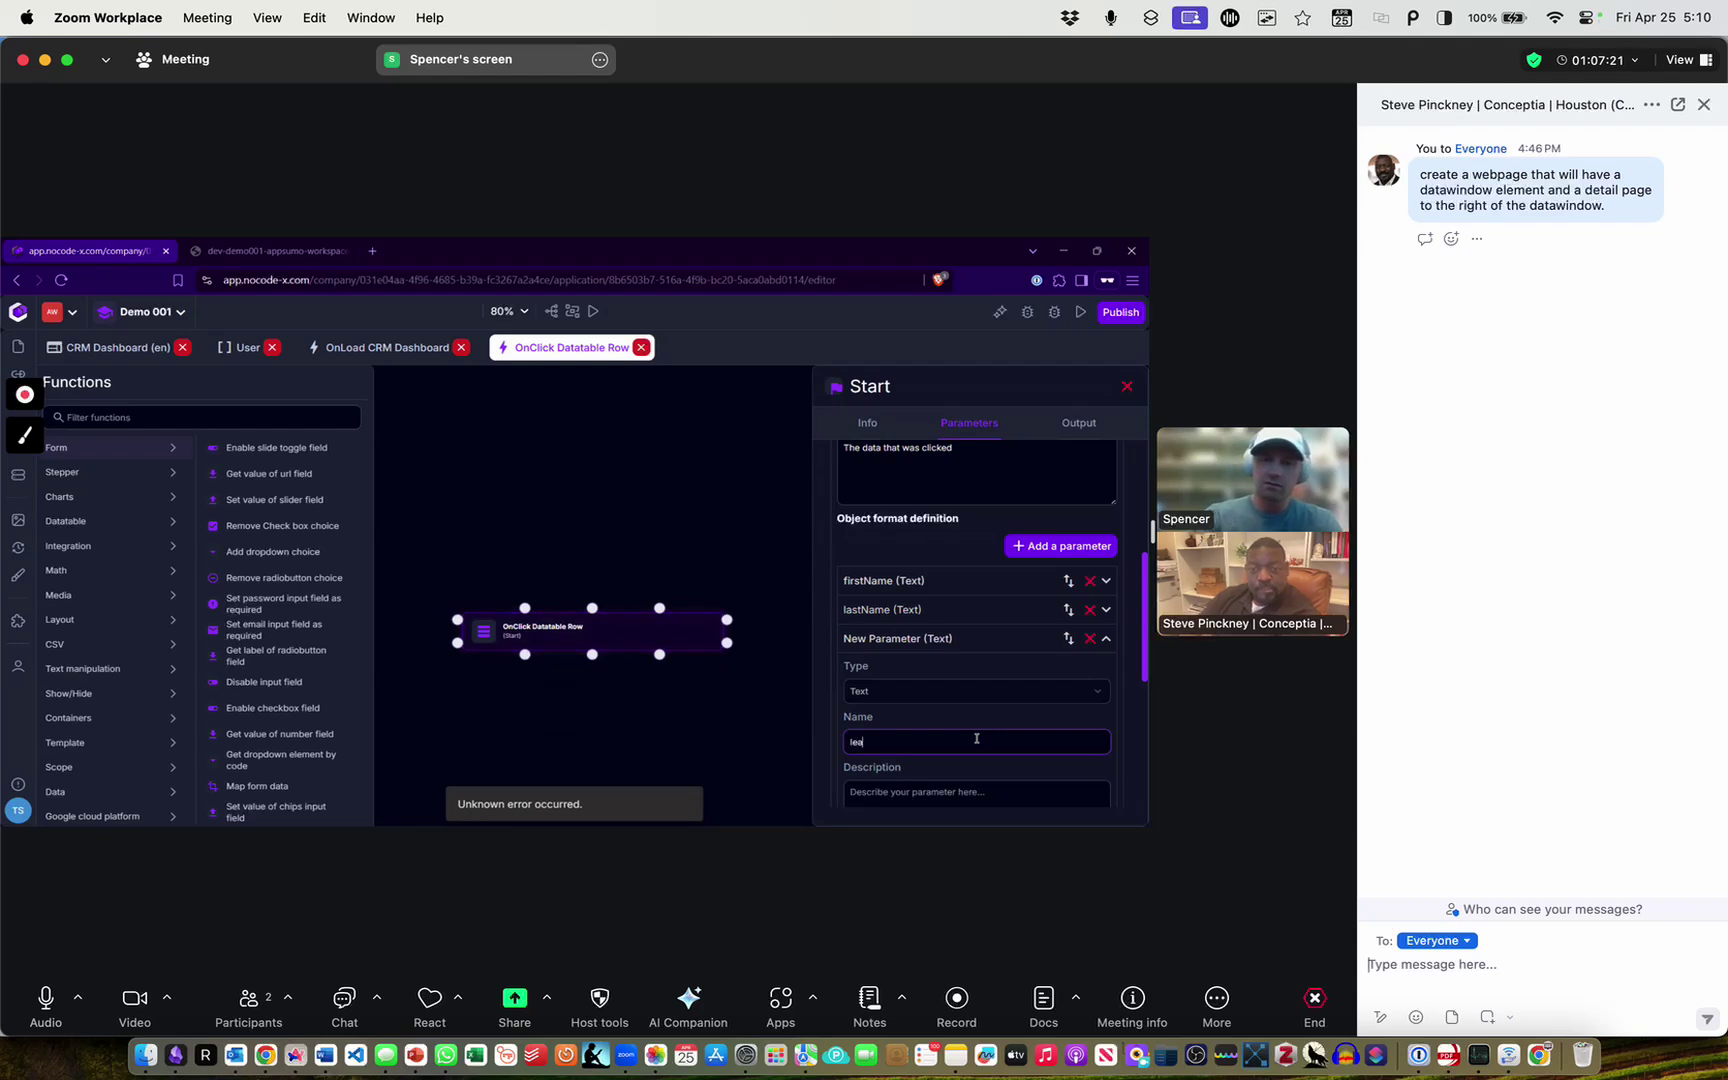
{"action": "type", "text": "dSource"}
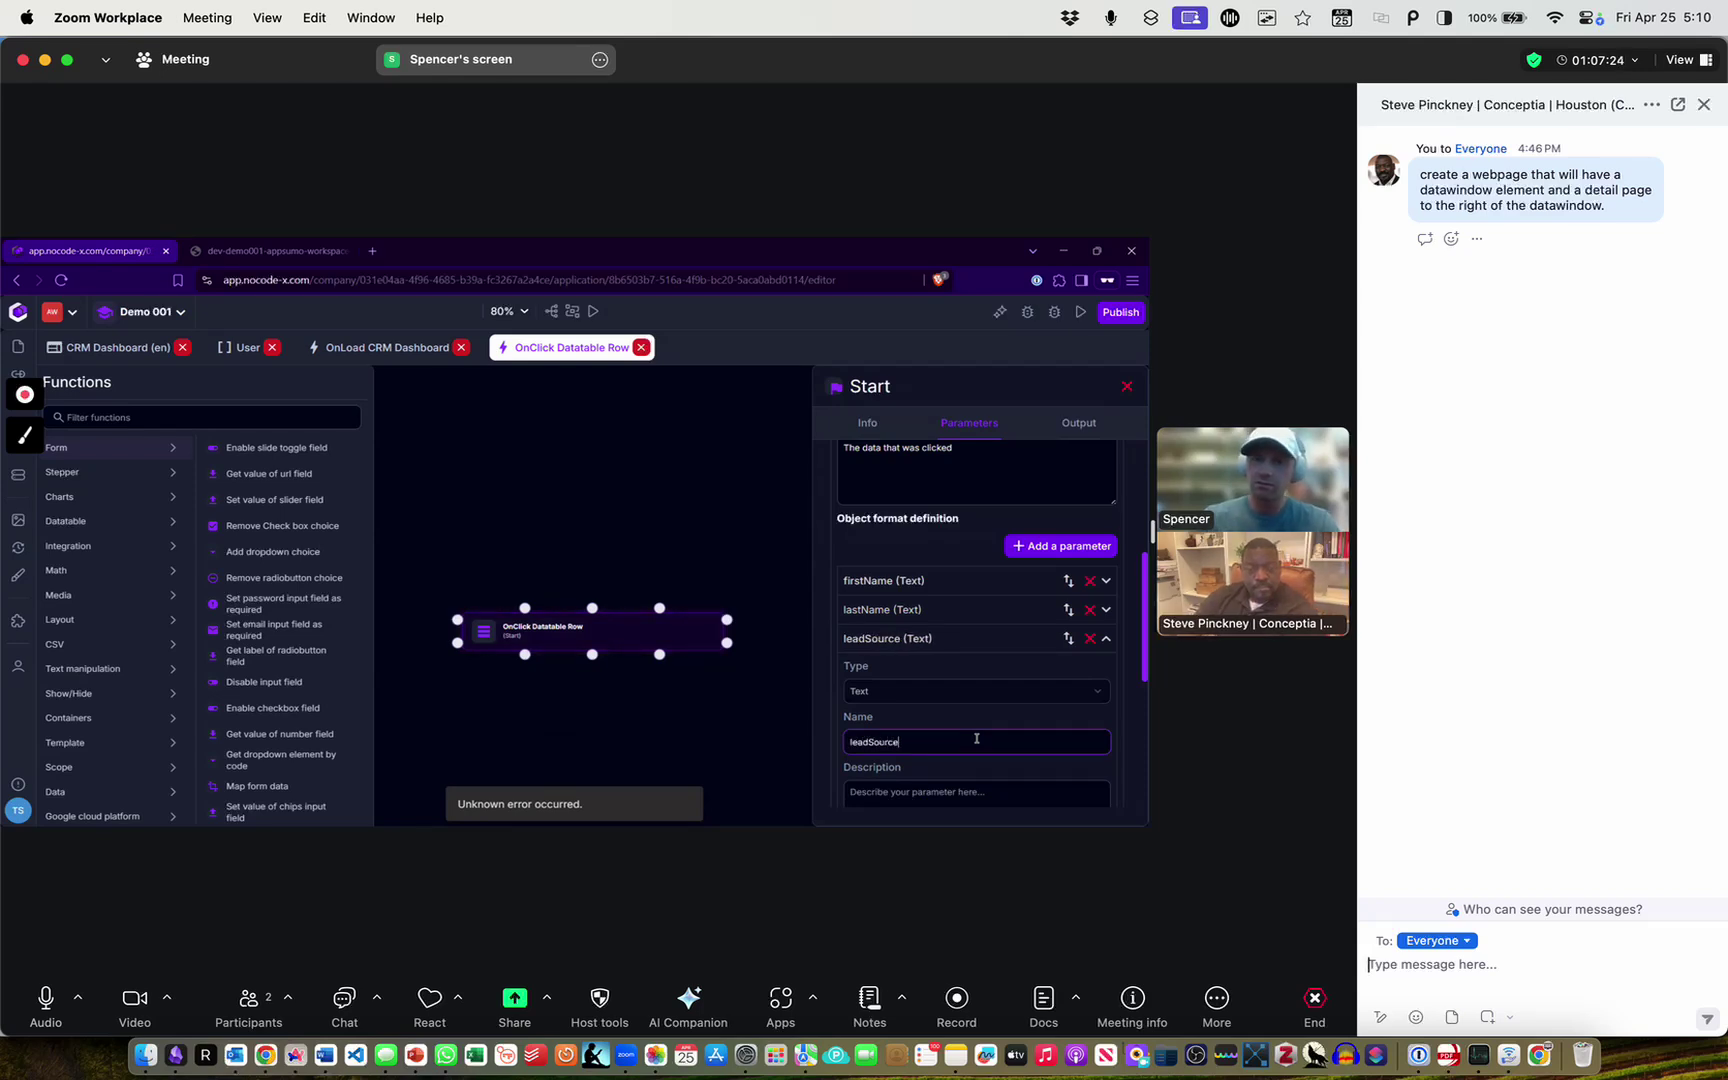
{"action": "left_click", "coordinate": [960, 642]}
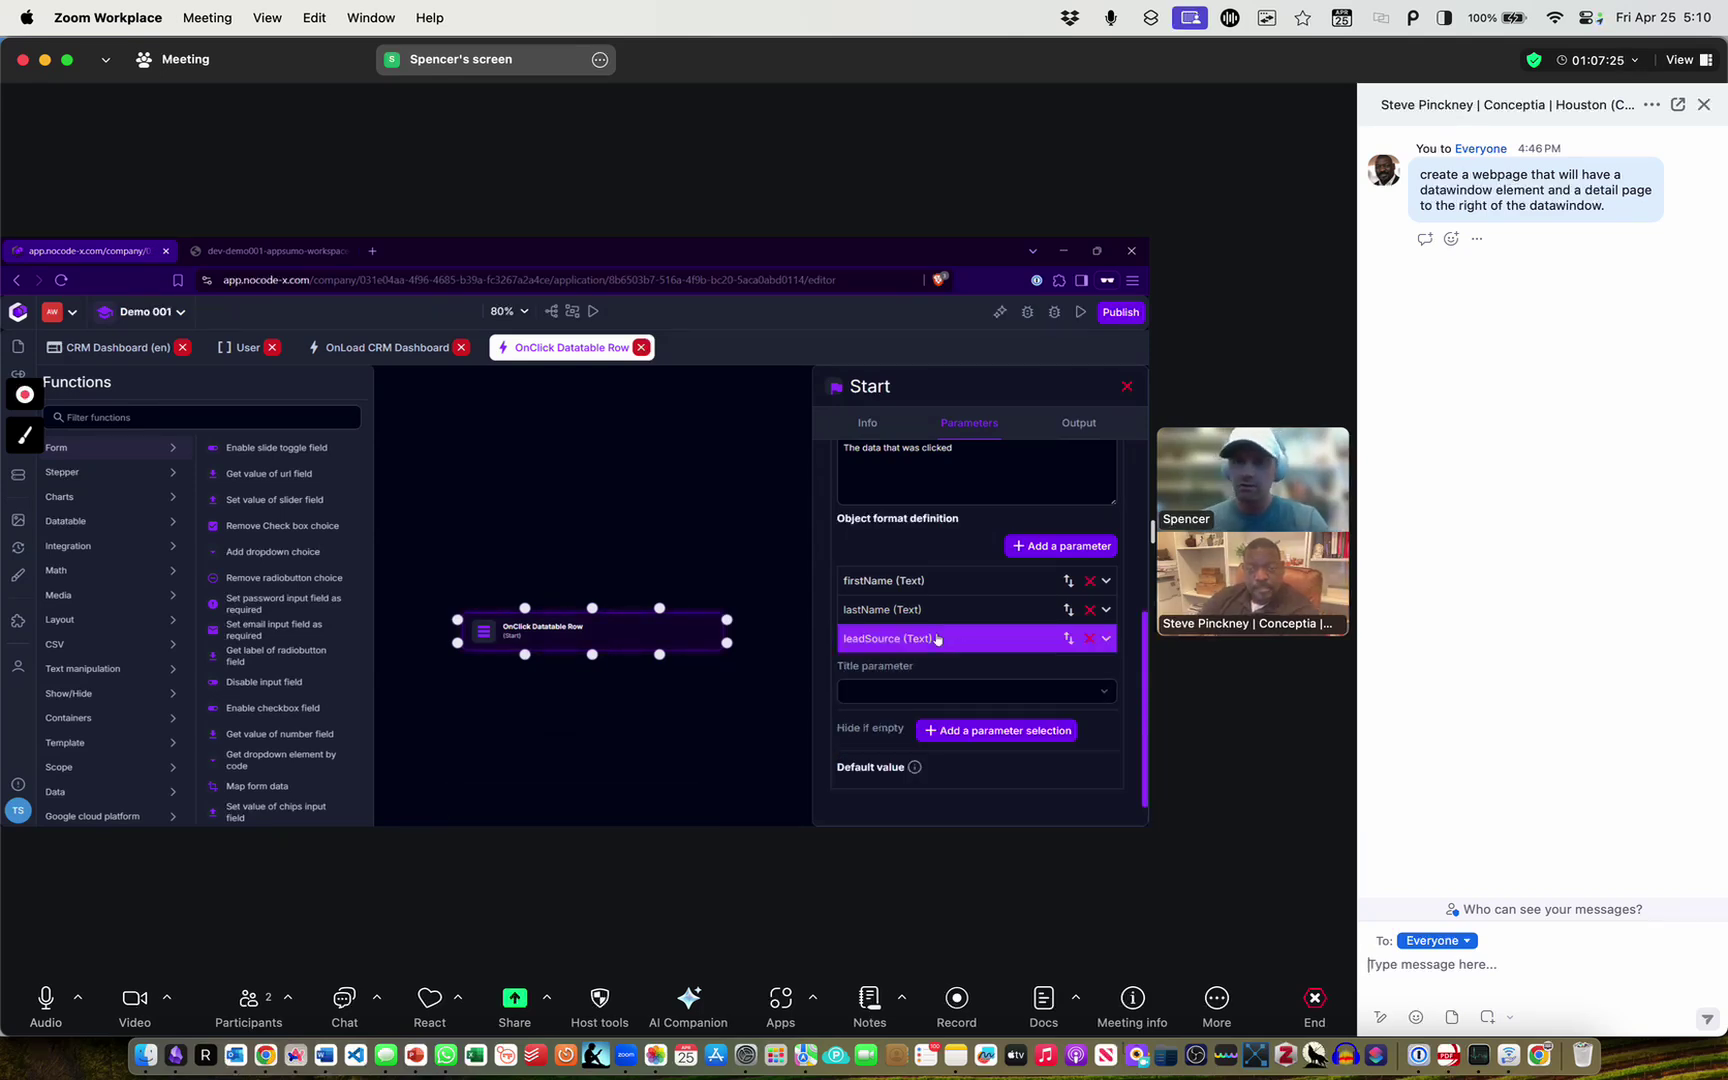
Review the property names defined in the User data format, and return to the OnClick Datatable Row action
{"action": "left_click", "coordinate": [248, 348]}
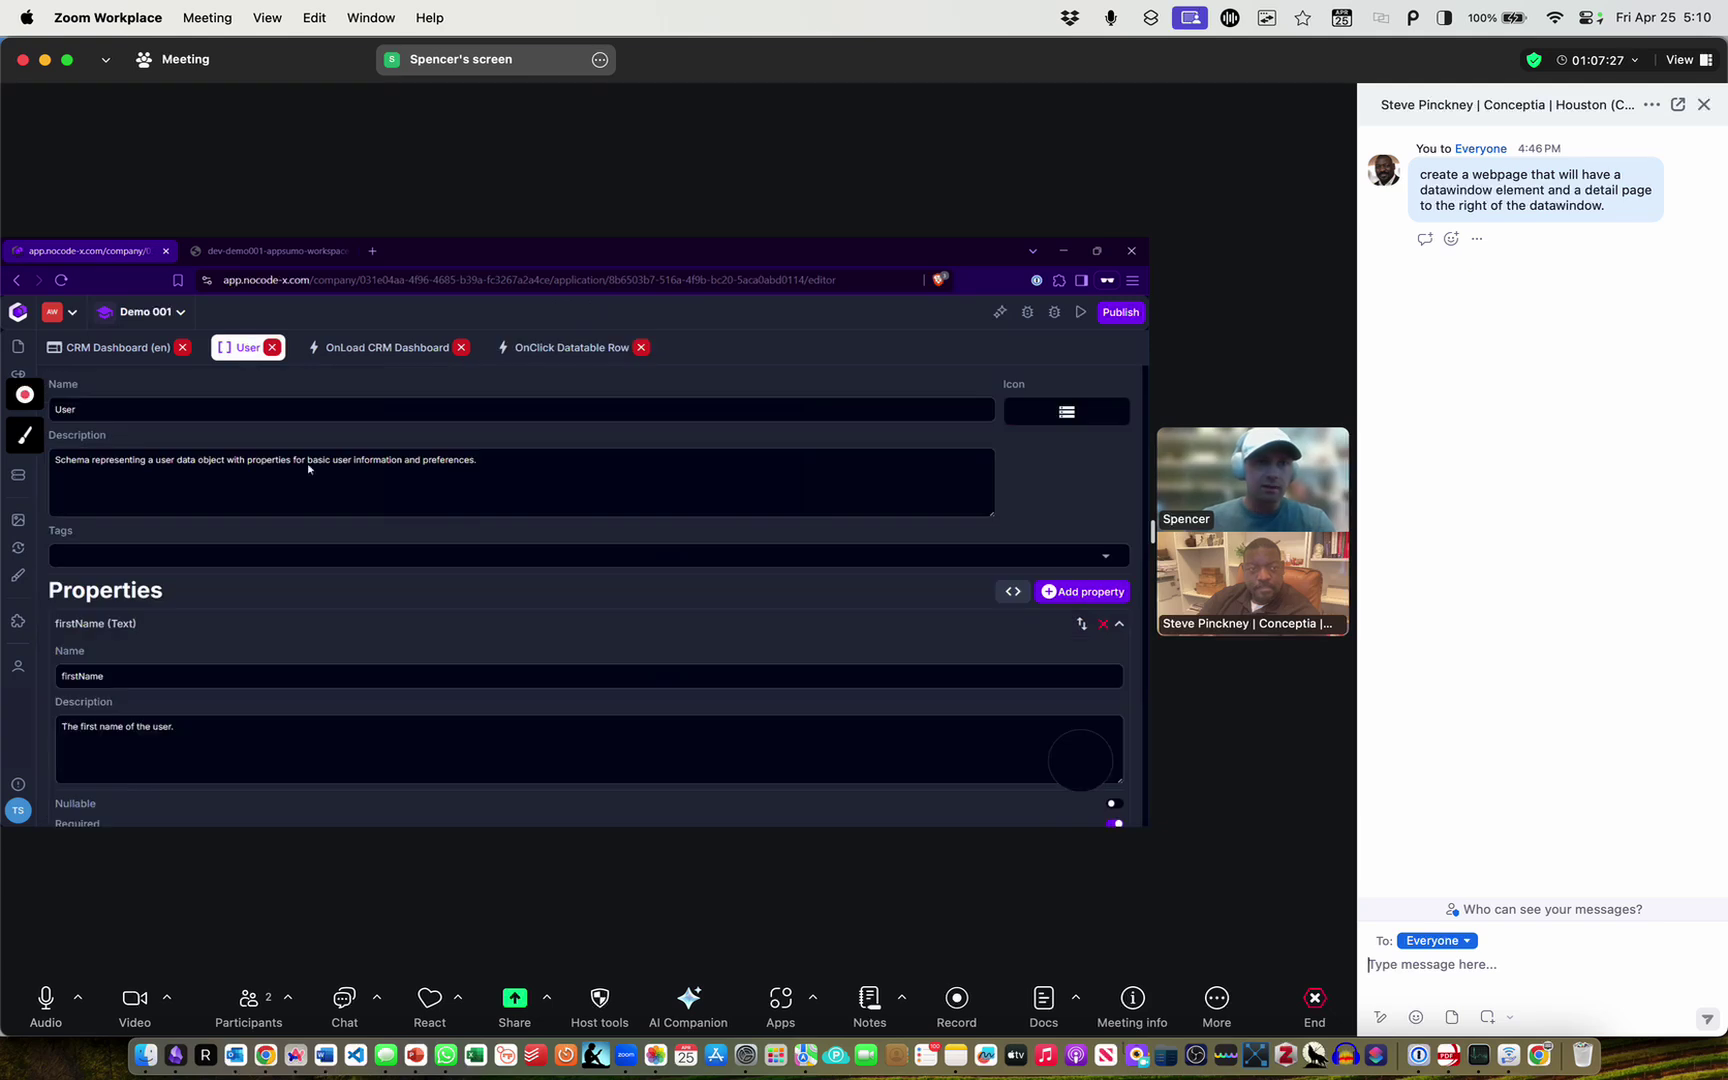
{"action": "scroll", "coordinate": [309, 467], "scroll_direction": "down", "scroll_amount": 10}
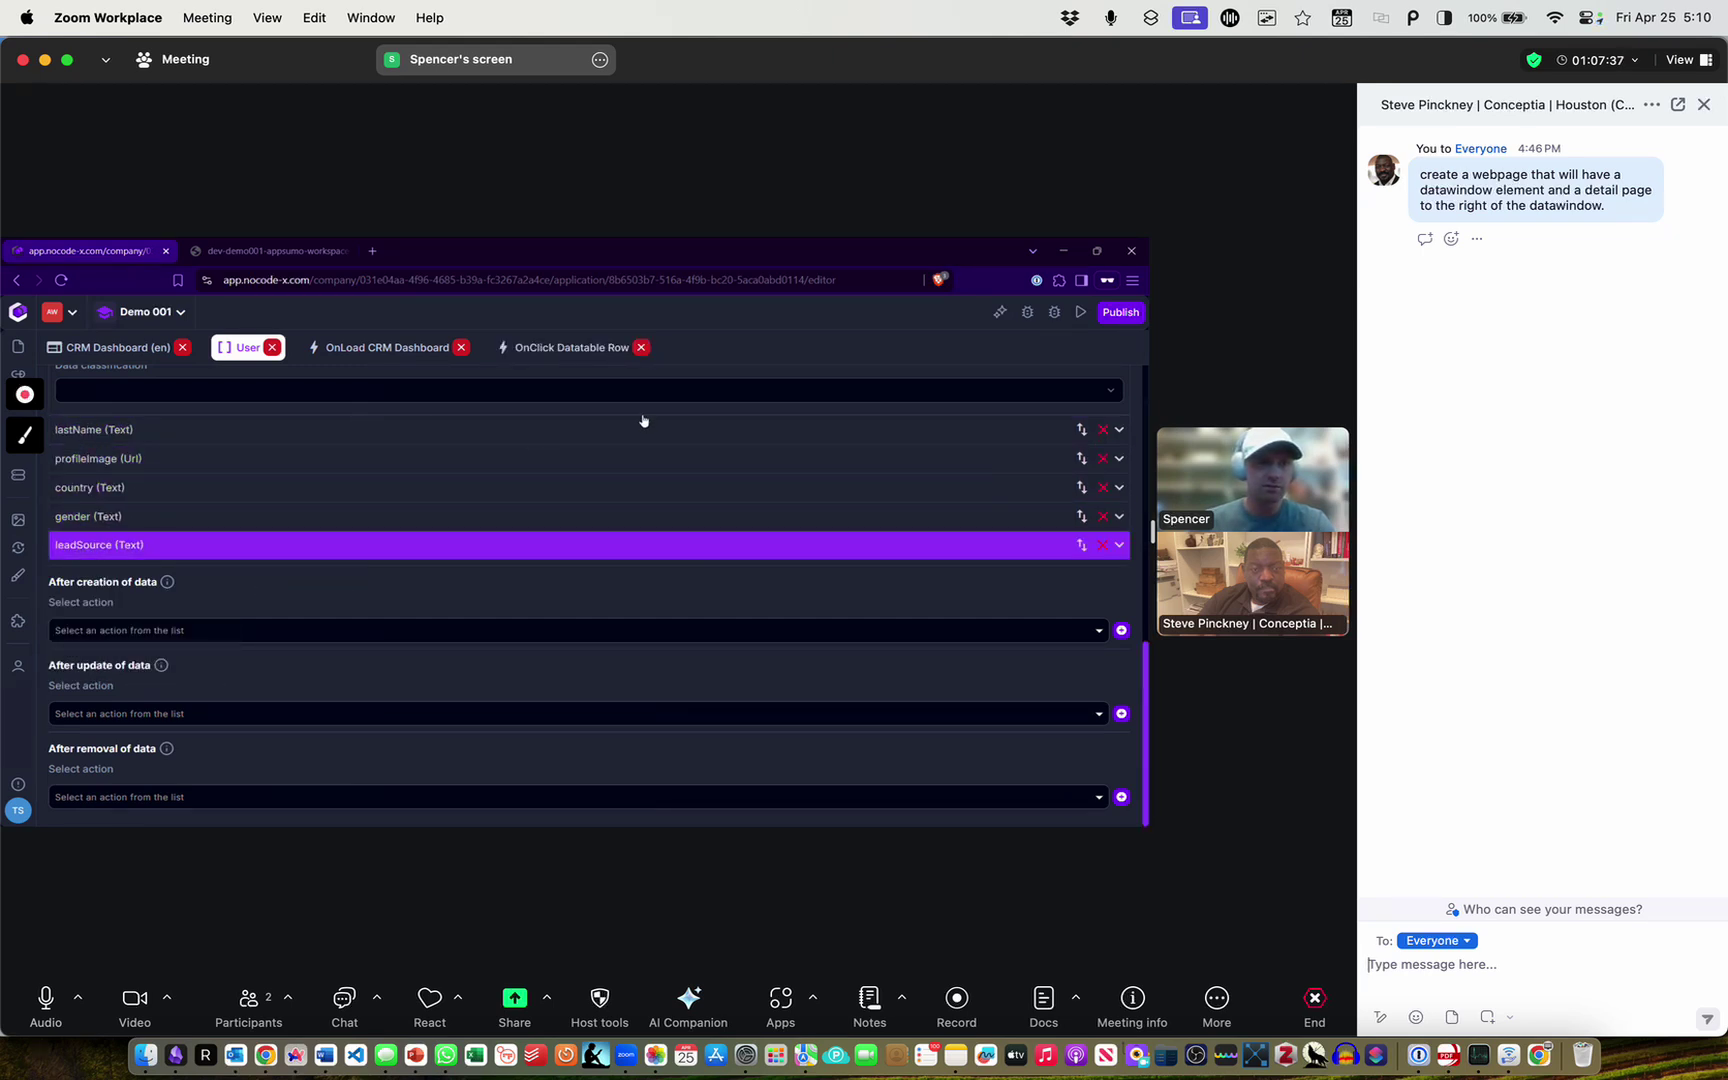
{"action": "left_click", "coordinate": [581, 356]}
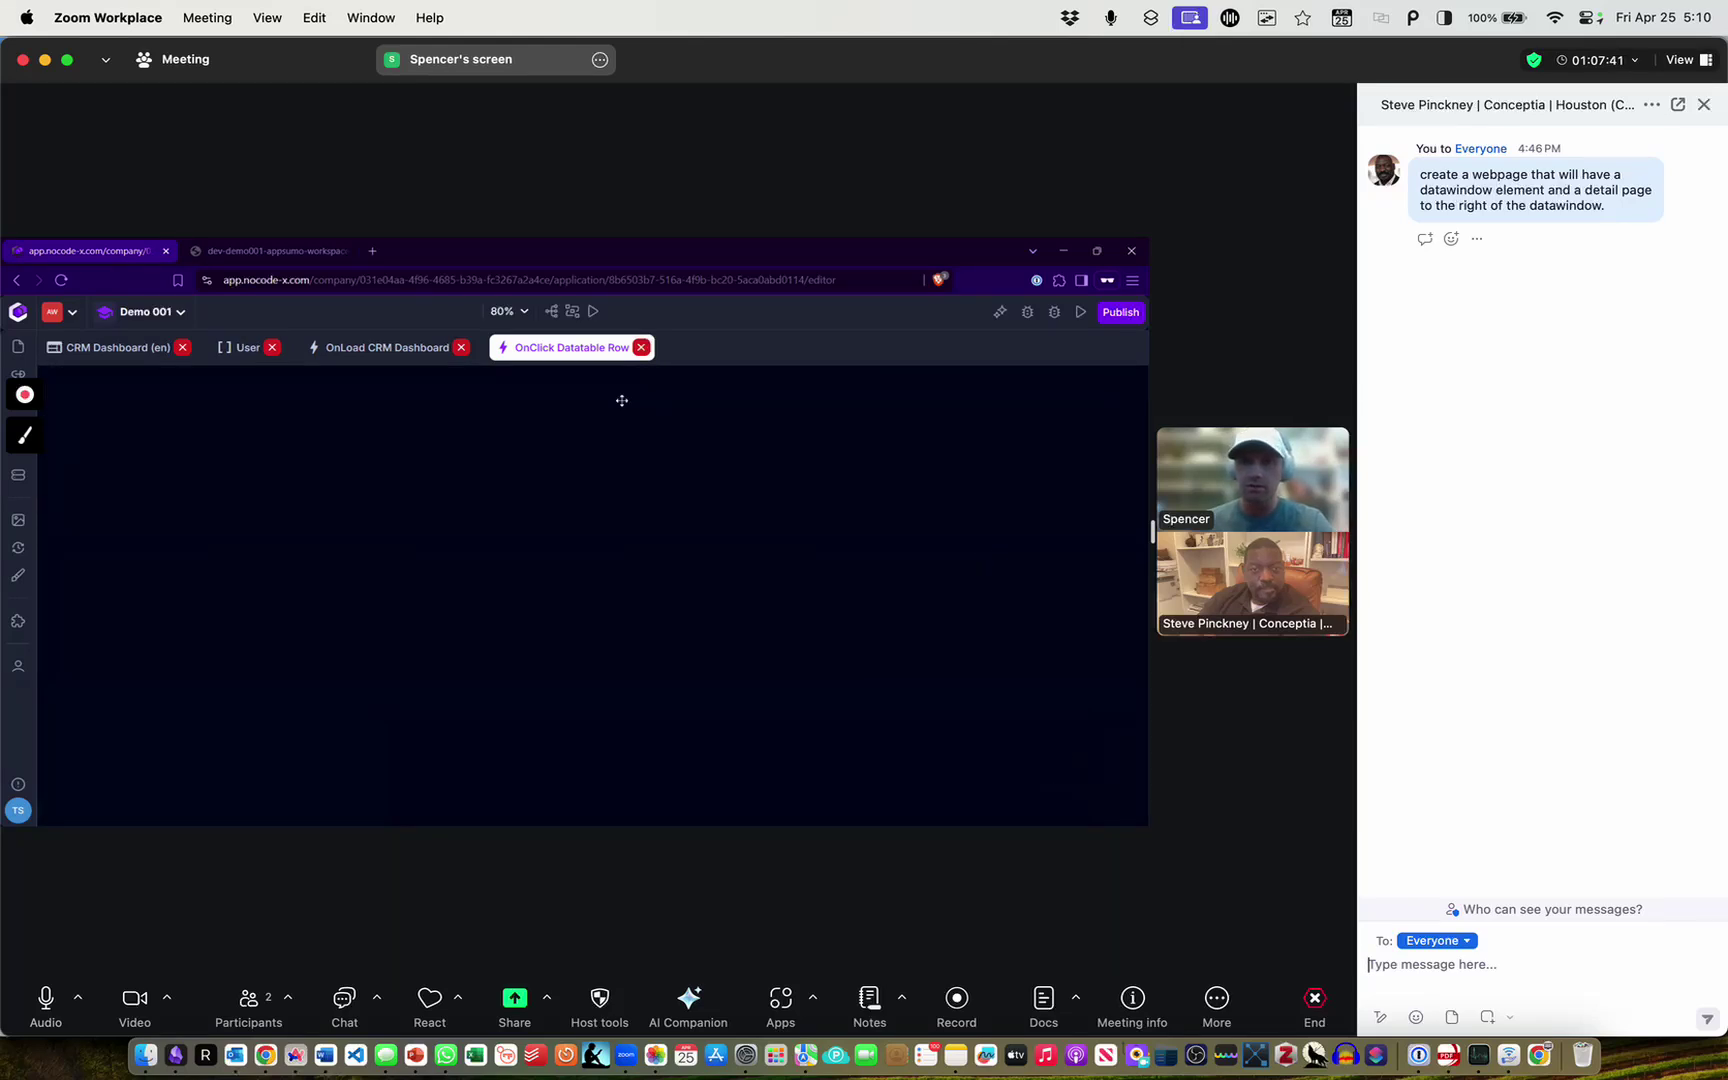
Reopen ROW_DATA in the OnClick Datatable Row start block and add a Url parameter named profileImage to its object format definition
{"action": "left_click", "coordinate": [829, 529]}
{"action": "left_click", "coordinate": [594, 628]}
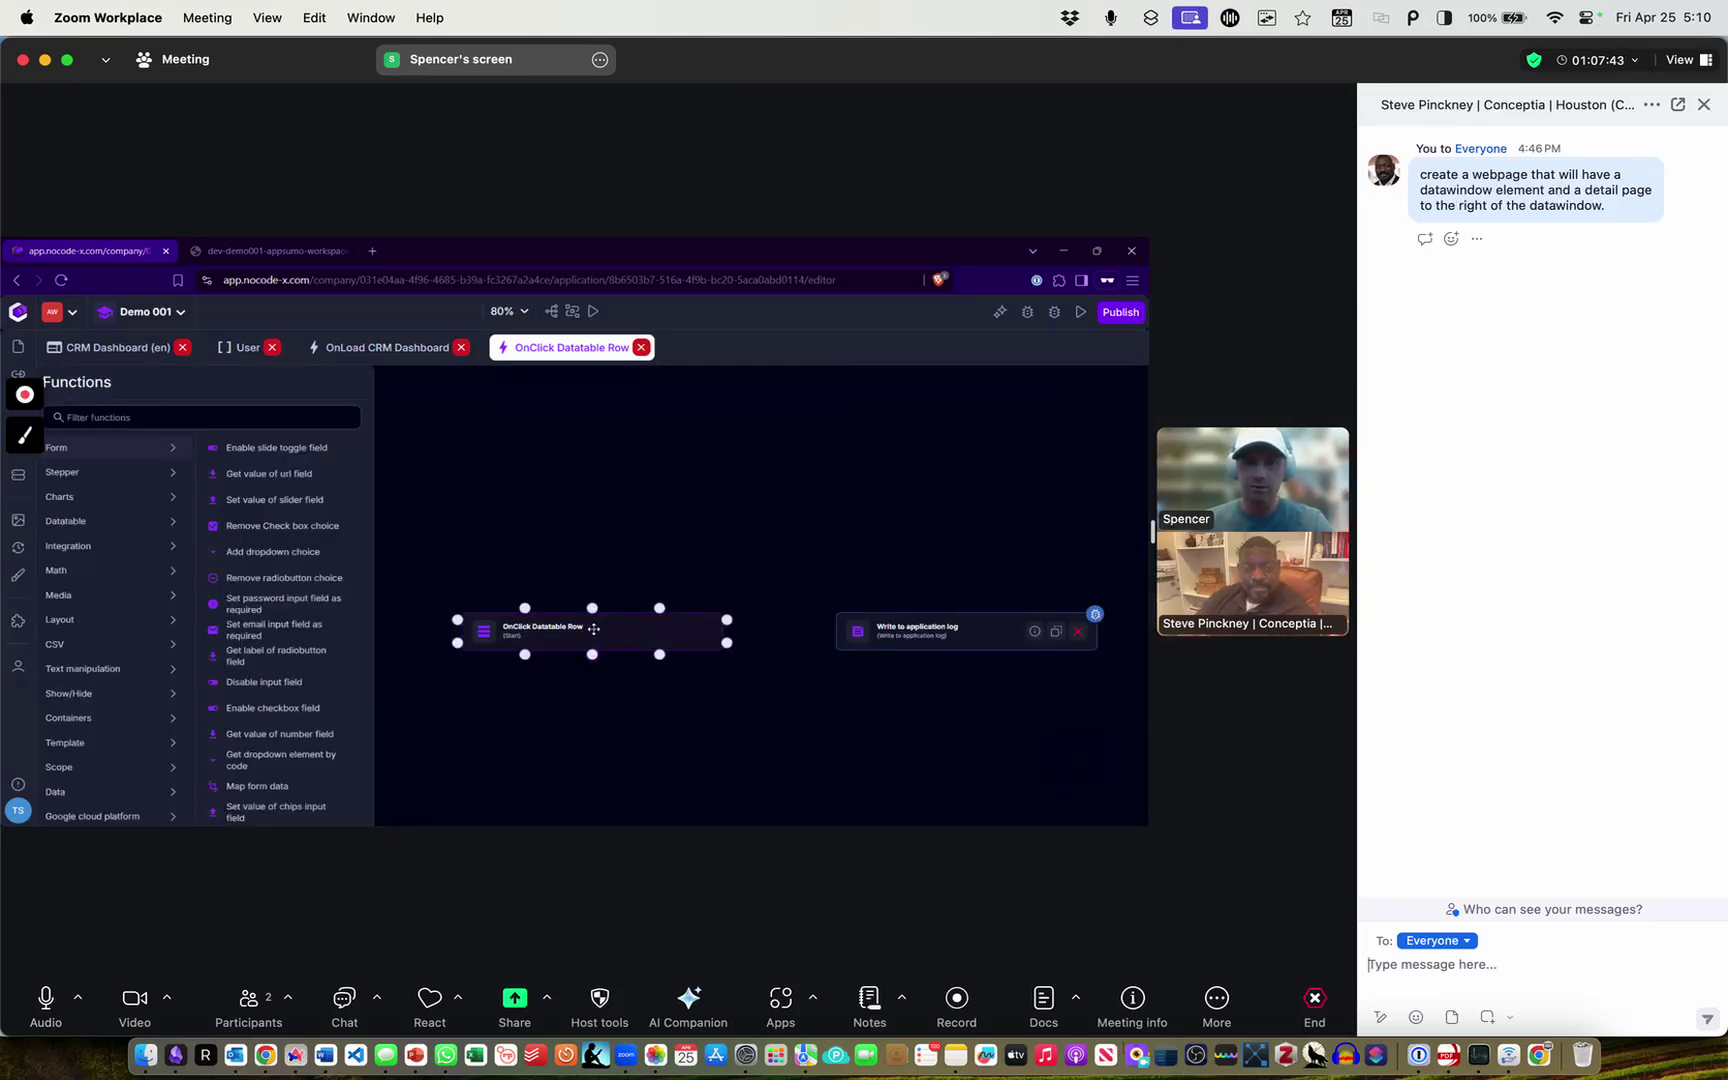
{"action": "scroll", "coordinate": [1000, 680], "scroll_direction": "down", "scroll_amount": 5}
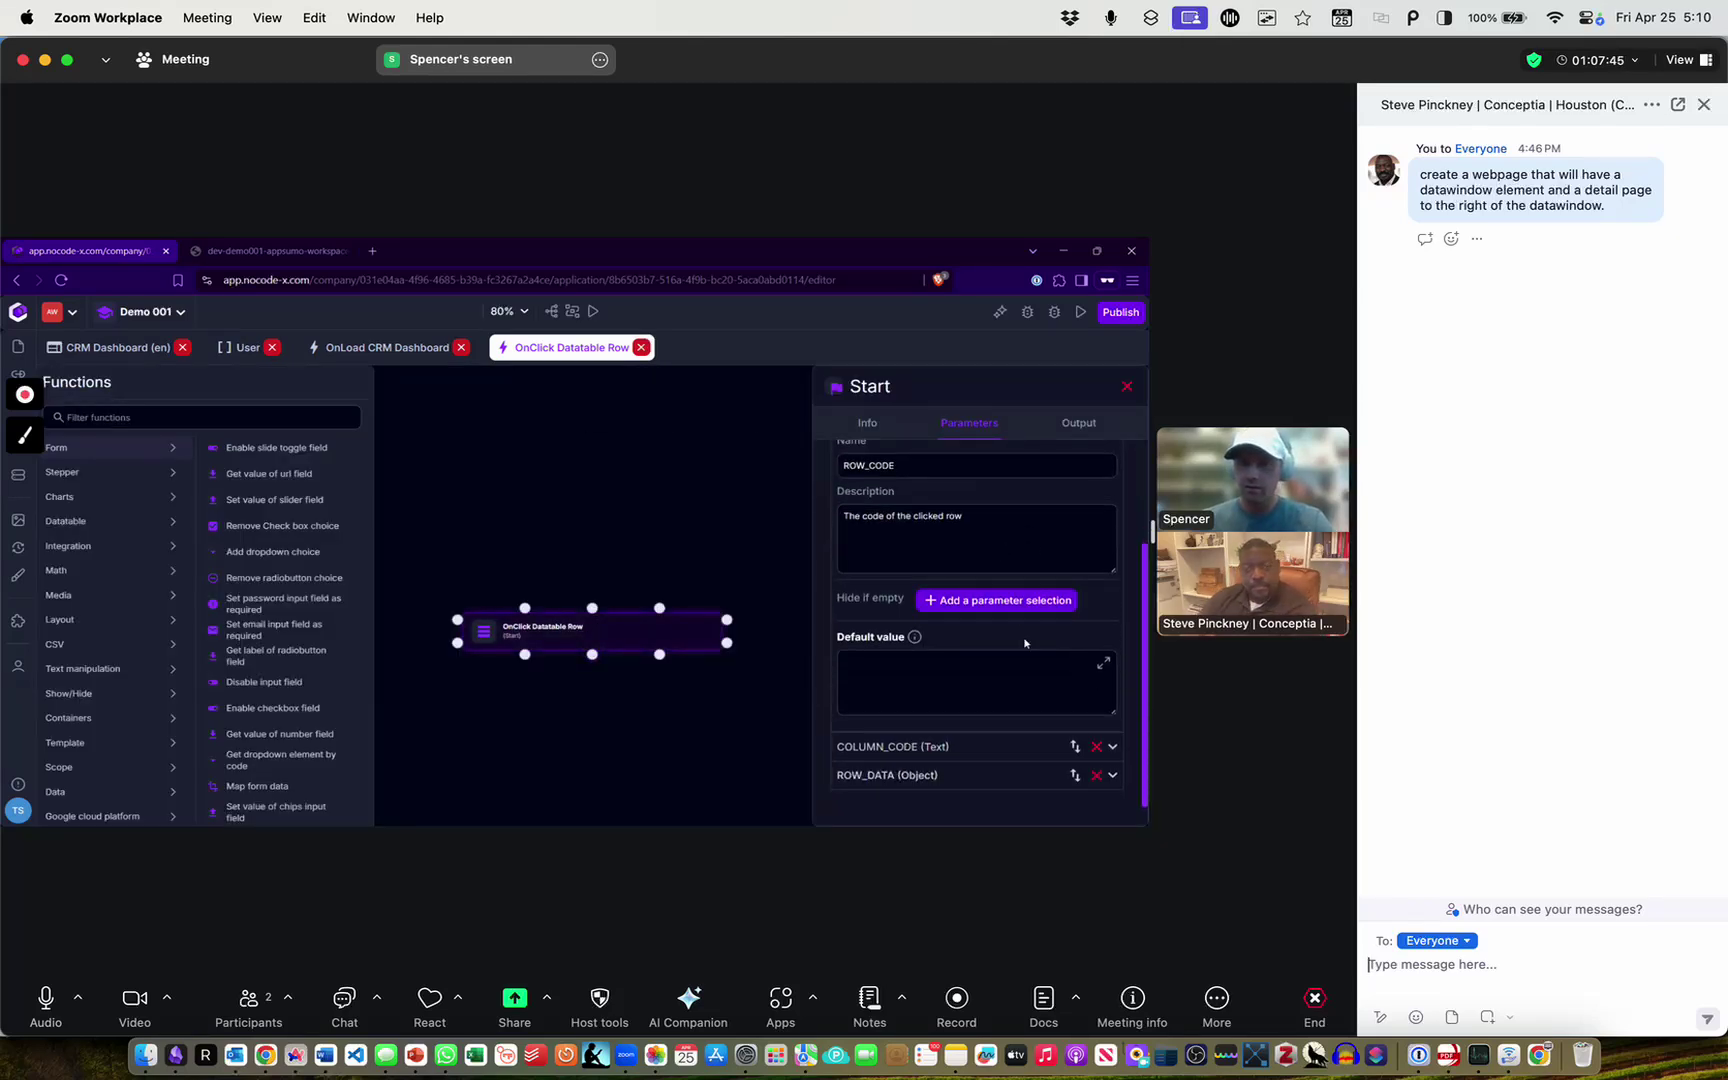
{"action": "left_click", "coordinate": [1020, 775]}
{"action": "scroll", "coordinate": [1021, 630], "scroll_direction": "down", "scroll_amount": 3}
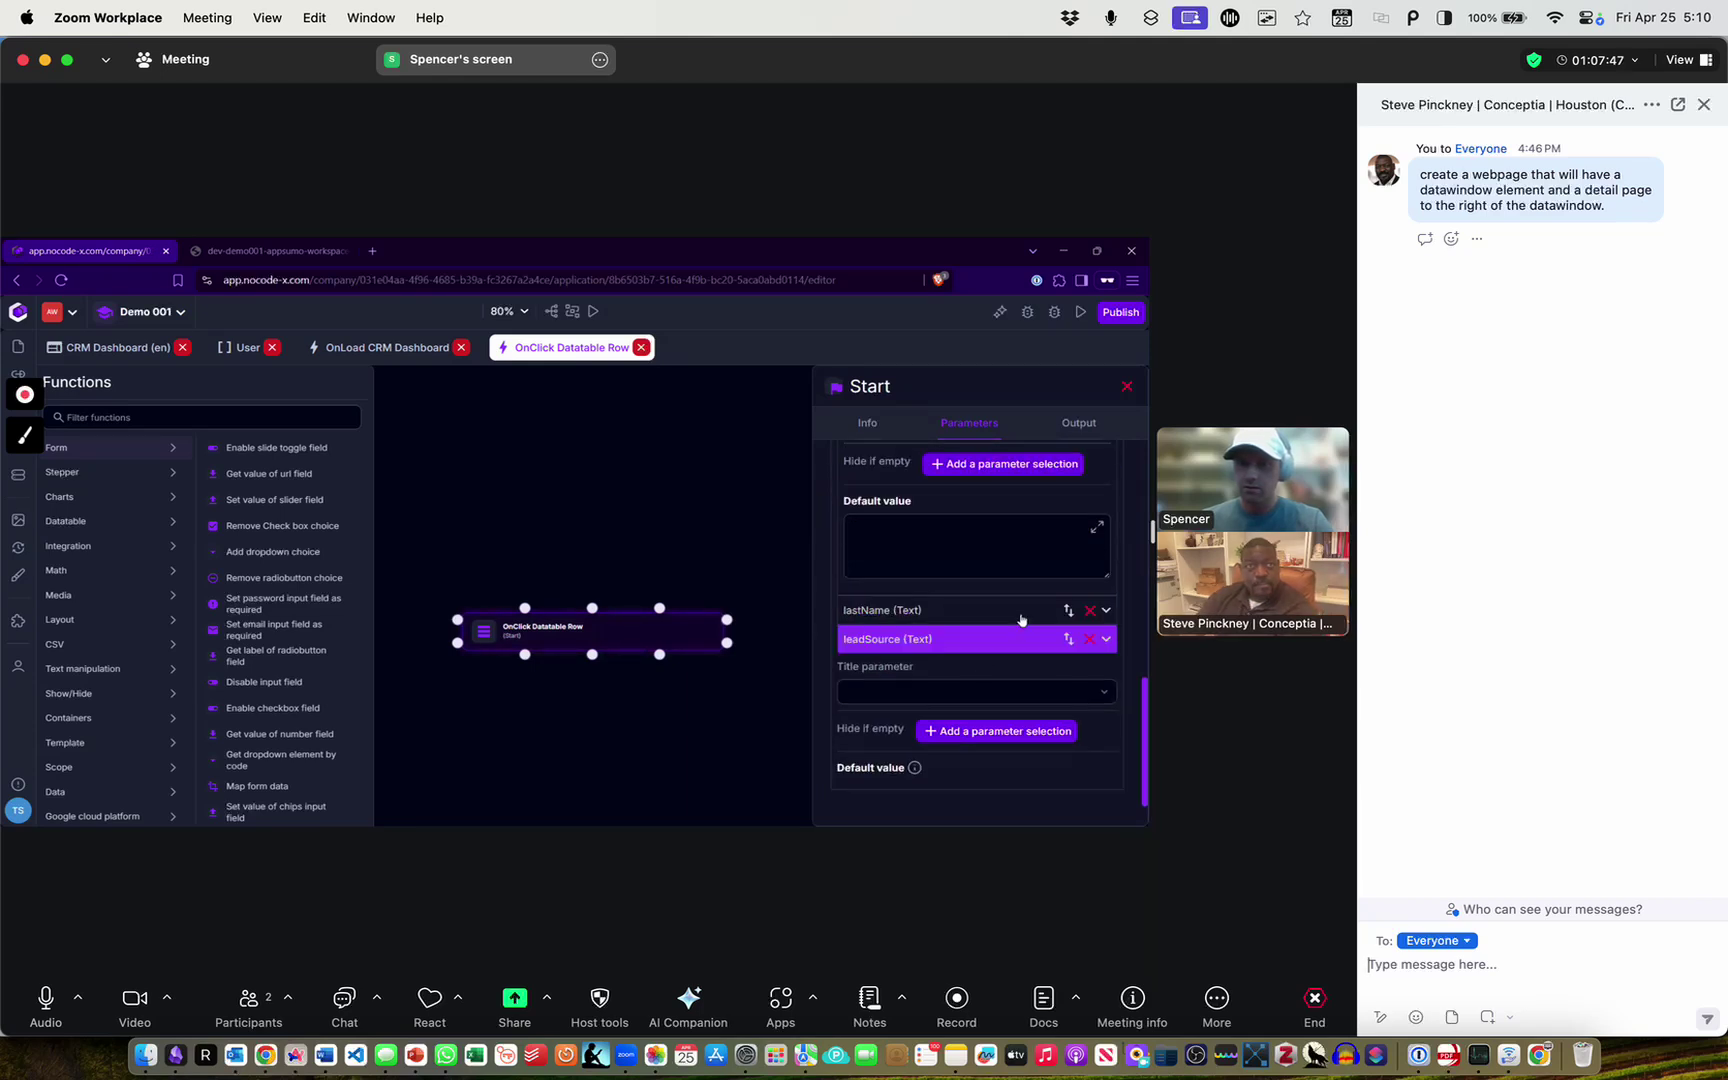
{"action": "scroll", "coordinate": [1021, 600], "scroll_direction": "up", "scroll_amount": 4}
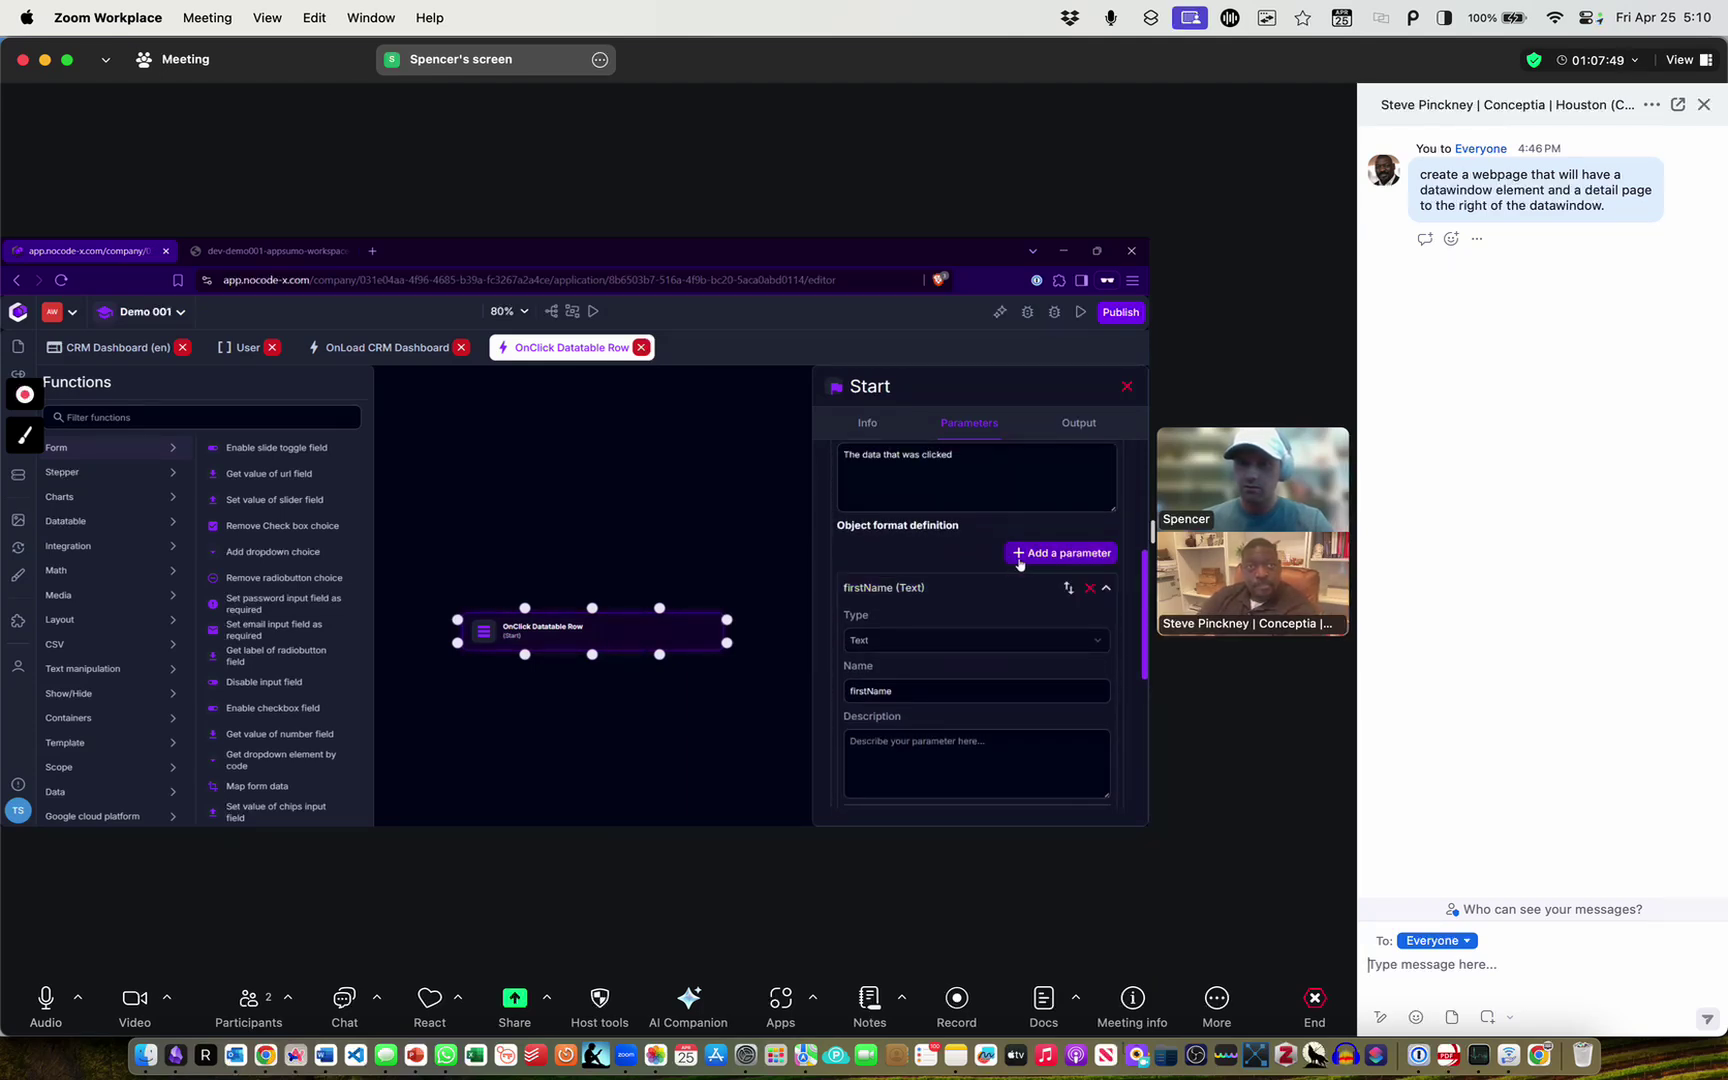
{"action": "scroll", "coordinate": [930, 592], "scroll_direction": "down", "scroll_amount": 4}
{"action": "scroll", "coordinate": [970, 613], "scroll_direction": "up", "scroll_amount": 5}
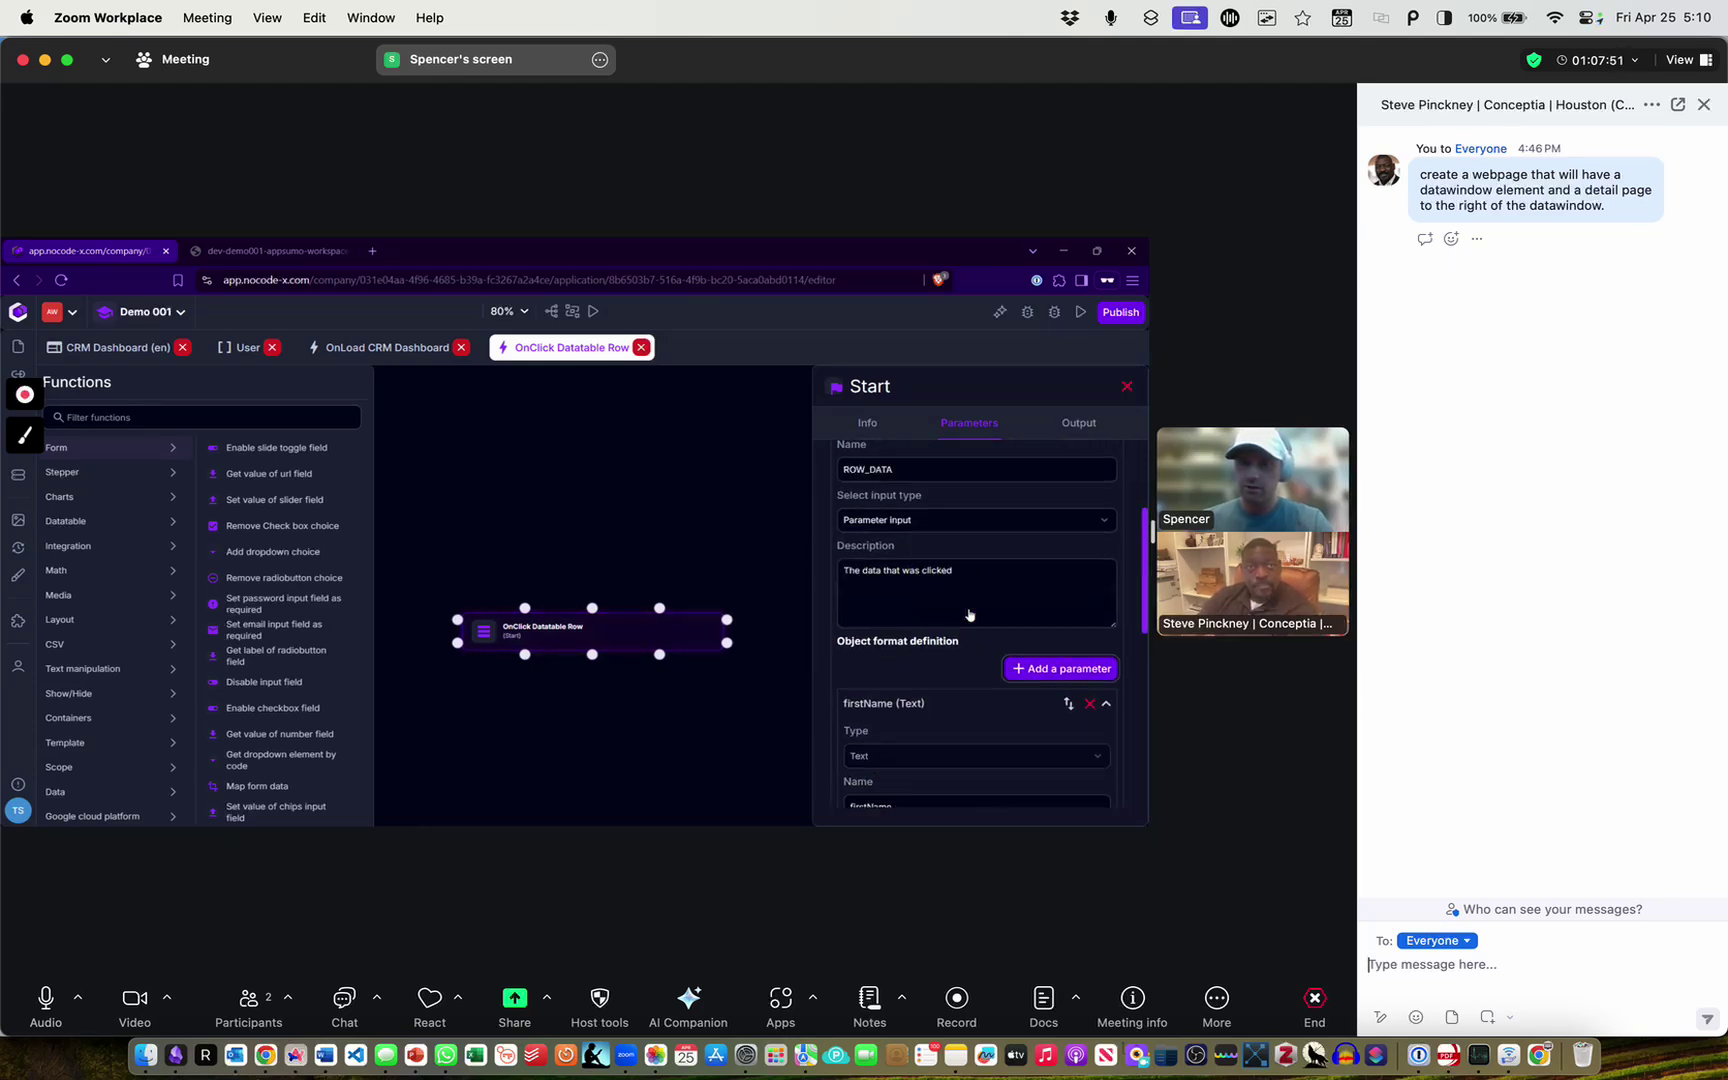
{"action": "left_click", "coordinate": [942, 708]}
{"action": "scroll", "coordinate": [944, 670], "scroll_direction": "down", "scroll_amount": 2}
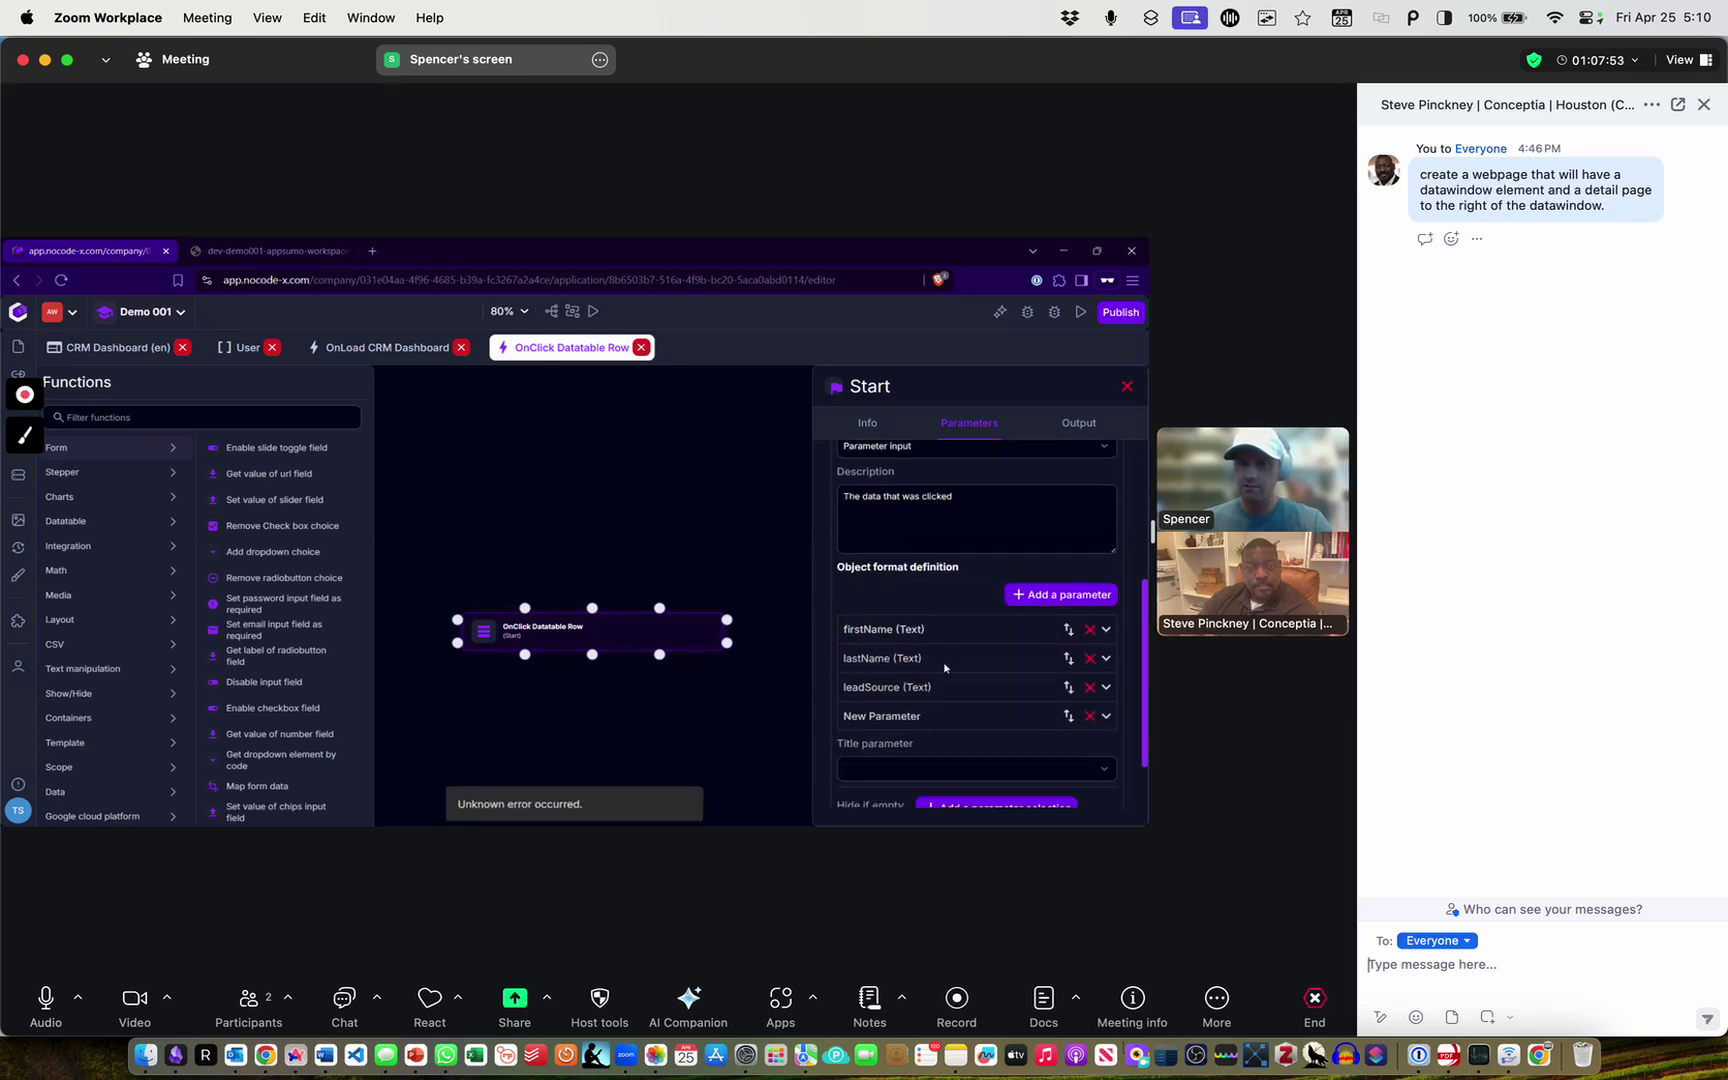
{"action": "left_click", "coordinate": [937, 656]}
{"action": "scroll", "coordinate": [940, 640], "scroll_direction": "down", "scroll_amount": 3}
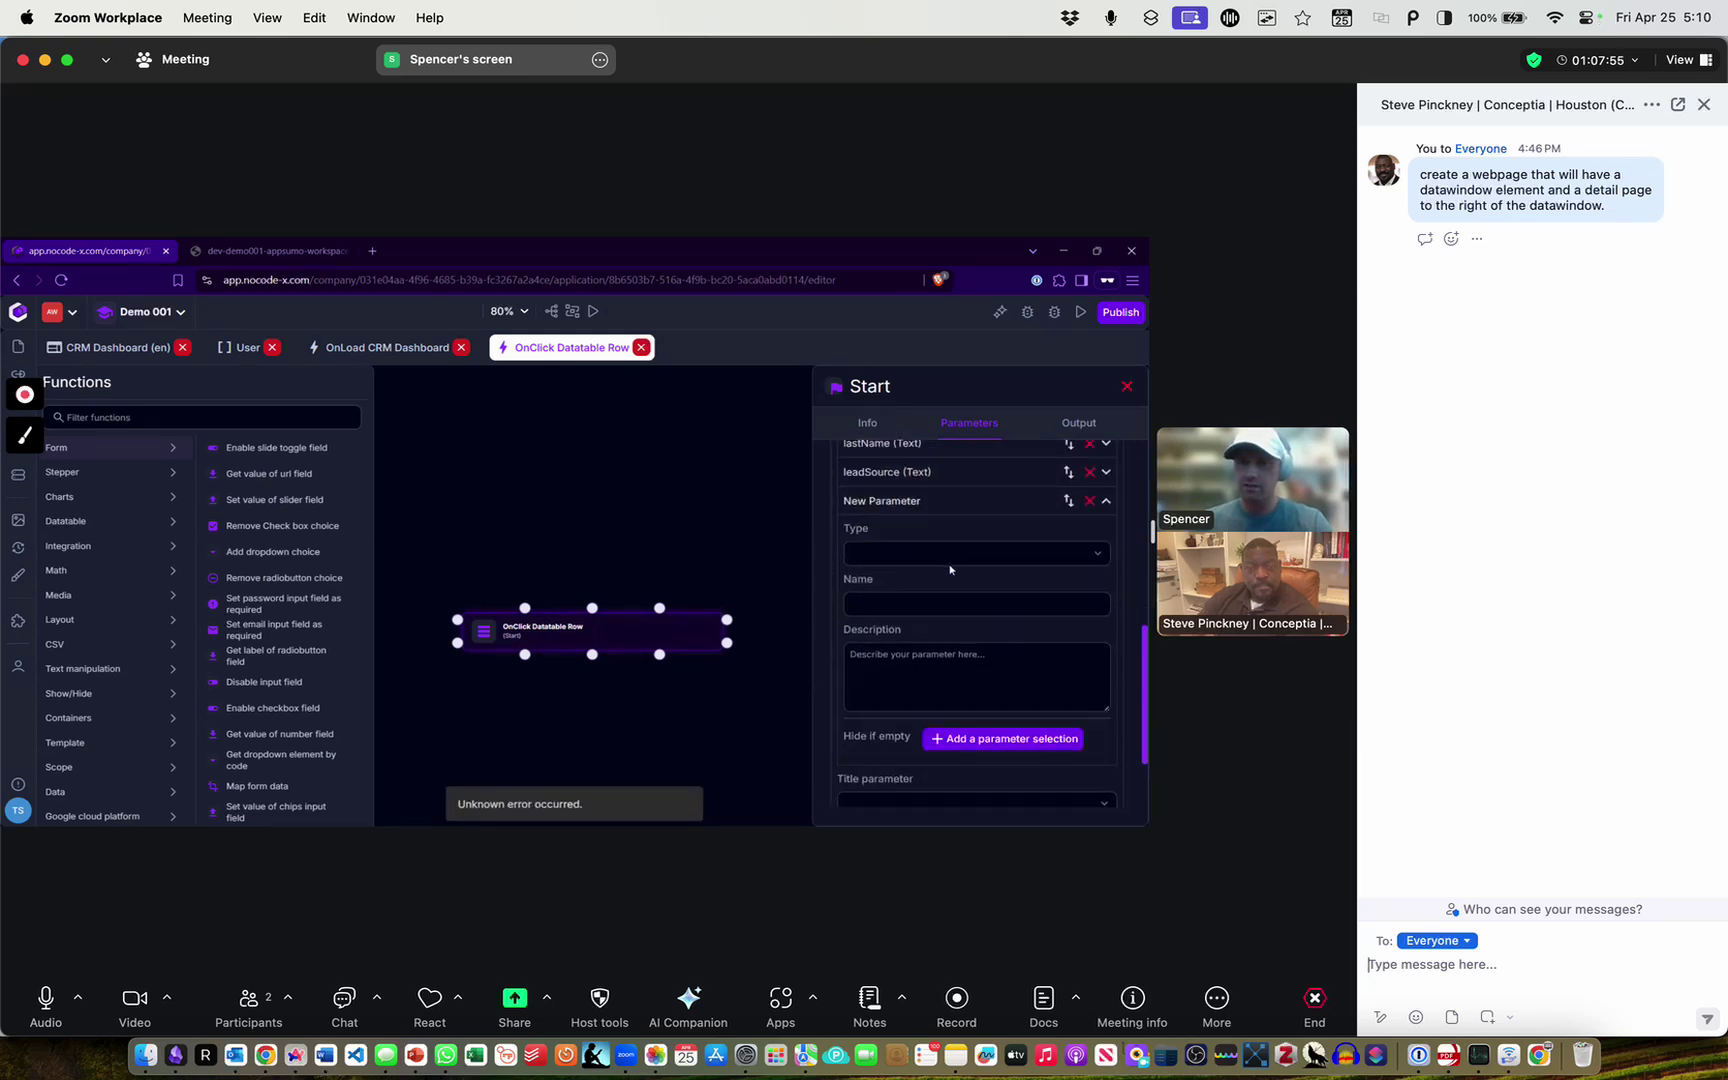
{"action": "left_click", "coordinate": [943, 553]}
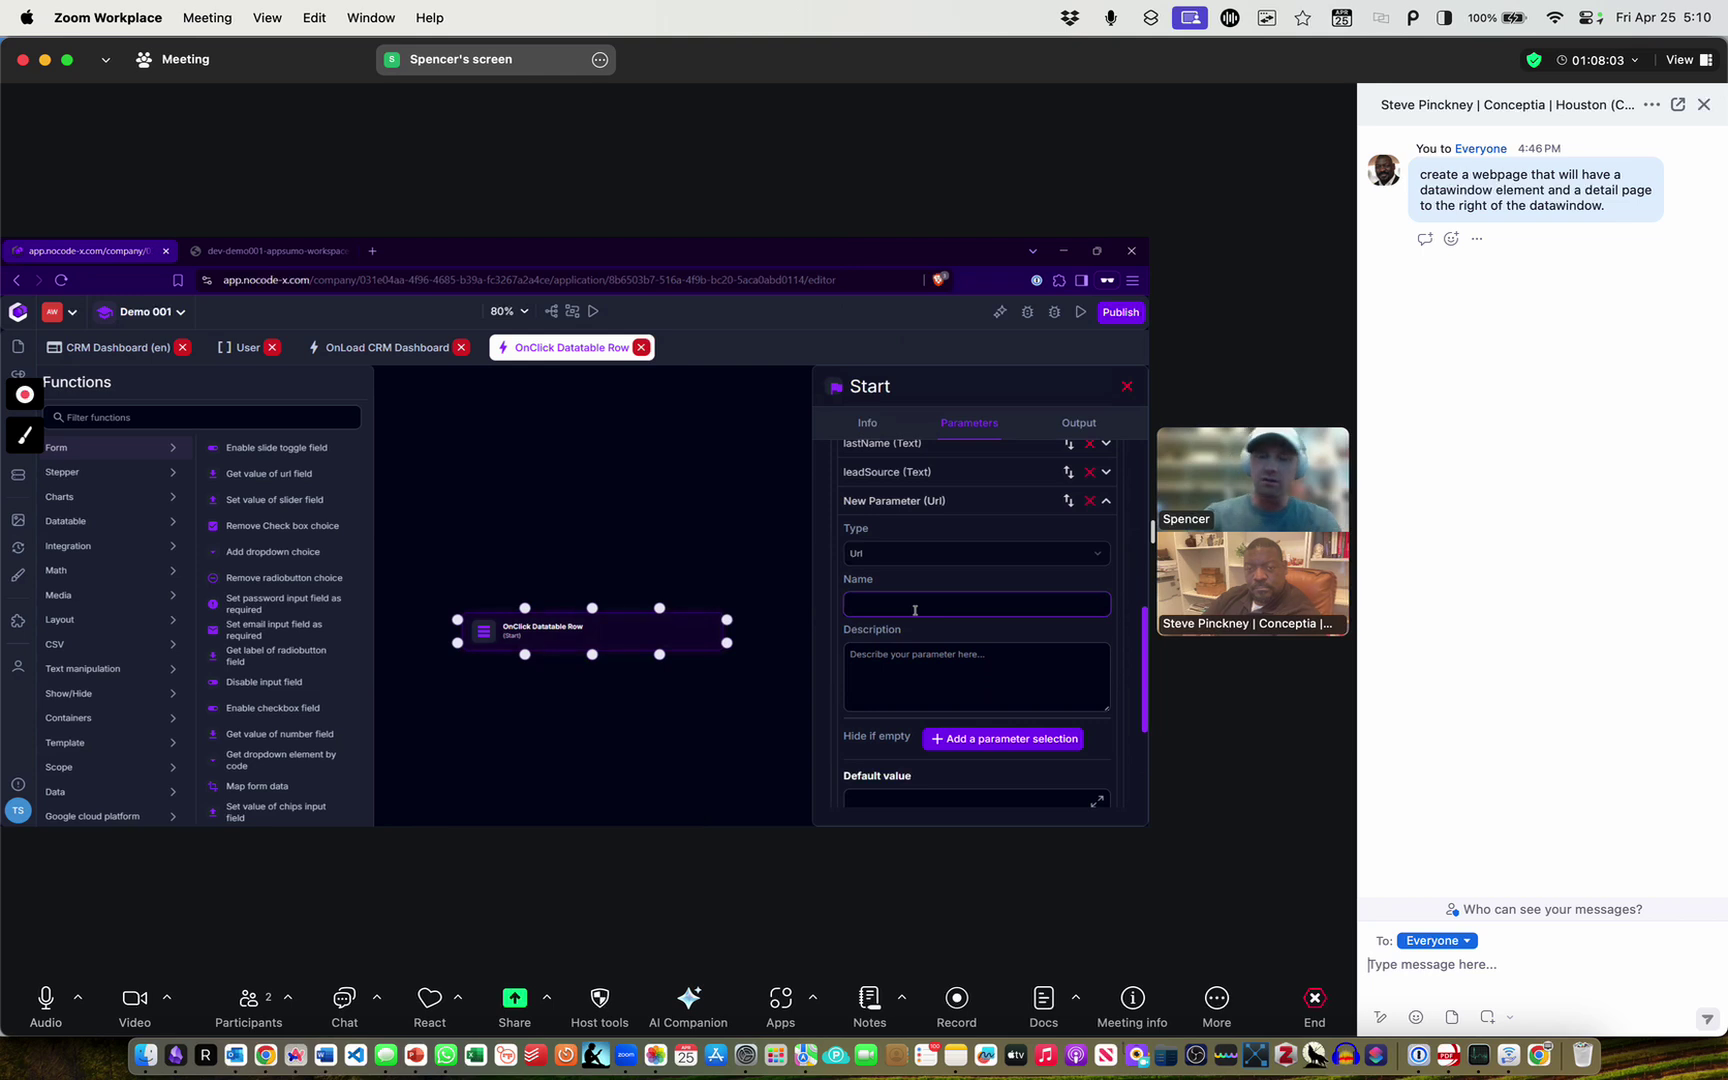
{"action": "type", "text": "profileImage"}
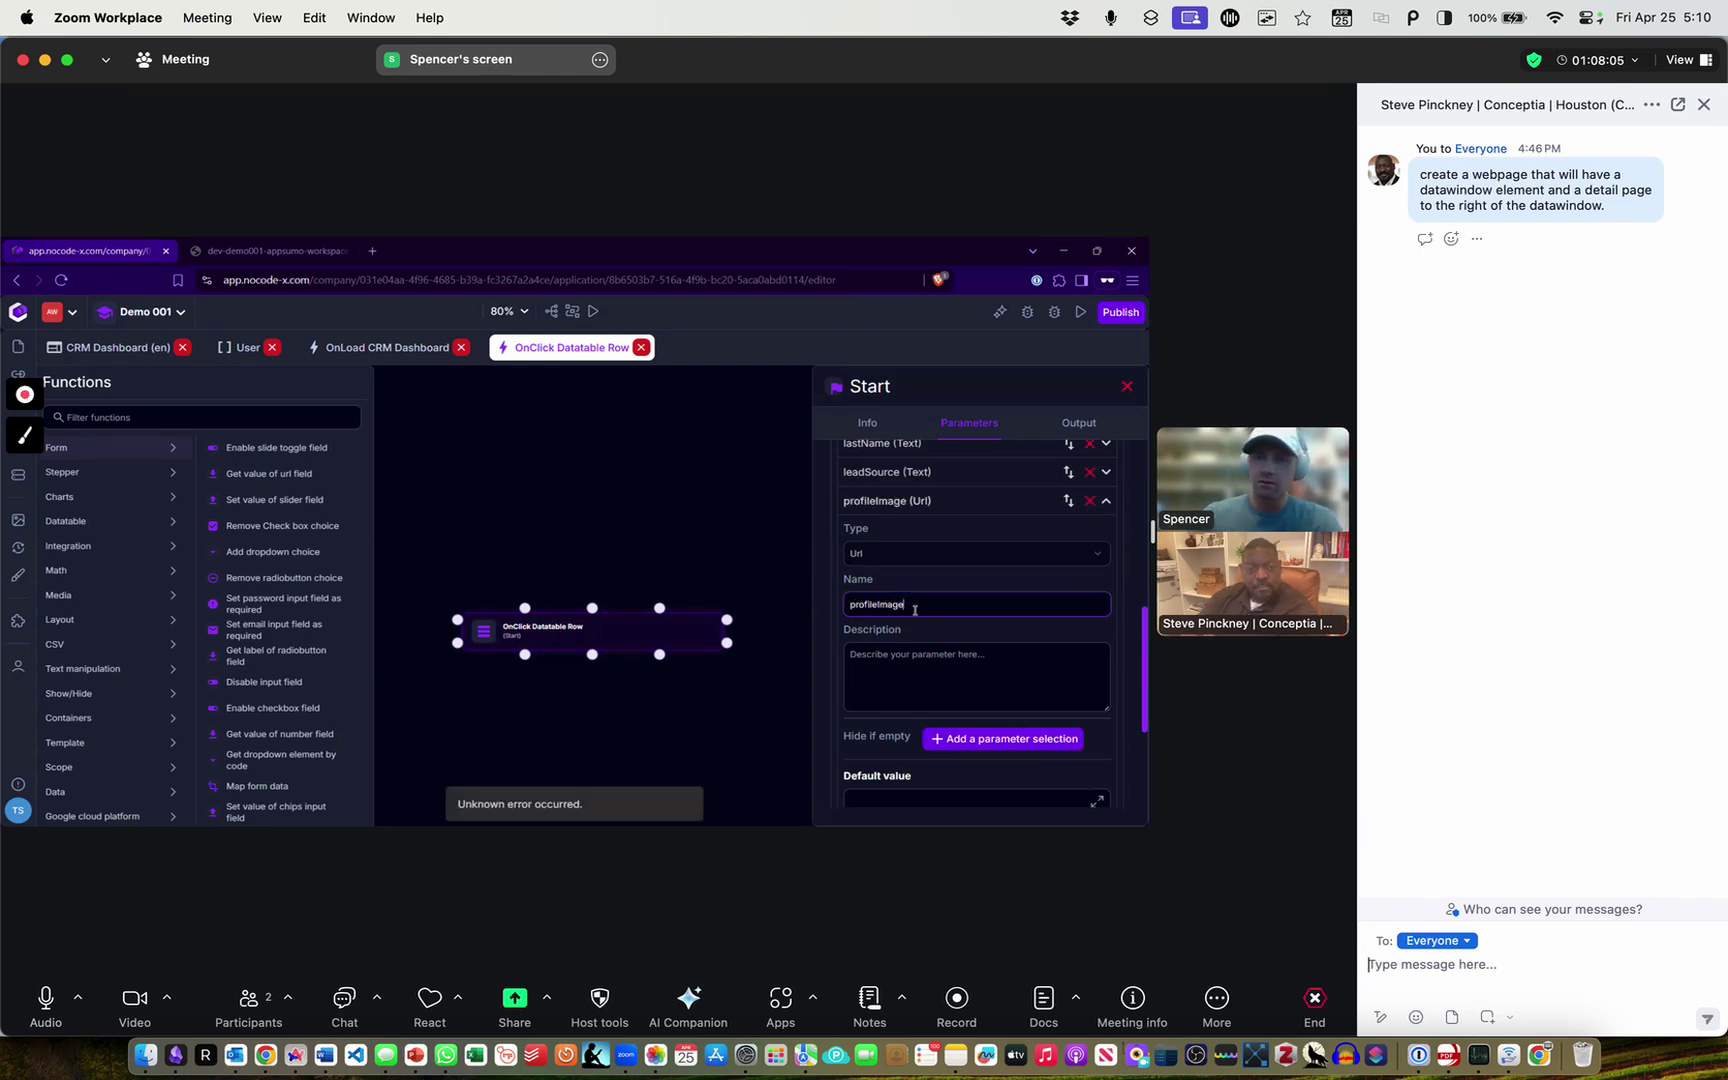
{"action": "left_click", "coordinate": [838, 529]}
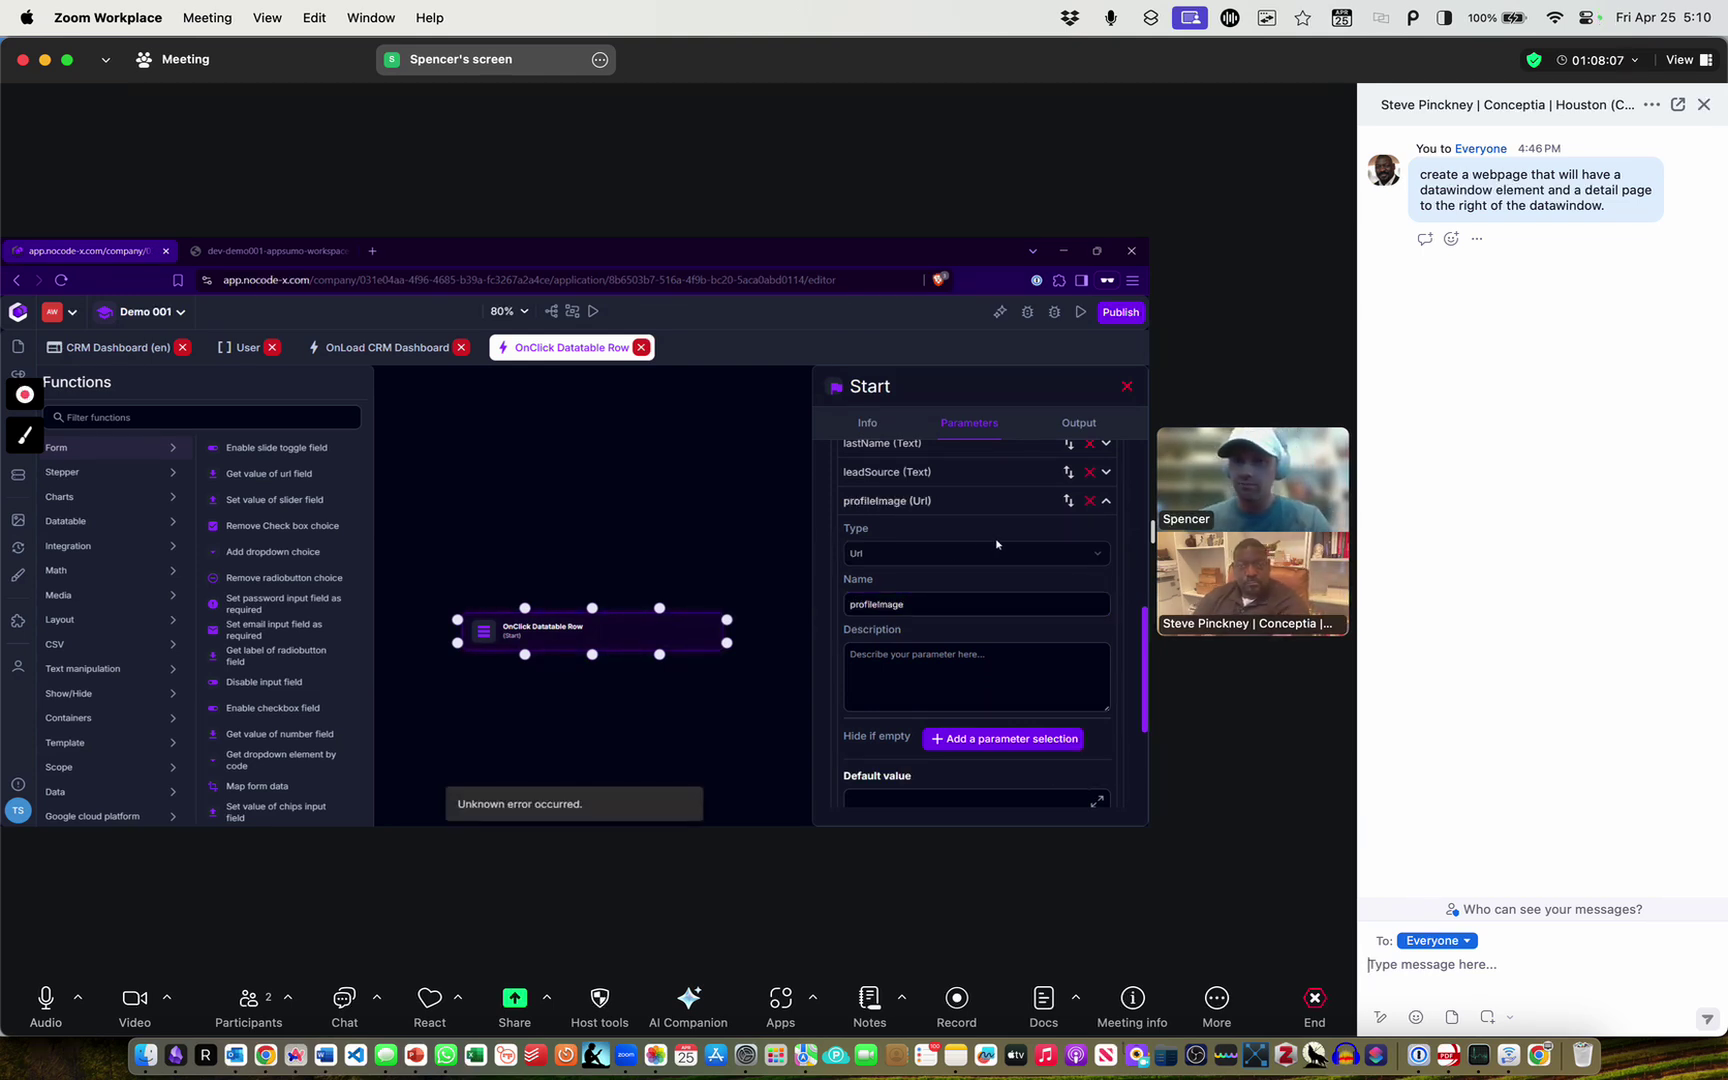
Add a Text parameter named country to the ROW_DATA object format definition and collapse its details
{"action": "left_click", "coordinate": [995, 500]}
{"action": "scroll", "coordinate": [1000, 525], "scroll_direction": "up", "scroll_amount": 2}
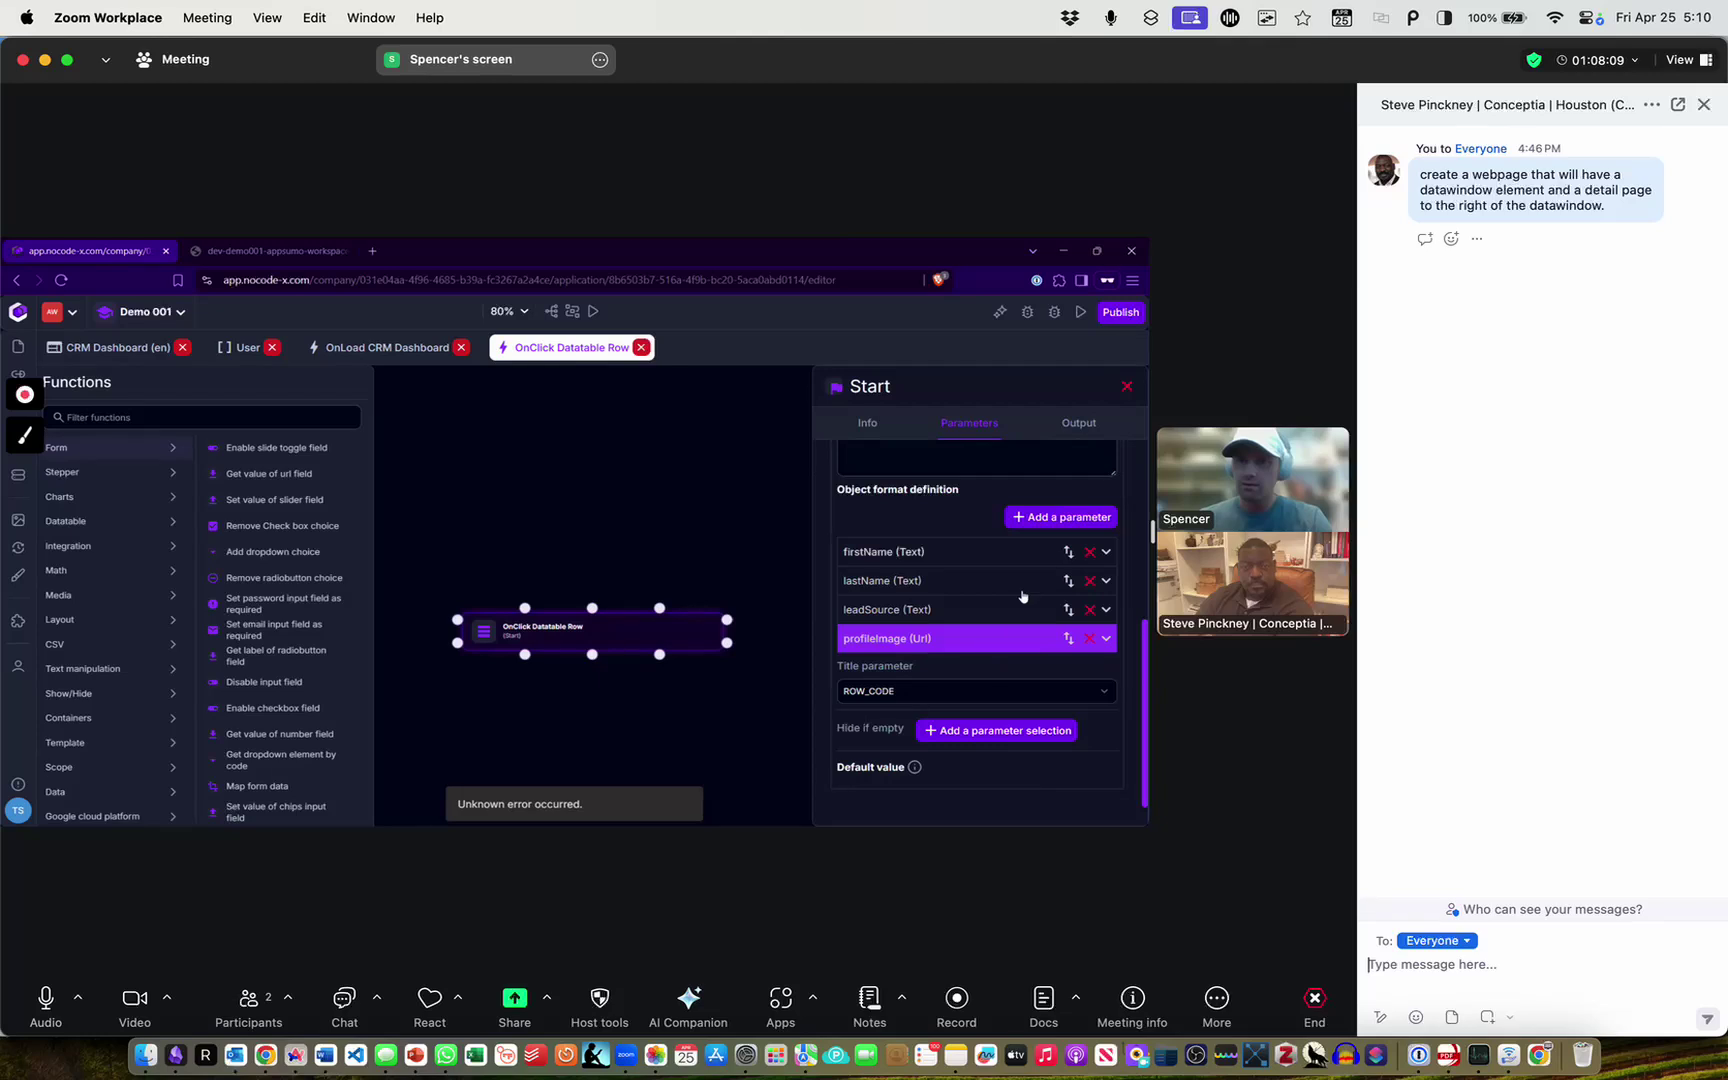
{"action": "left_click", "coordinate": [1022, 518]}
{"action": "scroll", "coordinate": [960, 640], "scroll_direction": "down", "scroll_amount": 3}
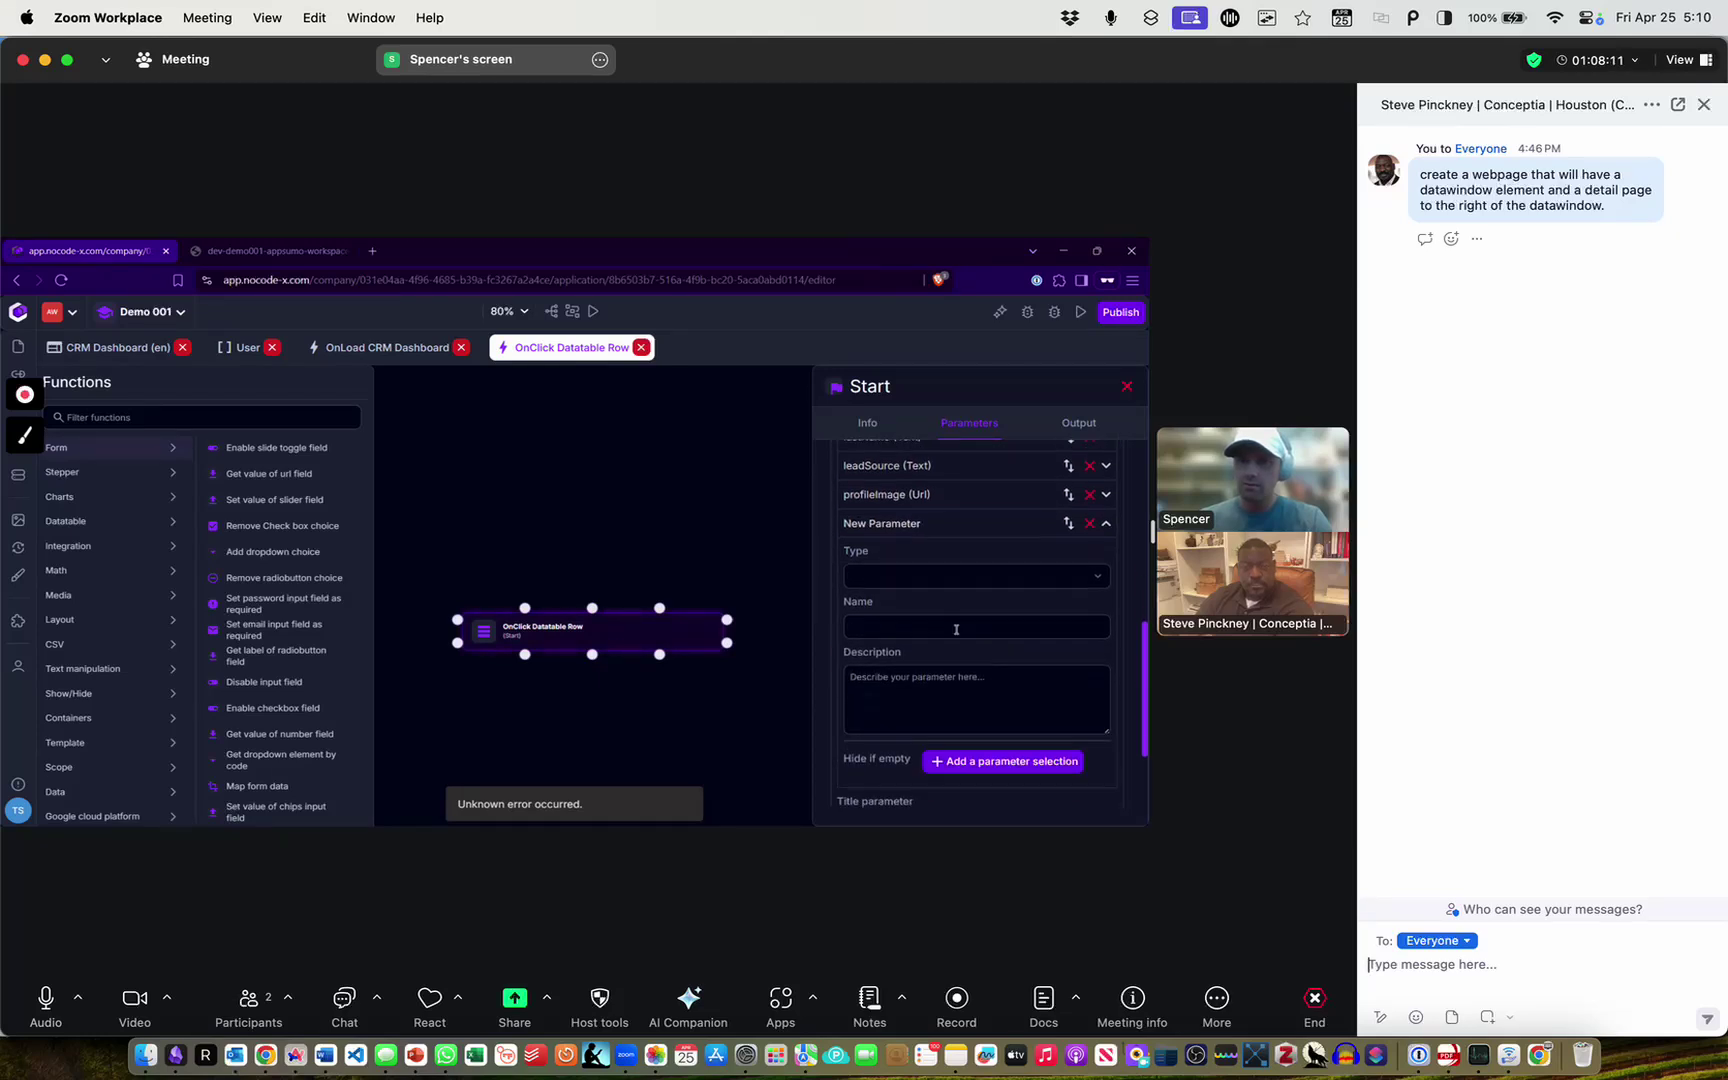
{"action": "left_click", "coordinate": [918, 586]}
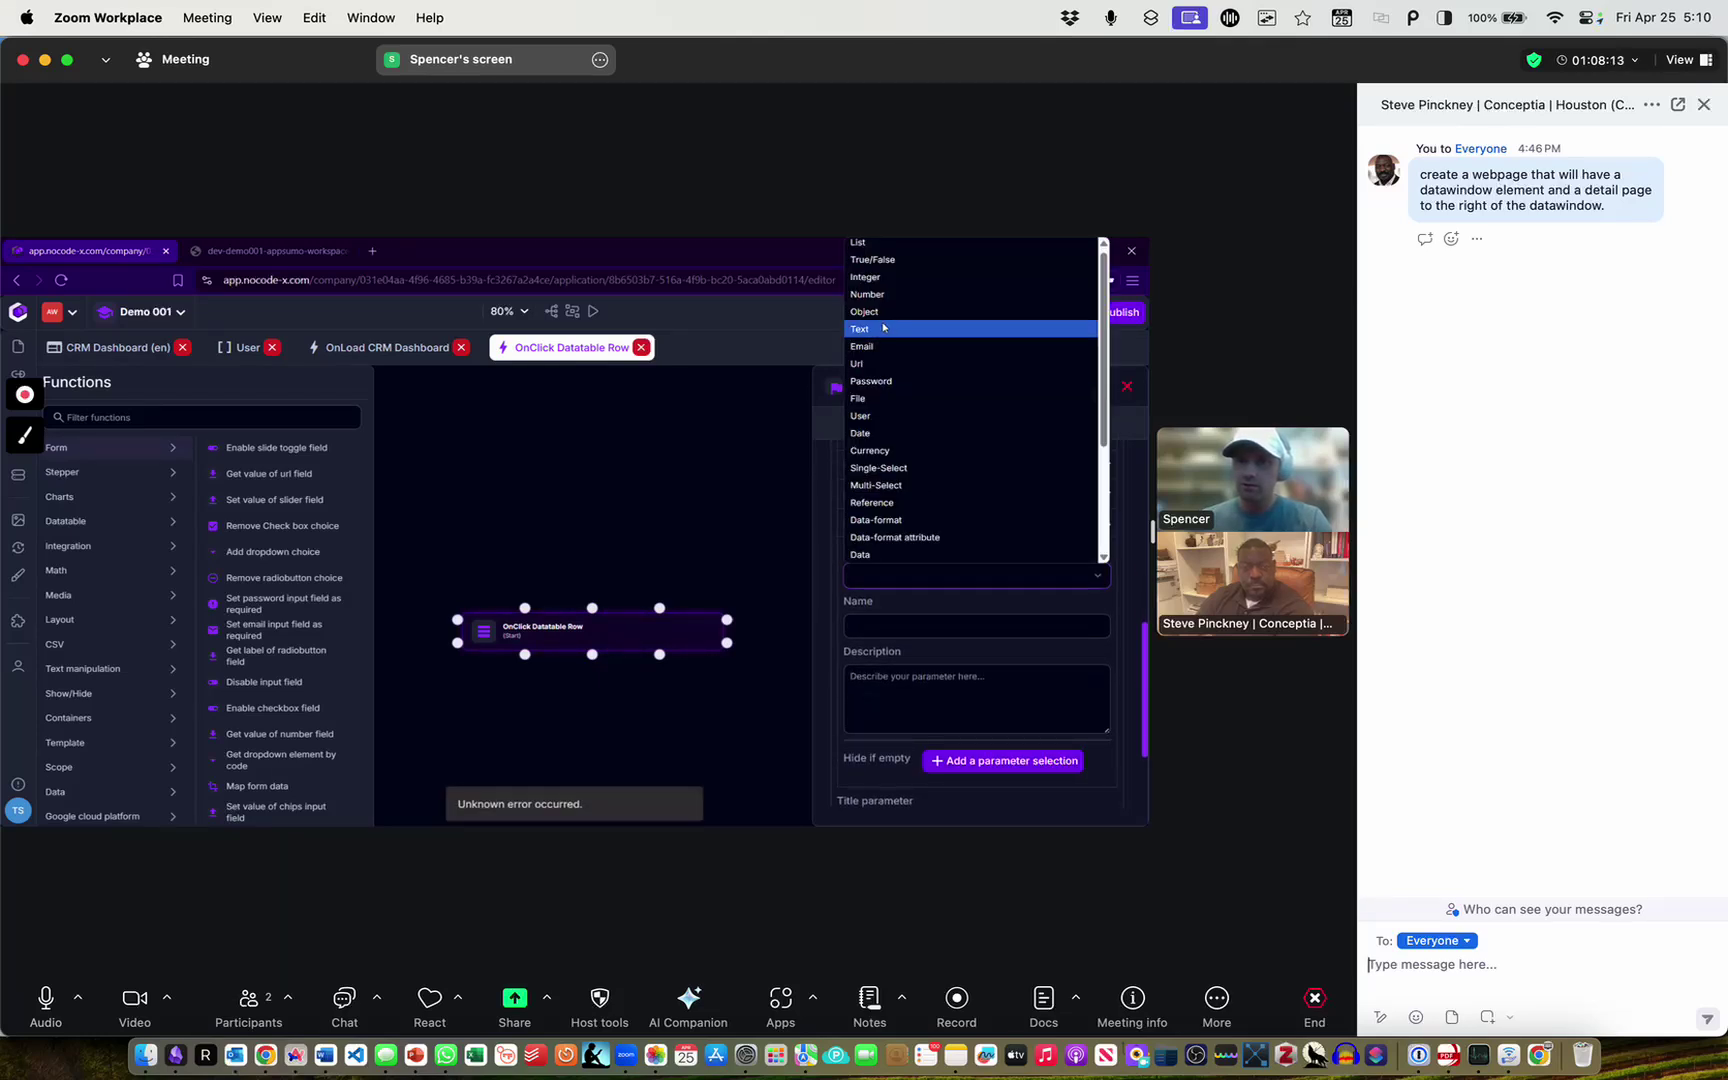
{"action": "left_click", "coordinate": [883, 328]}
{"action": "left_click", "coordinate": [913, 622]}
{"action": "type", "text": "country"}
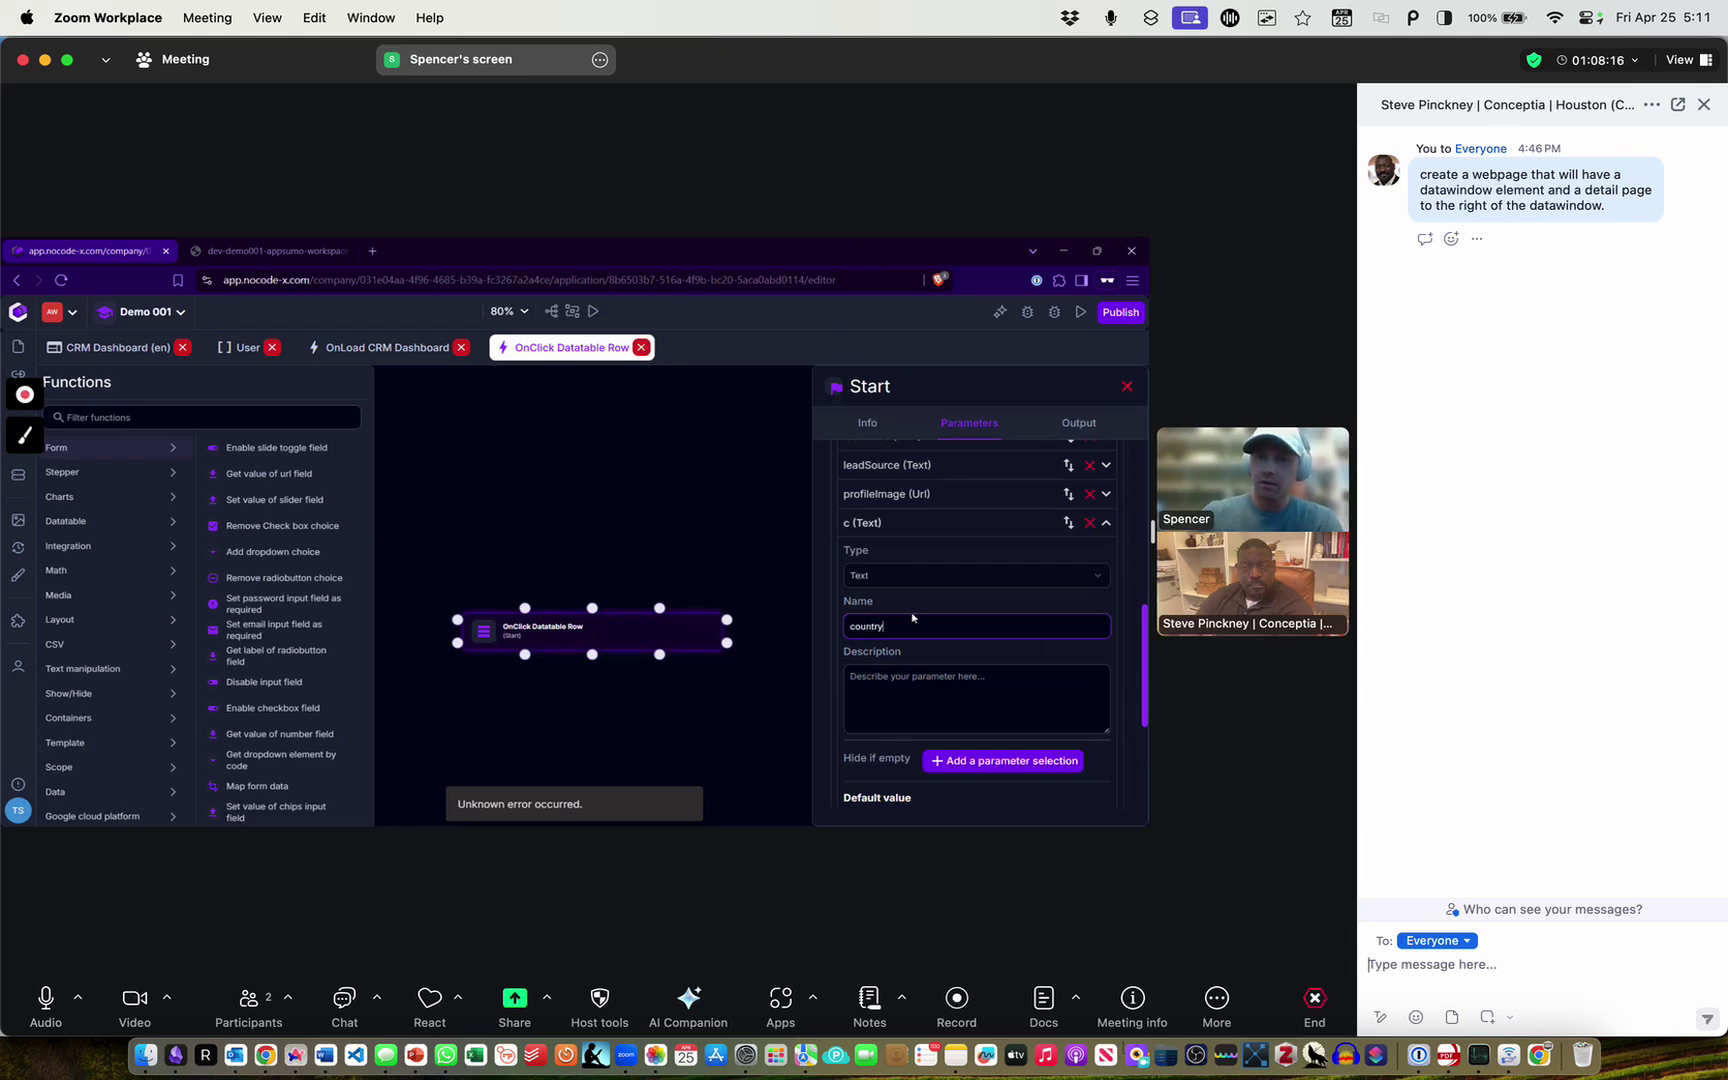
{"action": "left_click", "coordinate": [836, 594]}
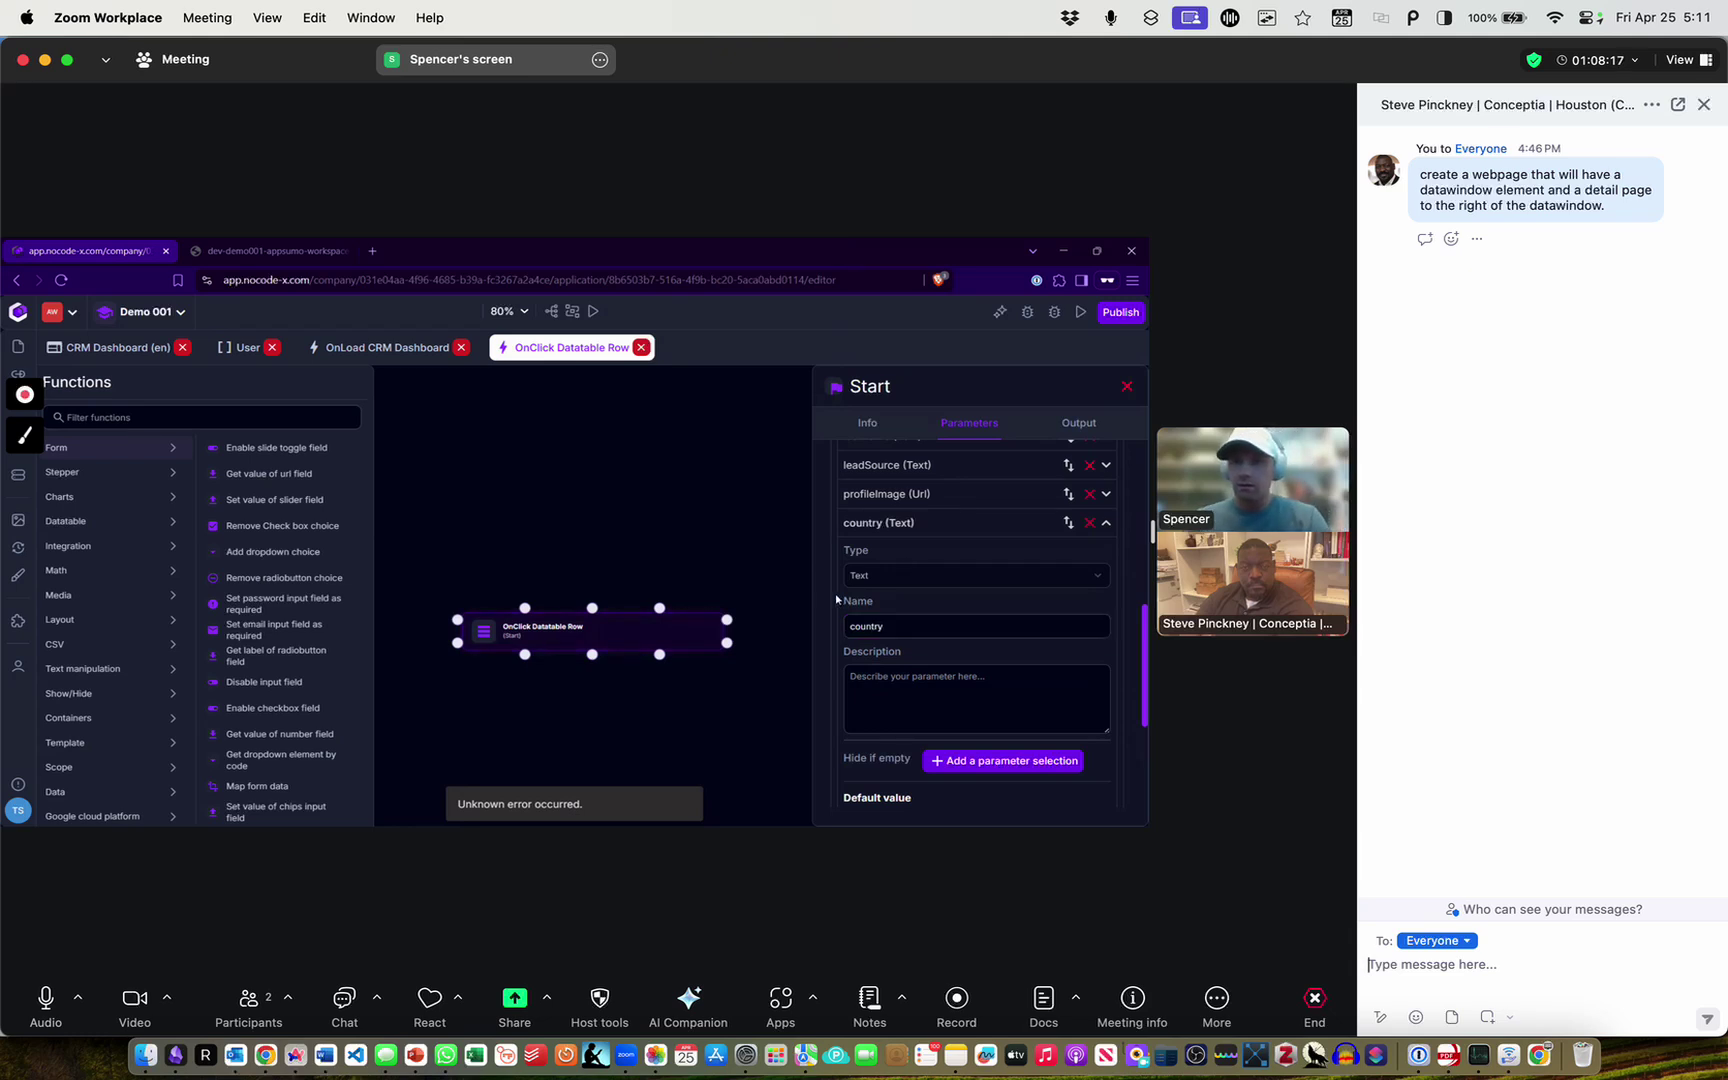
{"action": "scroll", "coordinate": [956, 598], "scroll_direction": "up", "scroll_amount": 1}
{"action": "left_click", "coordinate": [966, 597]}
{"action": "scroll", "coordinate": [1007, 576], "scroll_direction": "up", "scroll_amount": 3}
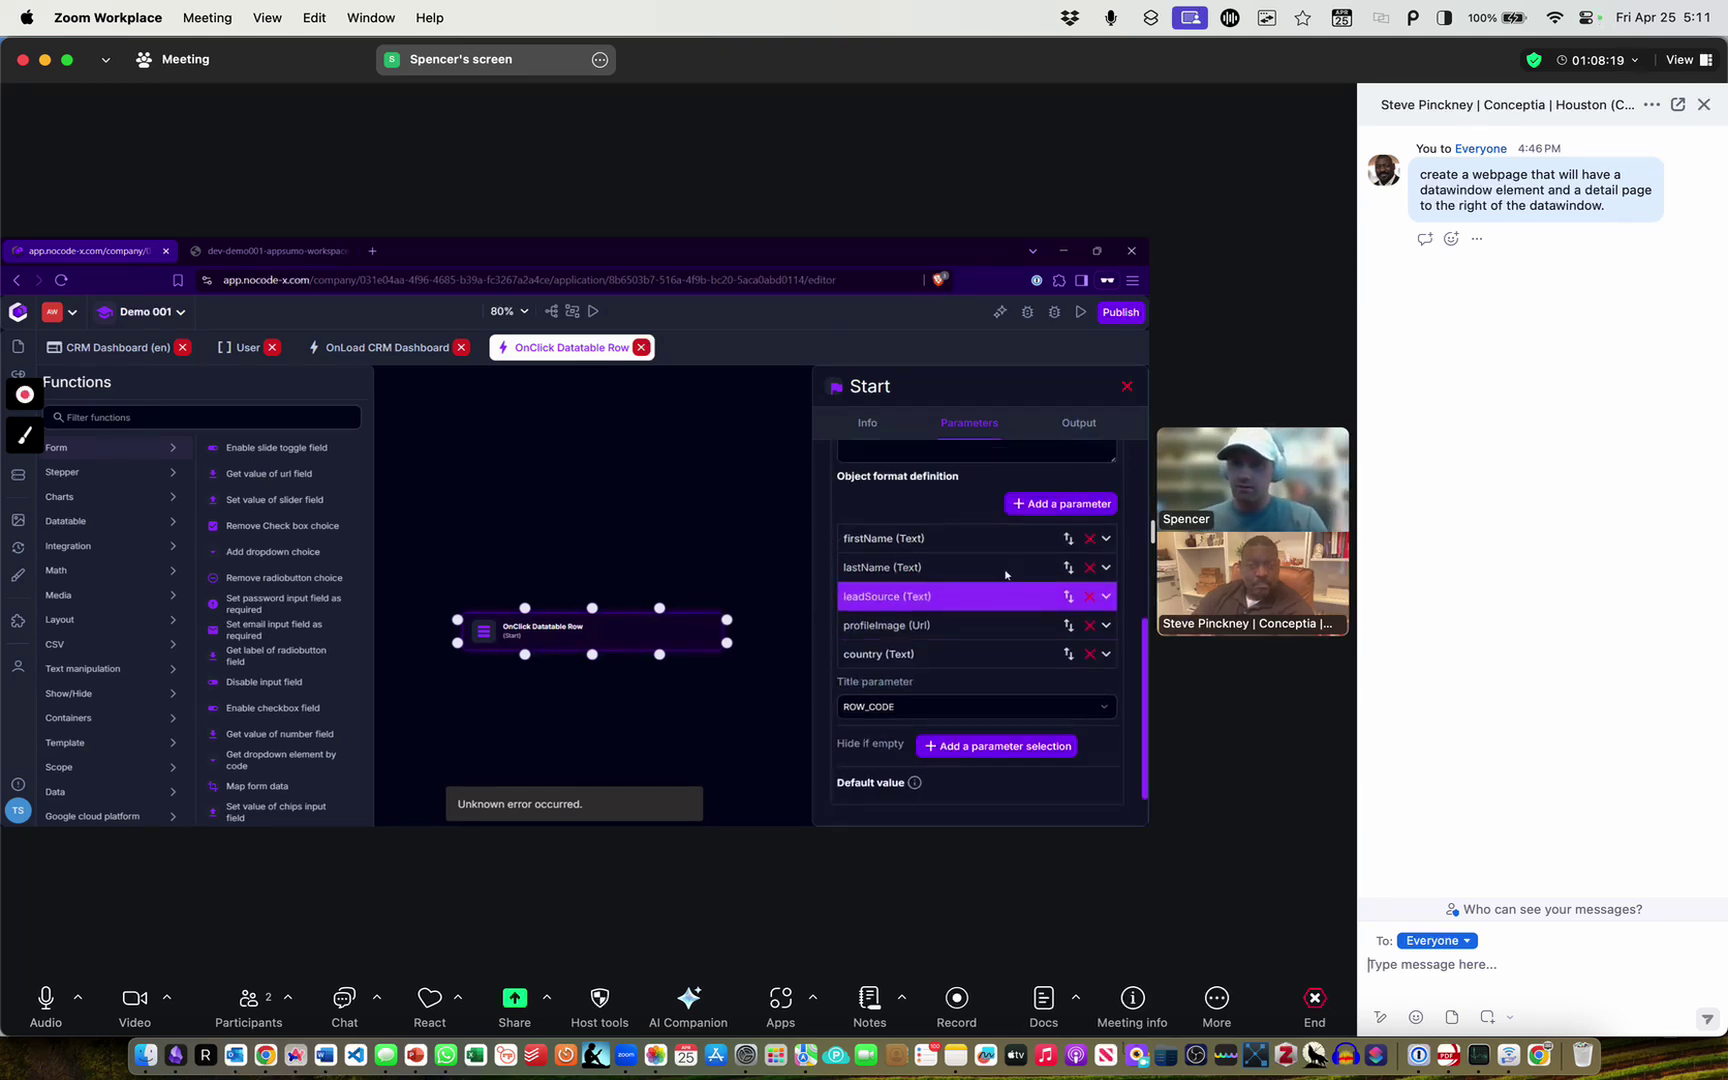
Examine the input type options for ROW_DATA and the parameters in its object format definition, then close the start block's settings
{"action": "scroll", "coordinate": [909, 599], "scroll_direction": "up", "scroll_amount": 1}
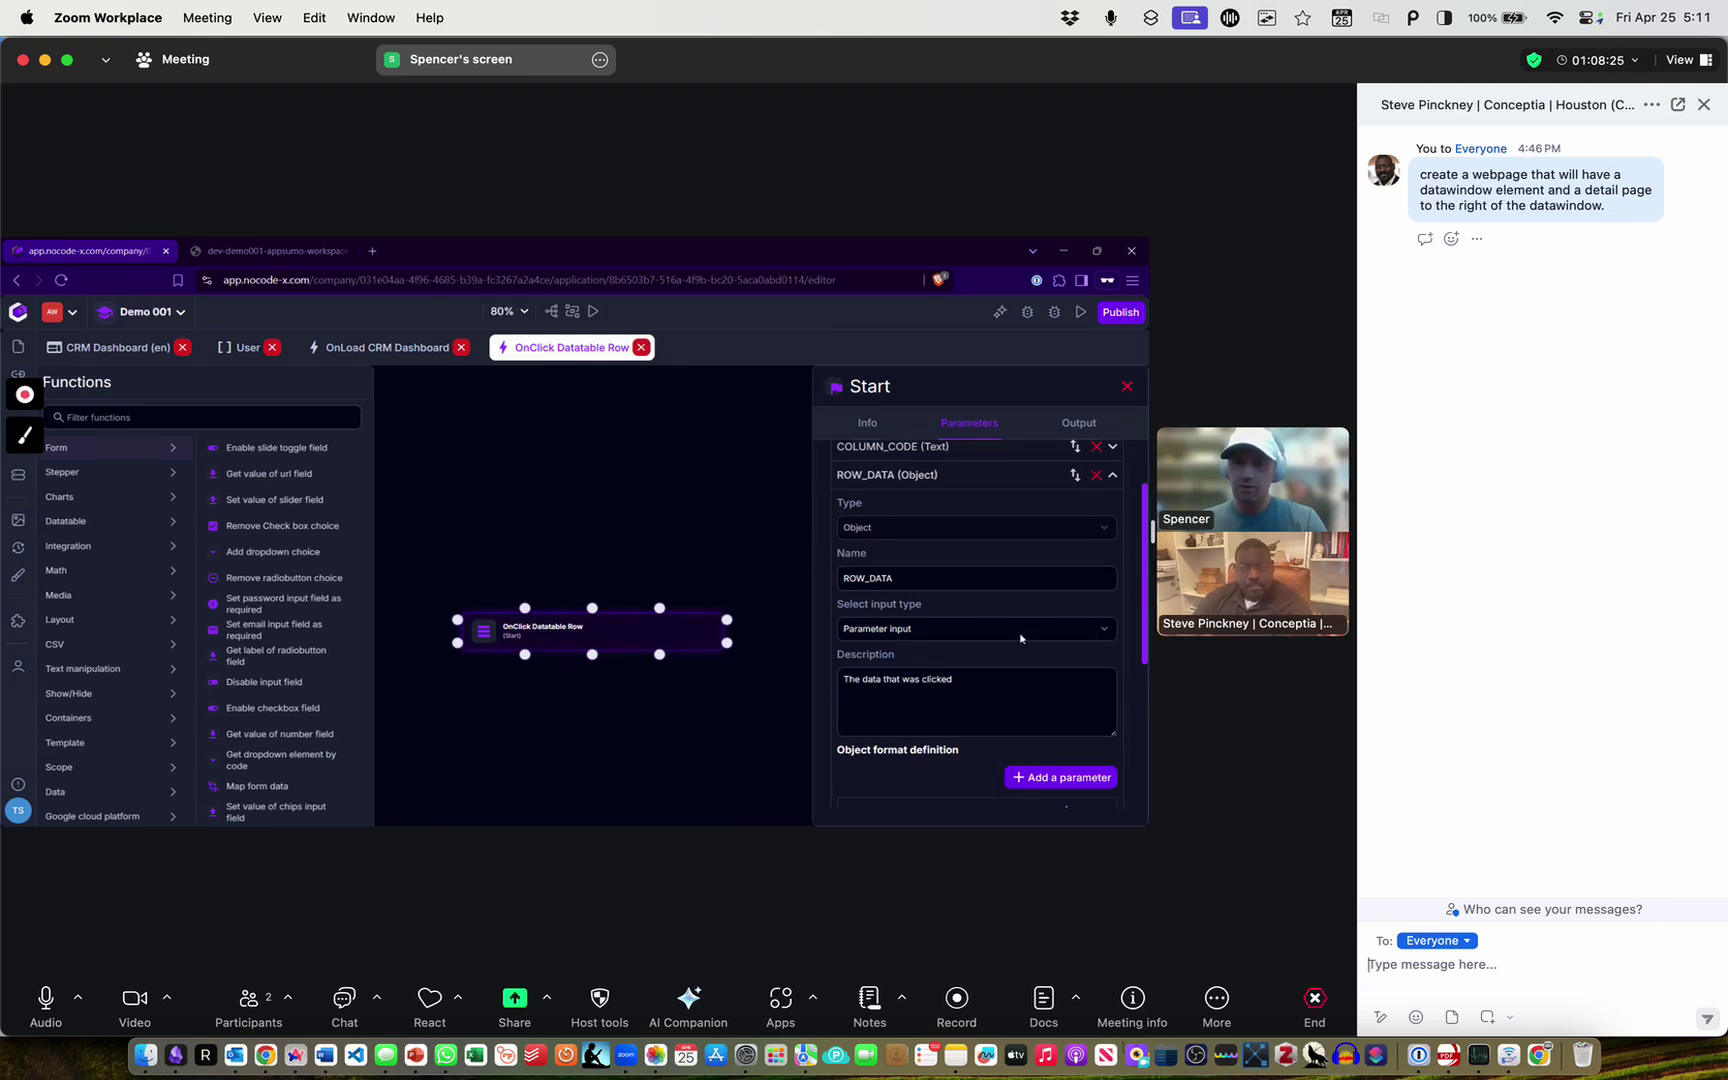
{"action": "scroll", "coordinate": [1020, 637], "scroll_direction": "down", "scroll_amount": 2}
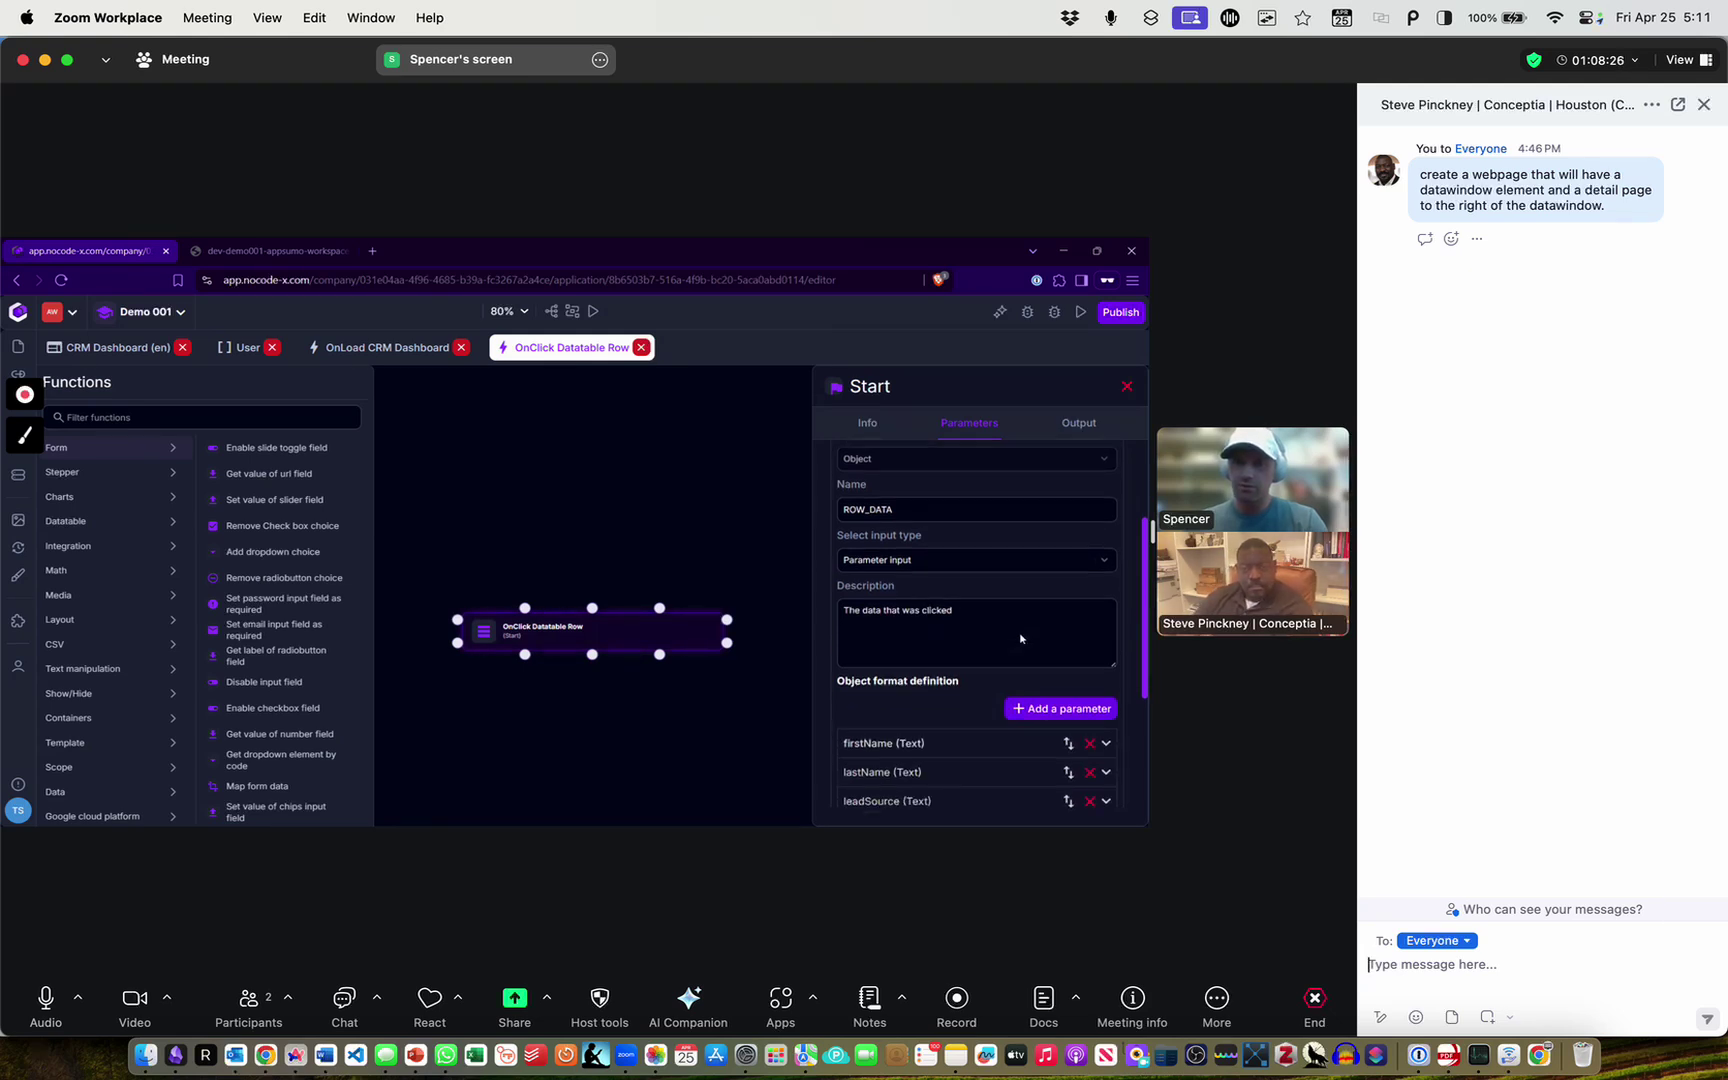
{"action": "left_click", "coordinate": [1111, 558]}
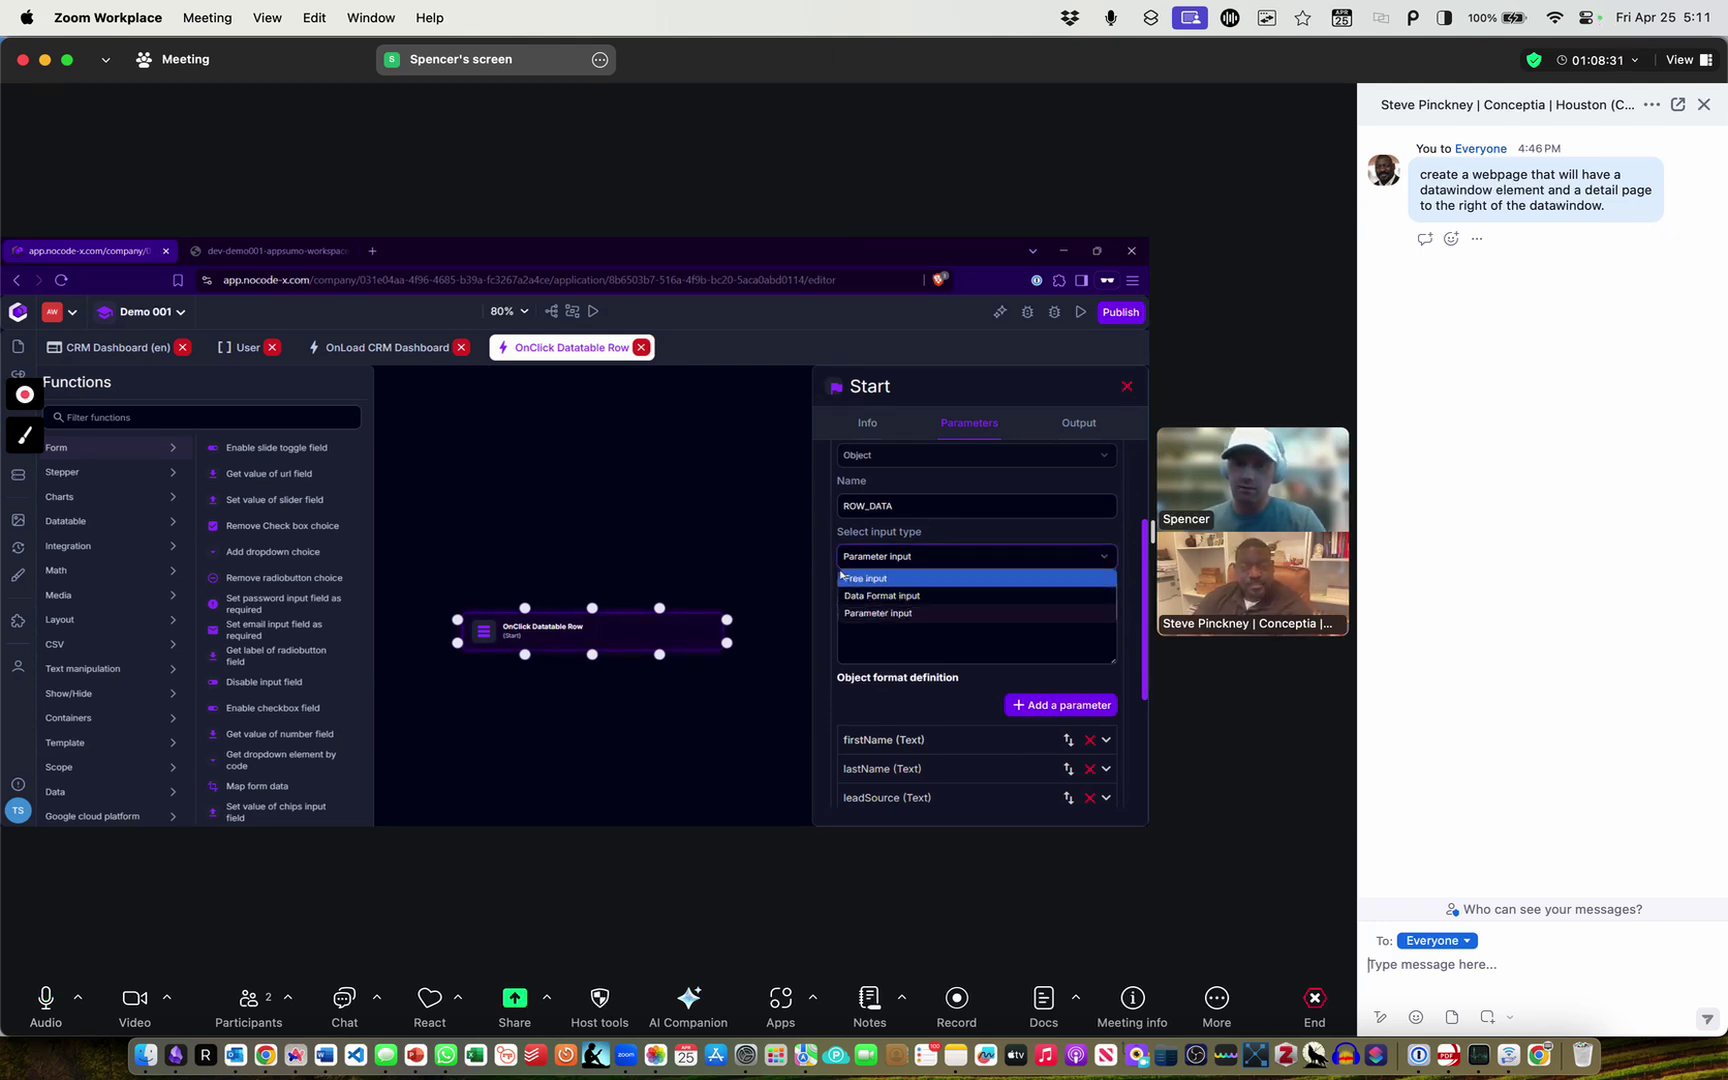
{"action": "scroll", "coordinate": [987, 518], "scroll_direction": "up", "scroll_amount": 3}
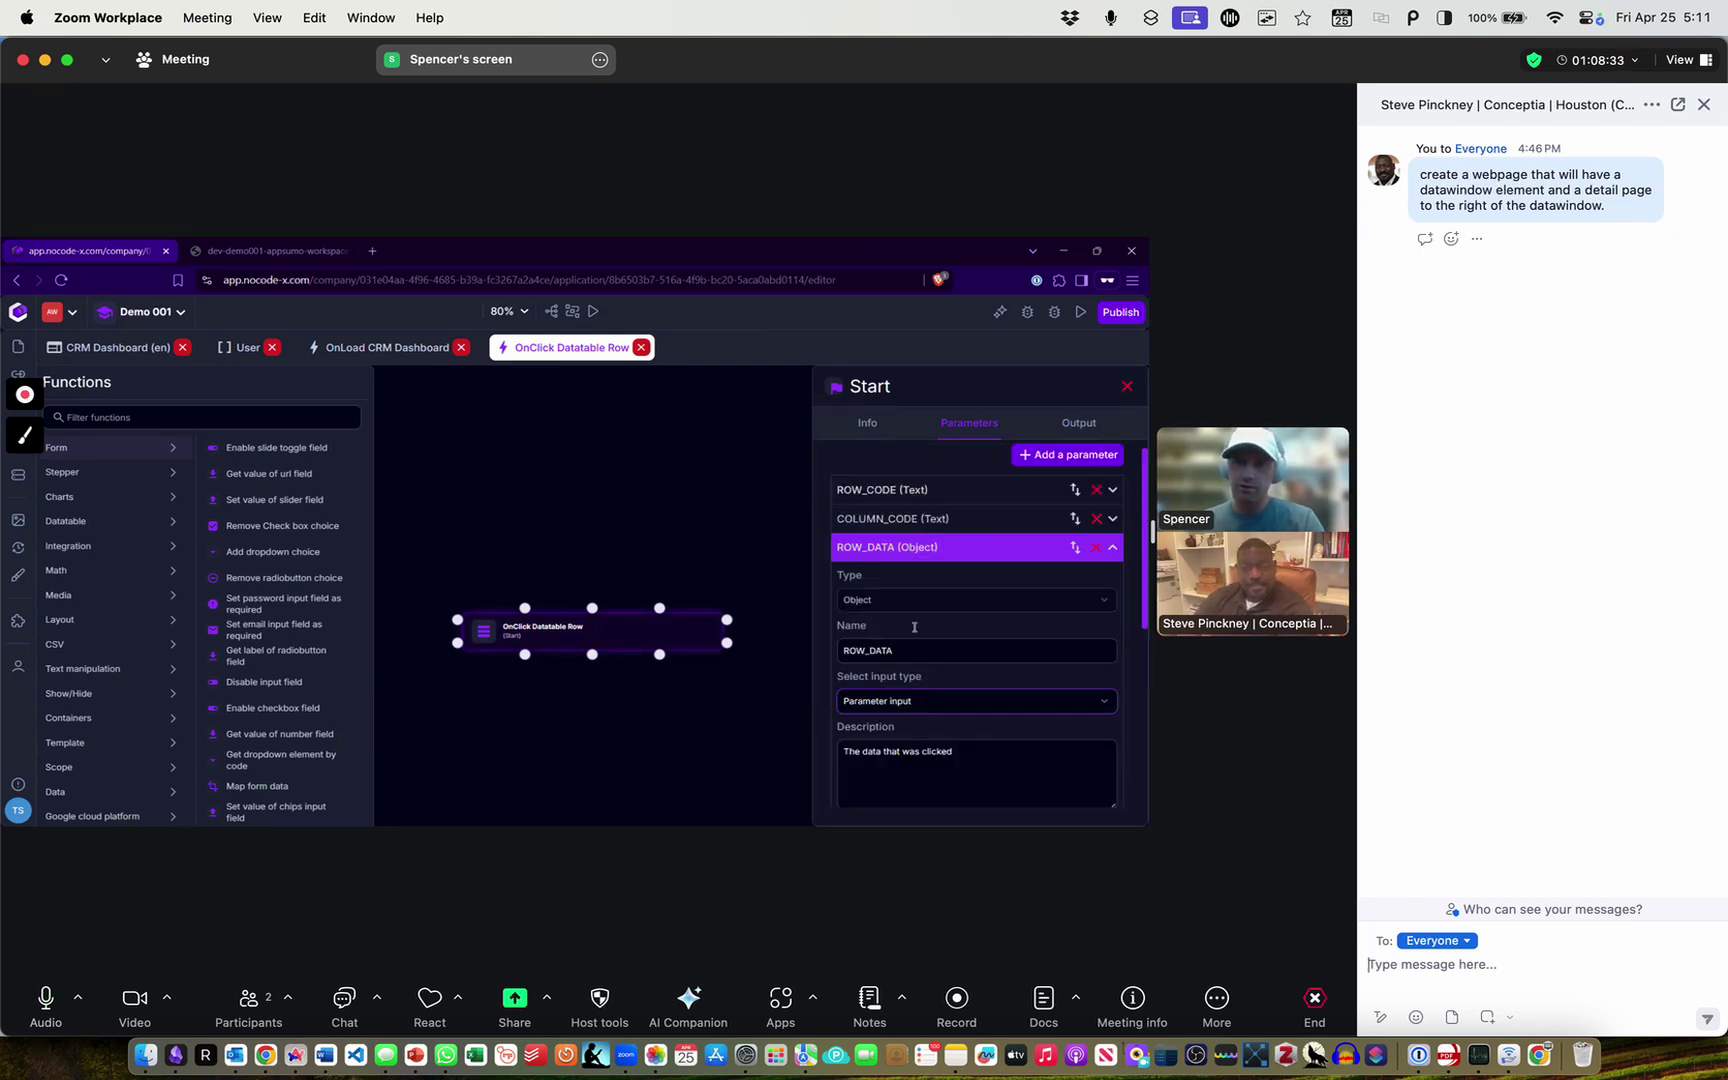
{"action": "scroll", "coordinate": [1118, 630], "scroll_direction": "down", "scroll_amount": 1}
{"action": "left_click", "coordinate": [1101, 630]}
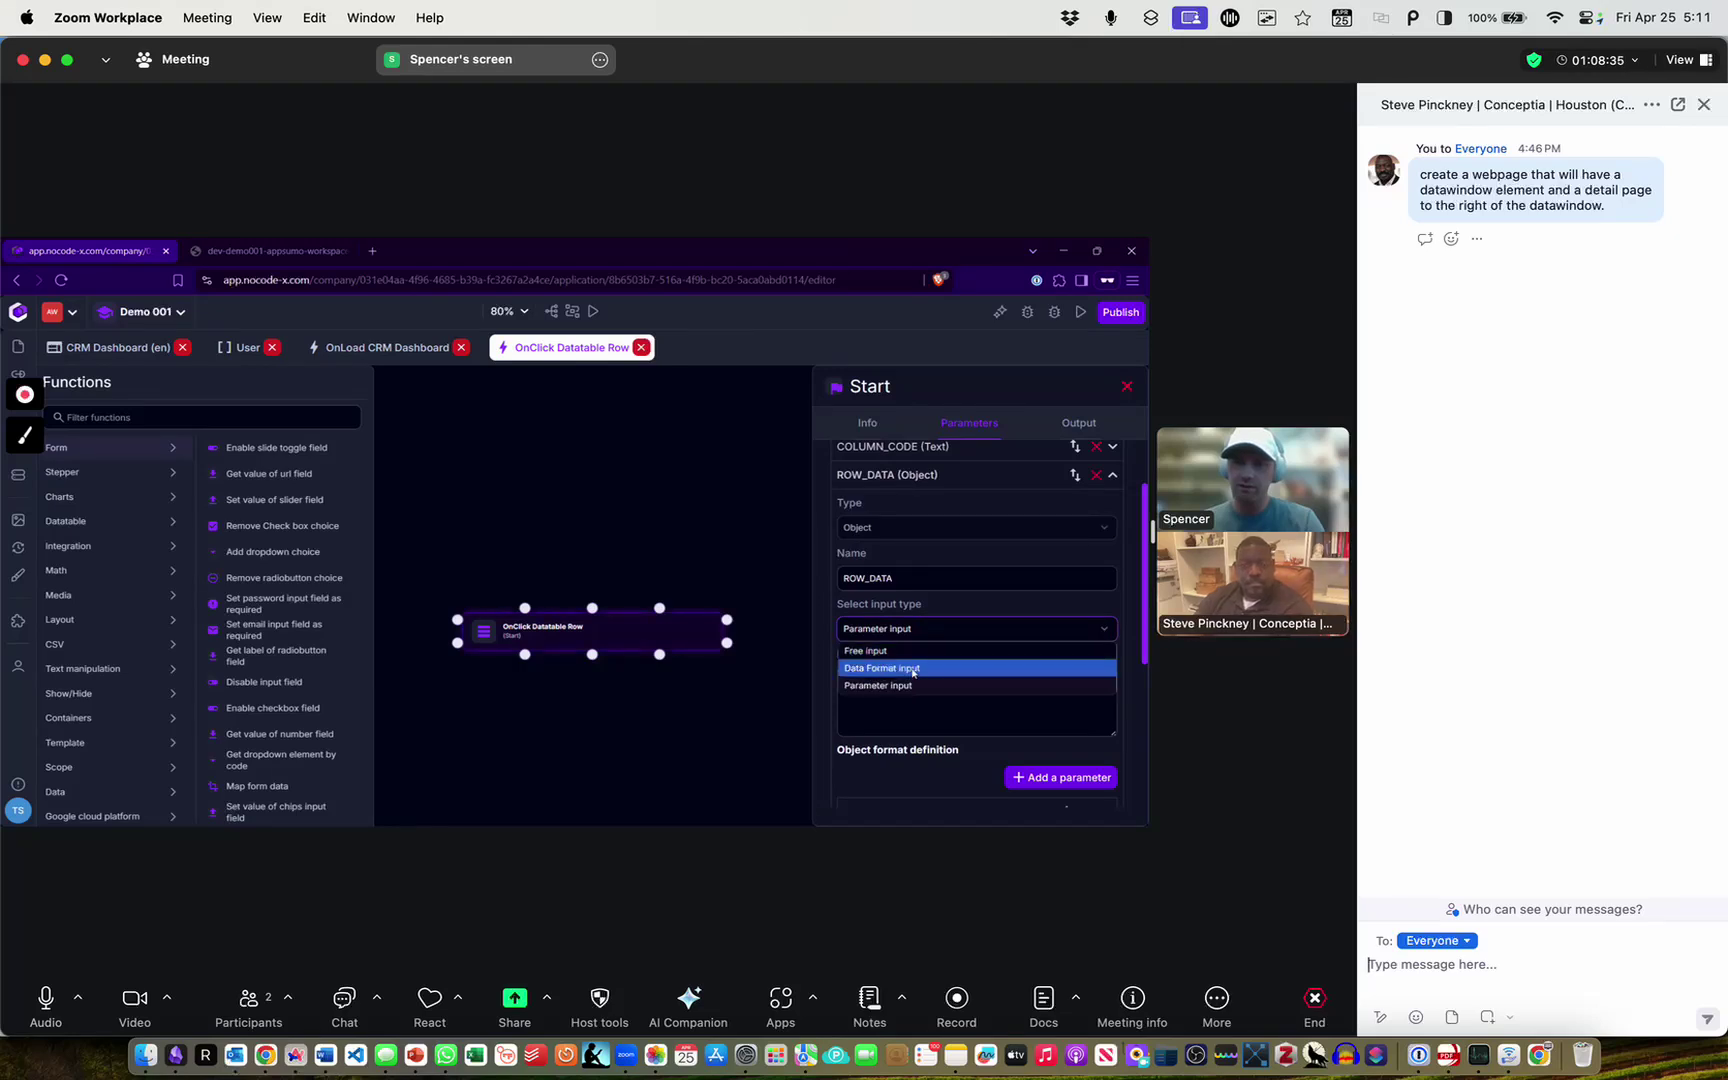
{"action": "left_click", "coordinate": [1136, 580]}
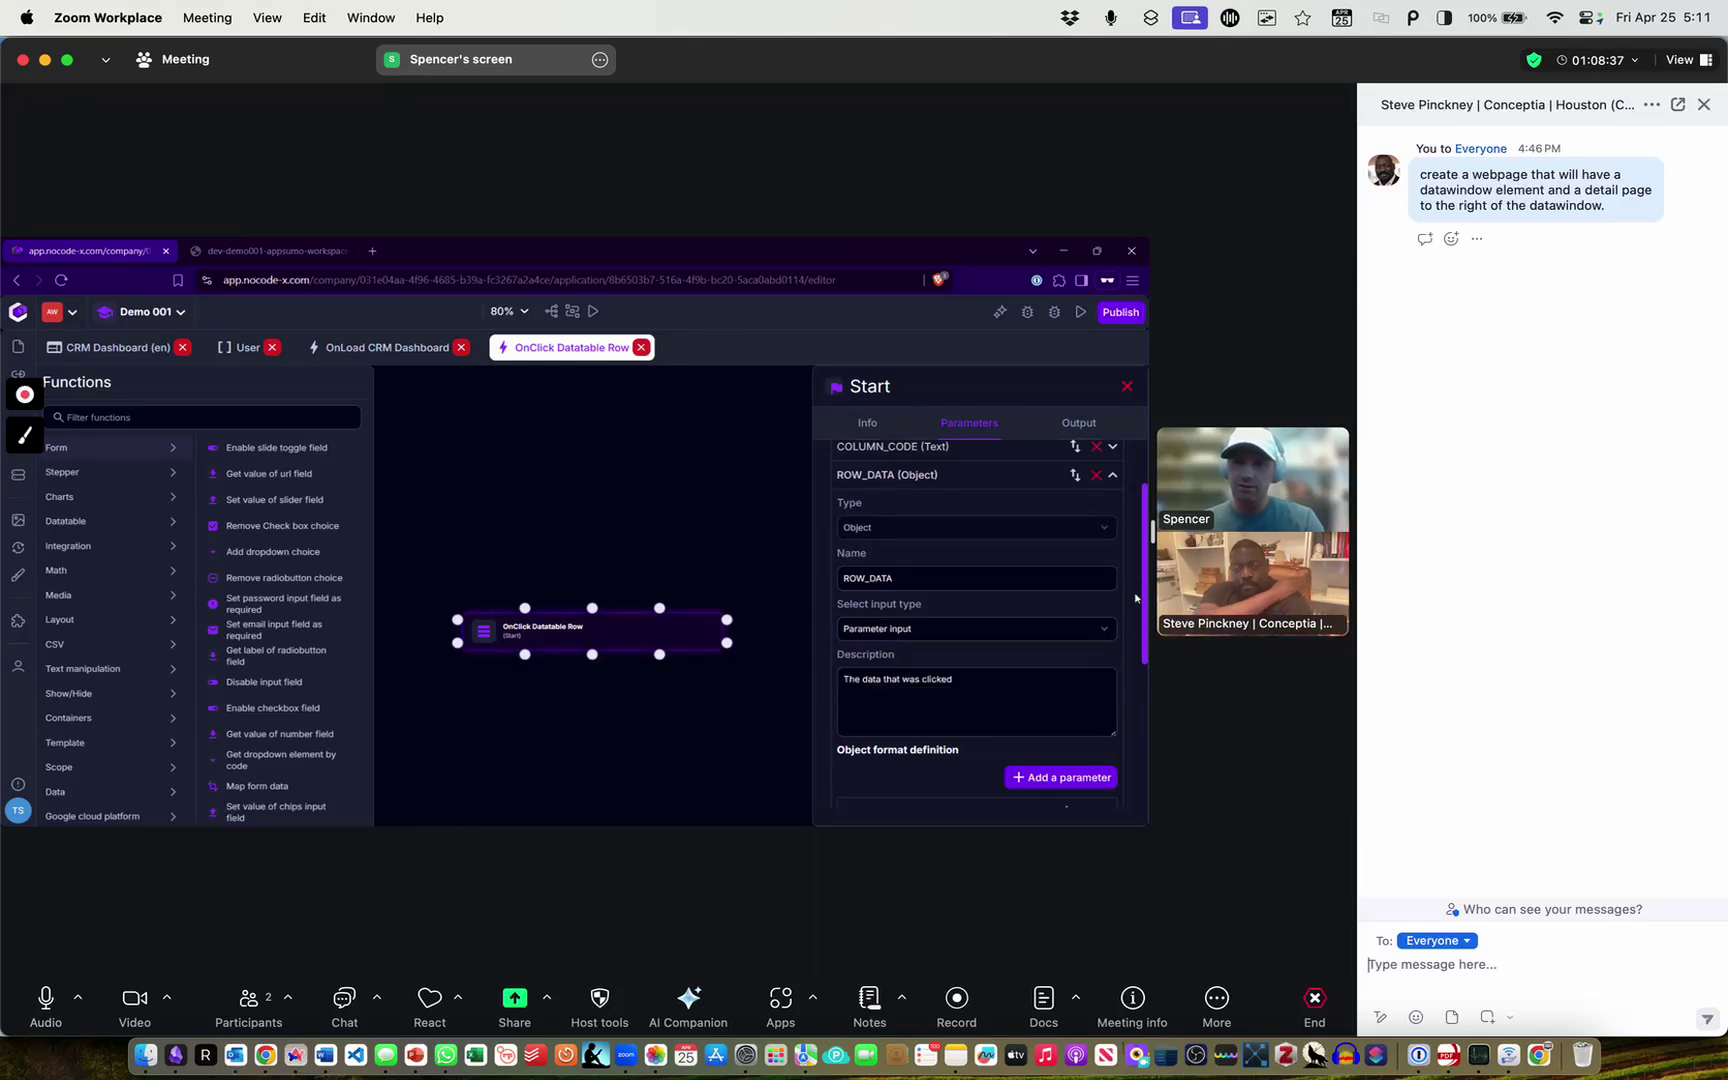
{"action": "scroll", "coordinate": [897, 645], "scroll_direction": "down", "scroll_amount": 3}
{"action": "scroll", "coordinate": [897, 645], "scroll_direction": "down", "scroll_amount": 2}
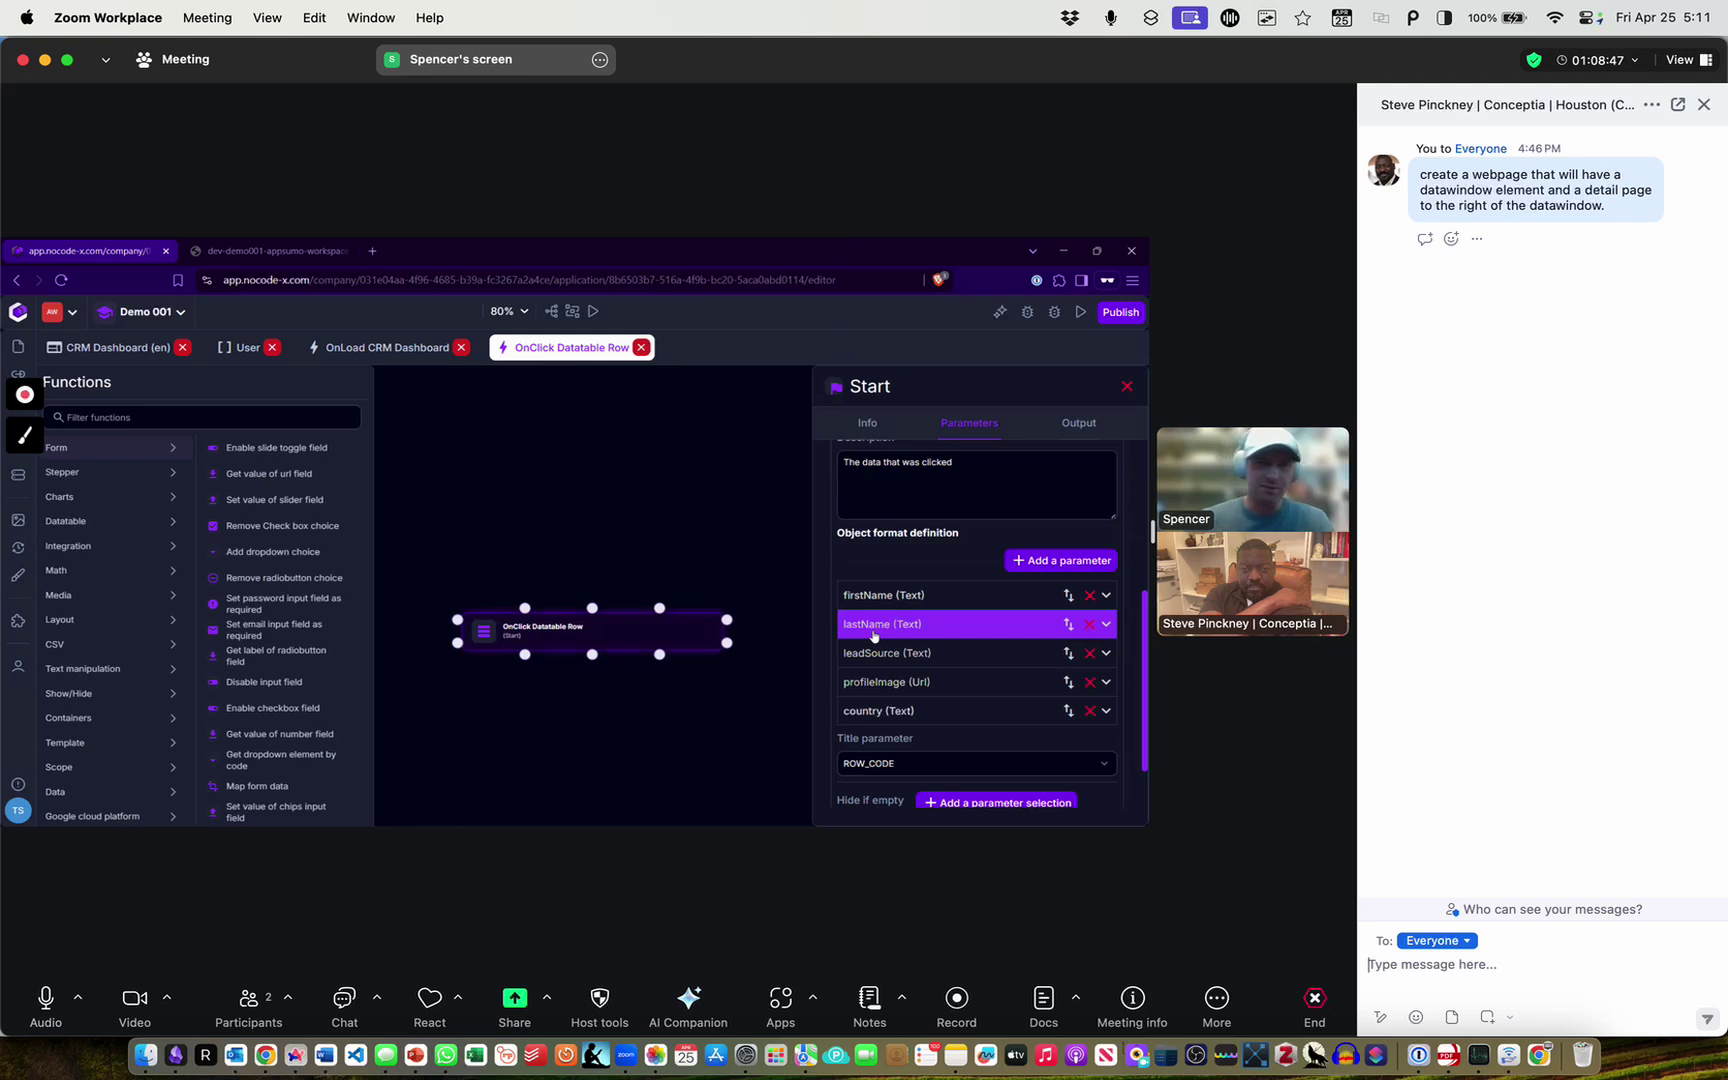
{"action": "left_click", "coordinate": [399, 391]}
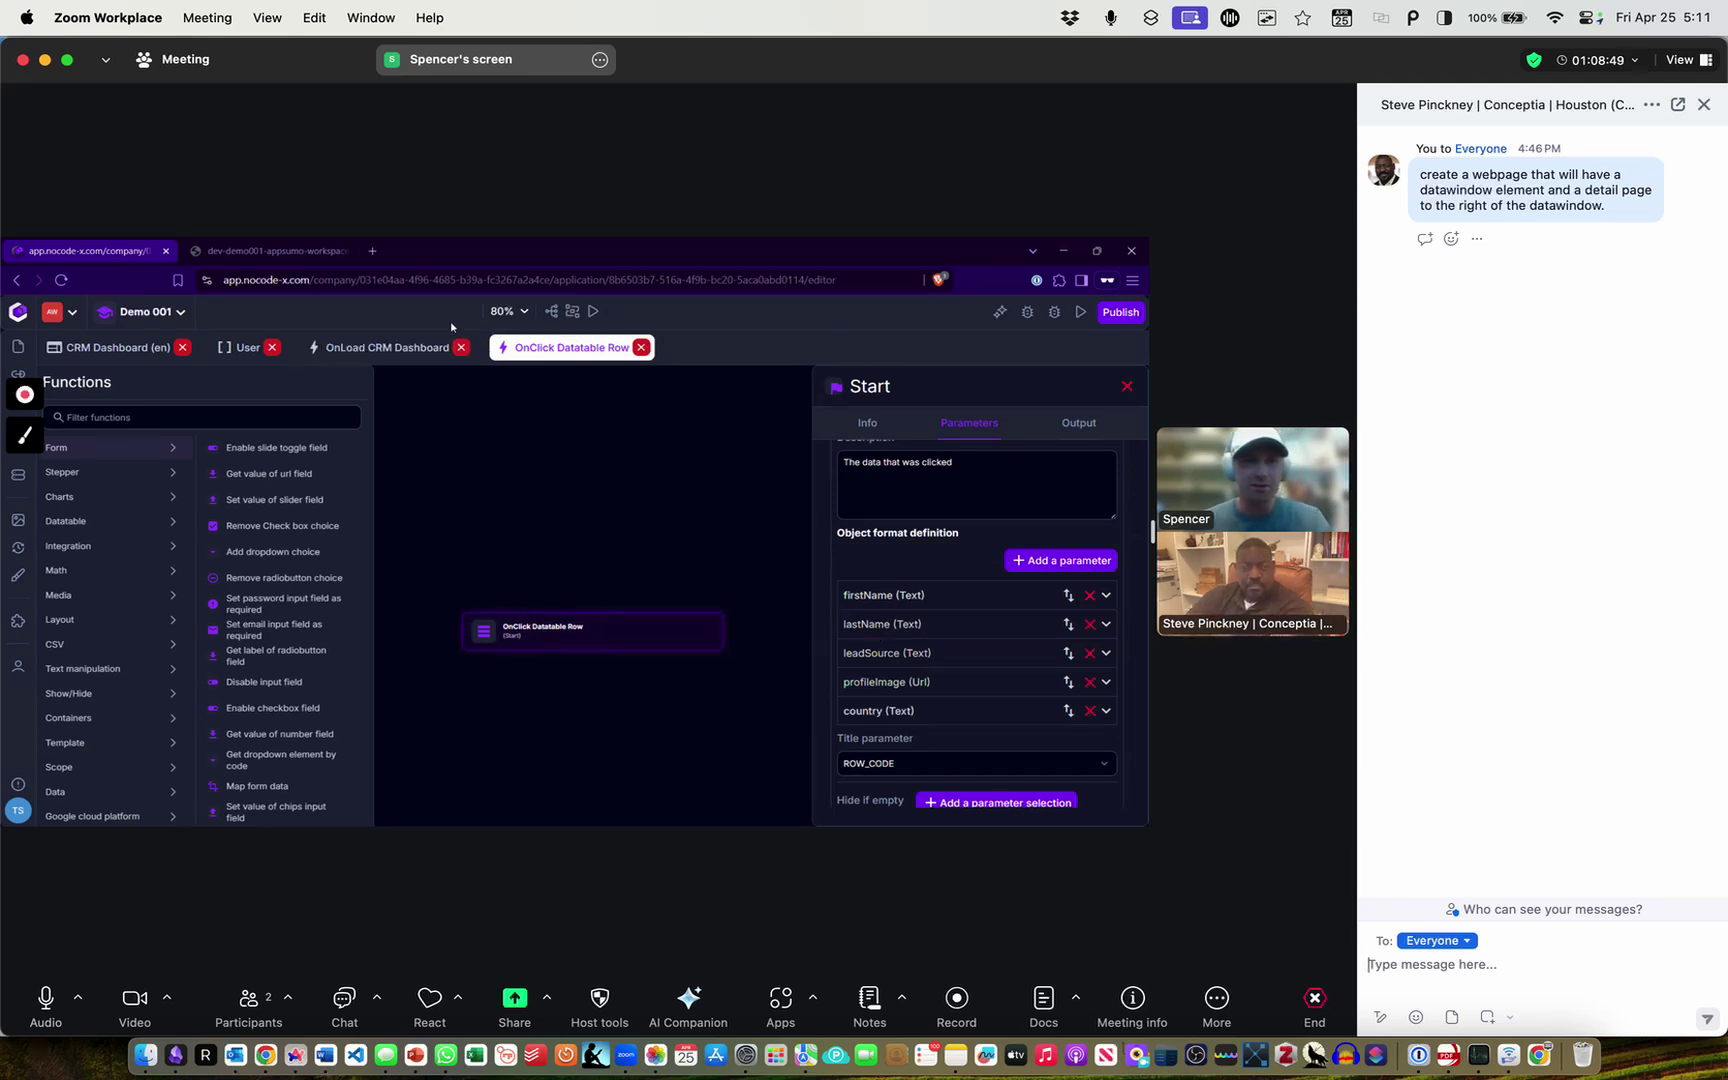
{"action": "left_click", "coordinate": [590, 640]}
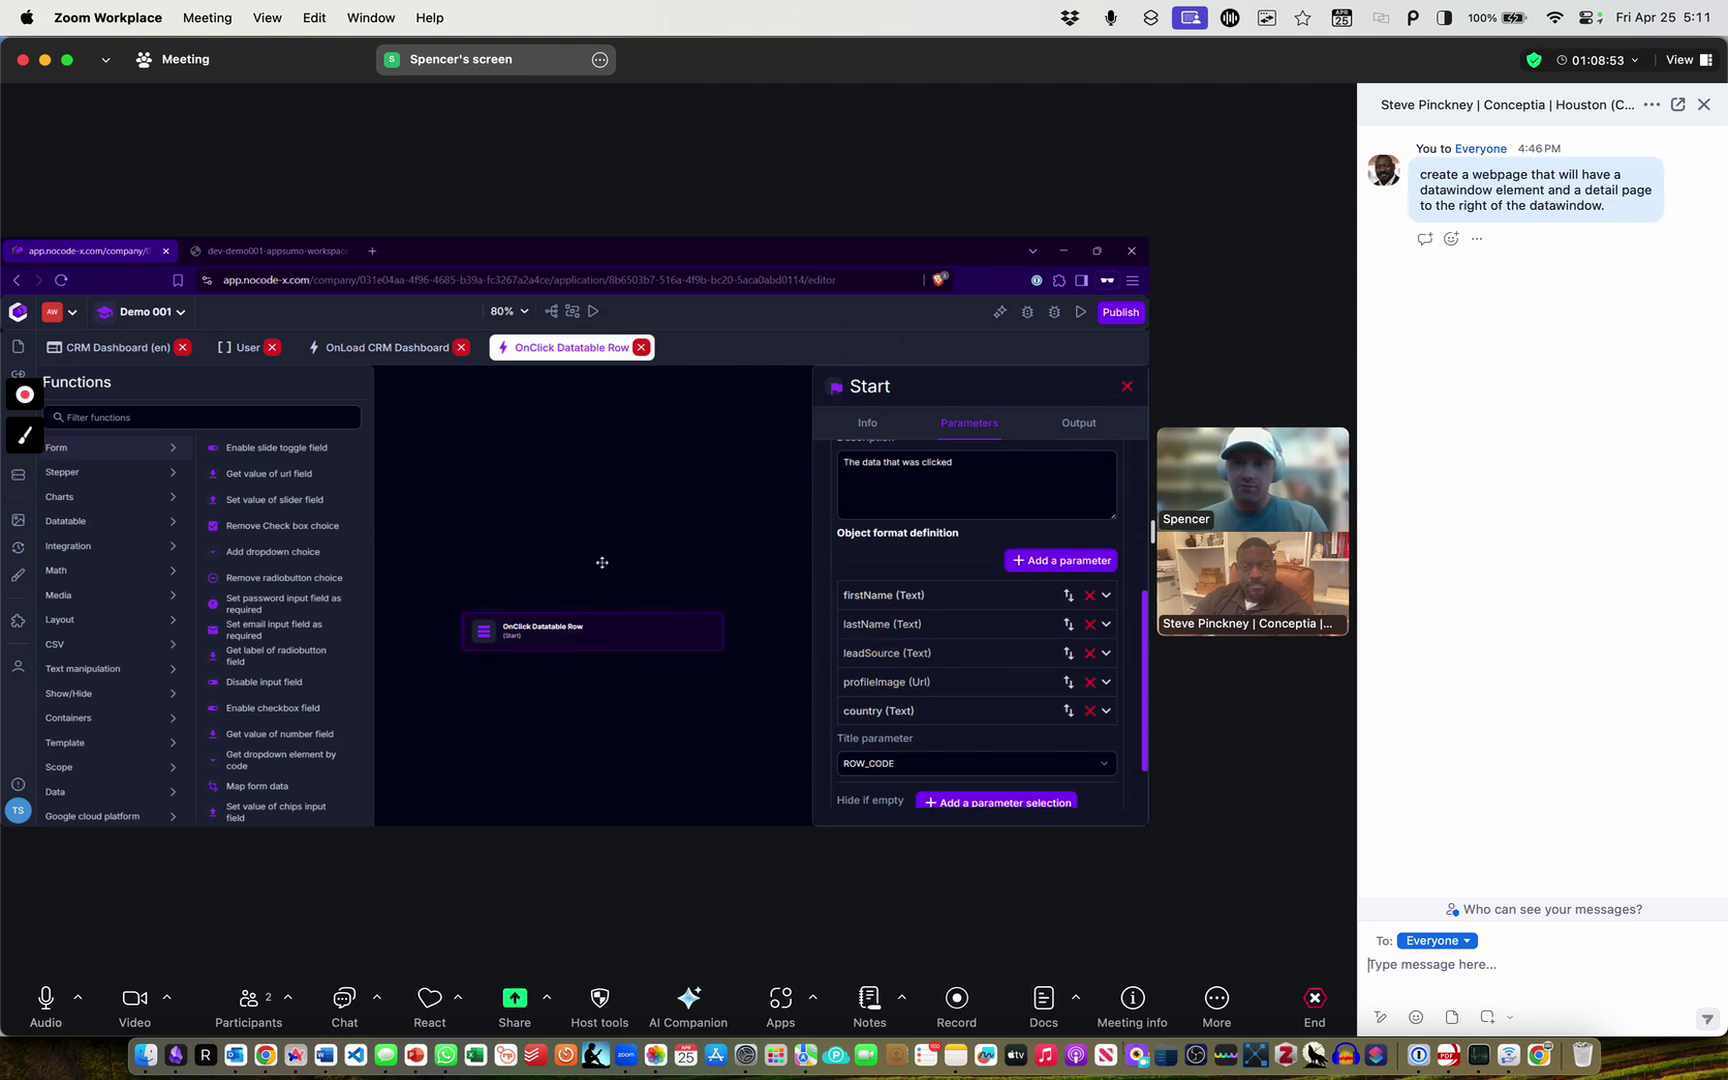
{"action": "left_click", "coordinate": [663, 552]}
Find the set text functions and add two Set value of text input field blocks and one Set text on text element block
{"action": "left_click", "coordinate": [564, 497]}
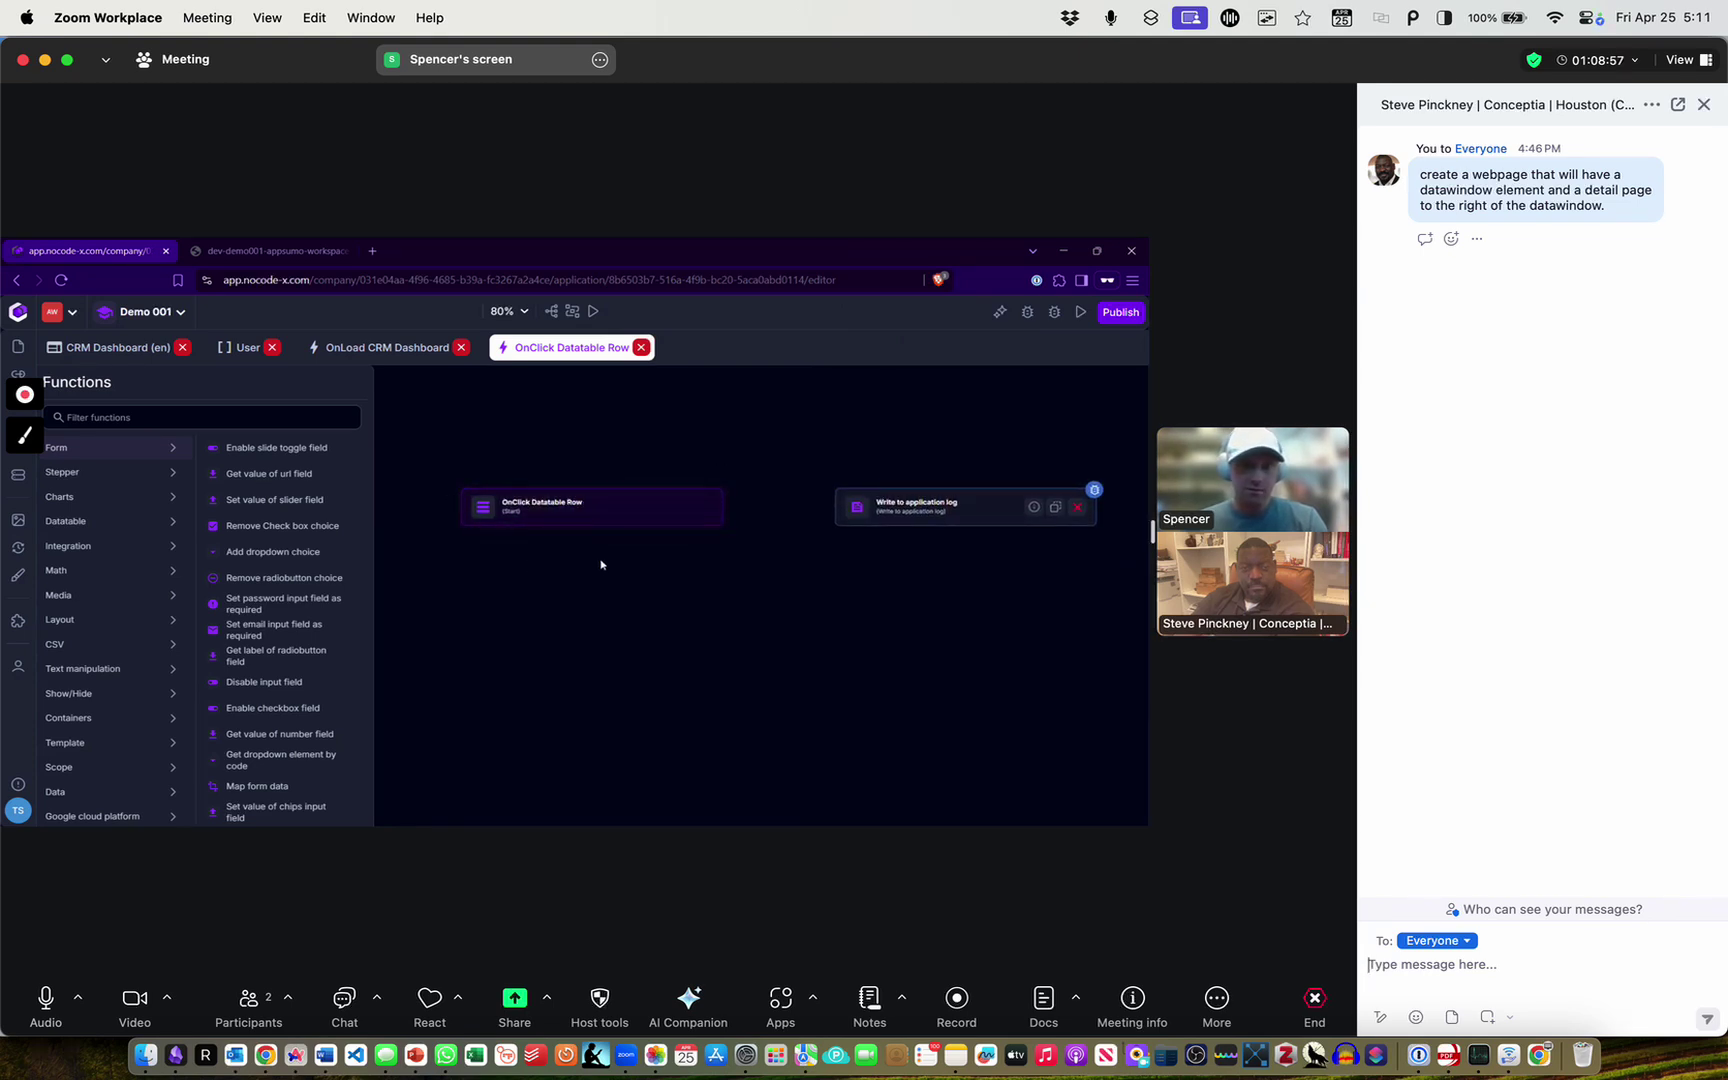
{"action": "left_click", "coordinate": [250, 419]}
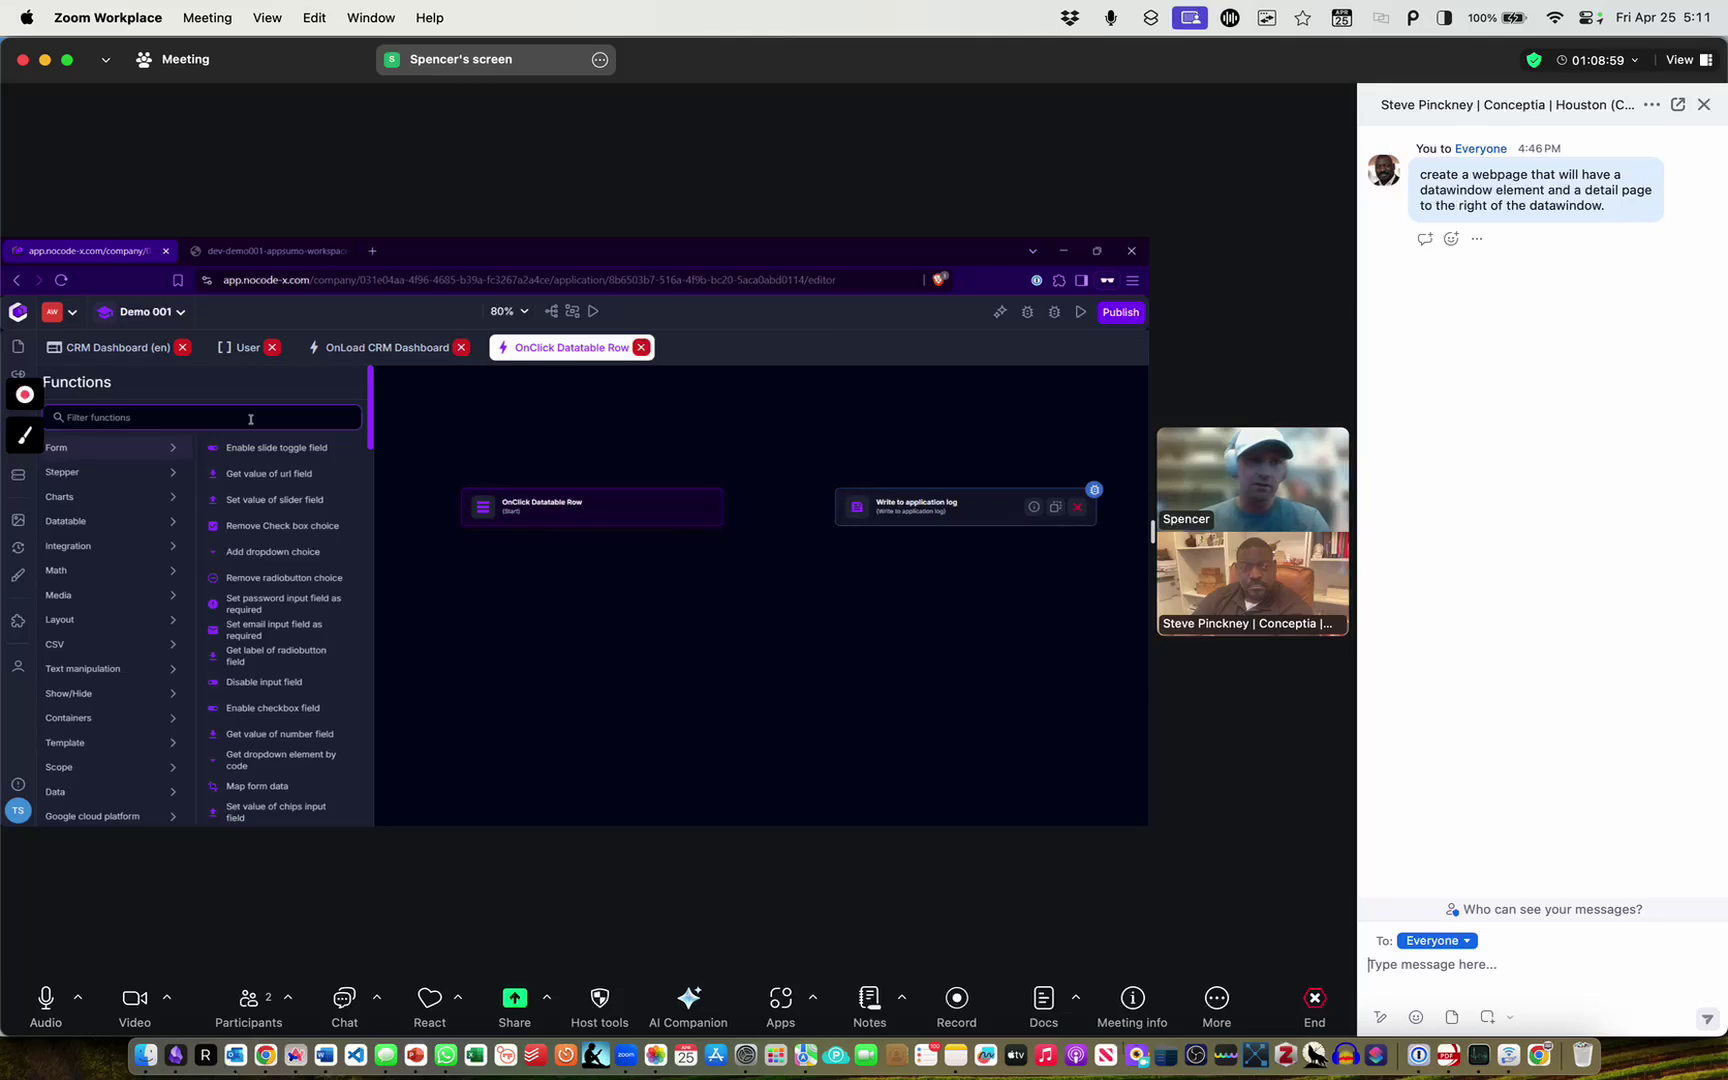
{"action": "type", "text": "set text"}
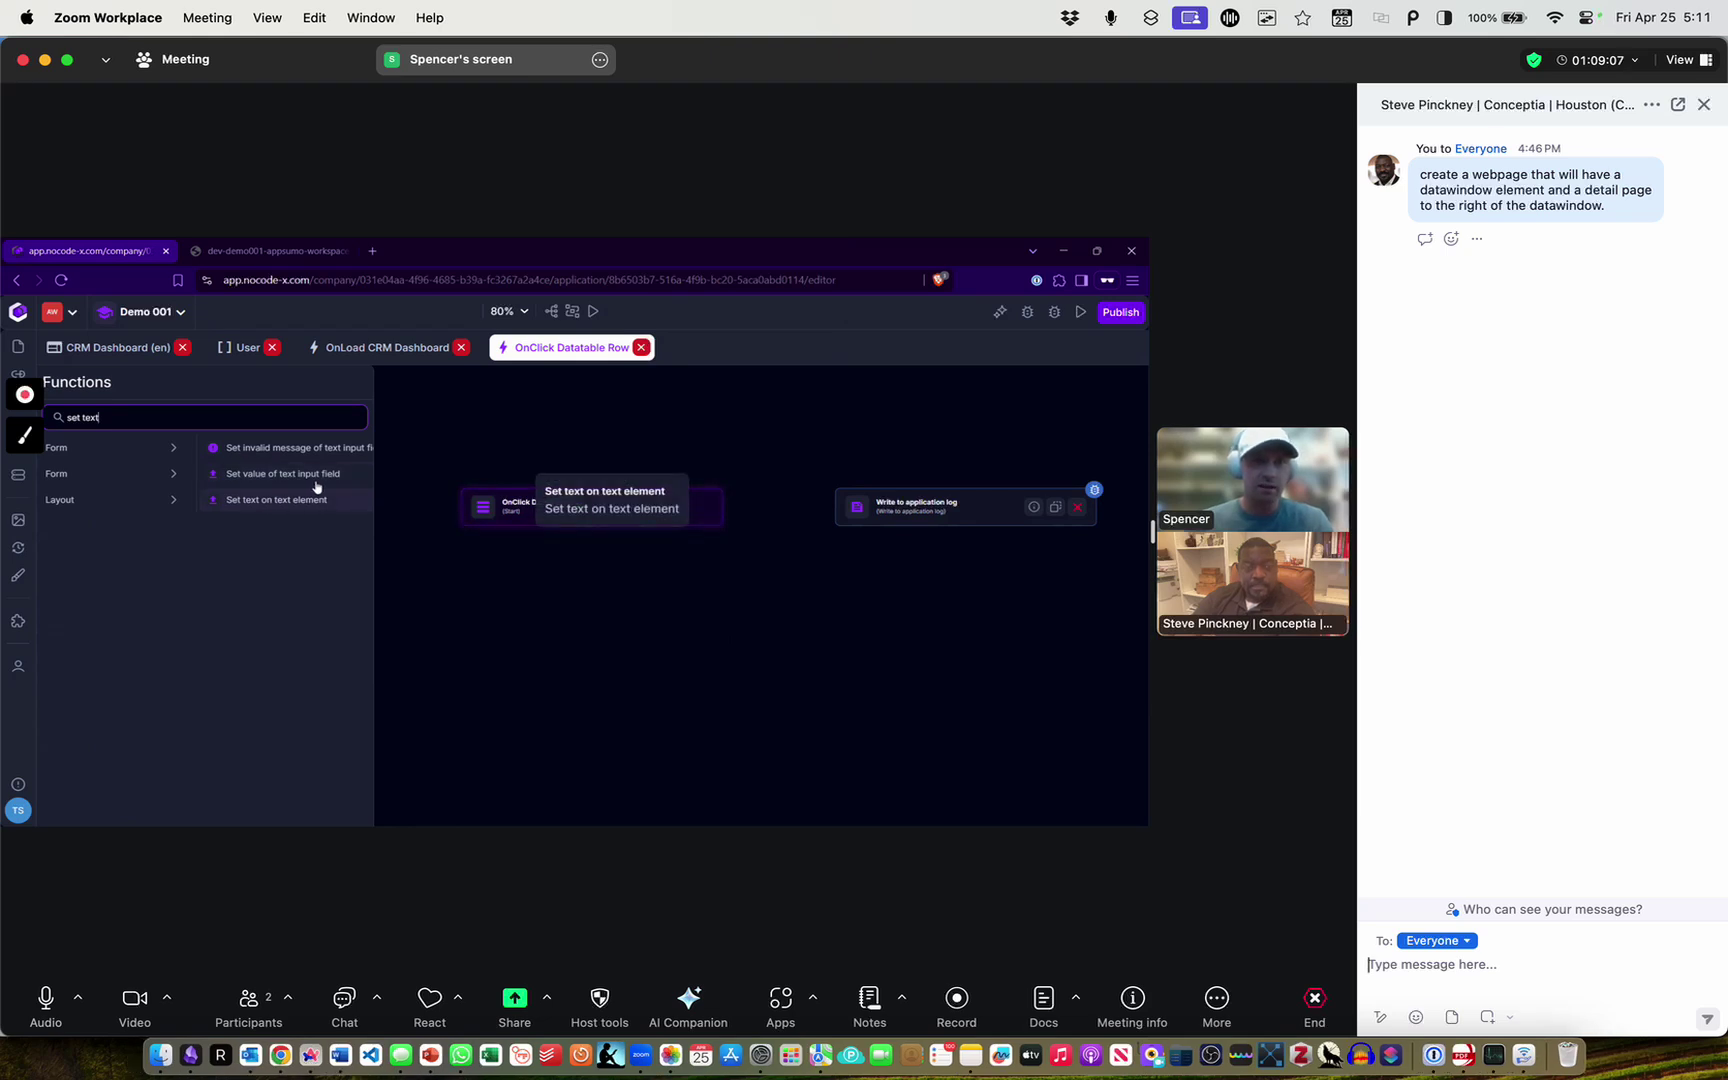
{"action": "left_click_drag", "start_coordinate": [297, 485], "coordinate": [585, 585]}
{"action": "left_click_drag", "start_coordinate": [272, 476], "coordinate": [575, 765]}
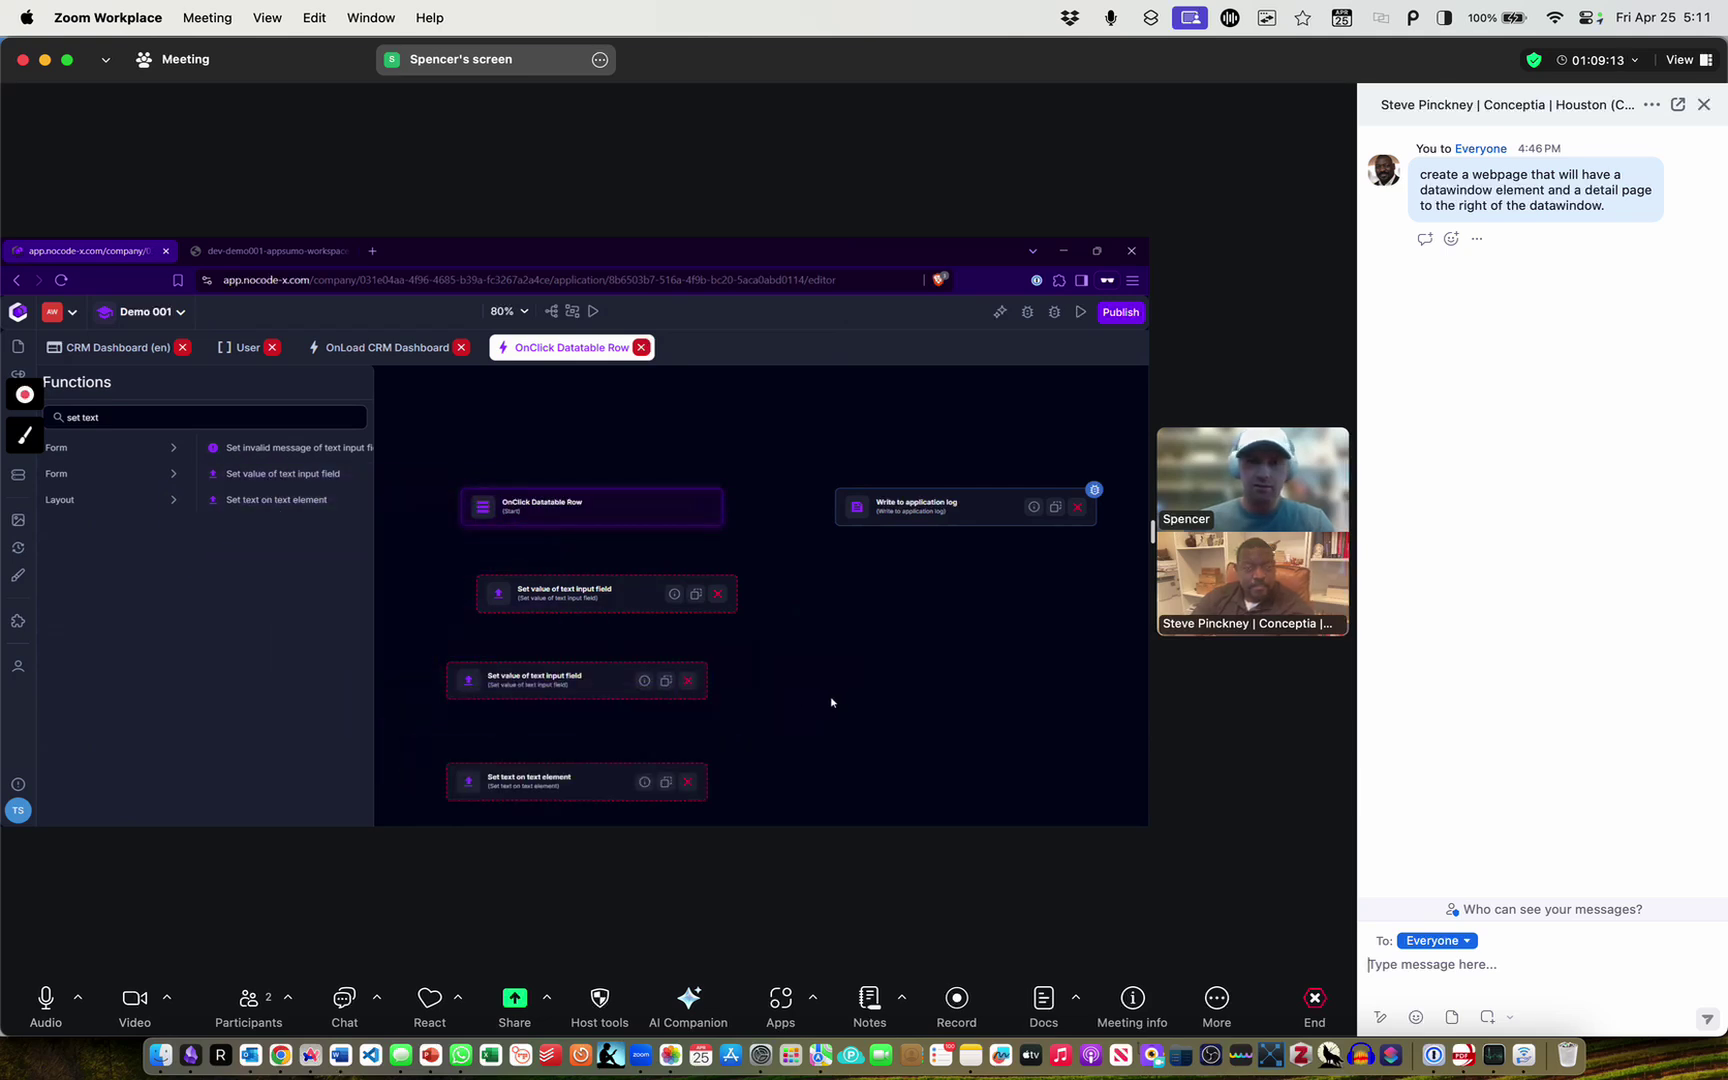
Connect the start block to the two Set value blocks and the Set text block in sequence, and align them in one column
{"action": "left_click_drag", "start_coordinate": [829, 702], "coordinate": [841, 586]}
{"action": "left_click", "coordinate": [610, 410]}
{"action": "left_click_drag", "start_coordinate": [605, 414], "coordinate": [571, 660]}
{"action": "left_click", "coordinate": [607, 484]}
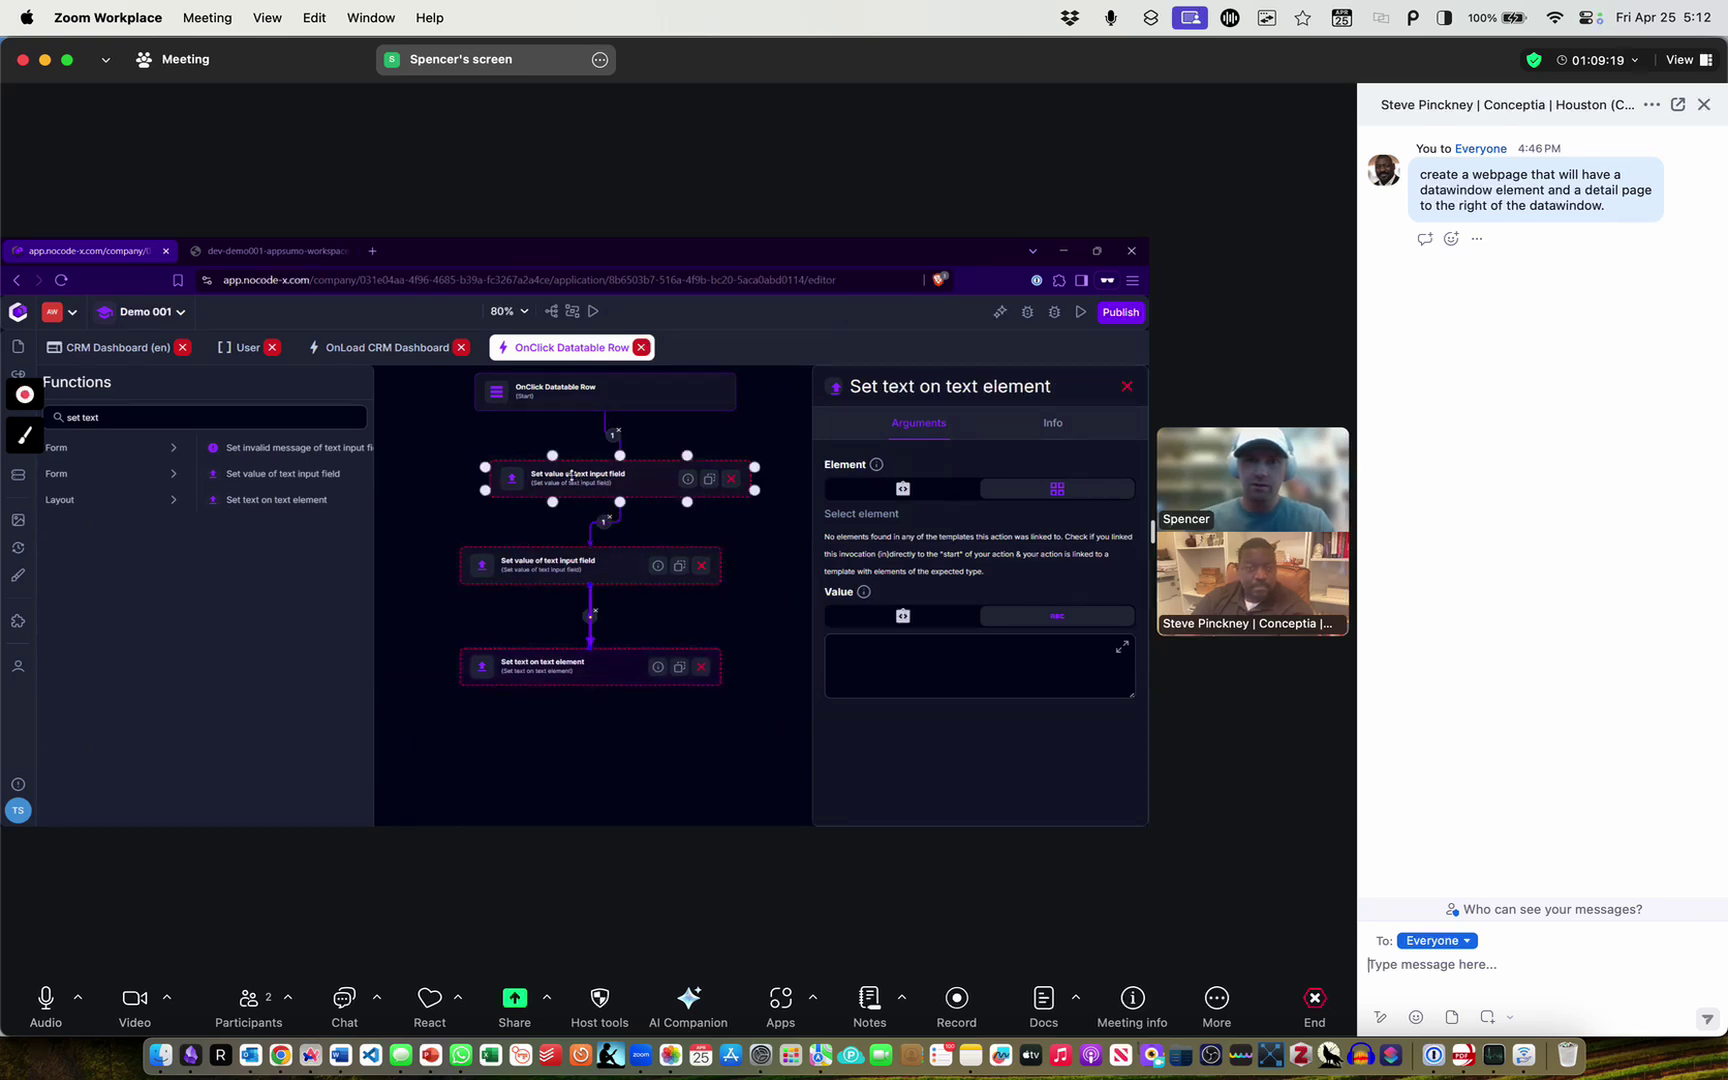
{"action": "left_click", "coordinate": [549, 568]}
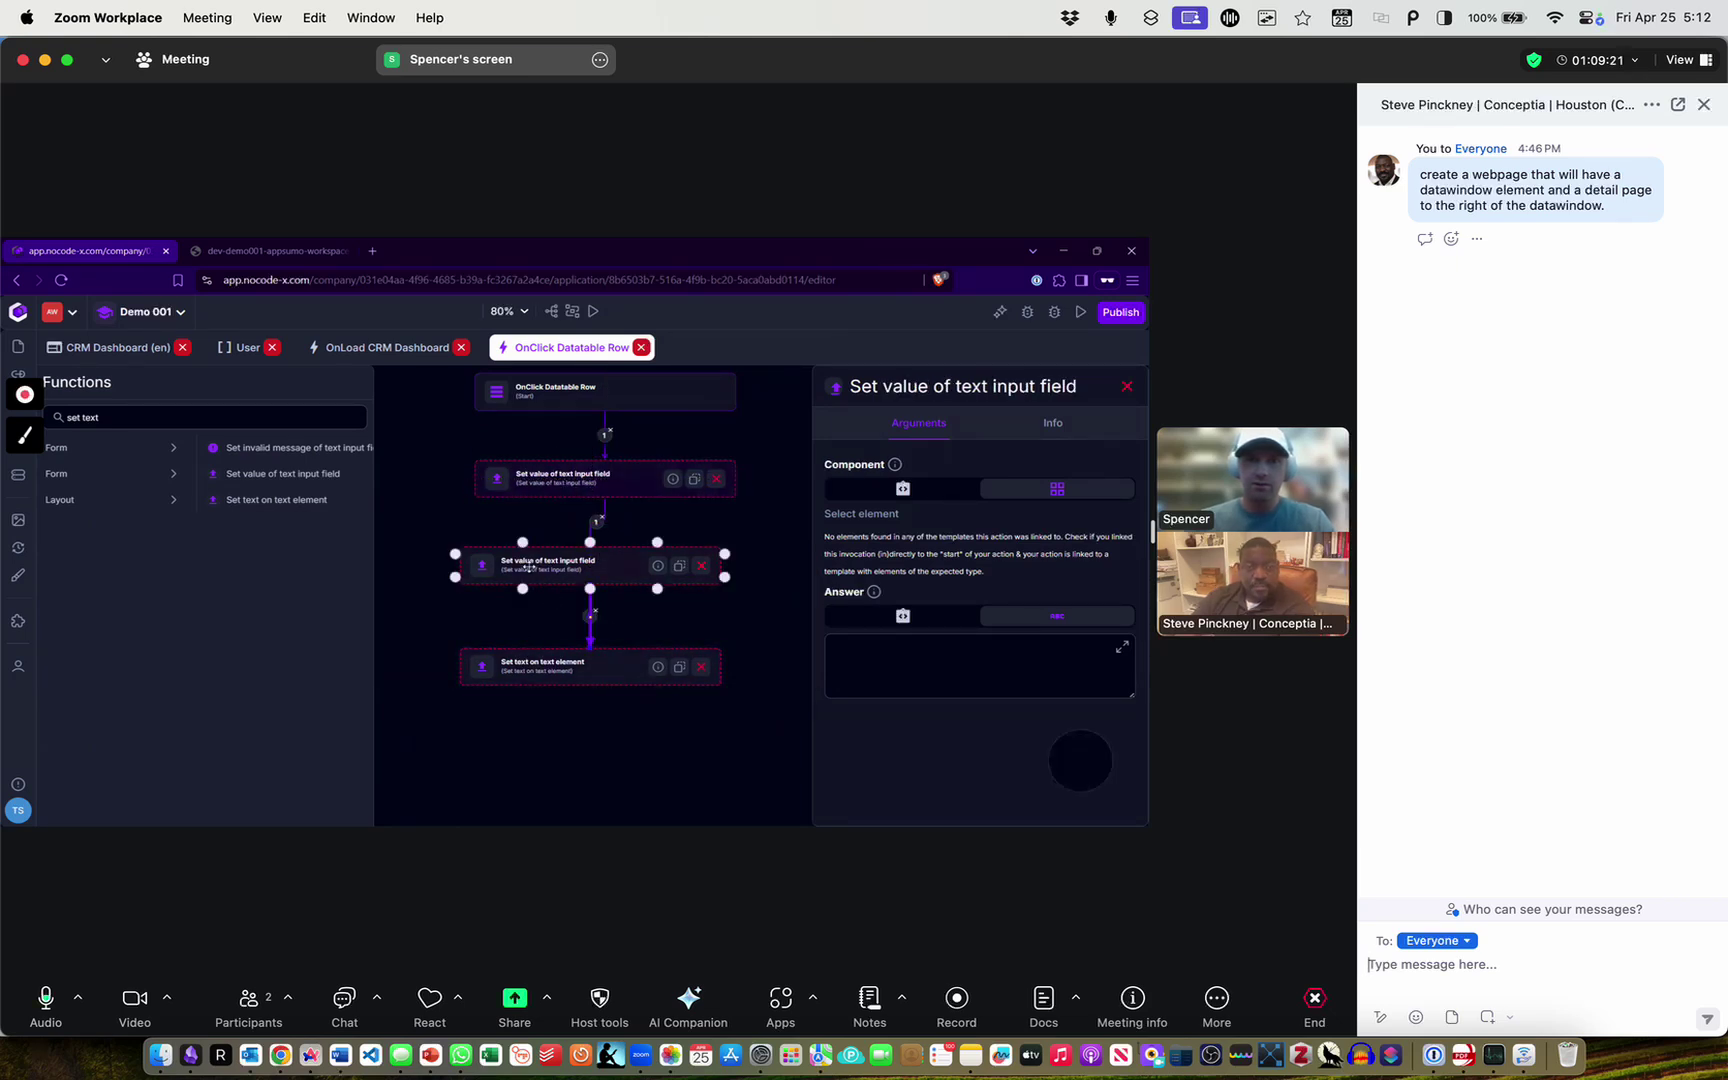
{"action": "left_click", "coordinate": [556, 682]}
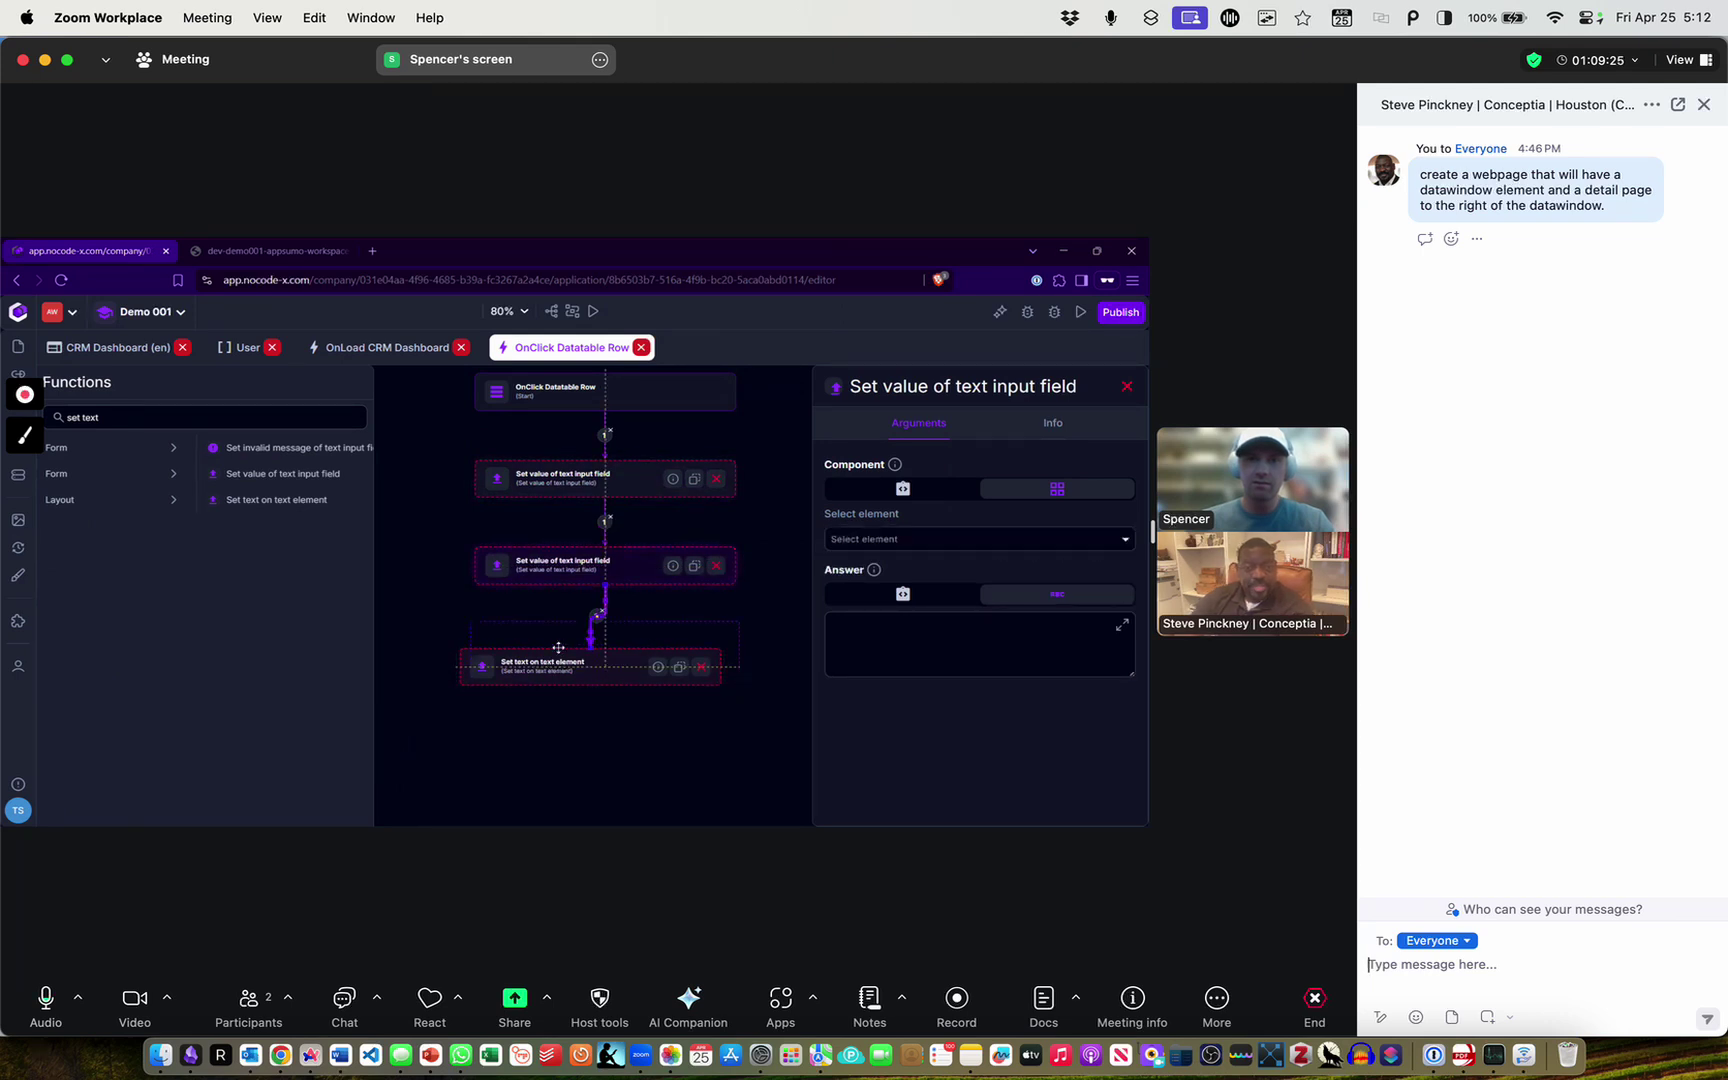
{"action": "left_click", "coordinate": [787, 476]}
Set the component of the first Set value of text input field block to DETAIL_FIELD_LEADSOURCE
{"action": "left_click", "coordinate": [562, 507]}
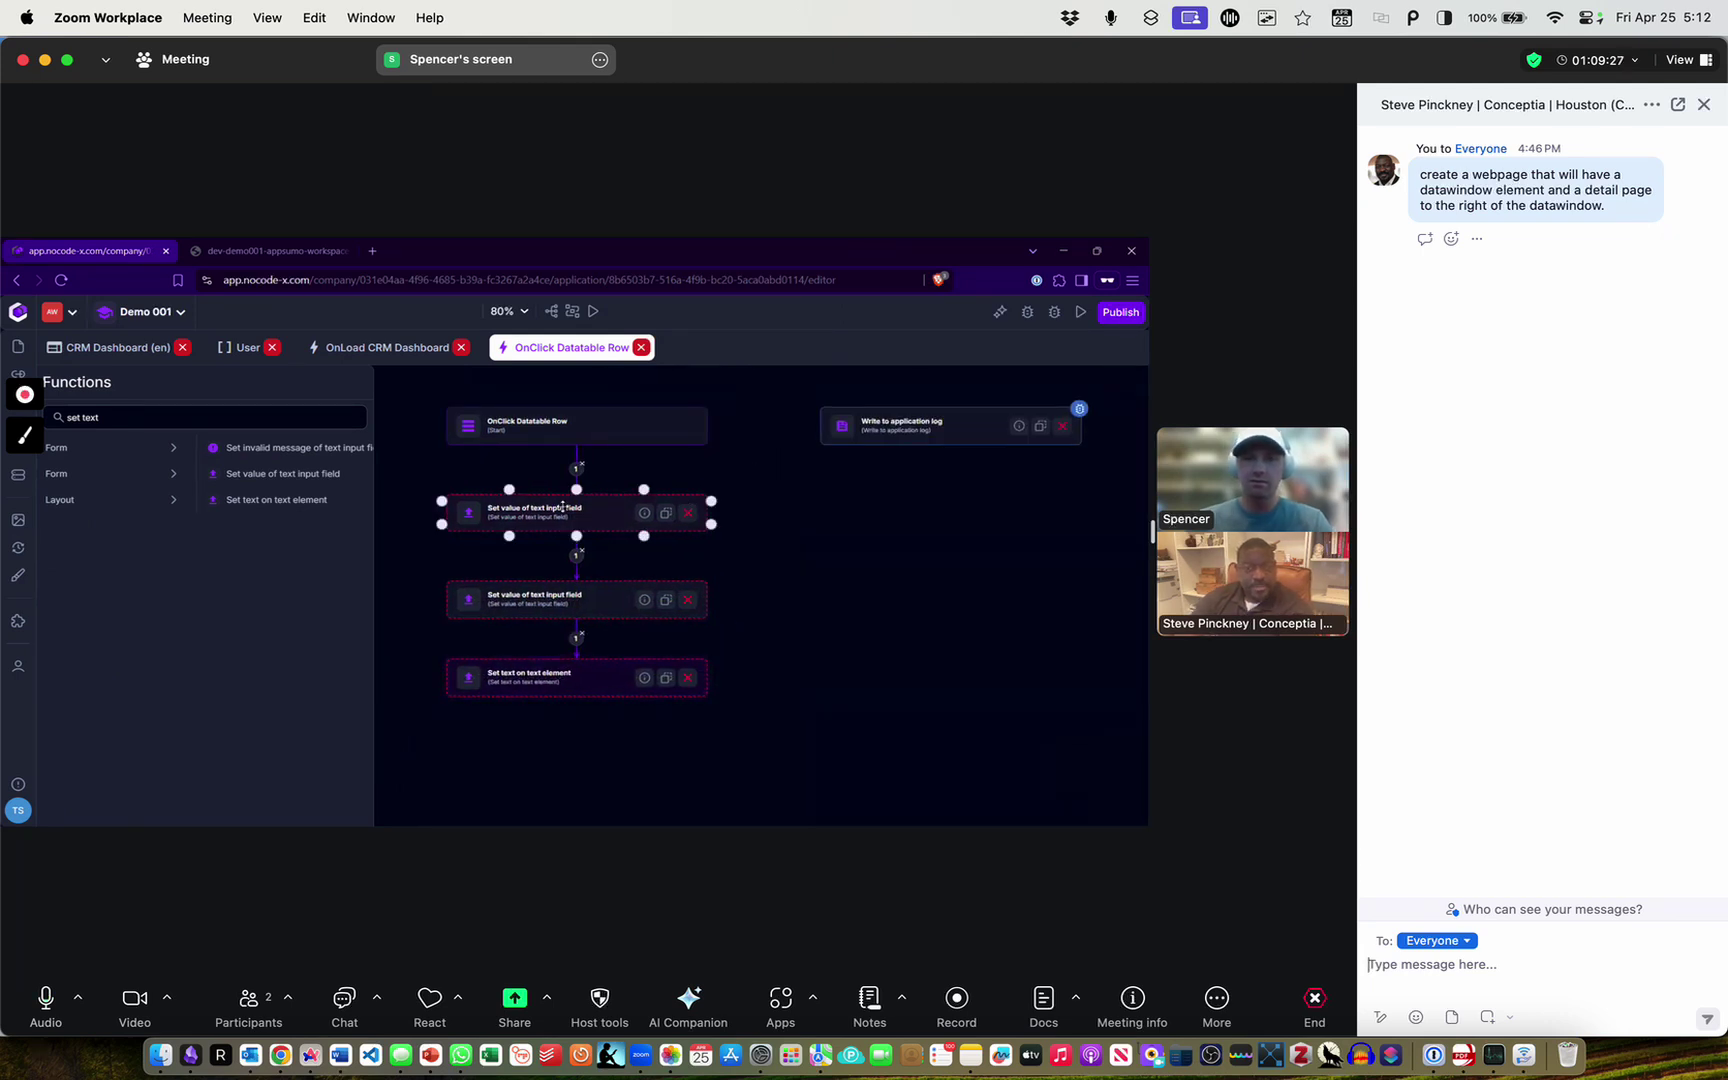
{"action": "left_click", "coordinate": [958, 540]}
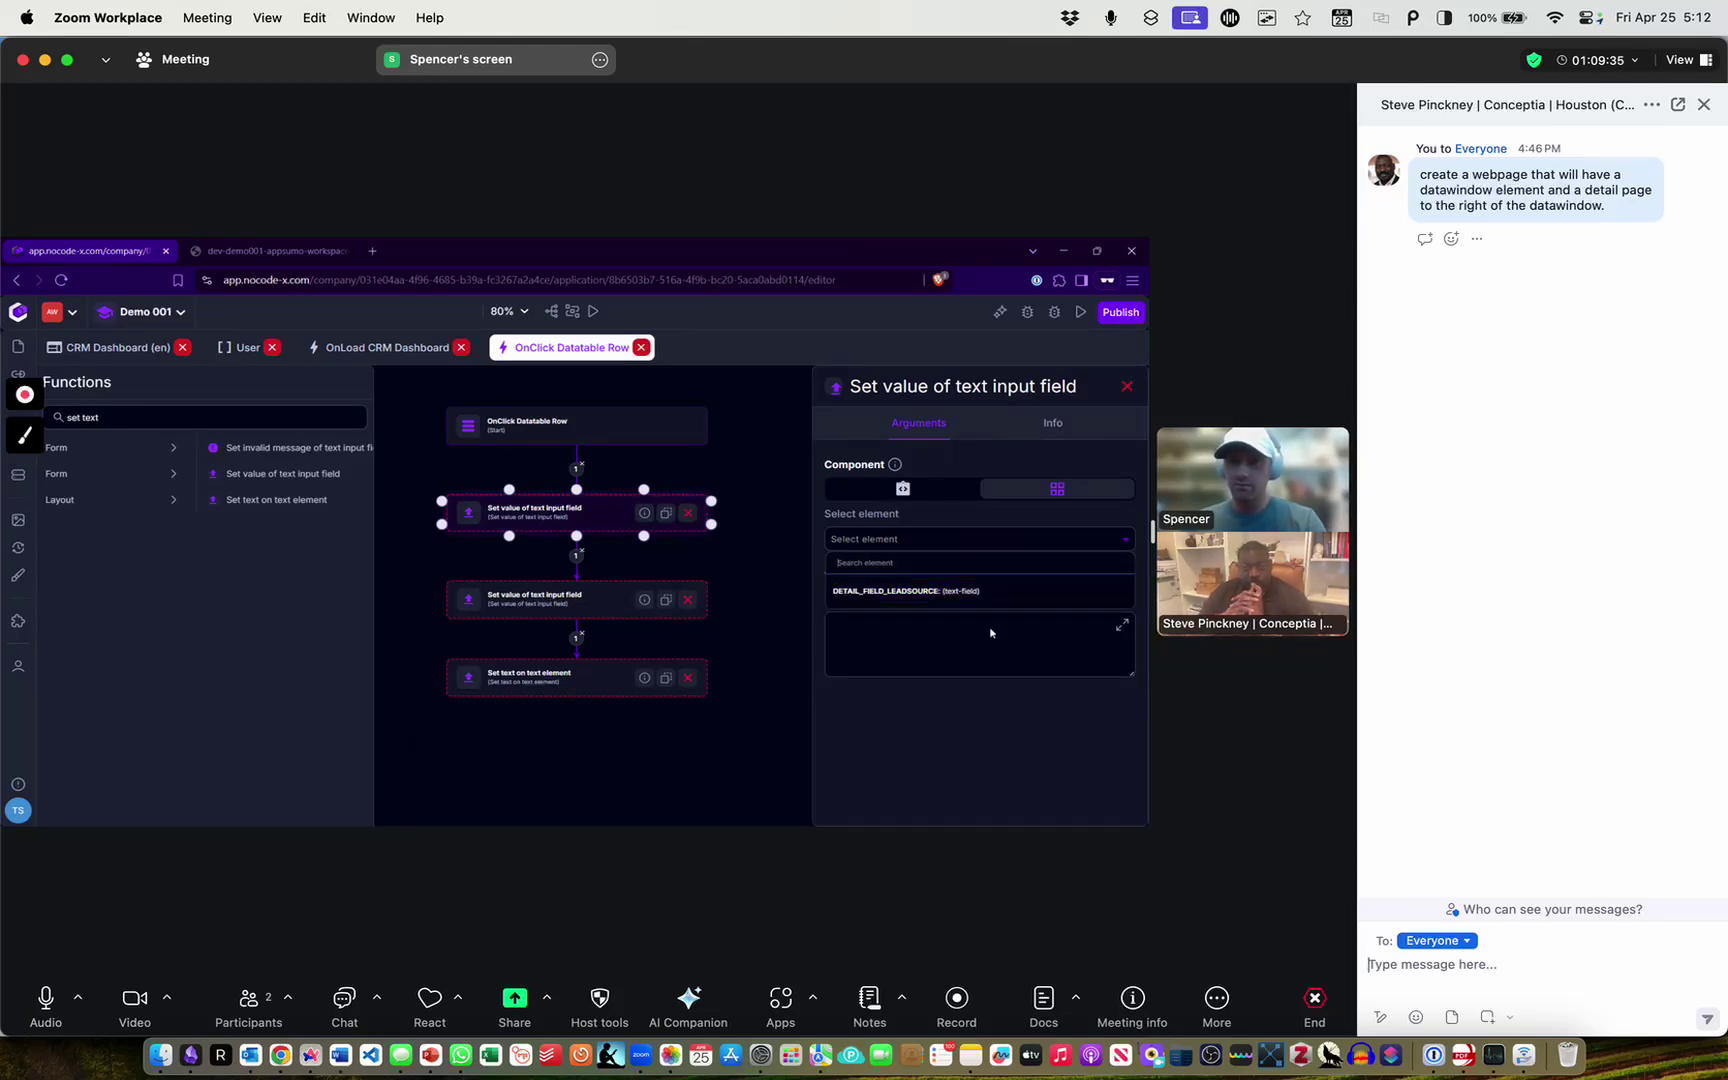
{"action": "left_click", "coordinate": [980, 596]}
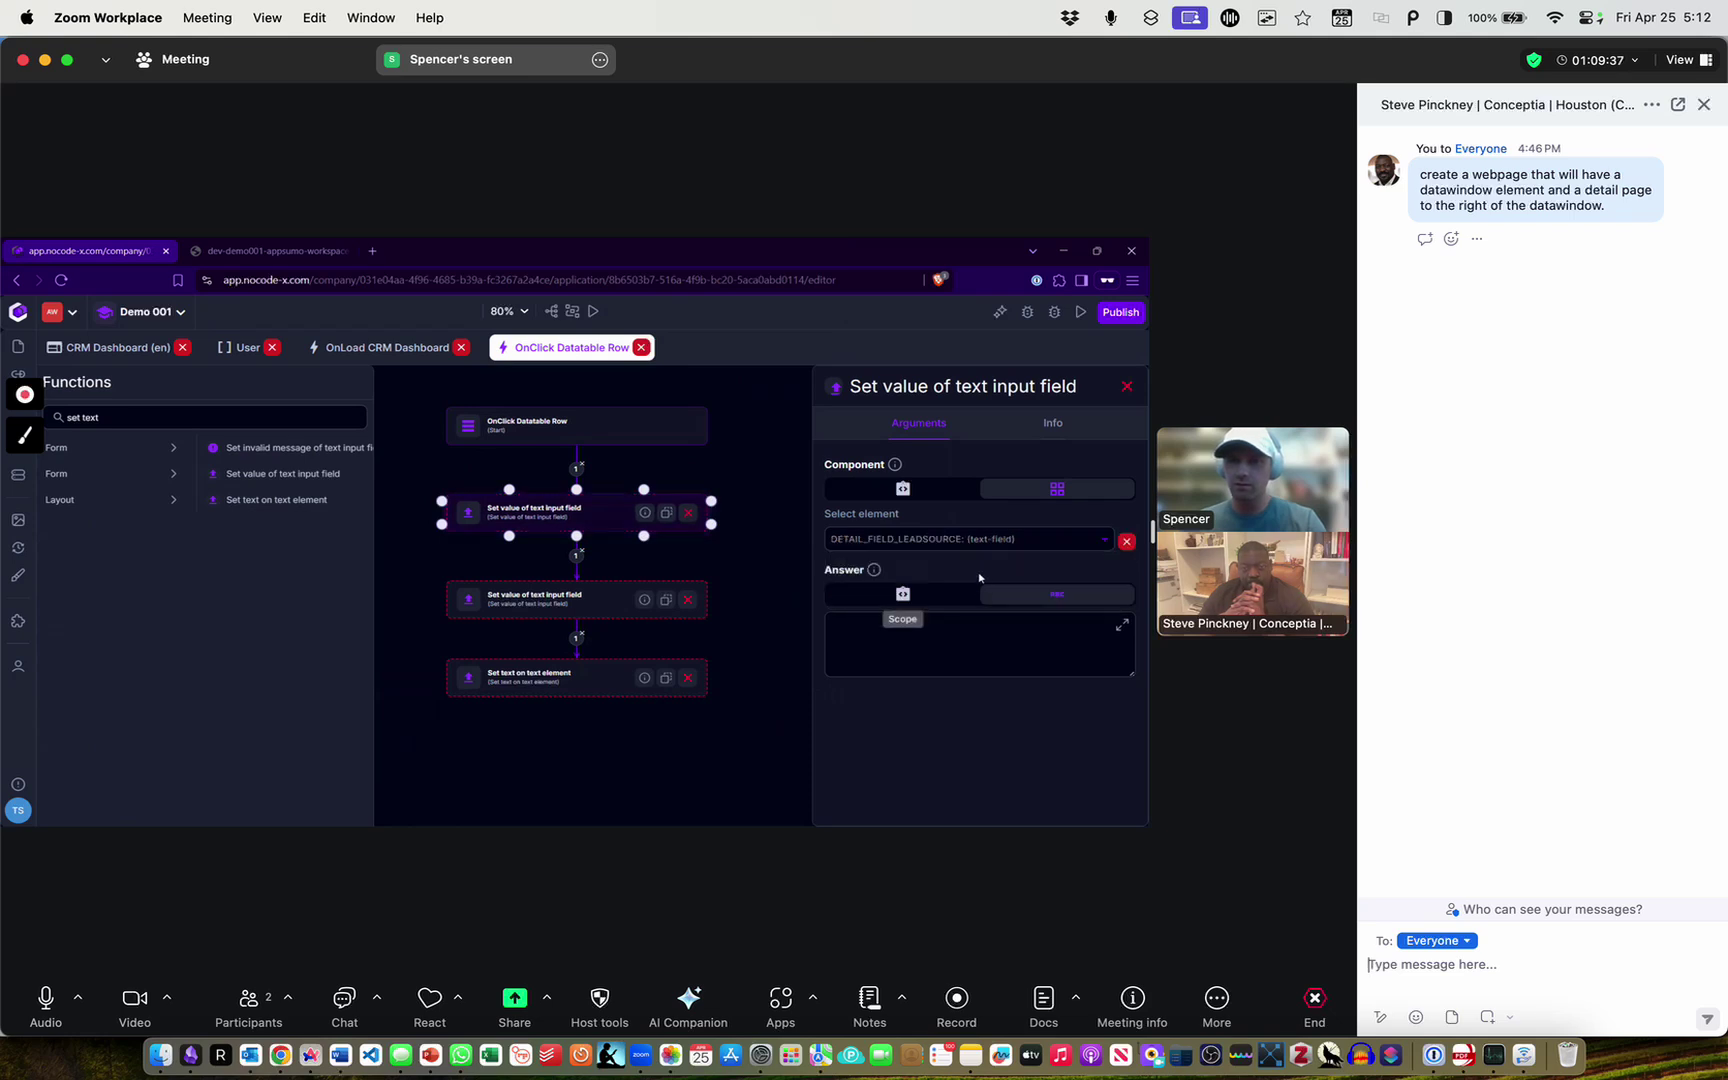
Fill the DETAIL_FIELD_LEADSOURCE block's answer from the scope value ROW_DATA.leadSource
{"action": "left_click", "coordinate": [918, 596]}
{"action": "left_click", "coordinate": [965, 628]}
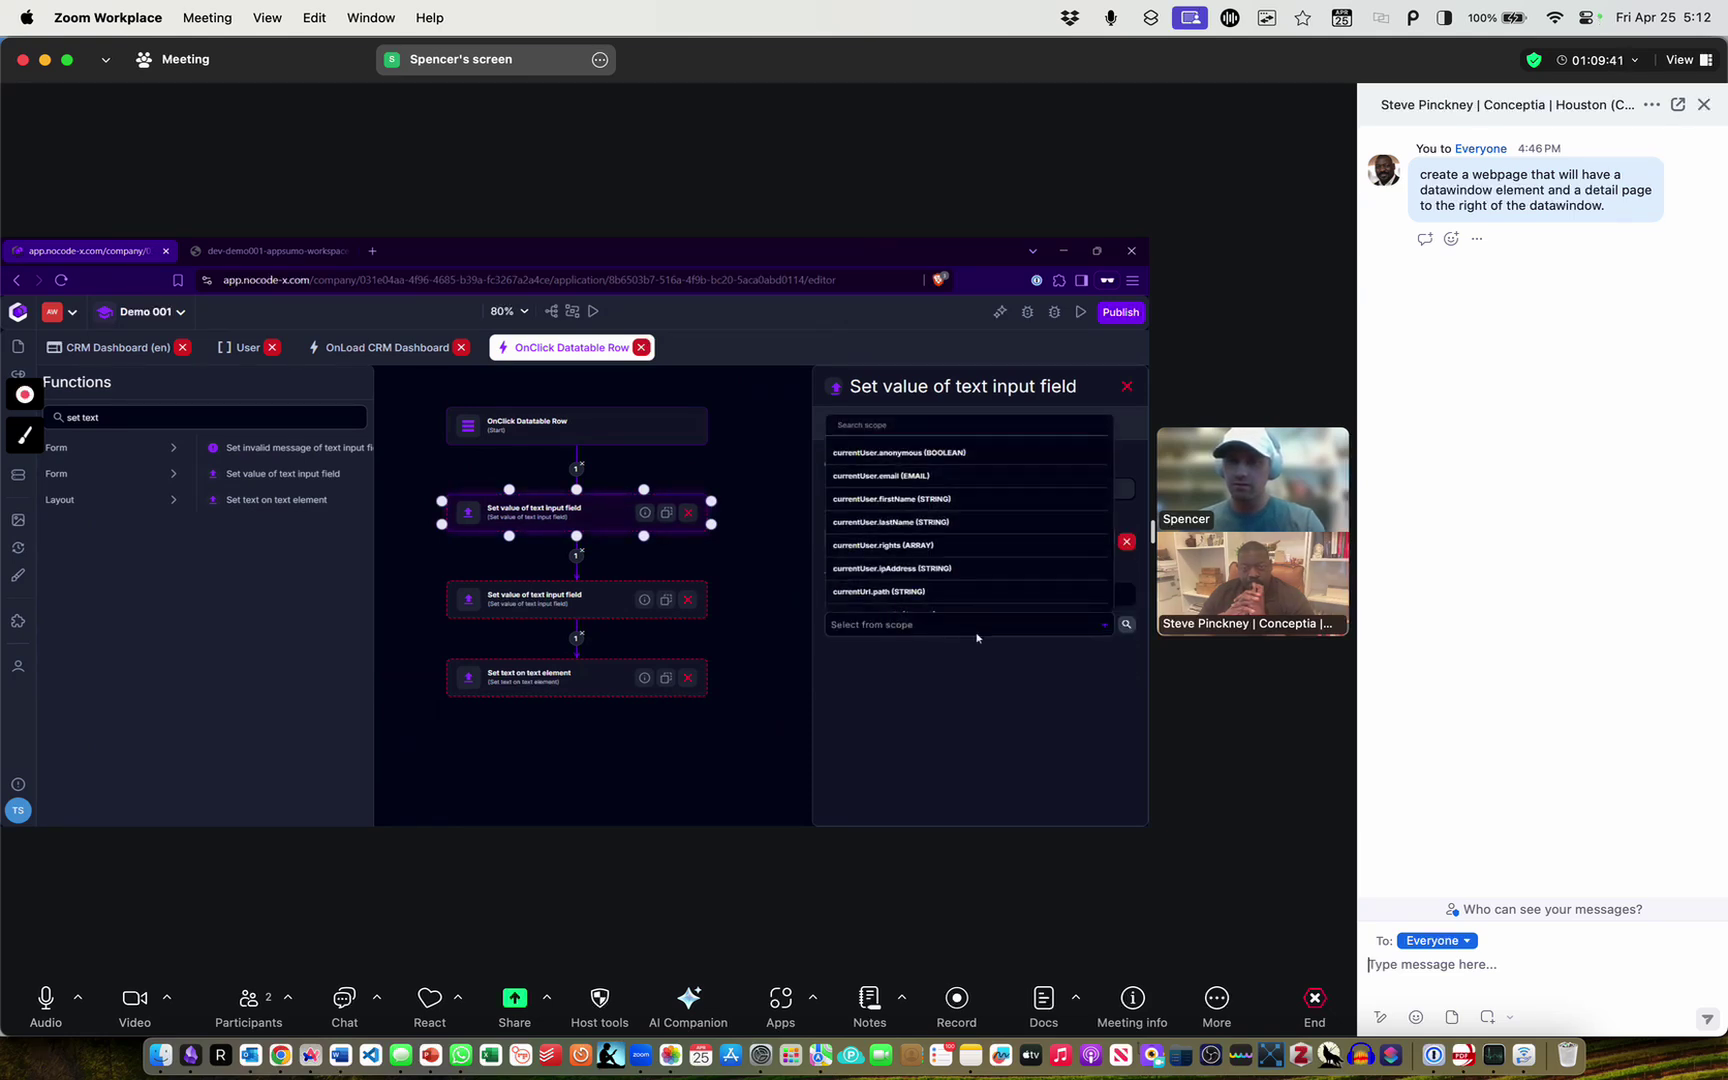
{"action": "type", "text": "lead"}
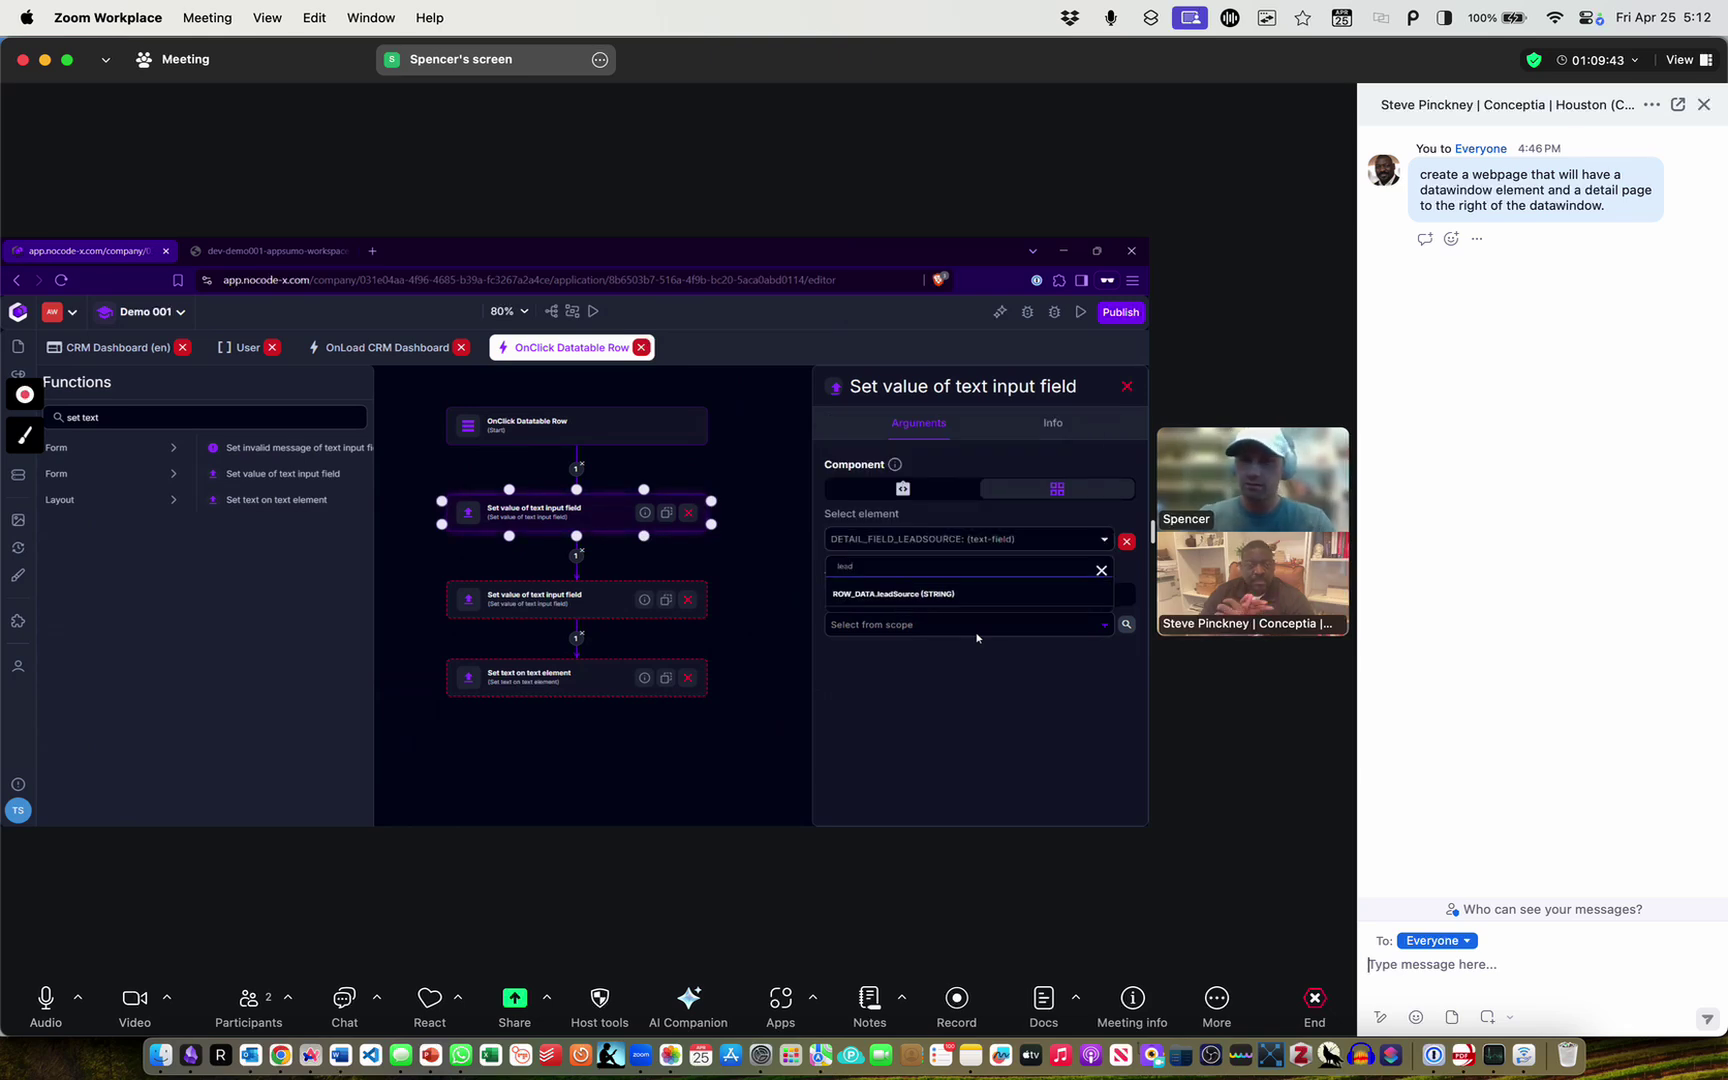
{"action": "left_click", "coordinate": [935, 594]}
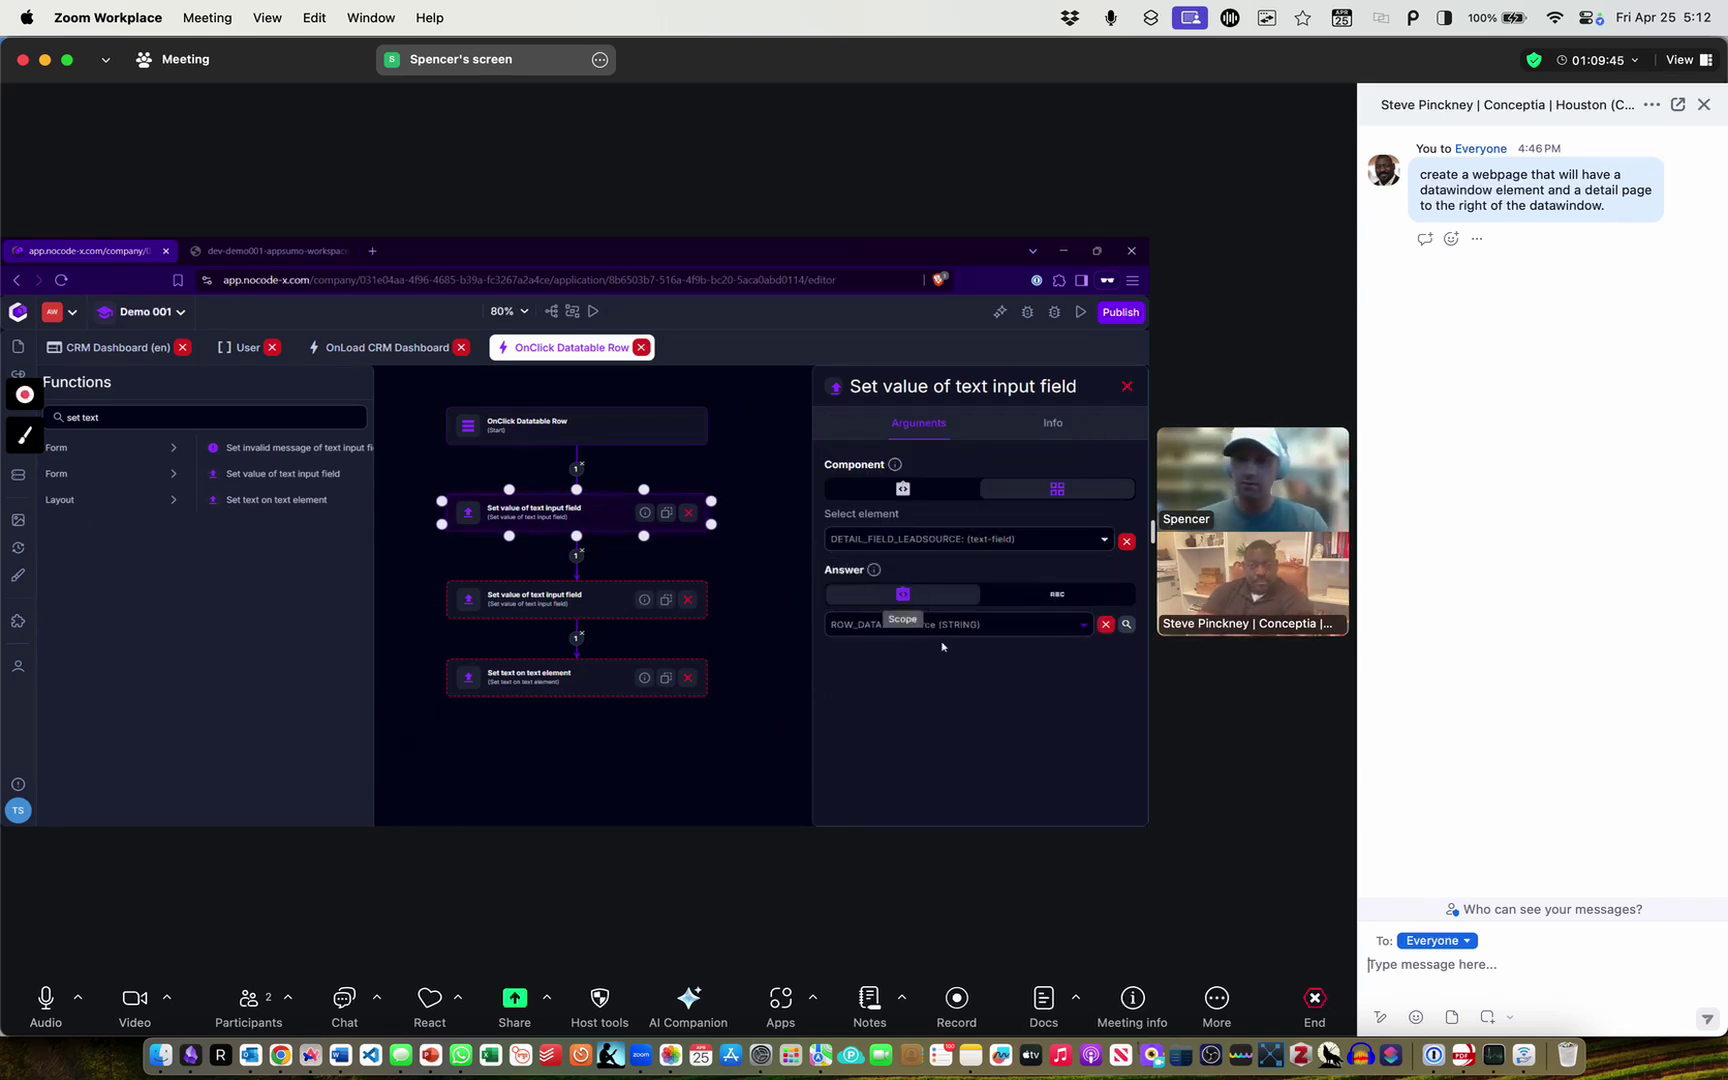
Delete the second Set value of text input field block and link the first one directly to the Set text on text element block
{"action": "left_click", "coordinate": [580, 604]}
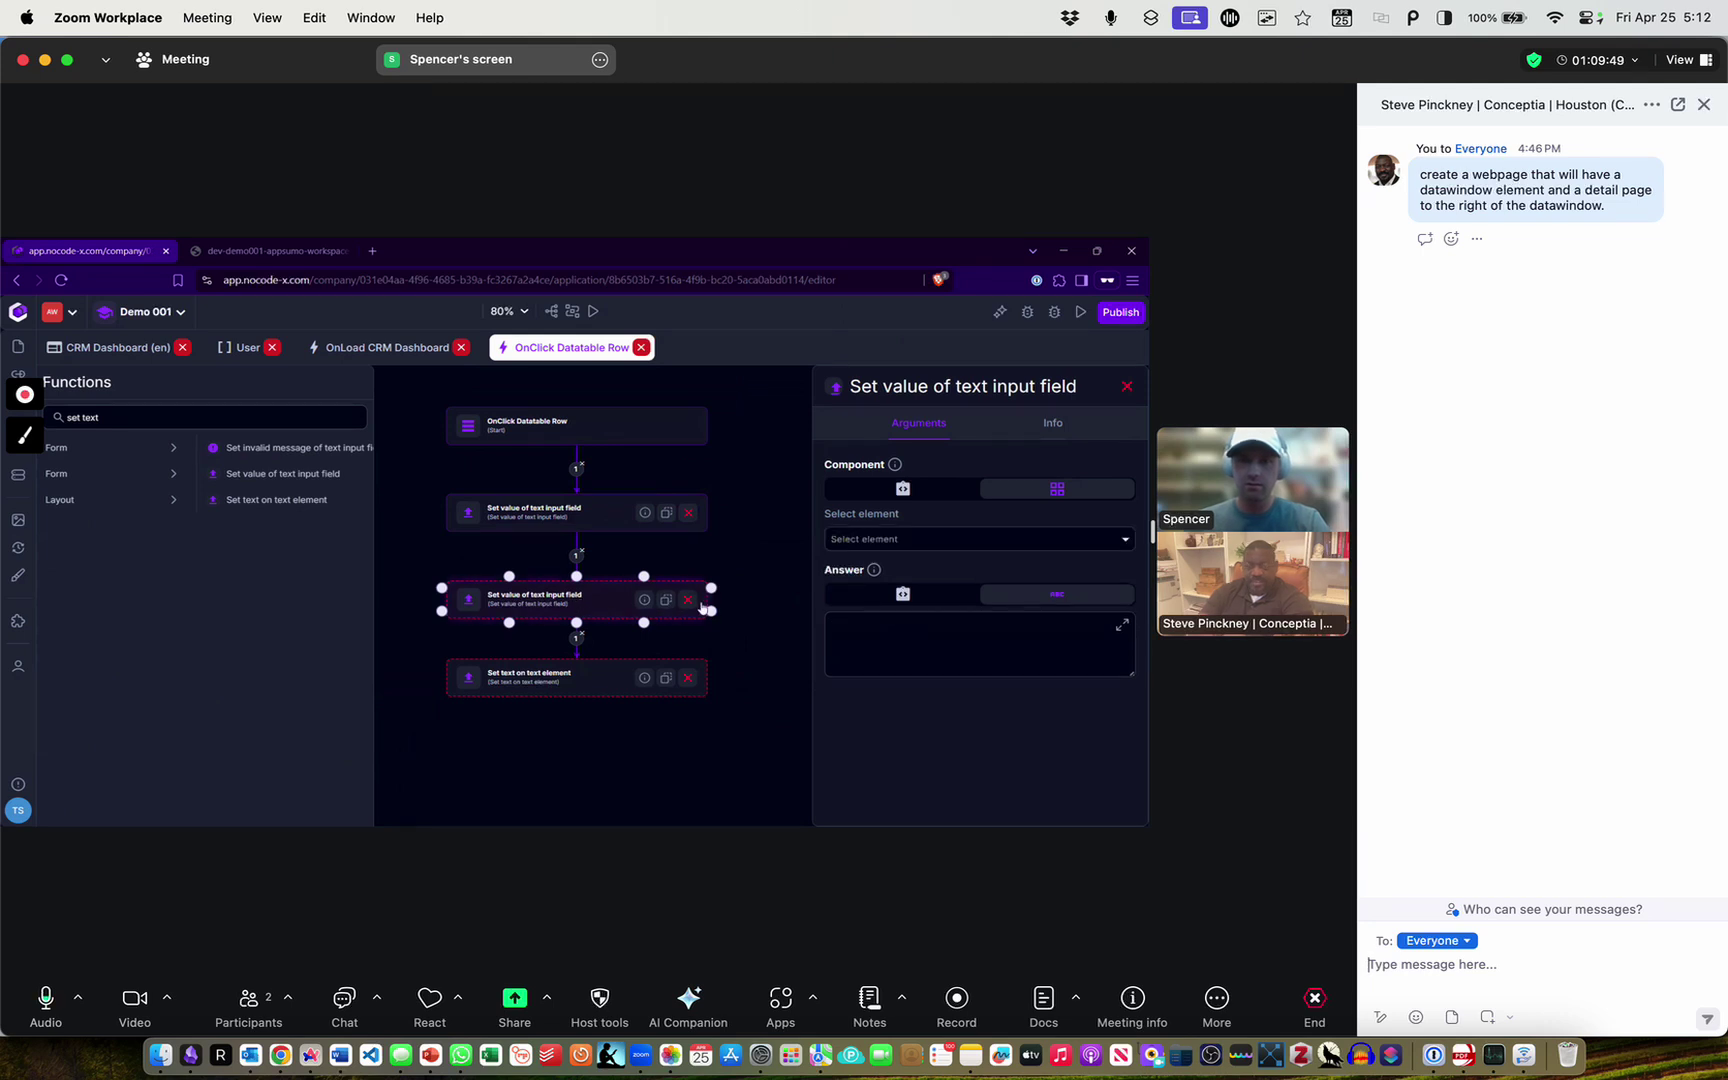
{"action": "left_click", "coordinate": [592, 507]}
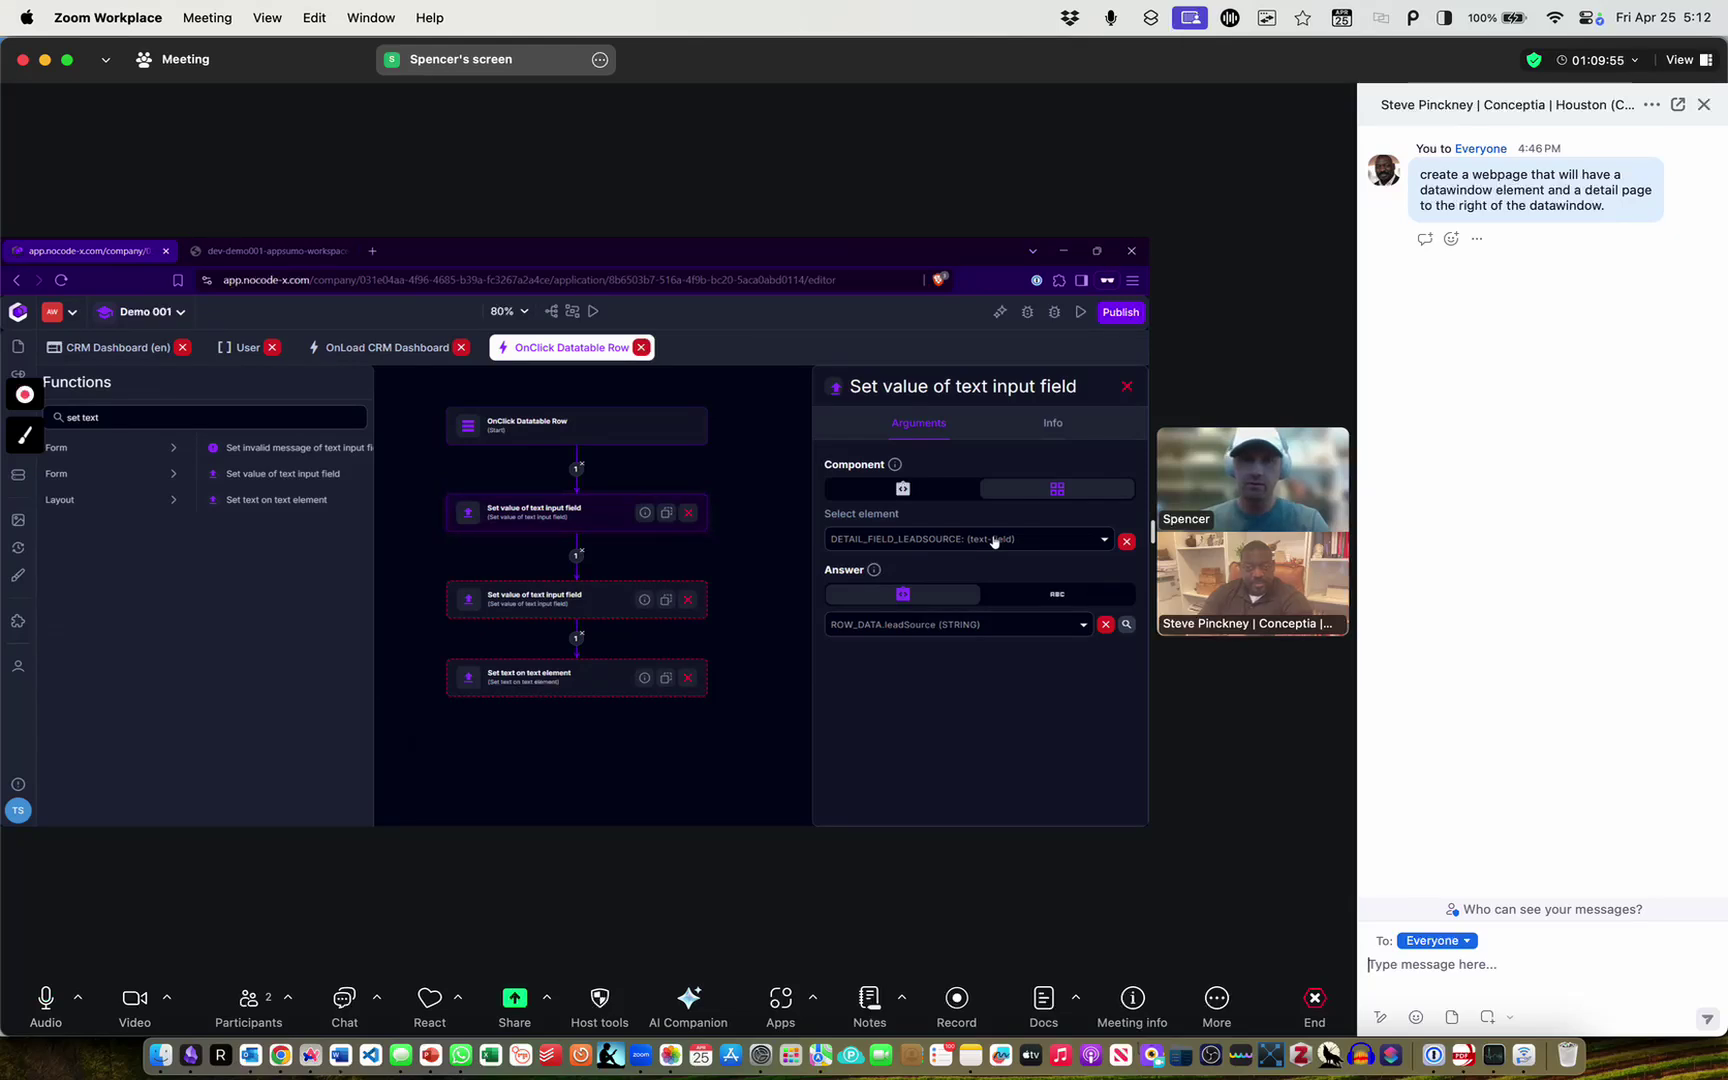
{"action": "left_click", "coordinate": [573, 595]}
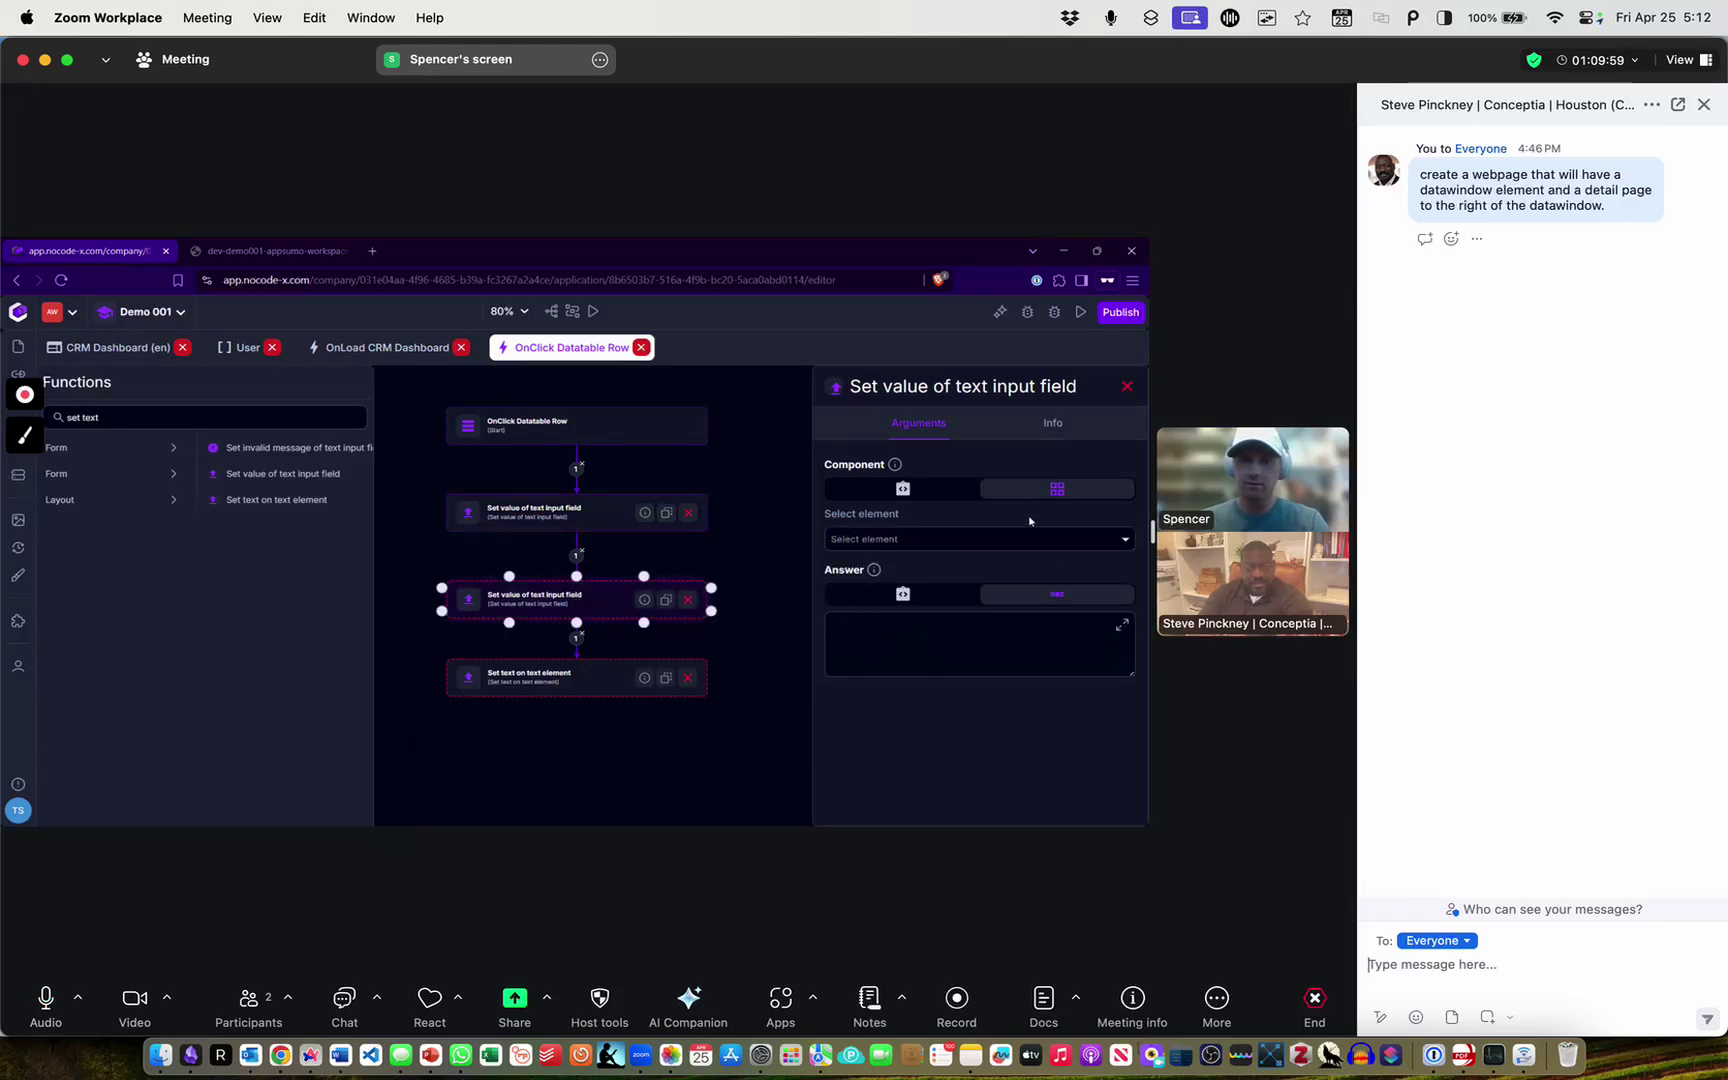
{"action": "left_click", "coordinate": [927, 540]}
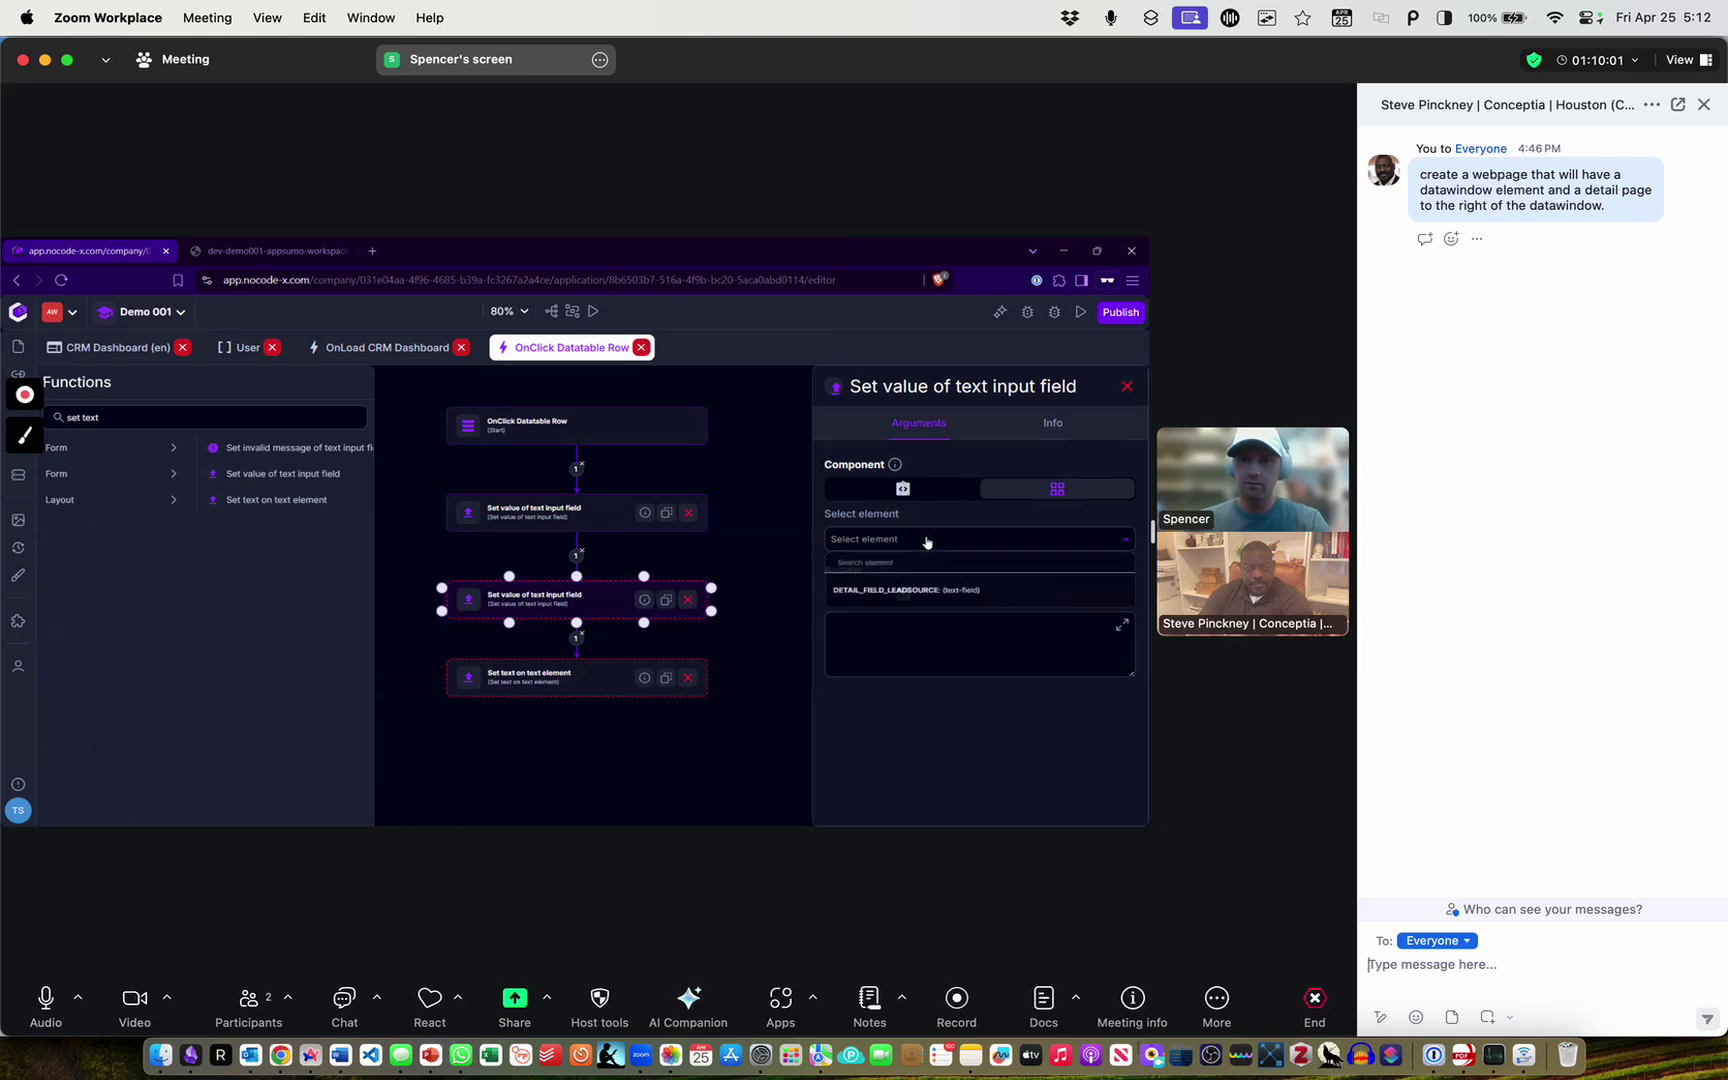
{"action": "left_click", "coordinate": [548, 624]}
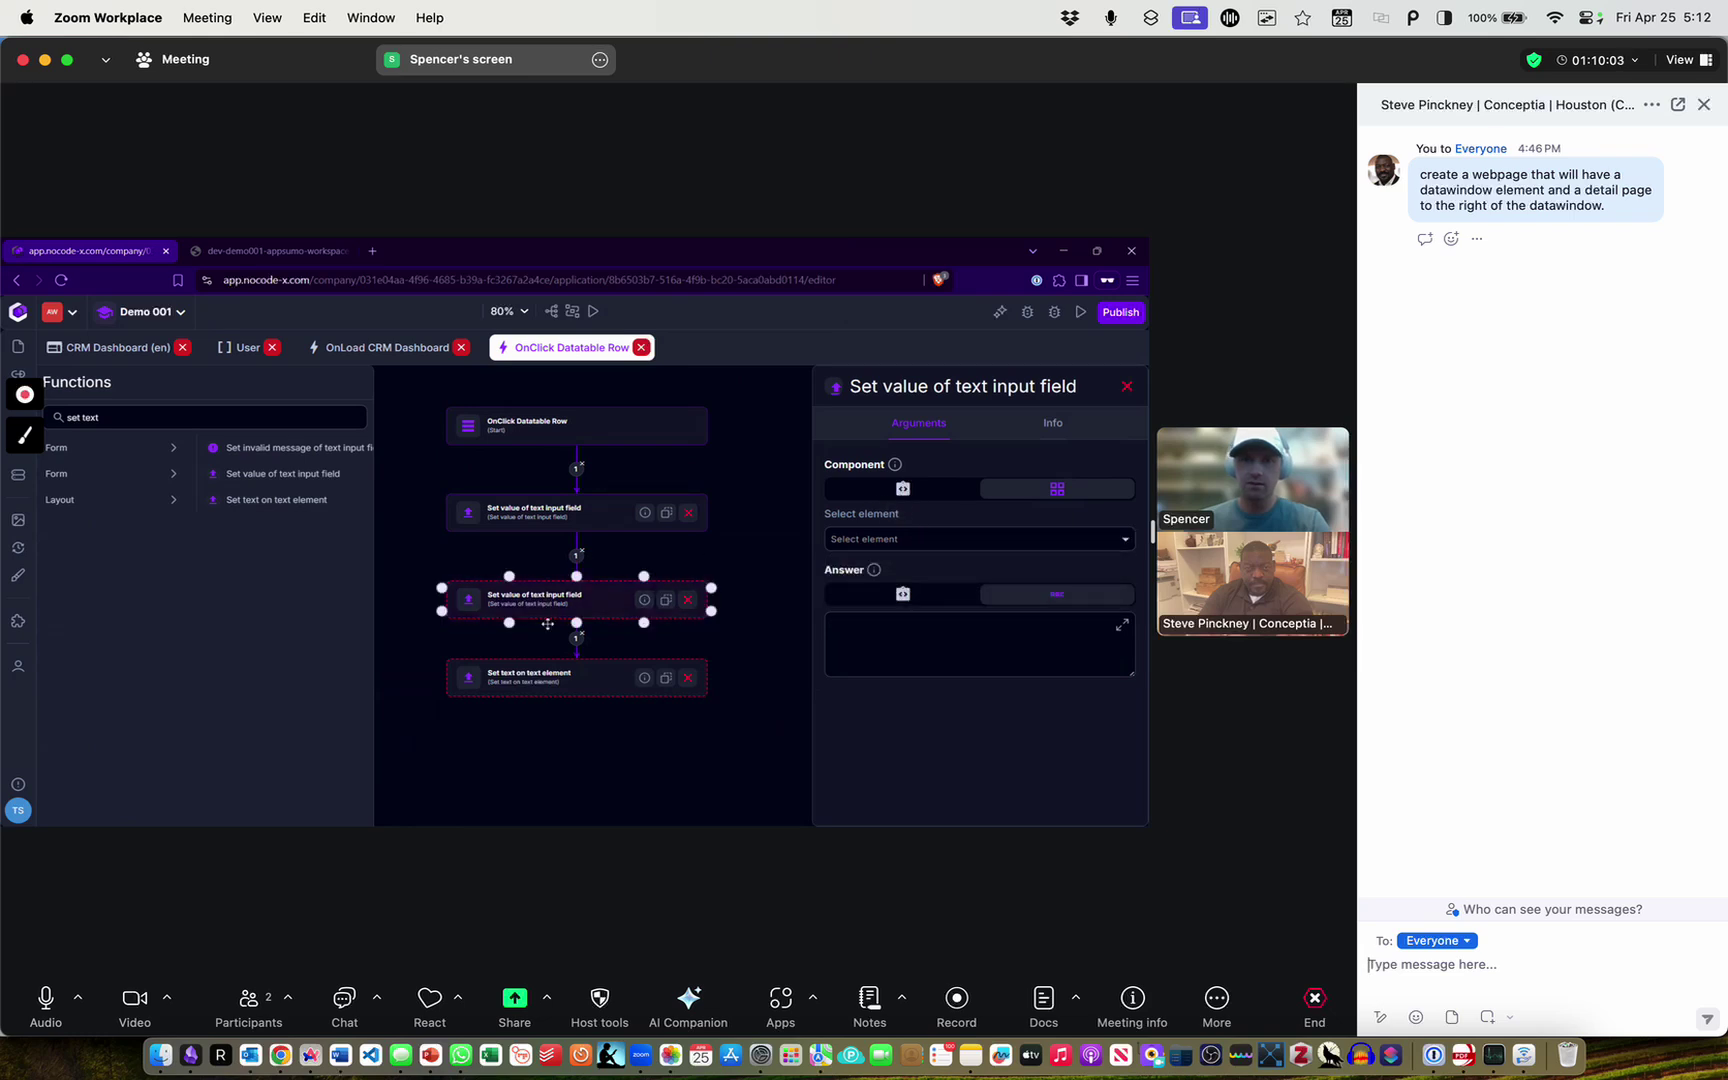
{"action": "left_click", "coordinate": [688, 600]}
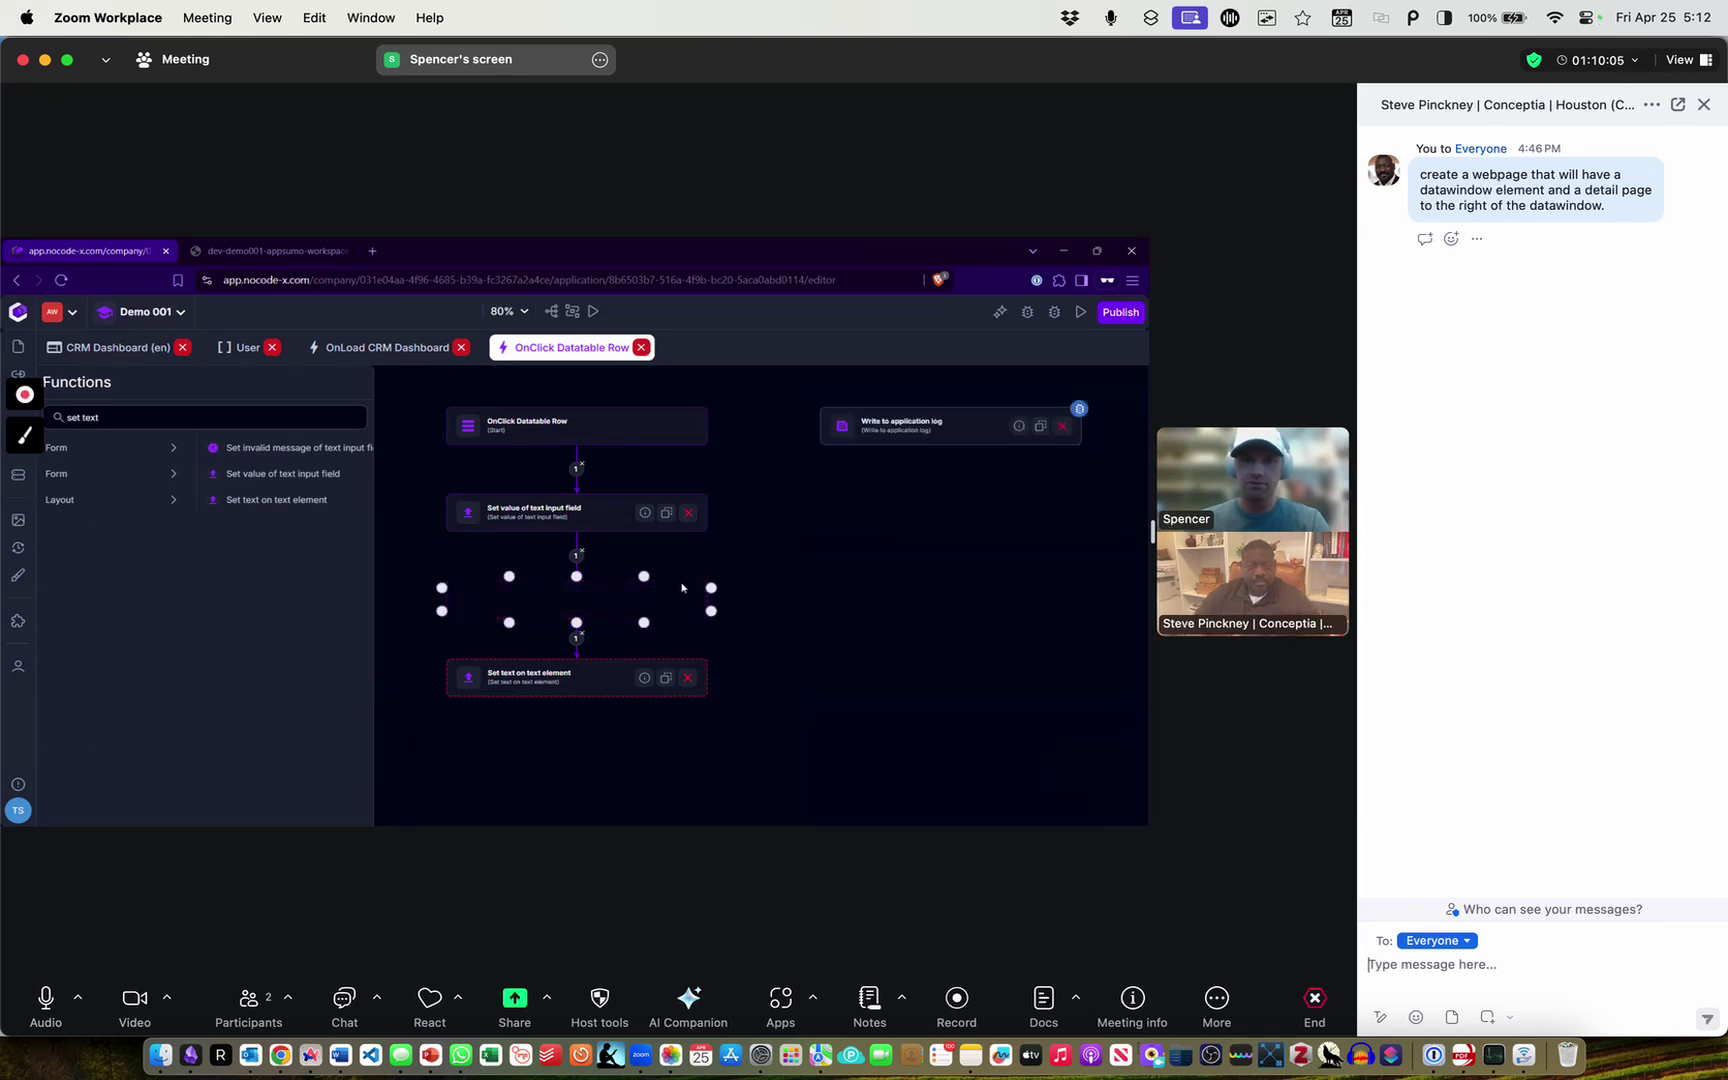
{"action": "left_click_drag", "start_coordinate": [576, 531], "coordinate": [531, 678]}
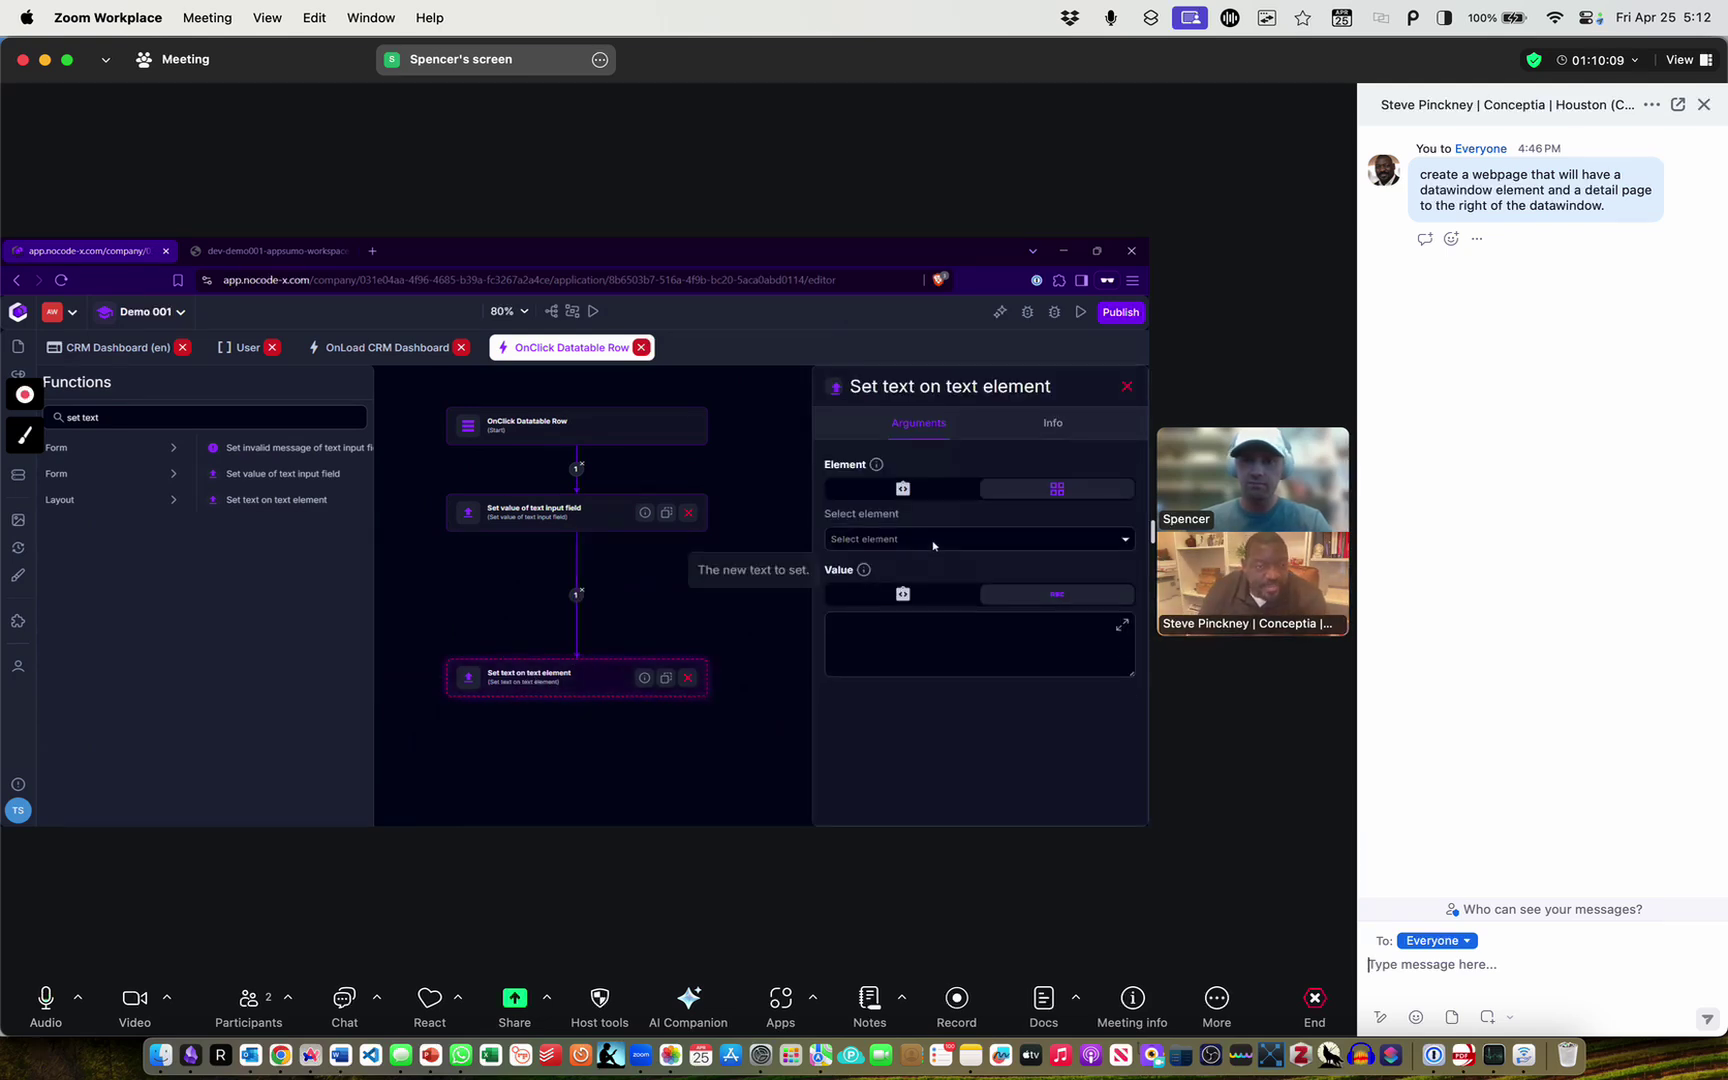
Check which elements the Set text on text element block can target, and move the block up beneath the Set value of text input field block
{"action": "left_click", "coordinate": [933, 540]}
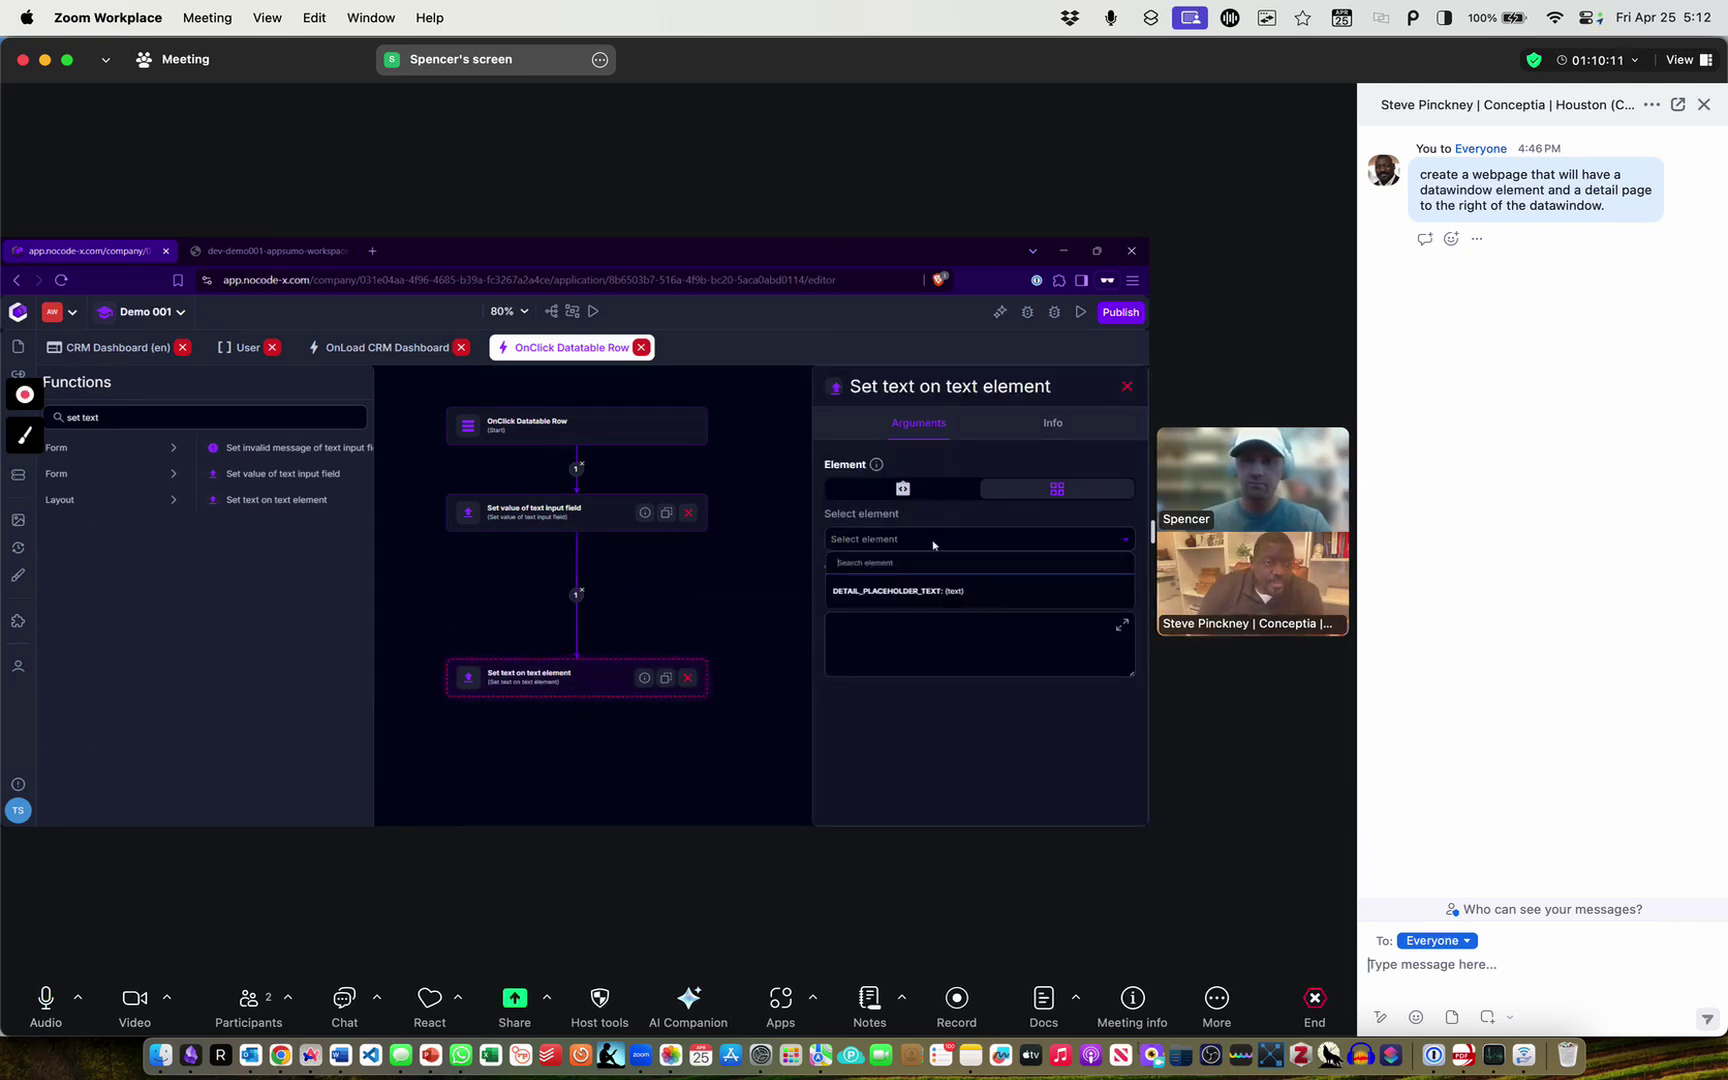
{"action": "left_click", "coordinate": [933, 545]}
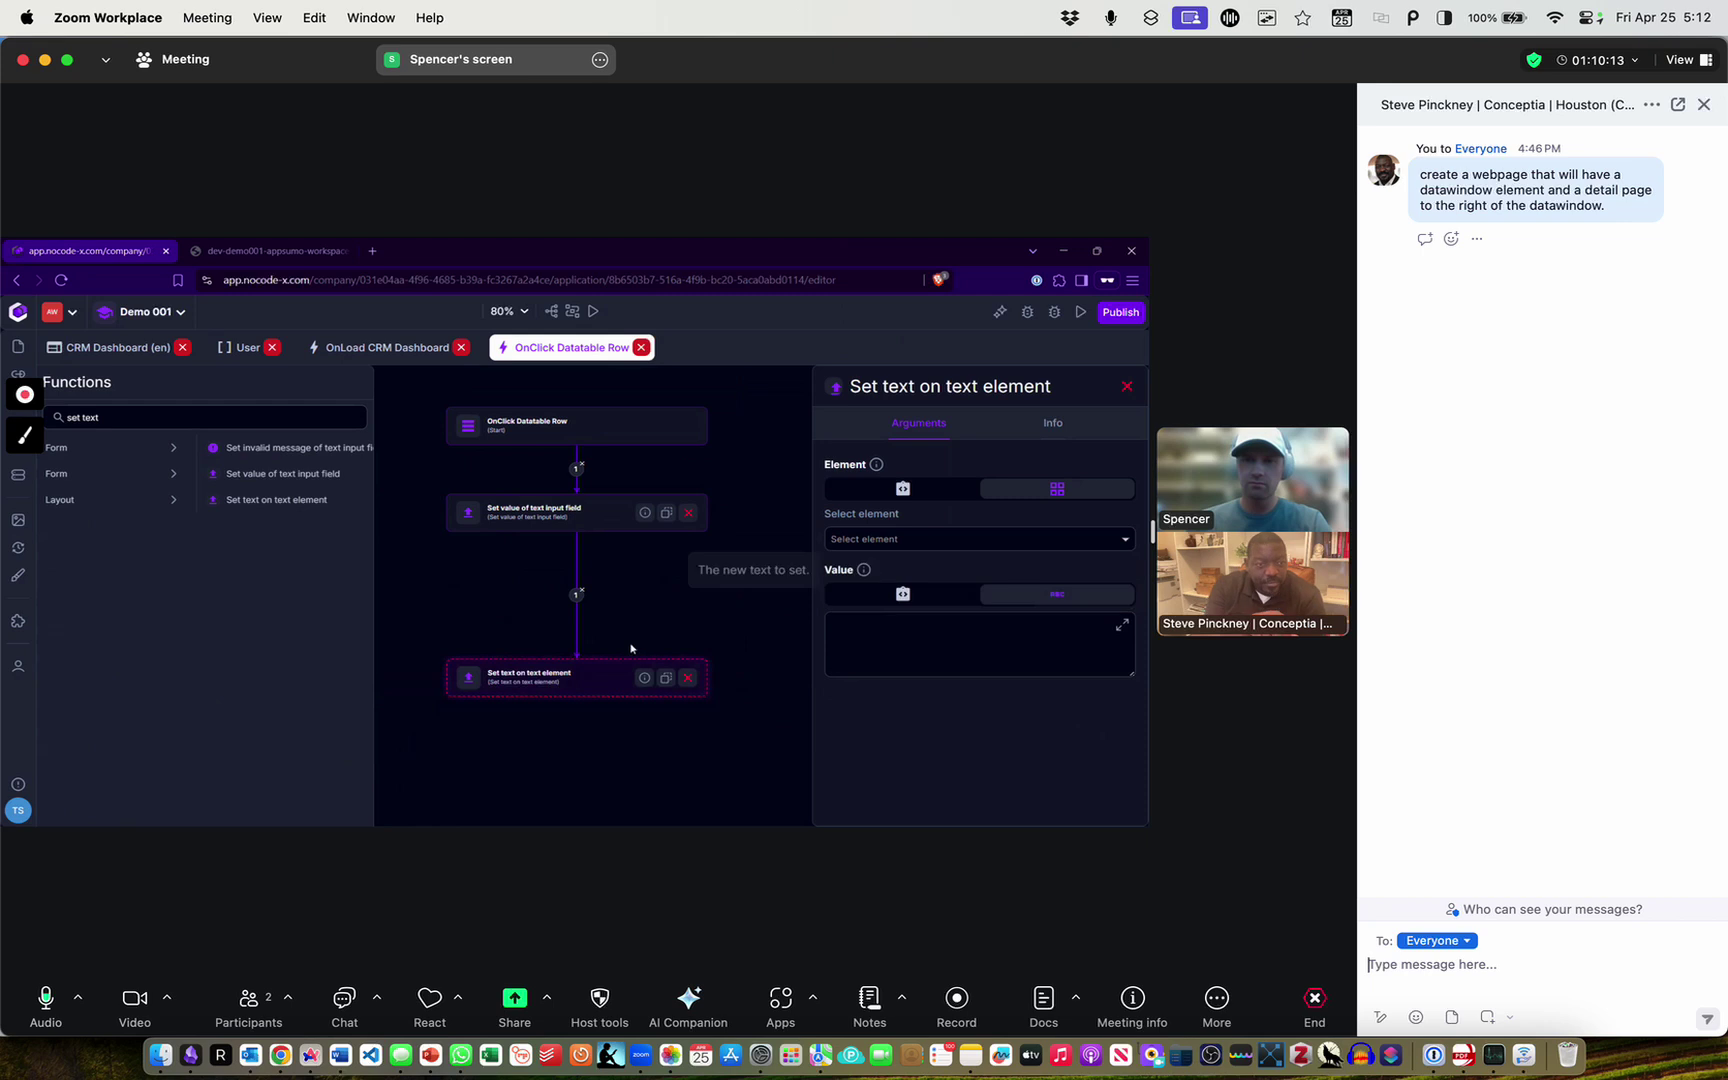
{"action": "left_click", "coordinate": [607, 587]}
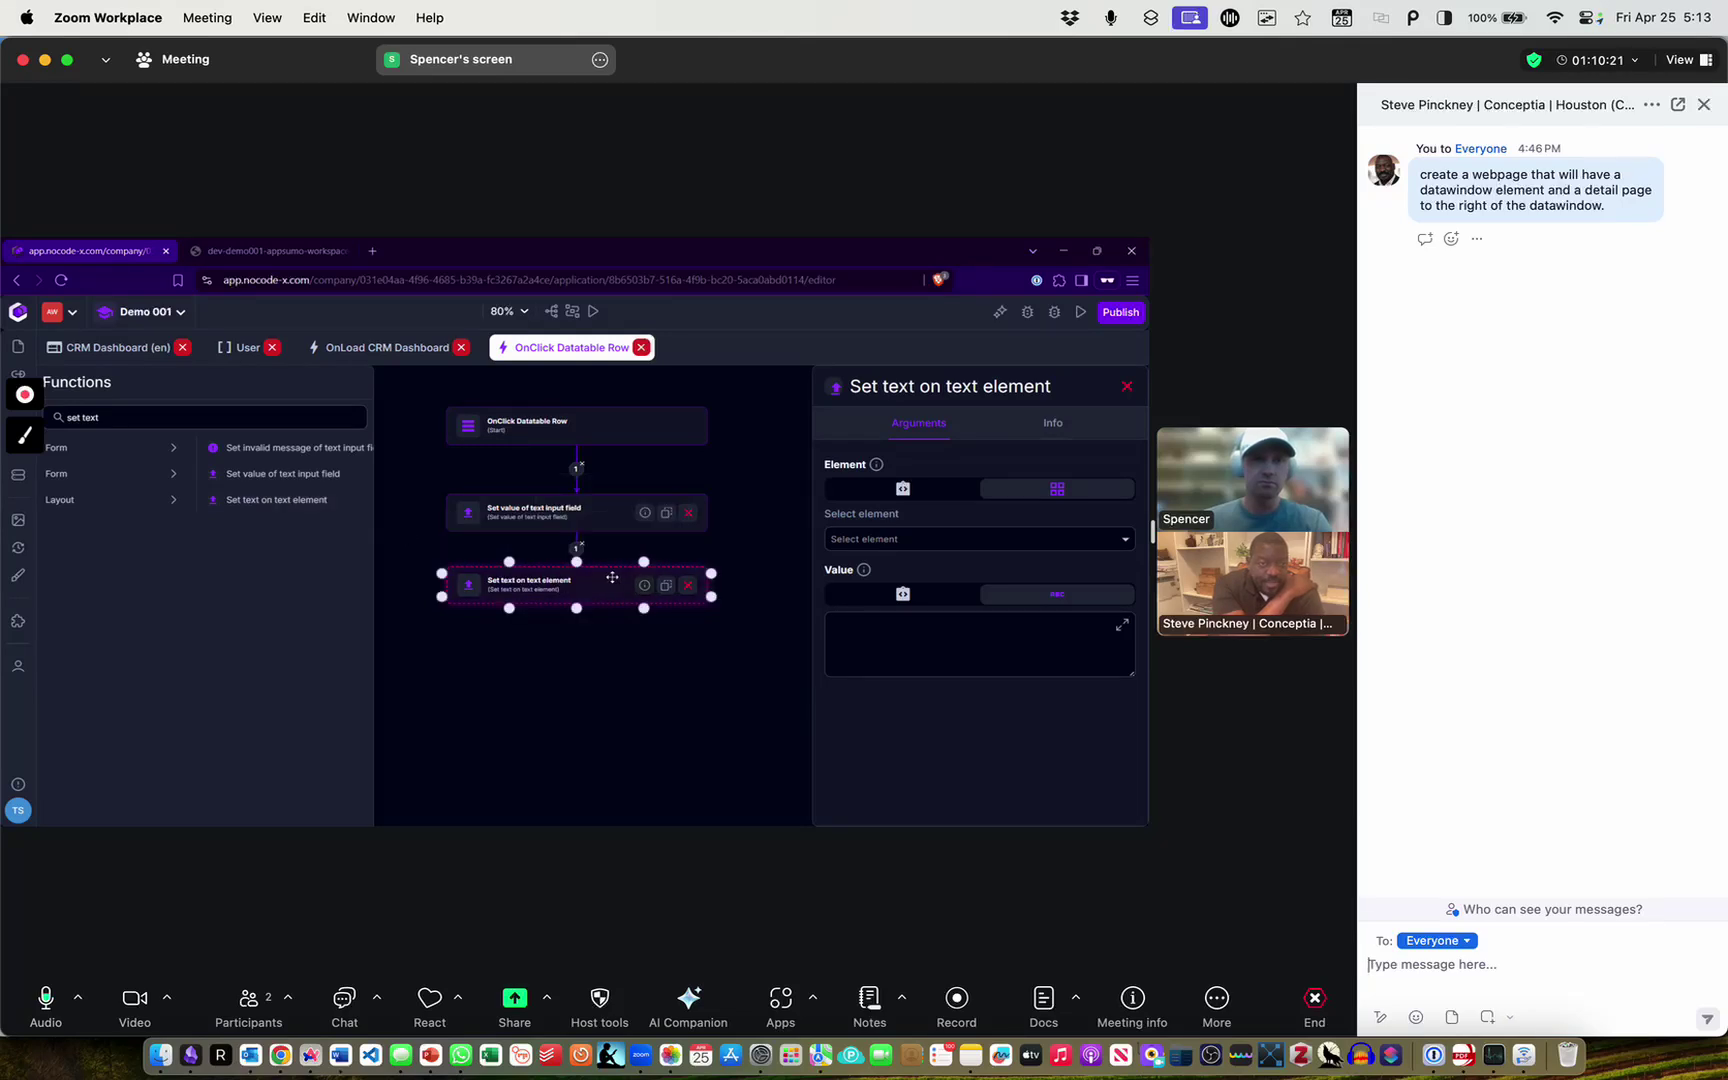
{"action": "left_click", "coordinate": [597, 504]}
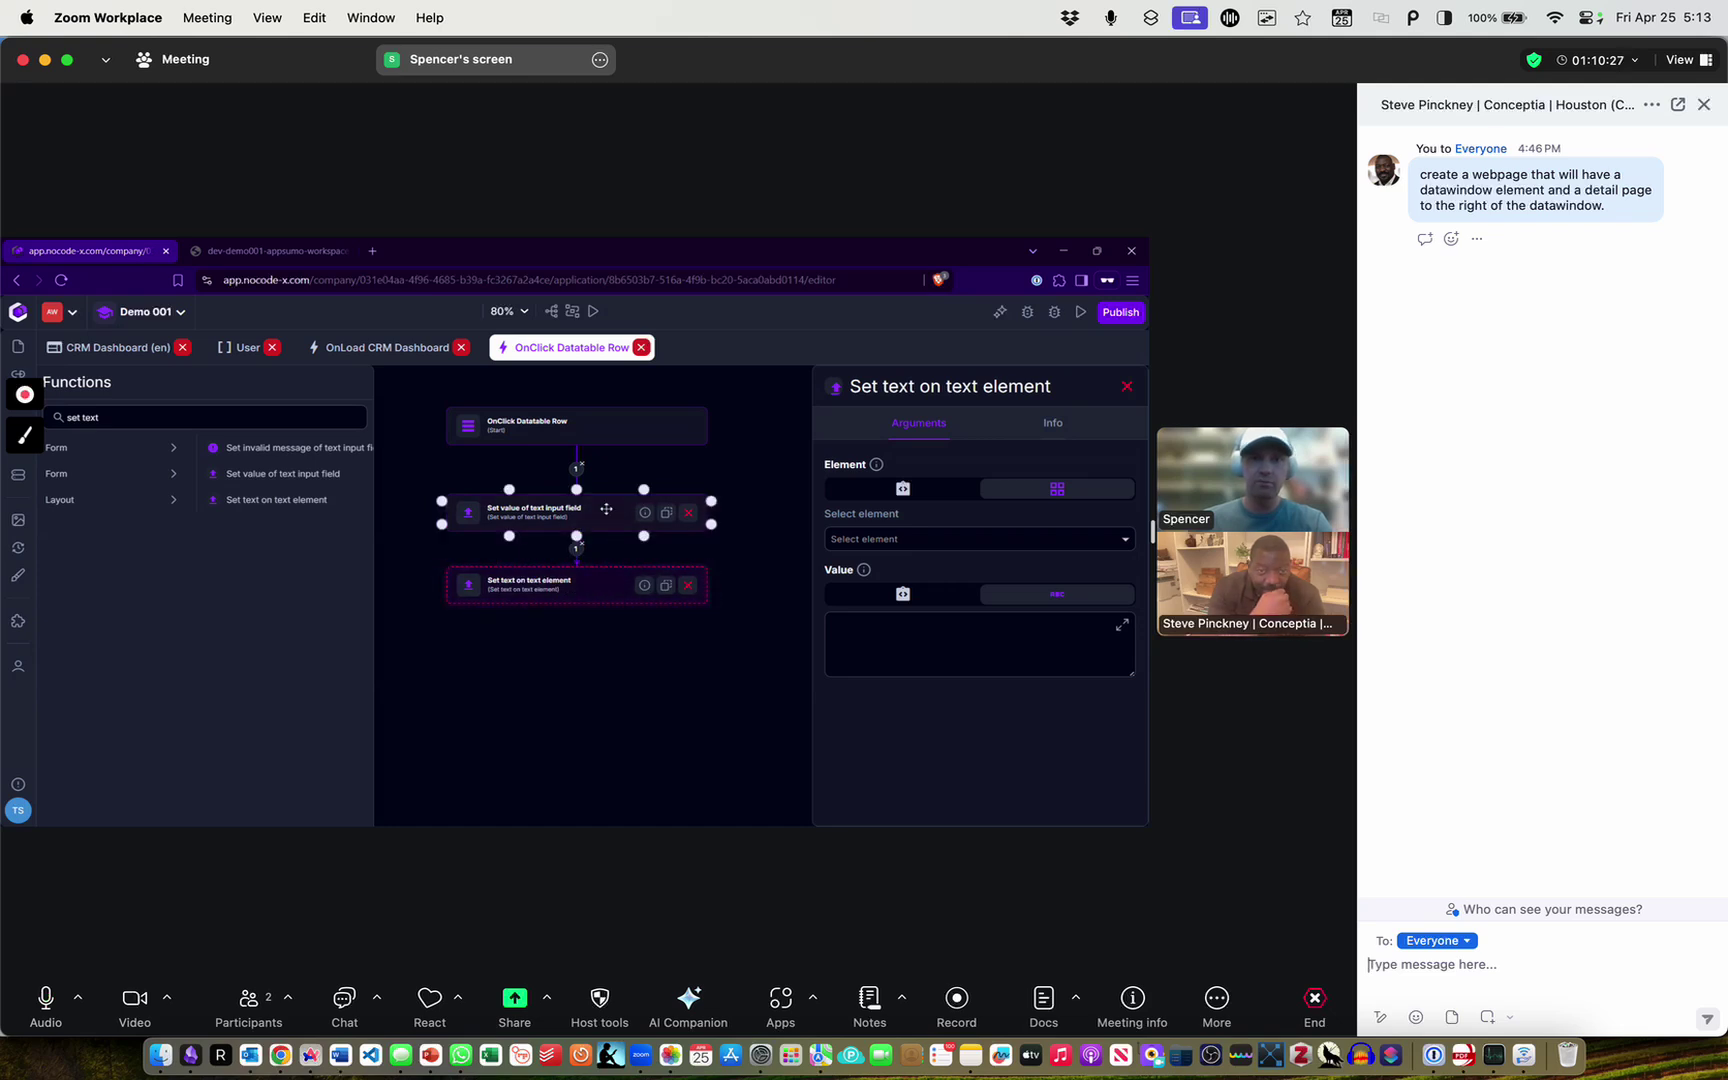
{"action": "left_click", "coordinate": [958, 547]}
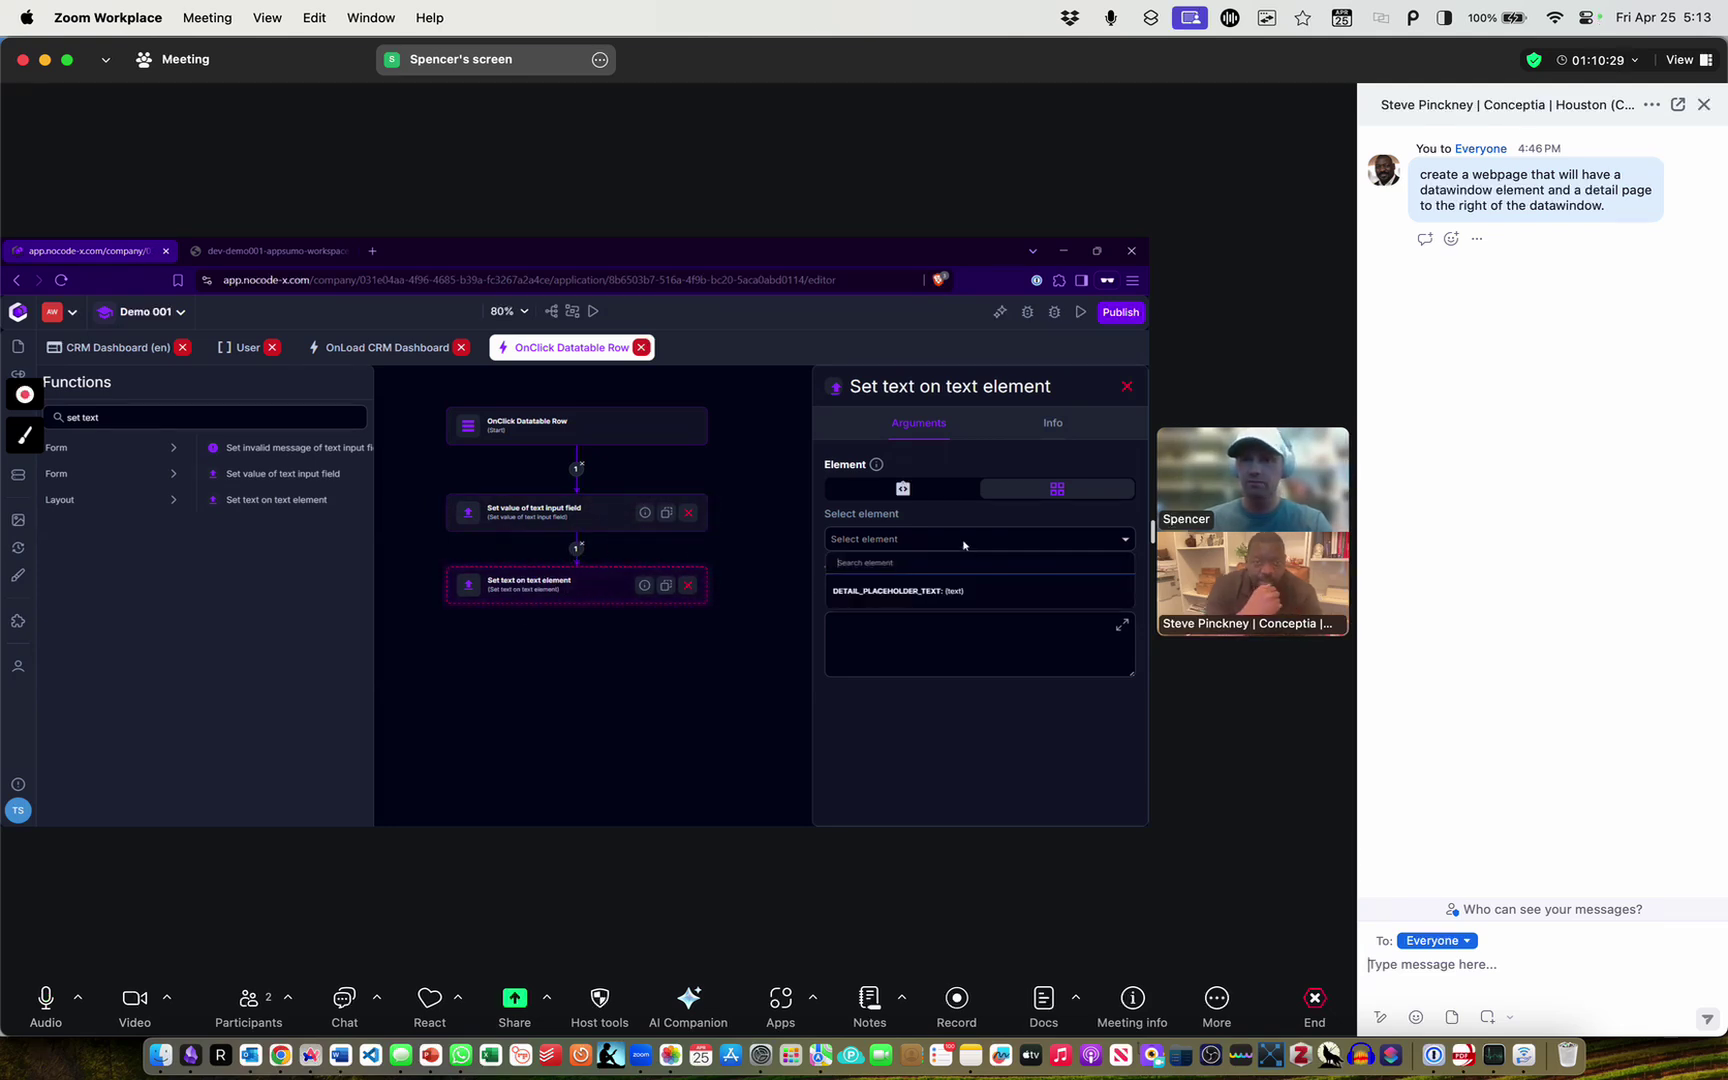
{"action": "left_click", "coordinate": [982, 541]}
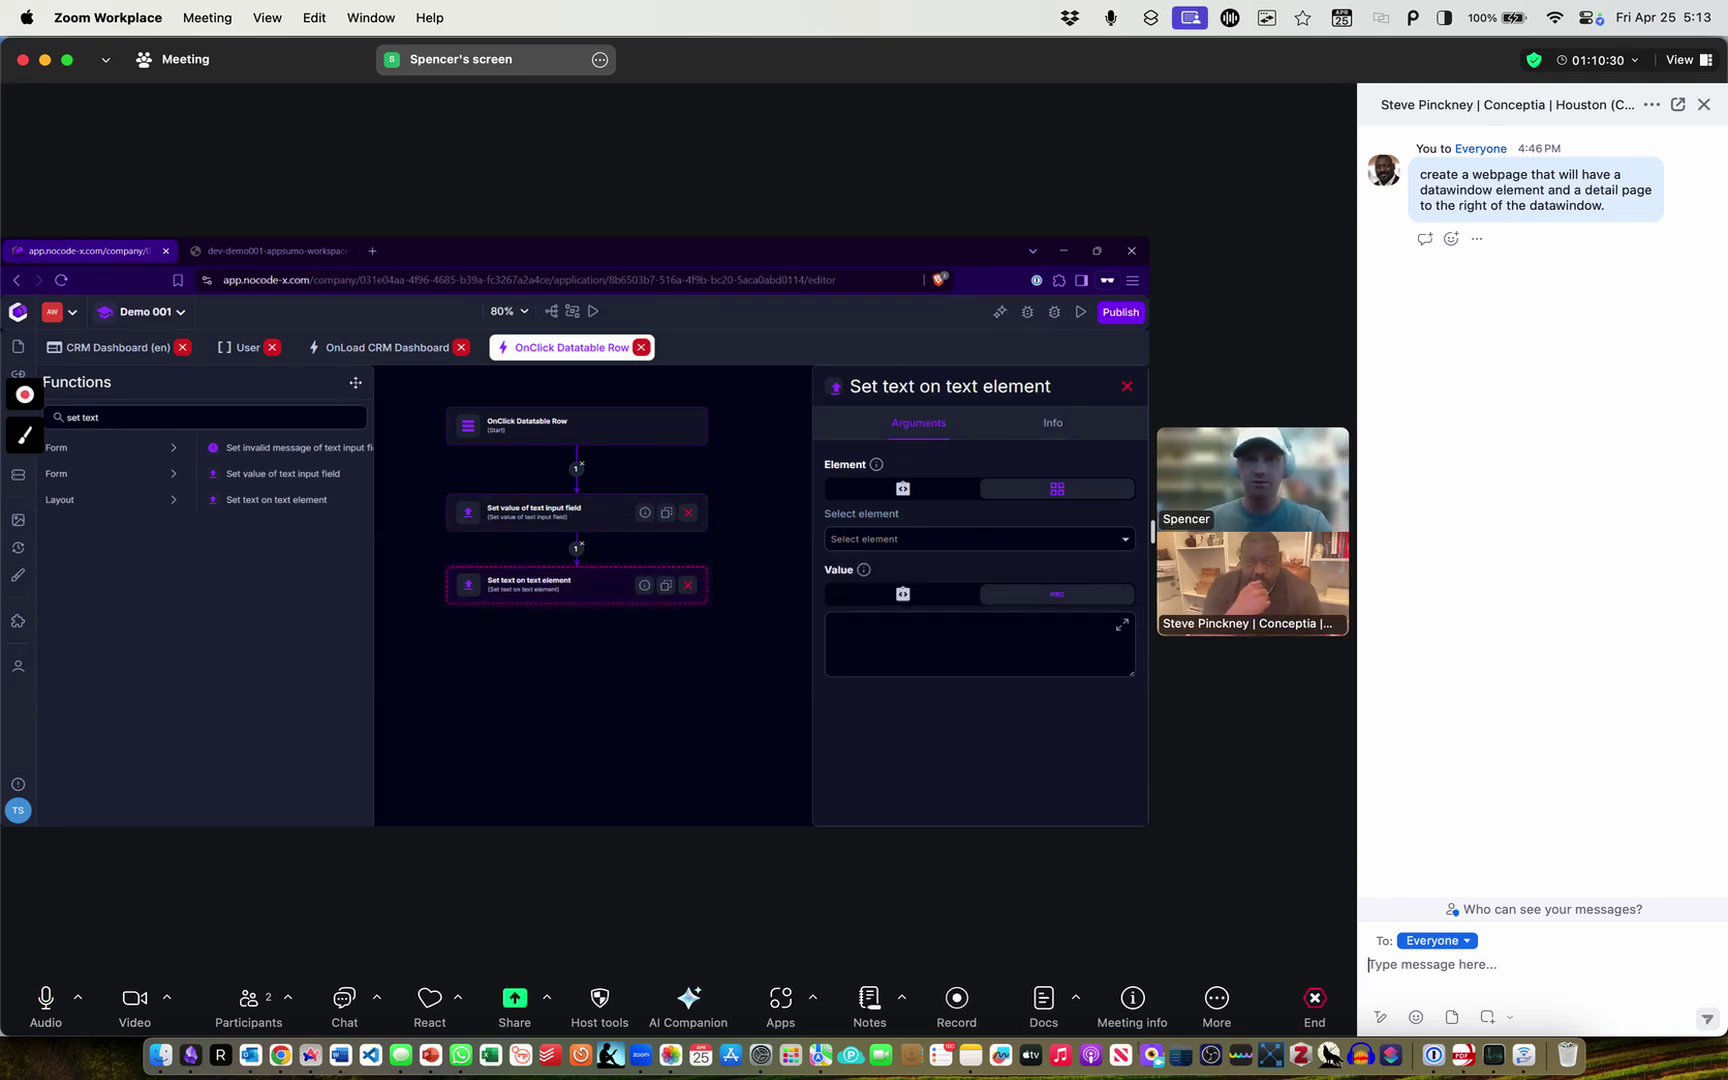
Examine the Name field in the CRM Dashboard's Item Details section to identify its element type and code
{"action": "left_click", "coordinate": [115, 347]}
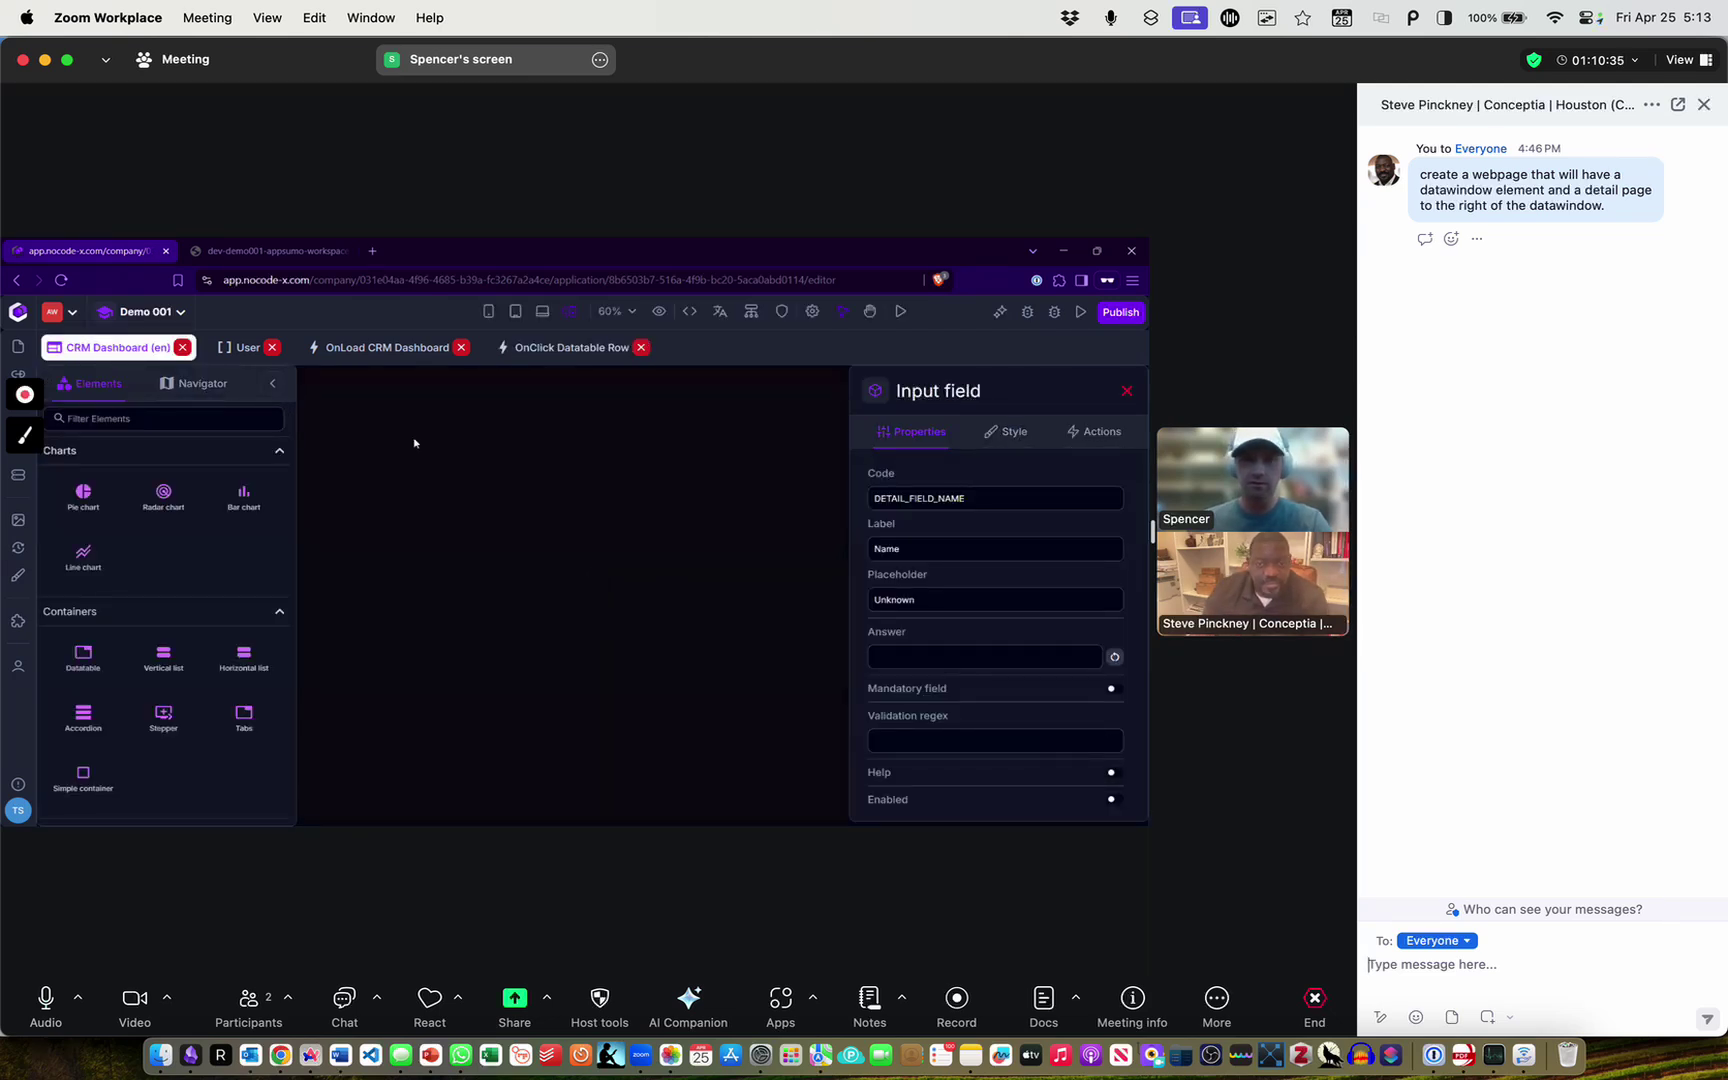
{"action": "left_click", "coordinate": [660, 313]}
{"action": "left_click", "coordinate": [617, 351]}
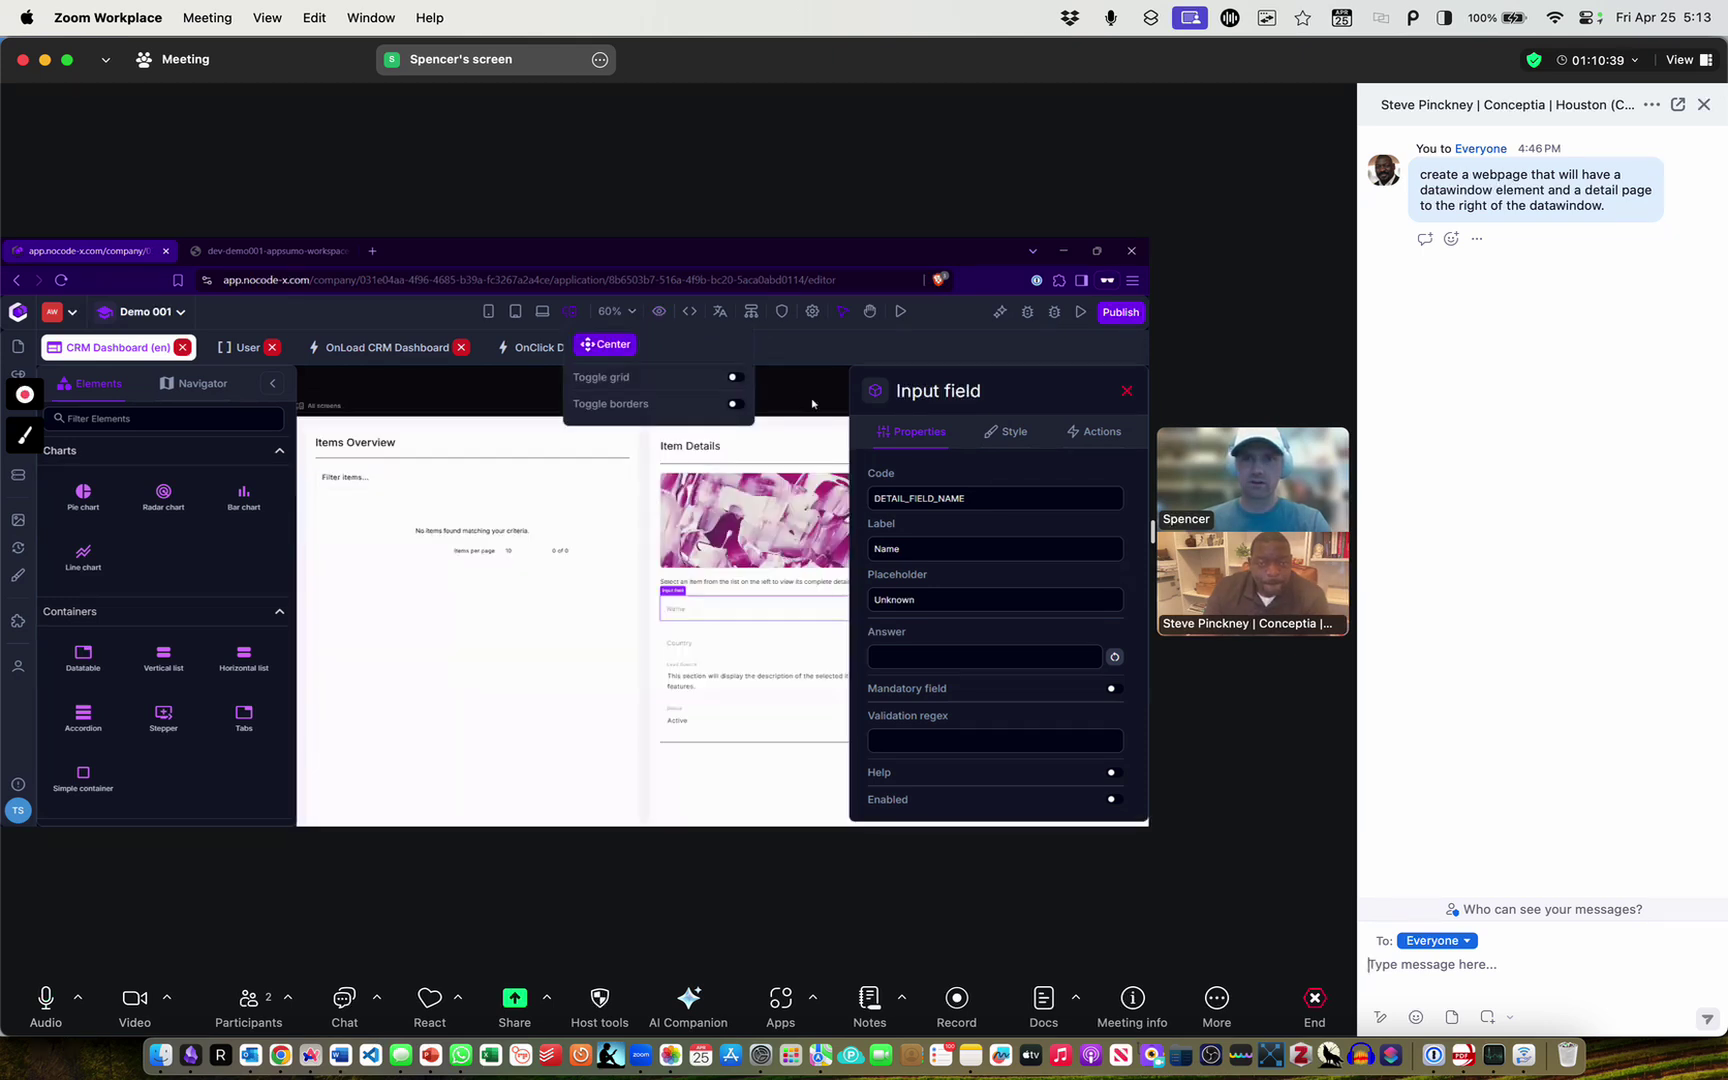
{"action": "left_click", "coordinate": [813, 404]}
{"action": "left_click_drag", "start_coordinate": [860, 387], "coordinate": [624, 373]}
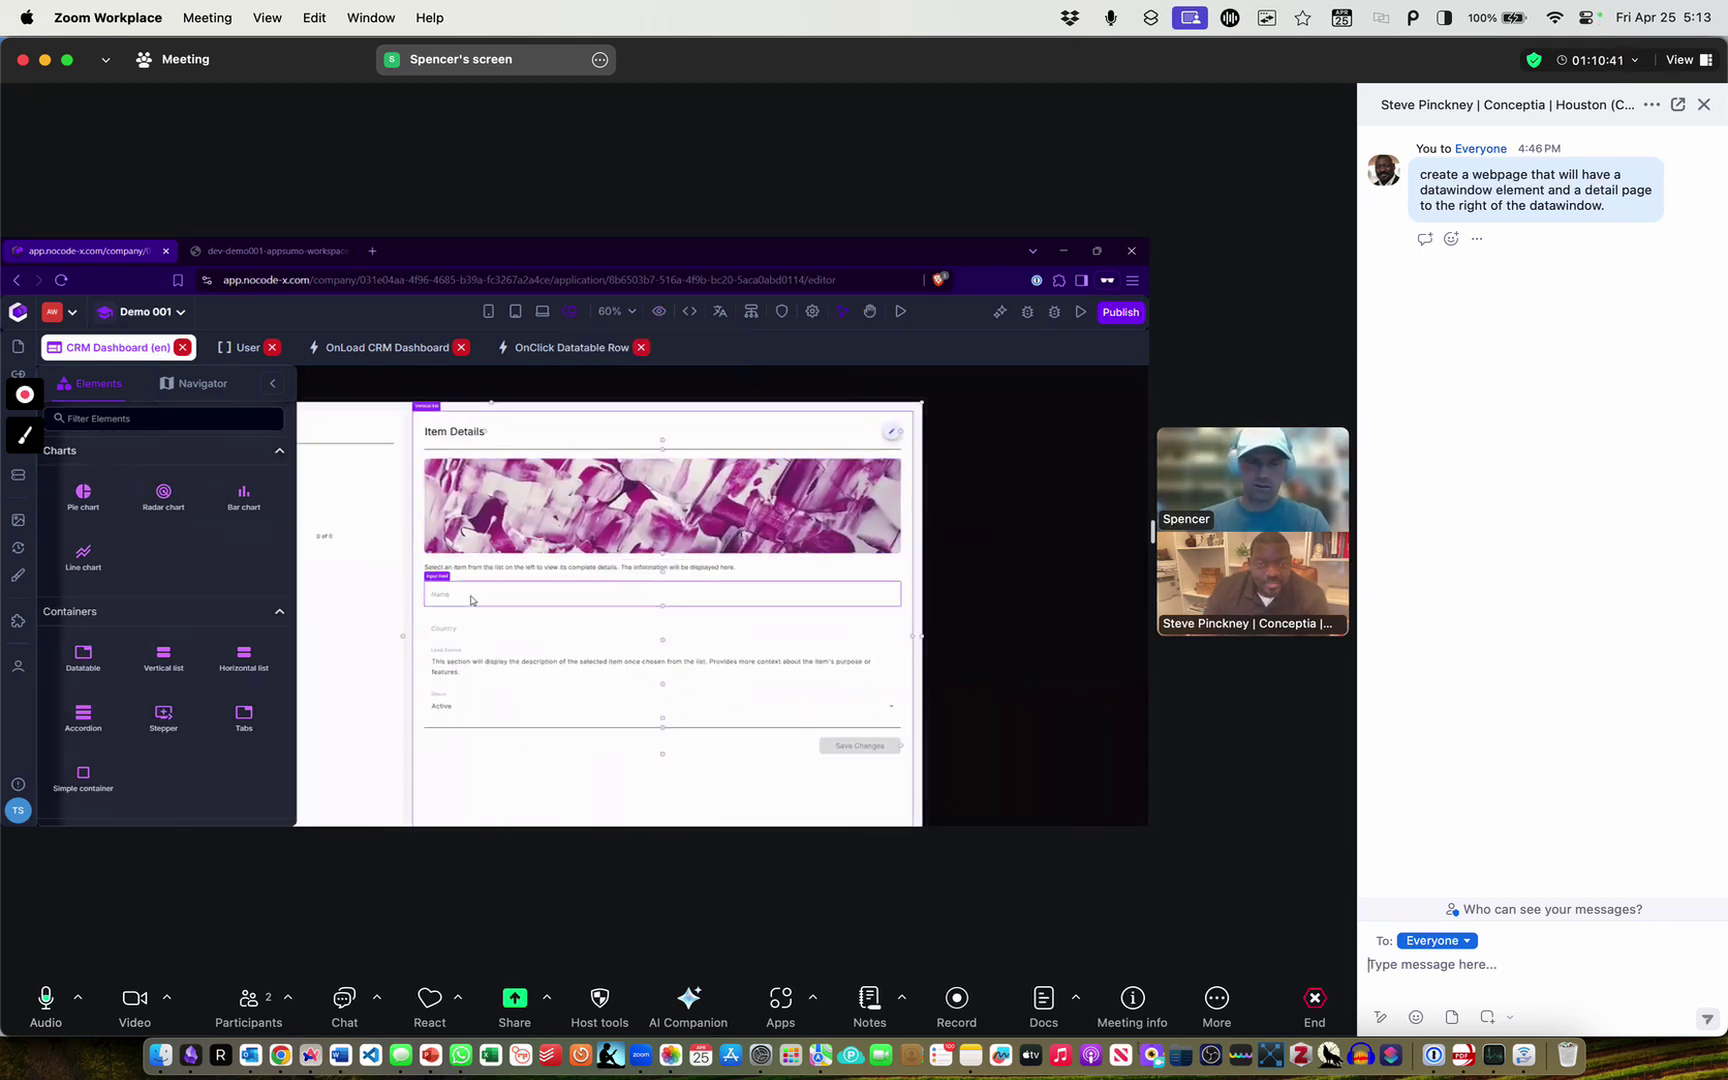
{"action": "left_click", "coordinate": [442, 575]}
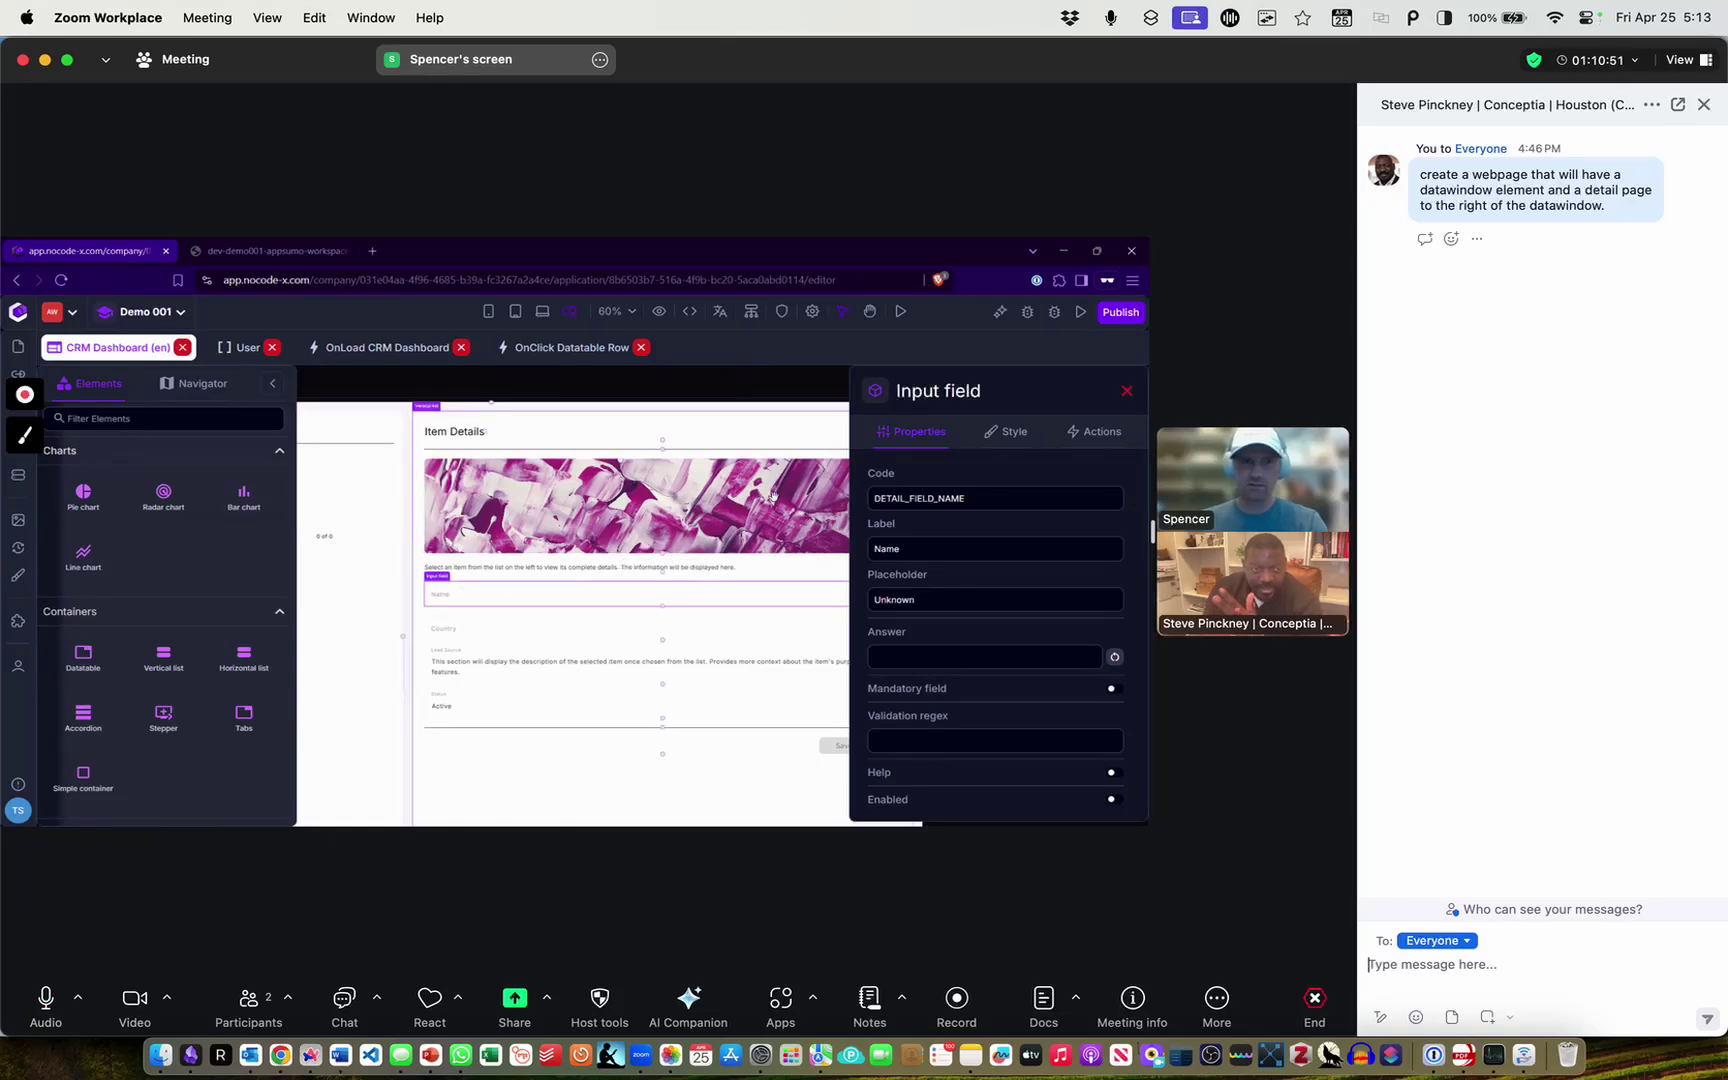
{"action": "left_click", "coordinate": [205, 383]}
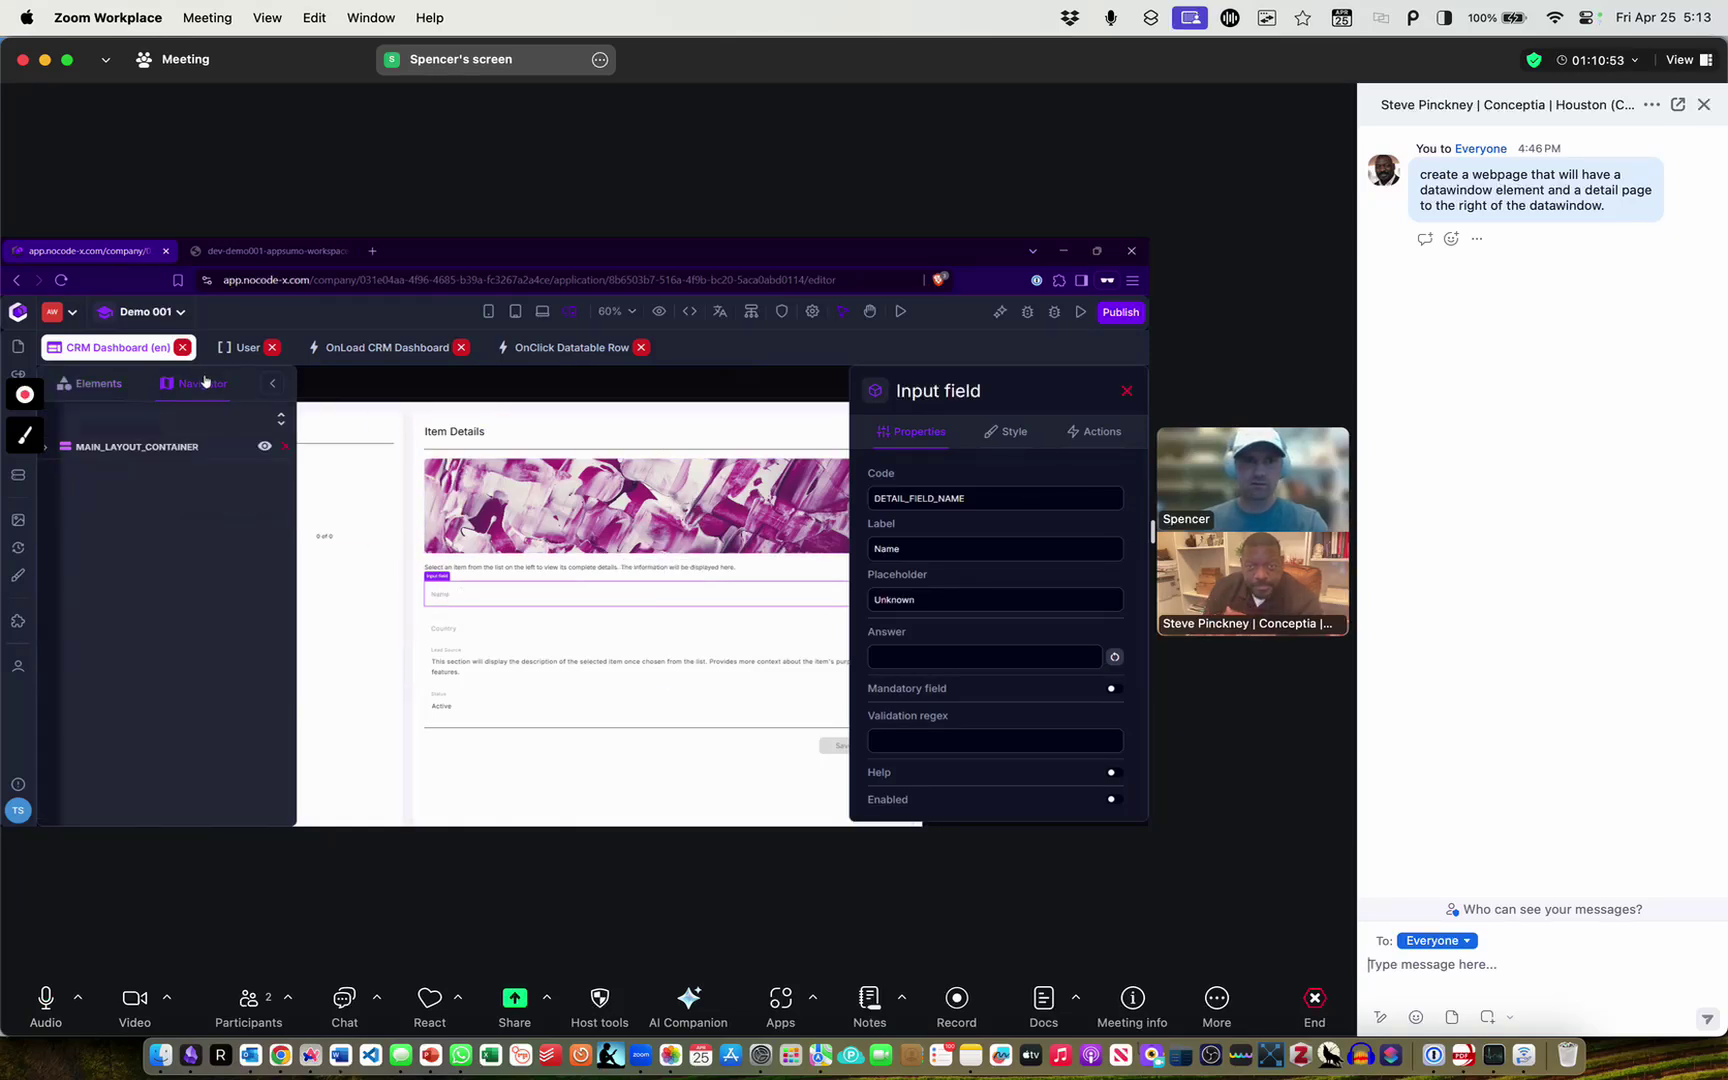
{"action": "left_click", "coordinate": [46, 449]}
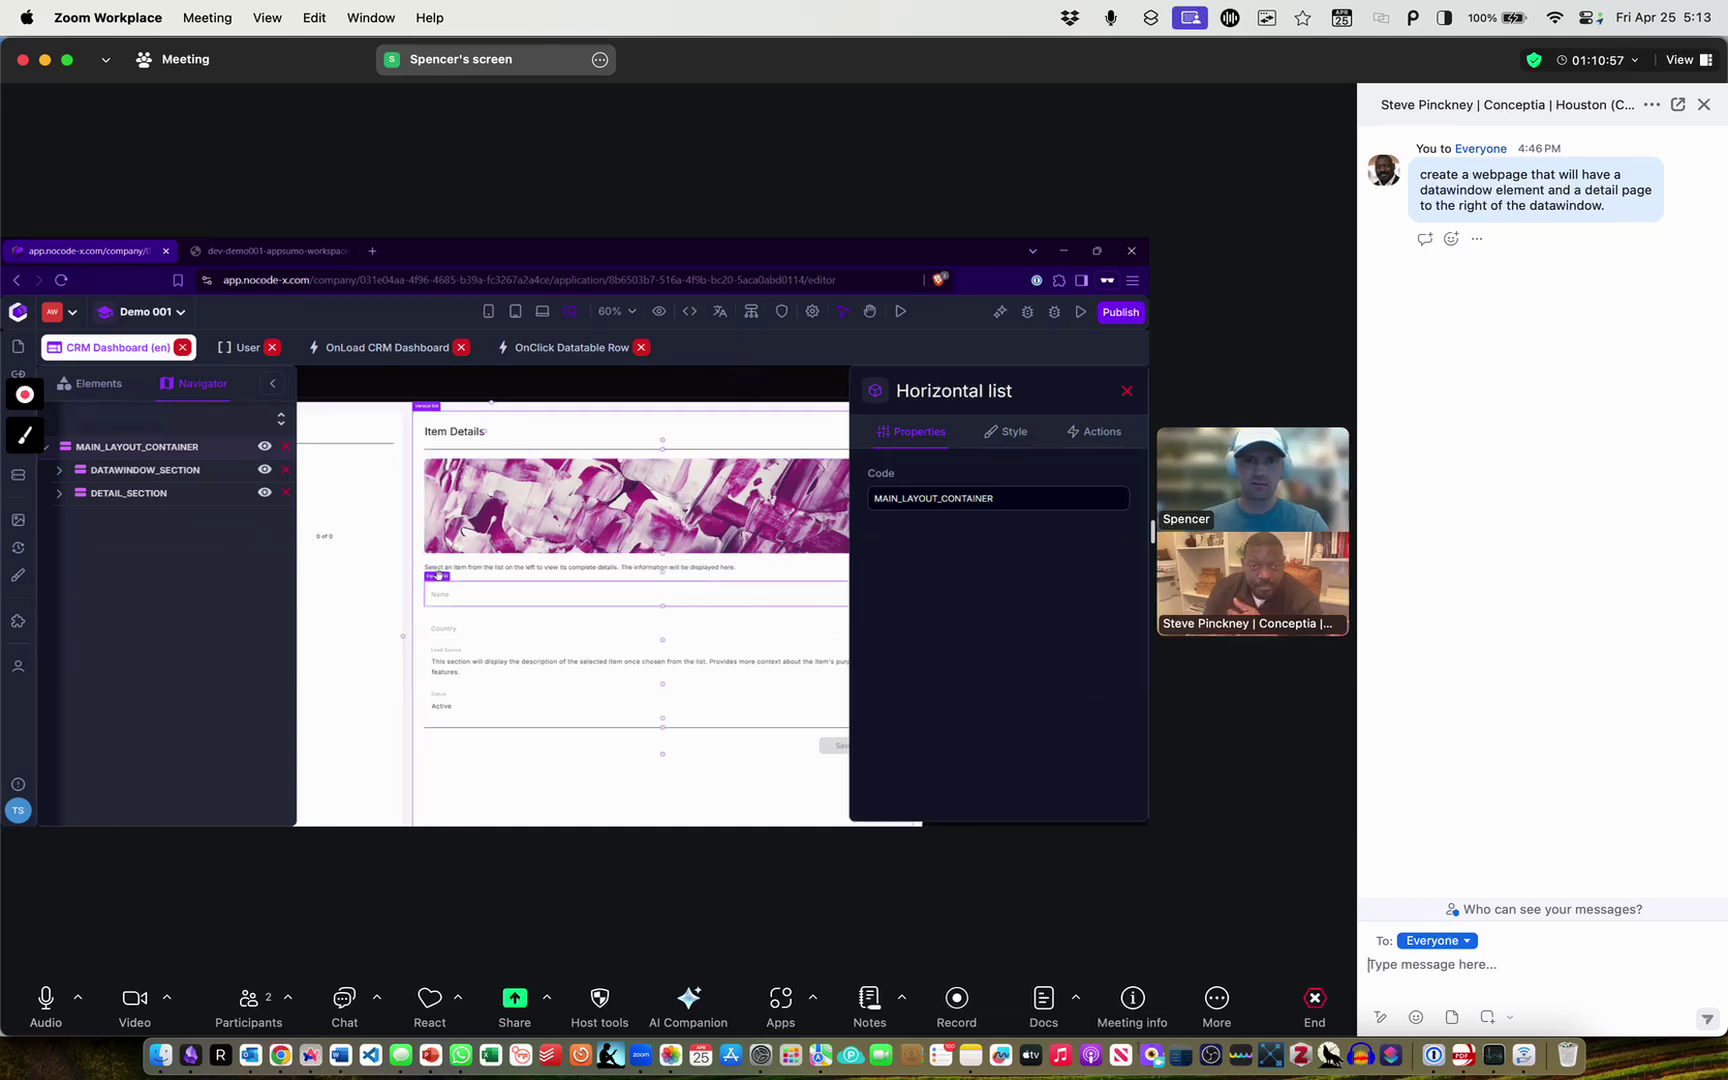
{"action": "left_click", "coordinate": [437, 576]}
{"action": "triple_click", "coordinate": [931, 389]}
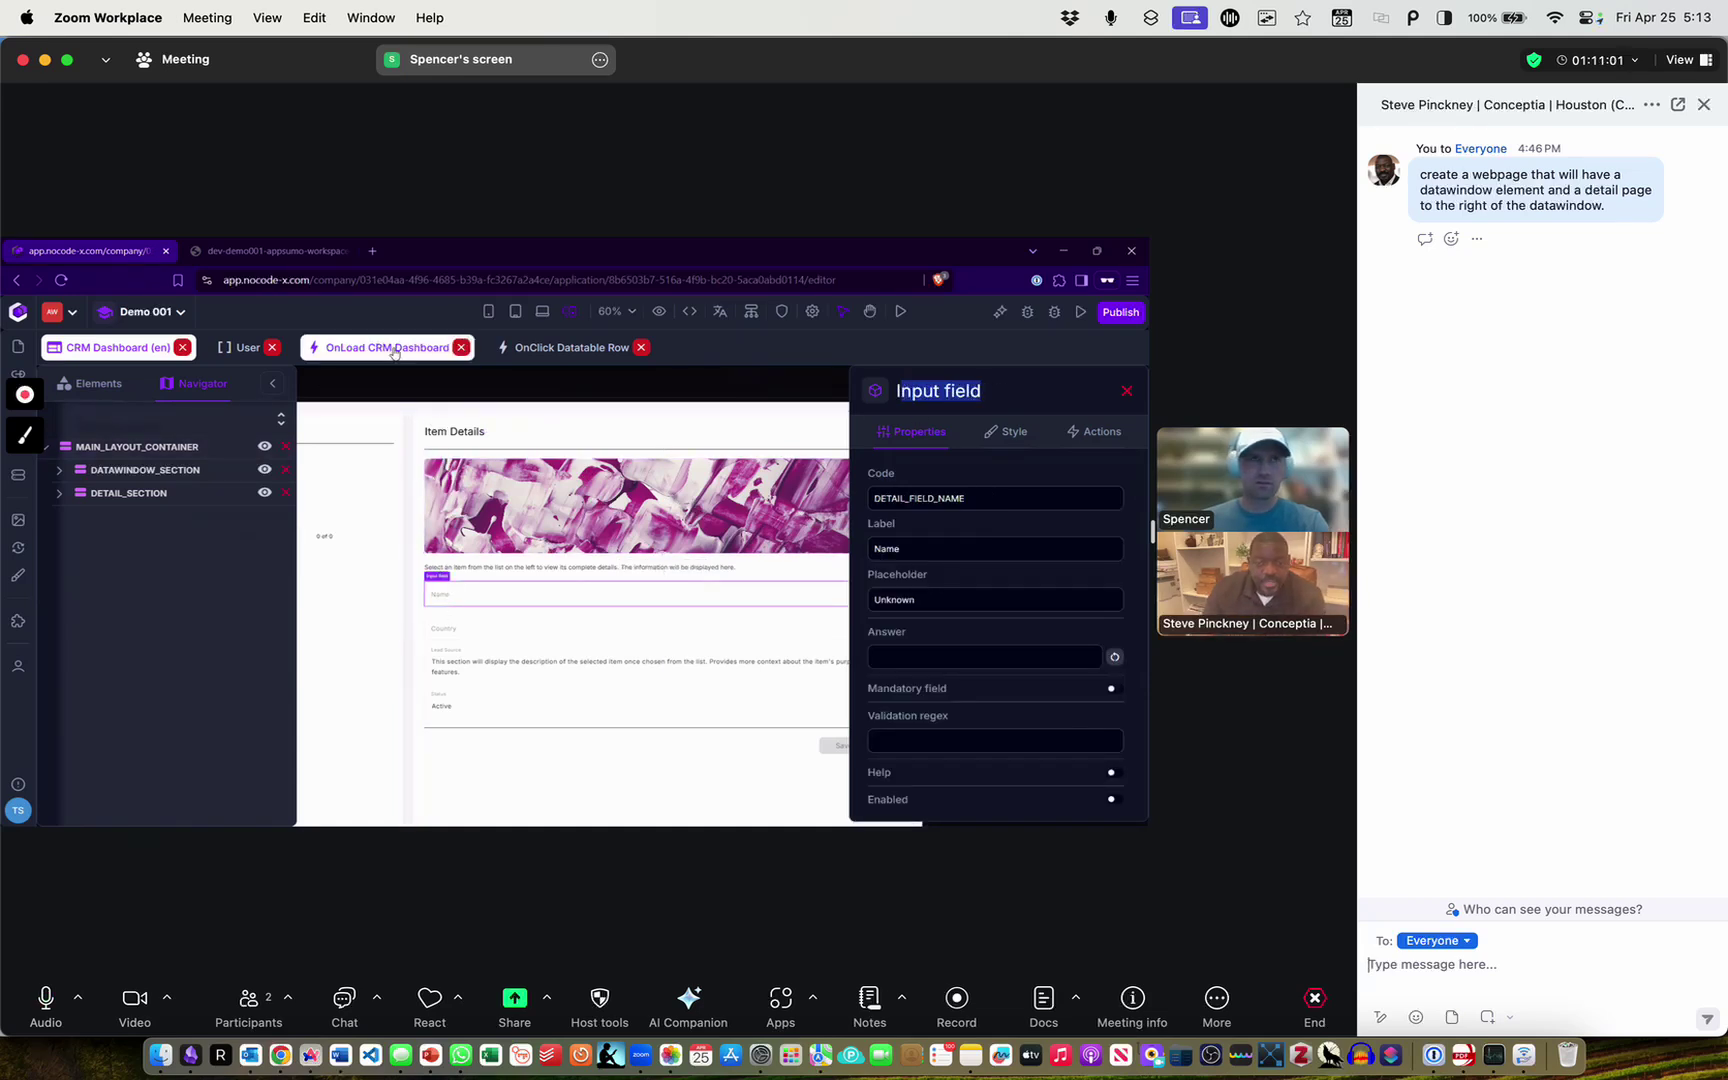
In the OnClick Datatable Row action, search the functions for input and add a Set value of input field block below the Set text block
{"action": "left_click", "coordinate": [547, 344]}
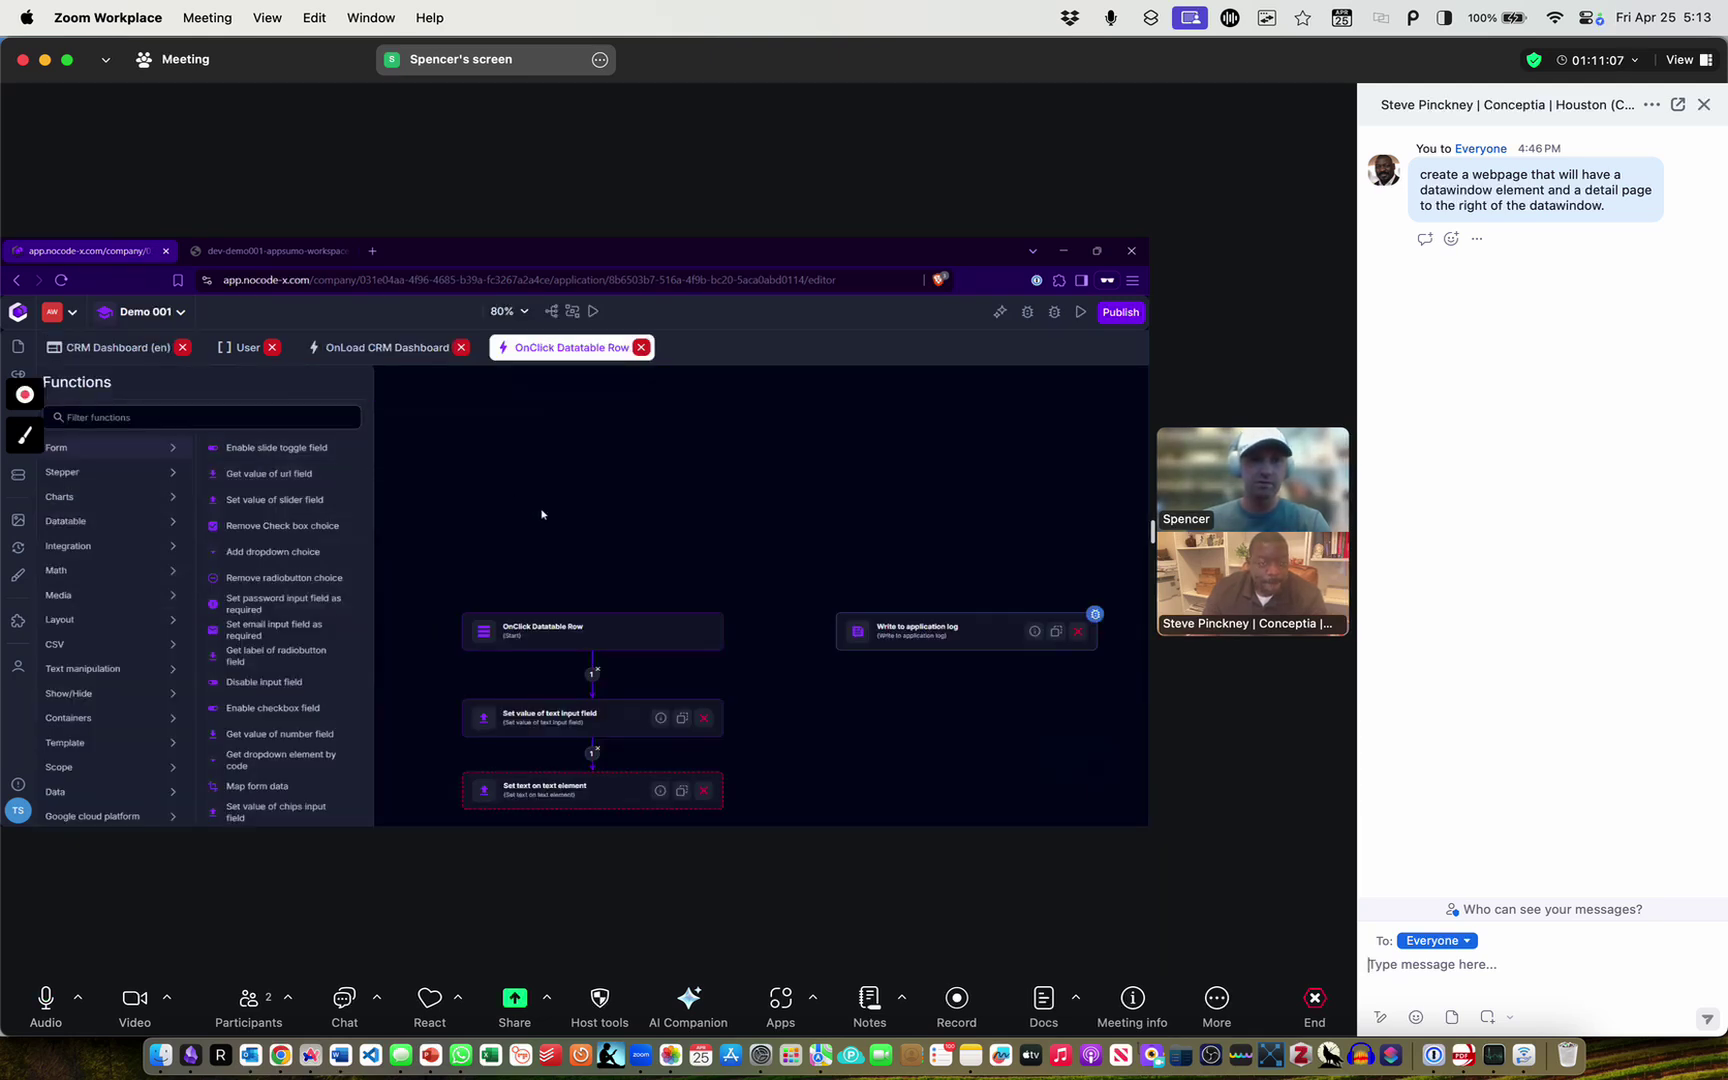
{"action": "left_click", "coordinate": [192, 416]}
{"action": "type", "text": "input"}
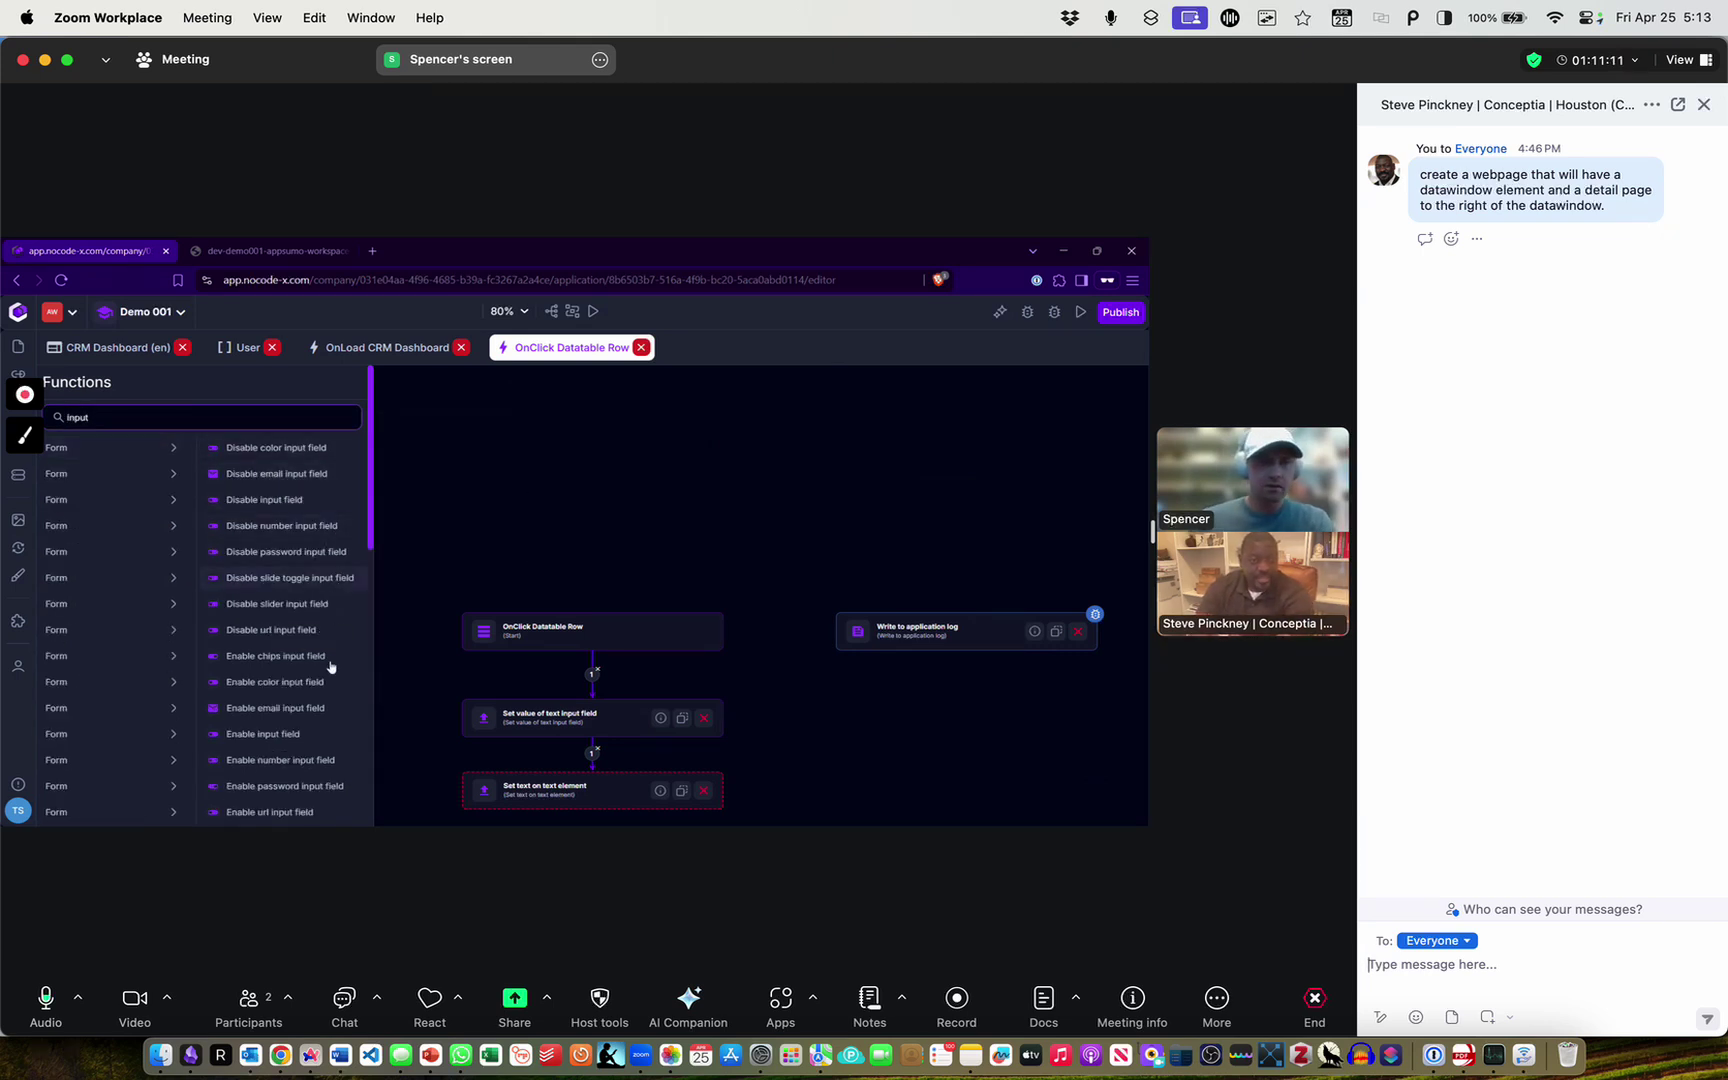
{"action": "scroll", "coordinate": [290, 770], "scroll_direction": "down", "scroll_amount": 10}
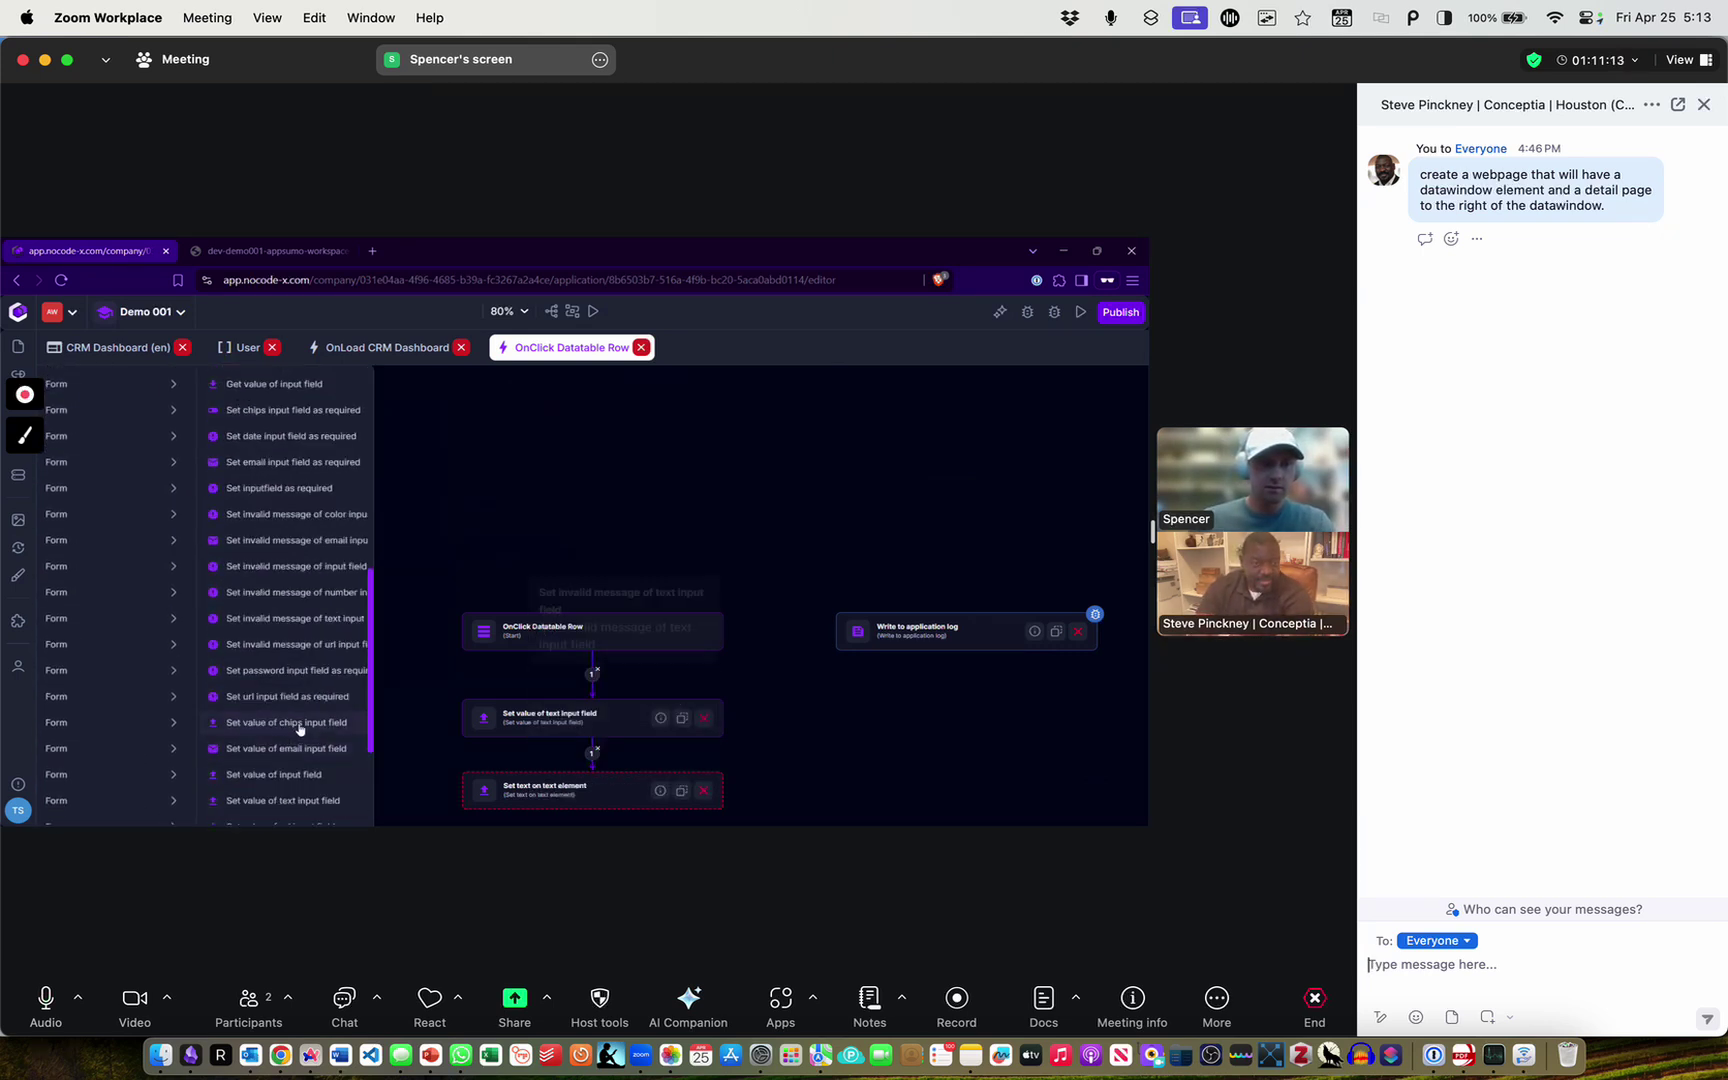
{"action": "left_click_drag", "start_coordinate": [806, 760], "coordinate": [814, 532]}
{"action": "scroll", "coordinate": [290, 700], "scroll_direction": "down", "scroll_amount": 1}
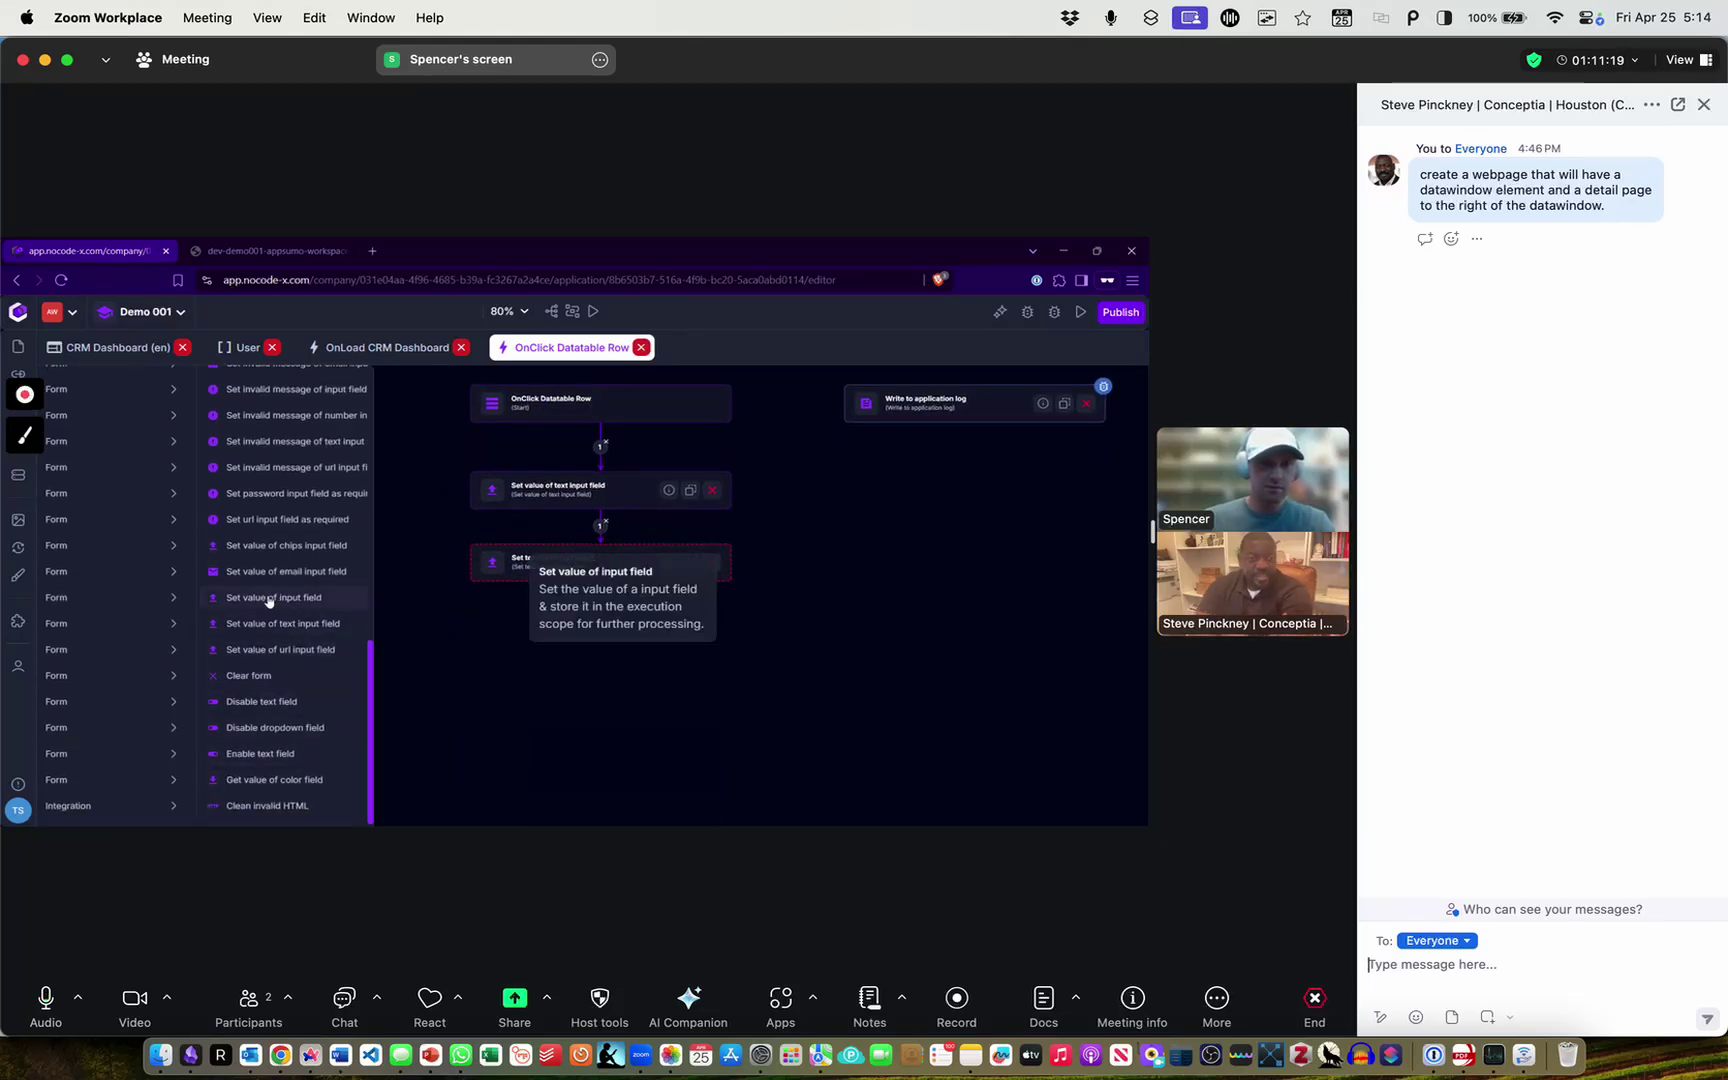
{"action": "left_click_drag", "start_coordinate": [348, 603], "coordinate": [606, 640]}
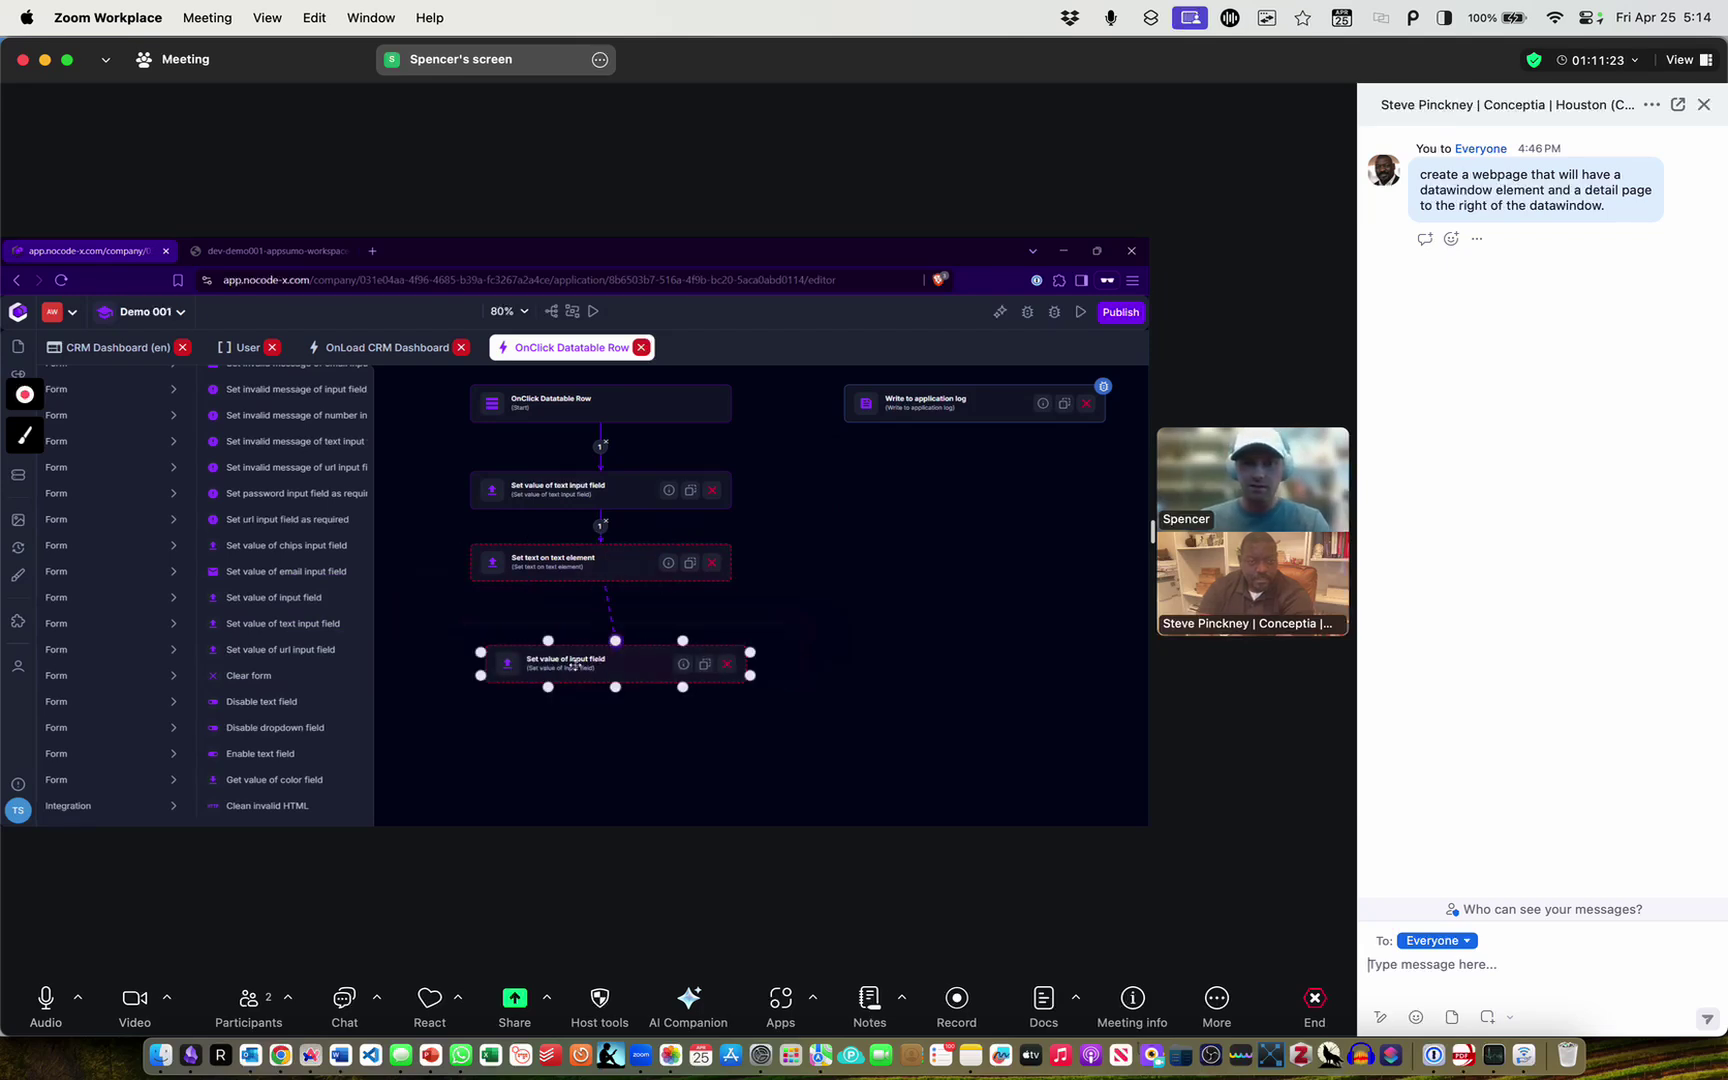
Align the new Set value of input field block under the Set text block and set its component to DETAIL_FIELD_NAME
{"action": "left_click", "coordinate": [575, 664]}
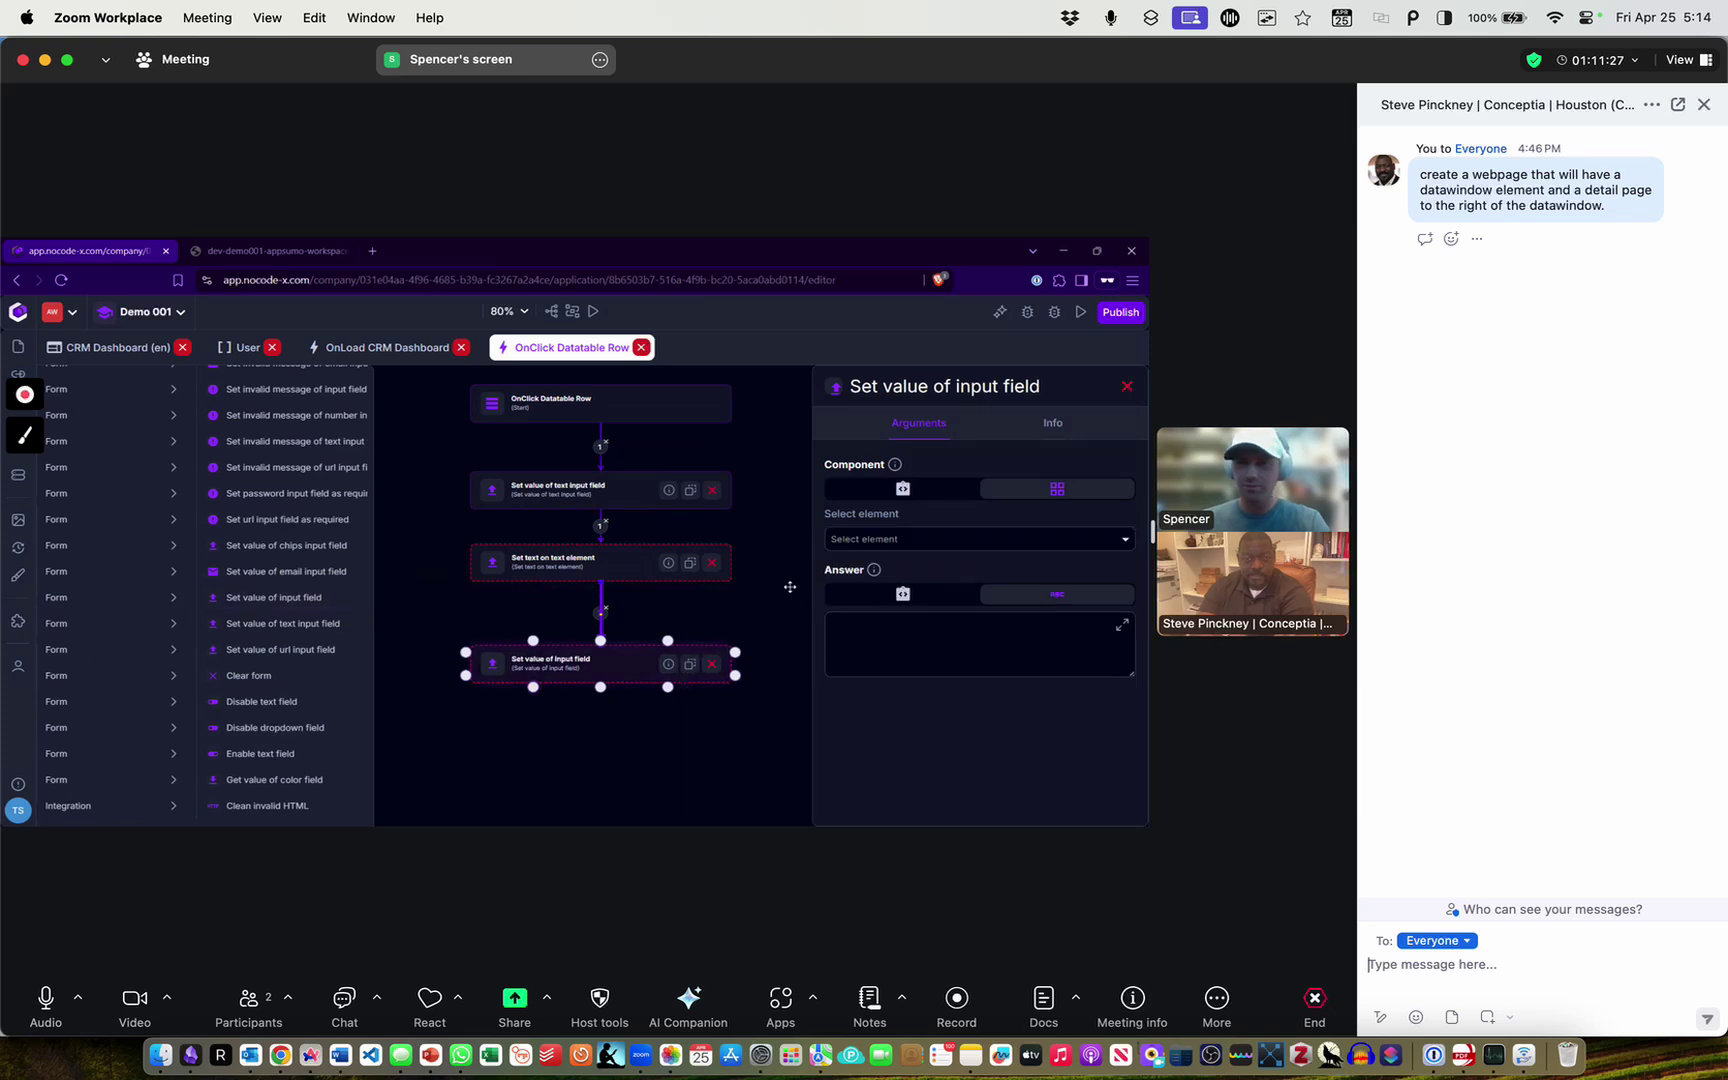
{"action": "left_click", "coordinate": [977, 540]}
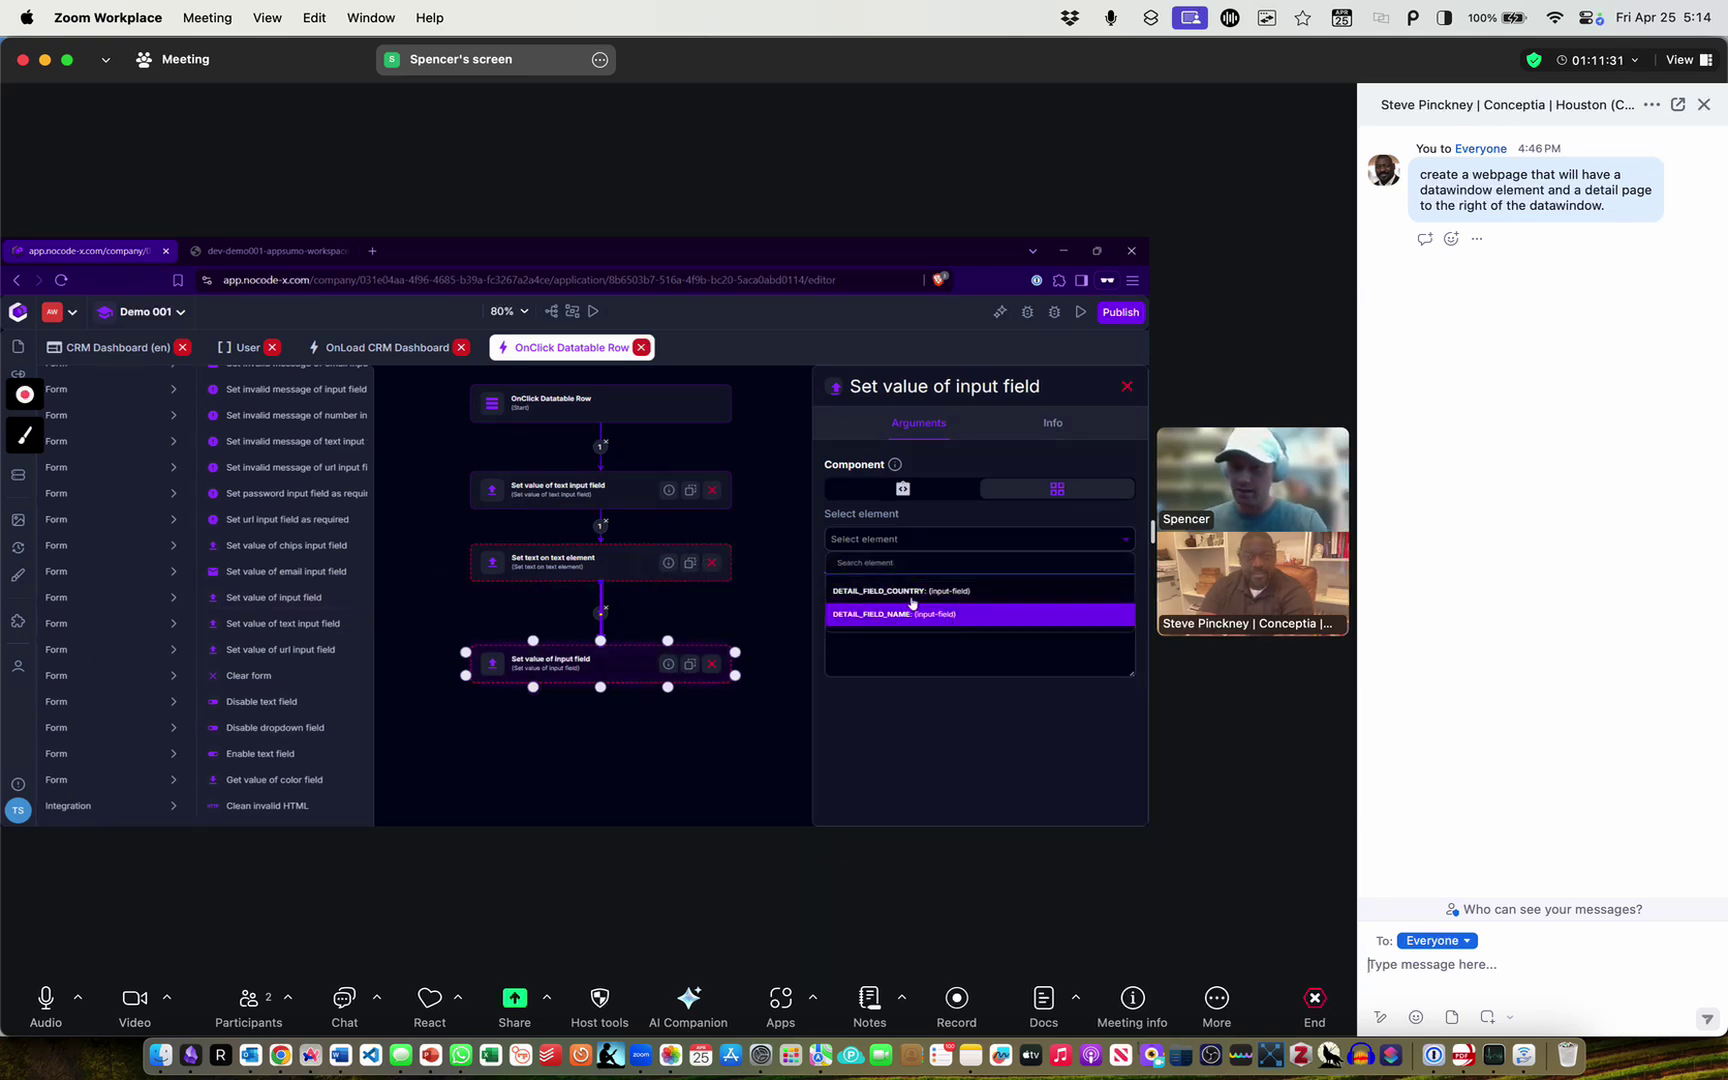
{"action": "left_click", "coordinate": [942, 614]}
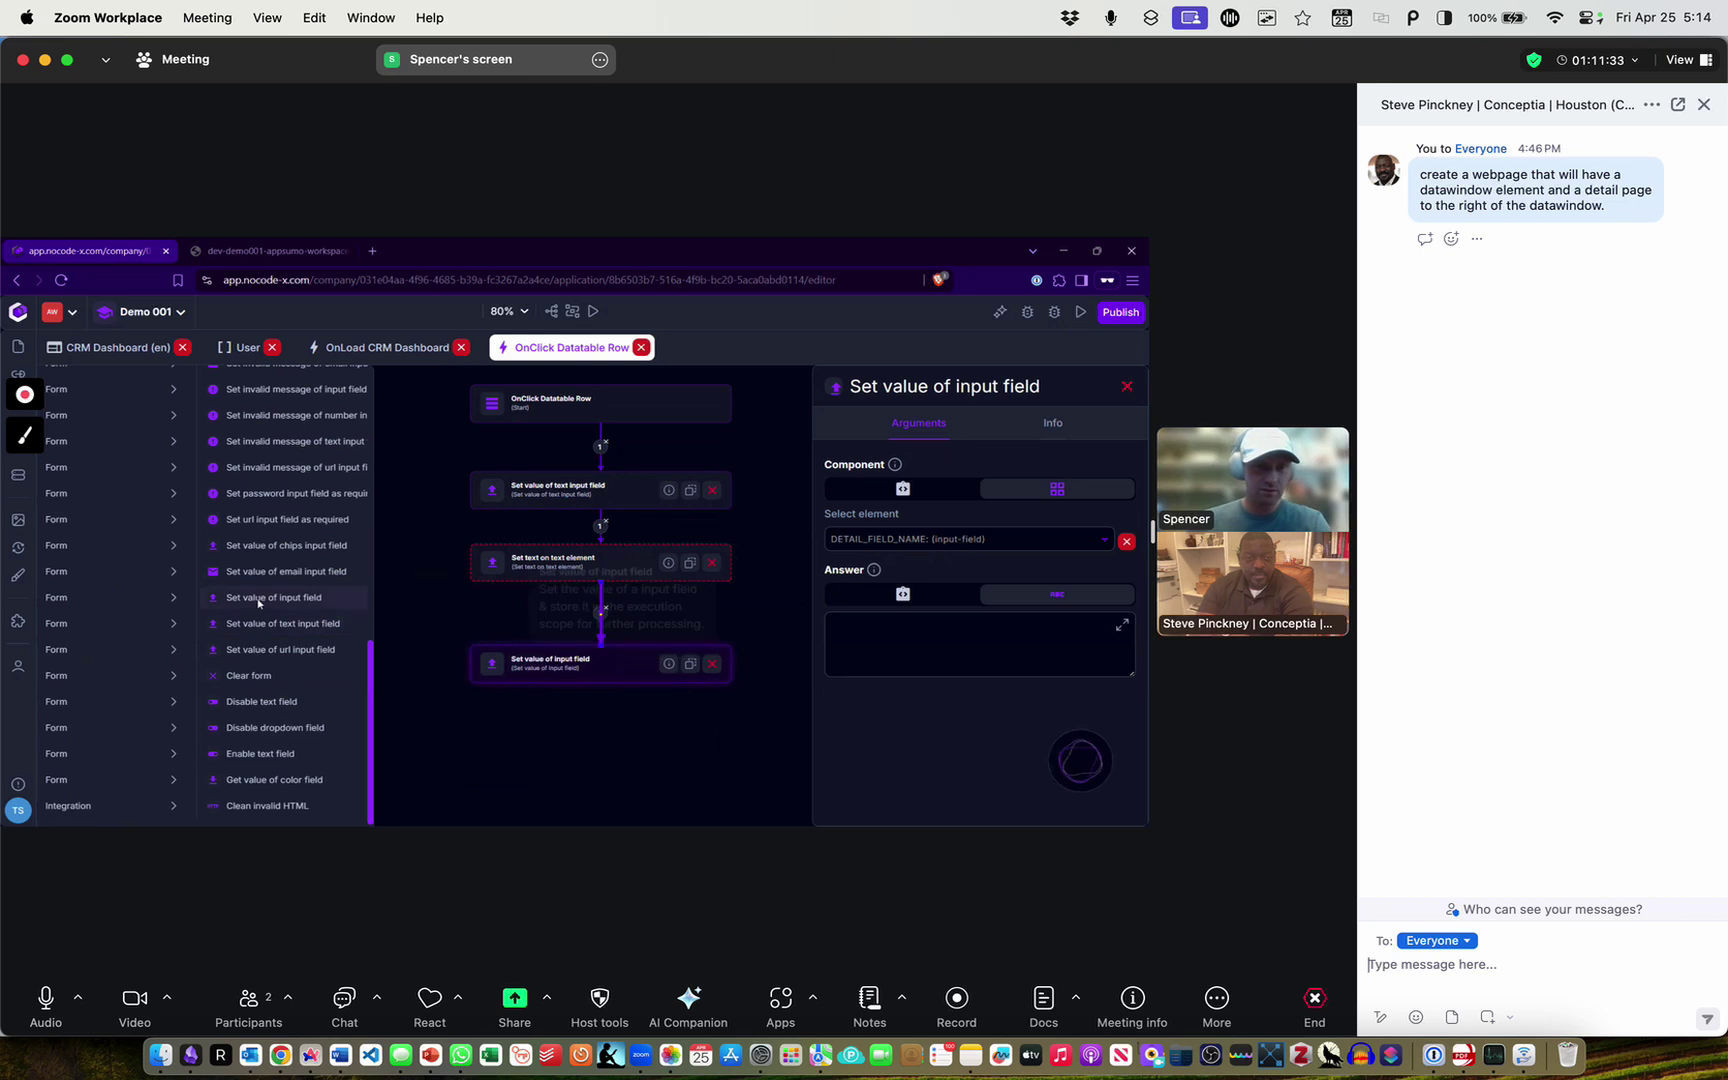
Add another Set value of input field block below the DETAIL_FIELD_NAME one, connect it, and set its component to DETAIL_FIELD_COUNTRY
{"action": "left_click_drag", "start_coordinate": [252, 598], "coordinate": [583, 740]}
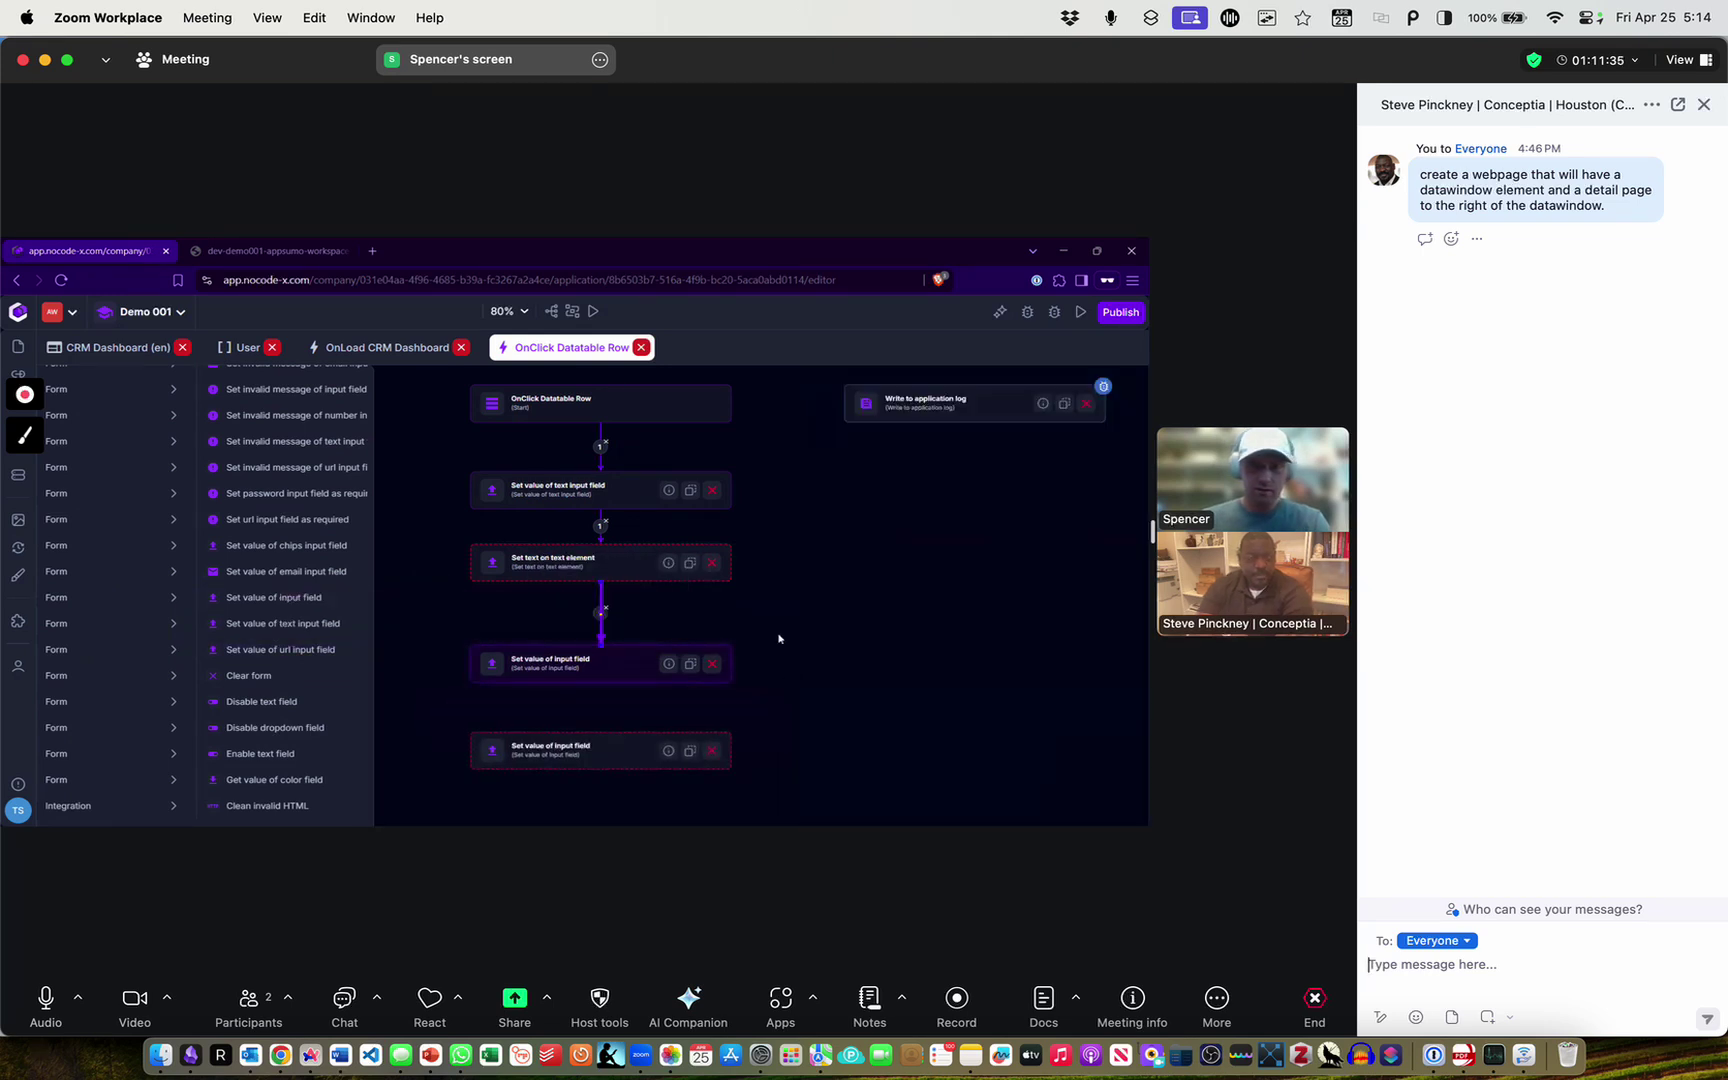
{"action": "left_click_drag", "start_coordinate": [589, 617], "coordinate": [580, 670]}
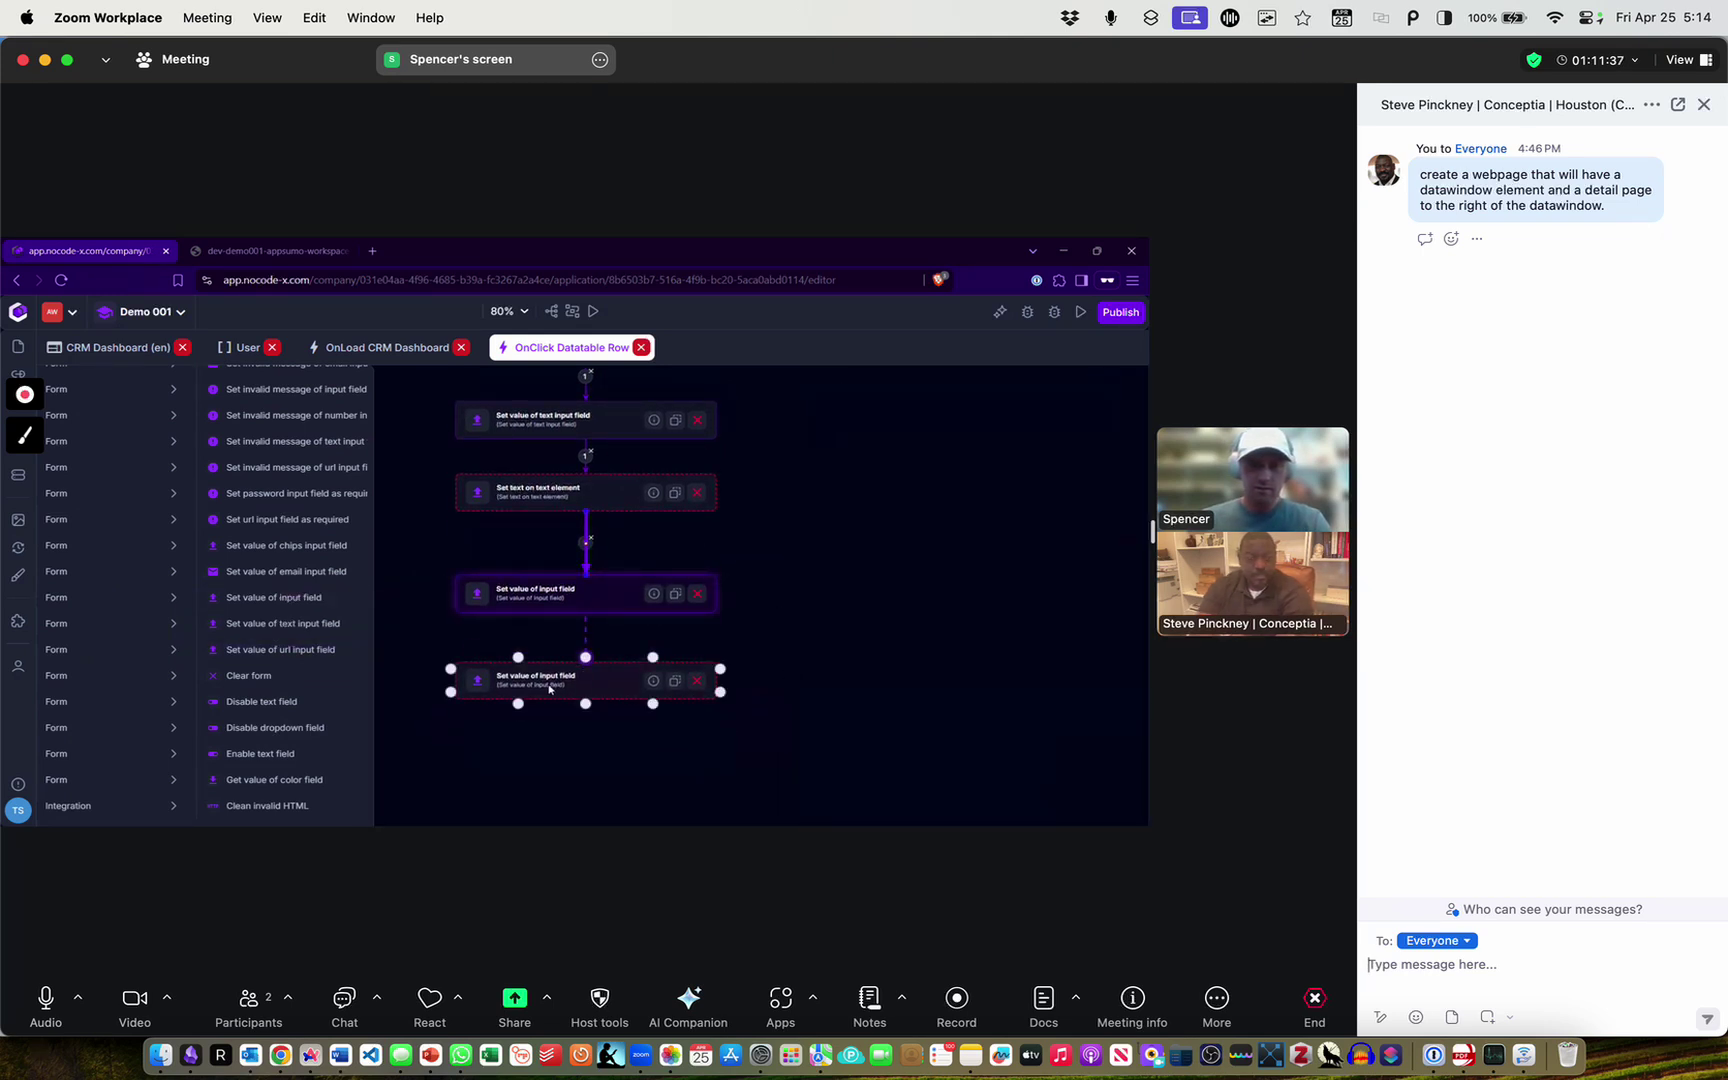
{"action": "left_click", "coordinate": [549, 689]}
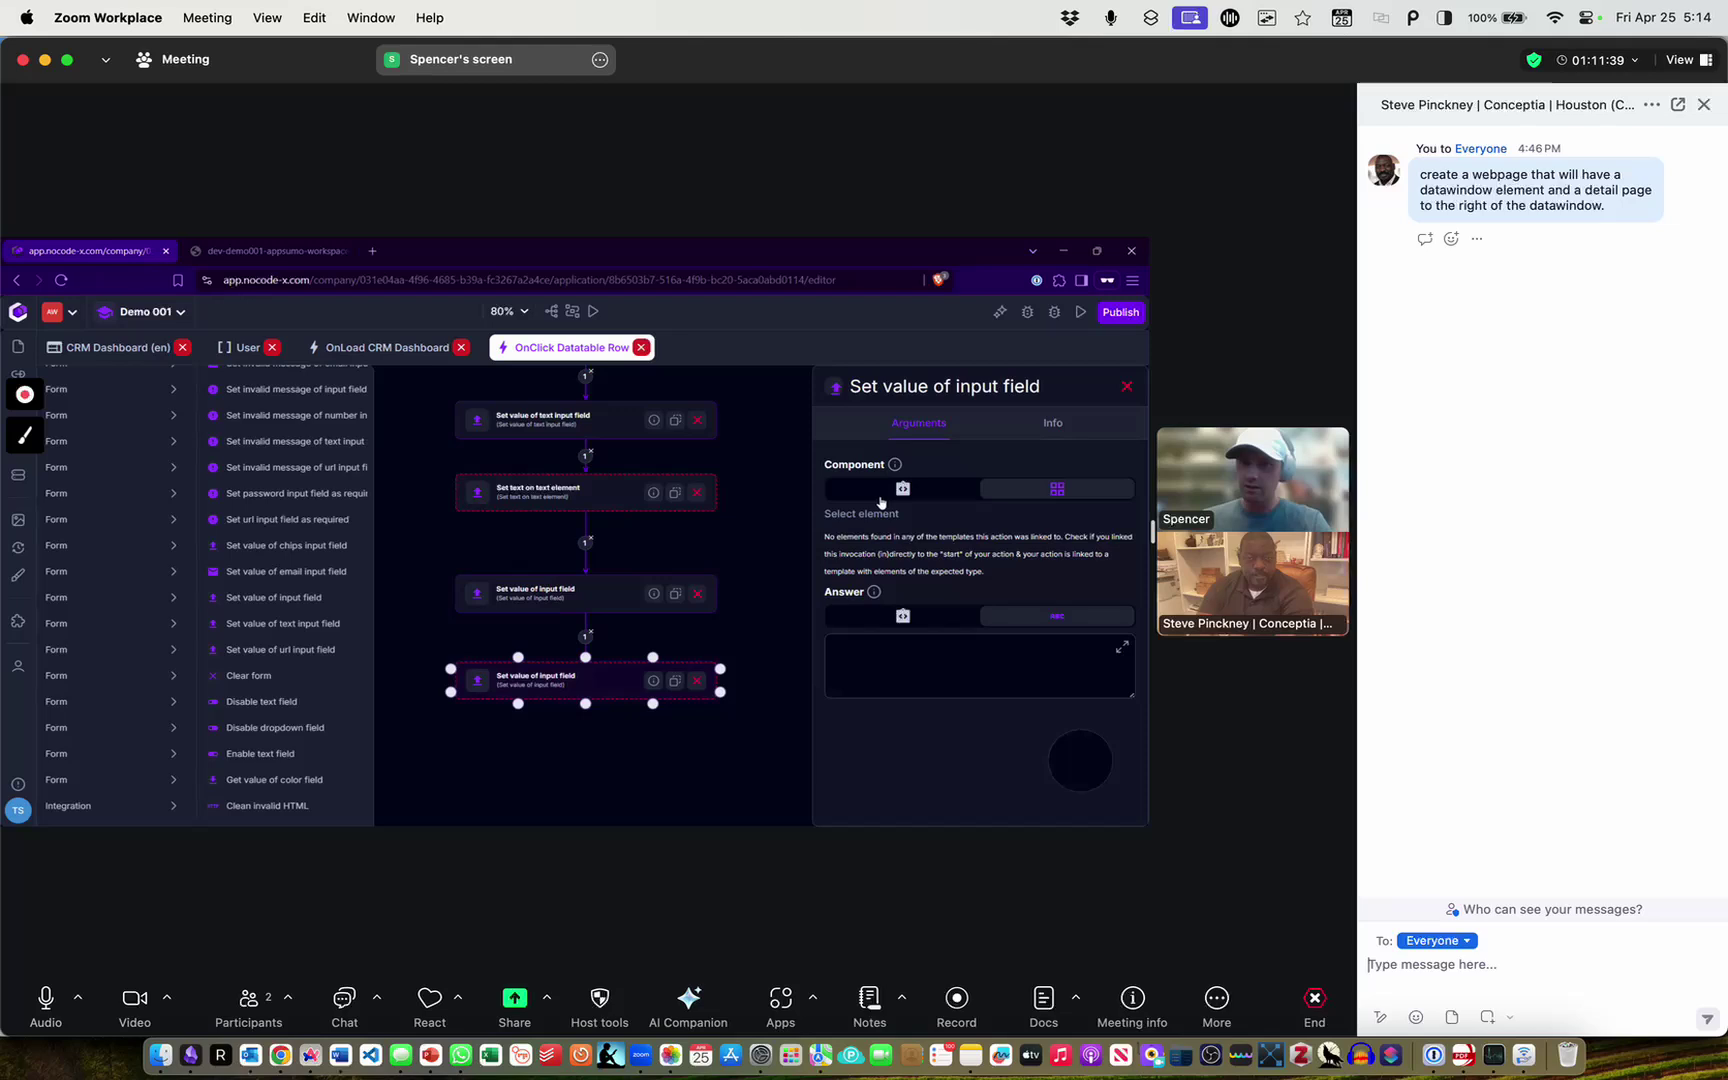
{"action": "left_click", "coordinate": [972, 539]}
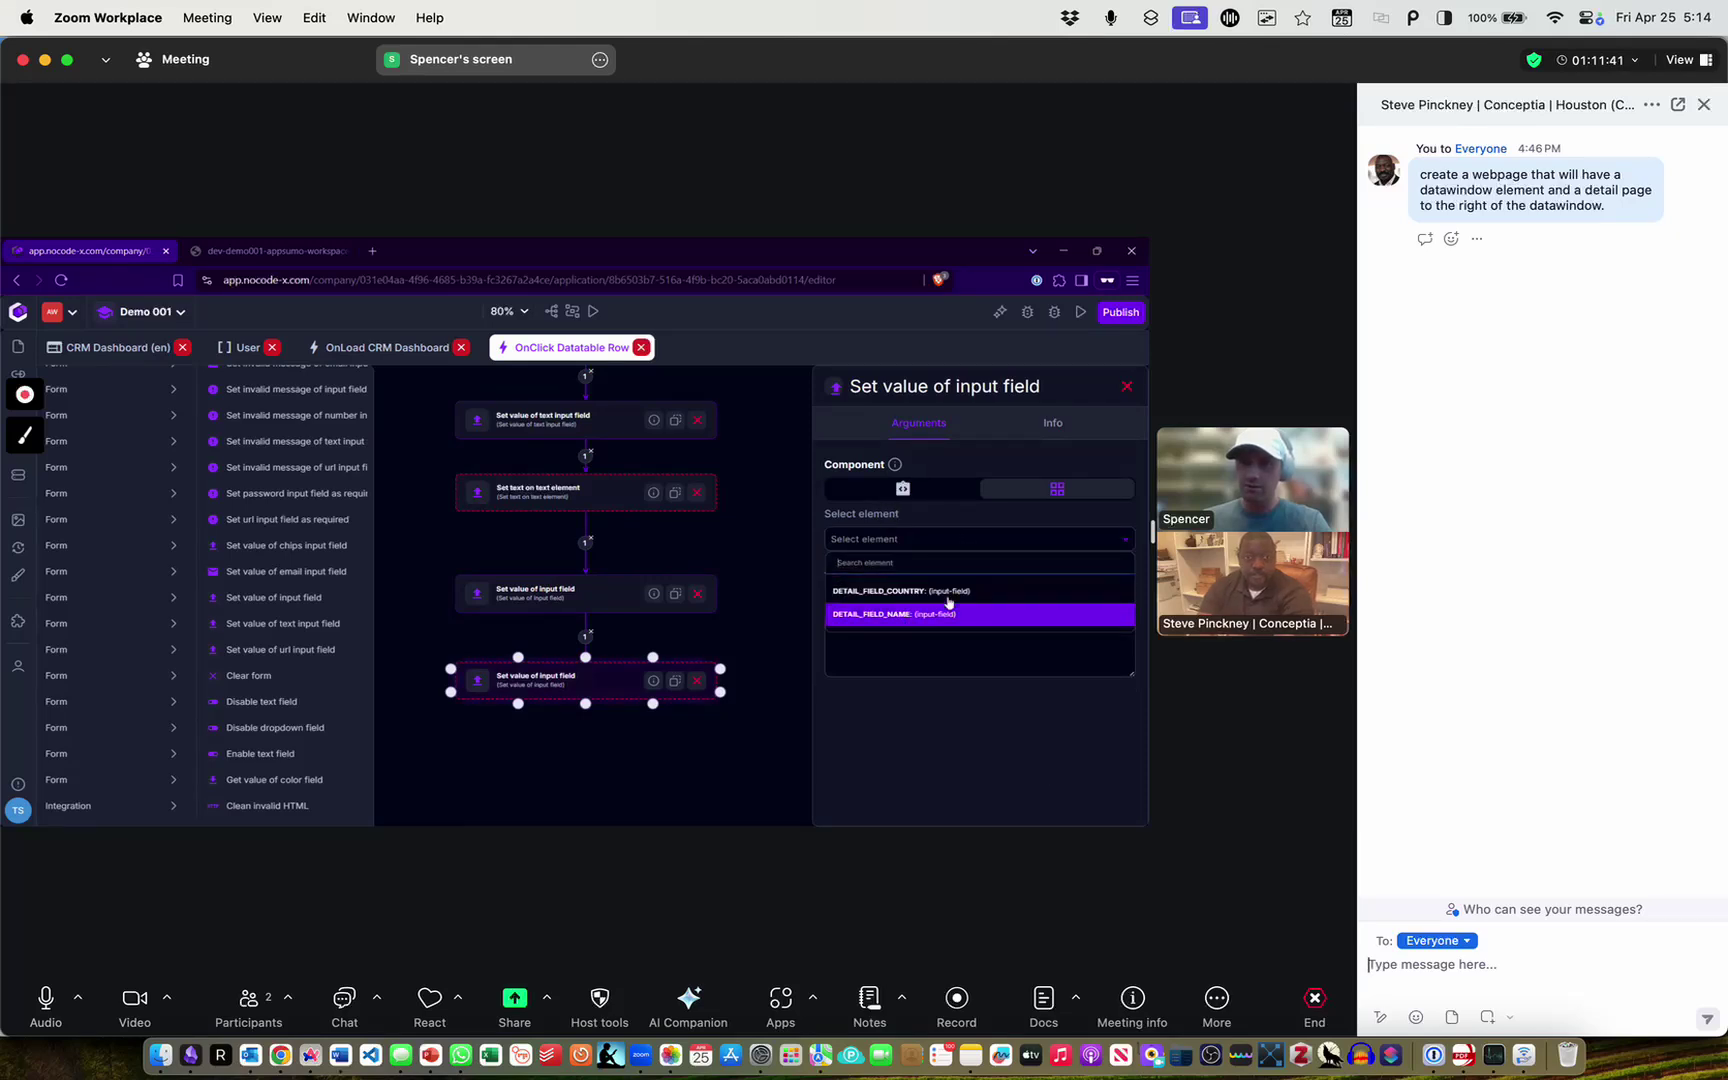
{"action": "left_click", "coordinate": [936, 592]}
Check which elements the Set text on text element block offers and delete that block from the flow
{"action": "left_click", "coordinate": [590, 490]}
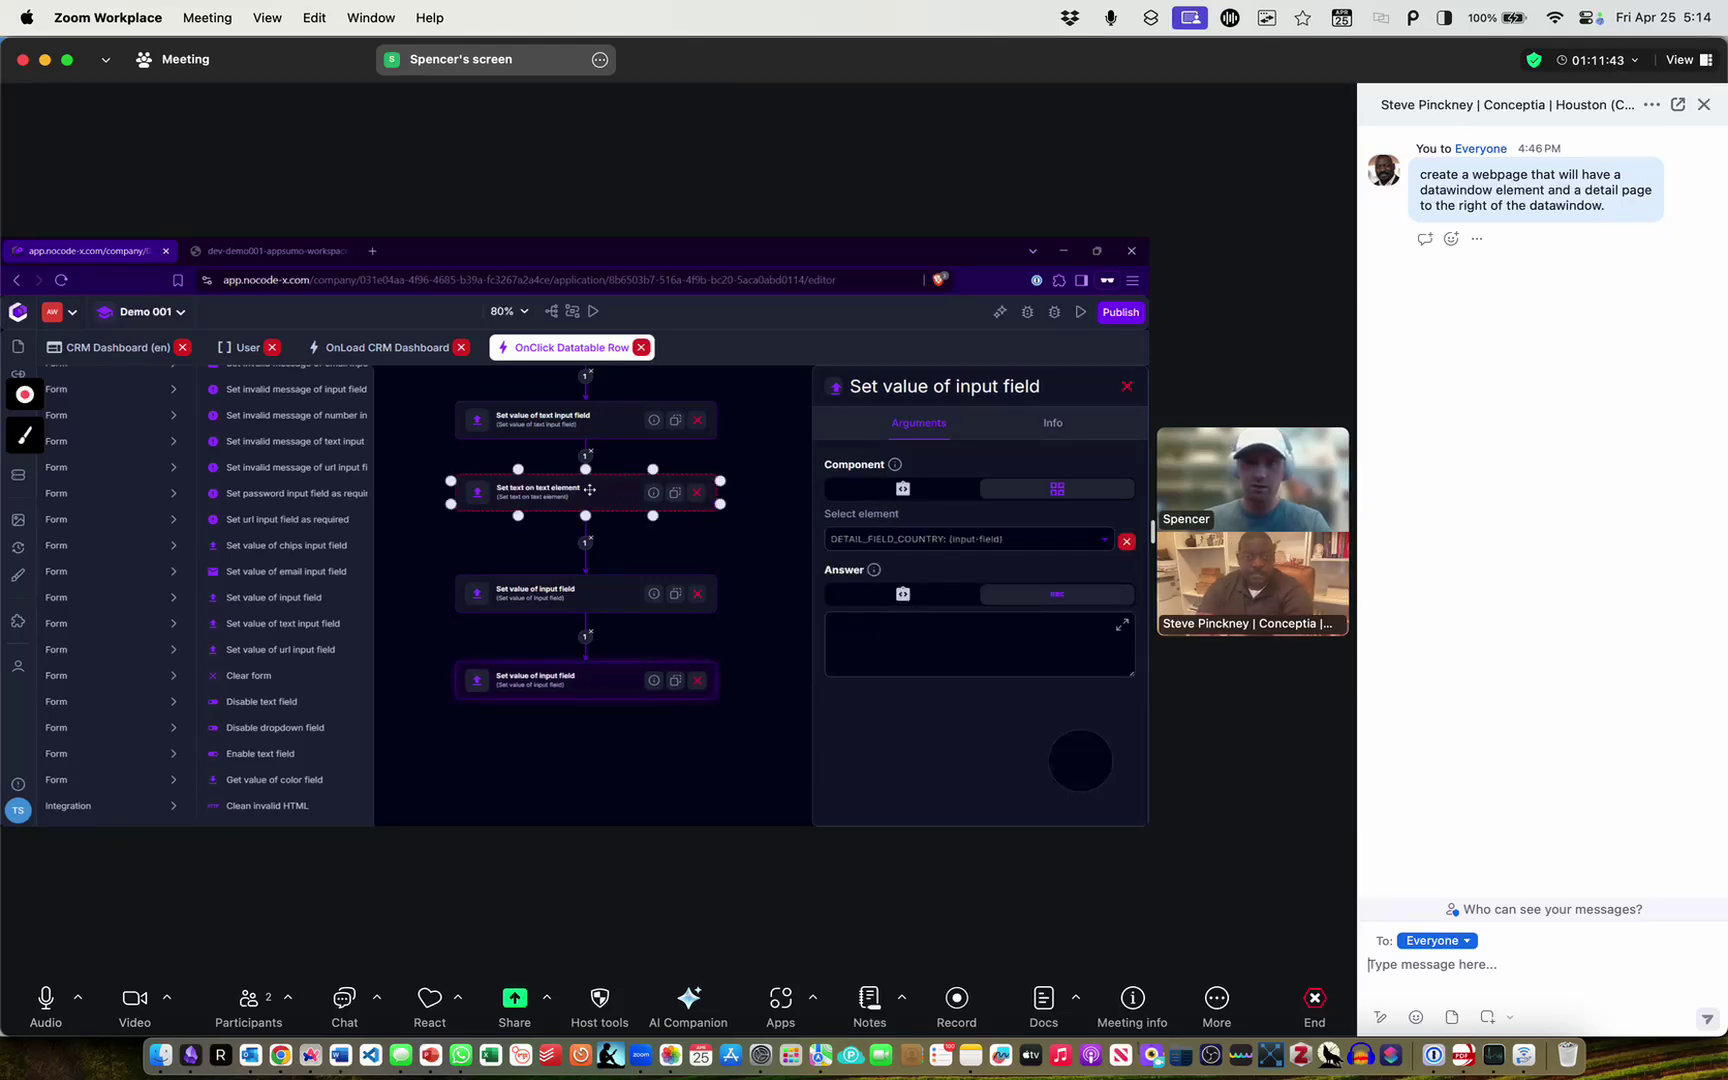
{"action": "left_click", "coordinate": [937, 541]}
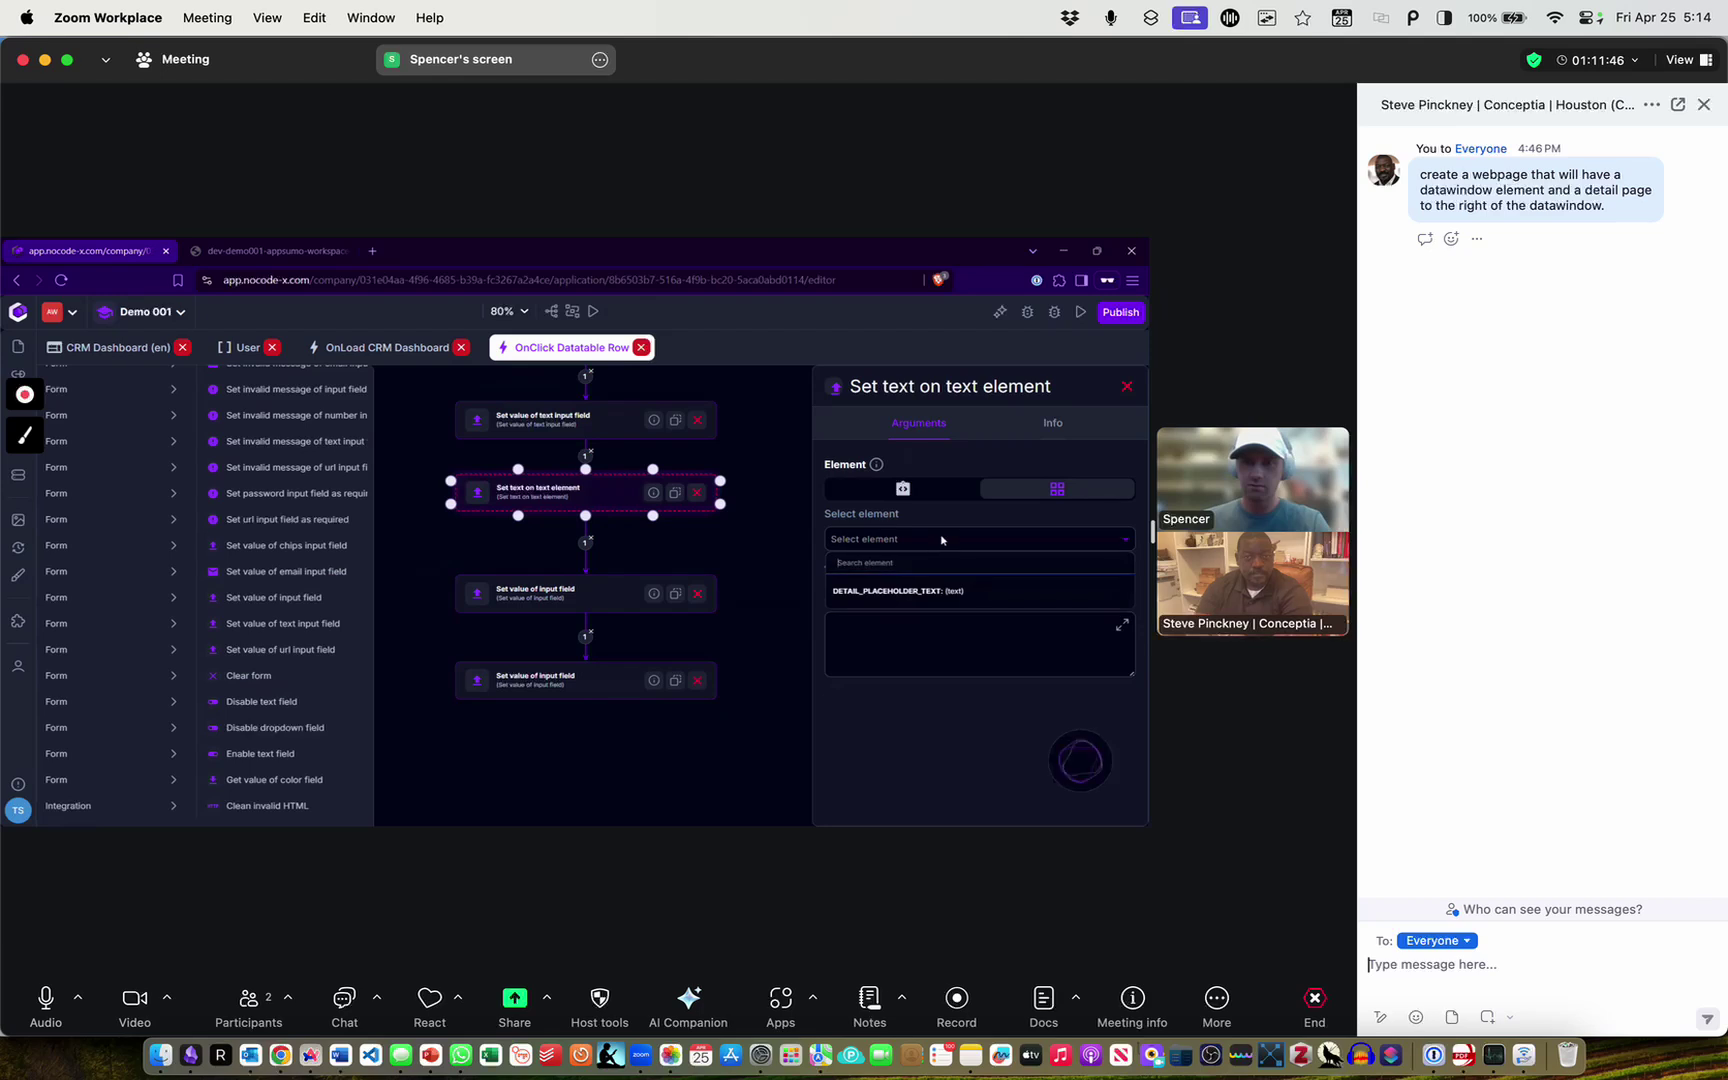
{"action": "left_click", "coordinate": [698, 493]}
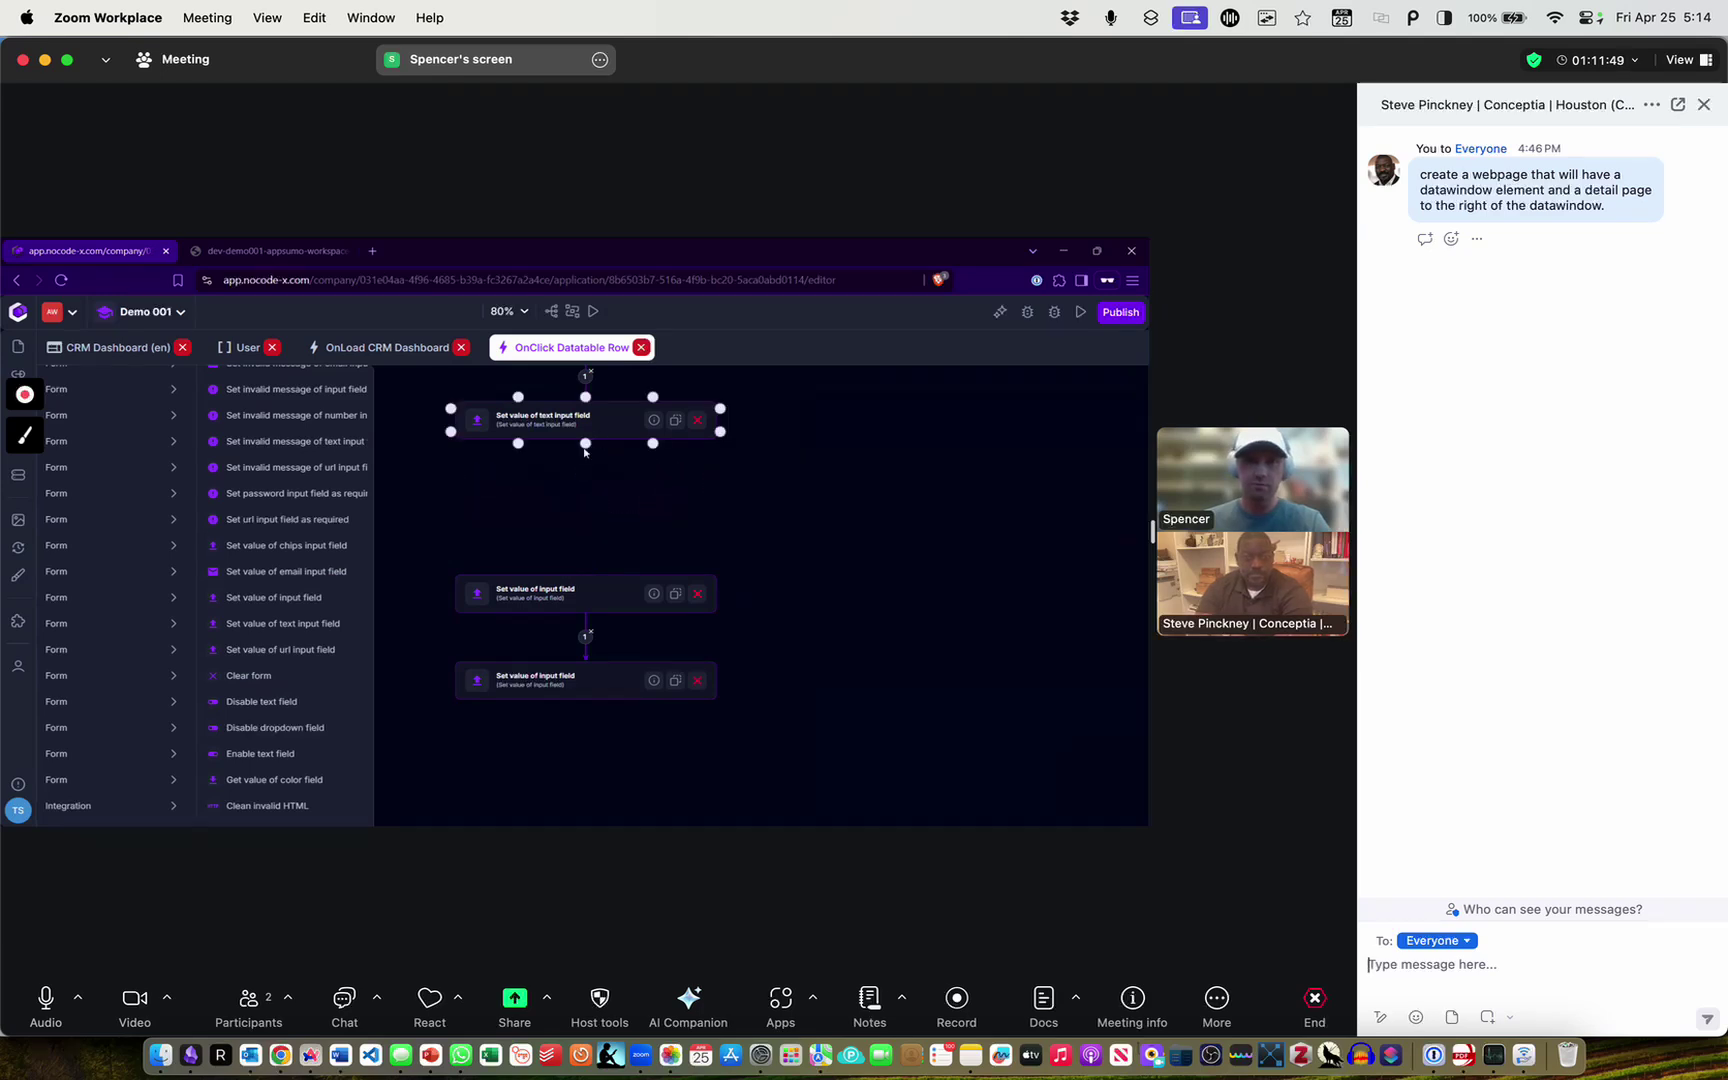
Connect the Set value of text input field block to the DETAIL_FIELD_NAME block and align that block between its neighbours
{"action": "left_click_drag", "start_coordinate": [586, 448], "coordinate": [598, 568]}
{"action": "left_click", "coordinate": [614, 579]}
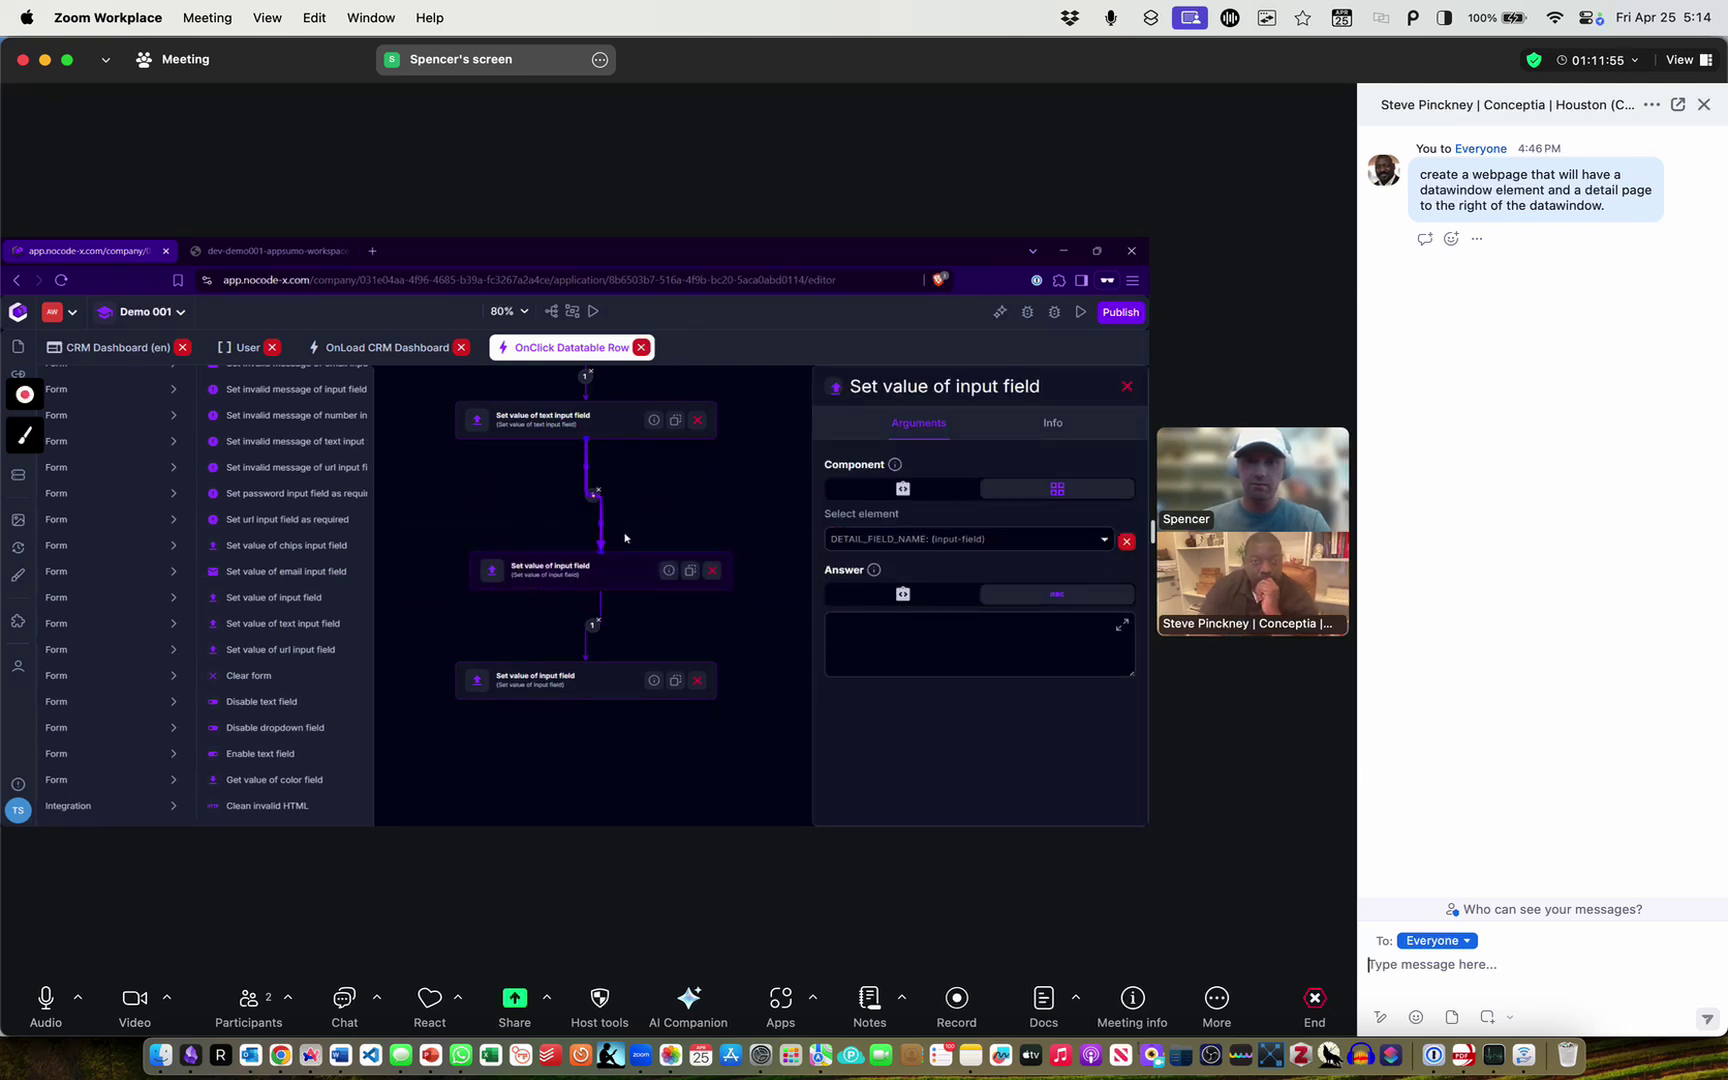
{"action": "left_click", "coordinate": [597, 492]}
{"action": "left_click", "coordinate": [590, 432]}
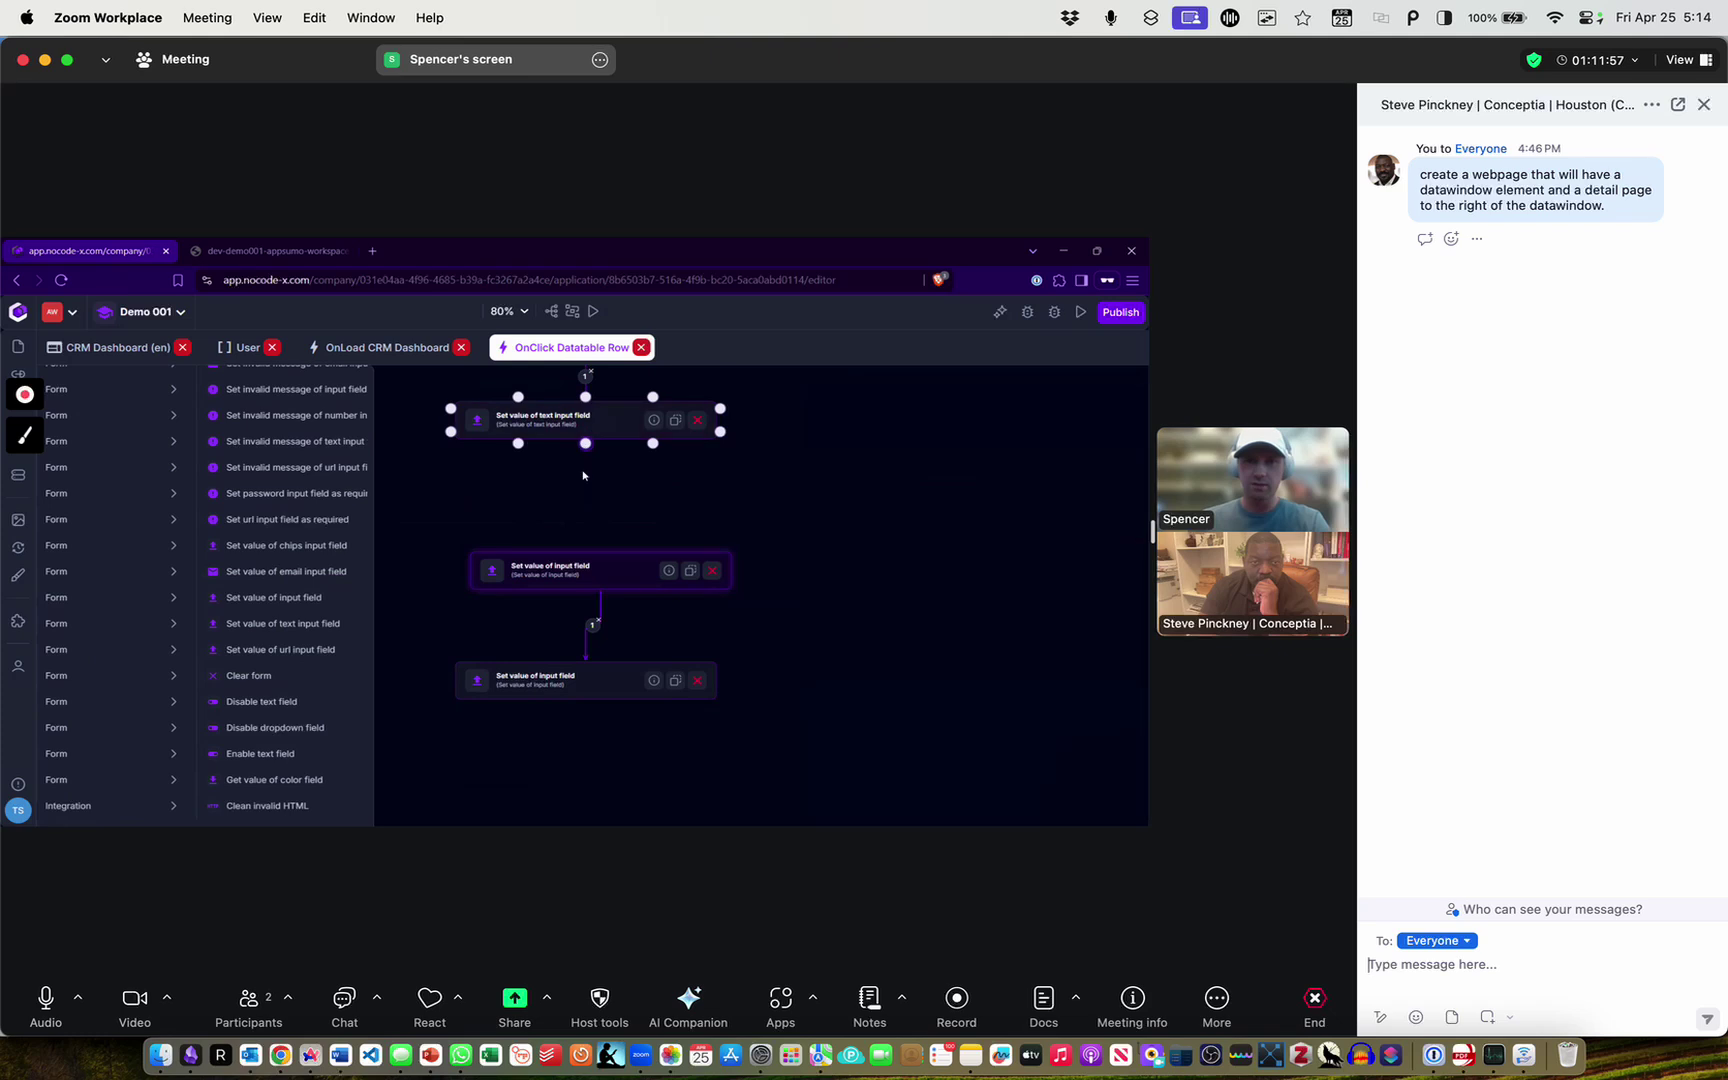
{"action": "left_click_drag", "start_coordinate": [585, 443], "coordinate": [545, 560]}
{"action": "left_click", "coordinate": [574, 668]}
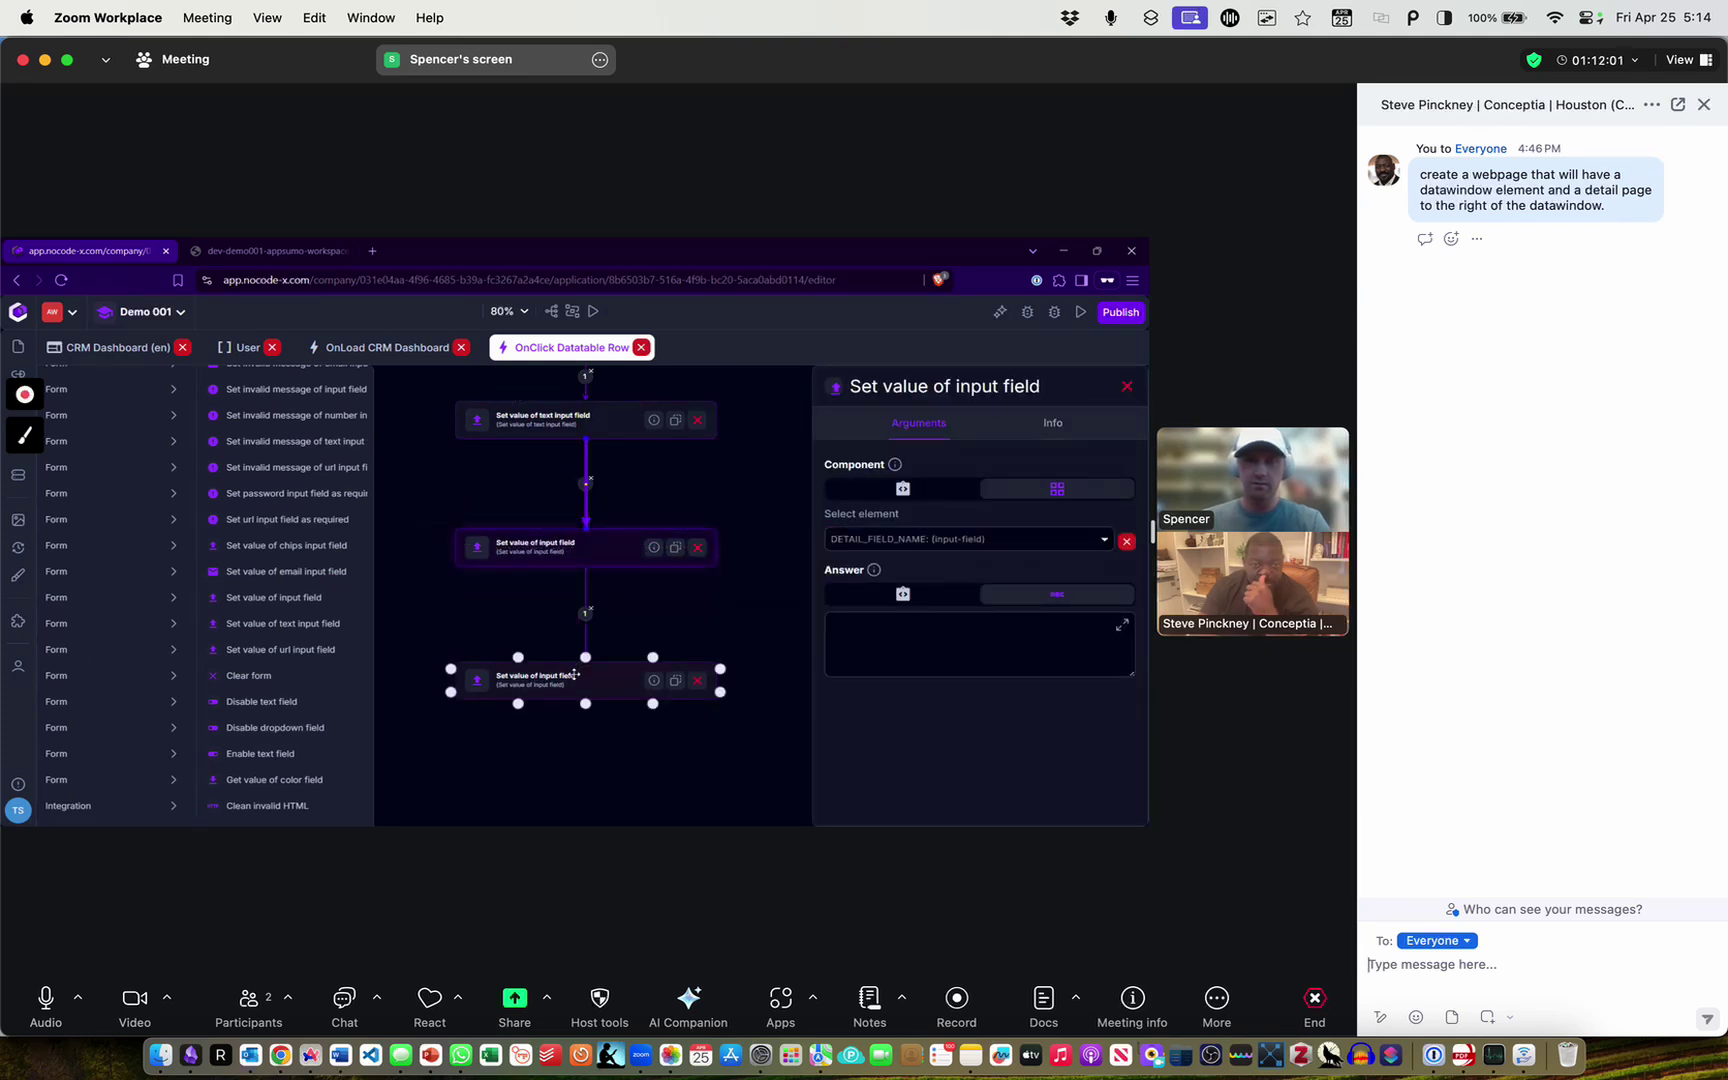
{"action": "left_click", "coordinate": [771, 609]}
{"action": "scroll", "coordinate": [800, 590], "scroll_direction": "left", "scroll_amount": 3}
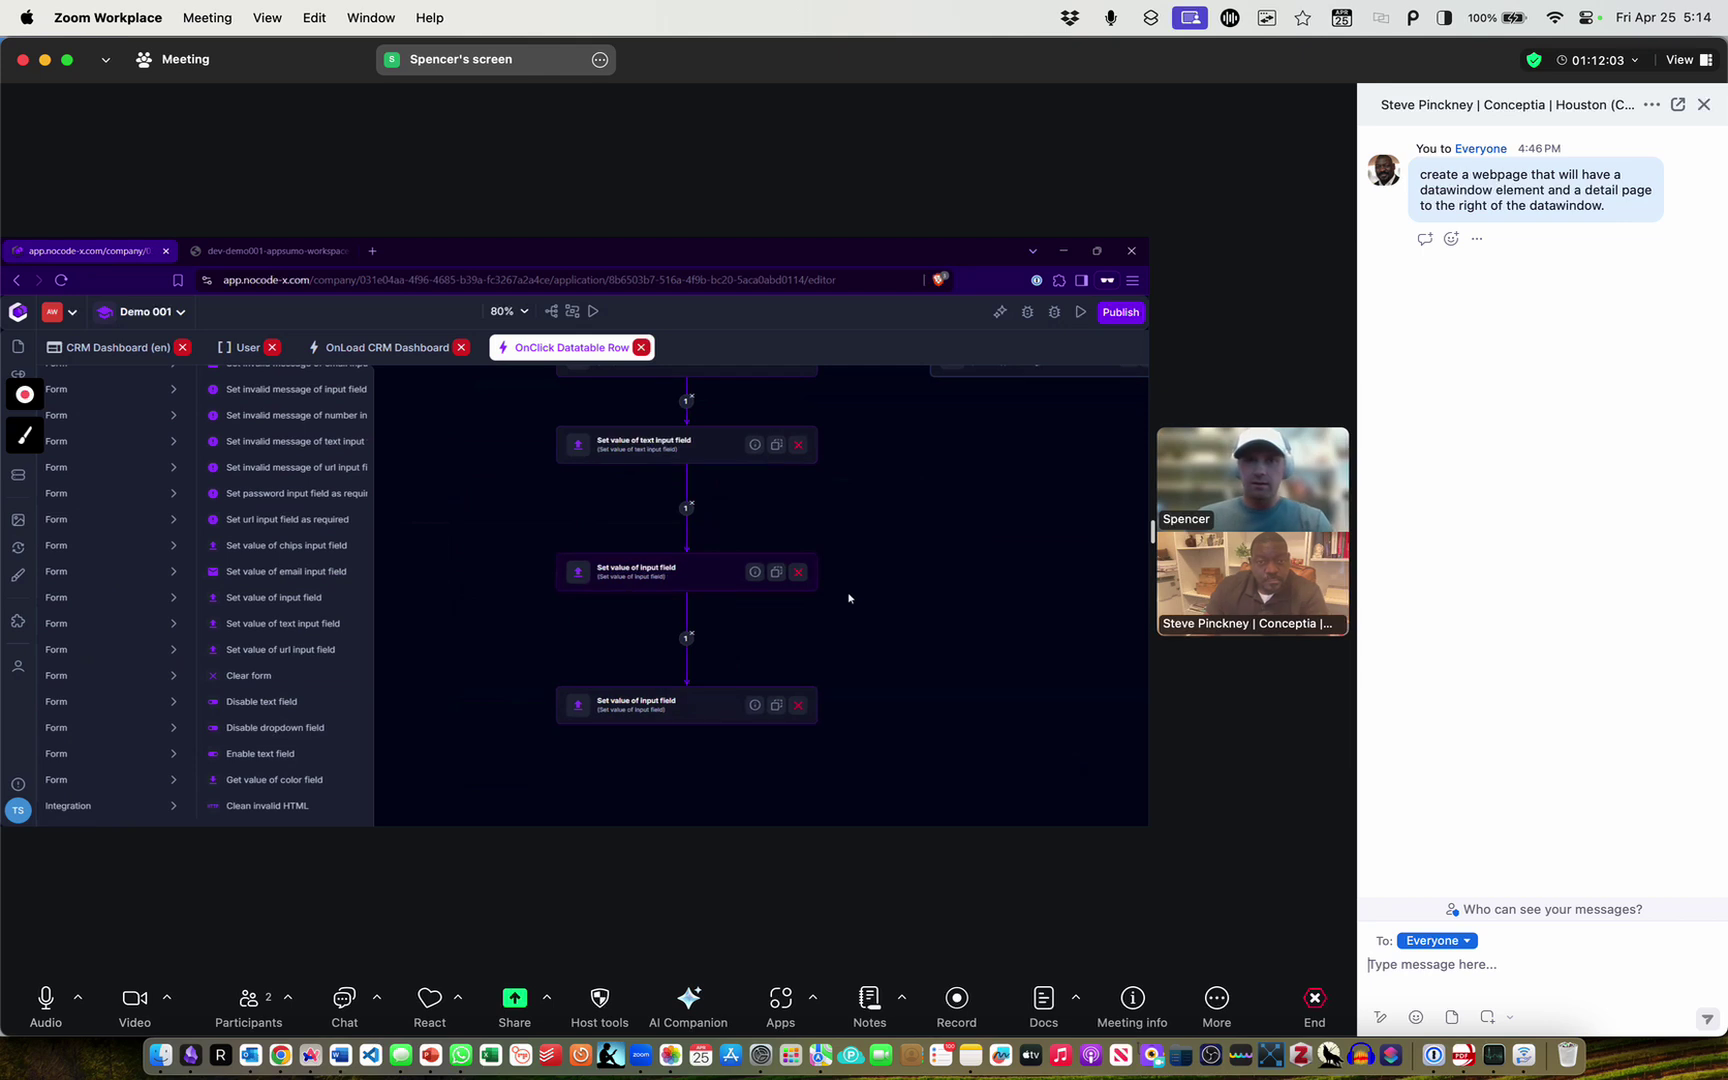
Review the component and answer arguments of the three set-value blocks in the OnClick Datatable Row flow
{"action": "scroll", "coordinate": [939, 554], "scroll_direction": "up", "scroll_amount": 2}
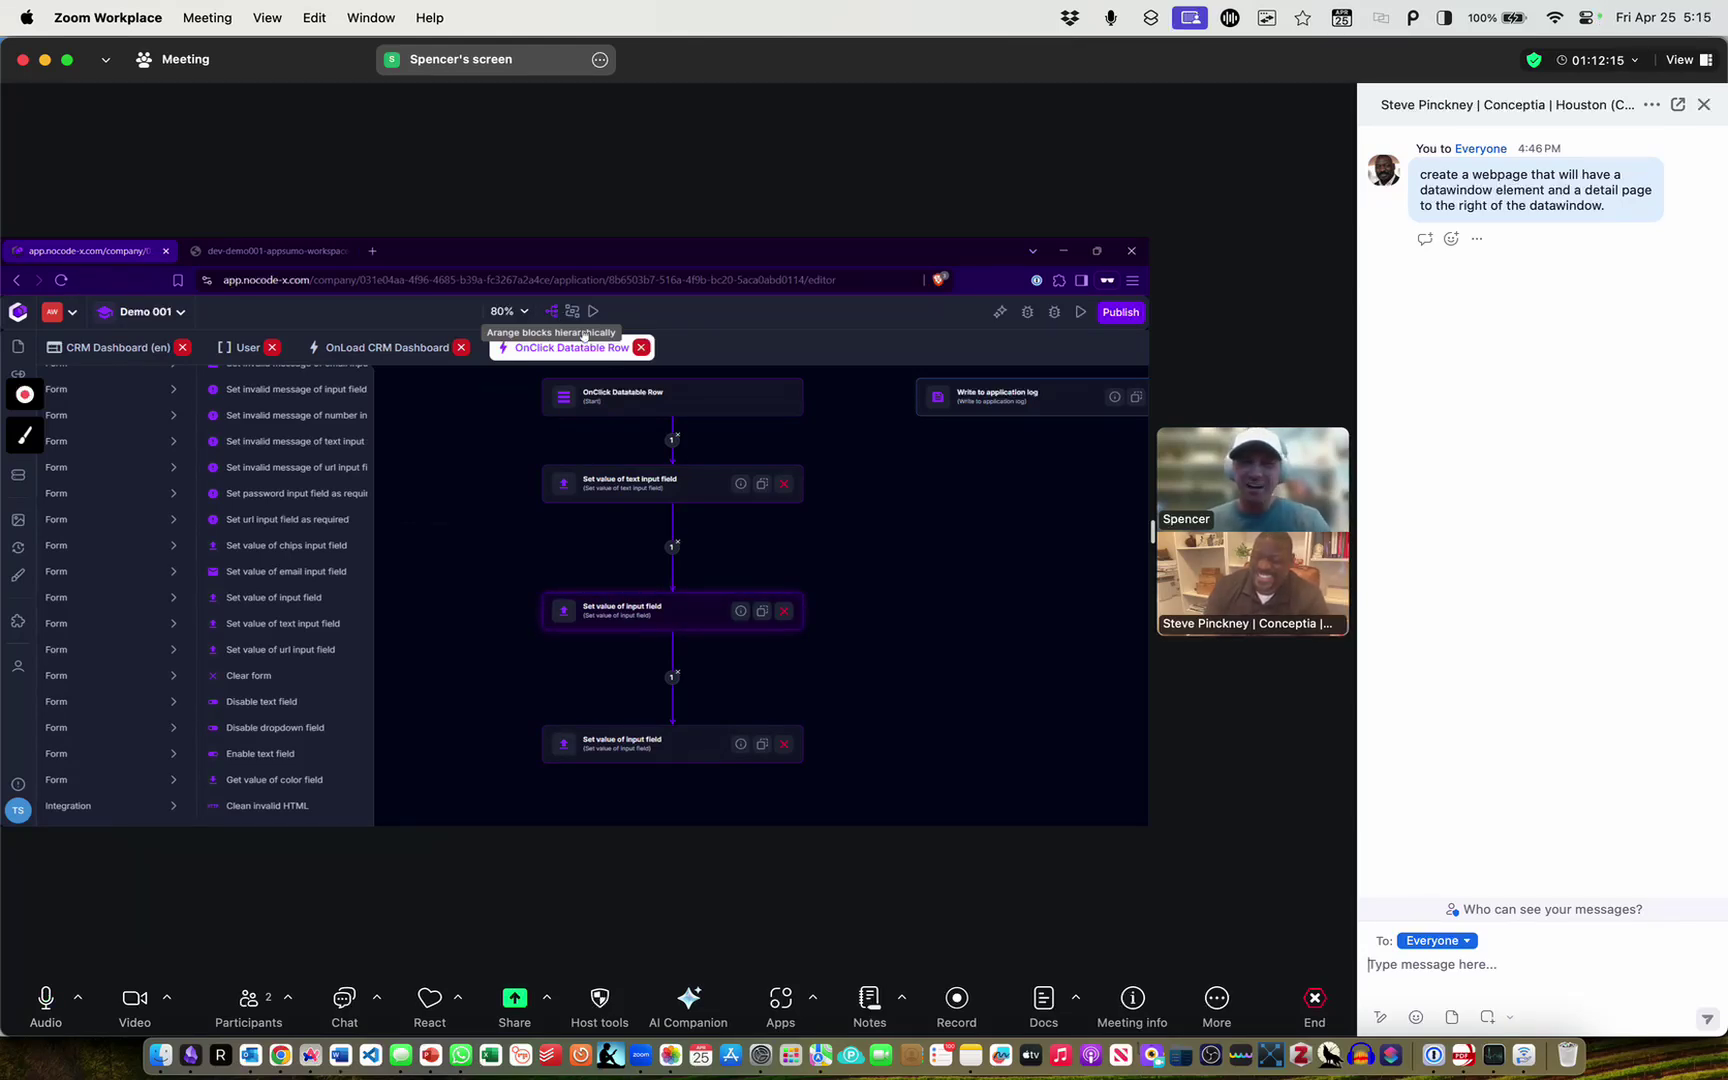
{"action": "scroll", "coordinate": [985, 510], "scroll_direction": "right", "scroll_amount": 2}
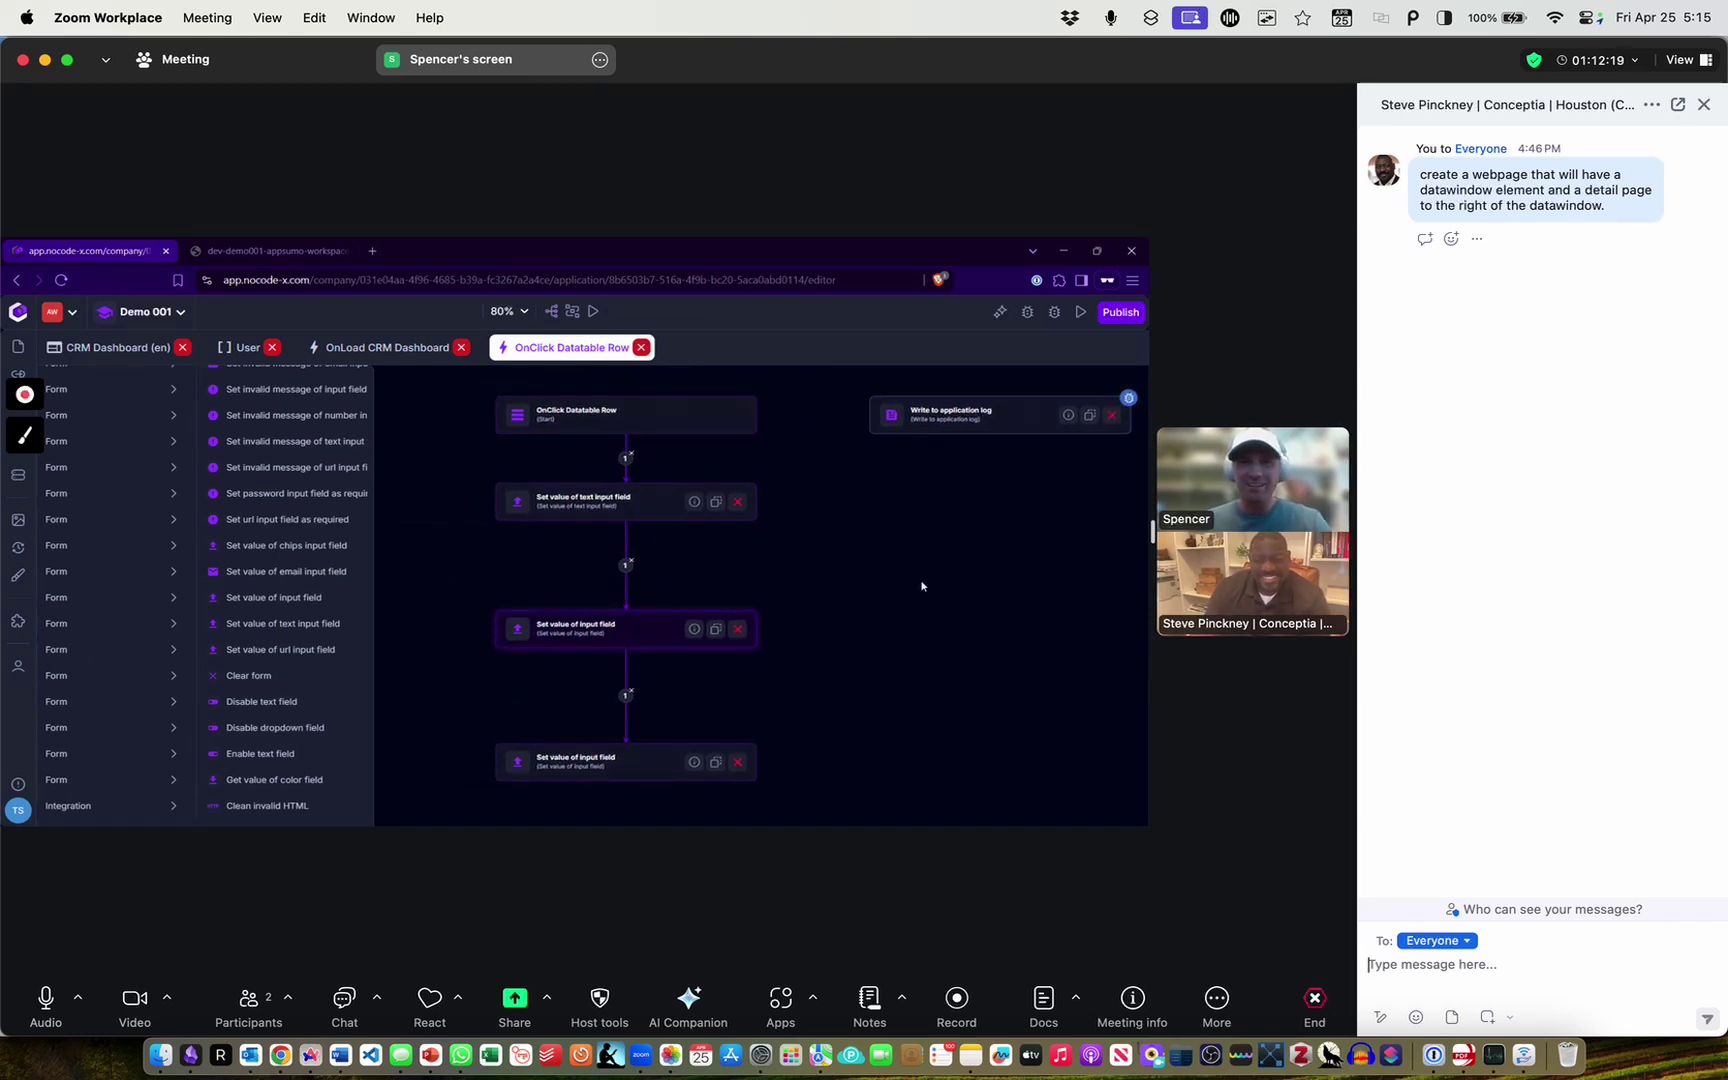
{"action": "scroll", "coordinate": [875, 609], "scroll_direction": "right", "scroll_amount": 1}
{"action": "left_click", "coordinate": [598, 750]}
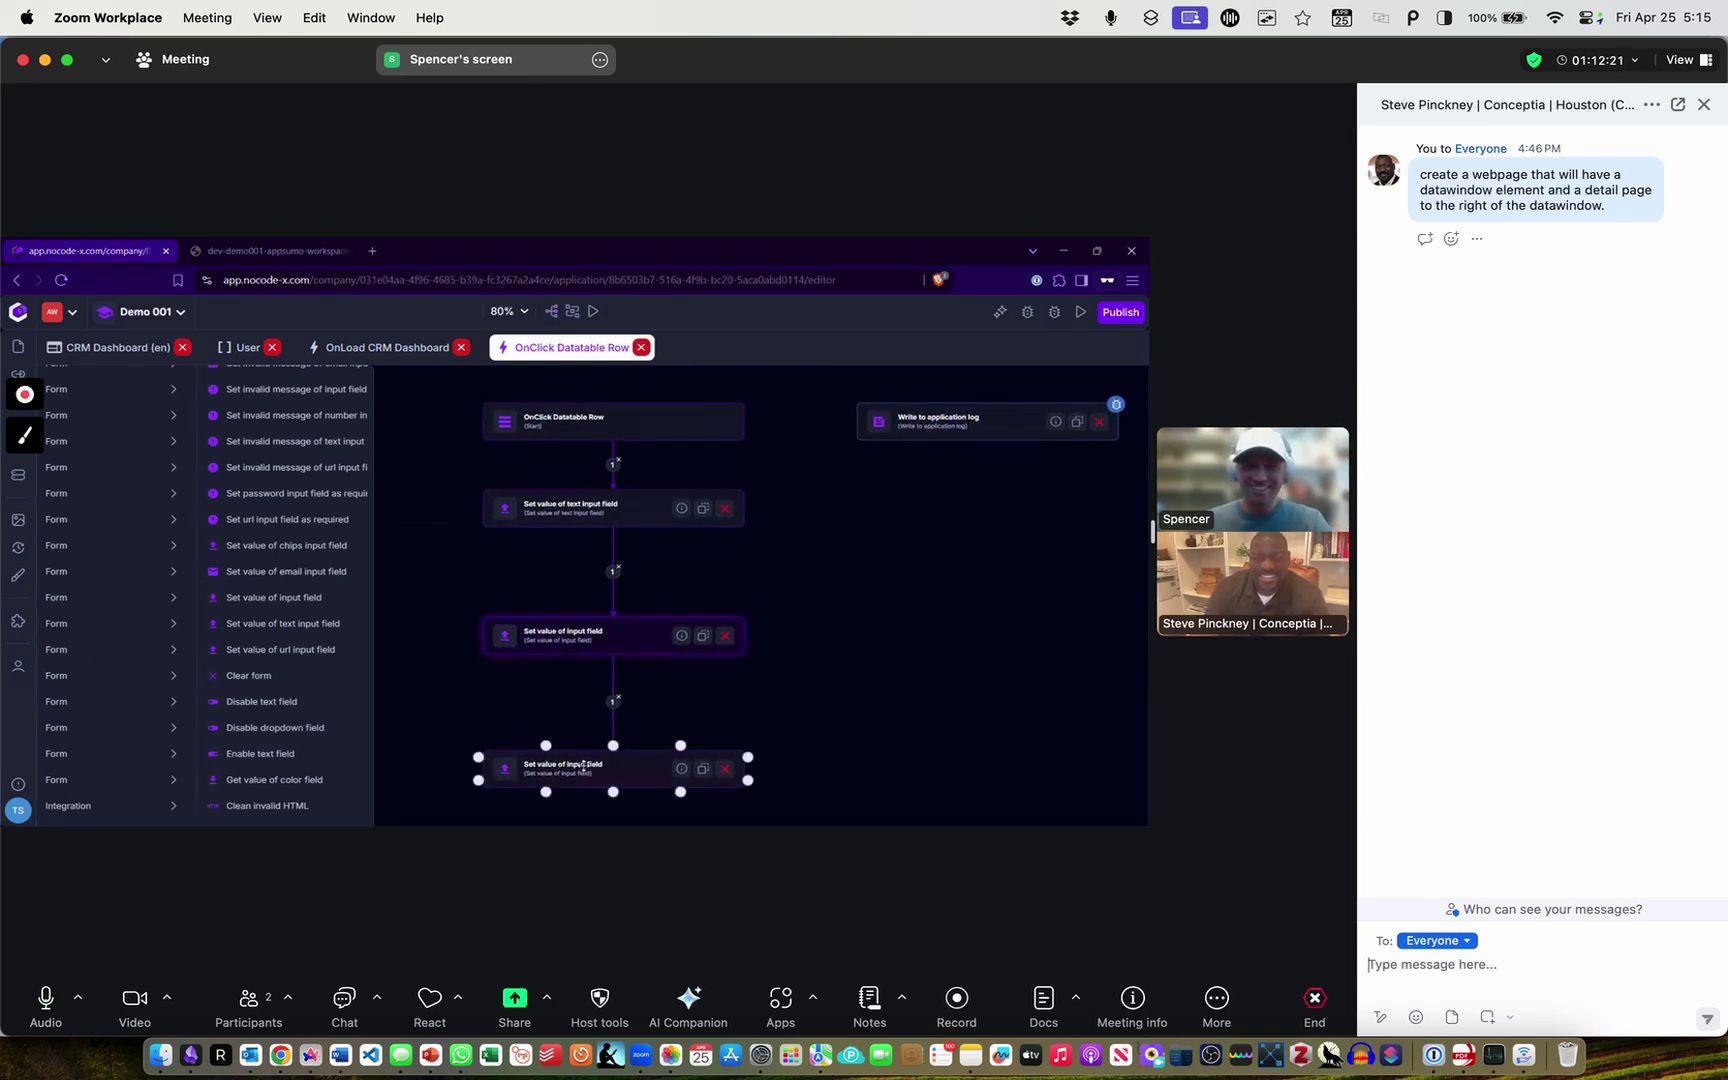
{"action": "scroll", "coordinate": [872, 706], "scroll_direction": "down", "scroll_amount": 2}
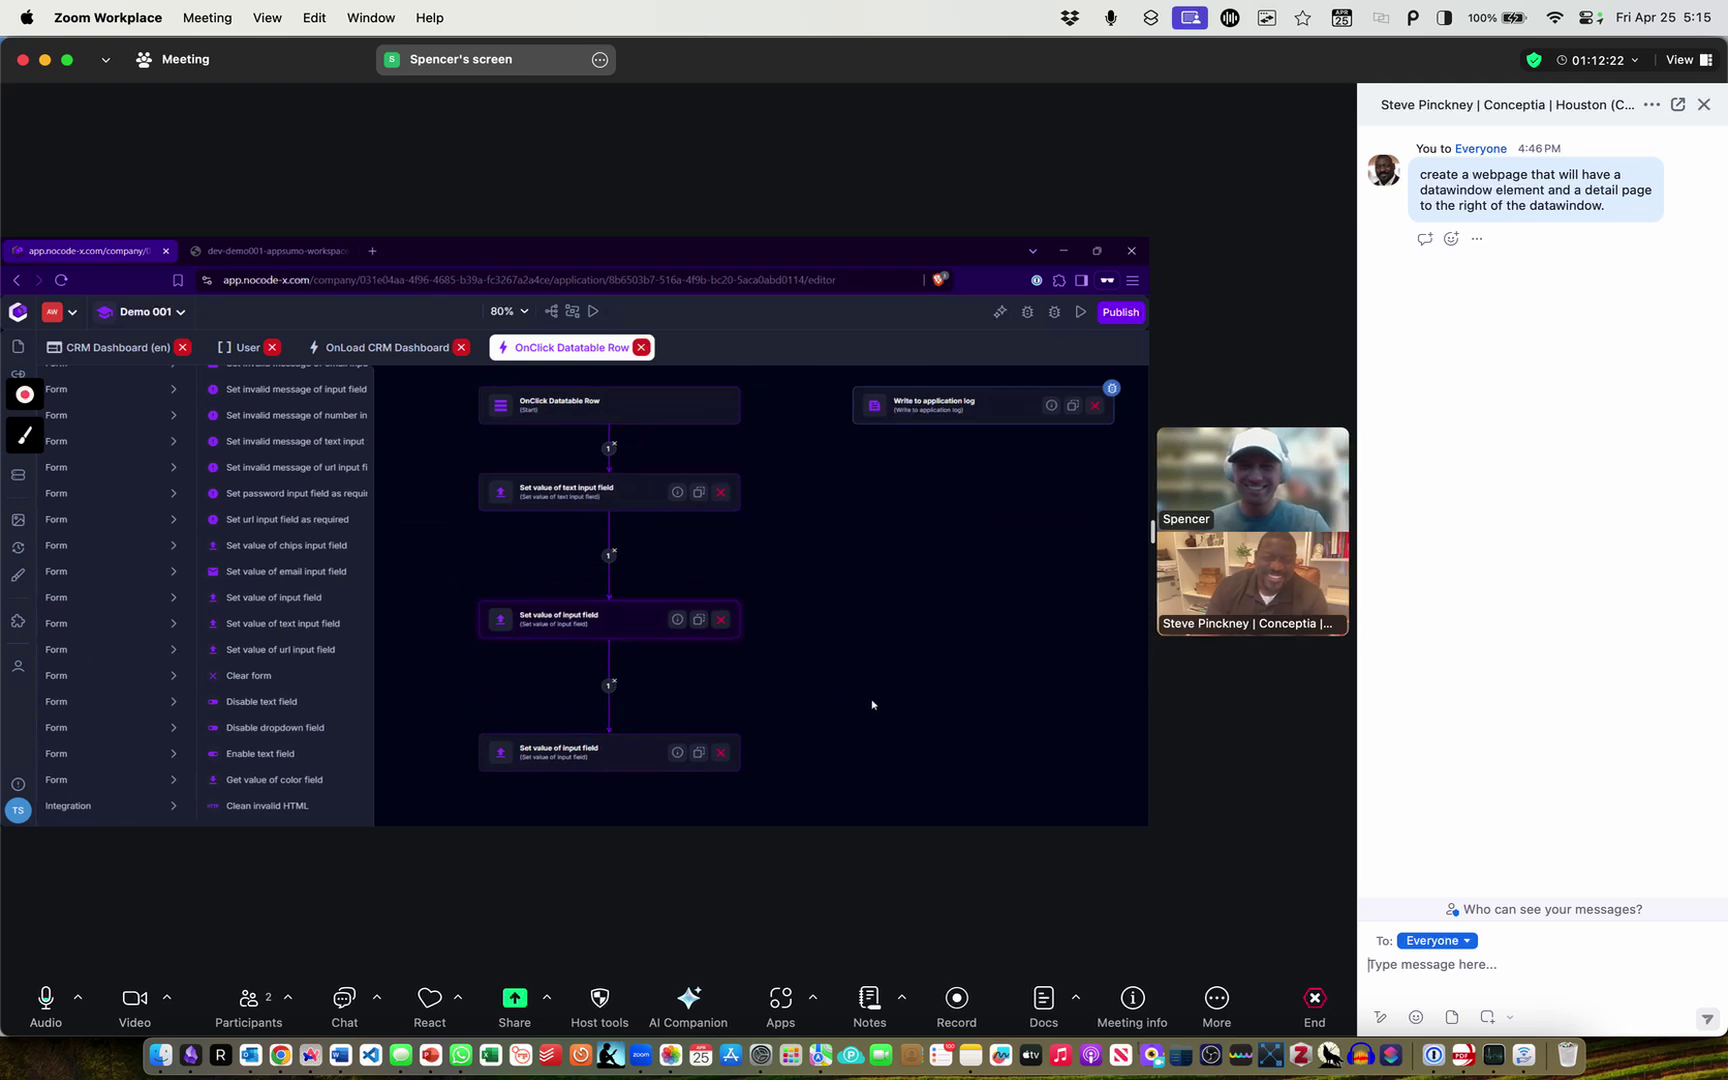
{"action": "double_click", "coordinate": [565, 743]}
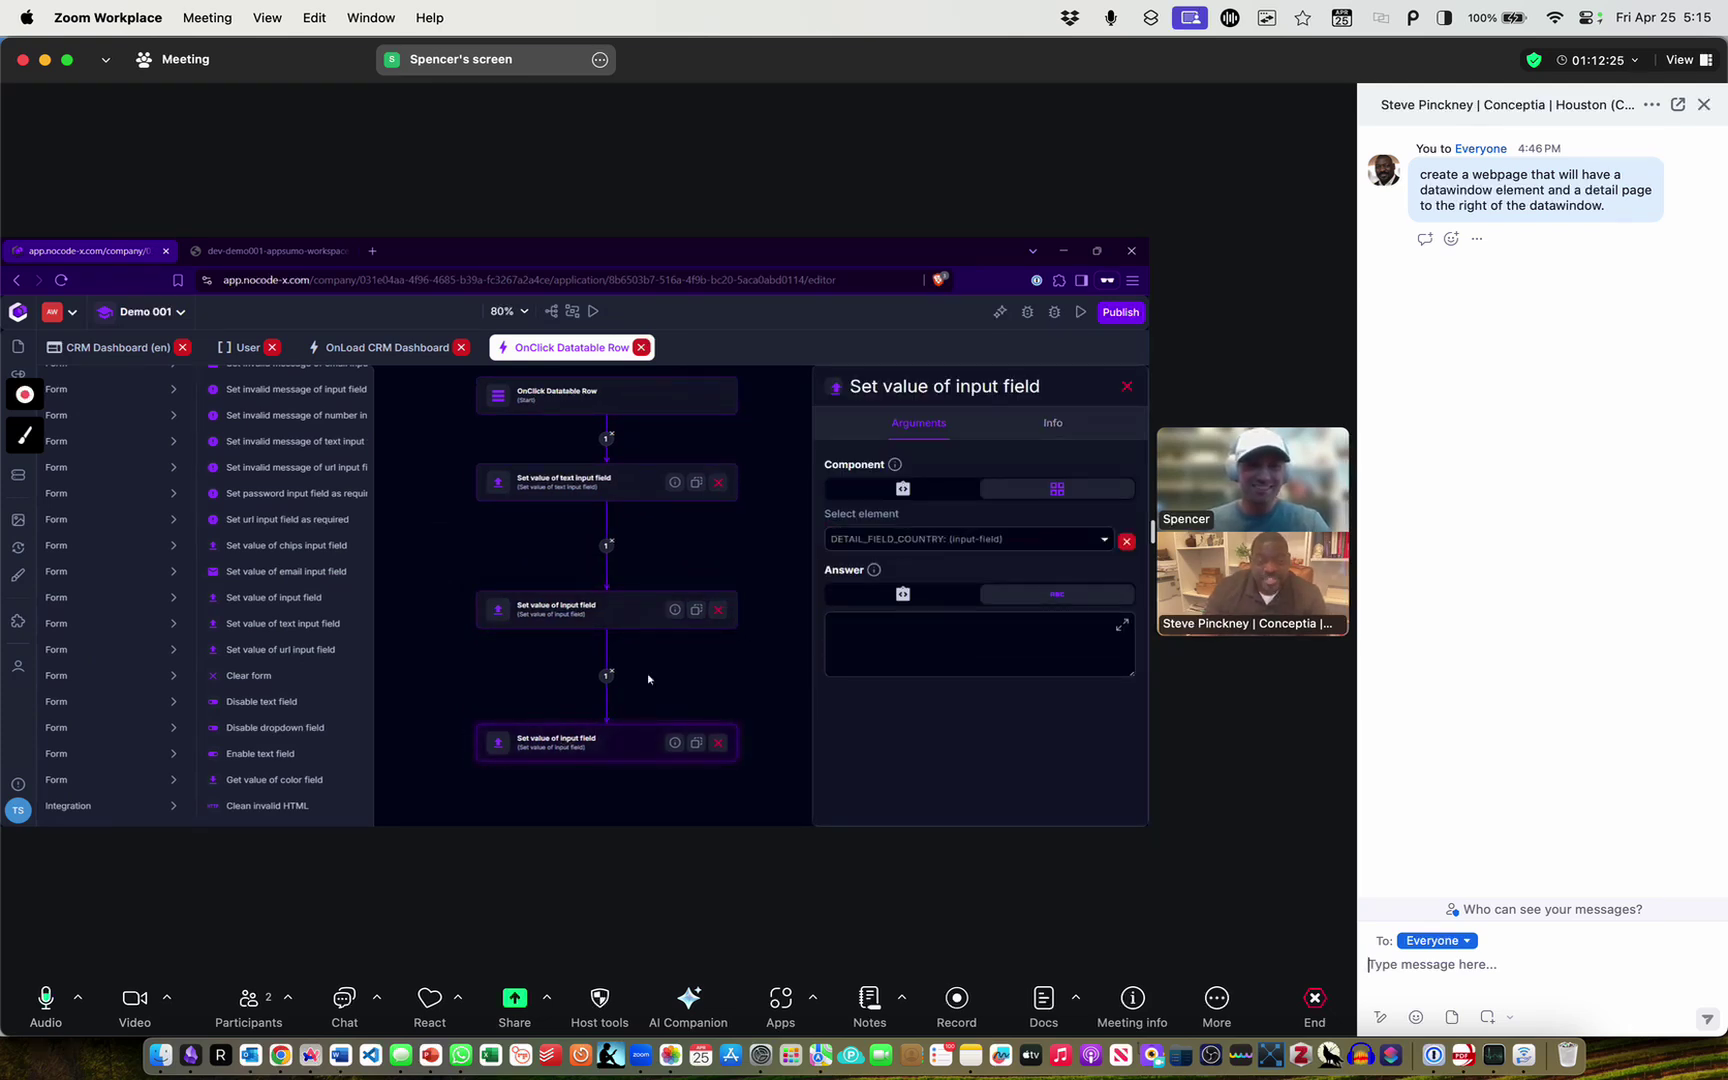
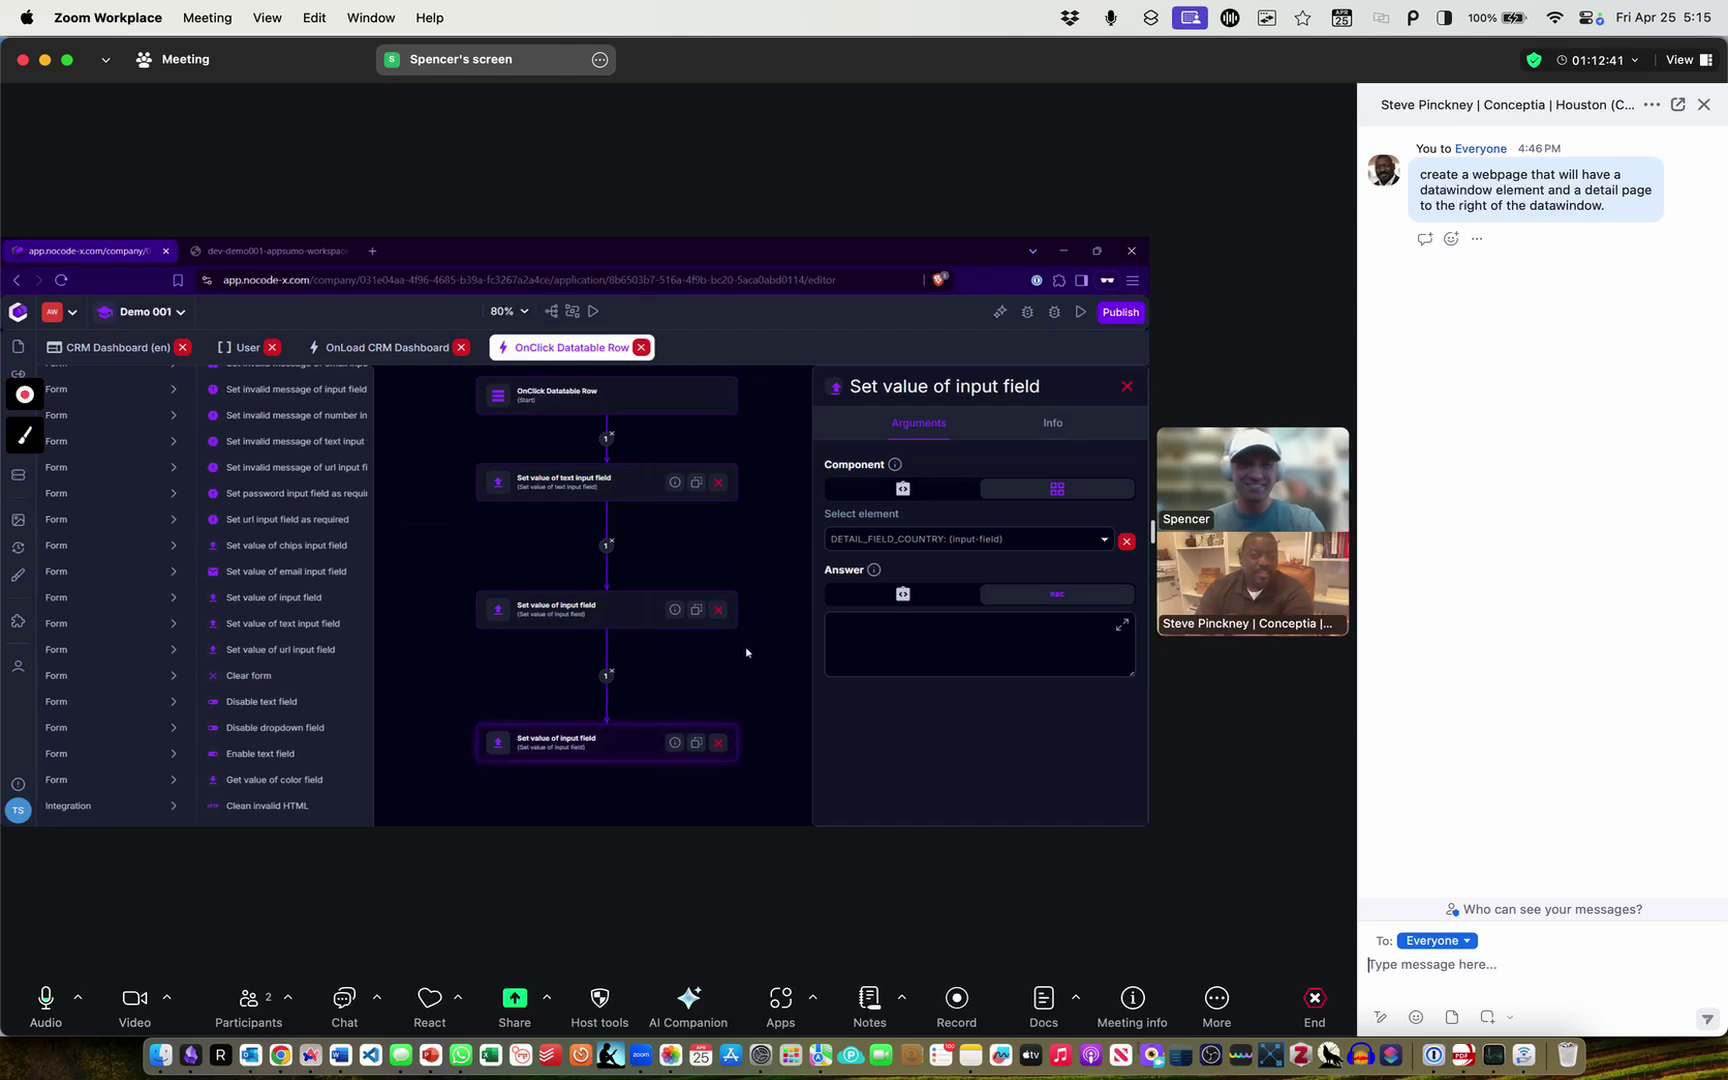
{"action": "left_click", "coordinate": [562, 728]}
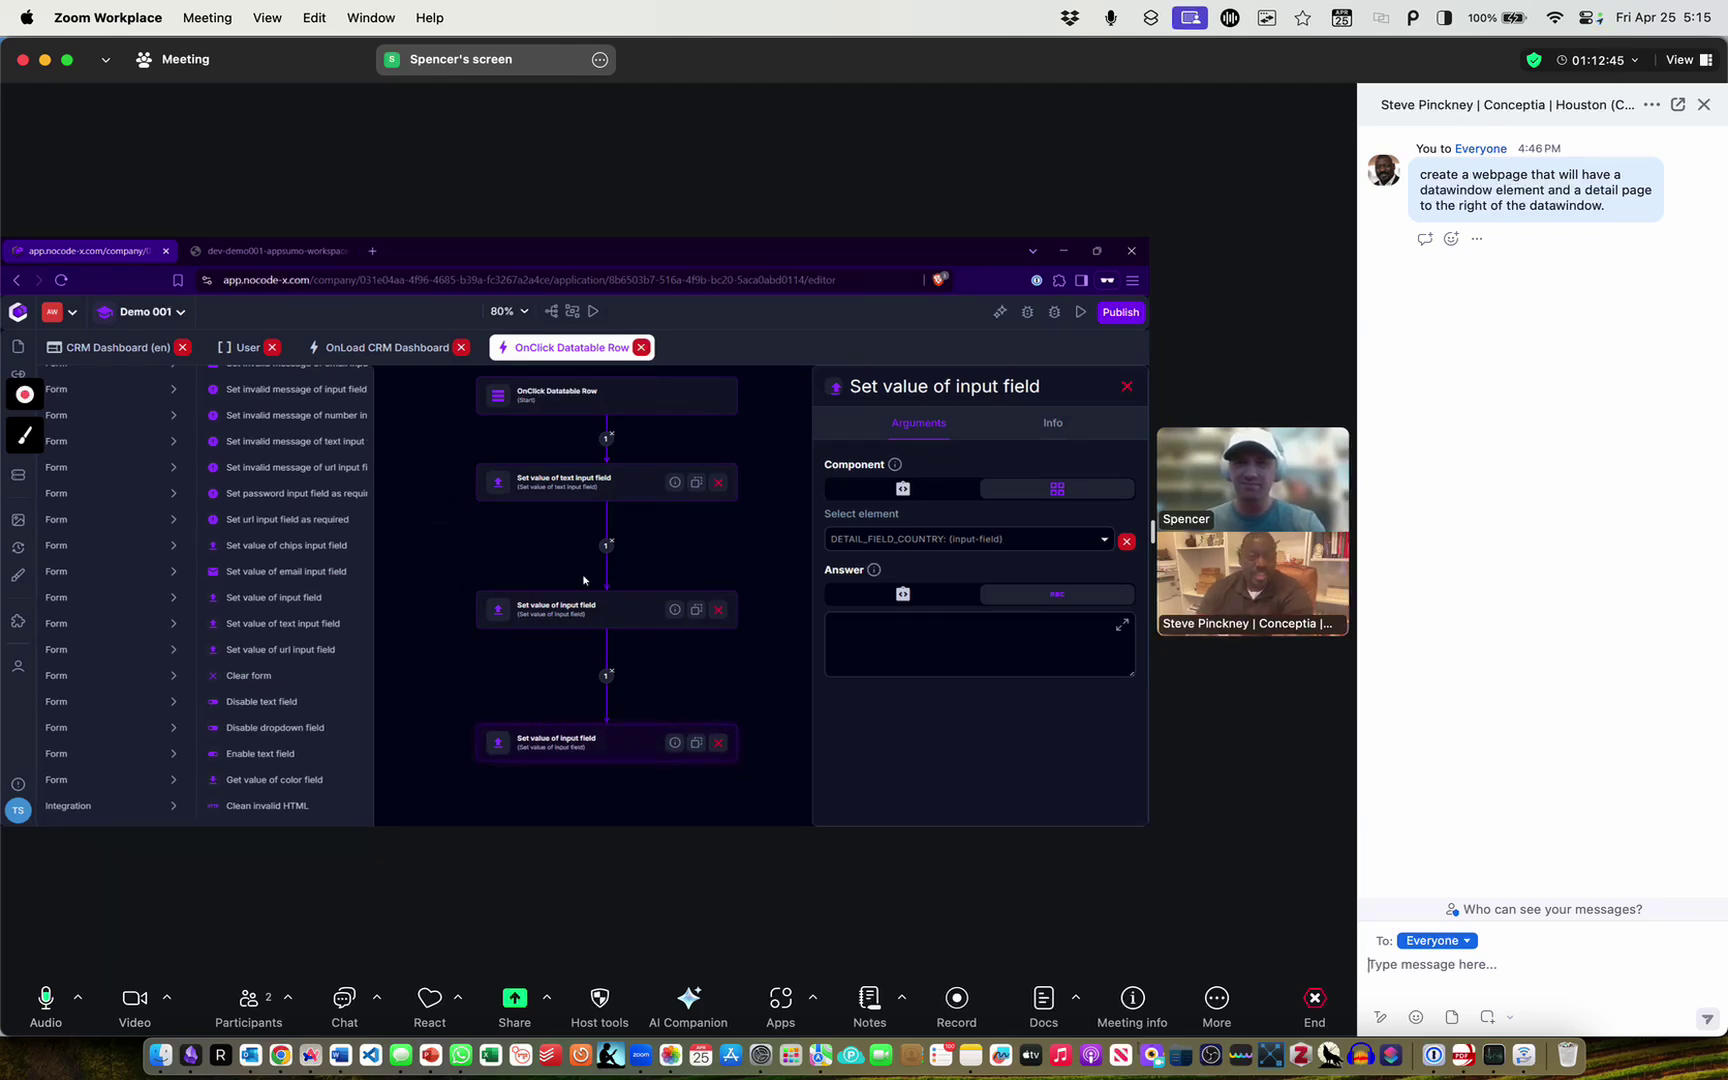
{"action": "left_click", "coordinate": [556, 483]}
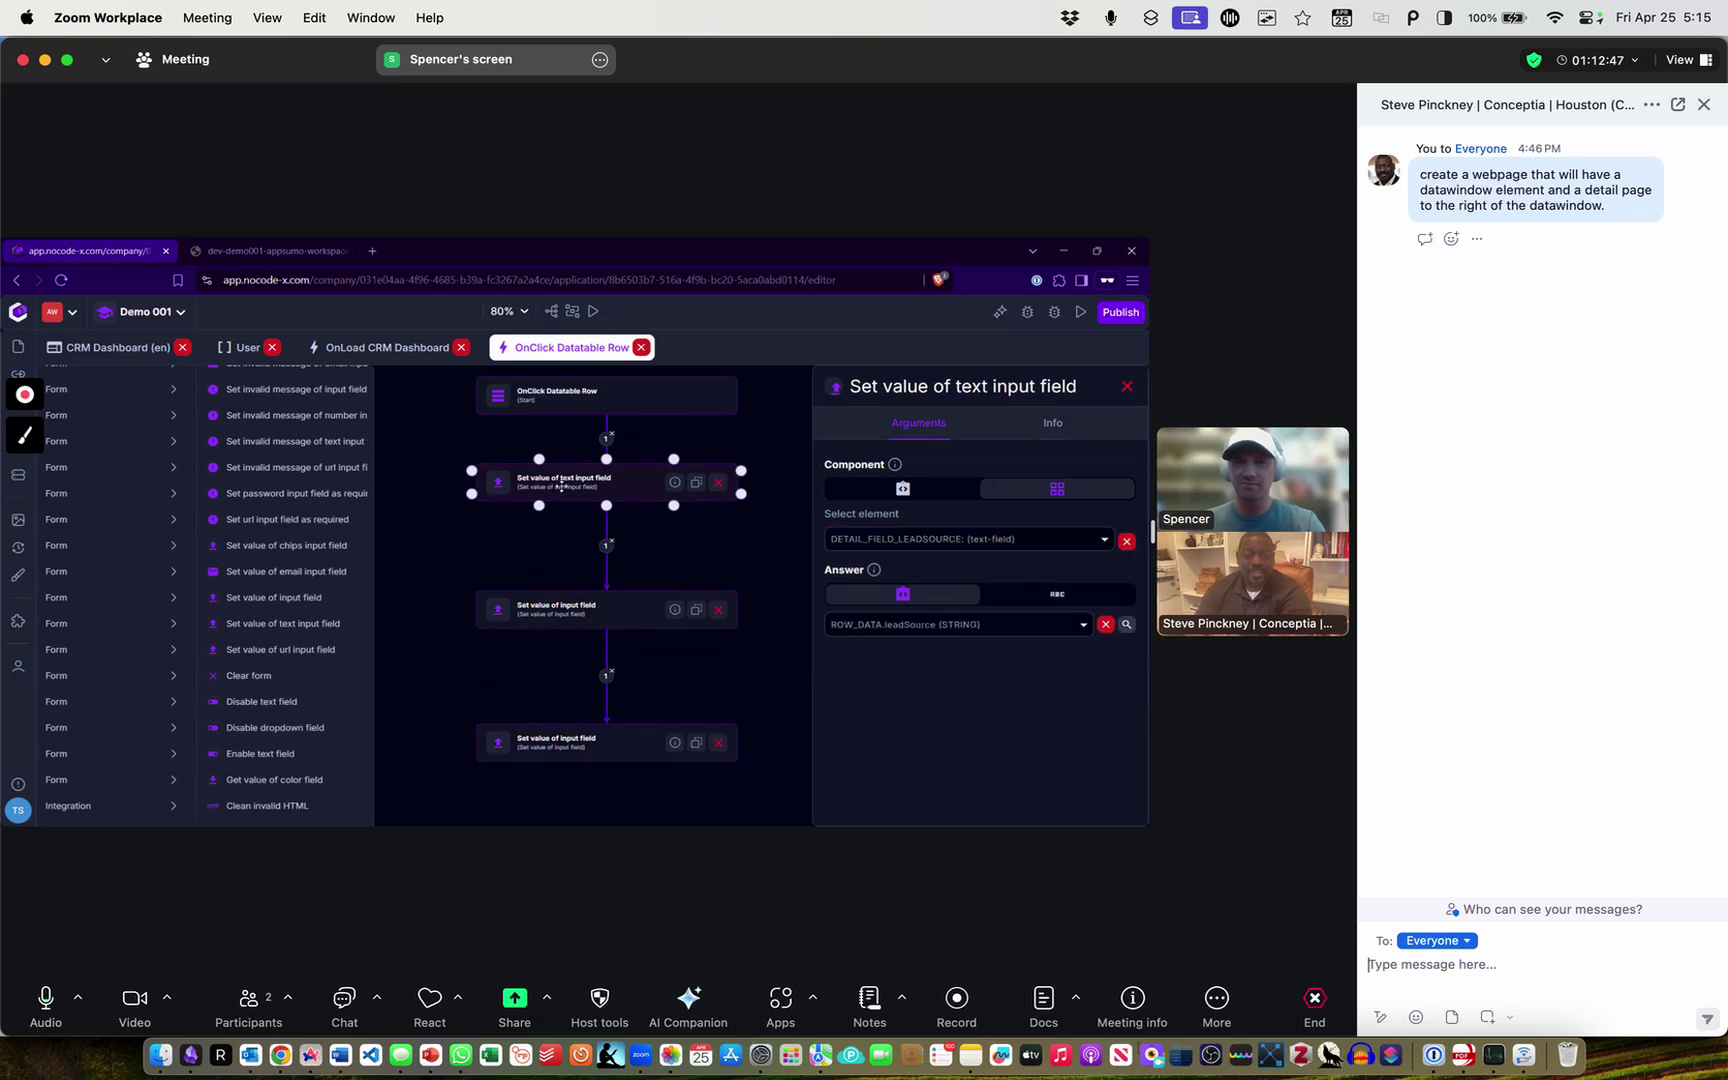
{"action": "left_click", "coordinate": [605, 613]}
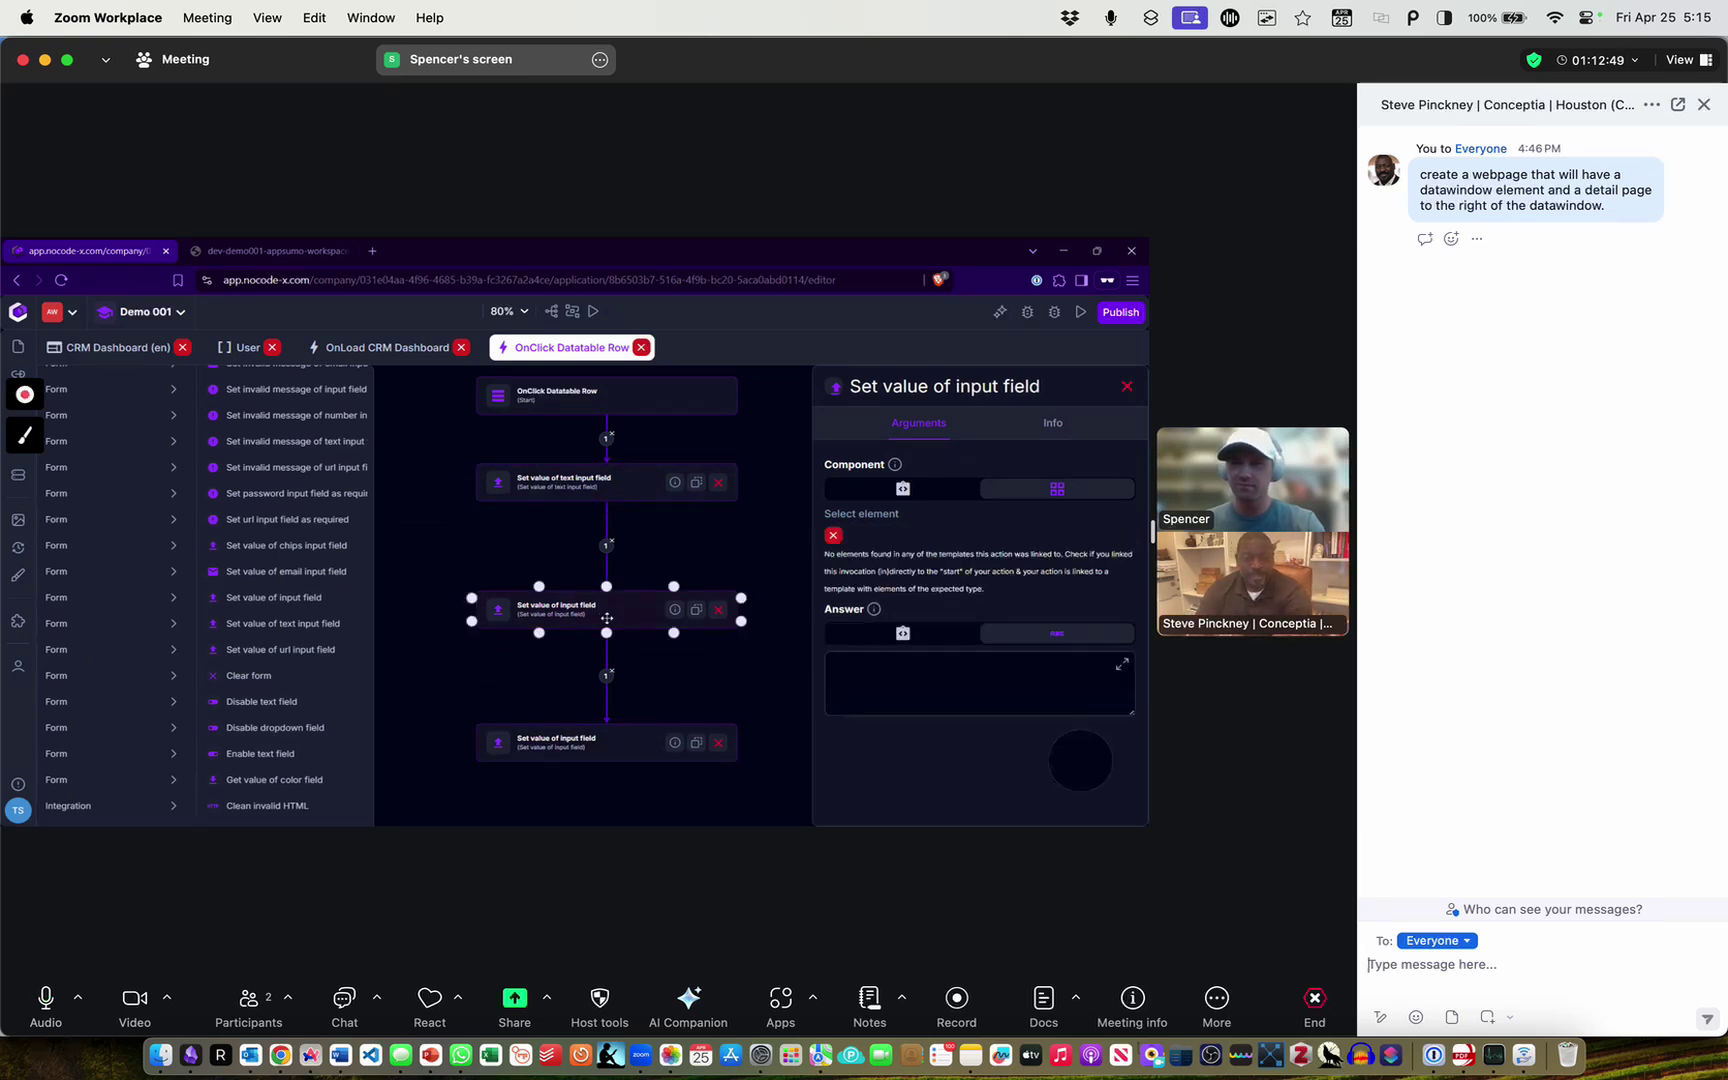
{"action": "left_click", "coordinate": [697, 723]}
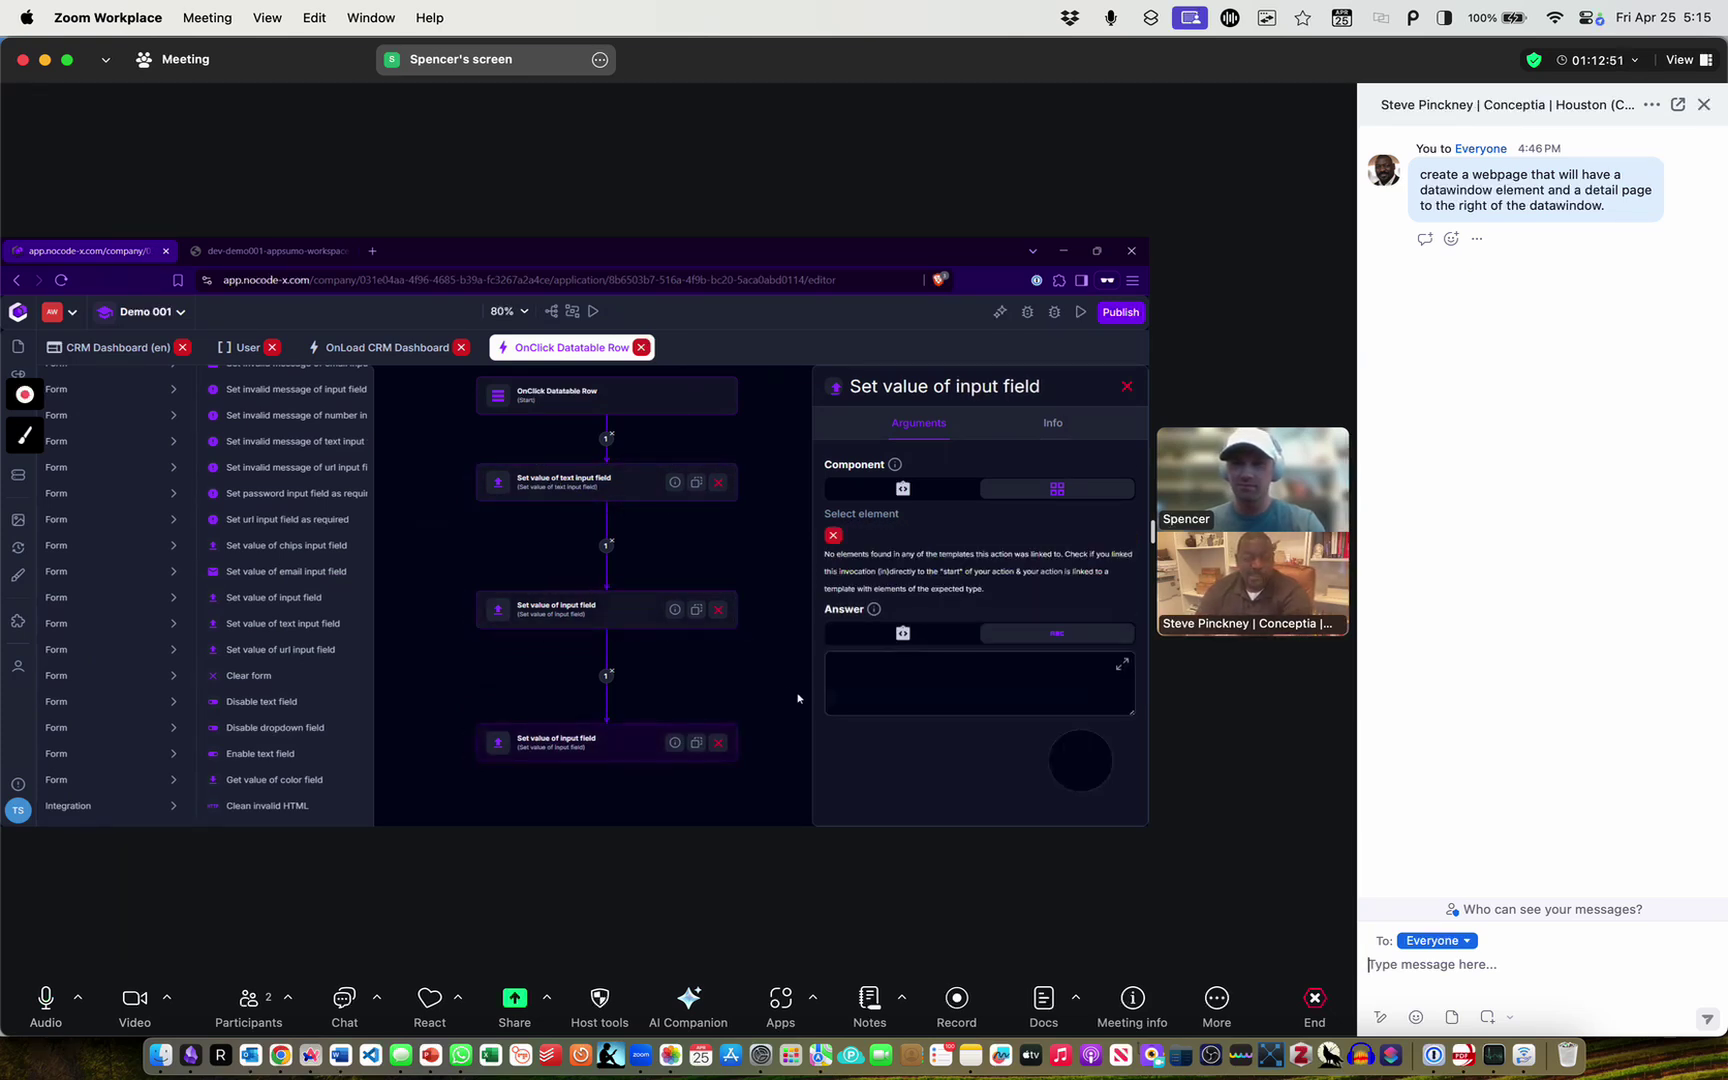
{"action": "left_click", "coordinate": [799, 708]}
{"action": "left_click_drag", "start_coordinate": [836, 634], "coordinate": [861, 494]}
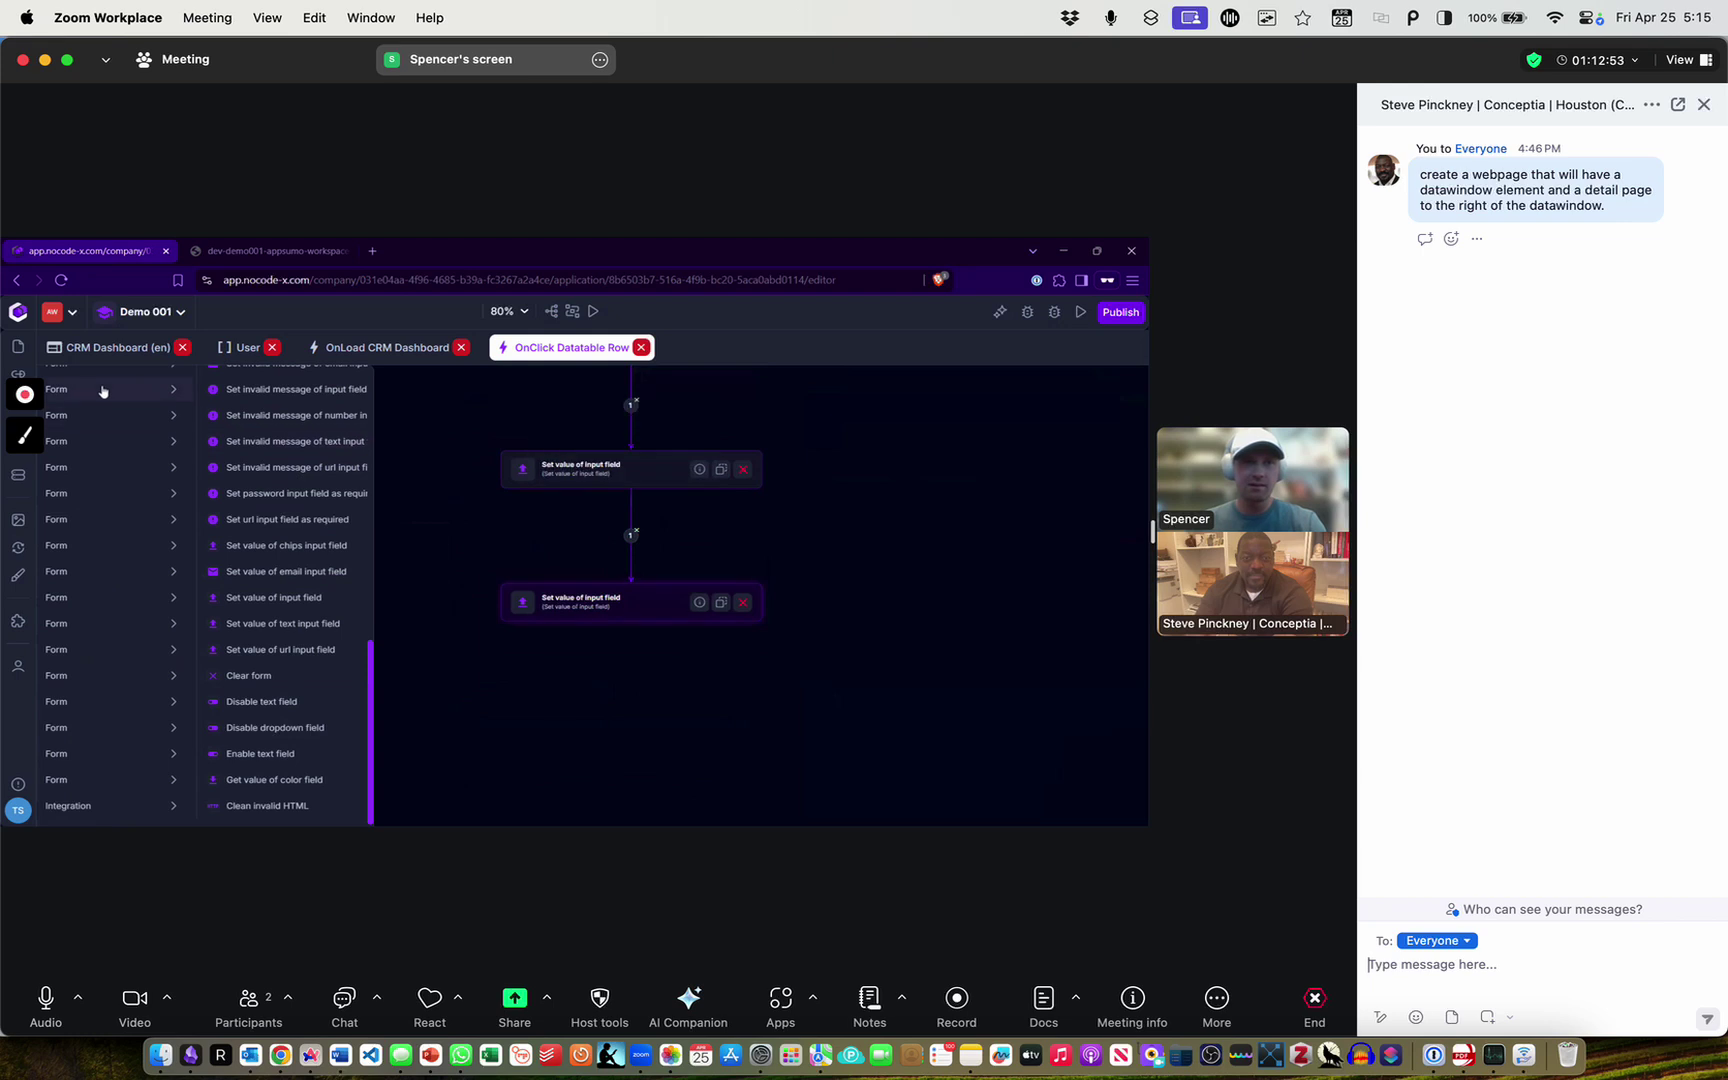
Search the functions for image and try to add a Set the image url of an image component block below the last block
{"action": "scroll", "coordinate": [183, 433], "scroll_direction": "up", "scroll_amount": 10}
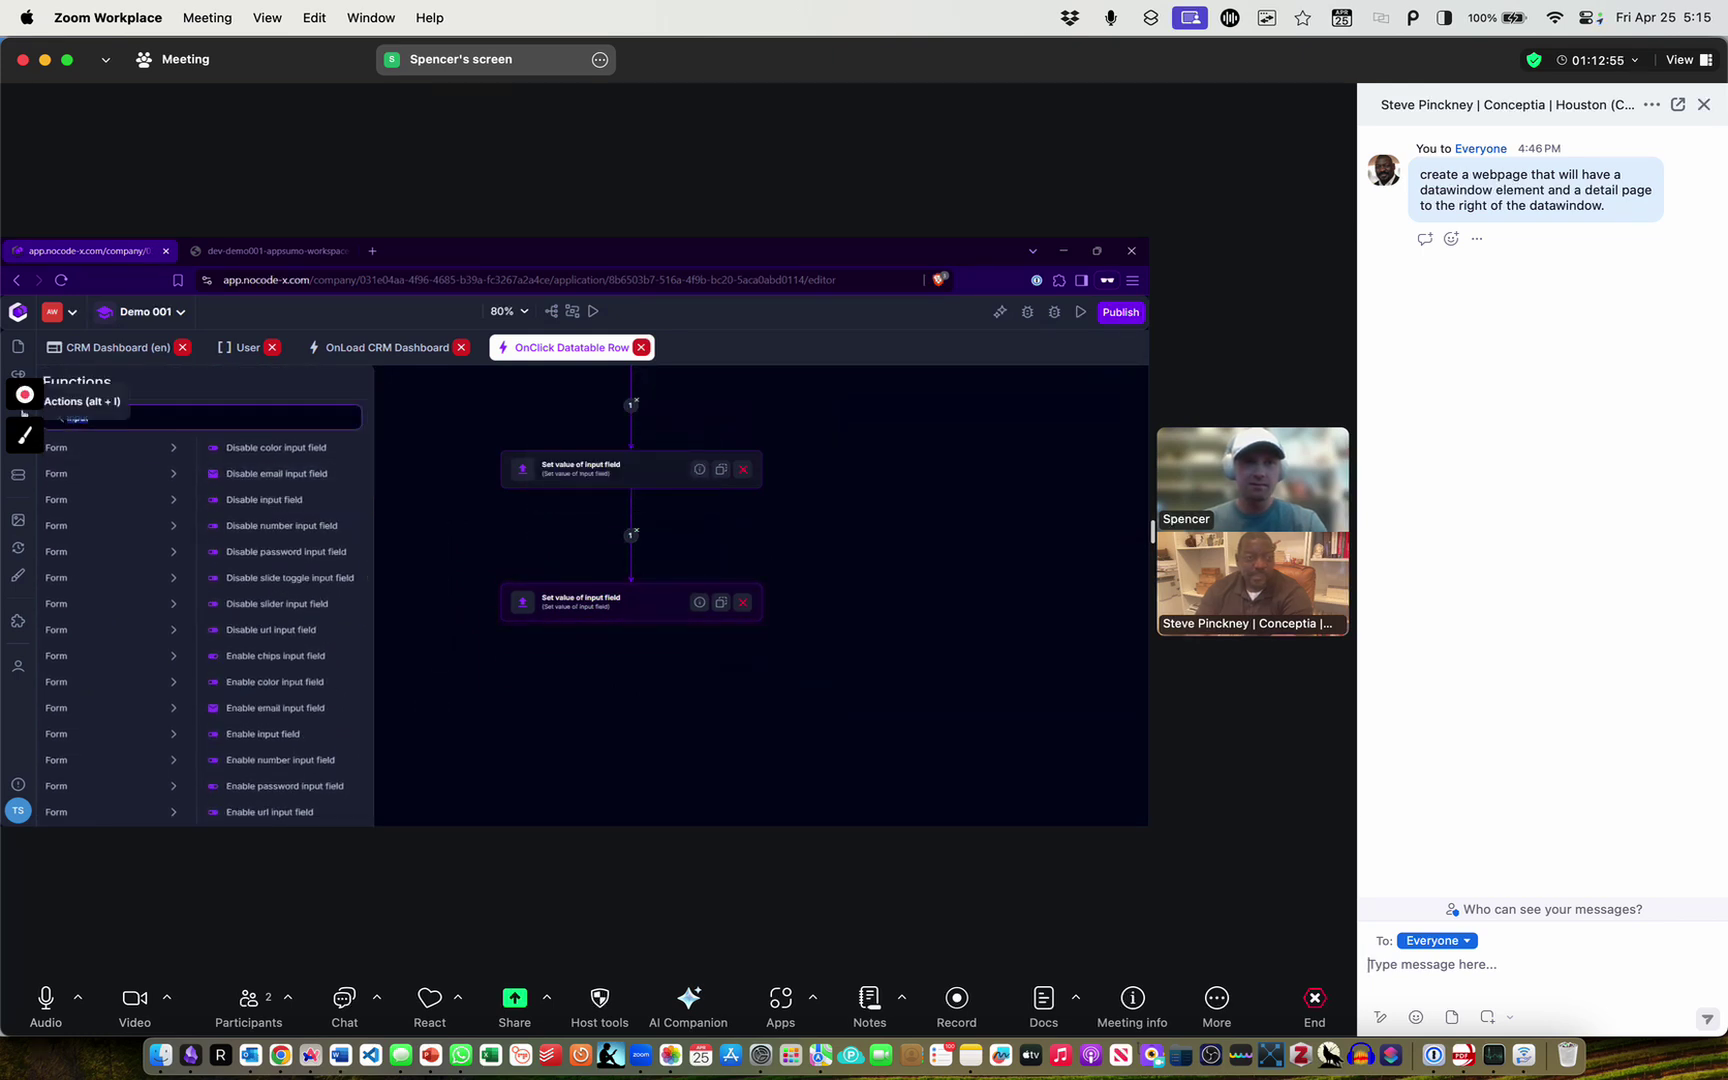
{"action": "left_click", "coordinate": [18, 414]}
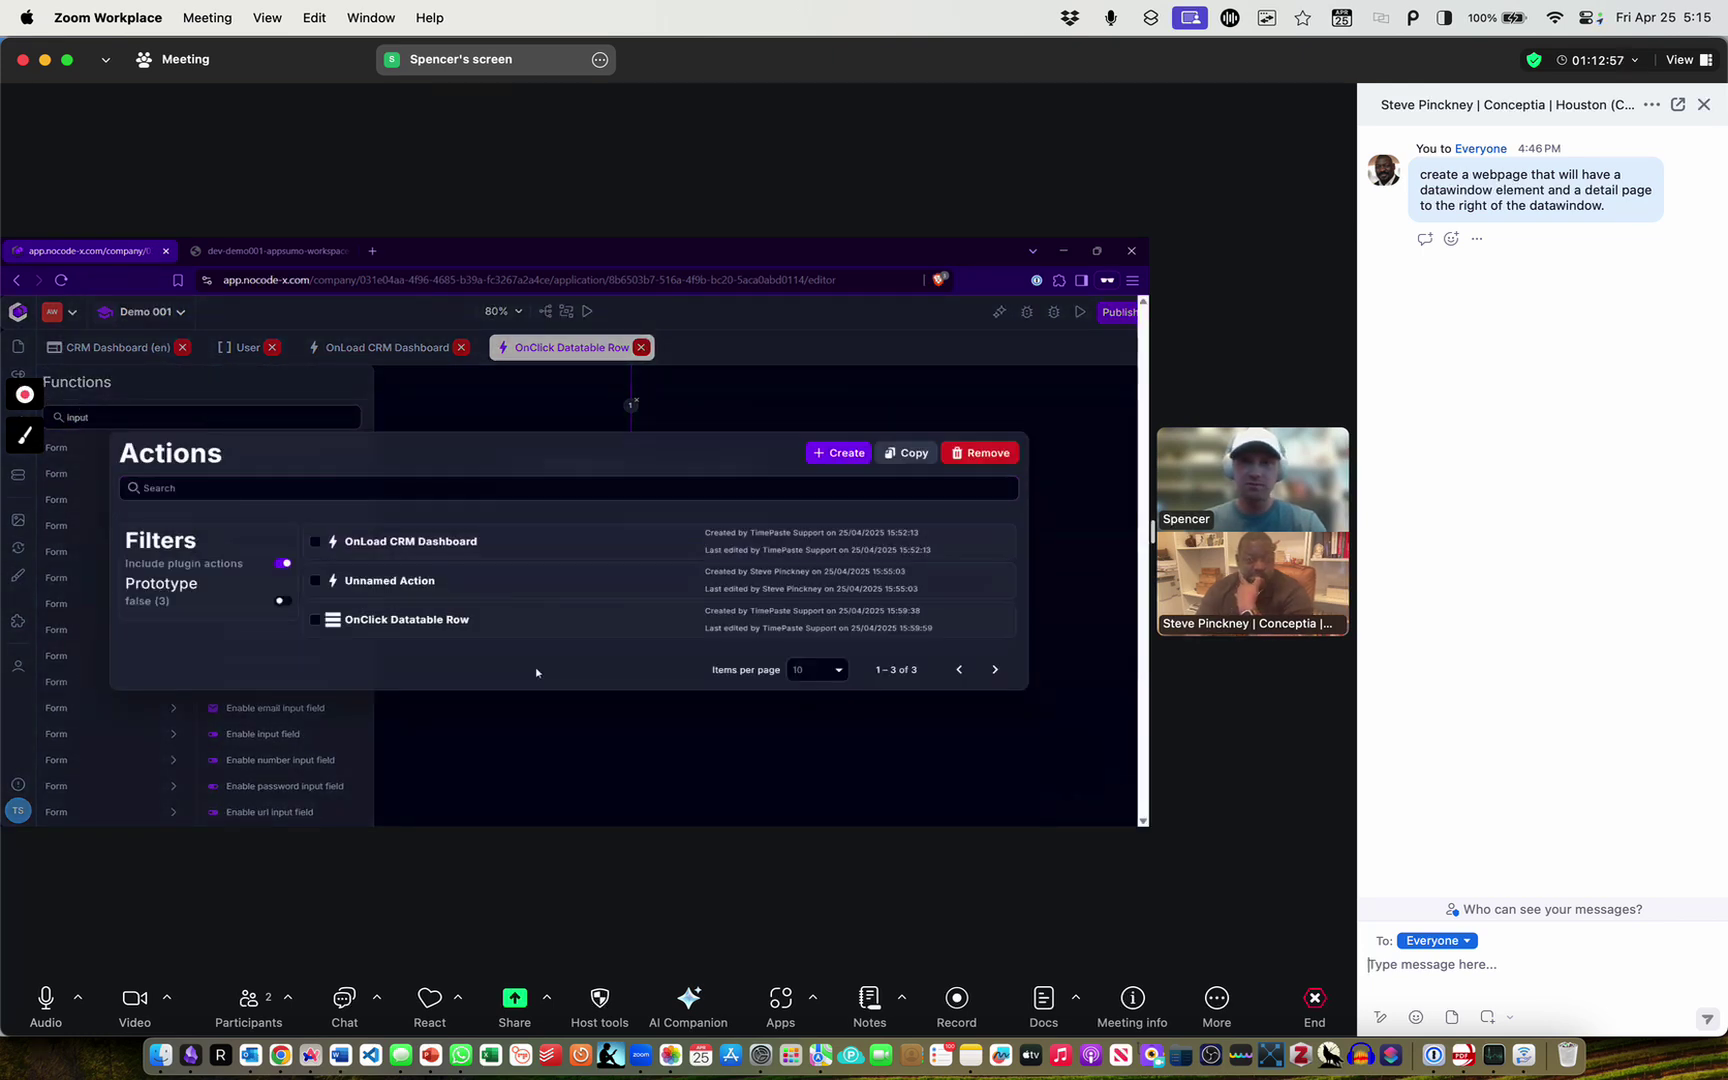
{"action": "left_click", "coordinate": [540, 718]}
{"action": "double_click", "coordinate": [228, 424]}
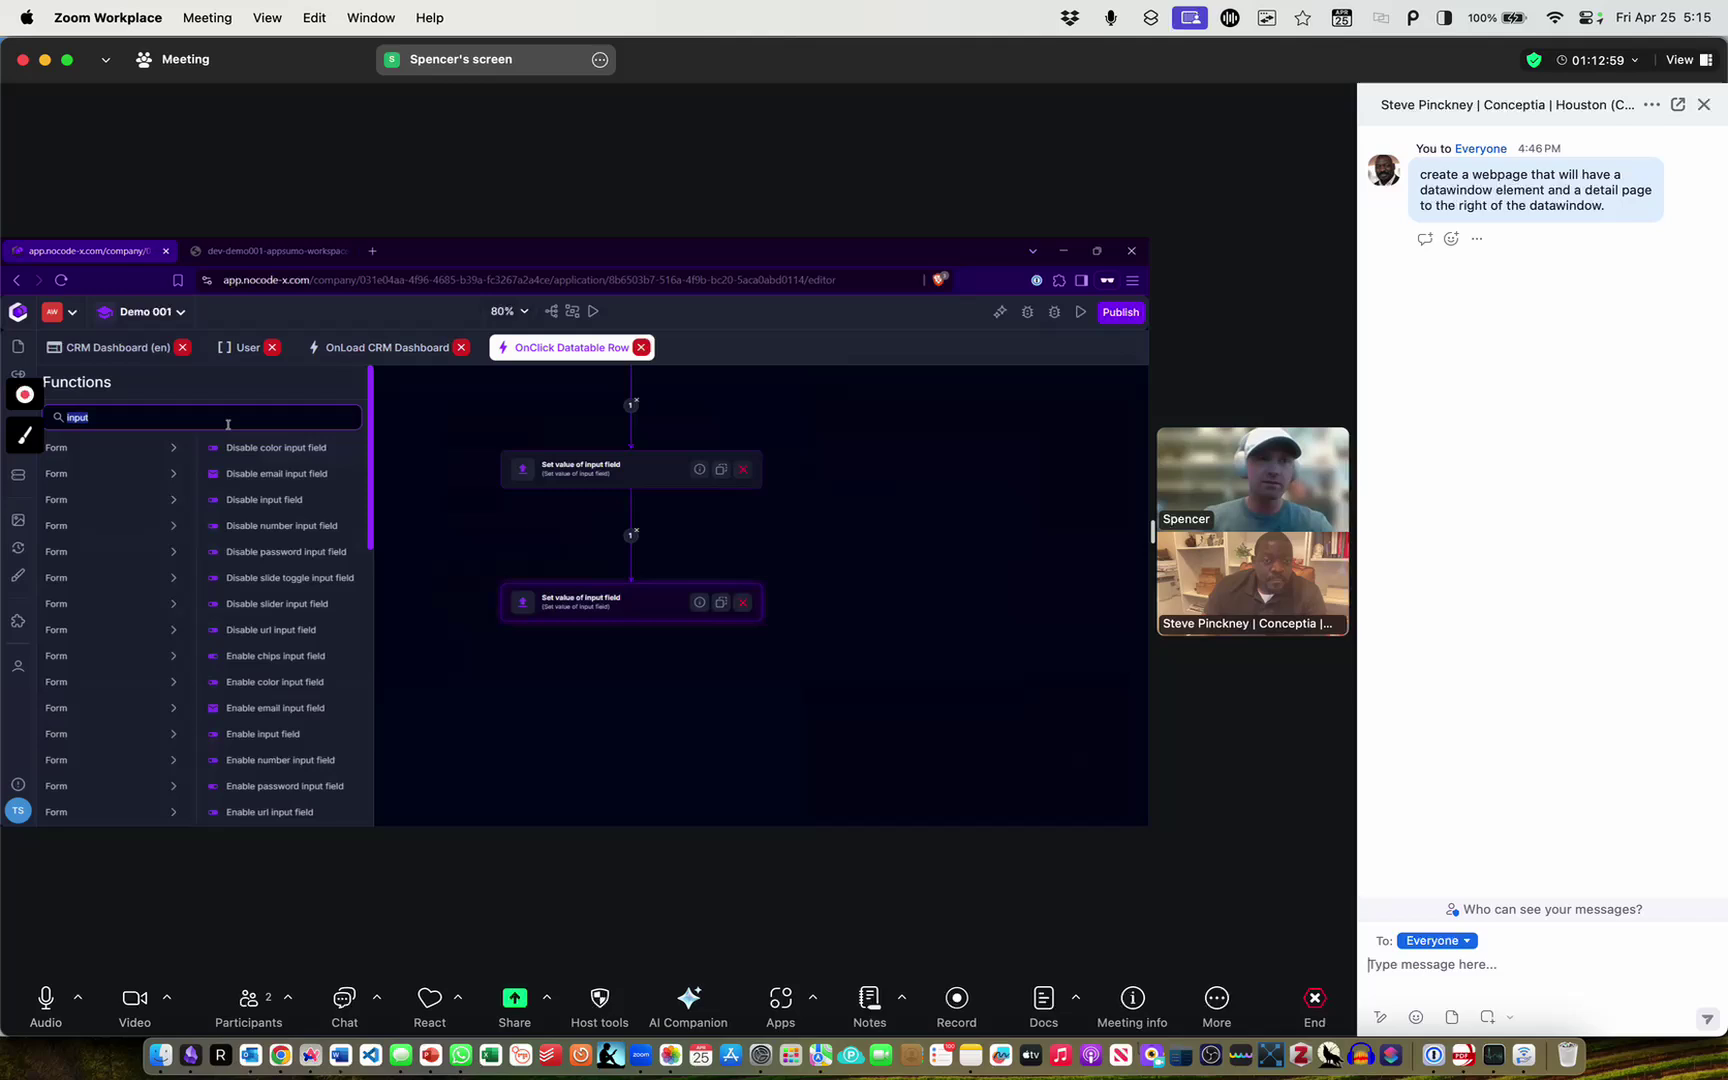
{"action": "type", "text": "image"}
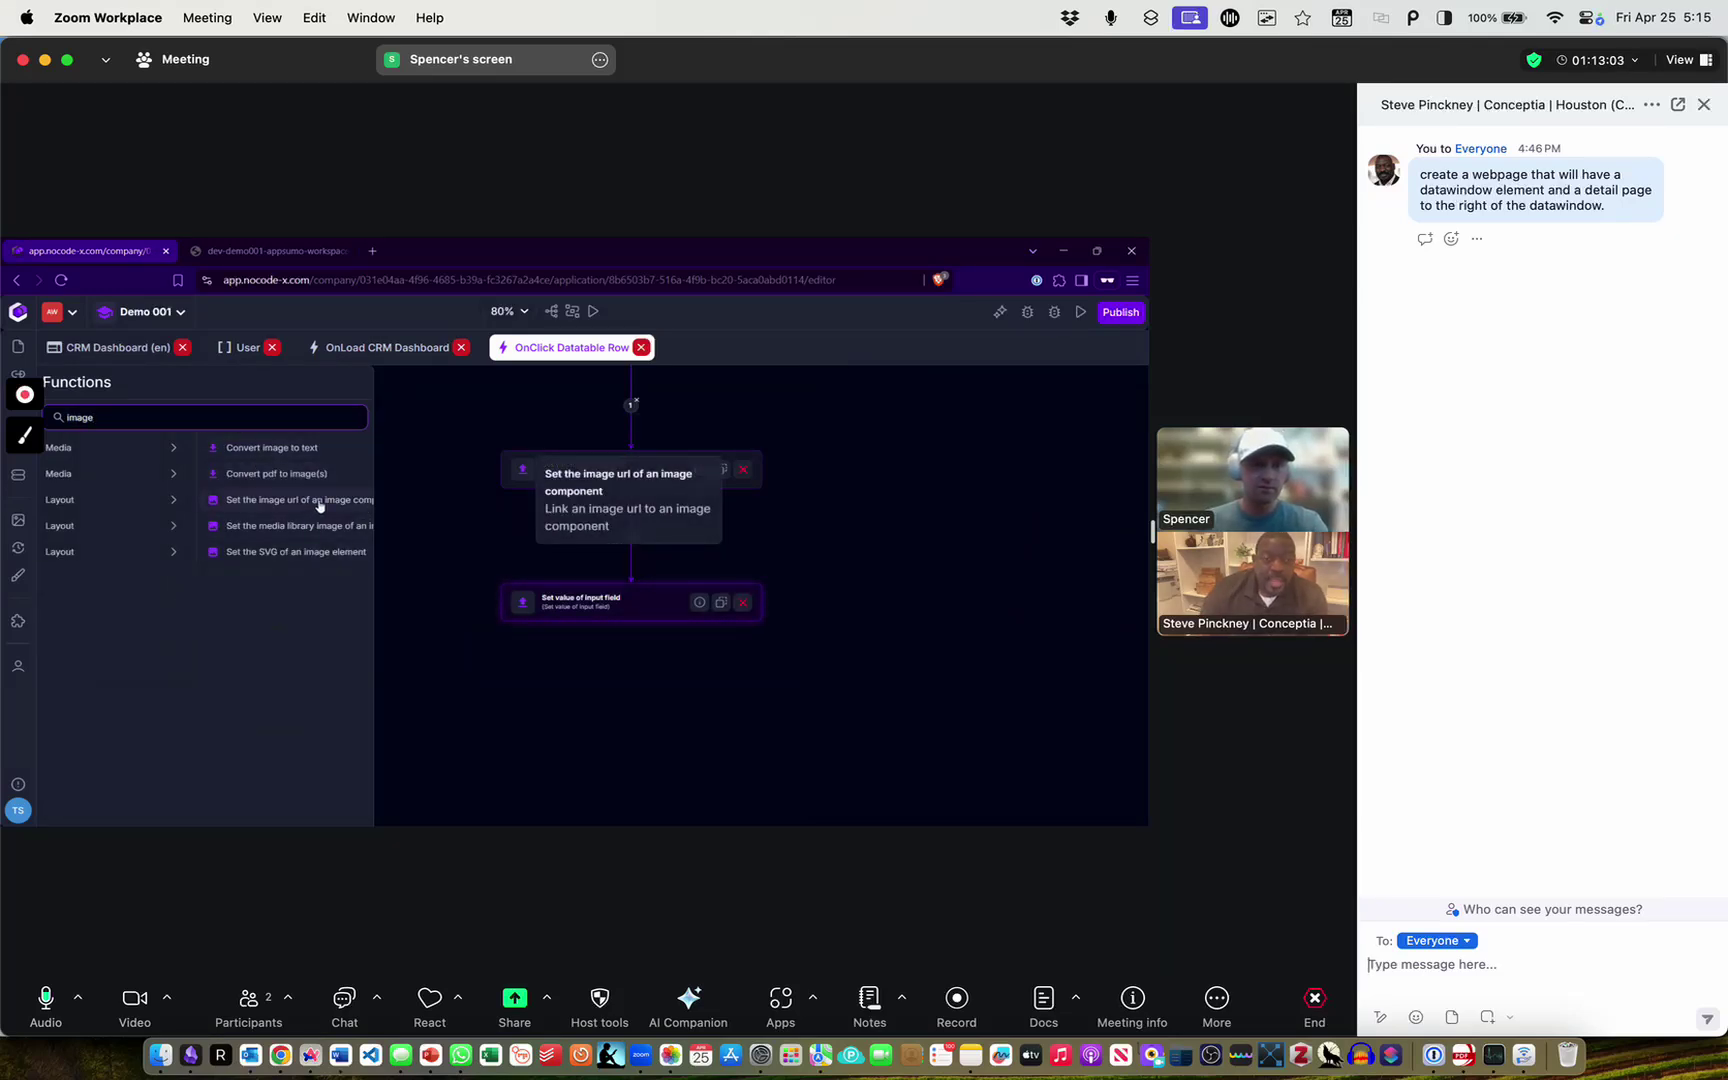
{"action": "left_click_drag", "start_coordinate": [319, 505], "coordinate": [616, 692]}
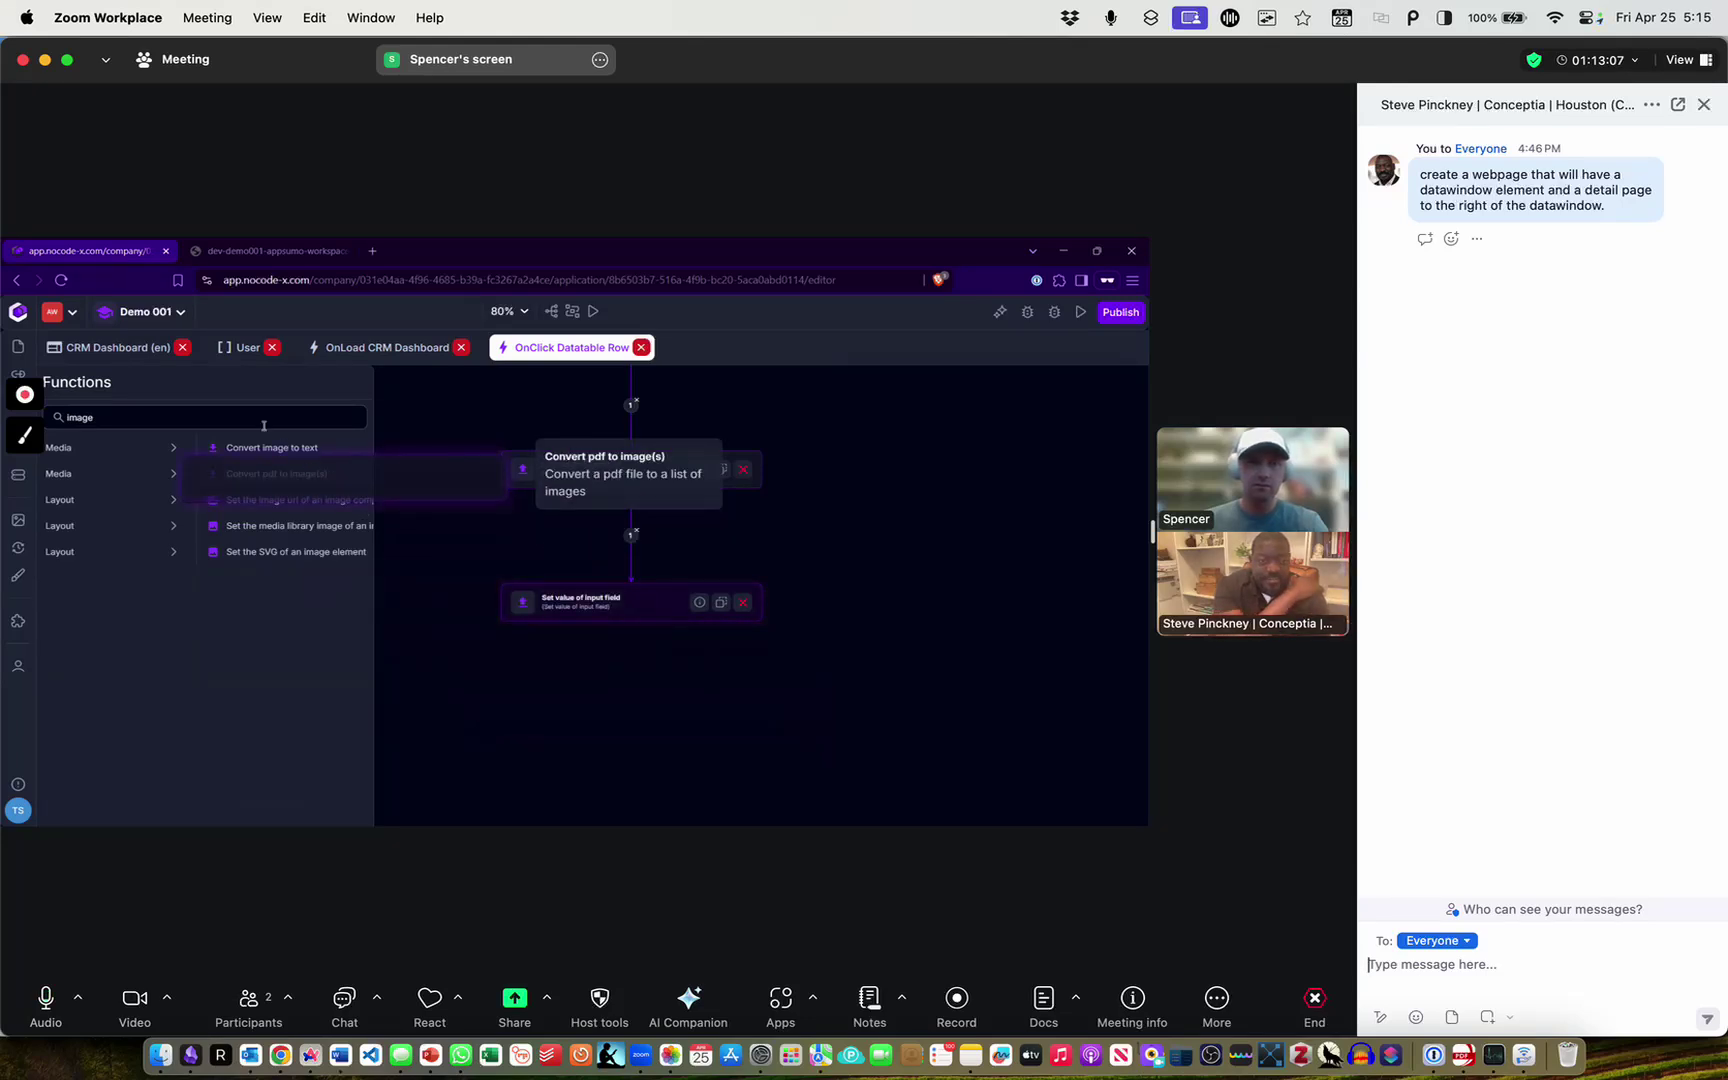
{"action": "left_click_drag", "start_coordinate": [264, 425], "coordinate": [690, 762]}
{"action": "left_click", "coordinate": [713, 762]}
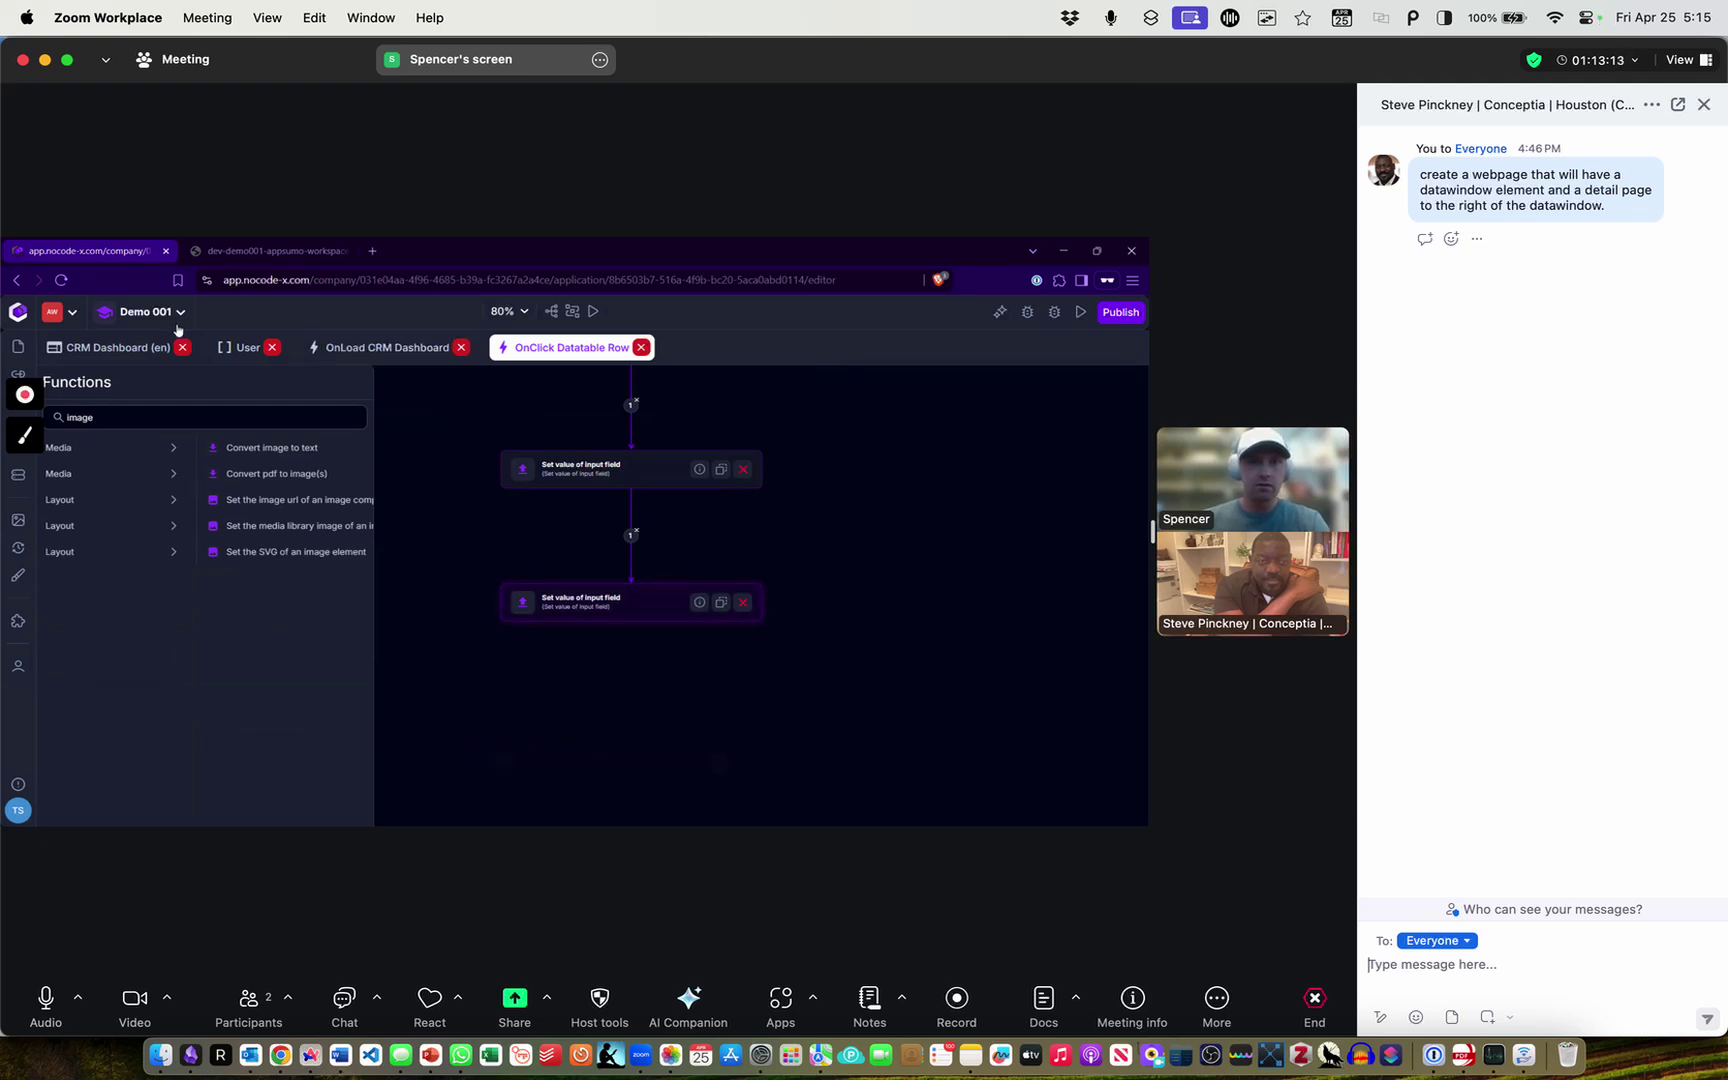
Switch to the running CRM page and select several Items Overview rows to check which Item Details fields update
{"action": "left_click", "coordinate": [229, 253]}
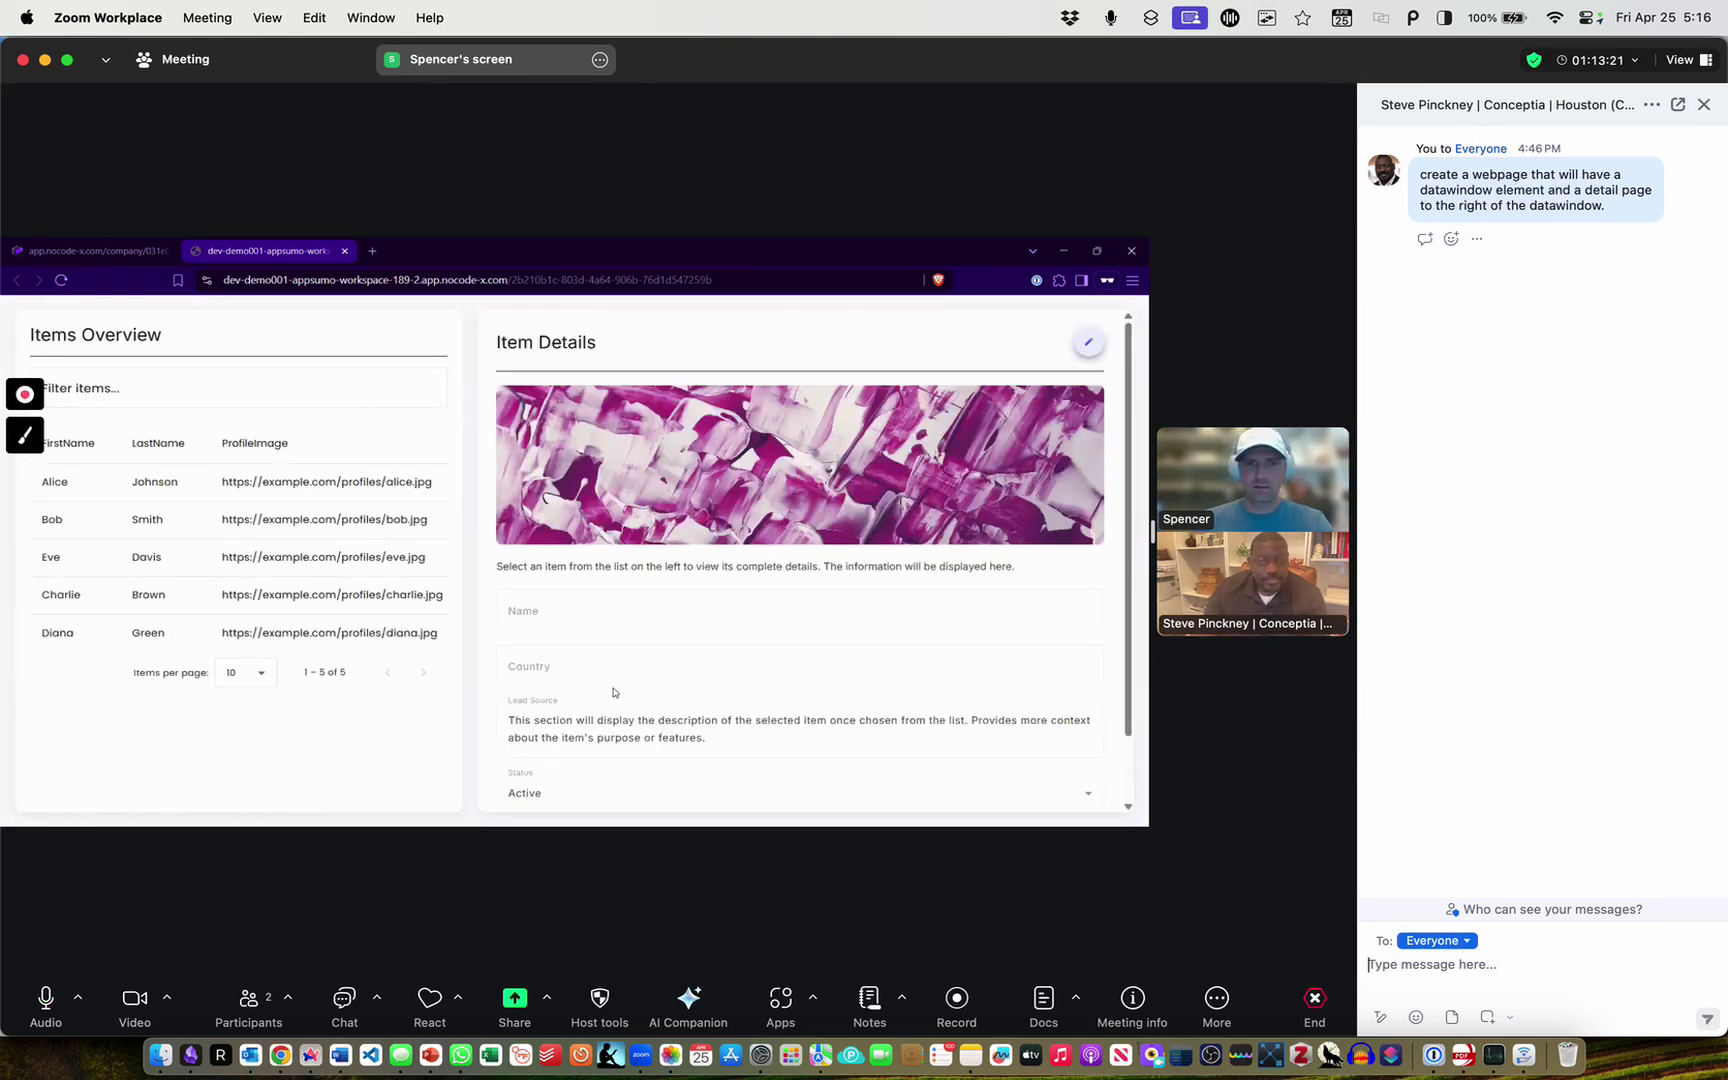
{"action": "left_click", "coordinate": [236, 495]}
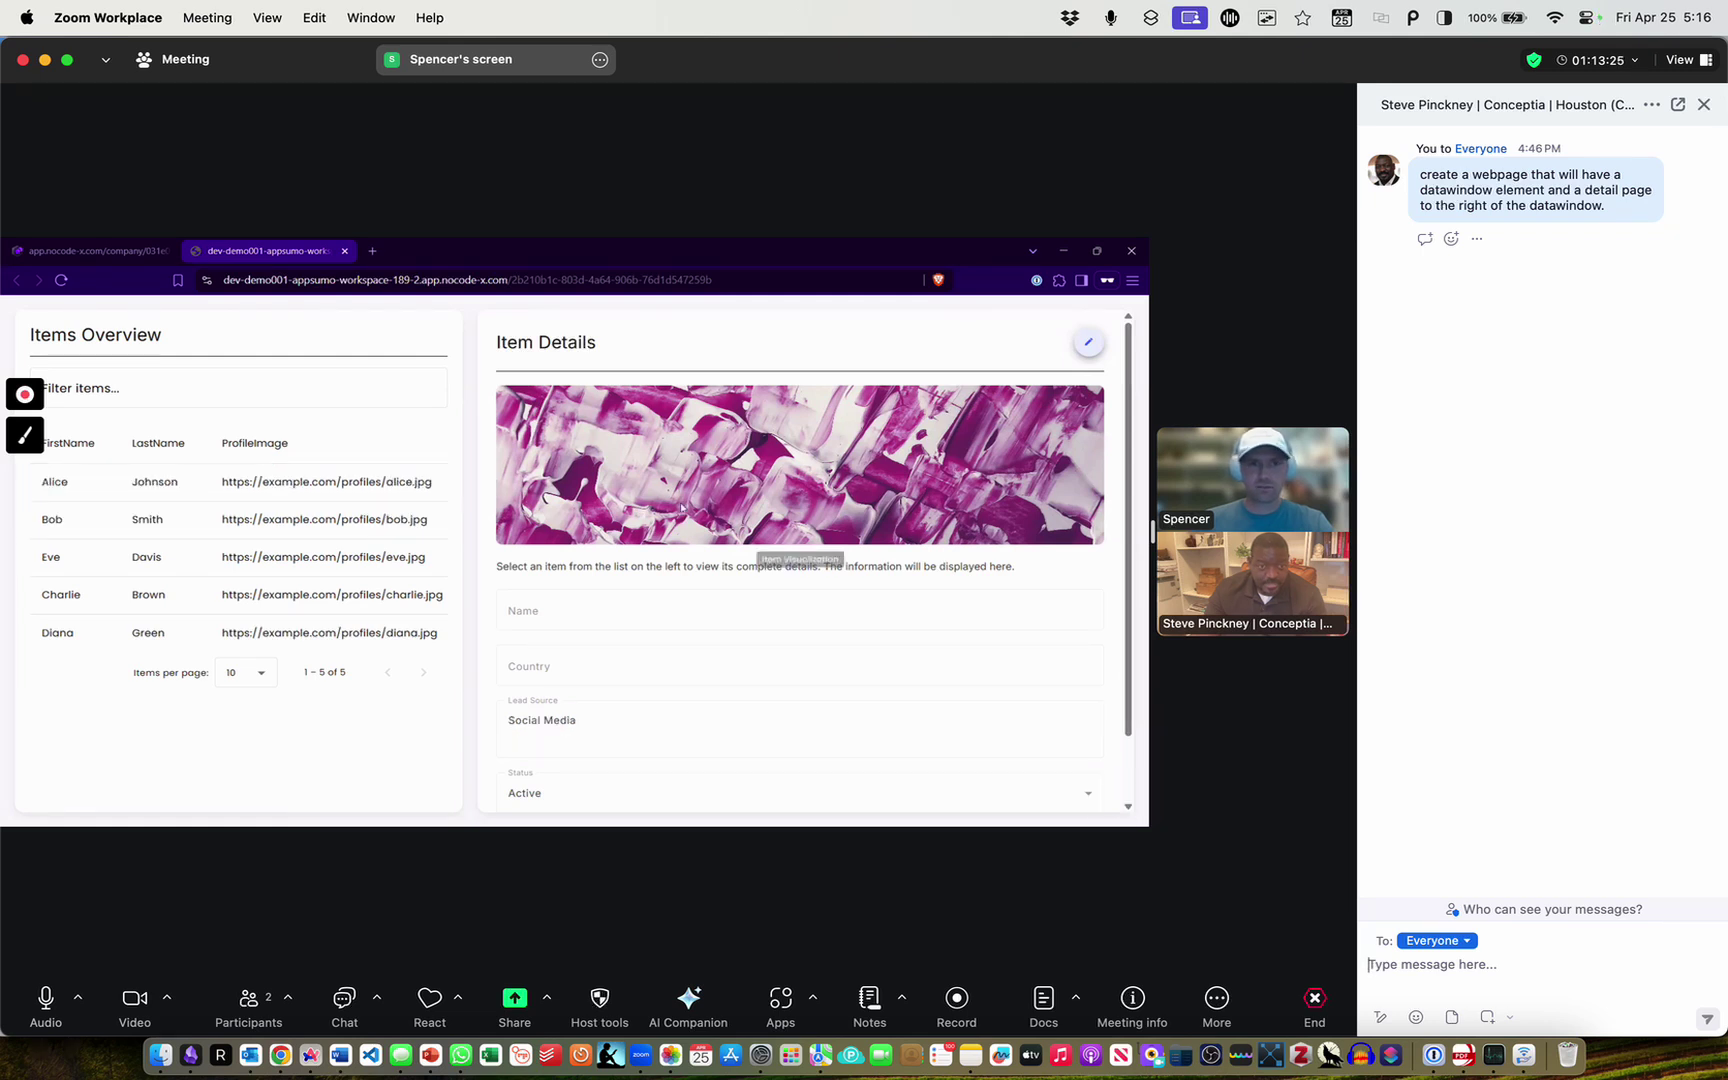
{"action": "scroll", "coordinate": [600, 550], "scroll_direction": "down", "scroll_amount": 2}
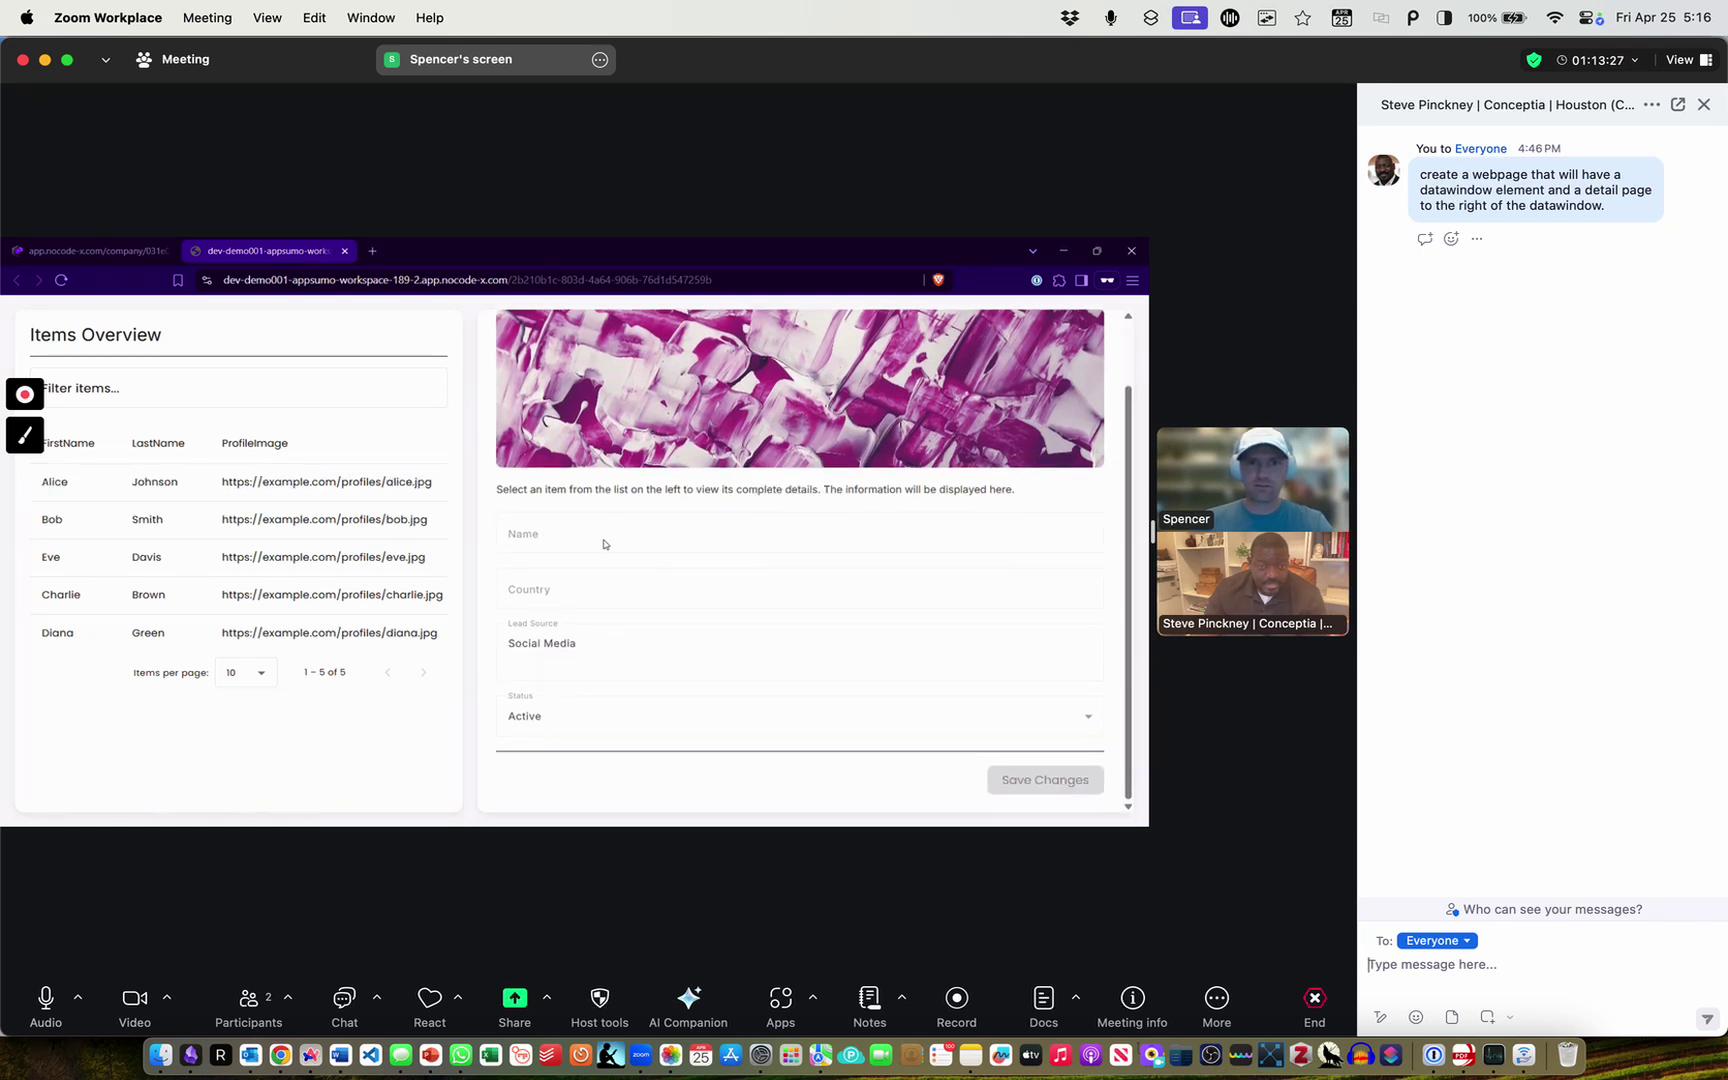
{"action": "left_click", "coordinate": [320, 537]}
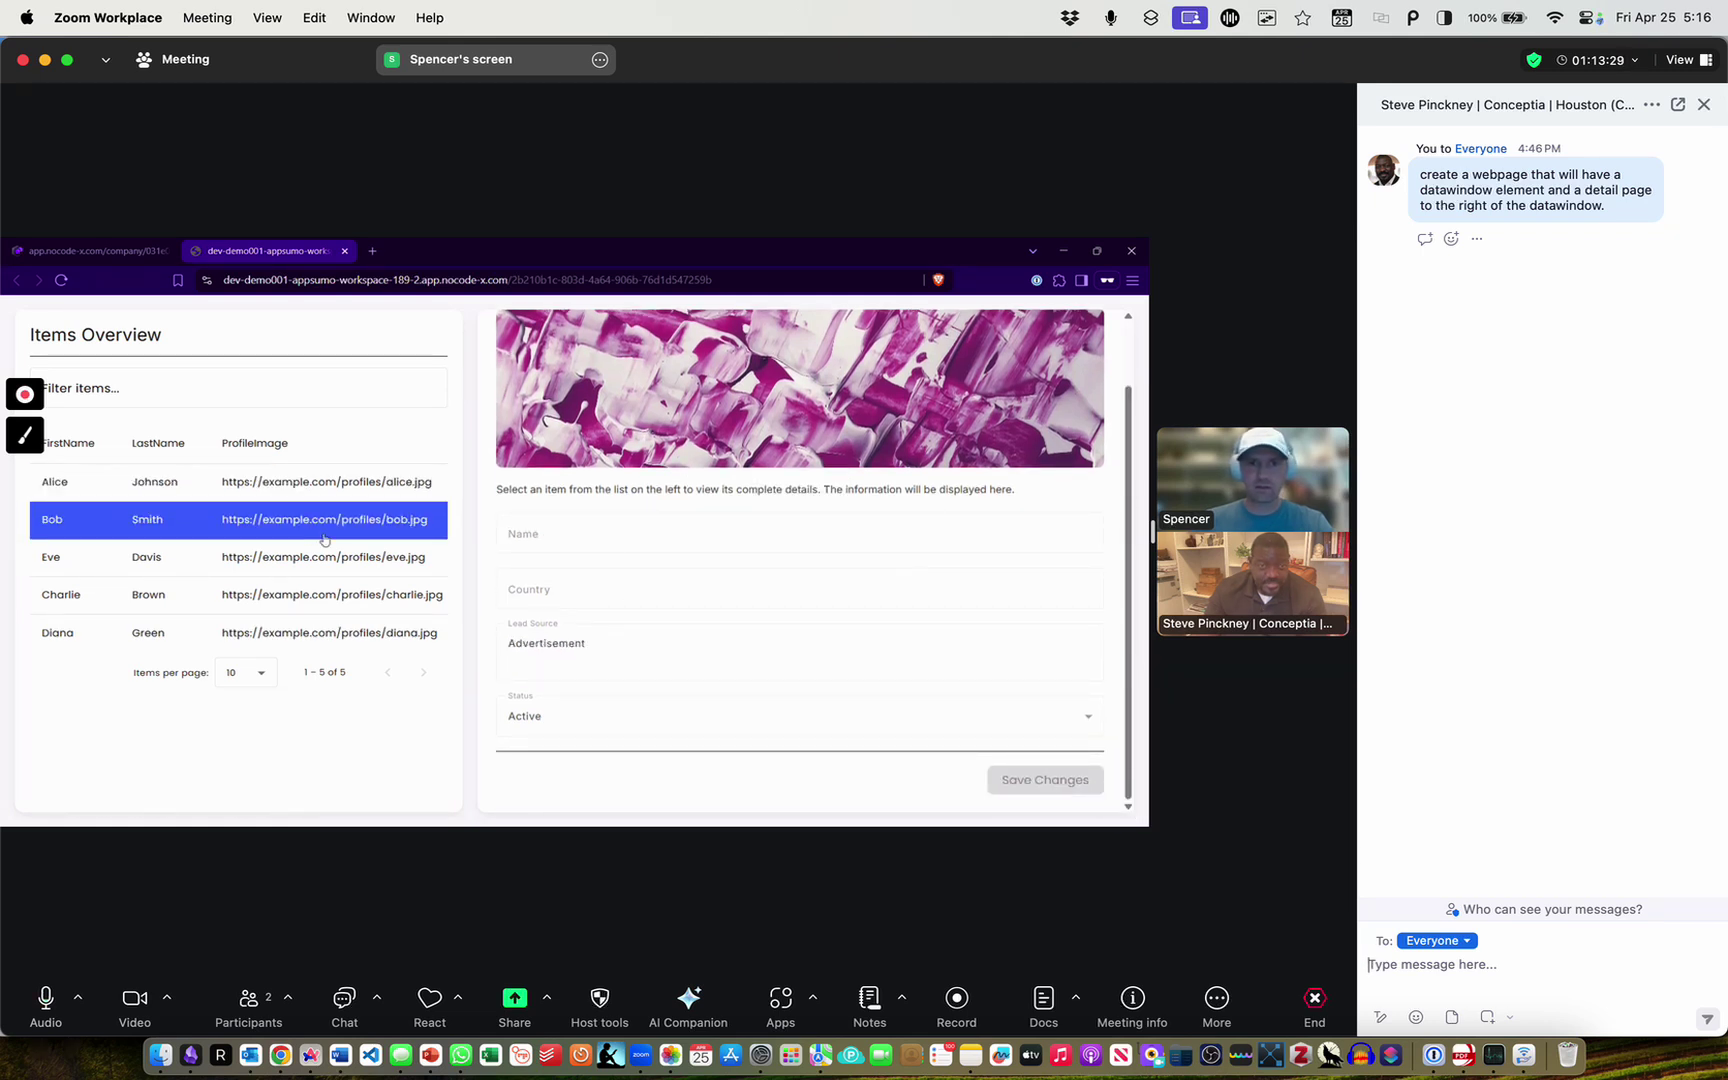
{"action": "left_click", "coordinate": [338, 481]}
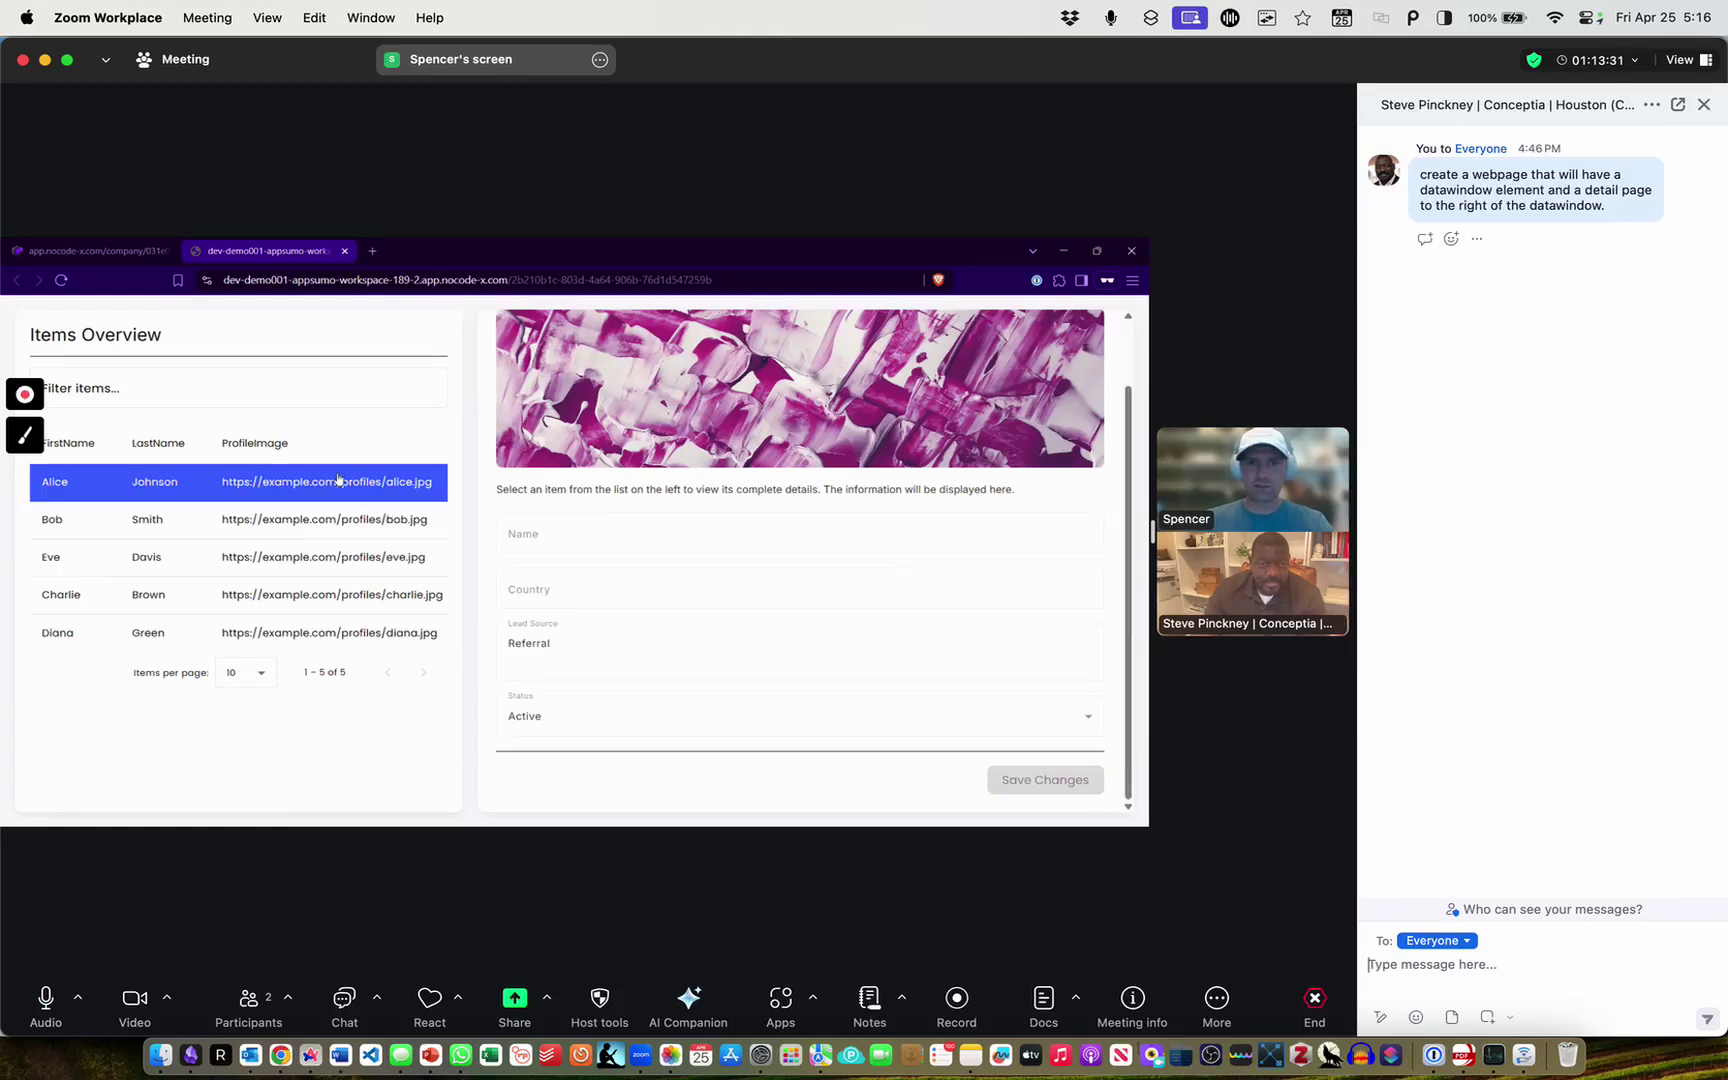
Return to the flow editor and switch the answer of the DETAIL_FIELD_NAME set-value block to a scope value, checking the available scope variables
{"action": "key", "text": "ctrl+Tab"}
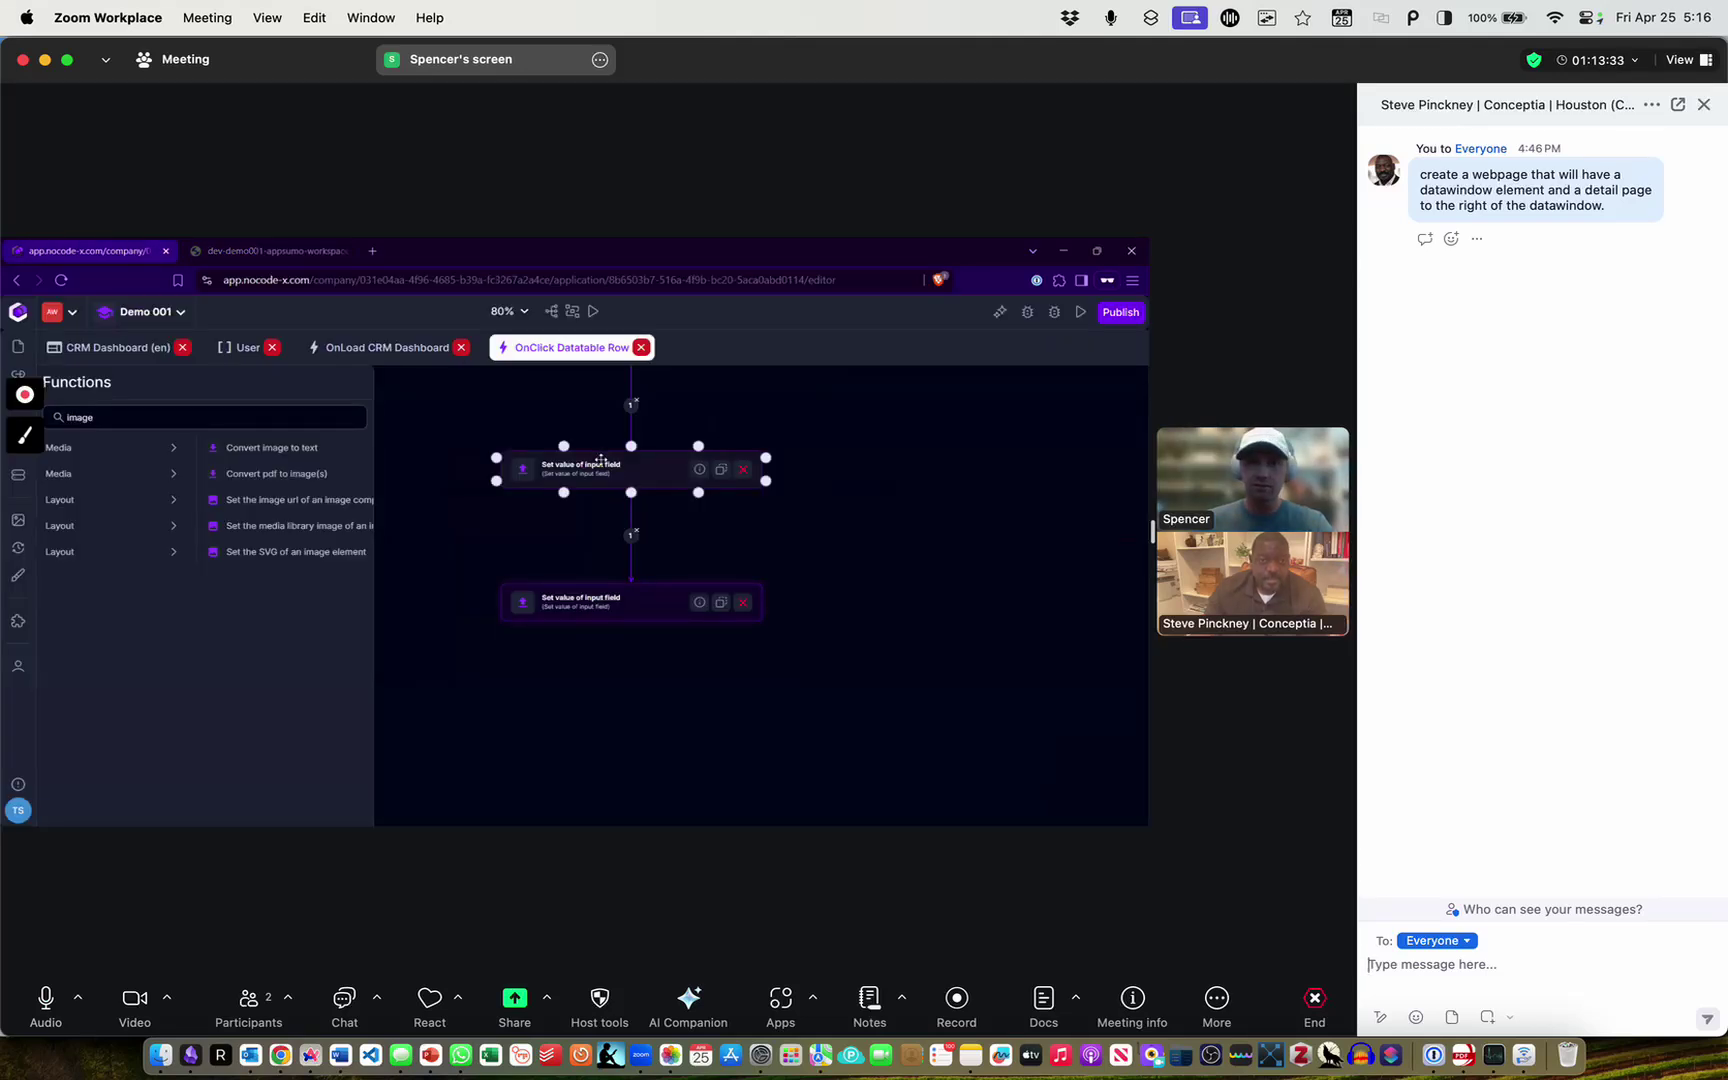
{"action": "left_click", "coordinate": [643, 473]}
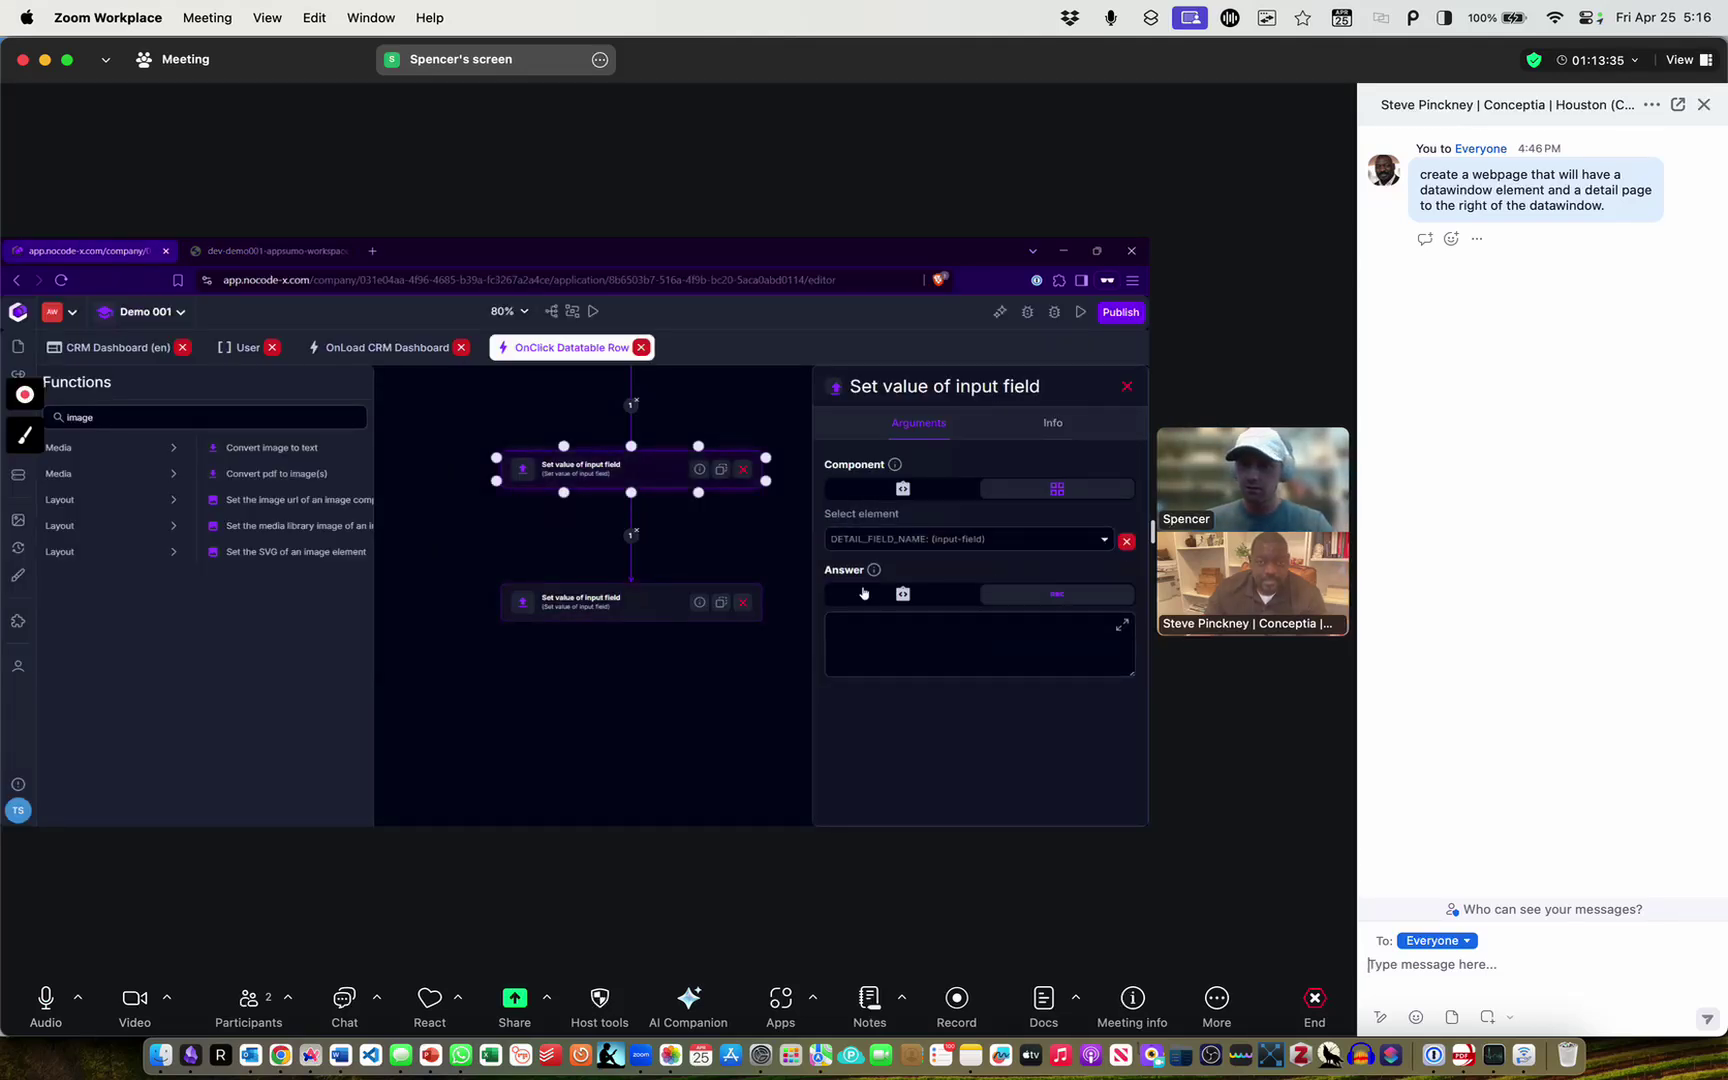
{"action": "left_click", "coordinate": [938, 592]}
{"action": "left_click", "coordinate": [930, 628]}
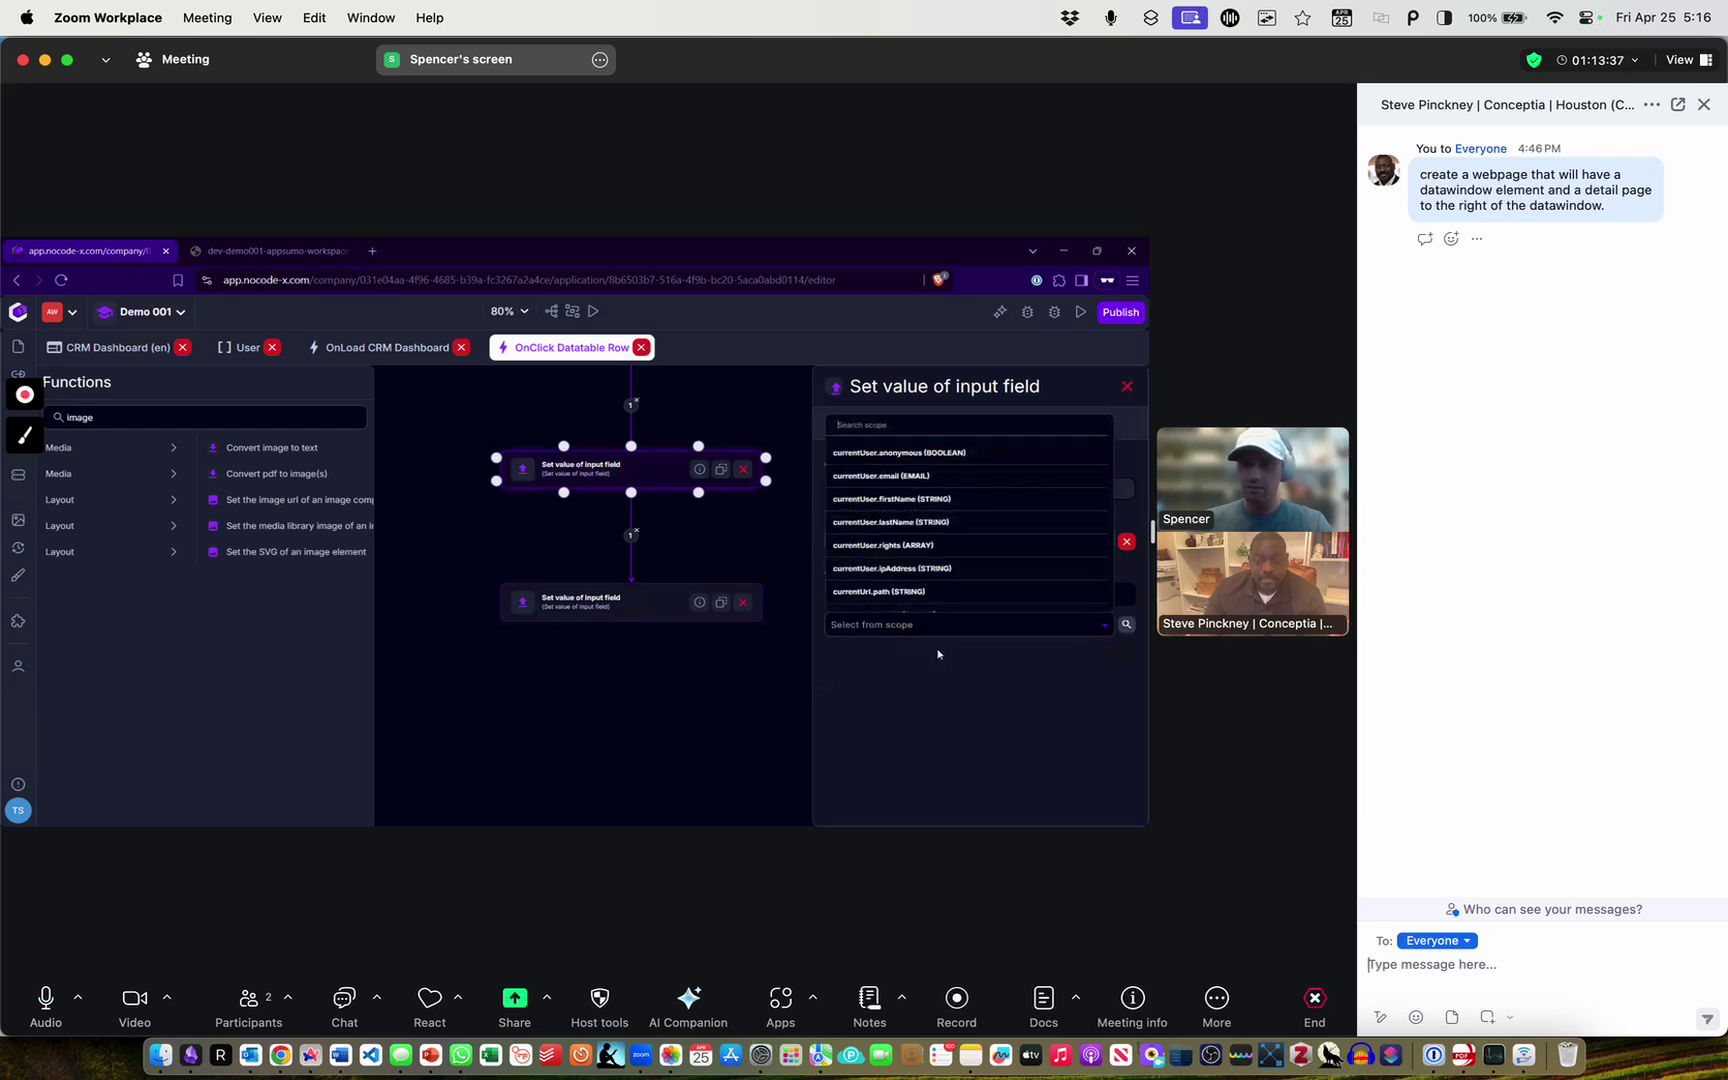
{"action": "left_click", "coordinate": [1034, 721]}
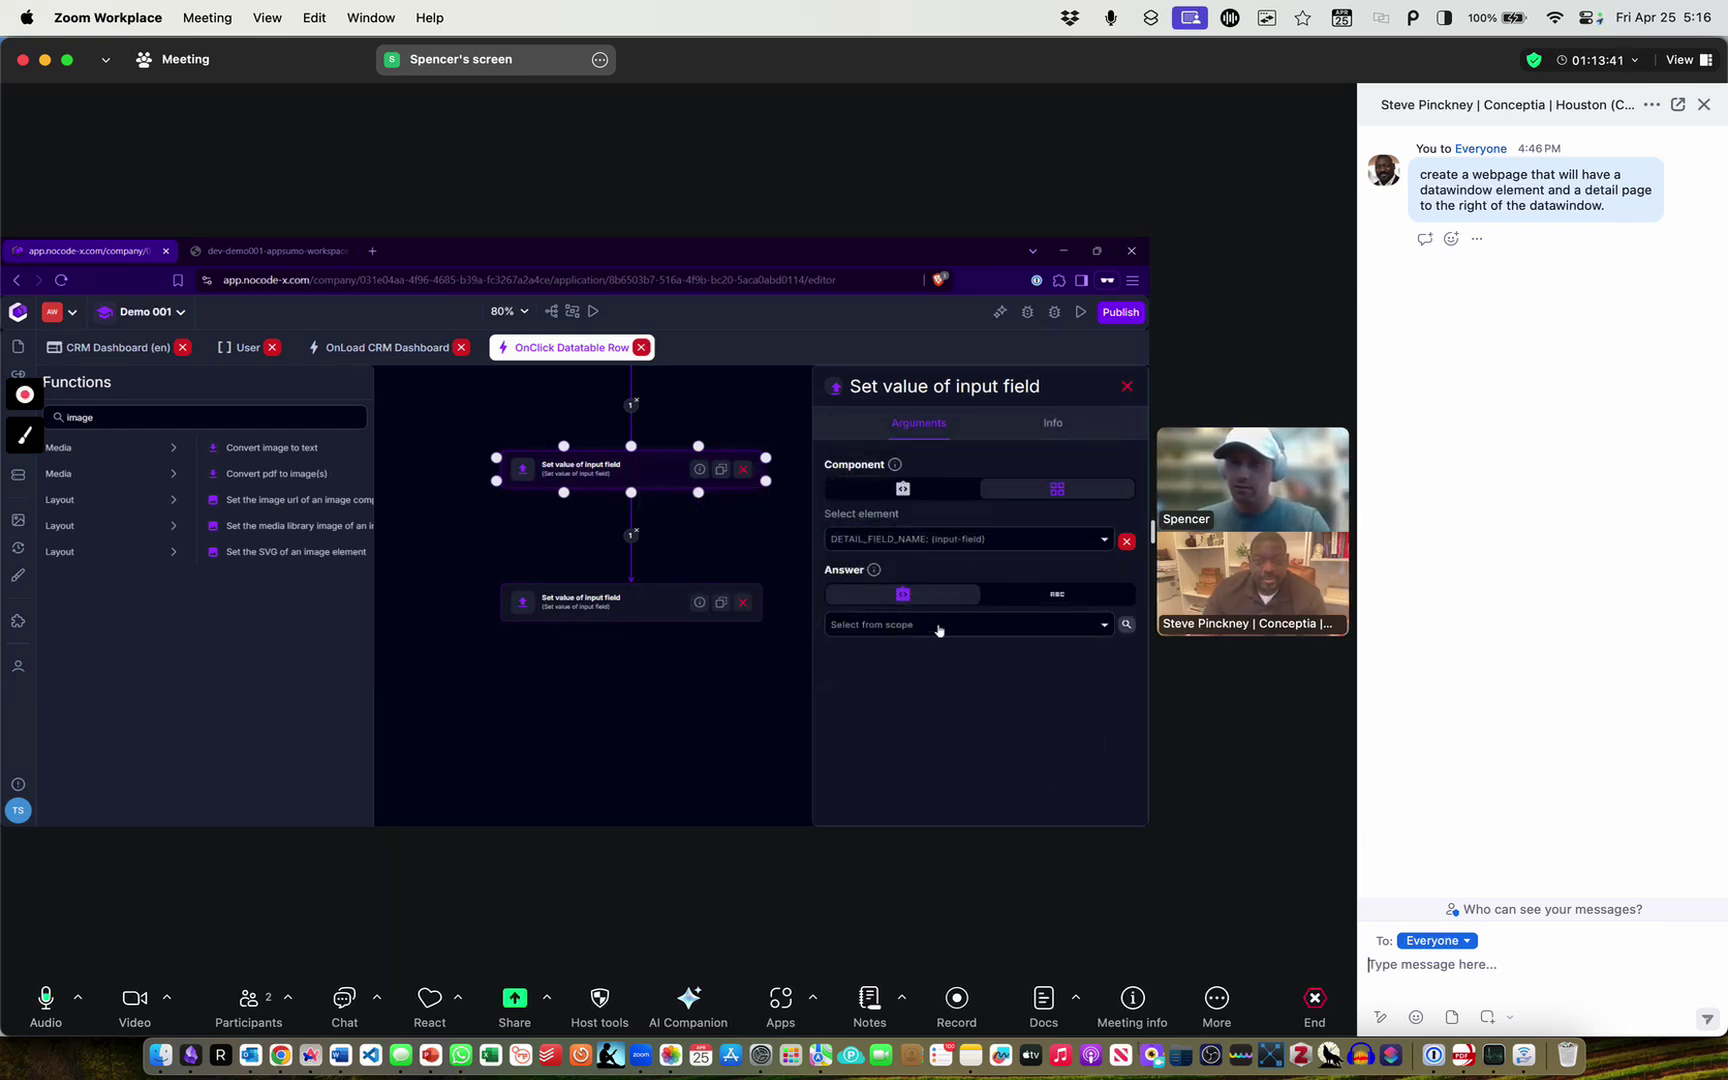
{"action": "left_click", "coordinate": [938, 629]}
{"action": "left_click", "coordinate": [721, 713]}
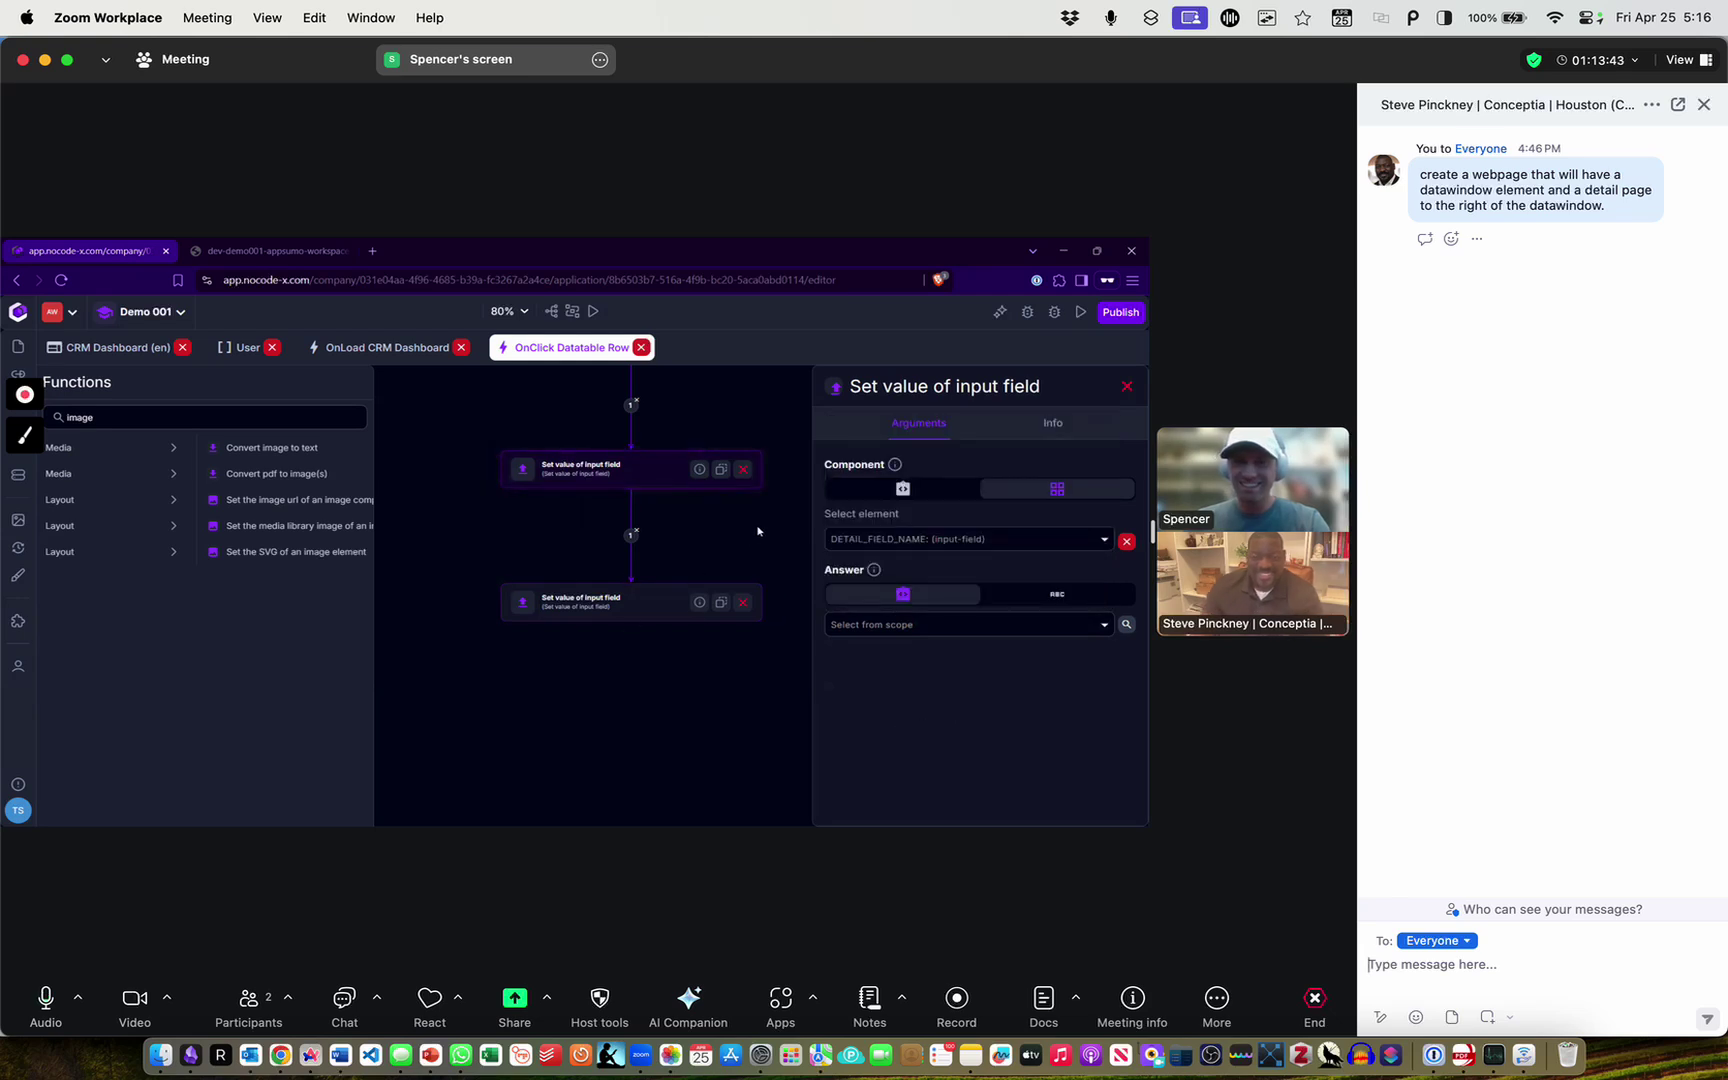
Set the answer of the DETAIL_FIELD_COUNTRY set-value block to the scope variable ROW_DATA.country
{"action": "left_click", "coordinate": [587, 655]}
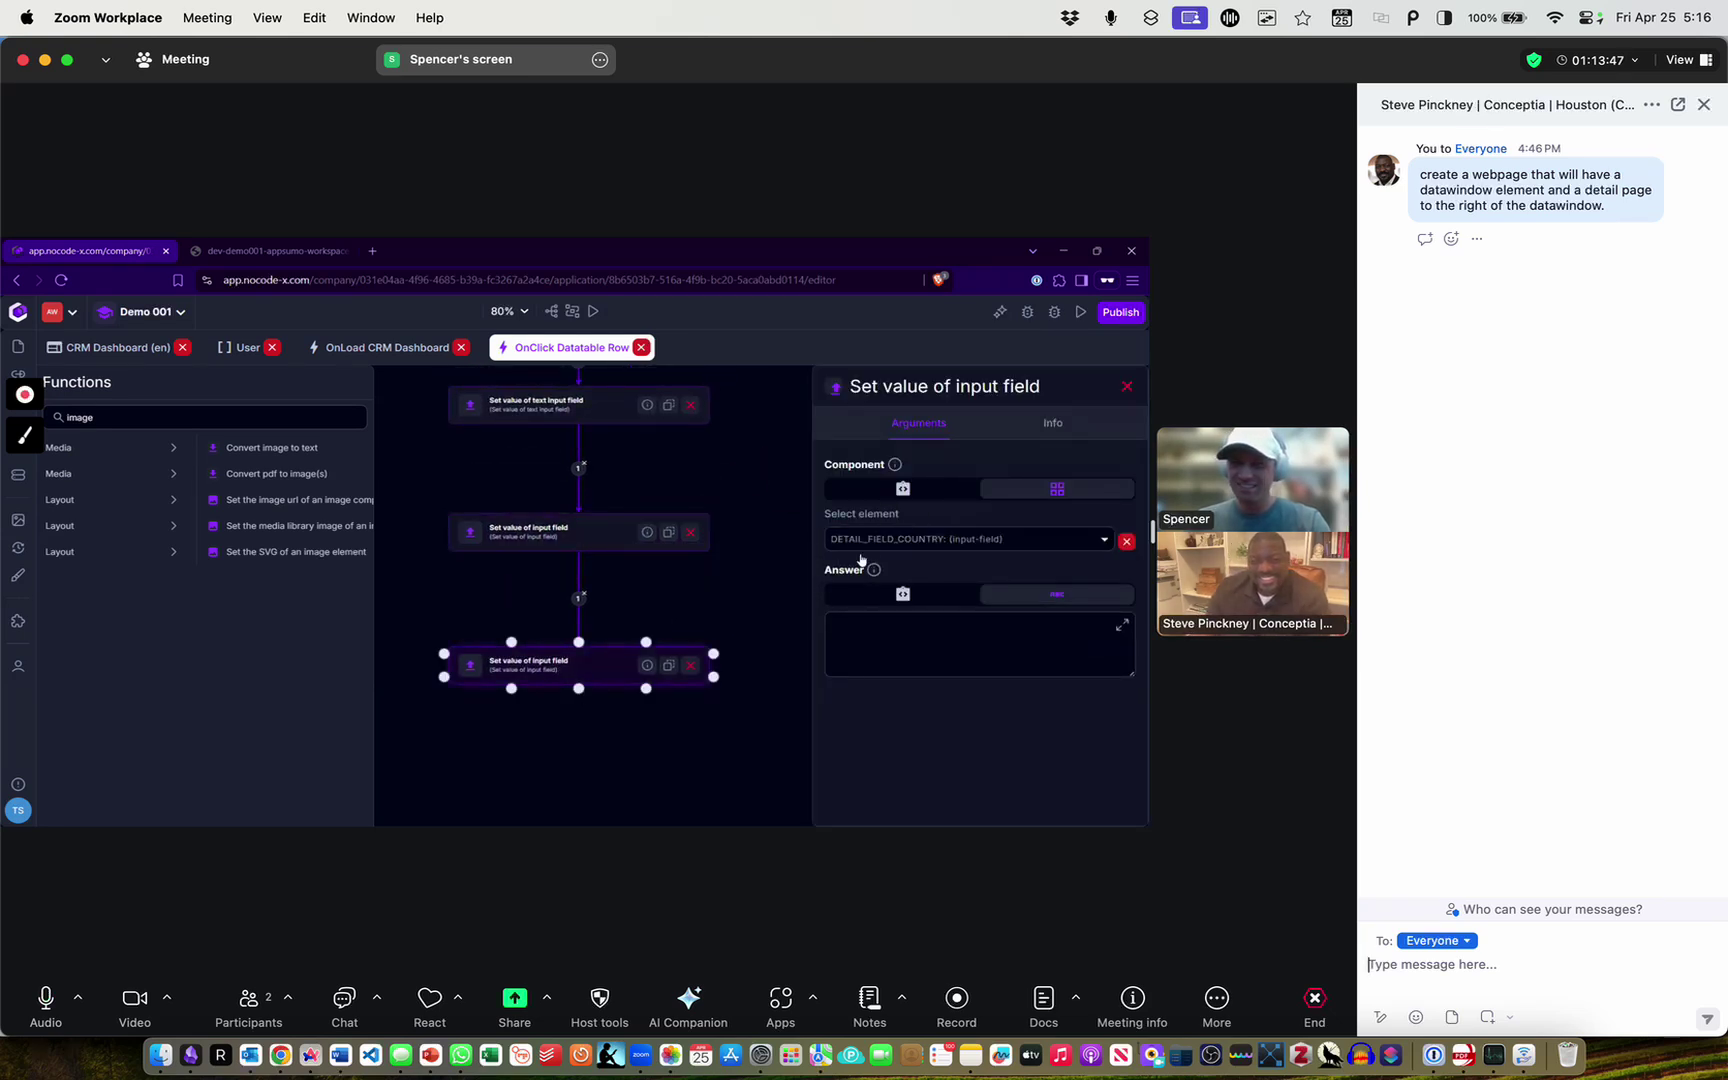
{"action": "left_click", "coordinate": [903, 594]}
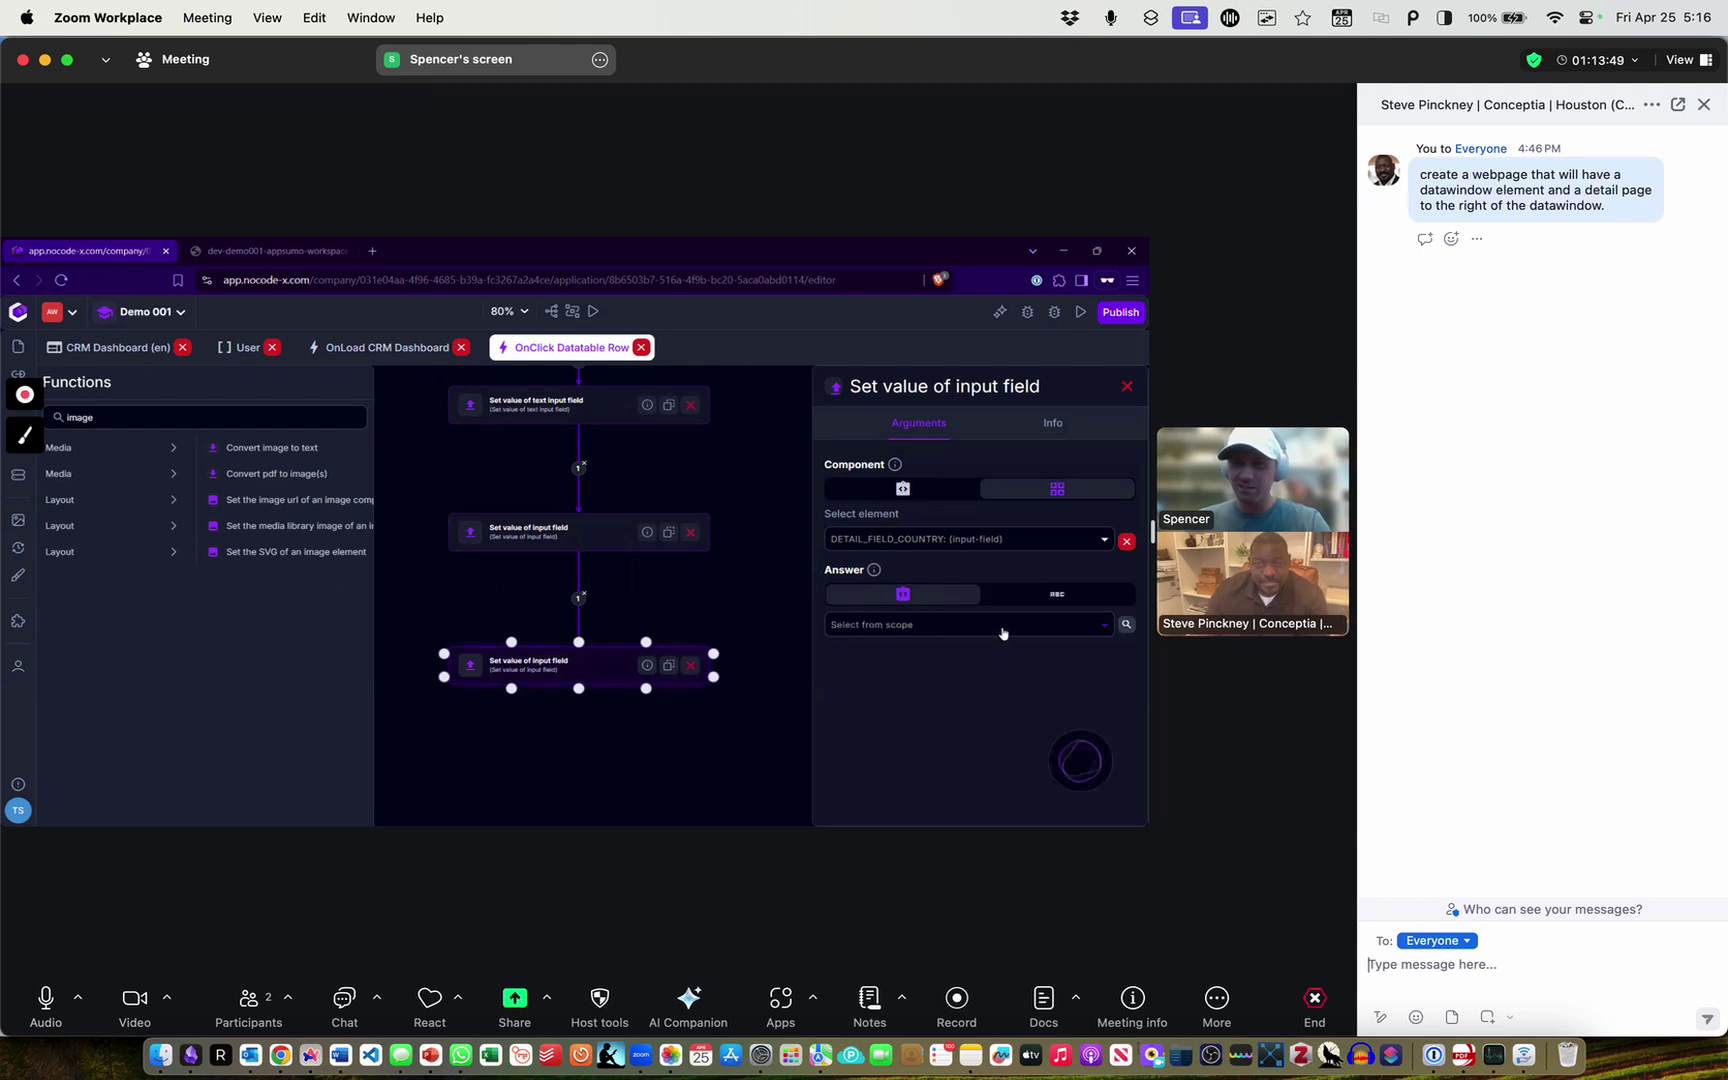
{"action": "left_click", "coordinate": [1003, 632]}
{"action": "type", "text": "count"}
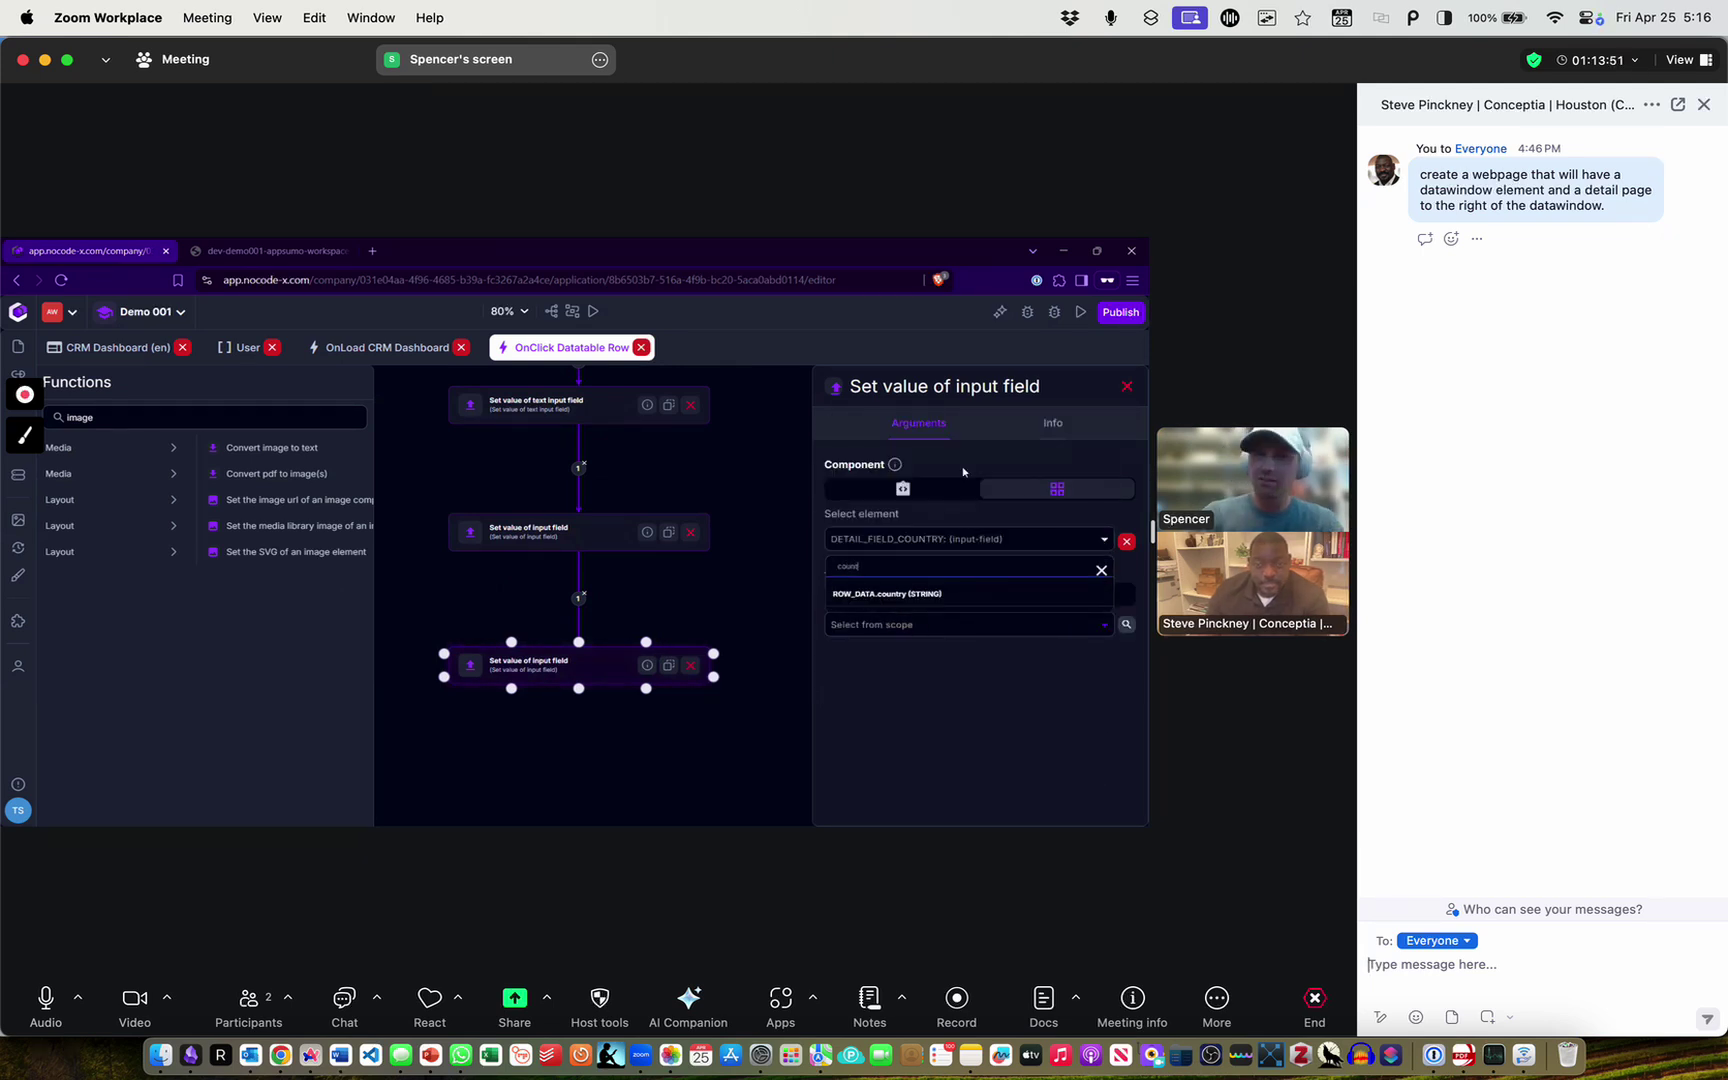
{"action": "type", "text": "ry"}
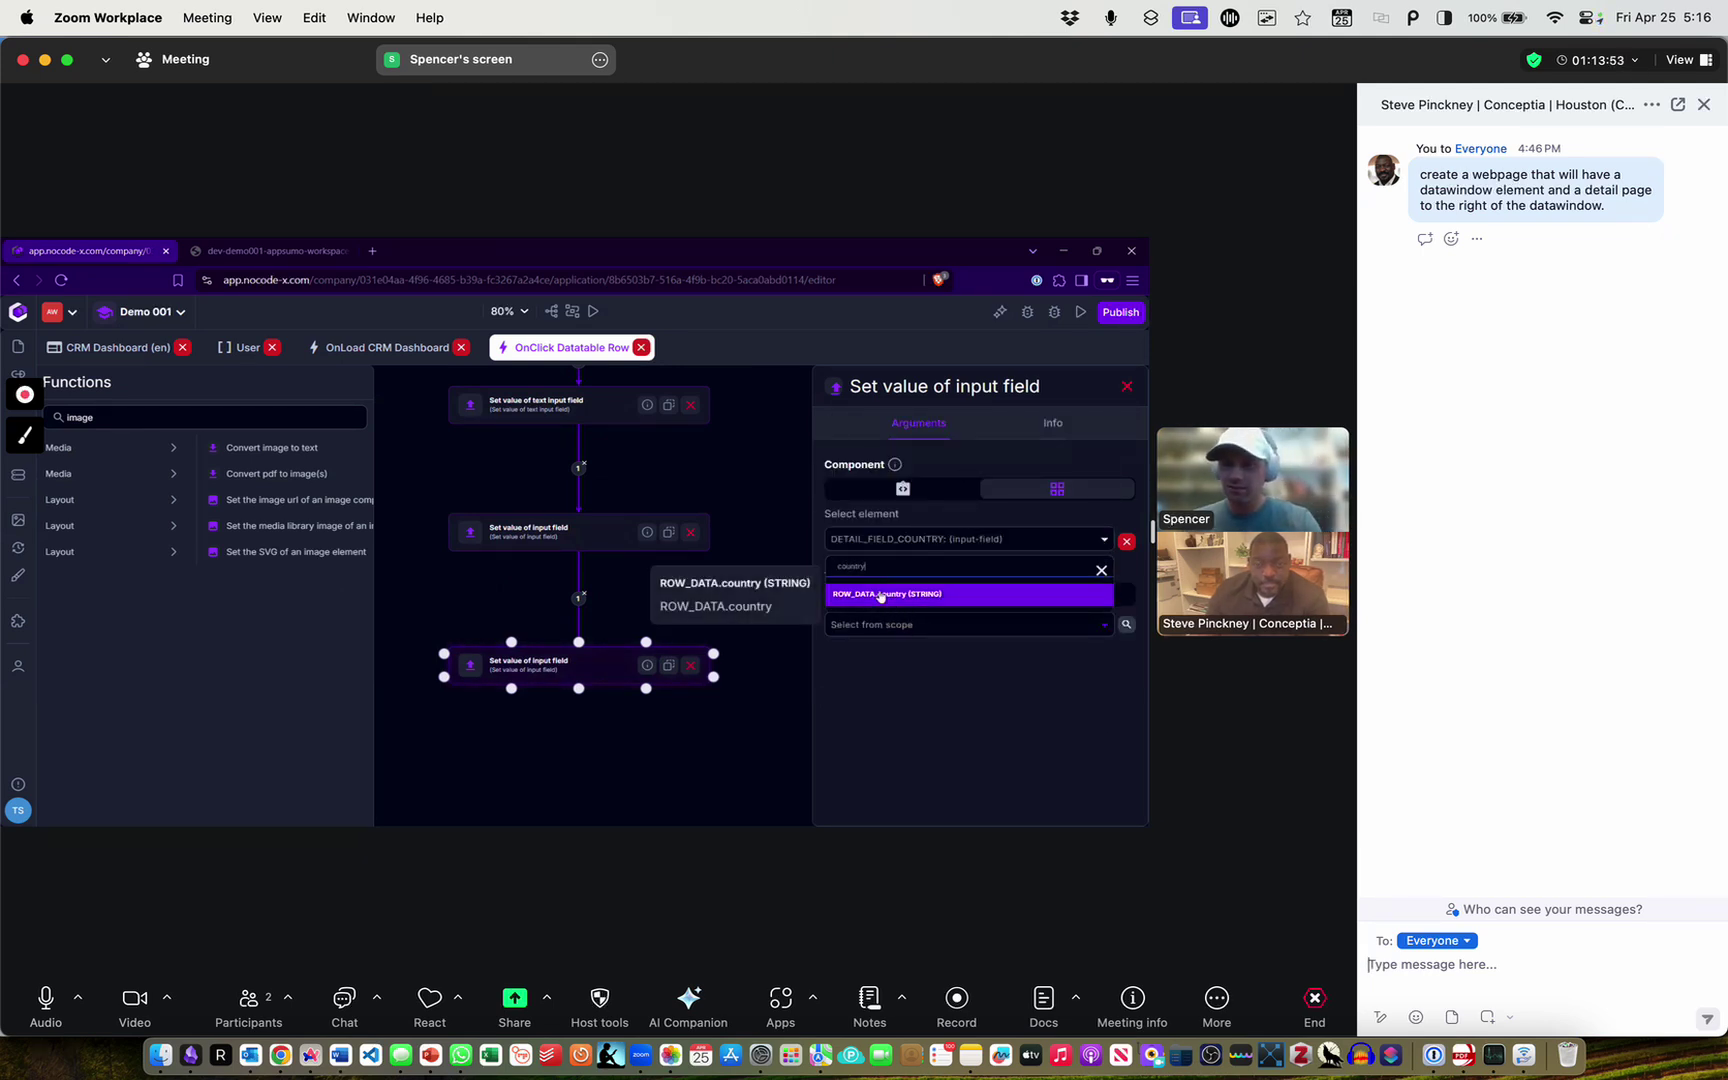
{"action": "left_click", "coordinate": [952, 594]}
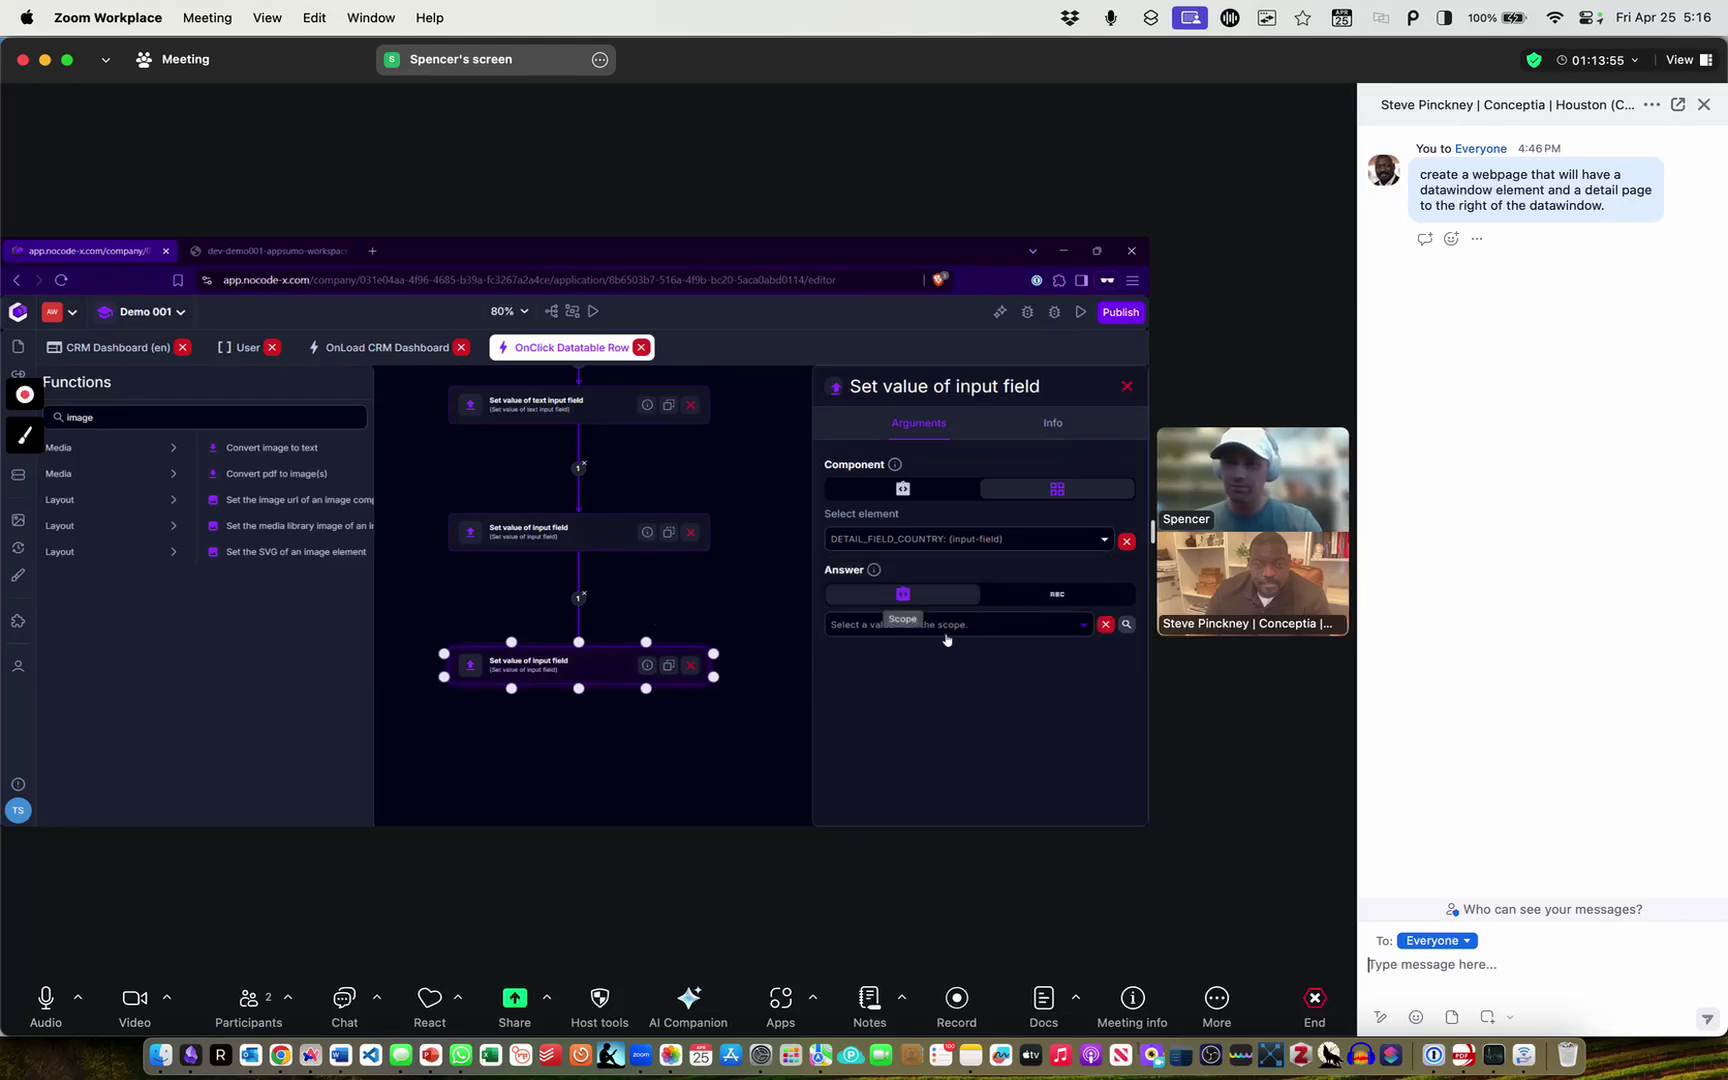
{"action": "left_click", "coordinate": [744, 560]}
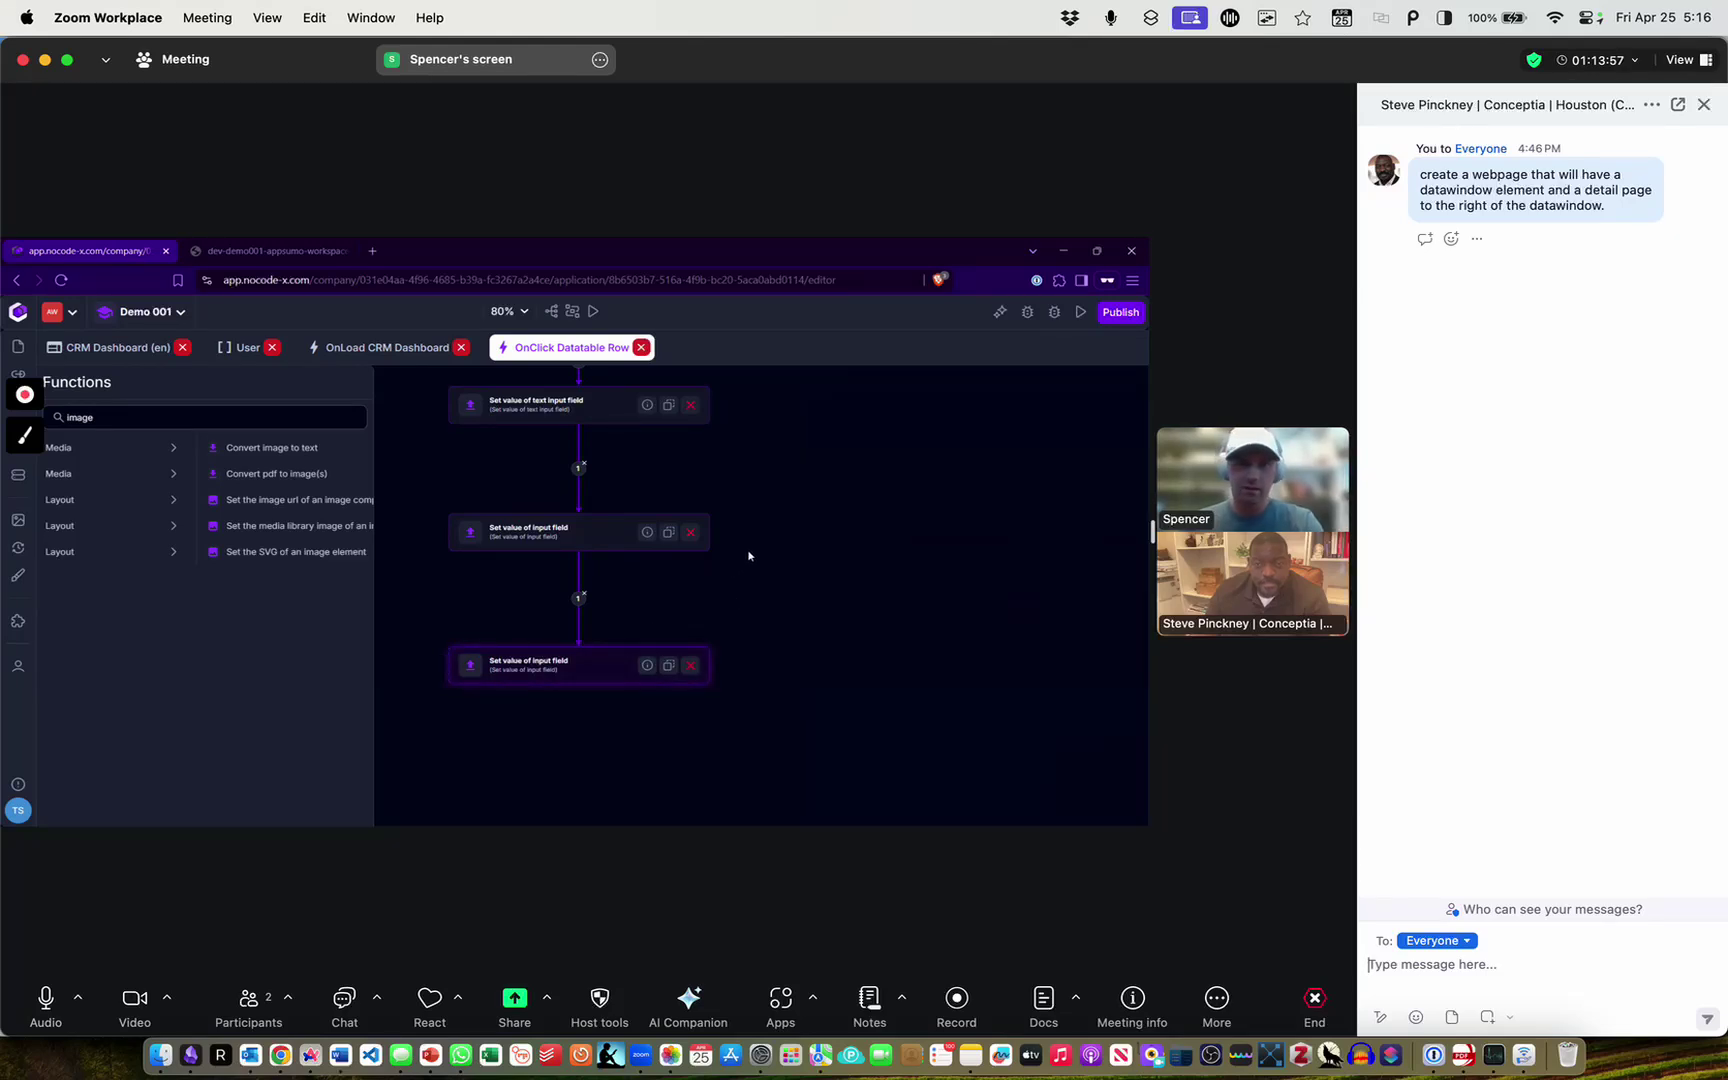
Reload the running CRM page, select the second Items Overview row to check the country detail, and return to the flow editor
{"action": "left_click", "coordinate": [268, 251]}
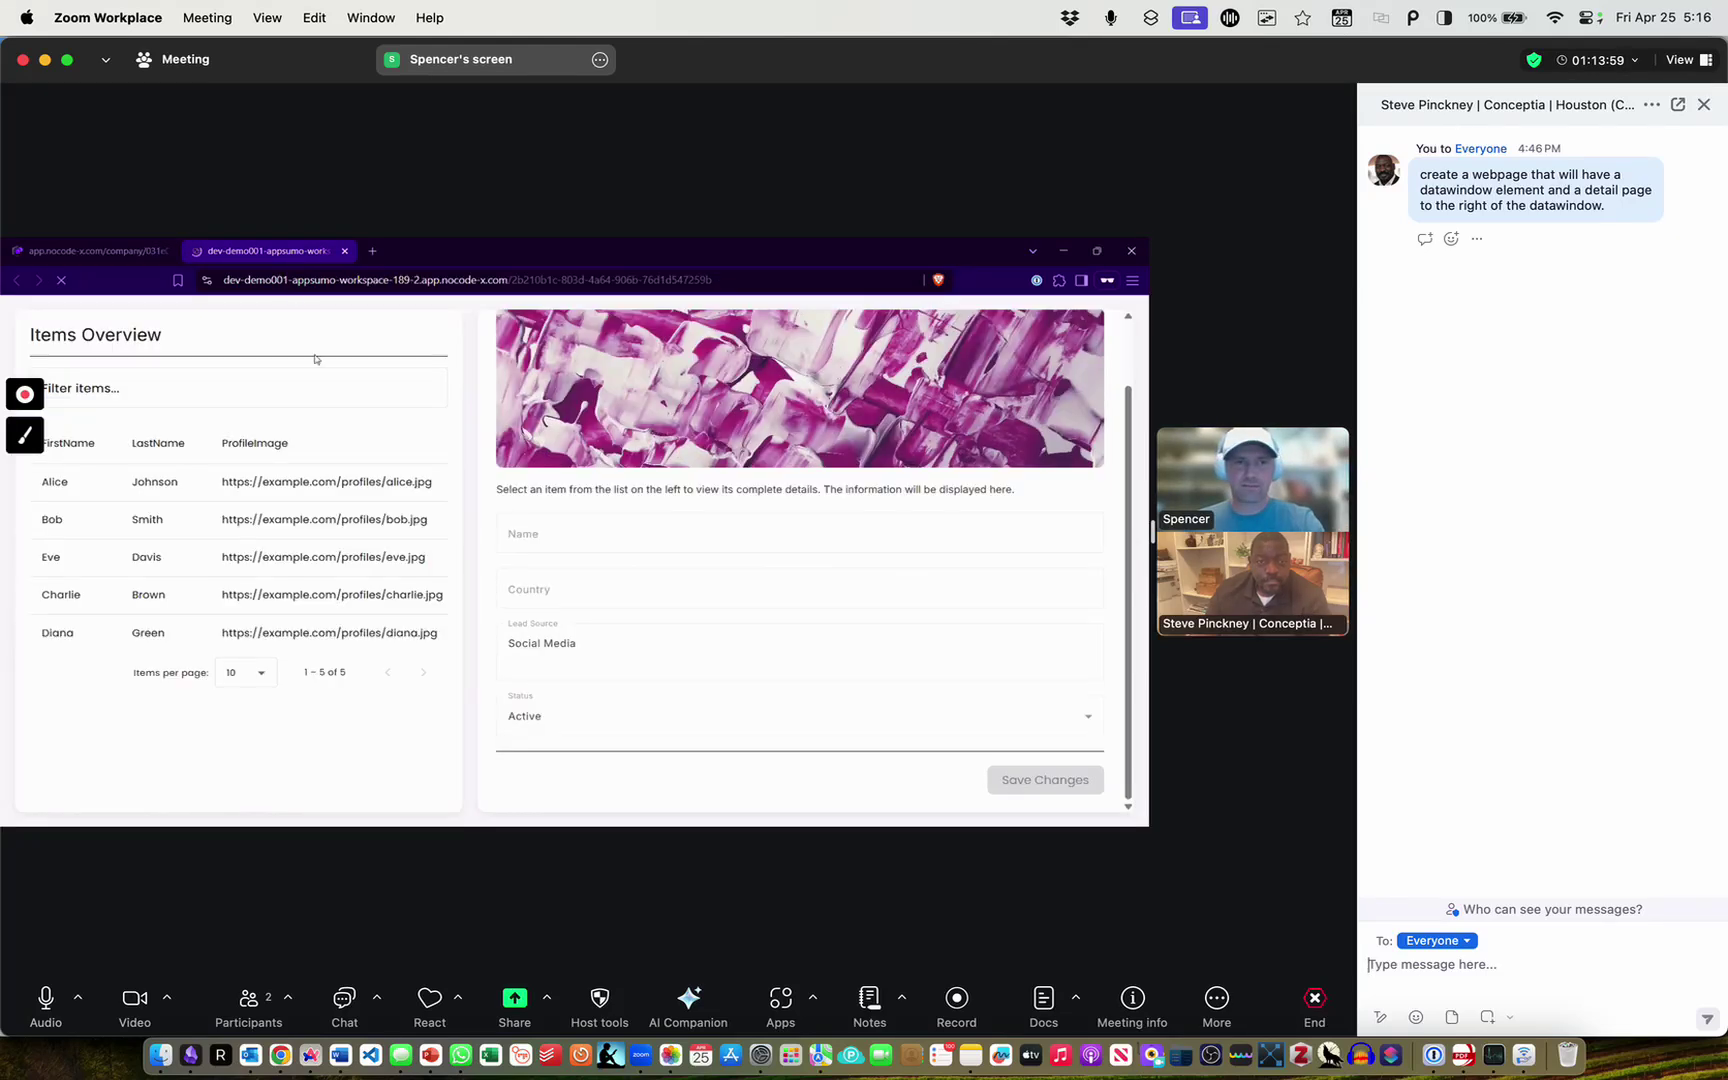
{"action": "left_click", "coordinate": [307, 535]}
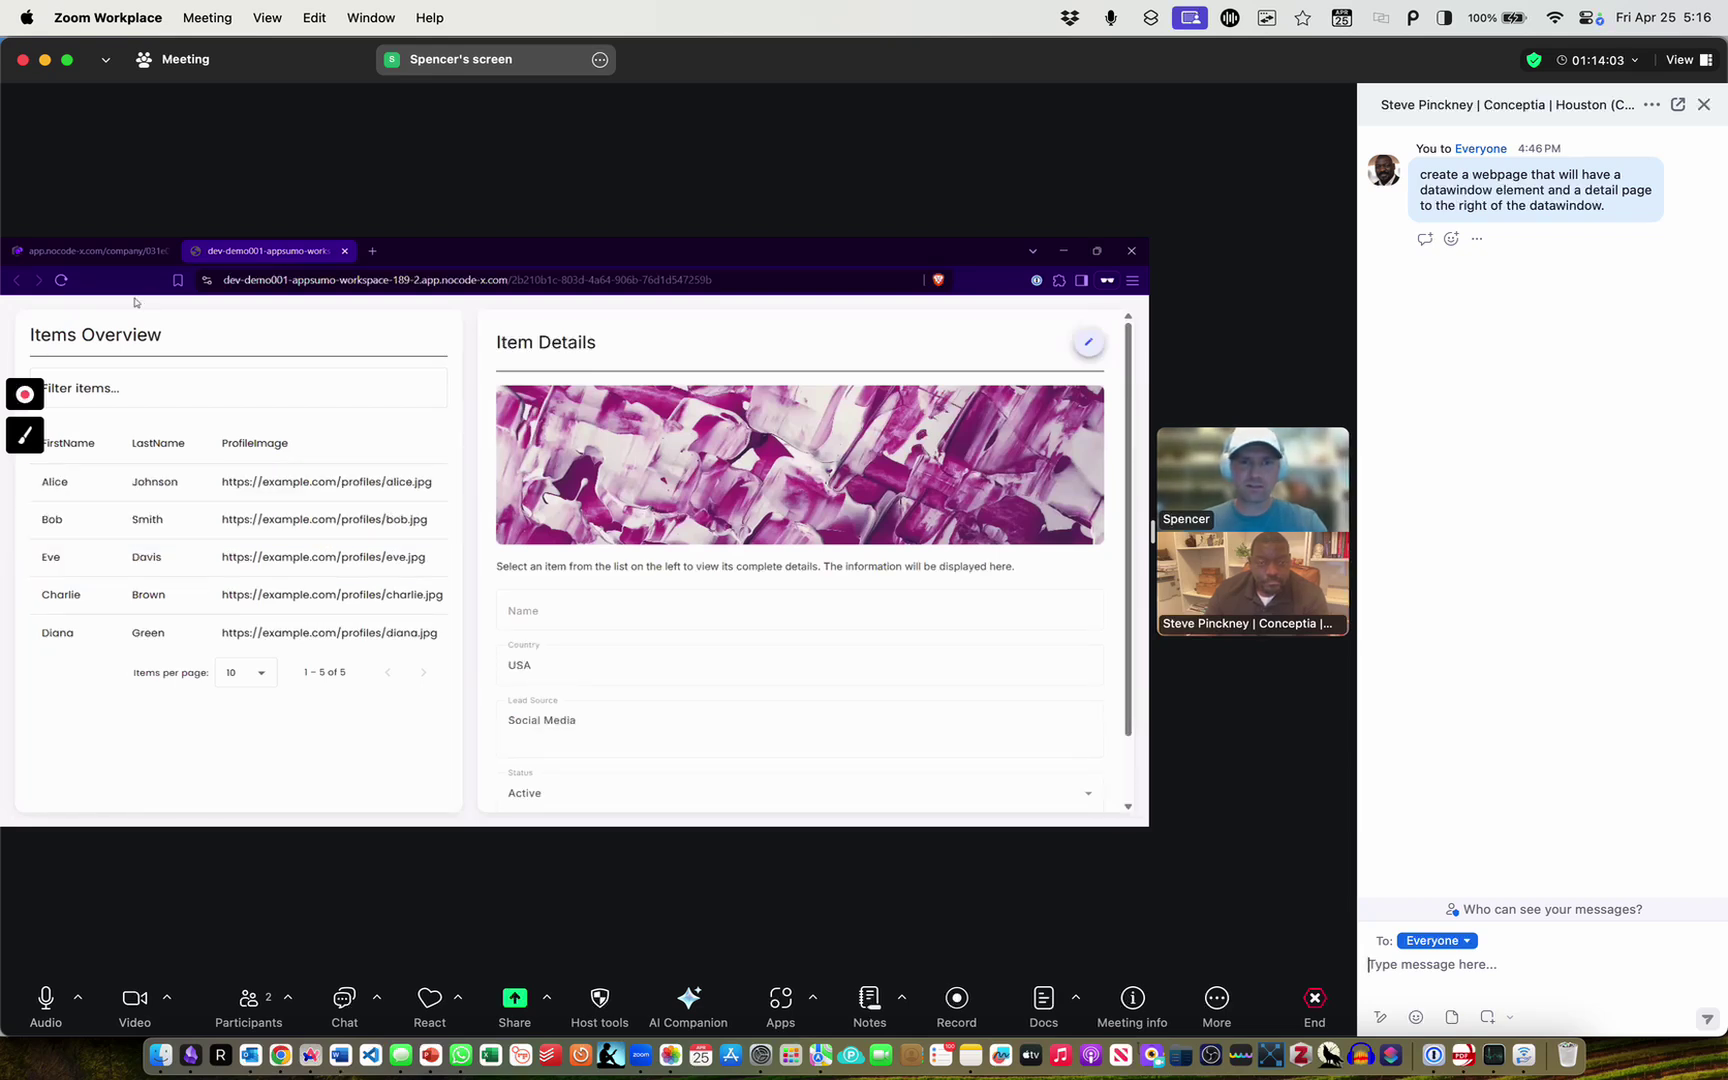
{"action": "left_click", "coordinate": [83, 249]}
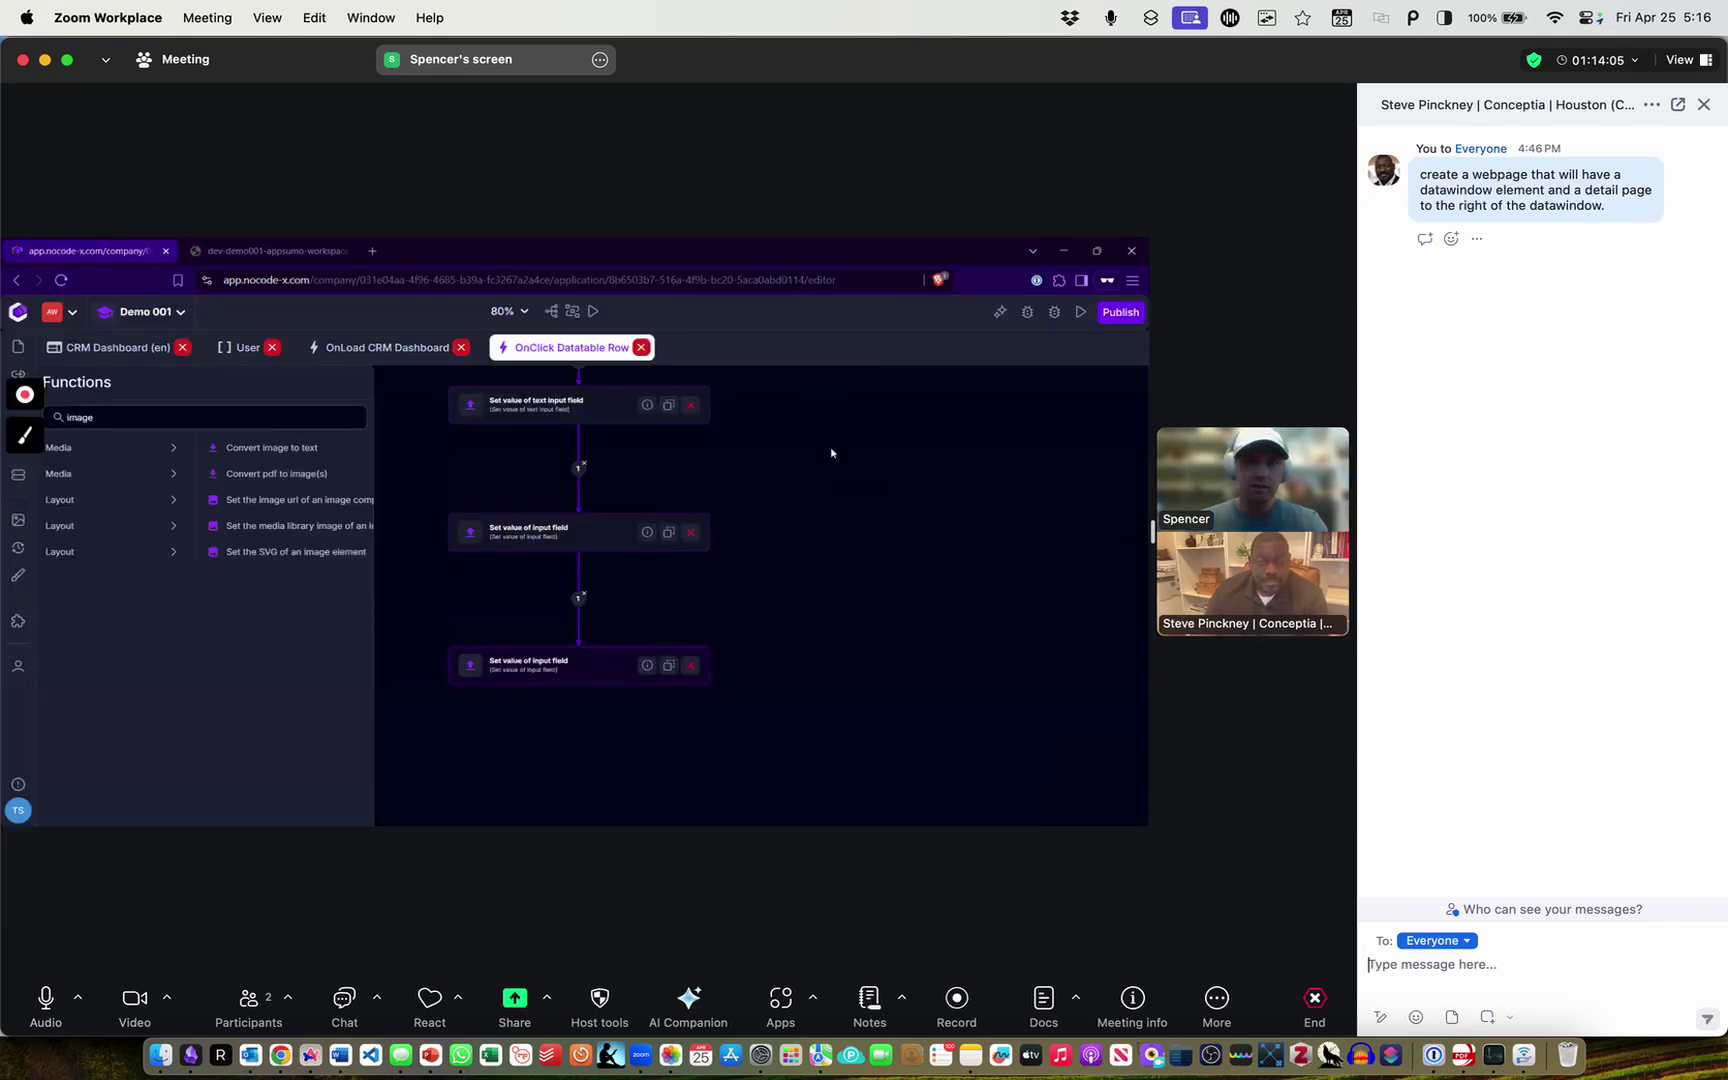
Open the DETAIL_FIELD_NAME block and search the functions for concat and place to find a way of combining text
{"action": "left_click", "coordinate": [608, 552]}
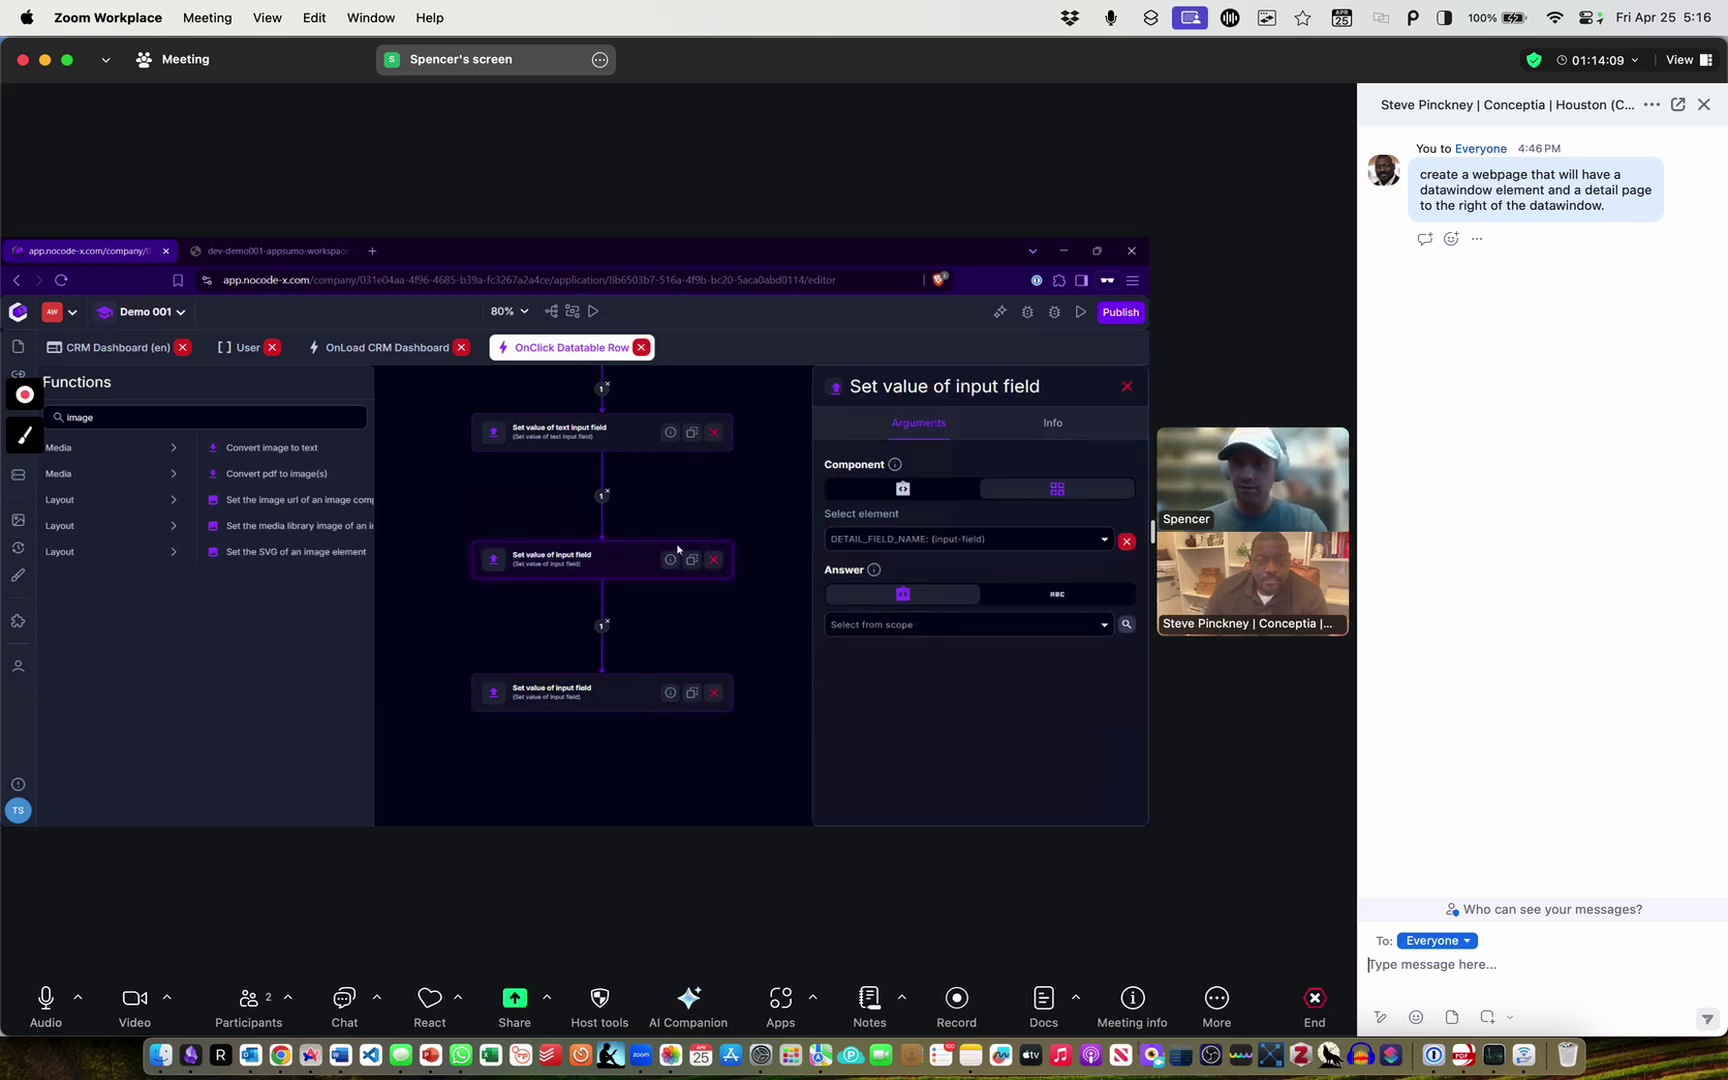
{"action": "left_click", "coordinate": [211, 424]}
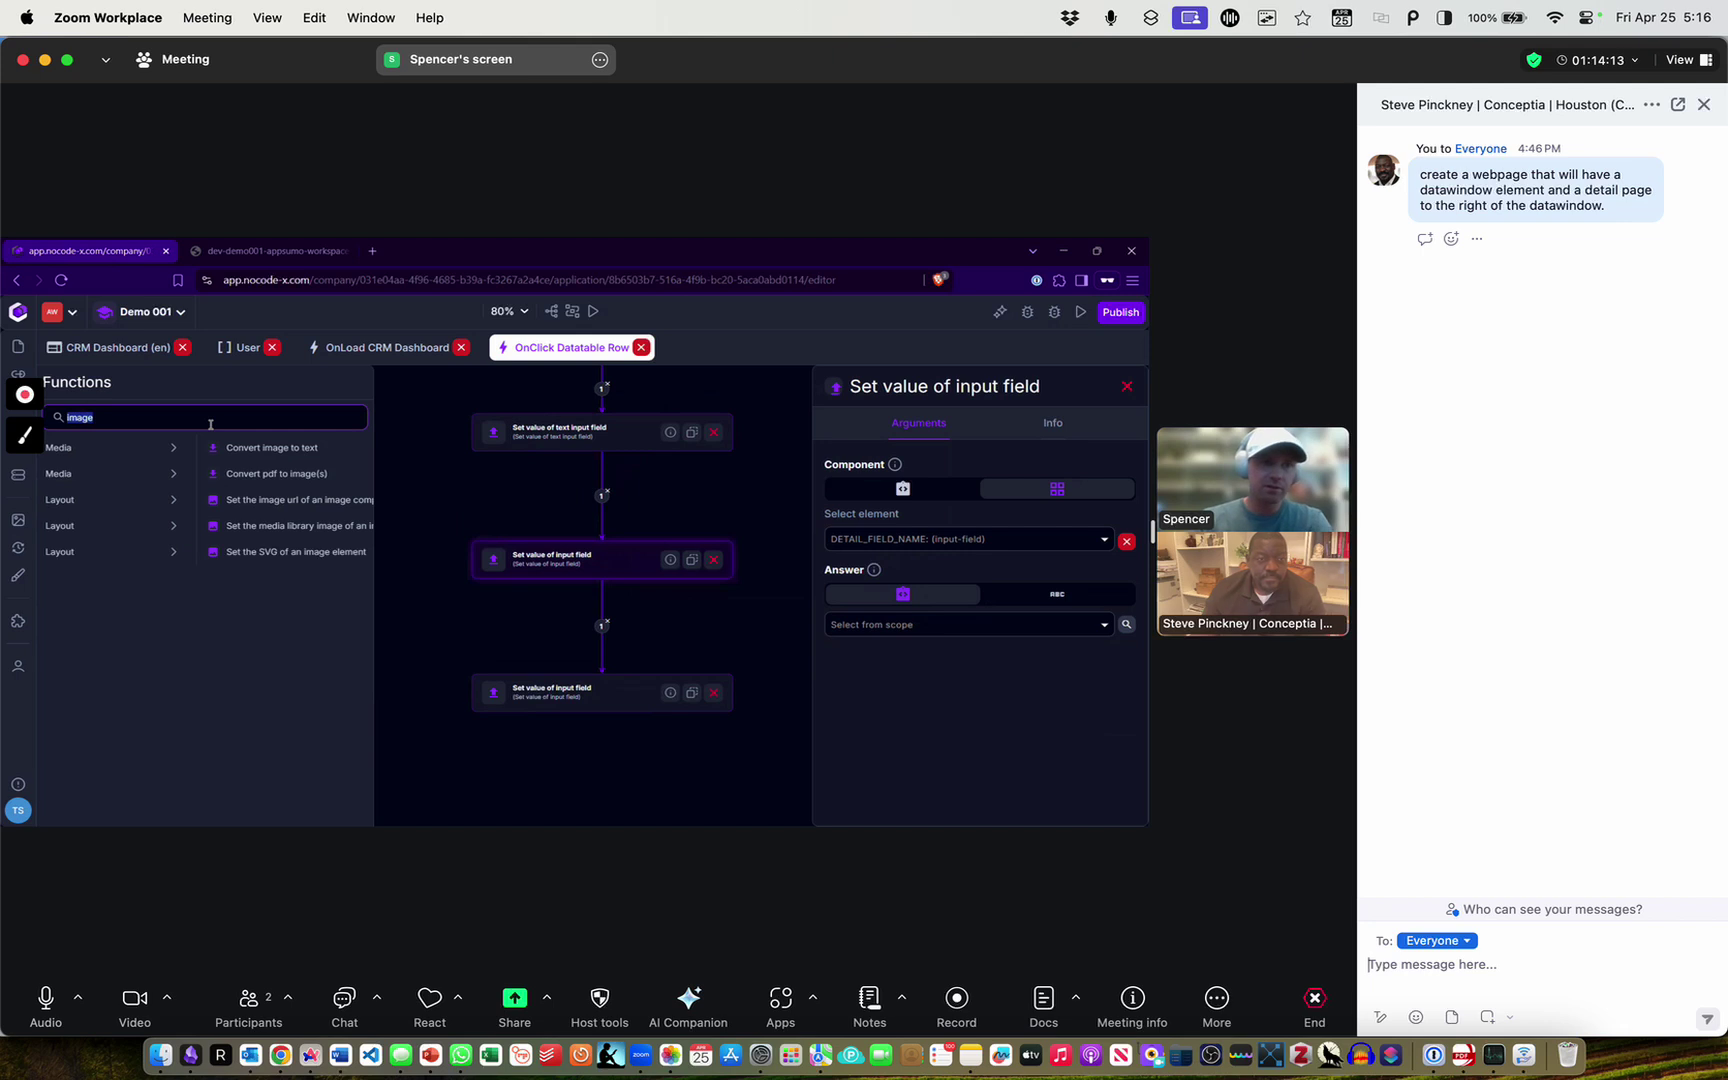
{"action": "type", "text": "concat"}
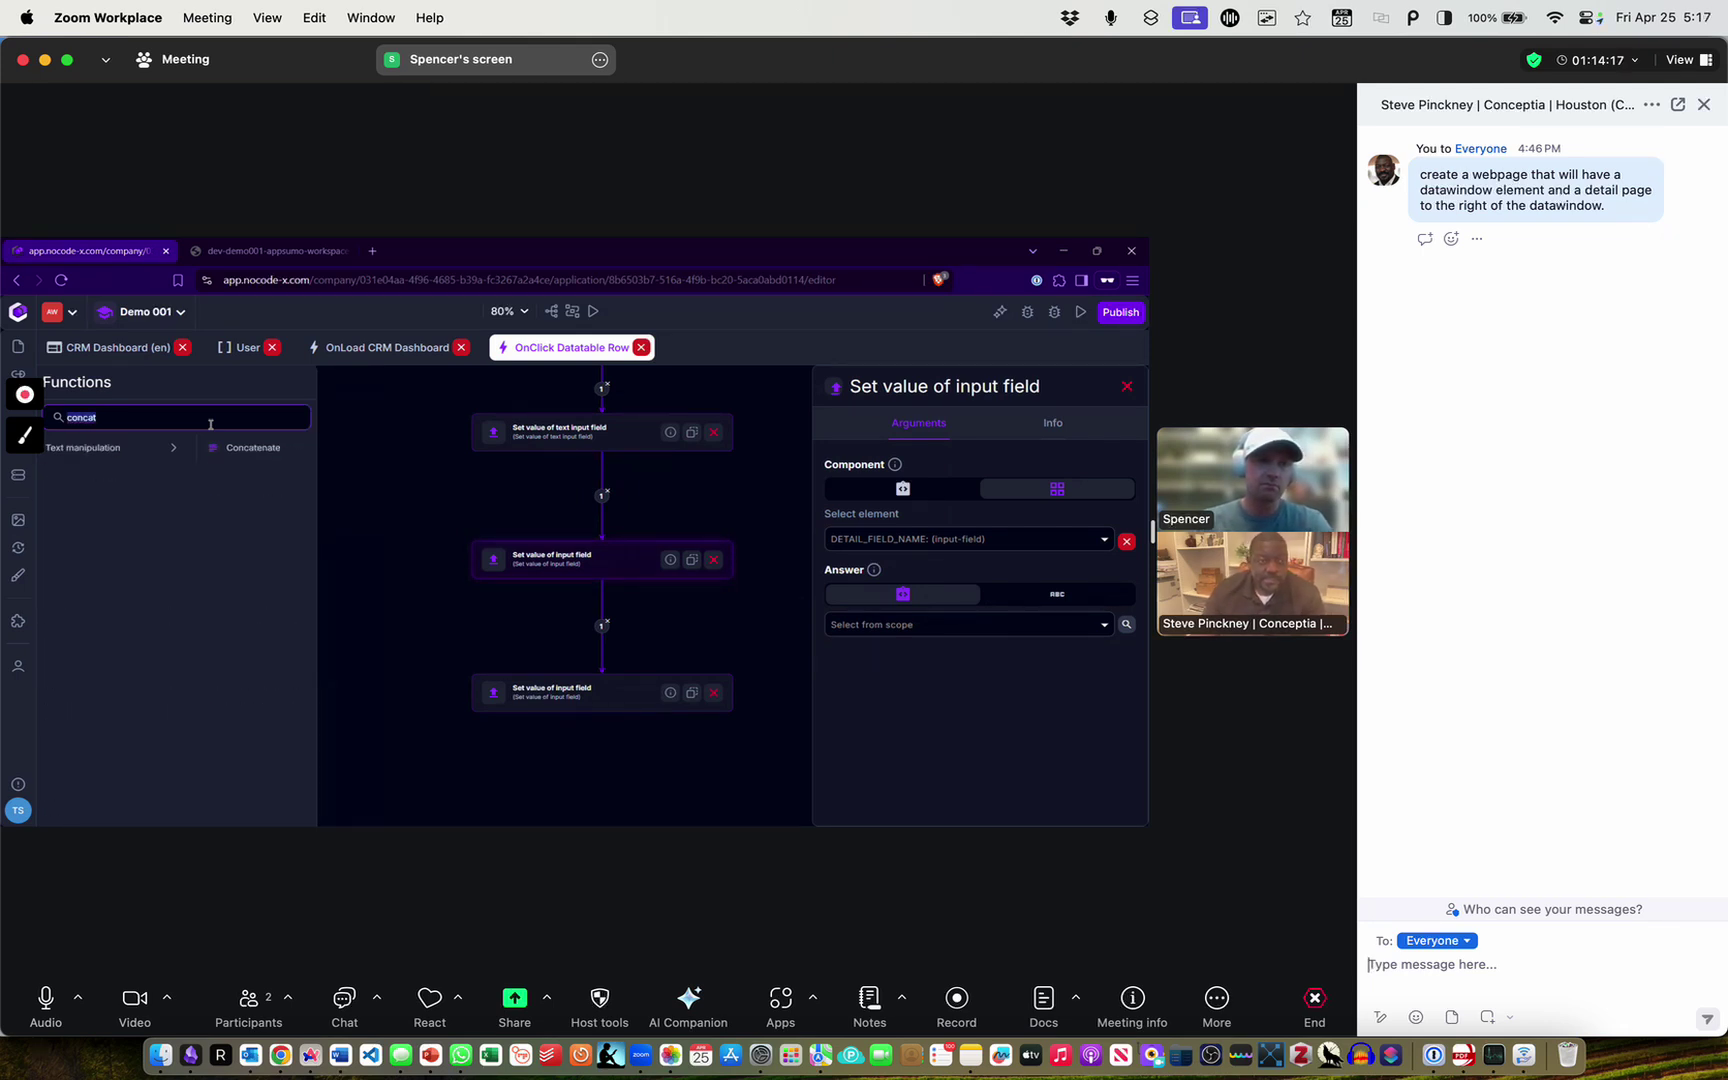
{"action": "type", "text": "place"}
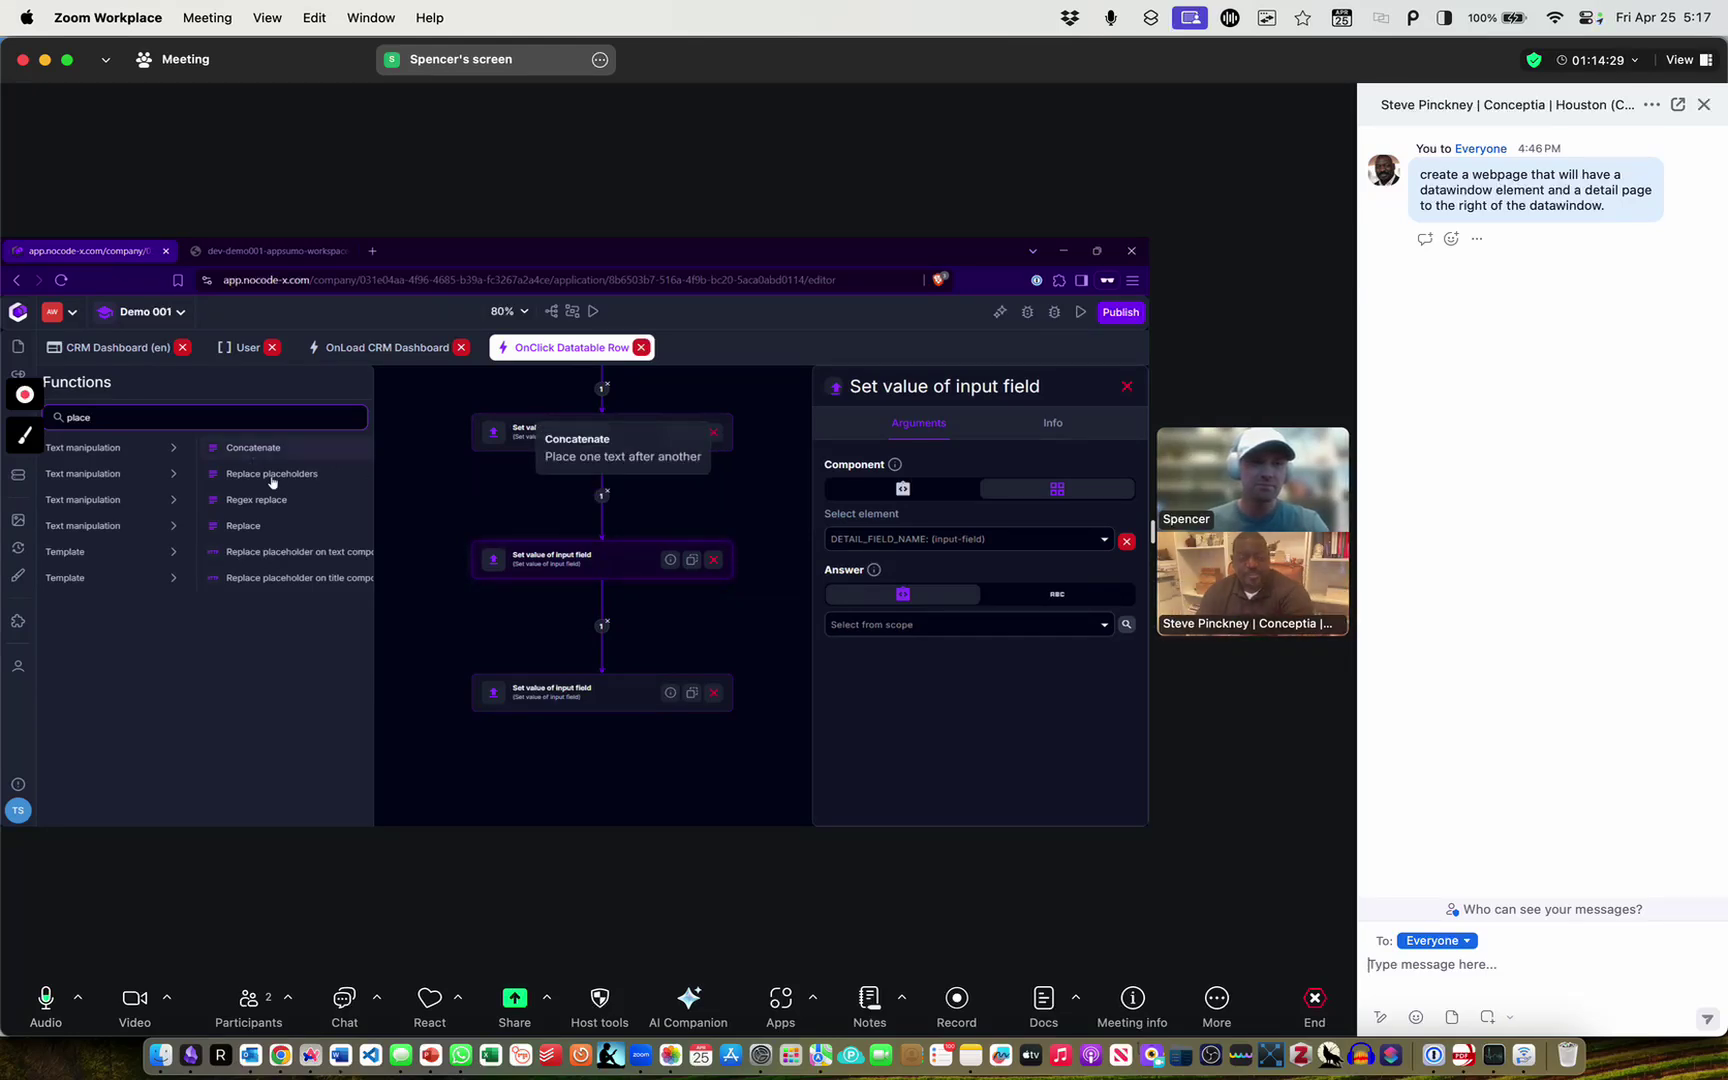
{"action": "left_click_drag", "start_coordinate": [272, 483], "coordinate": [660, 521]}
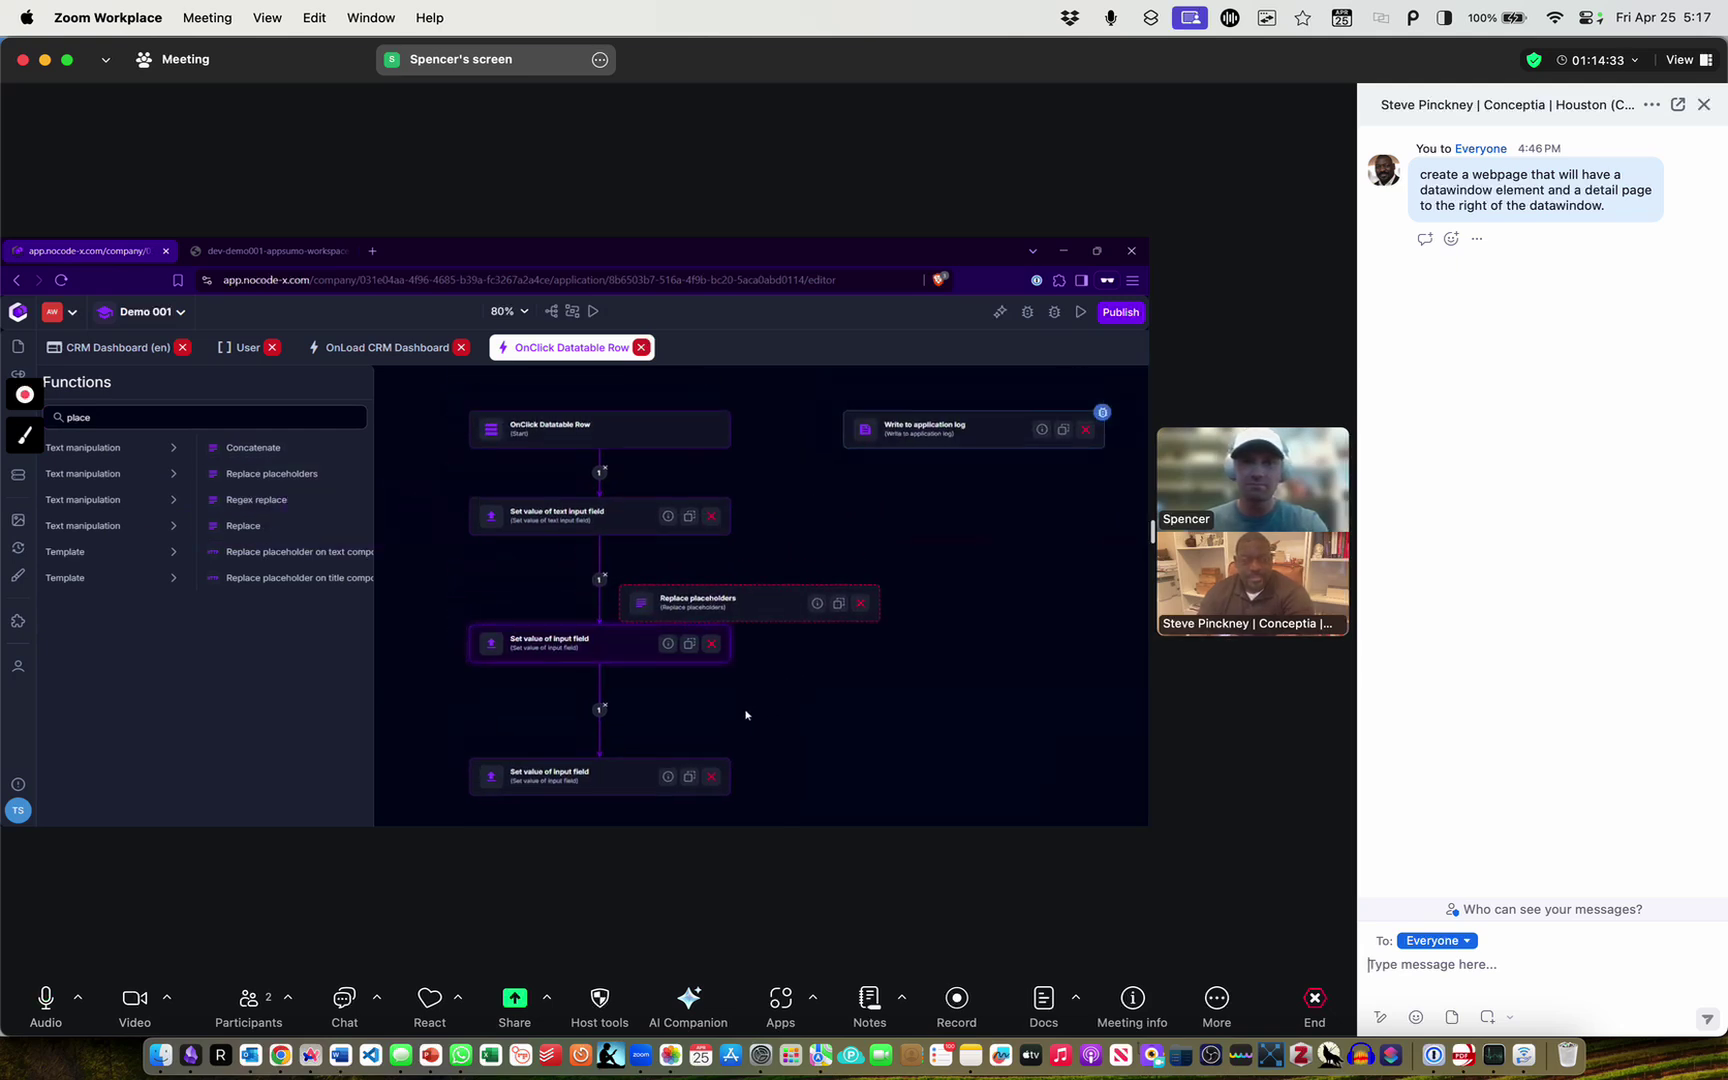
{"action": "left_click_drag", "start_coordinate": [621, 652], "coordinate": [623, 677]}
{"action": "left_click_drag", "start_coordinate": [752, 603], "coordinate": [491, 598]}
{"action": "left_click_drag", "start_coordinate": [760, 594], "coordinate": [746, 526]}
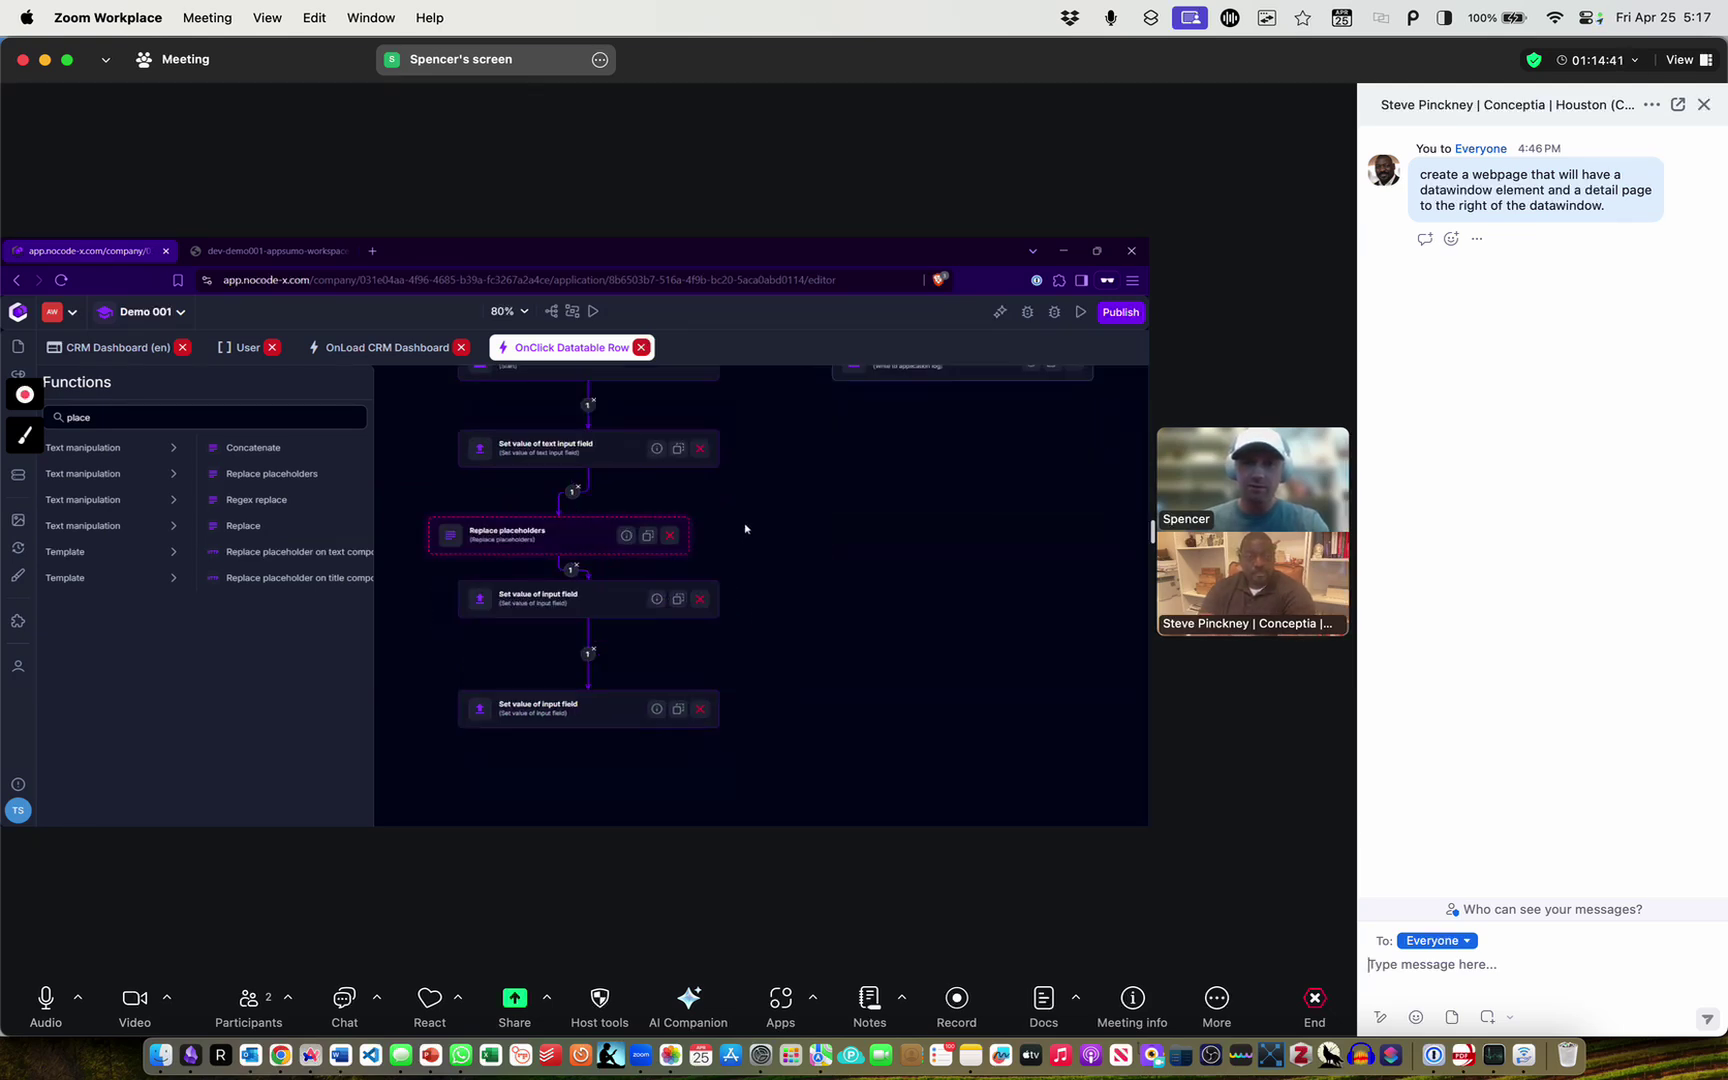
{"action": "left_click_drag", "start_coordinate": [553, 527], "coordinate": [575, 529]}
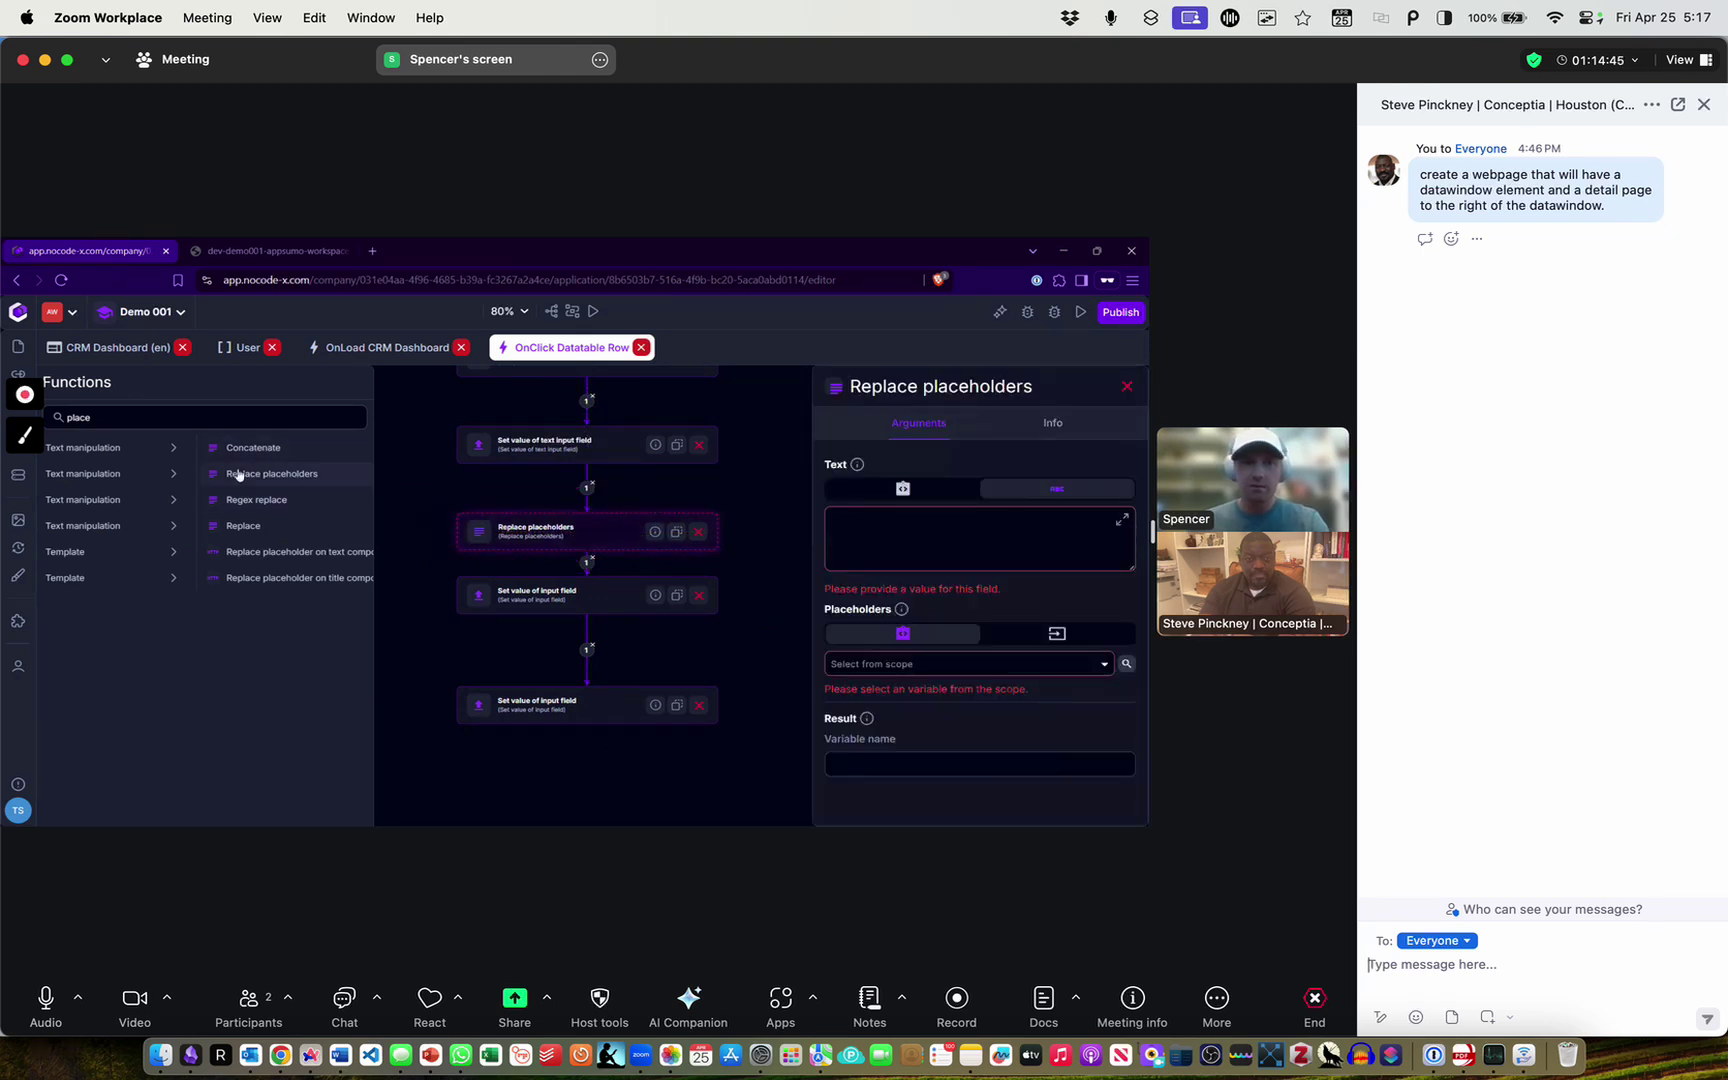
{"action": "left_click", "coordinate": [699, 532]}
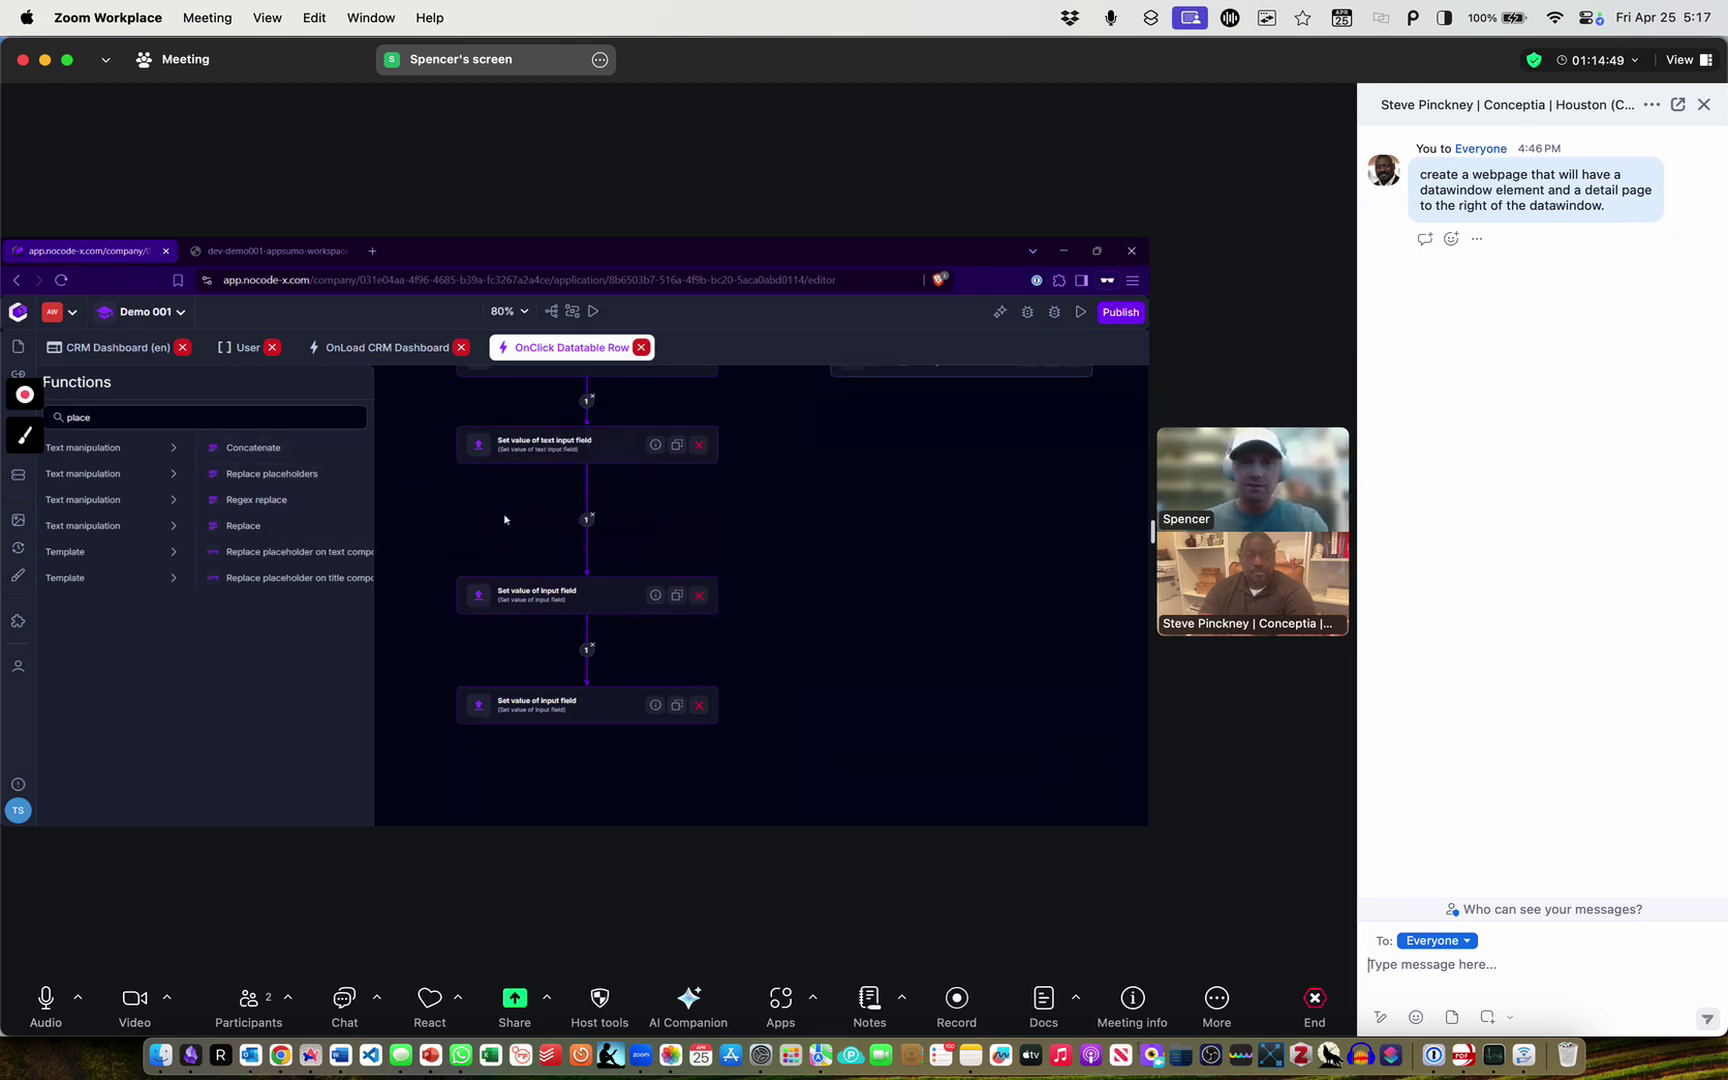
Add a Replace placeholders block to the flow between the Set value of text input field block and the DETAIL_FIELD_NAME block
{"action": "left_click_drag", "start_coordinate": [262, 473], "coordinate": [900, 526]}
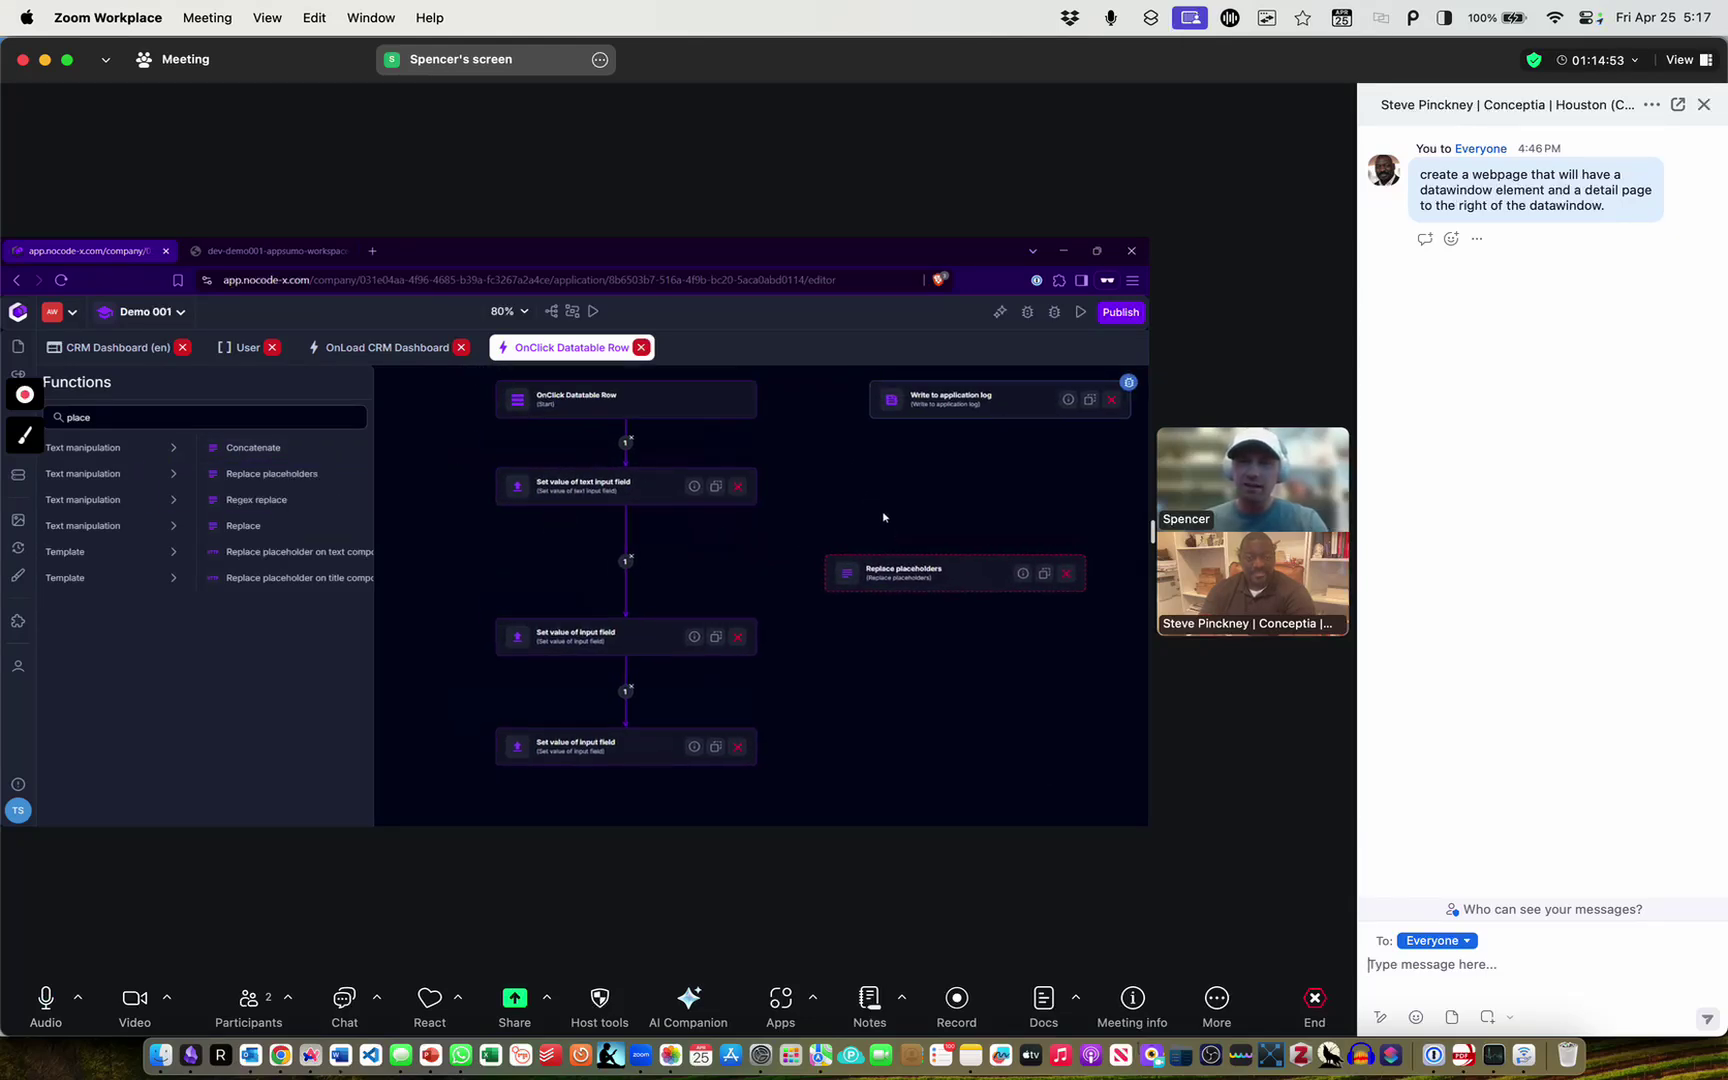
{"action": "left_click", "coordinate": [889, 572]}
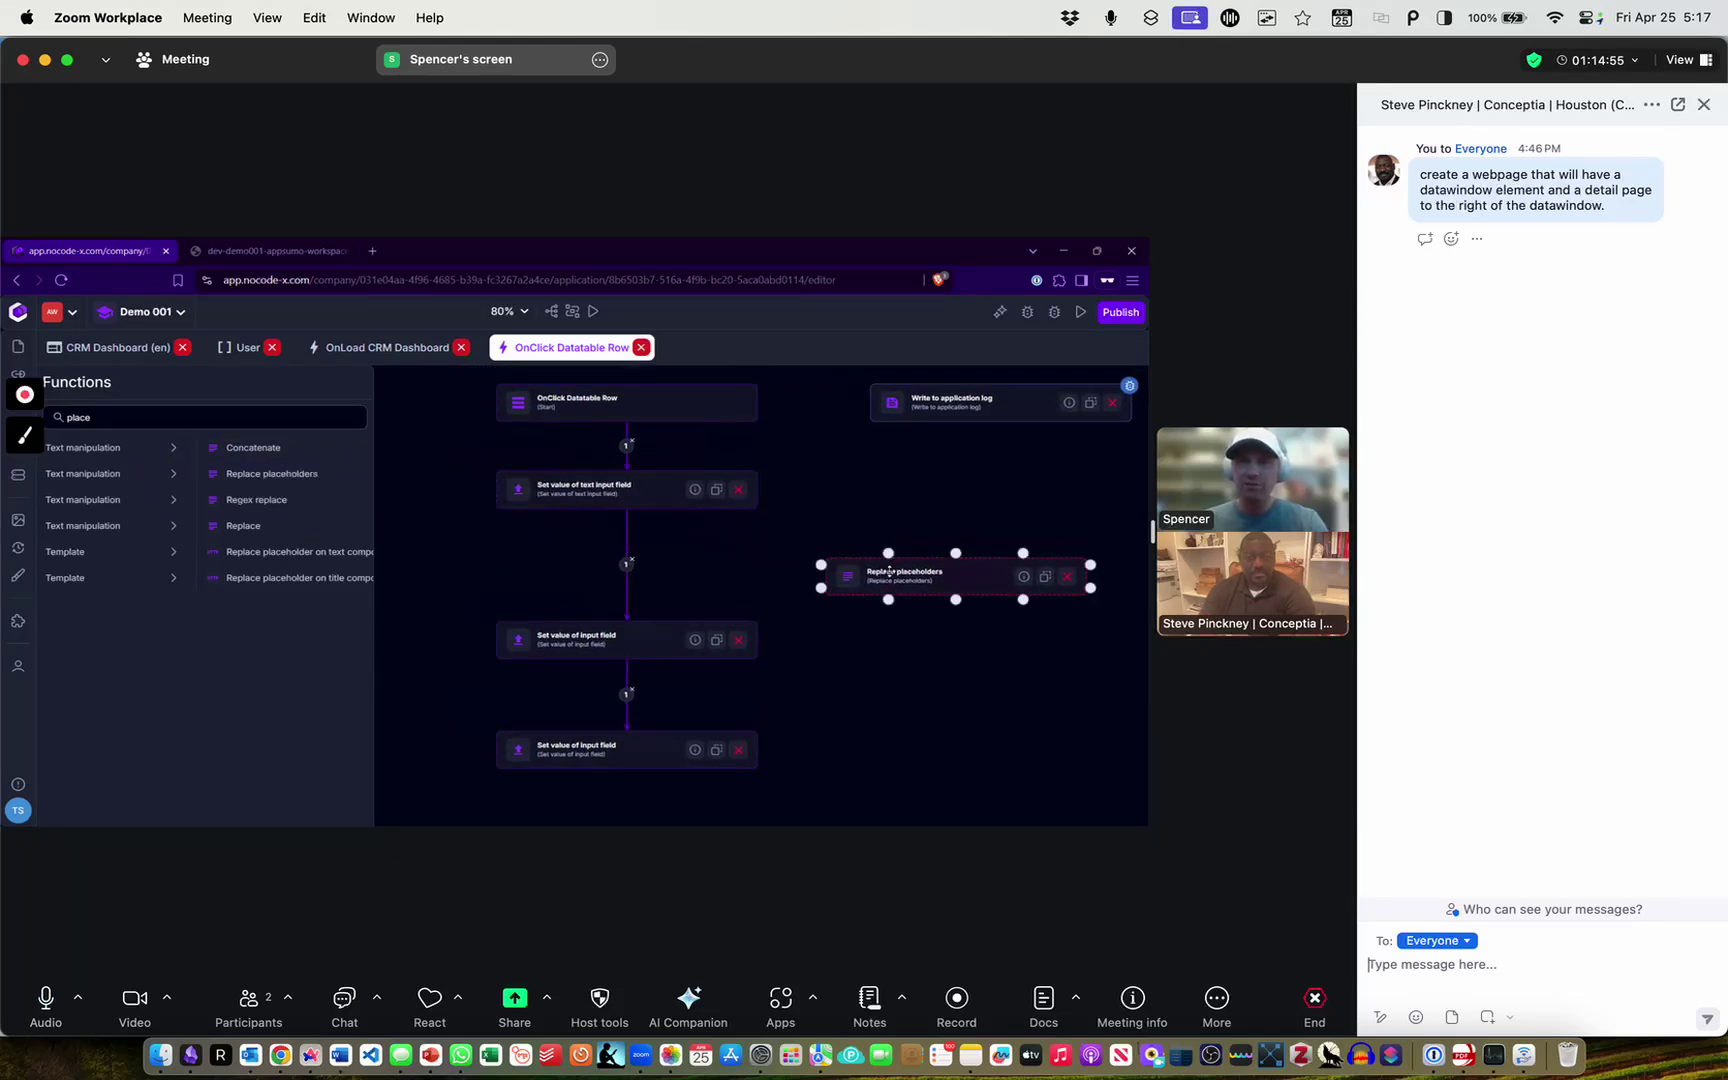
{"action": "left_click_drag", "start_coordinate": [873, 574], "coordinate": [583, 564]}
{"action": "left_click_drag", "start_coordinate": [464, 665], "coordinate": [417, 621]}
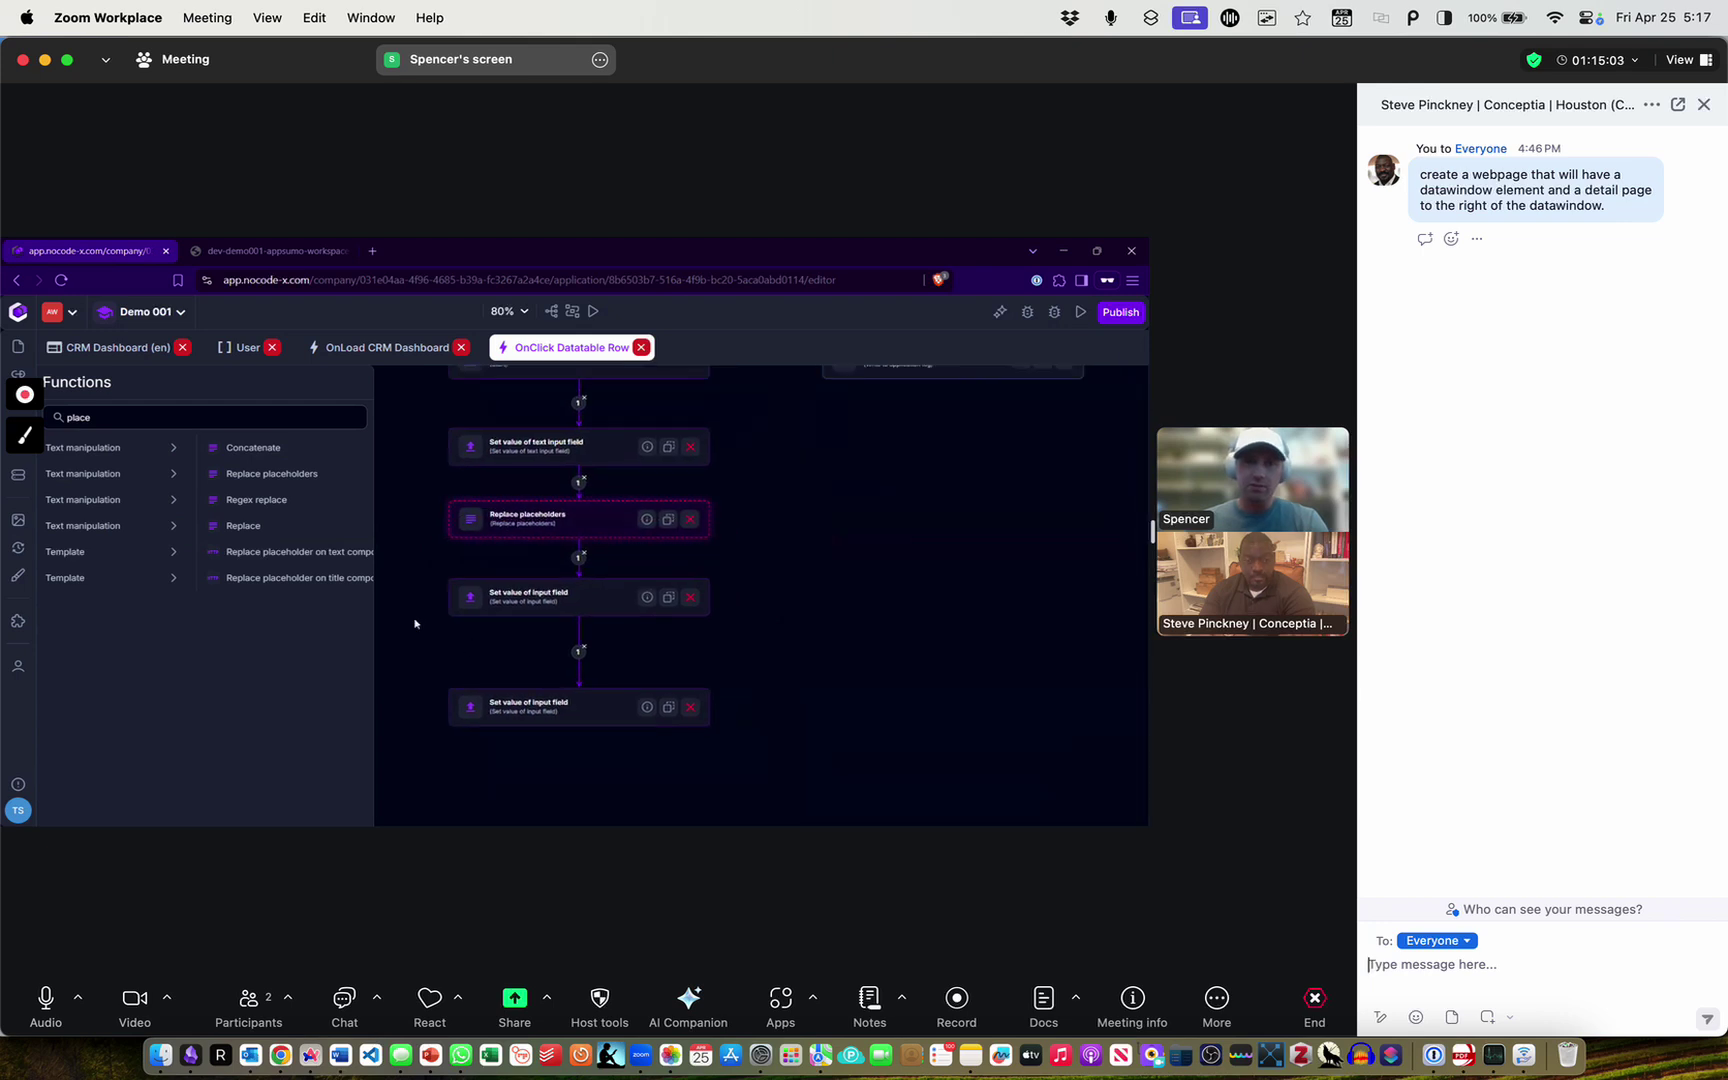
Set the text of the Replace placeholders block to {{firstname}} {{lastname}}
{"action": "left_click", "coordinate": [528, 510]}
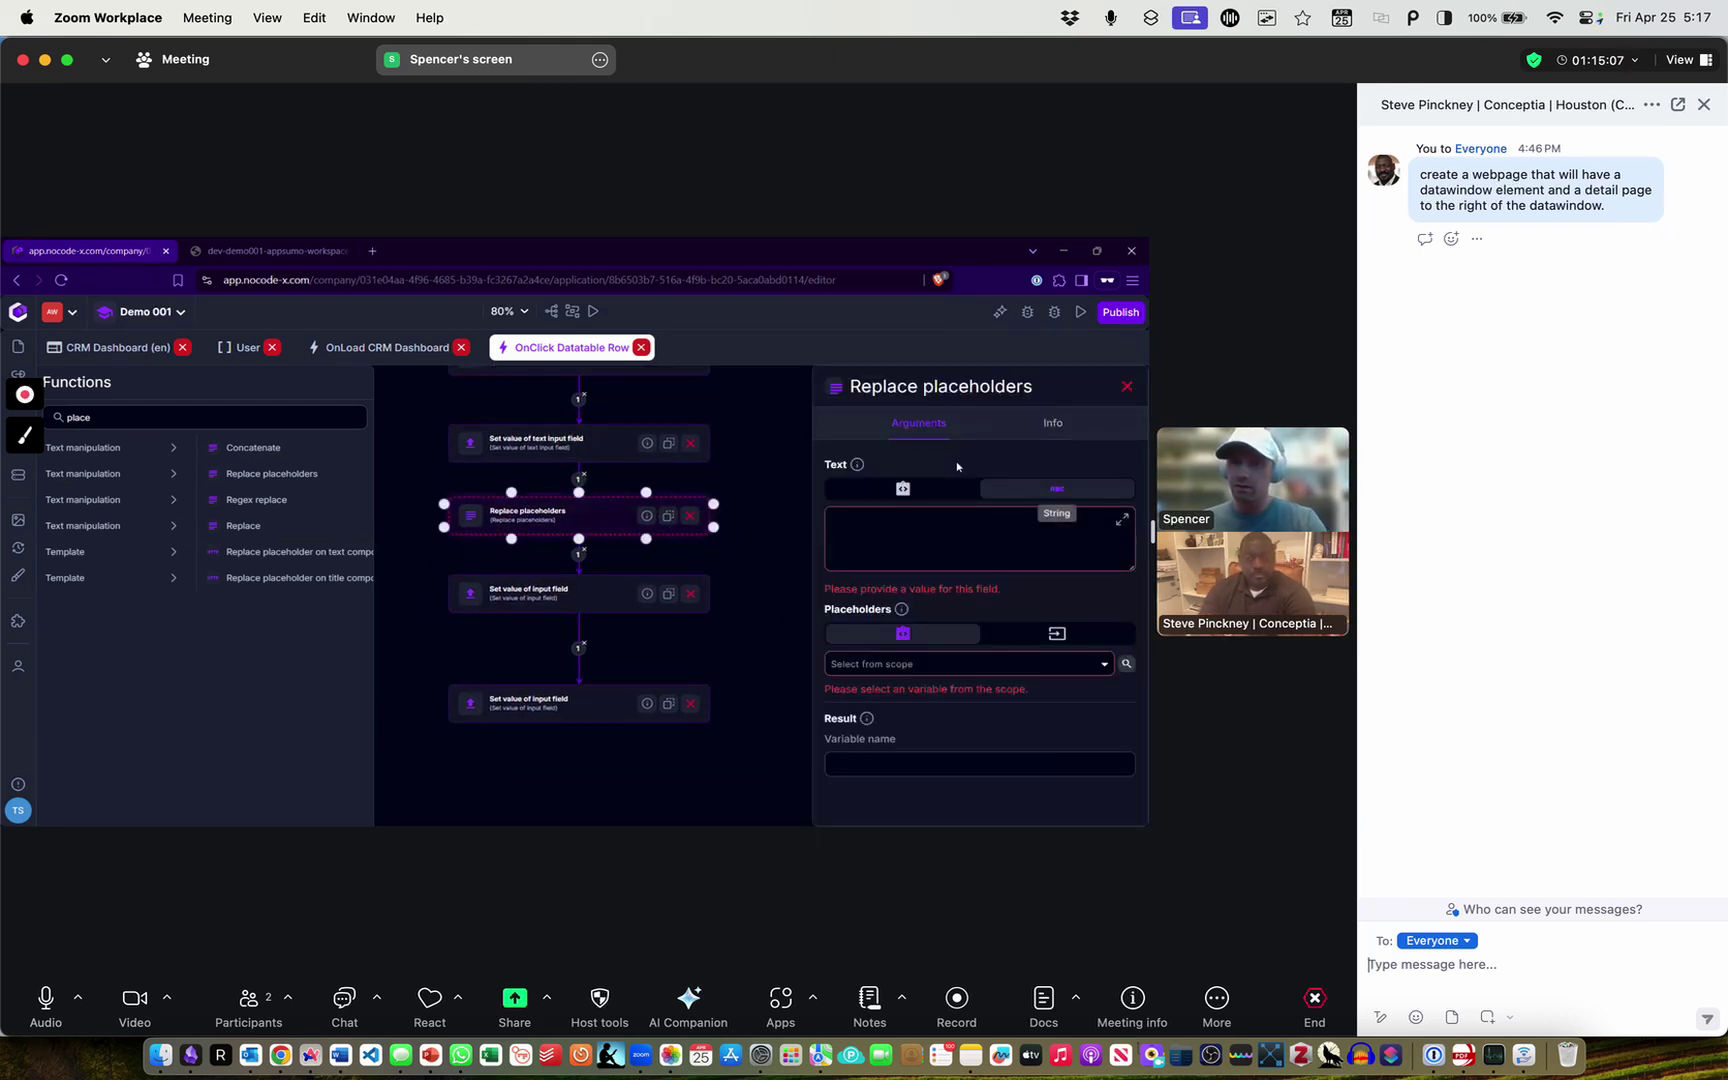
{"action": "left_click", "coordinate": [998, 530]}
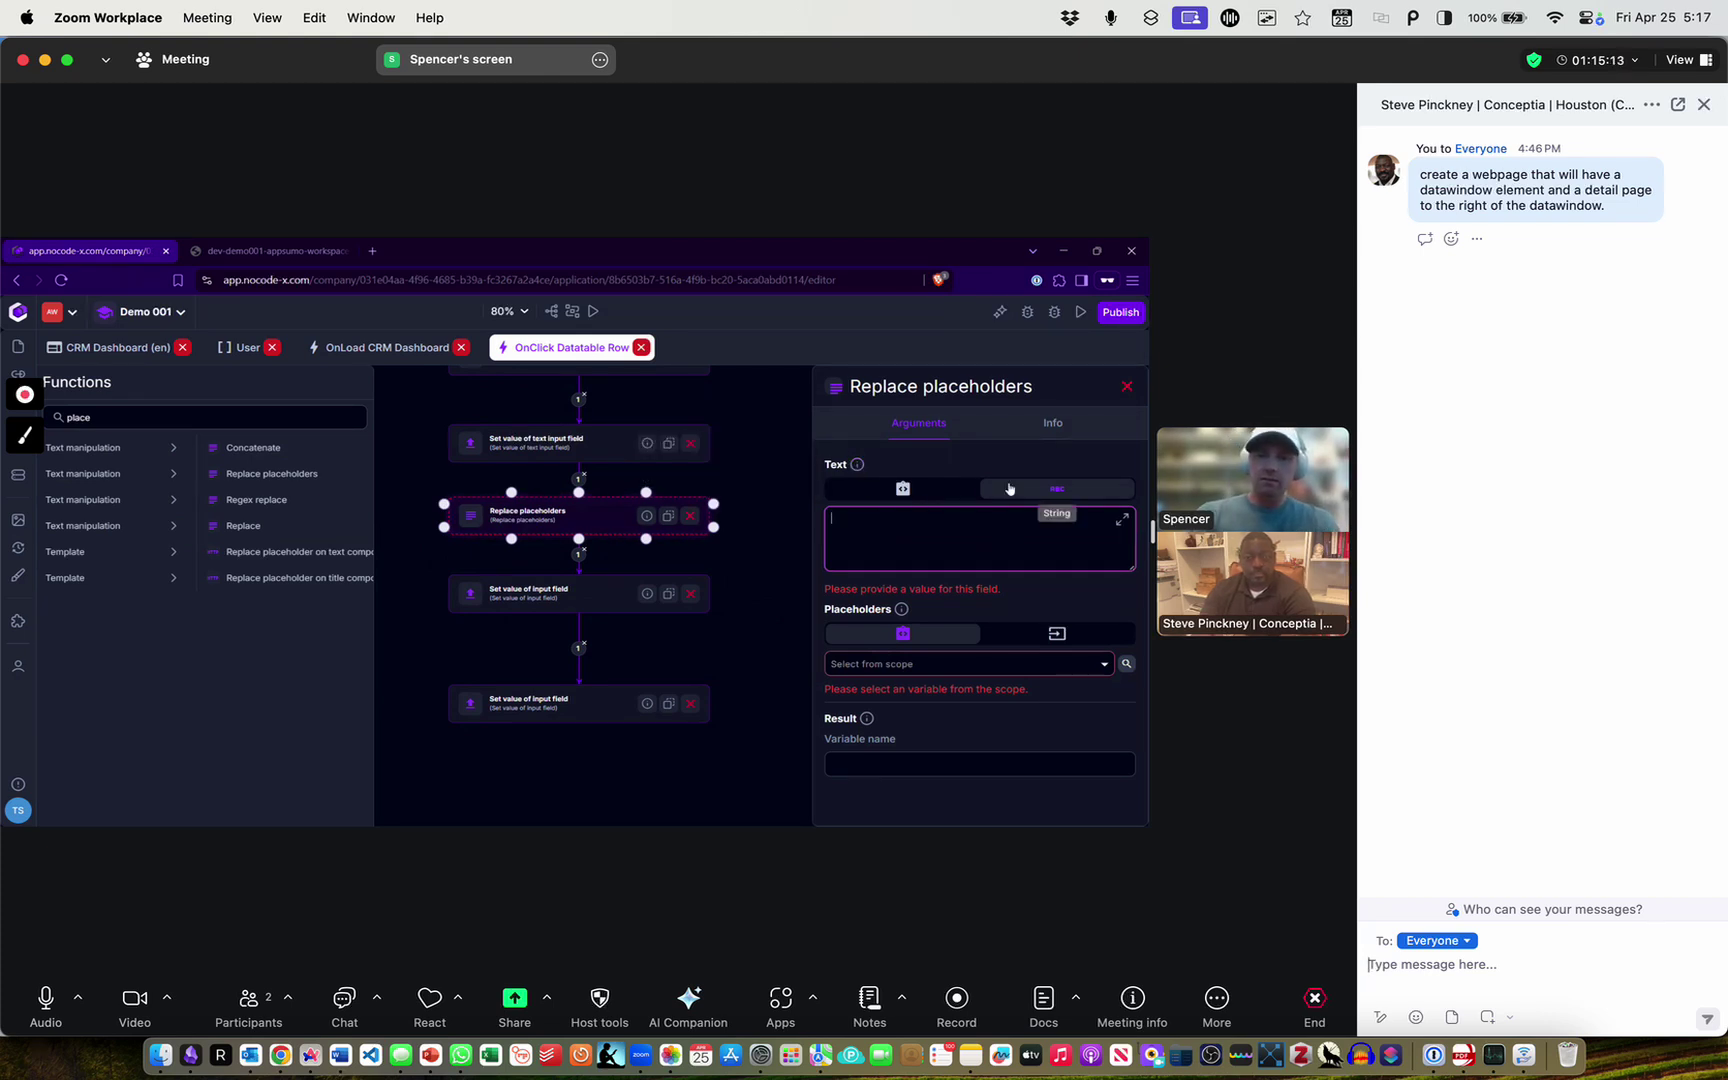
{"action": "type", "text": "{{"}
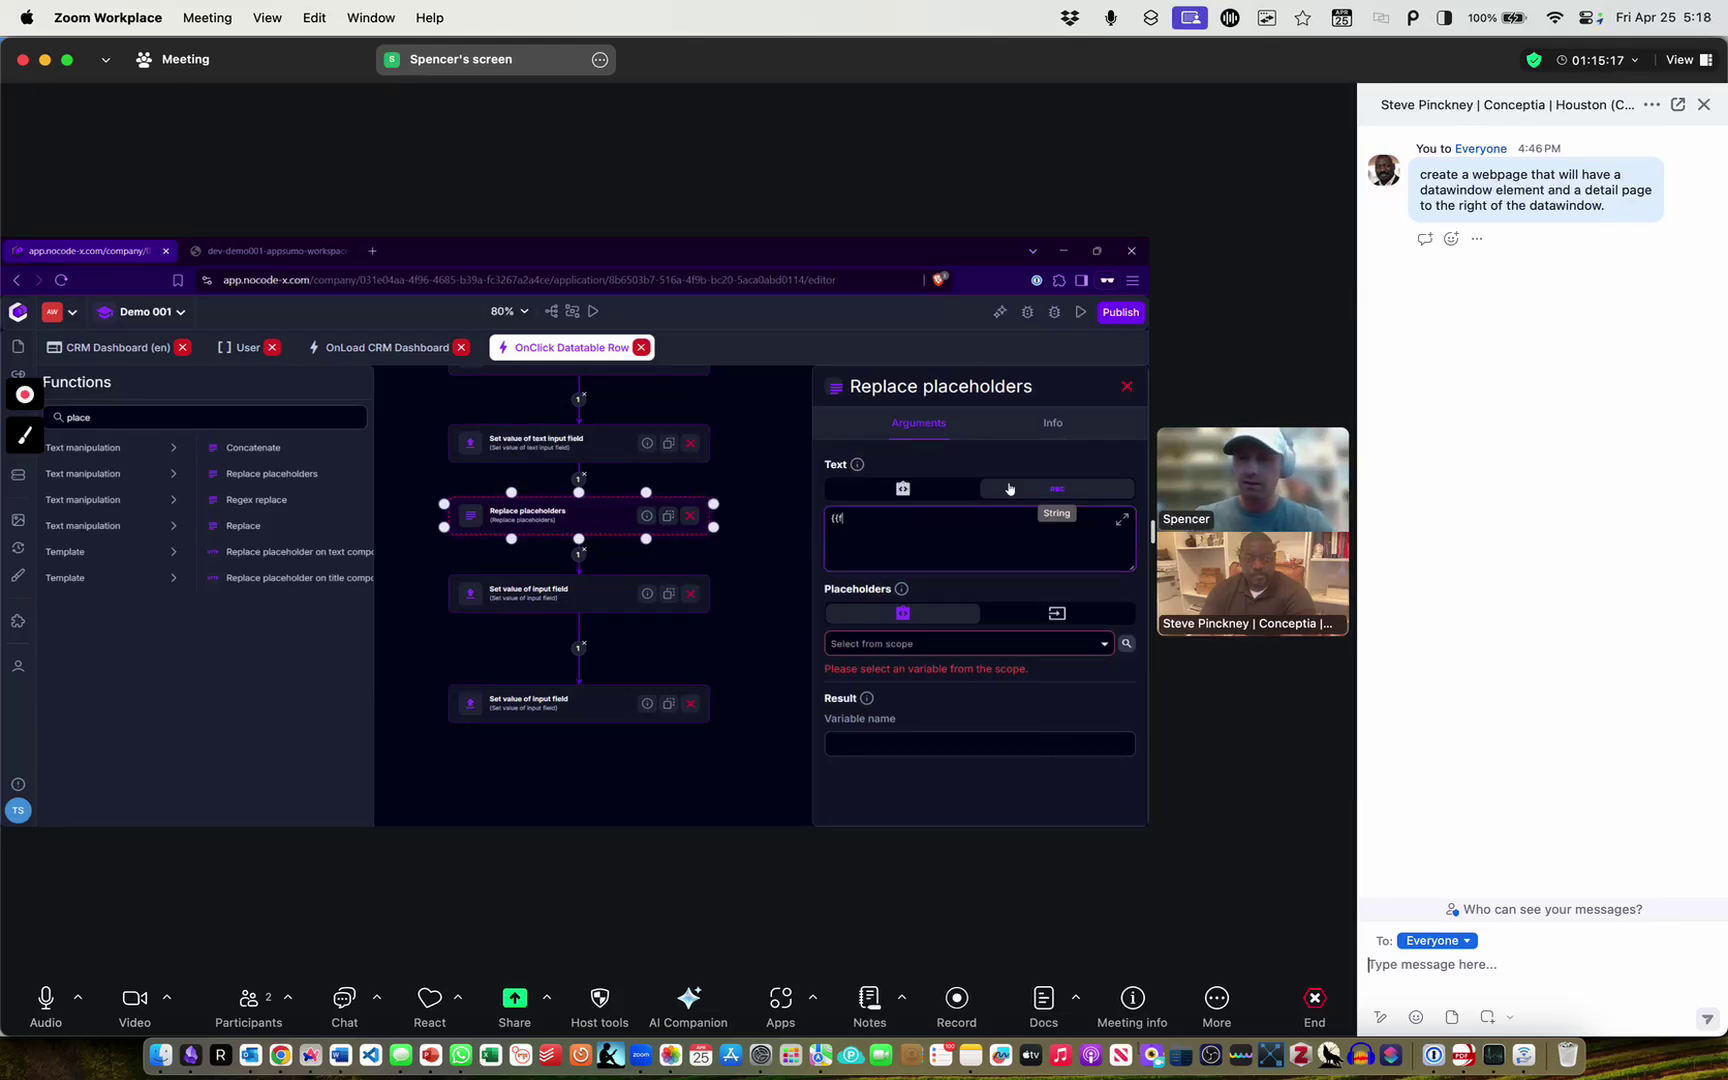
{"action": "type", "text": "firstname}} "}
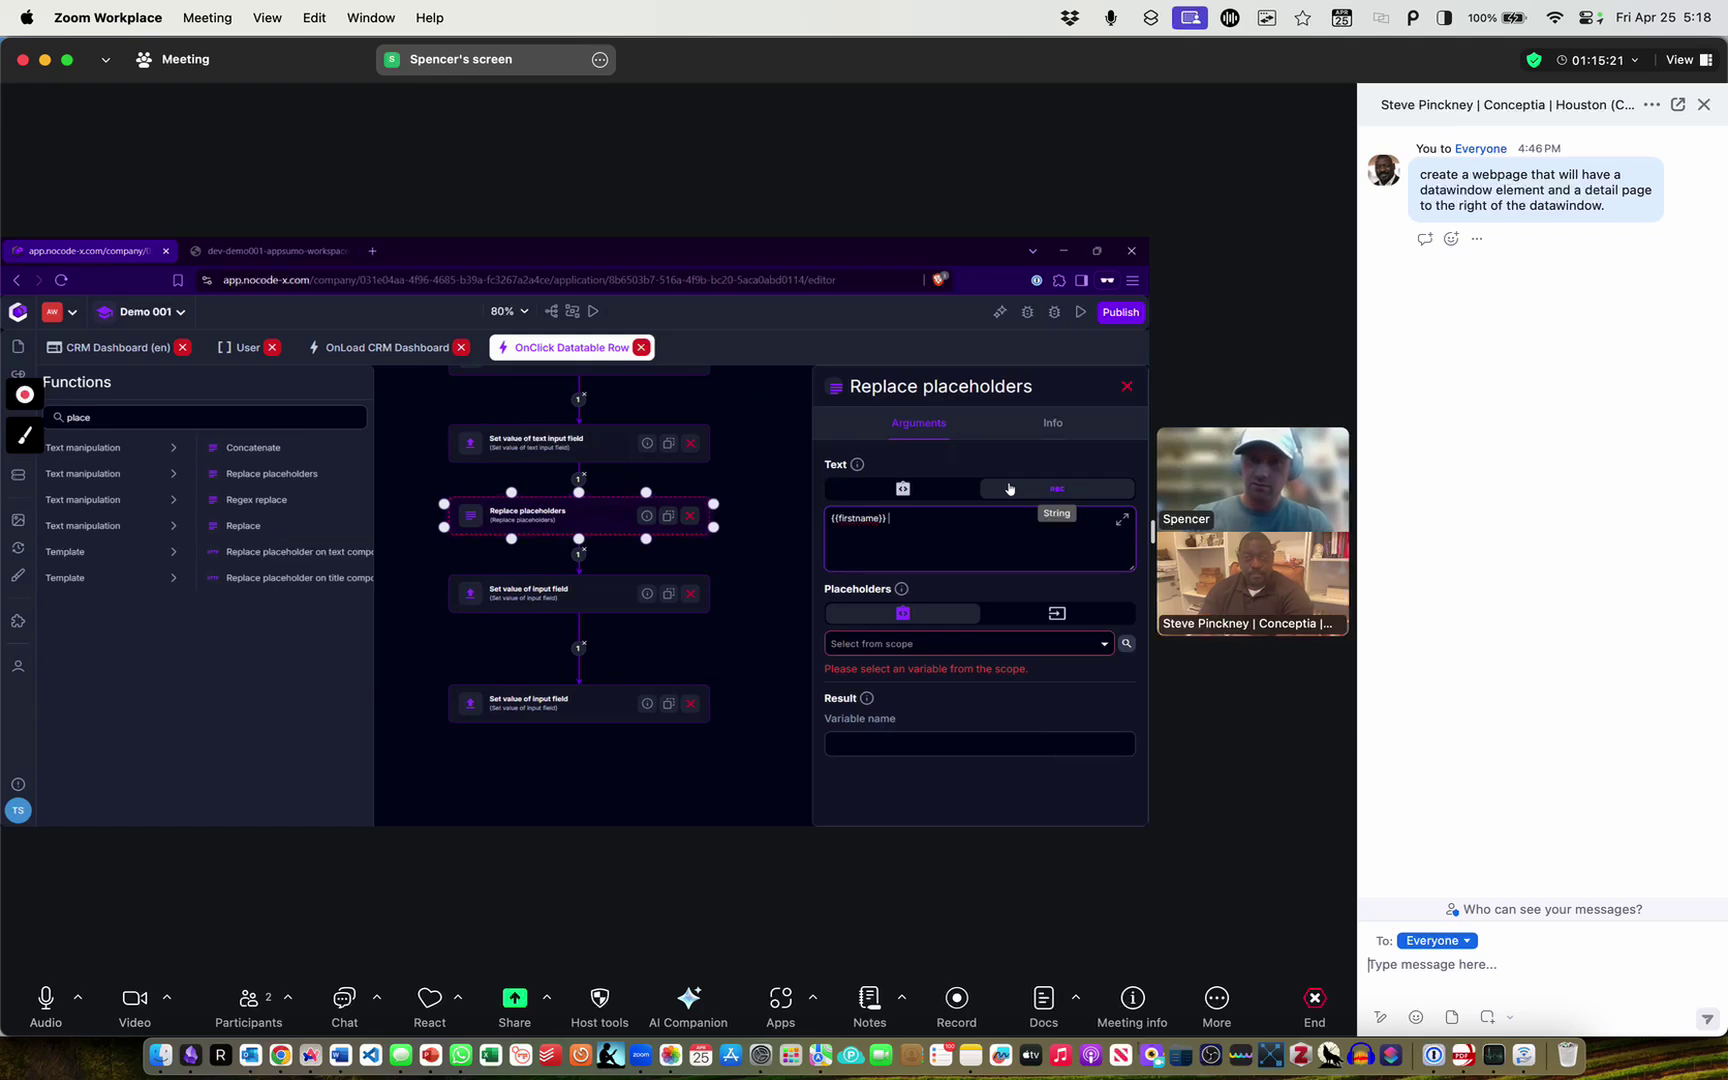
{"action": "type", "text": "{{lastname"}
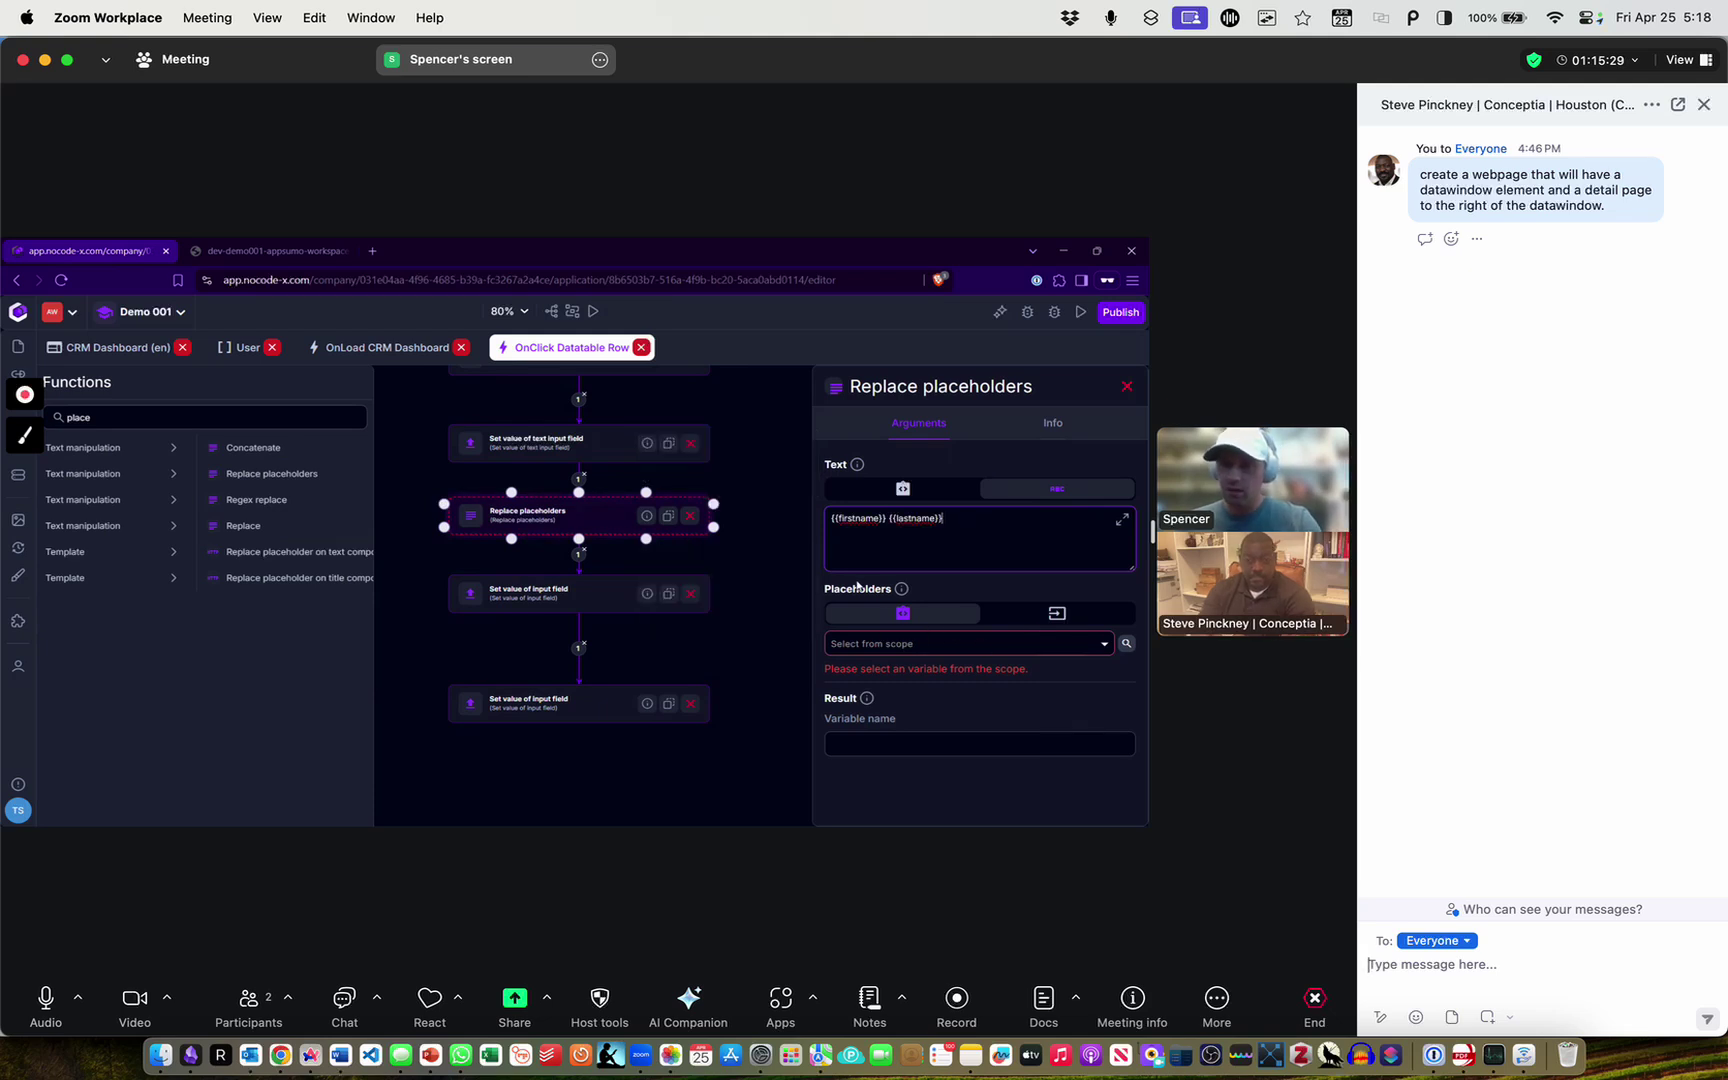
Define the placeholders directly in the Replace placeholders block, adding one named firstname with the value ROW_DATA.firstName
{"action": "left_click", "coordinate": [1060, 614]}
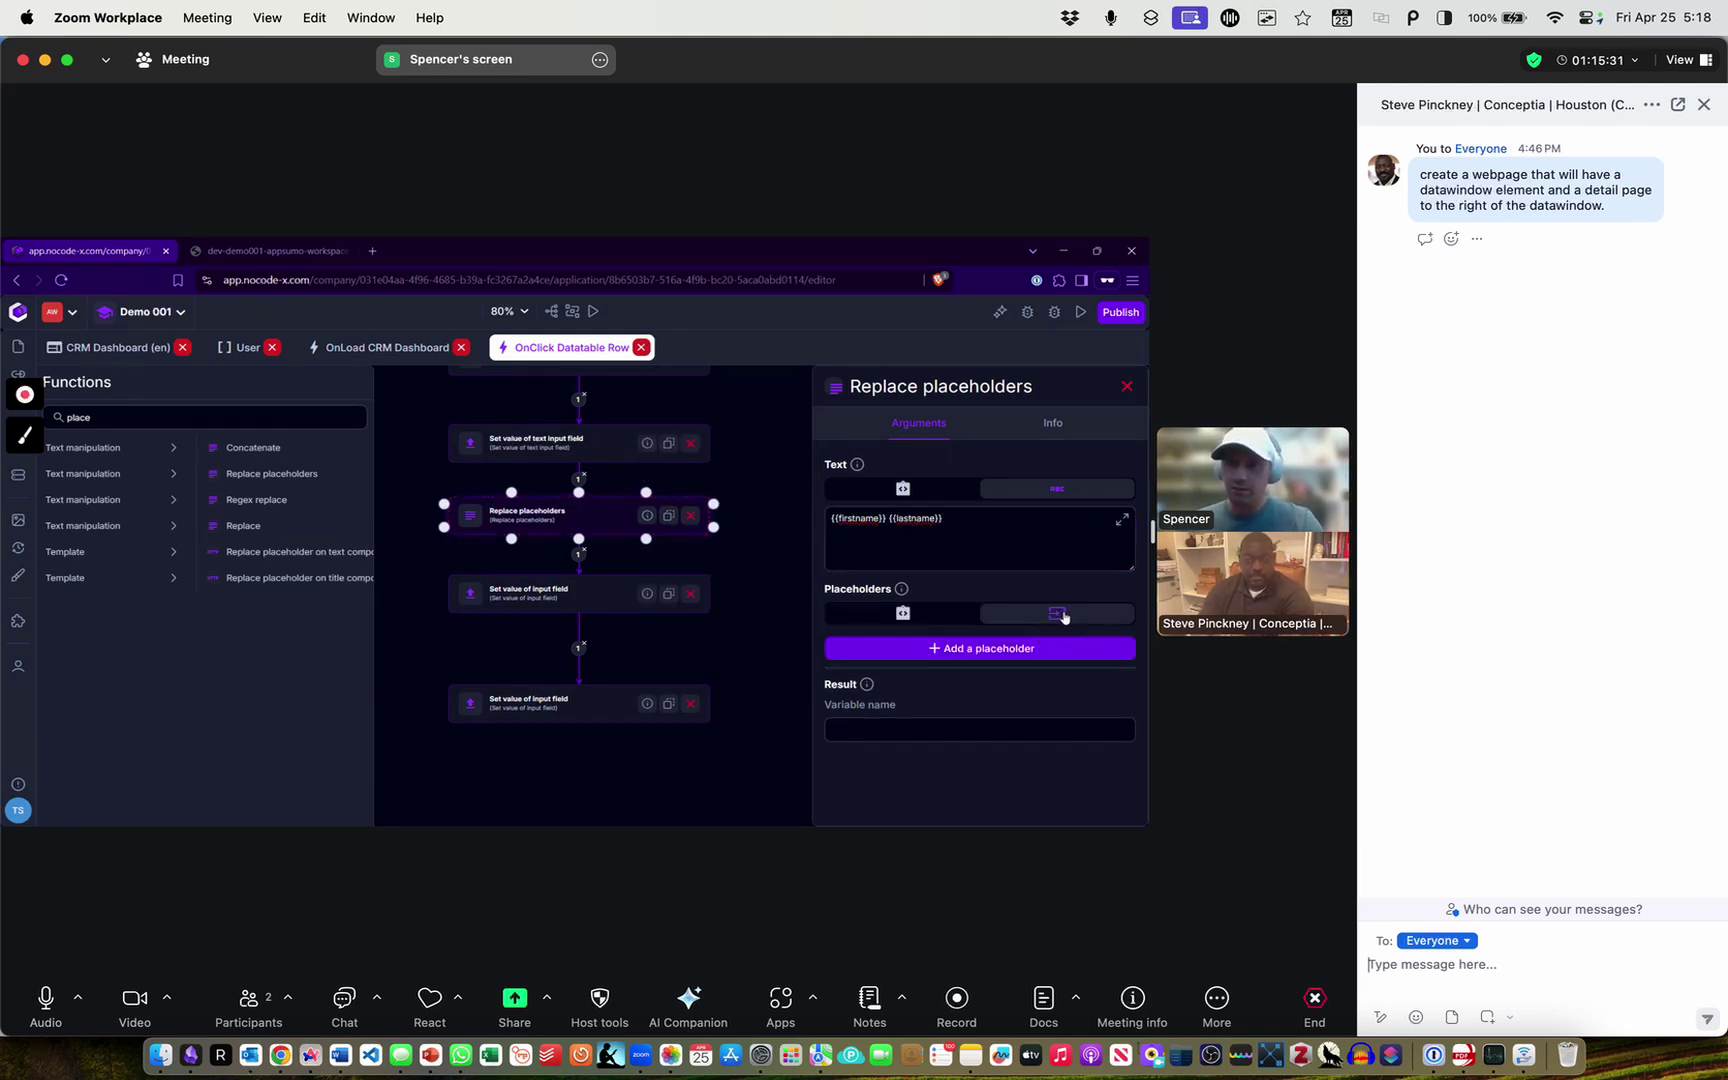
{"action": "left_click", "coordinate": [1024, 650]}
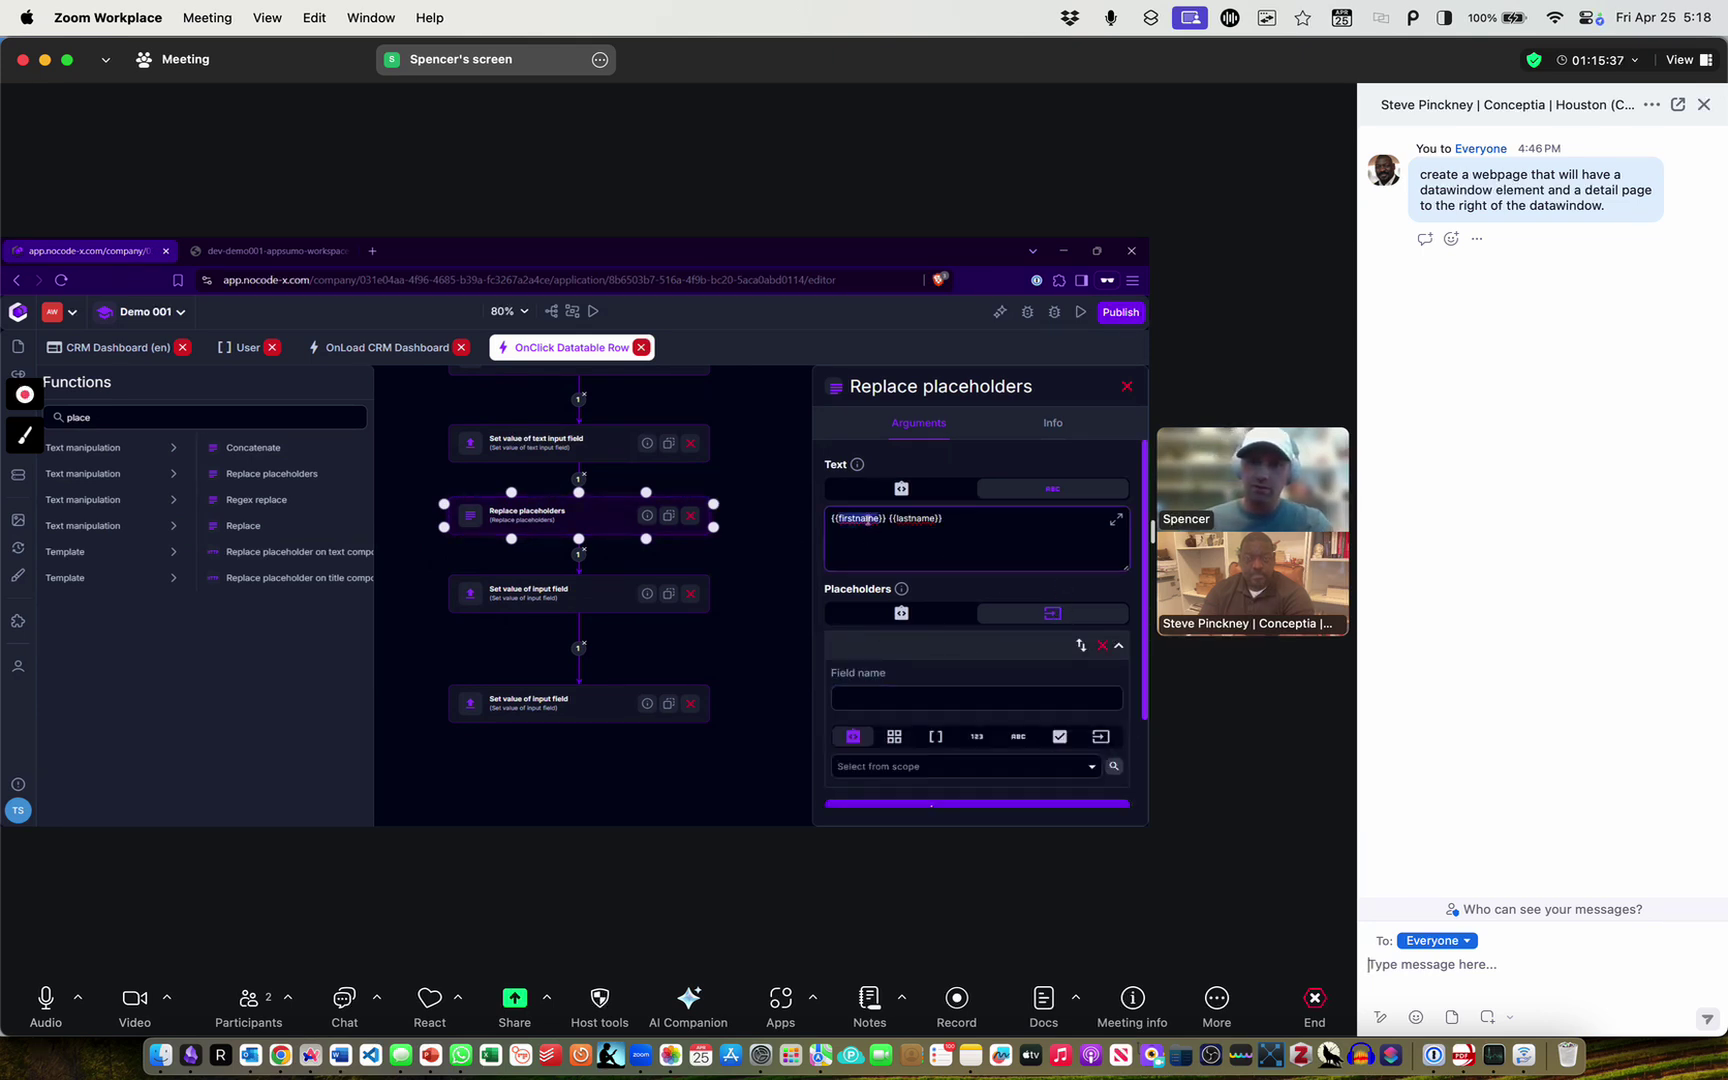
{"action": "type", "text": "firstname"}
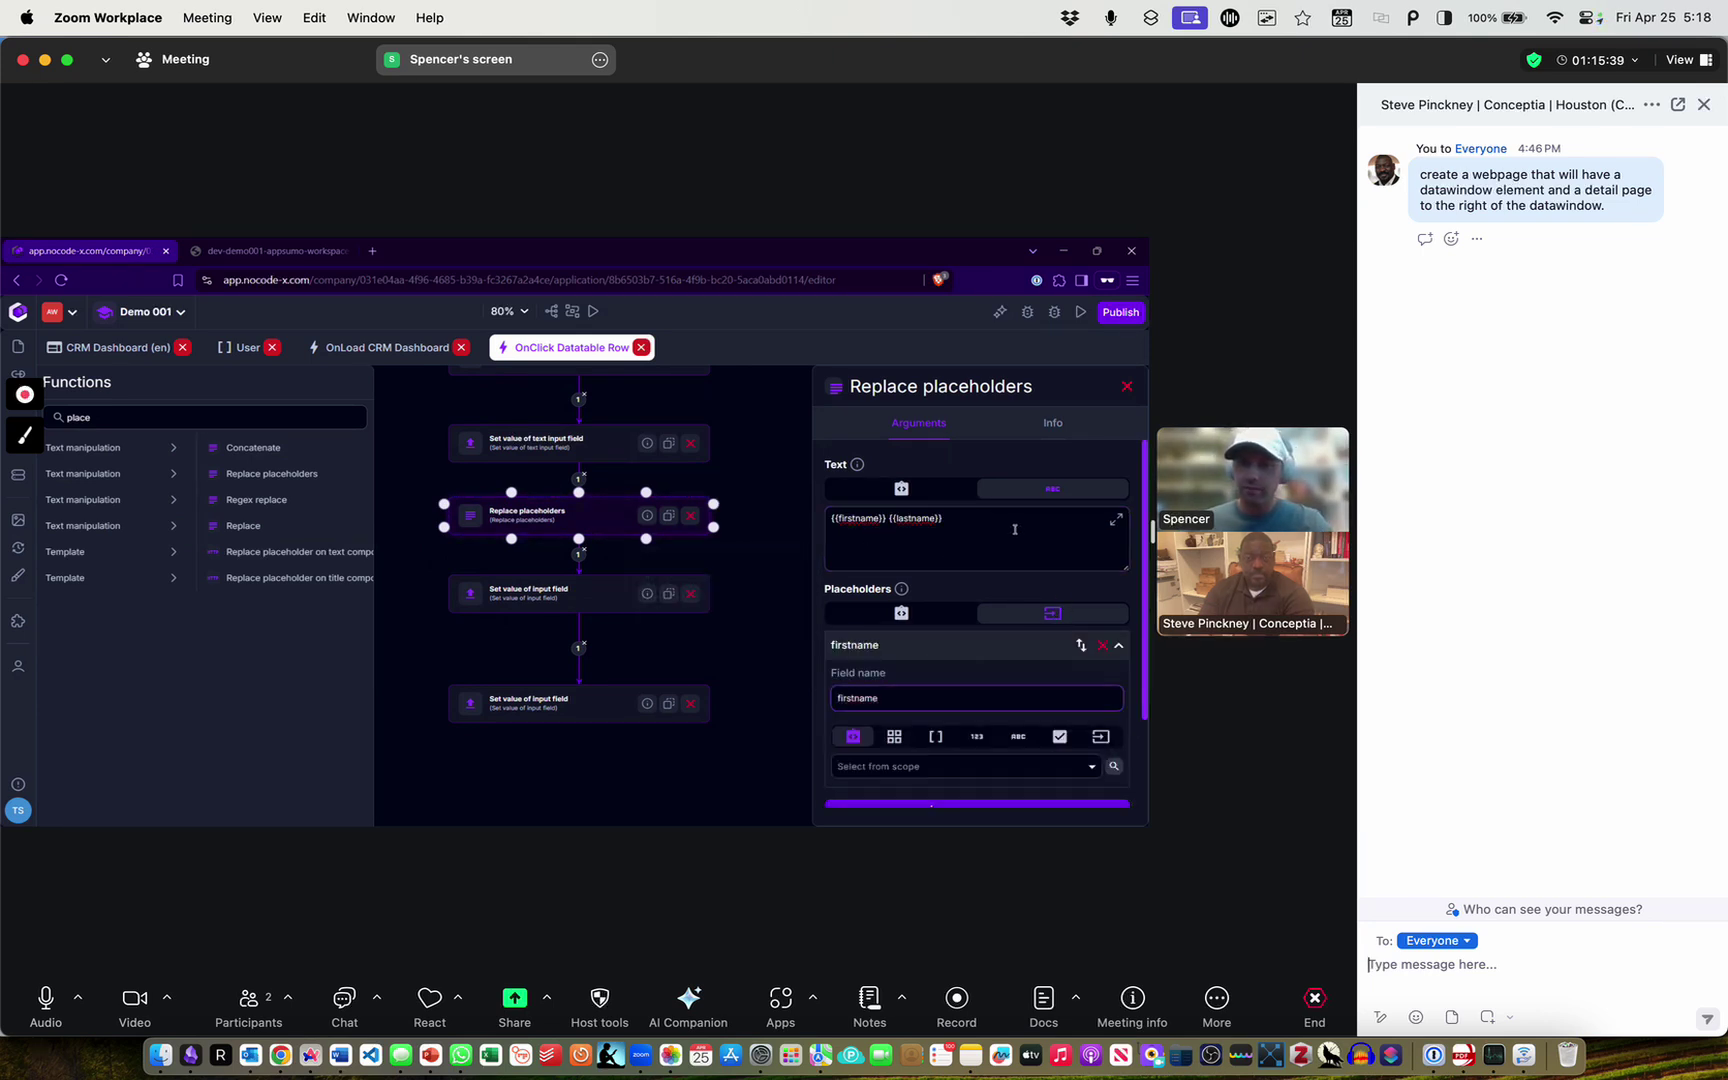
{"action": "scroll", "coordinate": [945, 650], "scroll_direction": "down", "scroll_amount": 2}
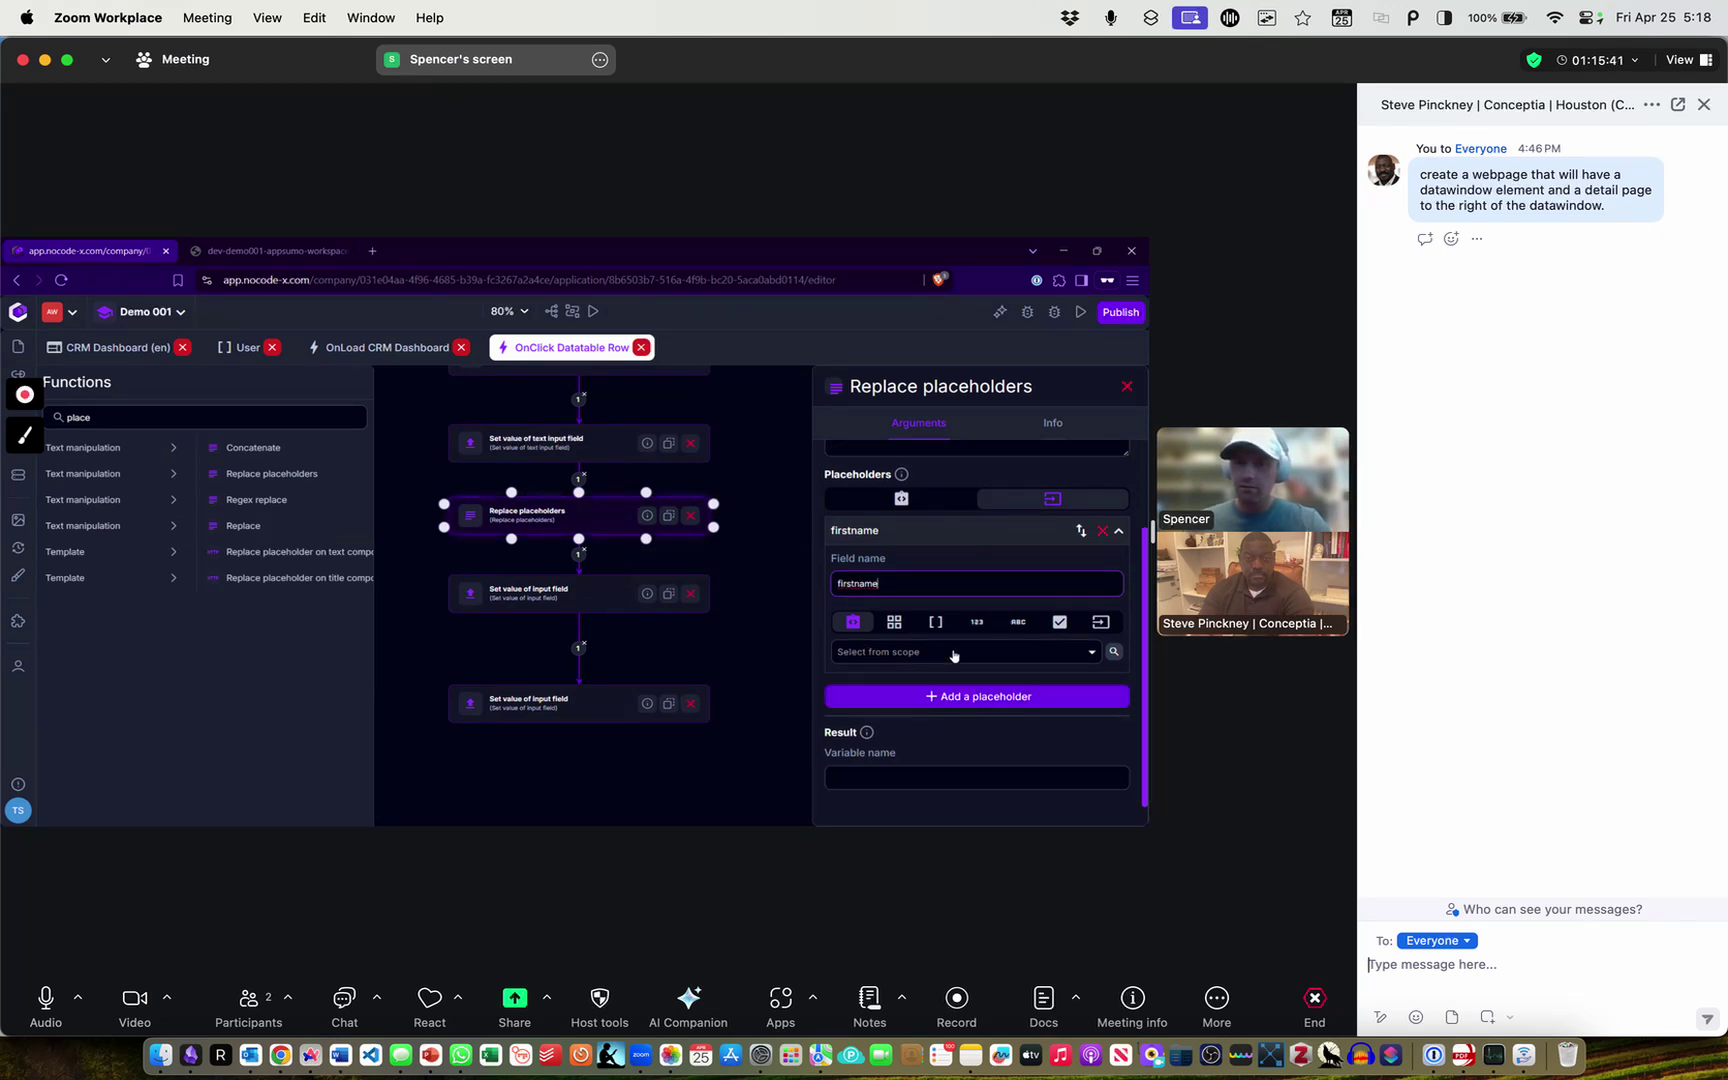
{"action": "left_click", "coordinate": [954, 652]}
{"action": "scroll", "coordinate": [990, 560], "scroll_direction": "down", "scroll_amount": 3}
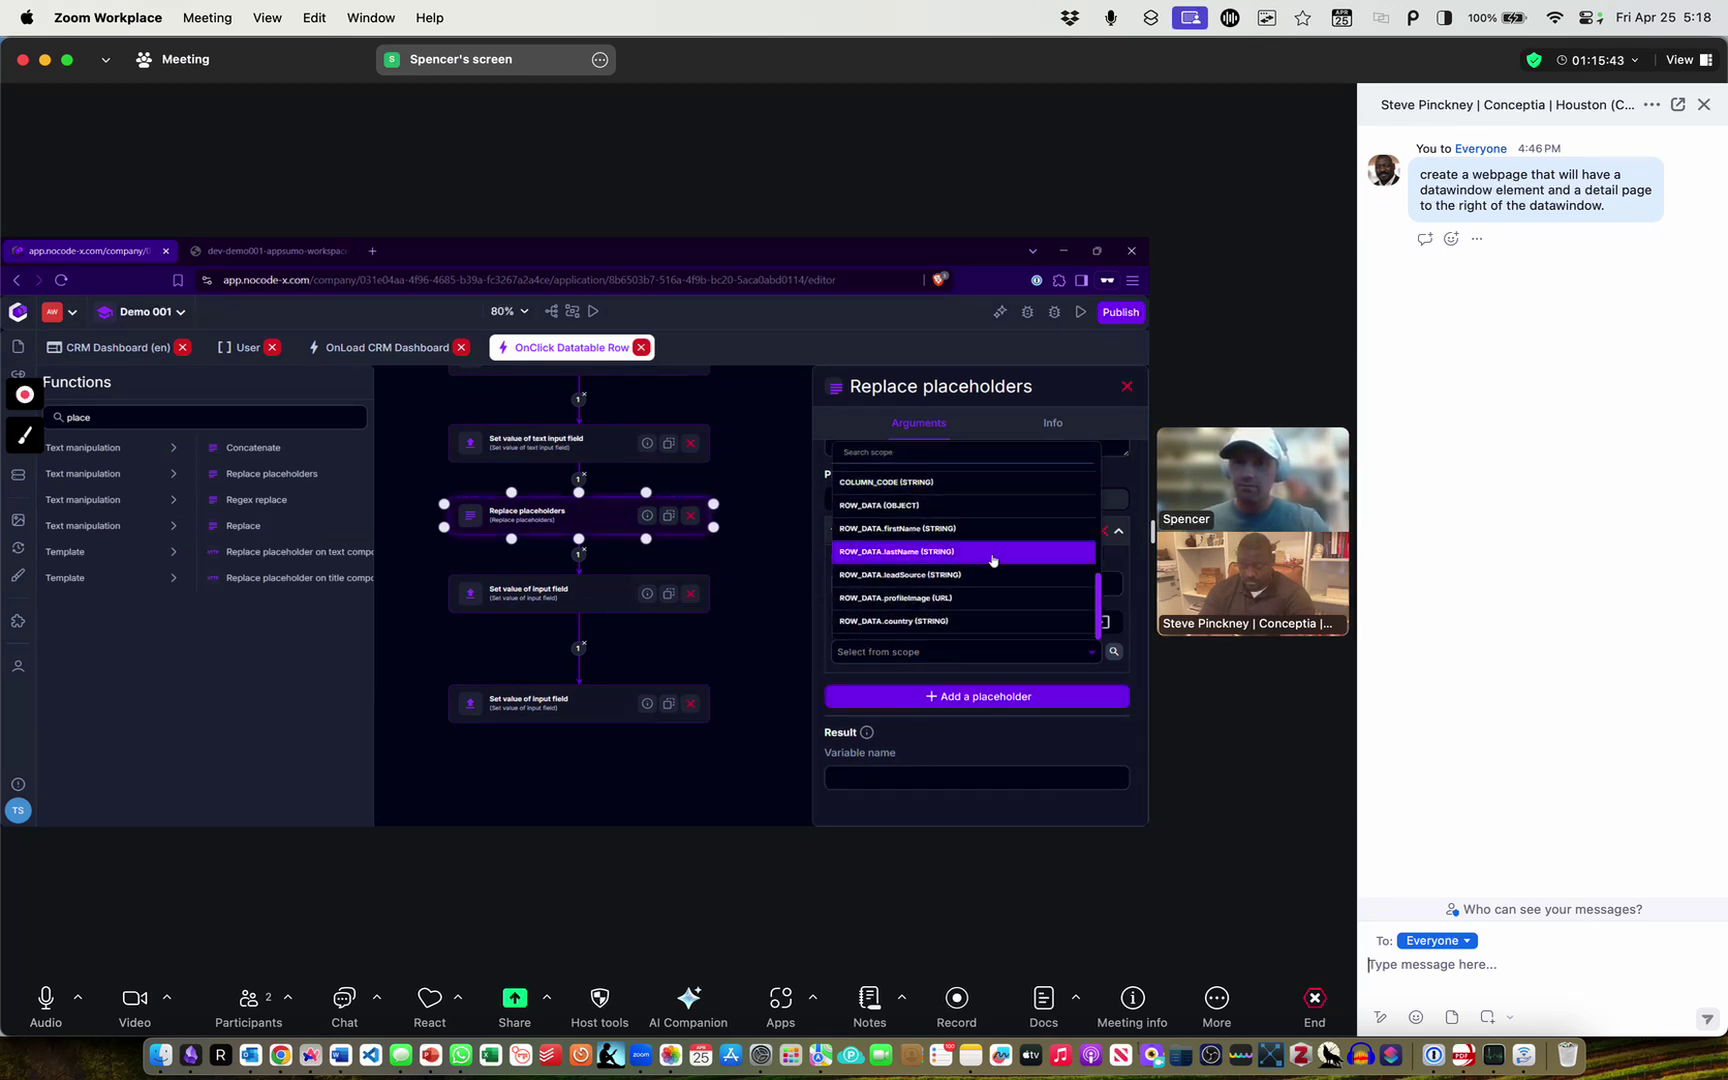
{"action": "left_click", "coordinate": [909, 537]}
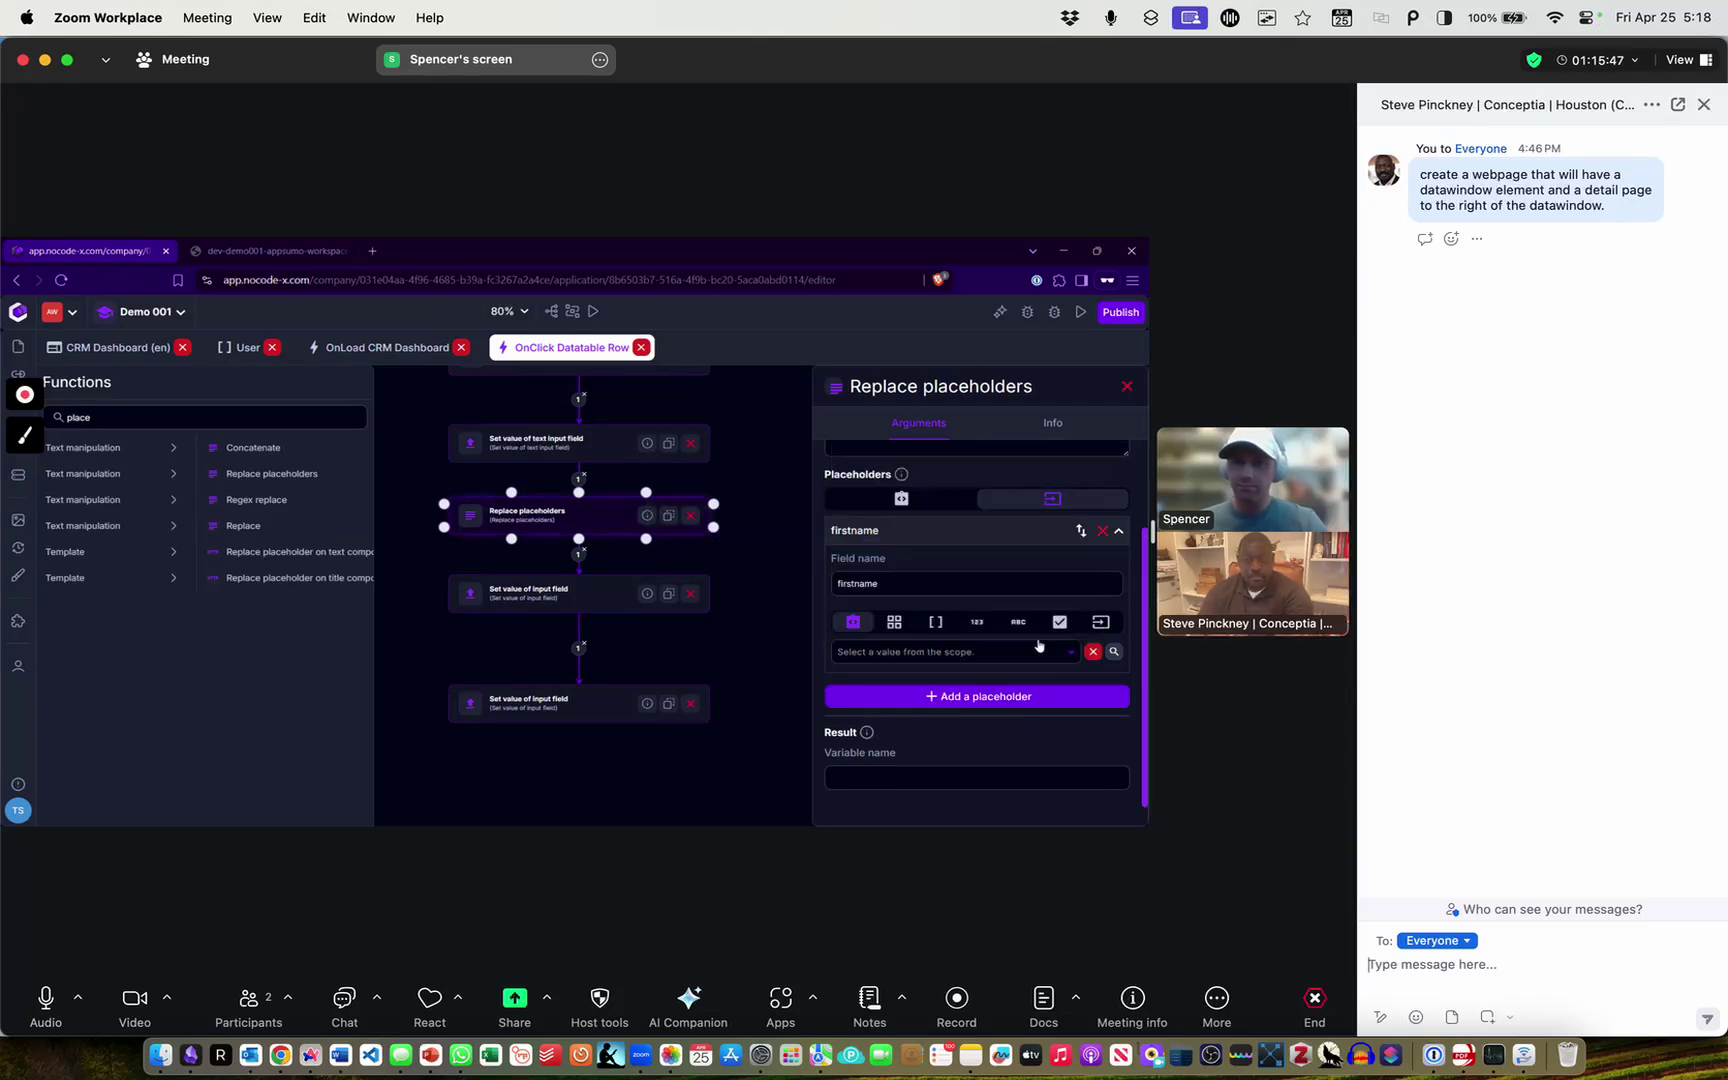
Add a second placeholder named lastname to the Replace placeholders block, with the value ROW_DATA.lastName
{"action": "left_click", "coordinate": [985, 699]}
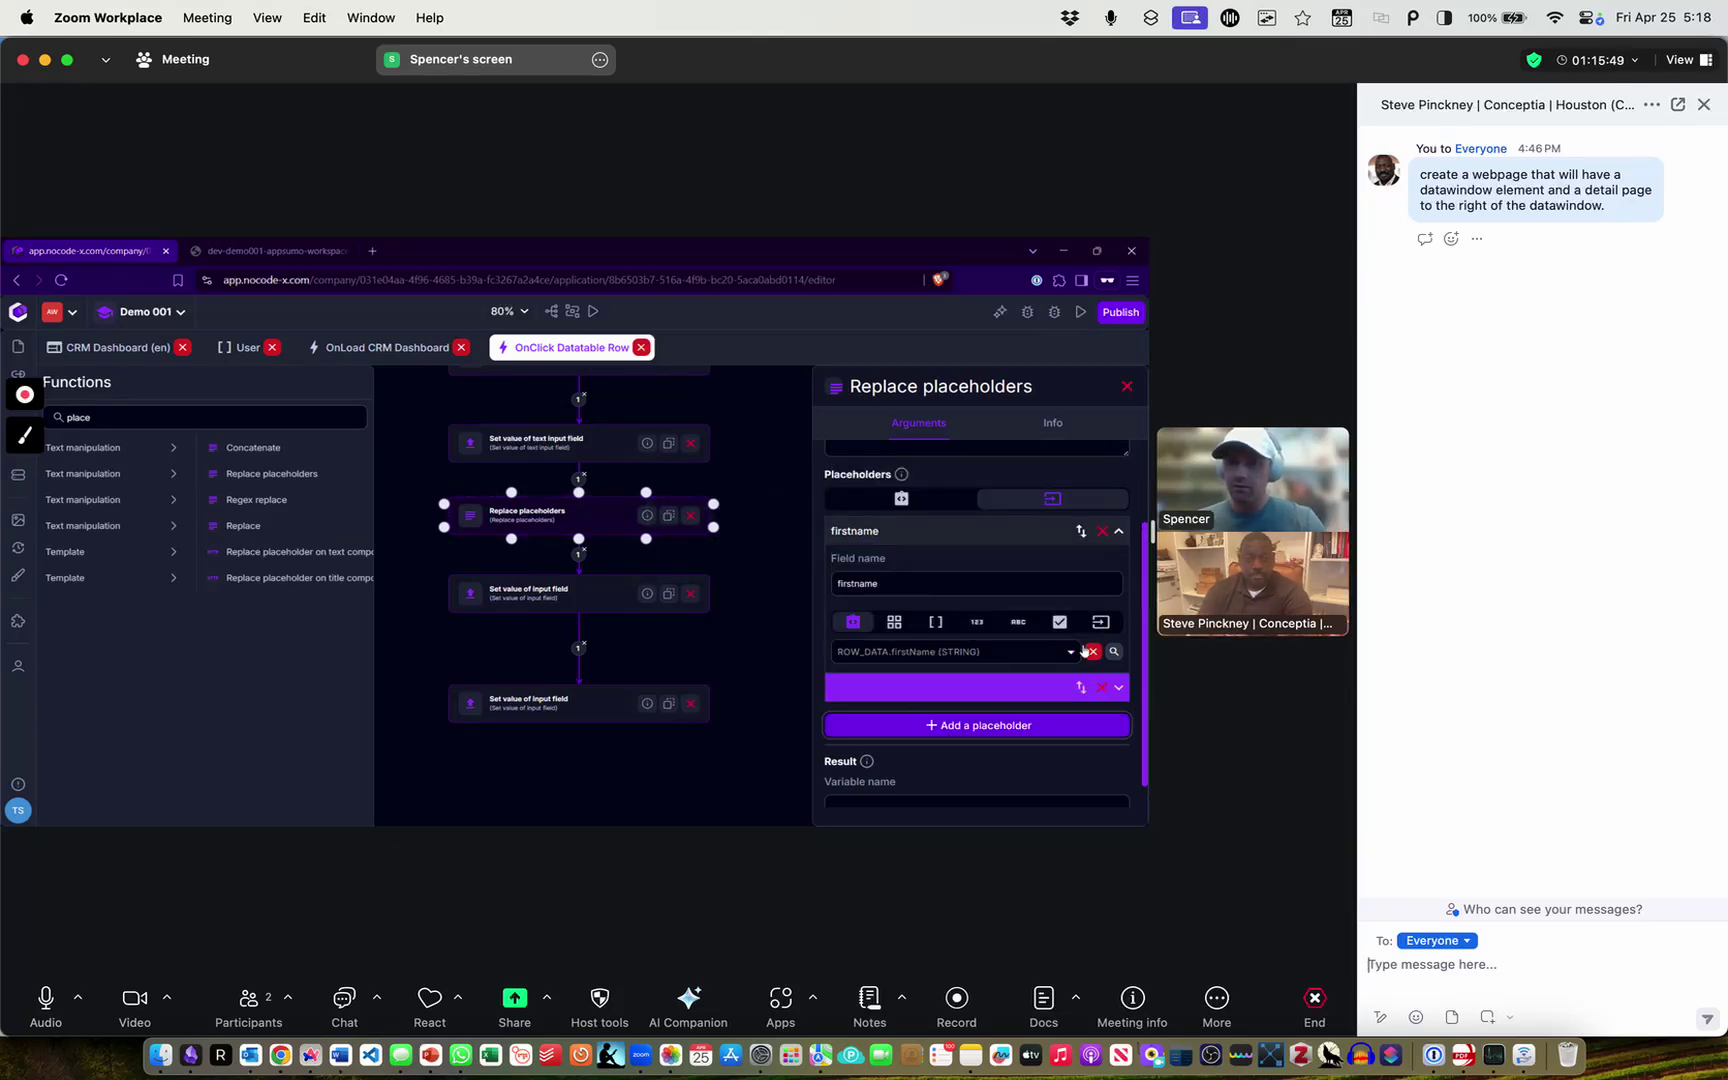
{"action": "scroll", "coordinate": [1040, 600], "scroll_direction": "up", "scroll_amount": 2}
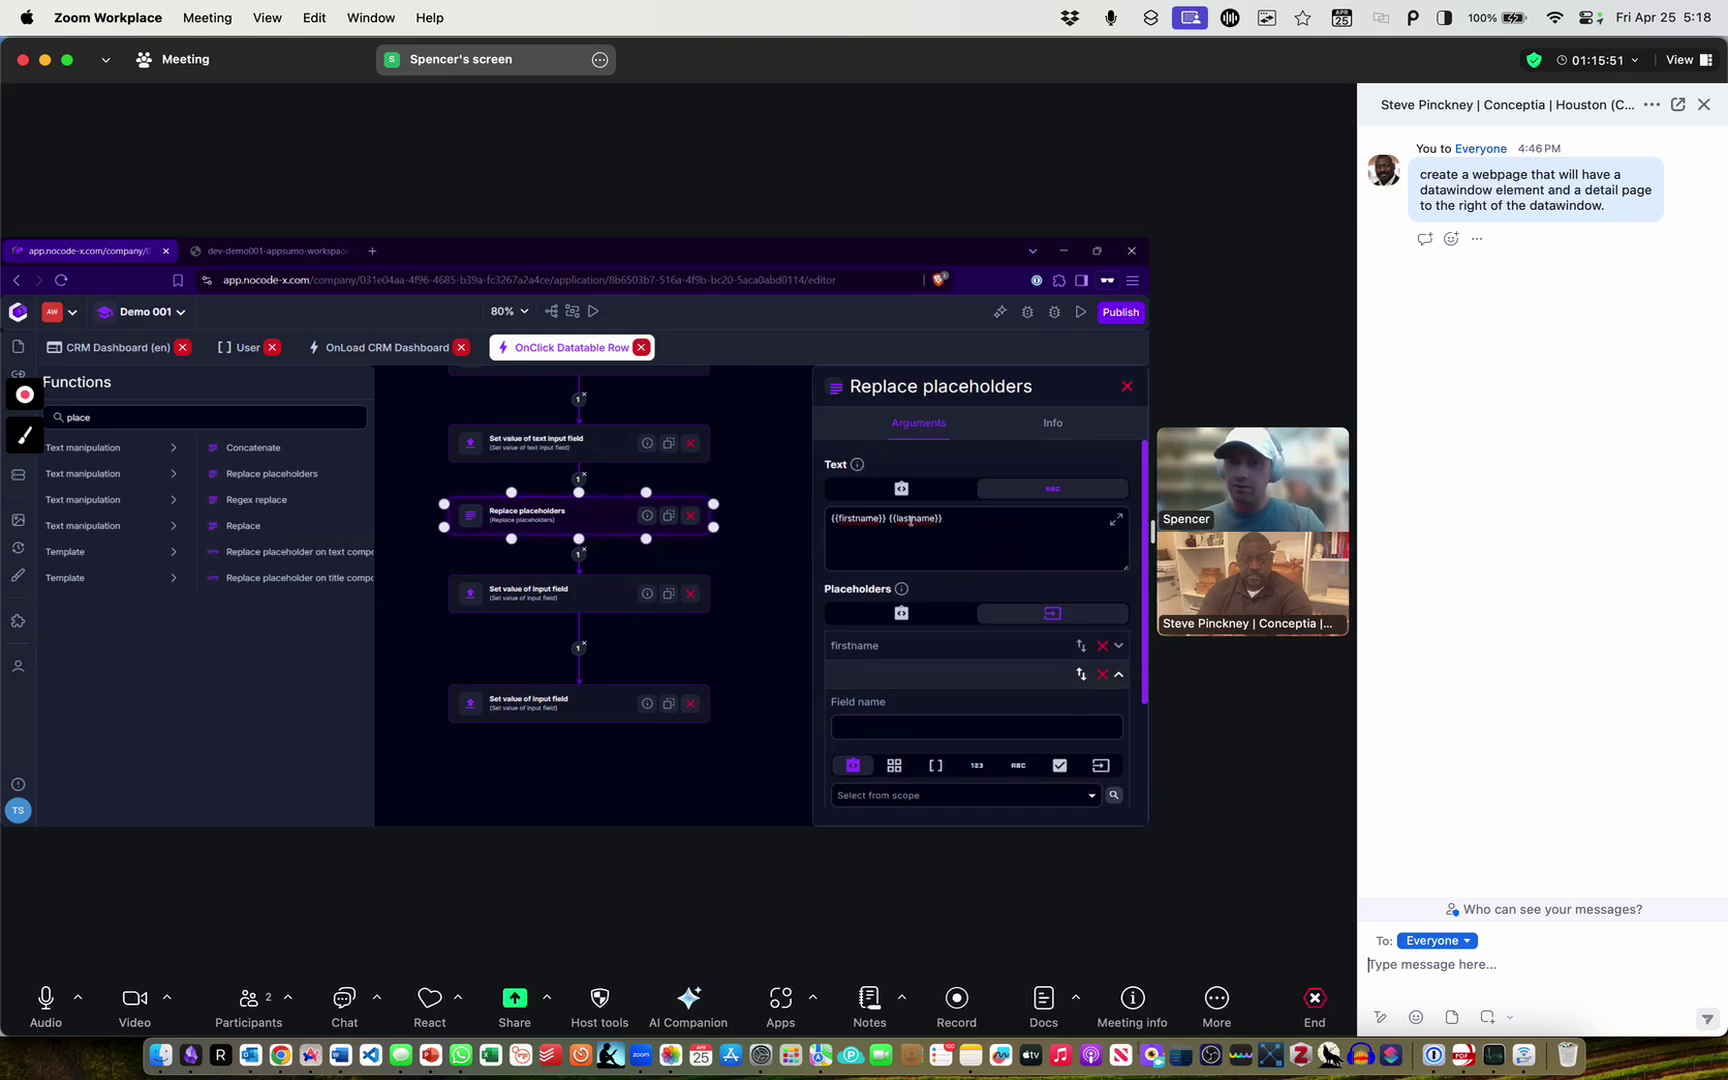
{"action": "scroll", "coordinate": [985, 581], "scroll_direction": "down", "scroll_amount": 2}
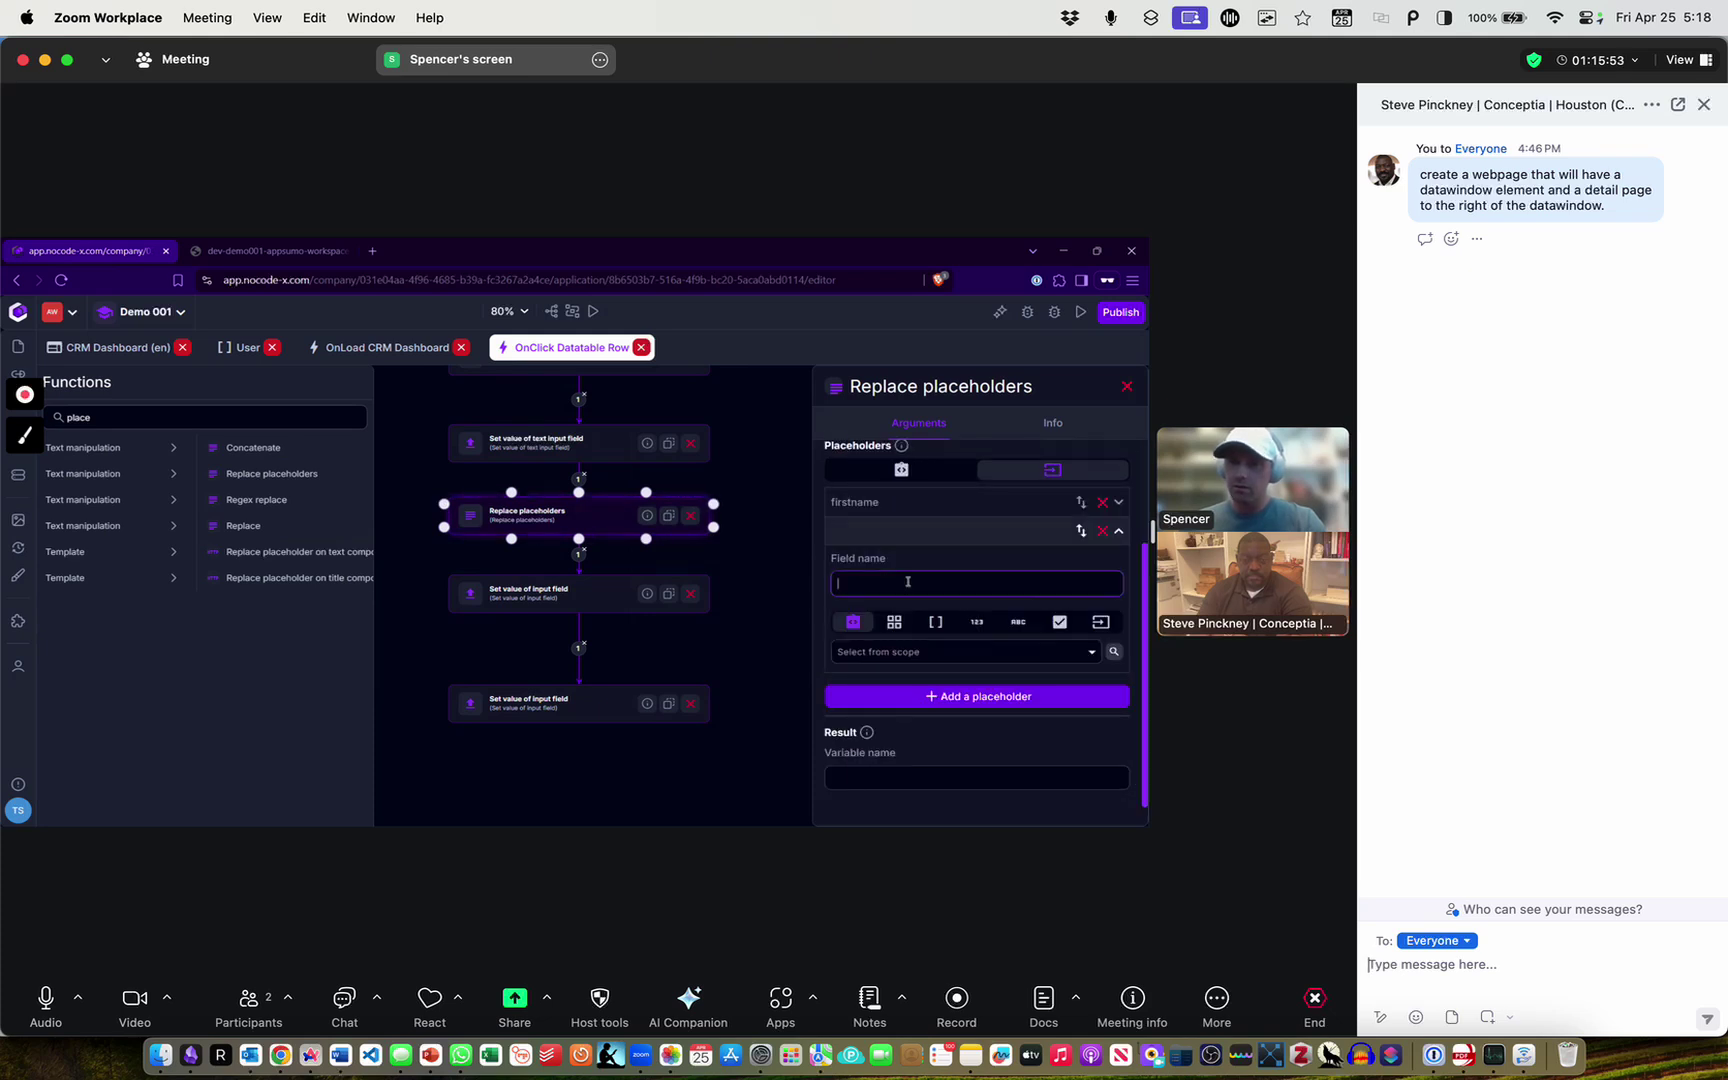
{"action": "type", "text": "lastname"}
{"action": "left_click", "coordinate": [1019, 660]}
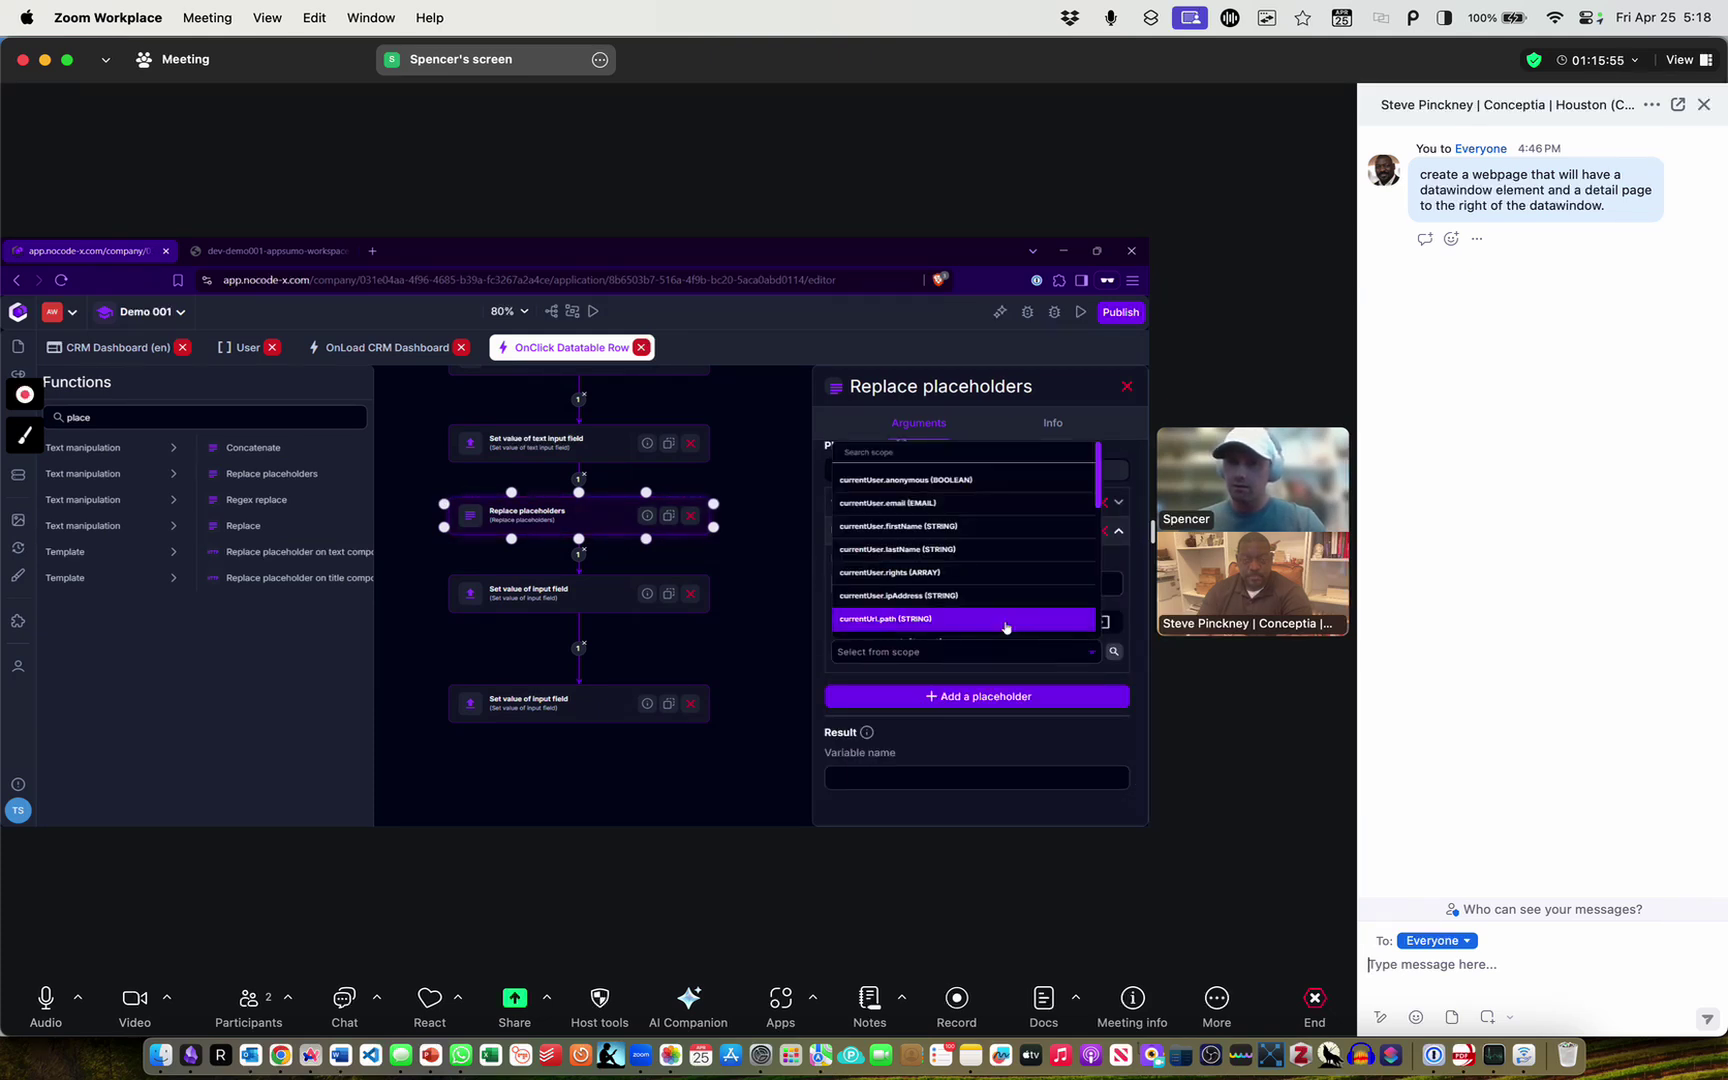
{"action": "left_click", "coordinate": [998, 622]}
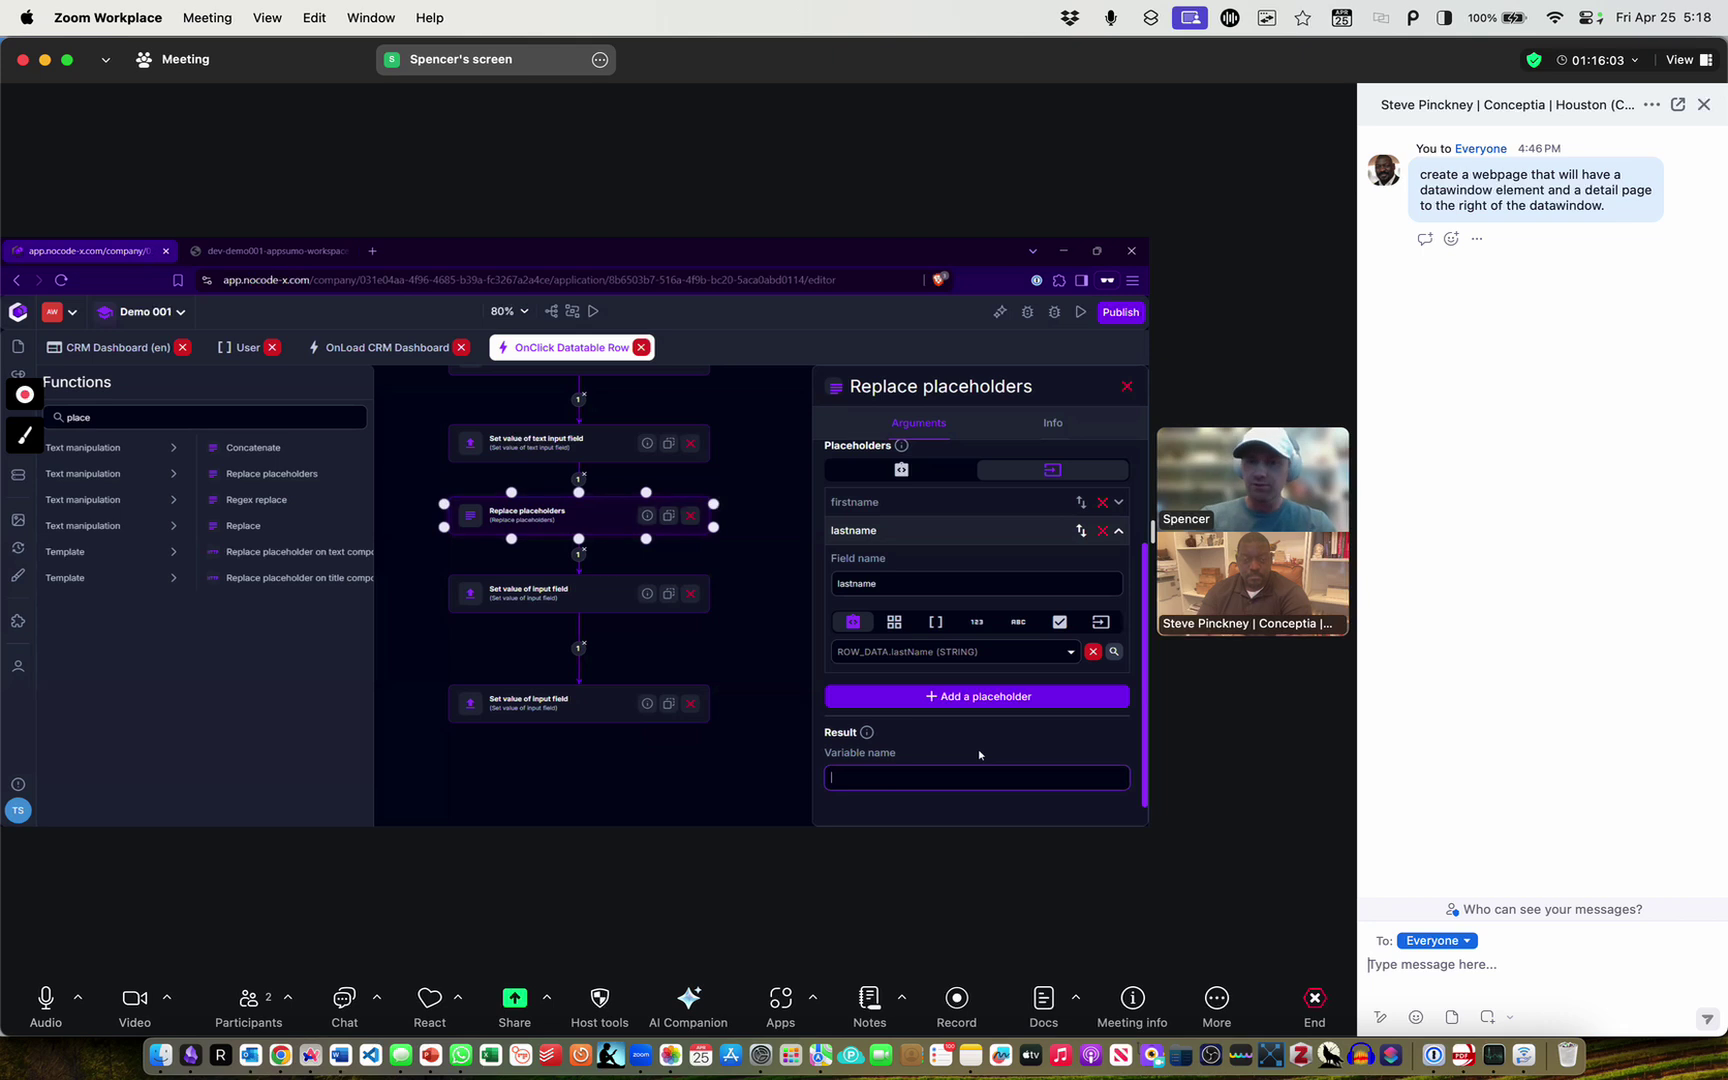
Name the result variable of the Replace placeholders block full_name and copy that name
{"action": "type", "text": "full_name"}
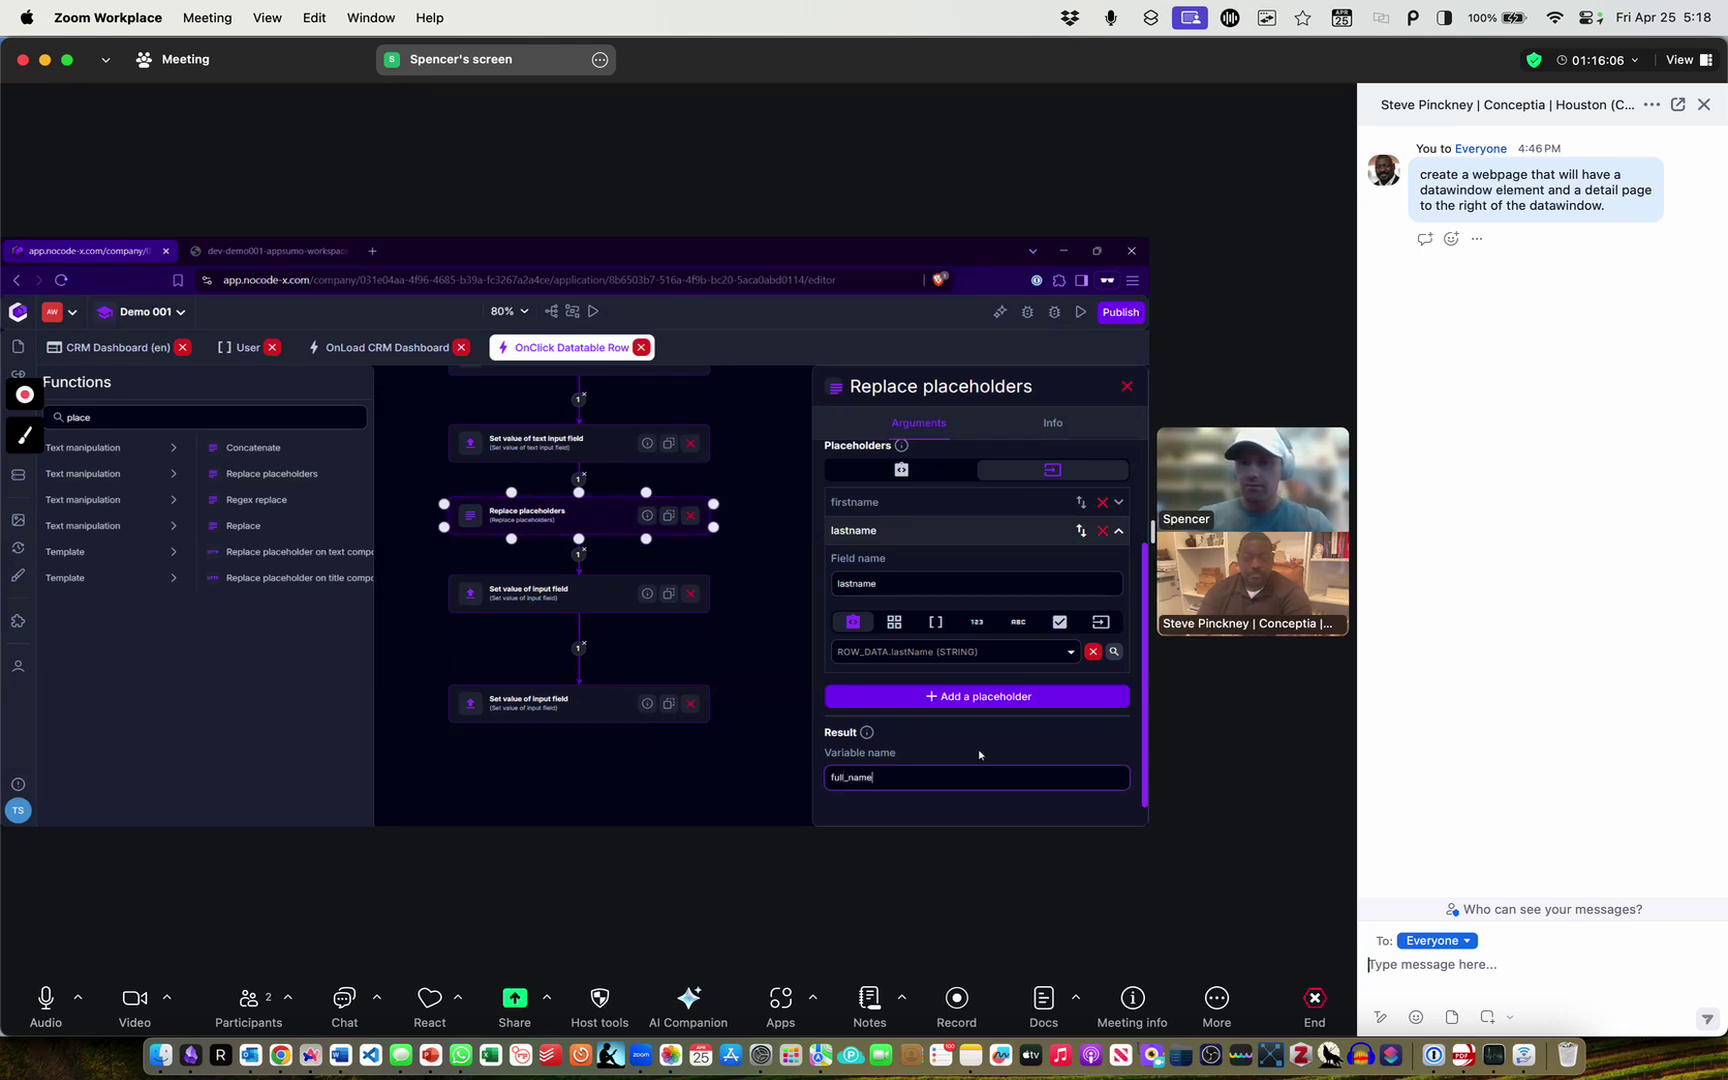
{"action": "key", "text": "ctrl+a"}
{"action": "key", "text": "cmd+c"}
Set the answer of the DETAIL_FIELD_NAME block to the full_name variable and close its settings
{"action": "left_click", "coordinate": [548, 598]}
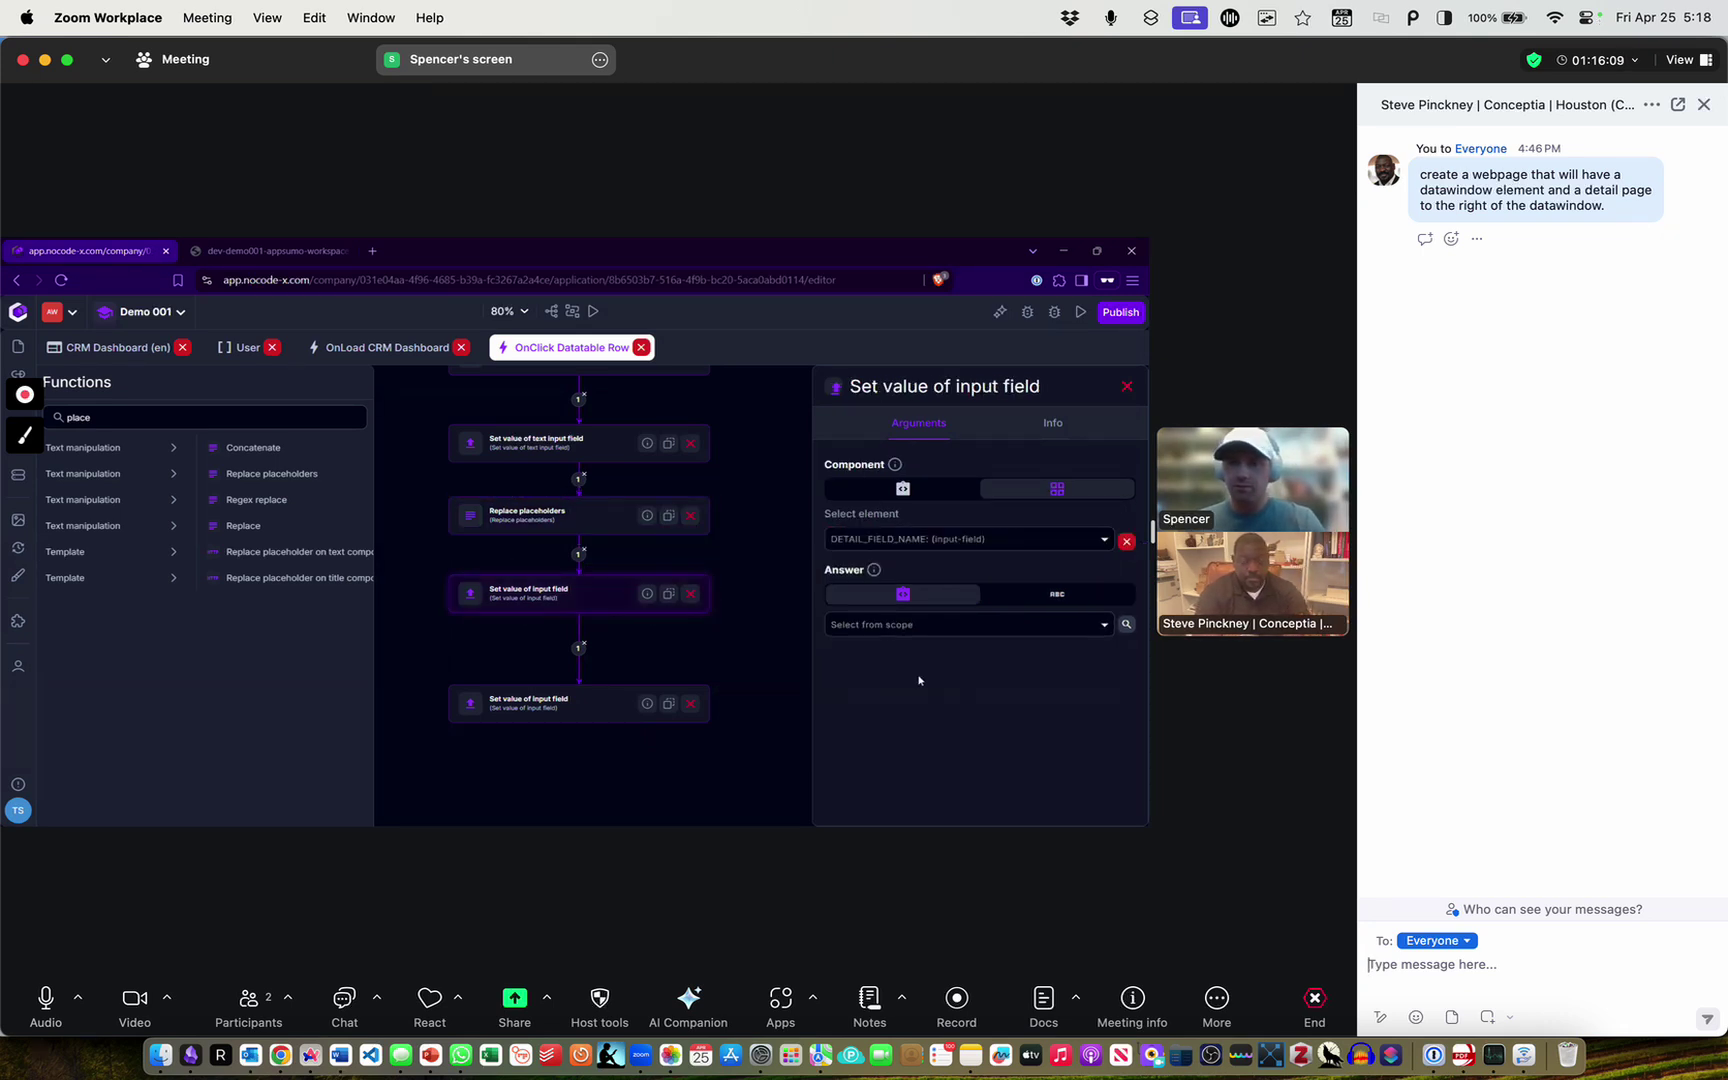
{"action": "left_click", "coordinate": [954, 624]}
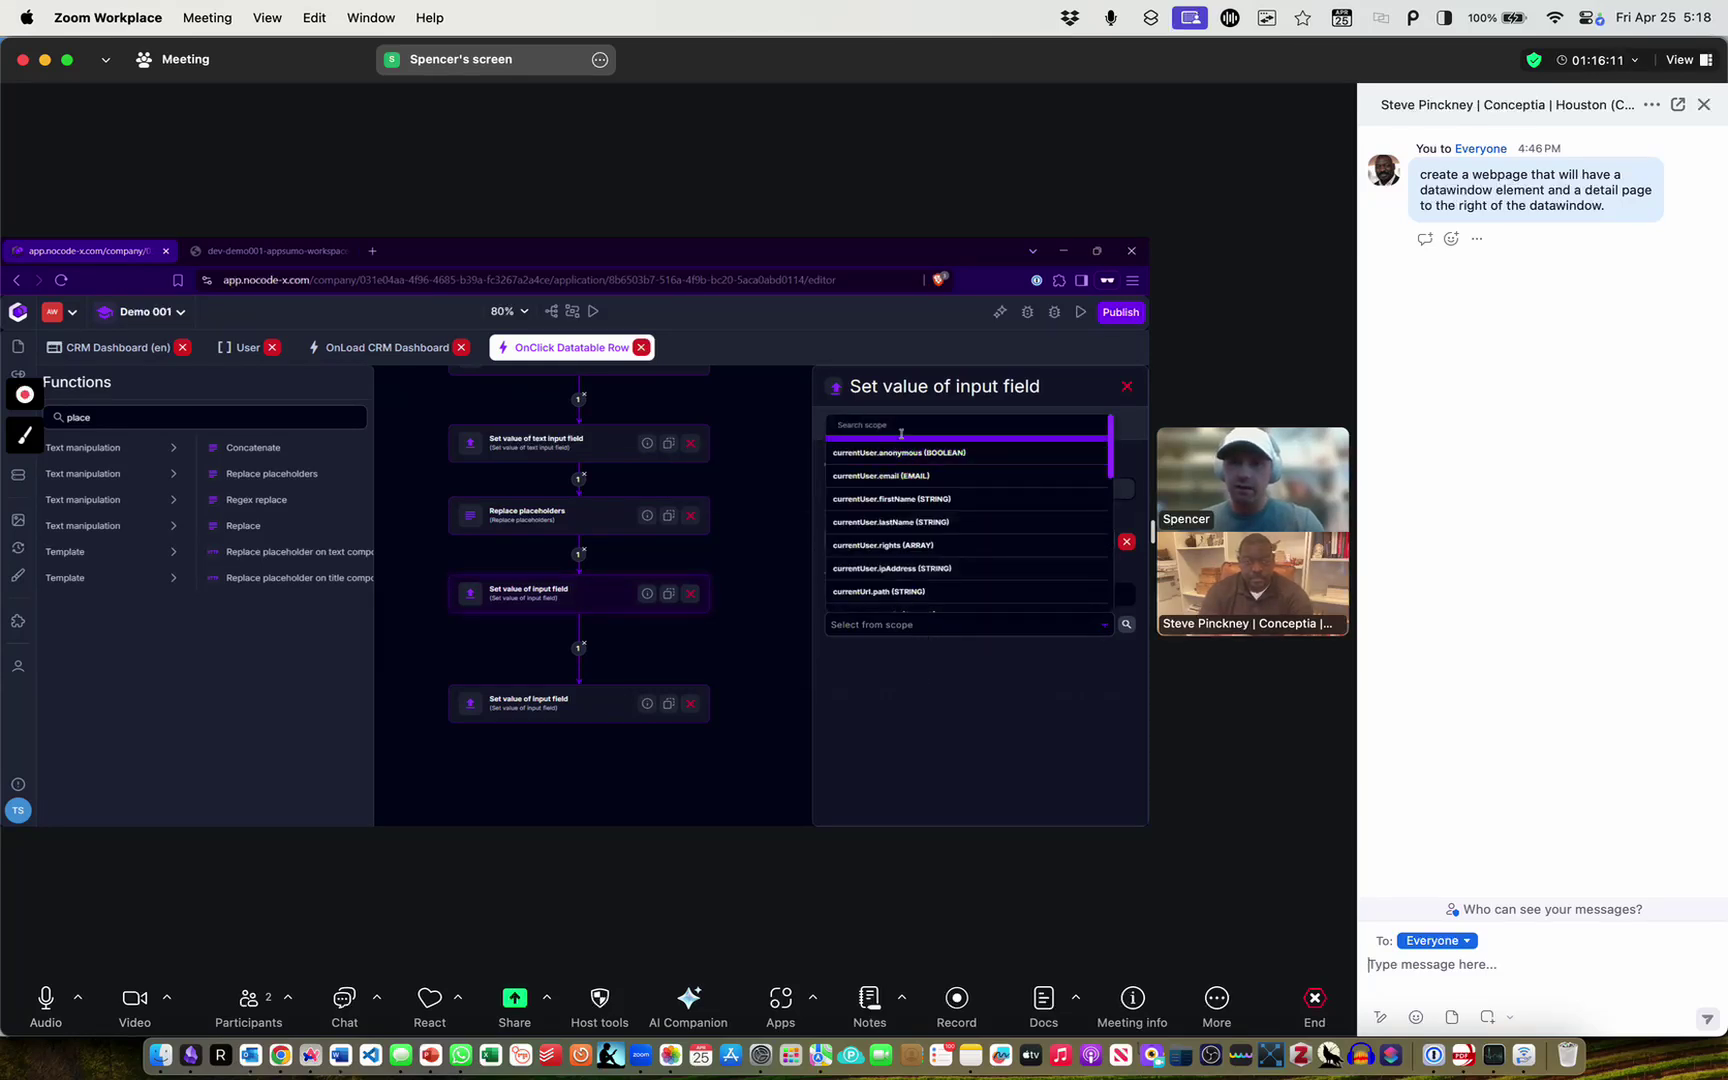
{"action": "key", "text": "cmd+v"}
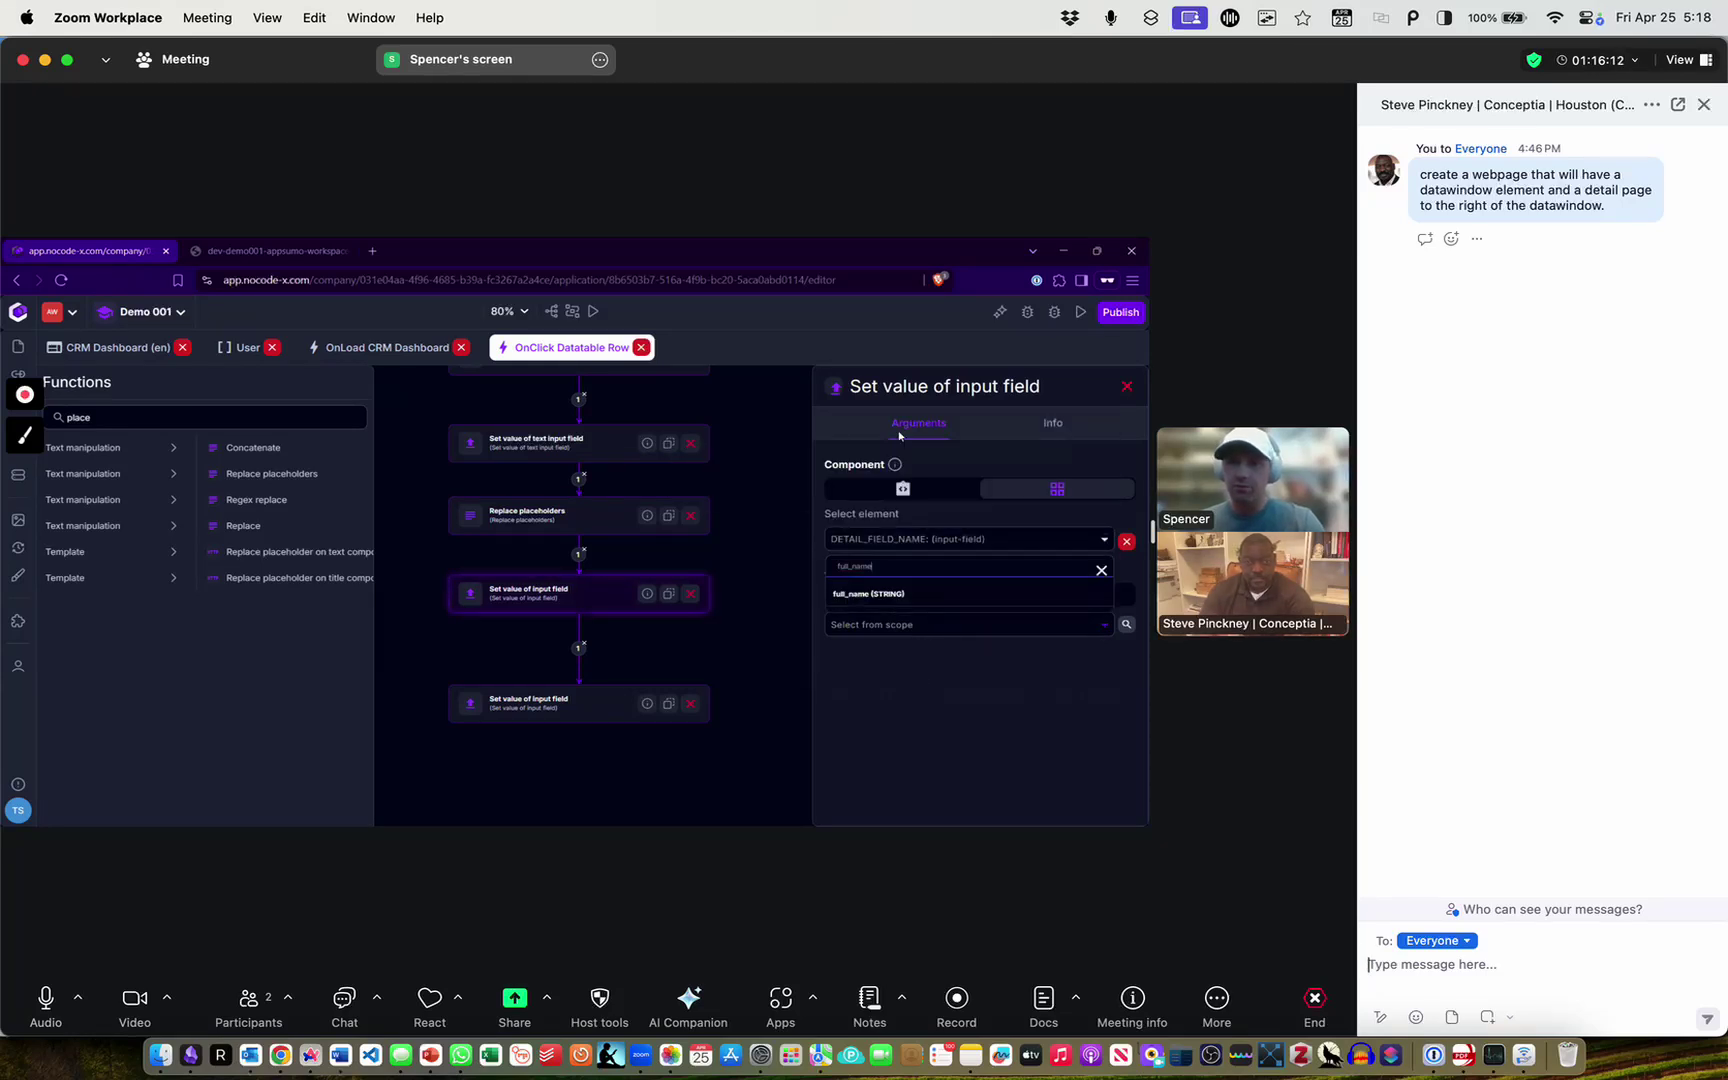
{"action": "left_click", "coordinate": [914, 594]}
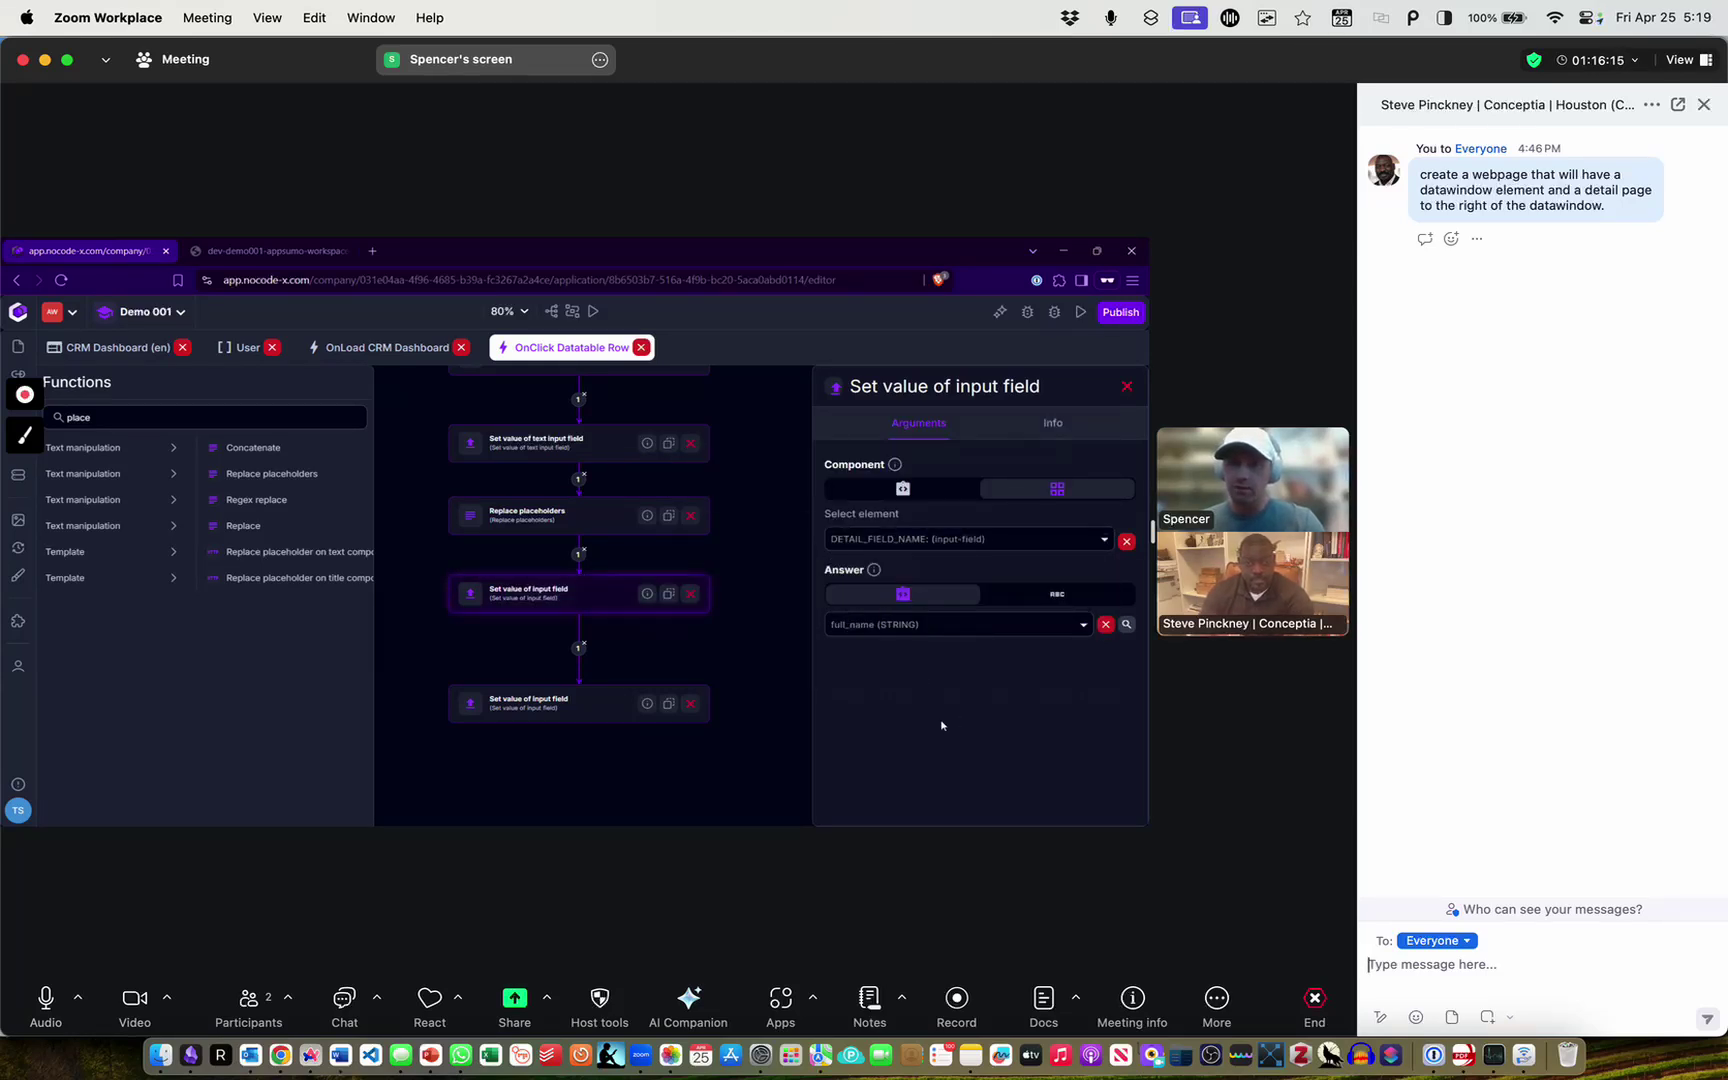
{"action": "left_click", "coordinate": [752, 502]}
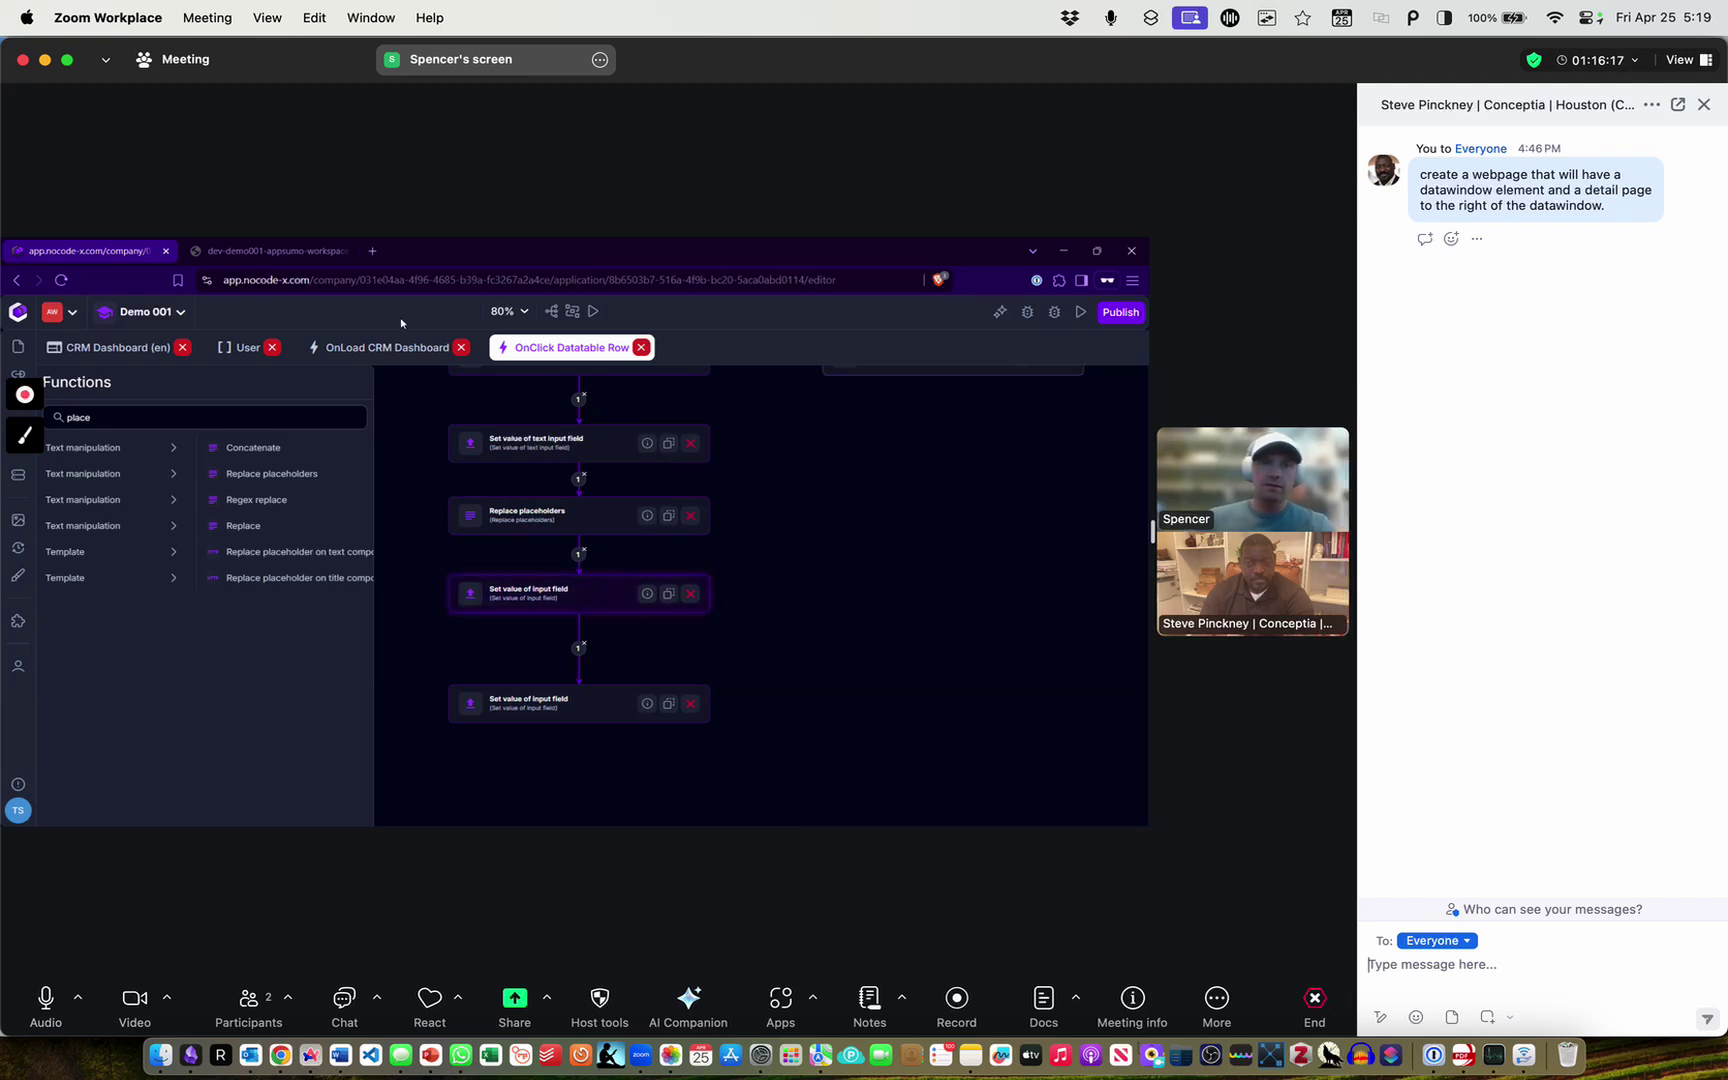
Switch to the running CRM page and select several Items Overview rows to check the combined name in Item Details
{"action": "left_click", "coordinate": [317, 254]}
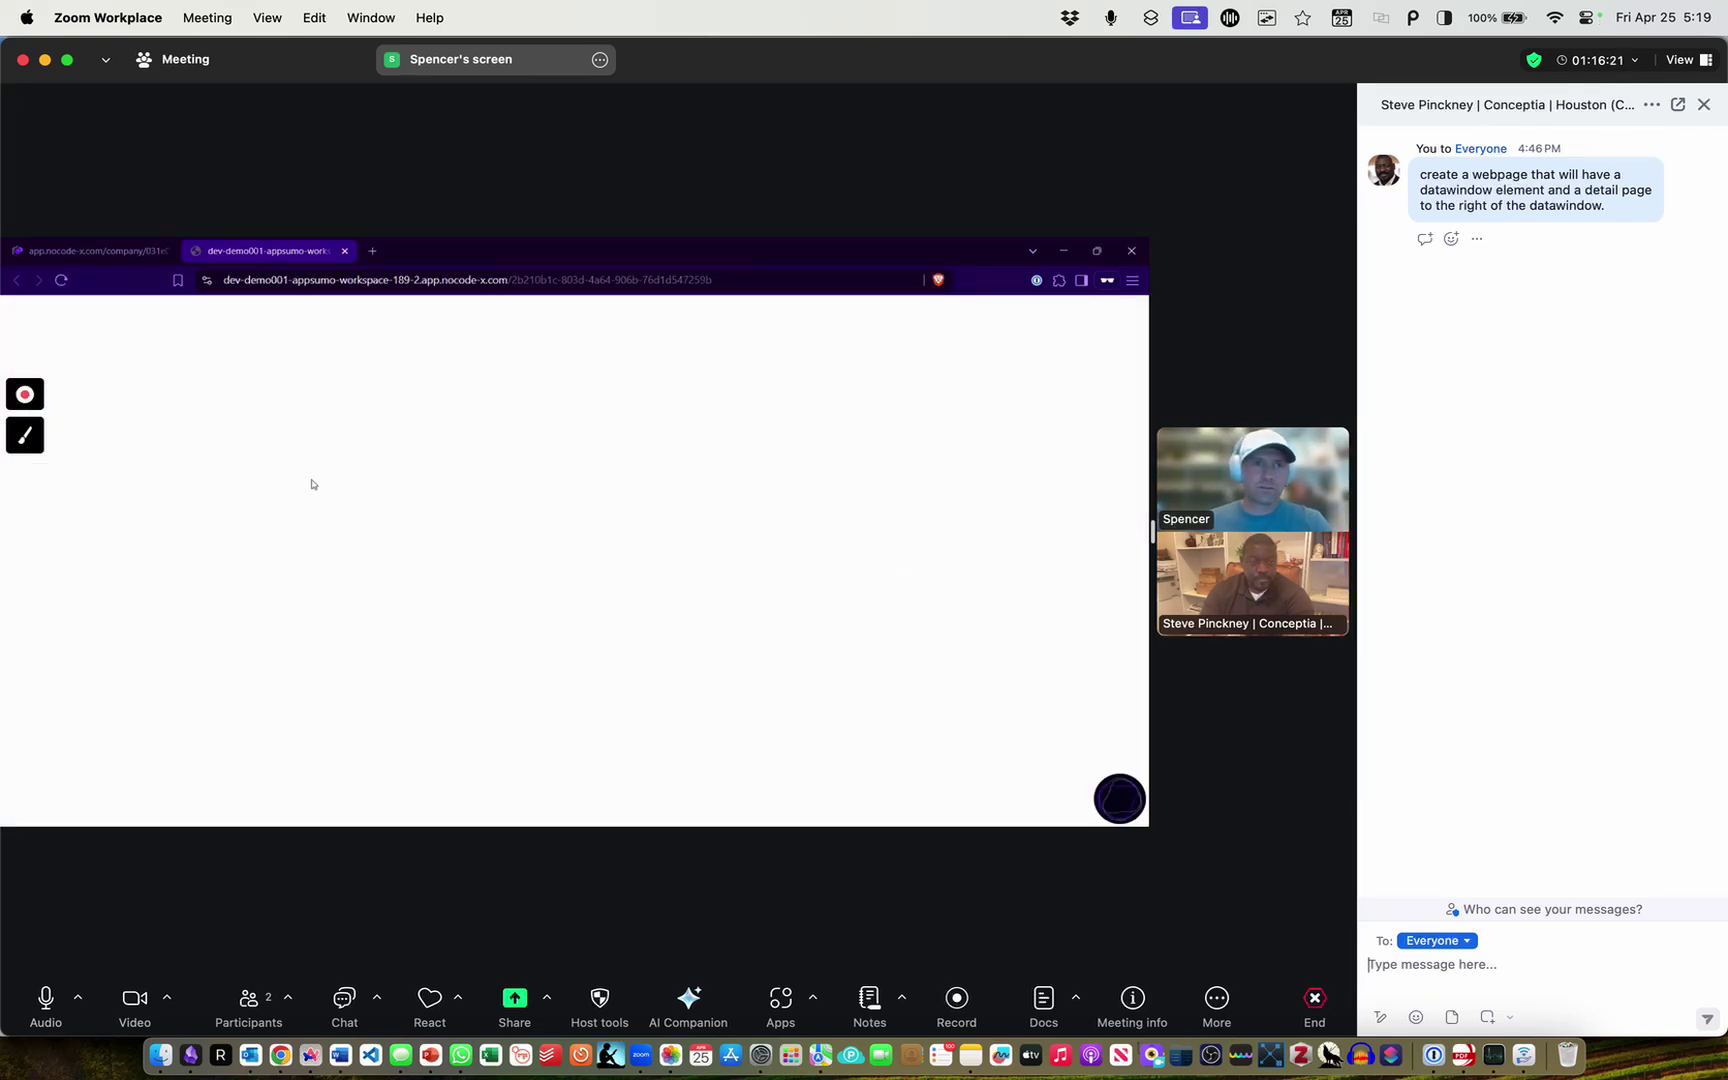
{"action": "left_click", "coordinate": [312, 492]}
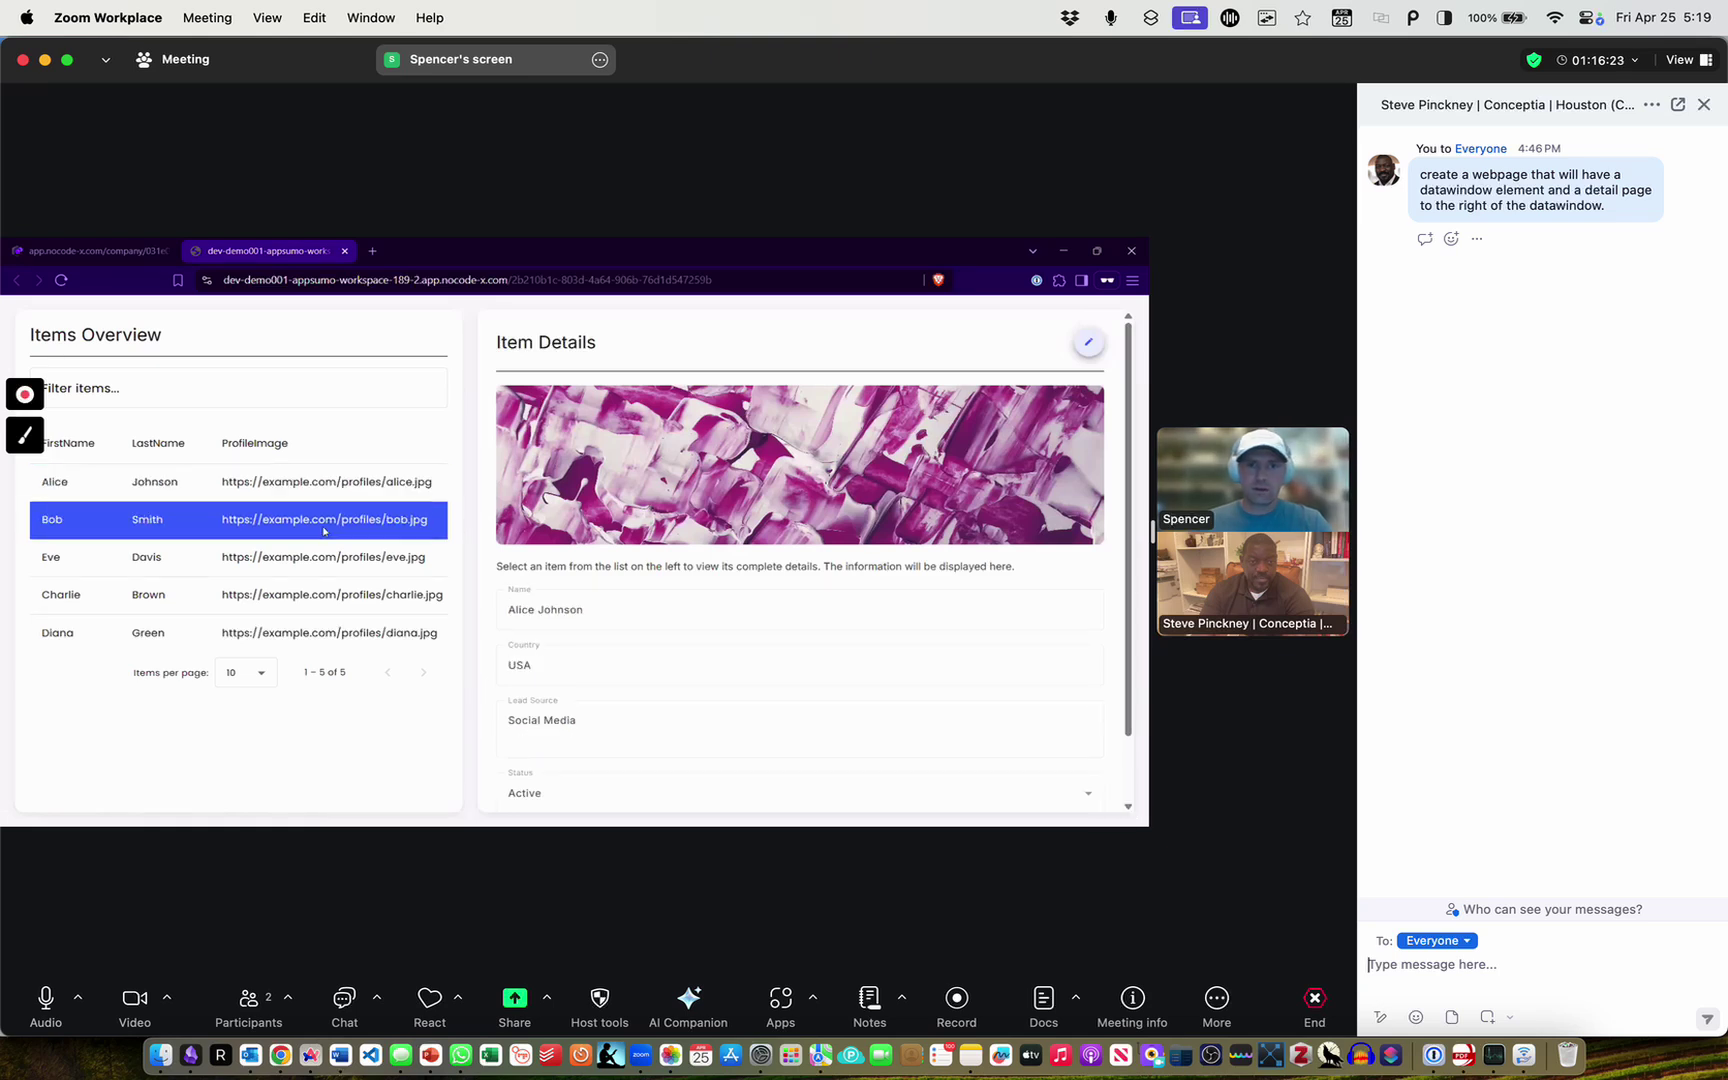
{"action": "left_click", "coordinate": [333, 557]}
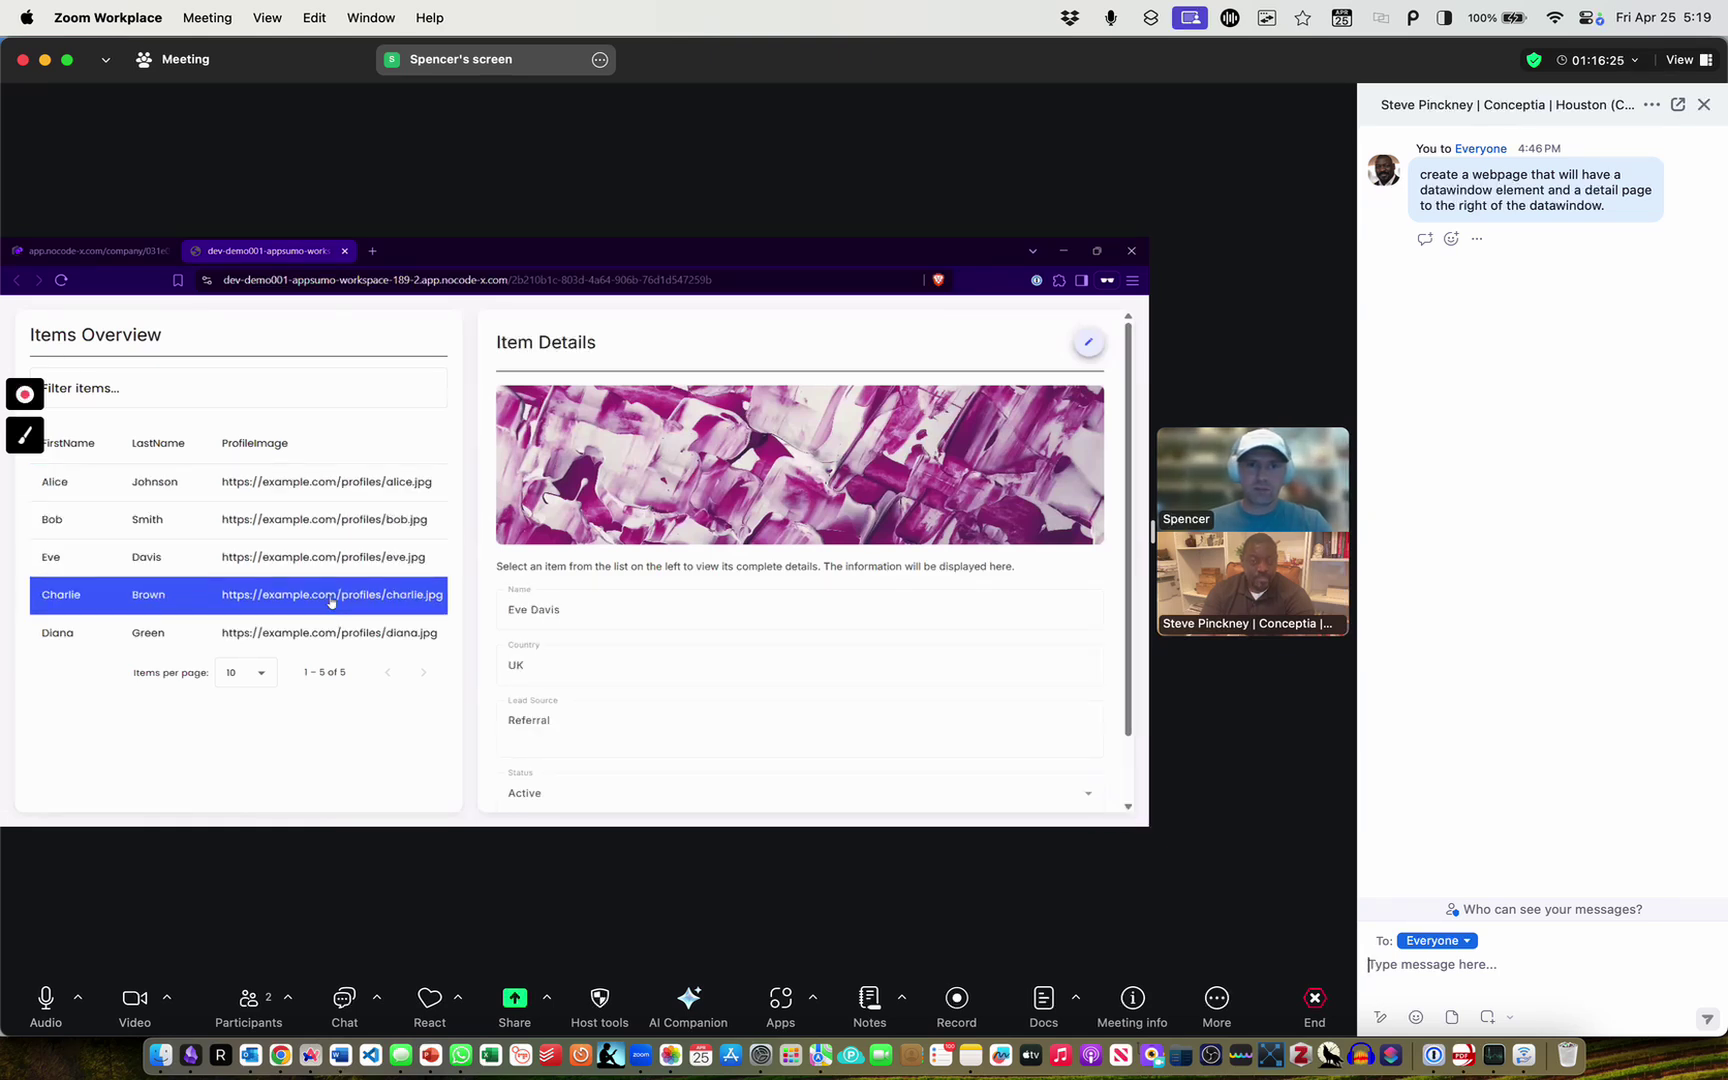
{"action": "left_click", "coordinate": [331, 598]}
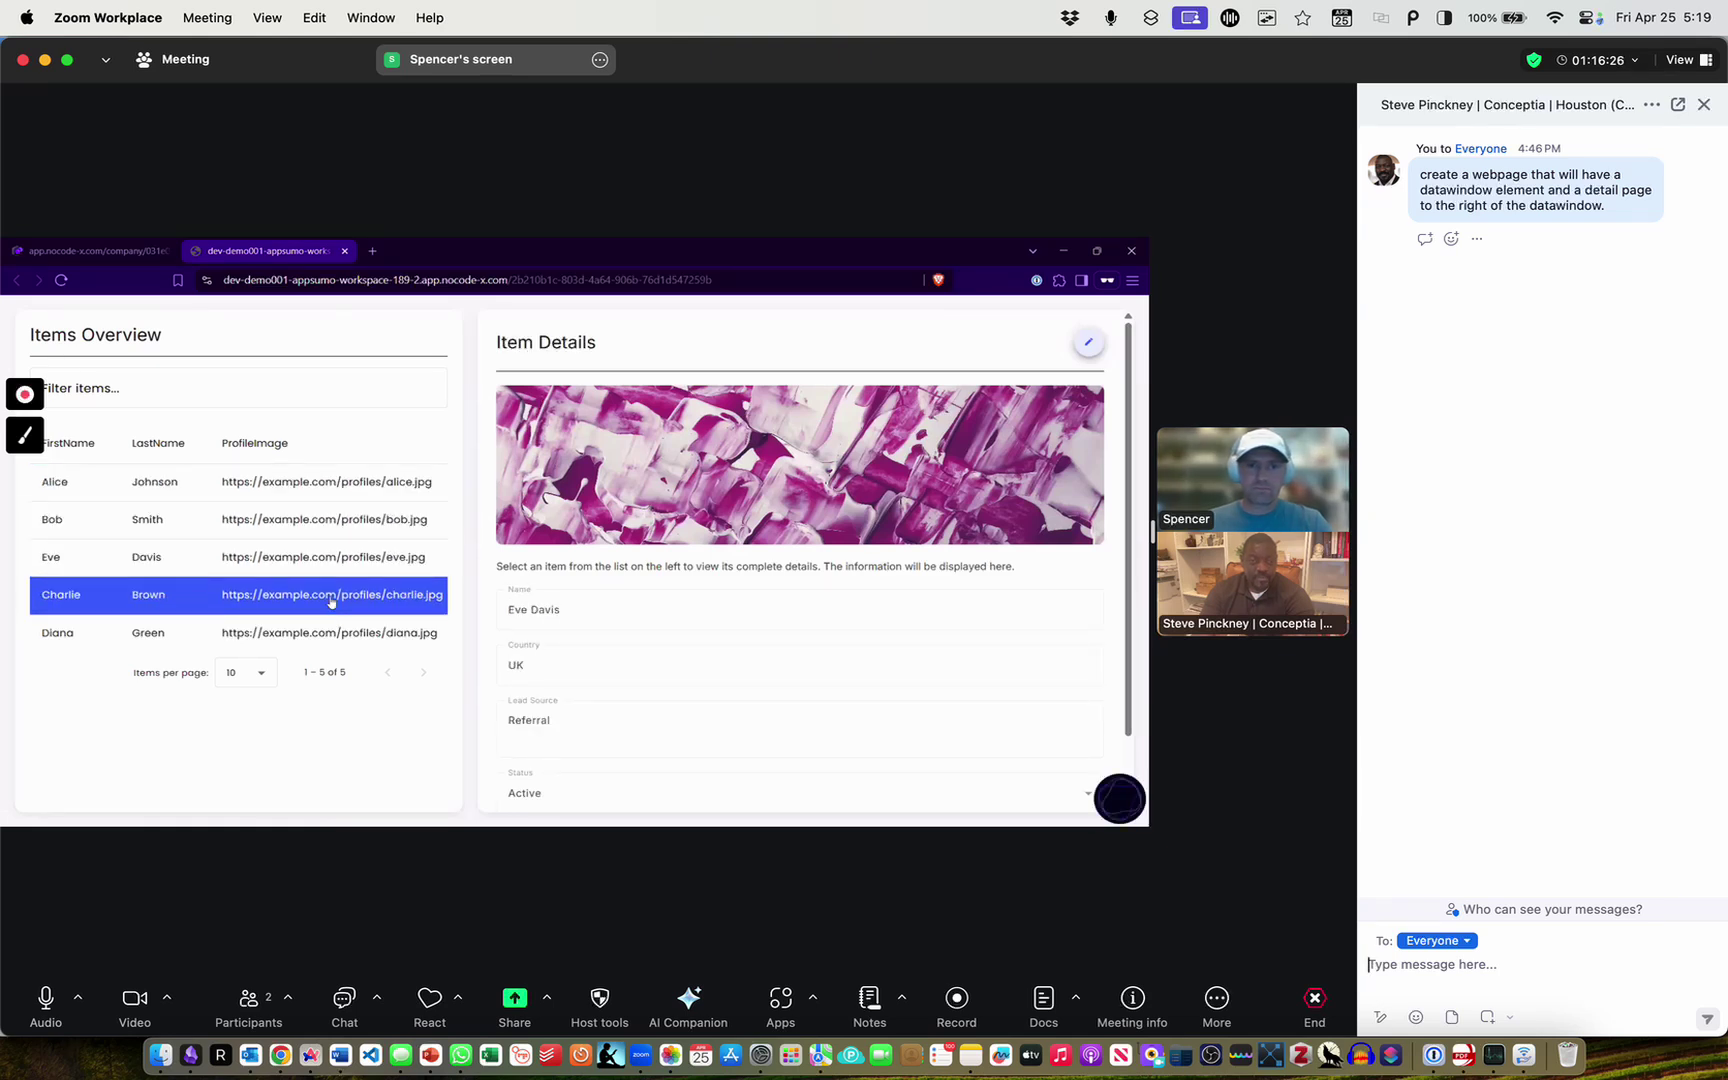
{"action": "left_click", "coordinate": [324, 490]}
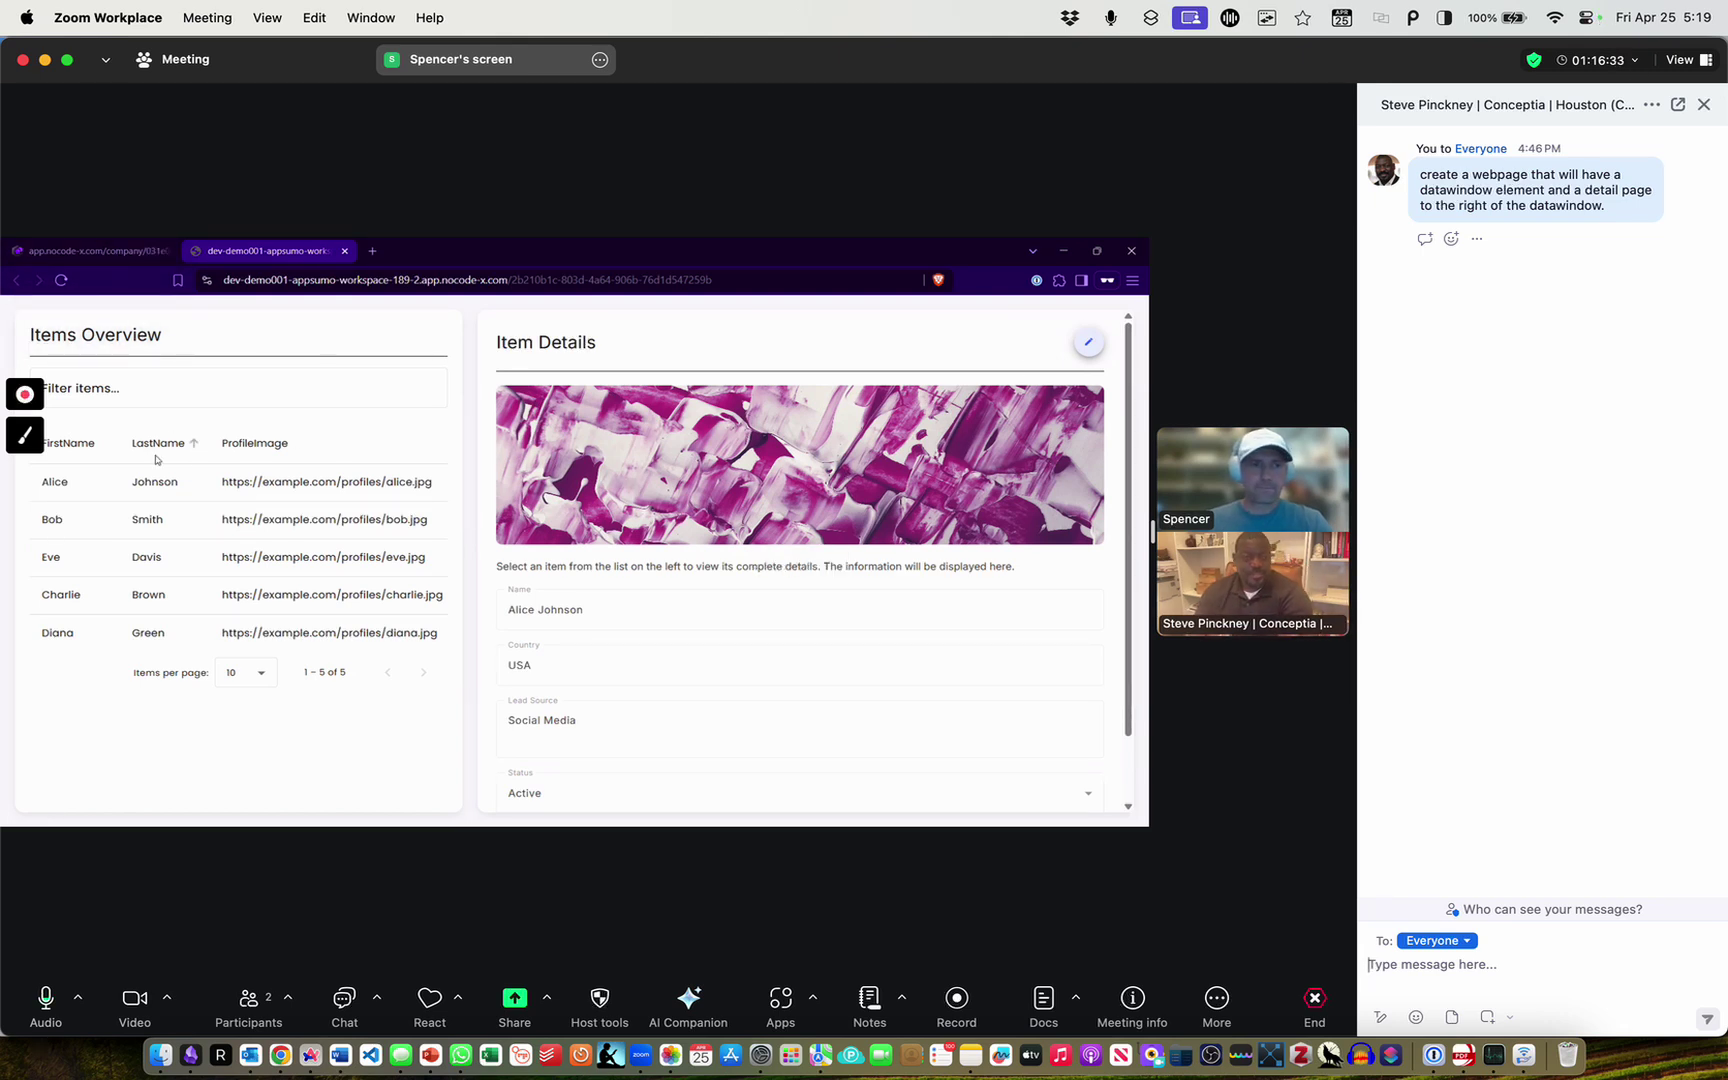
Return to the flow editor and examine the OnClick Datatable Row start block's parameters, including the fields defined inside the ROW_DATA object
{"action": "left_click", "coordinate": [85, 251]}
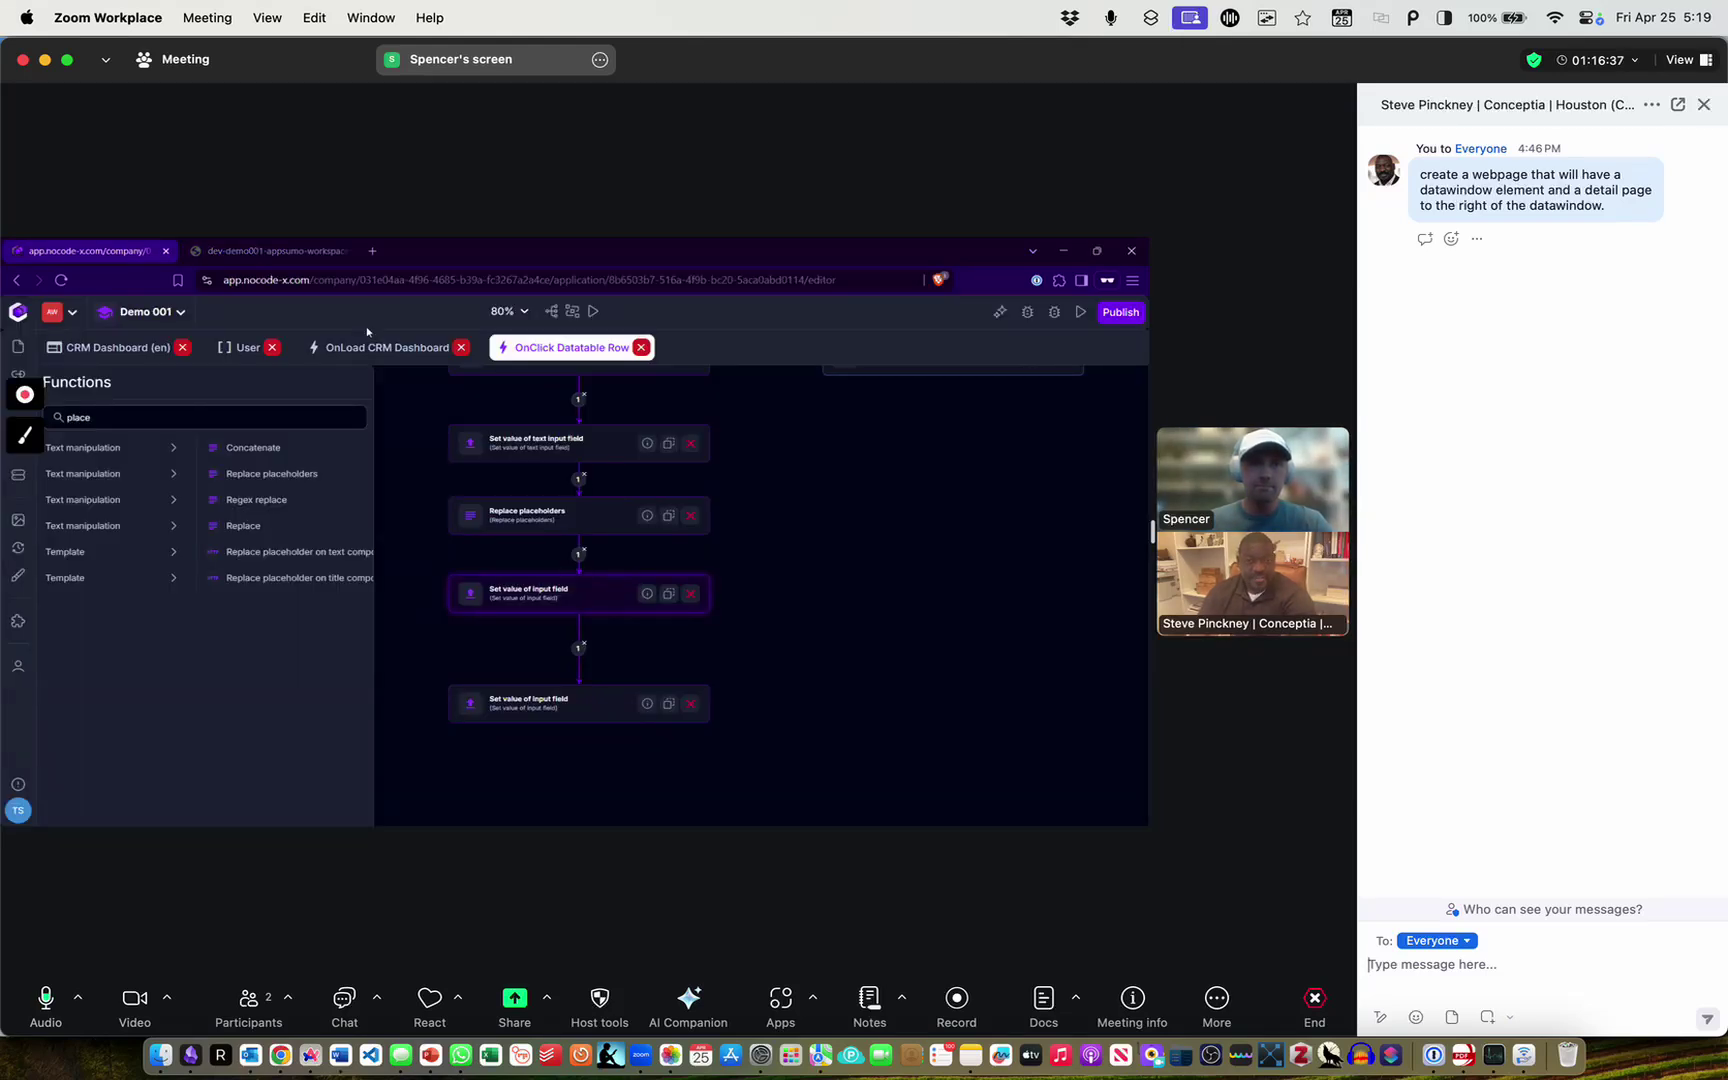
{"action": "left_click_drag", "start_coordinate": [413, 419], "coordinate": [477, 495]}
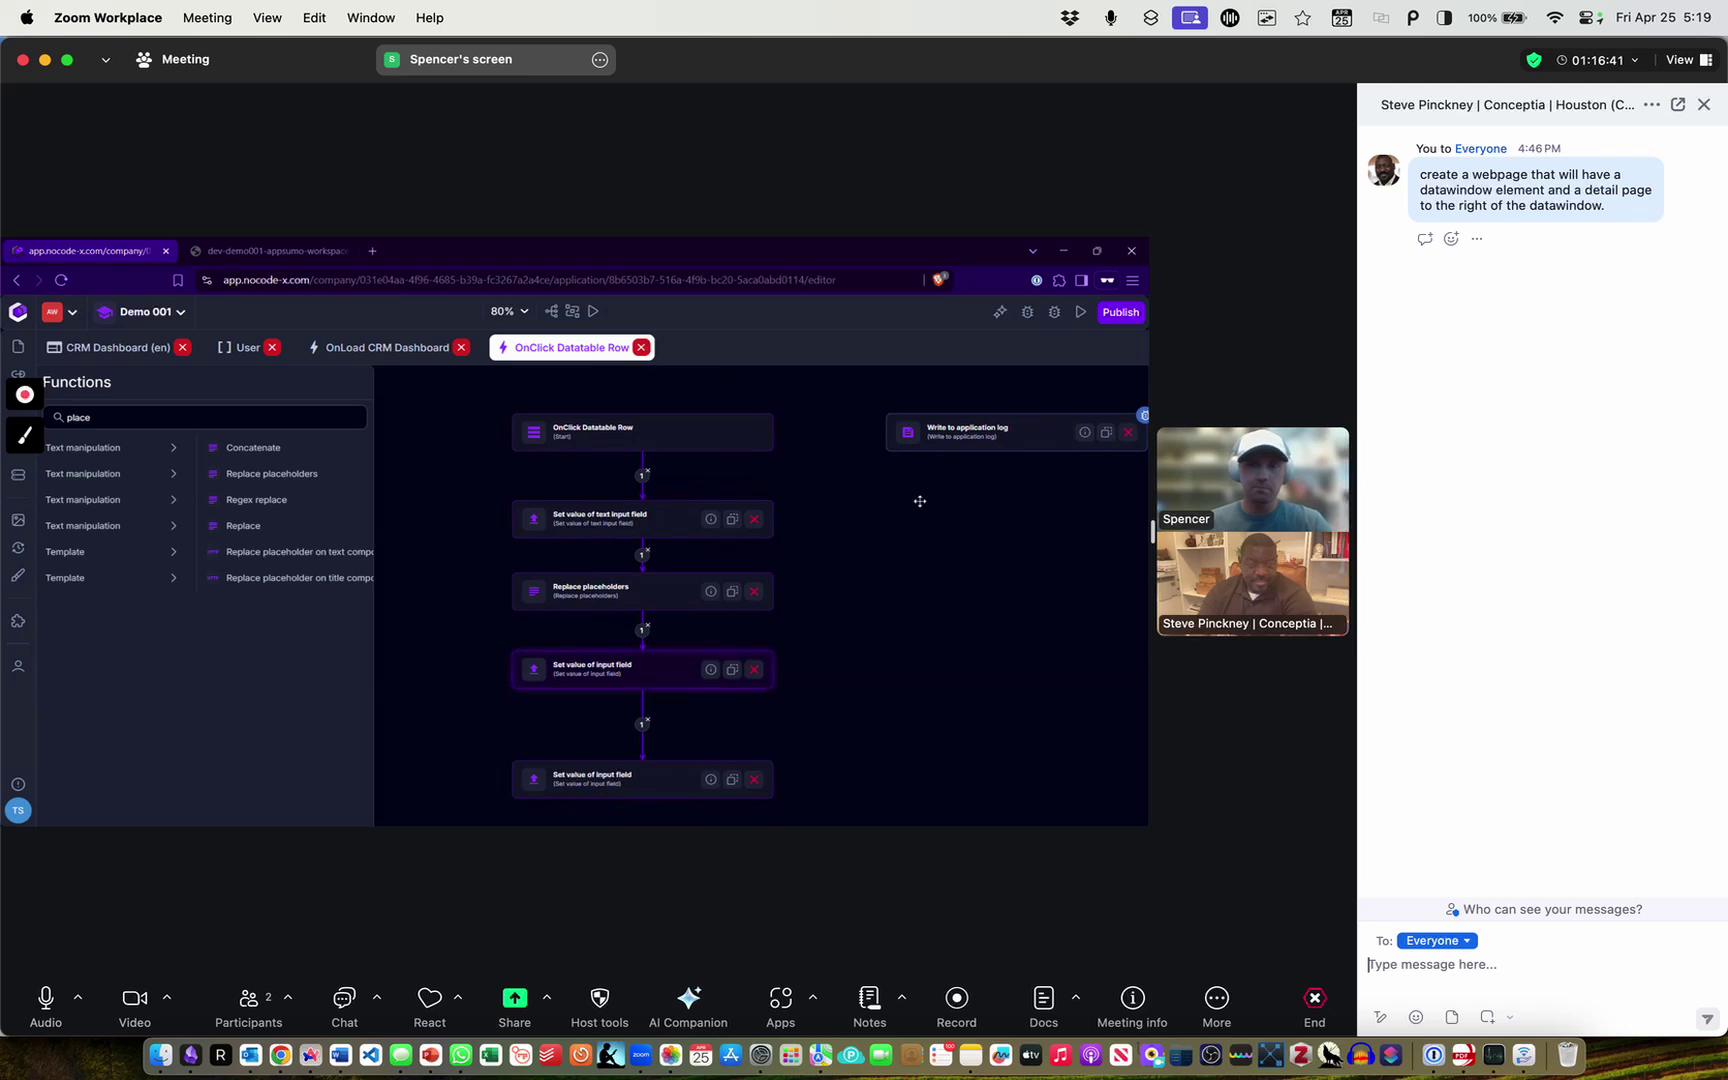
{"action": "left_click", "coordinate": [650, 436]}
{"action": "double_click", "coordinate": [650, 436]}
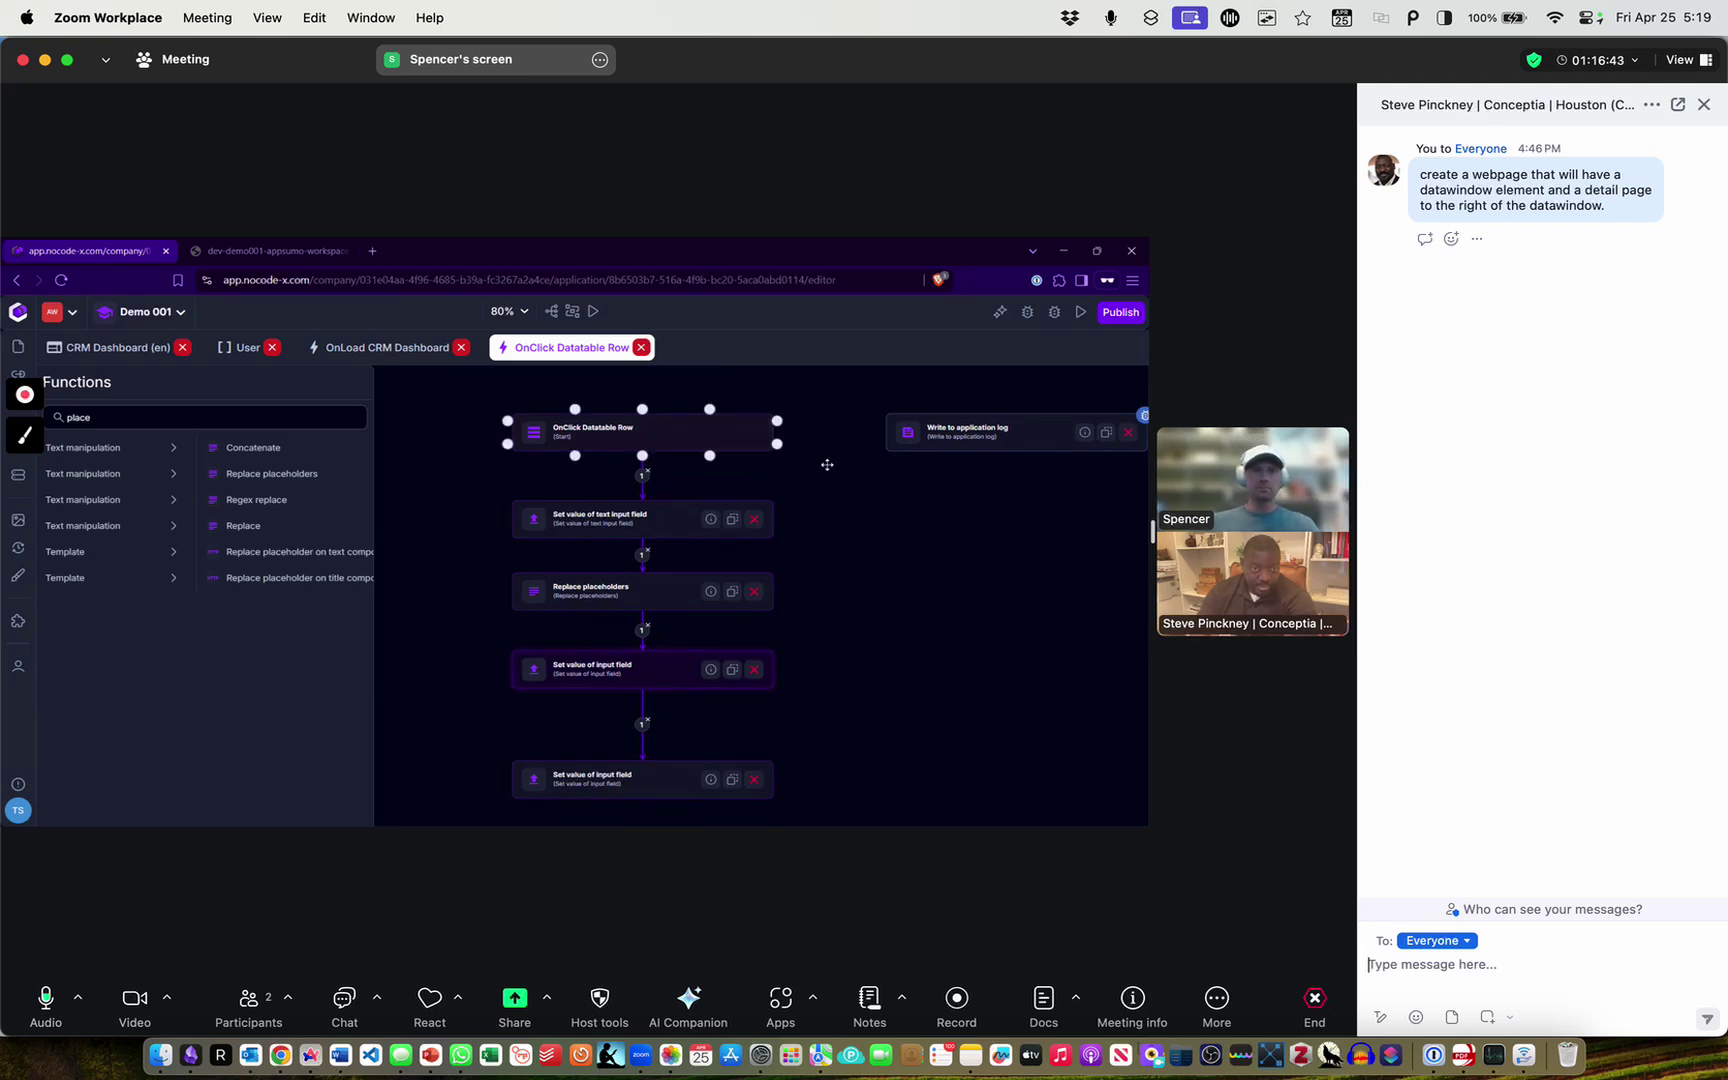
{"action": "scroll", "coordinate": [930, 500], "scroll_direction": "down", "scroll_amount": 1}
{"action": "scroll", "coordinate": [926, 497], "scroll_direction": "up", "scroll_amount": 2}
{"action": "left_click", "coordinate": [928, 506]}
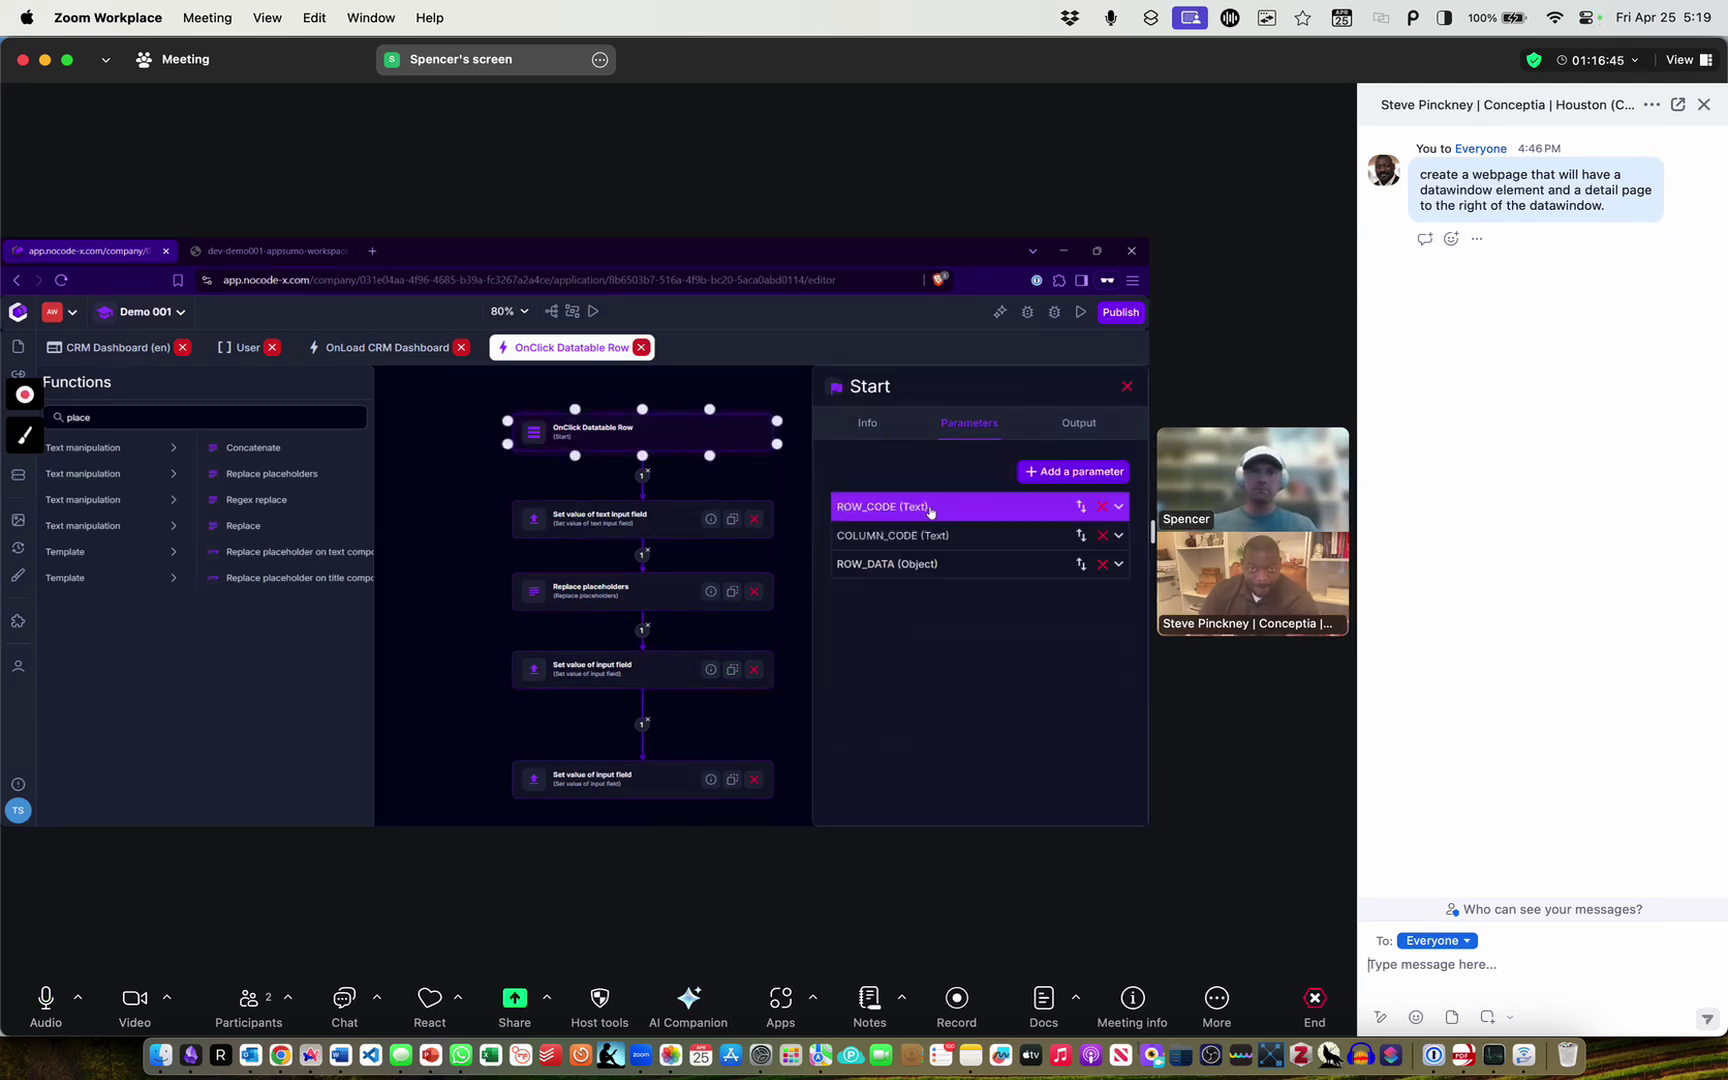
{"action": "left_click", "coordinate": [902, 568]}
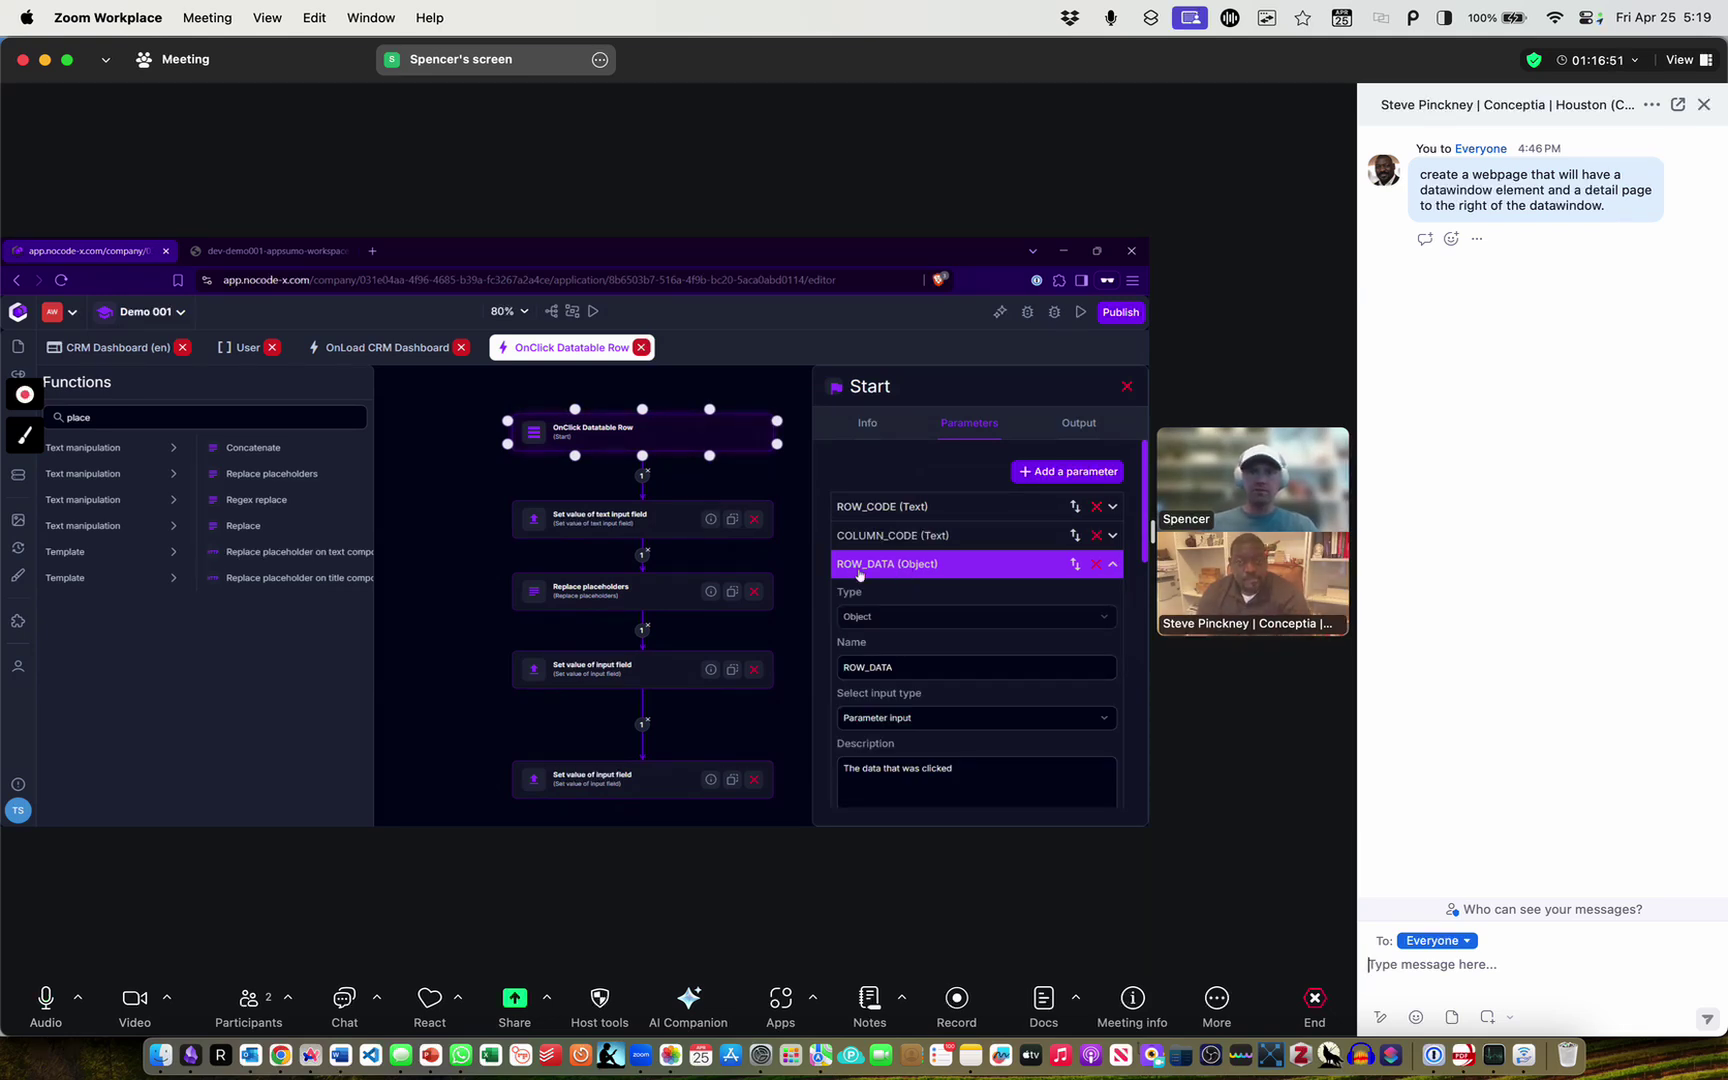
{"action": "scroll", "coordinate": [931, 677], "scroll_direction": "down", "scroll_amount": 3}
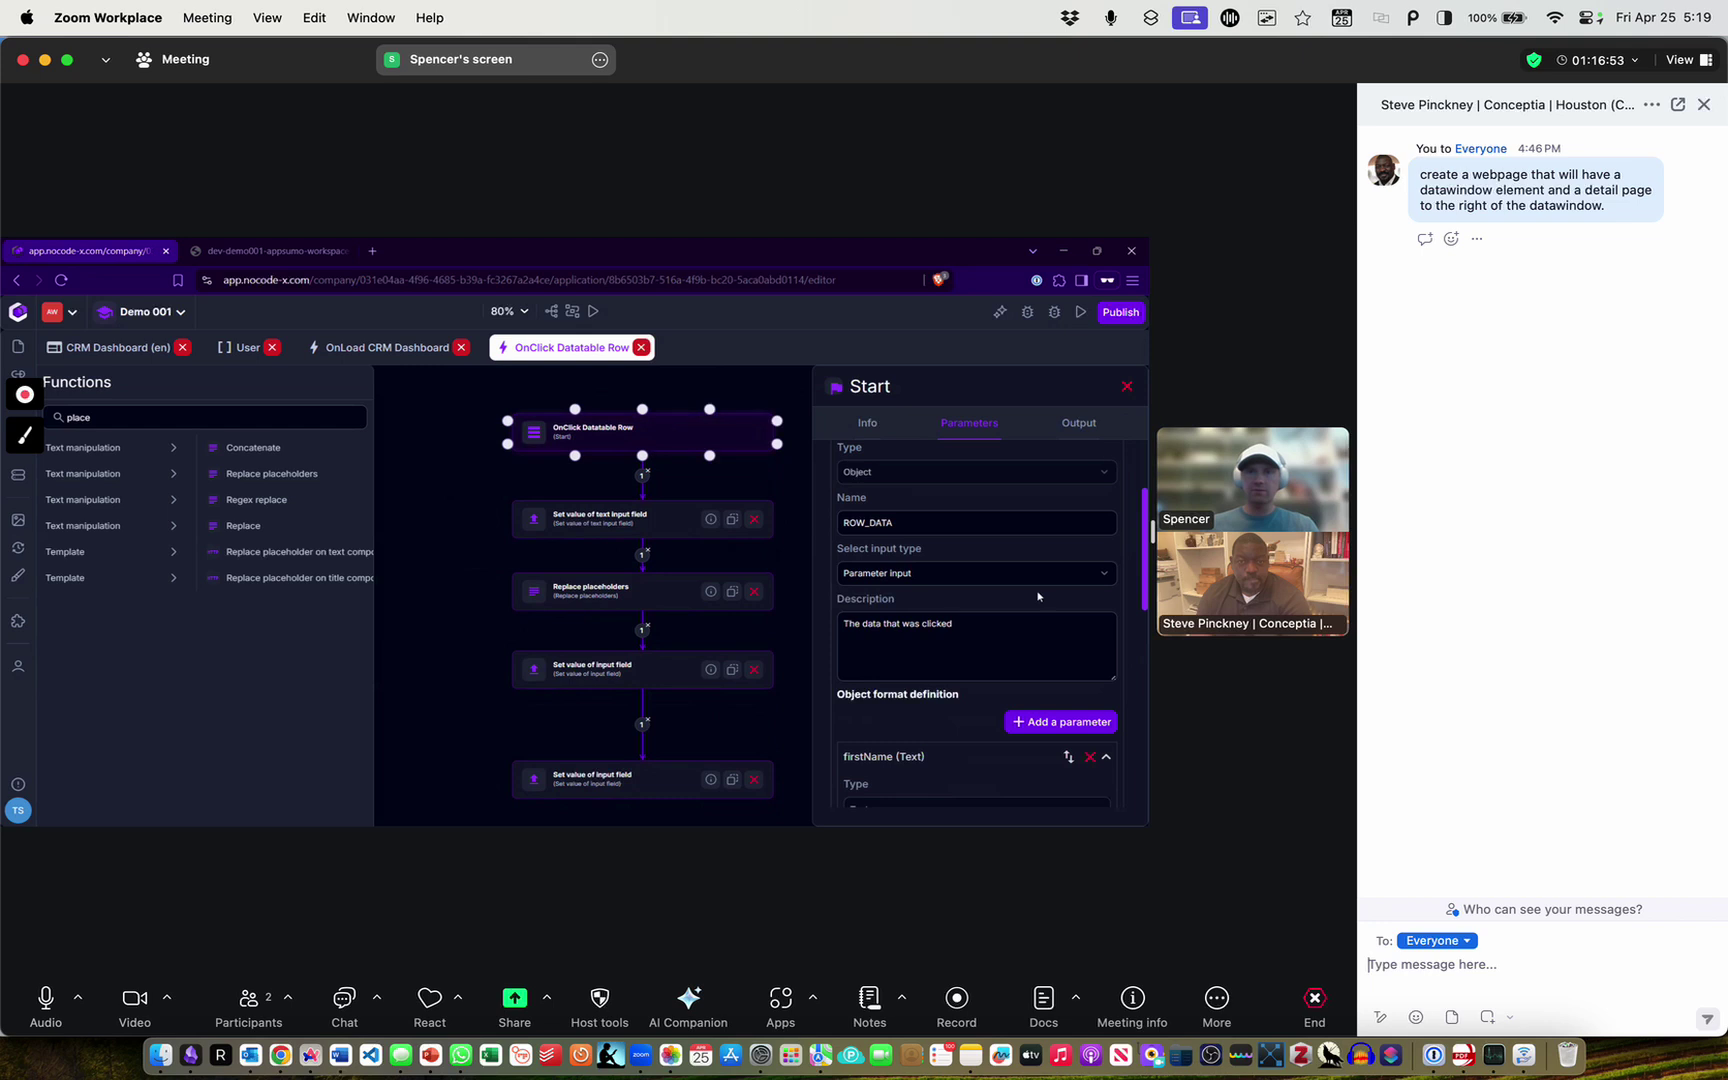
{"action": "scroll", "coordinate": [1038, 597], "scroll_direction": "down", "scroll_amount": 5}
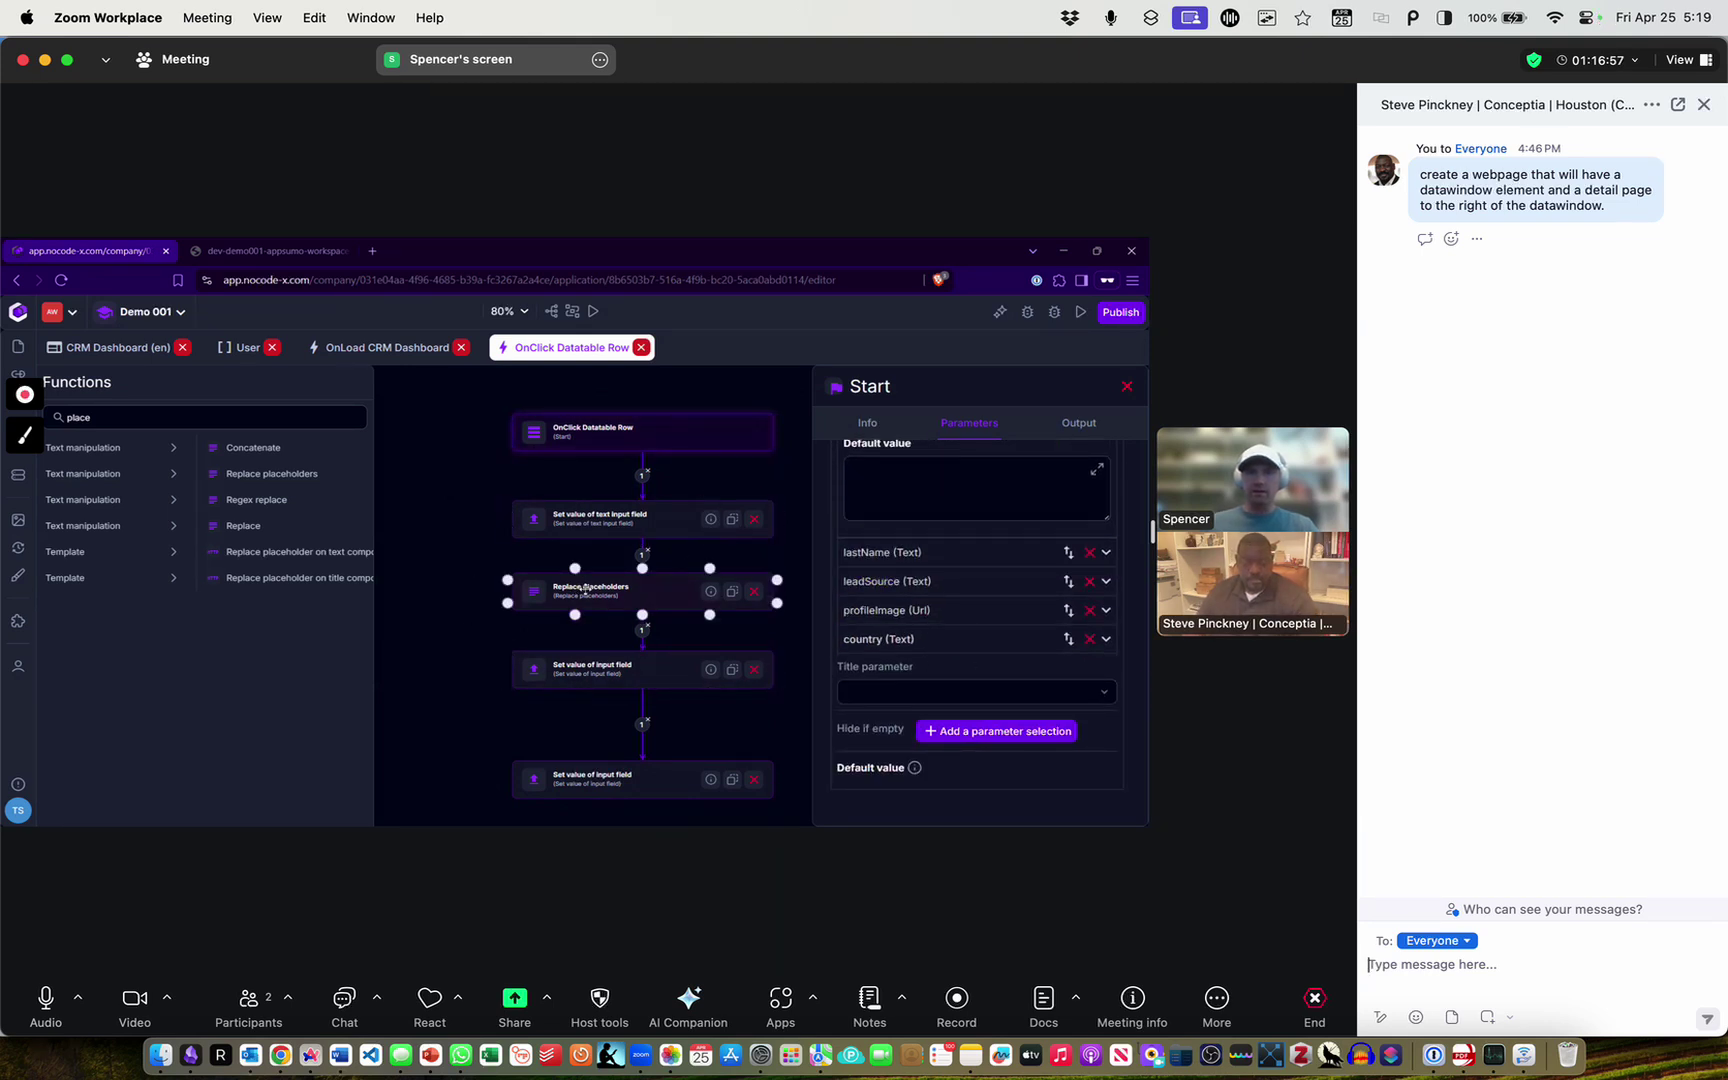
{"action": "left_click", "coordinate": [616, 530]}
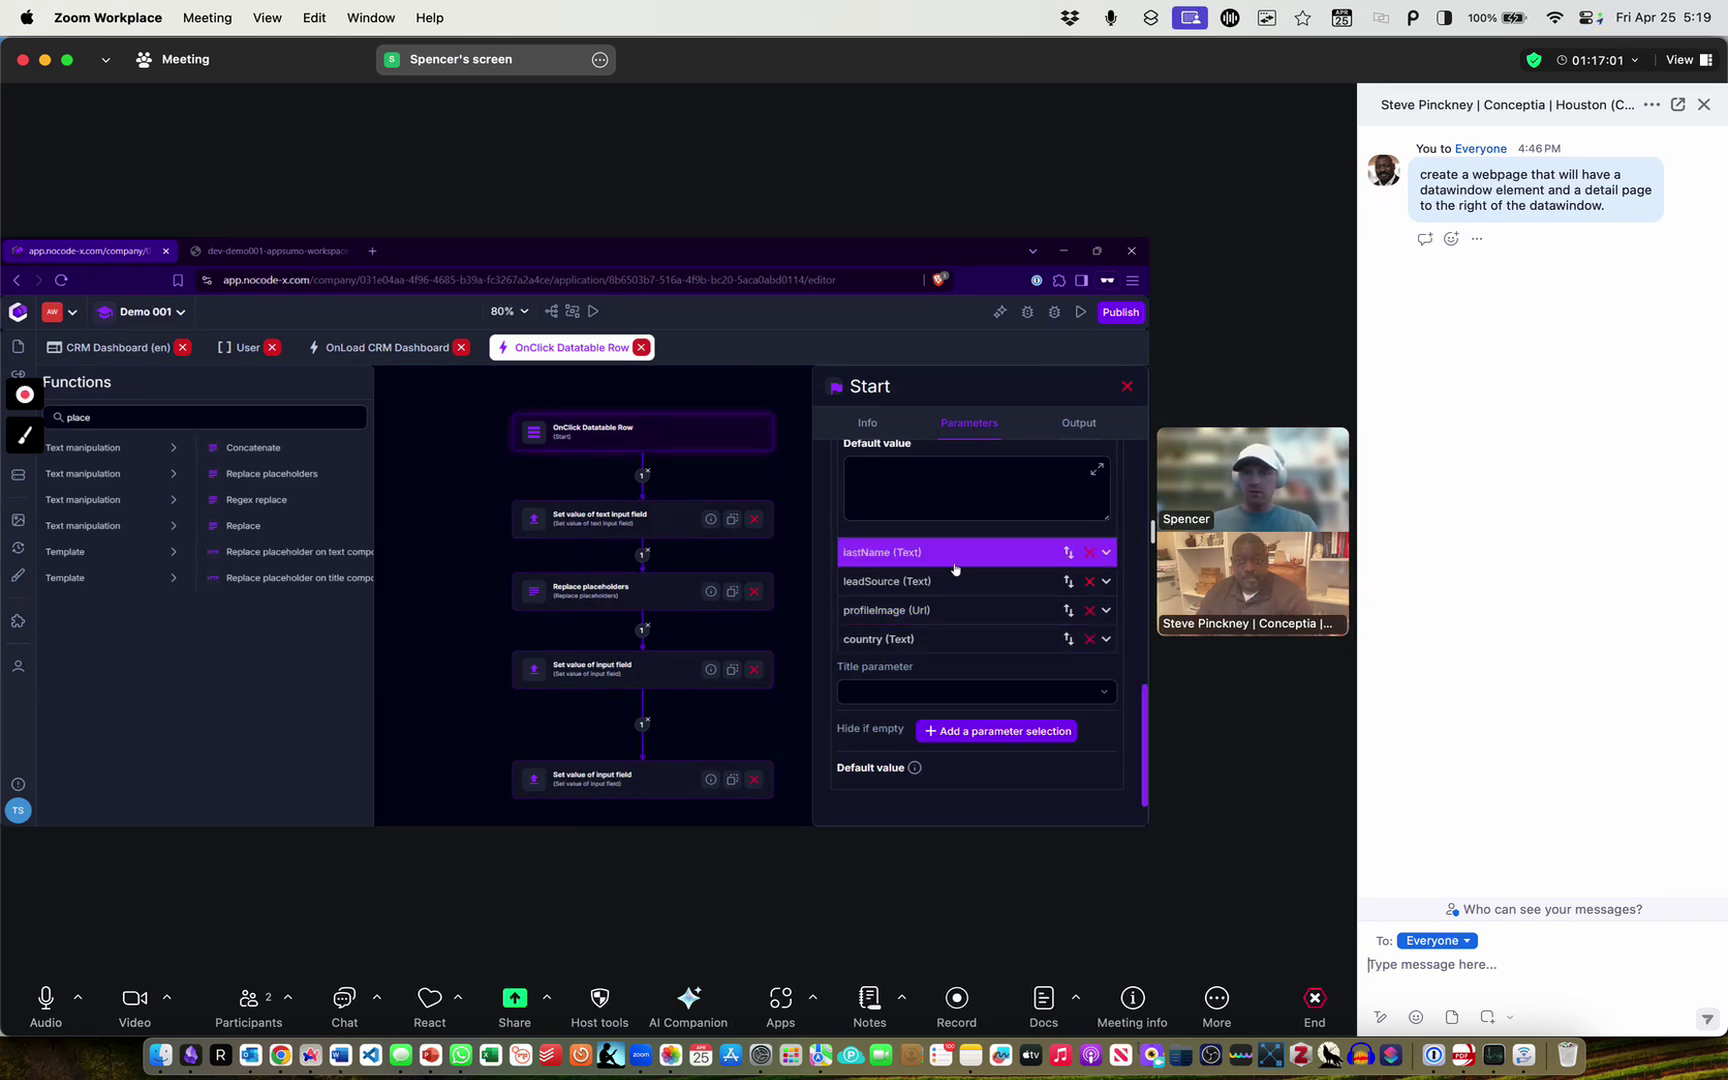
{"action": "scroll", "coordinate": [983, 580], "scroll_direction": "up", "scroll_amount": 5}
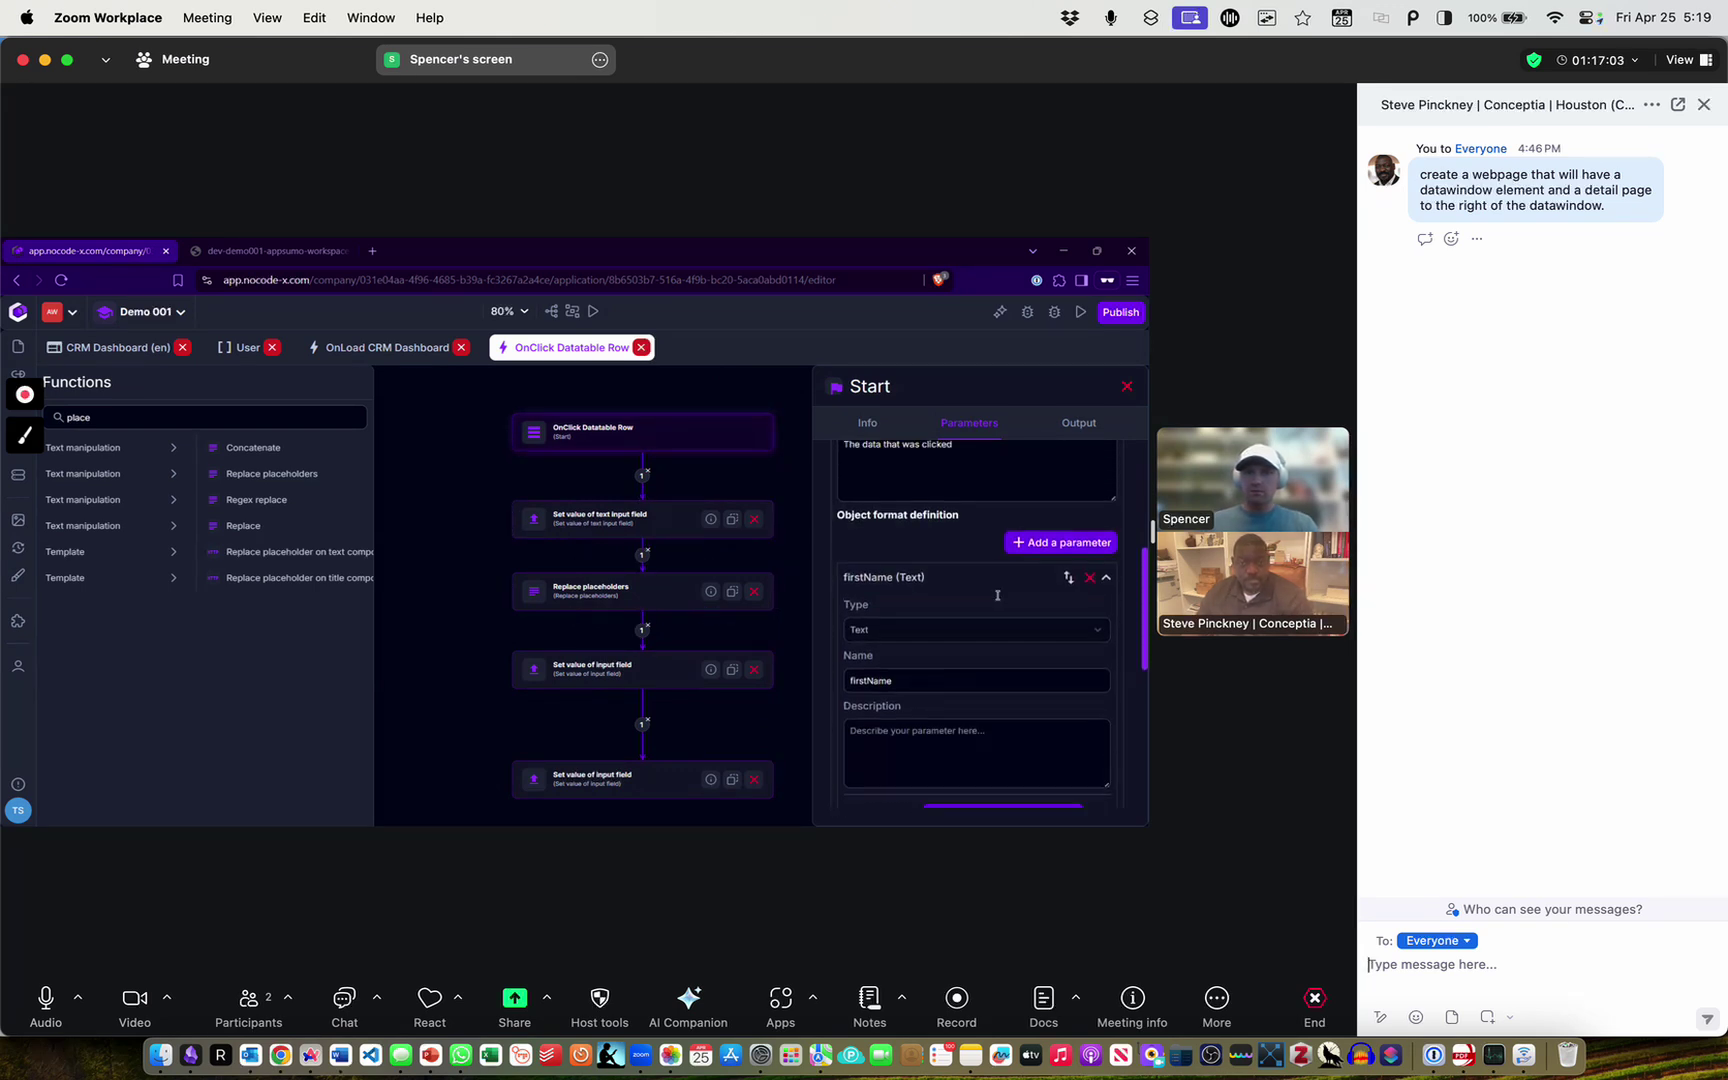
{"action": "scroll", "coordinate": [957, 617], "scroll_direction": "down", "scroll_amount": 5}
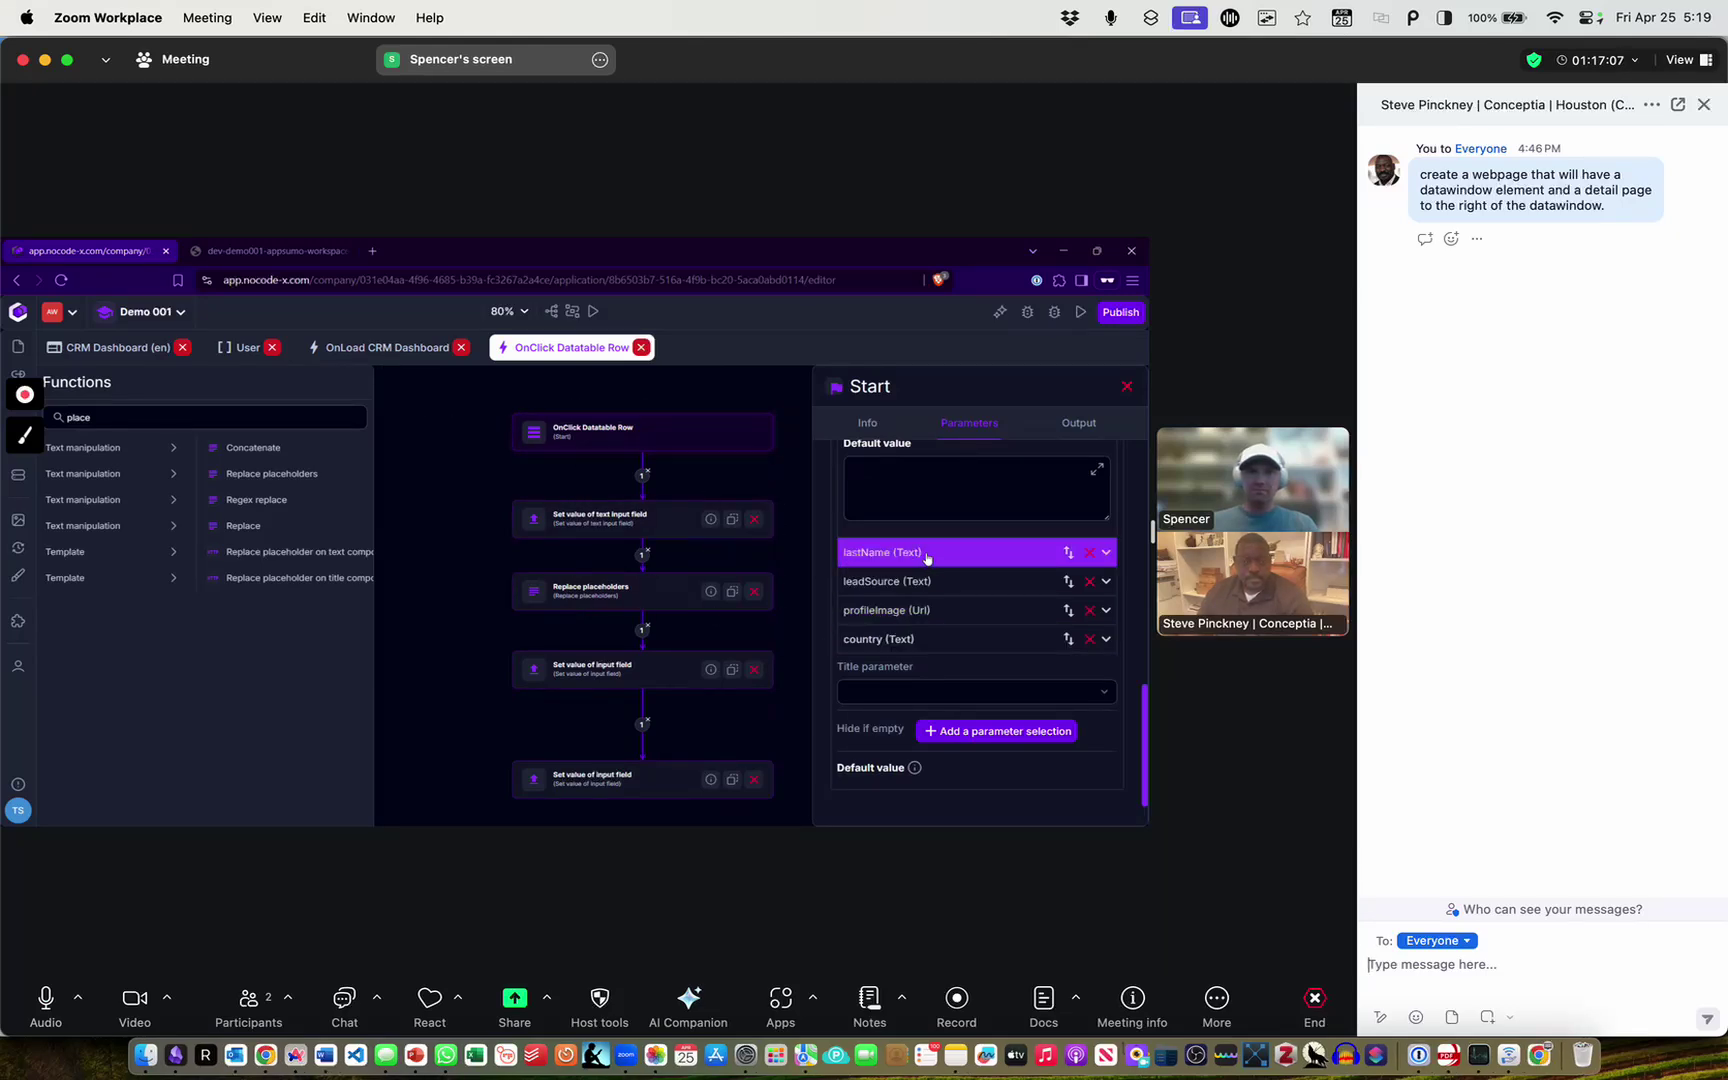
{"action": "scroll", "coordinate": [943, 567], "scroll_direction": "up", "scroll_amount": 1}
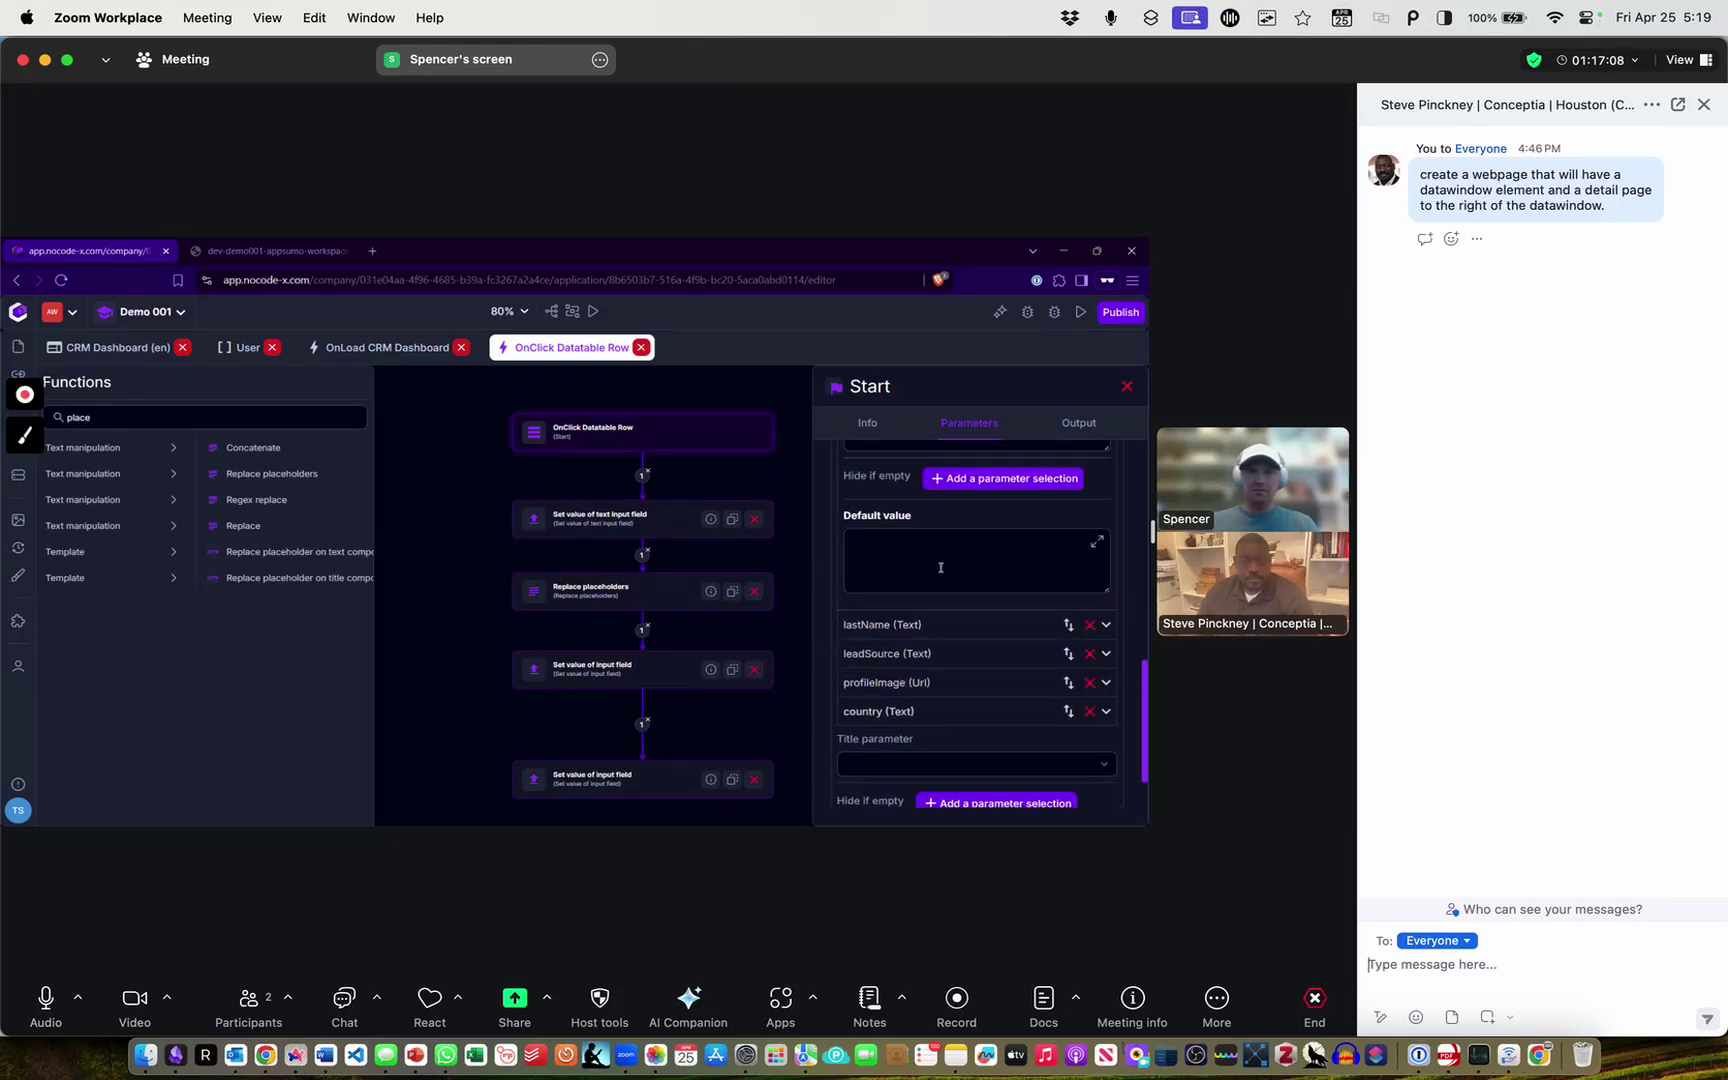
Review the answer variables offered in the DETAIL_FIELD_NAME block and the arguments and result of the Replace placeholders block
{"action": "left_click", "coordinate": [594, 675]}
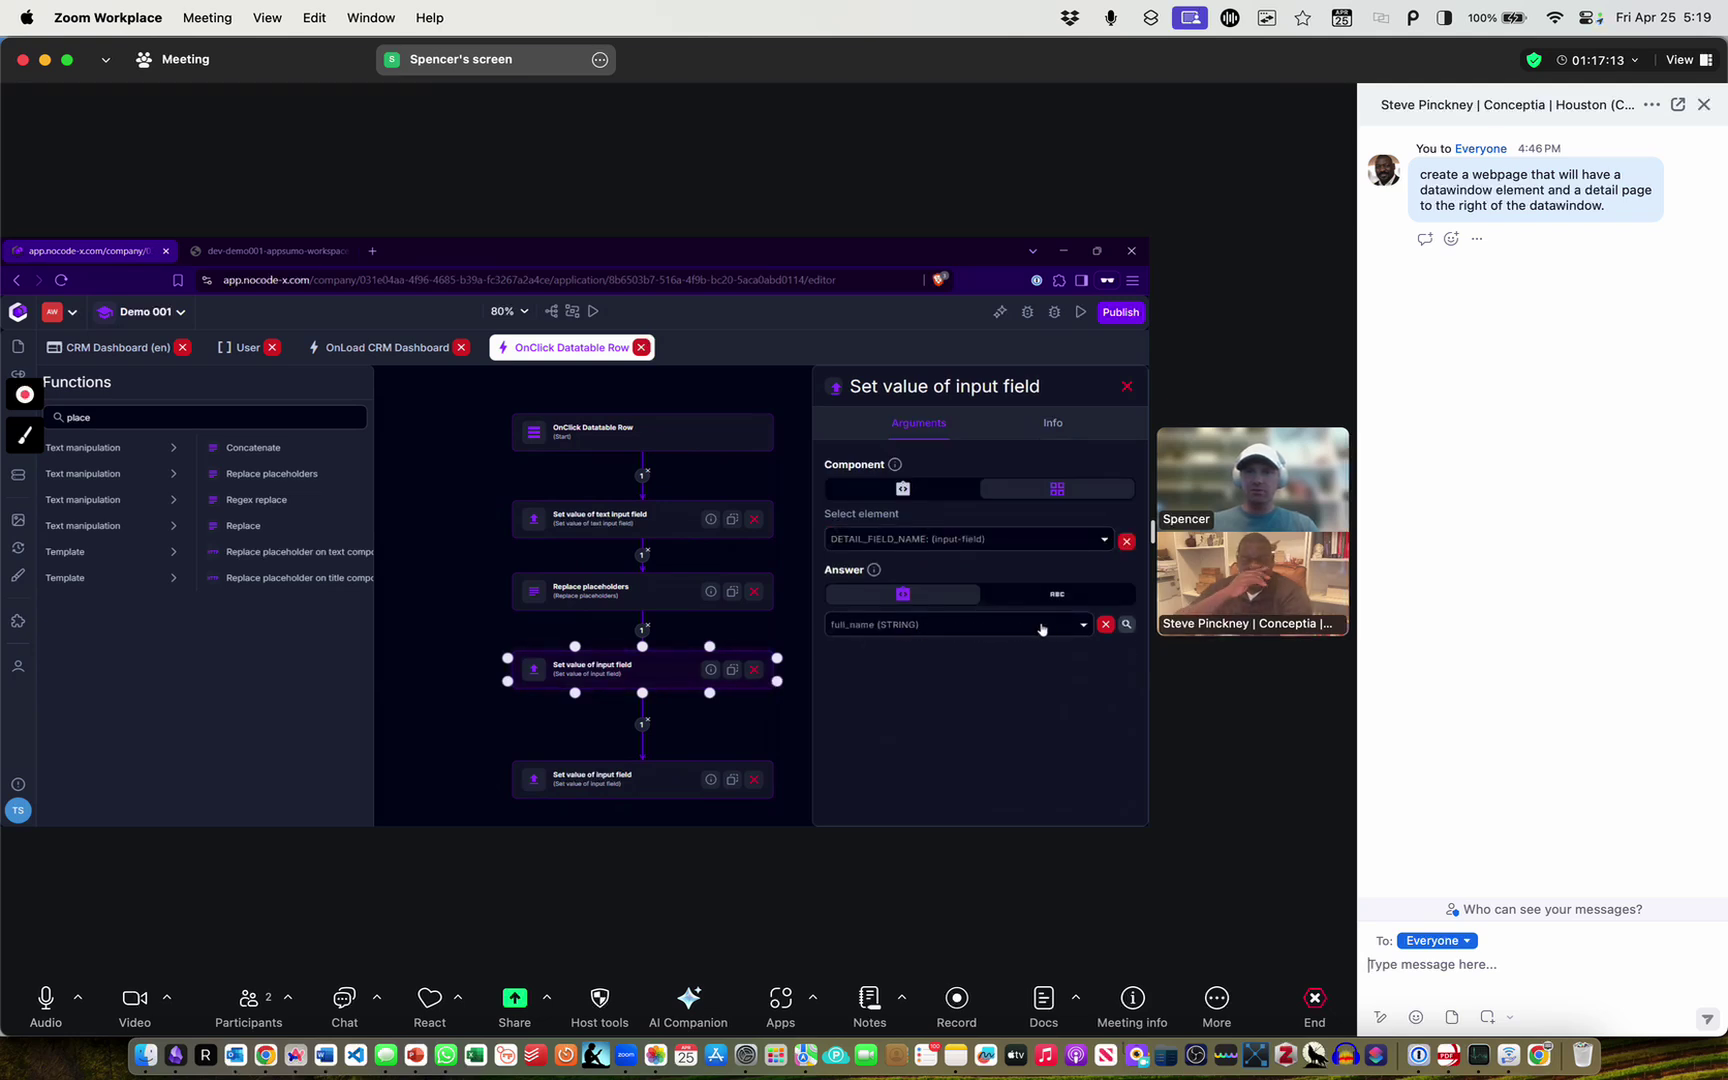
{"action": "left_click", "coordinate": [1053, 627]}
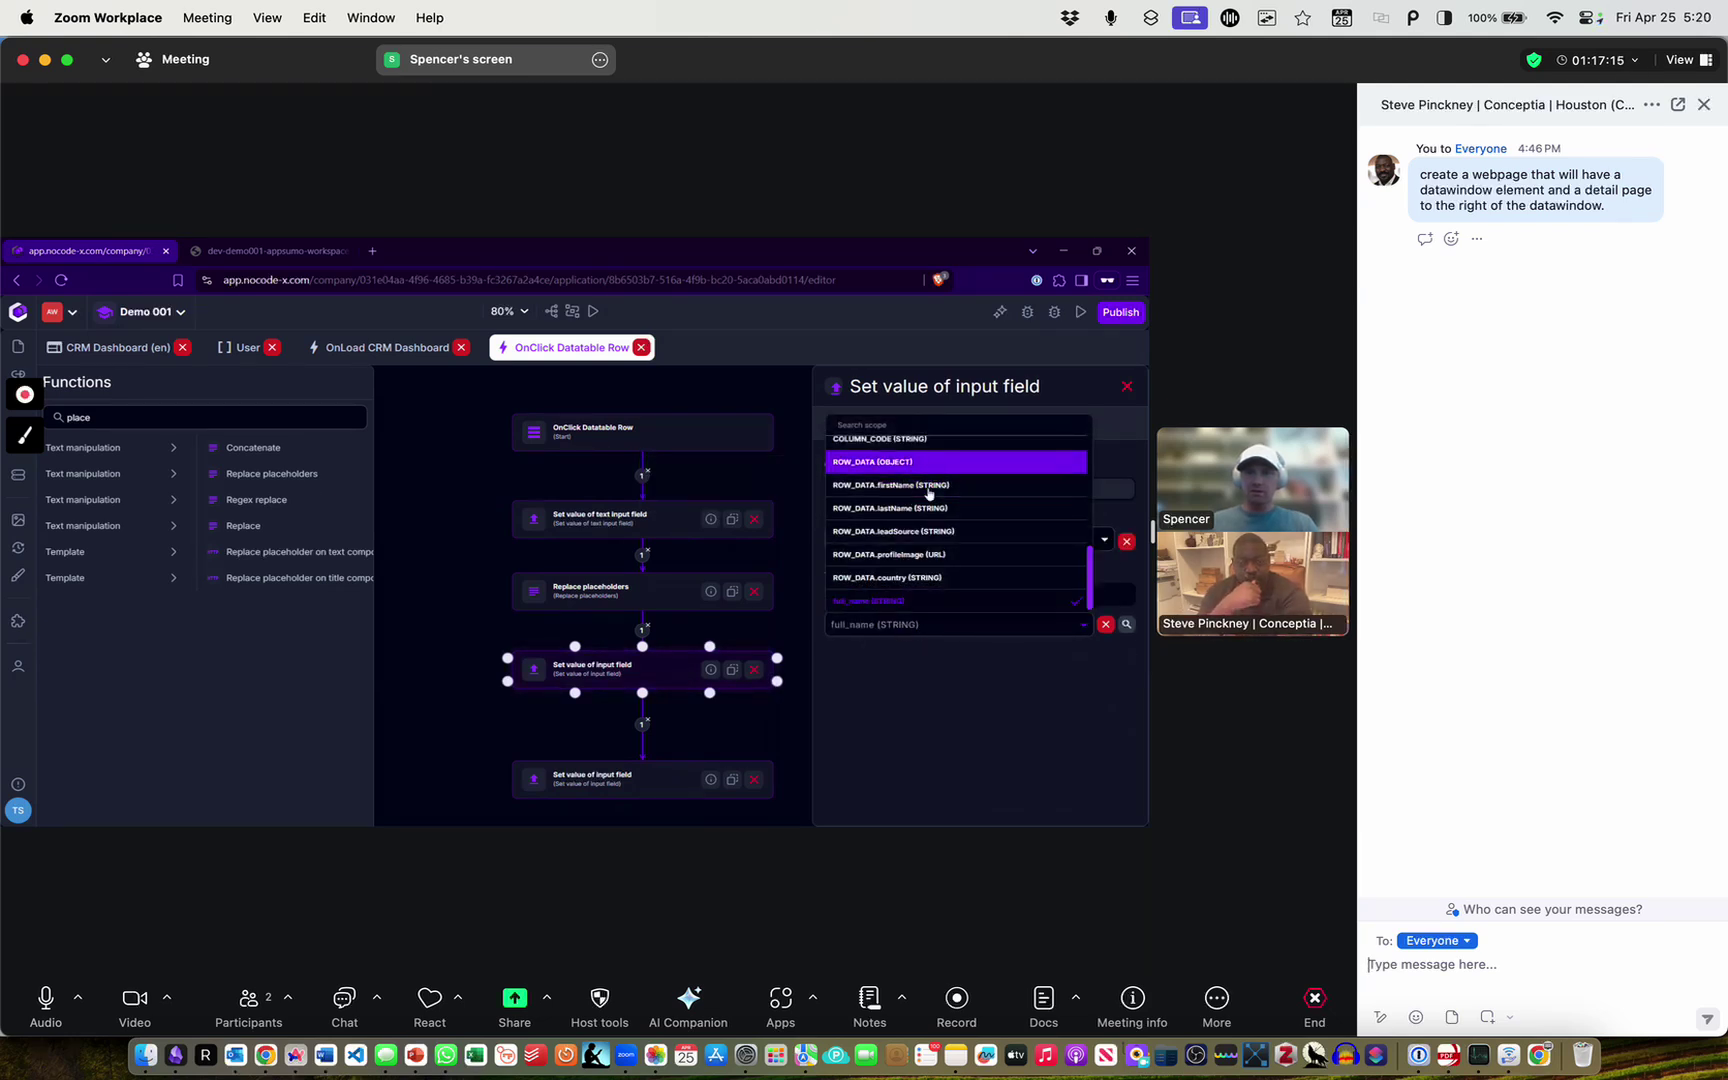
{"action": "left_click", "coordinate": [637, 600]}
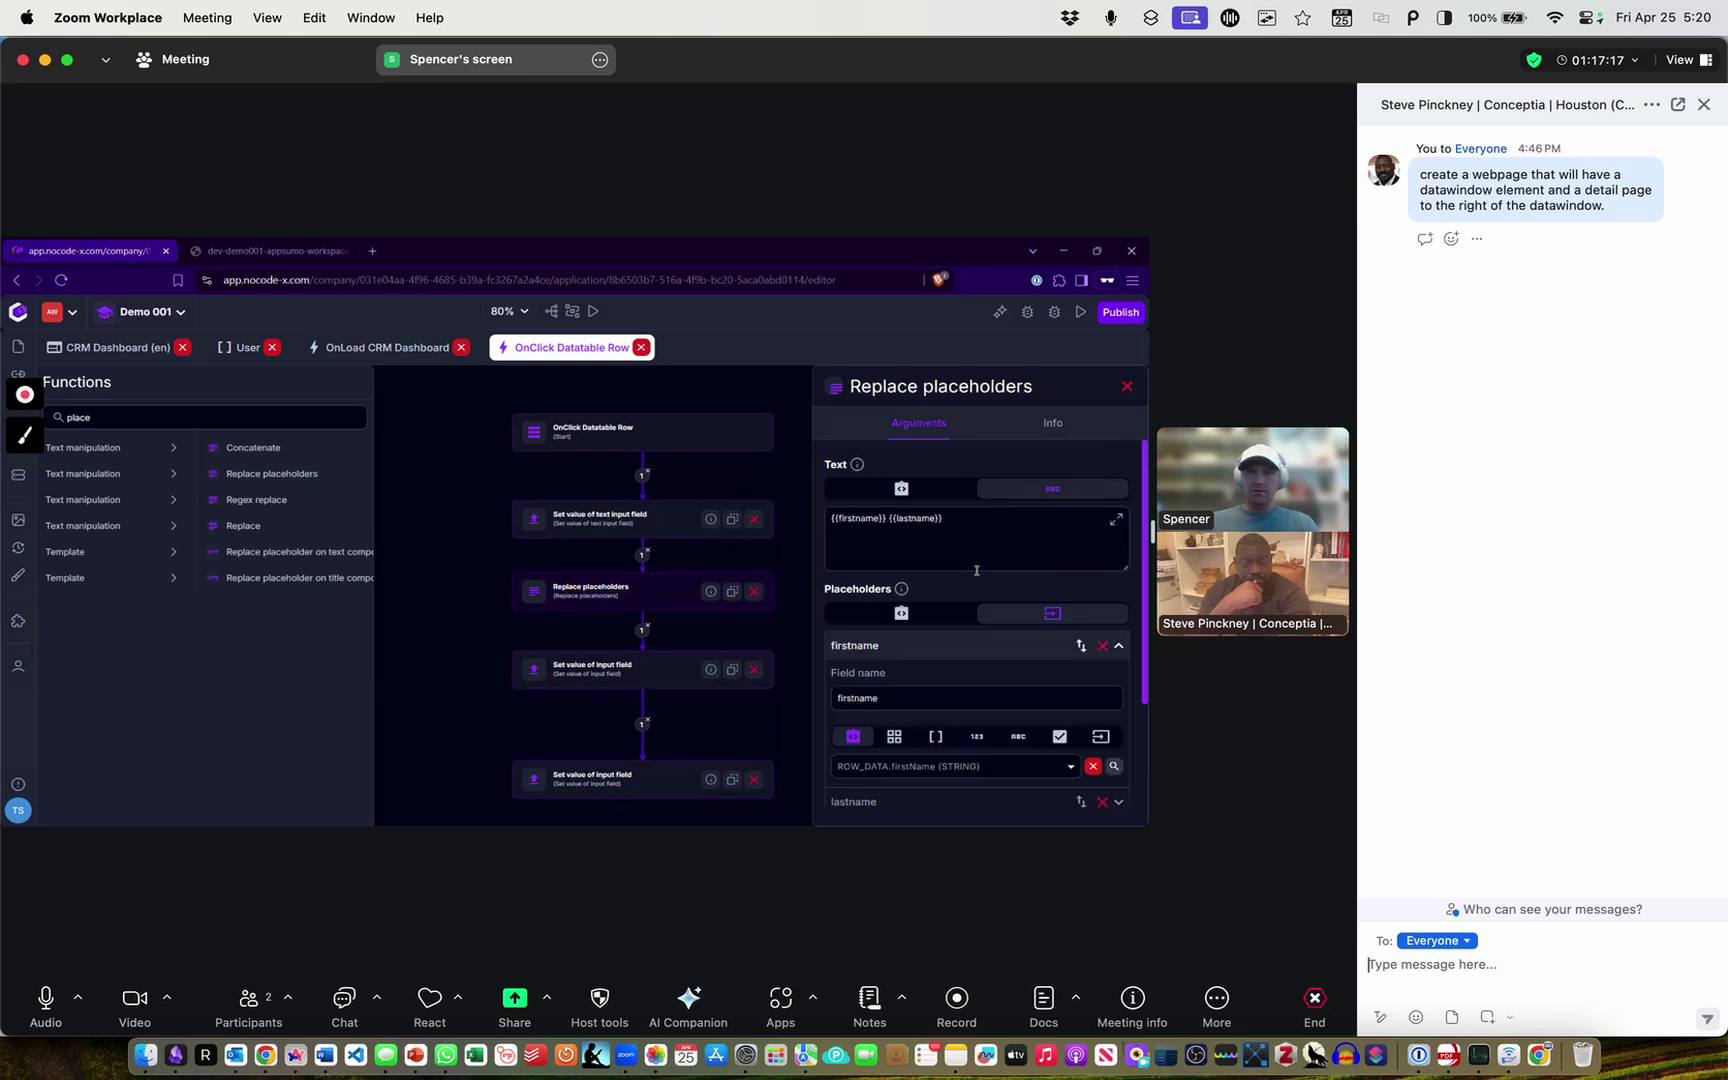
{"action": "scroll", "coordinate": [959, 561], "scroll_direction": "down", "scroll_amount": 3}
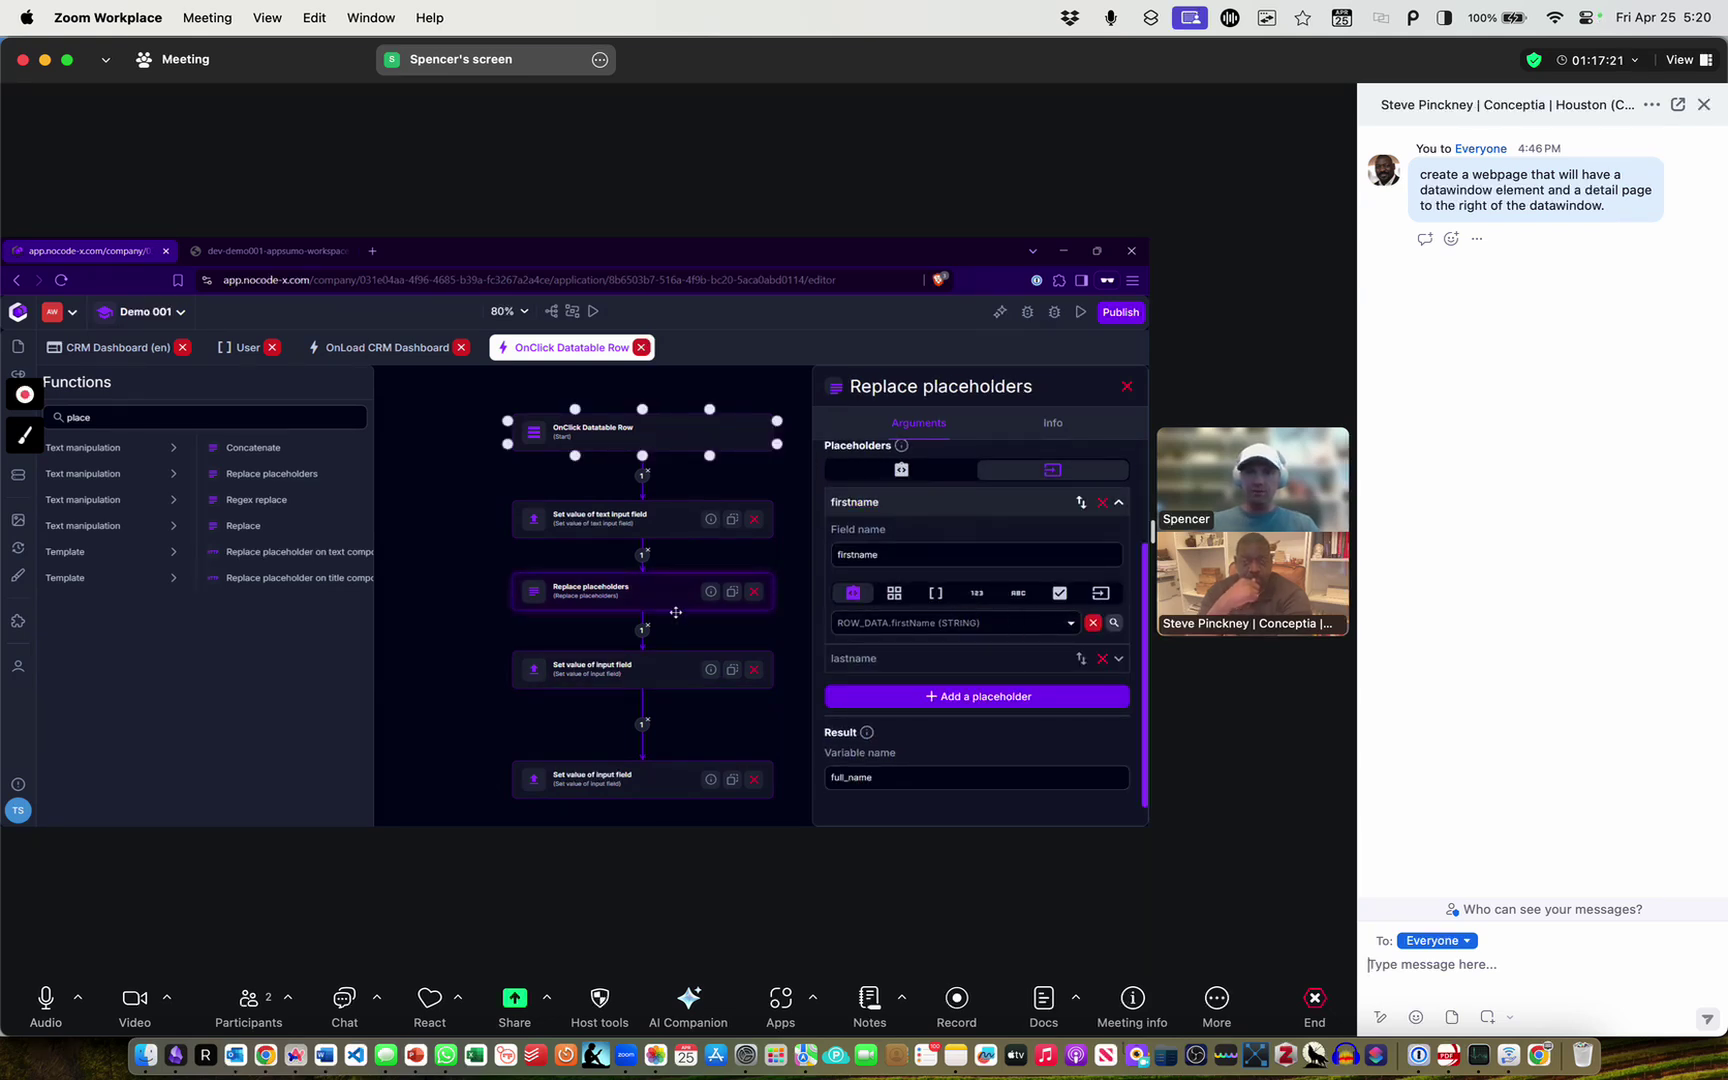
{"action": "left_click", "coordinate": [447, 525]}
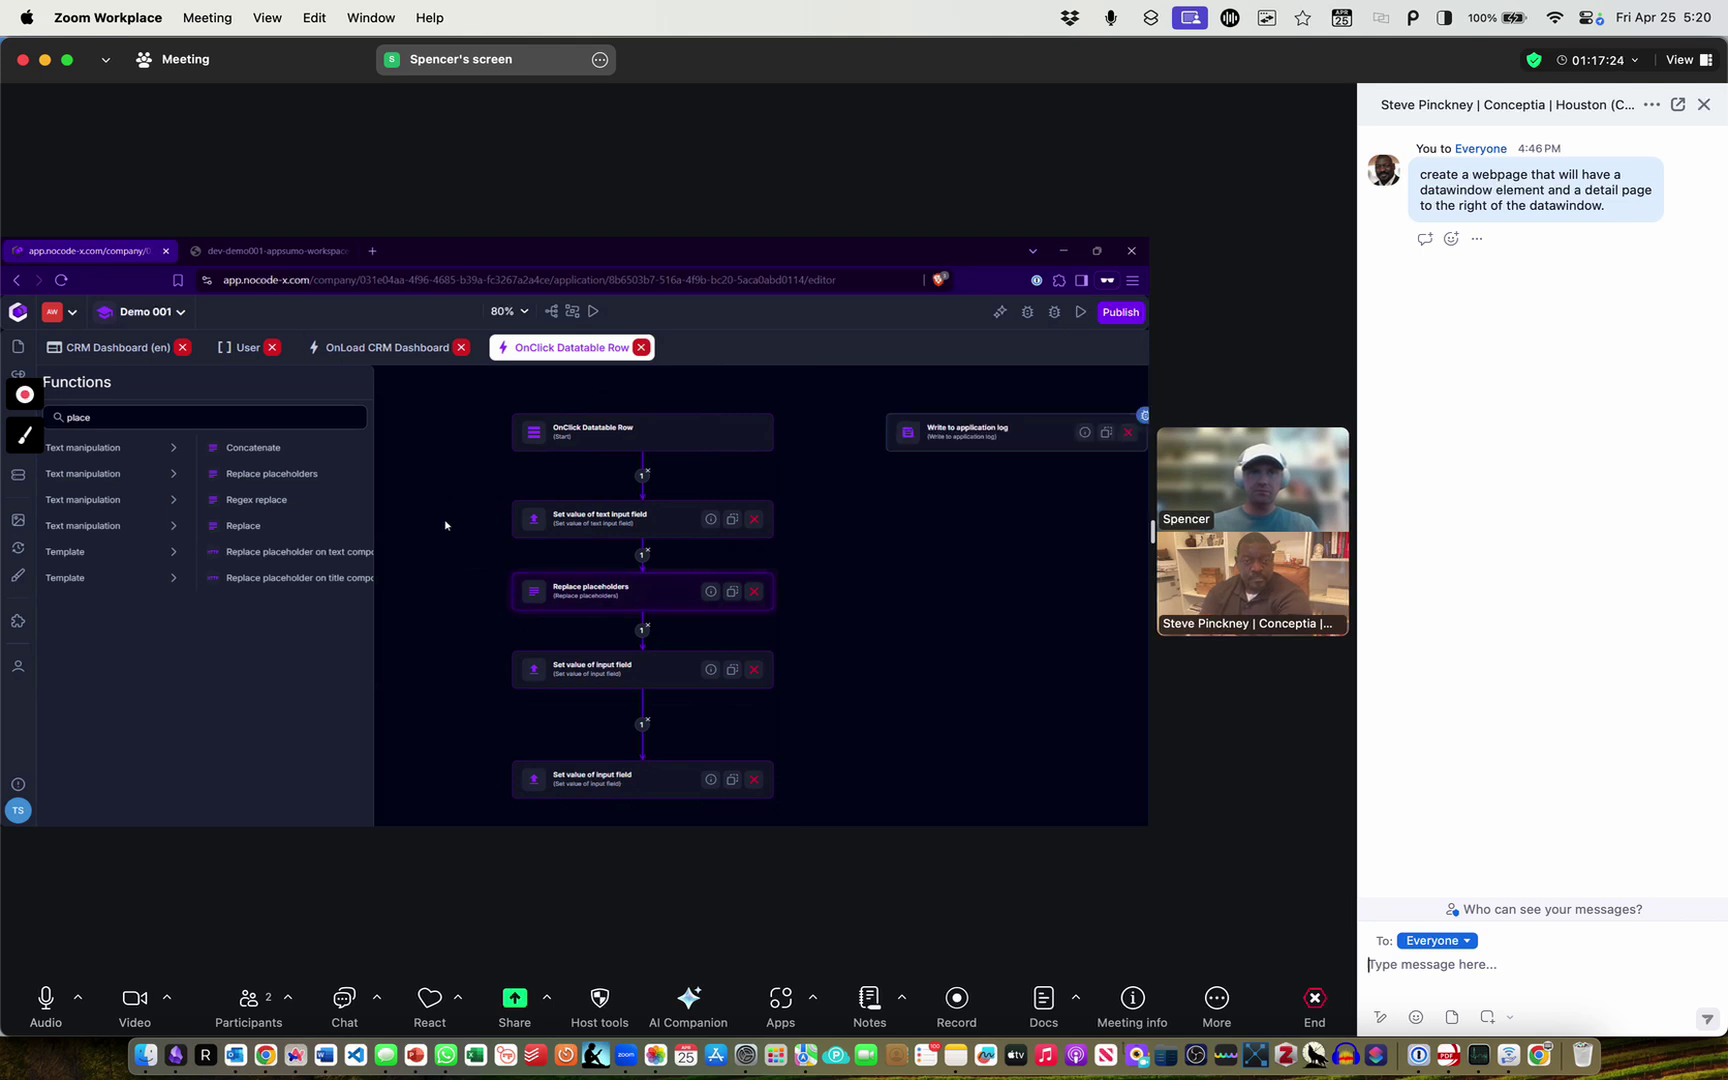
Return to the CRM Dashboard page, center its canvas and open the style settings of the Item Details image
{"action": "left_click", "coordinate": [127, 347]}
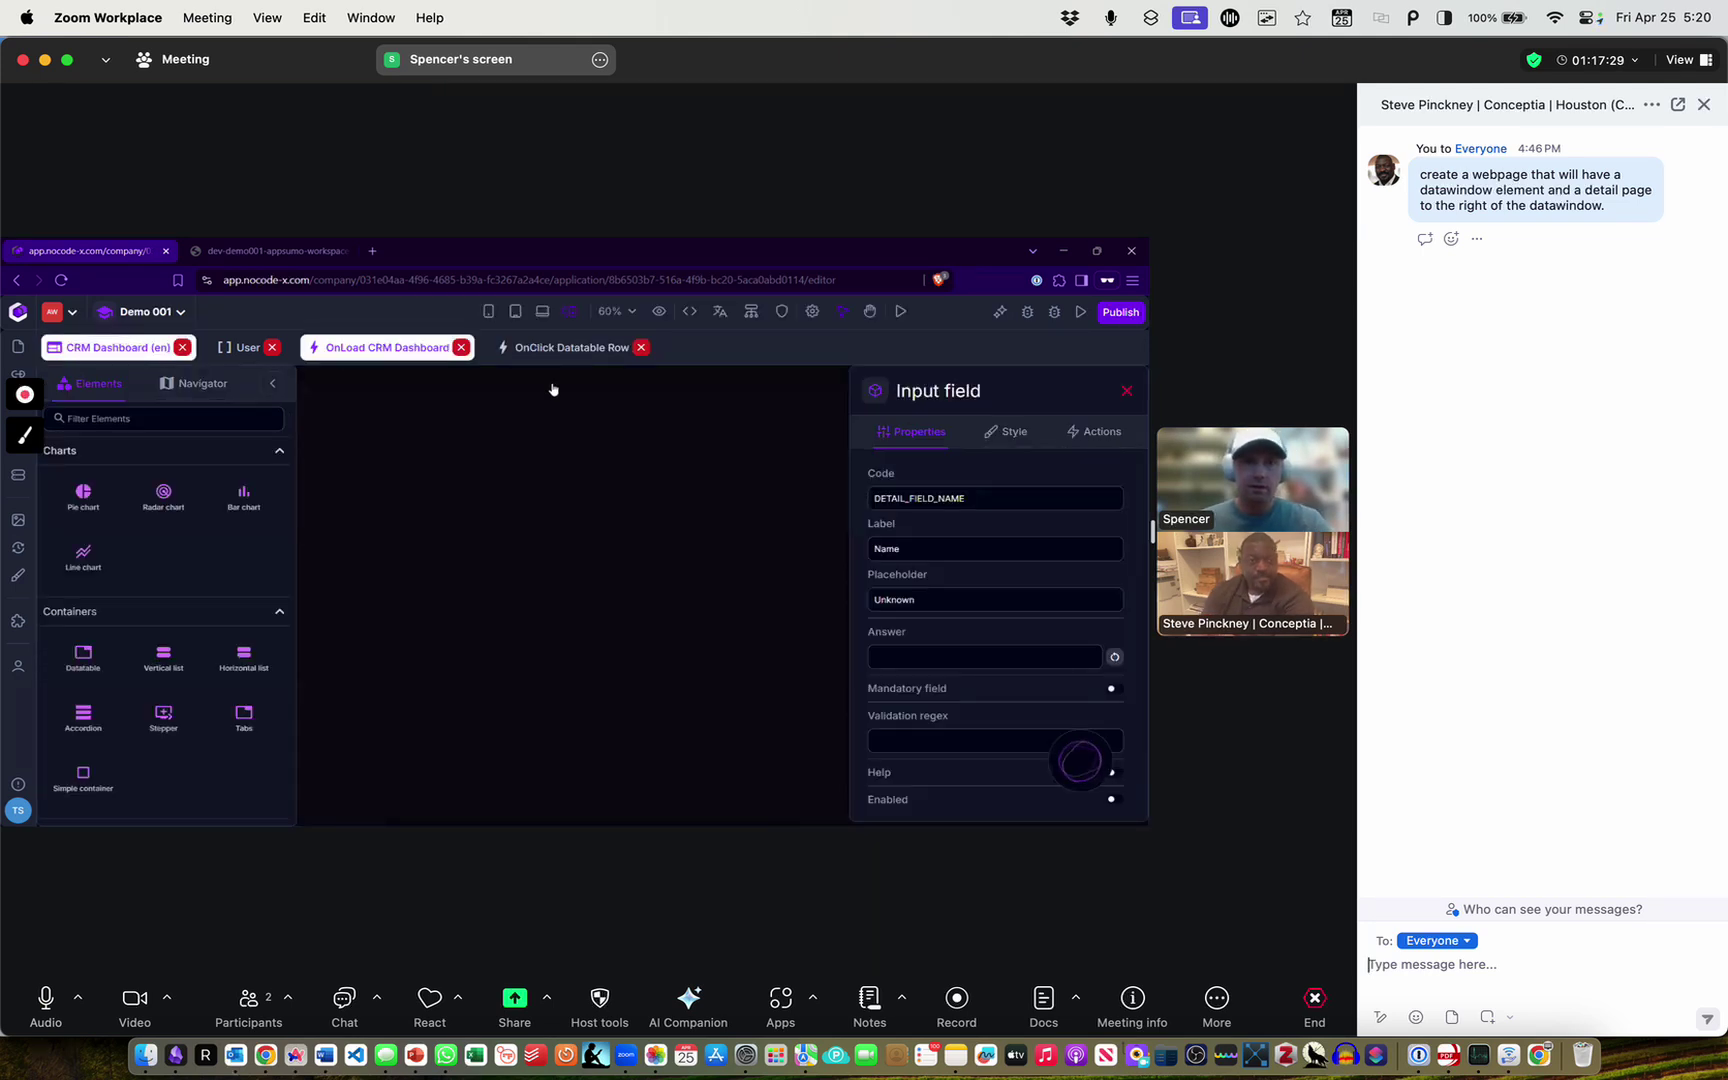
{"action": "left_click", "coordinate": [659, 312]}
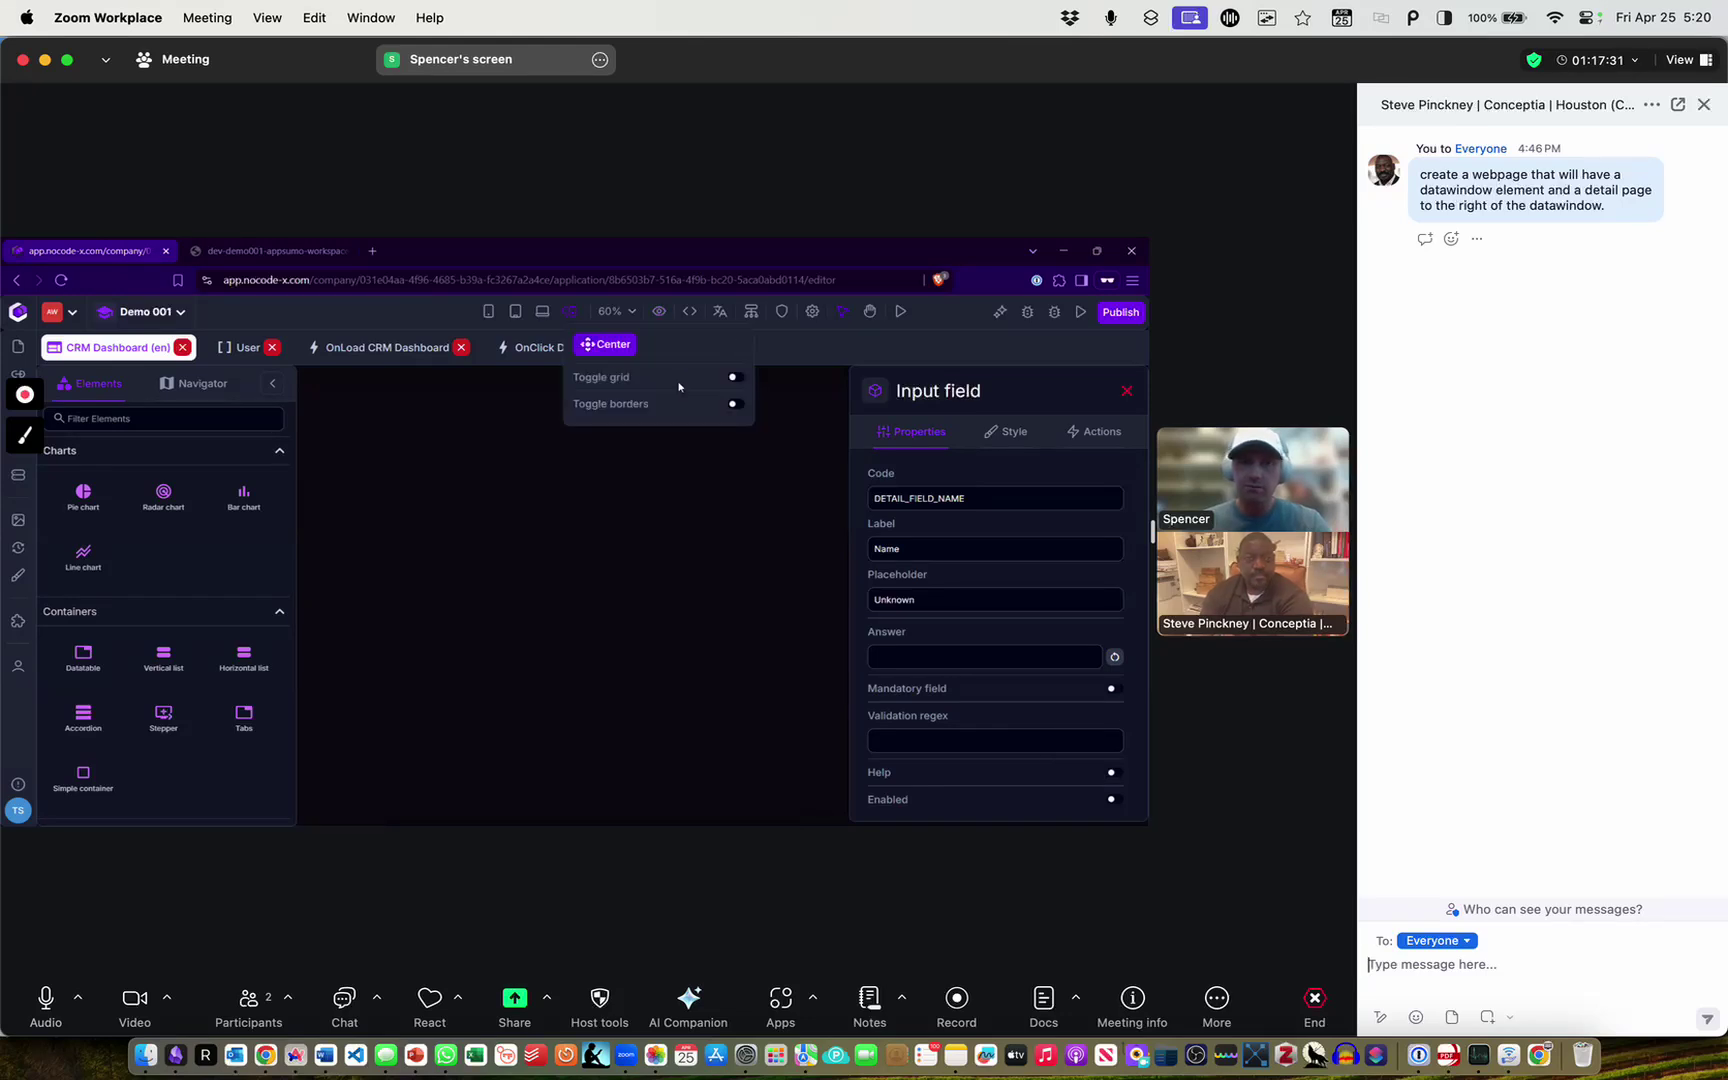
{"action": "left_click", "coordinate": [614, 348]}
{"action": "left_click", "coordinate": [796, 394]}
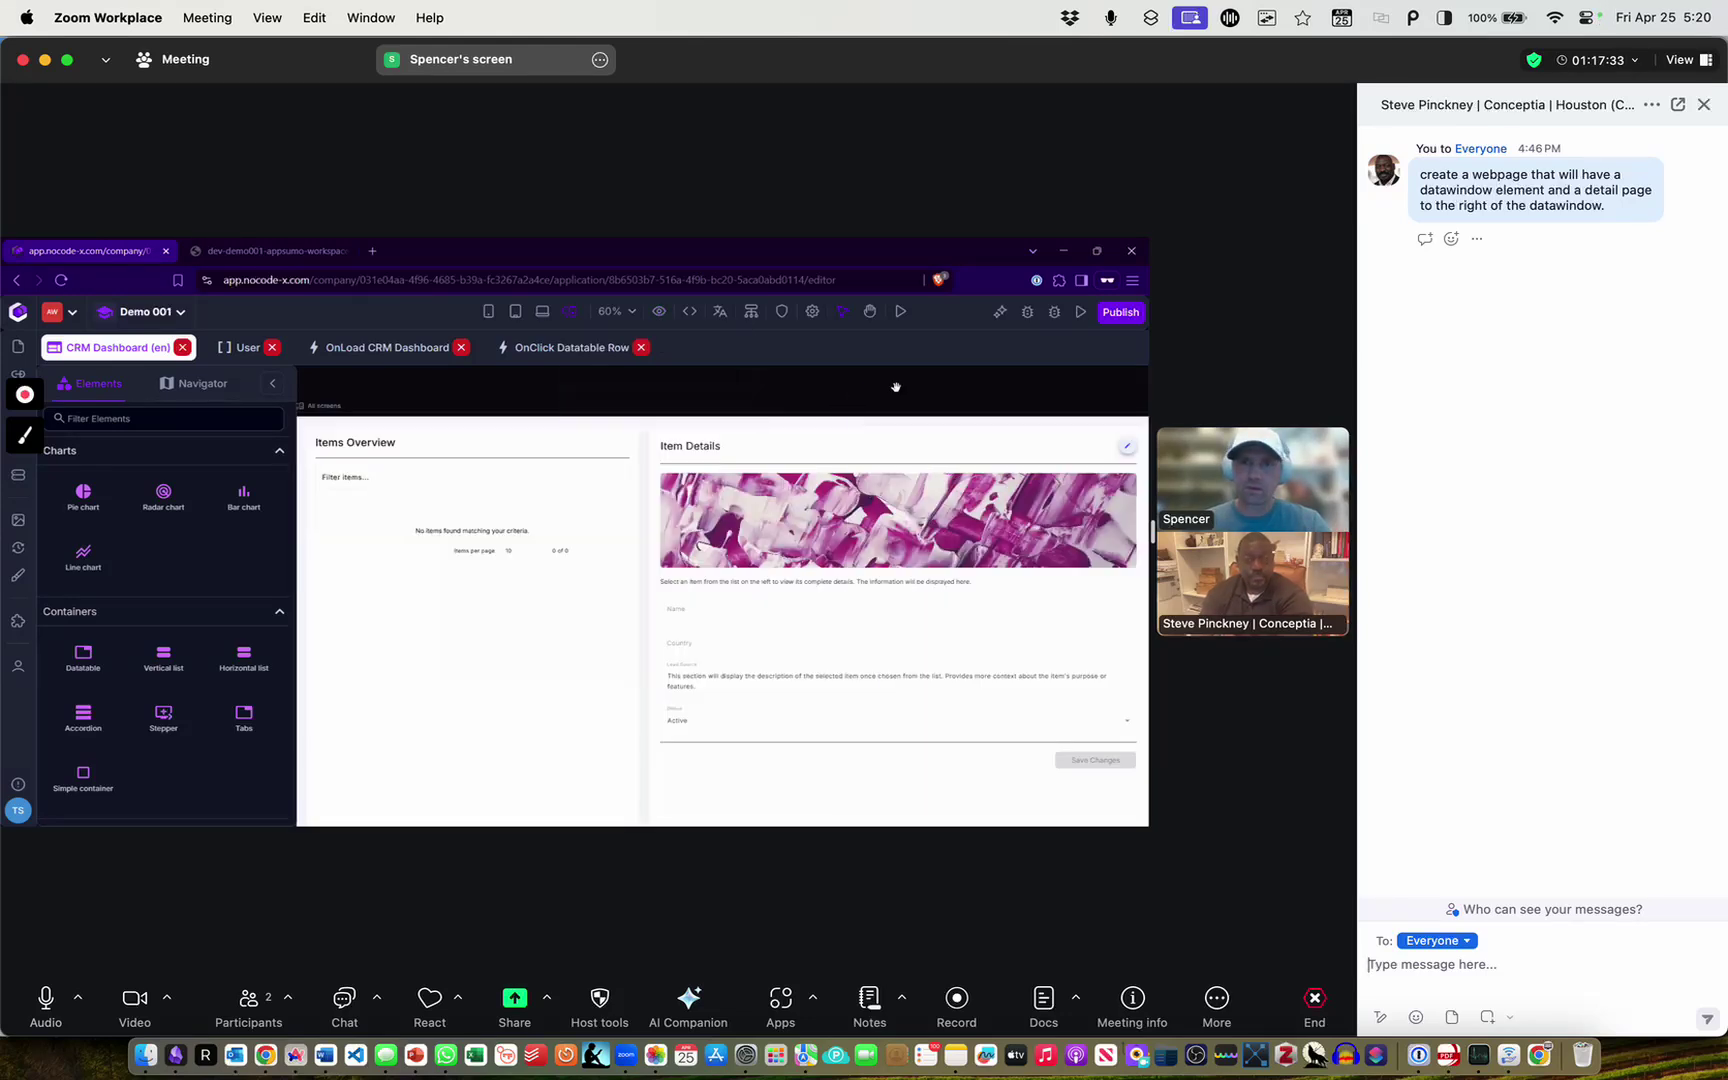
{"action": "left_click_drag", "start_coordinate": [895, 387], "coordinate": [694, 396]}
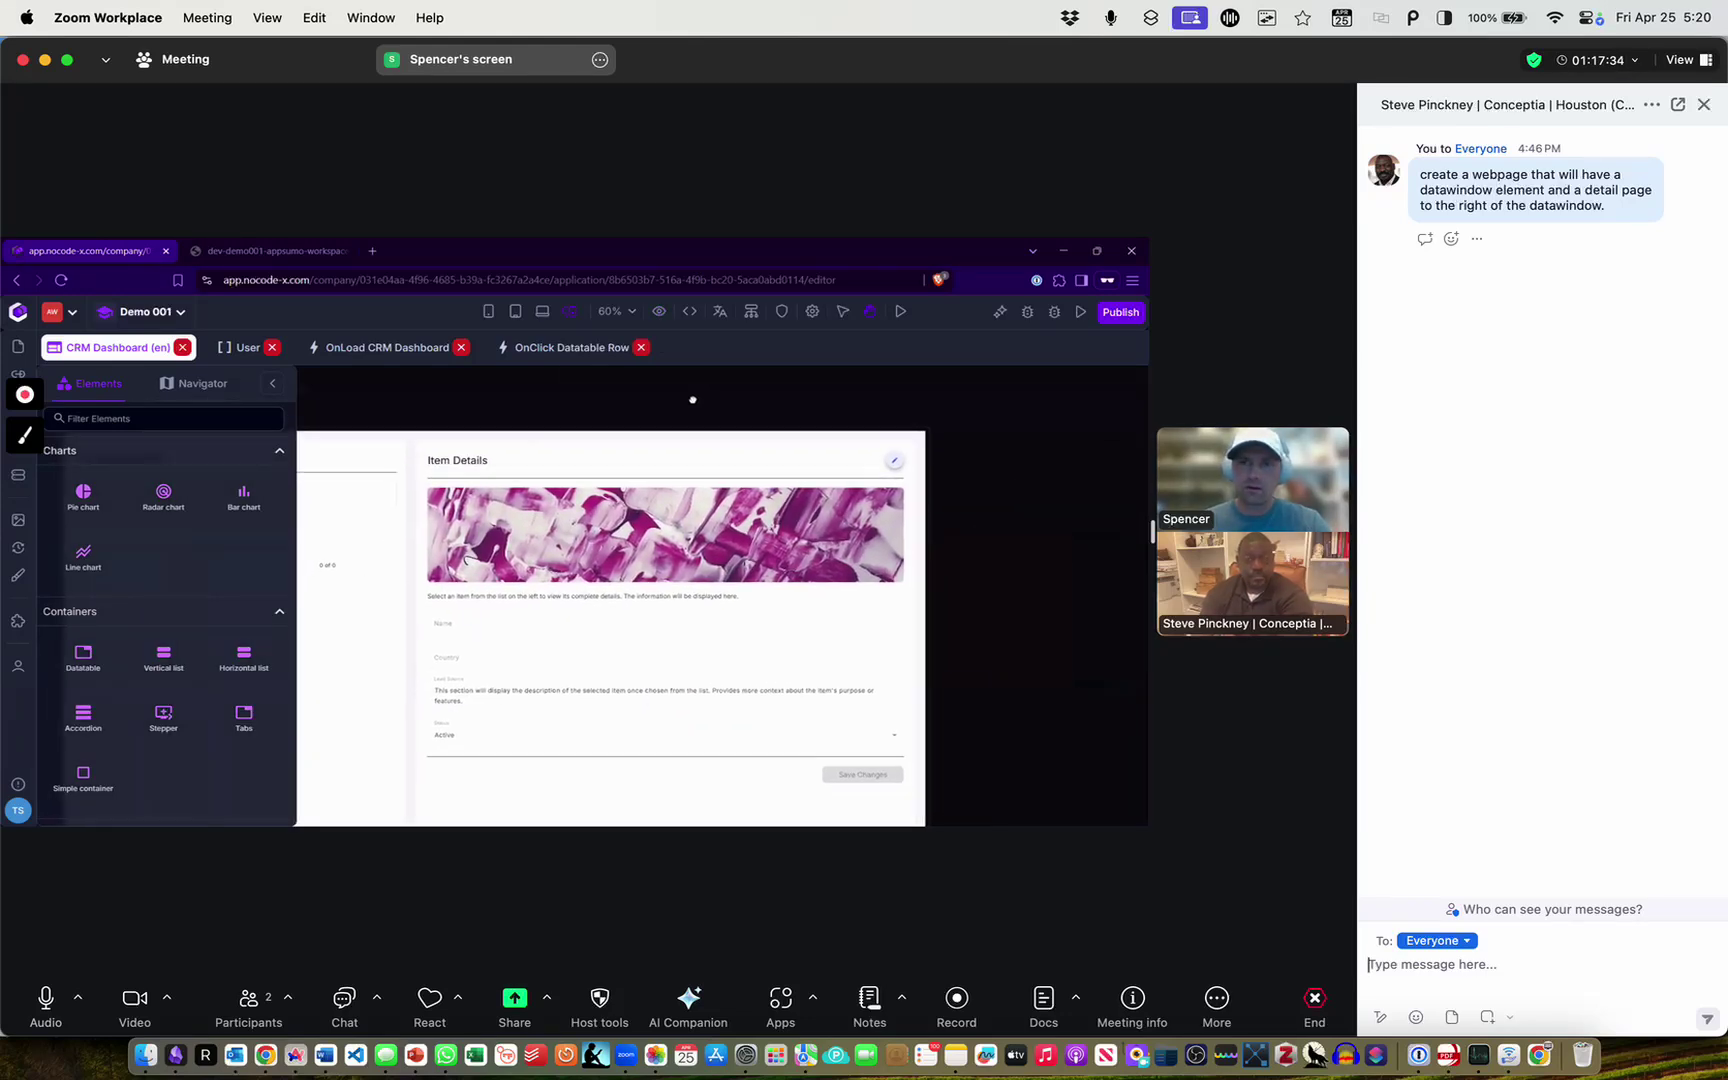
{"action": "left_click", "coordinate": [719, 527]}
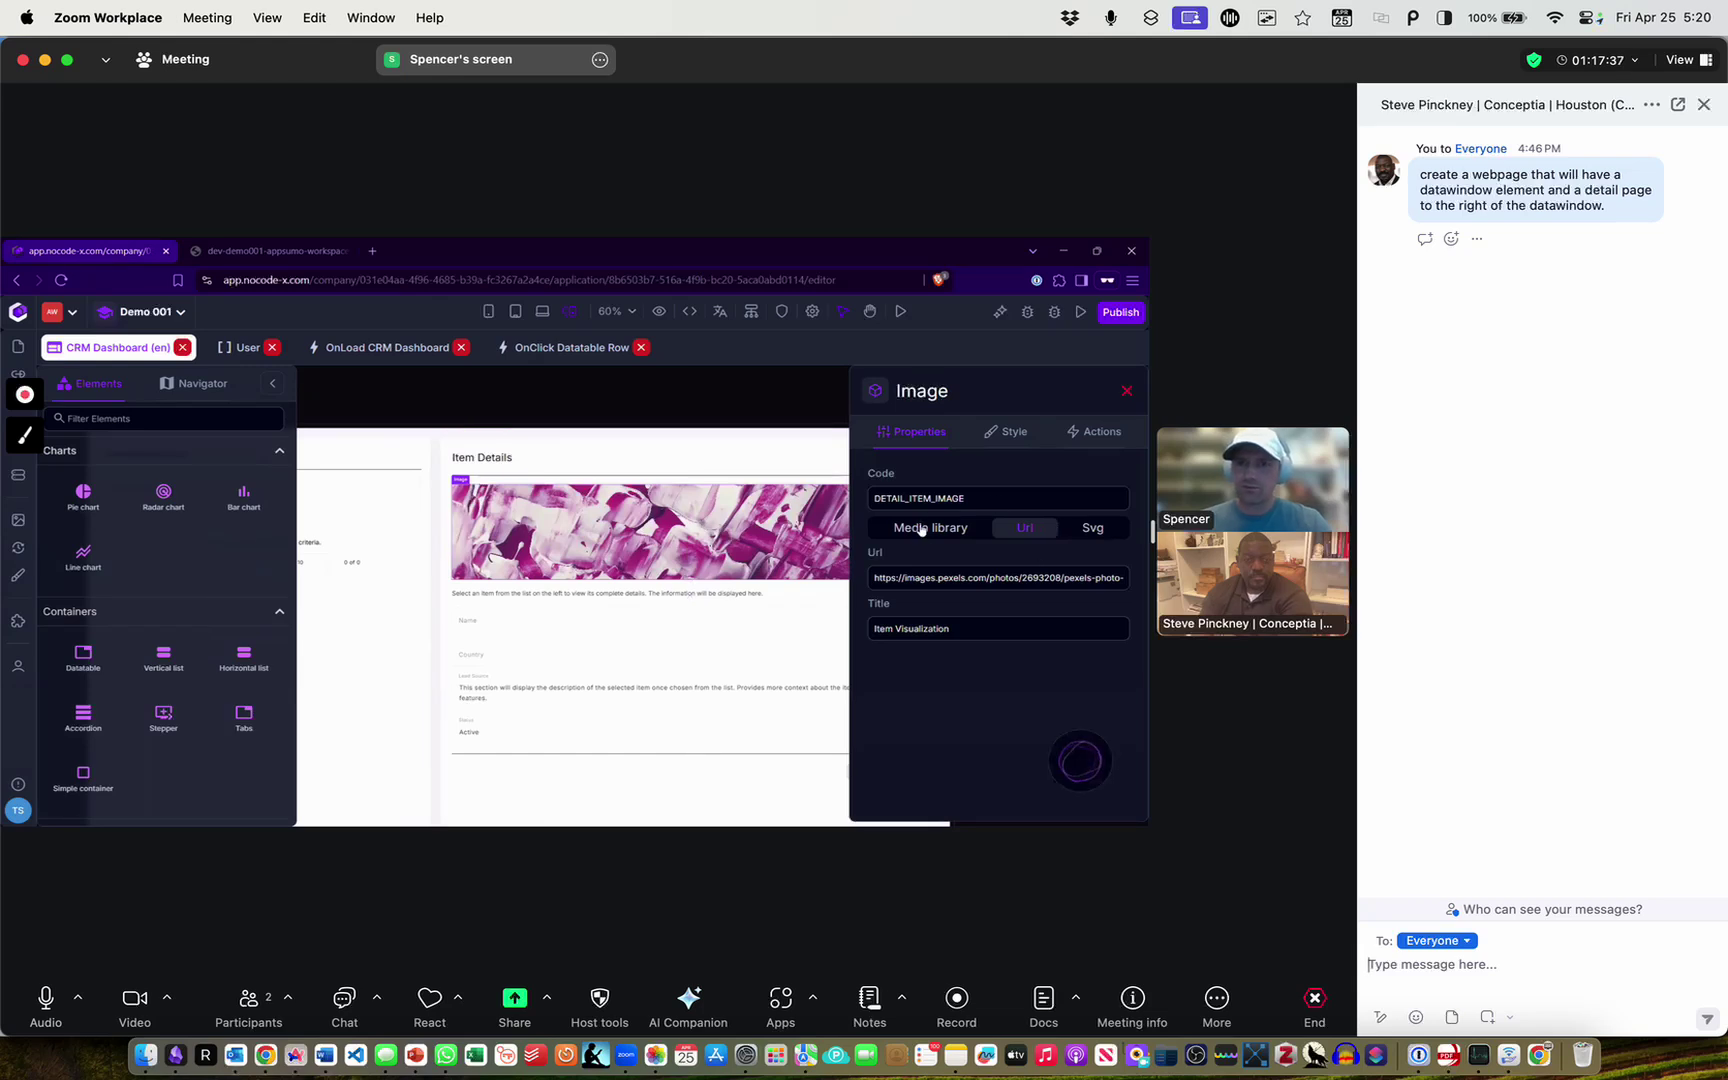
{"action": "left_click", "coordinate": [1012, 431]}
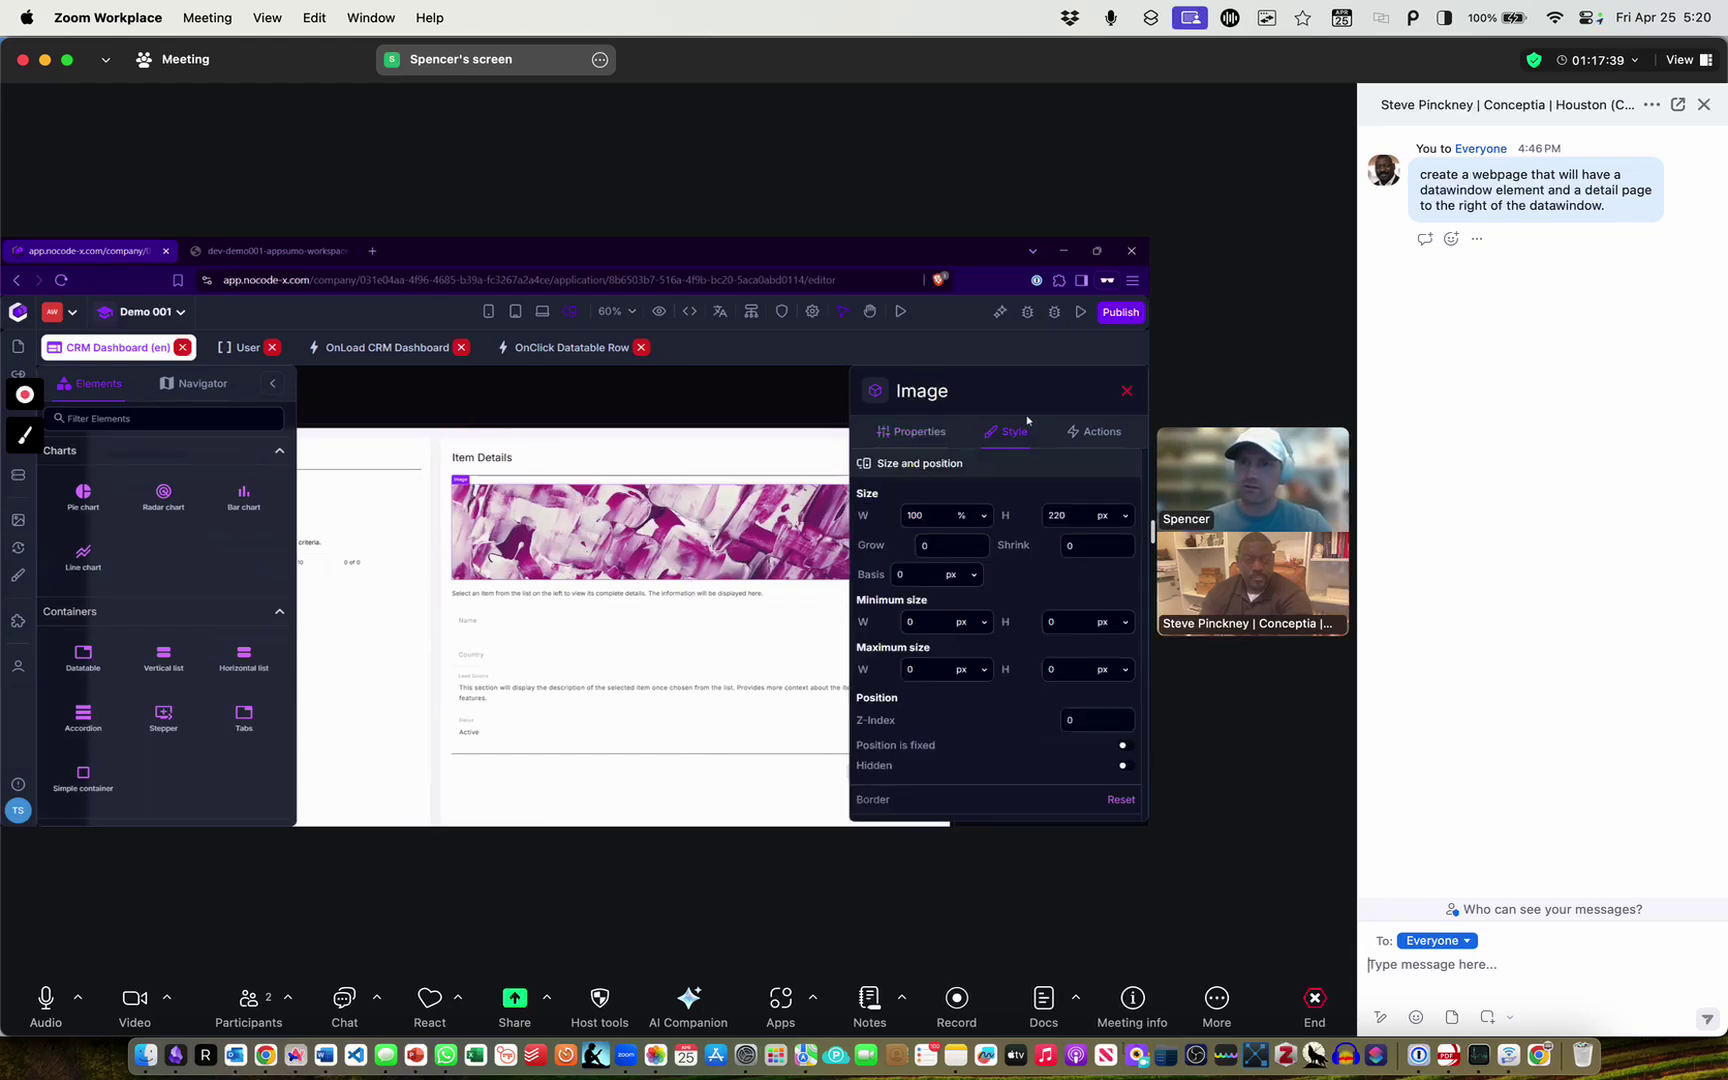
Inspect the Item Details image's size settings, including the units available for its height
{"action": "scroll", "coordinate": [1053, 594], "scroll_direction": "down", "scroll_amount": 5}
{"action": "scroll", "coordinate": [1060, 560], "scroll_direction": "up", "scroll_amount": 5}
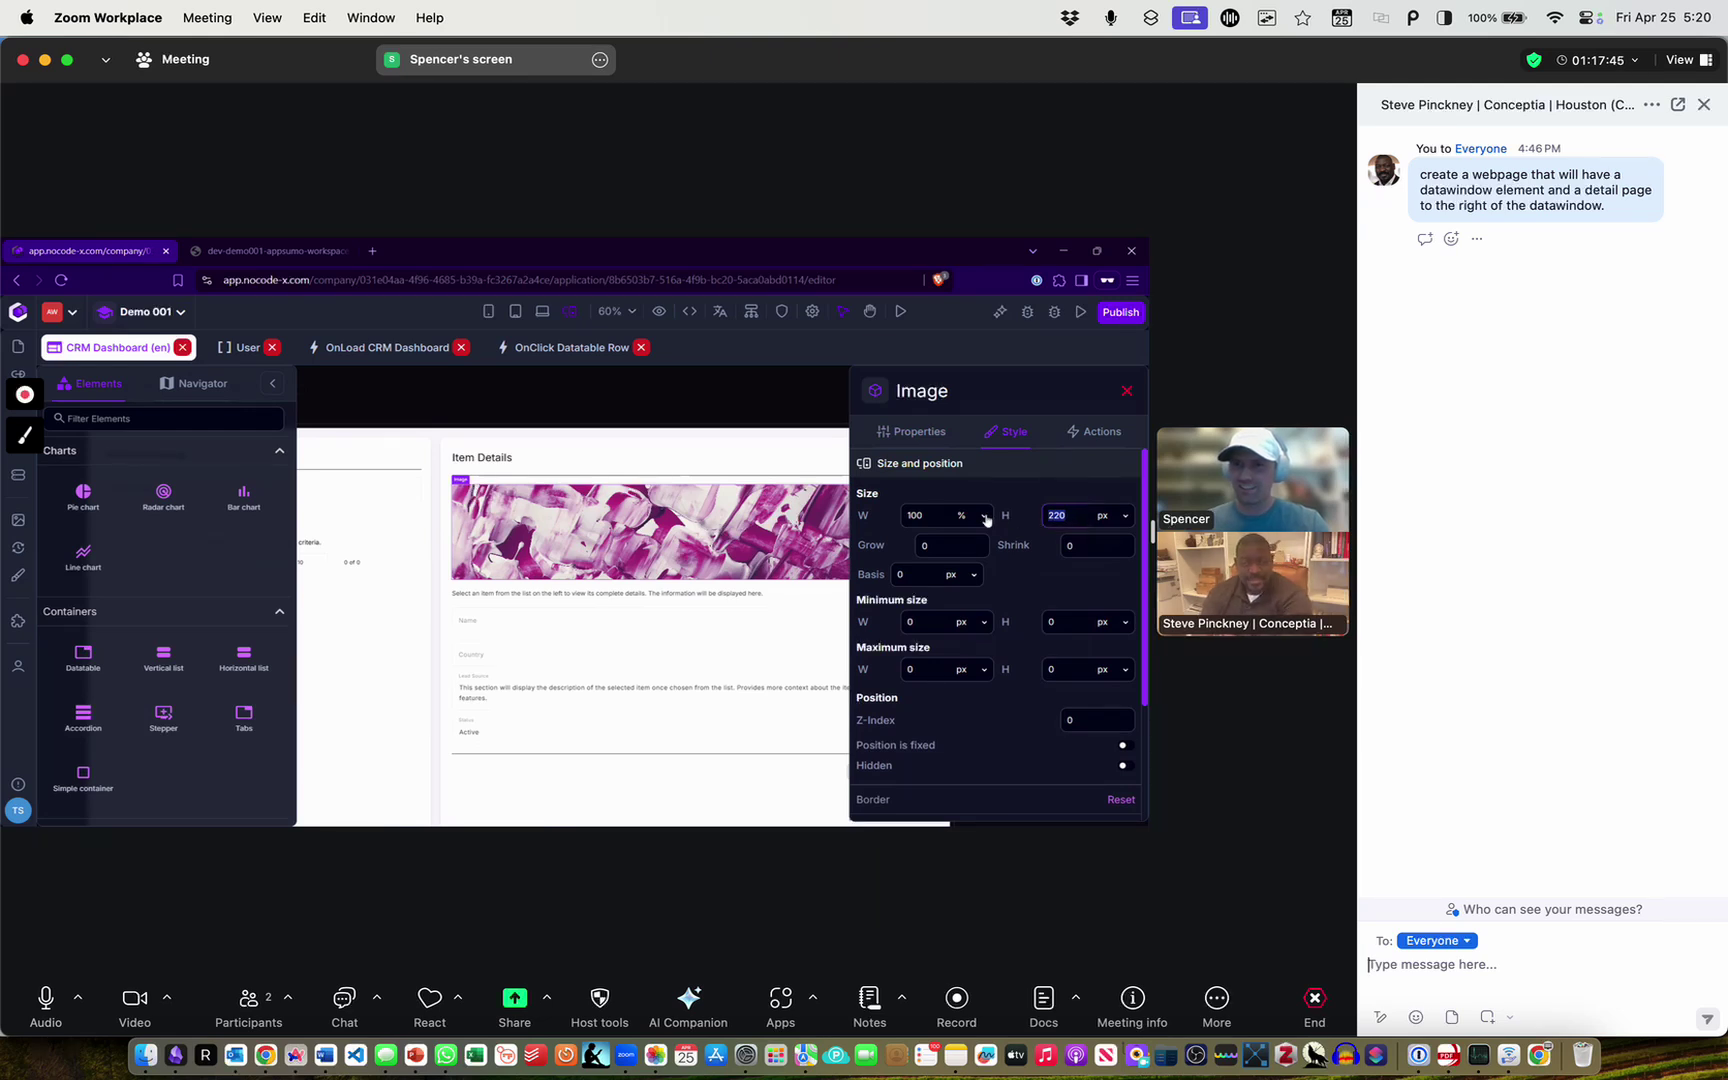
{"action": "left_click", "coordinate": [1112, 516]}
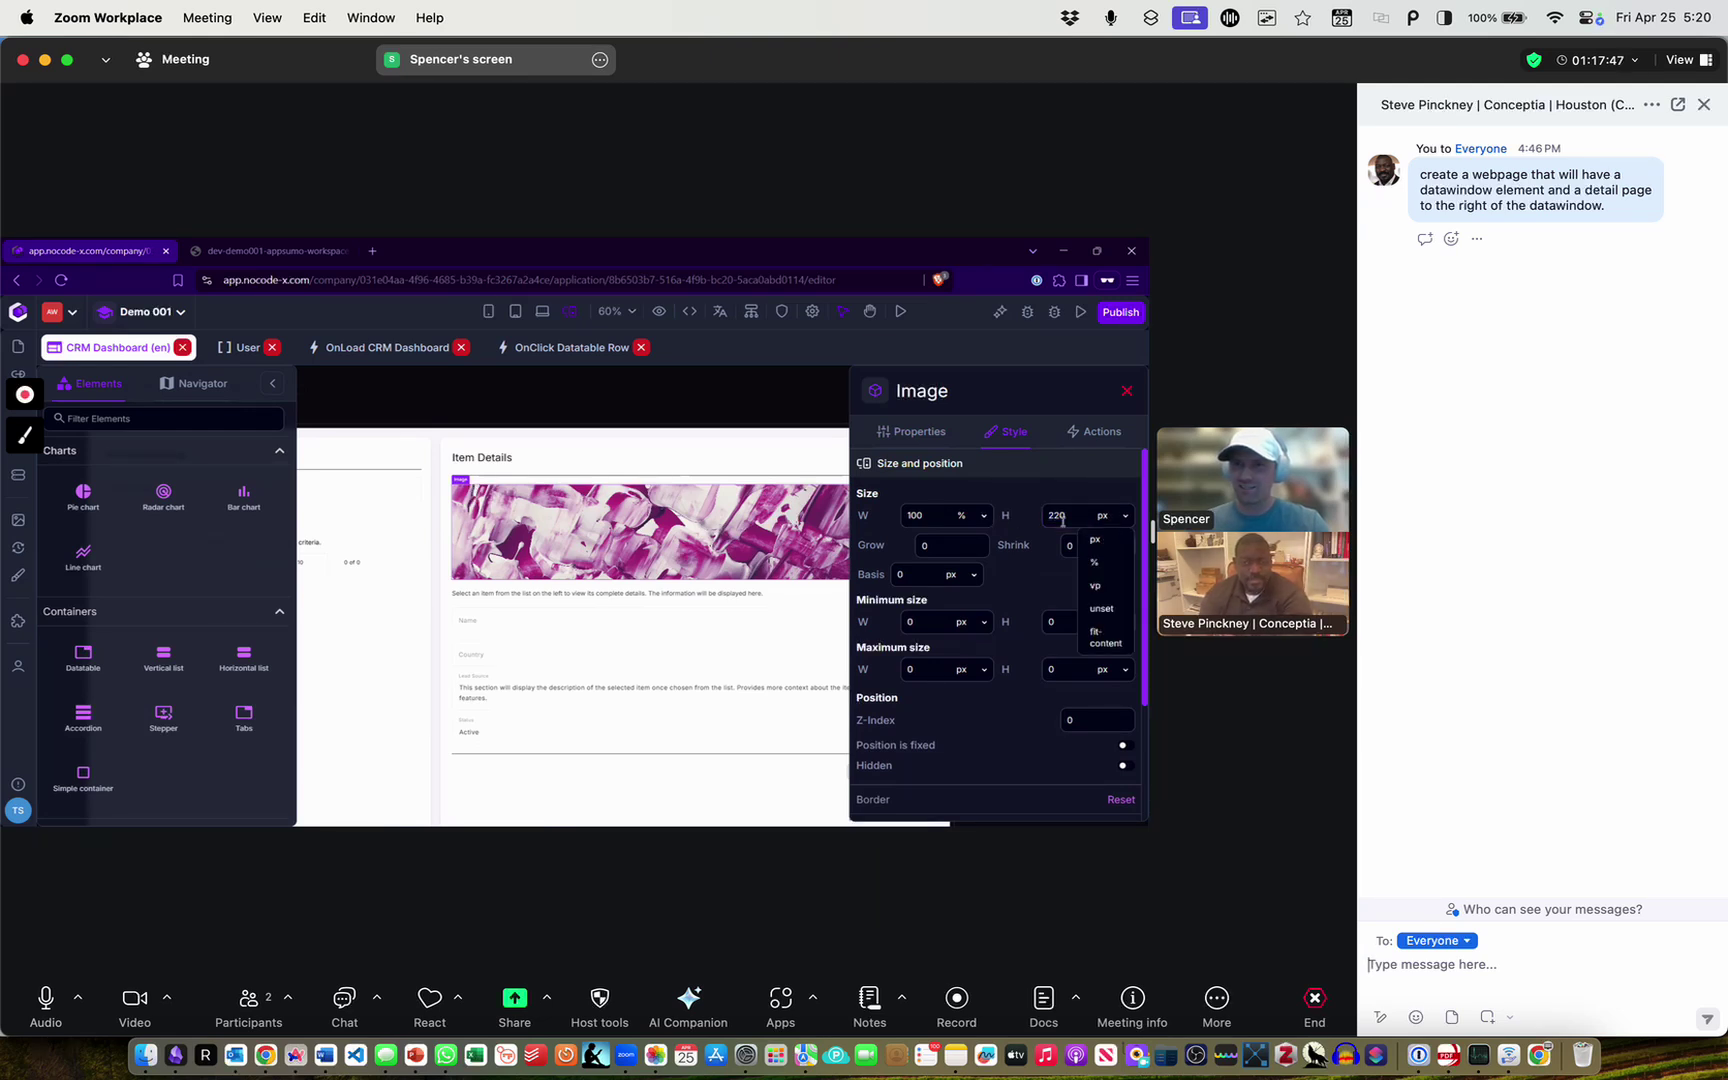
{"action": "left_click", "coordinate": [1056, 518]}
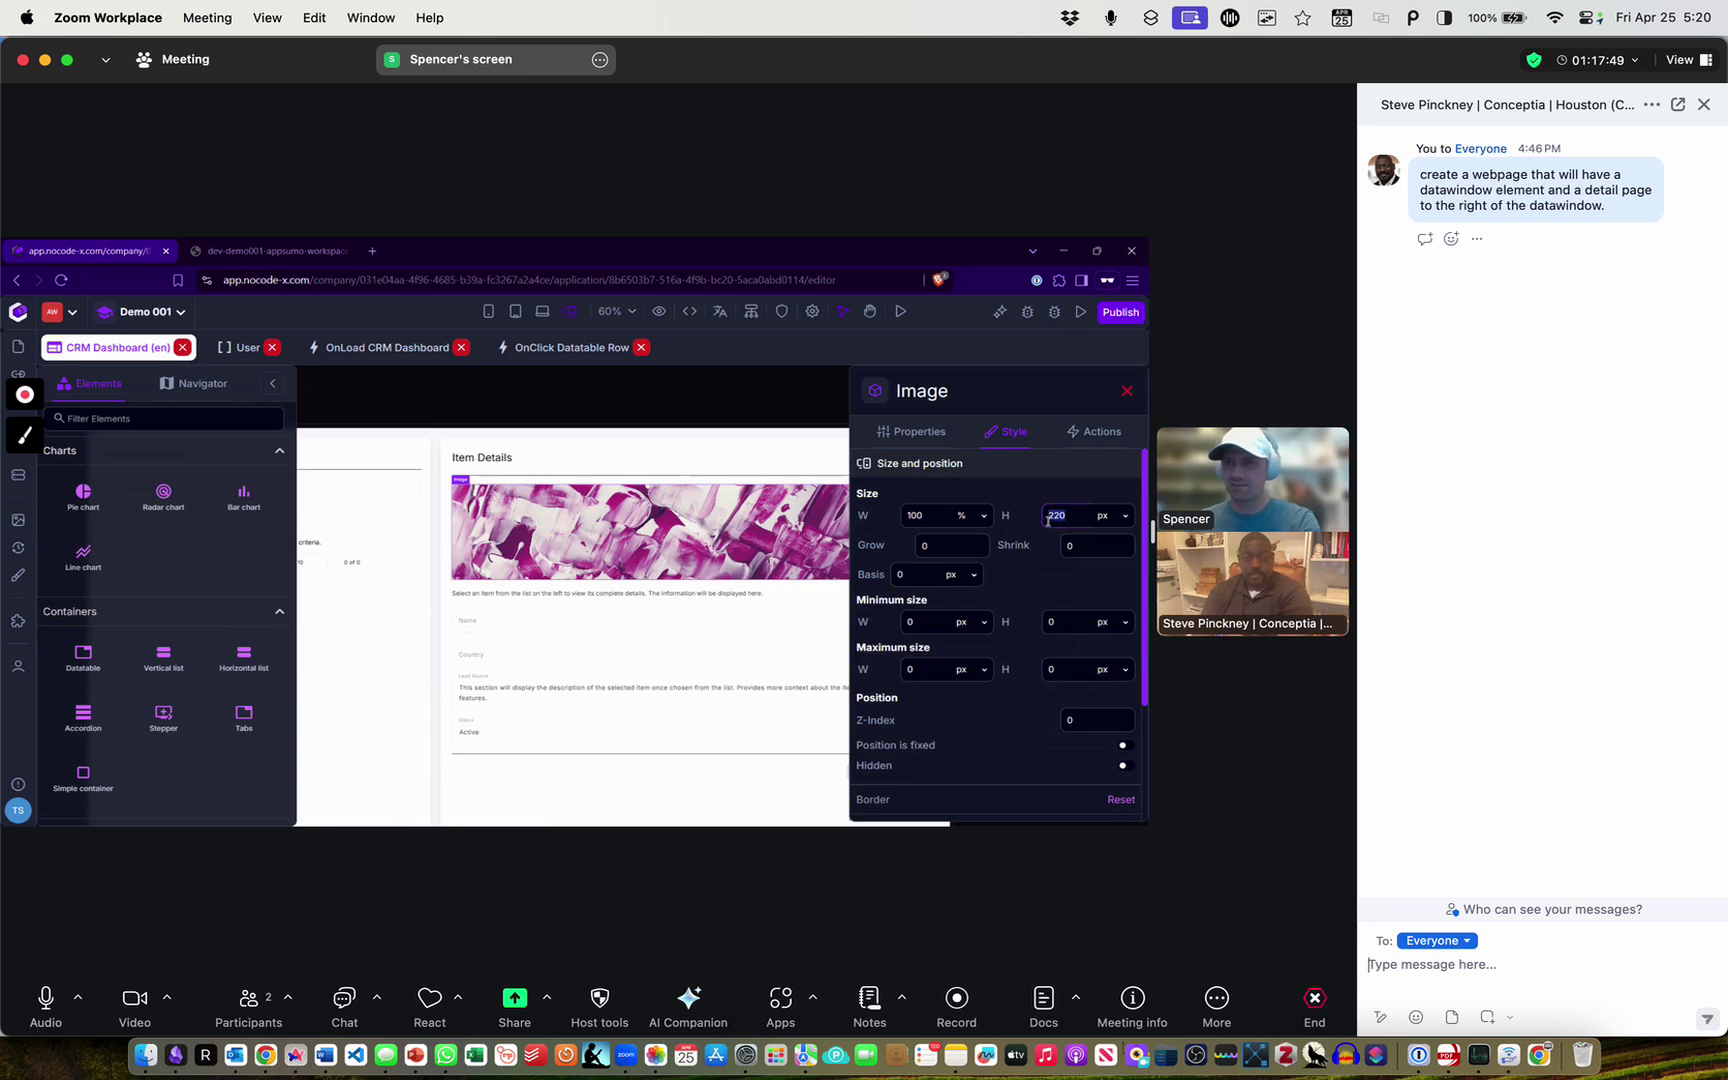
{"action": "scroll", "coordinate": [1075, 578], "scroll_direction": "down", "scroll_amount": 3}
{"action": "scroll", "coordinate": [1073, 582], "scroll_direction": "up", "scroll_amount": 3}
{"action": "key", "text": "space"}
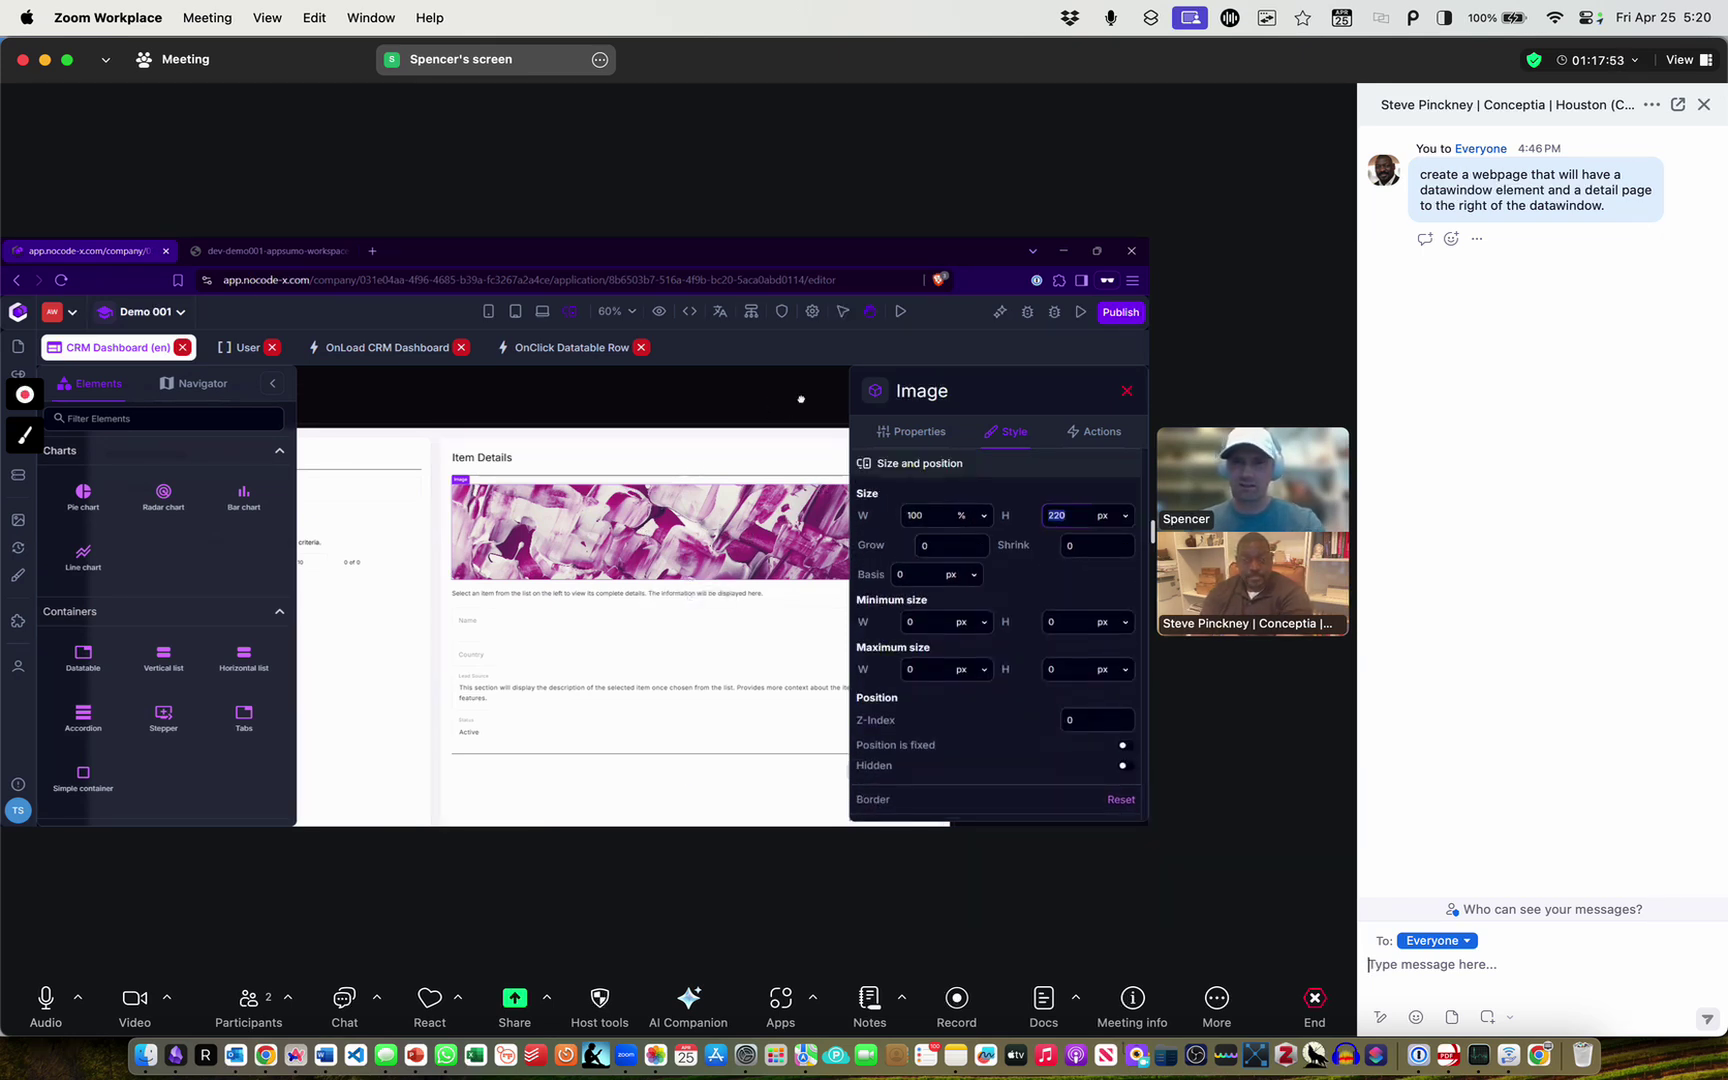
{"action": "left_click_drag", "start_coordinate": [800, 399], "coordinate": [717, 375]}
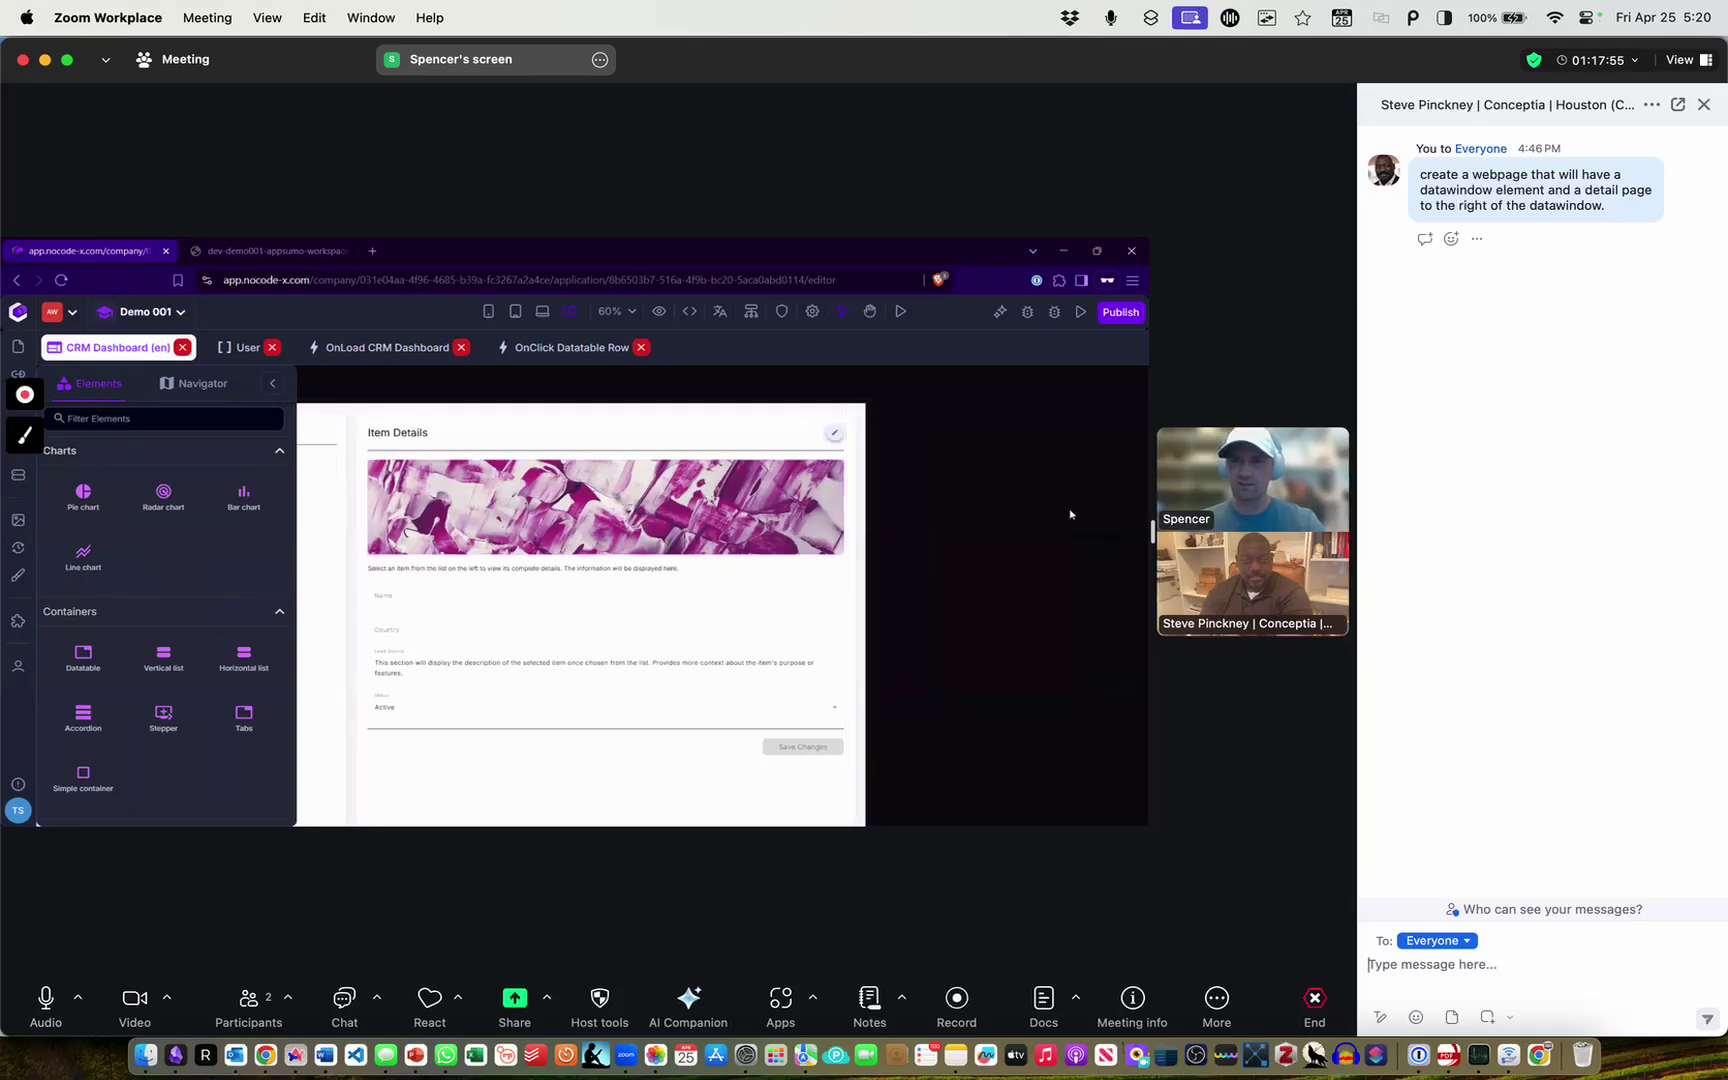
Set the width of the DETAIL_ITEM_IMAGE element to 300 px instead of a percentage
{"action": "left_click", "coordinate": [696, 479]}
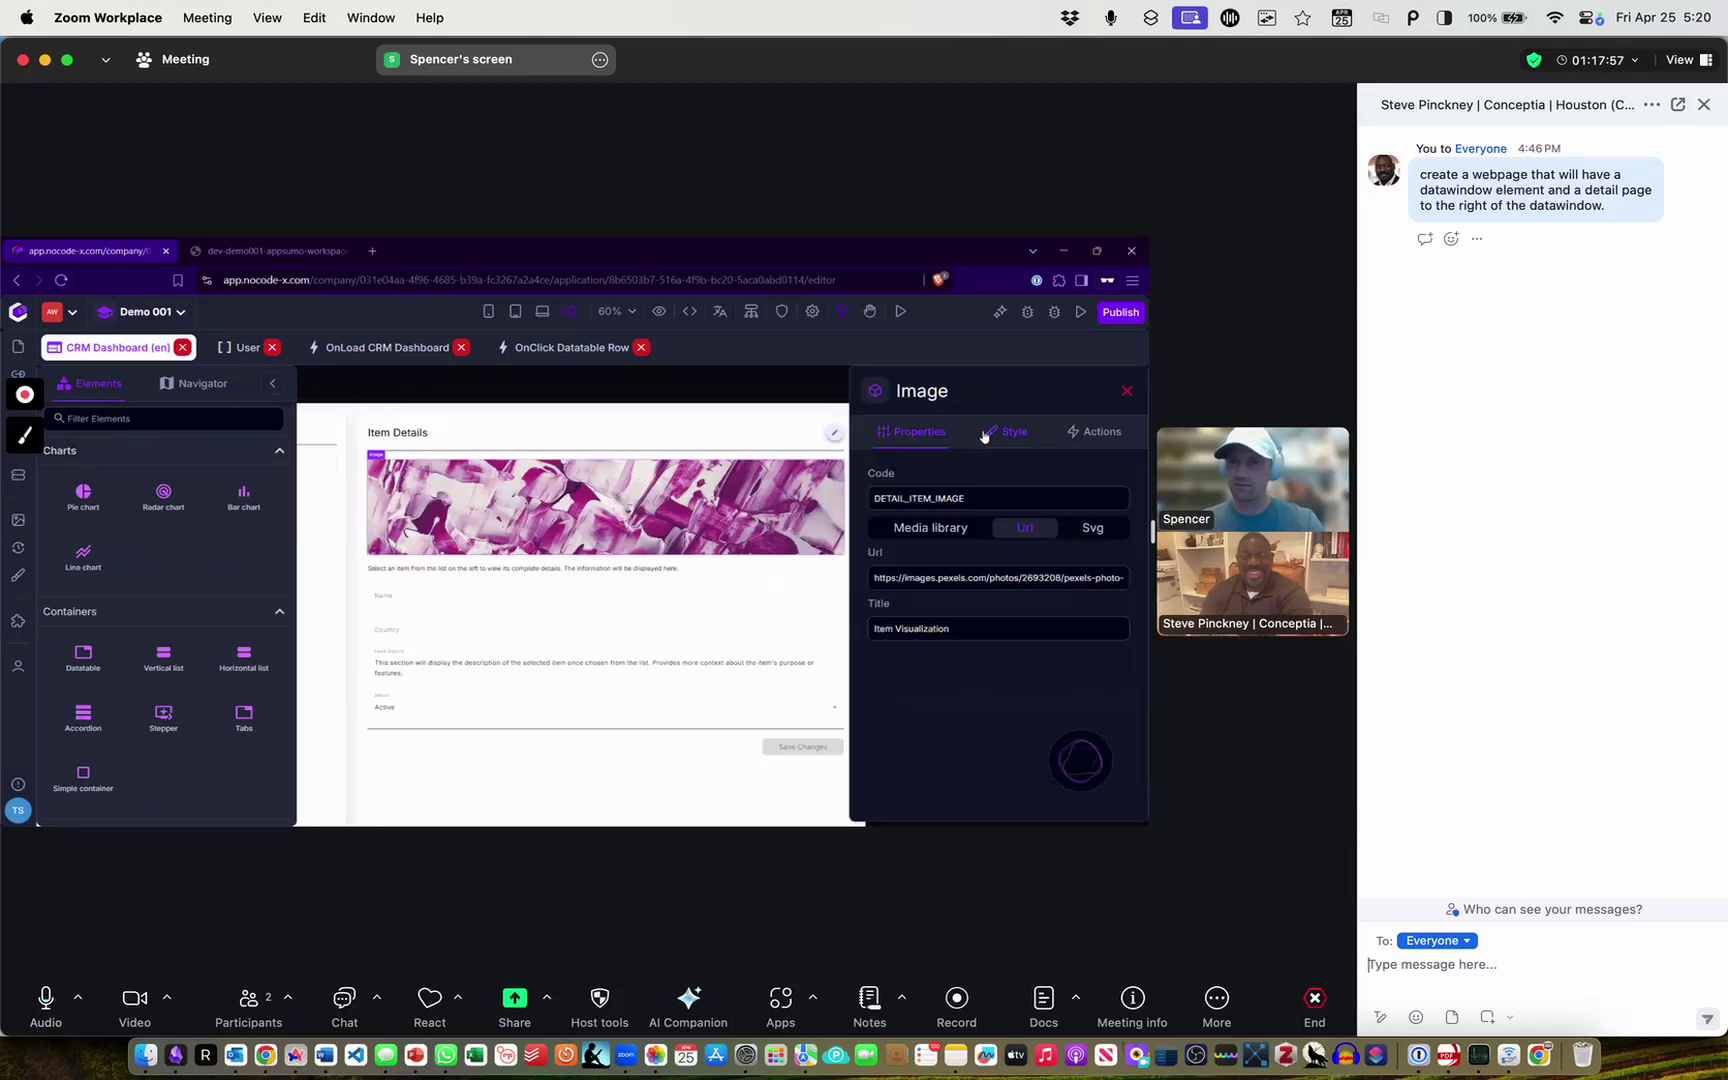
{"action": "left_click", "coordinate": [990, 432]}
{"action": "left_click", "coordinate": [982, 517]}
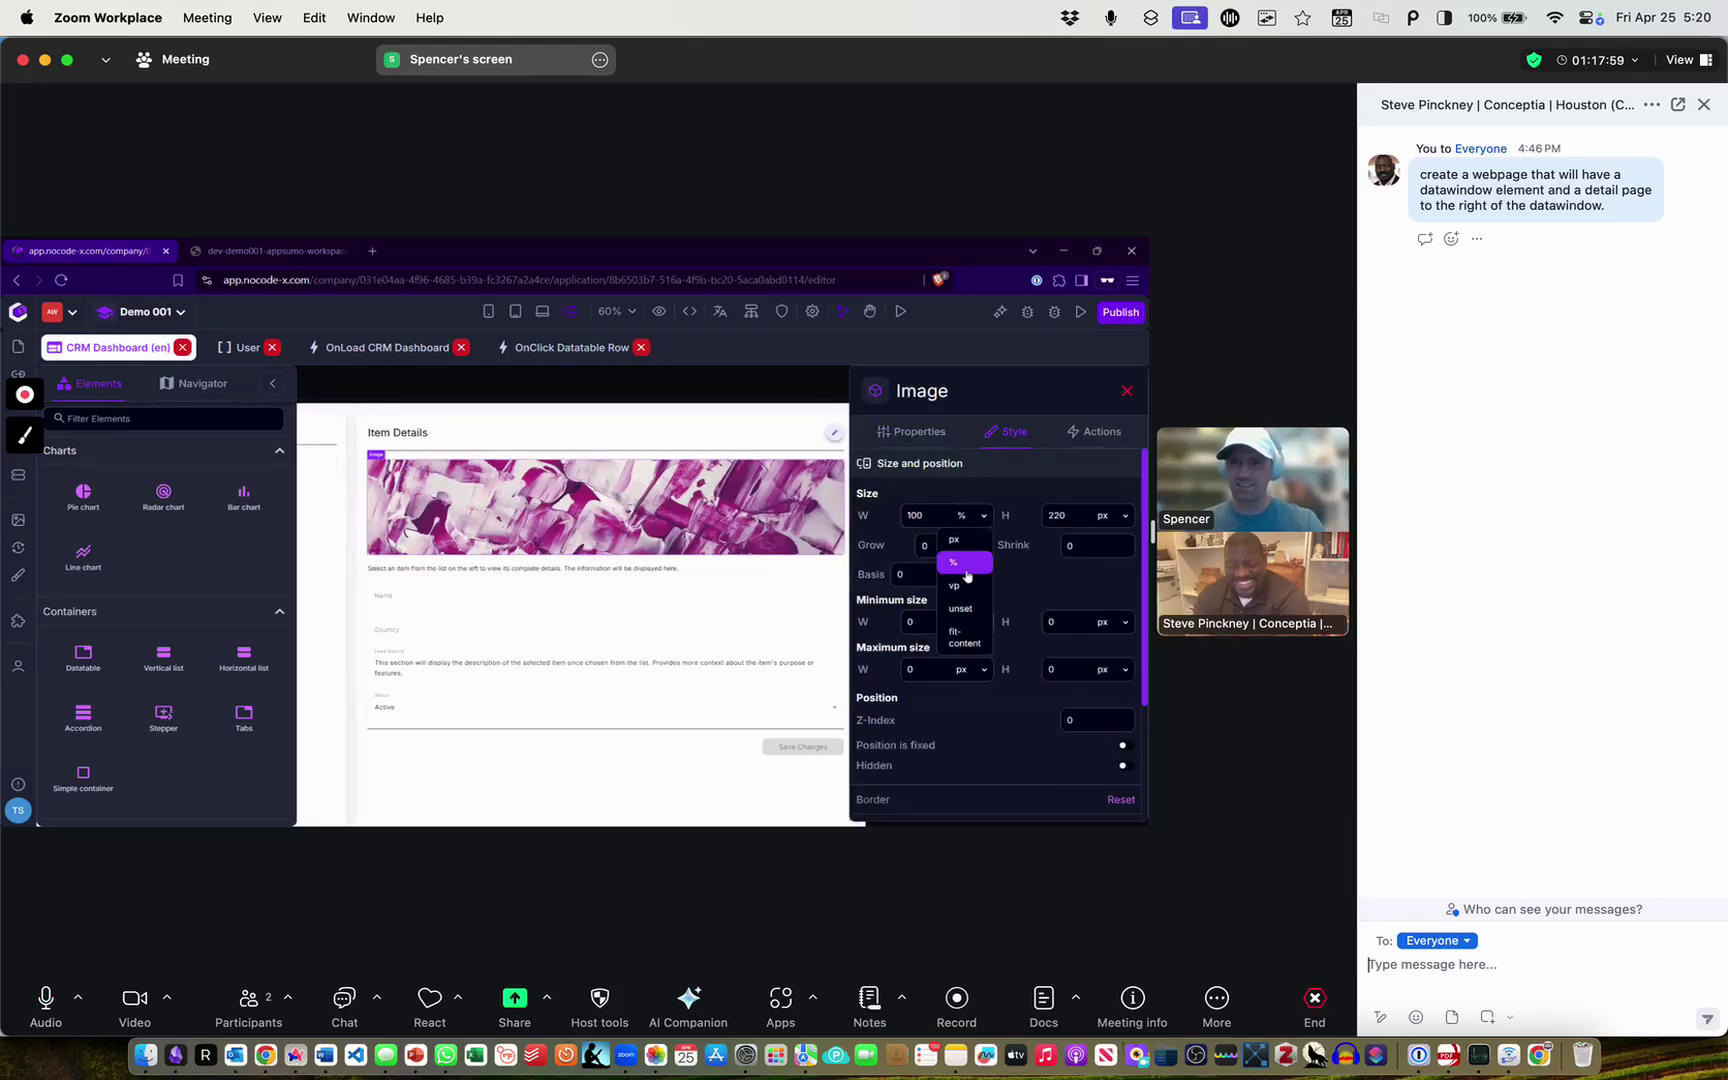
{"action": "left_click", "coordinate": [962, 540]}
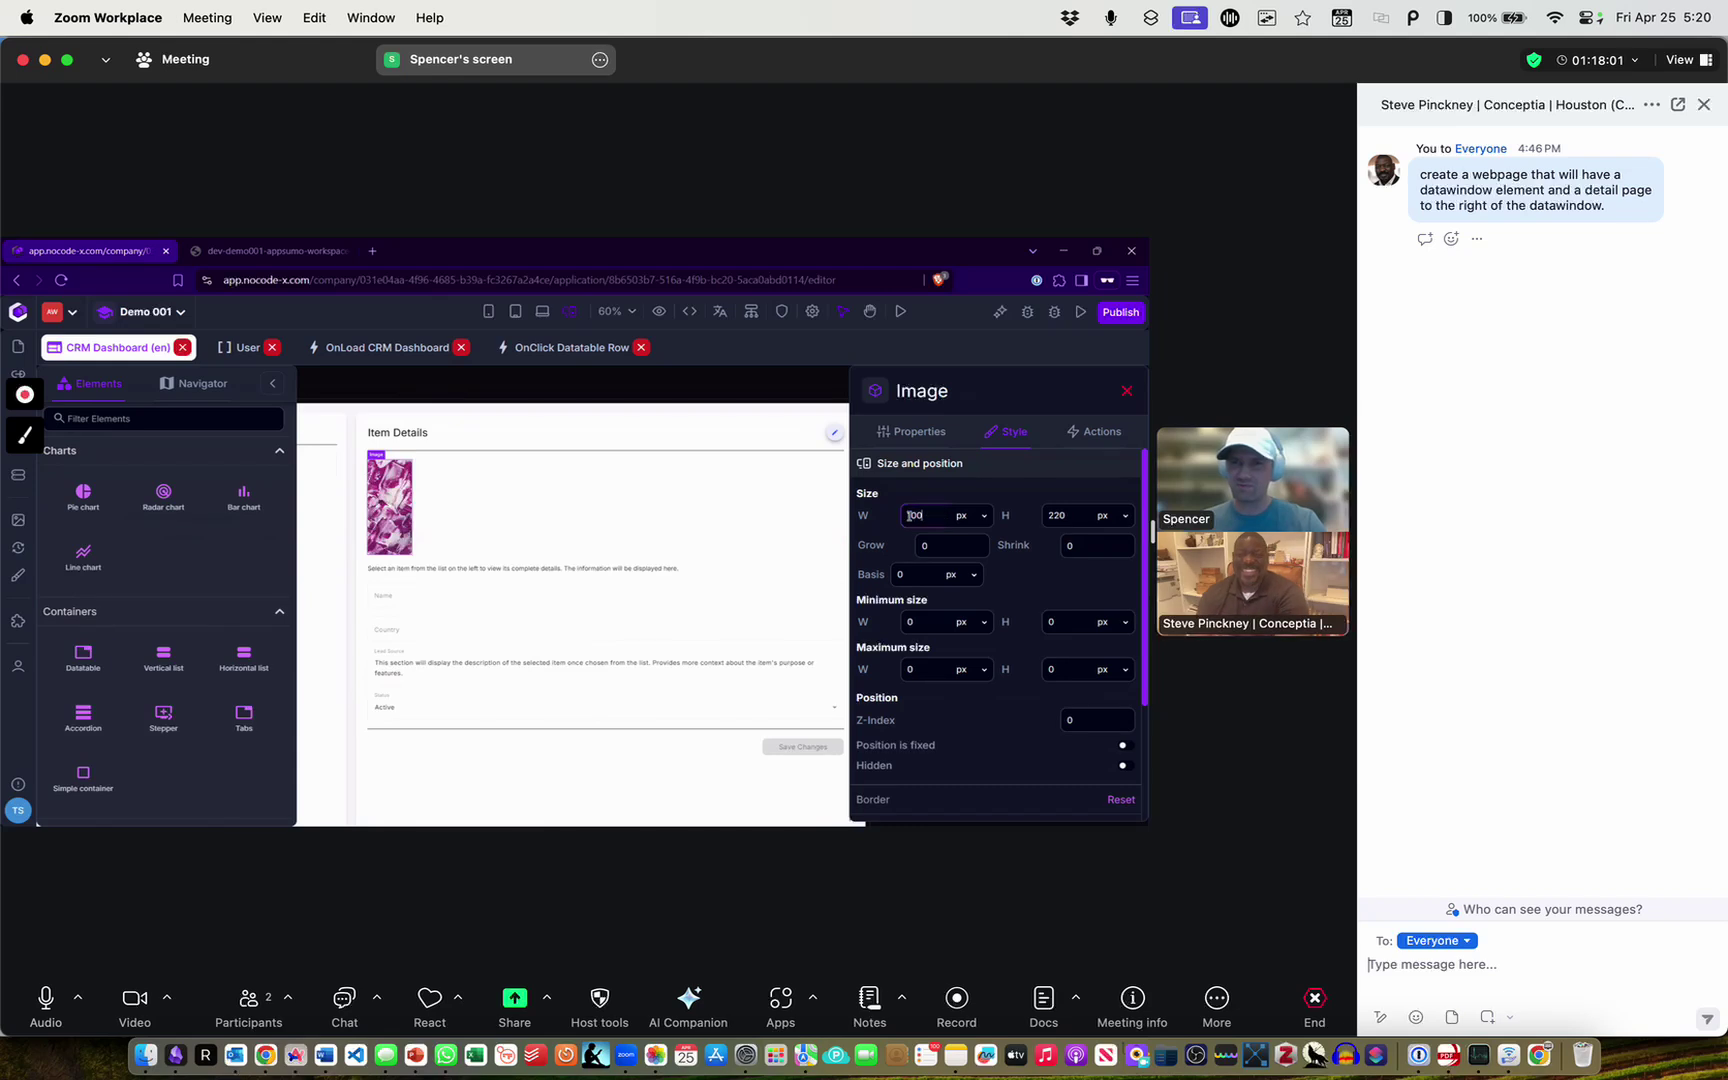
{"action": "left_click_drag", "start_coordinate": [936, 515], "coordinate": [909, 515]}
{"action": "type", "text": "300"}
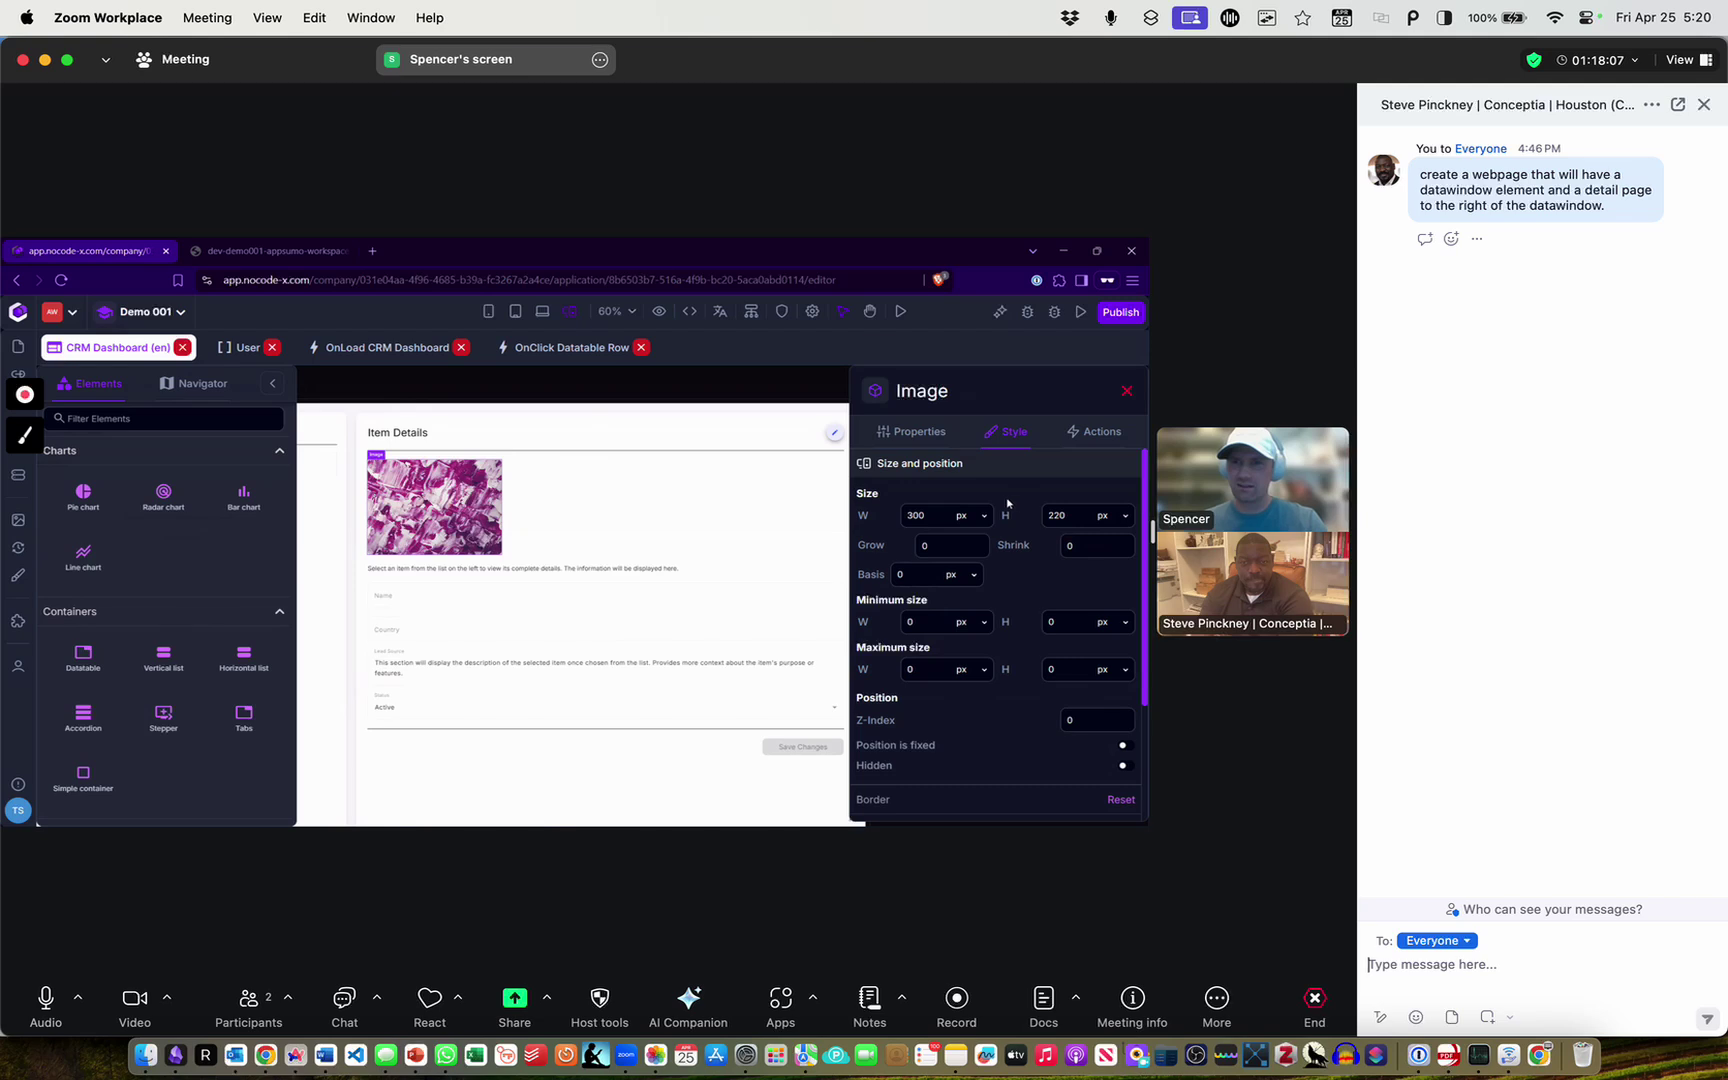
Set the fit mode of the Item Details image to Scale down in its image style settings
{"action": "scroll", "coordinate": [990, 680], "scroll_direction": "down", "scroll_amount": 5}
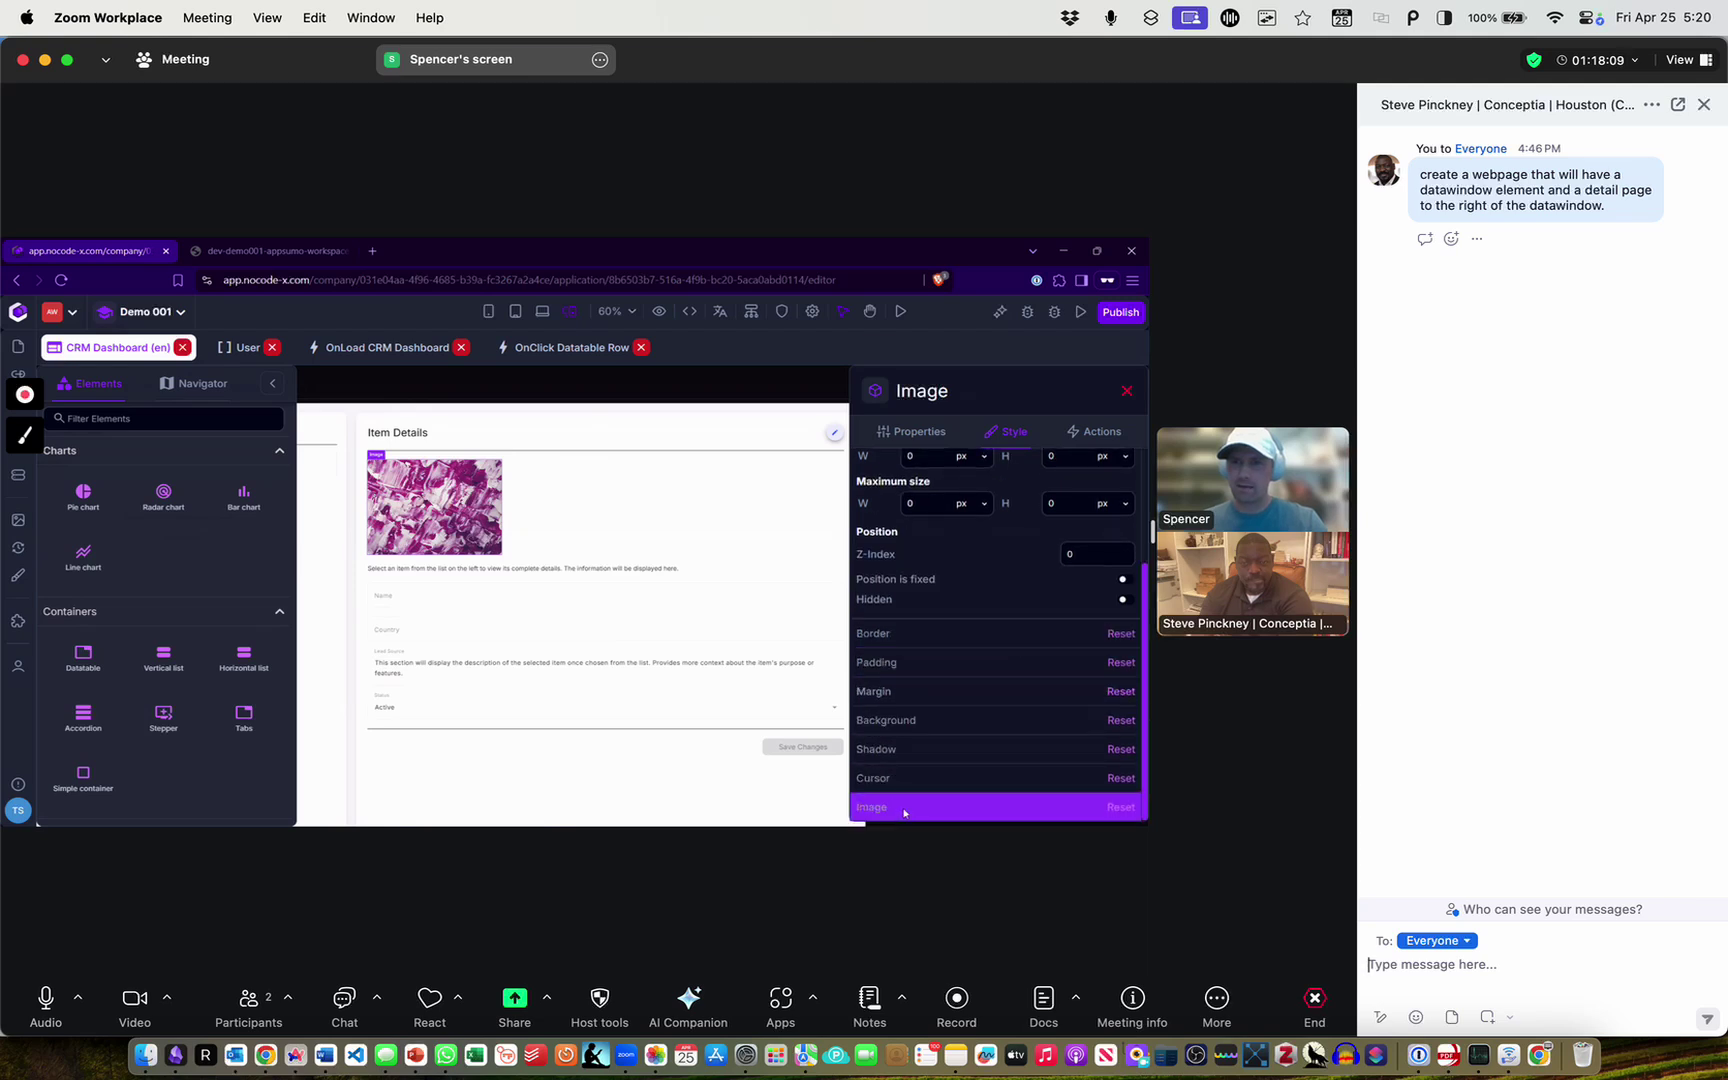
{"action": "left_click", "coordinate": [905, 812]}
{"action": "left_click", "coordinate": [916, 746]}
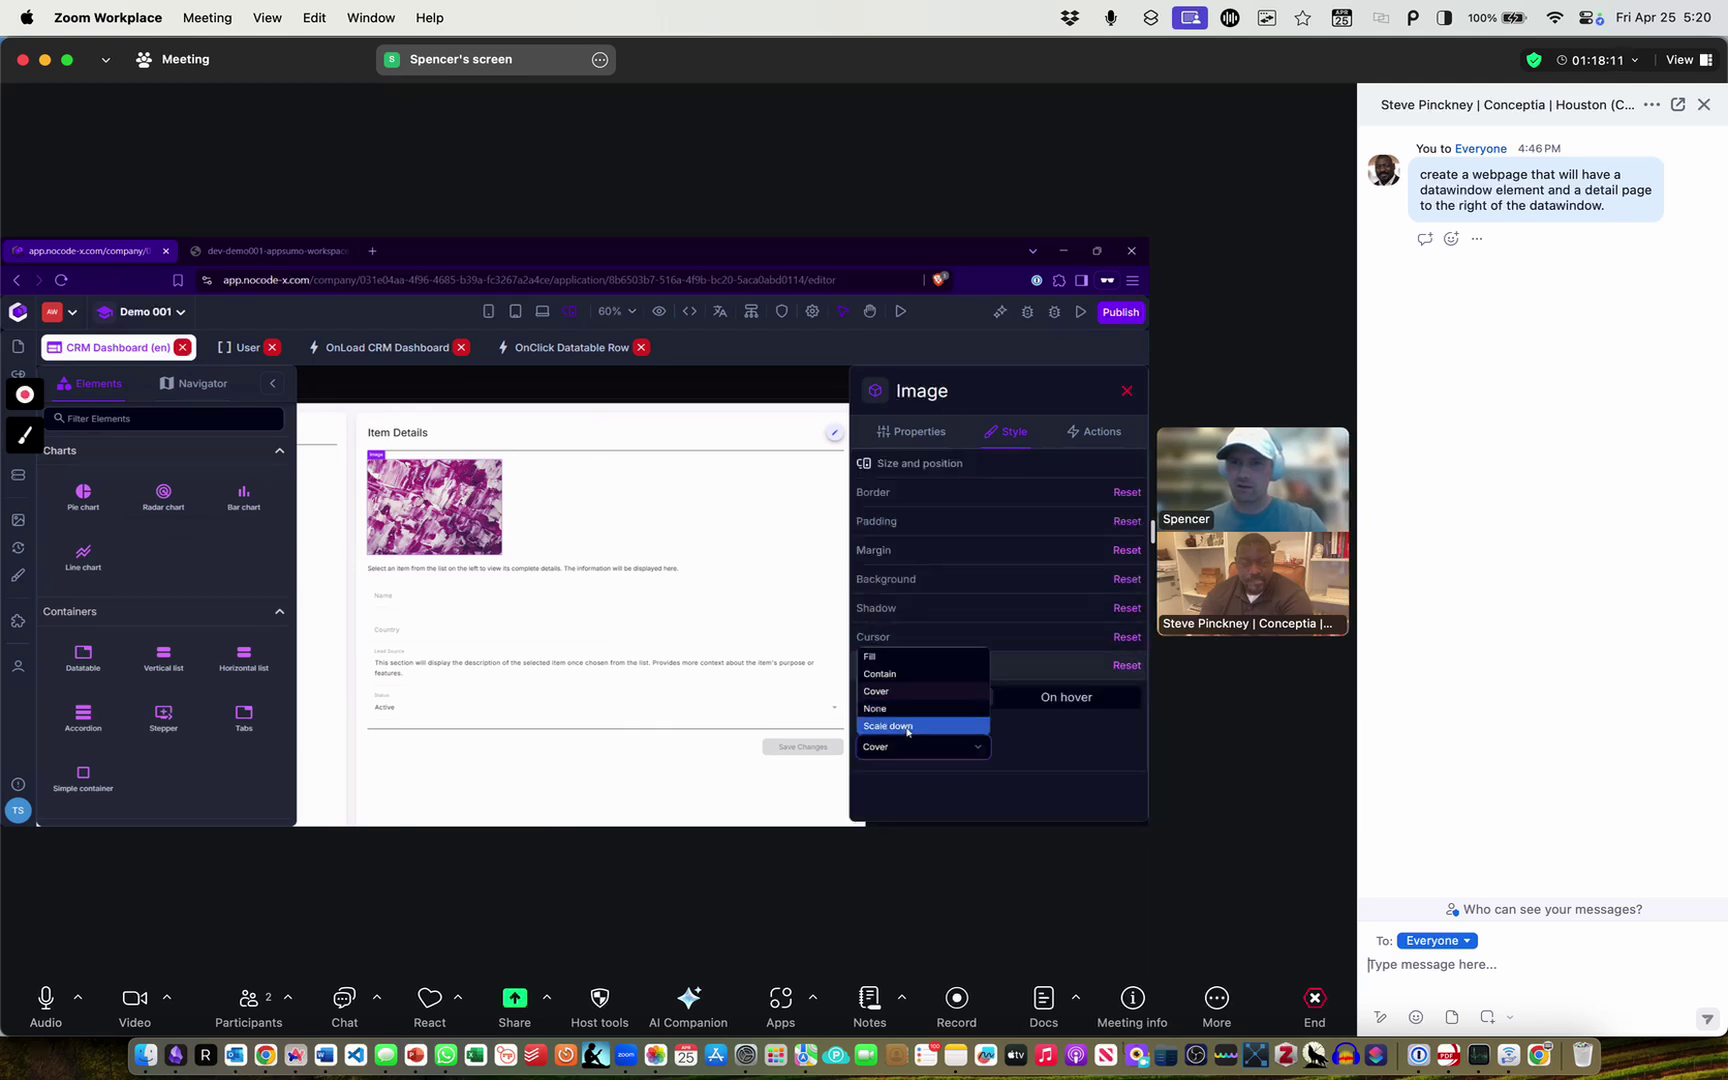
{"action": "key", "text": "Return"}
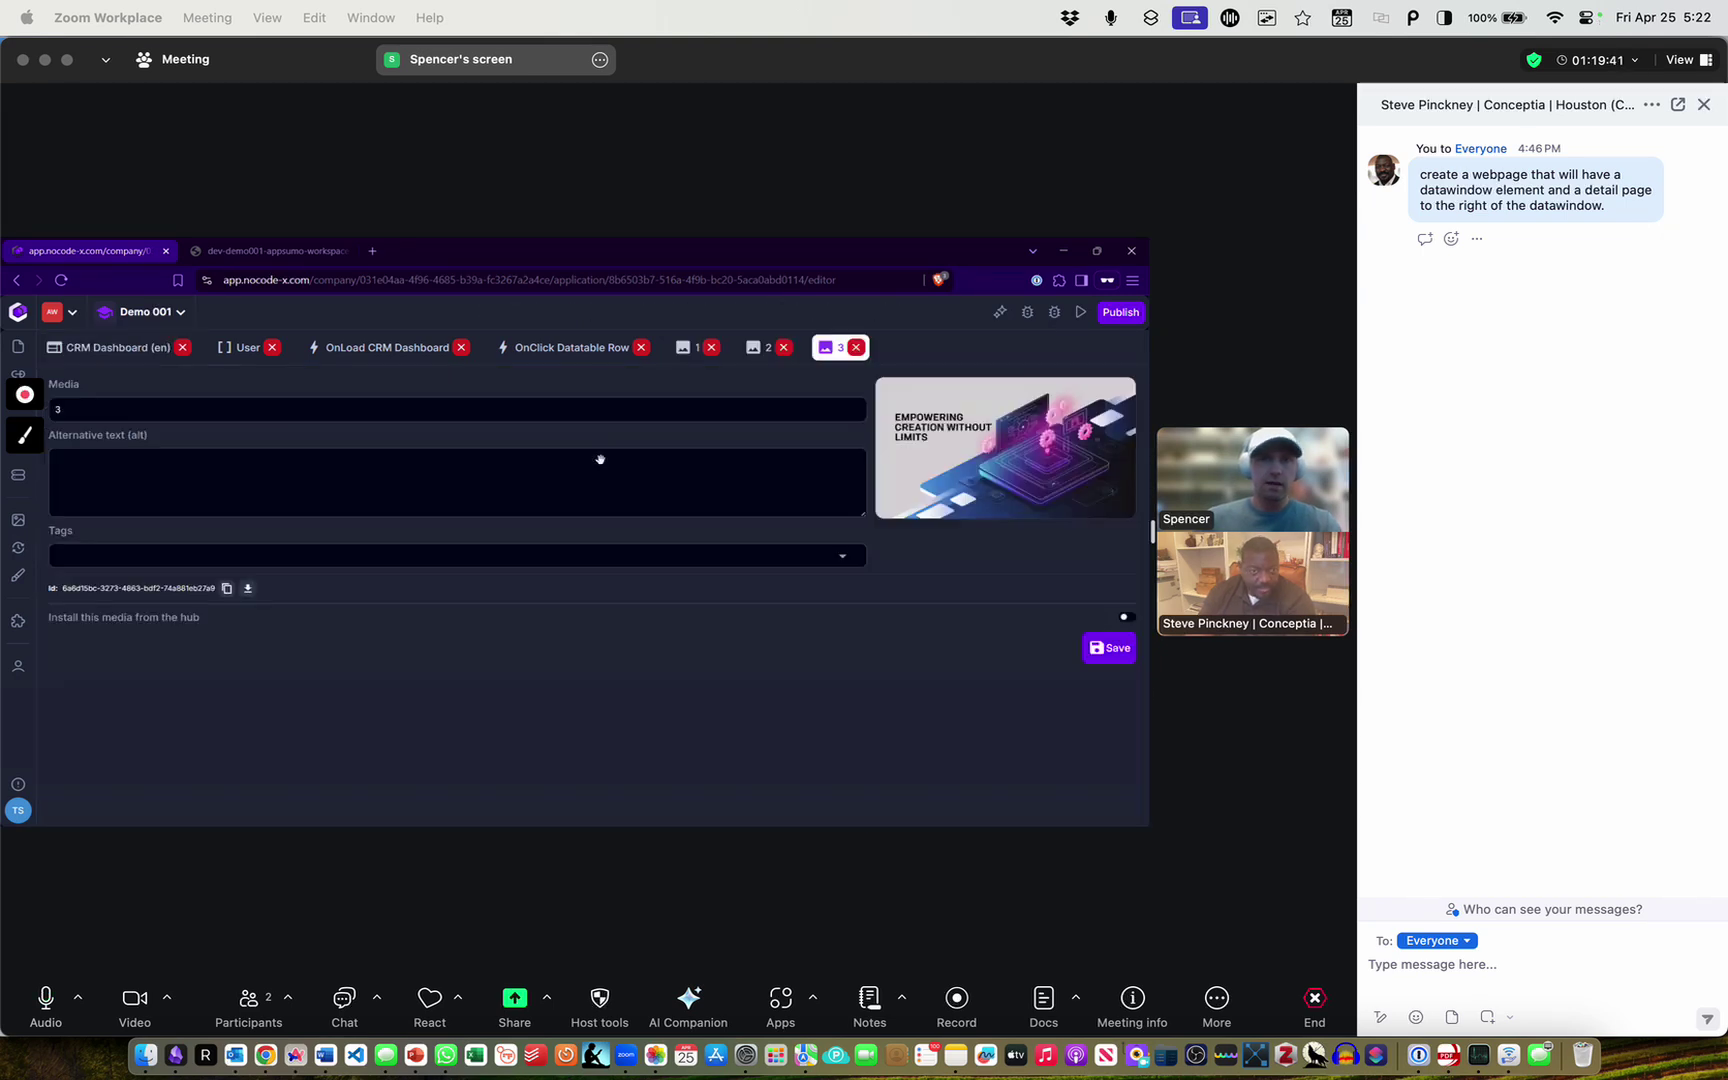
View the application's stored media items and go back to the CRM Dashboard page
{"action": "left_click", "coordinate": [18, 522]}
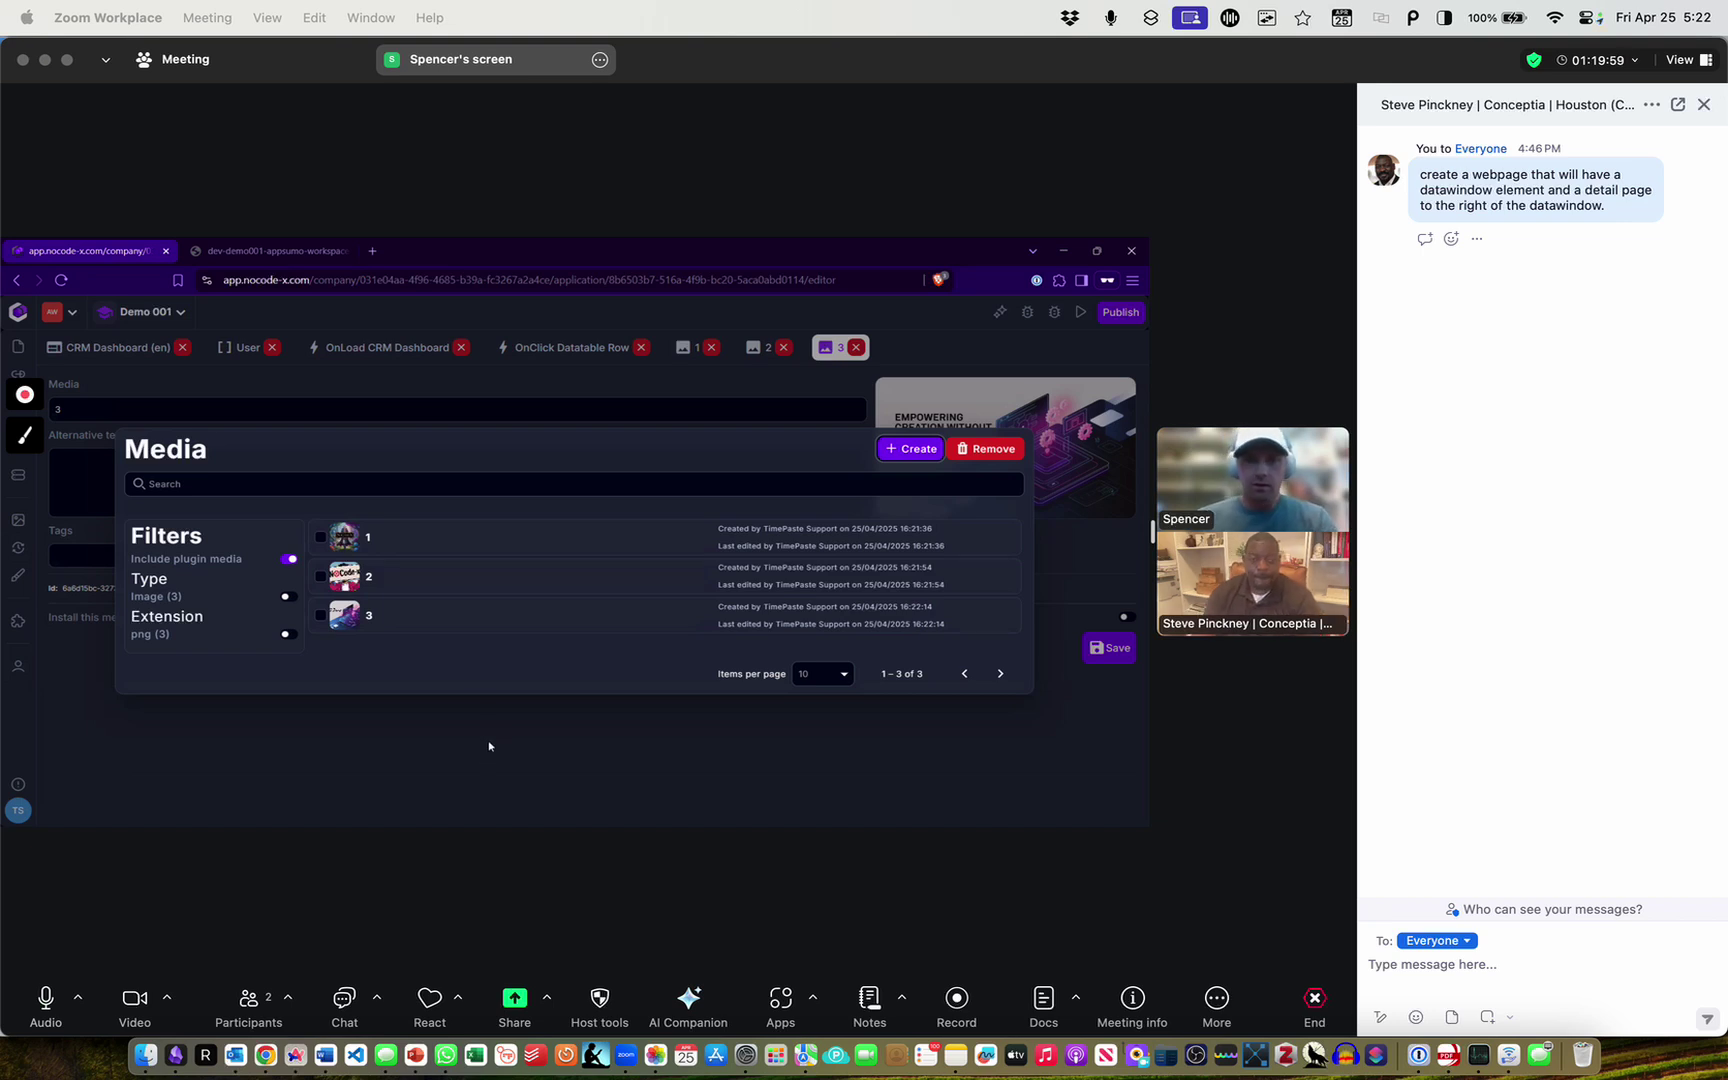
{"action": "left_click", "coordinate": [648, 764]}
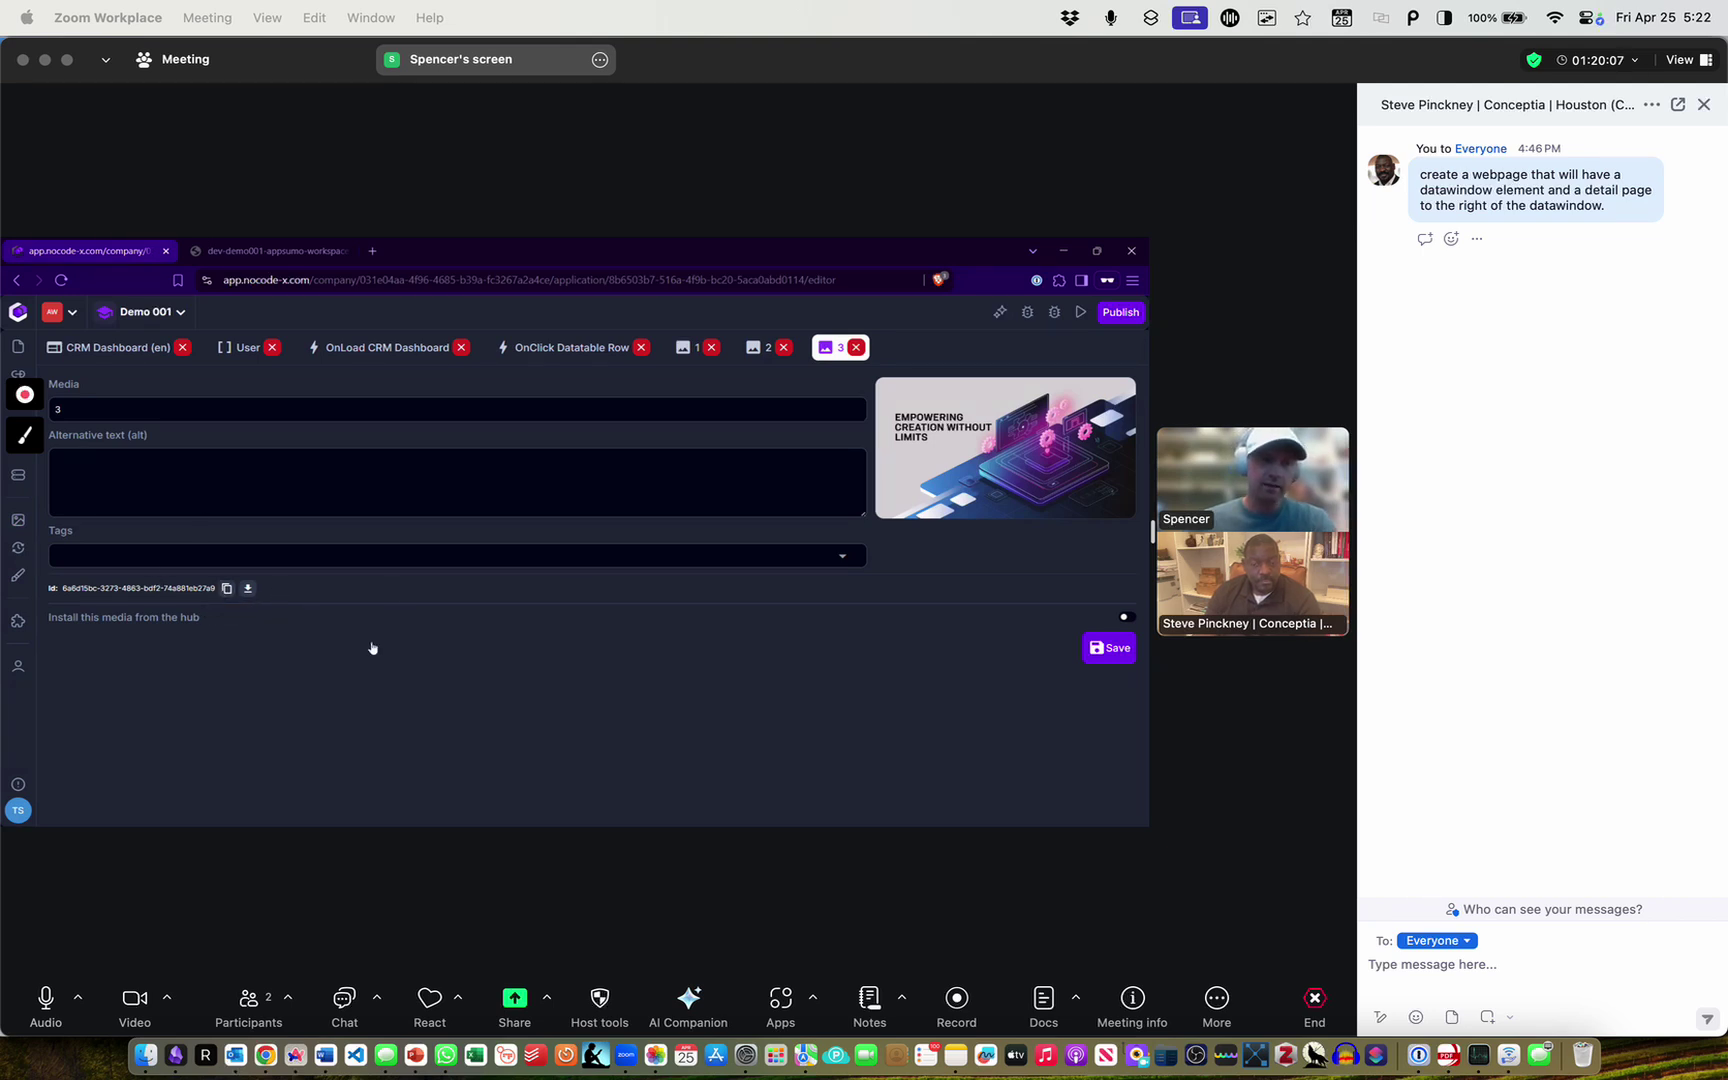
{"action": "left_click", "coordinate": [115, 347]}
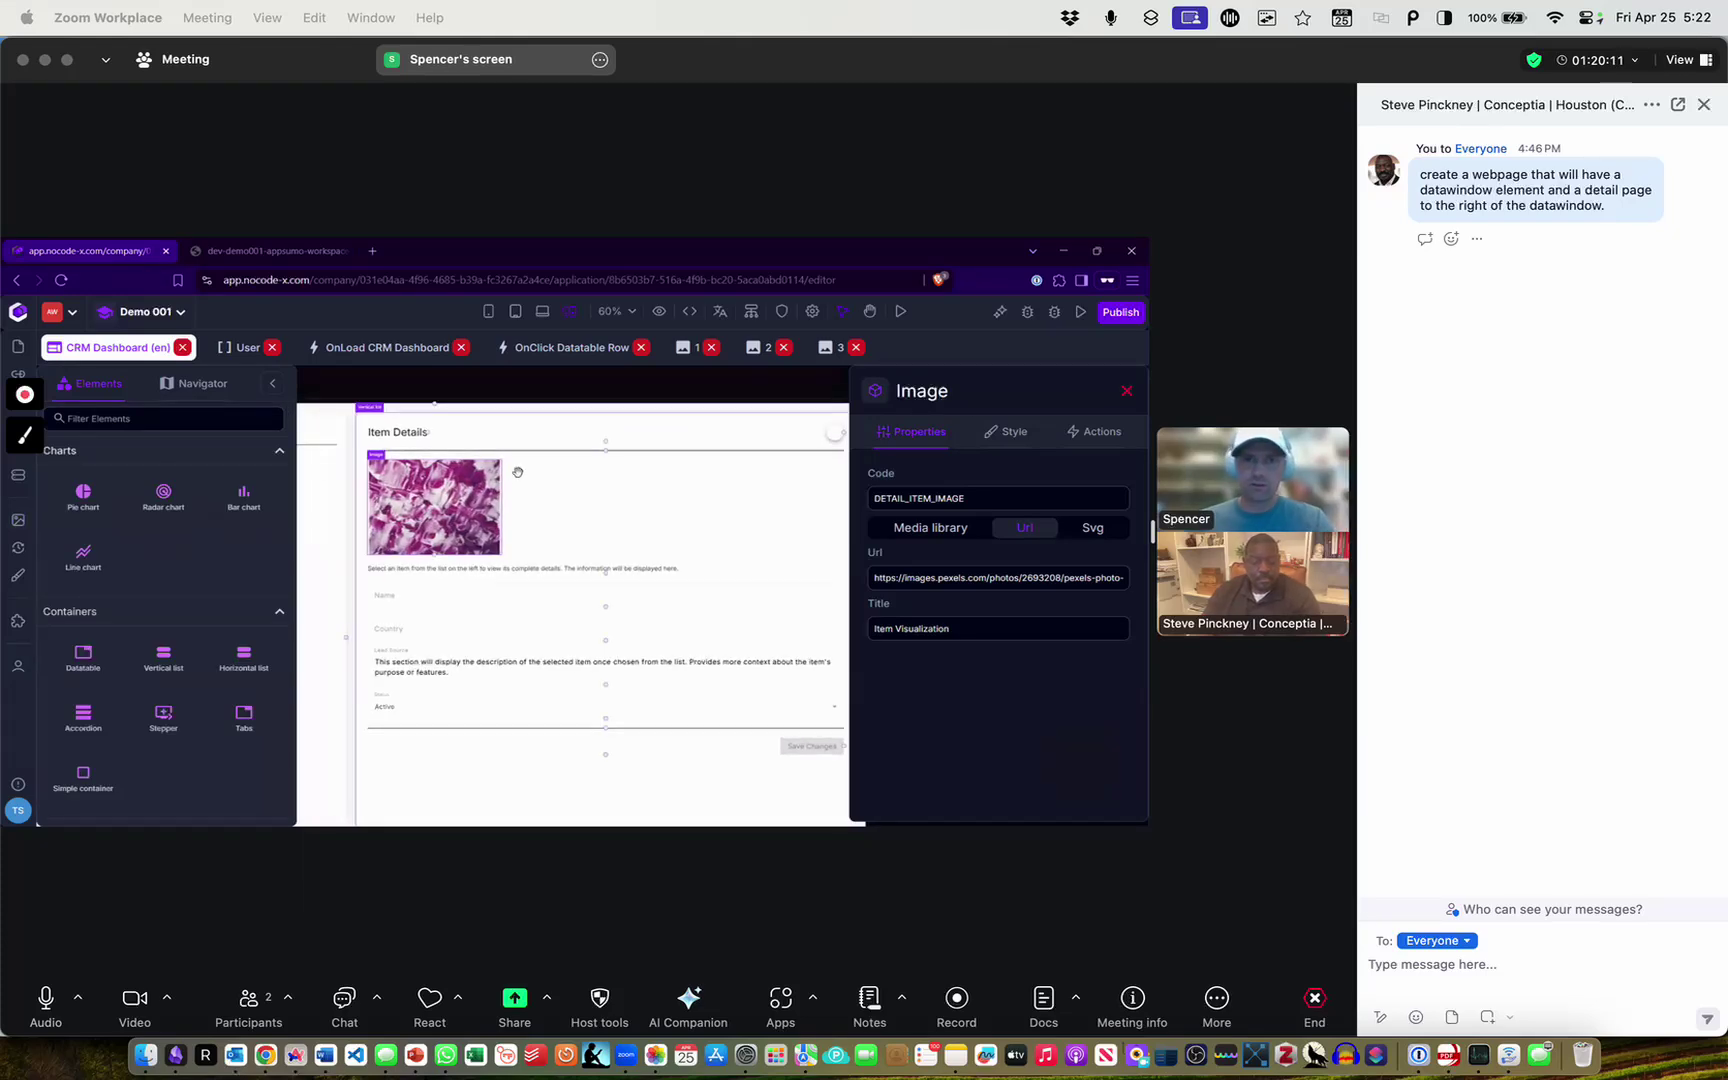
Check the media library picker as a source for the Item Details image, and return to the Url source without picking an image
{"action": "left_click", "coordinate": [919, 528]}
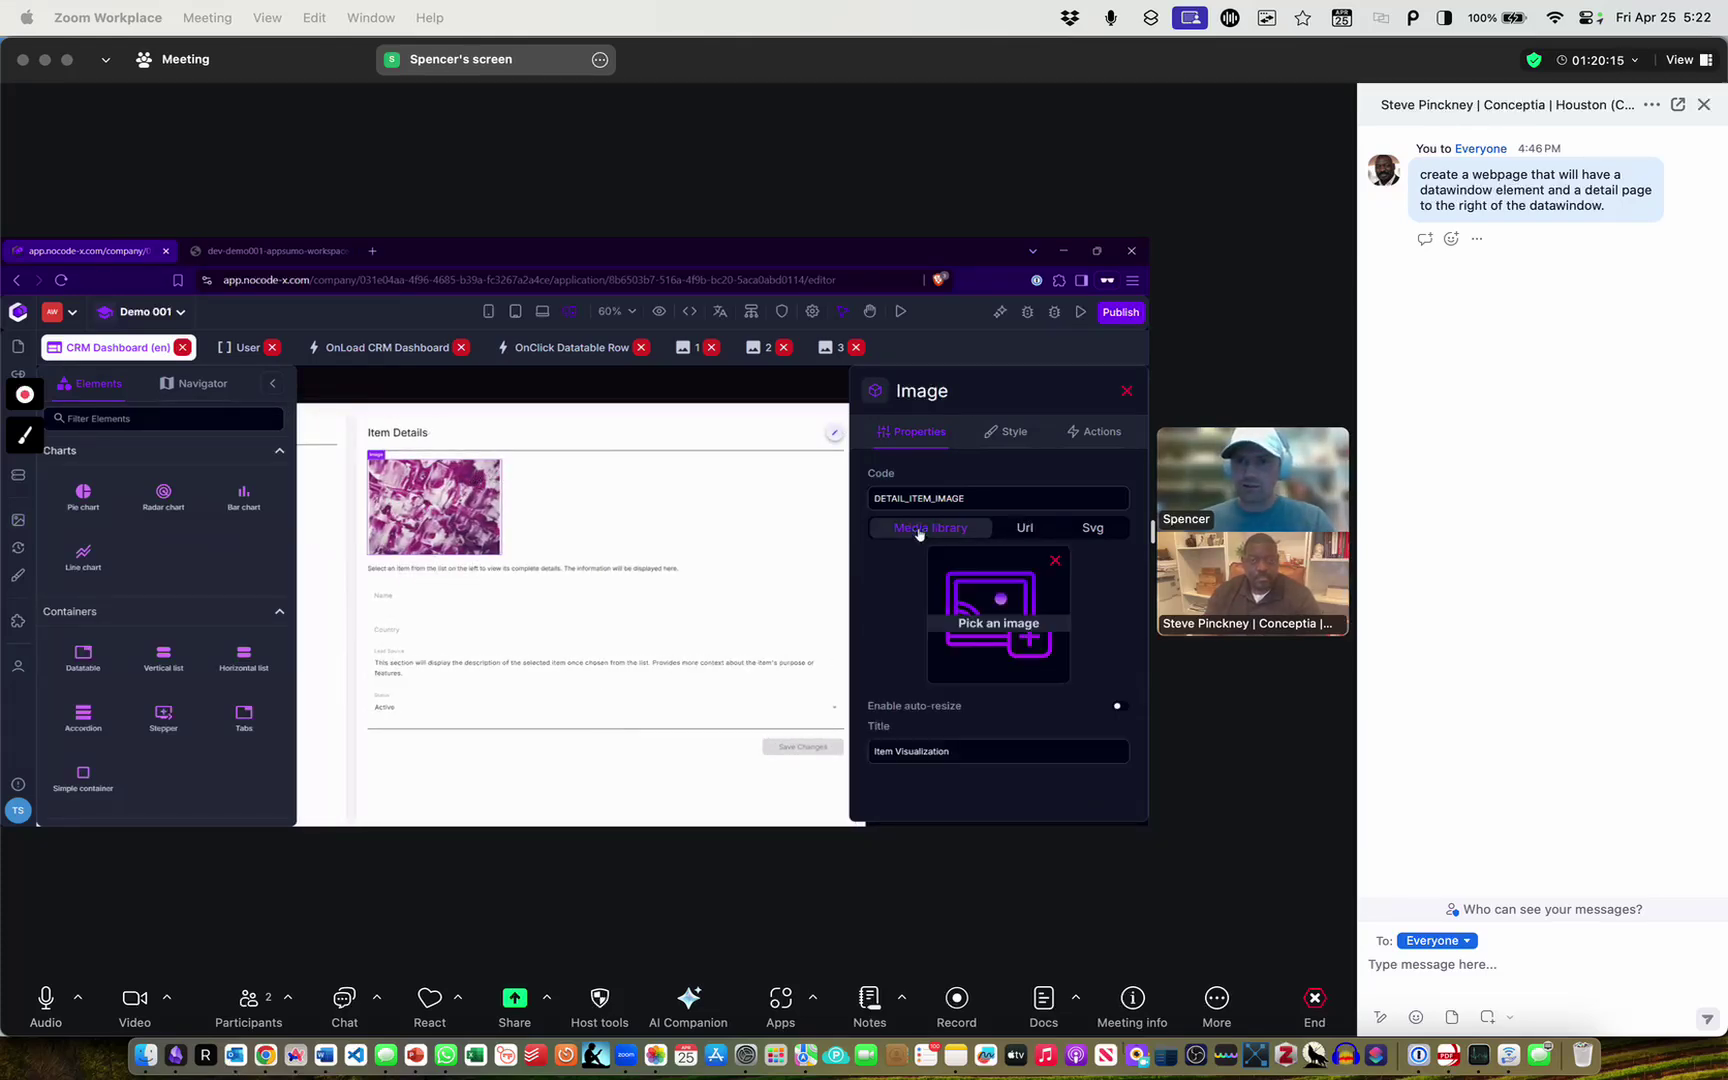
{"action": "left_click", "coordinate": [990, 600]}
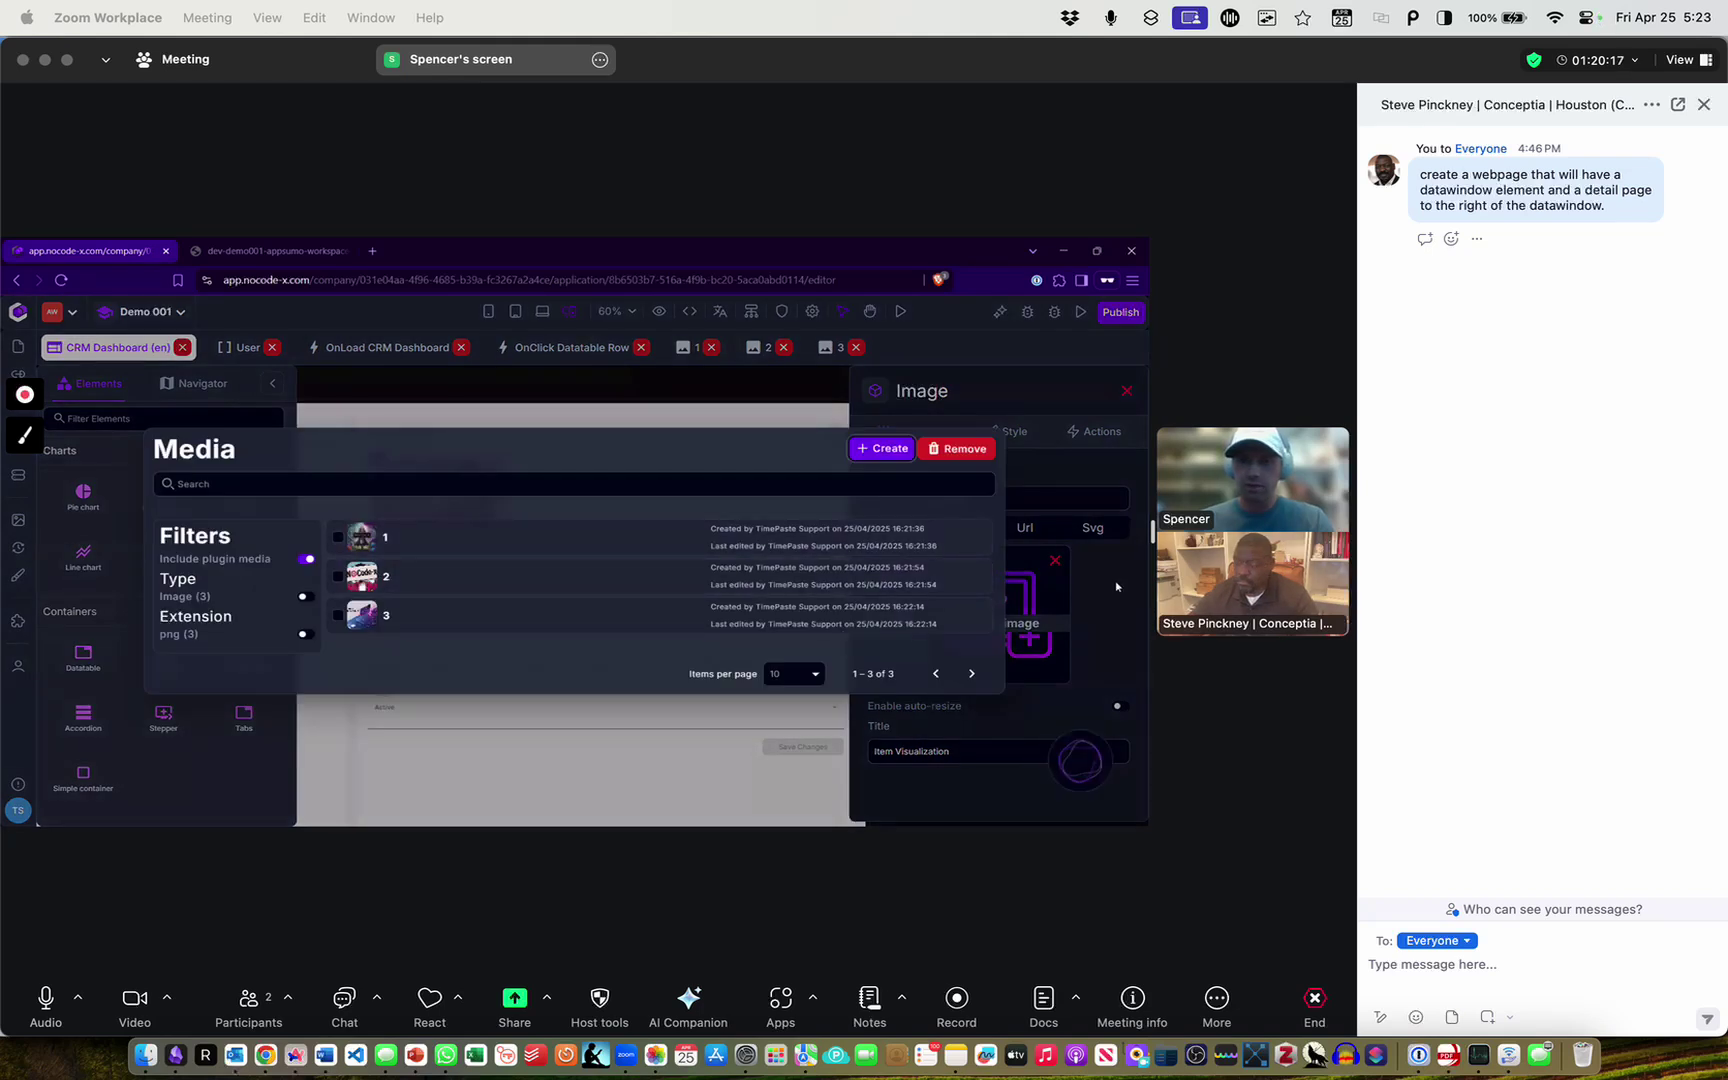
{"action": "left_click", "coordinate": [1037, 533]}
{"action": "left_click", "coordinate": [1037, 530]}
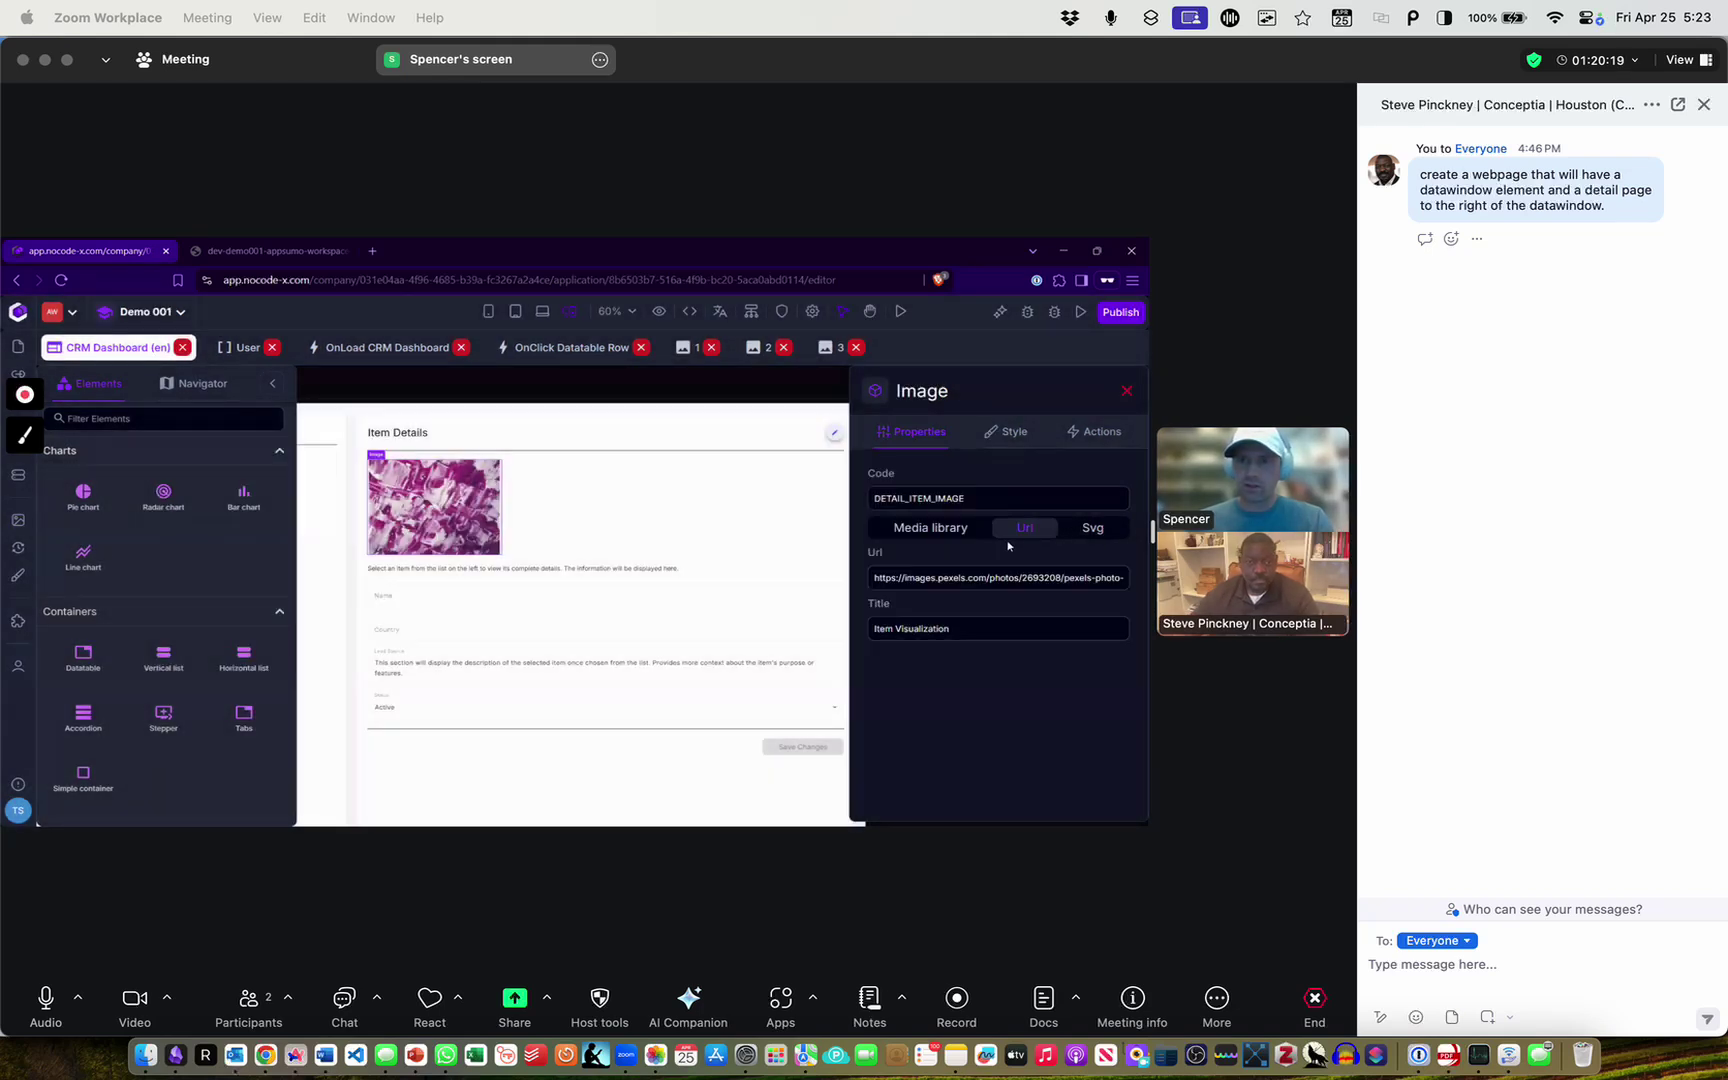
Compare the Svg and Url sources of the Item Details image and inspect its full image address, leaving Url selected
{"action": "left_click", "coordinate": [1094, 531]}
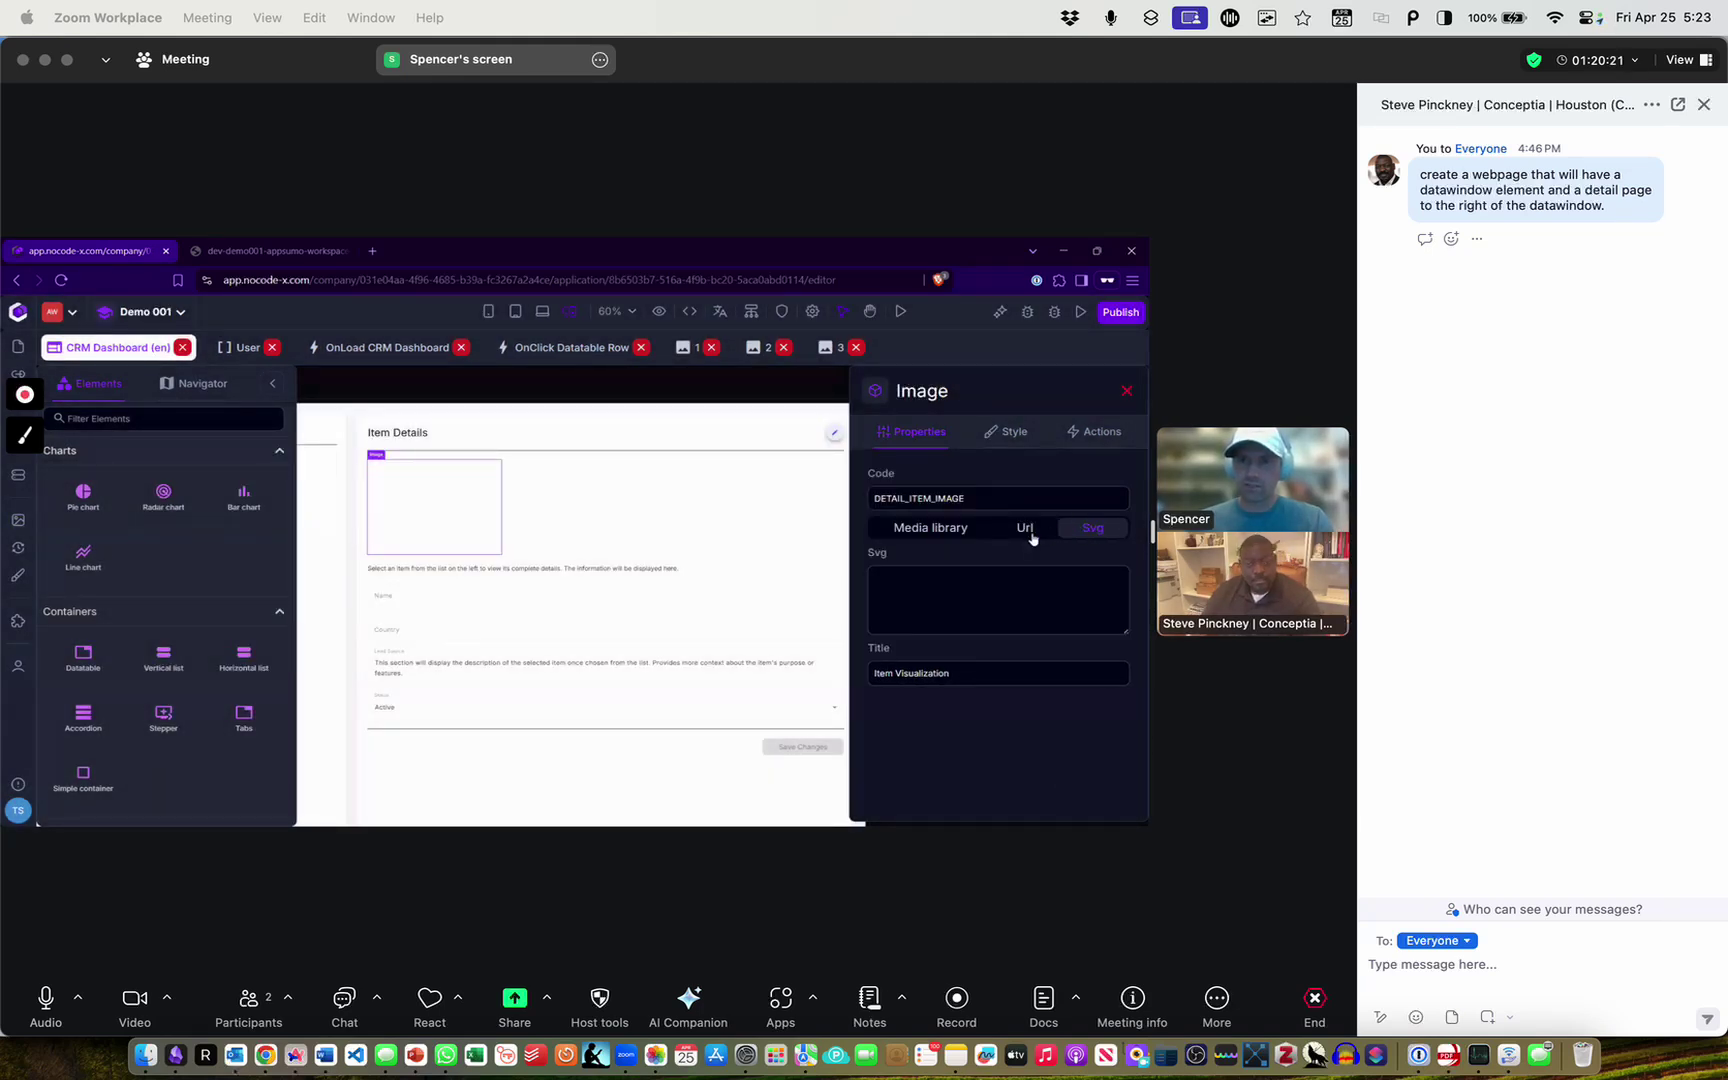
{"action": "left_click", "coordinate": [1033, 539]}
{"action": "left_click", "coordinate": [1095, 529]}
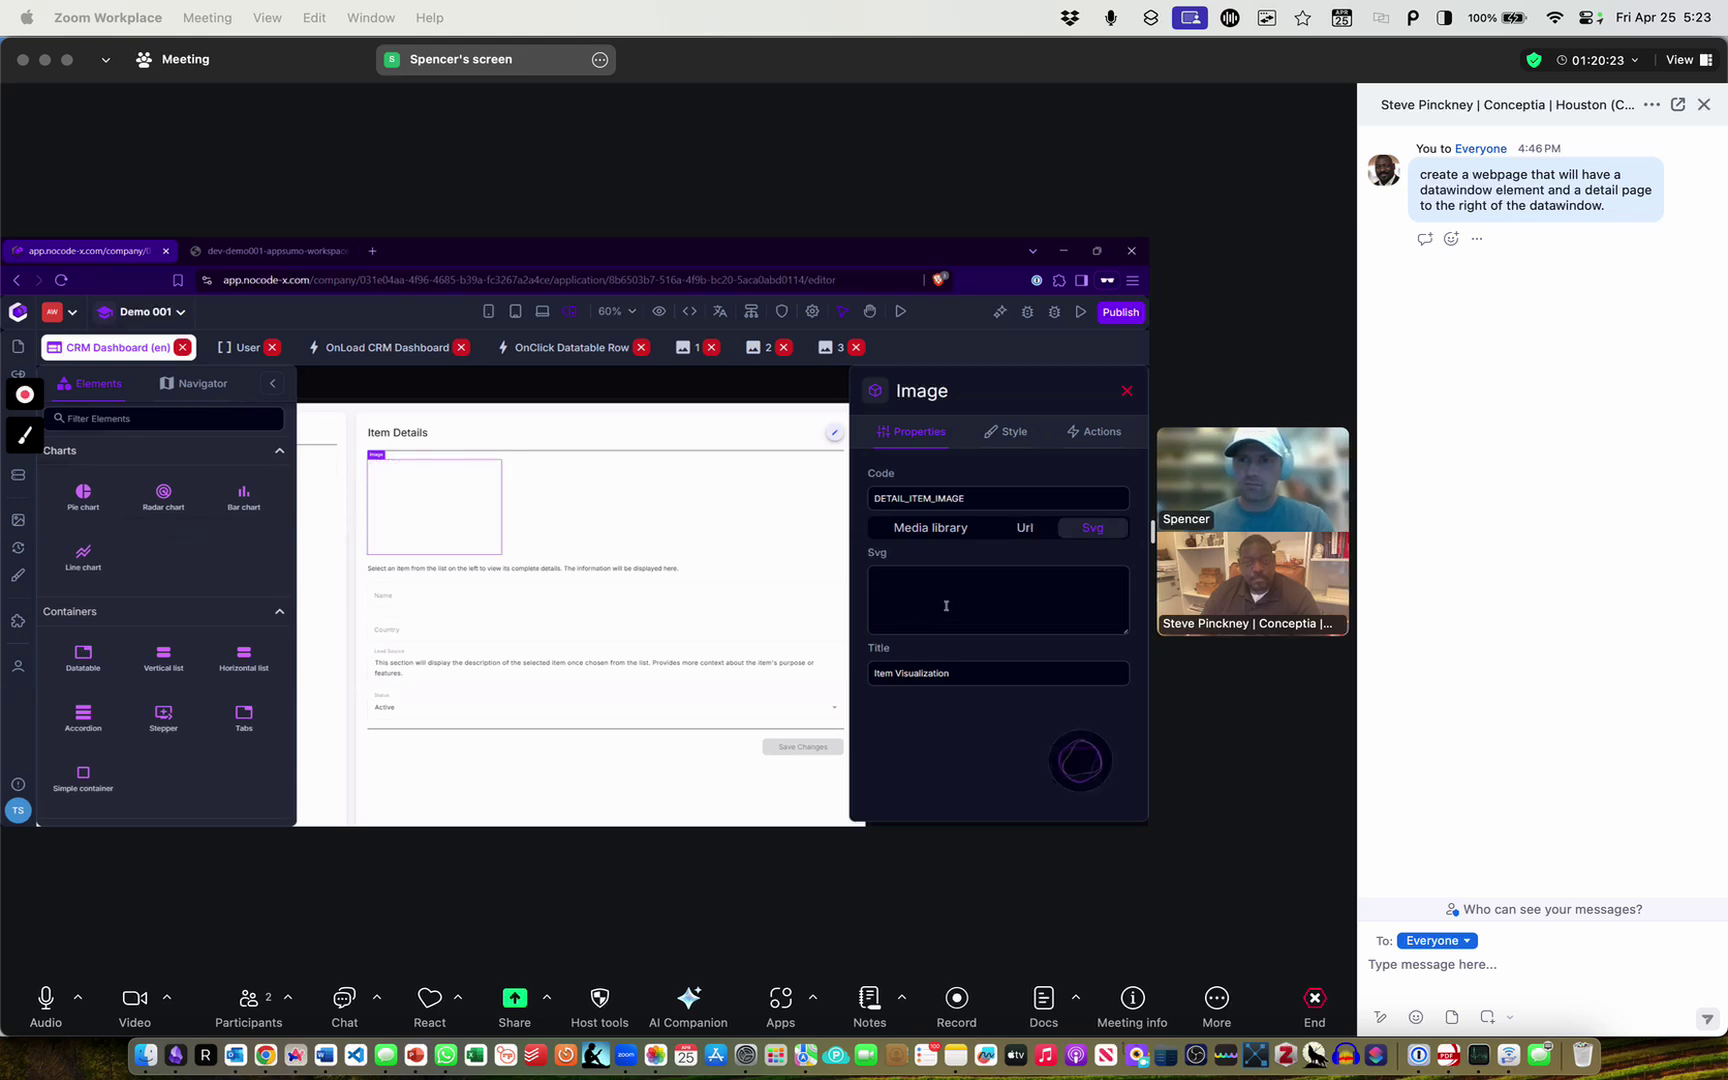
{"action": "left_click", "coordinate": [887, 575]}
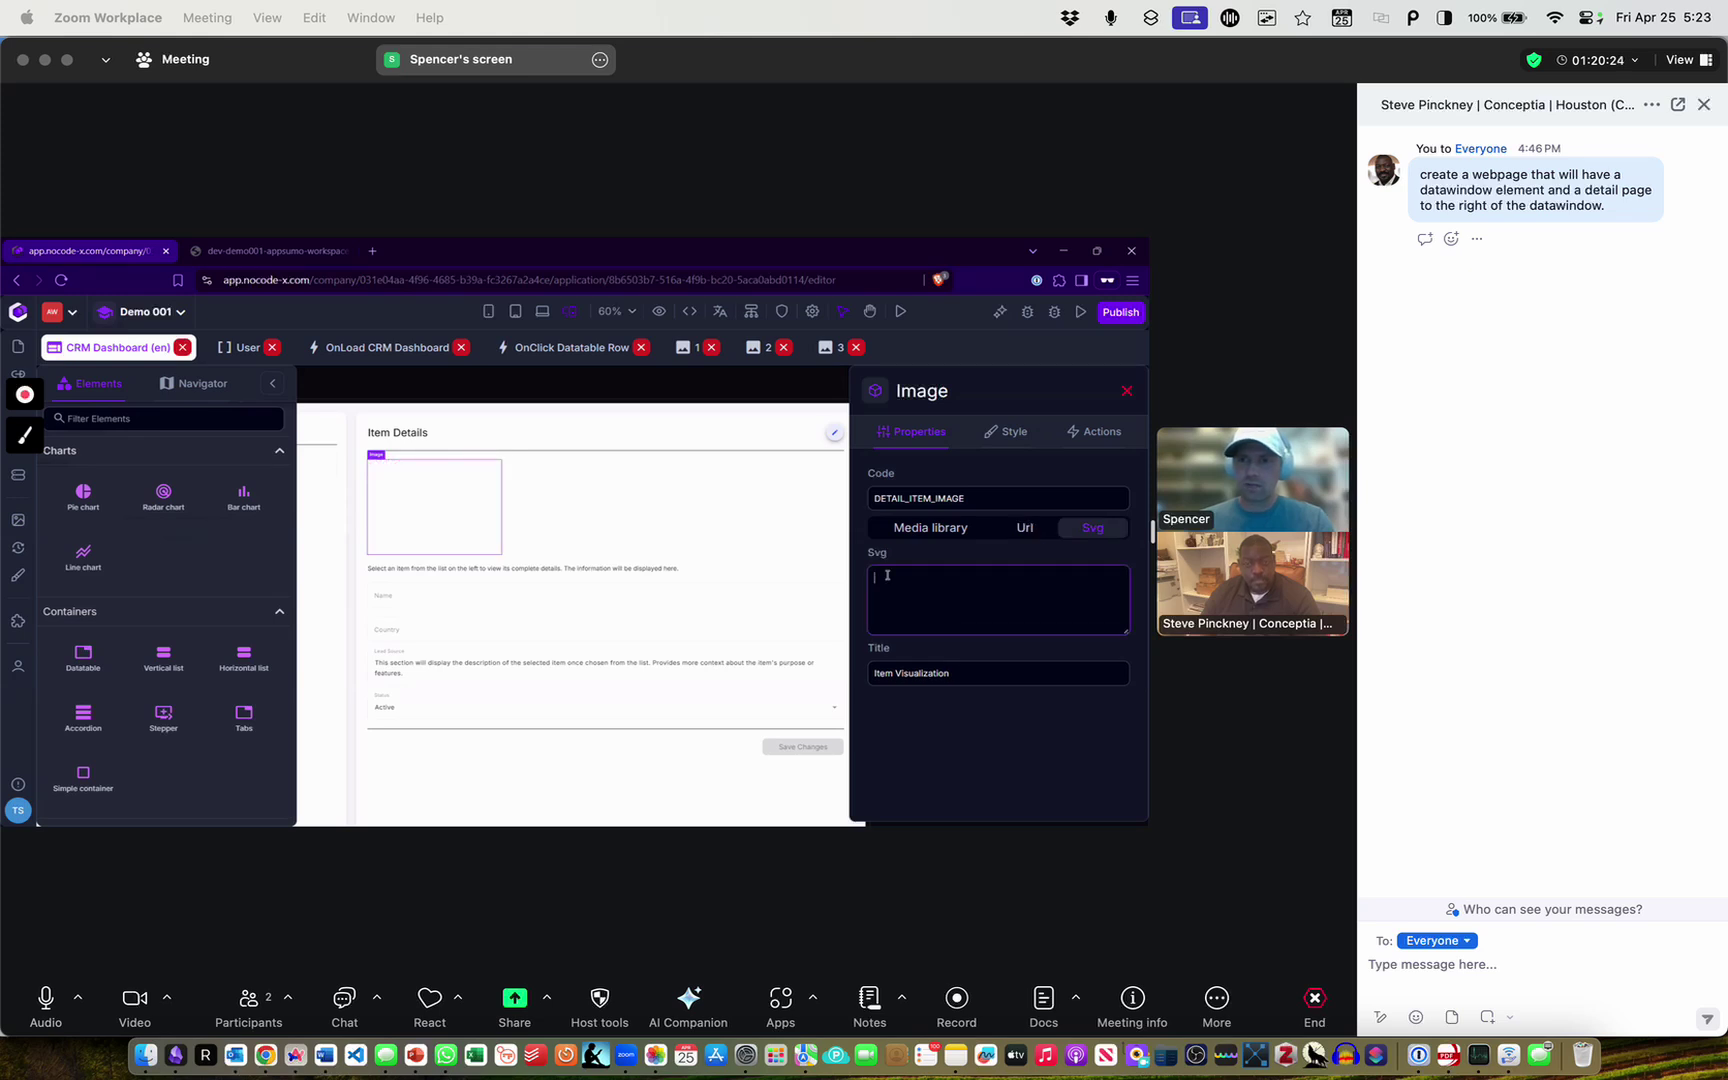
{"action": "left_click", "coordinate": [1033, 530]}
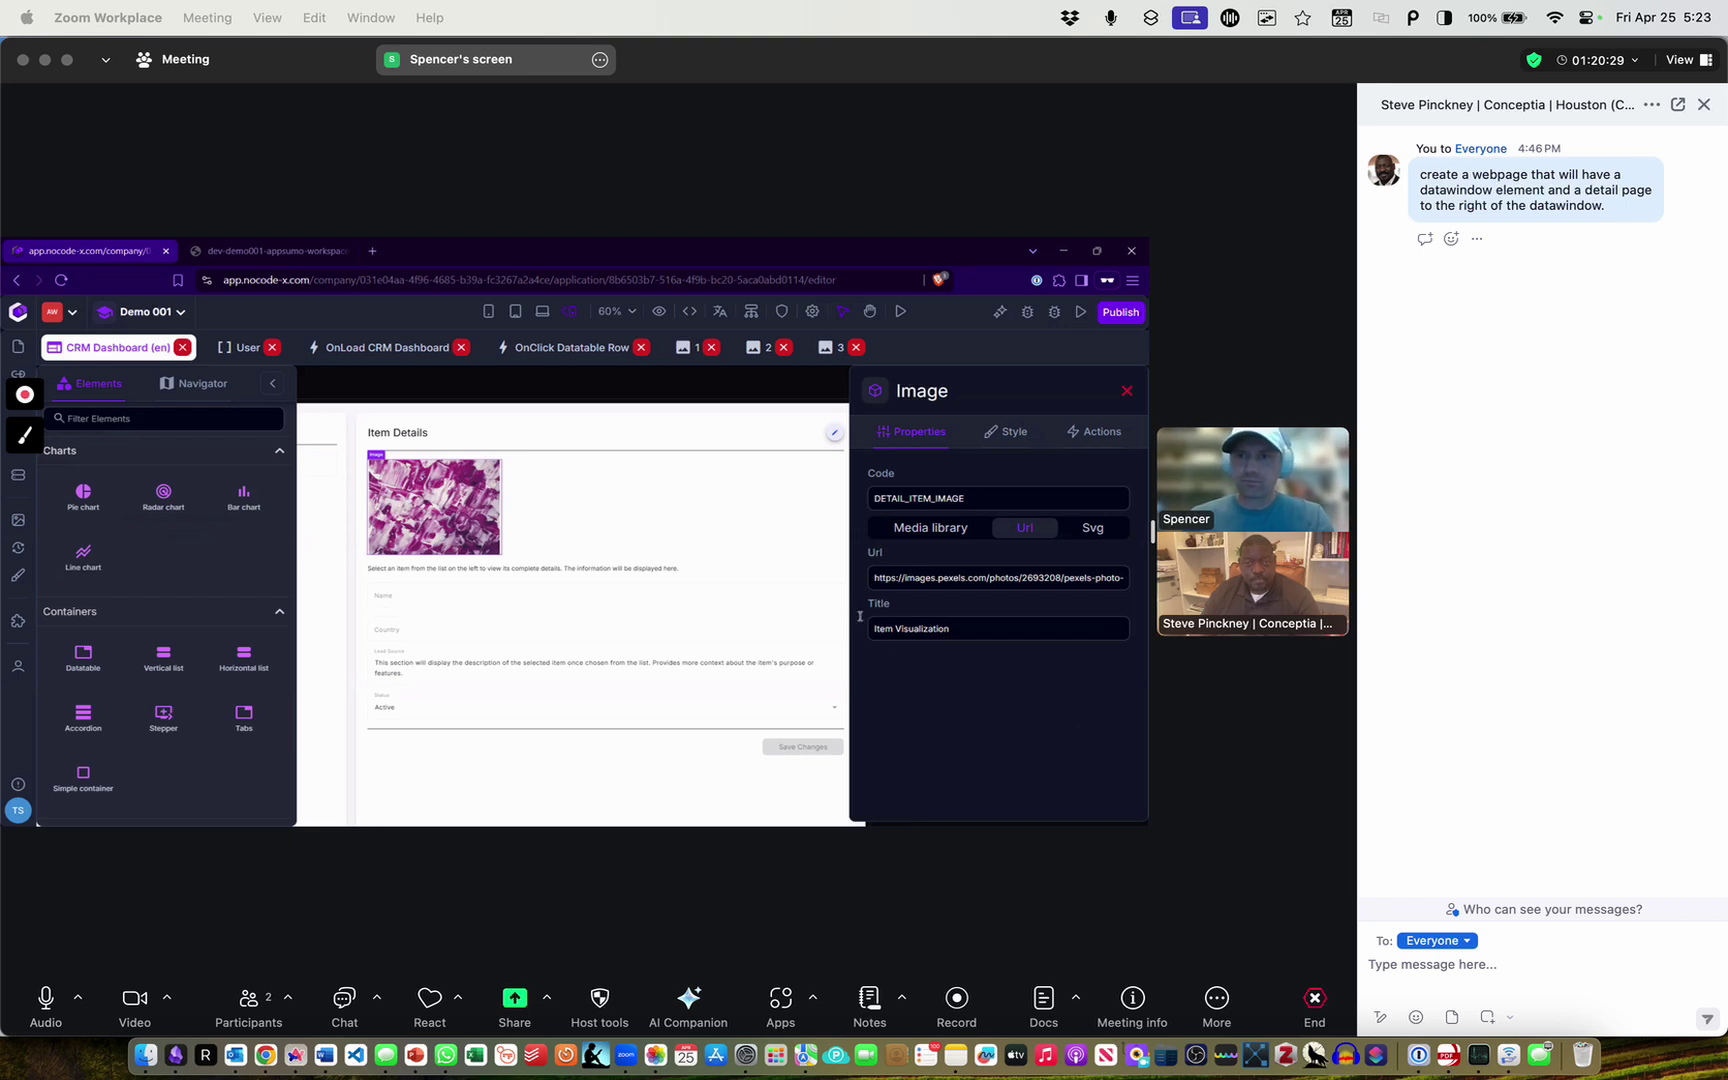
{"action": "left_click", "coordinate": [900, 578]}
{"action": "left_click_drag", "start_coordinate": [875, 577], "coordinate": [1100, 605]}
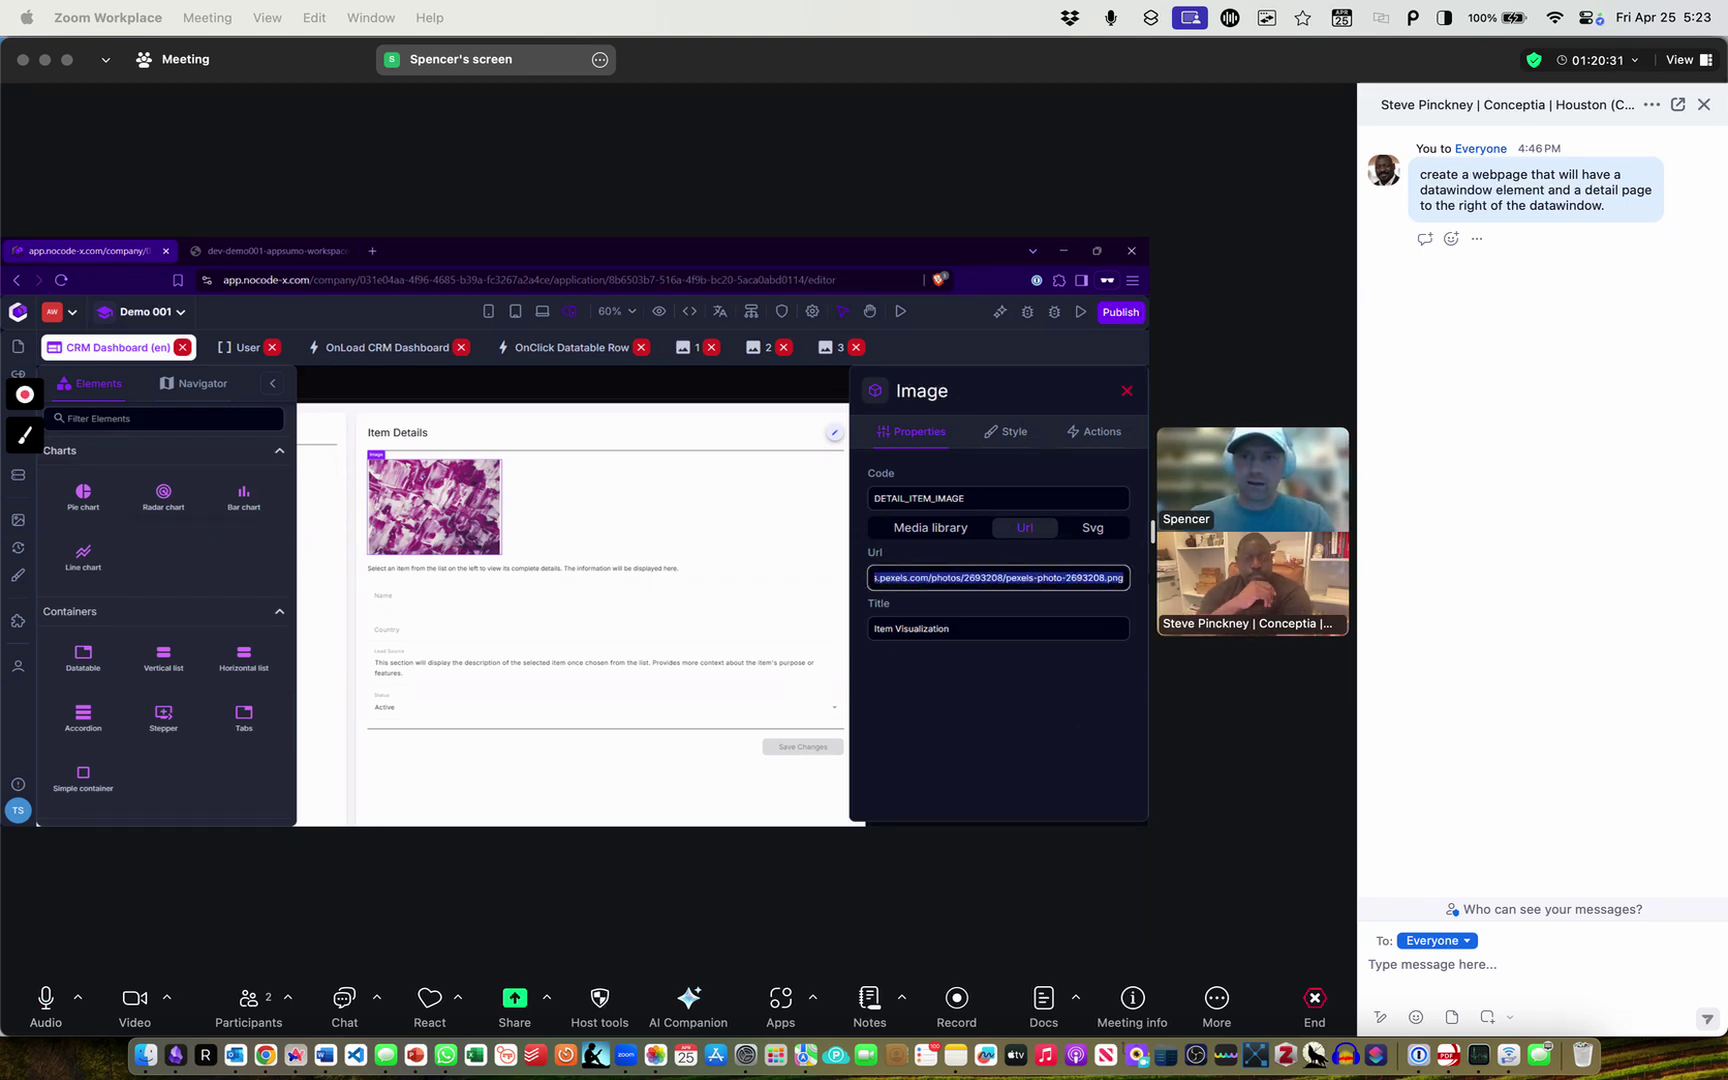
{"action": "left_click", "coordinate": [1045, 725]}
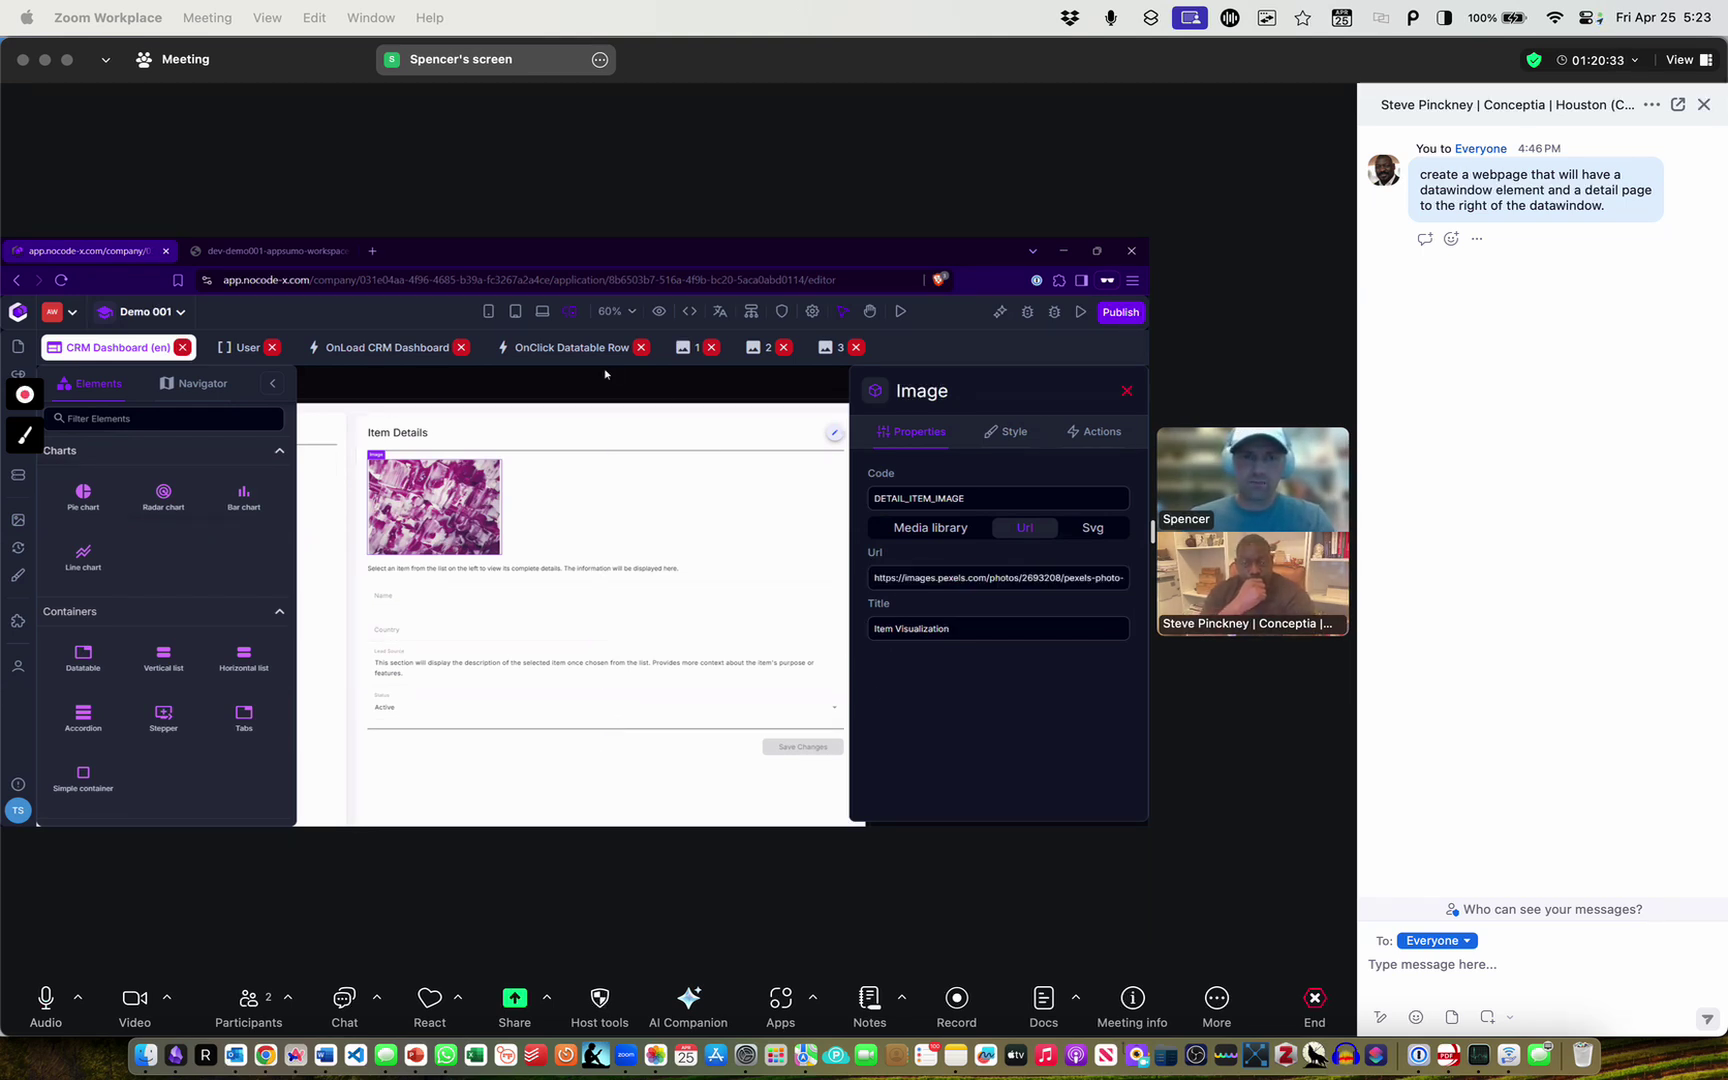
Open media item 1 and copy the address of its image
{"action": "left_click", "coordinate": [697, 346]}
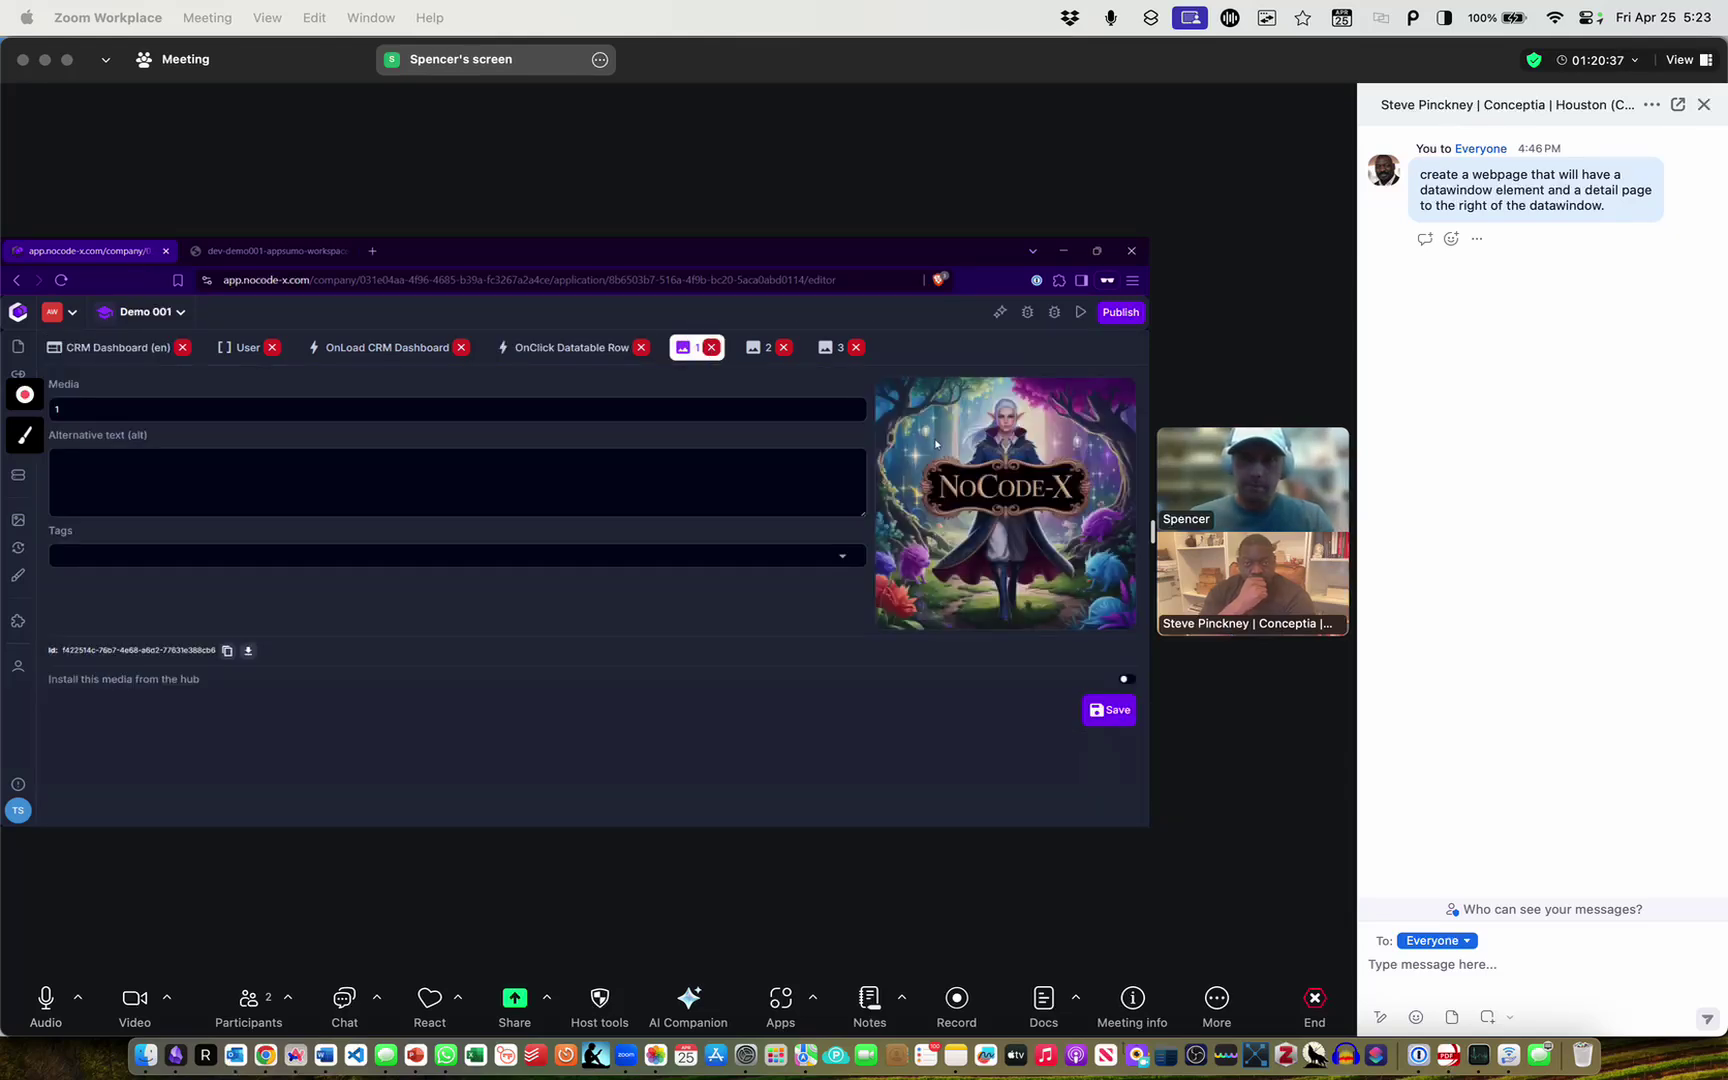
{"action": "right_click", "coordinate": [963, 455]}
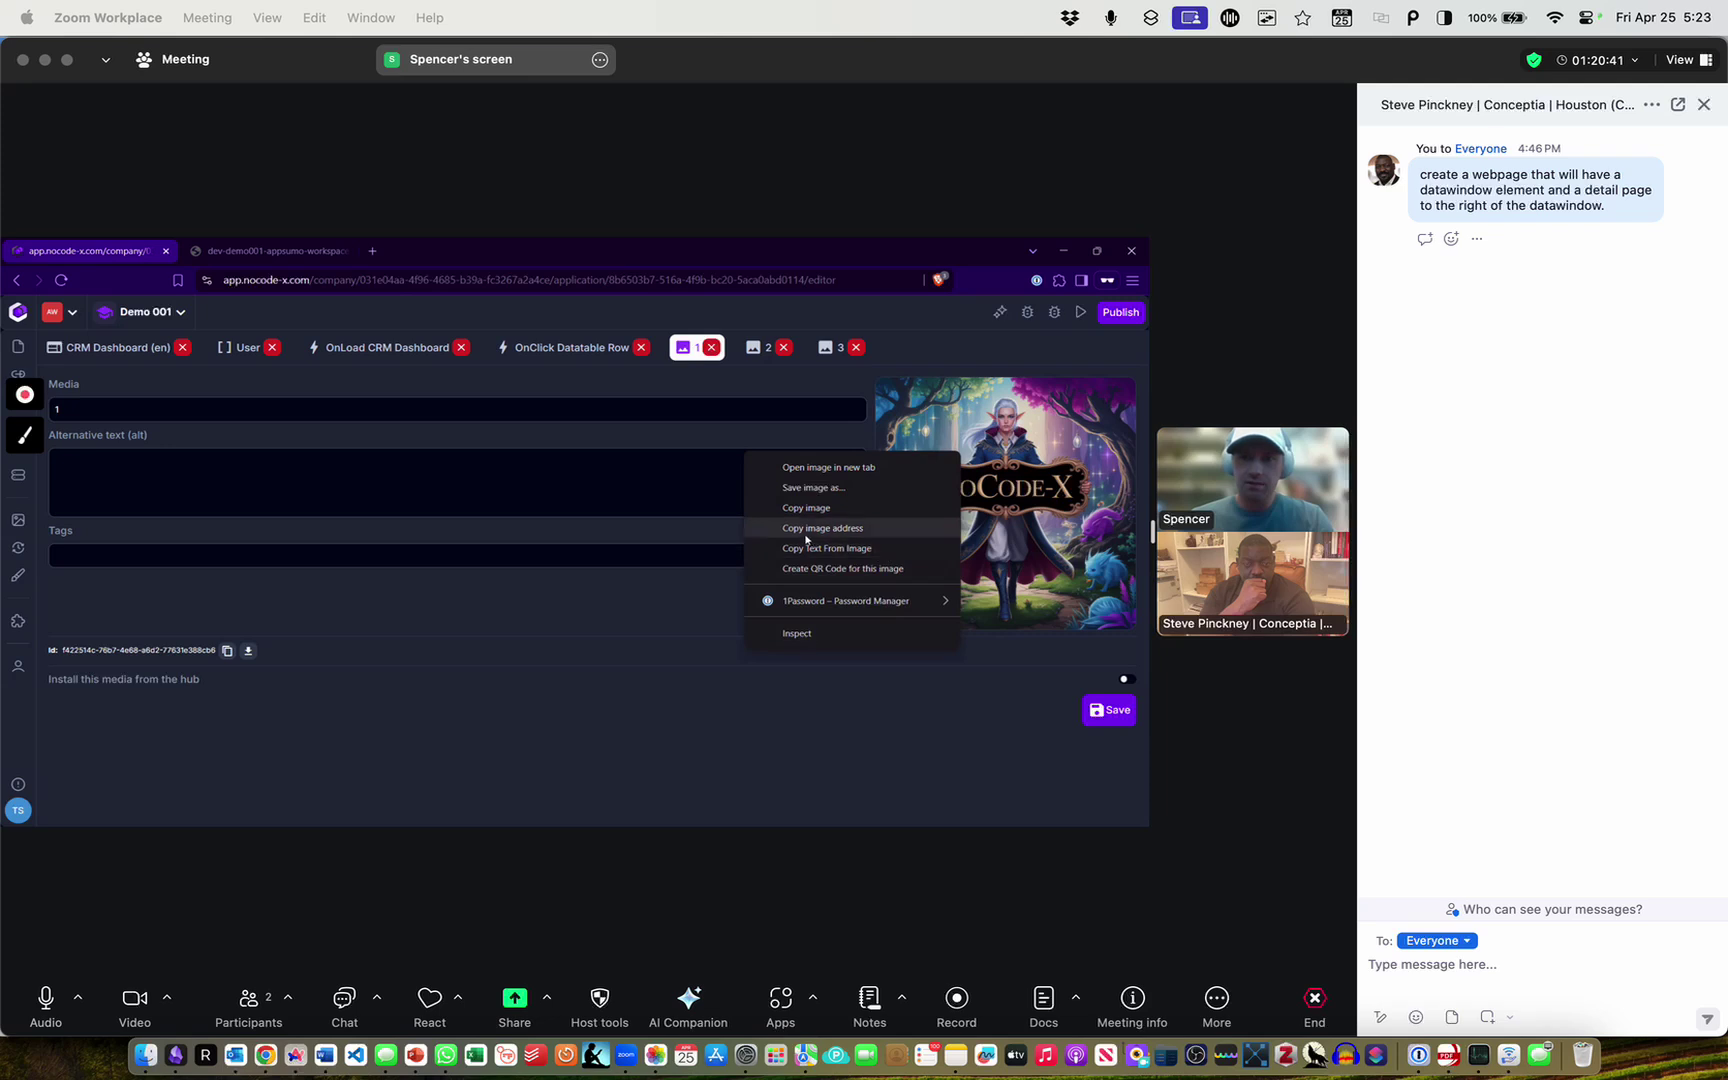
{"action": "left_click", "coordinate": [878, 529]}
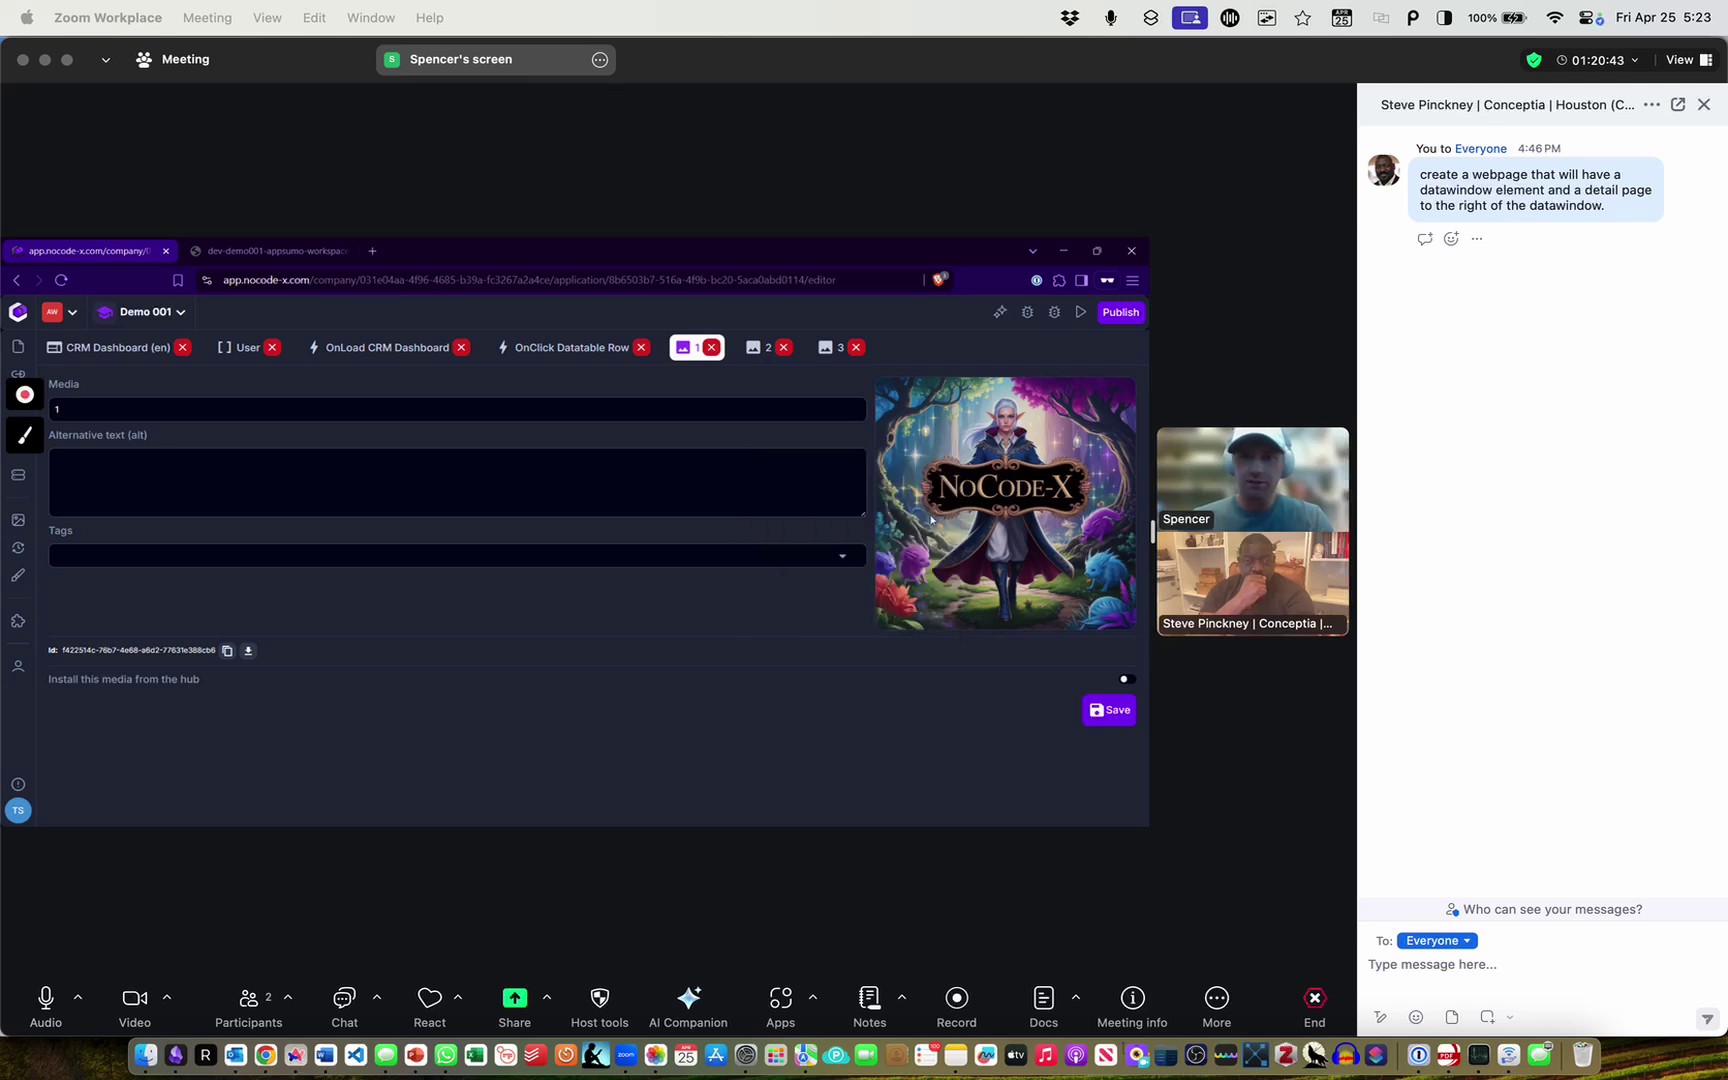
Save the copied image address as the profileImage of the first listed user data record, close the record, and open media item 2
{"action": "left_click", "coordinate": [26, 484]}
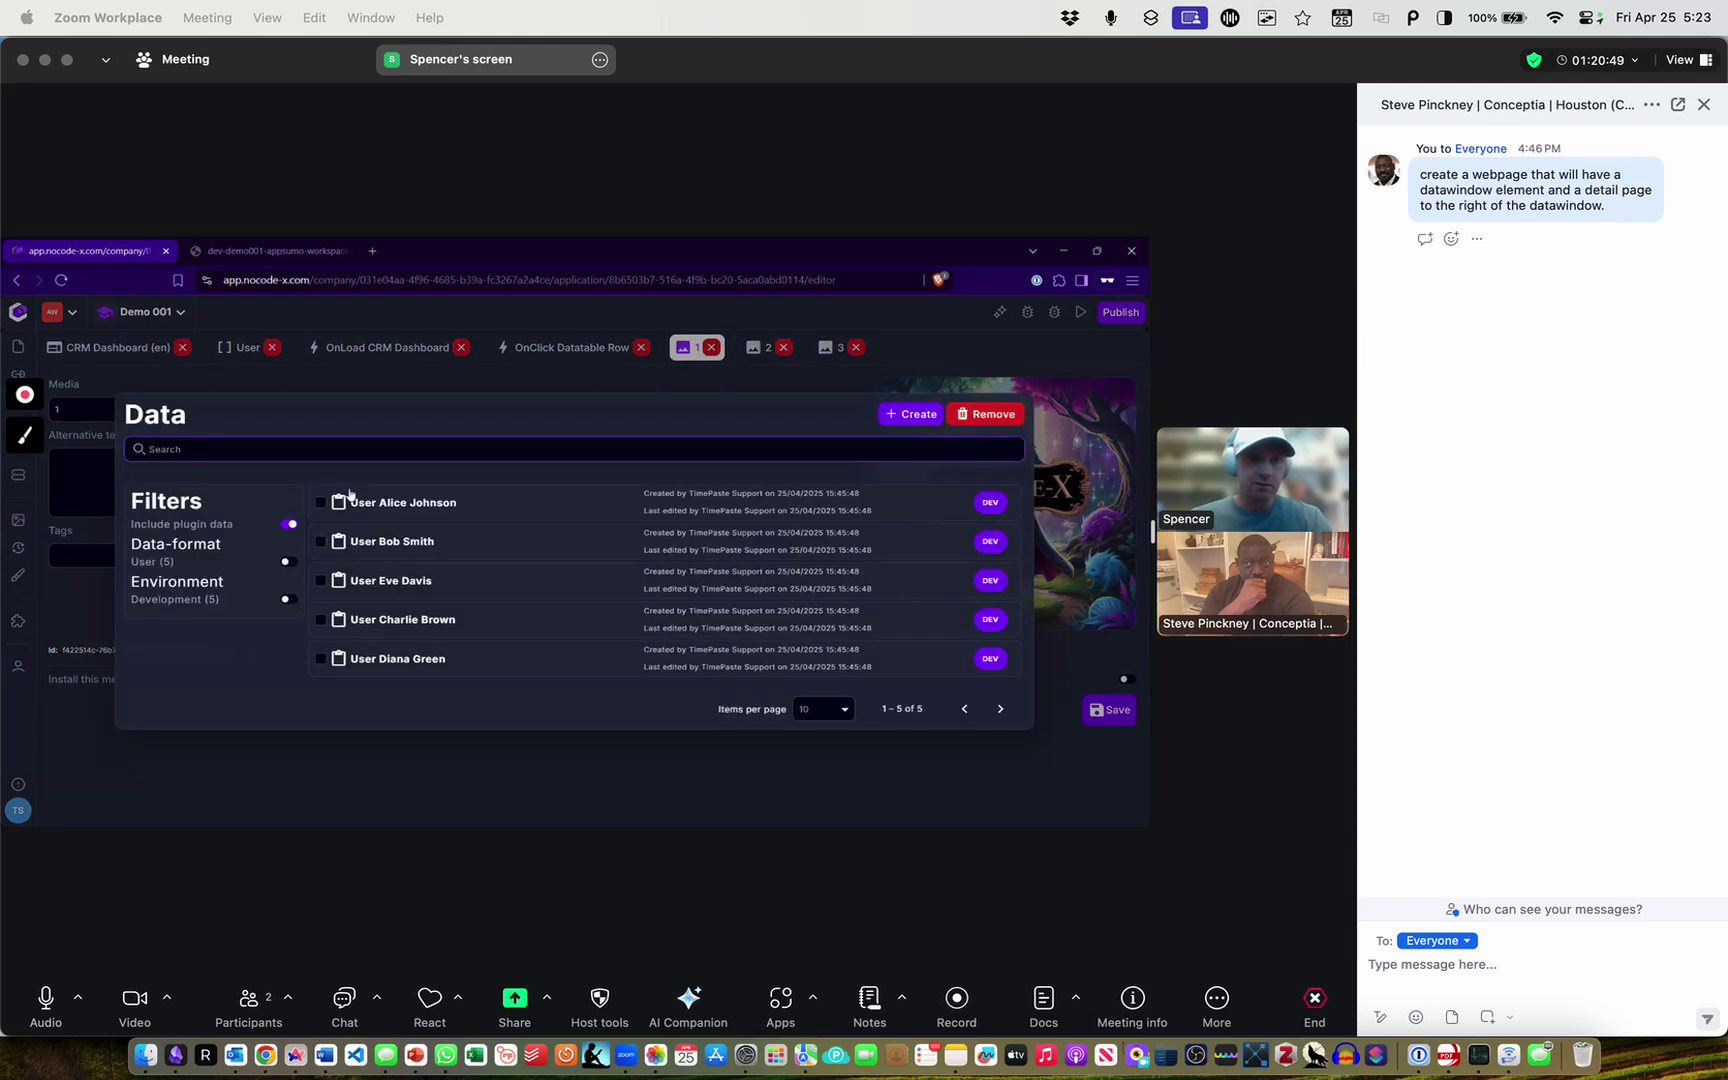
{"action": "left_click", "coordinate": [436, 503]}
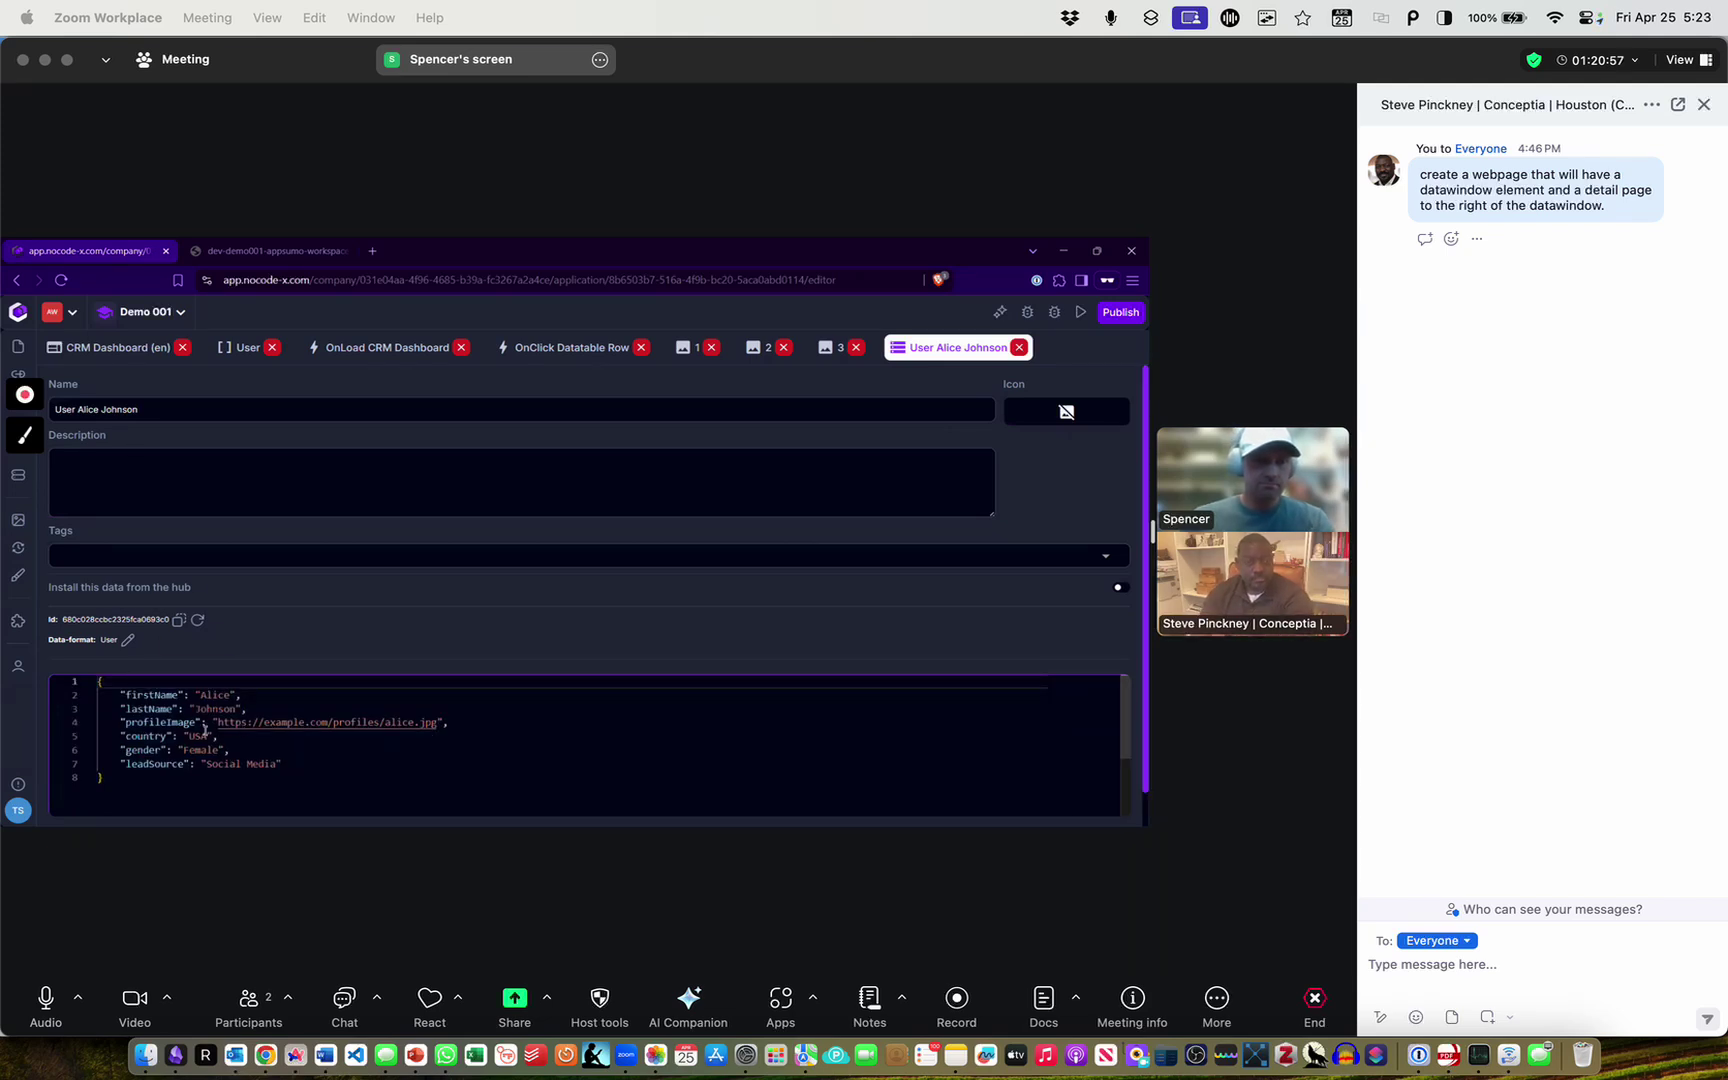
{"action": "left_click_drag", "start_coordinate": [218, 719], "coordinate": [433, 723]}
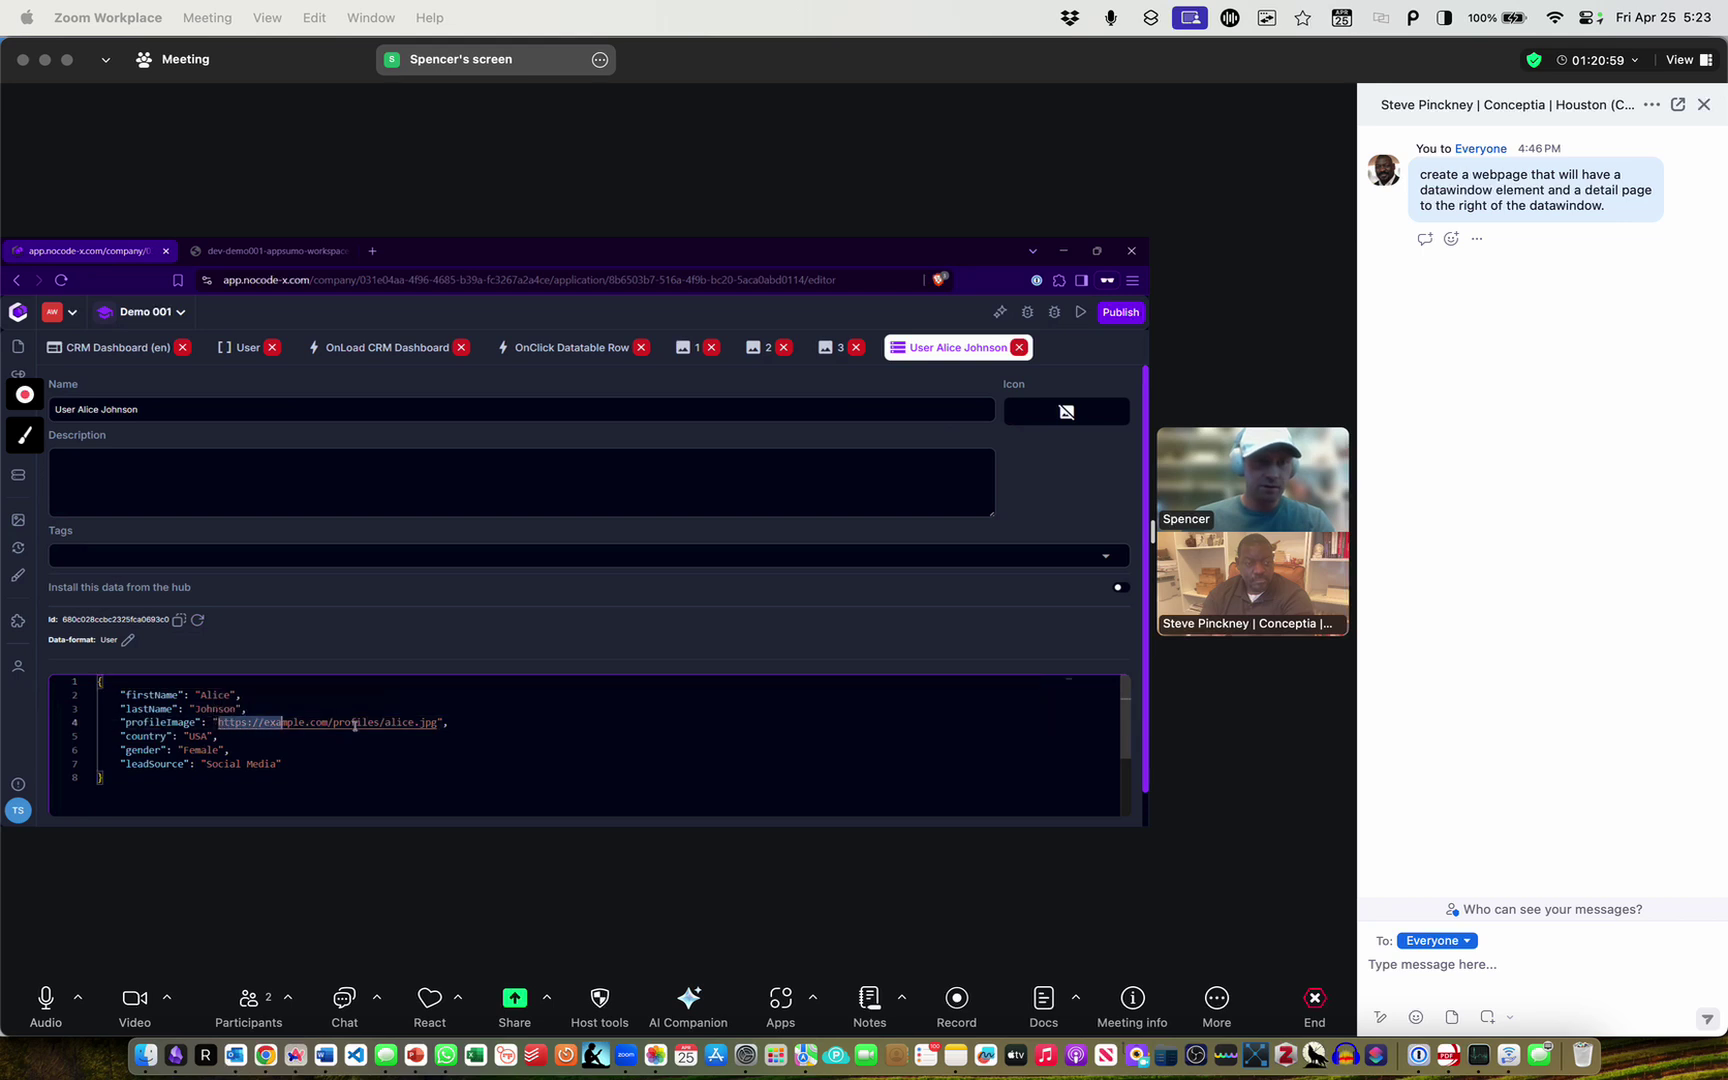
{"action": "type", "text": "https://back.nocode-x.com/v2/media/file/company/031e04aa-4f96-4685-b39a-fc3267a2a4ce/application/8b6503b7-516a-4f9b-bc20-5aca0abd0114/f422514c-76b7-4e68-a6d2-77631e388cb6"}
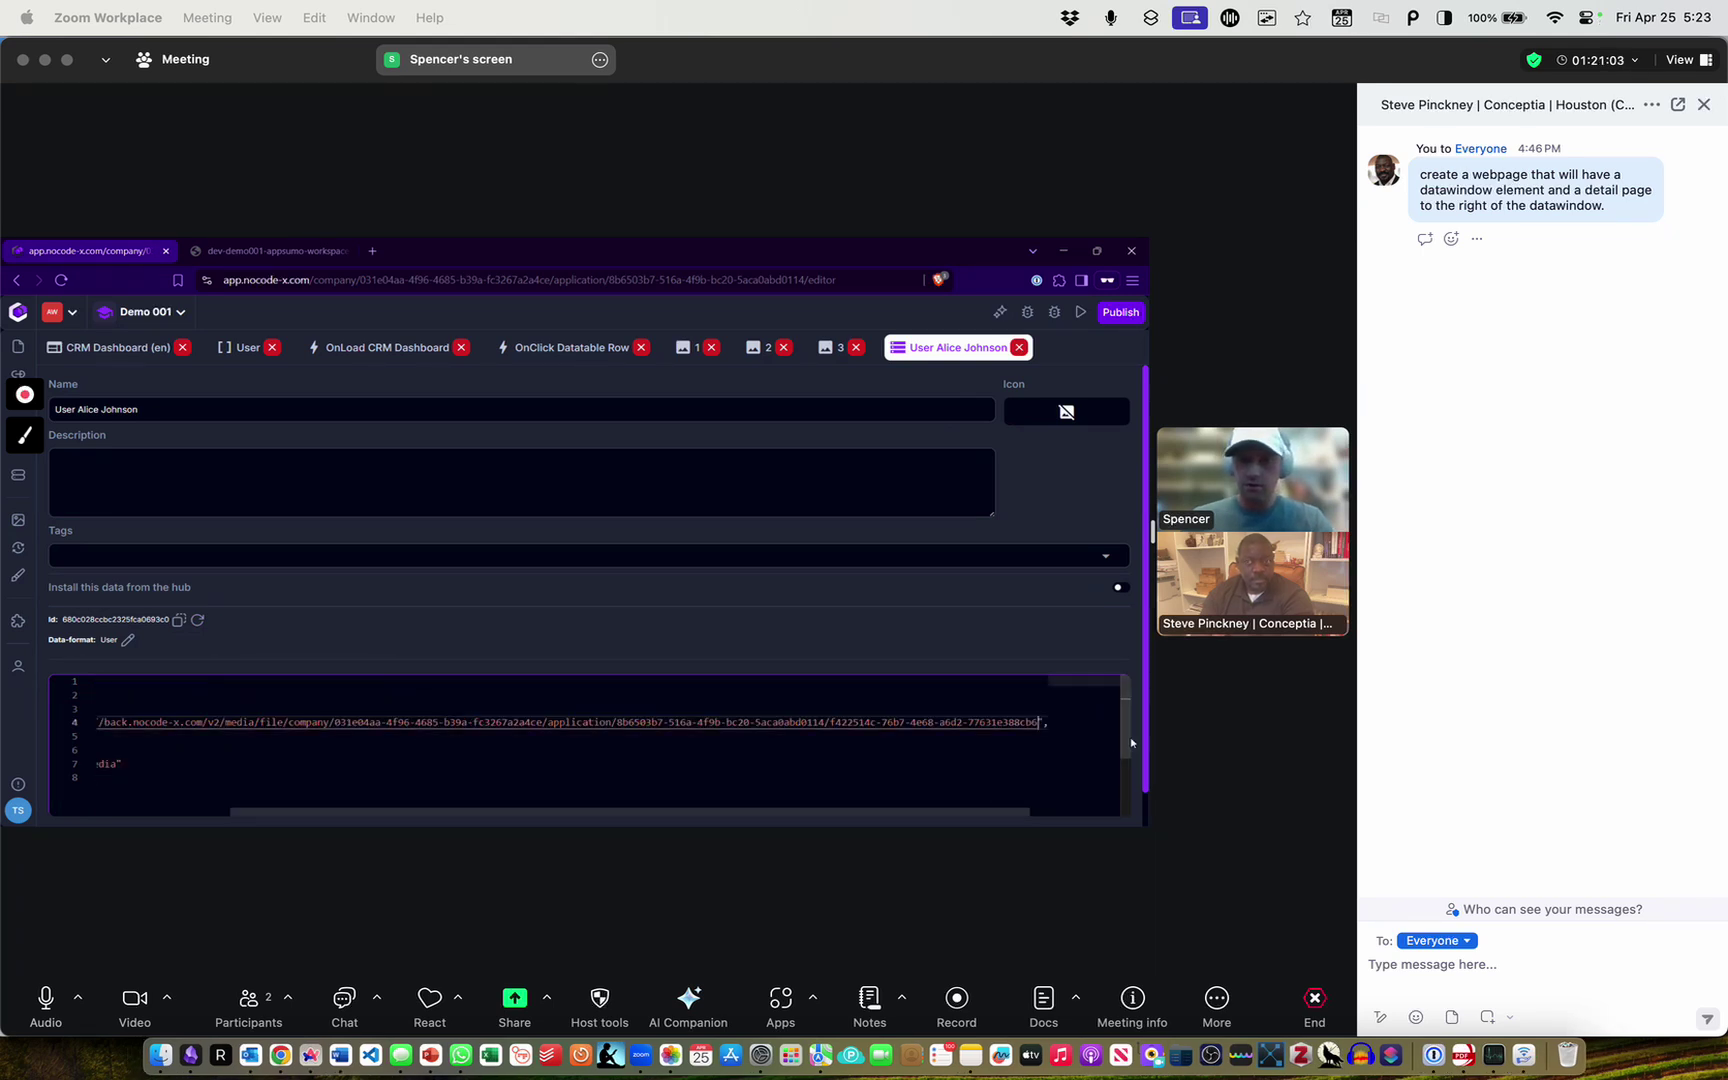
{"action": "scroll", "coordinate": [1079, 464], "scroll_direction": "down", "scroll_amount": 1}
{"action": "left_click", "coordinate": [1030, 803]}
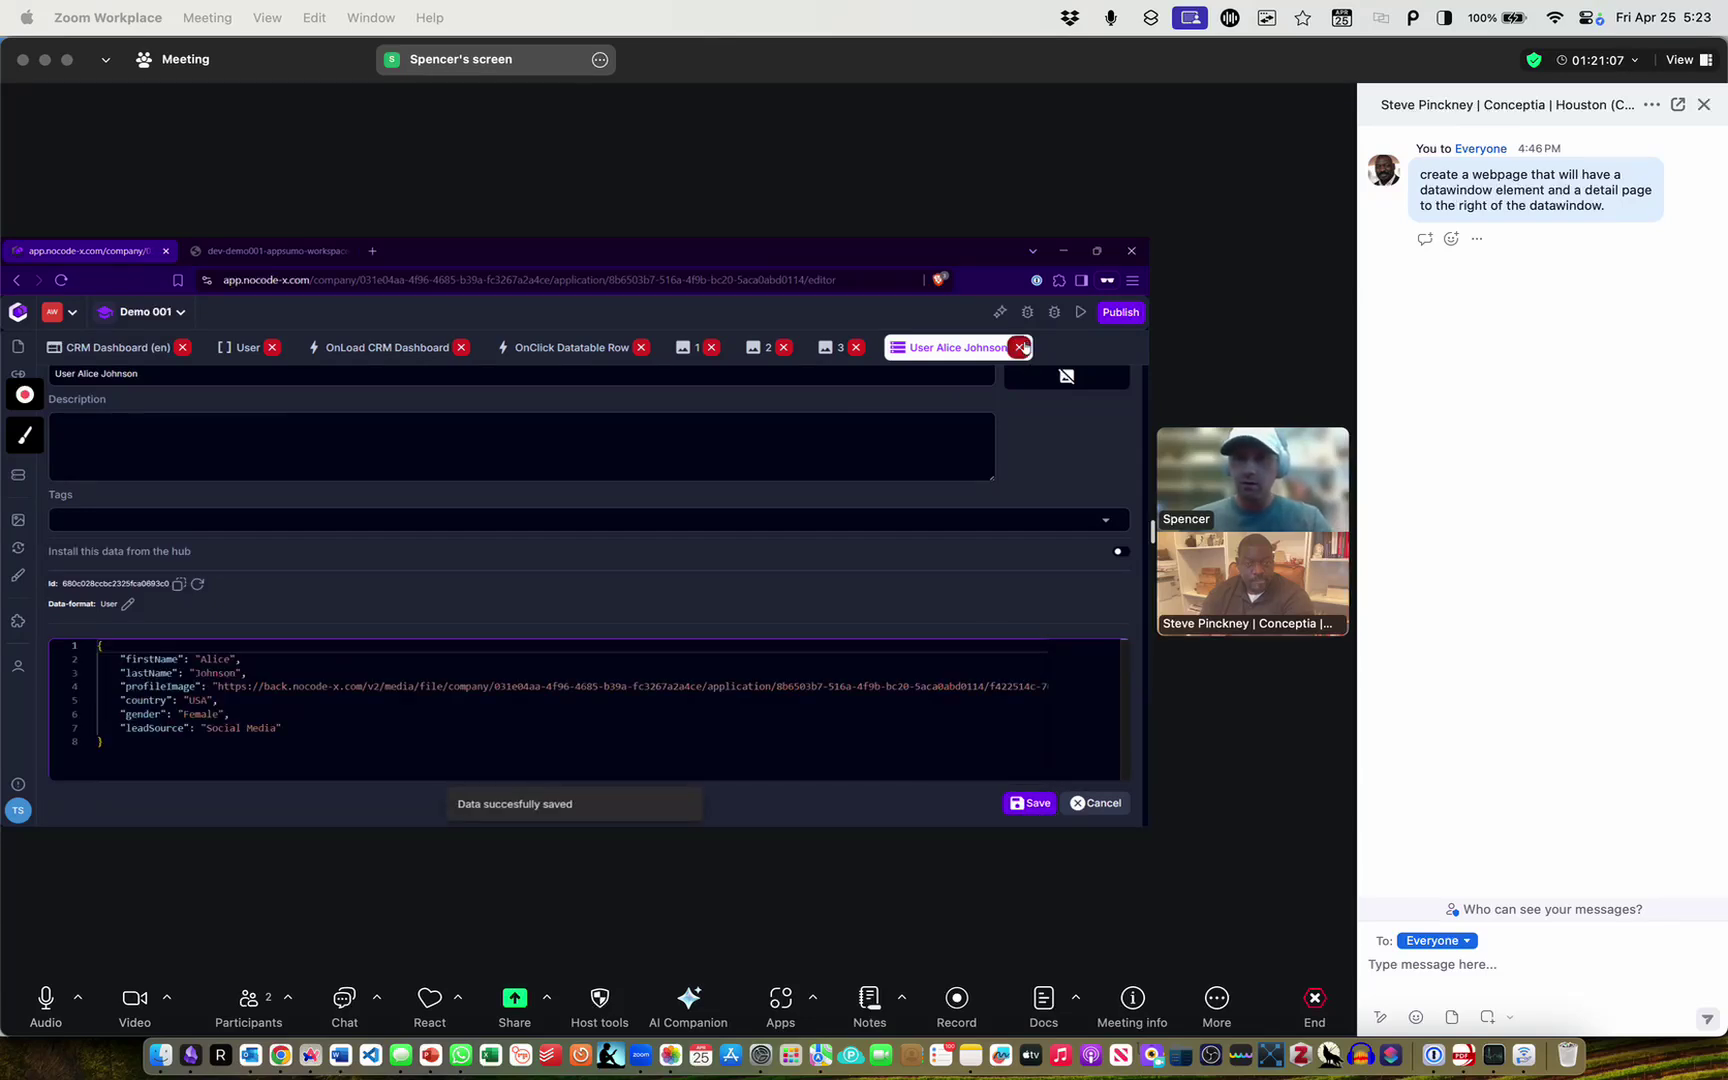
{"action": "left_click", "coordinate": [1018, 347]}
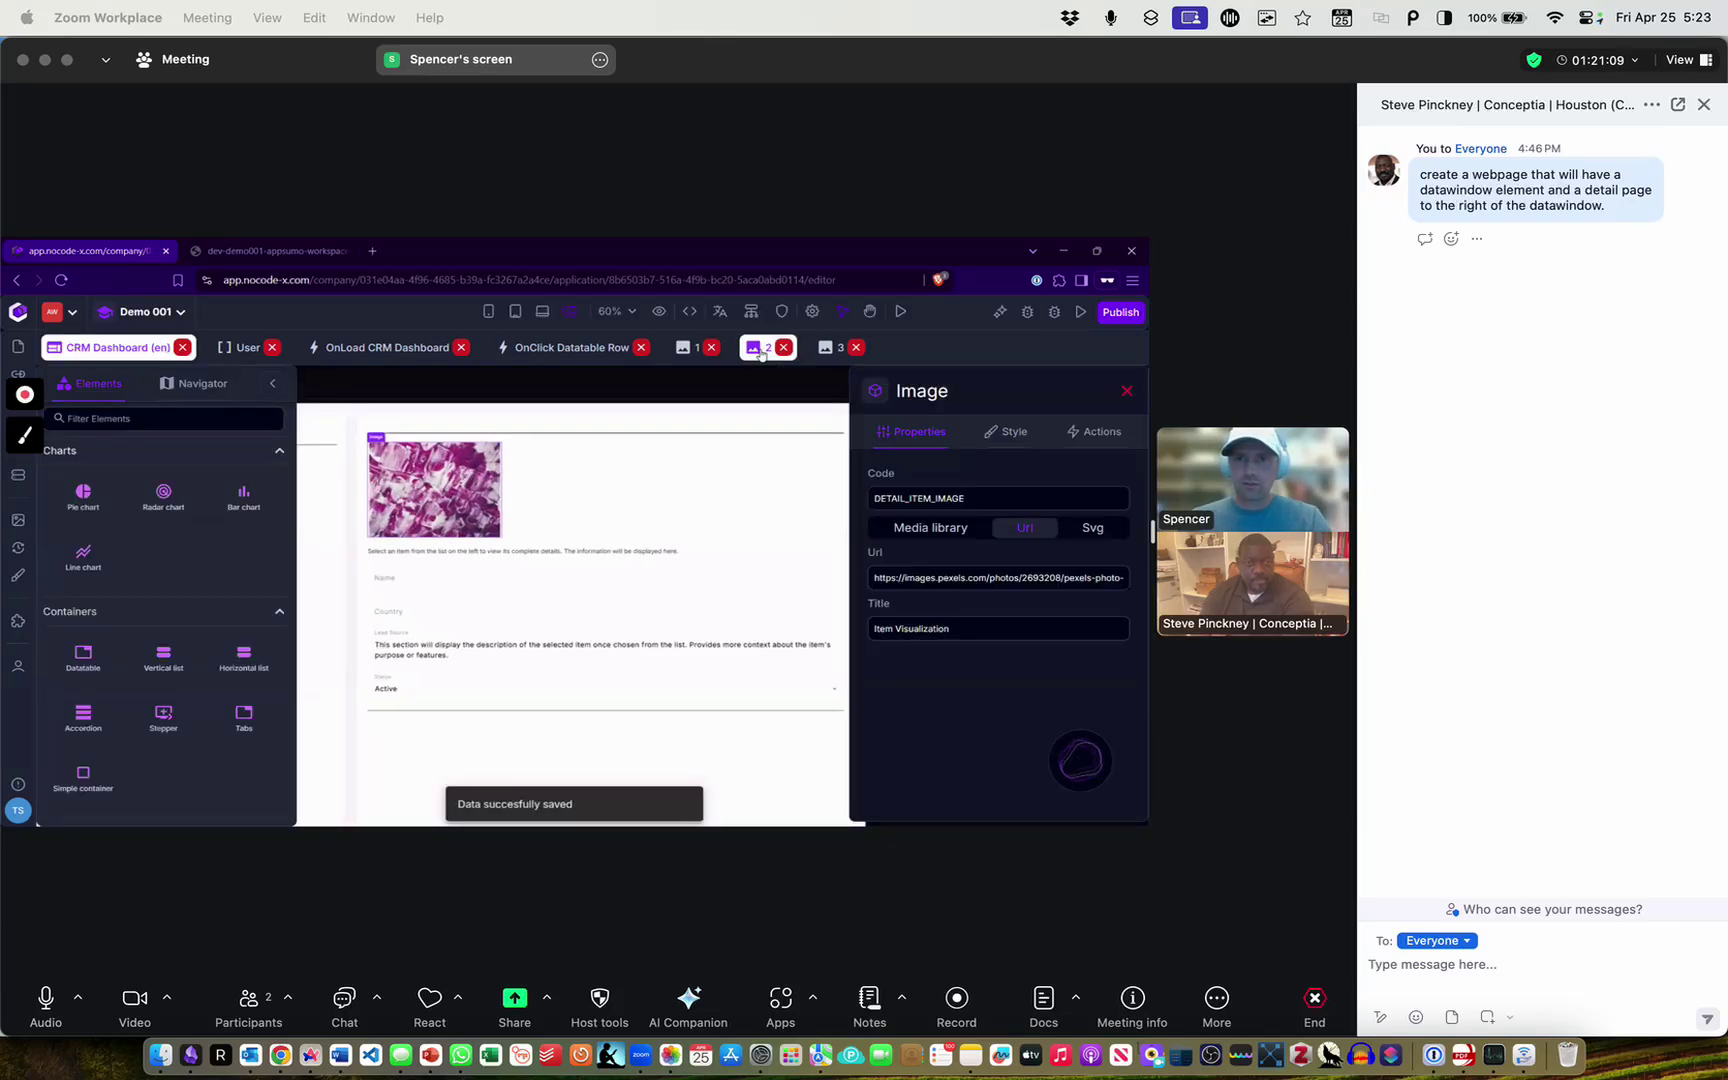
{"action": "left_click", "coordinate": [764, 345]}
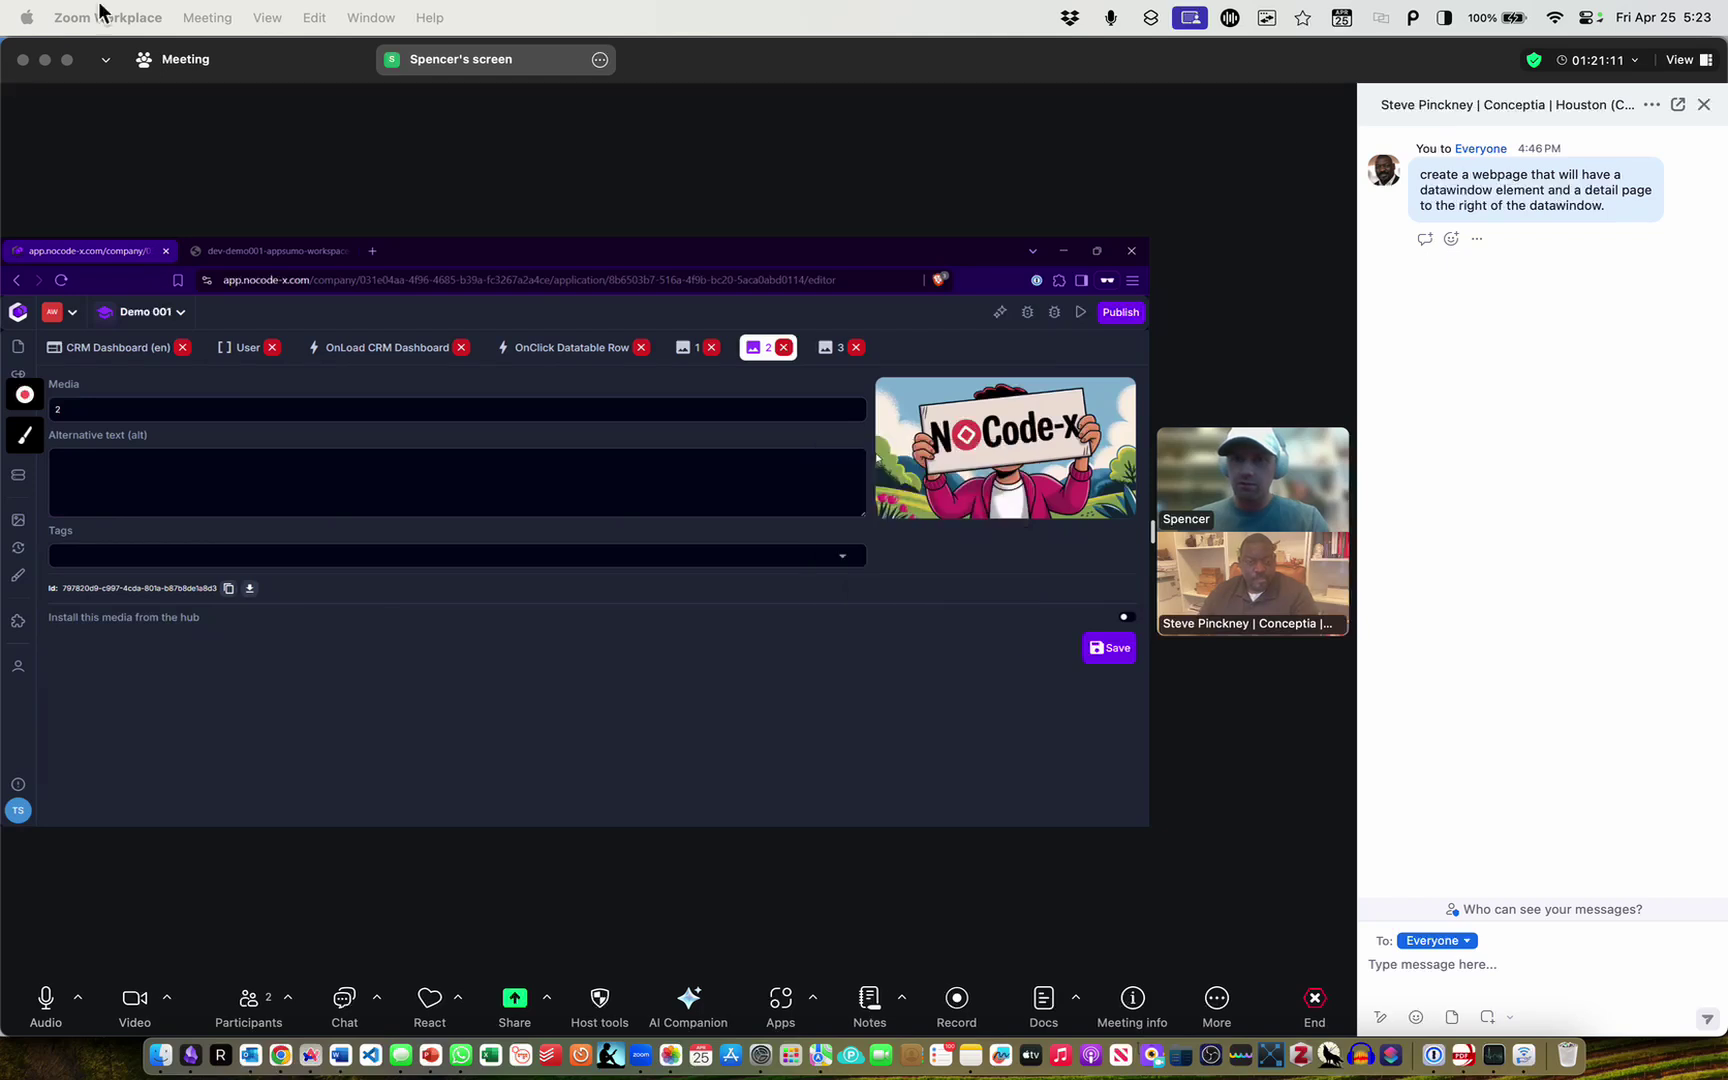
Send everyone in the Zoom meeting chat the message "Will need to run shortly. Let's end once you have the image successfully showing."
{"action": "left_click", "coordinate": [1487, 976]}
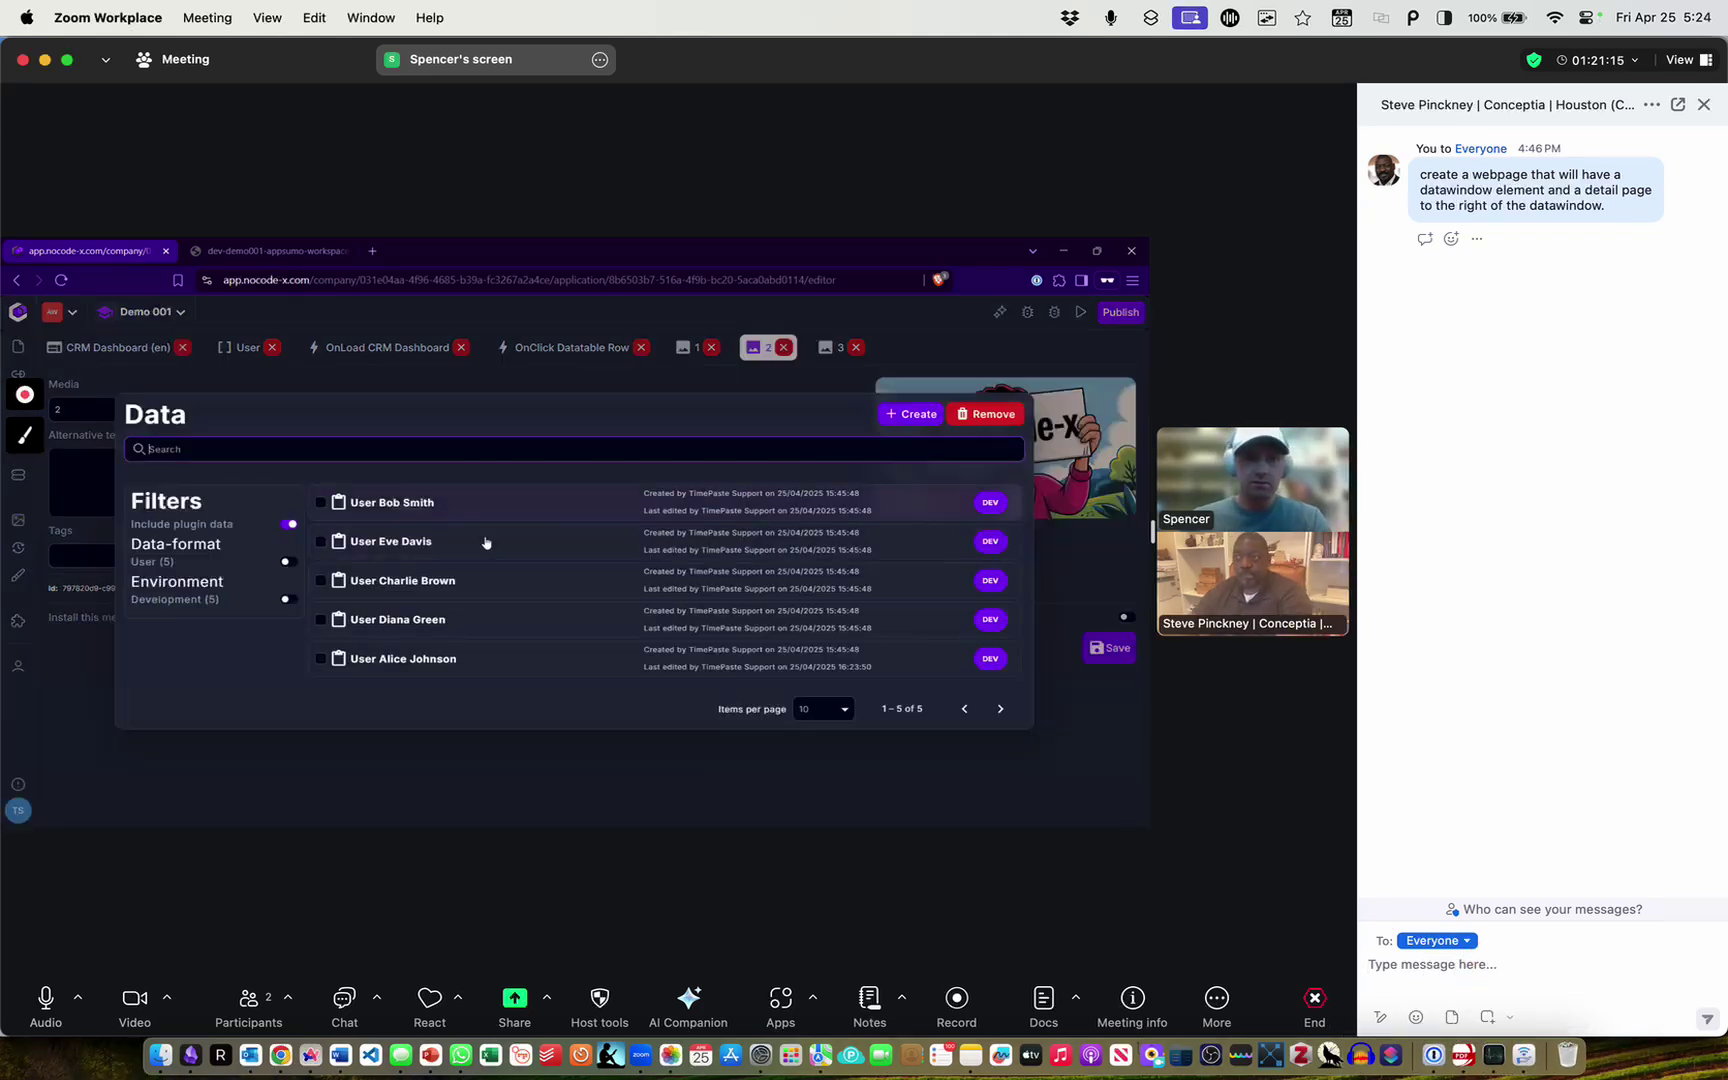
{"action": "type", "text": "will"}
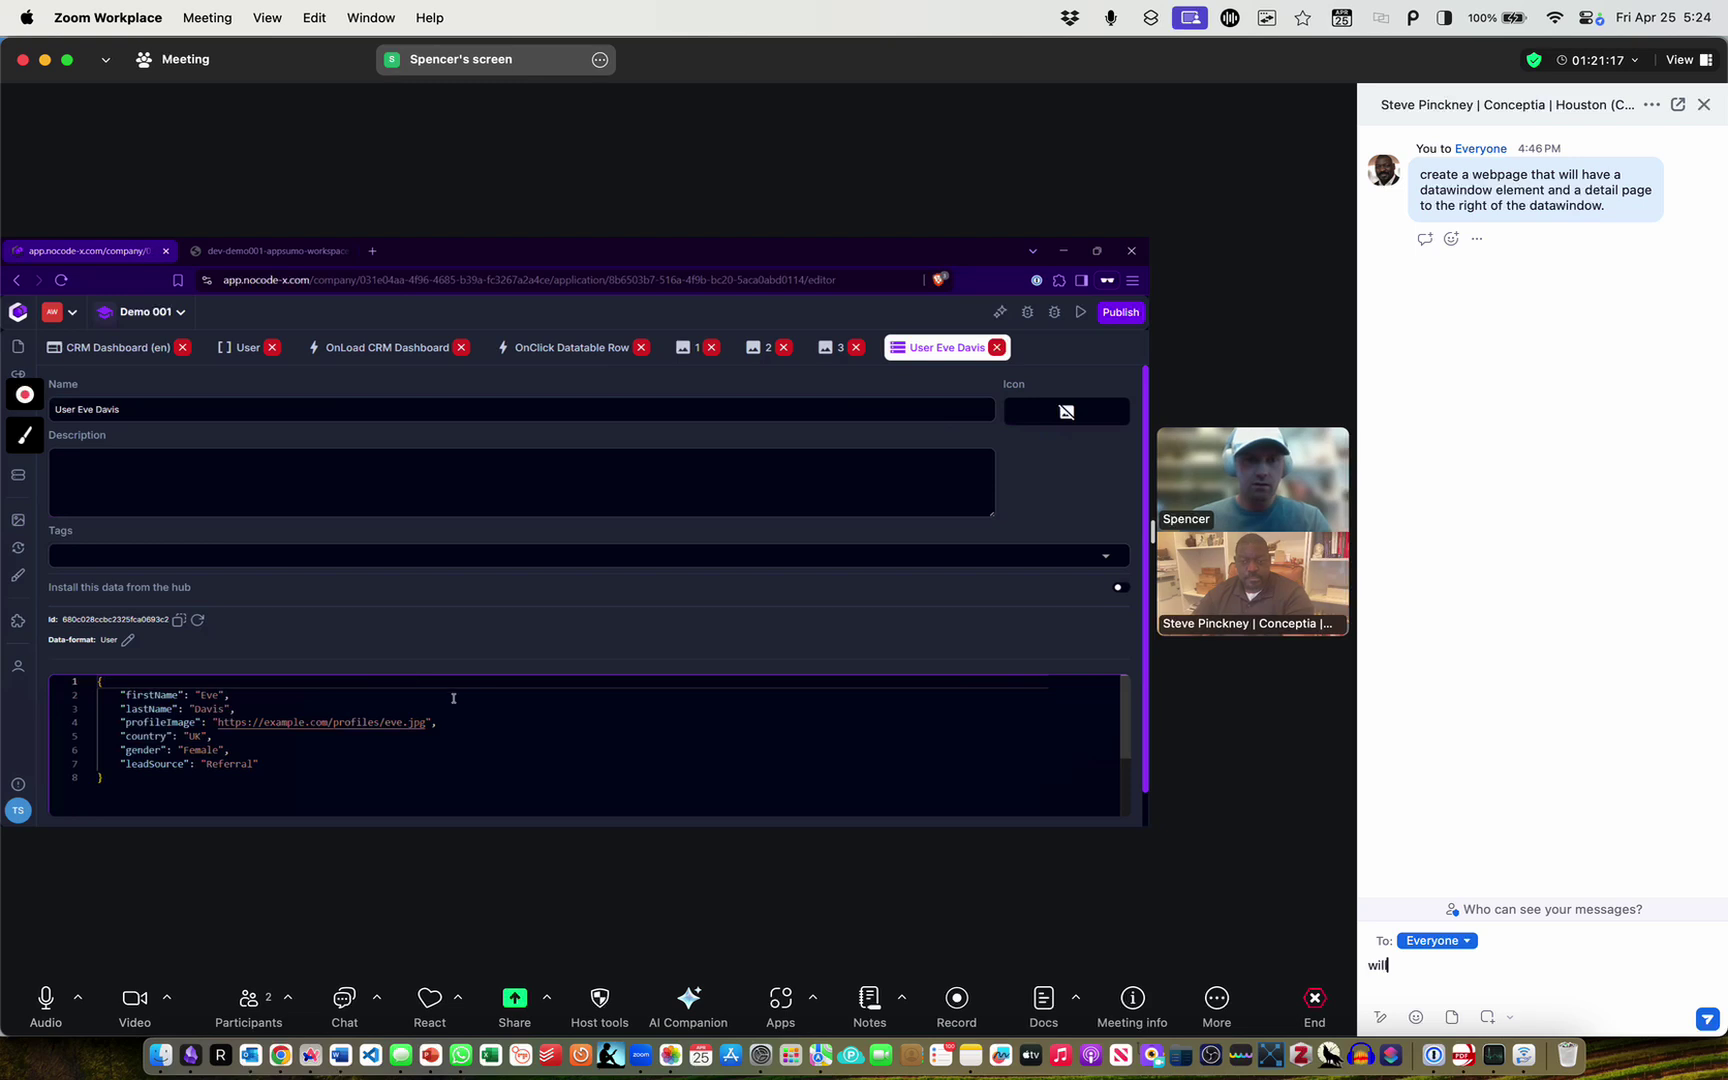
{"action": "type", "text": " need to run short"}
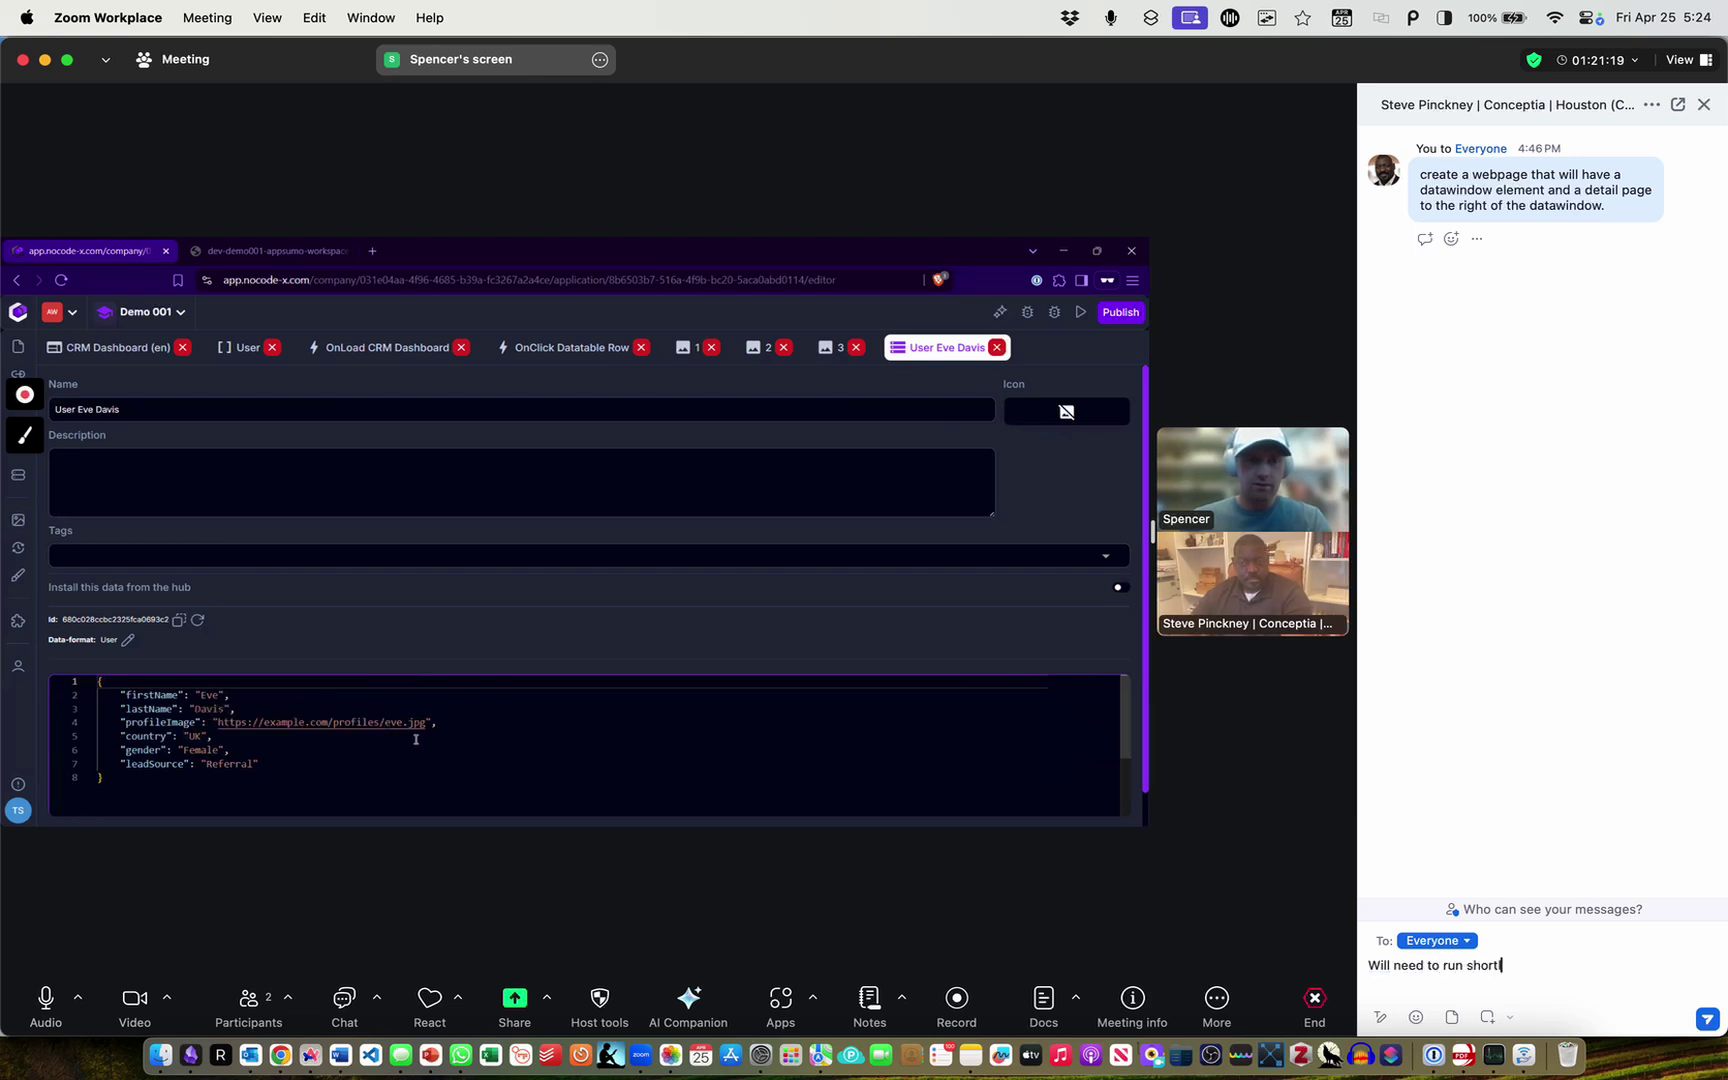
{"action": "type", "text": "ly. Let's"}
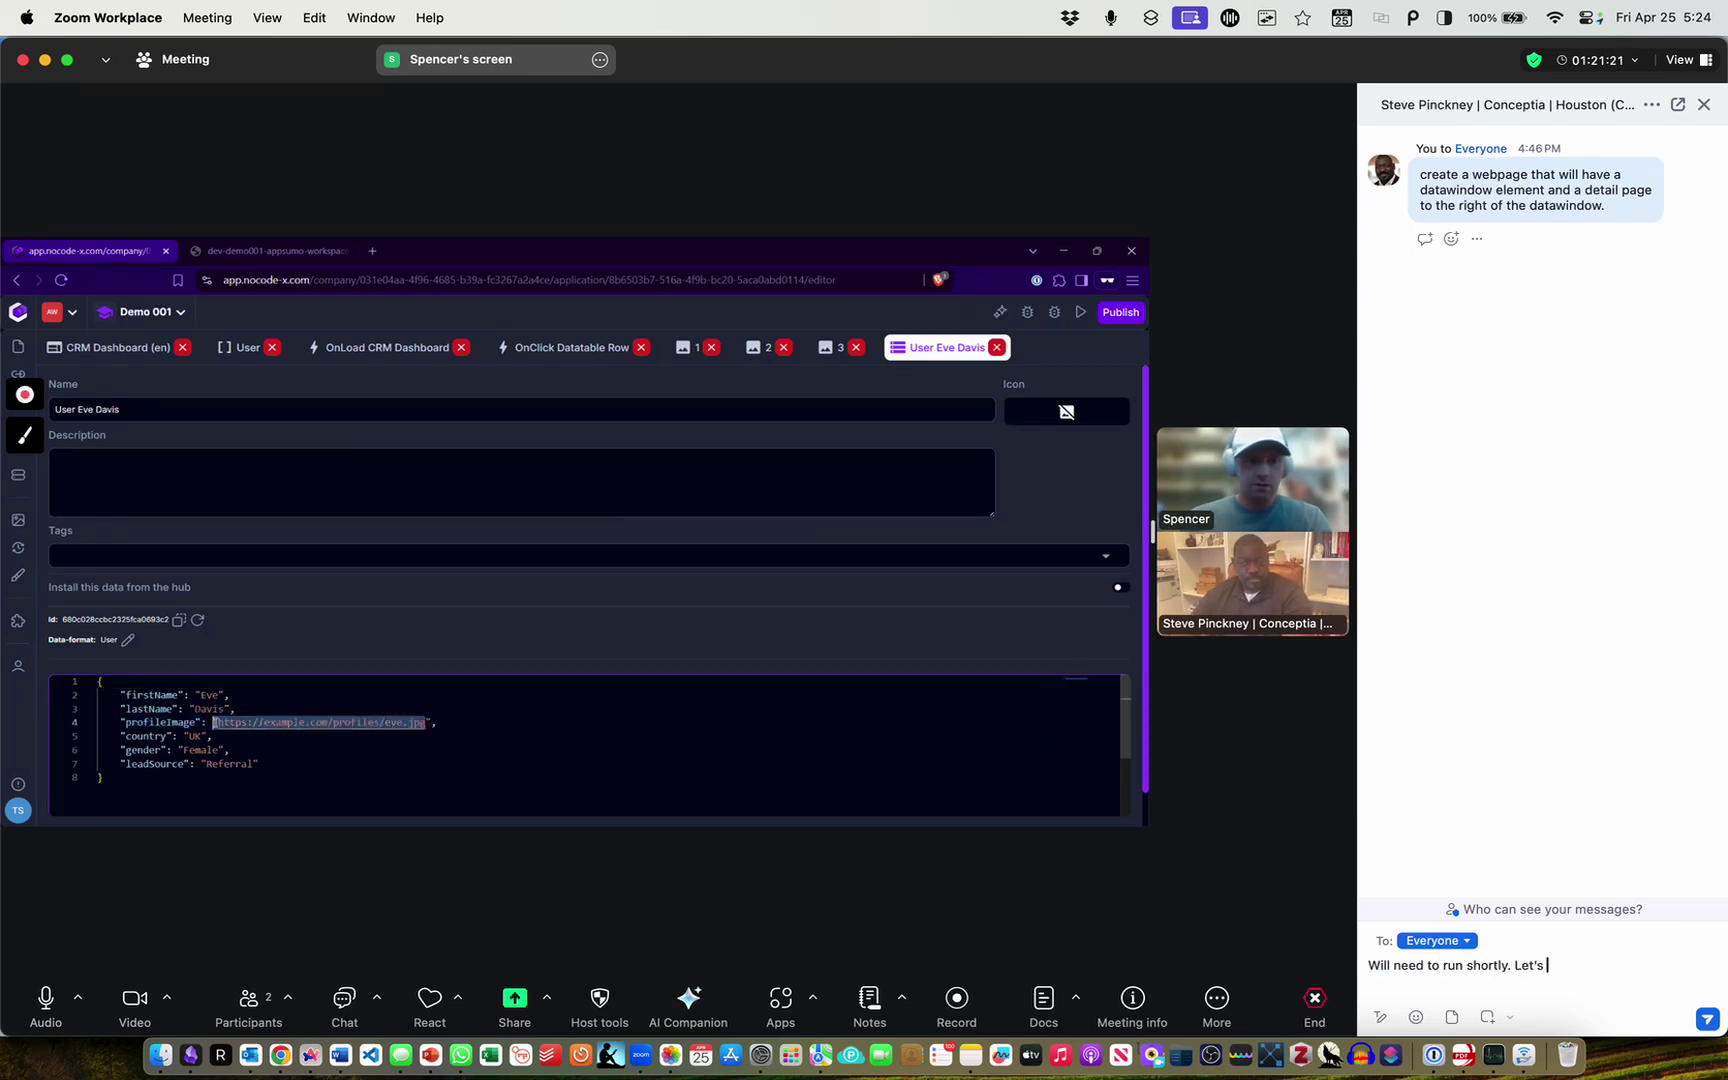
{"action": "type", "text": " end once"}
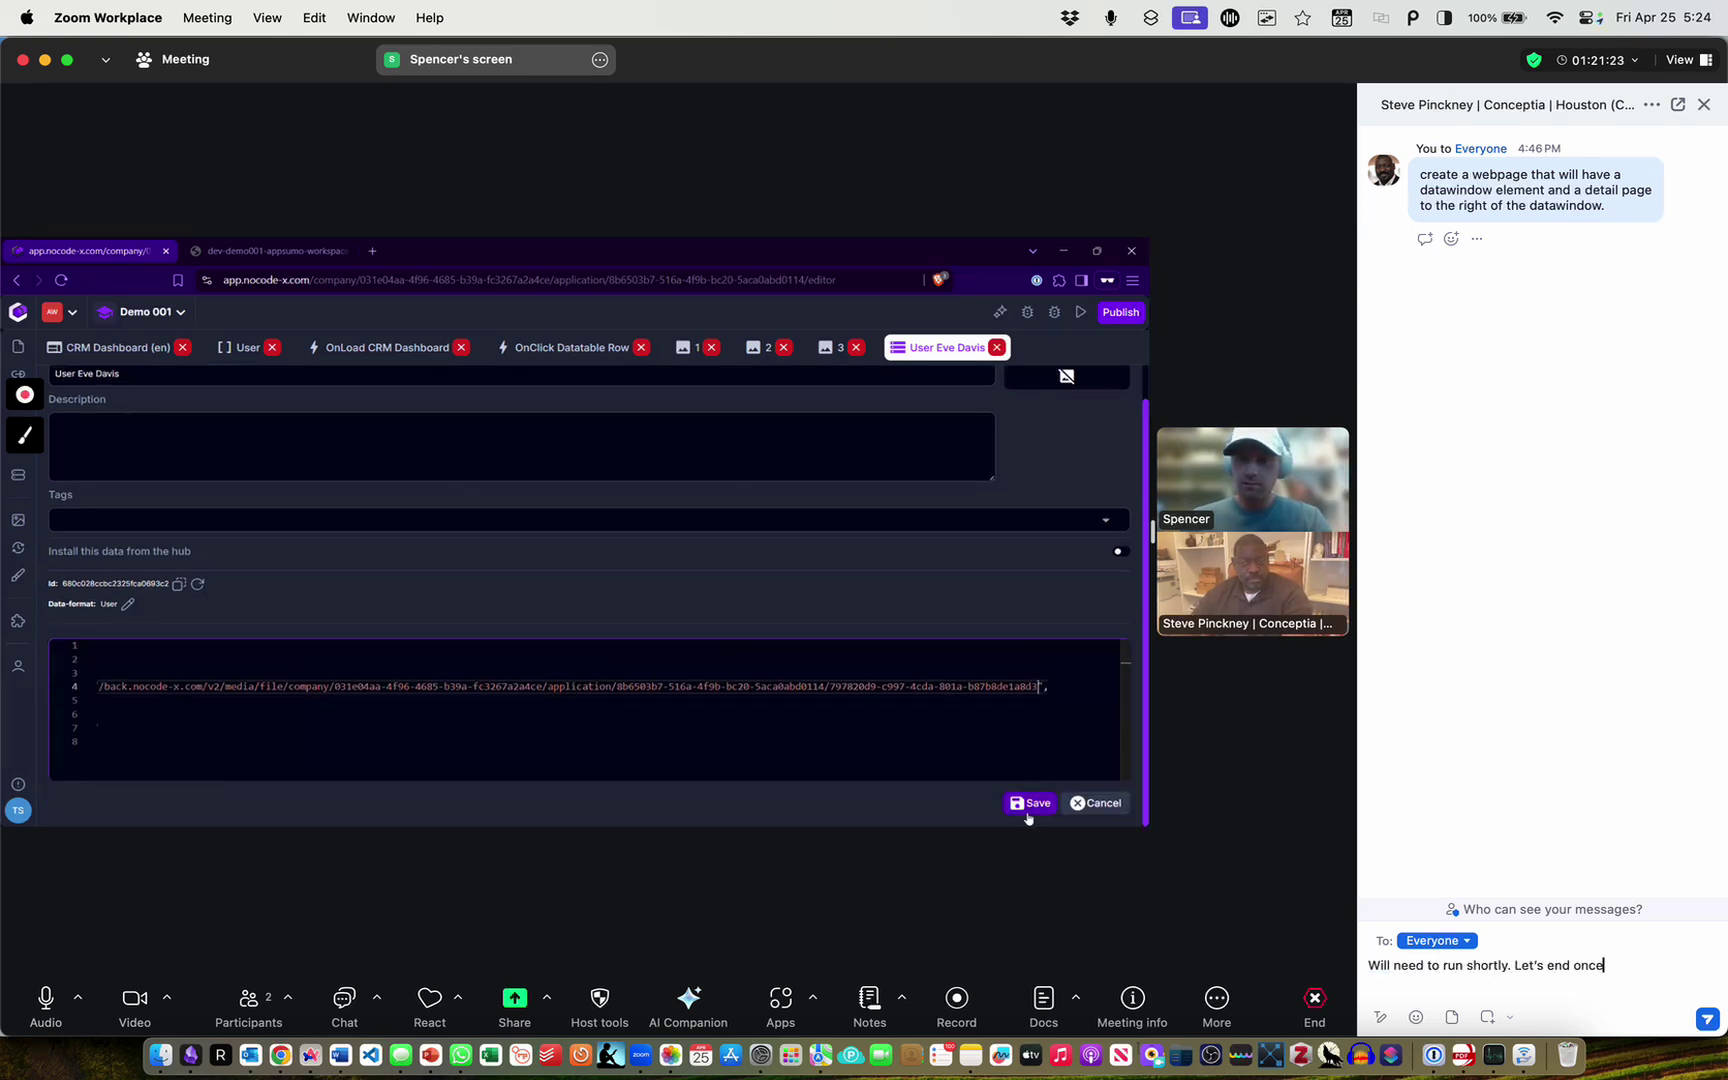
{"action": "type", "text": " you have the image"}
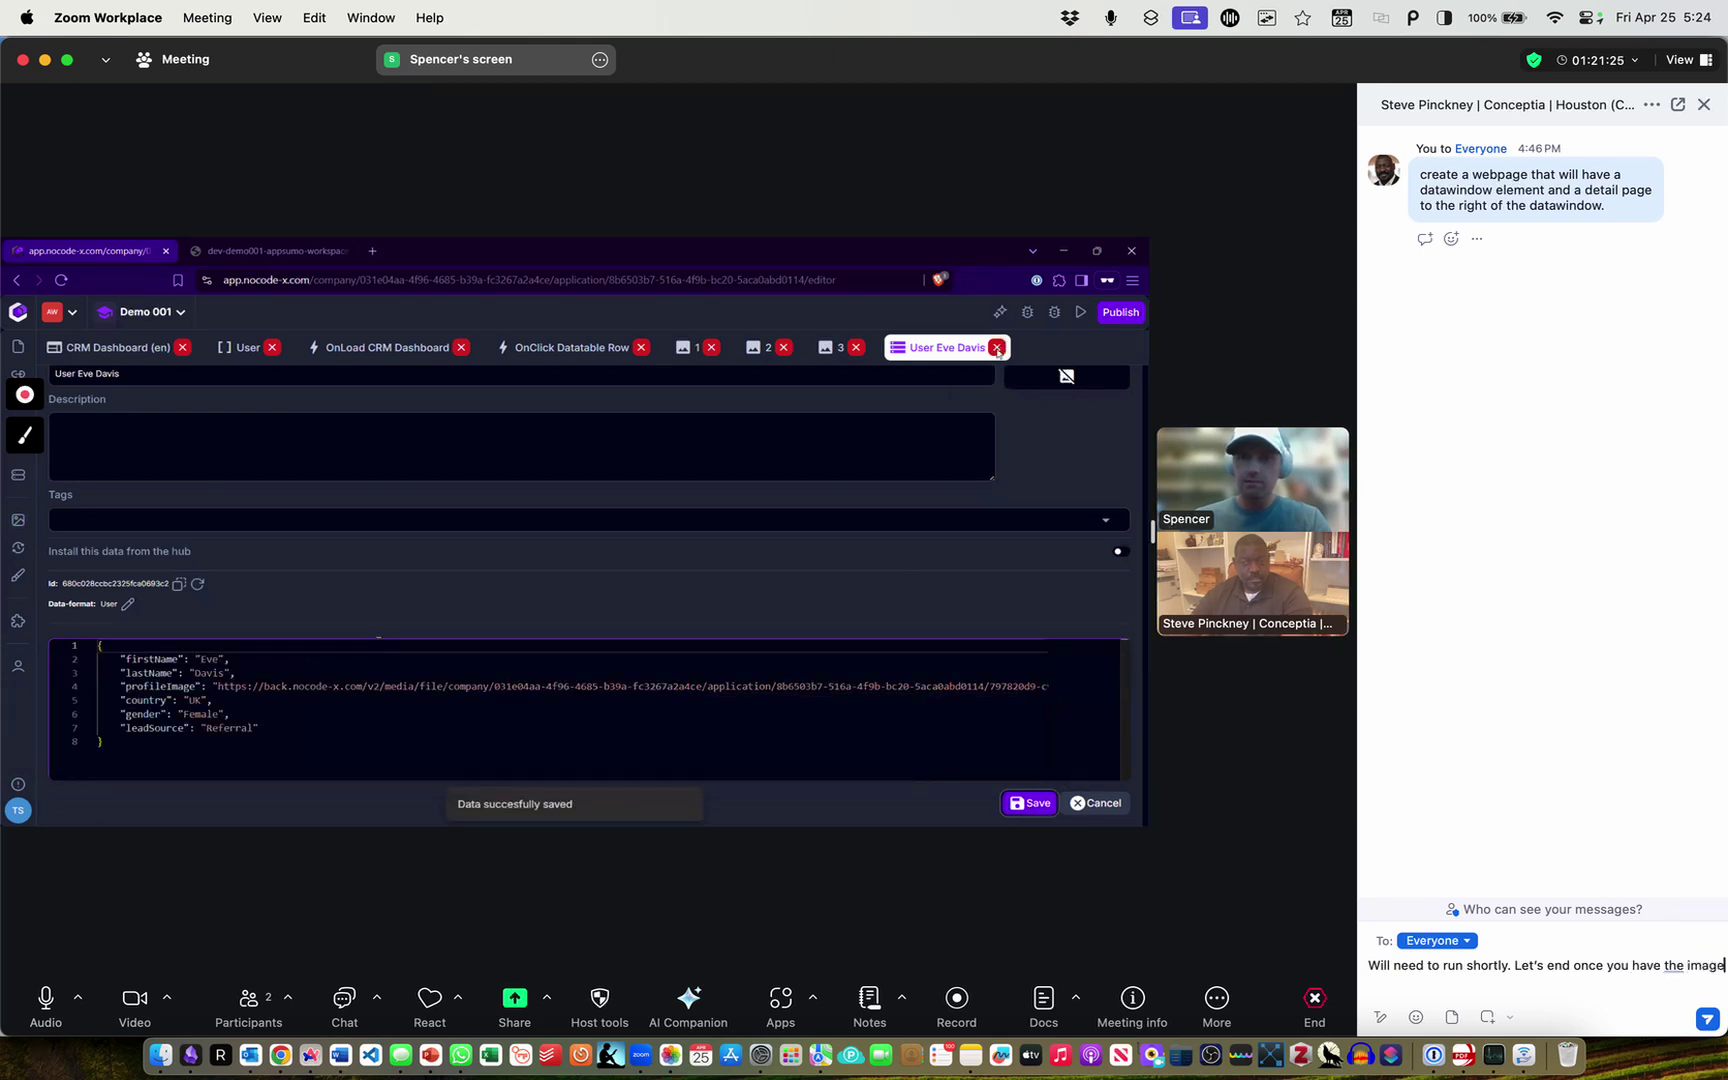
{"action": "type", "text": " su"}
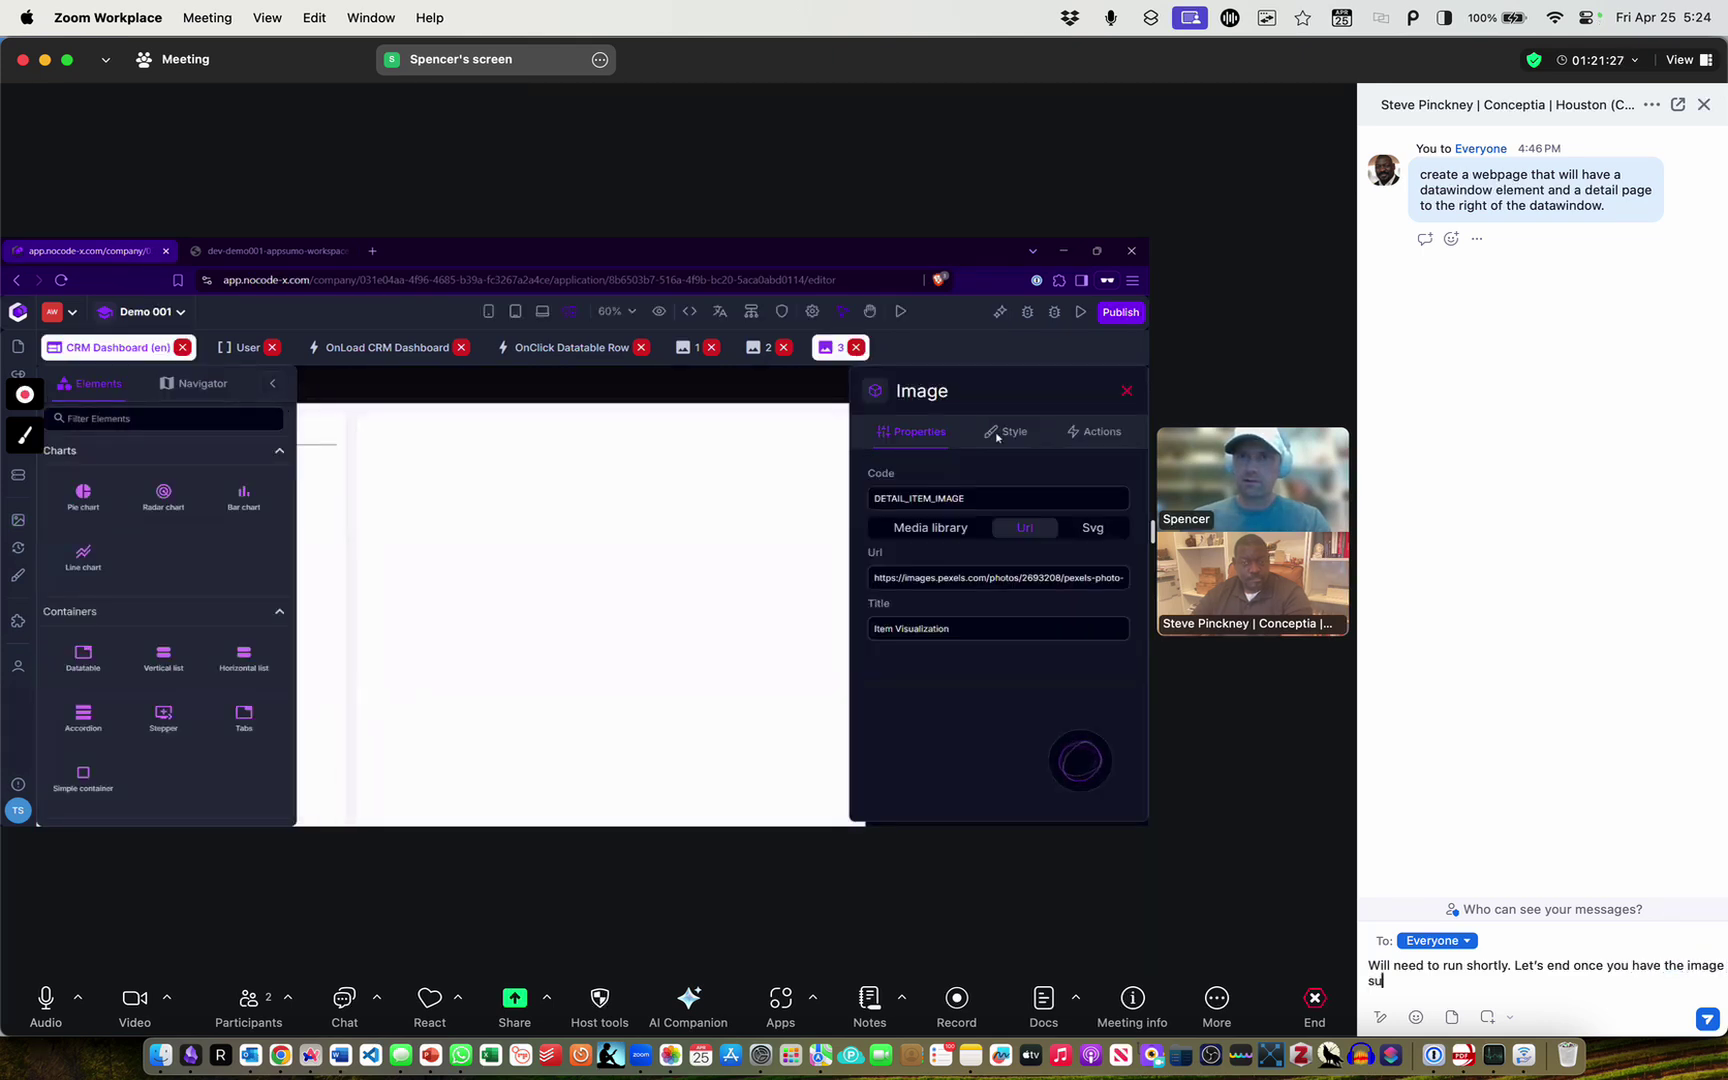
{"action": "type", "text": "ccessfully"}
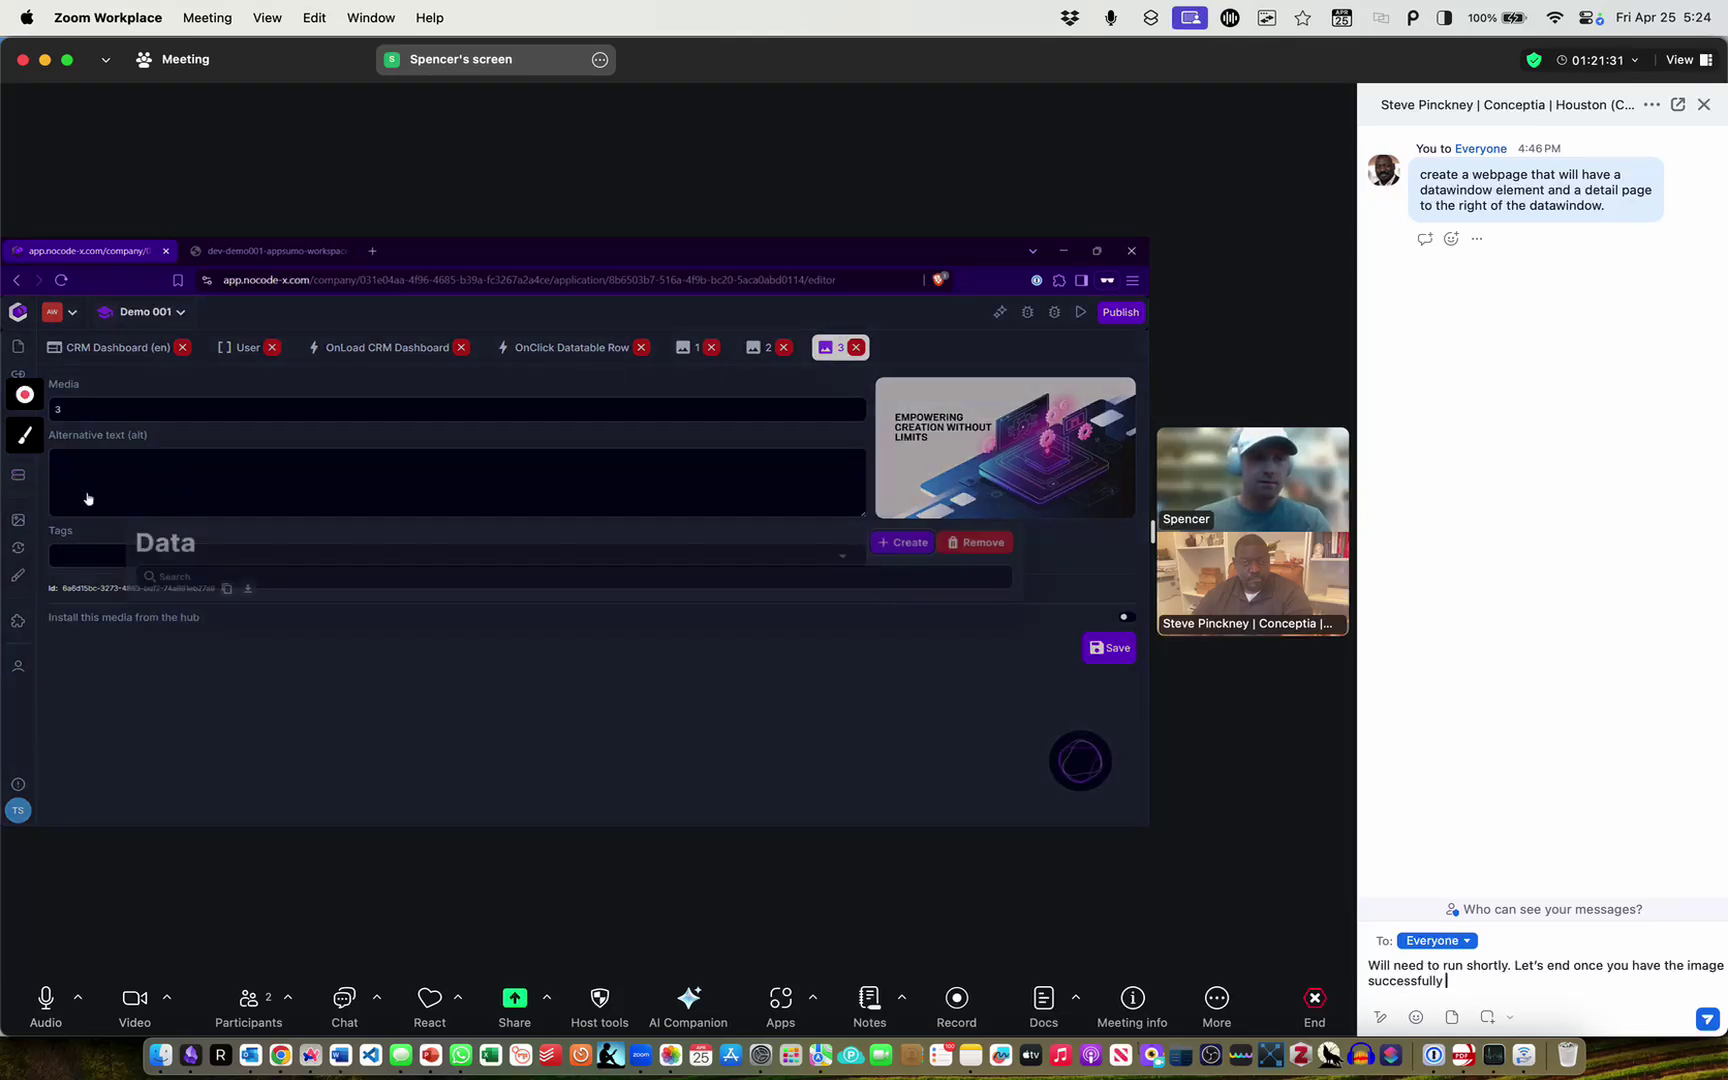
{"action": "type", "text": " showing."}
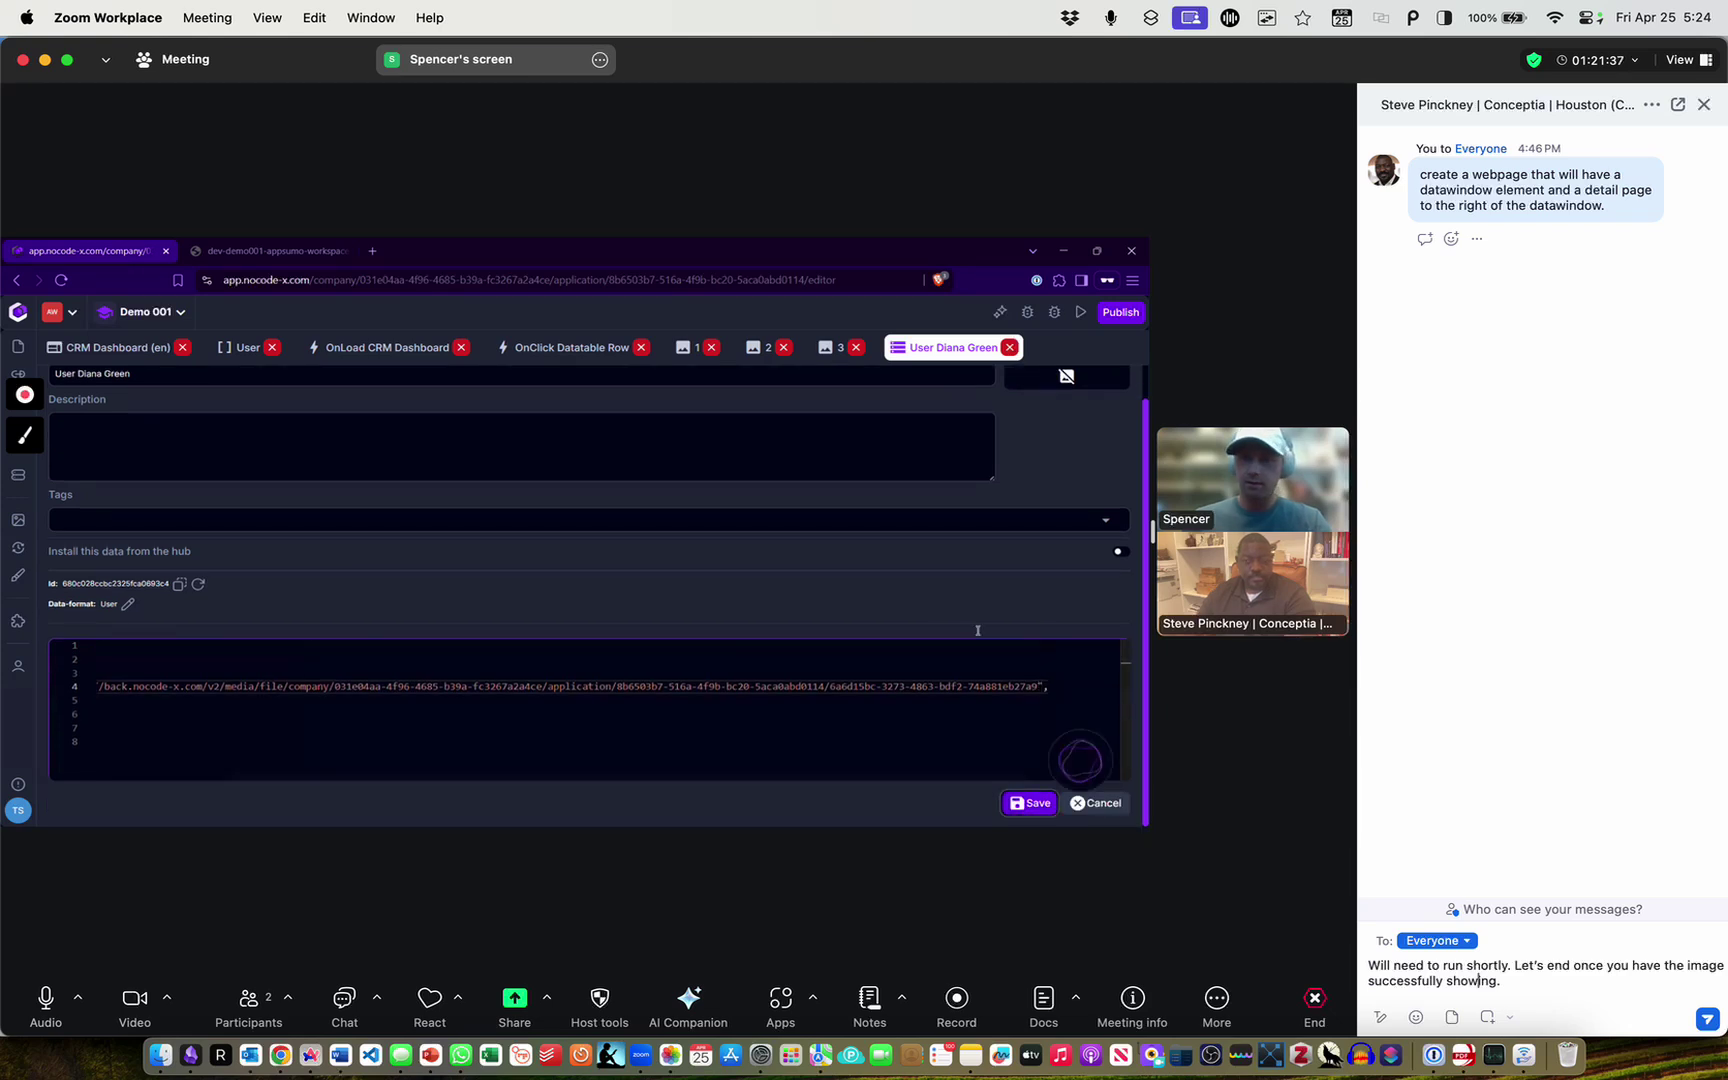
{"action": "key", "text": "Return"}
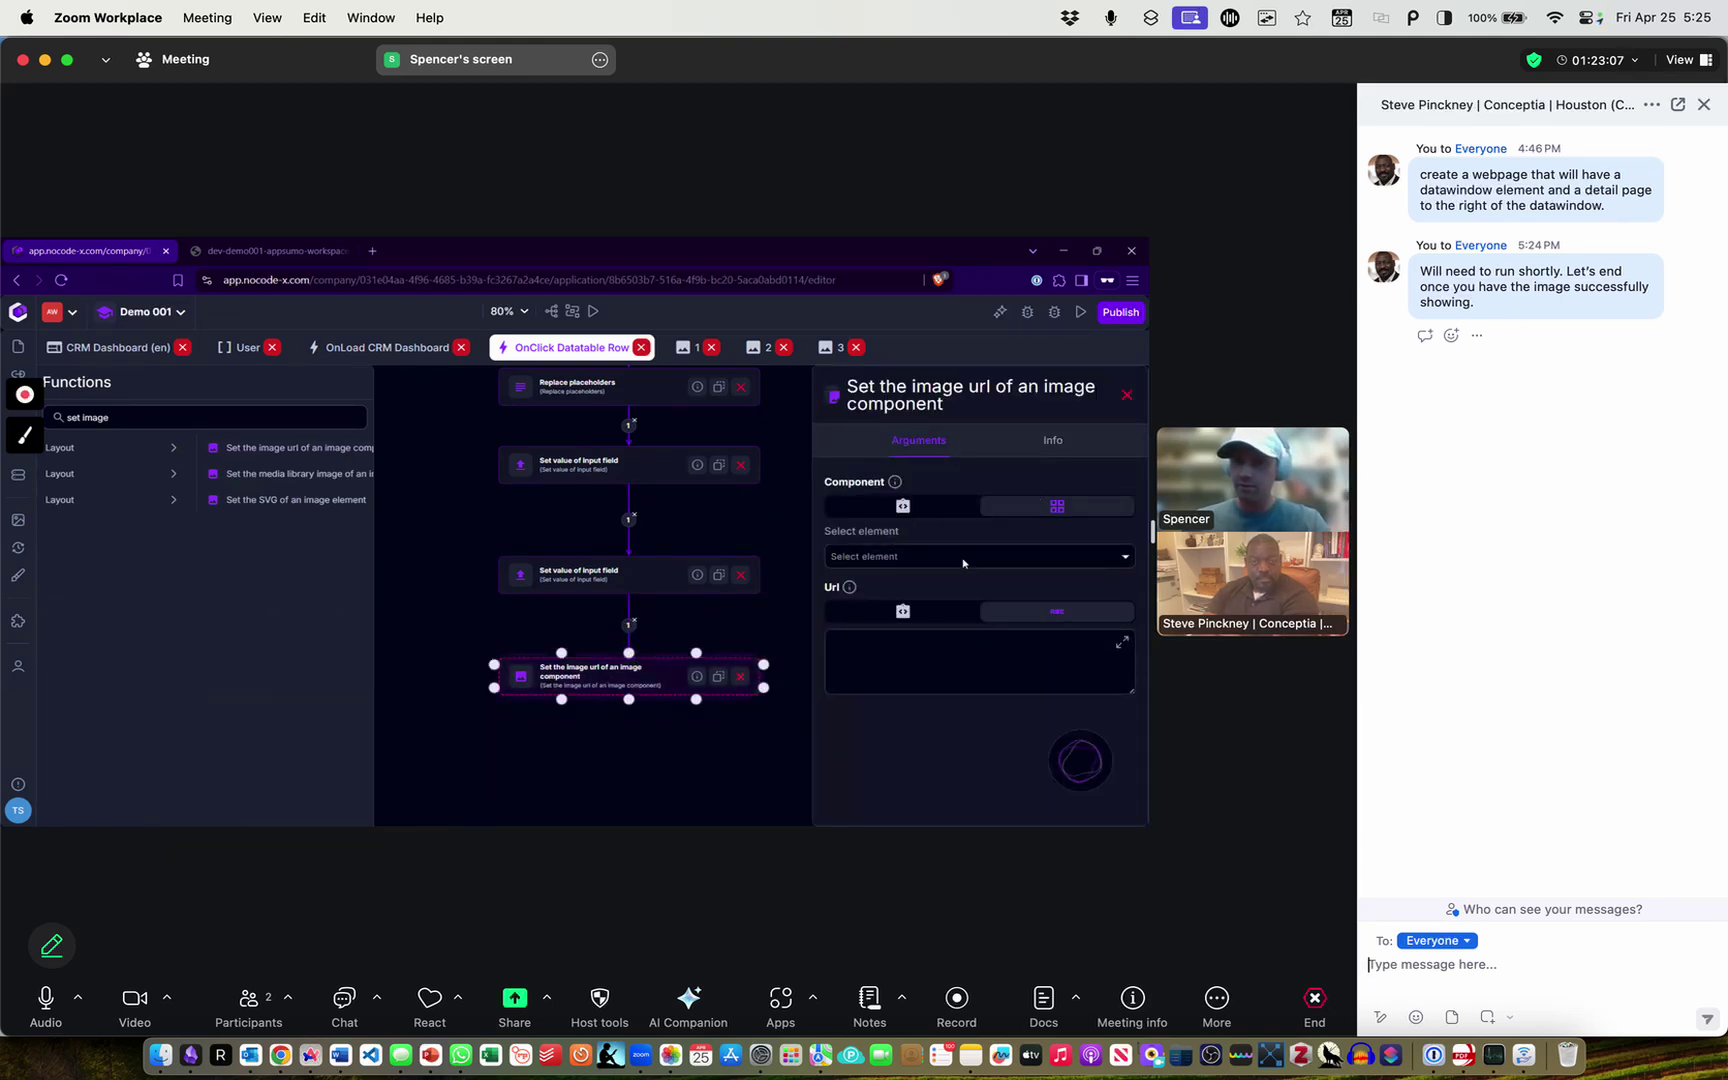
Configure the image url function to target DETAIL_ITEM_IMAGE and take its Url from ROW_DATA.profileImage in the scope
{"action": "left_click", "coordinate": [980, 557]}
{"action": "left_click", "coordinate": [1020, 608]}
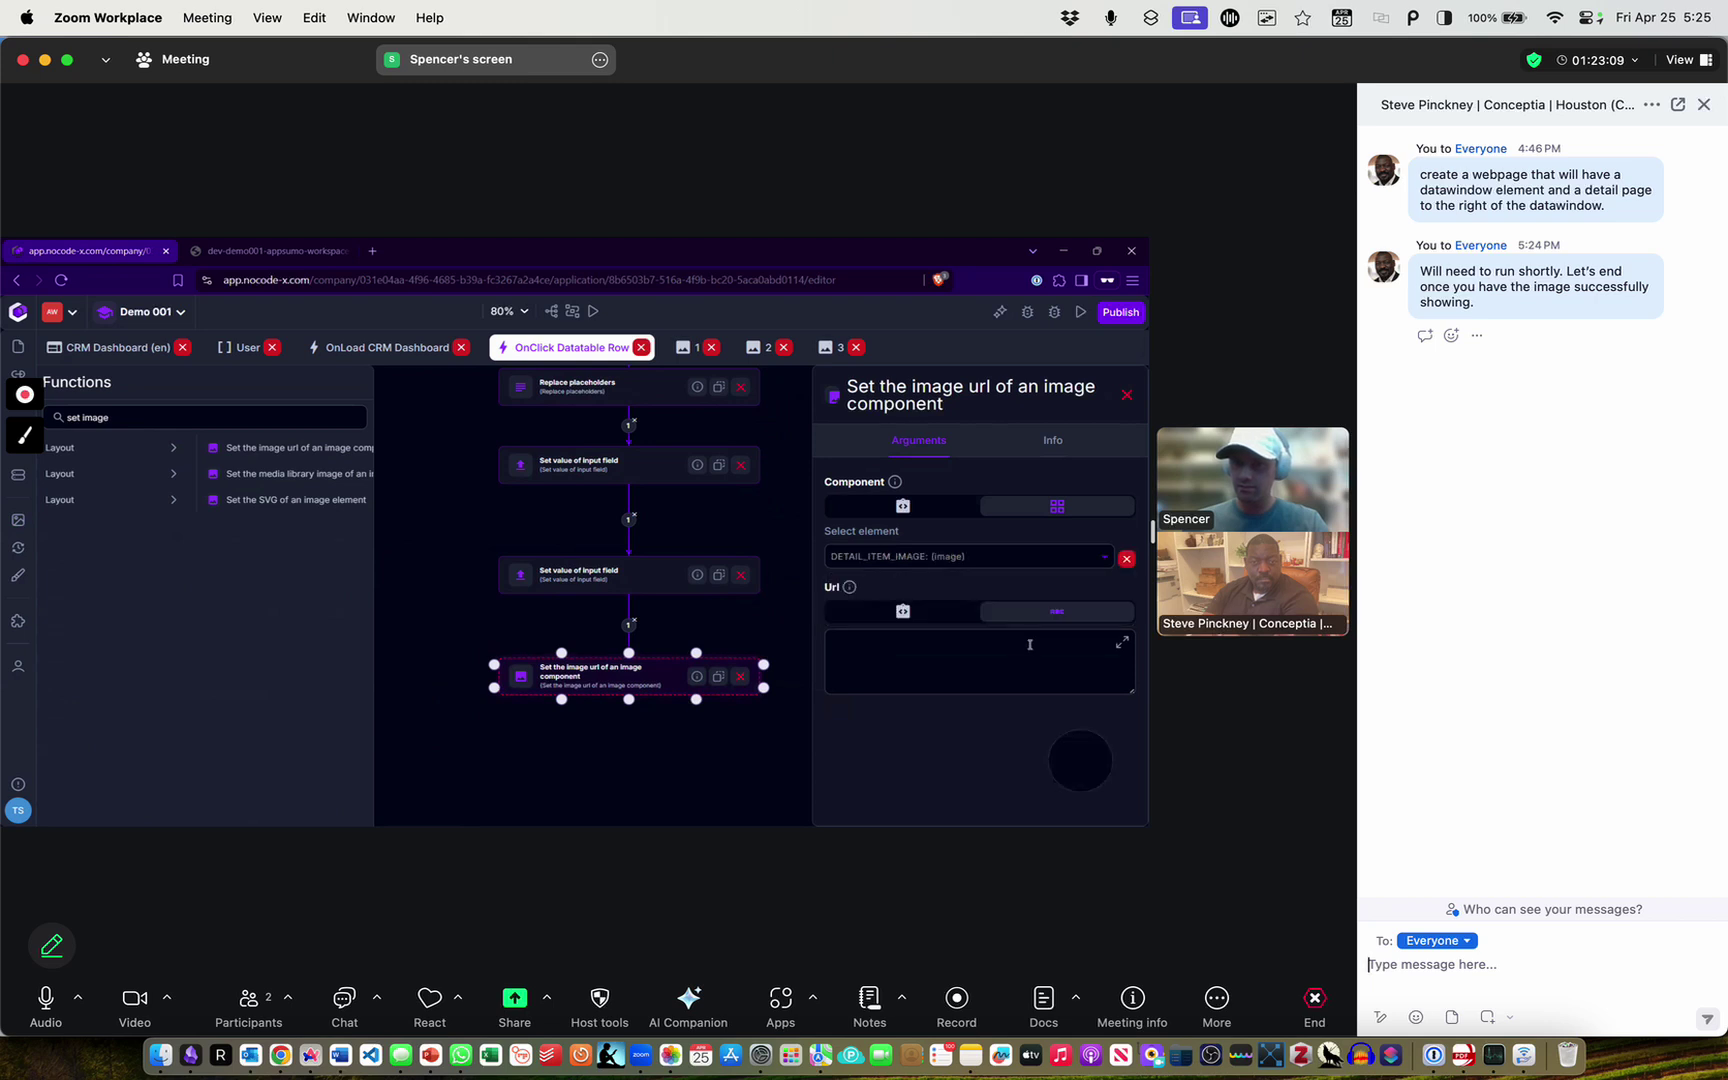
{"action": "left_click", "coordinate": [905, 612]}
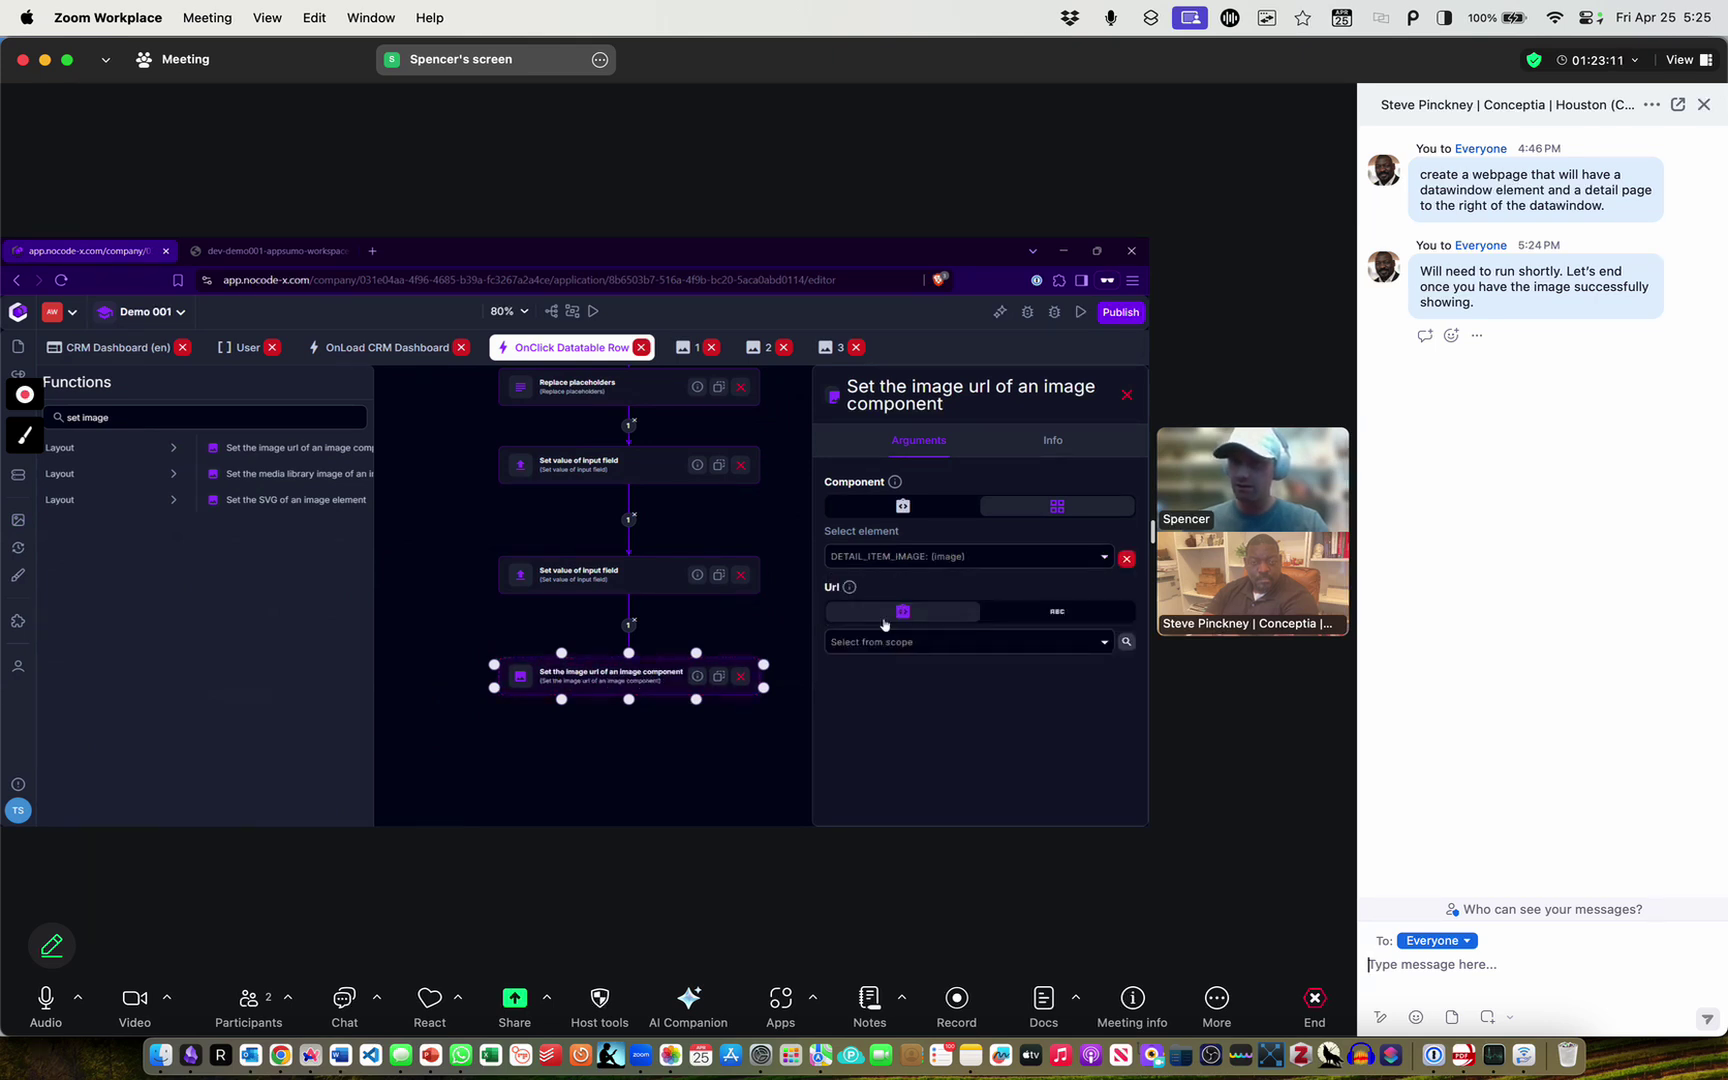
{"action": "left_click", "coordinate": [935, 641]}
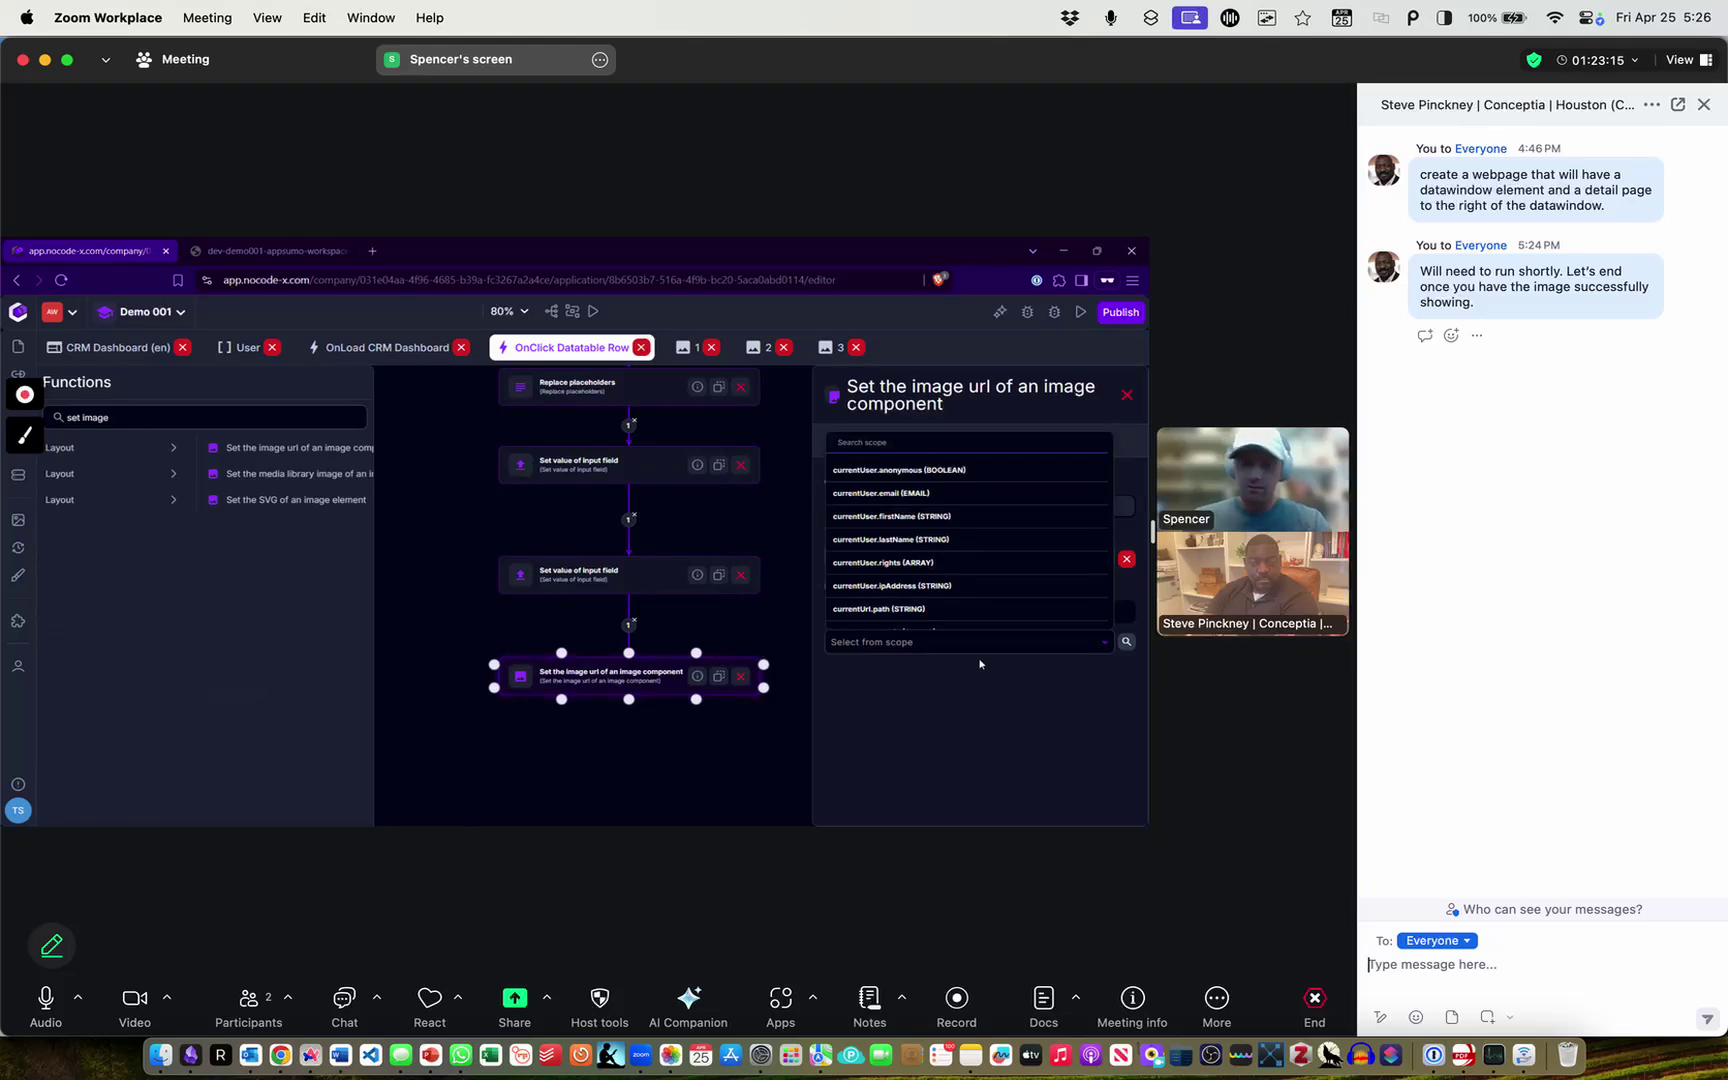
{"action": "type", "text": "profile"}
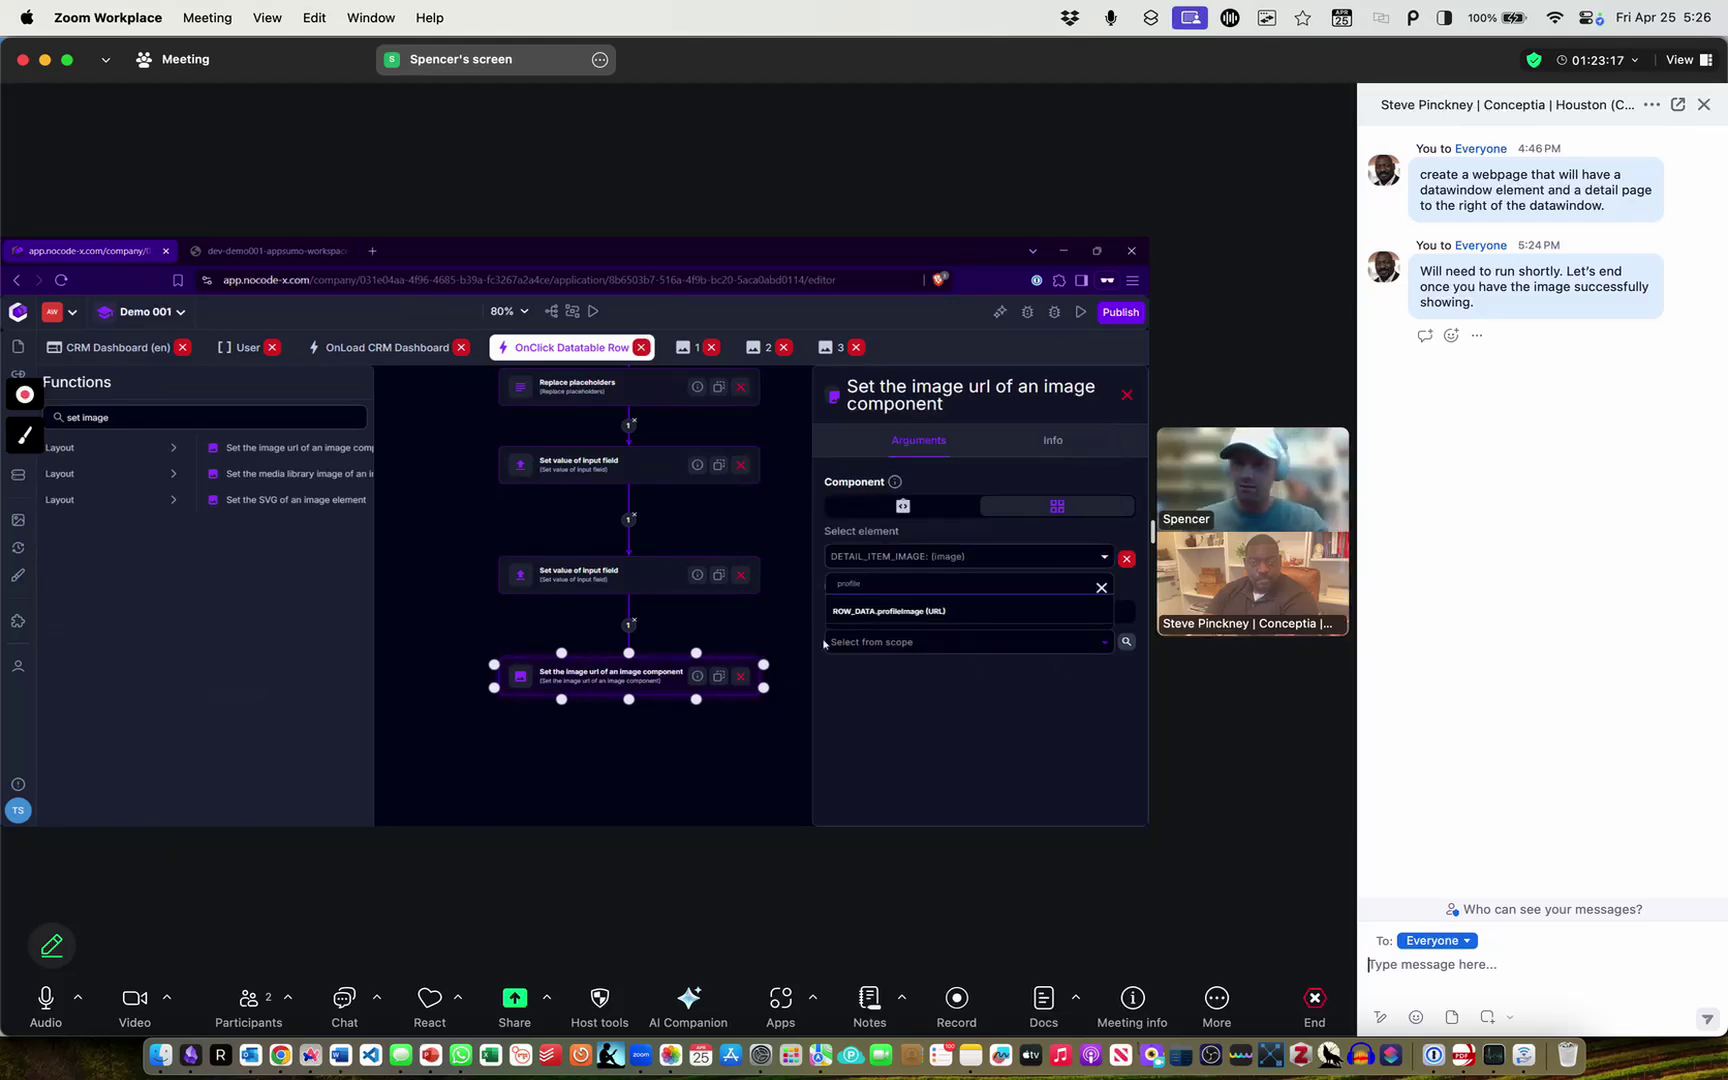
{"action": "left_click", "coordinate": [933, 611]}
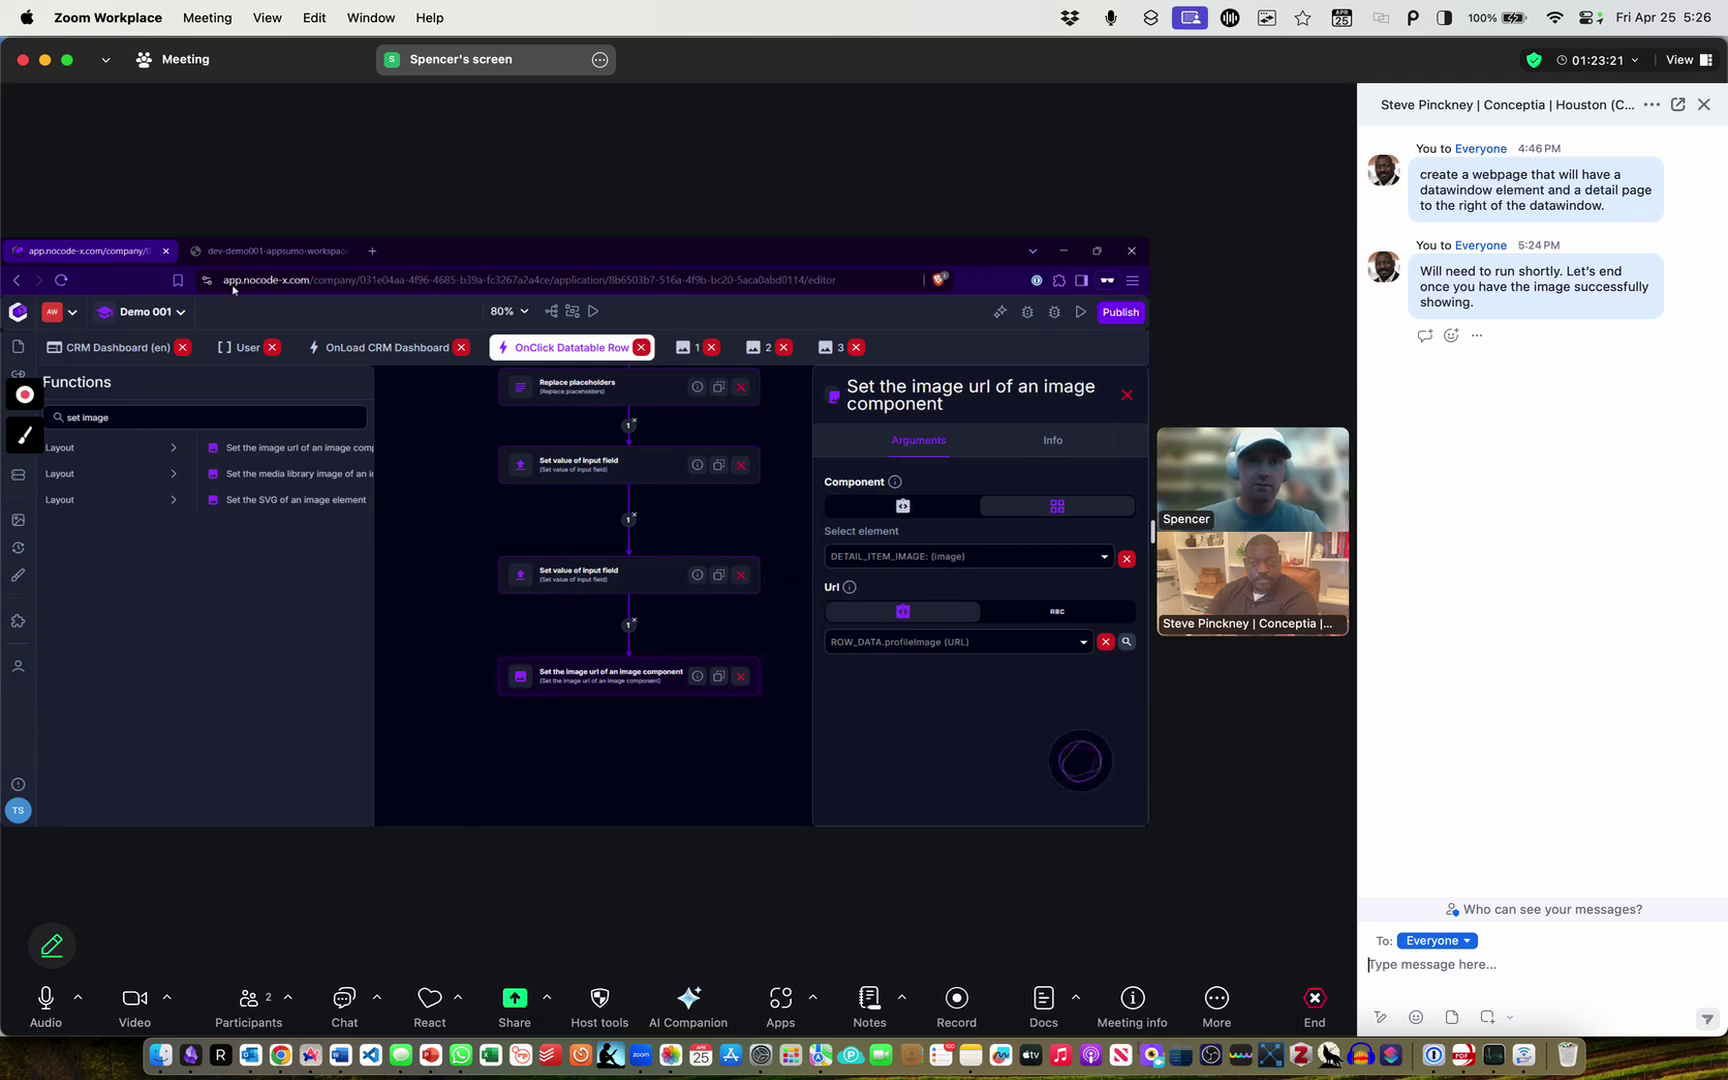
Switch to the running dashboard page and reload it to bring in the updated row-click action
{"action": "left_click", "coordinate": [262, 250]}
{"action": "key", "text": "F5"}
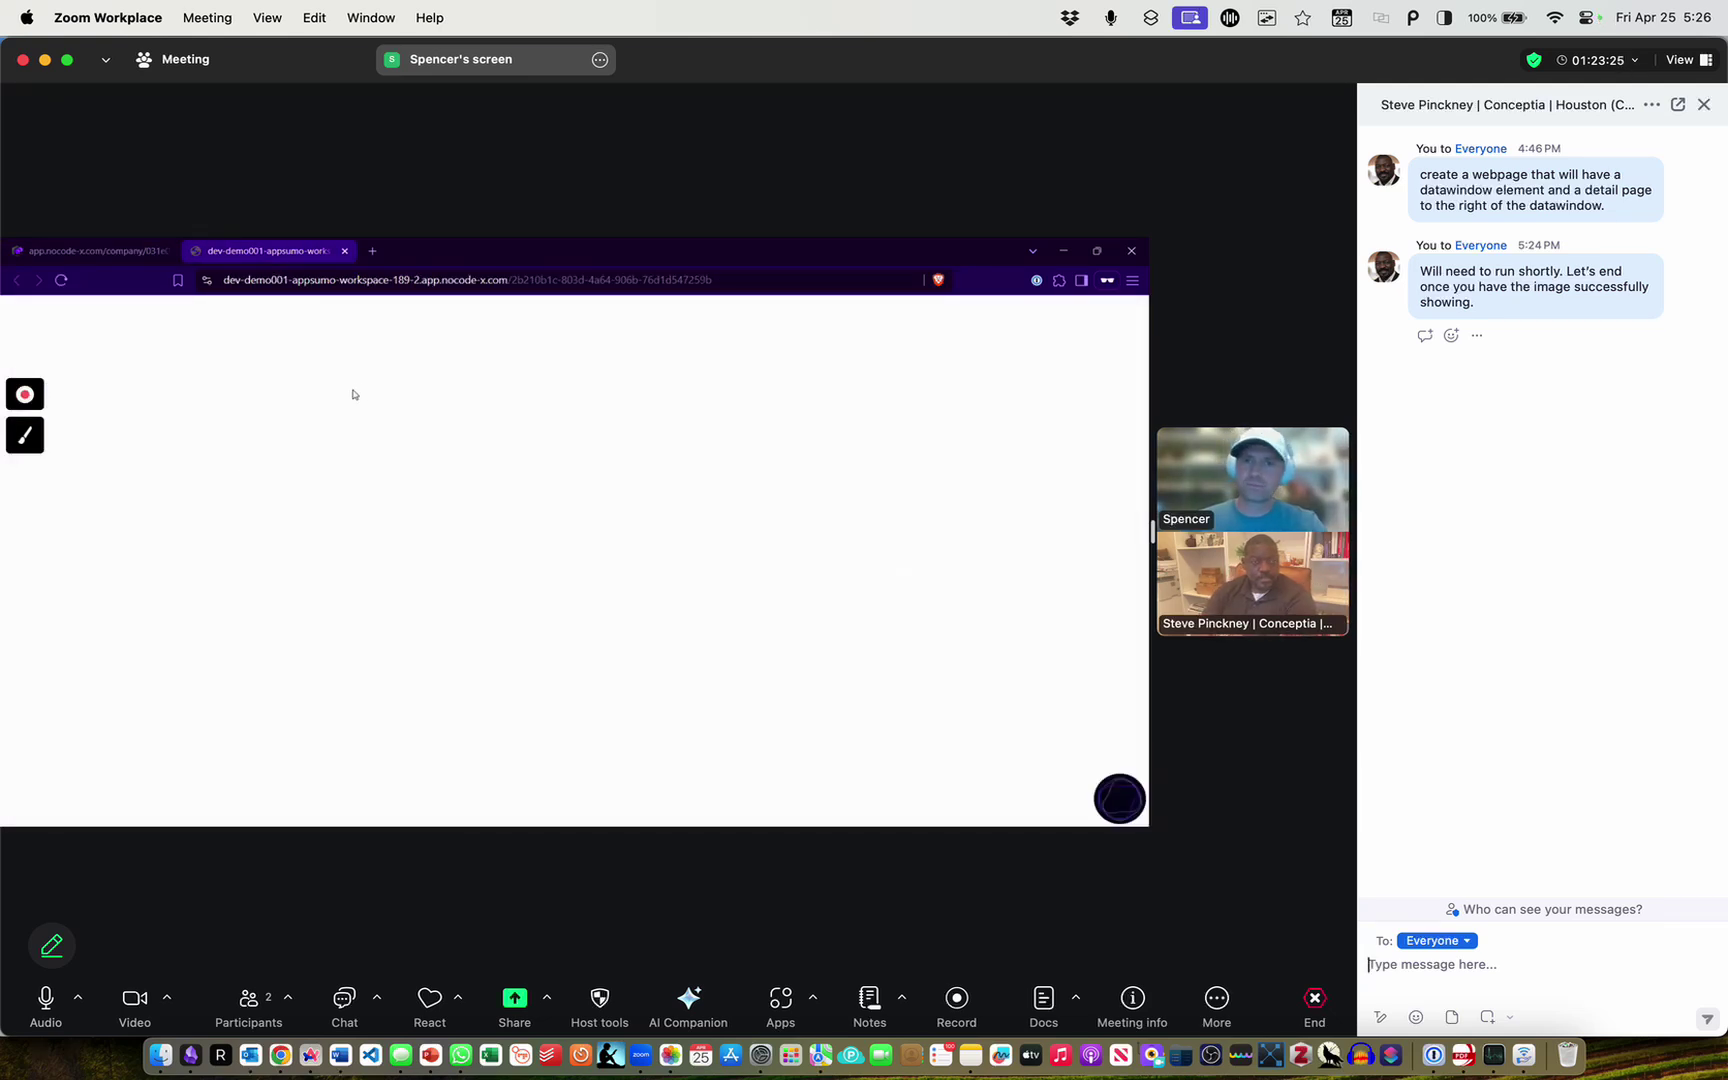
{"action": "left_click", "coordinate": [350, 480]}
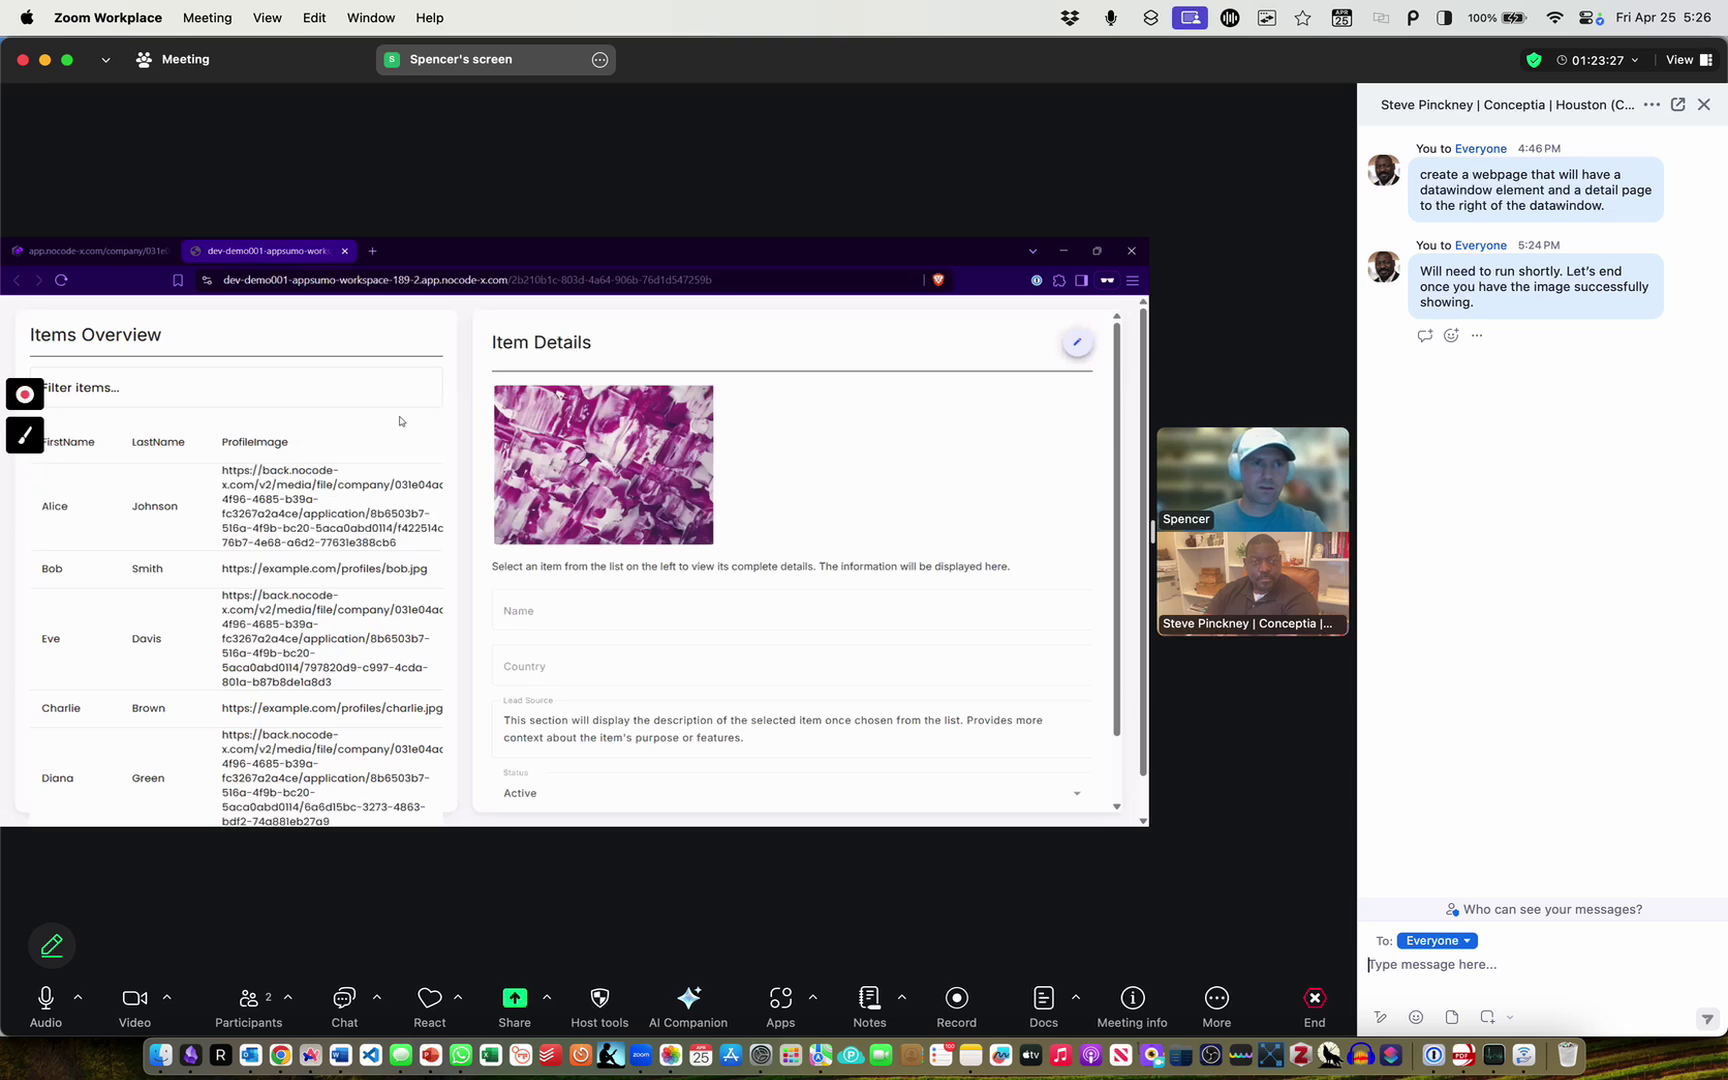
{"action": "scroll", "coordinate": [453, 414], "scroll_direction": "down", "scroll_amount": 1}
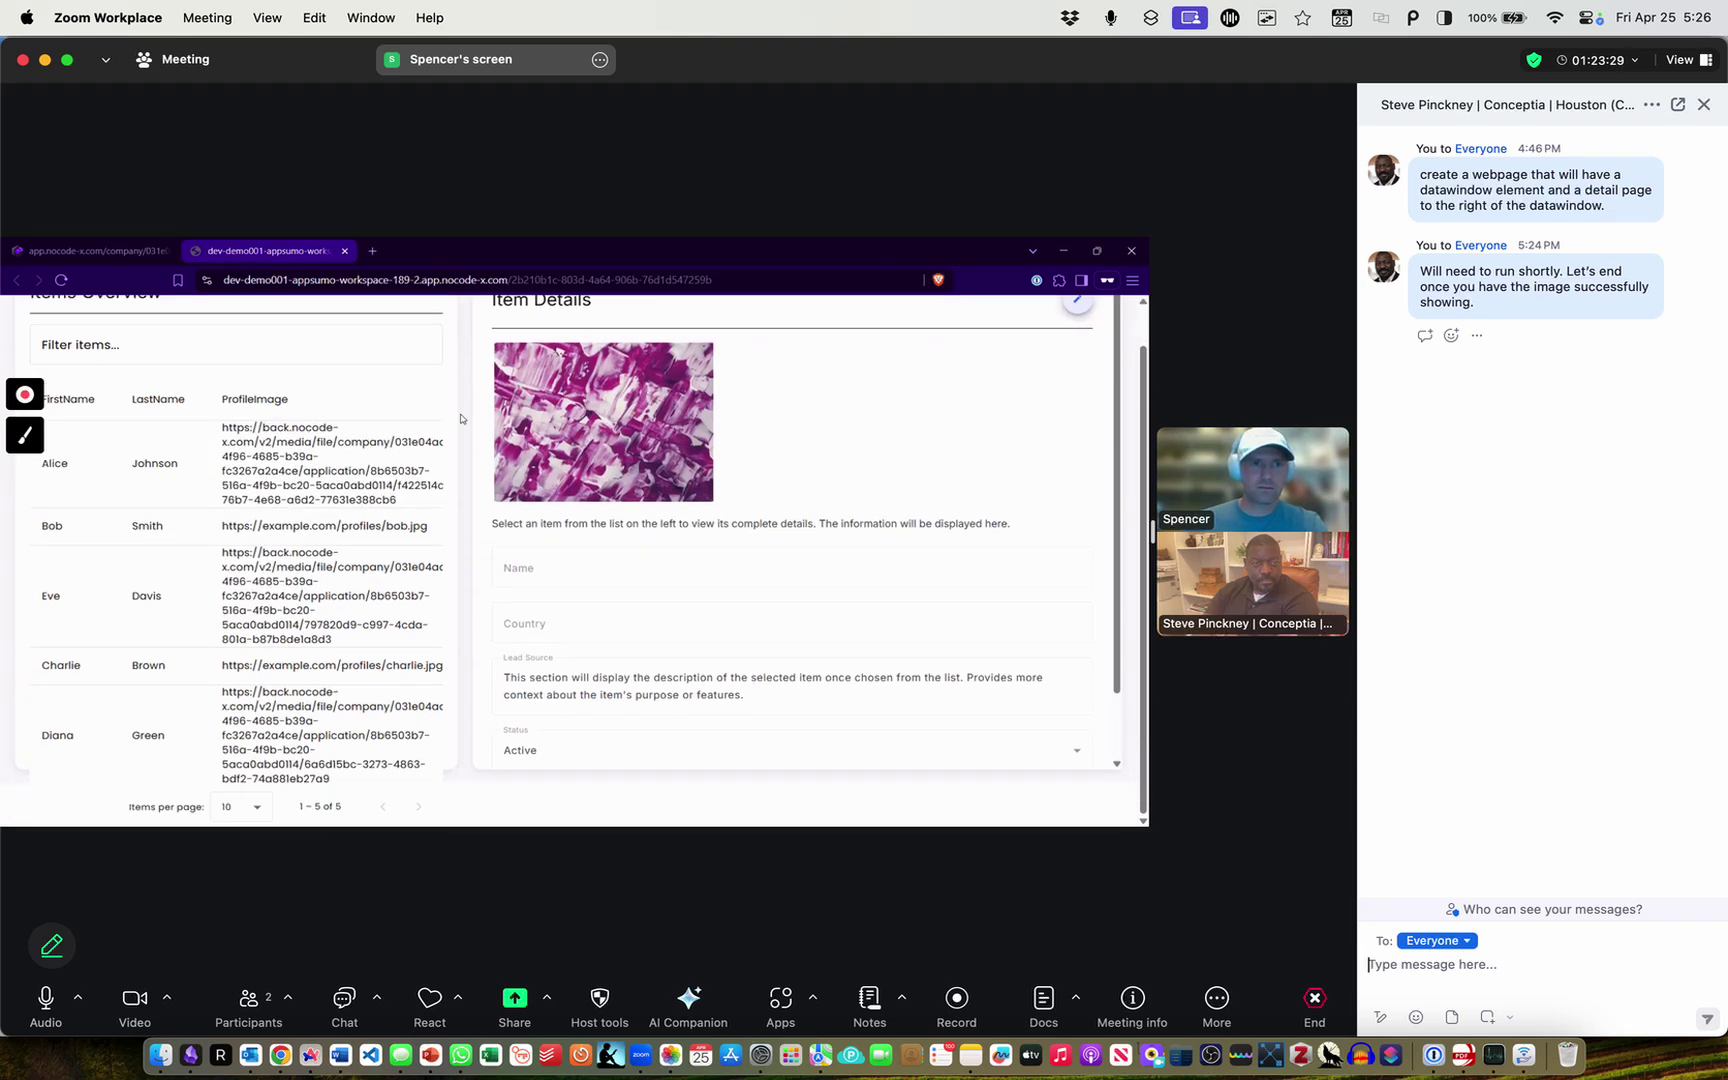
Select each row of the Items Overview table in turn, finishing on the first, to check the image and fields in Item Details
{"action": "left_click", "coordinate": [317, 485]}
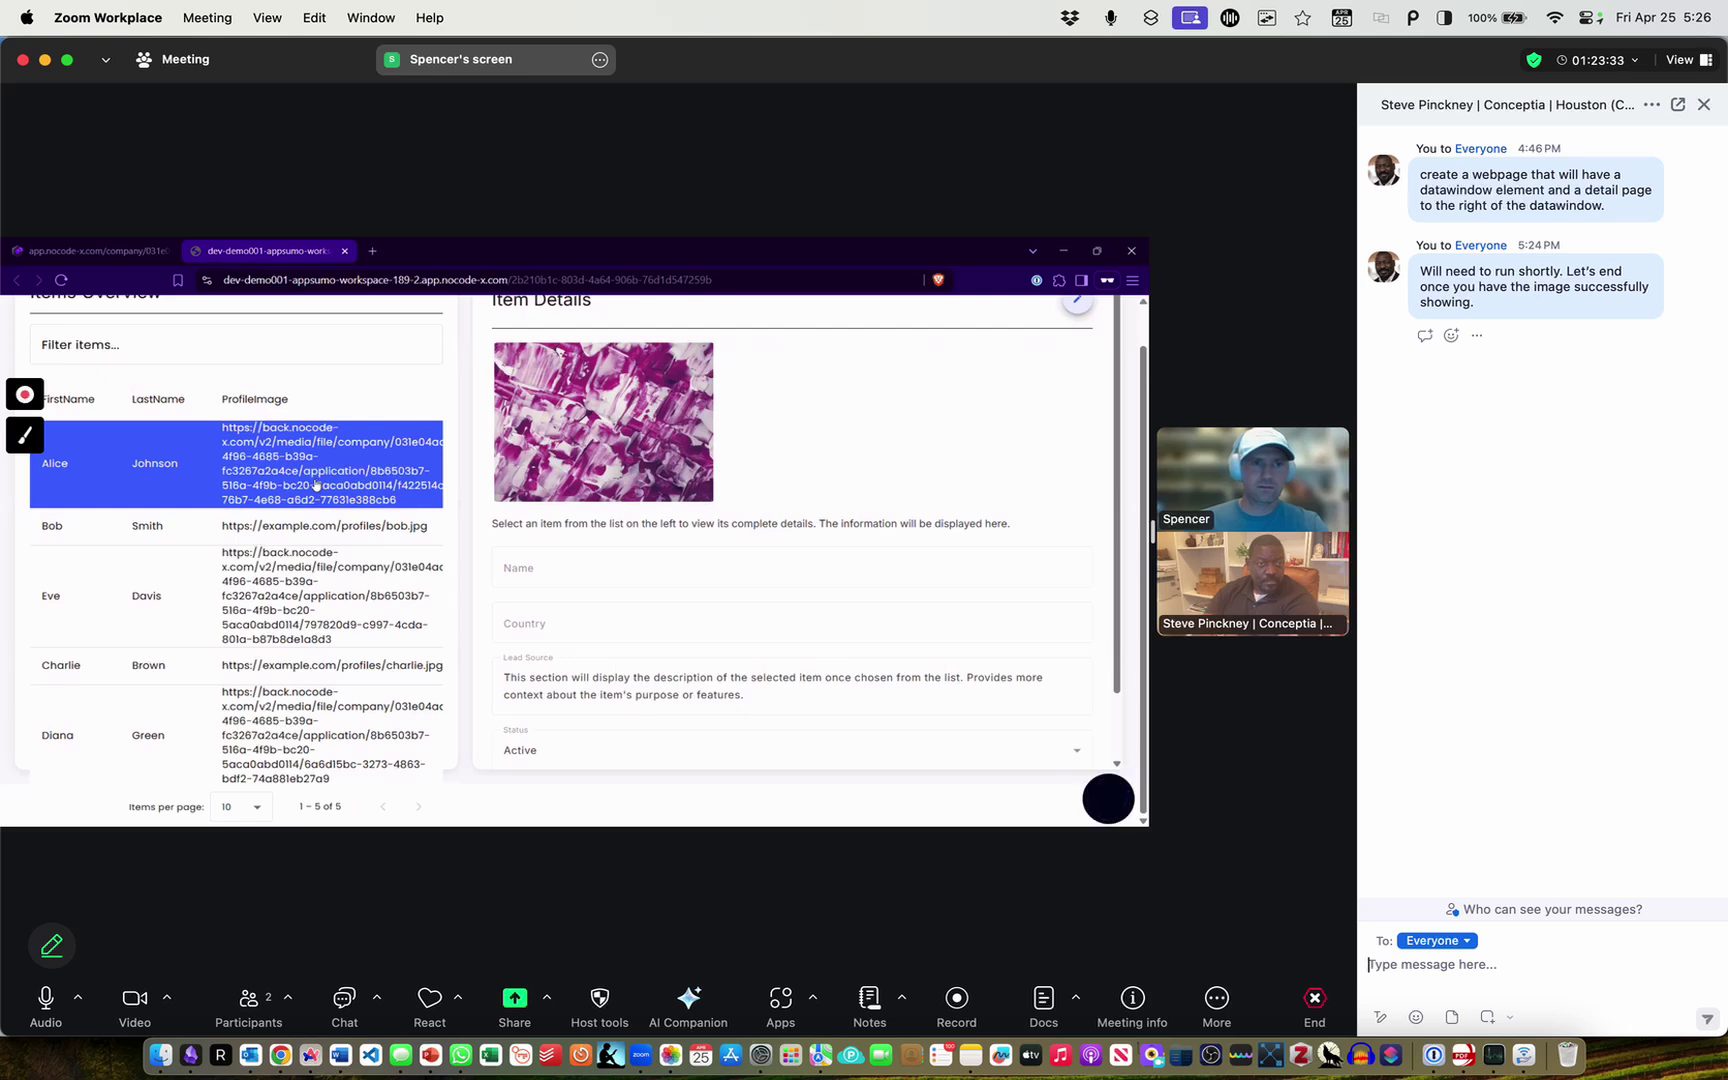
{"action": "left_click", "coordinate": [338, 532]}
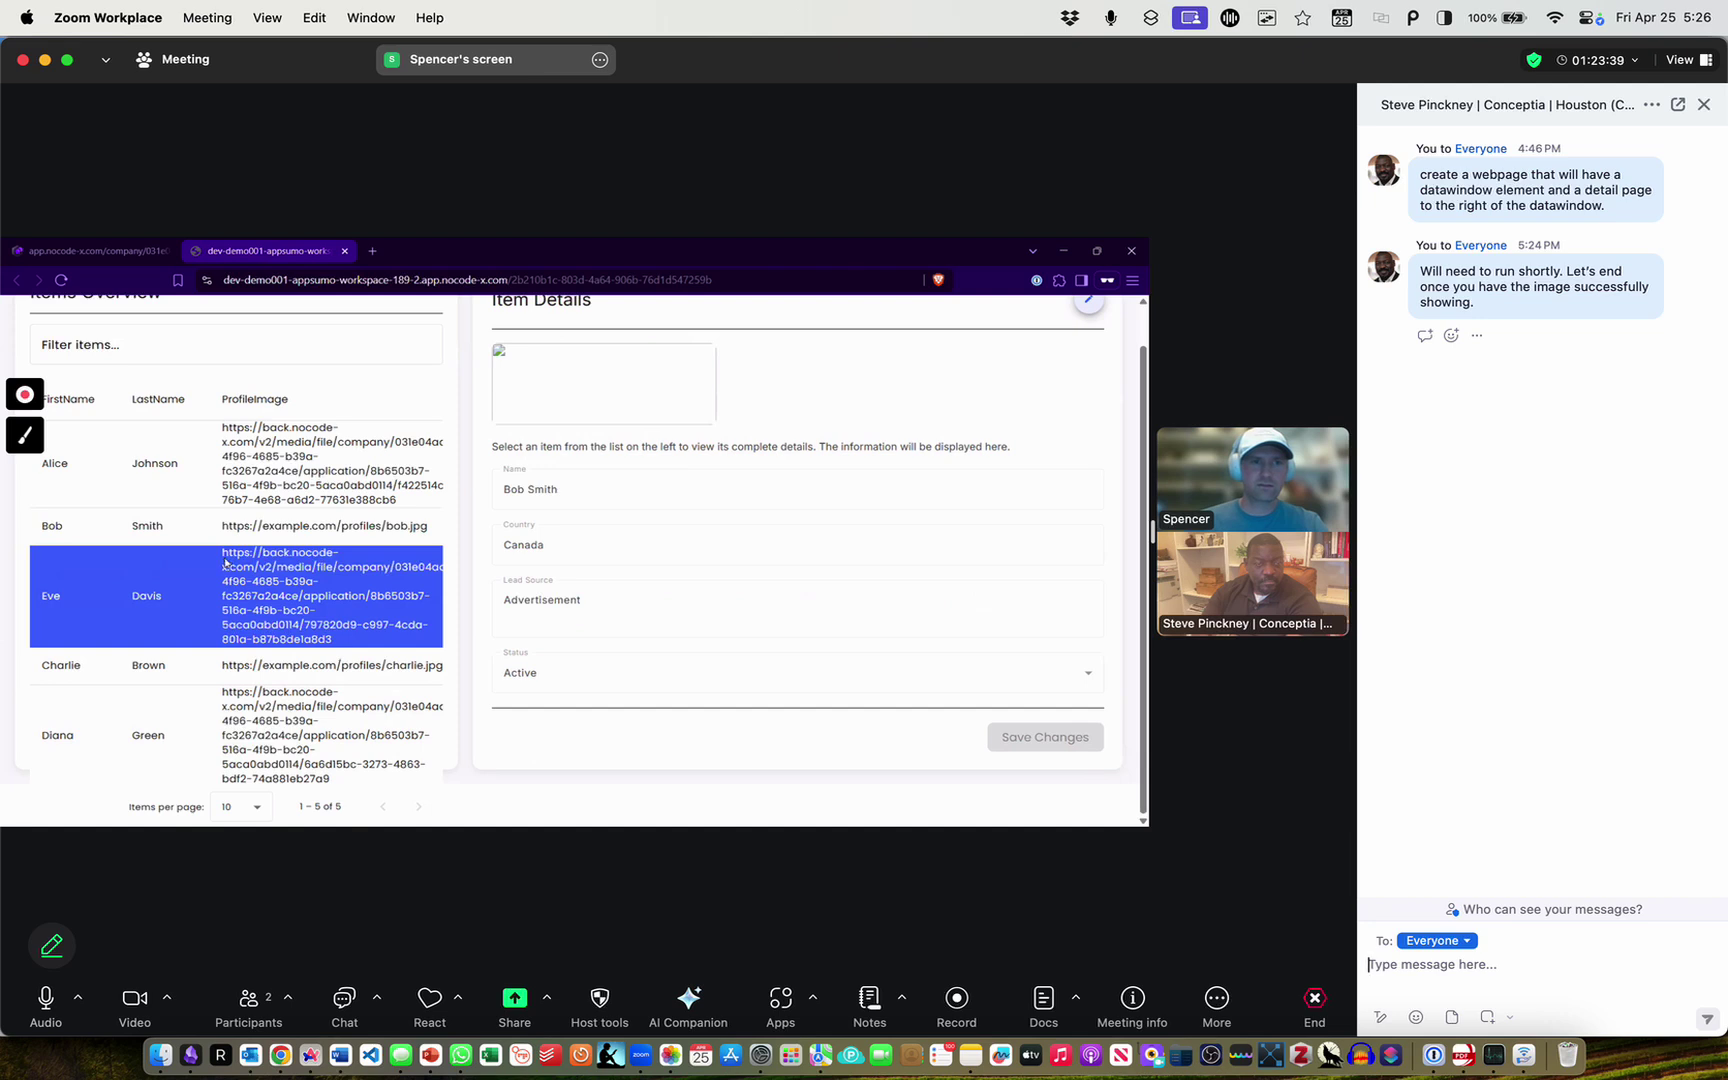
{"action": "left_click", "coordinate": [263, 601]}
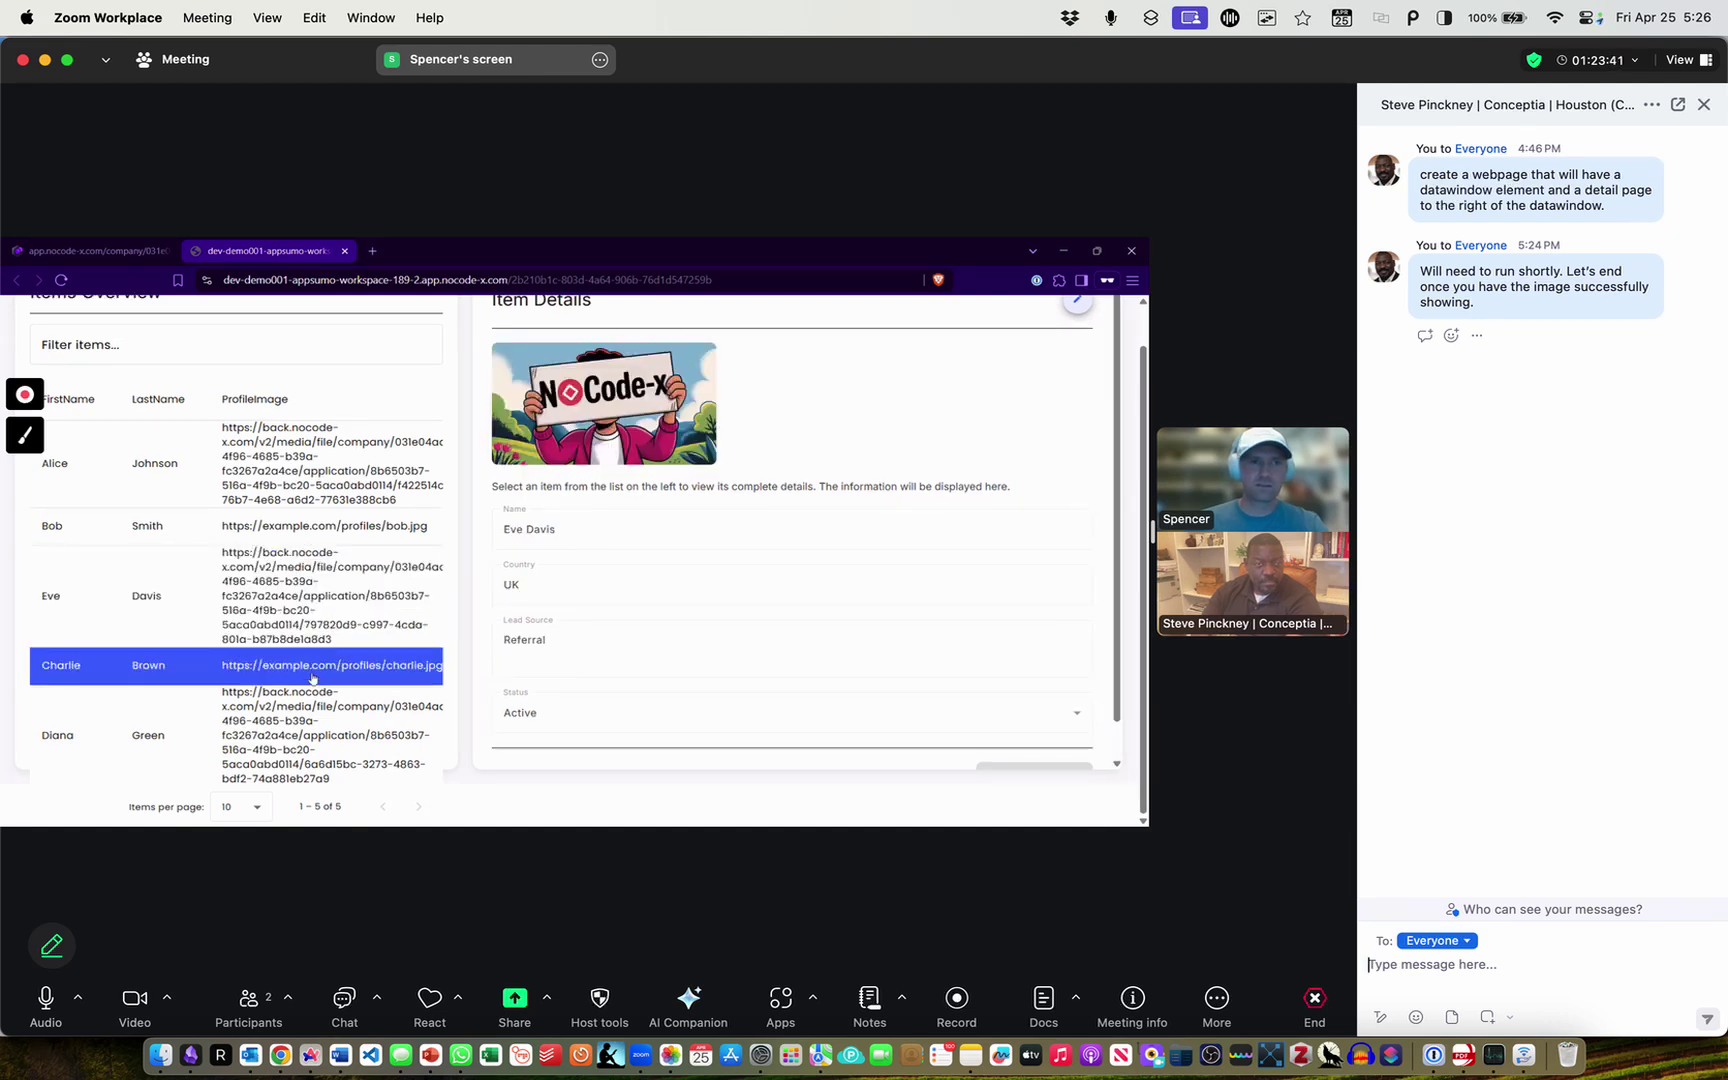
{"action": "left_click", "coordinate": [312, 678]}
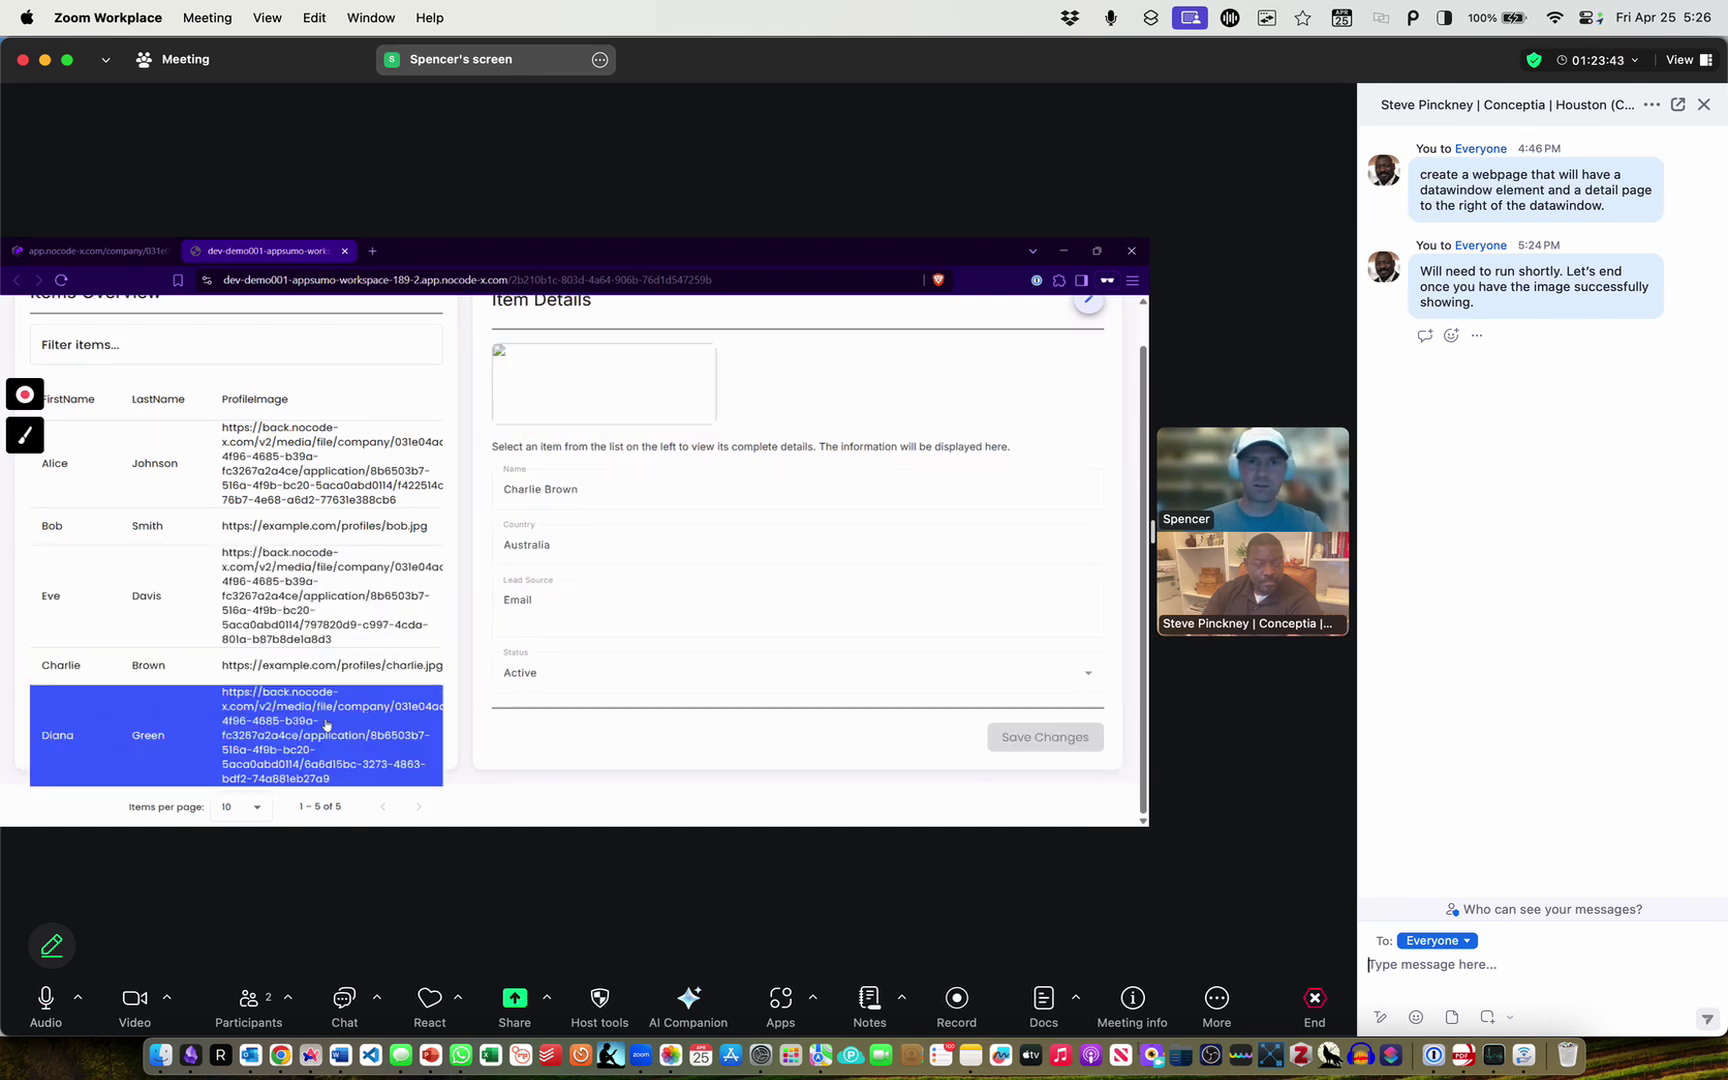
{"action": "left_click", "coordinate": [326, 724]}
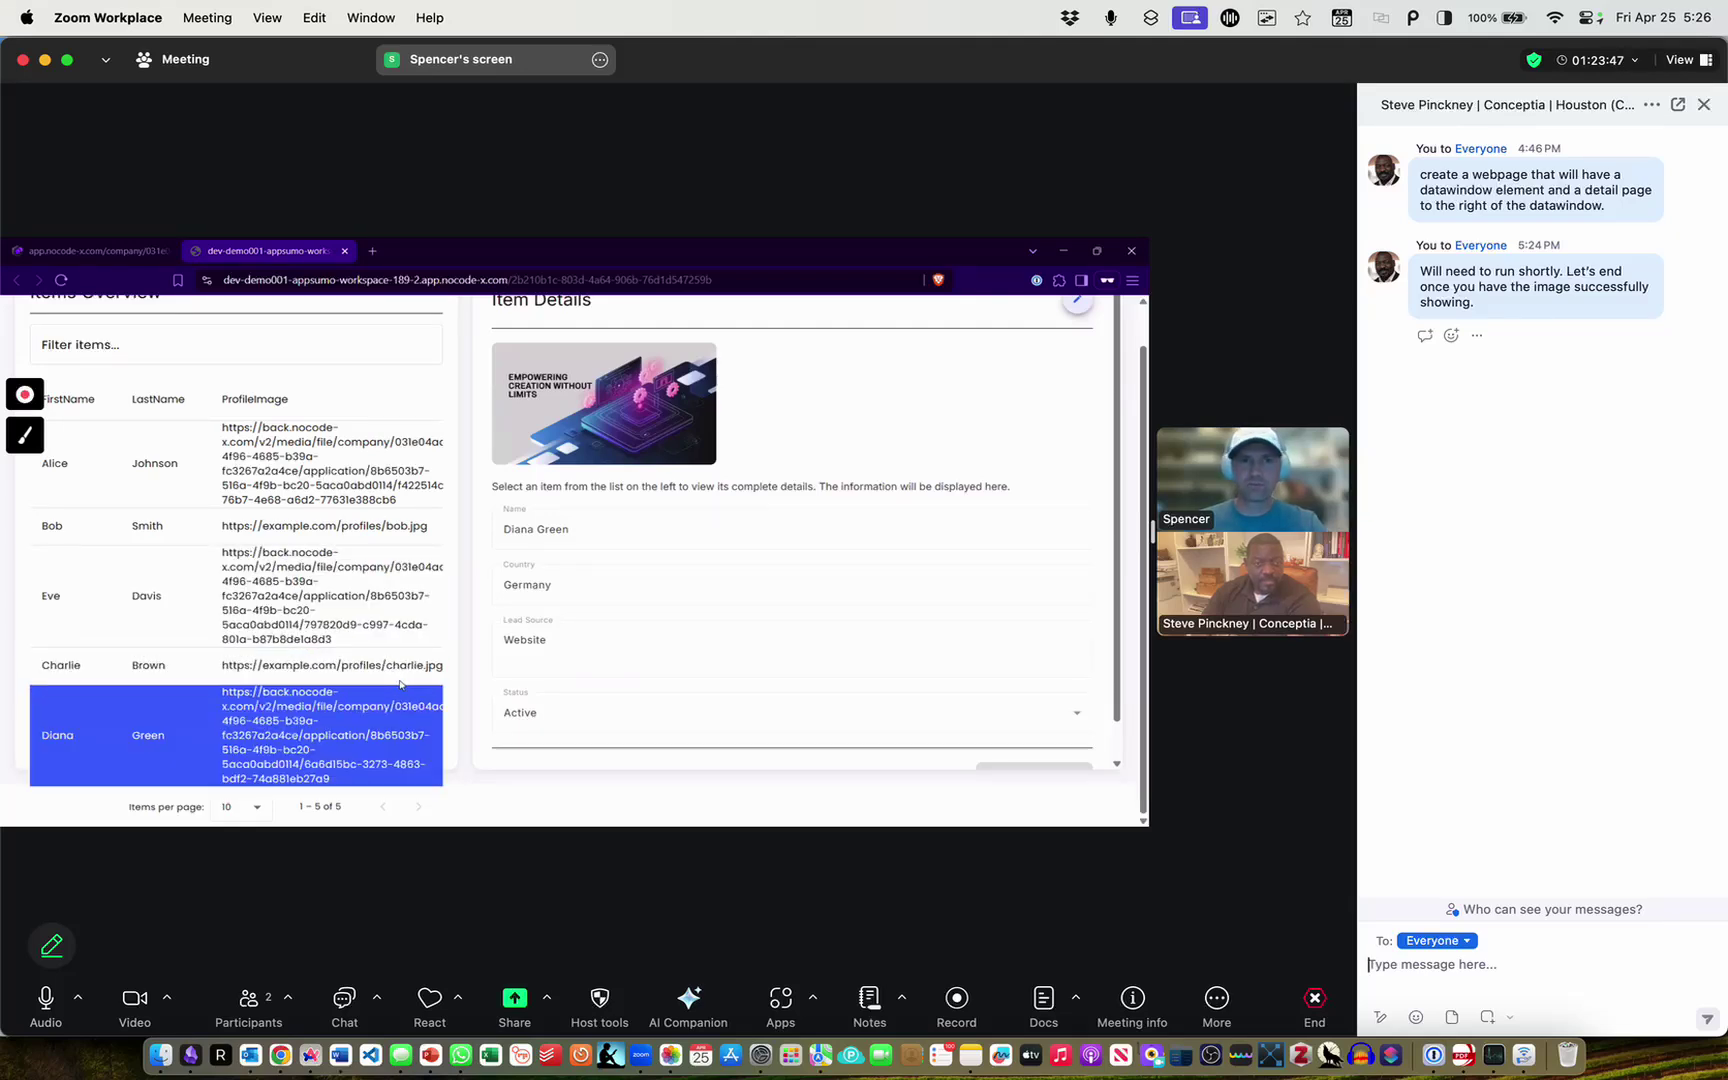
{"action": "left_click", "coordinate": [262, 454]}
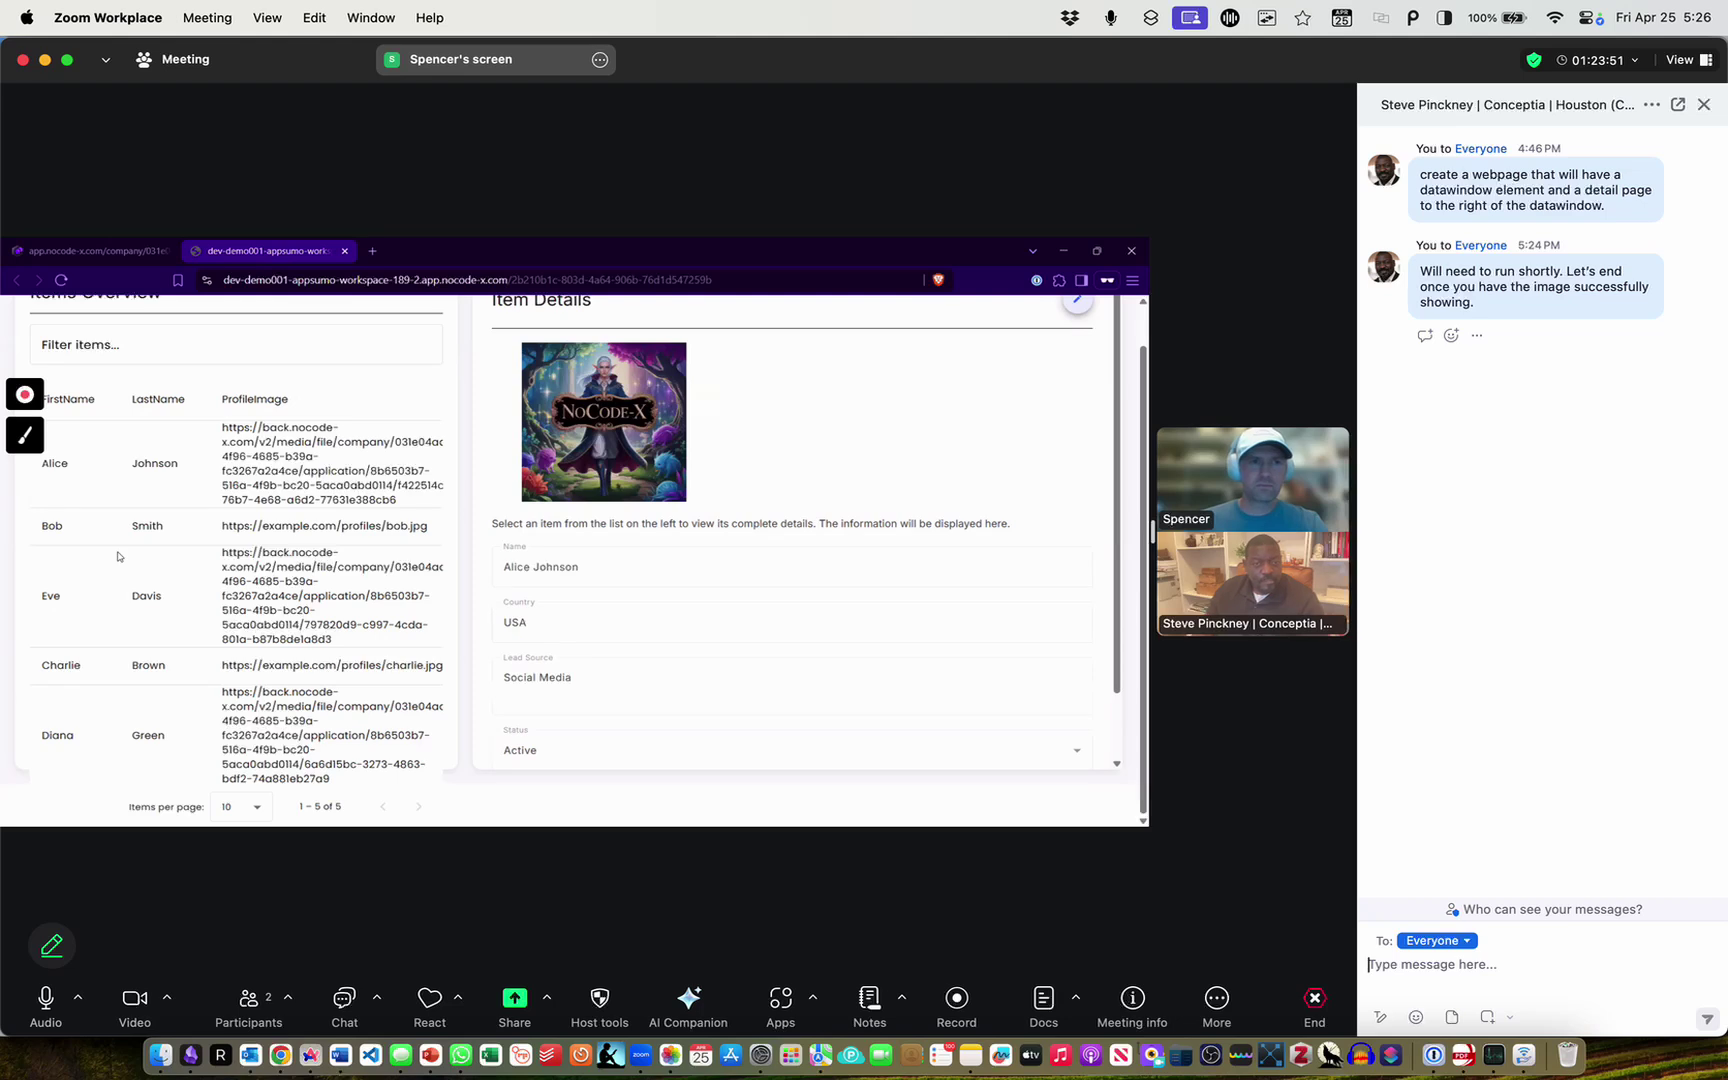
{"action": "scroll", "coordinate": [692, 500], "scroll_direction": "up", "scroll_amount": 1}
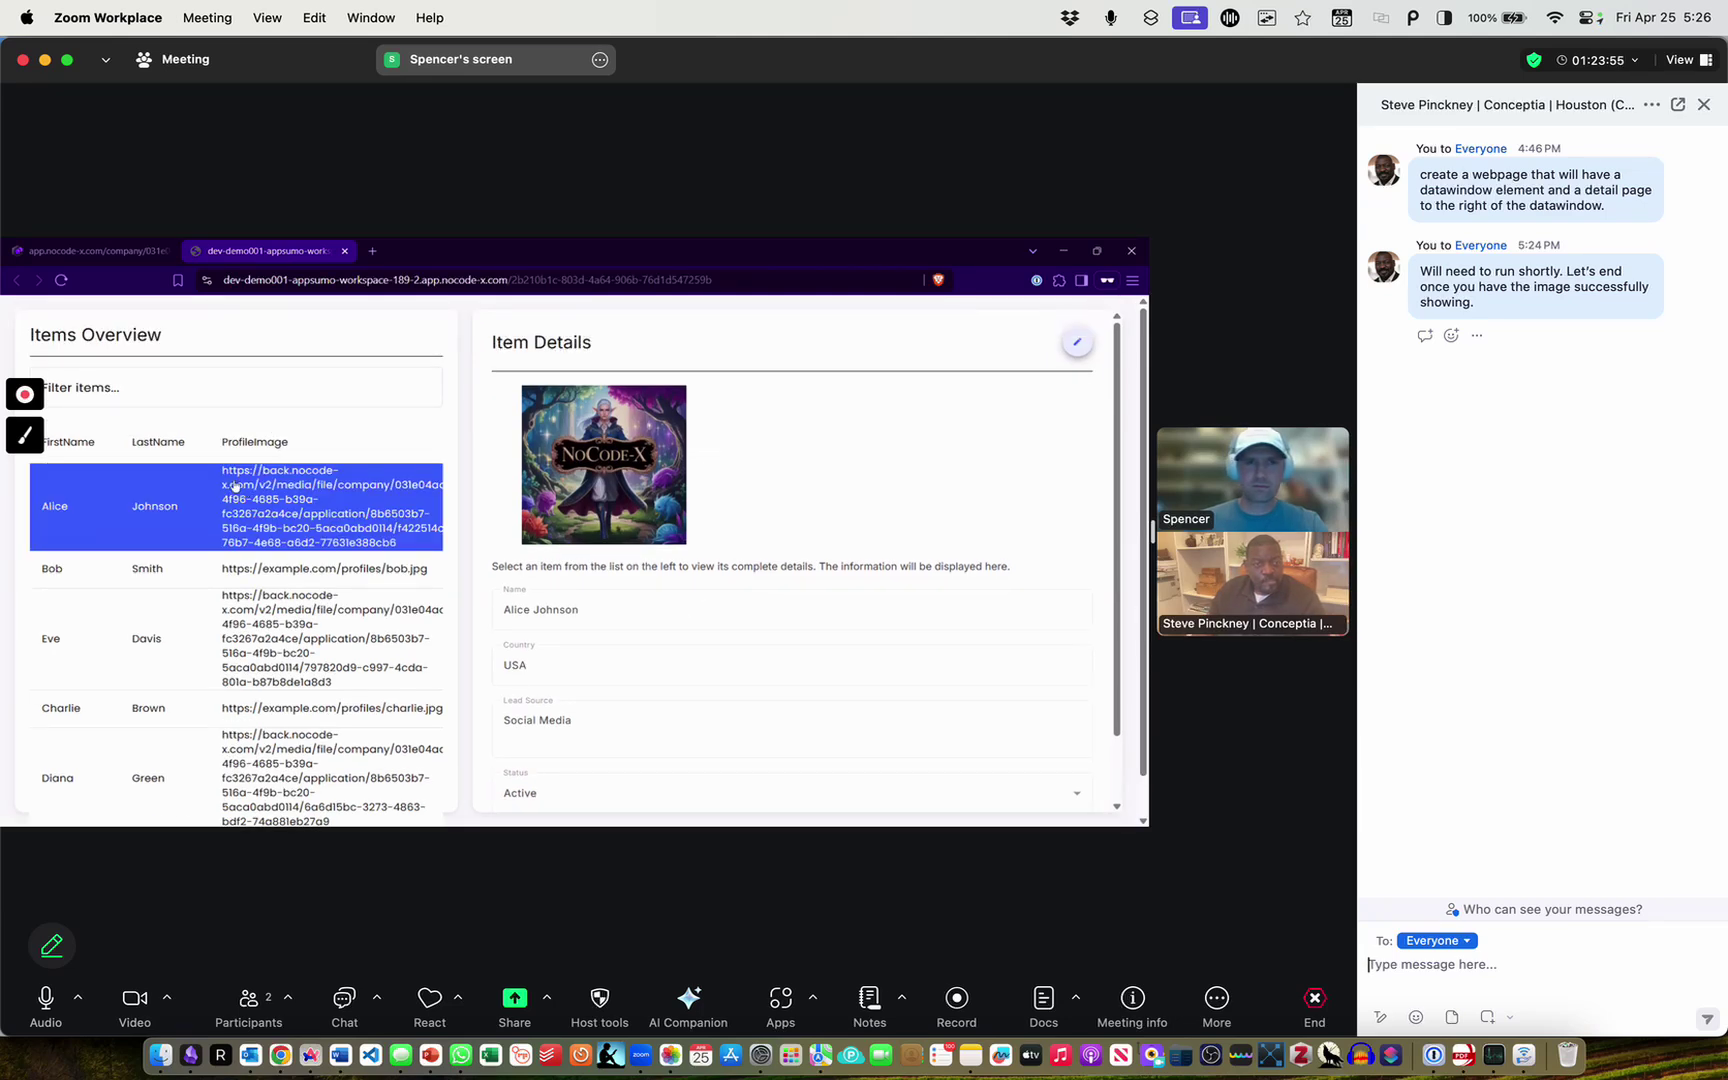
Highlight the first row's ProfileImage address in the Items Overview table to examine it against the image in Item Details
{"action": "left_click_drag", "start_coordinate": [223, 471], "coordinate": [414, 548]}
{"action": "scroll", "coordinate": [313, 492], "scroll_direction": "down", "scroll_amount": 1}
{"action": "left_click_drag", "start_coordinate": [239, 399], "coordinate": [506, 452]}
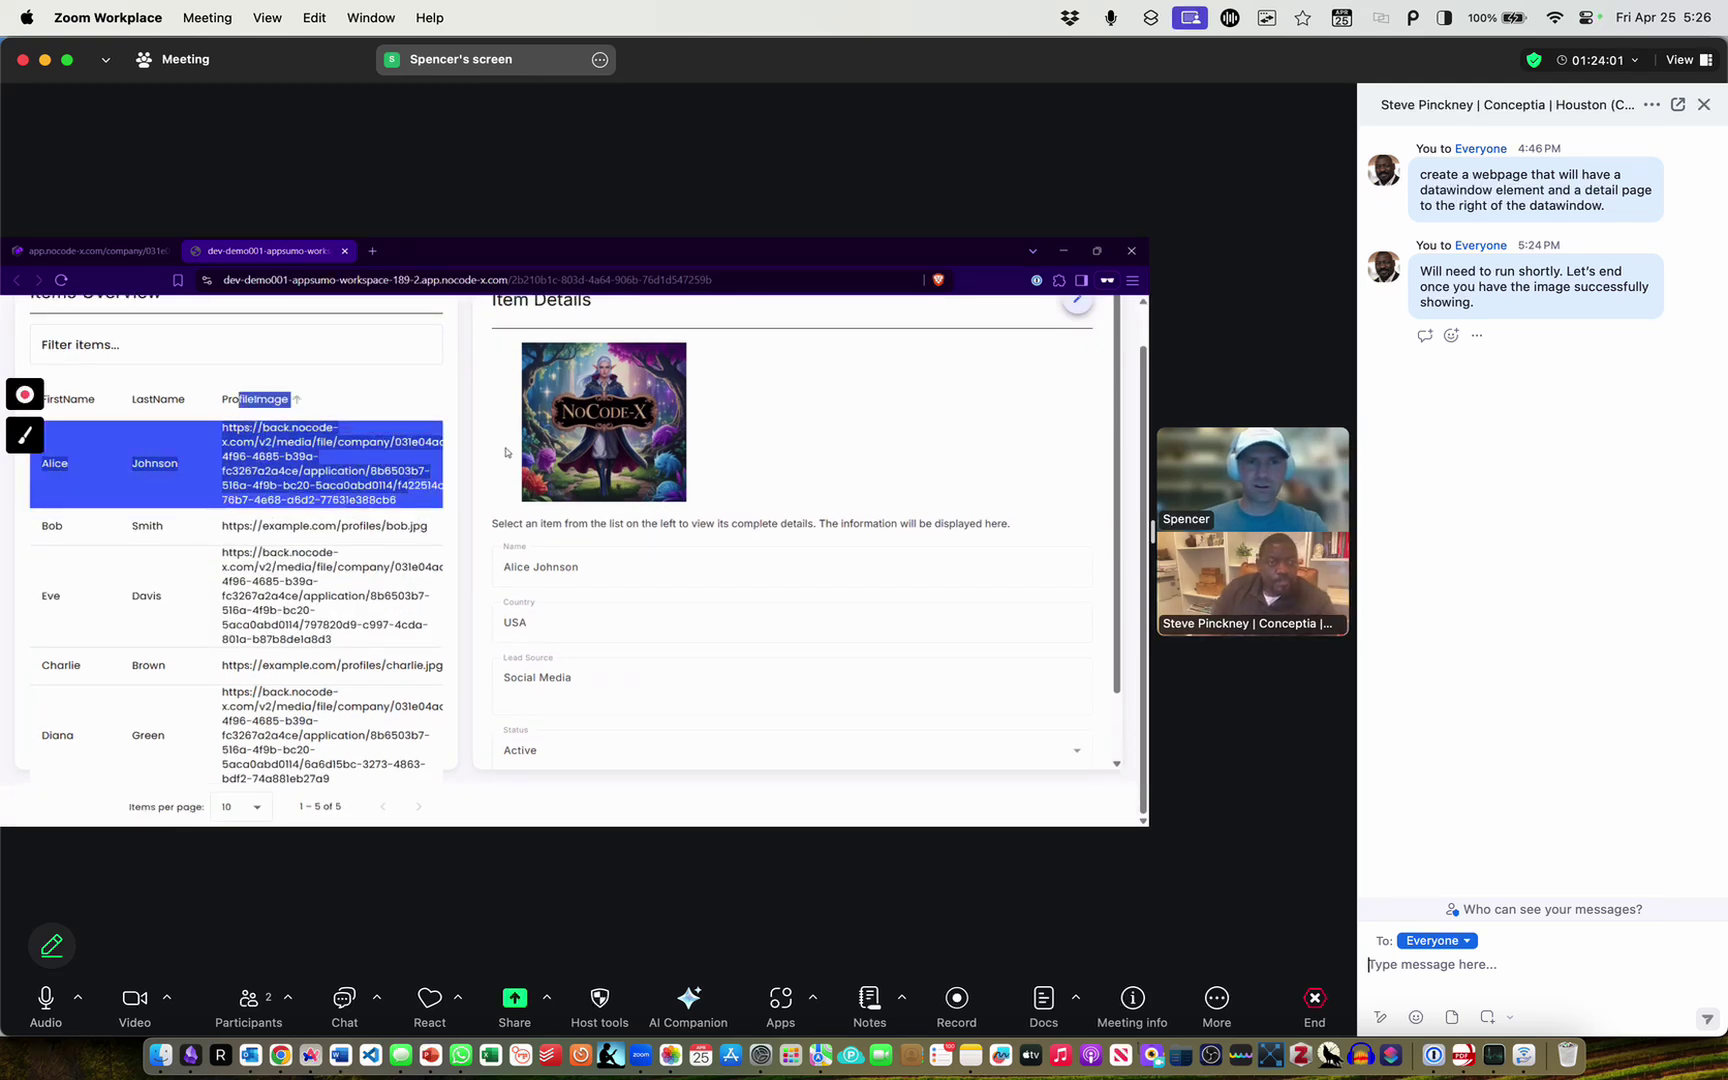
{"action": "left_click", "coordinate": [506, 452]}
{"action": "scroll", "coordinate": [749, 560], "scroll_direction": "up", "scroll_amount": 1}
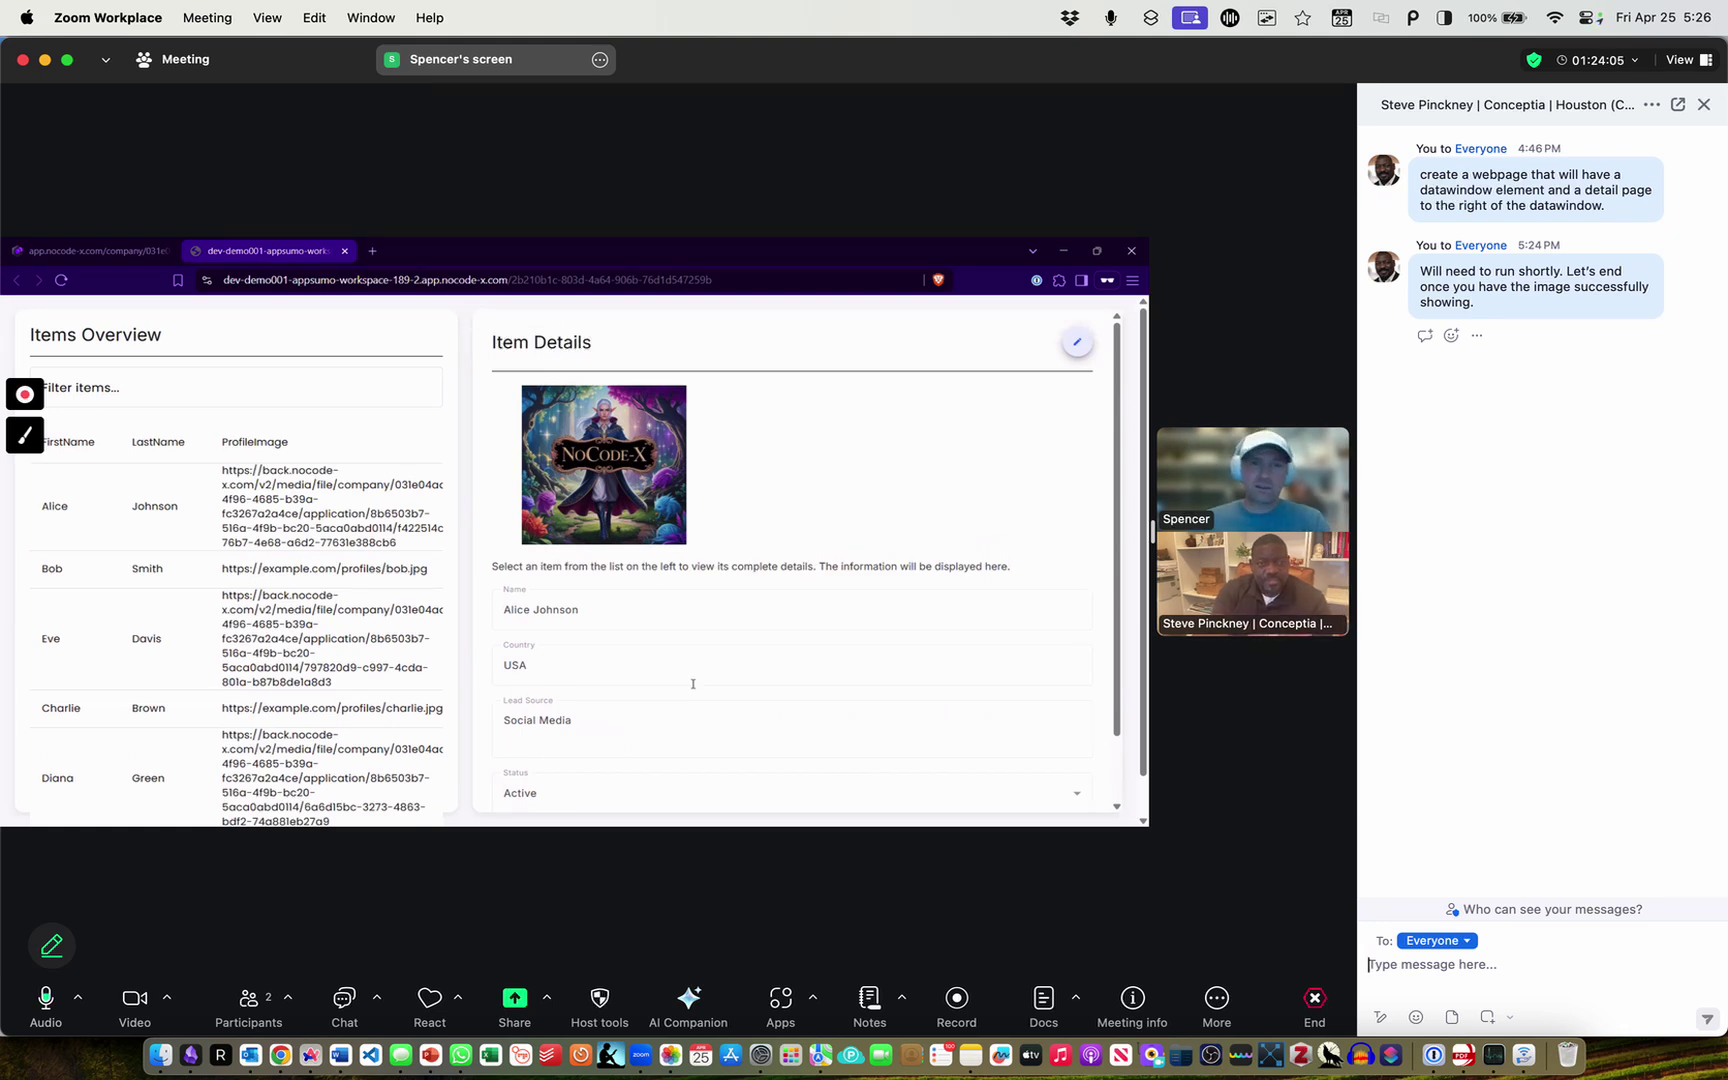
Examine the full Item Details section, from the profile image through the Name, Country, Lead Source and Status fields to Save Changes
{"action": "scroll", "coordinate": [746, 493], "scroll_direction": "down", "scroll_amount": 3}
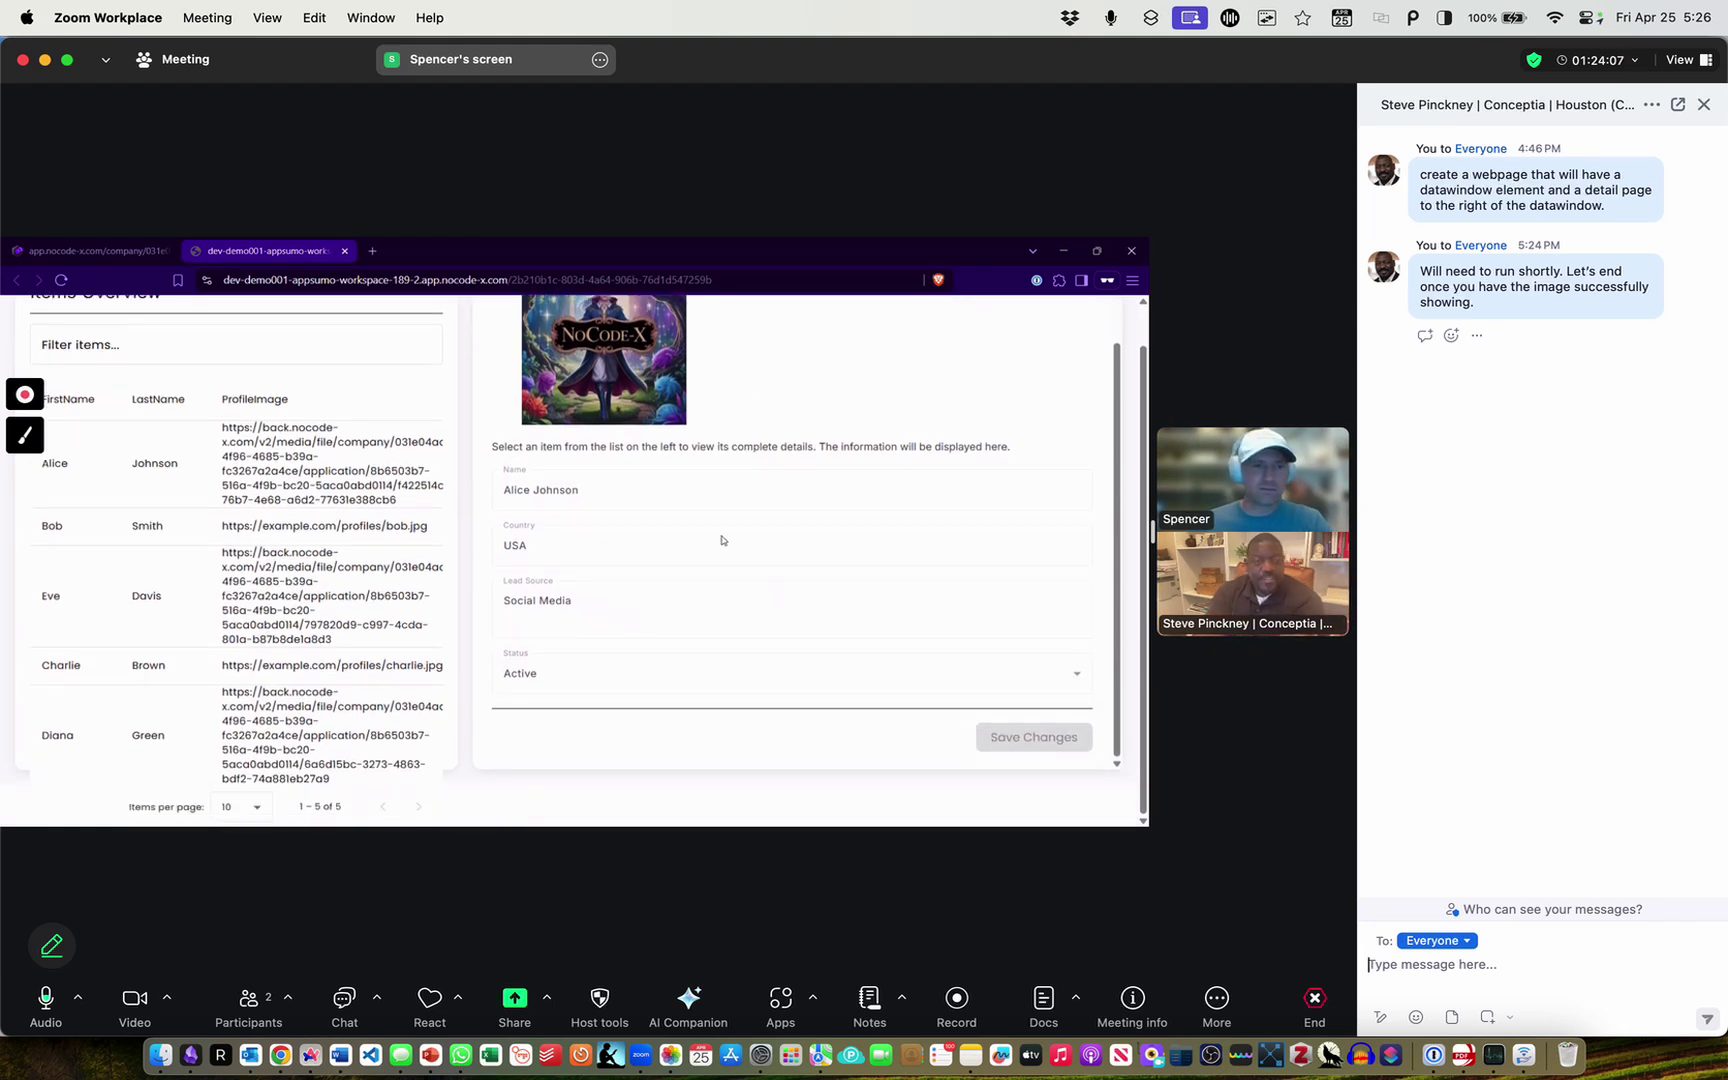
{"action": "scroll", "coordinate": [721, 540], "scroll_direction": "up", "scroll_amount": 2}
{"action": "scroll", "coordinate": [690, 476], "scroll_direction": "up", "scroll_amount": 1}
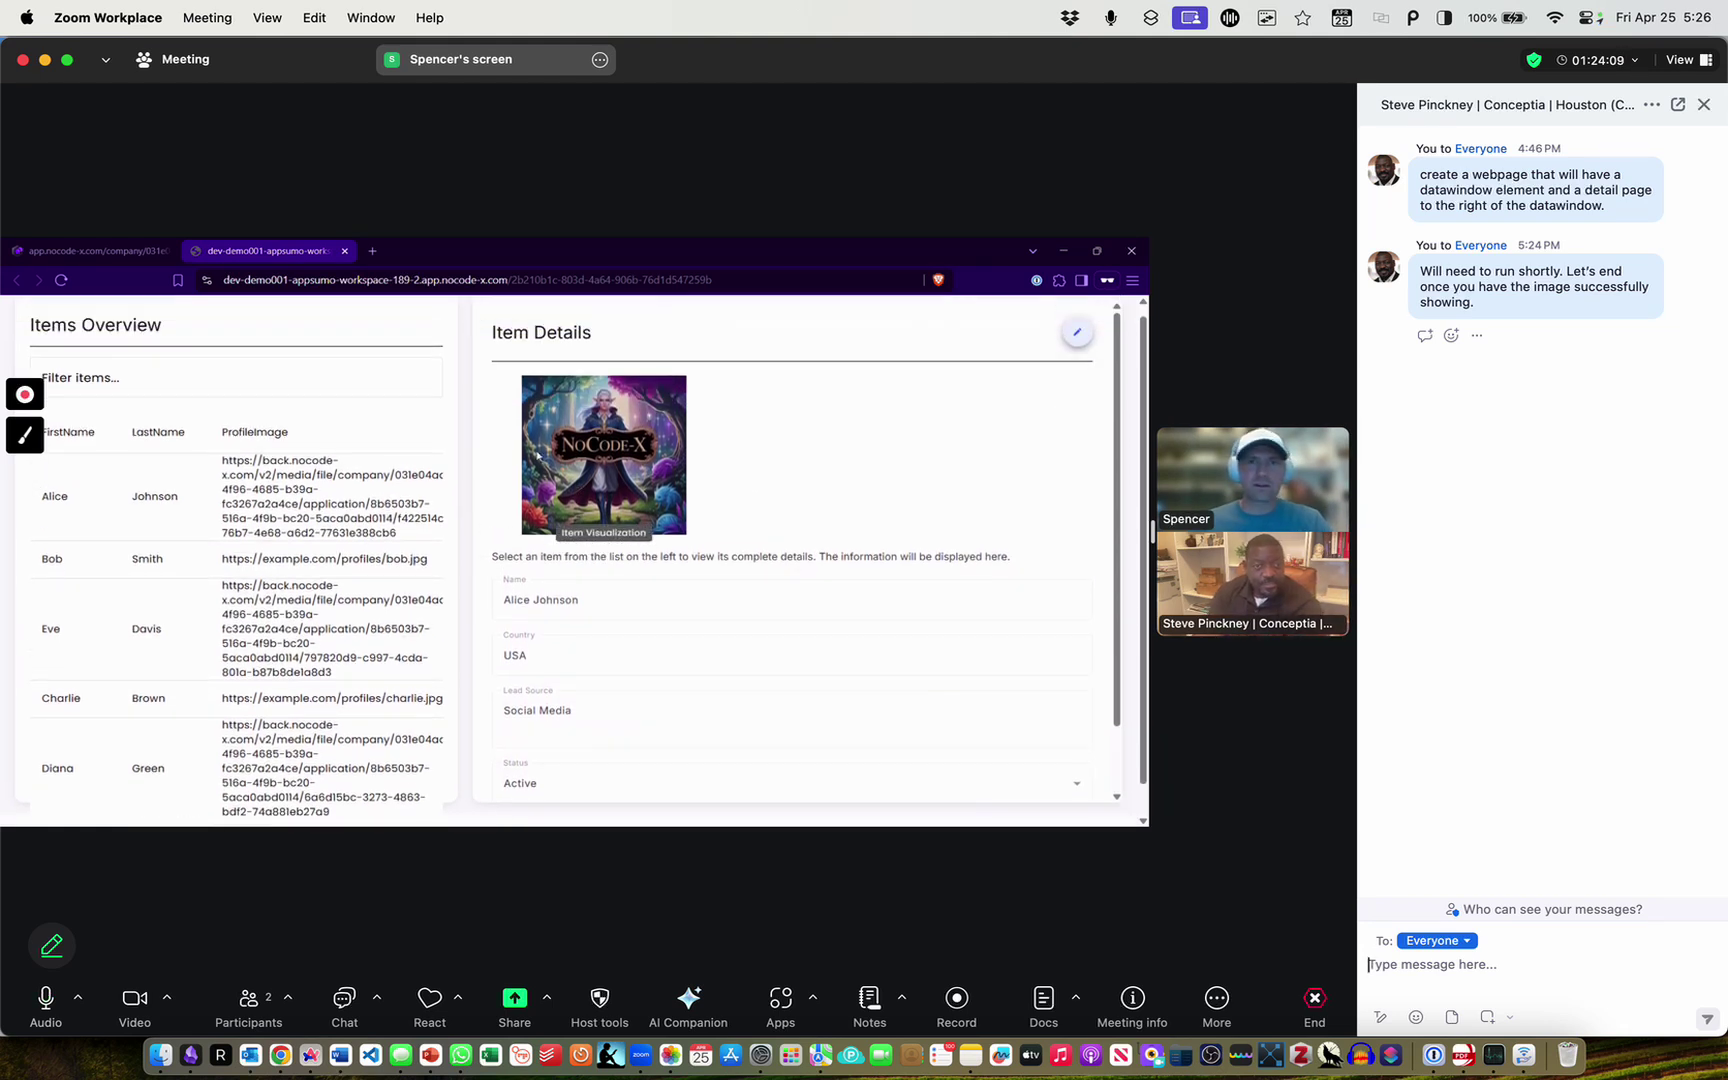
{"action": "scroll", "coordinate": [640, 530], "scroll_direction": "down", "scroll_amount": 2}
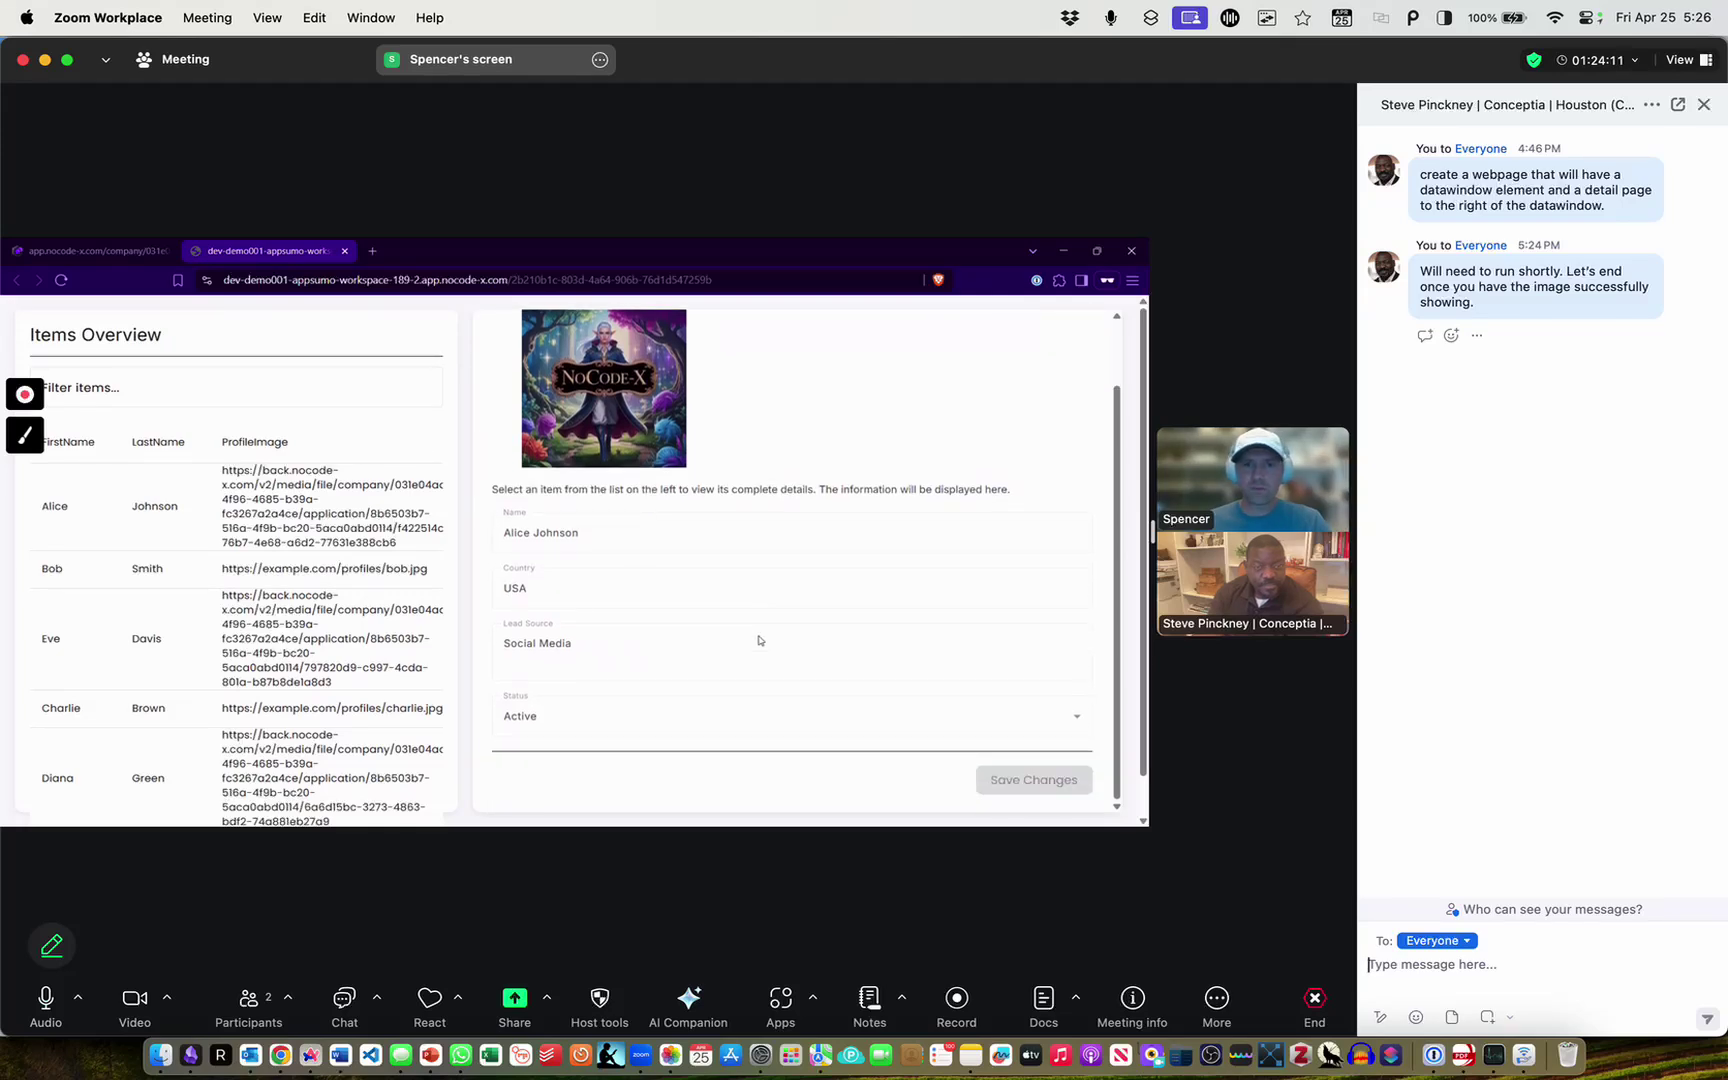
{"action": "scroll", "coordinate": [740, 520], "scroll_direction": "up", "scroll_amount": 1}
{"action": "scroll", "coordinate": [640, 540], "scroll_direction": "down", "scroll_amount": 1}
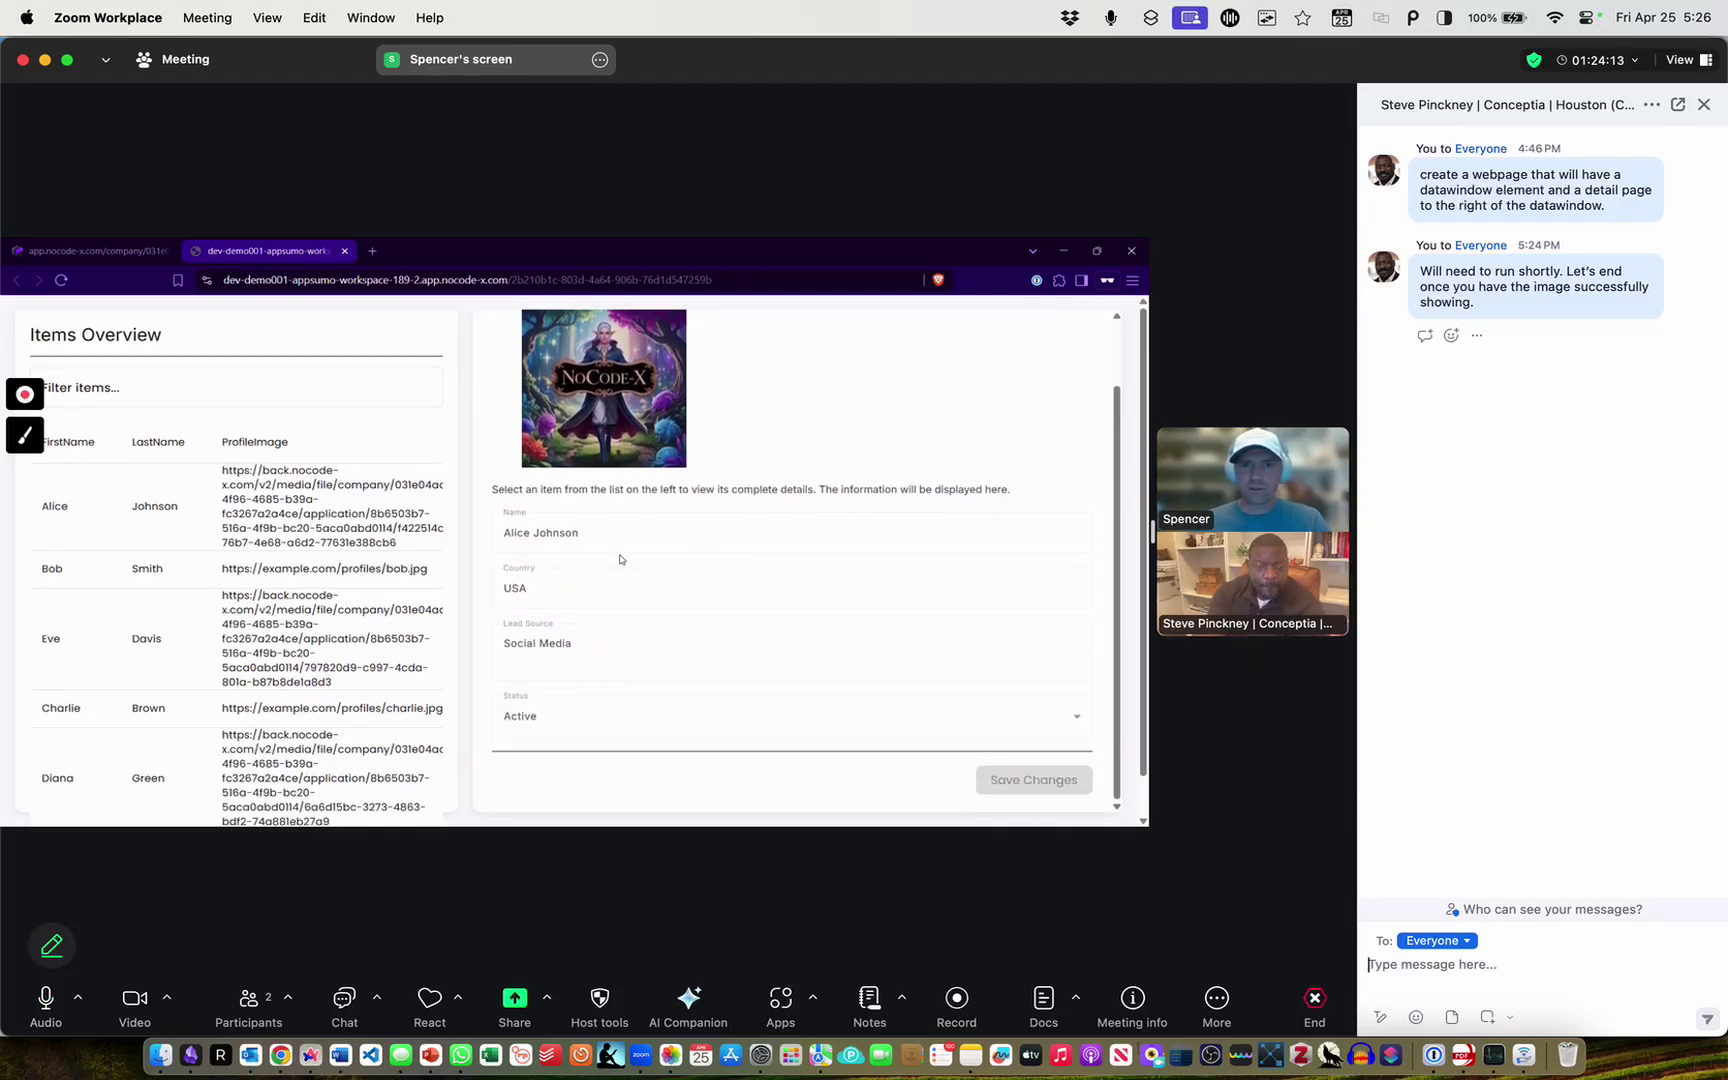
{"action": "key", "text": "XF86MonBrightnessUp"}
{"action": "left_click", "coordinate": [435, 478]}
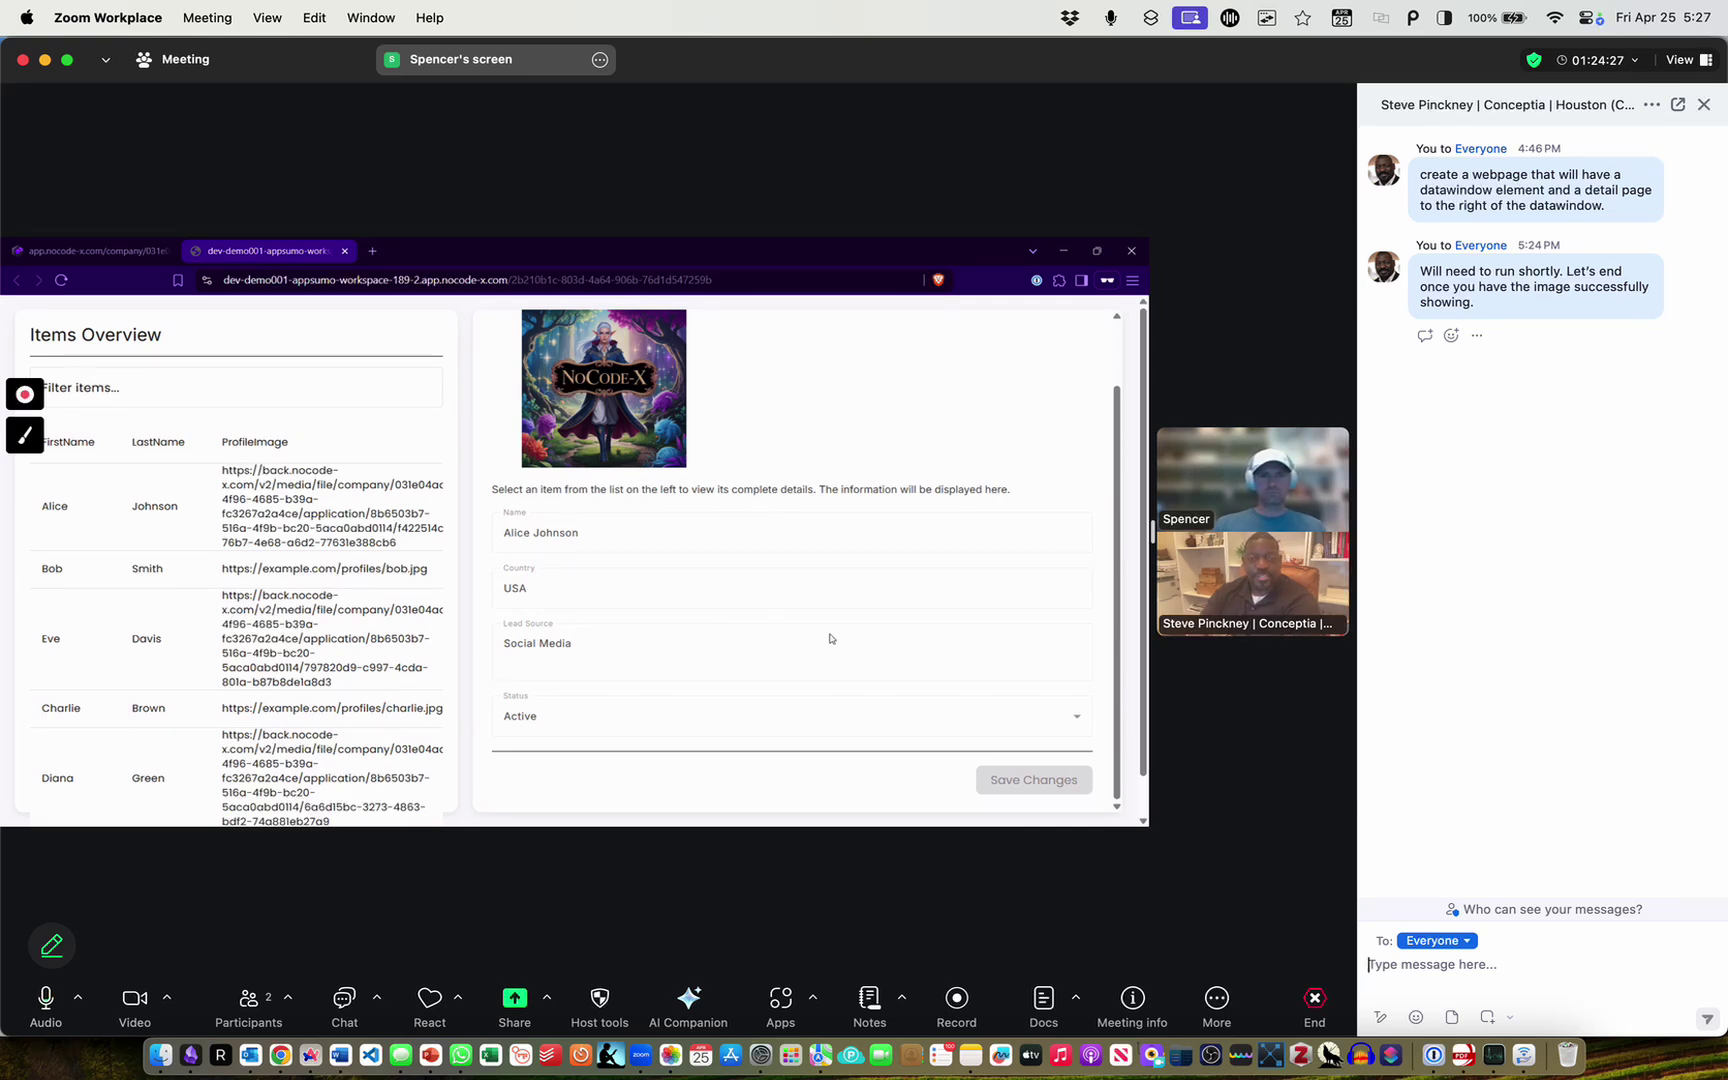
{"action": "scroll", "coordinate": [797, 748], "scroll_direction": "up", "scroll_amount": 2}
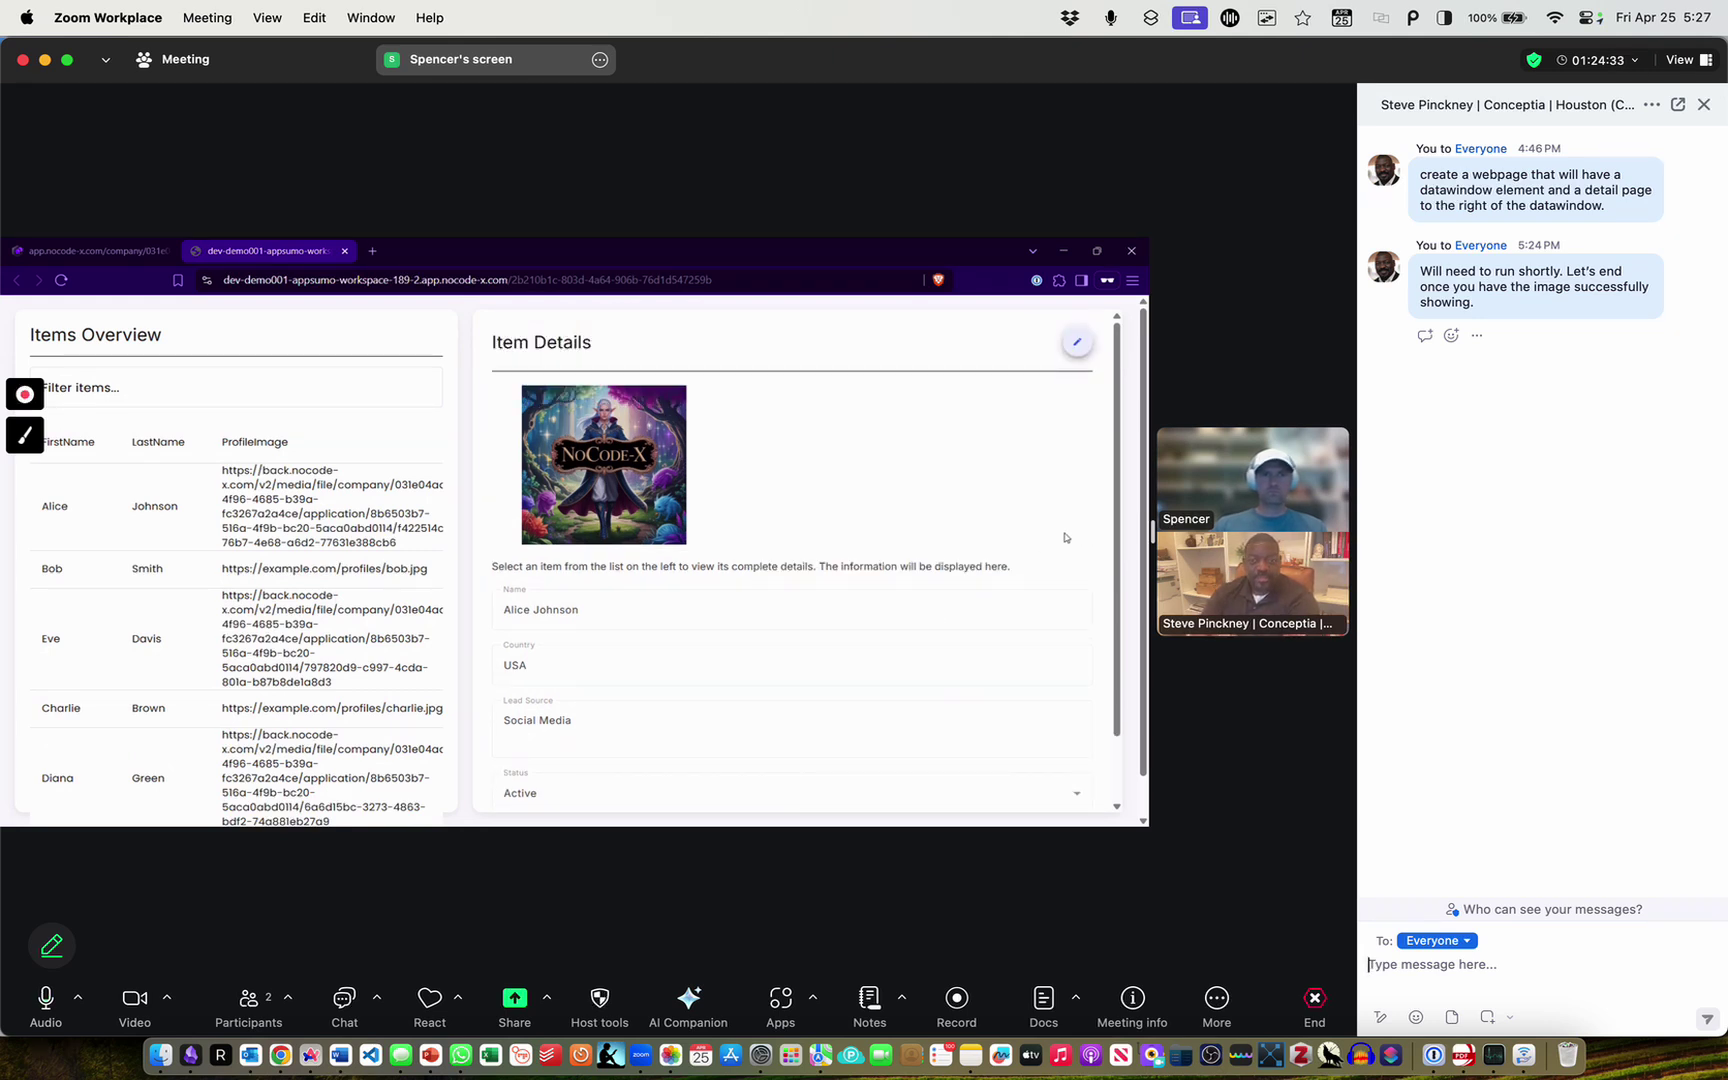
{"action": "scroll", "coordinate": [1065, 545], "scroll_direction": "down", "scroll_amount": 2}
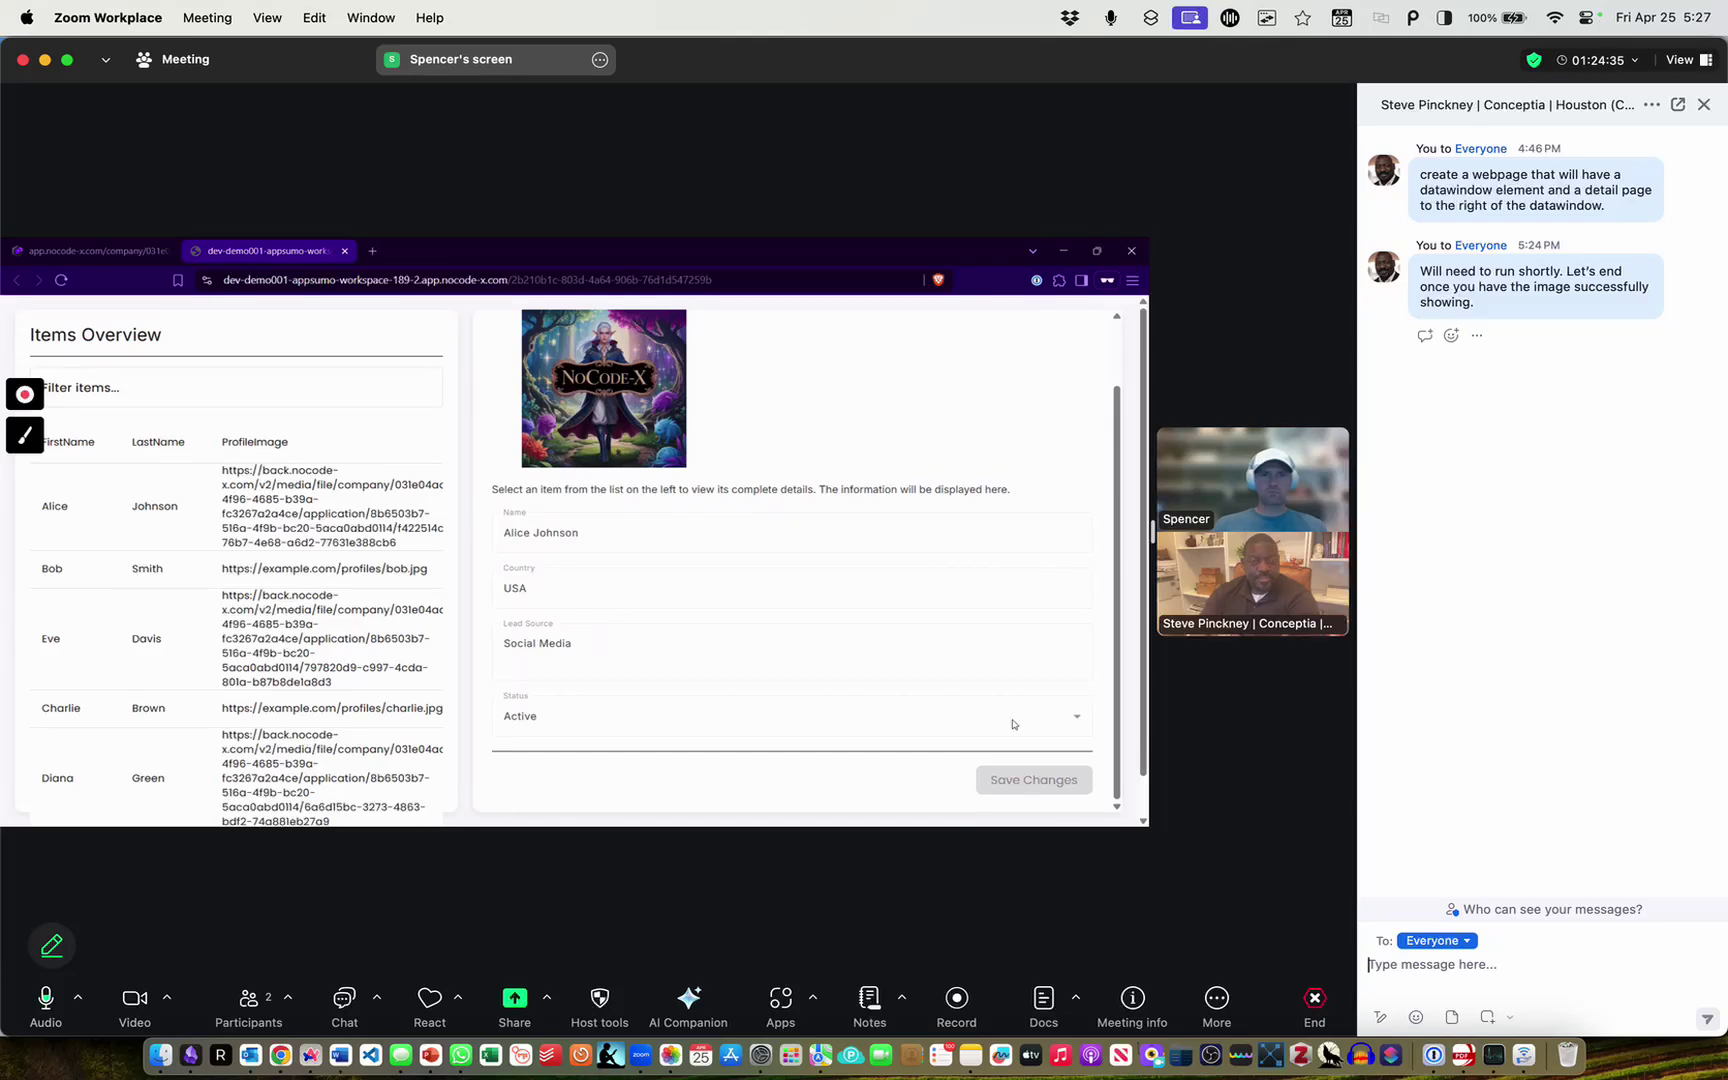
{"action": "scroll", "coordinate": [1040, 650], "scroll_direction": "up", "scroll_amount": 2}
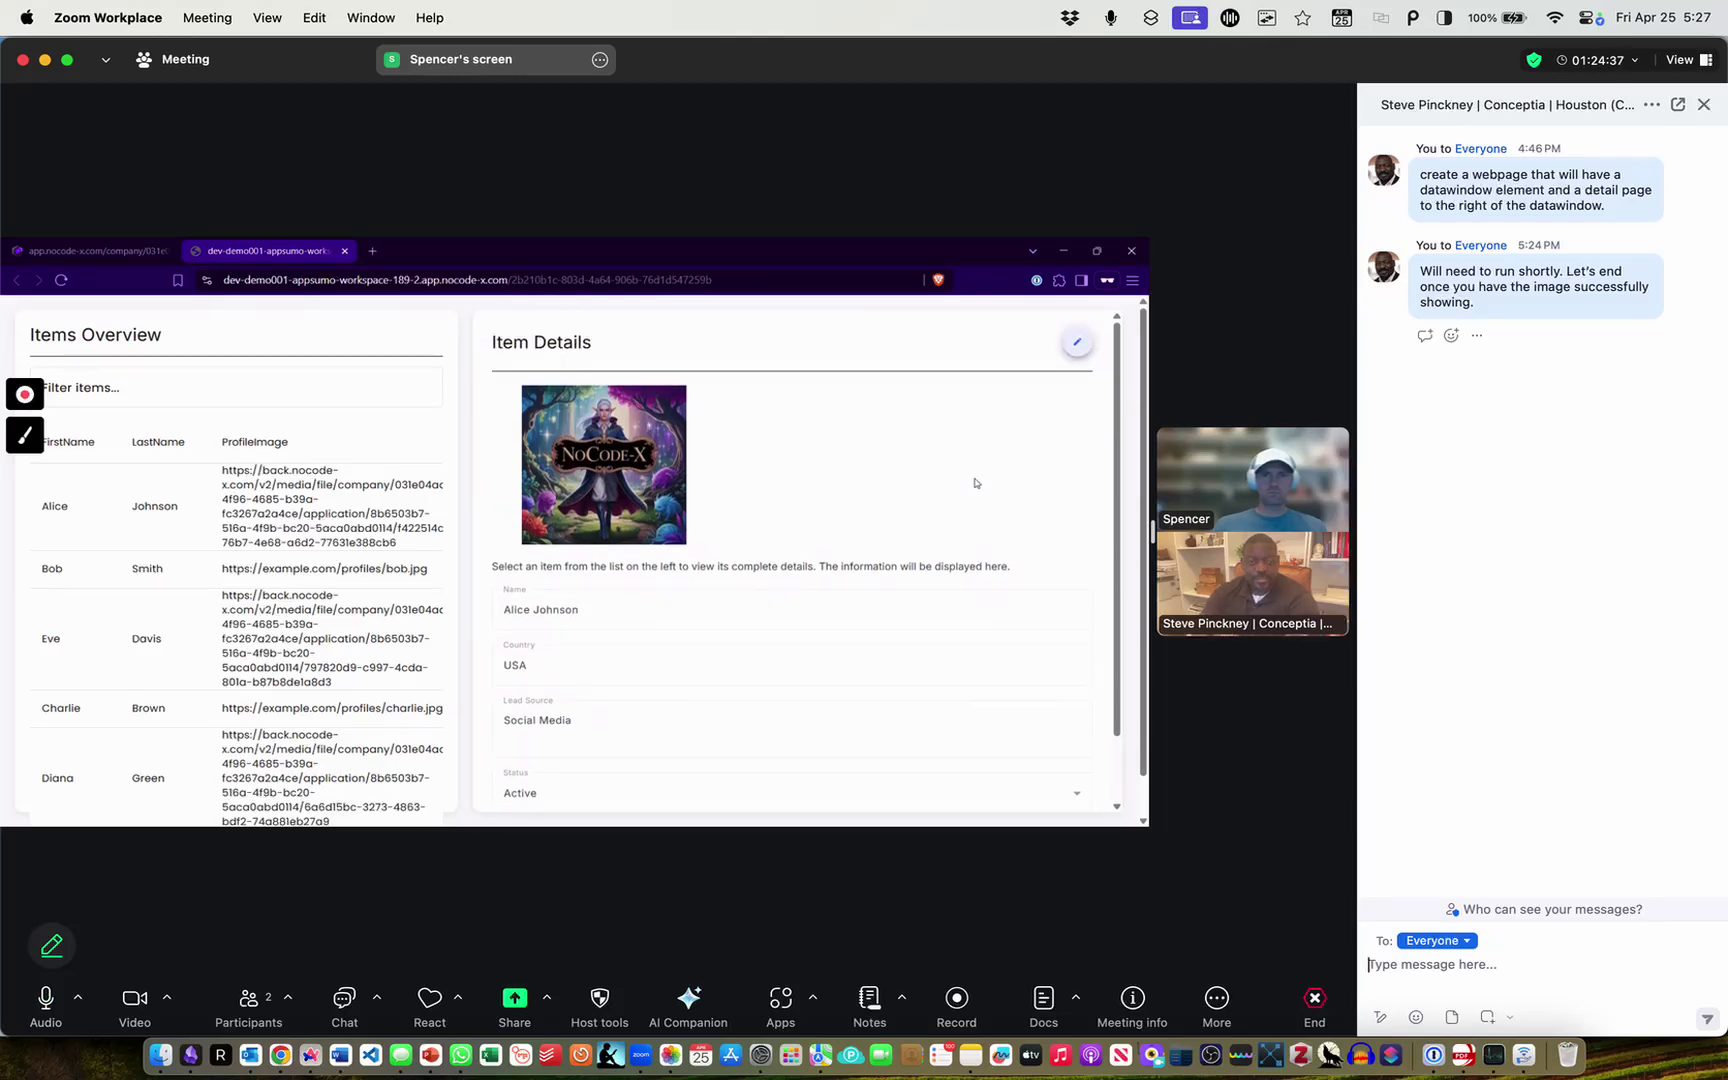